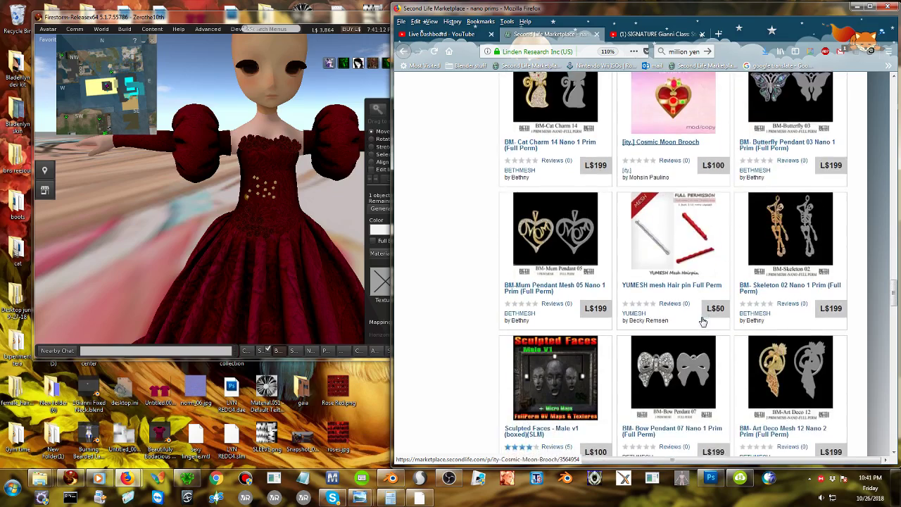
# Browse the nano prims search results, inspect the M`n B Nano Sculpt (box) listing with its second product image, and return to the results.
pyautogui.scroll(-5, 703, 322)
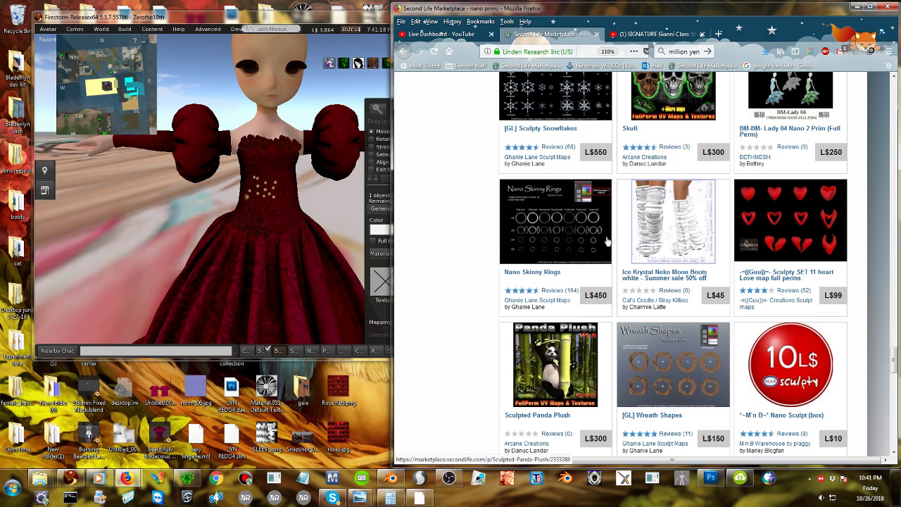
pyautogui.scroll(-2, 606, 242)
pyautogui.click(773, 243)
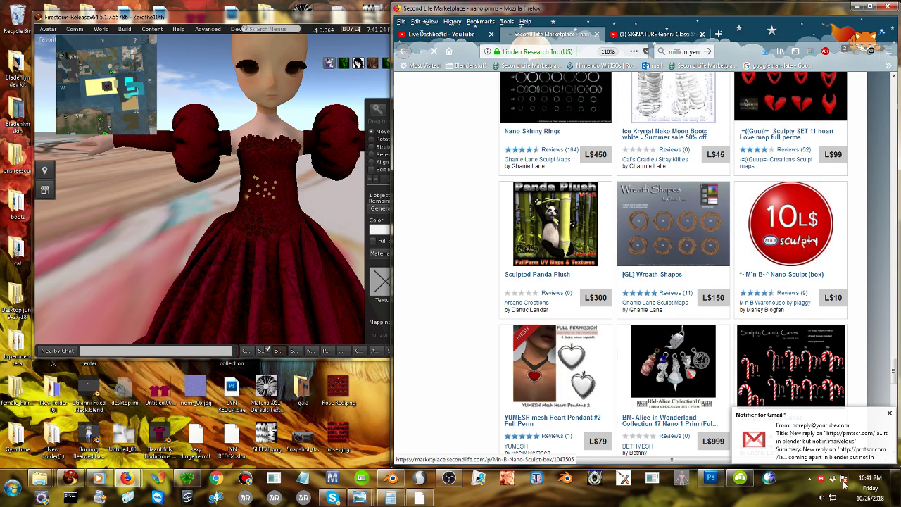
pyautogui.scroll(-2, 644, 193)
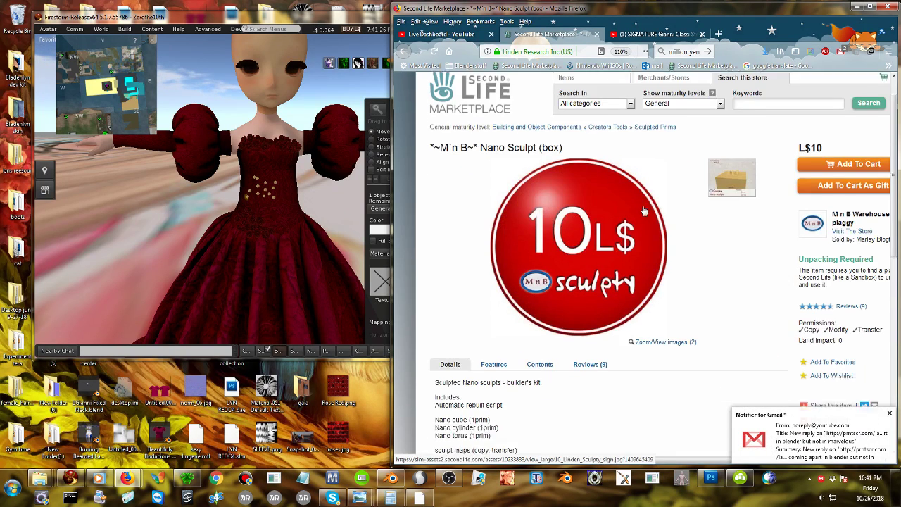
pyautogui.click(742, 149)
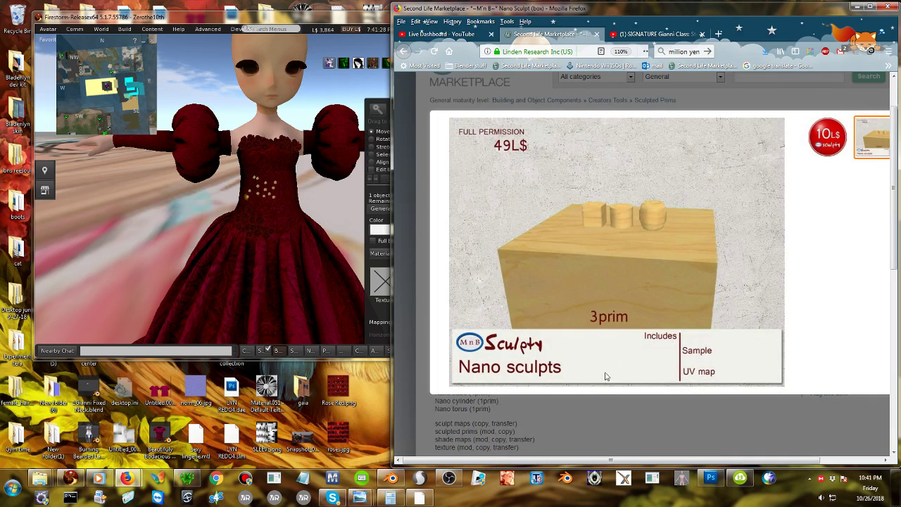
pyautogui.click(577, 441)
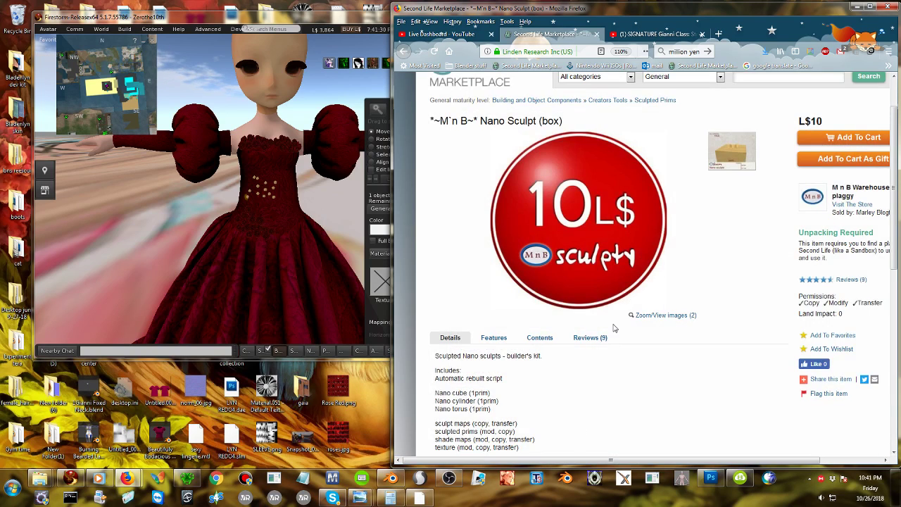
pyautogui.scroll(-2, 613, 328)
pyautogui.hotkey('alt', 'Left')
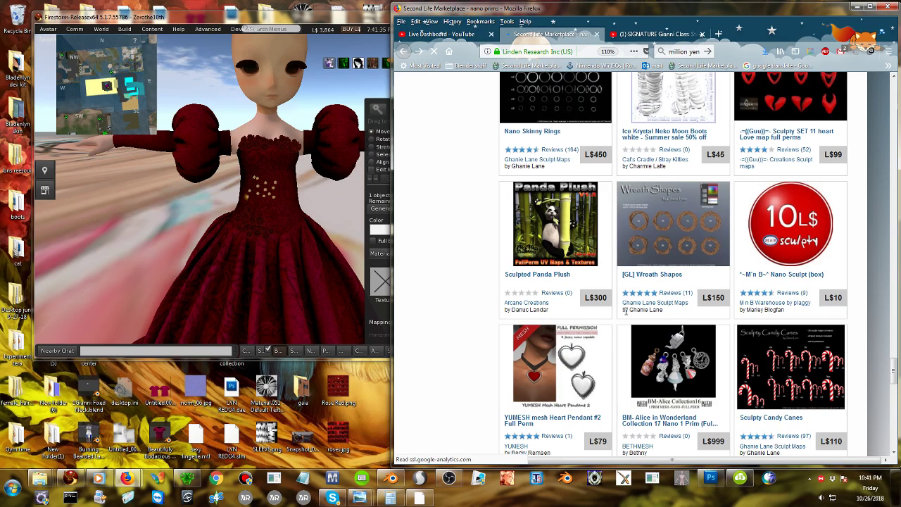
# Look through the remaining nano prims listings to the end of the first results page.
pyautogui.scroll(-7, 626, 312)
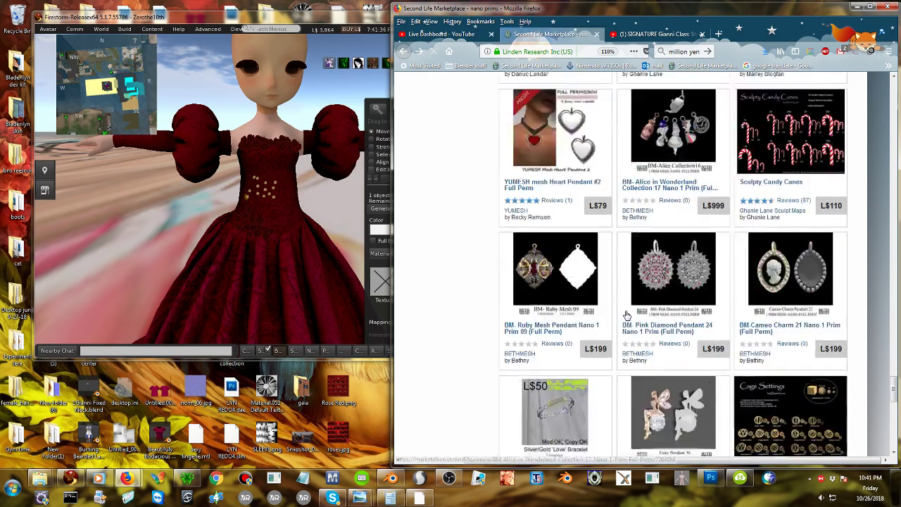
pyautogui.scroll(-5, 625, 314)
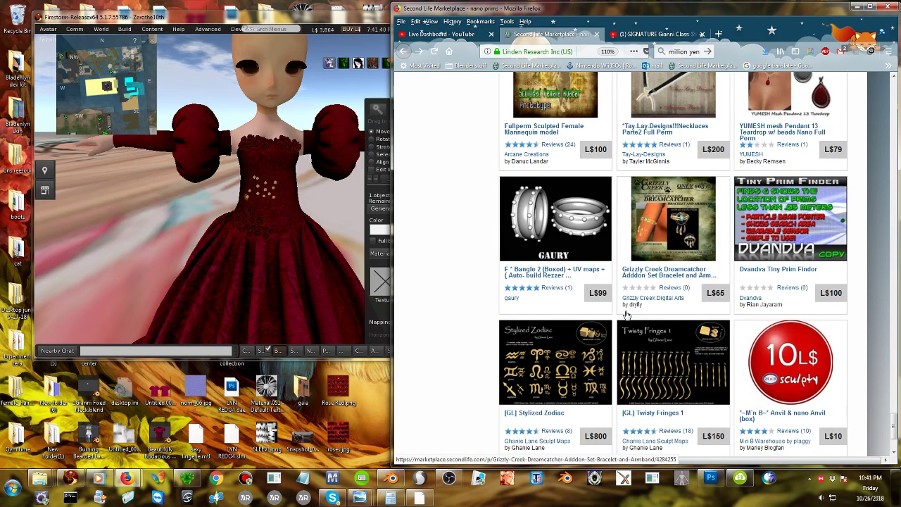
pyautogui.scroll(-3, 626, 314)
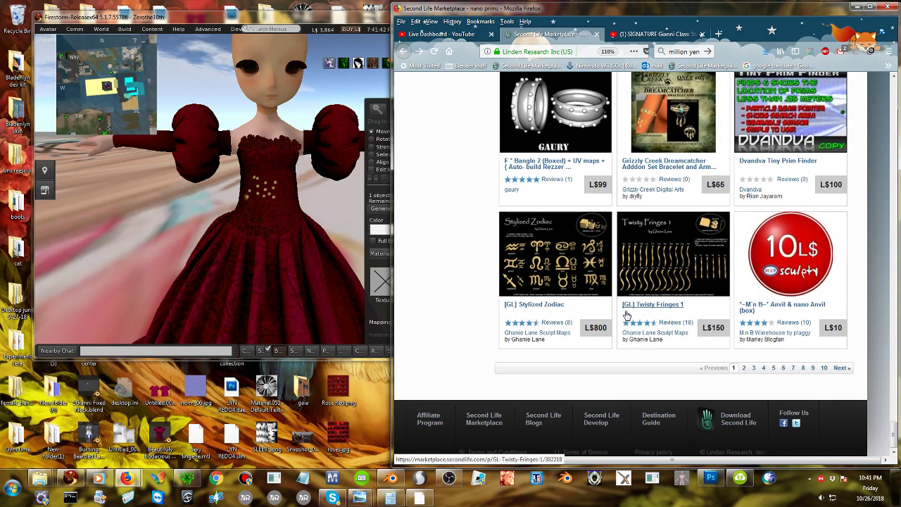
pyautogui.scroll(4, 666, 352)
pyautogui.scroll(6, 666, 352)
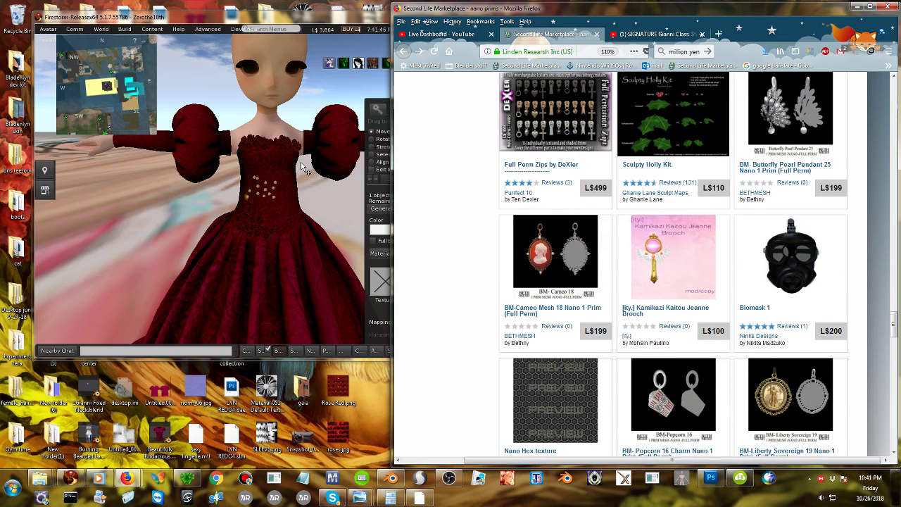
# Check the YouTube video comments and the live dashboard's chat, and return to the Firestorm viewer.
pyautogui.click(321, 208)
pyautogui.click(654, 34)
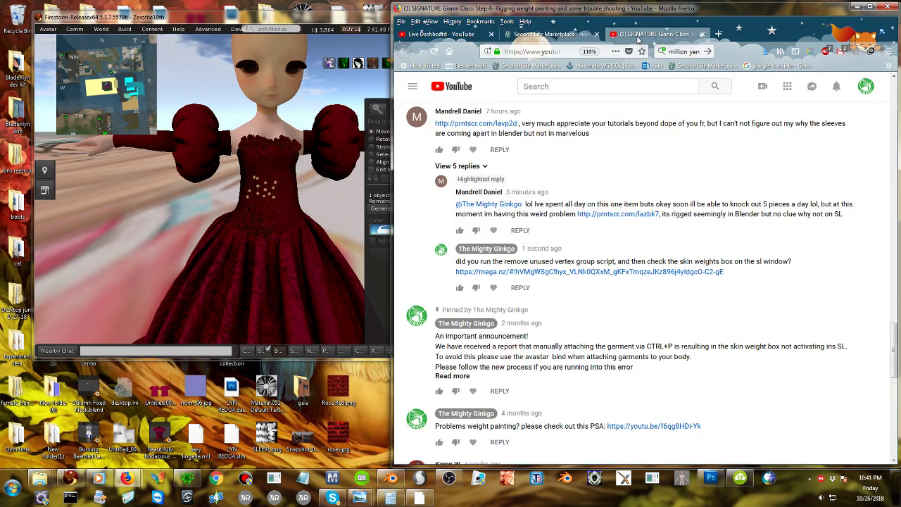
pyautogui.click(454, 36)
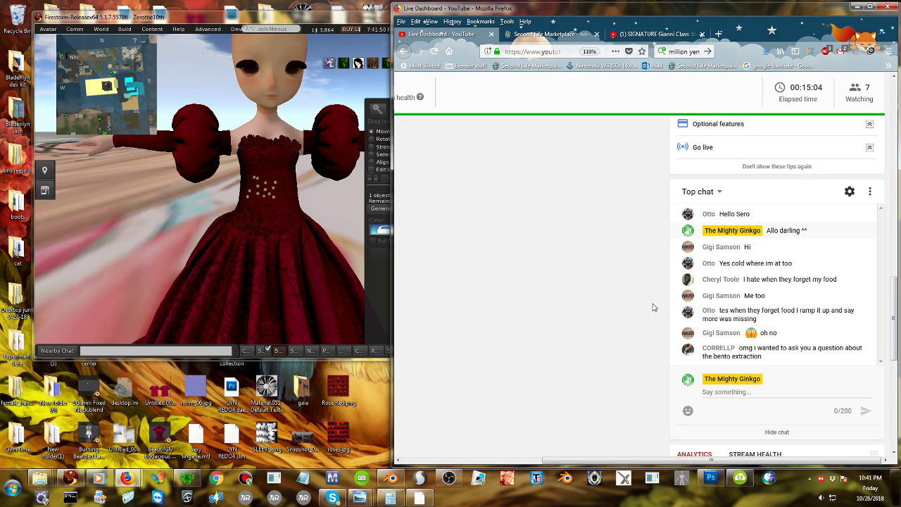
pyautogui.click(712, 396)
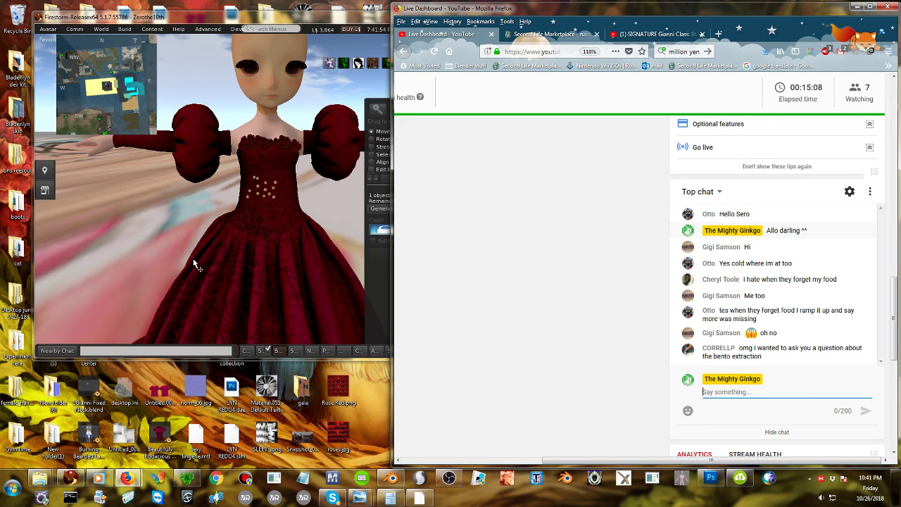
pyautogui.click(134, 194)
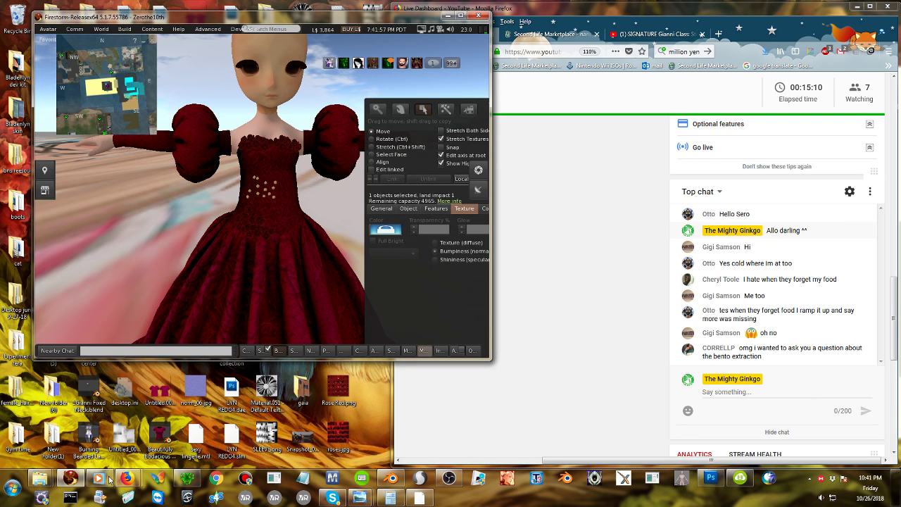
# Switch to Blender, widen the 3D view, and show an empty layer instead of the dress.
pyautogui.click(391, 479)
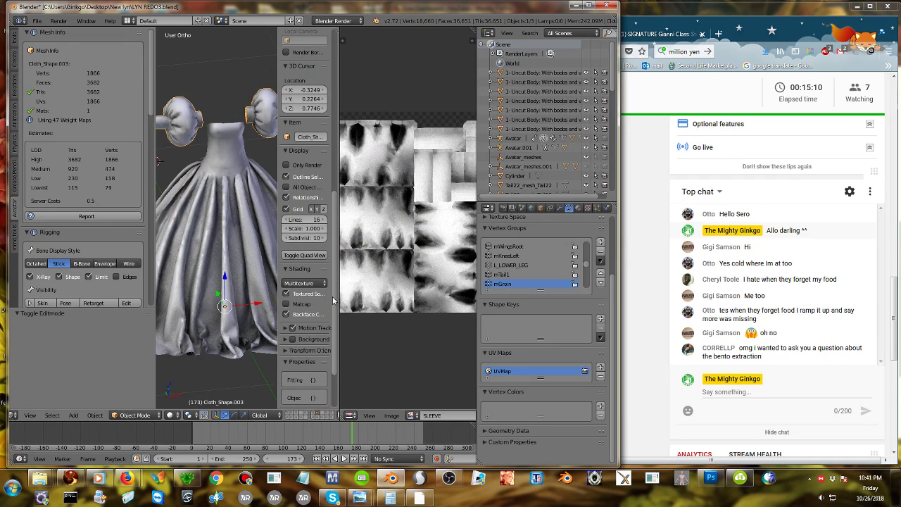
pyautogui.moveTo(339, 301); pyautogui.dragTo(461, 302)
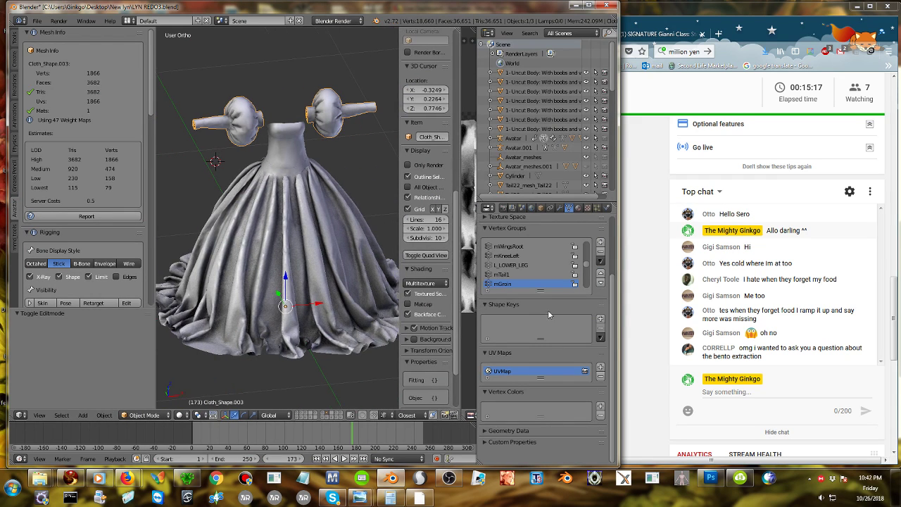
pyautogui.click(333, 416)
# Place the 3D cursor at about X -0.1893, Y -0.0110, Z 0.3437, add a UV sphere there, and shade it smooth.
pyautogui.click(280, 313)
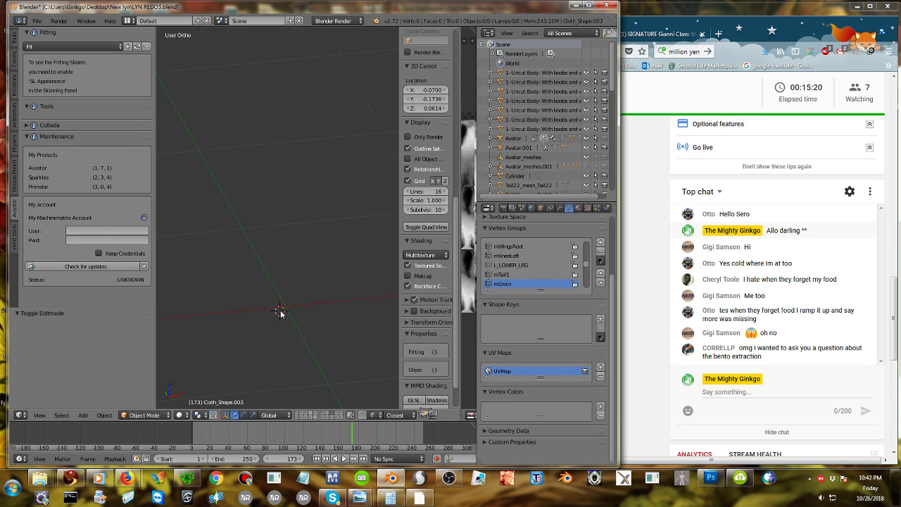
pyautogui.hotkey('ctrl', 'a')
pyautogui.click(251, 252)
pyautogui.hotkey('shift', 'a')
pyautogui.moveTo(250, 269)
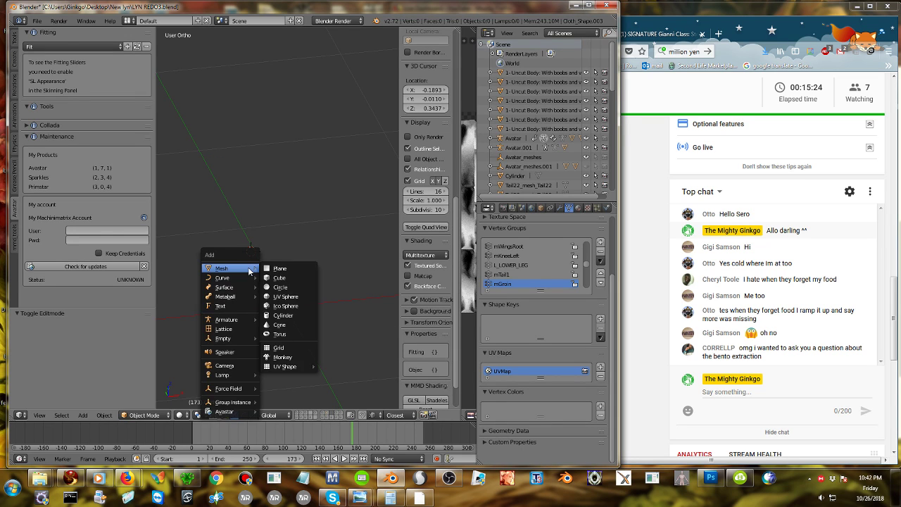
pyautogui.click(277, 296)
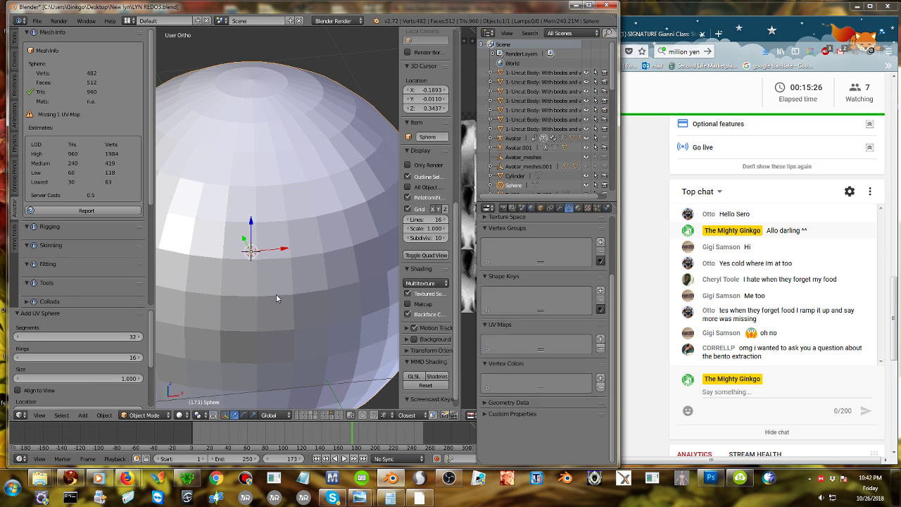
pyautogui.click(15, 37)
pyautogui.click(52, 121)
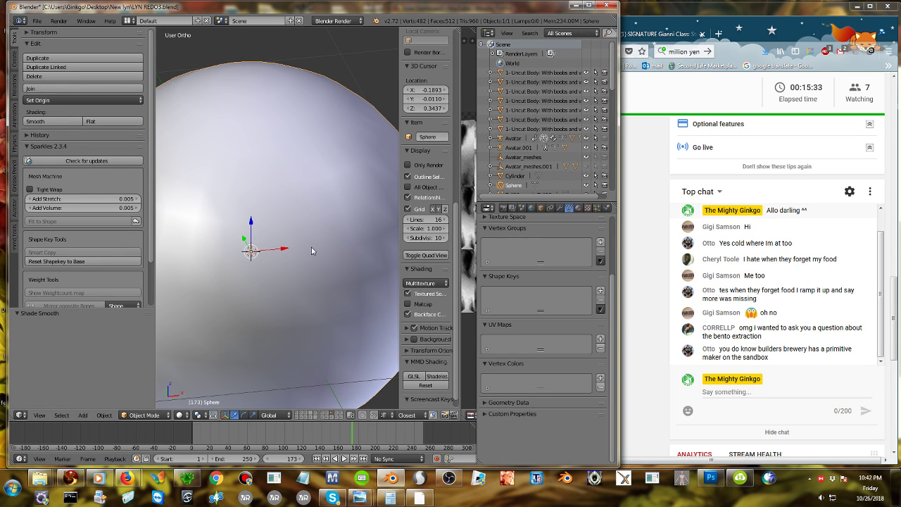
# Scale the sphere uniformly by about -0.012 to make it a tiny bead.
pyautogui.scroll(-3, 277, 255)
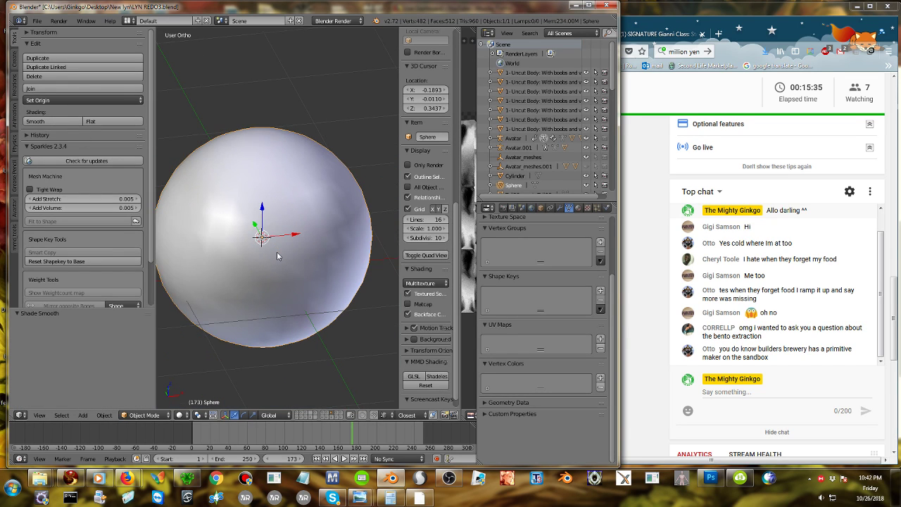
pyautogui.moveTo(294, 280); pyautogui.dragTo(309, 275, button='middle')
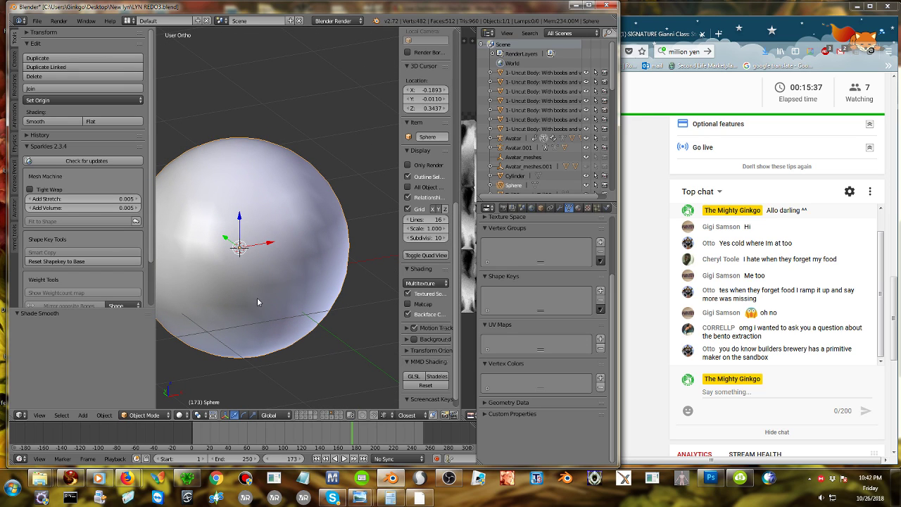
pyautogui.press('s')
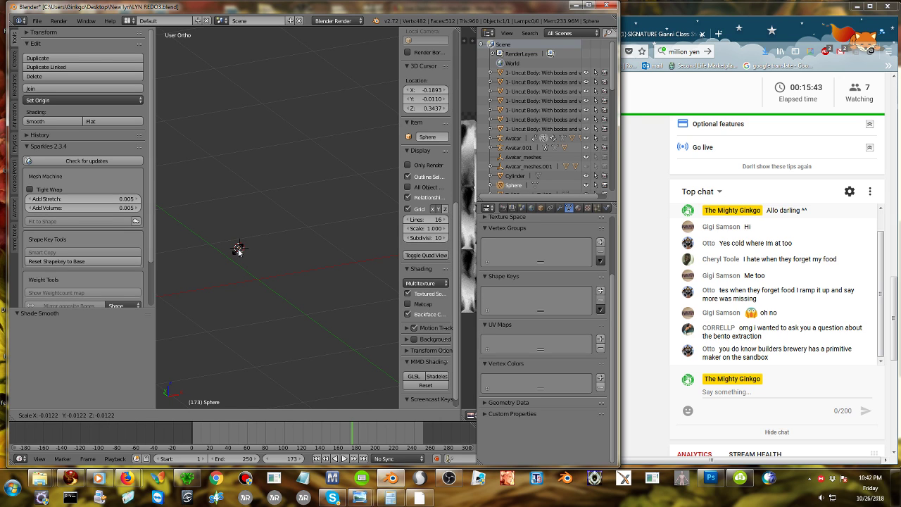
pyautogui.click(238, 249)
pyautogui.scroll(5, 255, 267)
pyautogui.keyDown('shift'); pyautogui.moveTo(221, 285); pyautogui.dragTo(279, 228, button='middle'); pyautogui.keyUp('shift')
pyautogui.scroll(6, 273, 235)
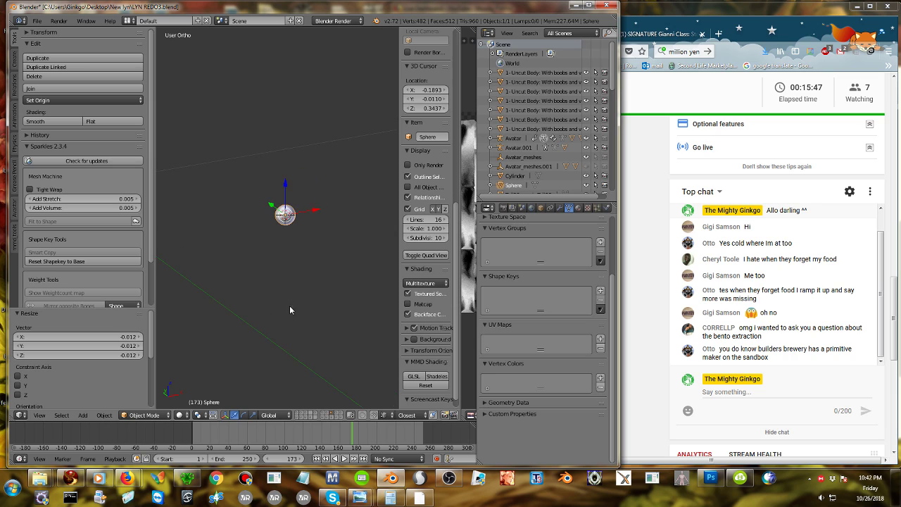
# Shrink the tiny sphere further with three uniform scalings, the first about 0.357 and the last about 0.548.
pyautogui.press('s')
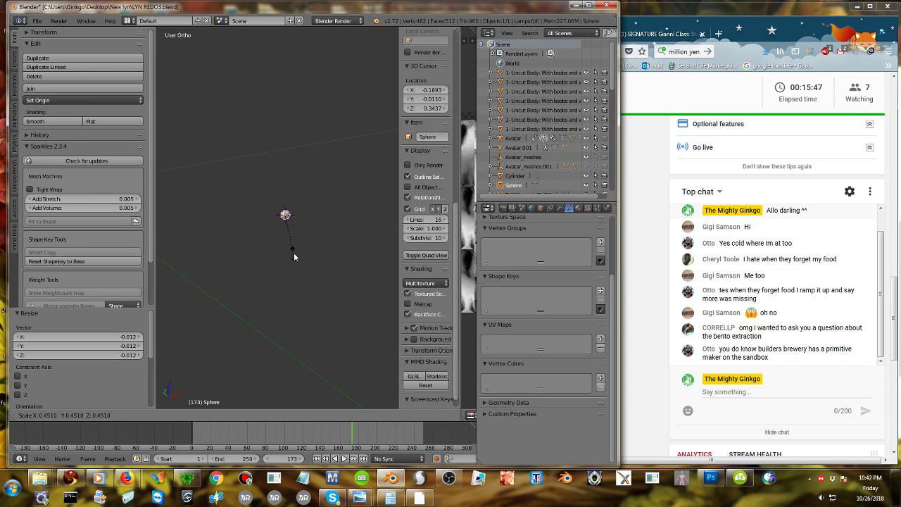
pyautogui.click(294, 251)
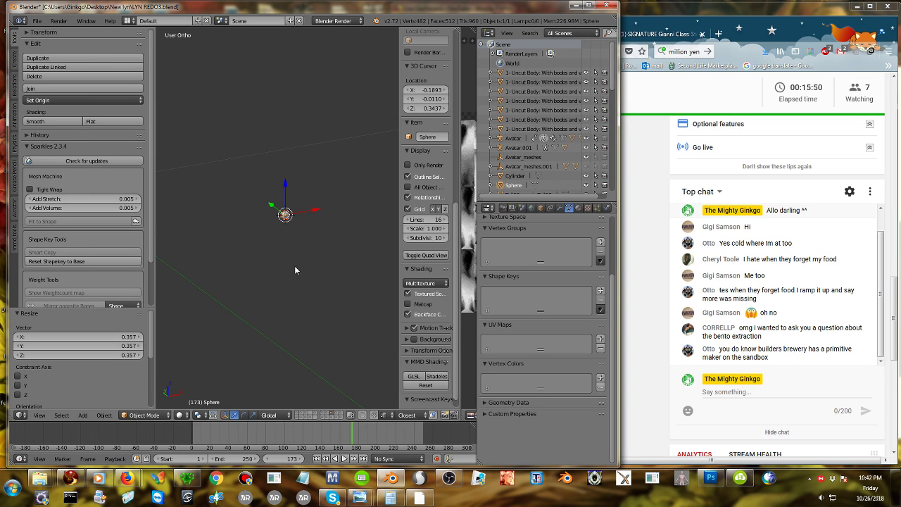
pyautogui.press('s')
pyautogui.click(291, 254)
pyautogui.press('a')
pyautogui.press('a')
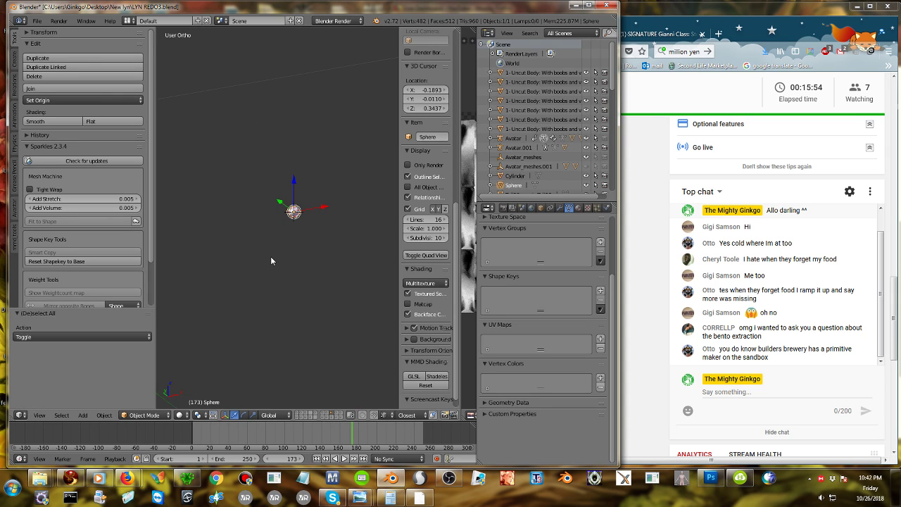
pyautogui.press('s')
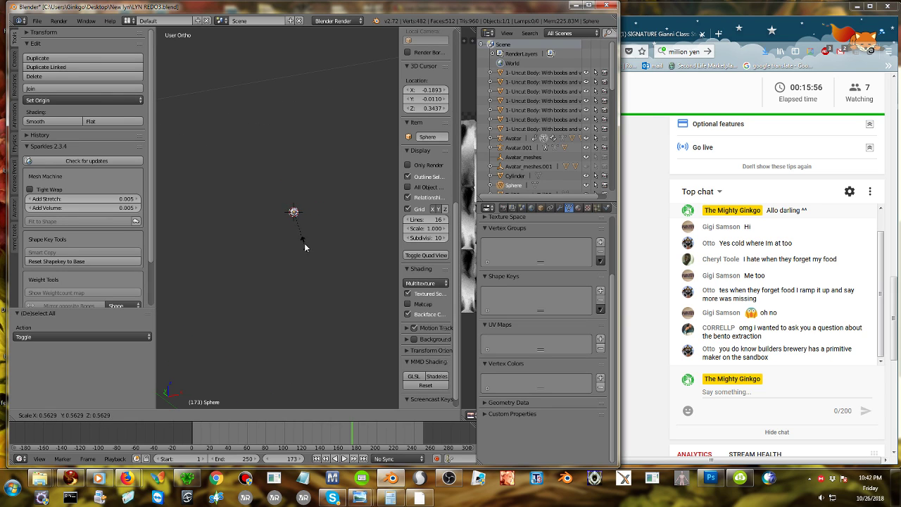
pyautogui.click(294, 252)
# Export the selected sphere as a Collada (Default) .dae file to the Desktop under an incremented LYN REDO file name.
pyautogui.click(37, 21)
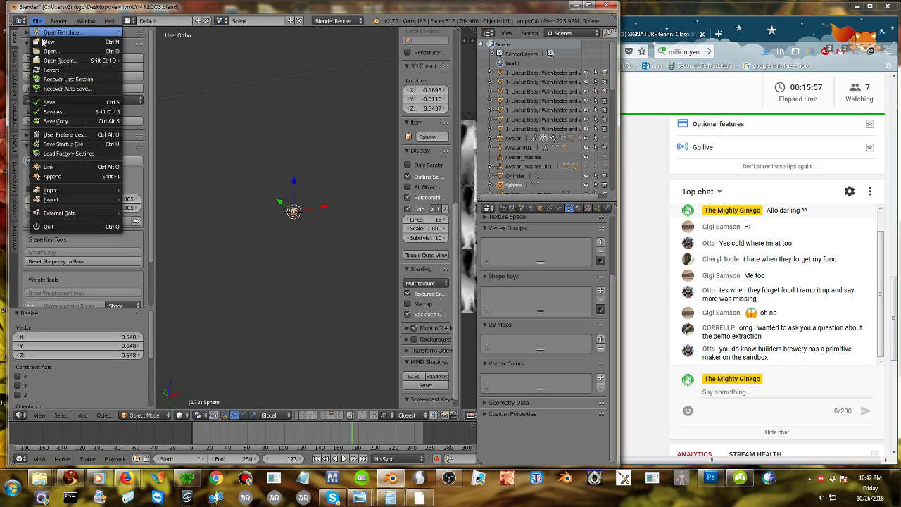
pyautogui.moveTo(117, 202)
pyautogui.click(204, 208)
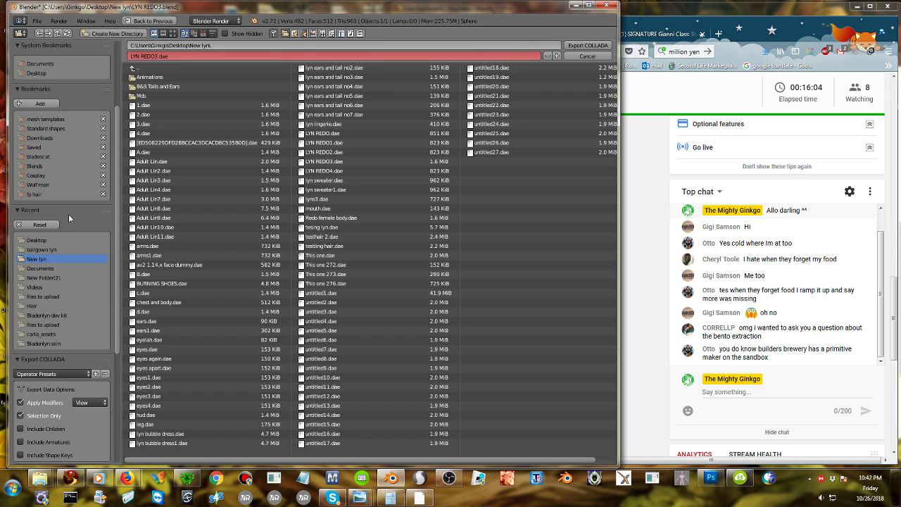
pyautogui.click(48, 74)
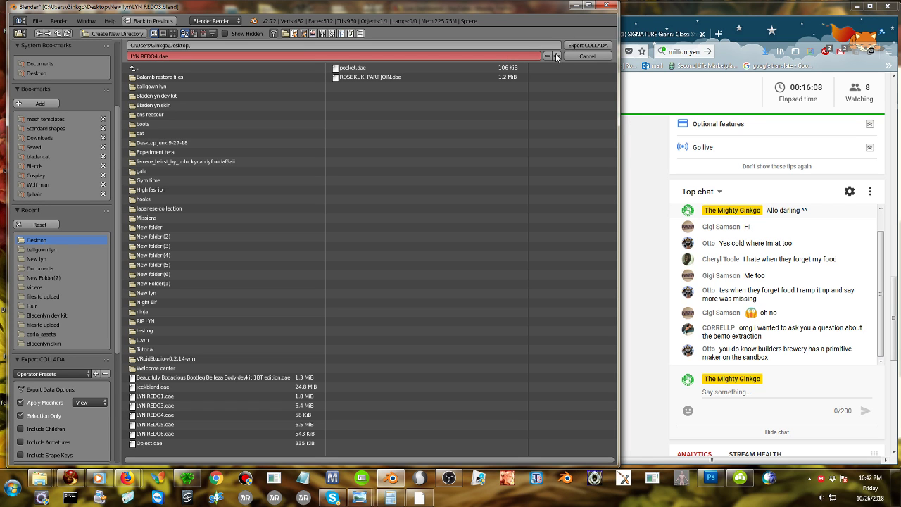
pyautogui.click(587, 45)
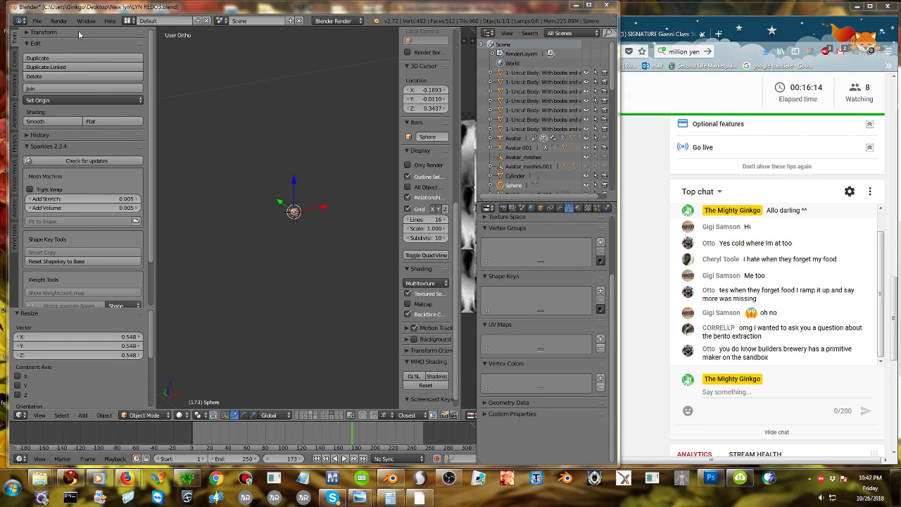
# Reopen the Collada (Default) export and review its Apply Modifiers and Selection Only options.
pyautogui.click(37, 20)
pyautogui.moveTo(51, 200)
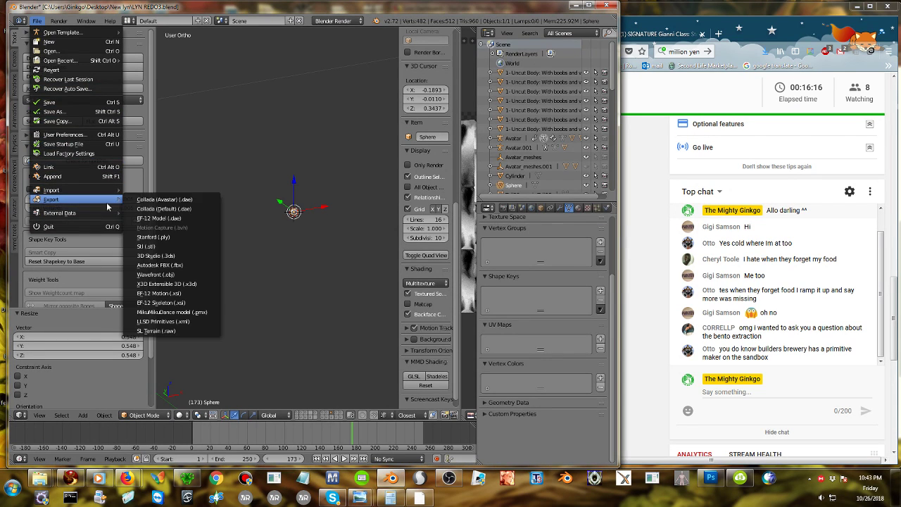
pyautogui.click(190, 210)
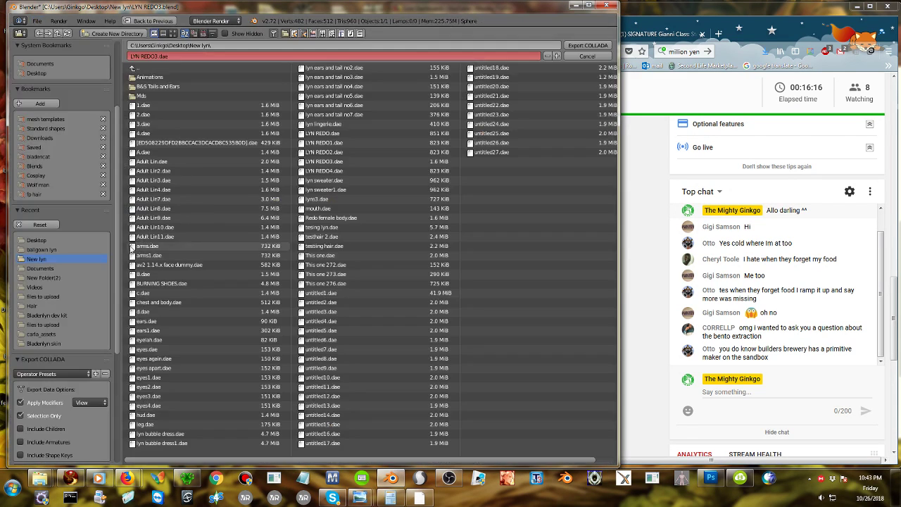
pyautogui.click(52, 373)
pyautogui.click(56, 417)
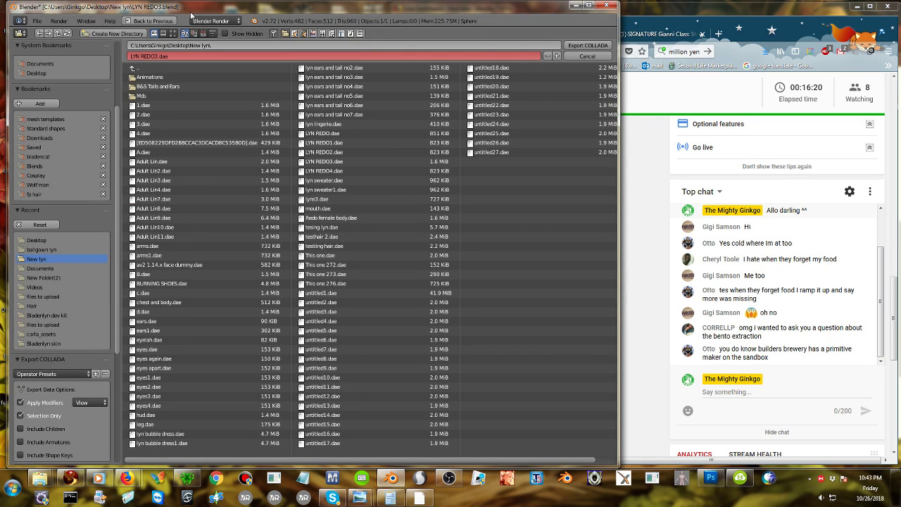
# Export the selected sphere to the Desktop as LYN REDO8.dae.
pyautogui.click(38, 73)
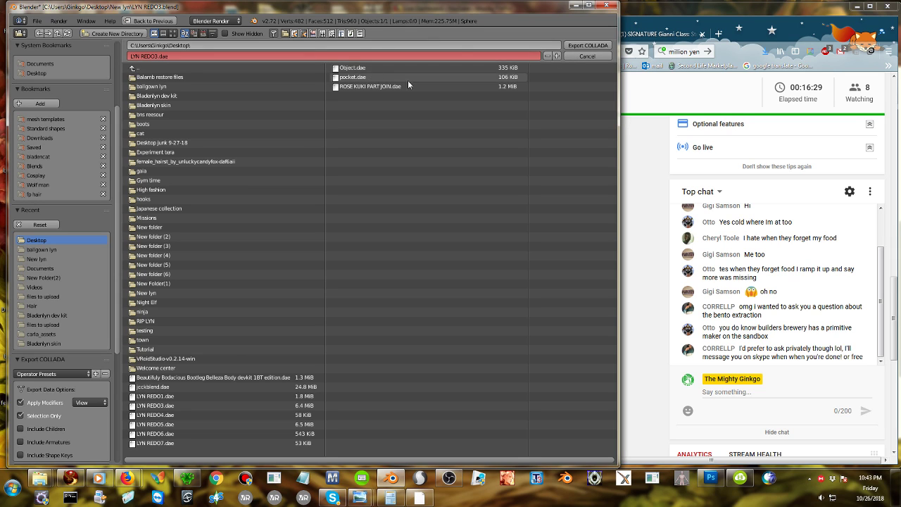
pyautogui.click(559, 55)
pyautogui.click(583, 48)
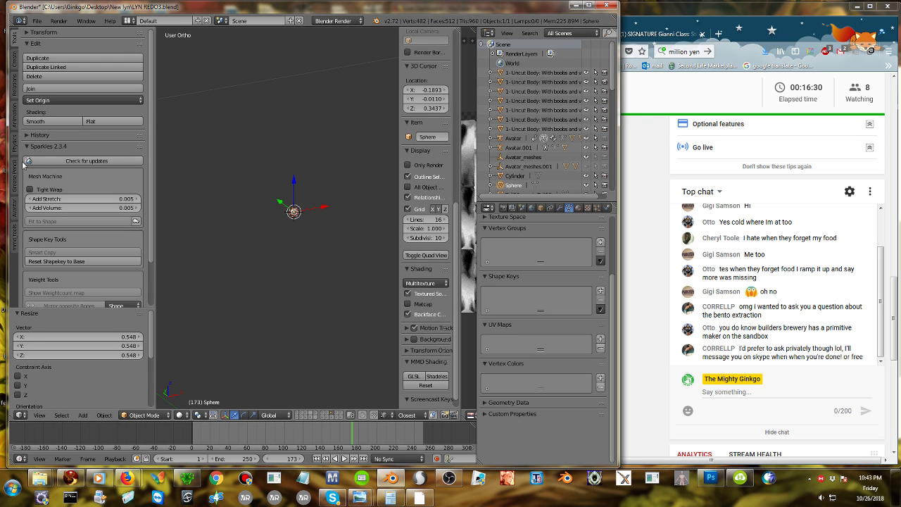
# Switch to Firestorm and try to load LYN REDO8.dae from the Desktop for a mesh model upload, closing the uploader.
pyautogui.click(574, 5)
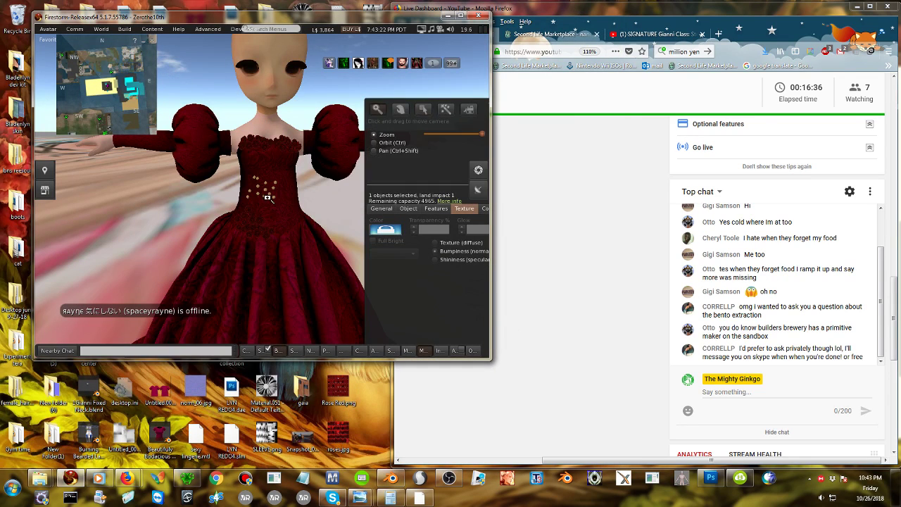
pyautogui.keyDown('alt'); pyautogui.moveTo(268, 198); pyautogui.dragTo(273, 169); pyautogui.keyUp('alt')
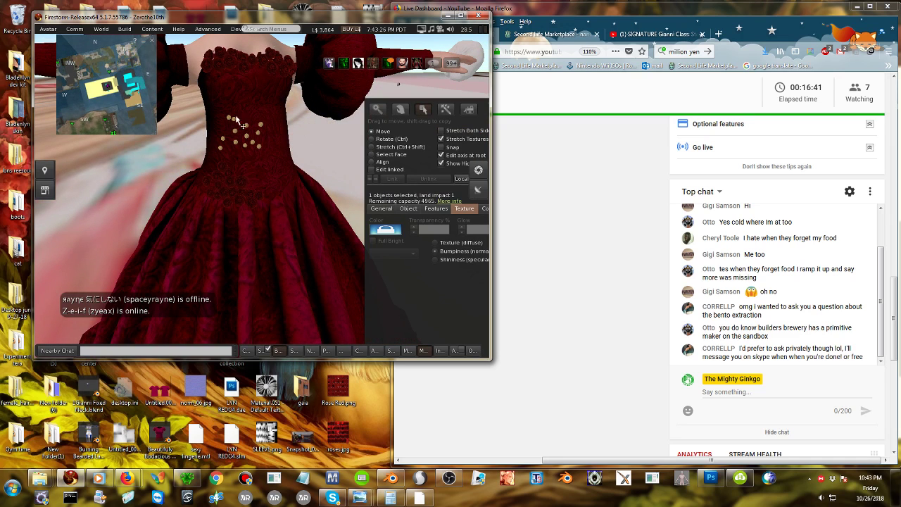
pyautogui.click(124, 29)
pyautogui.moveTo(175, 158)
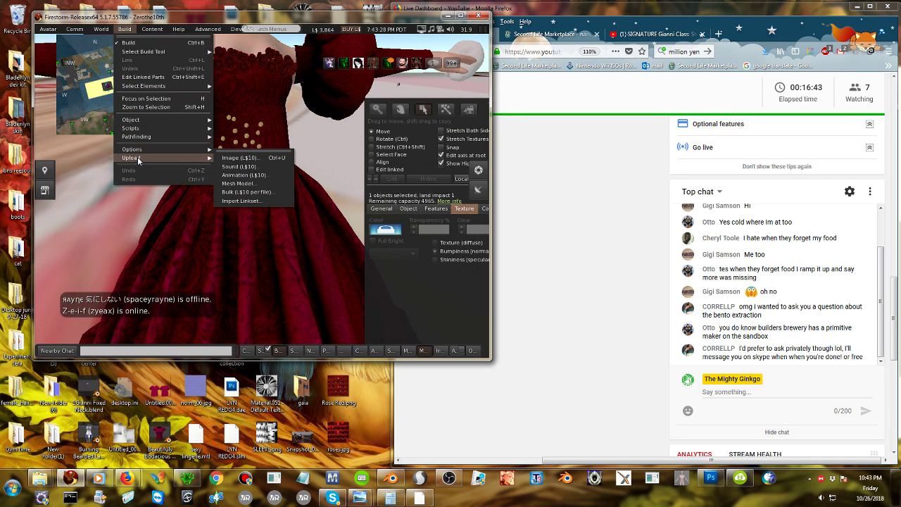
pyautogui.click(243, 183)
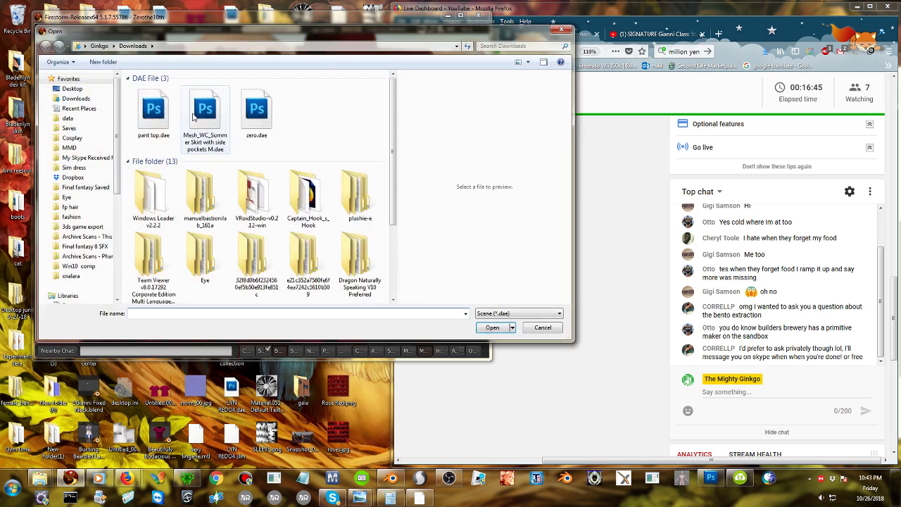
pyautogui.click(72, 89)
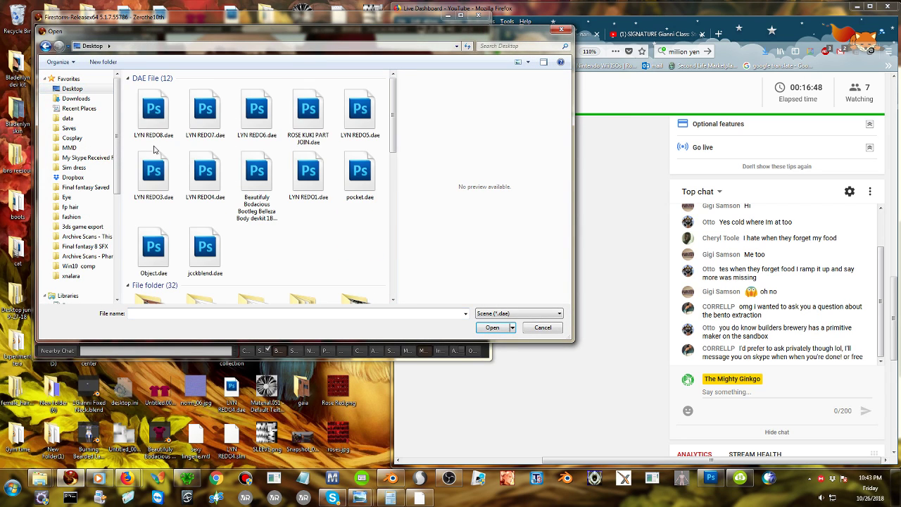
pyautogui.doubleClick(154, 134)
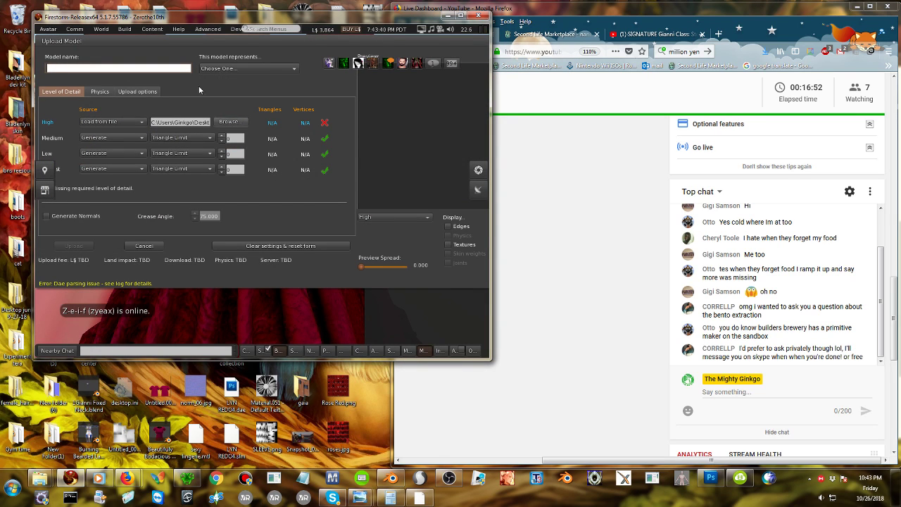
pyautogui.moveTo(232, 39); pyautogui.dragTo(35, 90)
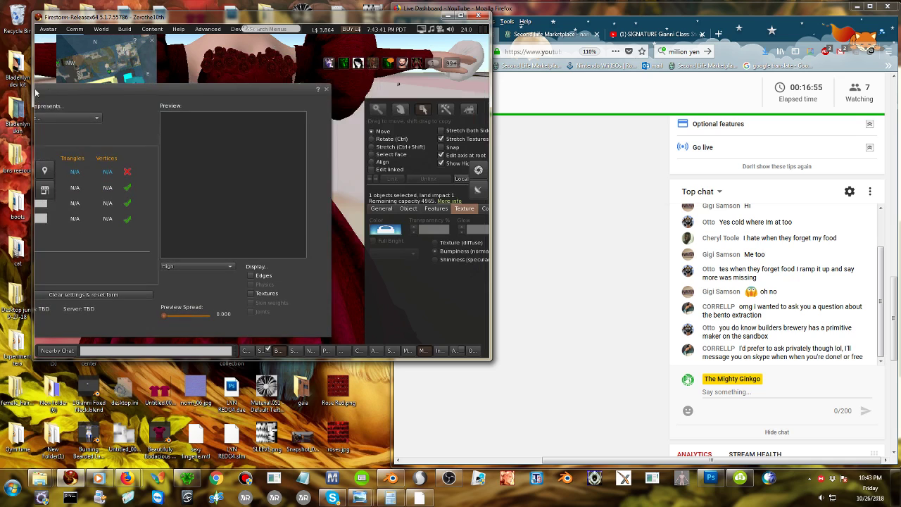
pyautogui.click(326, 90)
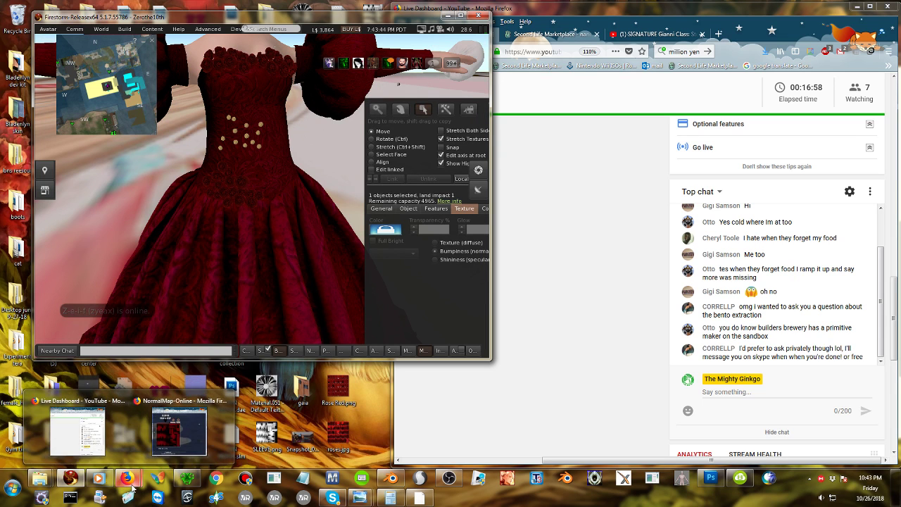
# Switch to Blender and enlarge the sphere uniformly by a factor of about 3.749.
pyautogui.click(394, 478)
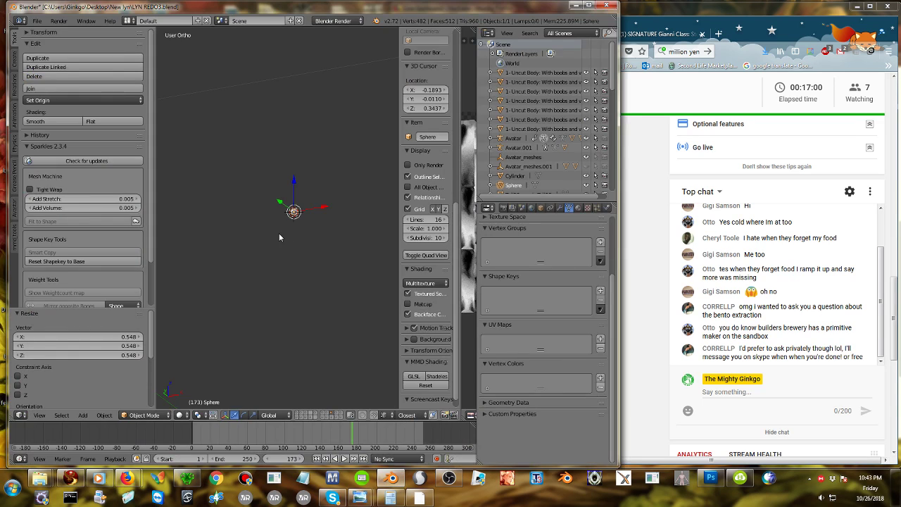
pyautogui.press('s')
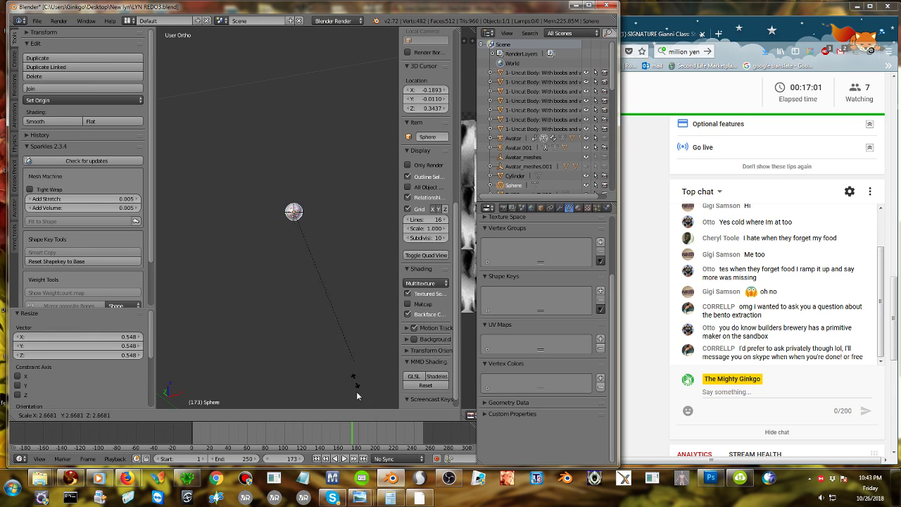
pyautogui.click(356, 51)
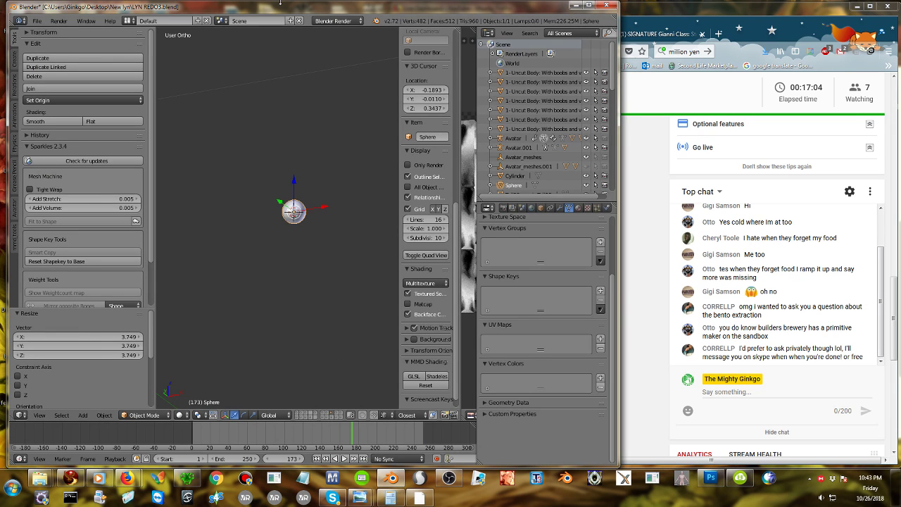
# Export the enlarged sphere in Collada (Default) format to the Desktop as LYN REDO10.dae.
pyautogui.click(37, 21)
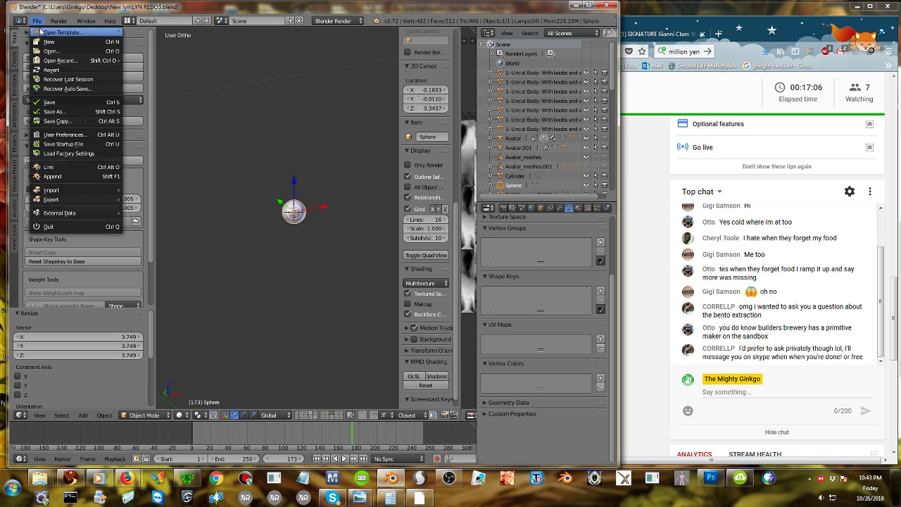
pyautogui.moveTo(73, 201)
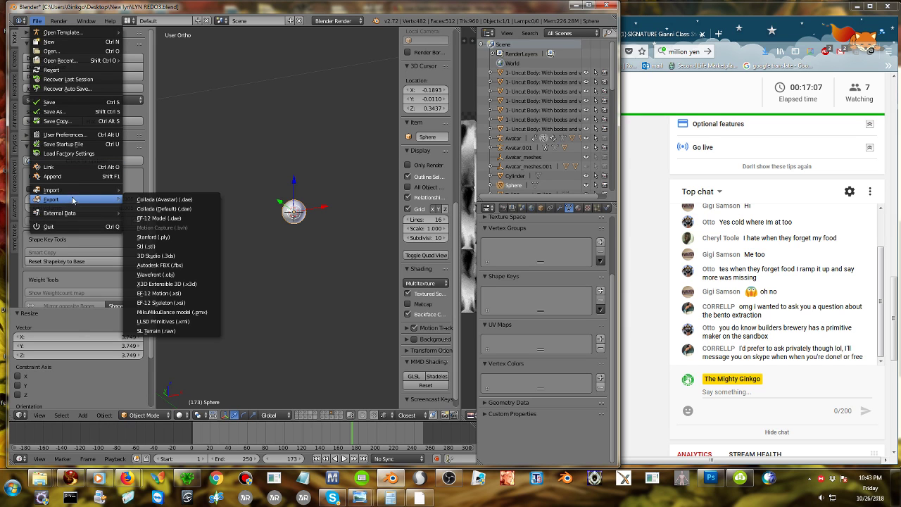
pyautogui.click(161, 209)
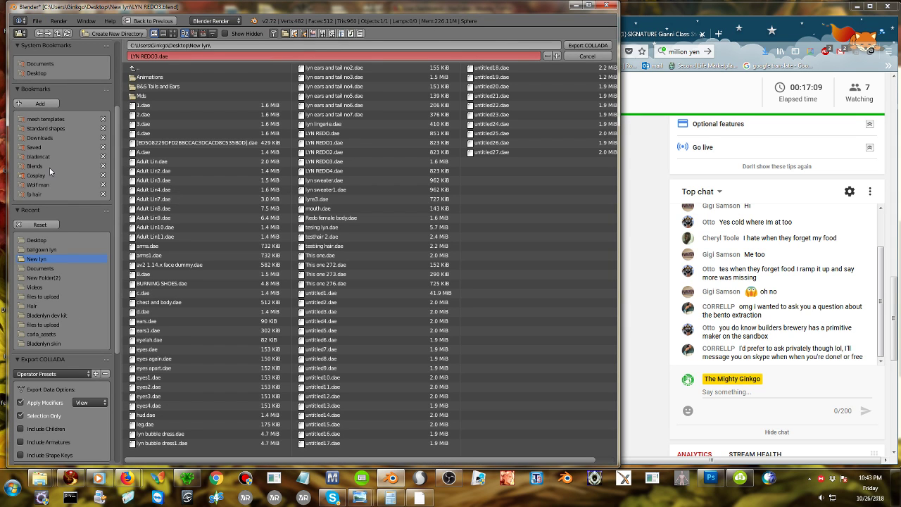
pyautogui.click(50, 74)
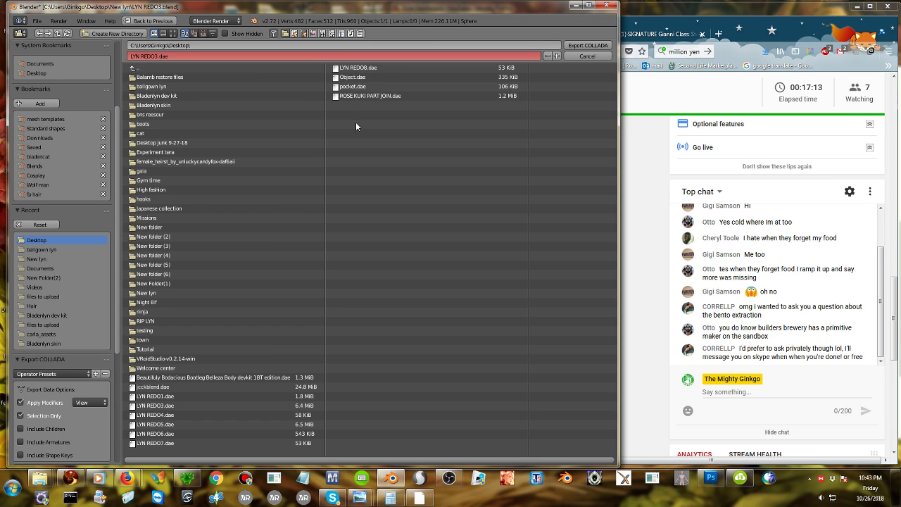
pyautogui.click(555, 55)
pyautogui.click(555, 56)
pyautogui.click(556, 55)
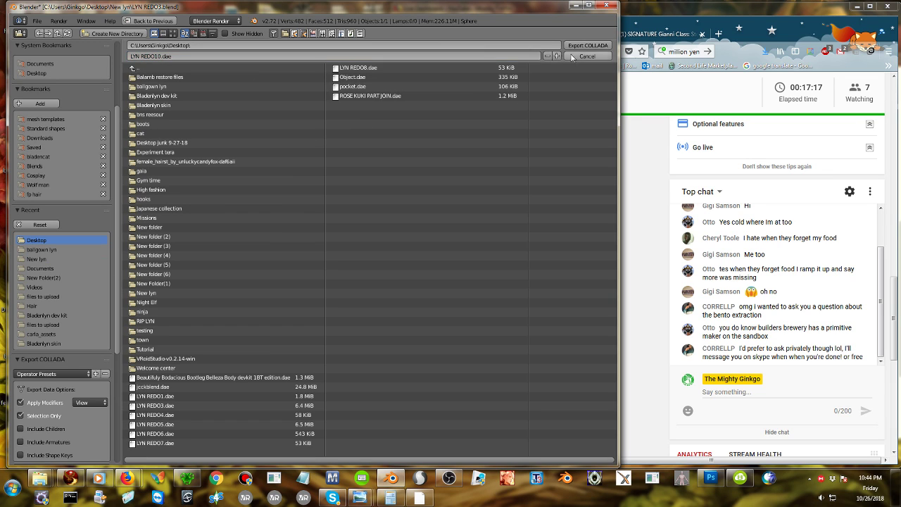
pyautogui.click(579, 46)
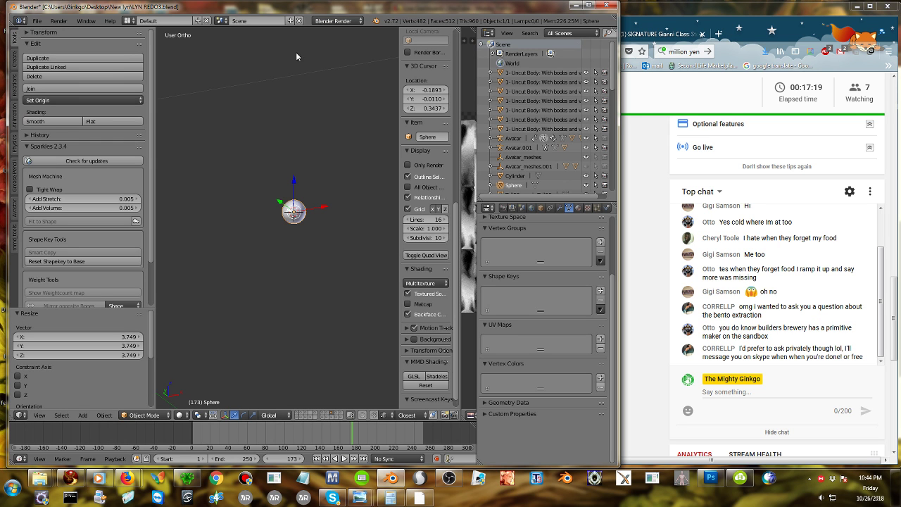
# Switch to Firestorm and try loading the newly exported sphere for mesh upload, check the upload options and close the uploader.
pyautogui.click(572, 7)
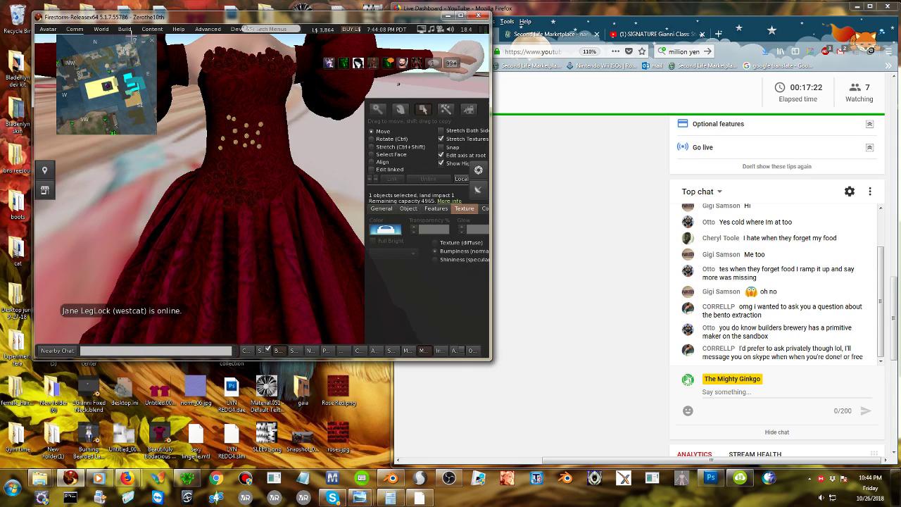
pyautogui.click(123, 31)
pyautogui.moveTo(144, 159)
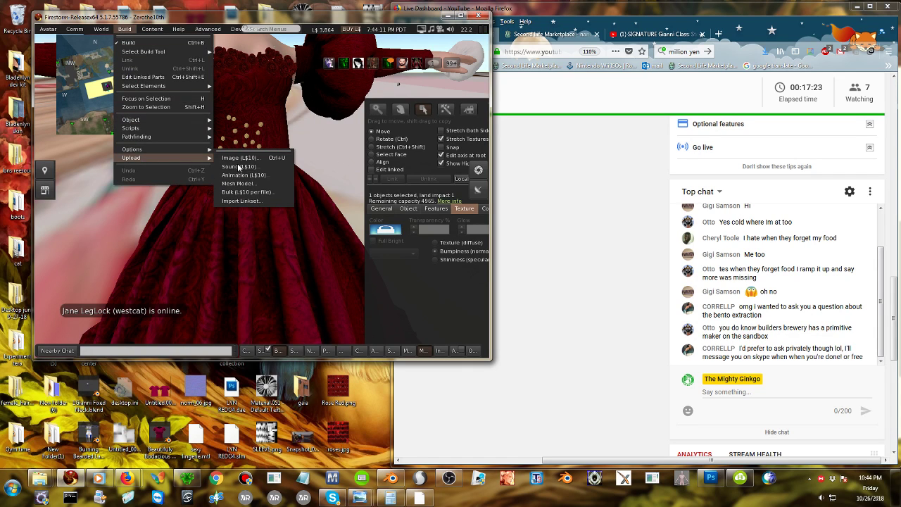
pyautogui.click(237, 184)
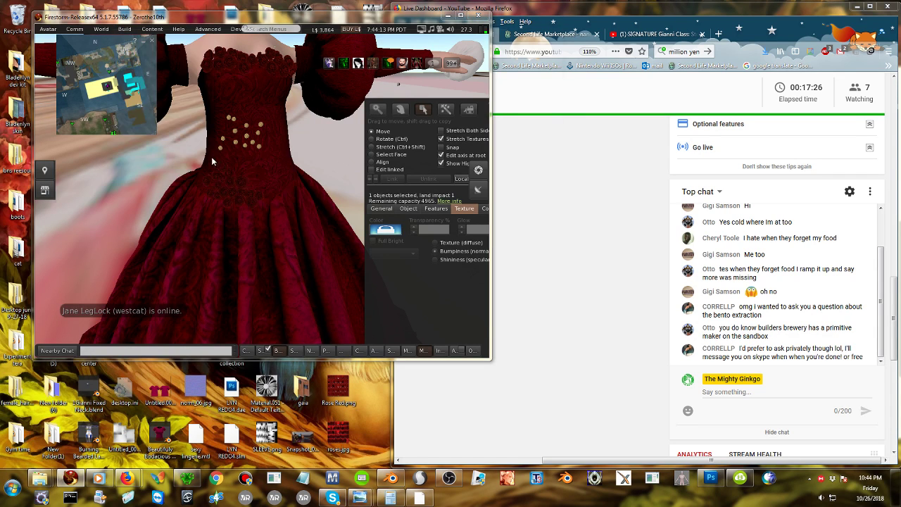
pyautogui.doubleClick(156, 125)
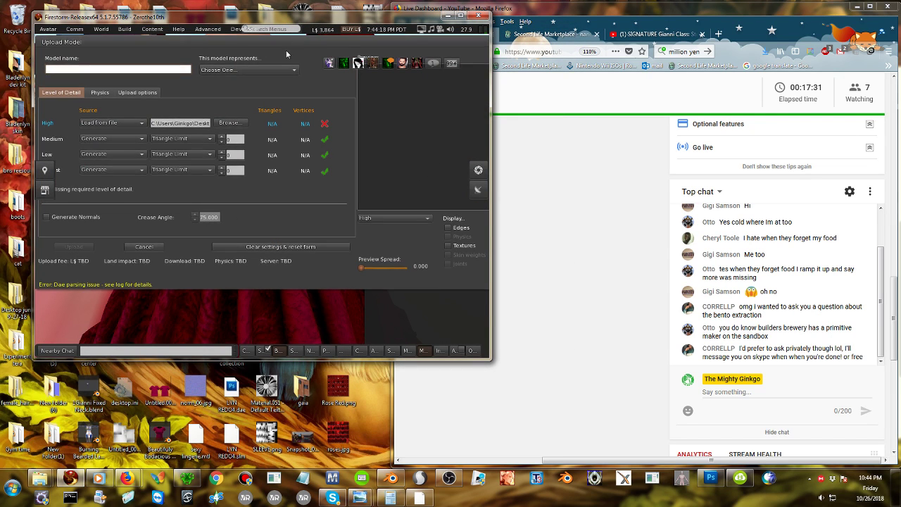
pyautogui.click(136, 93)
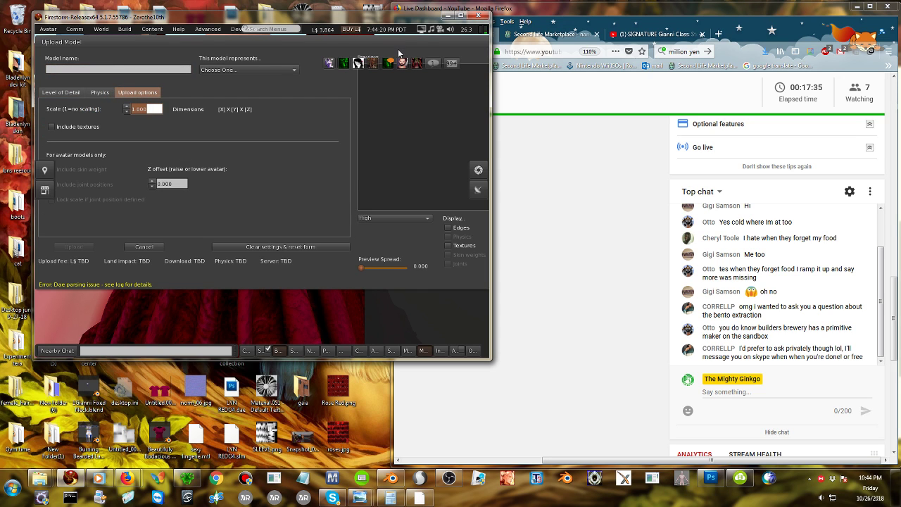
pyautogui.moveTo(397, 48); pyautogui.dragTo(192, 181)
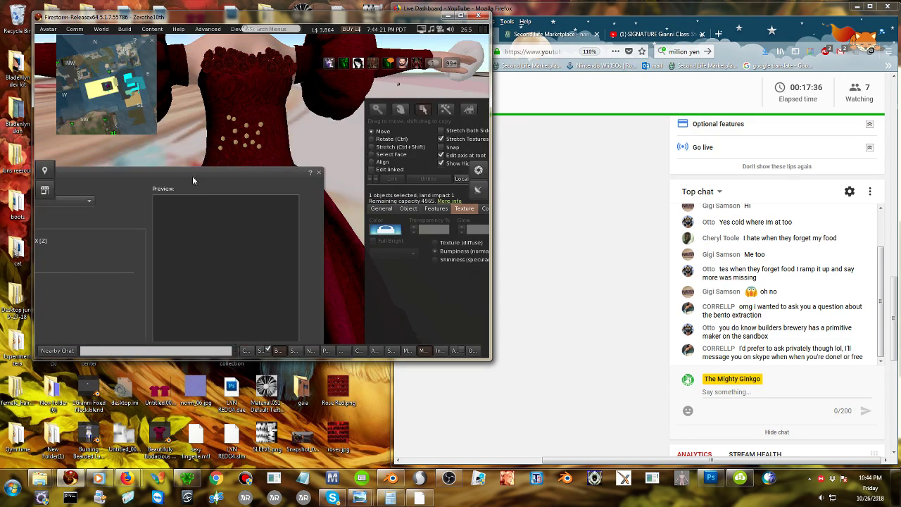
pyautogui.click(319, 172)
# Select one of the gold beads on the gown's bodice and bring up its object shape parameters.
pyautogui.scroll(-3, 283, 212)
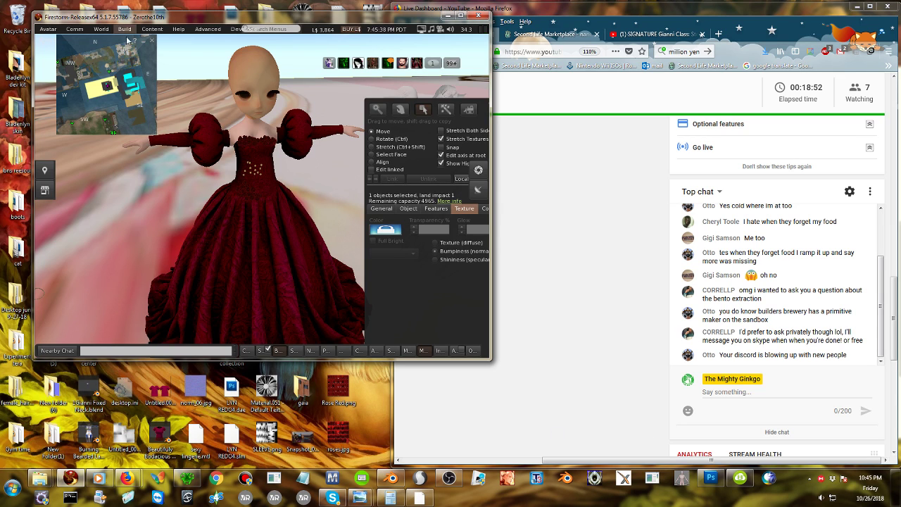
pyautogui.keyDown('alt'); pyautogui.moveTo(263, 167); pyautogui.dragTo(246, 105); pyautogui.keyUp('alt')
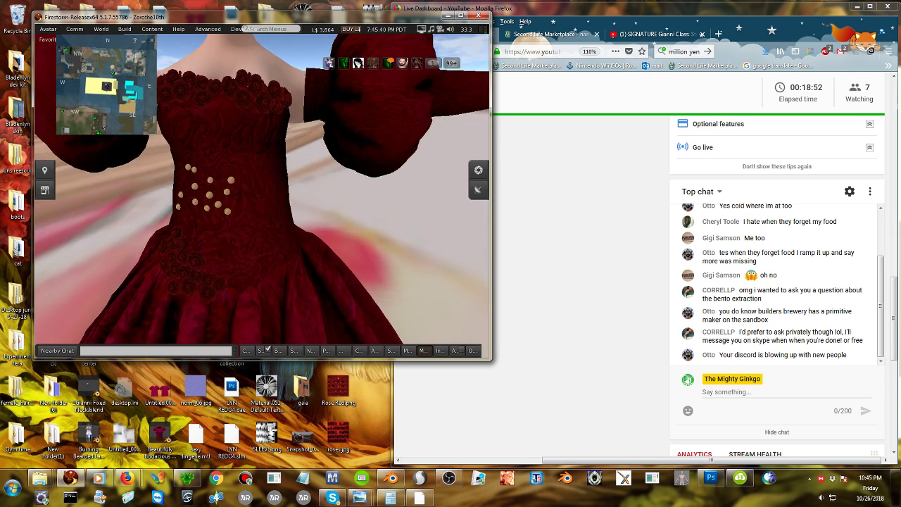
pyautogui.keyDown('alt'); pyautogui.moveTo(237, 192); pyautogui.dragTo(261, 197); pyautogui.keyUp('alt')
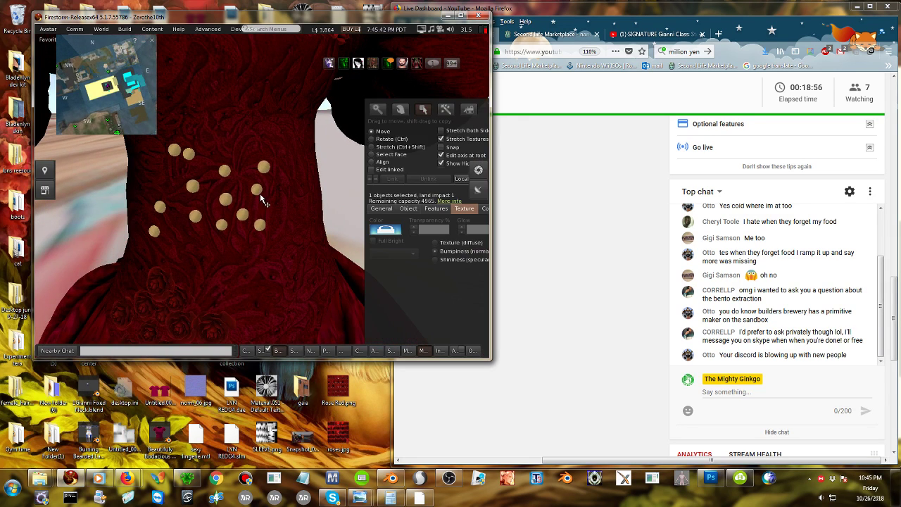
pyautogui.click(257, 189)
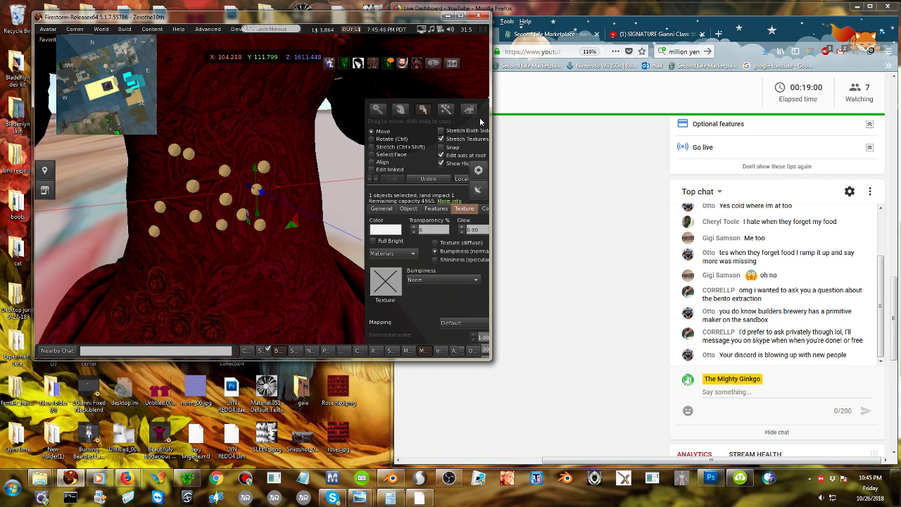
pyautogui.moveTo(480, 119); pyautogui.dragTo(441, 64)
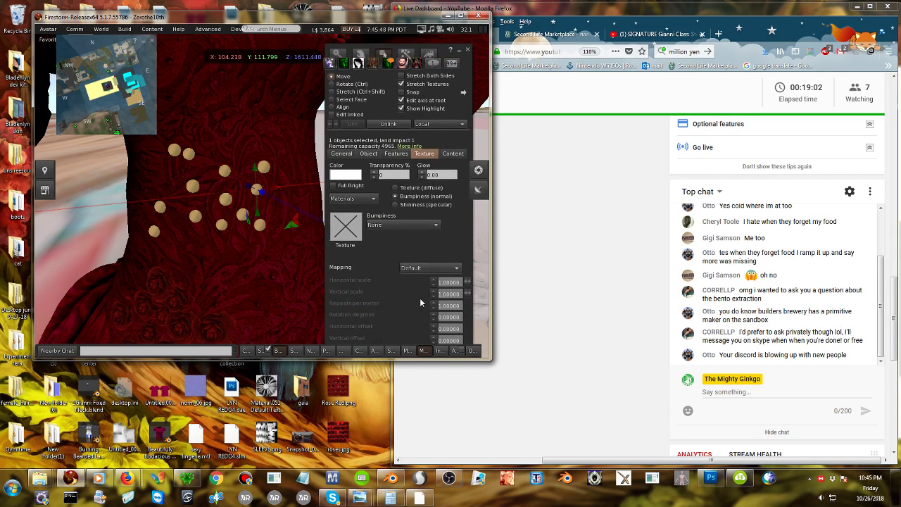
pyautogui.click(369, 153)
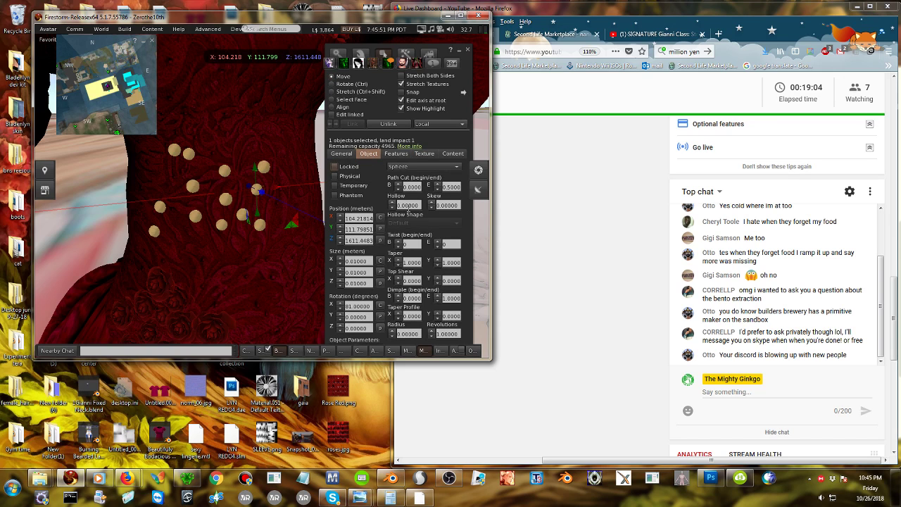
# Set the selected bead's Path Cut end to 1.0 and raise its Dimple begin value to about 0.95.
pyautogui.click(409, 205)
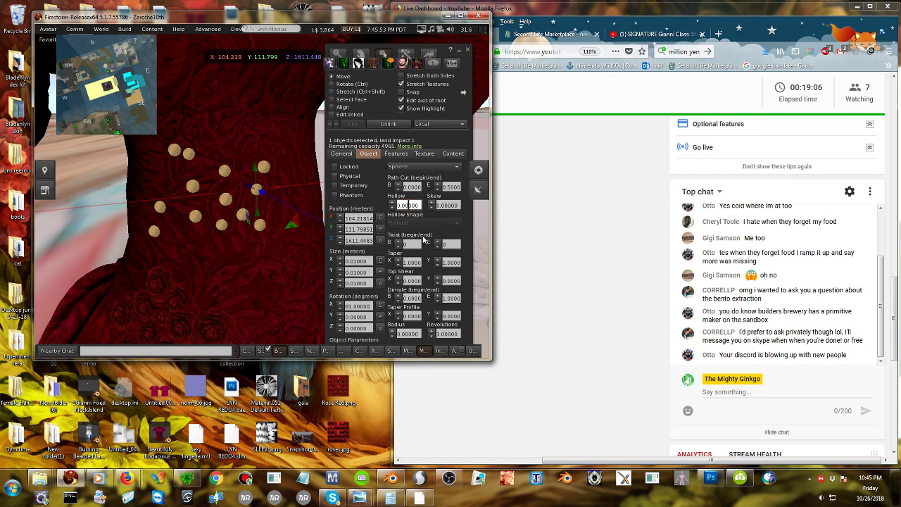
pyautogui.click(451, 187)
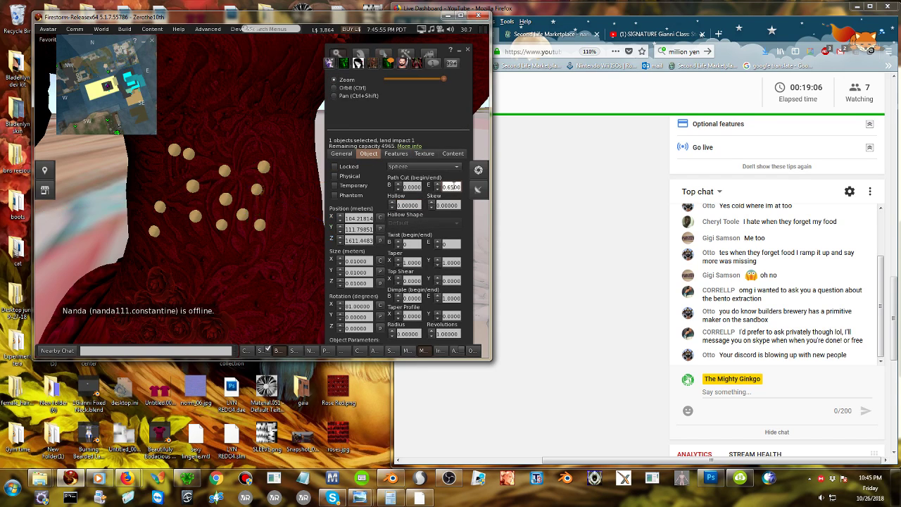
pyautogui.keyDown('alt'); pyautogui.scroll(-4, 453, 186); pyautogui.keyUp('alt')
pyautogui.scroll(1, 453, 187)
pyautogui.keyDown('alt'); pyautogui.scroll(1, 454, 186); pyautogui.keyUp('alt')
pyautogui.keyDown('alt'); pyautogui.scroll(-1, 453, 187); pyautogui.keyUp('alt')
pyautogui.keyDown('alt'); pyautogui.scroll(1, 453, 186); pyautogui.keyUp('alt')
pyautogui.keyDown('alt'); pyautogui.scroll(1, 453, 187); pyautogui.keyUp('alt')
pyautogui.click(411, 298)
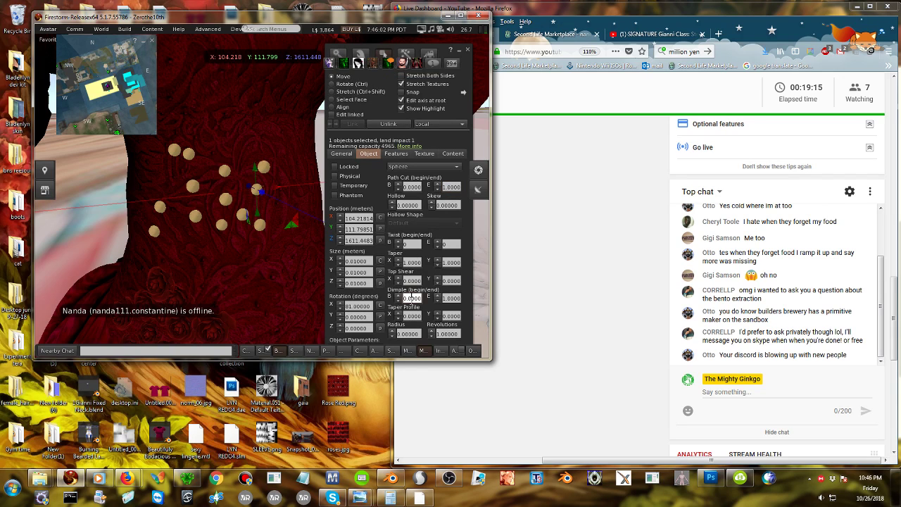
pyautogui.keyDown('alt'); pyautogui.scroll(5, 411, 298); pyautogui.keyUp('alt')
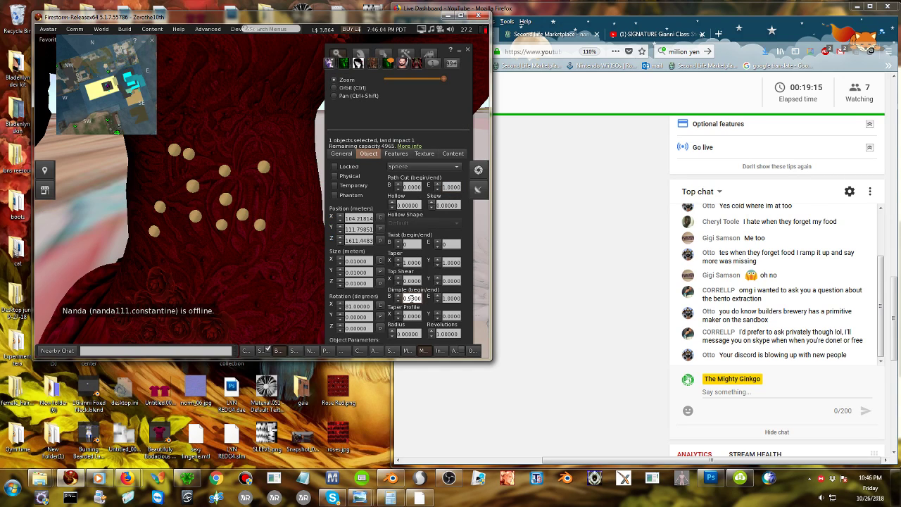
# Box-select all the gold beads on the gown's bodice, delete them and close the build tools.
pyautogui.scroll(-8, 410, 298)
pyautogui.scroll(-4, 405, 298)
pyautogui.press('Escape')
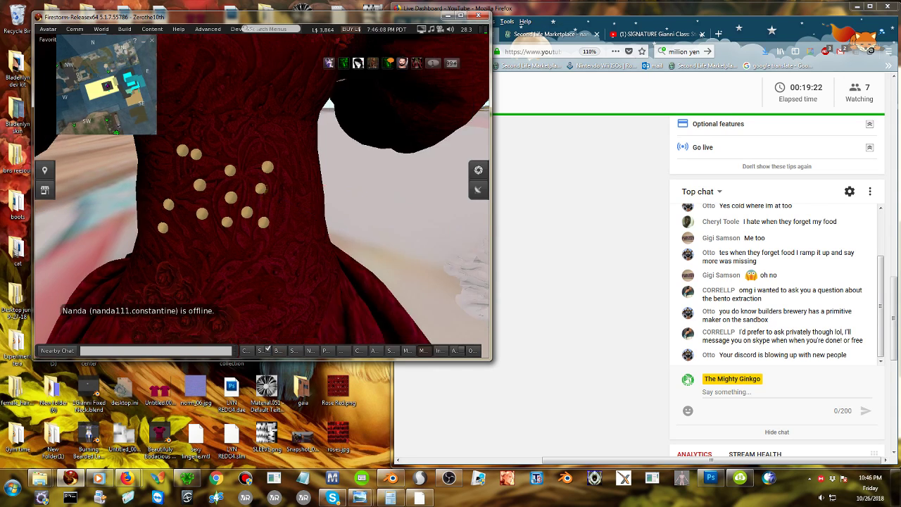
pyautogui.moveTo(262, 190)
pyautogui.keyDown('ctrl'); pyautogui.keyDown('alt'); pyautogui.mouseDown()
pyautogui.moveTo(218, 165)
pyautogui.moveTo(296, 148)
pyautogui.moveTo(299, 165)
pyautogui.moveTo(299, 119)
pyautogui.moveTo(262, 175)
pyautogui.mouseUp(); pyautogui.keyUp('alt'); pyautogui.keyUp('ctrl')
pyautogui.moveTo(310, 158); pyautogui.dragTo(188, 227)
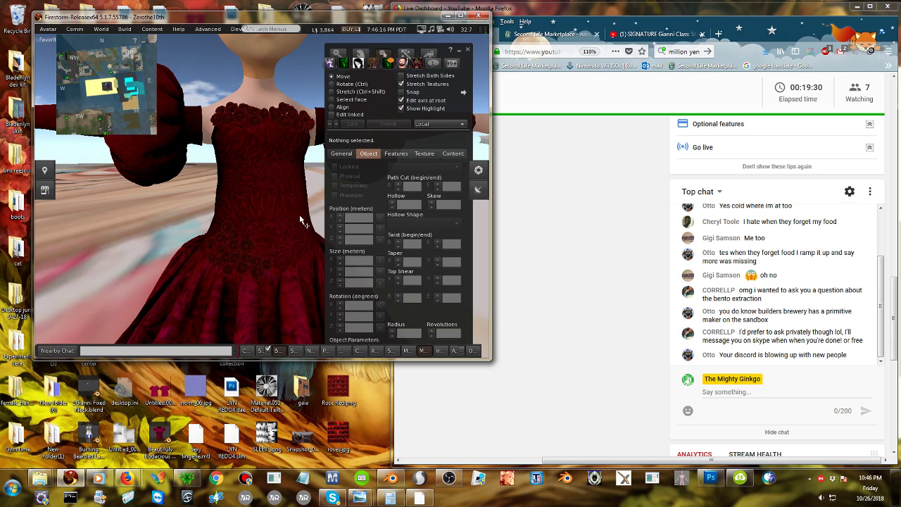
pyautogui.press('Escape')
# Examine the bead-free gown on the avatar from the side, the front and close up at the bodice.
pyautogui.keyDown('alt'); pyautogui.moveTo(427, 165); pyautogui.dragTo(358, 155); pyautogui.keyUp('alt')
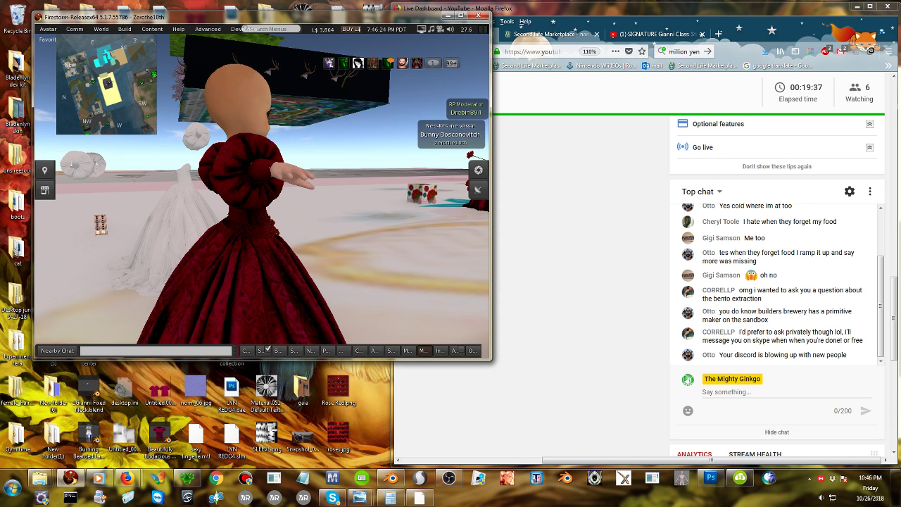
pyautogui.click(277, 350)
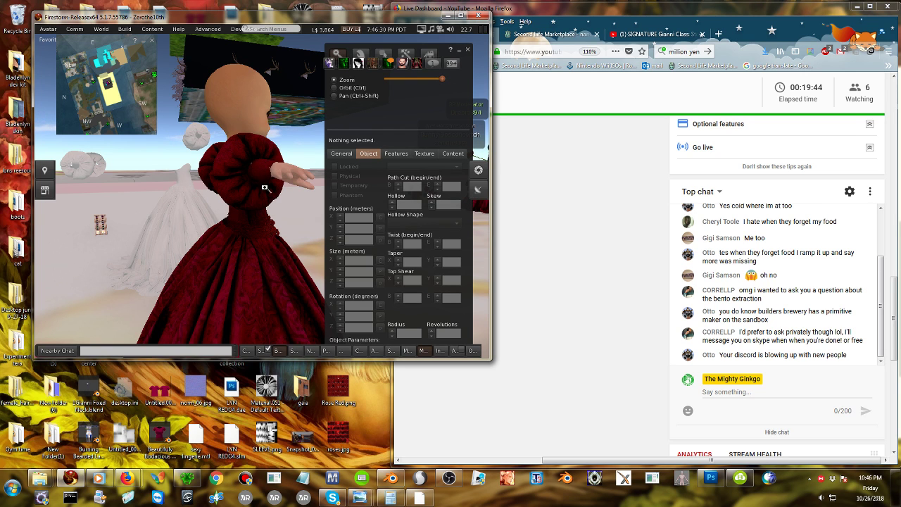
pyautogui.keyDown('alt'); pyautogui.moveTo(270, 185); pyautogui.dragTo(204, 225); pyautogui.keyUp('alt')
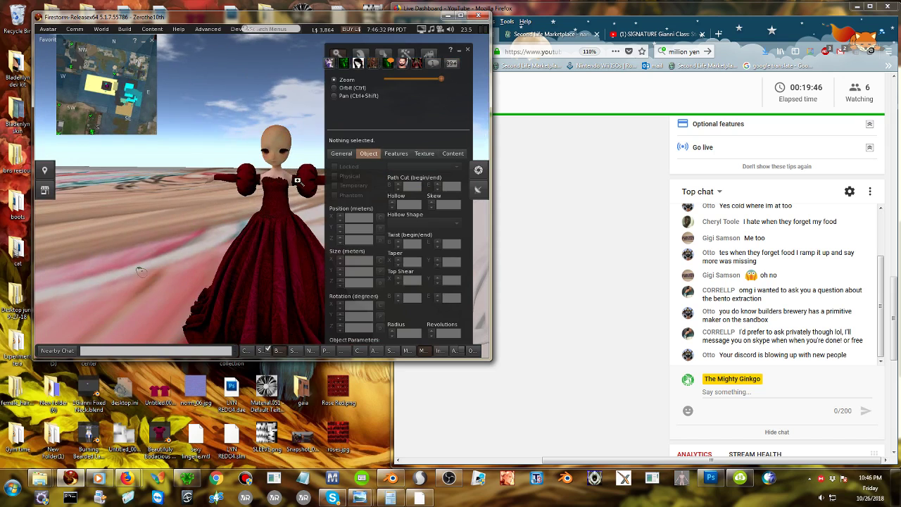
pyautogui.keyDown('alt'); pyautogui.moveTo(299, 182); pyautogui.dragTo(300, 140); pyautogui.keyUp('alt')
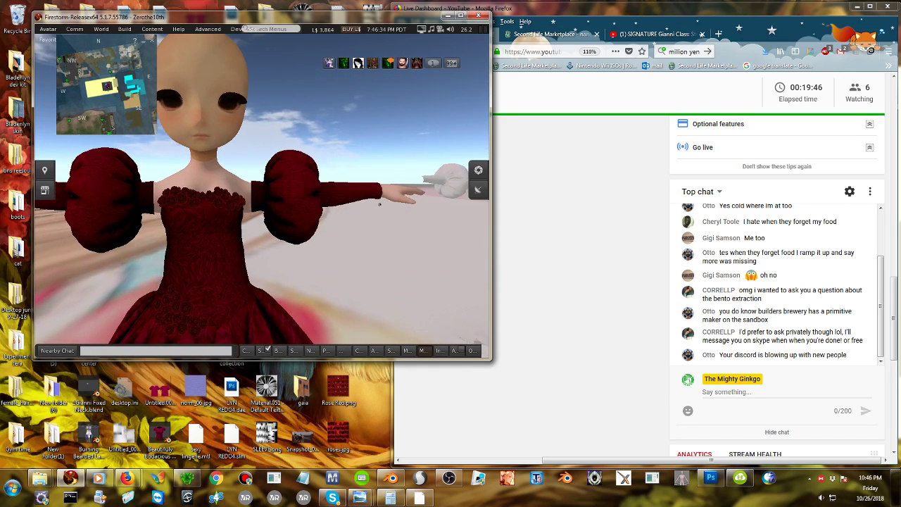
pyautogui.hotkey('ctrl', 'b')
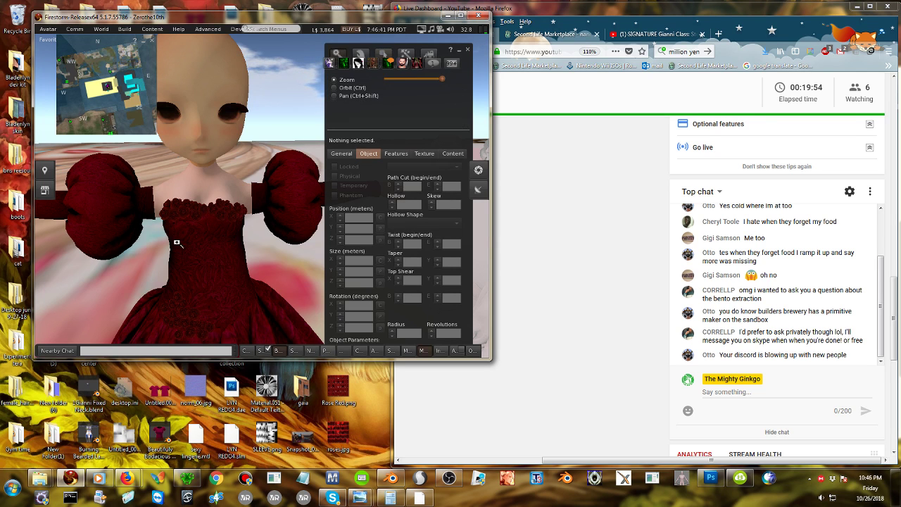
pyautogui.press('Escape')
pyautogui.keyDown('ctrl'); pyautogui.keyDown('alt'); pyautogui.moveTo(267, 211); pyautogui.dragTo(239, 211); pyautogui.keyUp('alt'); pyautogui.keyUp('ctrl')
pyautogui.hotkey('ctrl', 'b')
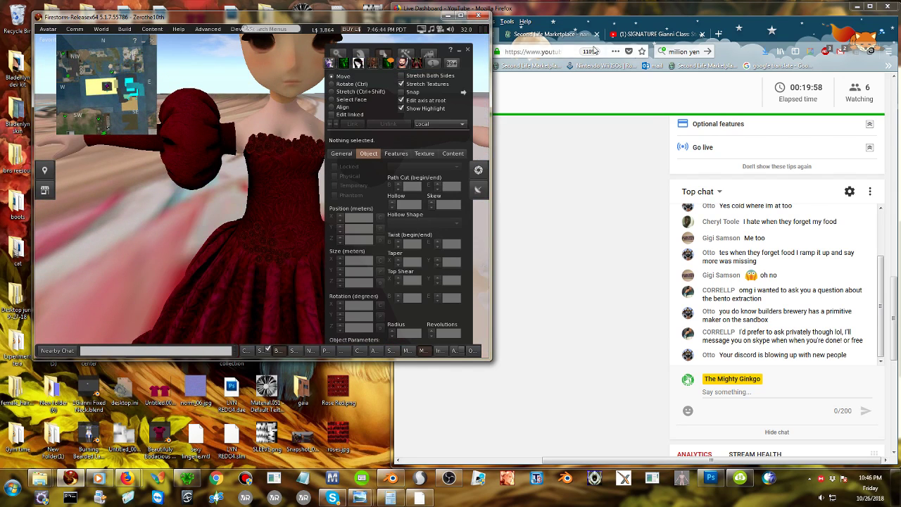
# Switch to Firefox, detach the Second Life Marketplace nano prims tab into a separate window, and bring the YouTube Live Dashboard back up.
pyautogui.click(517, 53)
pyautogui.click(549, 33)
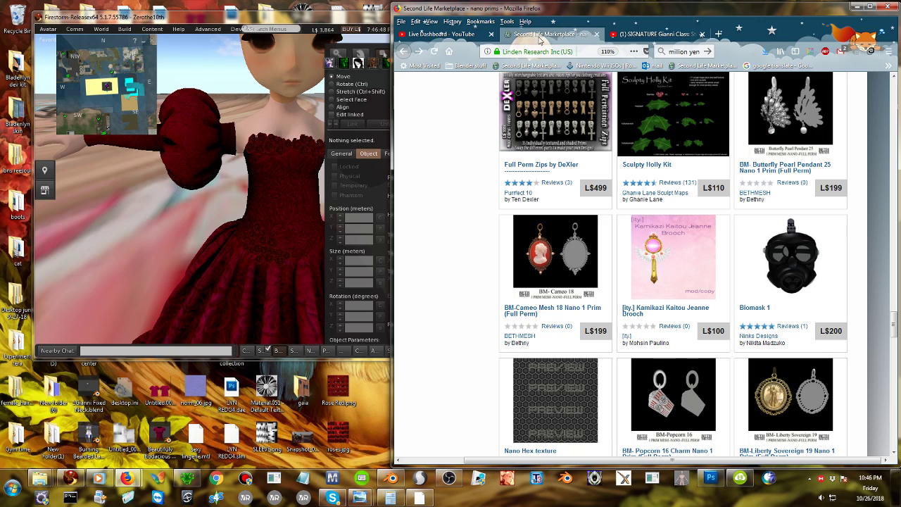
pyautogui.moveTo(539, 40); pyautogui.dragTo(533, 68)
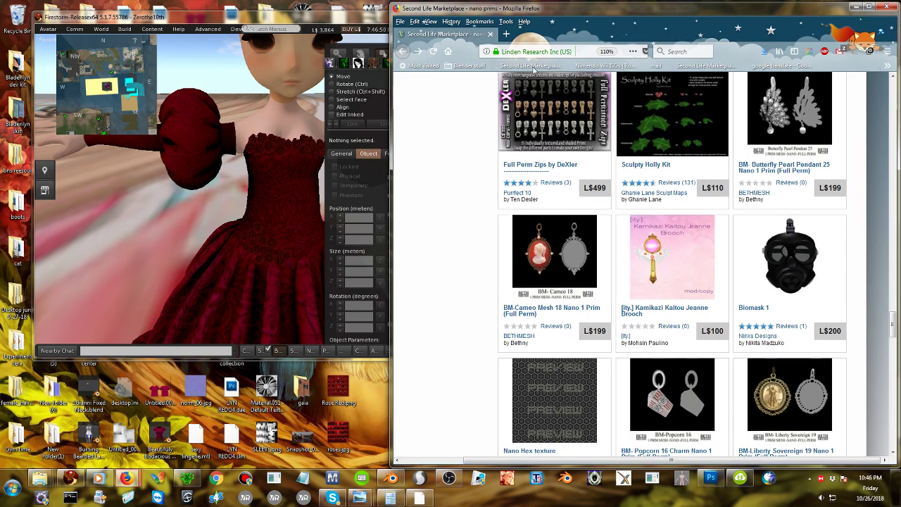
pyautogui.moveTo(524, 10); pyautogui.dragTo(147, 37)
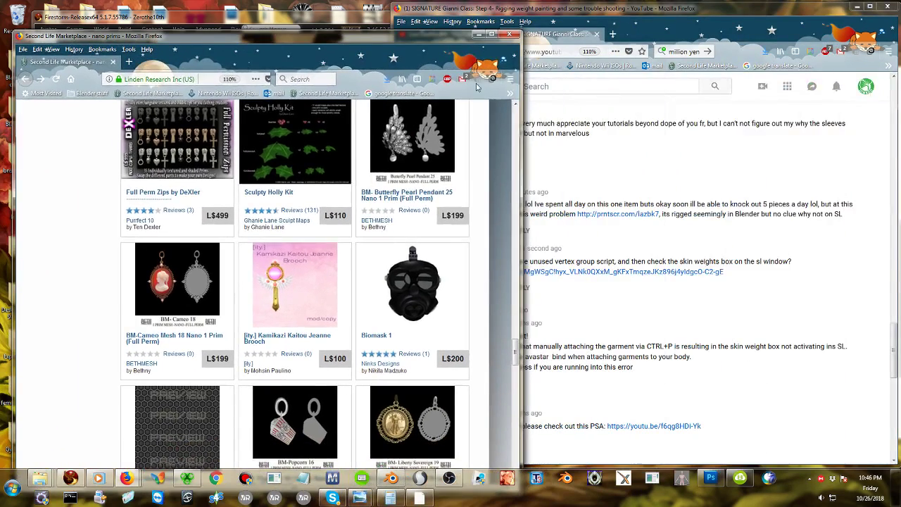
pyautogui.click(551, 125)
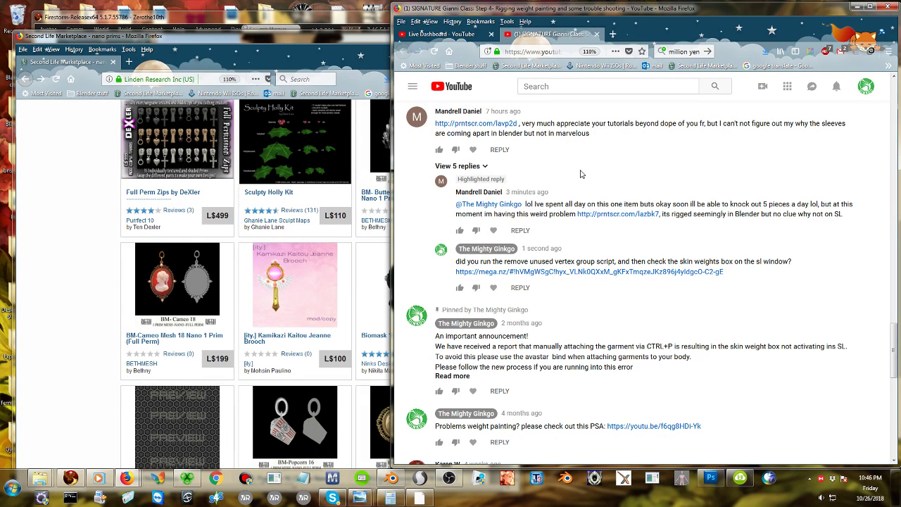
pyautogui.hotkey('ctrl', 'Tab')
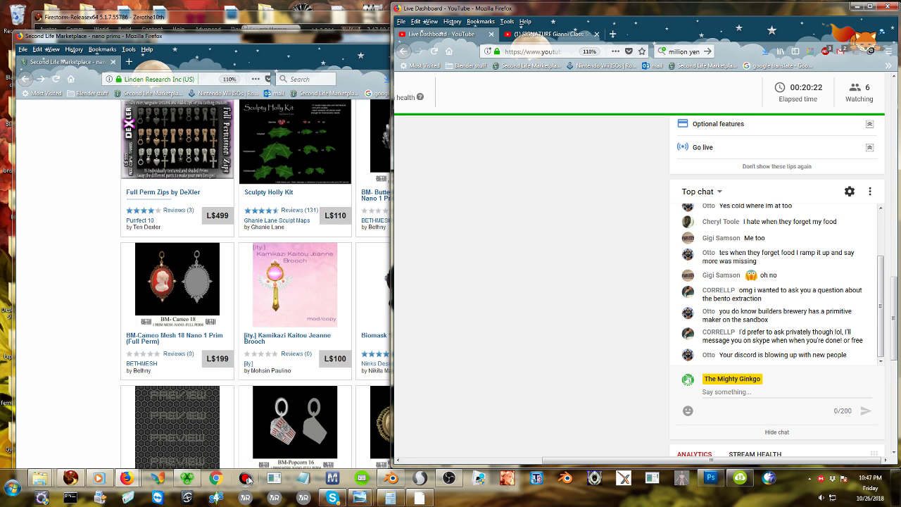
# Start music playback in Windows Media Player, lower its volume to 10 and skip to another track.
pyautogui.rightClick(97, 478)
pyautogui.click(107, 410)
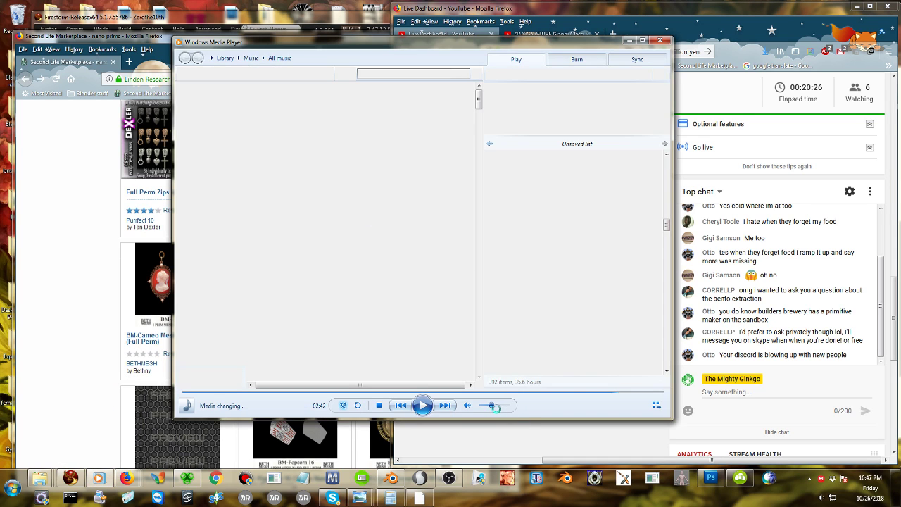
pyautogui.moveTo(488, 407); pyautogui.dragTo(484, 408)
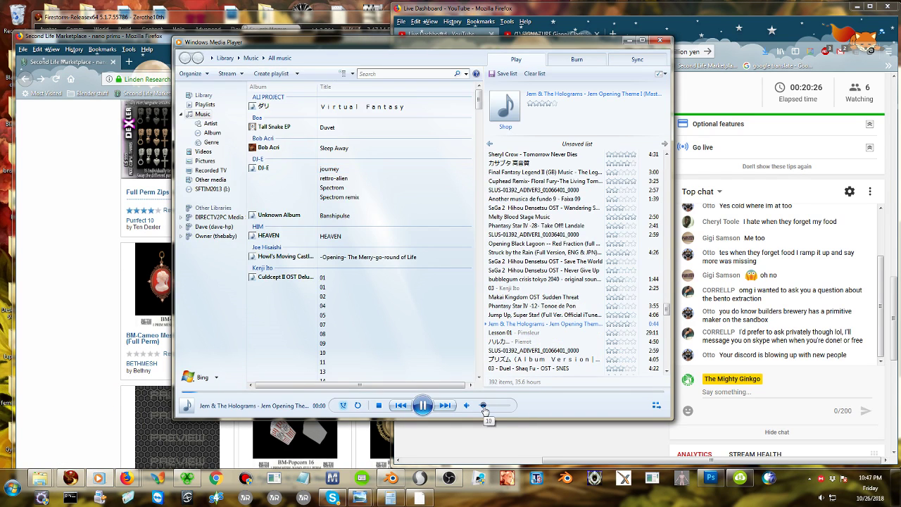
pyautogui.click(445, 405)
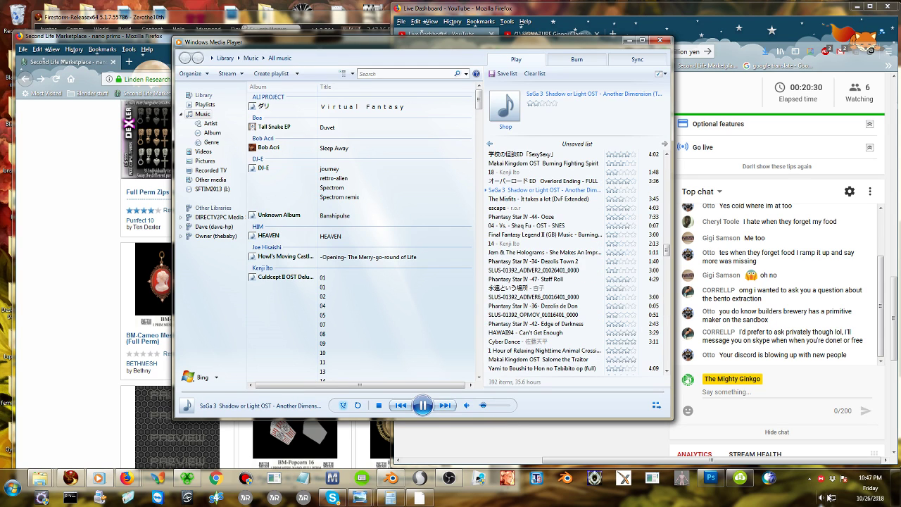
# Make the USB Audio Device speakers the default Windows playback device.
pyautogui.rightClick(828, 499)
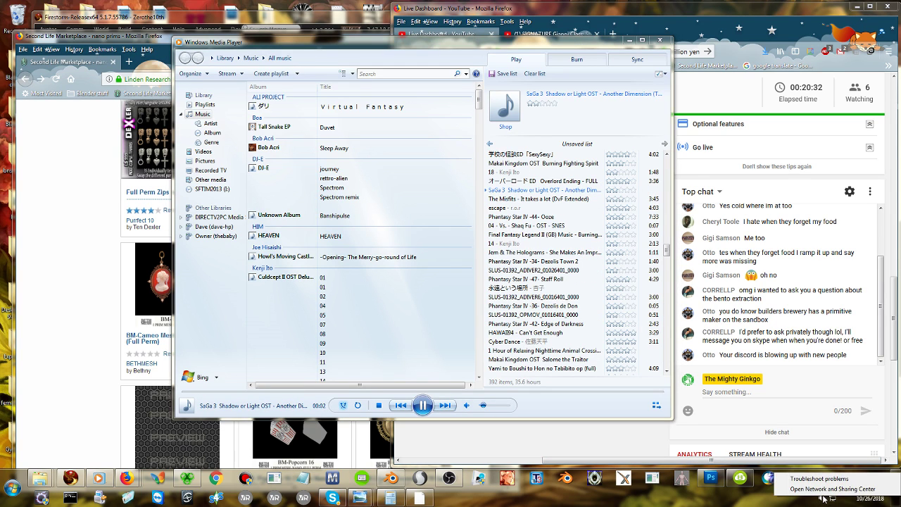
pyautogui.click(816, 501)
pyautogui.rightClick(820, 498)
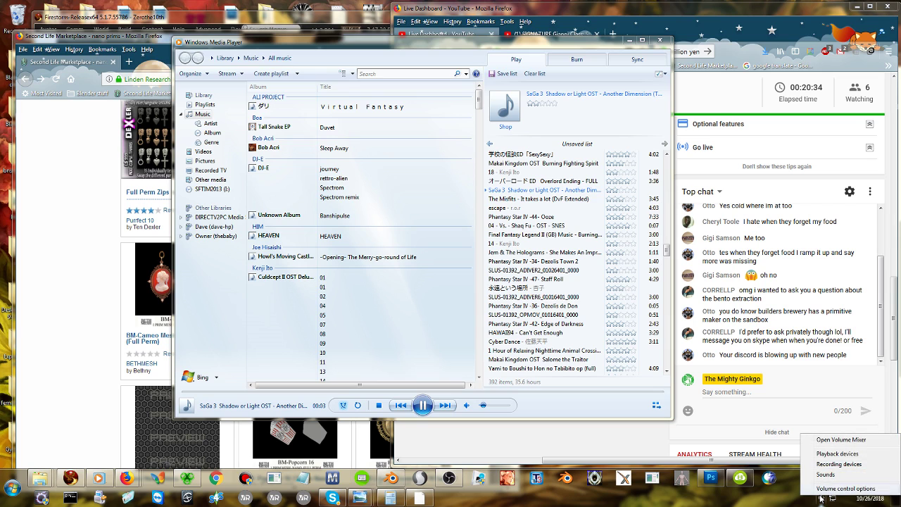
pyautogui.click(828, 456)
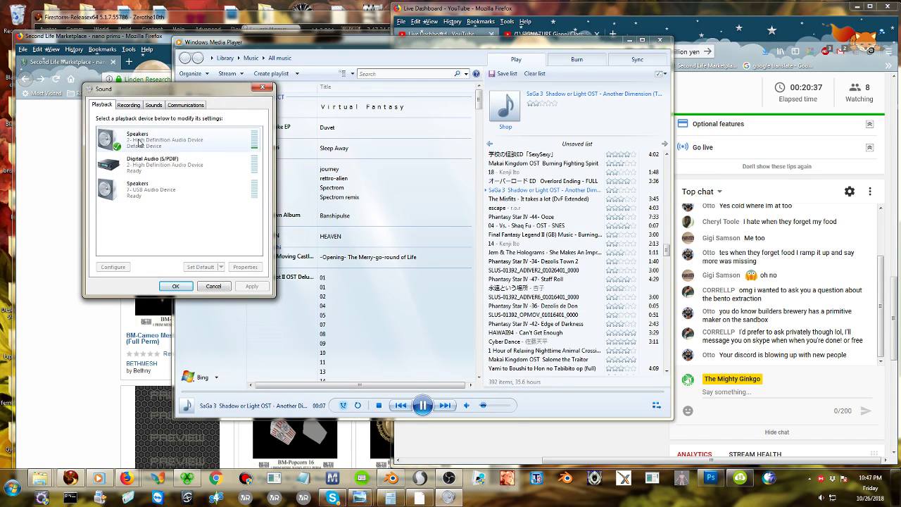
pyautogui.rightClick(148, 195)
pyautogui.click(187, 232)
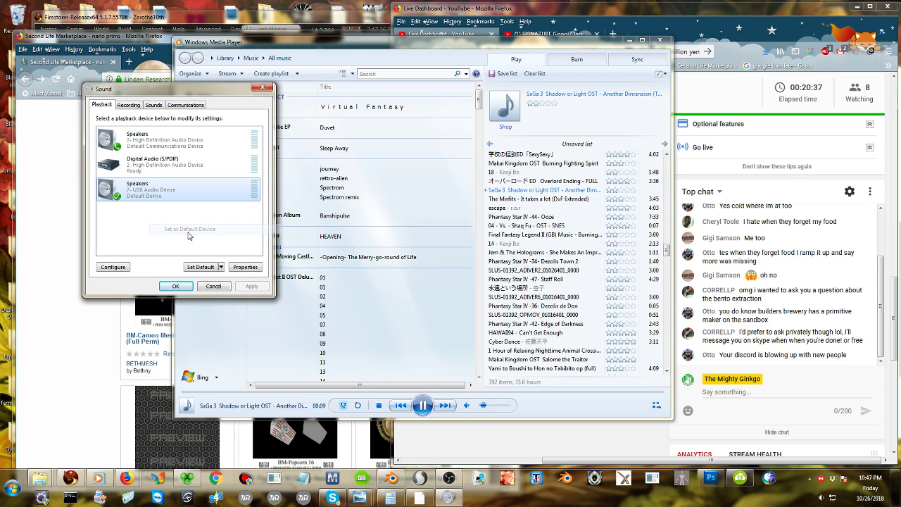
# Raise the media player's volume, play the track "escape" and lower the system speaker volume to about 12.
pyautogui.moveTo(483, 405); pyautogui.dragTo(496, 407)
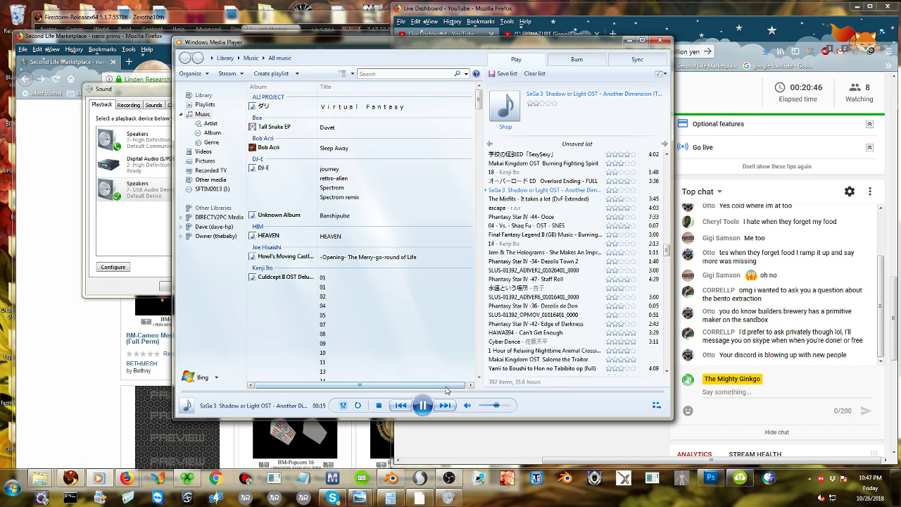
pyautogui.doubleClick(548, 208)
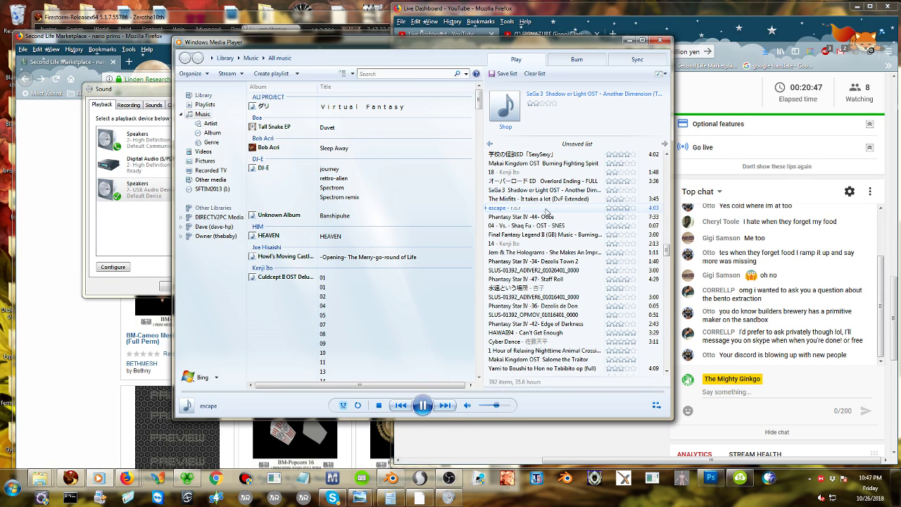
pyautogui.click(819, 496)
pyautogui.click(832, 426)
pyautogui.click(833, 400)
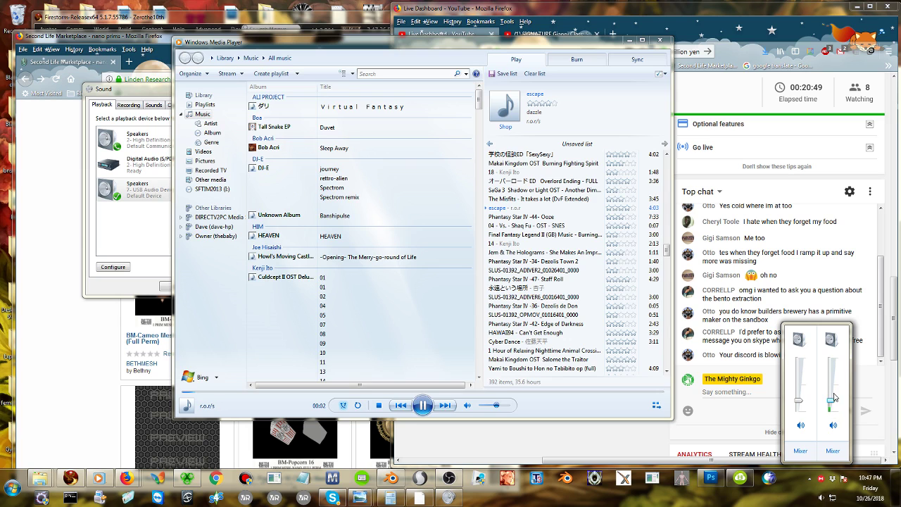
pyautogui.moveTo(832, 402); pyautogui.dragTo(830, 404)
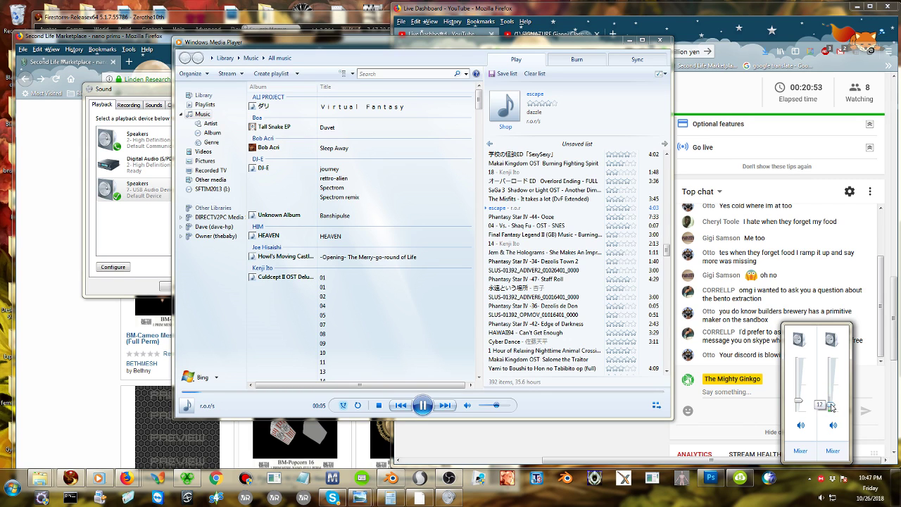
# Switch to OBS to check the audio mixer levels, and minimize OBS and the media player.
pyautogui.click(447, 482)
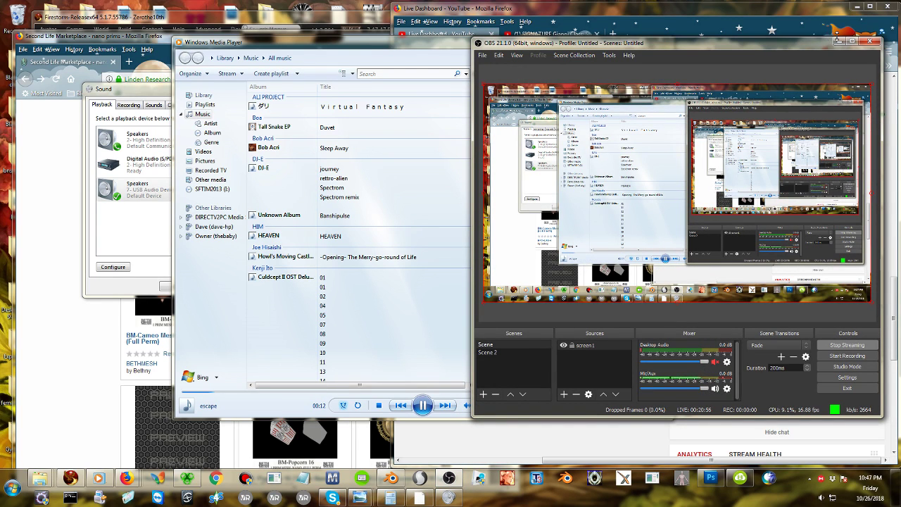
pyautogui.click(833, 42)
pyautogui.click(627, 43)
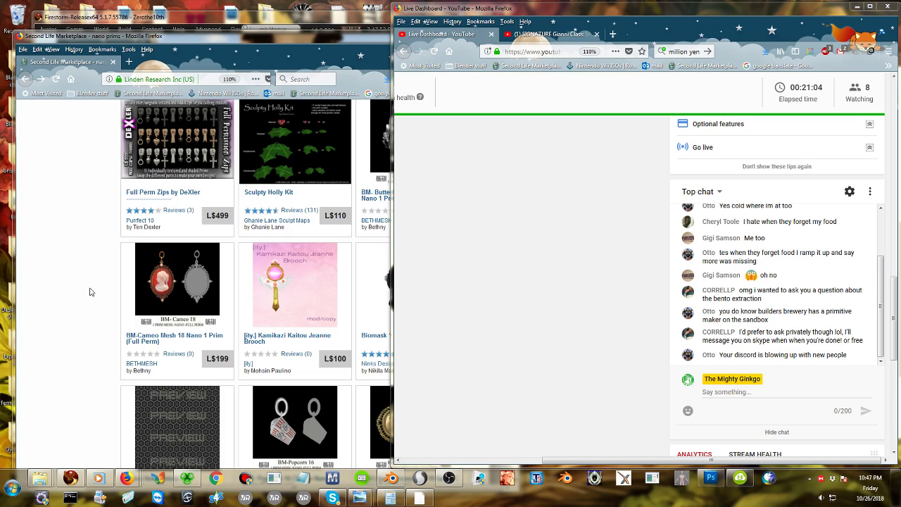
# Return to the Second Life Marketplace window and replace the nano prims search with "full perm necklace".
pyautogui.click(389, 169)
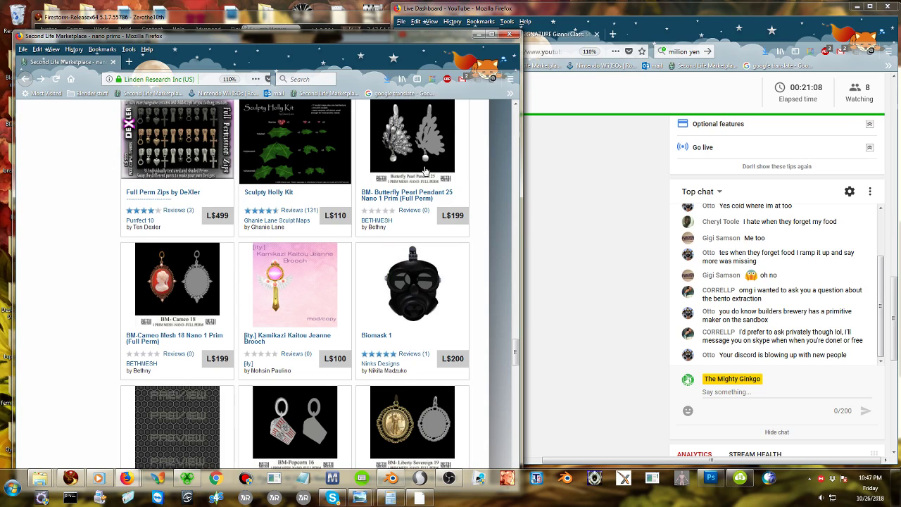
pyautogui.scroll(3, 466, 262)
pyautogui.scroll(15, 467, 261)
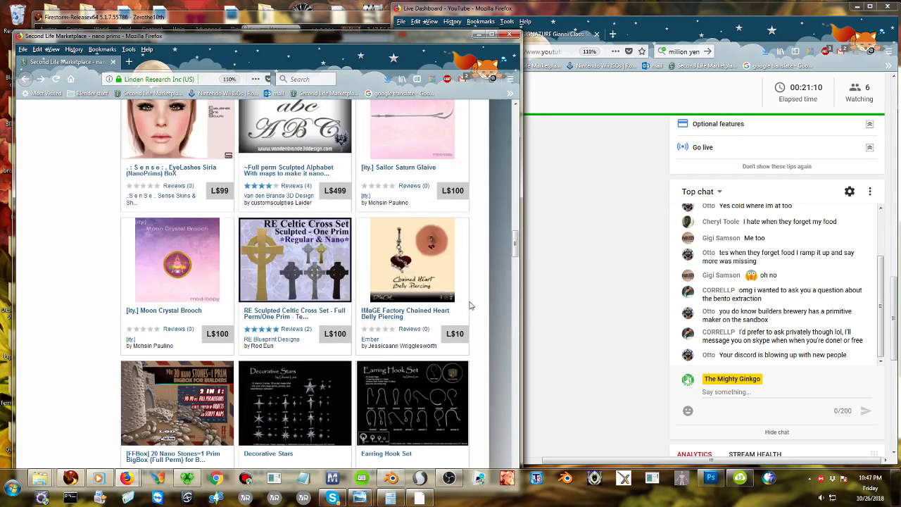
pyautogui.middleClick(466, 335)
pyautogui.click(342, 156)
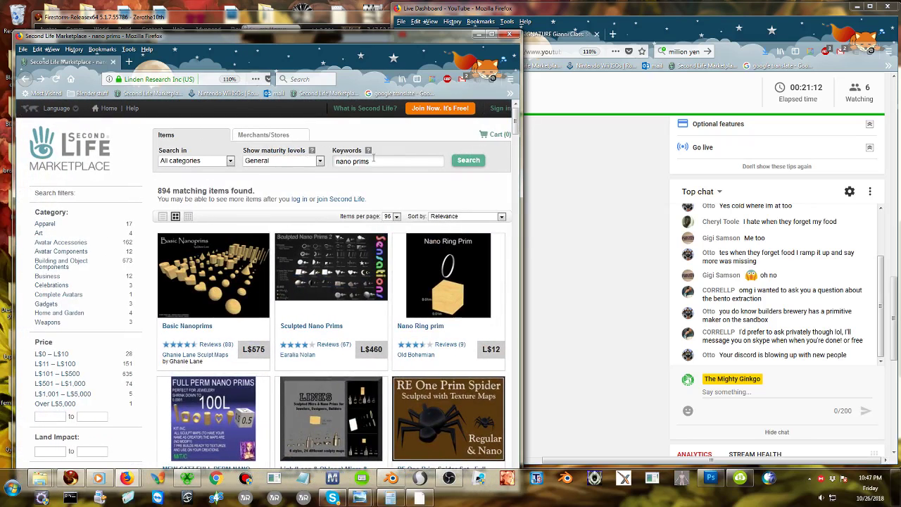
pyautogui.moveTo(371, 161); pyautogui.dragTo(244, 160)
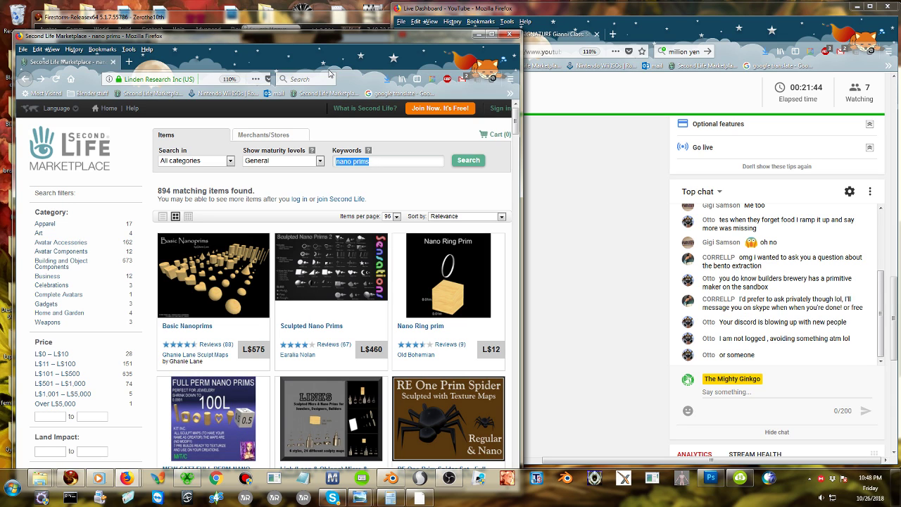
pyautogui.write('n')
pyautogui.hotkey('ctrl', 'a')
pyautogui.write('full perm necklace')
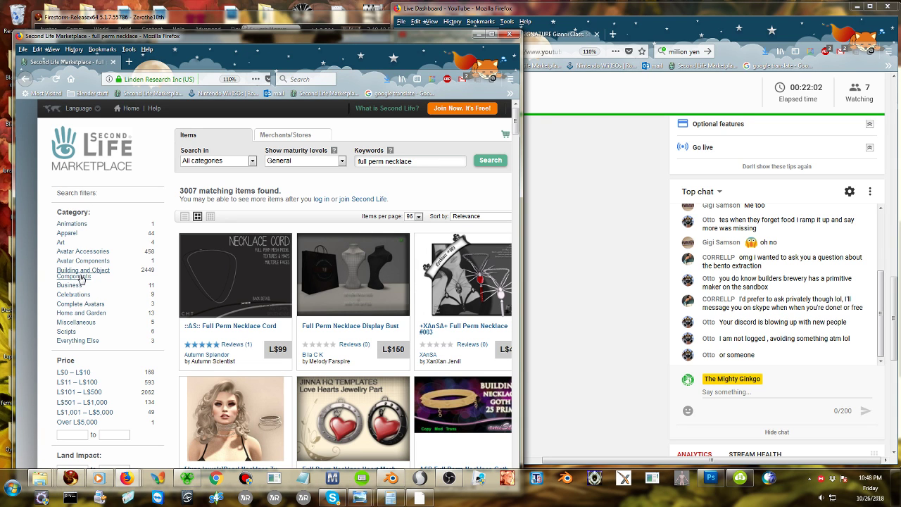
# Narrow the necklace results to Building and Object Components, widen the browser window and browse the listings.
pyautogui.scroll(-5, 140, 295)
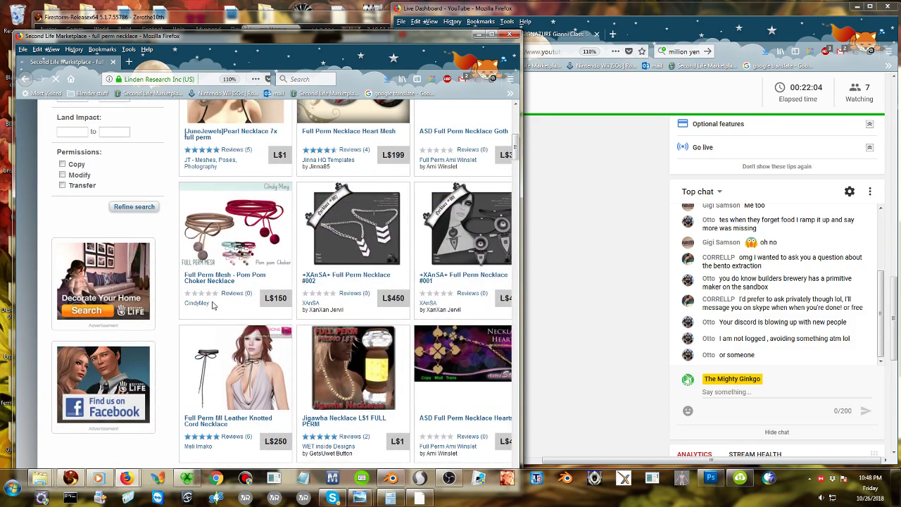
pyautogui.scroll(-1, 212, 304)
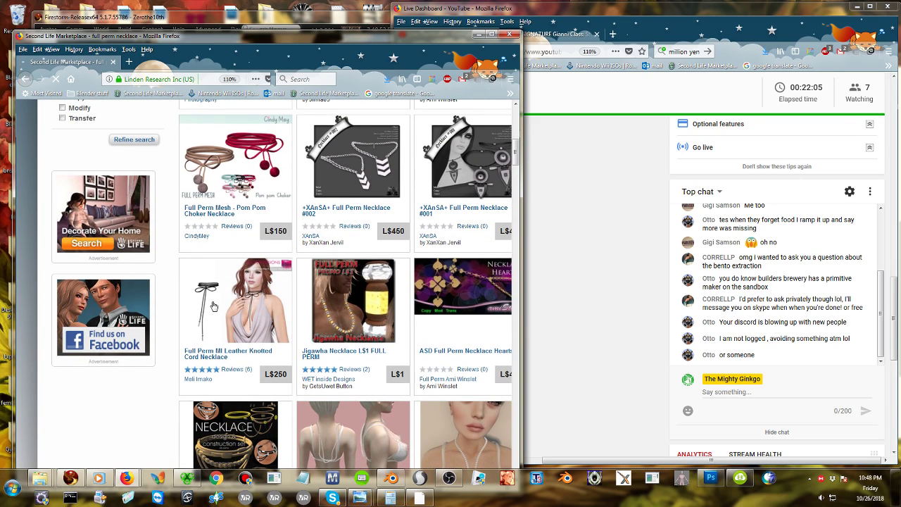
pyautogui.scroll(-2, 426, 265)
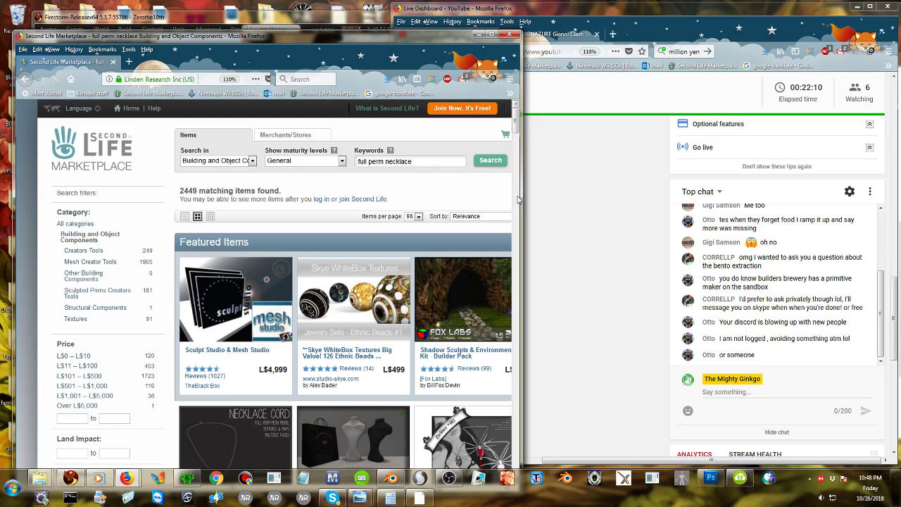
pyautogui.moveTo(520, 195); pyautogui.dragTo(610, 195)
pyautogui.scroll(-5, 451, 294)
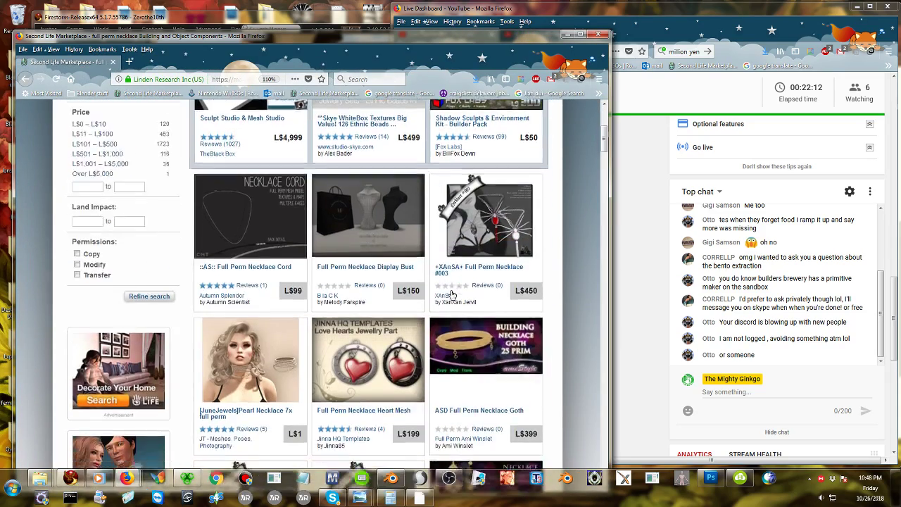
# Browse further through the full perm necklace results and open the TBT Full permission store in a new tab.
pyautogui.scroll(-3, 452, 294)
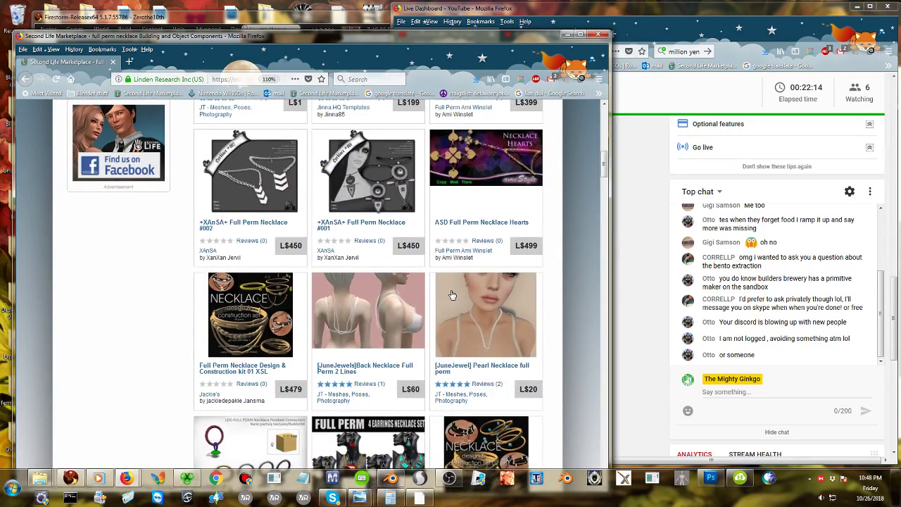
pyautogui.scroll(-1, 452, 294)
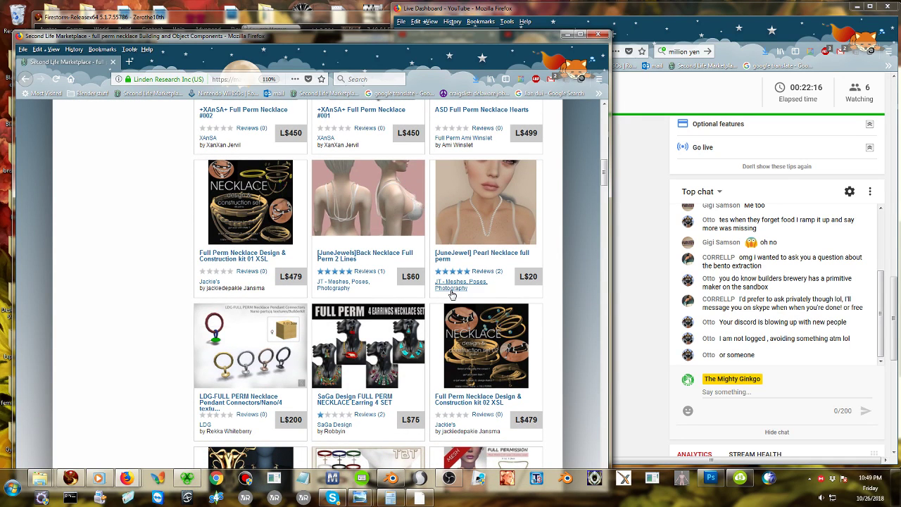
pyautogui.scroll(-4, 452, 294)
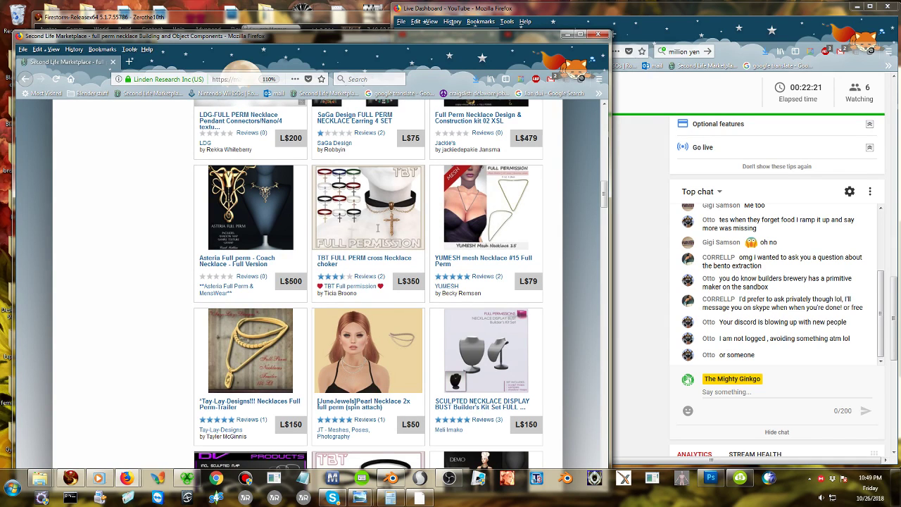
pyautogui.middleClick(352, 286)
pyautogui.scroll(-6, 353, 284)
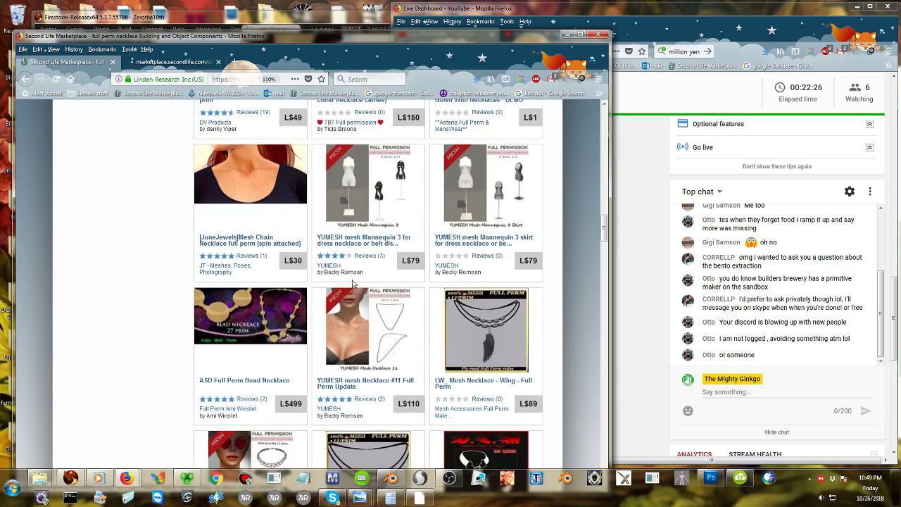
# Move the Marketplace window aside and enlarge the Firestorm viewer window.
pyautogui.moveTo(278, 38); pyautogui.dragTo(598, 37)
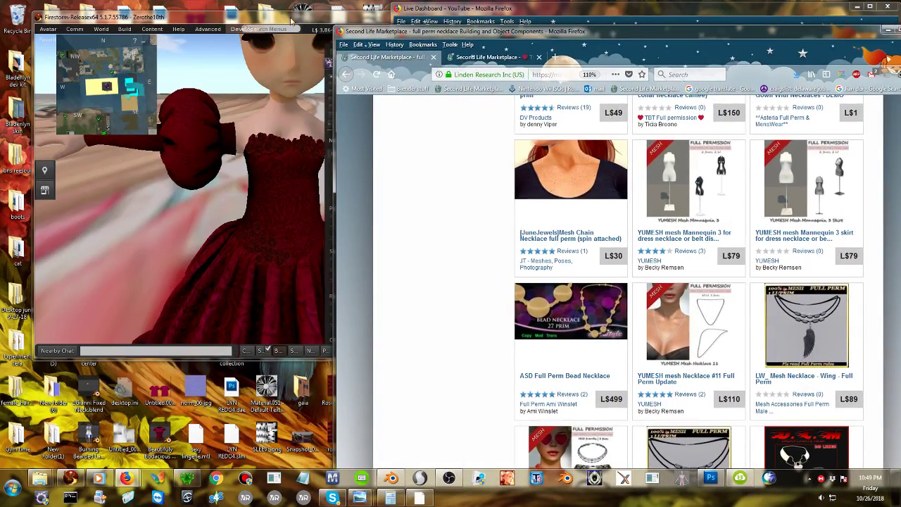
pyautogui.moveTo(292, 21); pyautogui.dragTo(274, 18)
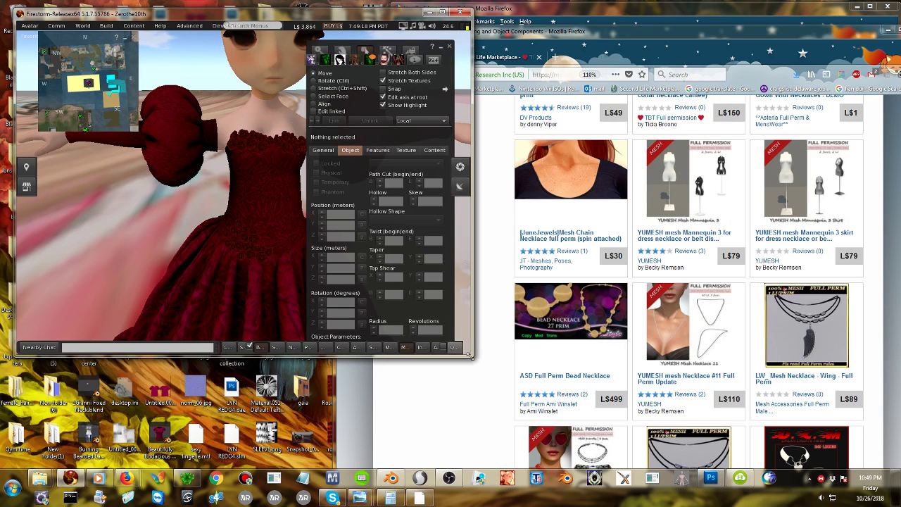
pyautogui.moveTo(472, 357); pyautogui.dragTo(554, 467)
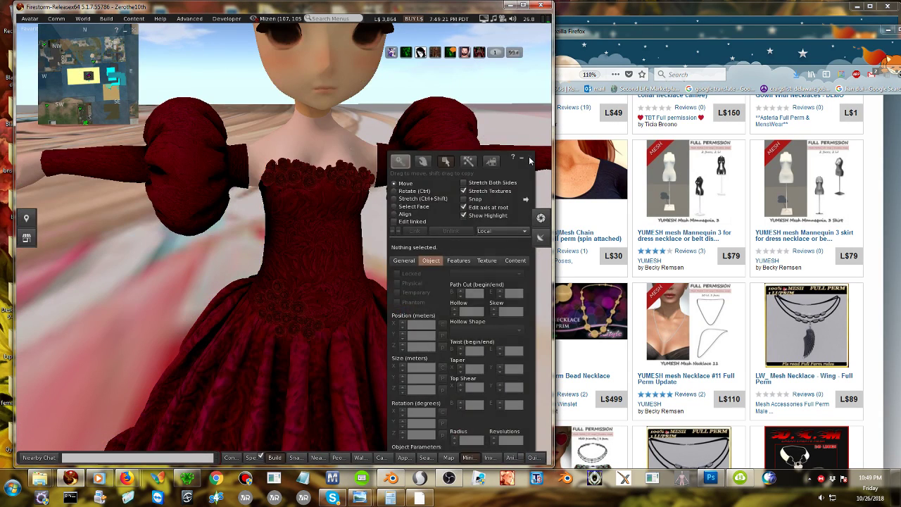
# Close the build window in Firestorm and frame the avatar's upper body and the red gown's bodice.
pyautogui.click(530, 159)
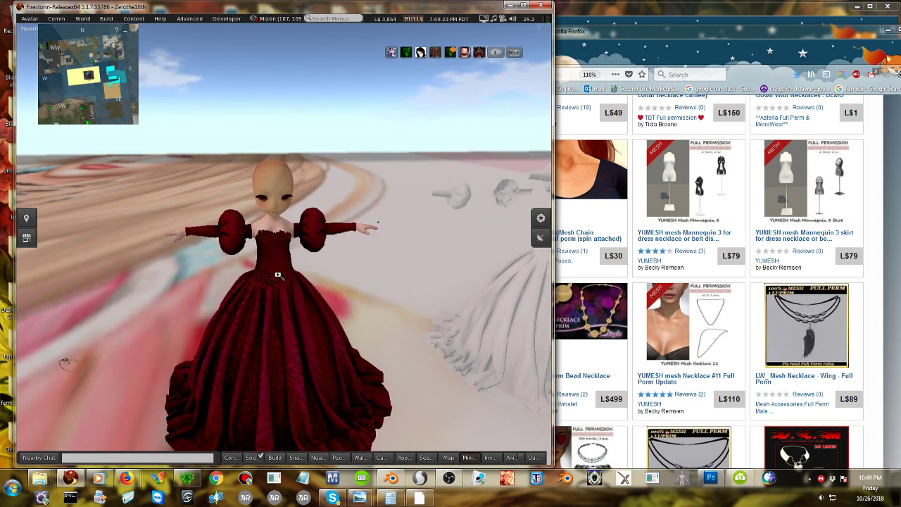
pyautogui.keyDown('alt'); pyautogui.moveTo(278, 274); pyautogui.dragTo(278, 211); pyautogui.keyUp('alt')
pyautogui.keyDown('alt'); pyautogui.click(278, 204); pyautogui.keyUp('alt')
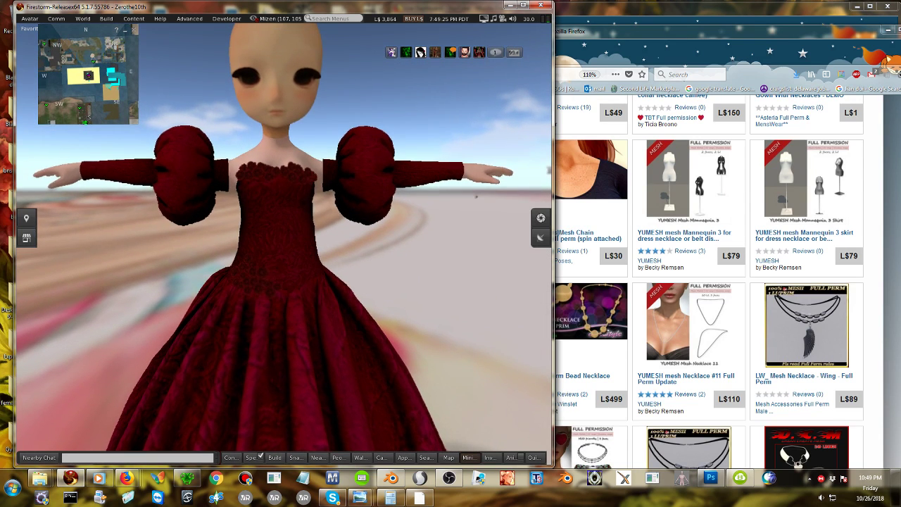
# Return to the Marketplace window and examine the remaining full perm necklace listings on the first results page.
pyautogui.click(693, 43)
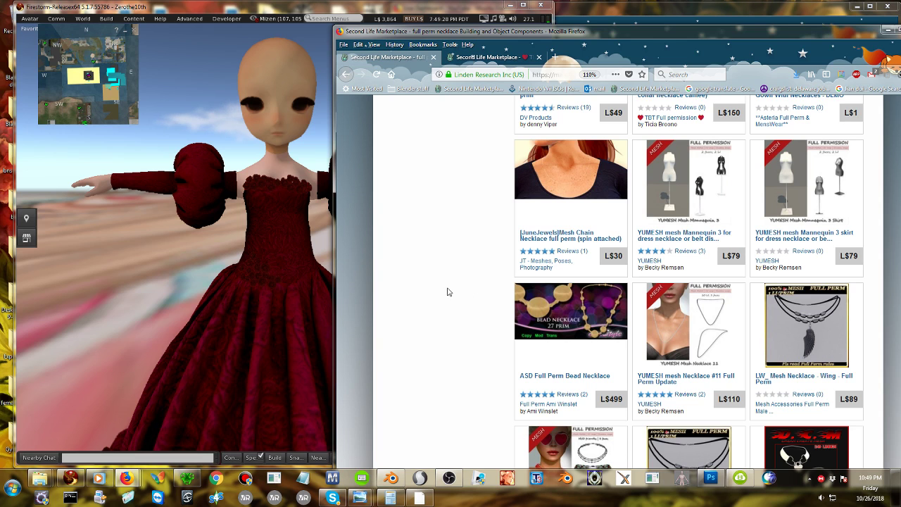
pyautogui.scroll(-5, 446, 291)
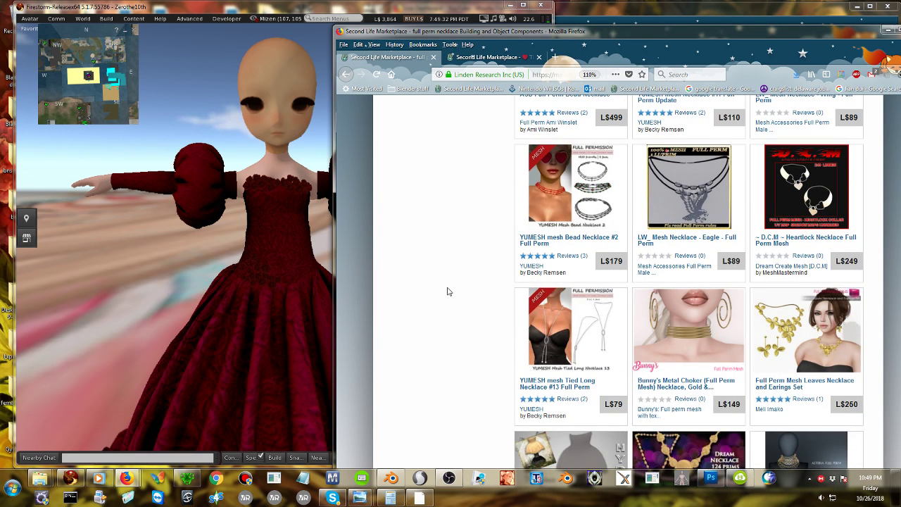
pyautogui.scroll(-1, 447, 290)
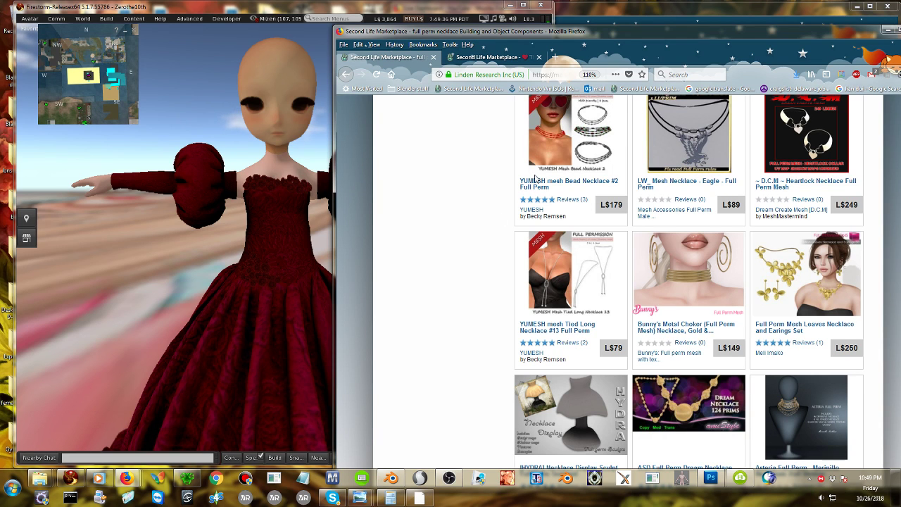
pyautogui.scroll(-4, 535, 208)
pyautogui.scroll(-4, 535, 208)
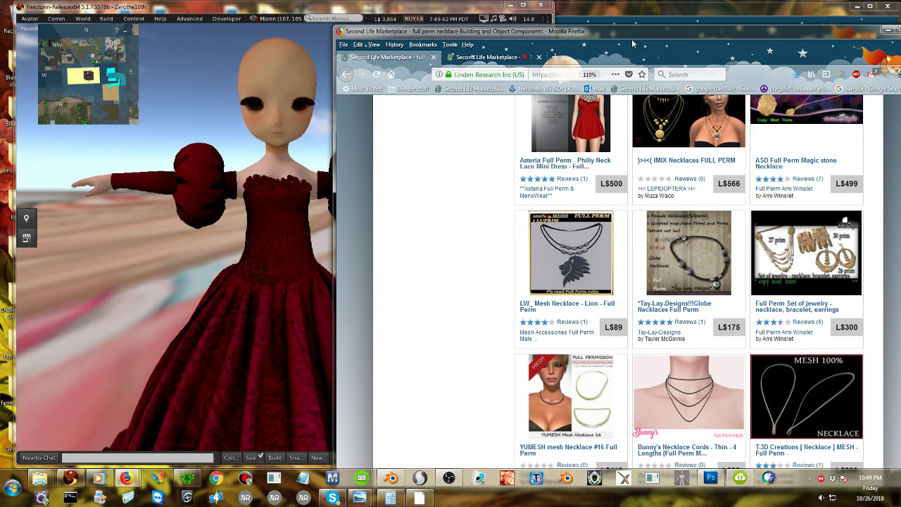
pyautogui.moveTo(643, 32); pyautogui.dragTo(442, 22)
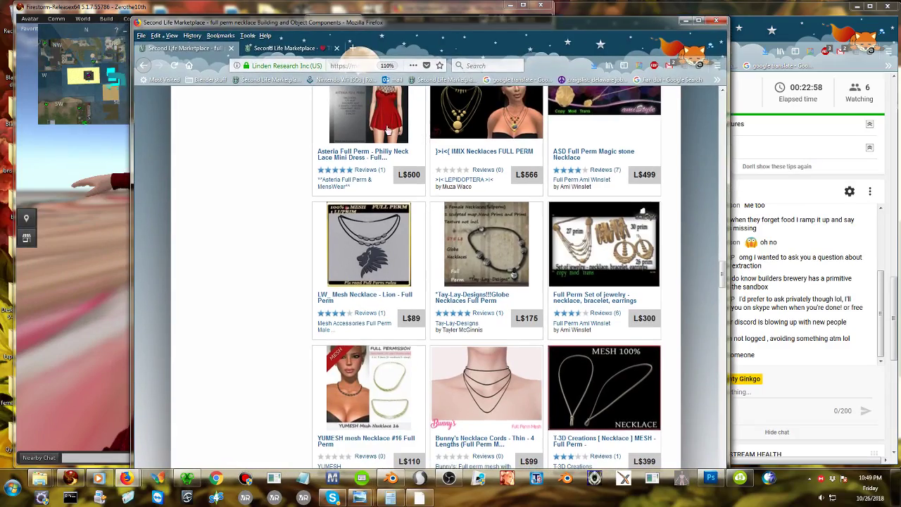
pyautogui.scroll(-3, 210, 230)
pyautogui.scroll(-15, 210, 230)
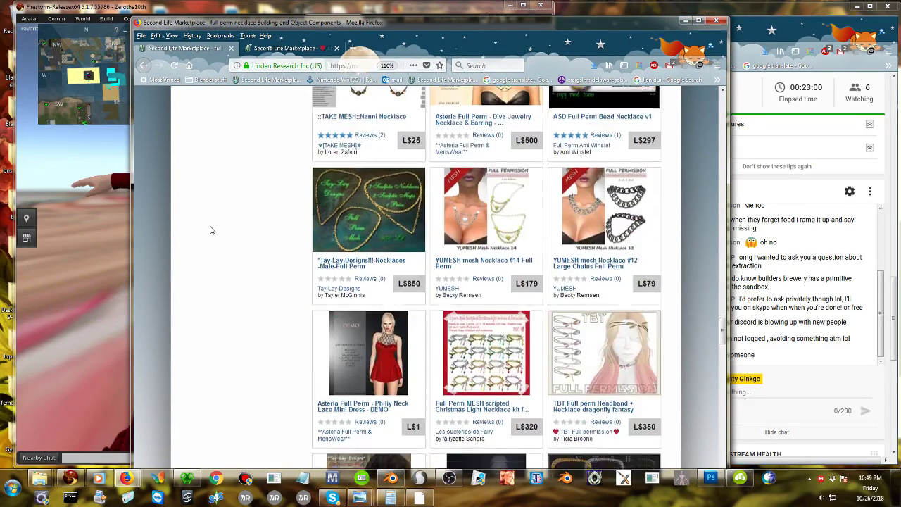
pyautogui.scroll(-10, 209, 230)
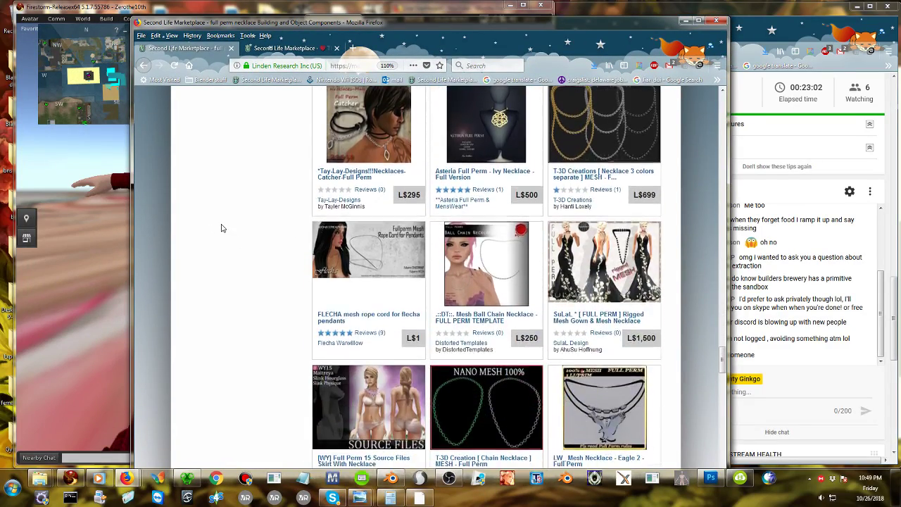
pyautogui.scroll(-10, 221, 227)
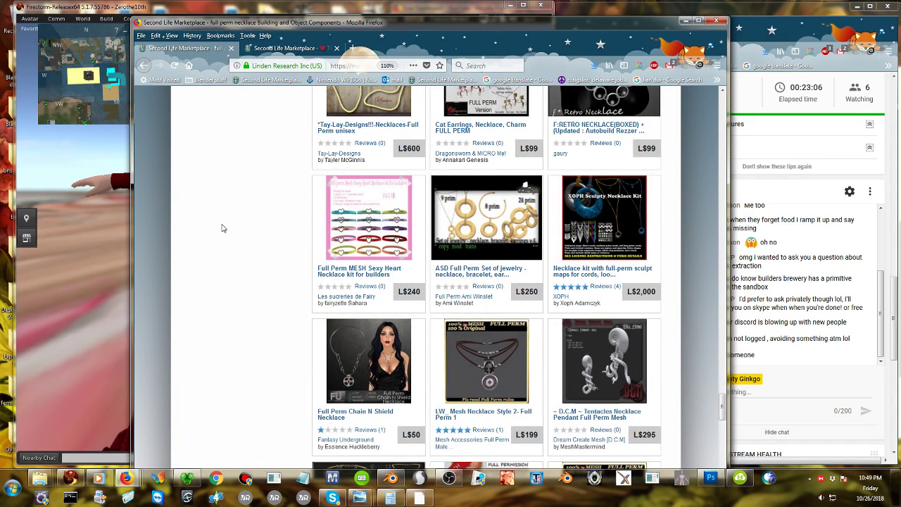
pyautogui.scroll(-3, 221, 227)
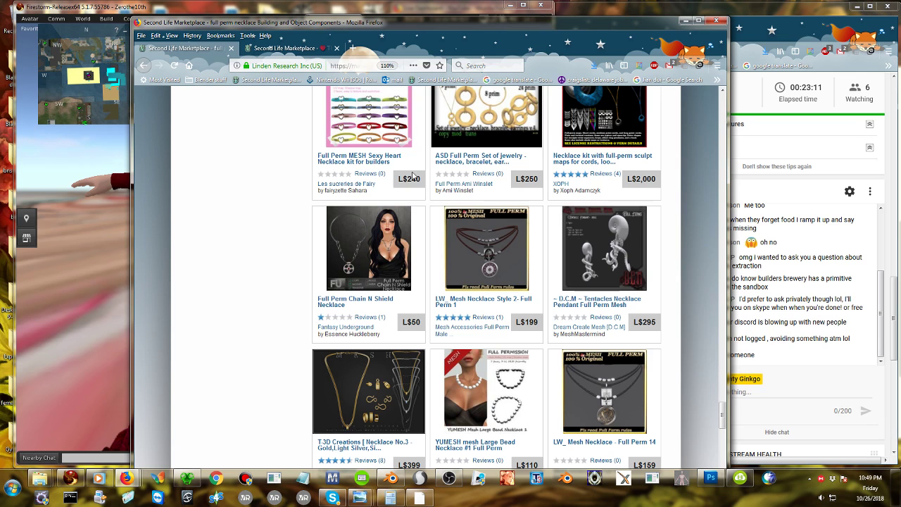
pyautogui.scroll(-5, 305, 202)
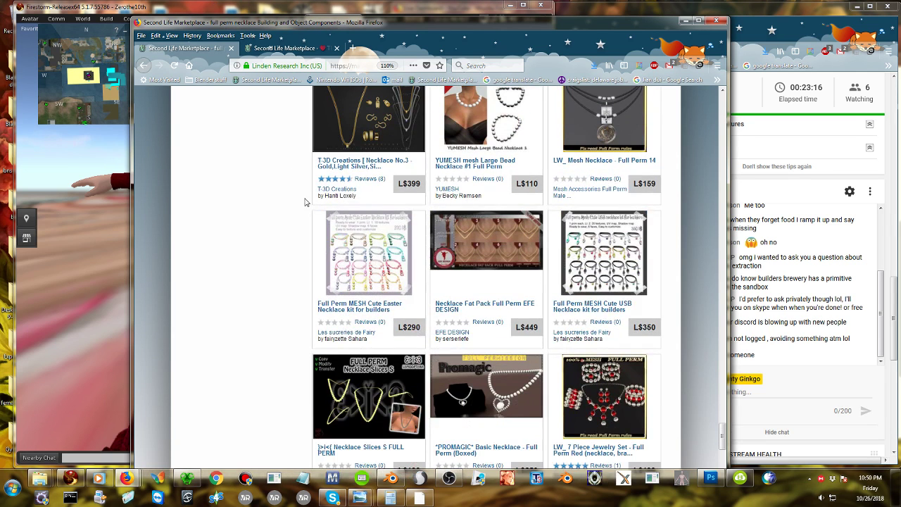
pyautogui.scroll(-5, 305, 202)
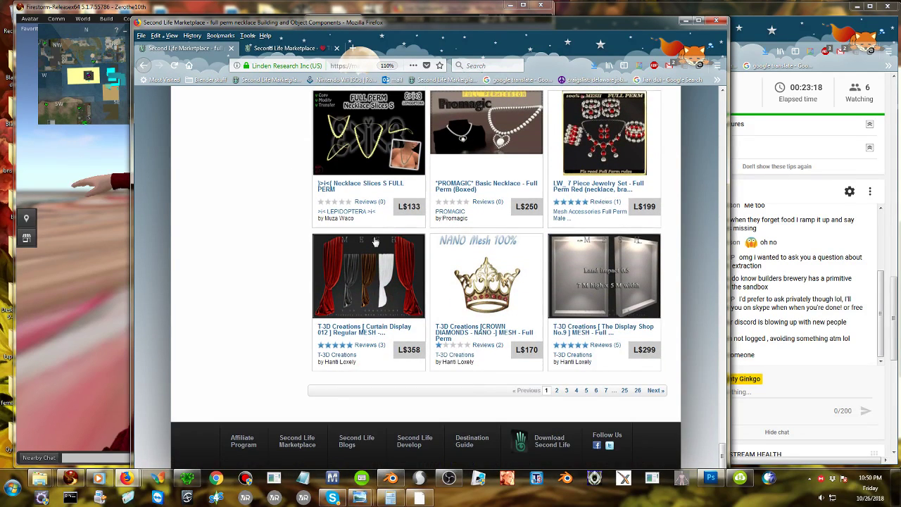
# Open page 2 of the necklace results and compare its first listings with the gown in Firestorm.
pyautogui.click(557, 391)
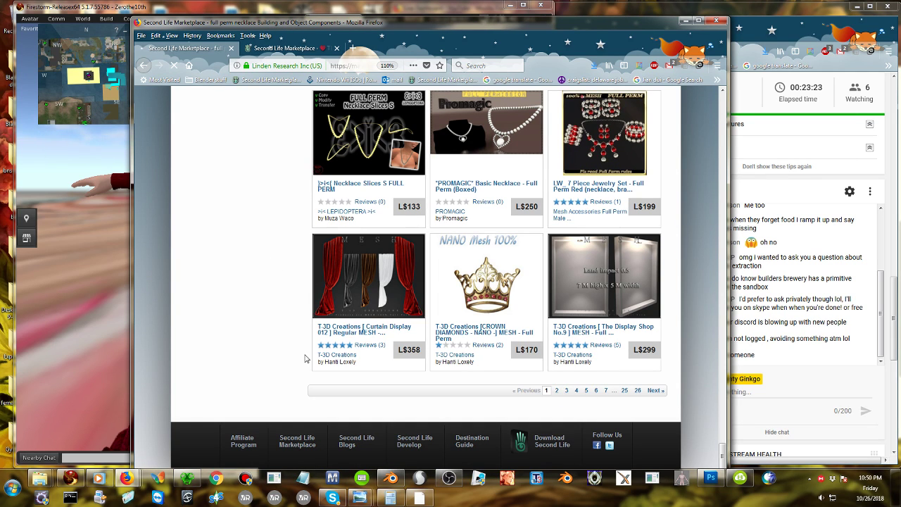
pyautogui.scroll(5, 287, 213)
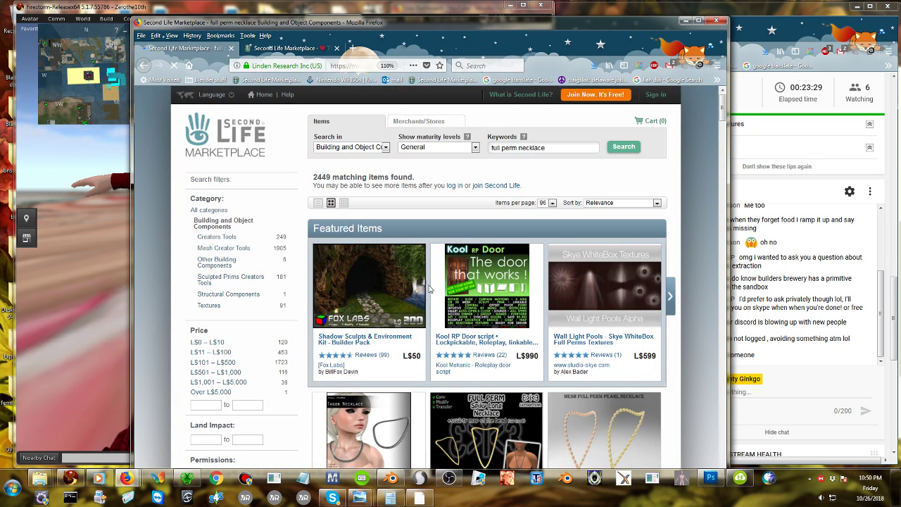
pyautogui.scroll(-2, 403, 235)
pyautogui.scroll(-15, 403, 235)
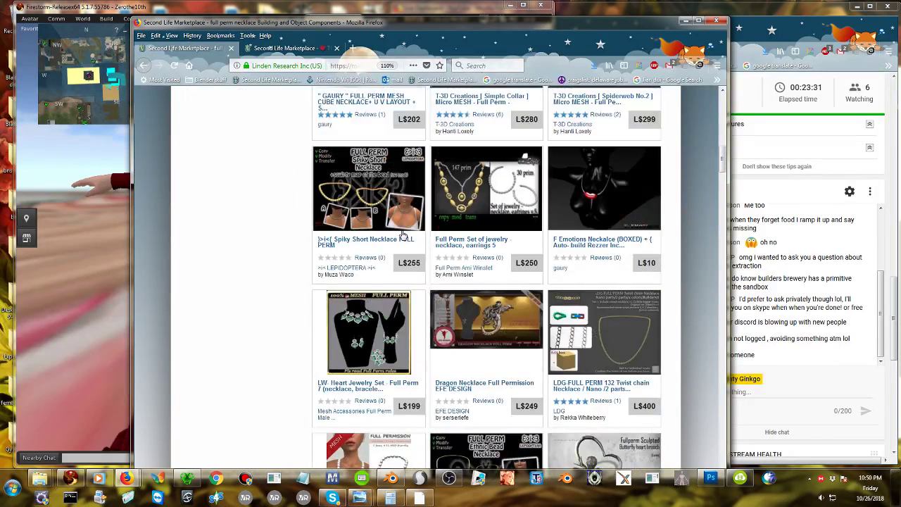
pyautogui.scroll(-1, 250, 255)
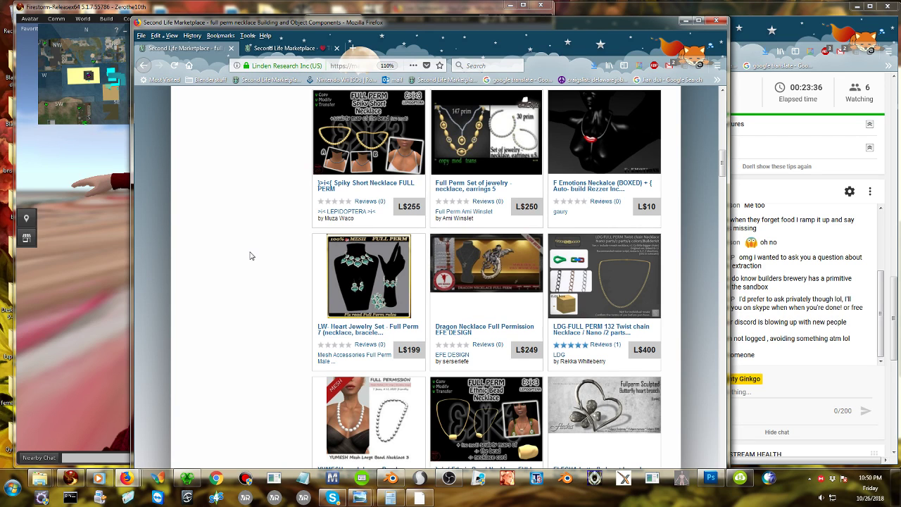
pyautogui.click(83, 298)
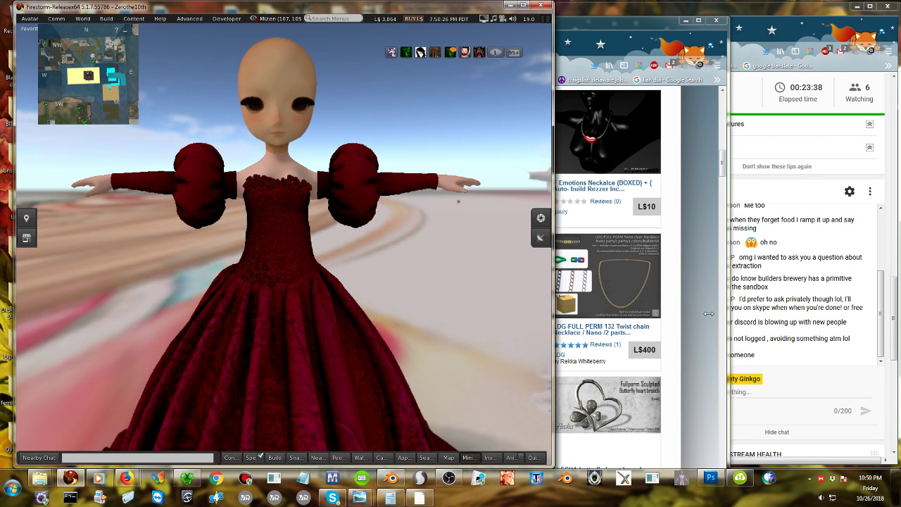
pyautogui.click(675, 353)
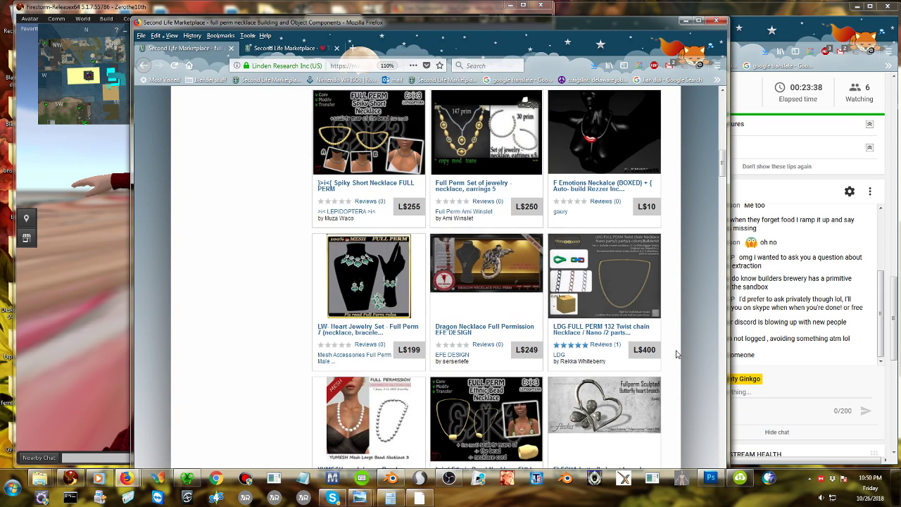
# Examine the remaining listings on page 2 of the necklace results and open the T-3D Creations Ribbon 013 listing in a new tab.
pyautogui.scroll(-10, 675, 353)
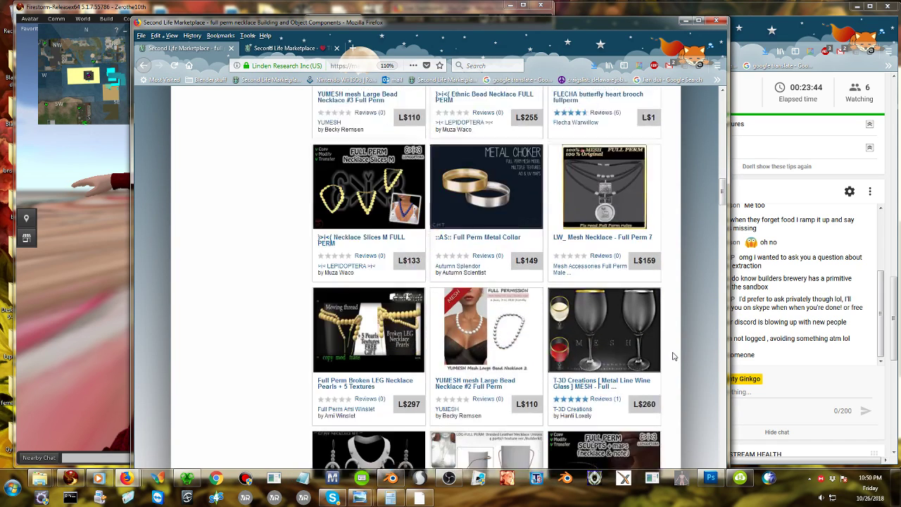
pyautogui.scroll(-3, 672, 356)
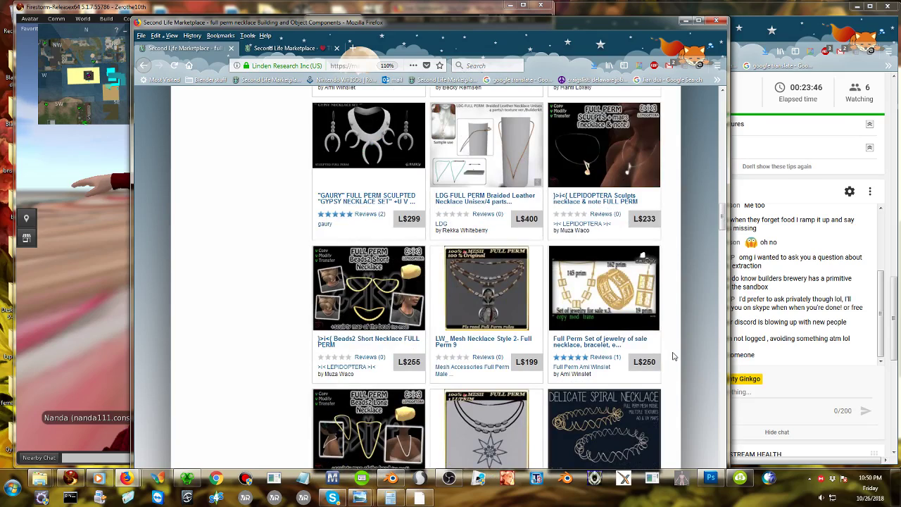
pyautogui.scroll(-9, 672, 356)
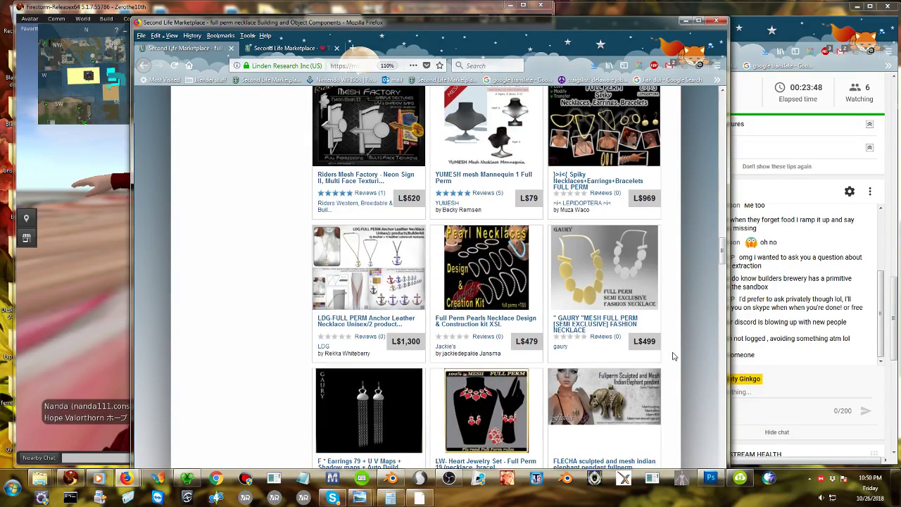
pyautogui.scroll(-3, 672, 356)
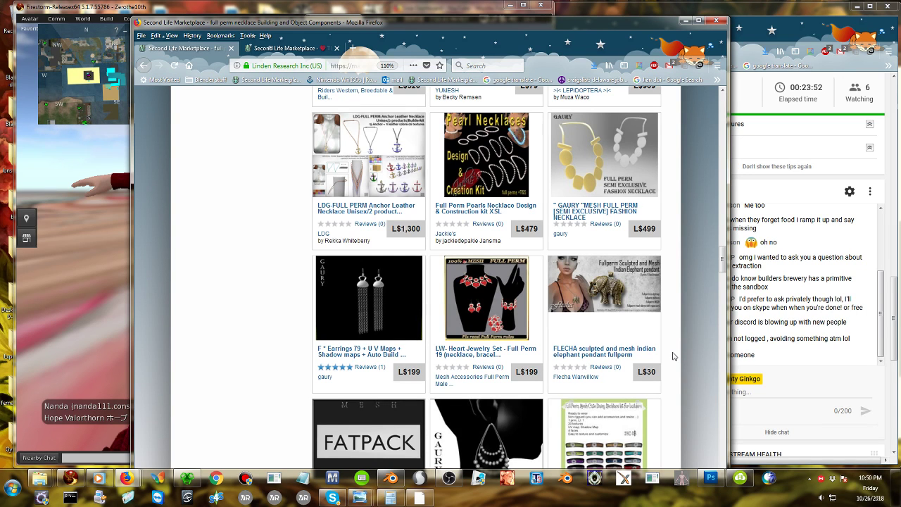
pyautogui.scroll(-6, 672, 356)
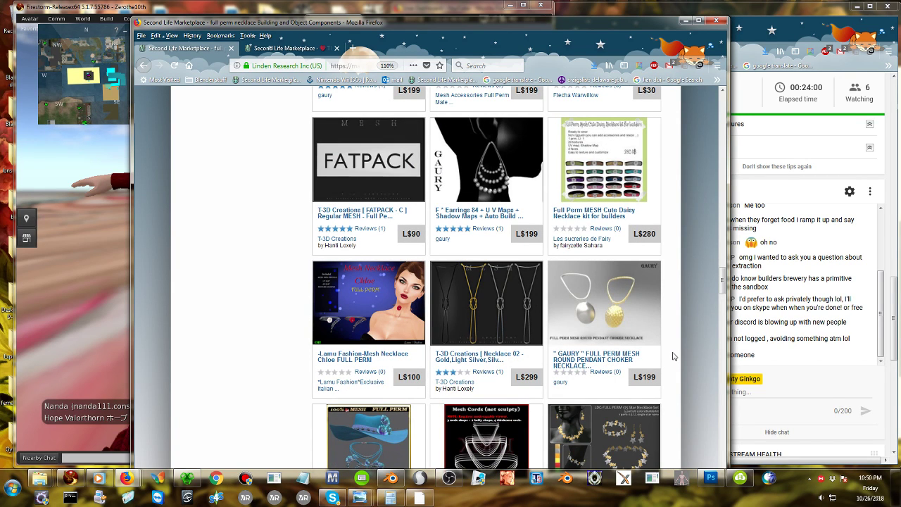
pyautogui.scroll(-4, 672, 356)
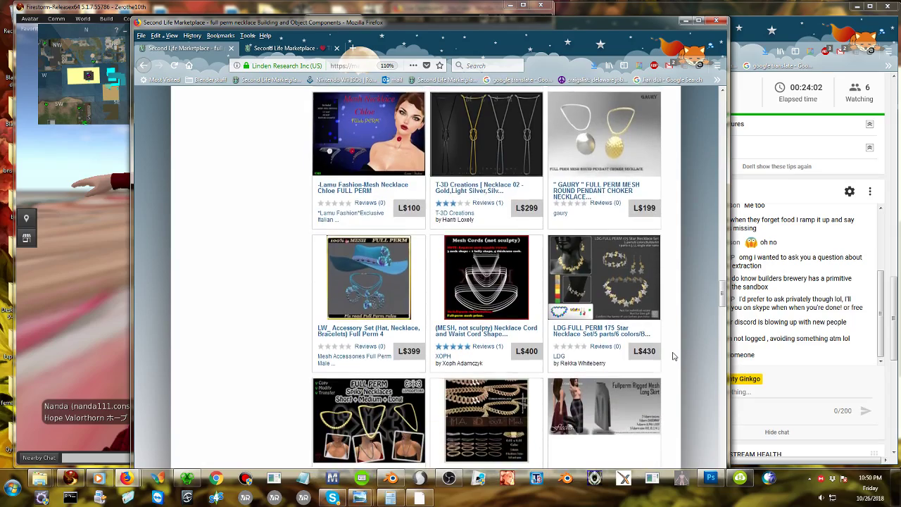
pyautogui.scroll(-5, 672, 356)
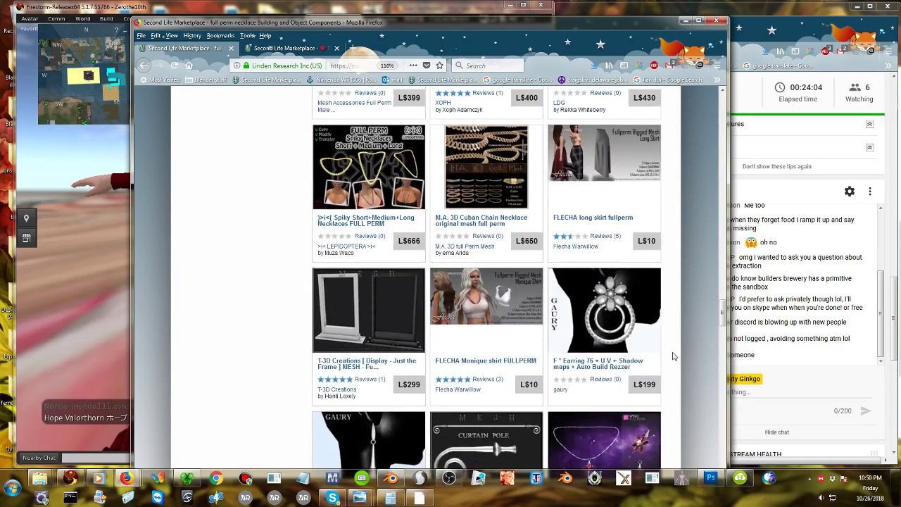
pyautogui.scroll(-2, 672, 356)
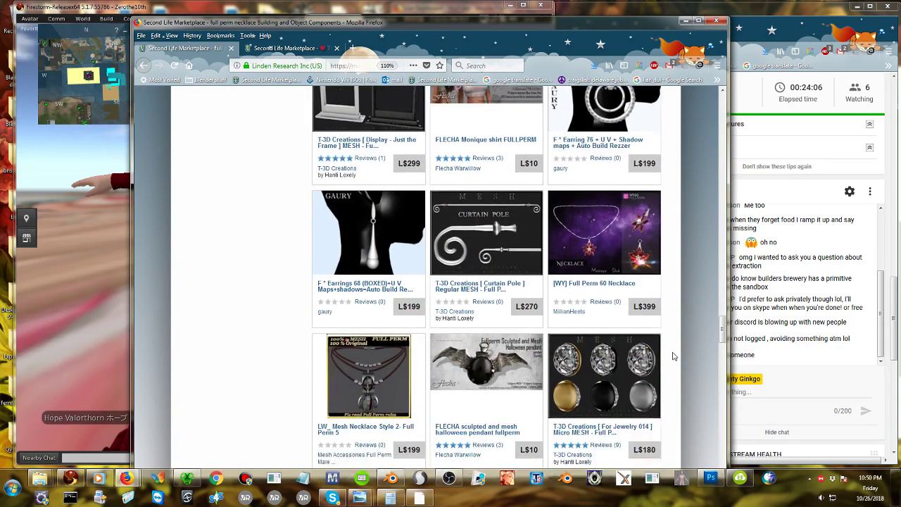
pyautogui.scroll(-5, 672, 356)
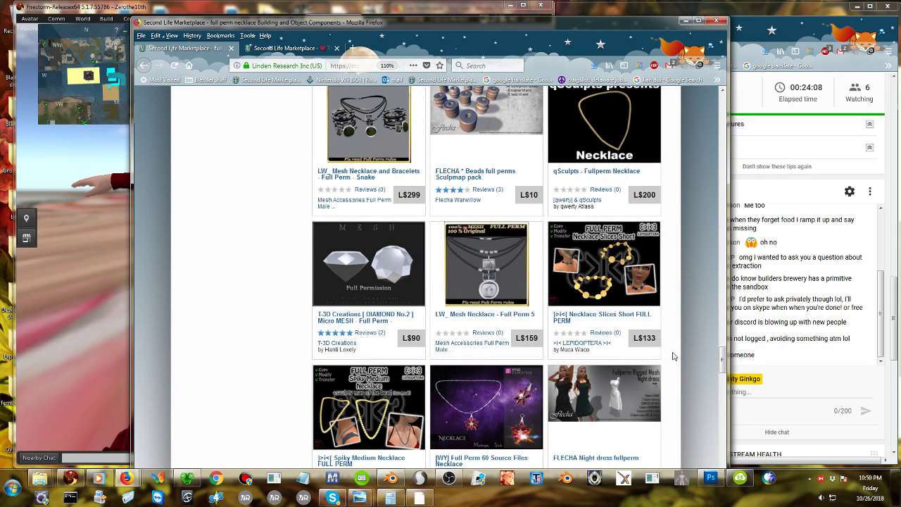
pyautogui.scroll(-2, 672, 356)
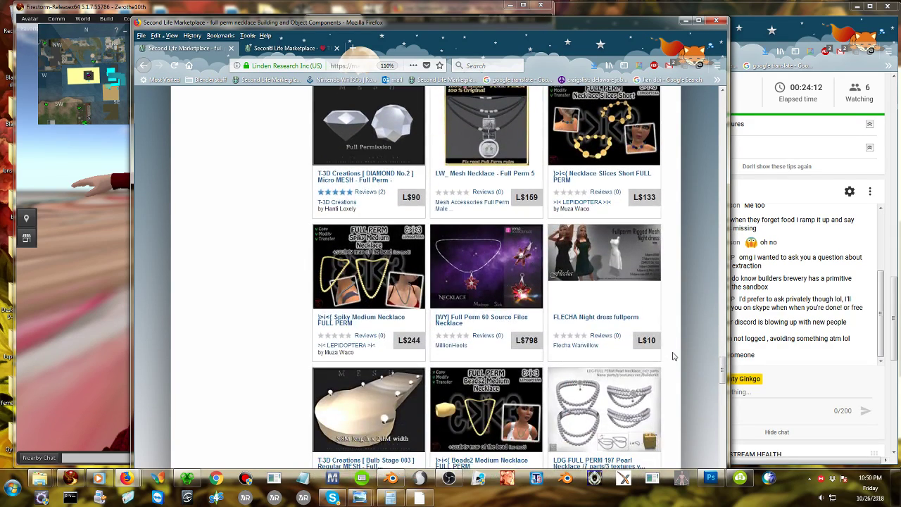
pyautogui.scroll(-5, 672, 356)
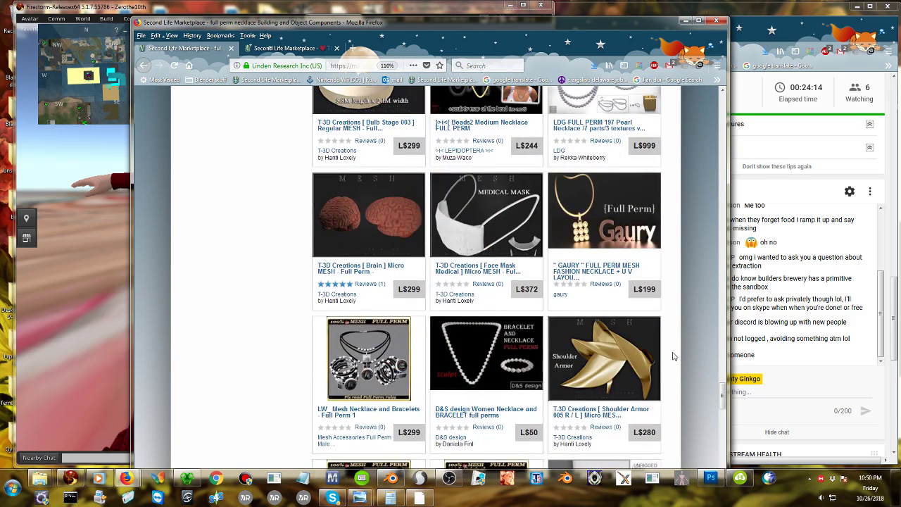
pyautogui.scroll(-3, 672, 356)
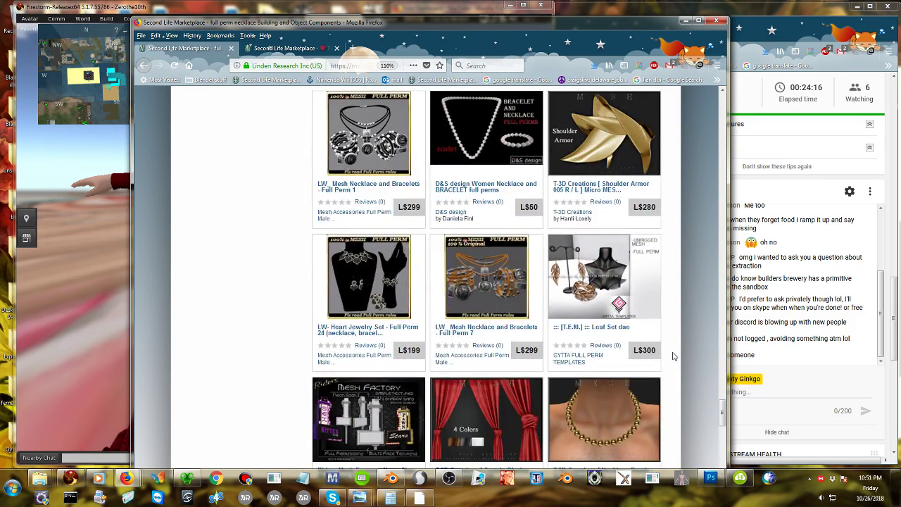
pyautogui.scroll(-8, 672, 356)
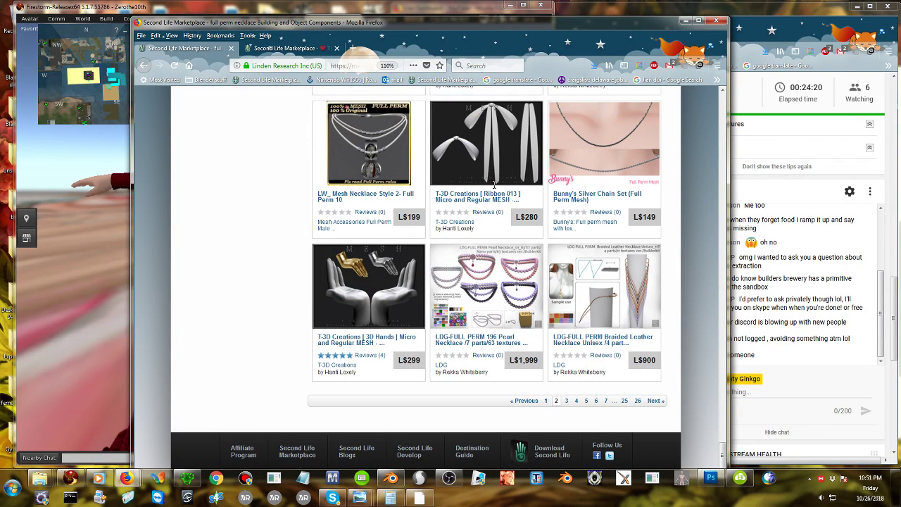
pyautogui.middleClick(468, 197)
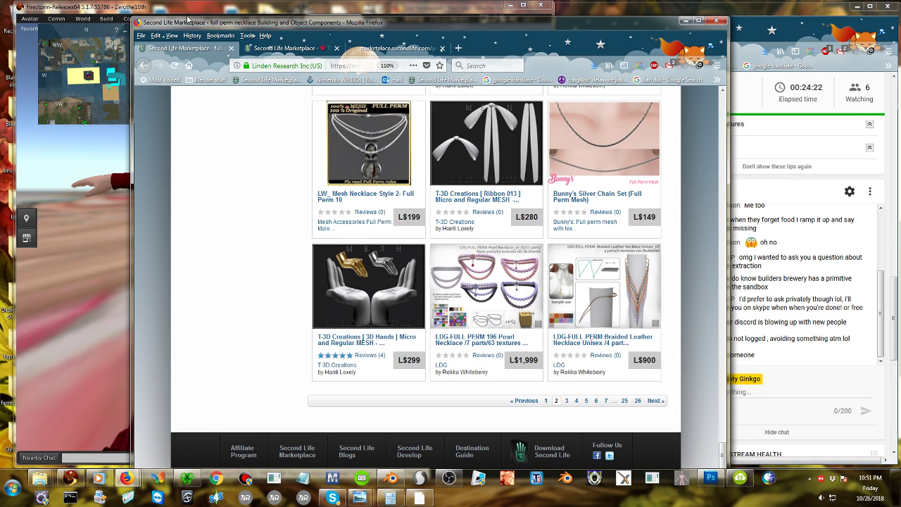
# Switch to Firestorm, reset the camera and frame the avatar's entire red gown.
pyautogui.click(96, 269)
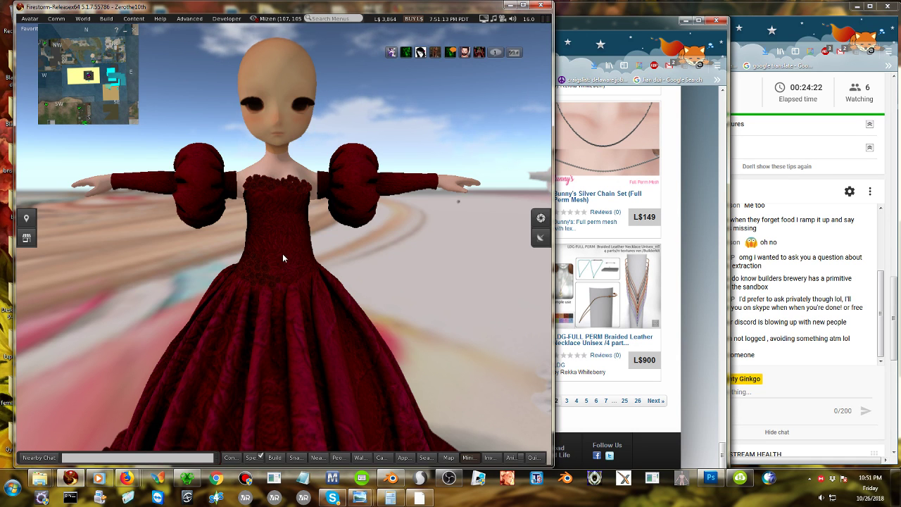
pyautogui.press('Escape')
pyautogui.keyDown('ctrl'); pyautogui.keyDown('alt'); pyautogui.moveTo(285, 254); pyautogui.dragTo(32, 254); pyautogui.keyUp('alt'); pyautogui.keyUp('ctrl')
pyautogui.click(670, 221)
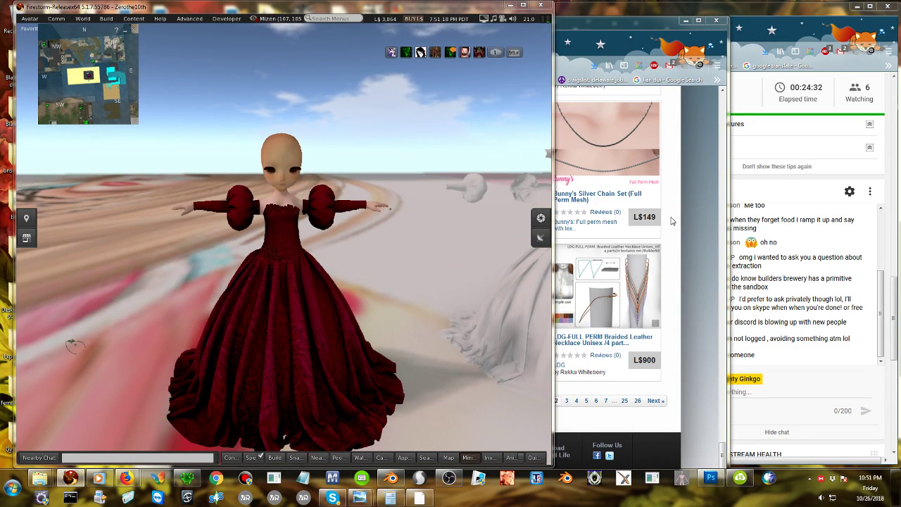
# Open page 6 of the necklace results in the Marketplace window and inspect the gown's bodice and skirt from an angle in Firestorm.
pyautogui.click(595, 405)
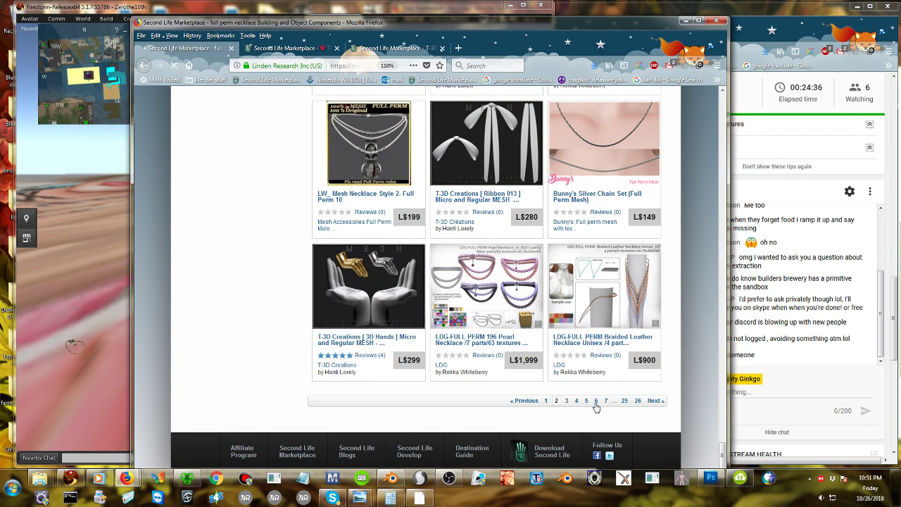
pyautogui.click(107, 293)
pyautogui.keyDown('alt'); pyautogui.moveTo(289, 258); pyautogui.dragTo(244, 210); pyautogui.keyUp('alt')
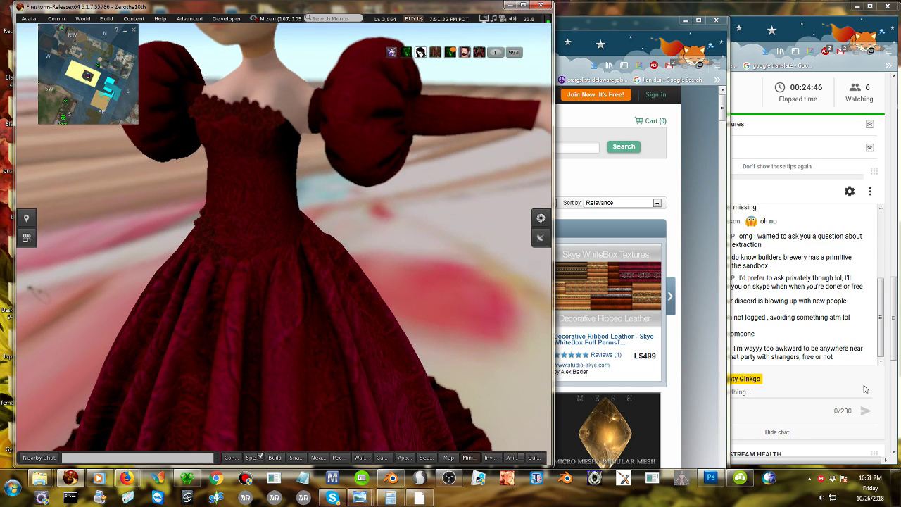
# Narrow the YouTube Live Dashboard window and move the Marketplace window beside it.
pyautogui.click(804, 383)
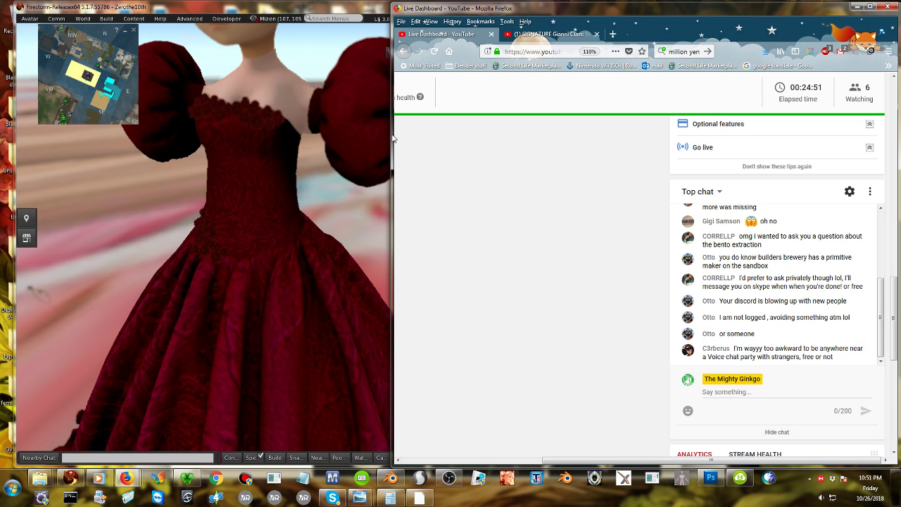
pyautogui.moveTo(391, 135); pyautogui.dragTo(563, 71)
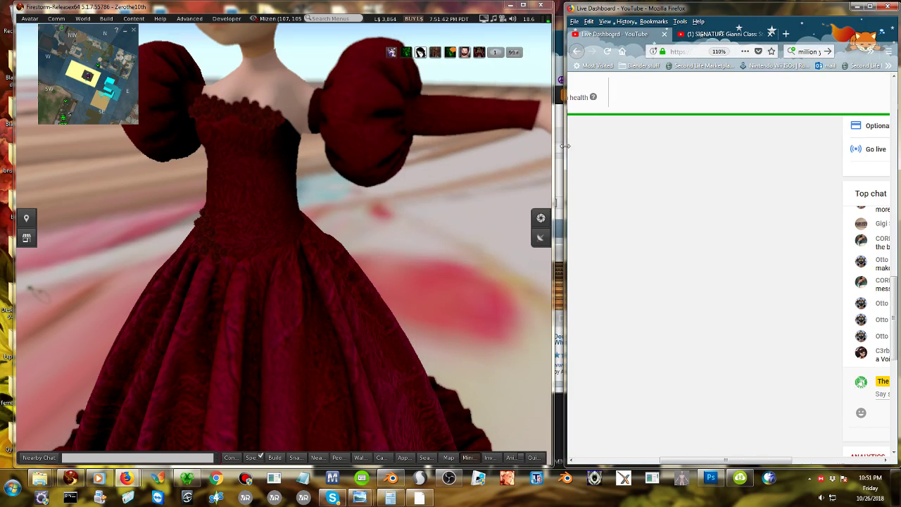
pyautogui.moveTo(561, 24); pyautogui.dragTo(448, 17)
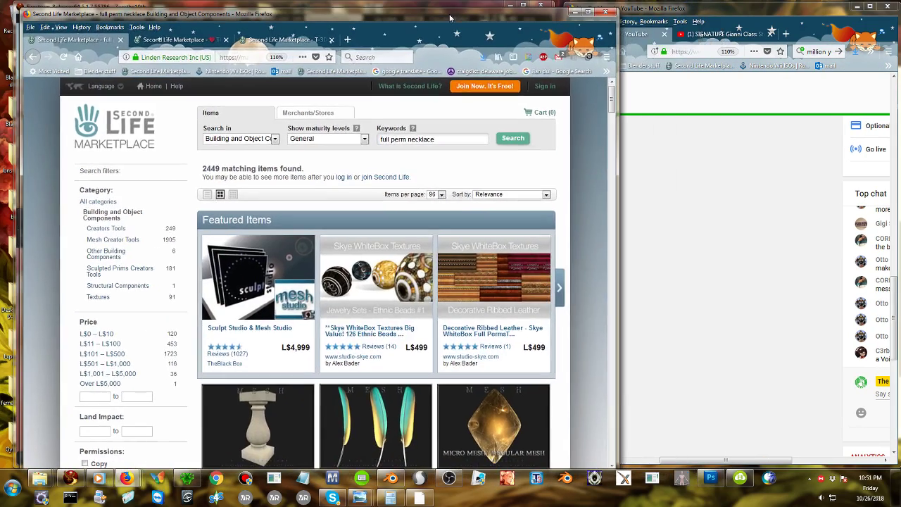
# Check the first listings of the newly opened results page and read the live chat in the YouTube Live Dashboard.
pyautogui.scroll(-4, 441, 229)
pyautogui.click(681, 191)
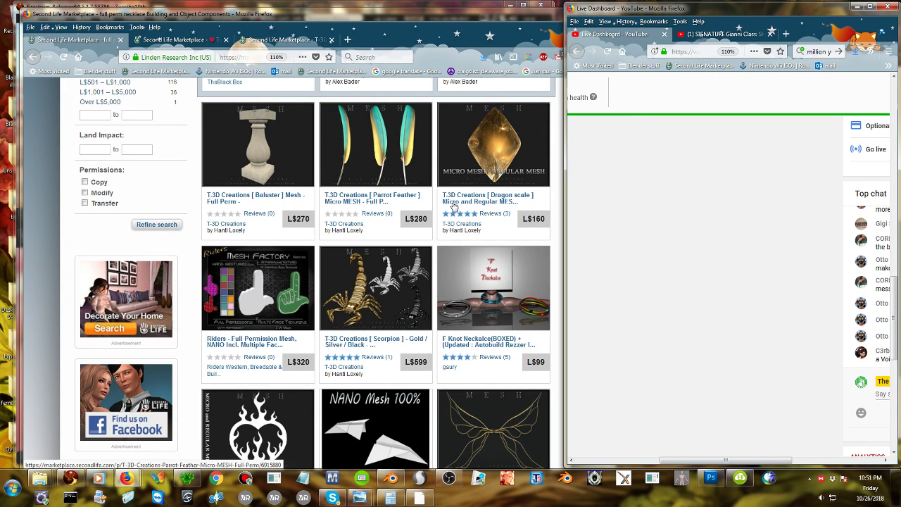
pyautogui.scroll(-2, 454, 205)
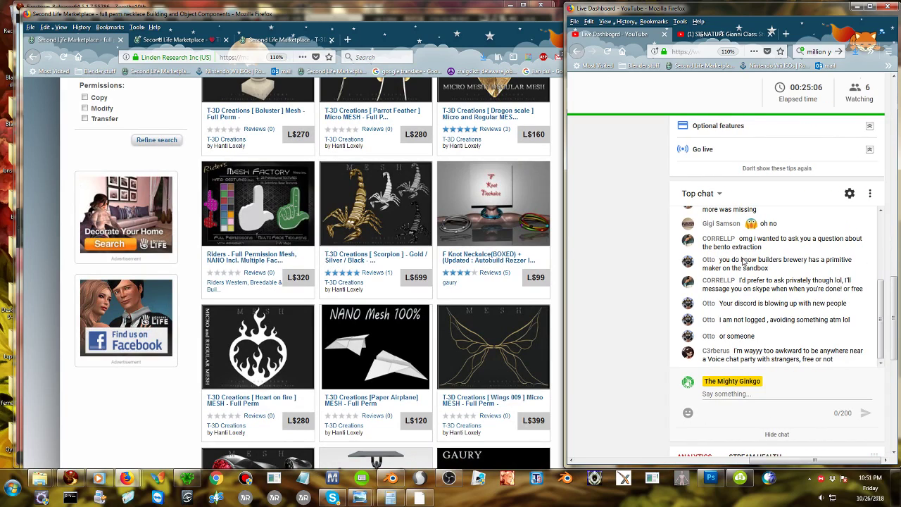
# Bring the Marketplace window forward and look through the full perm necklace listings for beads, chains and small ornament parts.
pyautogui.click(316, 161)
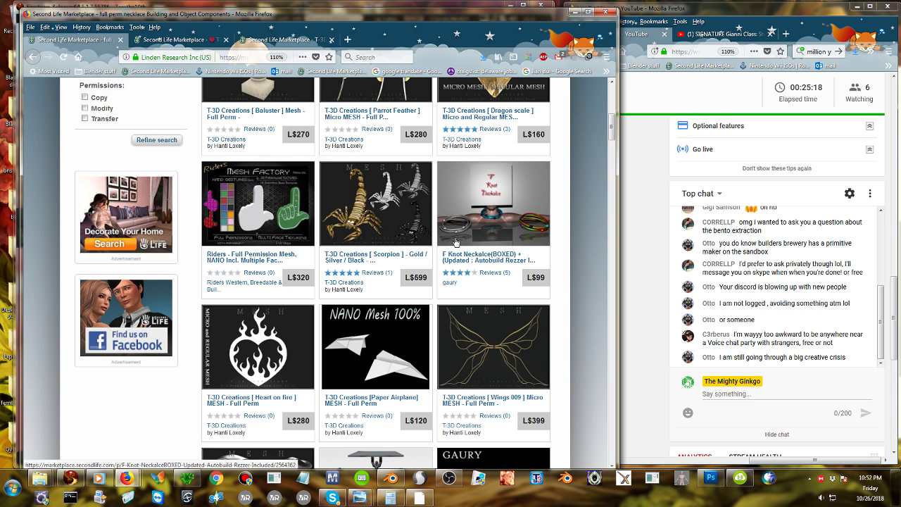
pyautogui.scroll(-3, 558, 243)
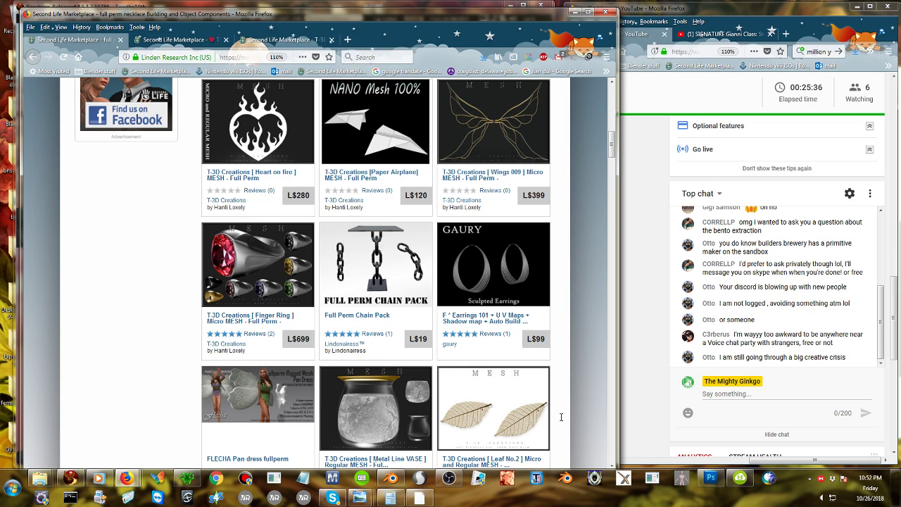
pyautogui.scroll(-5, 292, 355)
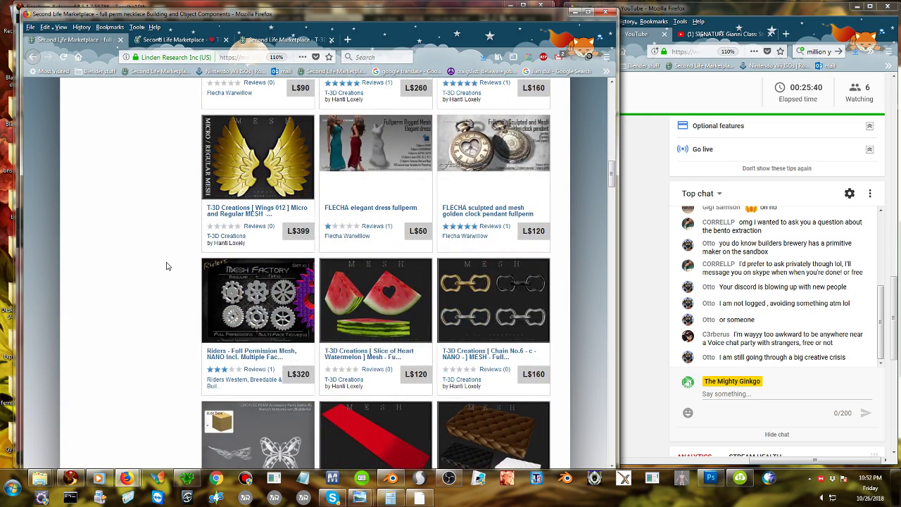
pyautogui.scroll(-1, 167, 266)
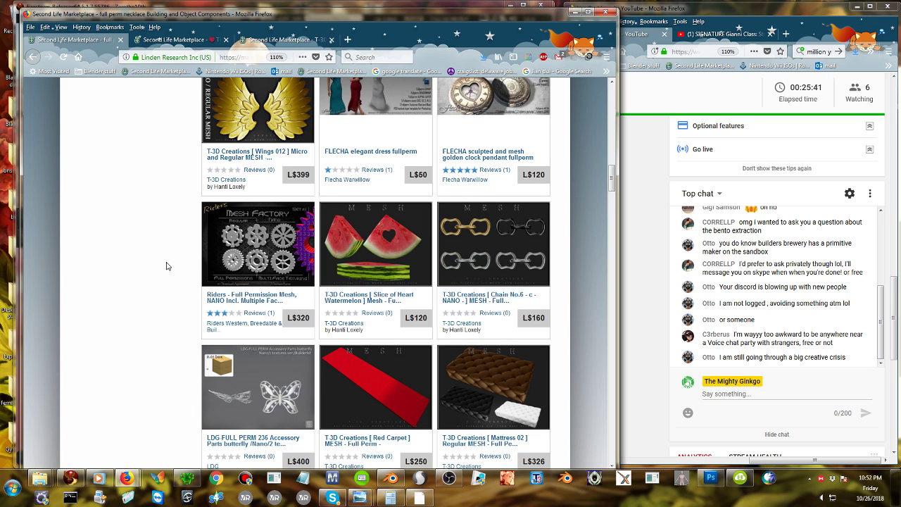
pyautogui.scroll(-2, 166, 266)
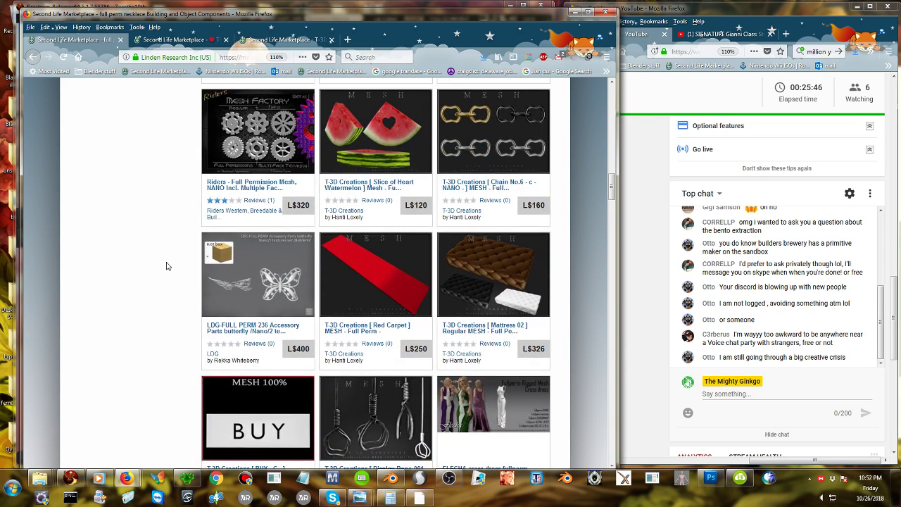
pyautogui.scroll(-5, 166, 266)
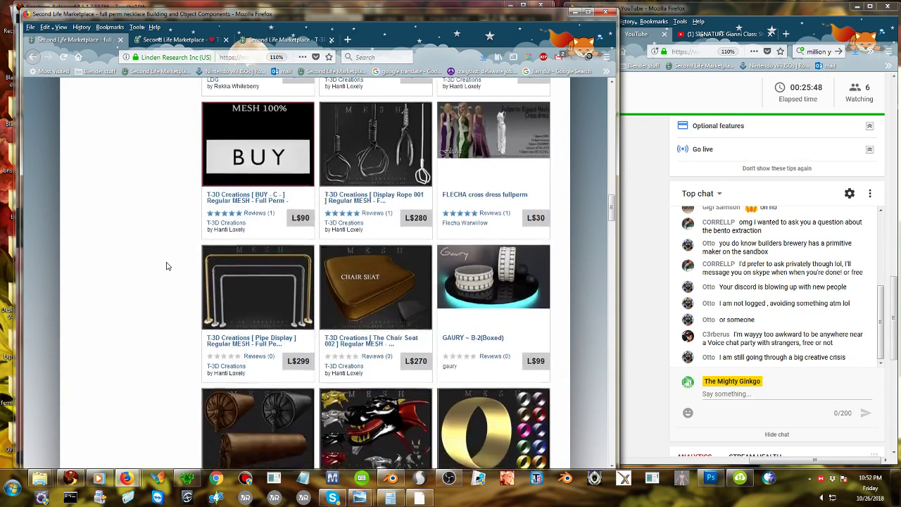
pyautogui.scroll(-1, 167, 266)
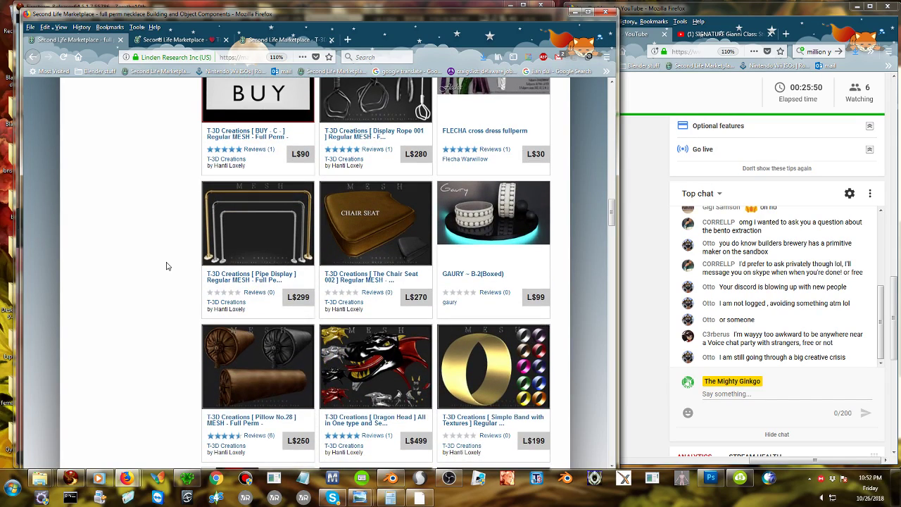
pyautogui.scroll(-1, 167, 266)
pyautogui.scroll(-2, 167, 266)
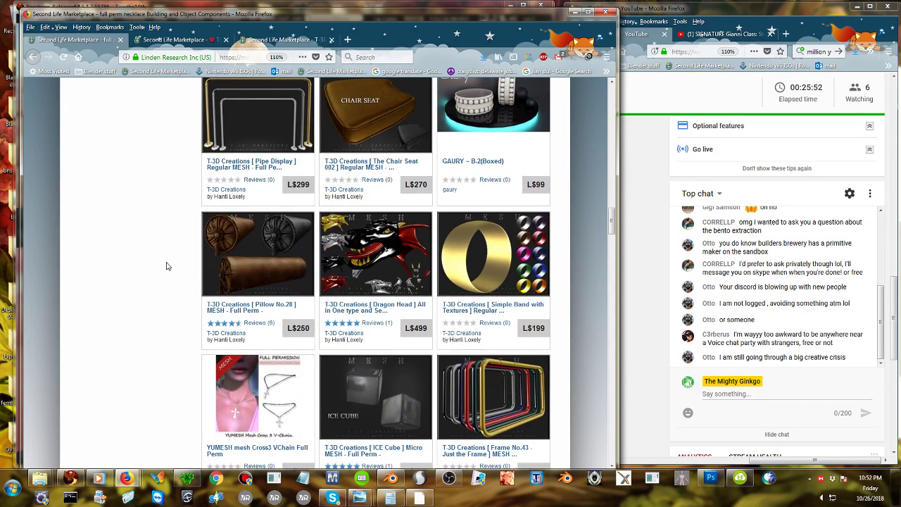
pyautogui.scroll(-2, 166, 266)
pyautogui.scroll(-1, 167, 266)
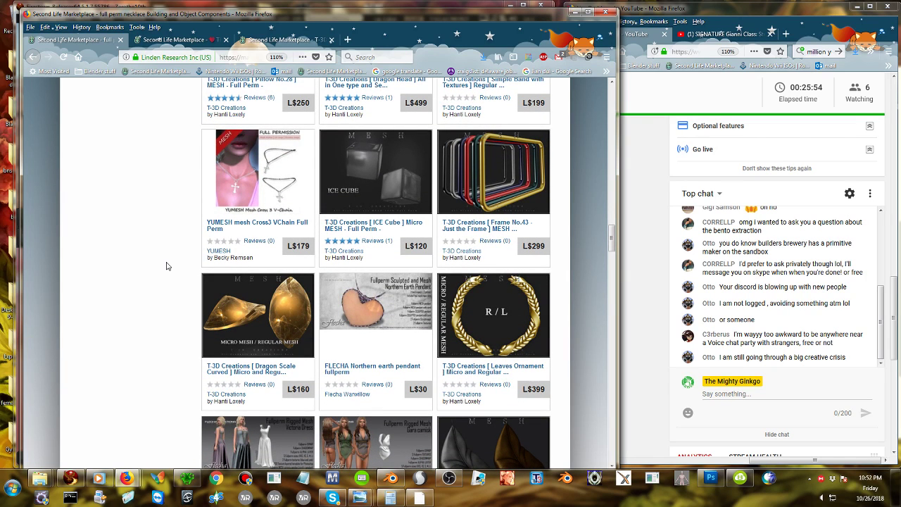
pyautogui.scroll(-3, 167, 266)
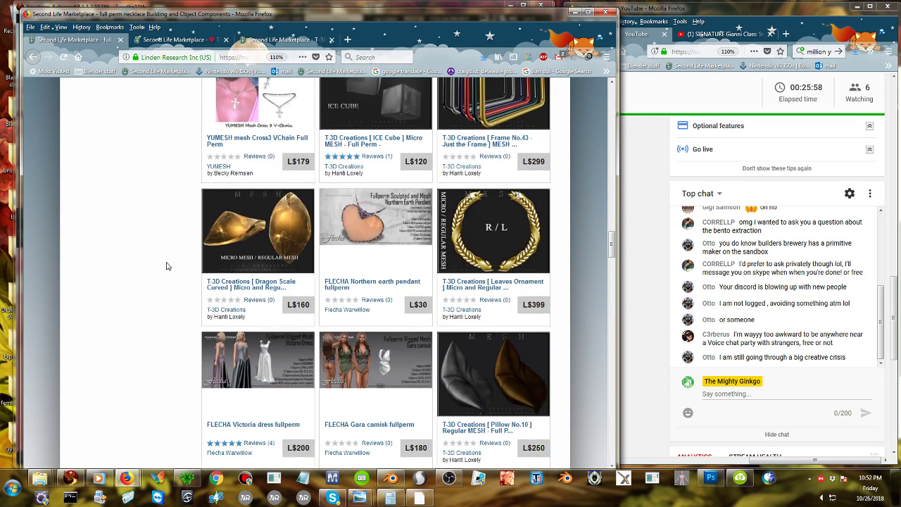
pyautogui.scroll(-1, 167, 266)
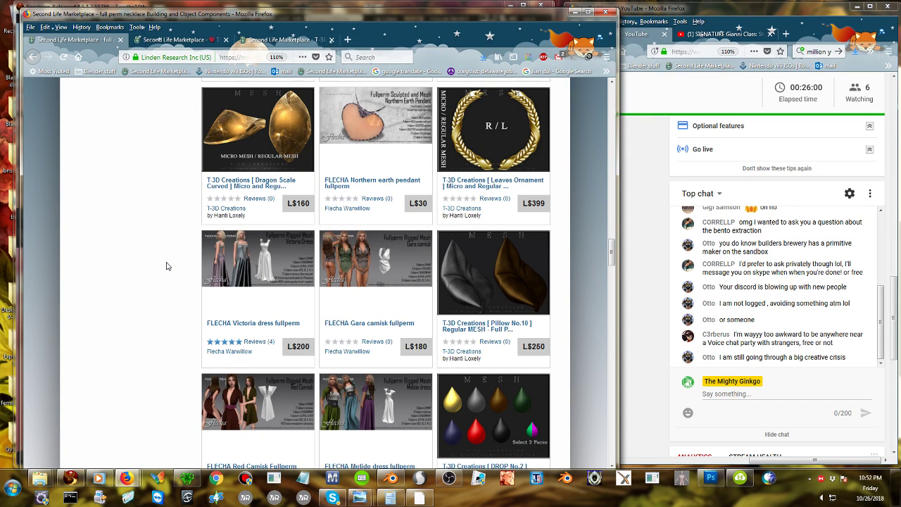
pyautogui.scroll(-9, 167, 266)
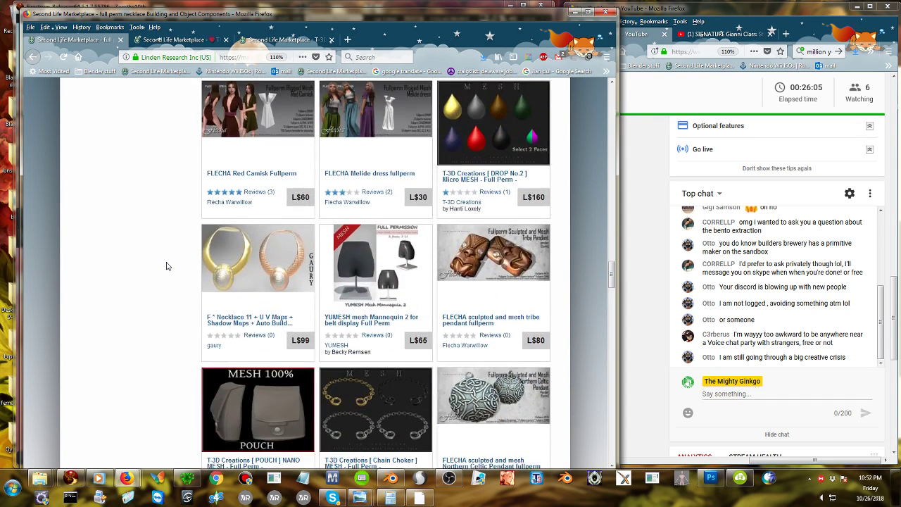
pyautogui.scroll(-2, 167, 266)
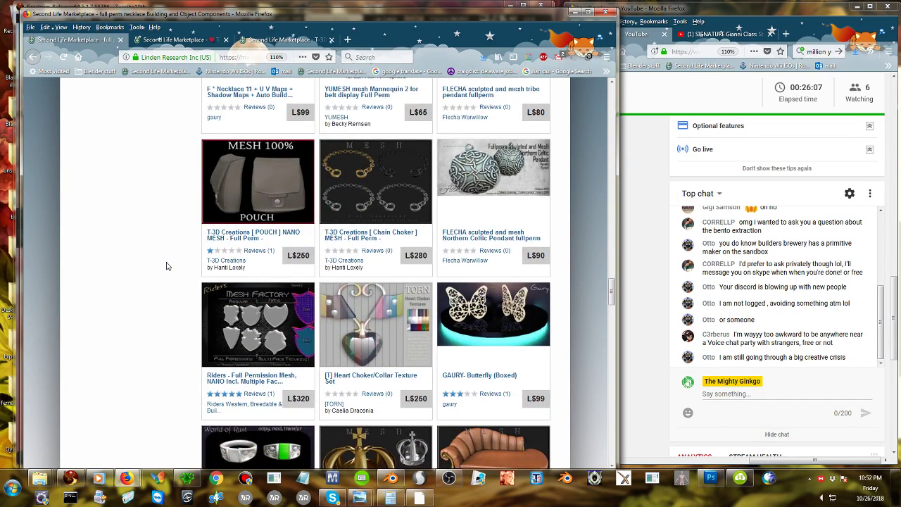
pyautogui.scroll(-5, 167, 266)
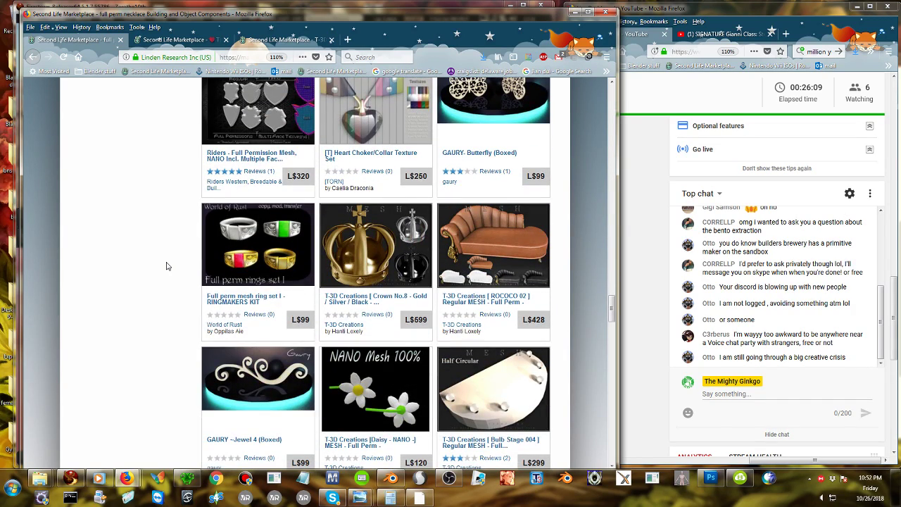
pyautogui.scroll(-2, 165, 279)
# Return to the Marketplace home page and search all categories for "full perm crown".
pyautogui.middleClick(163, 280)
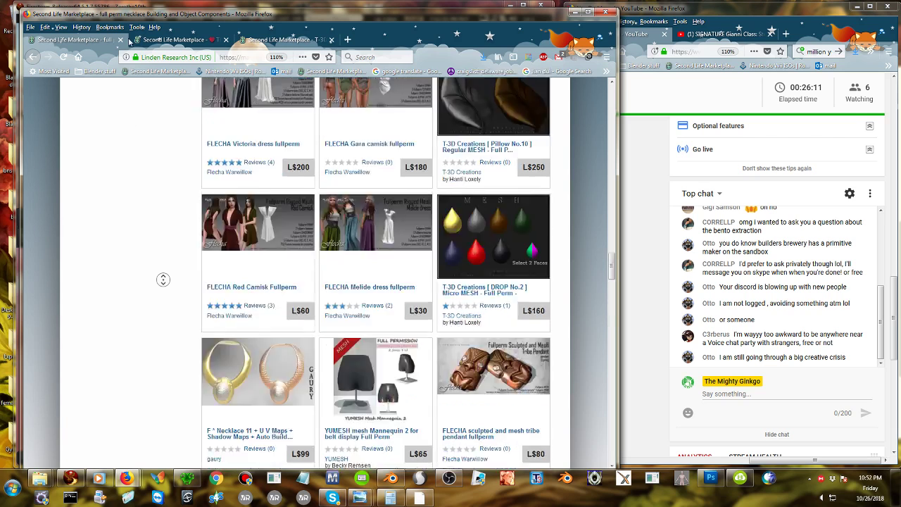
pyautogui.click(130, 14)
pyautogui.moveTo(448, 136); pyautogui.dragTo(271, 128)
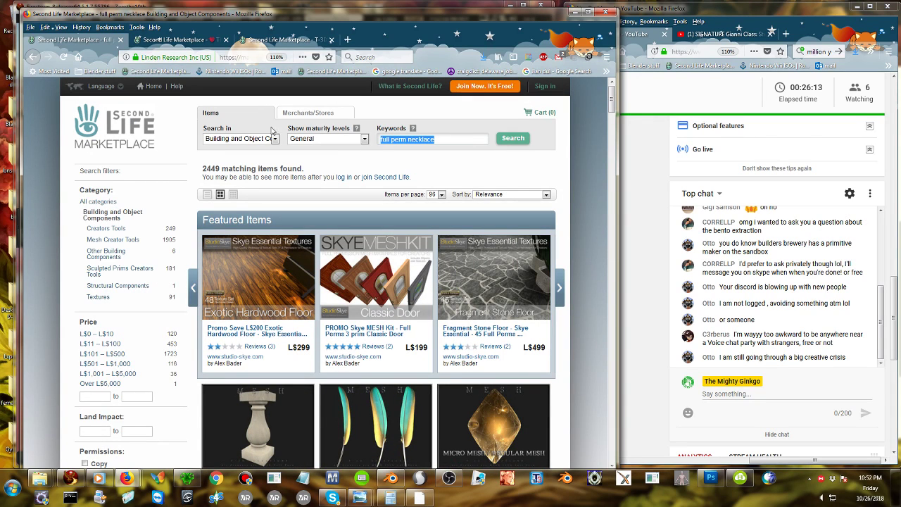
pyautogui.click(101, 122)
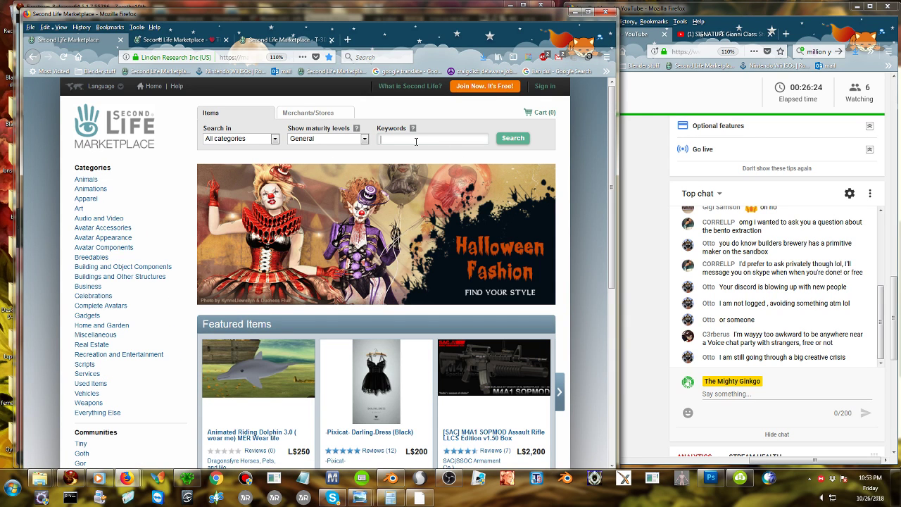
pyautogui.write('full ')
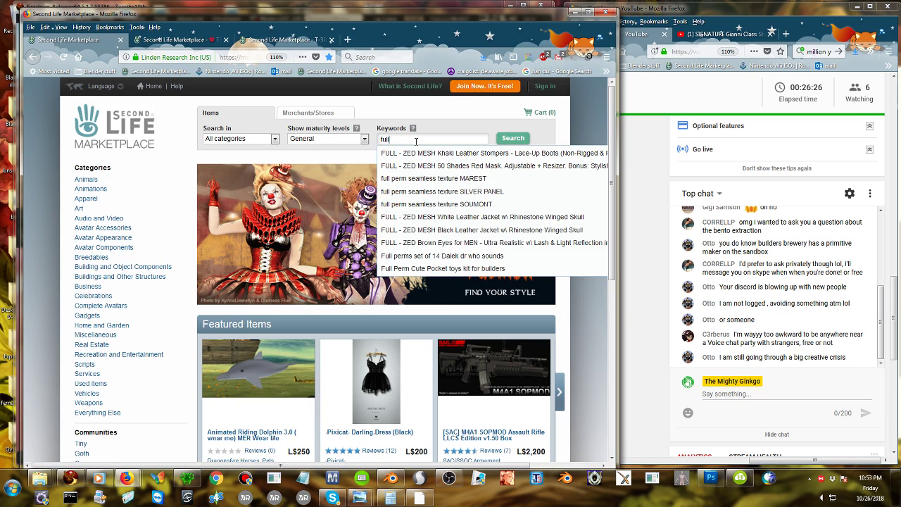
pyautogui.write('perm')
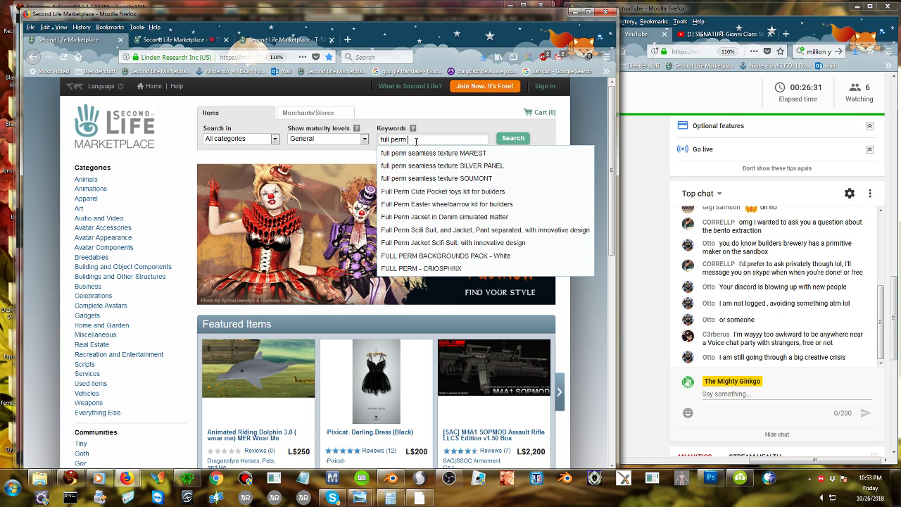
pyautogui.write(' cream')
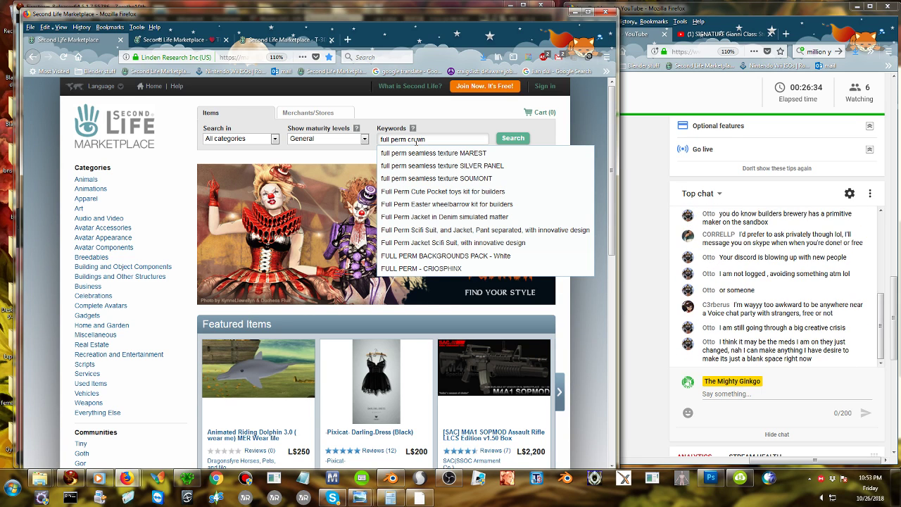
pyautogui.press('Return')
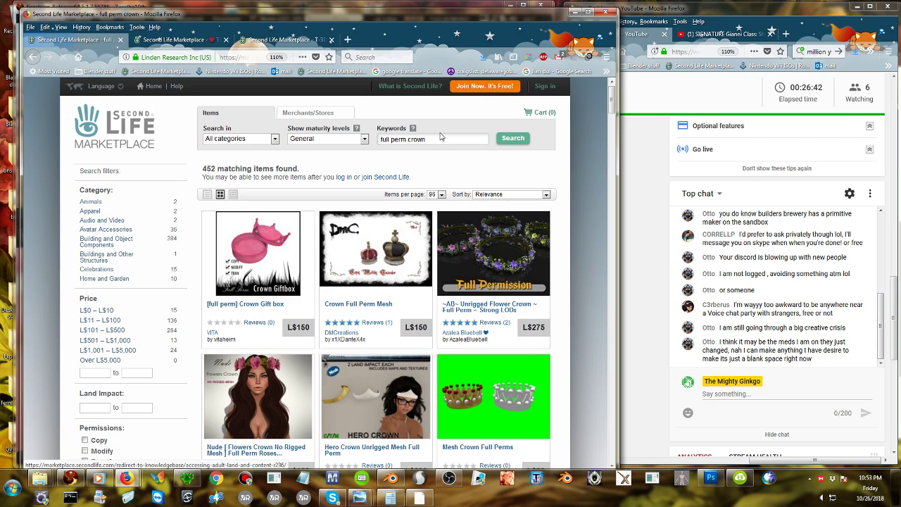
# Browse the crown results and open the Rose Crown - Full Perm Mesh and TBT FULL PERM Roses Headpiece listings in background tabs.
pyautogui.scroll(-2, 413, 165)
pyautogui.scroll(-1, 373, 127)
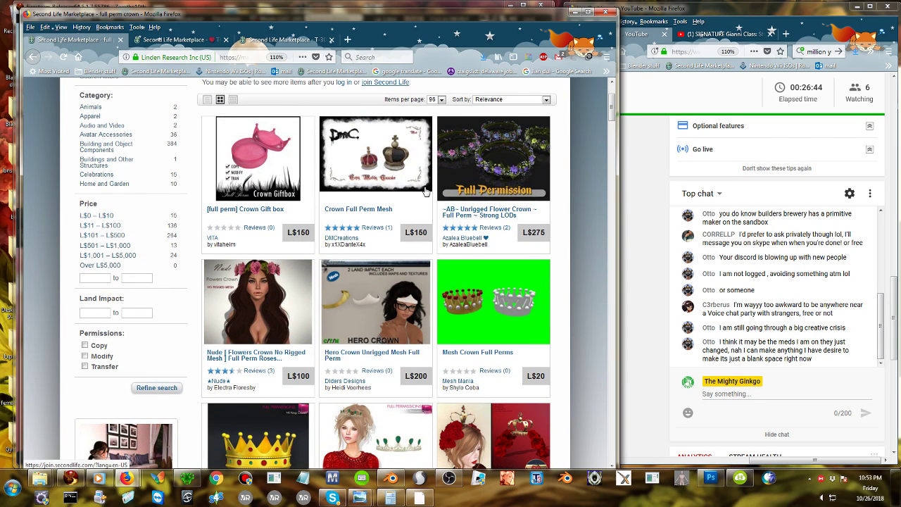
pyautogui.scroll(-5, 426, 191)
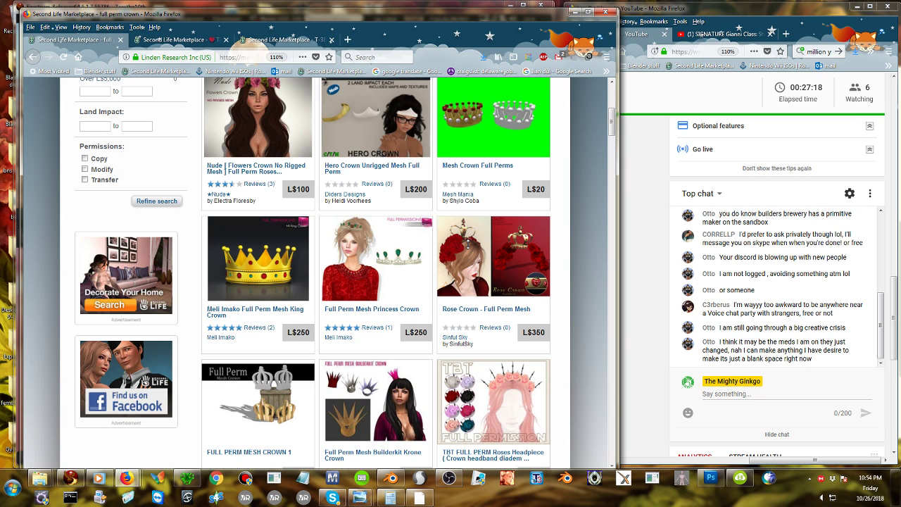
pyautogui.middleClick(475, 276)
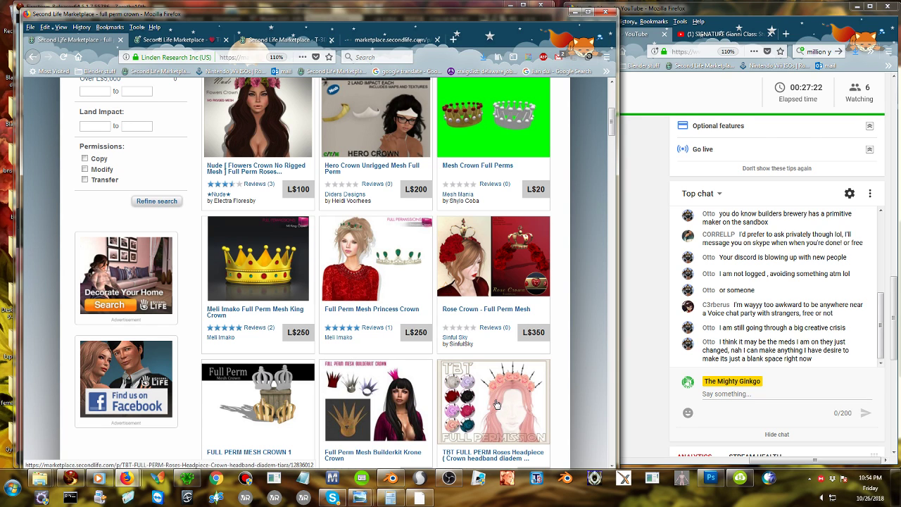
pyautogui.middleClick(495, 402)
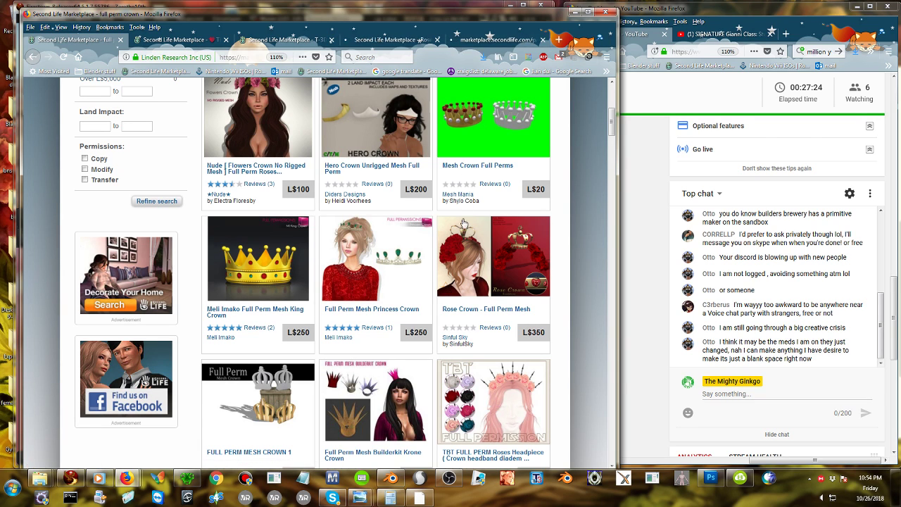
pyautogui.scroll(-5, 462, 221)
pyautogui.scroll(-1, 458, 222)
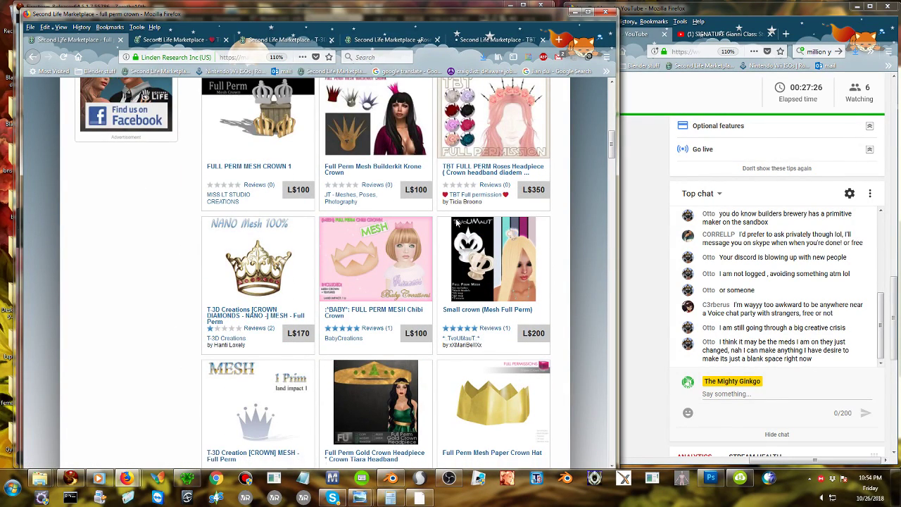
# Review the Rose Crown - Full Perm Mesh listing and inspect its main picture enlarged.
pyautogui.click(387, 39)
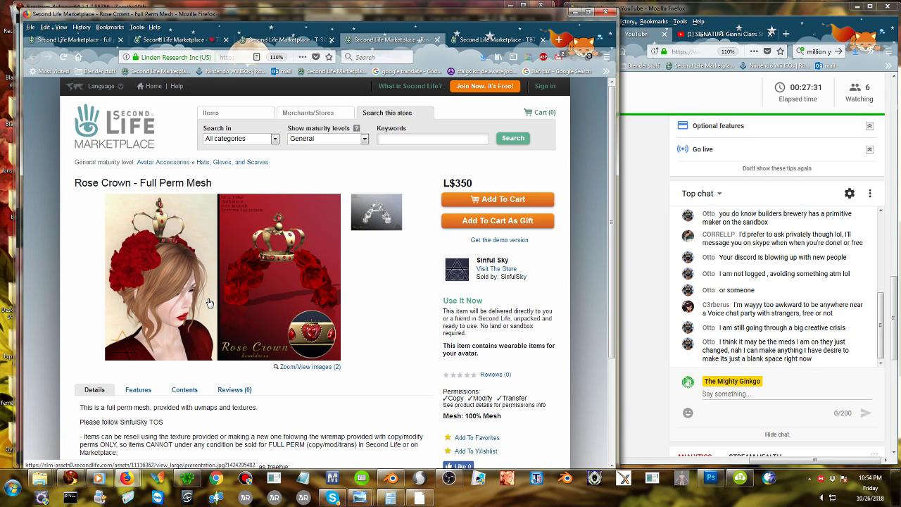
pyautogui.scroll(-1, 209, 303)
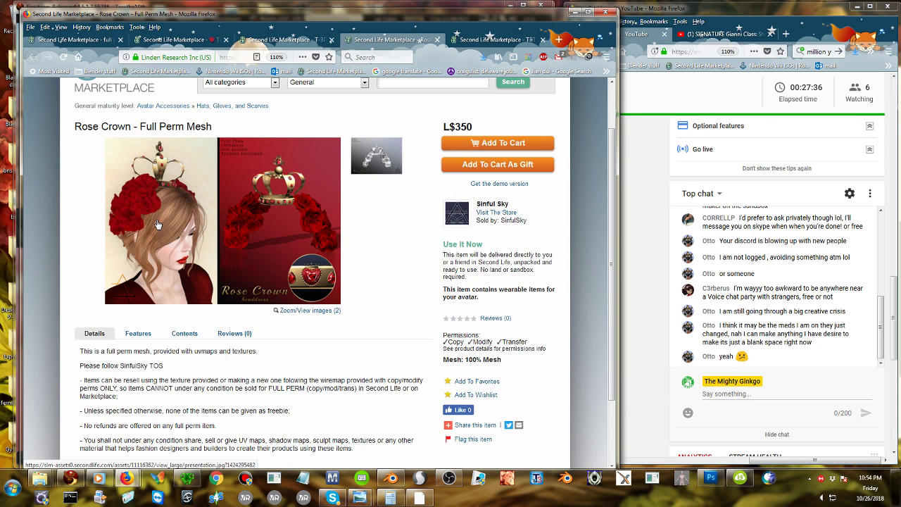
pyautogui.click(158, 224)
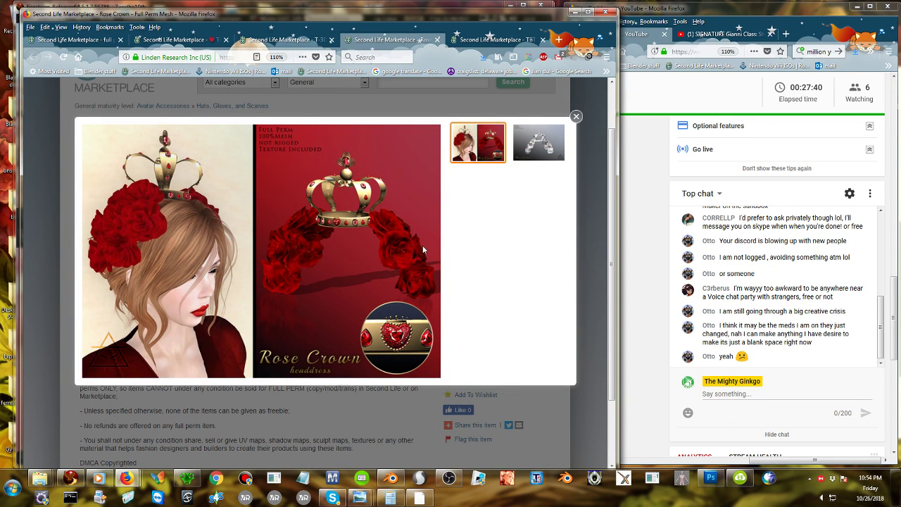
pyautogui.click(576, 116)
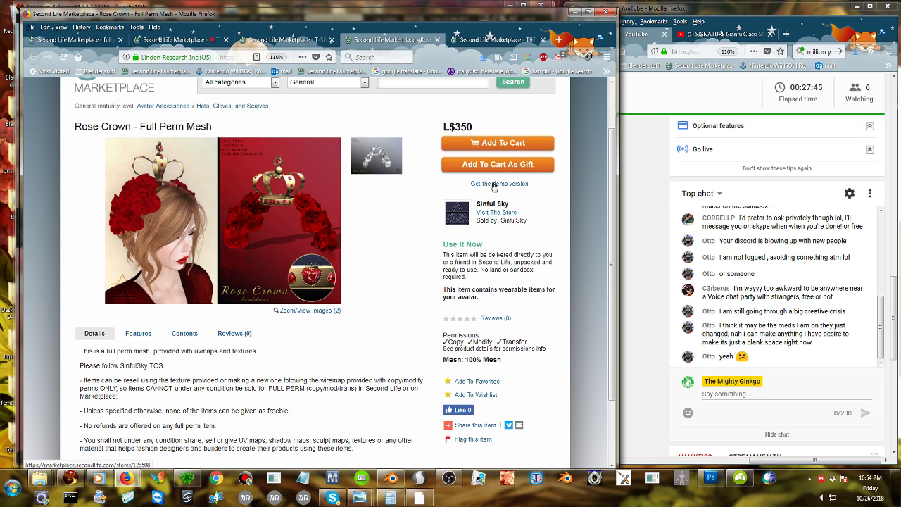
# Visit the Sinful Sky store from the Rose Crown listing and look through its items.
pyautogui.click(494, 184)
pyautogui.scroll(-1, 495, 187)
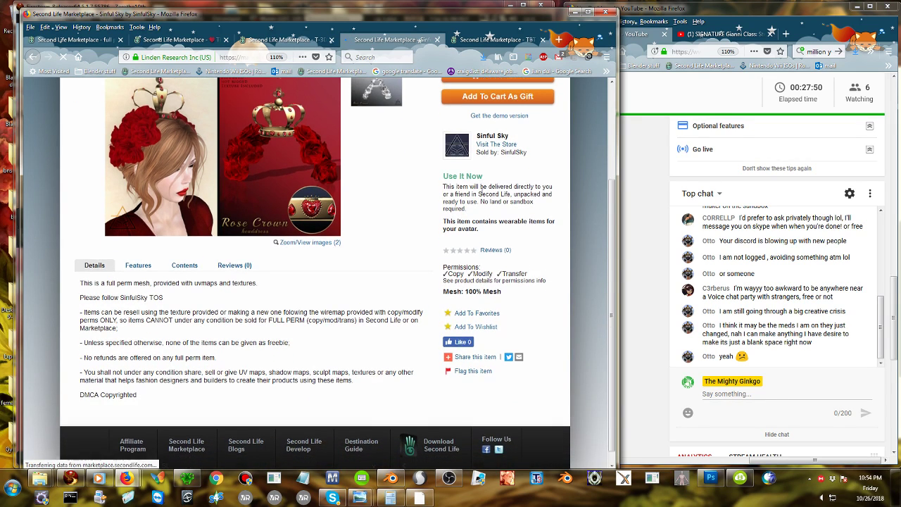
pyautogui.scroll(-3, 428, 276)
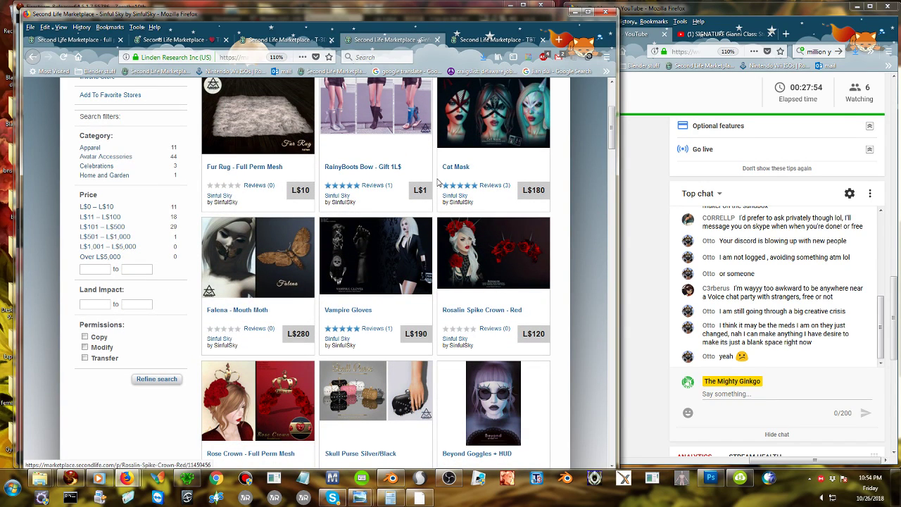
pyautogui.scroll(-1, 363, 201)
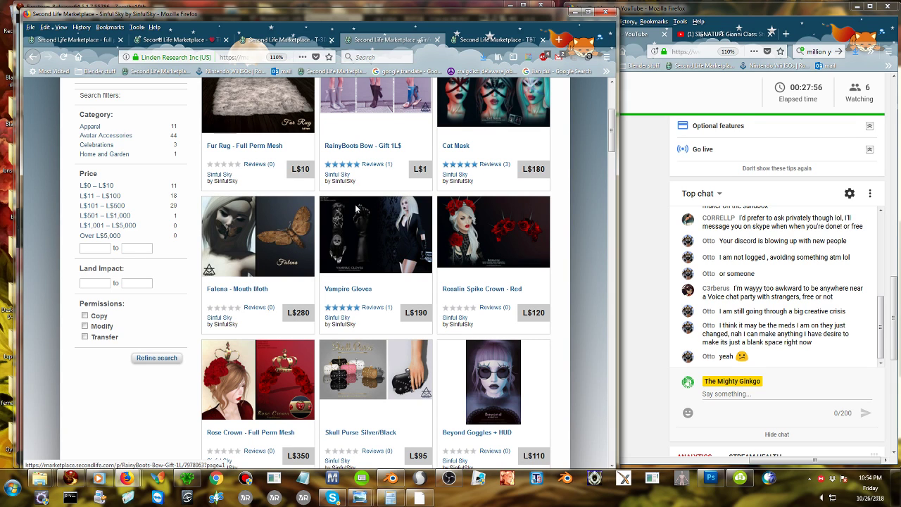
pyautogui.scroll(-8, 356, 209)
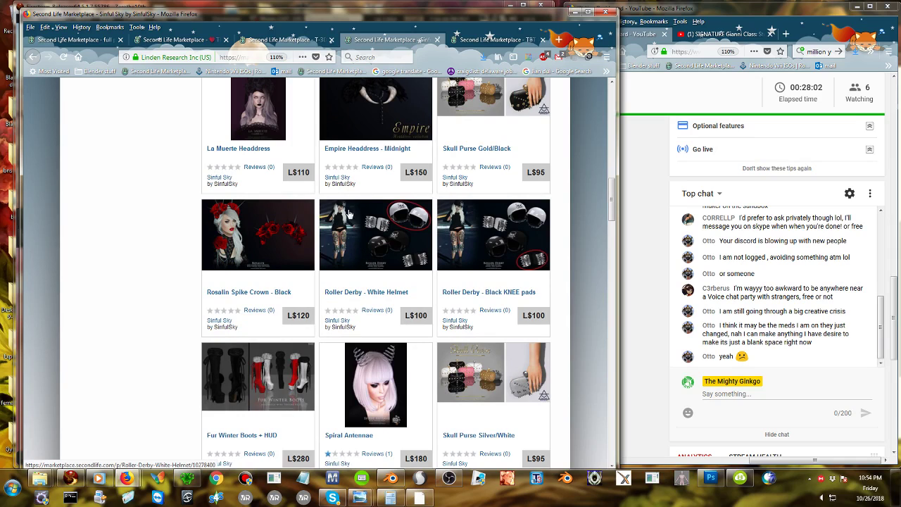
pyautogui.scroll(-3, 350, 213)
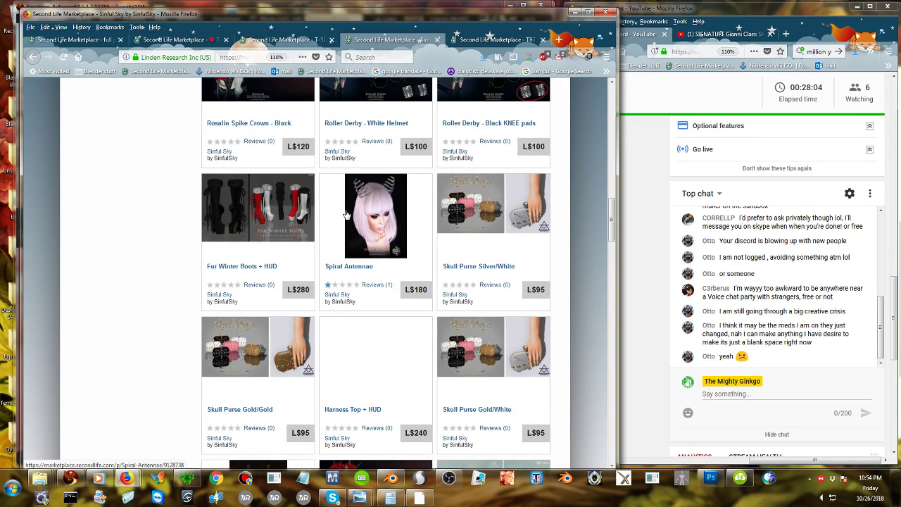
# Look through the remaining Sinful Sky store items down to the end of the list.
pyautogui.scroll(-3, 346, 214)
pyautogui.scroll(-1, 346, 216)
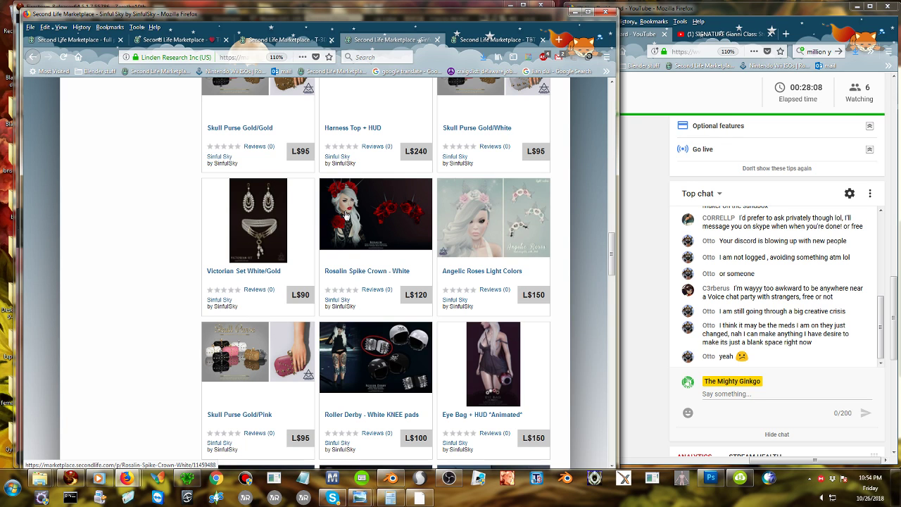
pyautogui.scroll(-3, 346, 215)
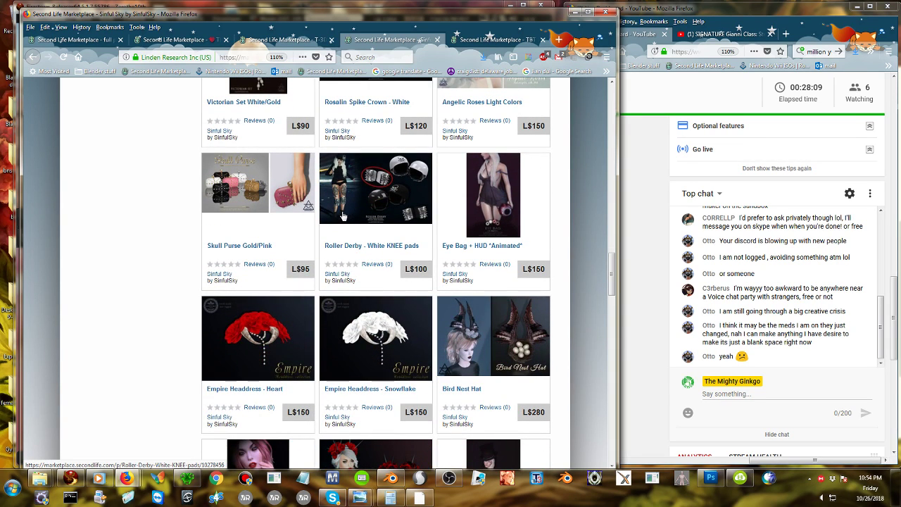
pyautogui.scroll(-3, 345, 215)
pyautogui.scroll(-5, 344, 216)
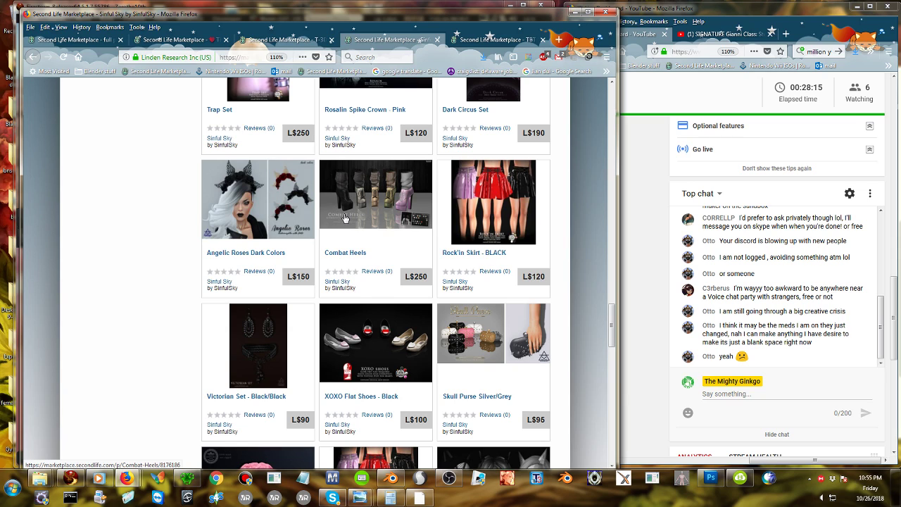
pyautogui.scroll(-5, 344, 217)
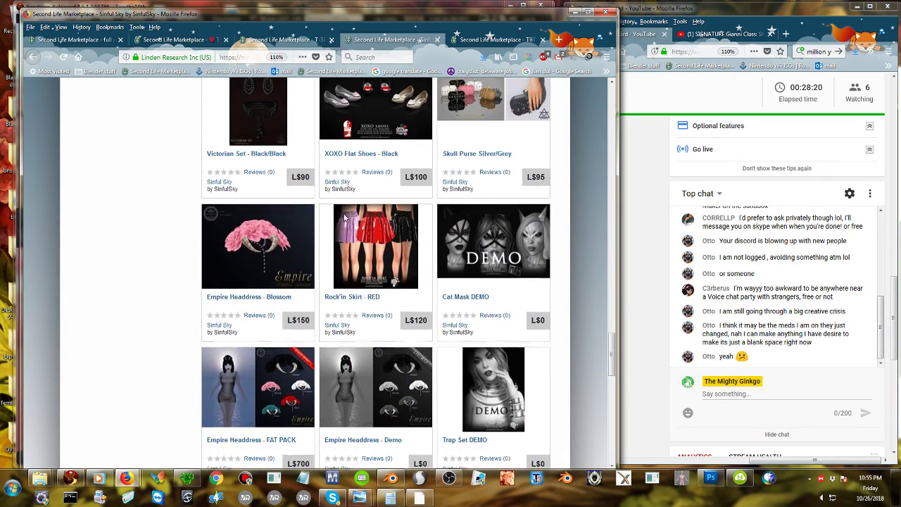
pyautogui.scroll(-3, 344, 218)
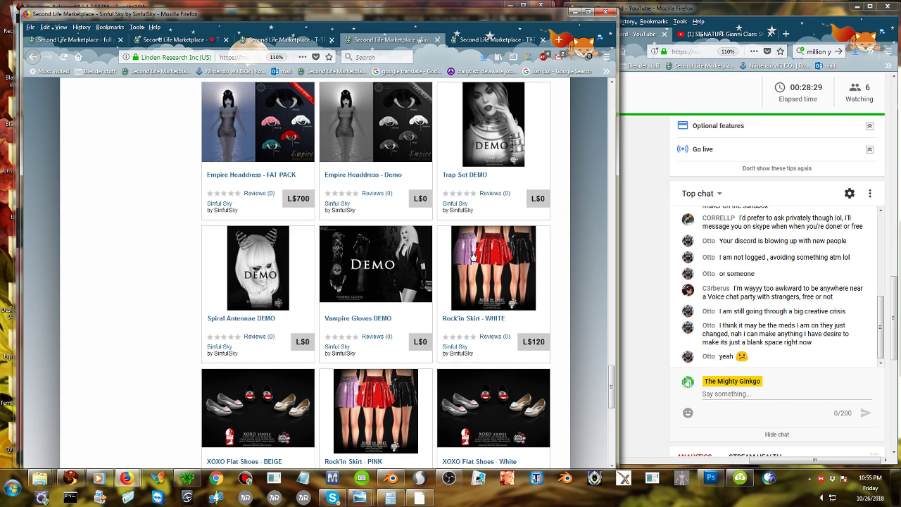
pyautogui.scroll(-3, 471, 256)
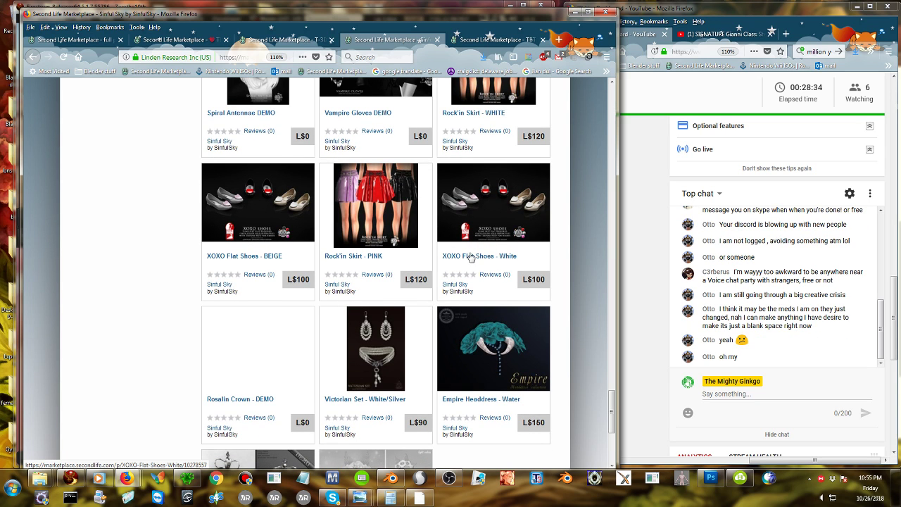
pyautogui.scroll(-4, 471, 256)
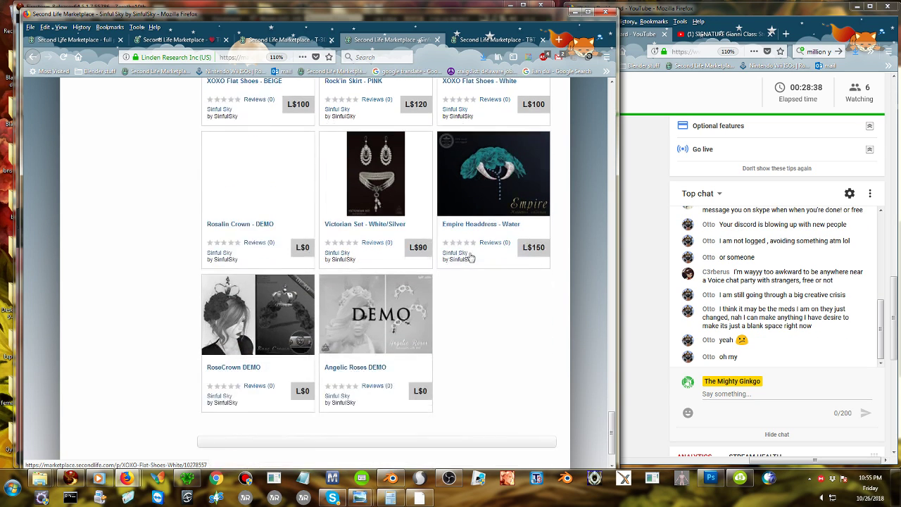
# Review the Sinful Sky items again from the end of the list back to the first row.
pyautogui.scroll(4, 471, 257)
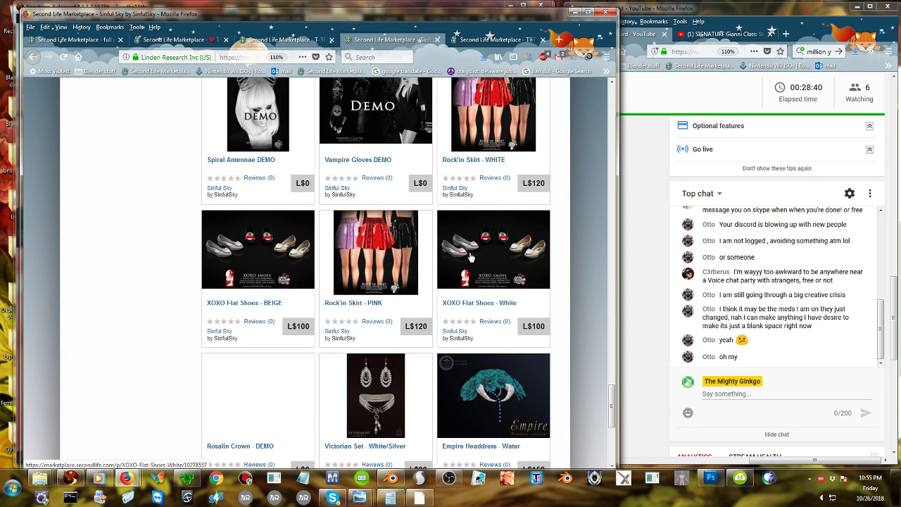
pyautogui.scroll(5, 471, 256)
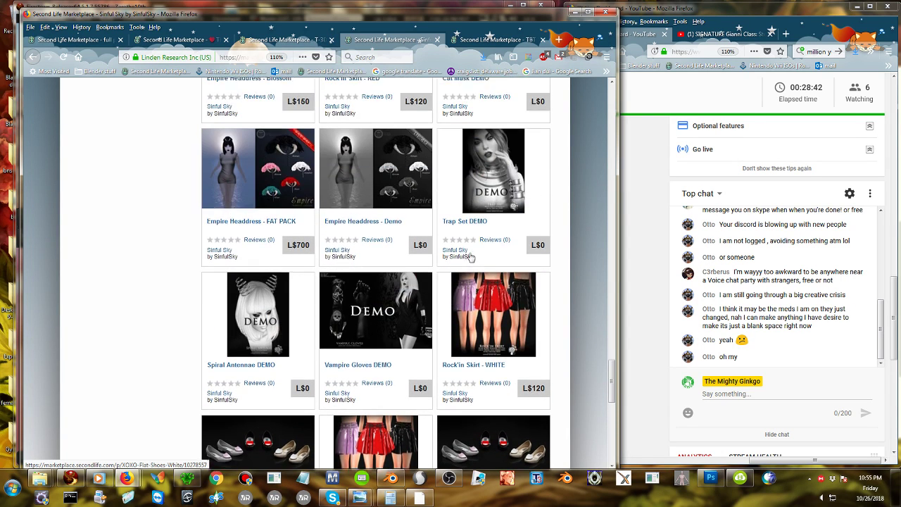
pyautogui.scroll(5, 471, 256)
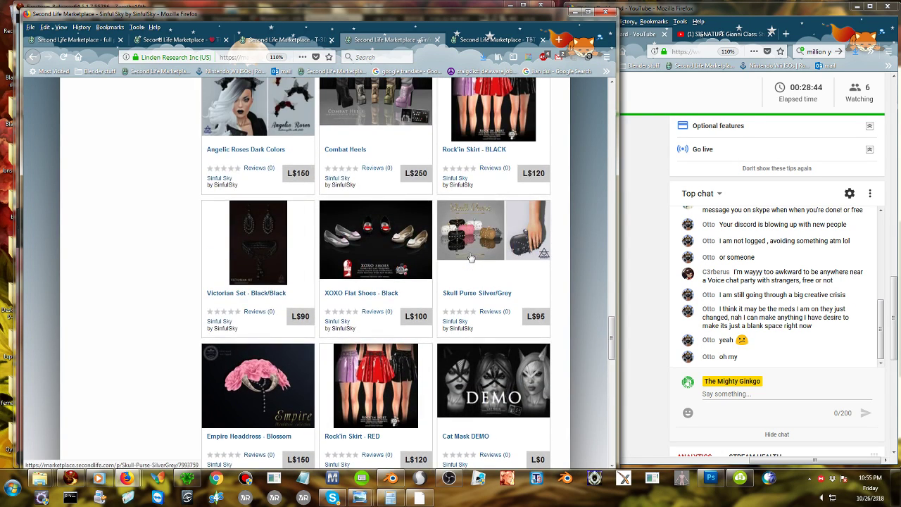
pyautogui.scroll(1, 470, 258)
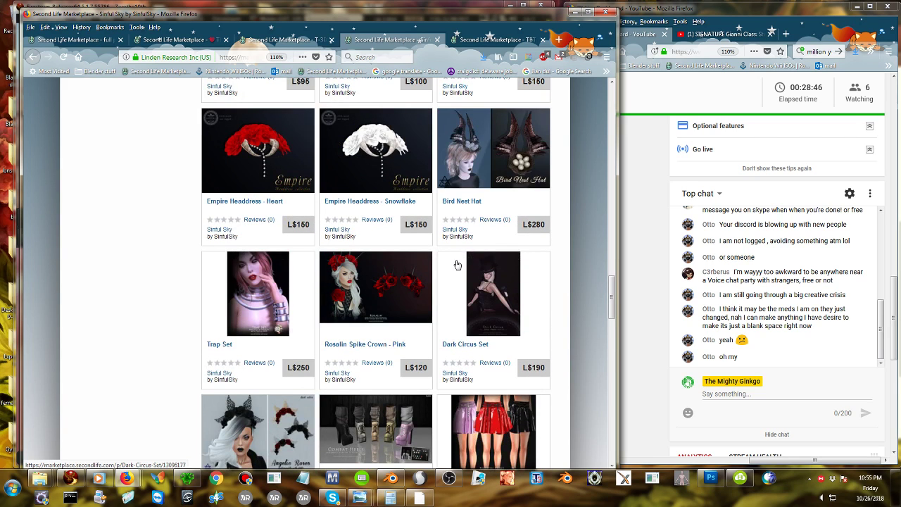
pyautogui.scroll(3, 459, 261)
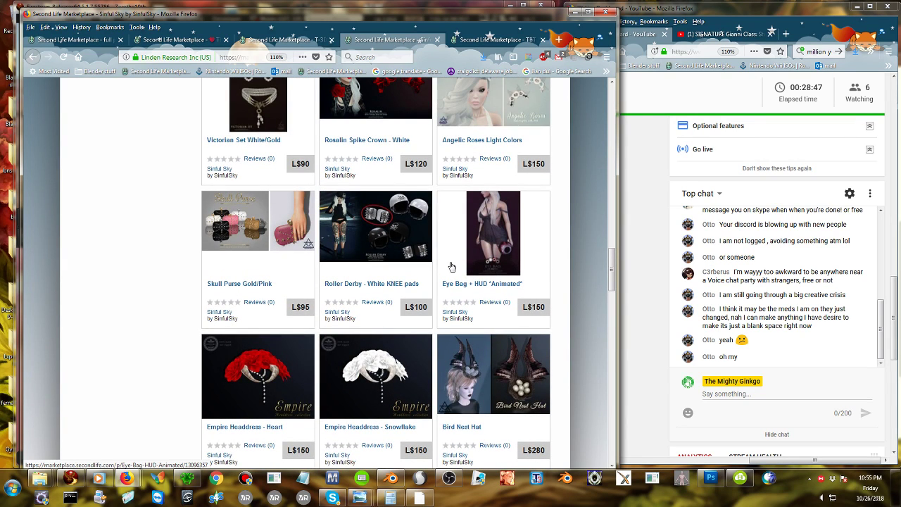
pyautogui.scroll(2, 433, 267)
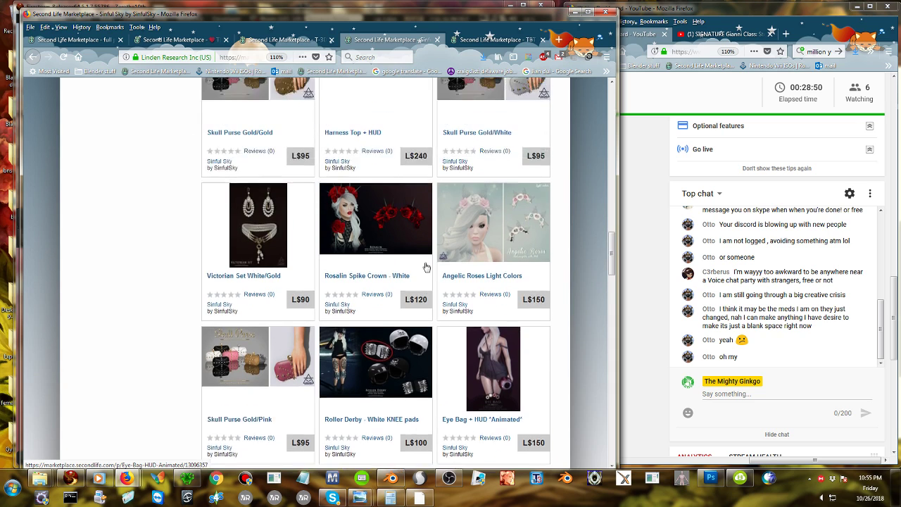
pyautogui.scroll(1, 426, 267)
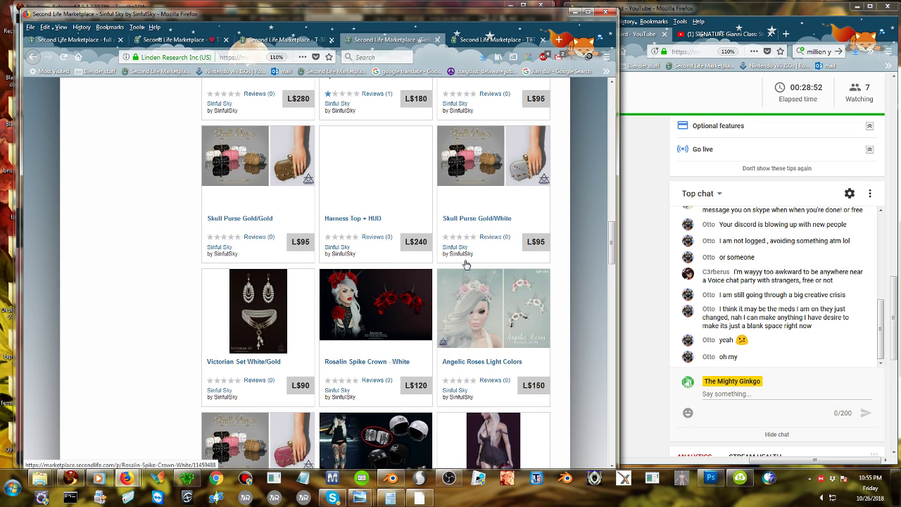
pyautogui.scroll(5, 465, 265)
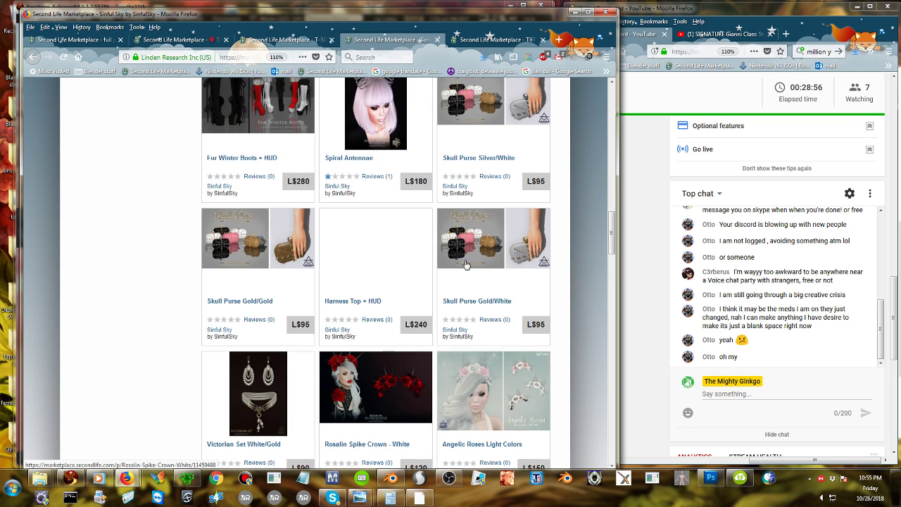
pyautogui.scroll(3, 465, 264)
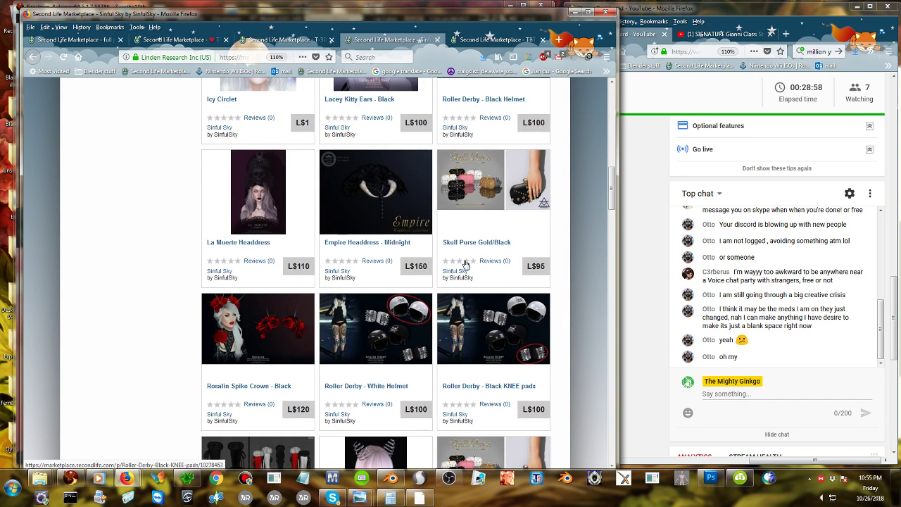
pyautogui.scroll(3, 465, 265)
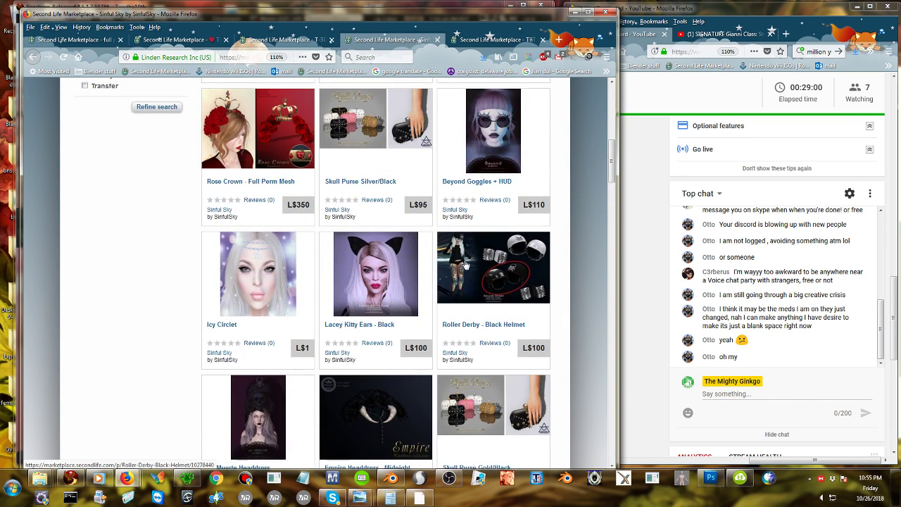
pyautogui.scroll(3, 465, 265)
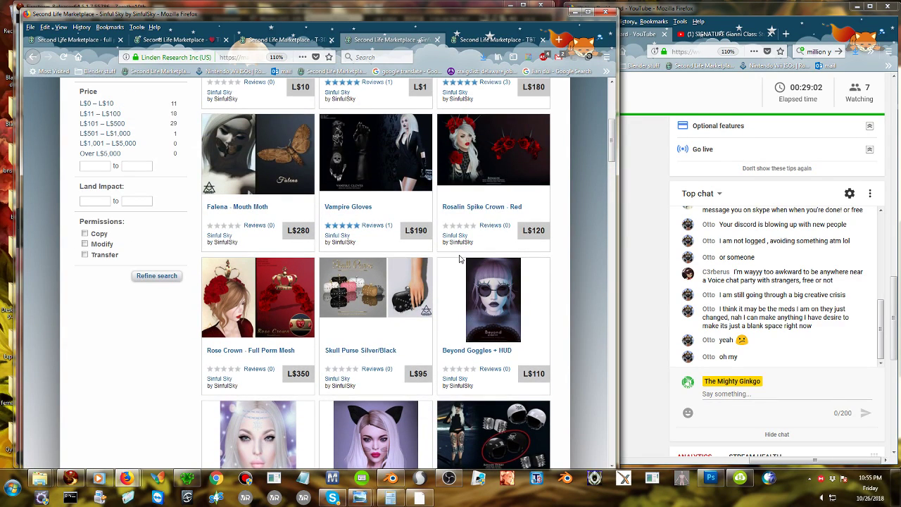
pyautogui.scroll(3, 463, 259)
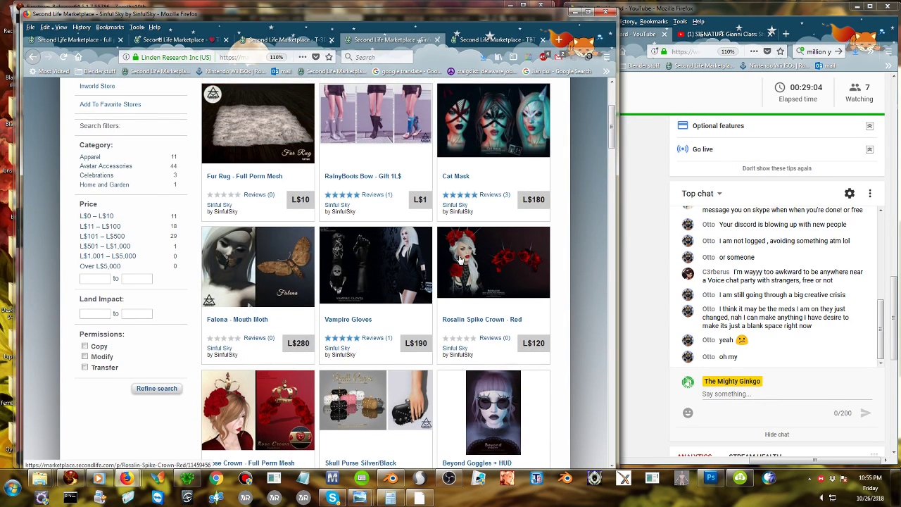
pyautogui.scroll(1, 458, 259)
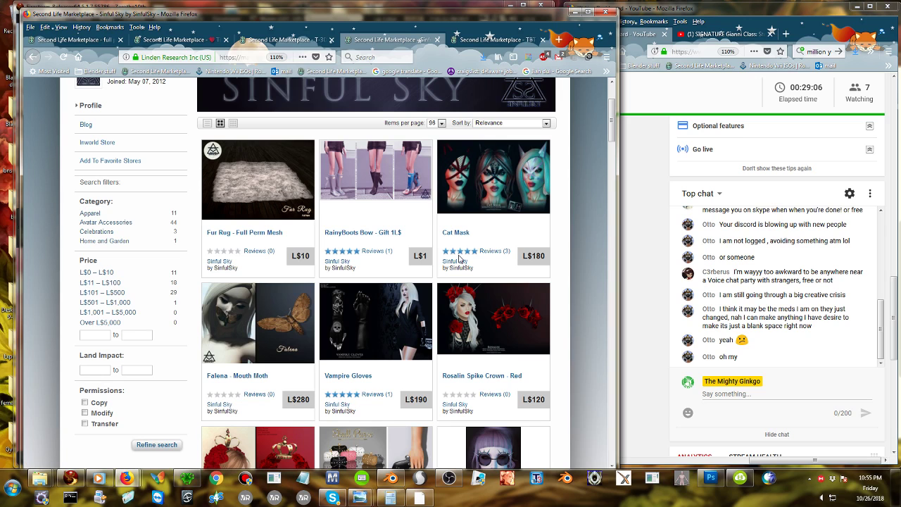
# Find the Victorian Set White/Gold among the Sinful Sky items, open its listing and review its pictures, permissions and details.
pyautogui.scroll(-3, 459, 259)
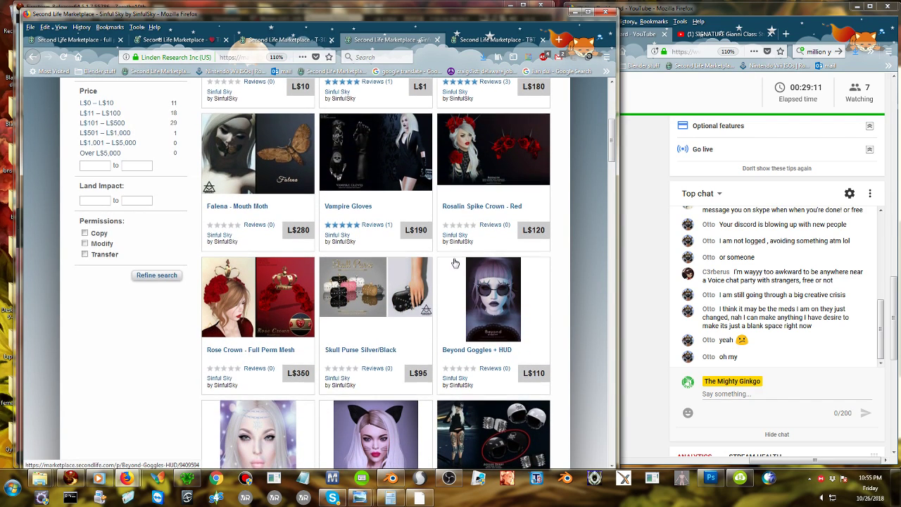
pyautogui.scroll(-5, 454, 263)
pyautogui.scroll(-3, 454, 263)
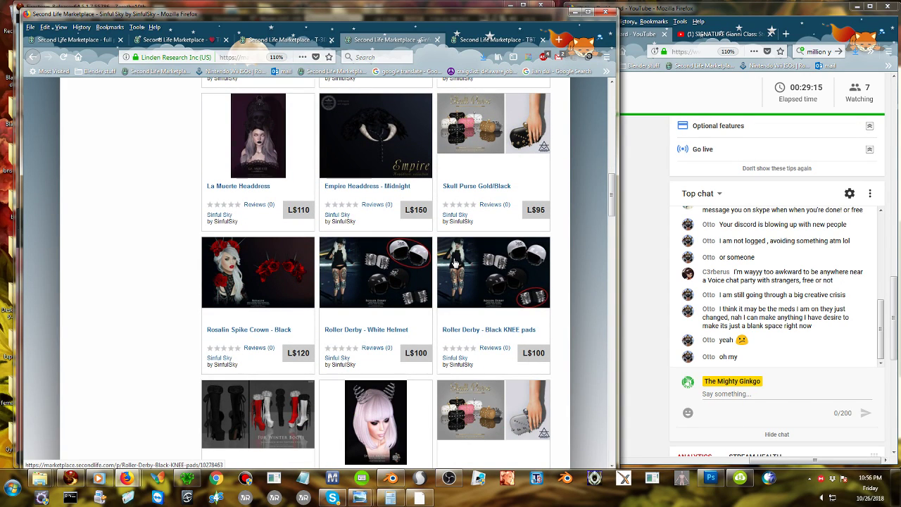
pyautogui.scroll(-9, 454, 263)
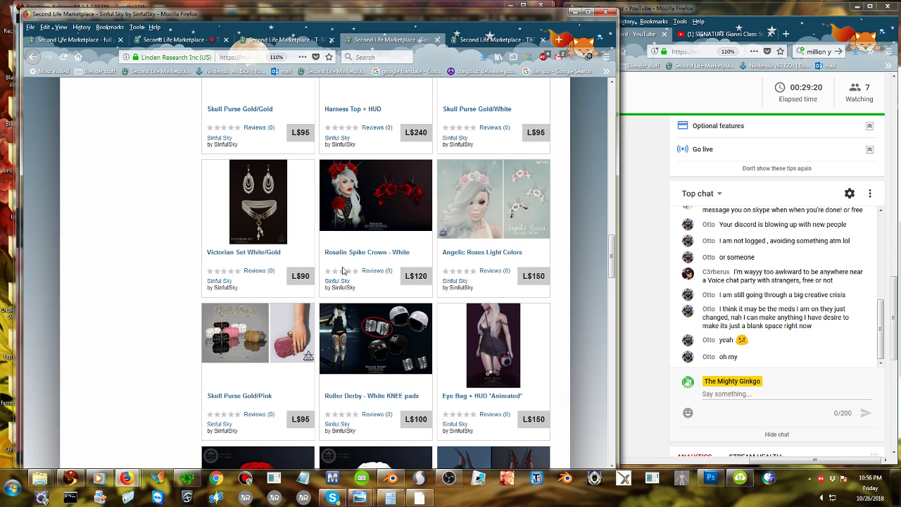
pyautogui.click(246, 189)
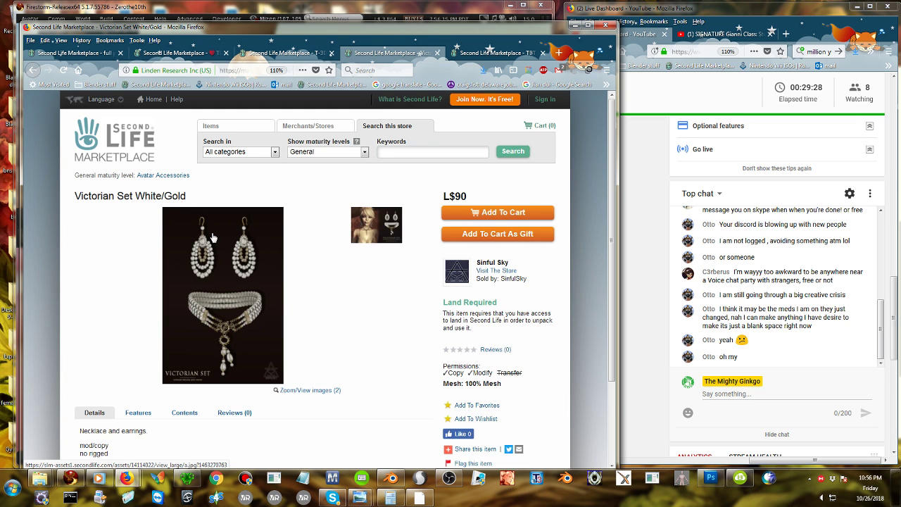
pyautogui.scroll(-3, 213, 238)
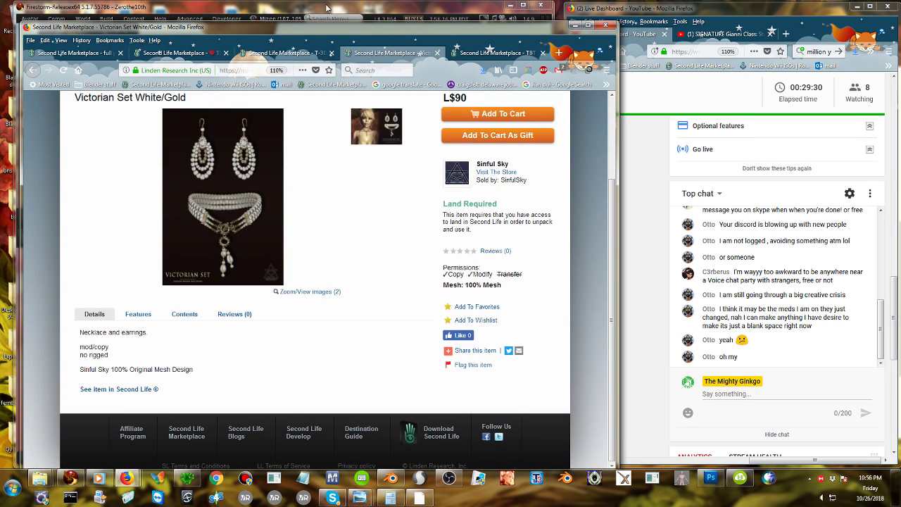
# Switch to the Firestorm viewer to examine the red gown on the avatar, and return to the Victorian Set White/Gold listing.
pyautogui.click(326, 8)
pyautogui.scroll(-3, 228, 222)
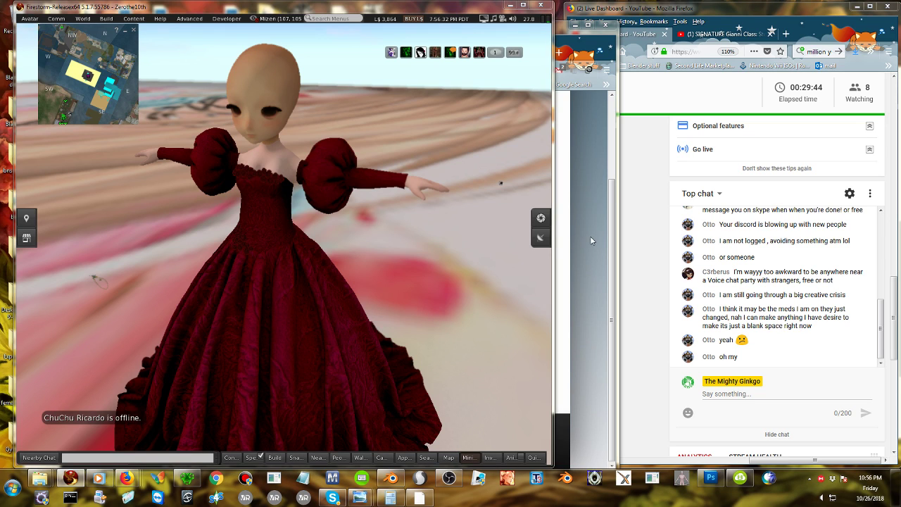
pyautogui.click(574, 169)
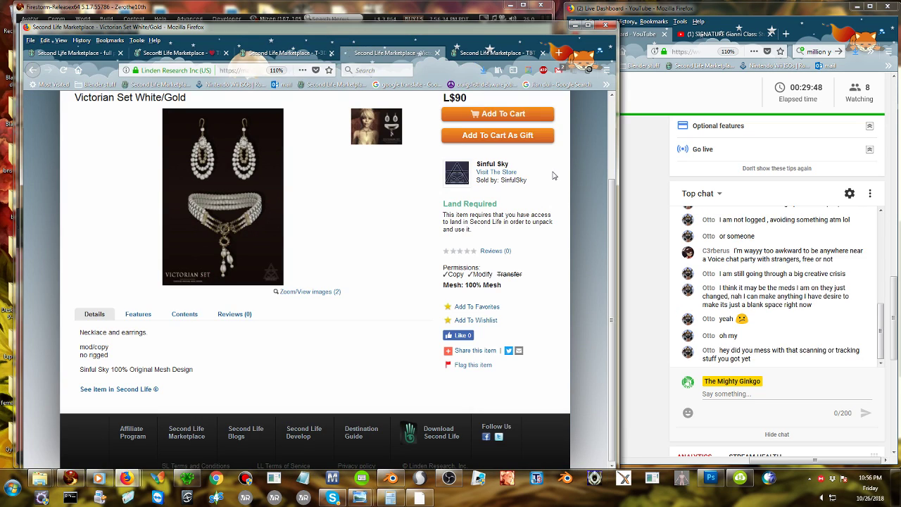
# Go back to the Sinful Sky items and review the details and permissions of the Angelic Roses Light Colors listing.
pyautogui.hotkey('alt', 'Left')
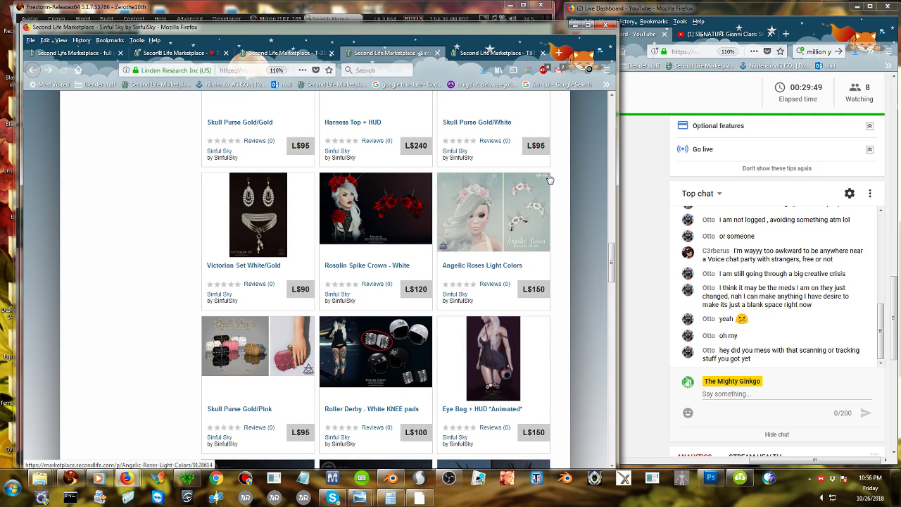
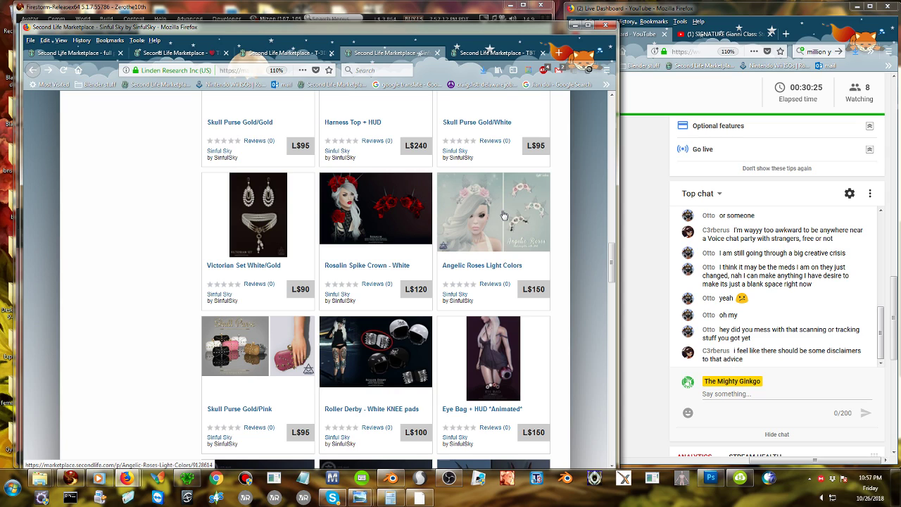
pyautogui.click(490, 261)
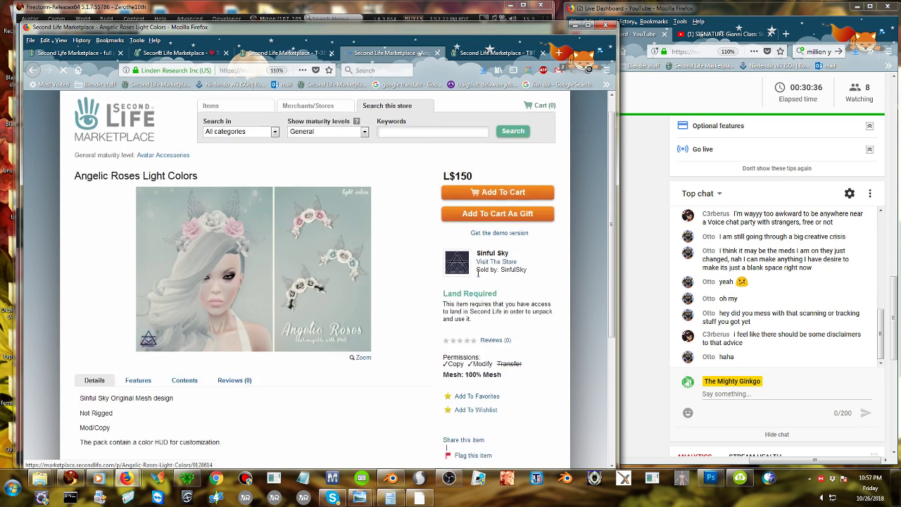
pyautogui.scroll(-1, 420, 271)
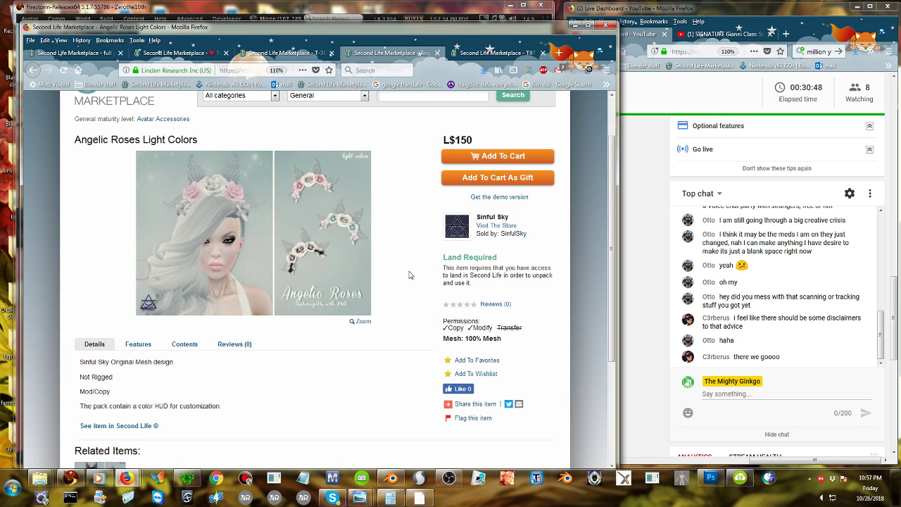
# Go back to the Sinful Sky items, browse to the end of the list and open the RoseCrown DEMO listing.
pyautogui.hotkey('alt', 'Left')
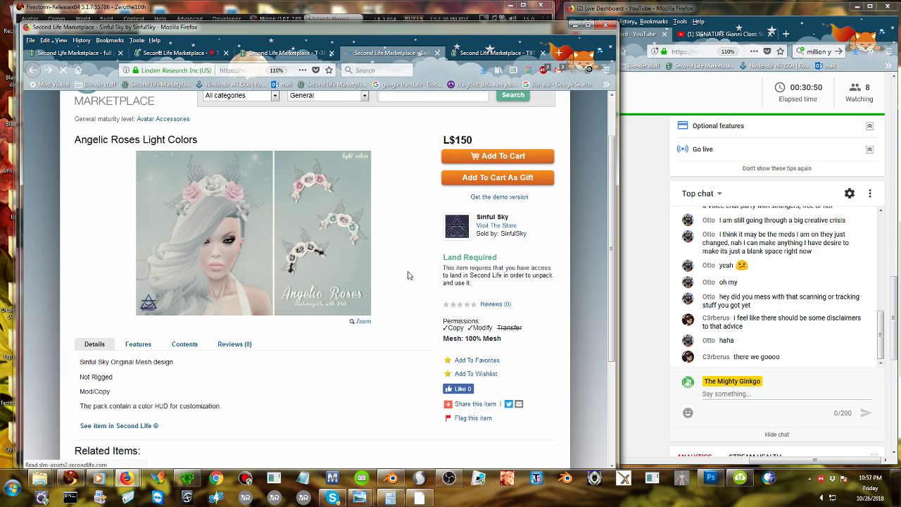
pyautogui.scroll(-3, 382, 295)
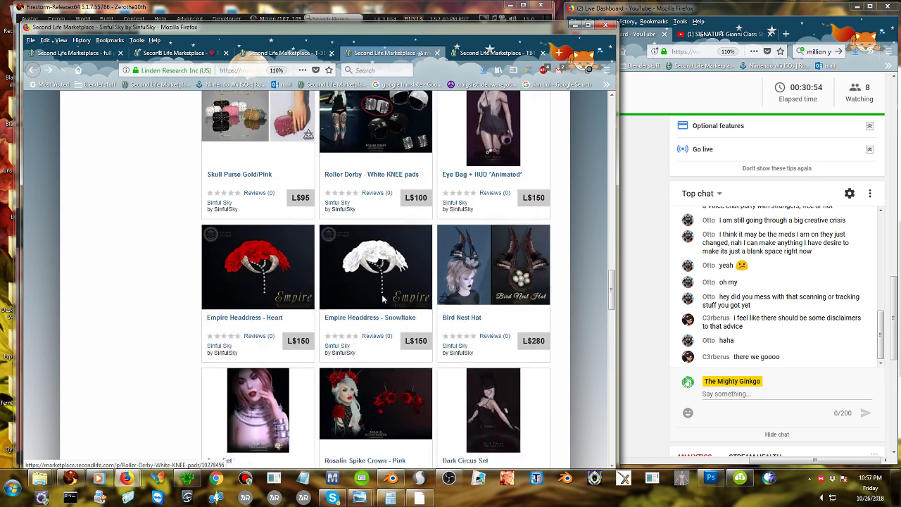
pyautogui.scroll(-3, 382, 299)
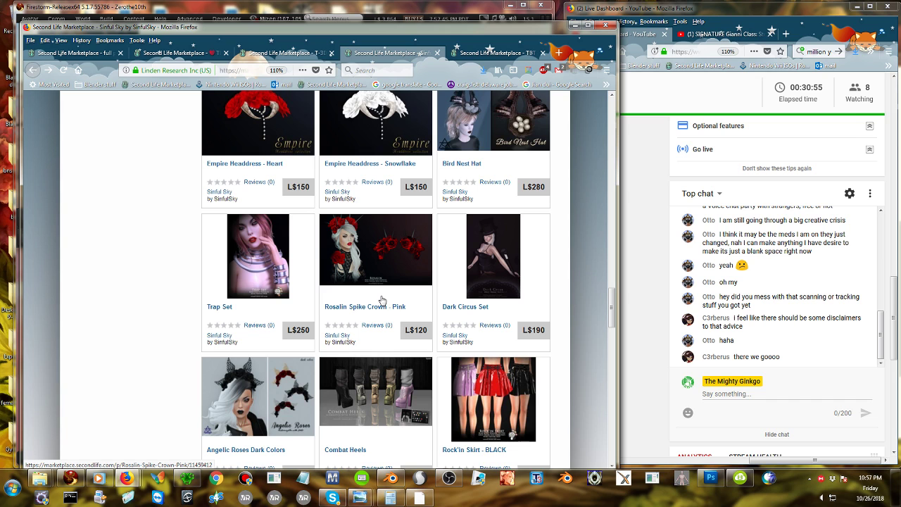
pyautogui.scroll(-6, 378, 303)
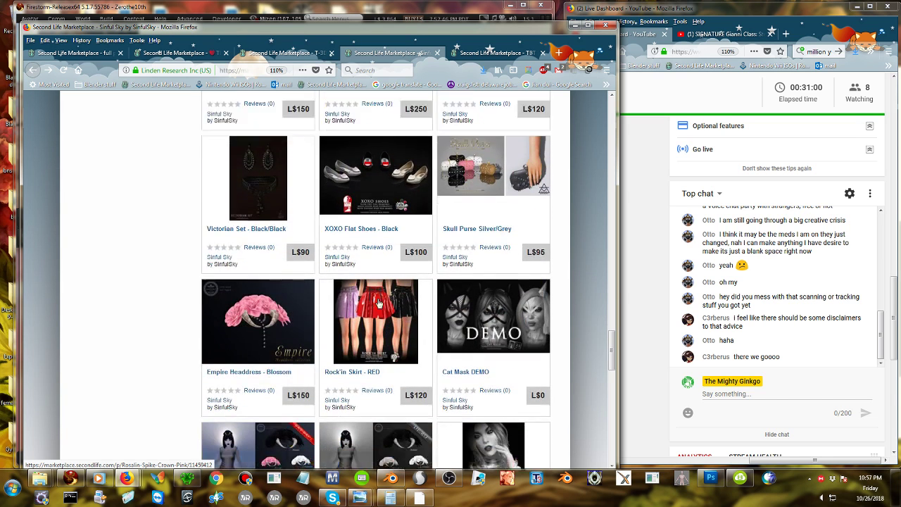
pyautogui.scroll(-3, 378, 304)
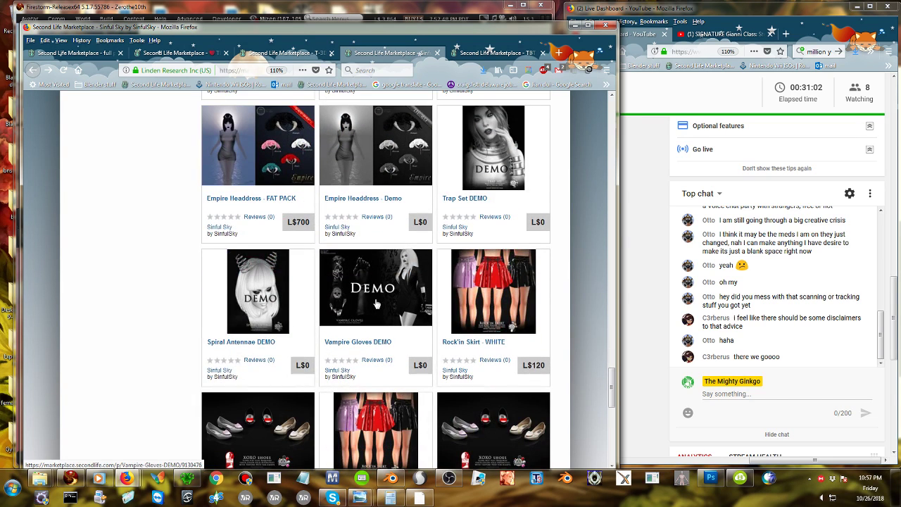
pyautogui.scroll(-5, 376, 302)
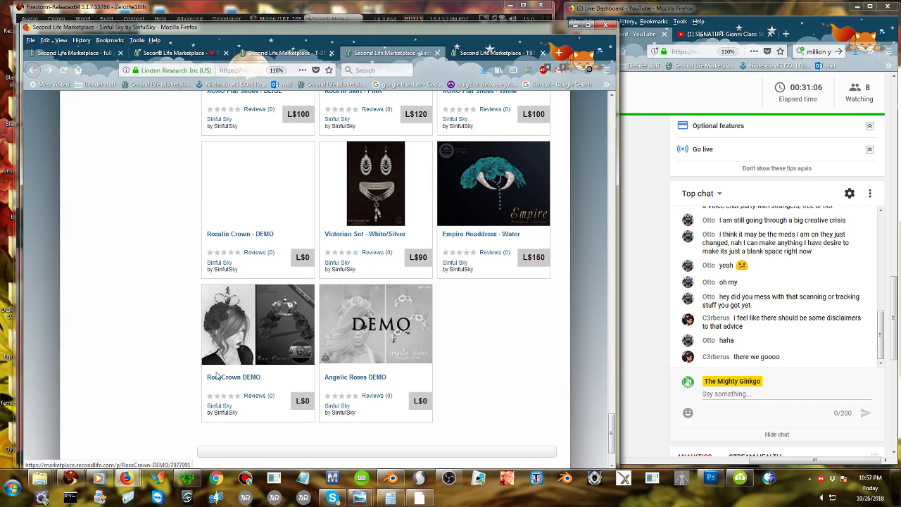
pyautogui.click(235, 330)
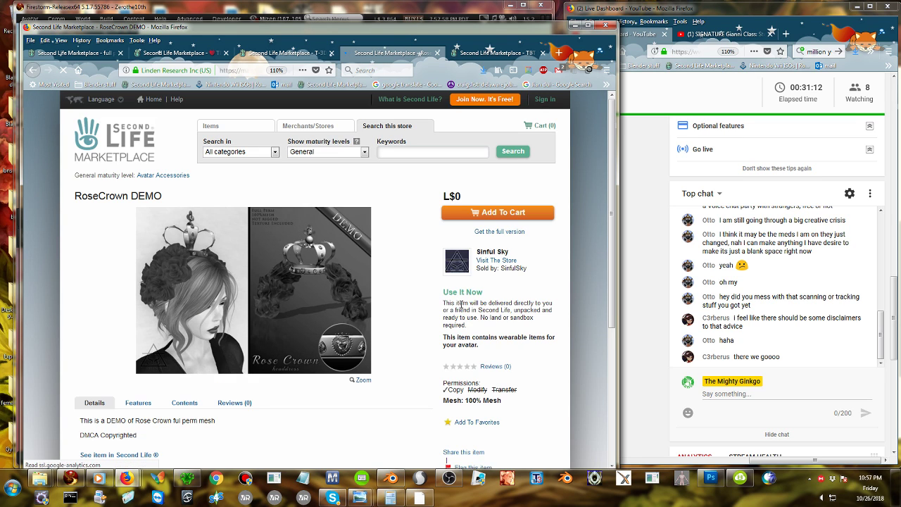
# Add the RoseCrown DEMO to the shopping cart and proceed to checkout.
pyautogui.click(491, 216)
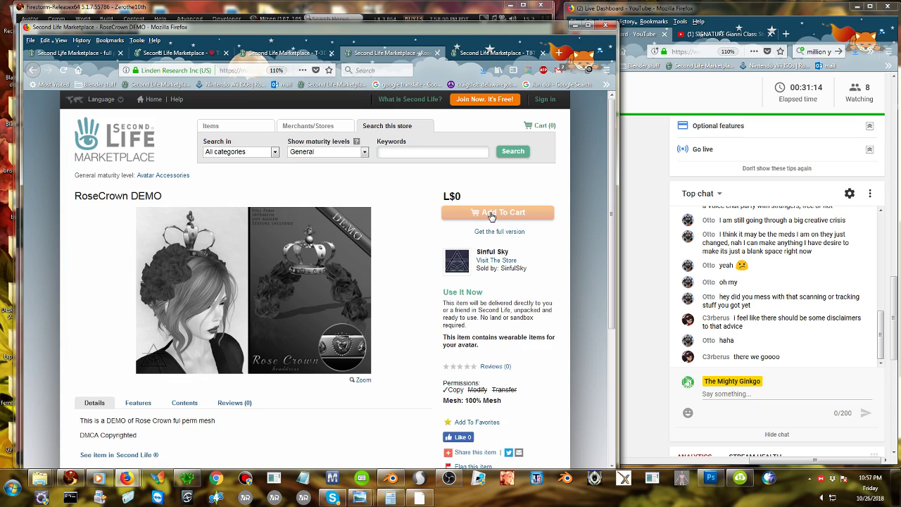
pyautogui.click(542, 125)
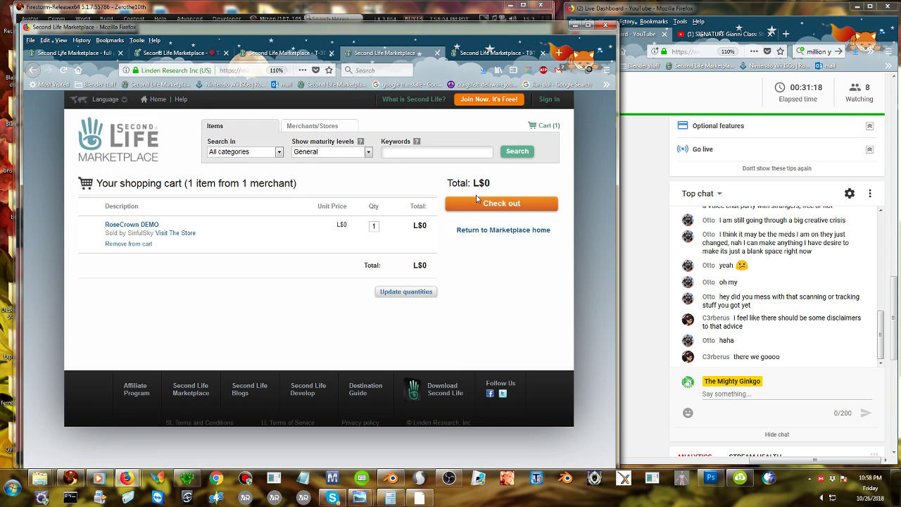
pyautogui.click(477, 201)
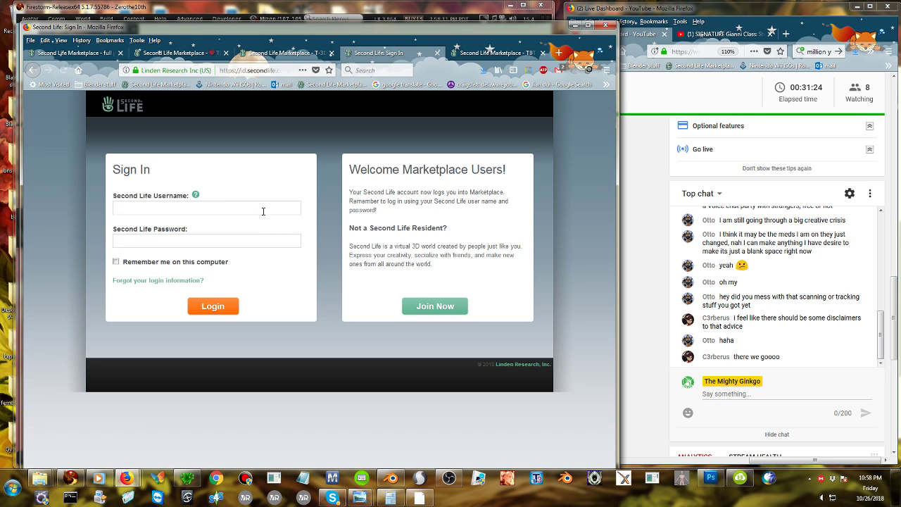
# Sign in by filling the Second Life username and password from the saved login, and continue to checkout with the RoseCrown DEMO.
pyautogui.click(263, 211)
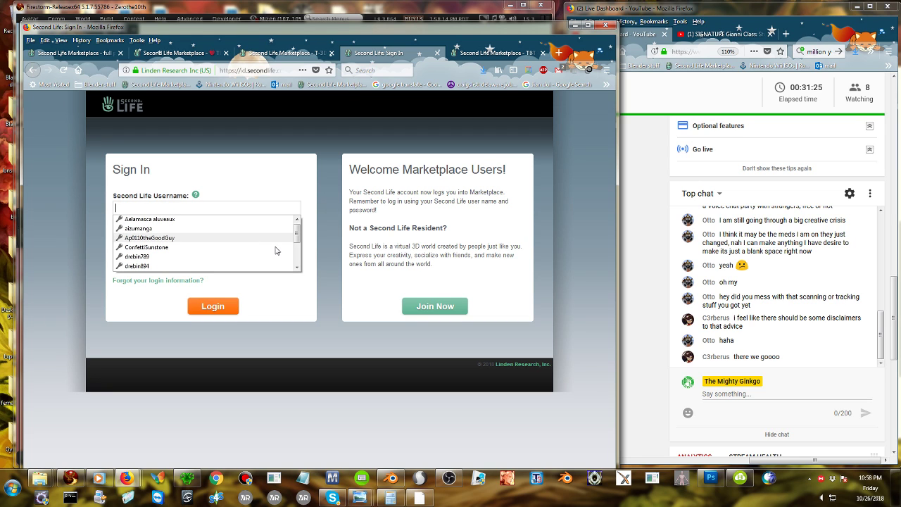
pyautogui.scroll(-3, 297, 237)
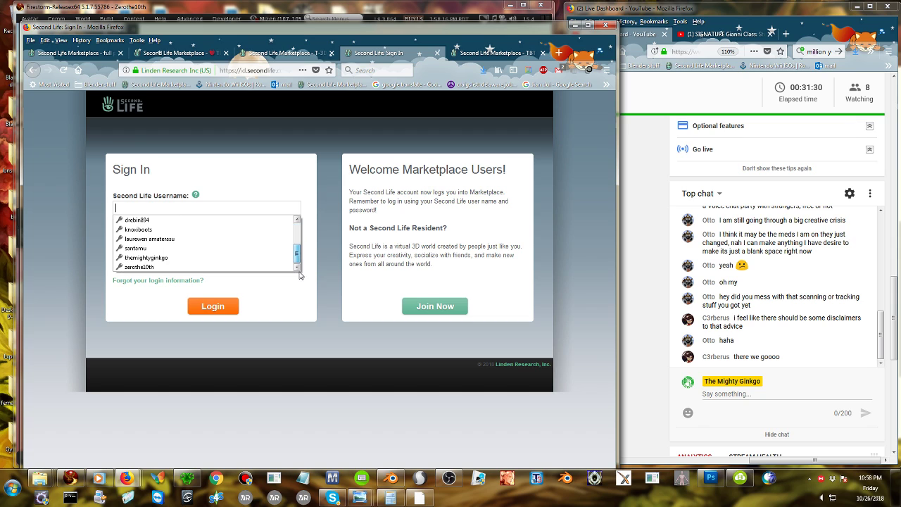
pyautogui.click(238, 267)
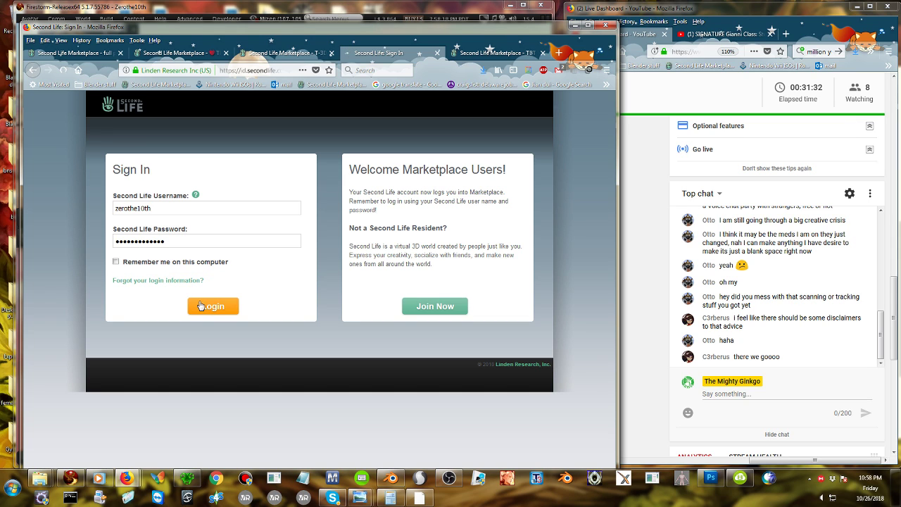
pyautogui.click(201, 306)
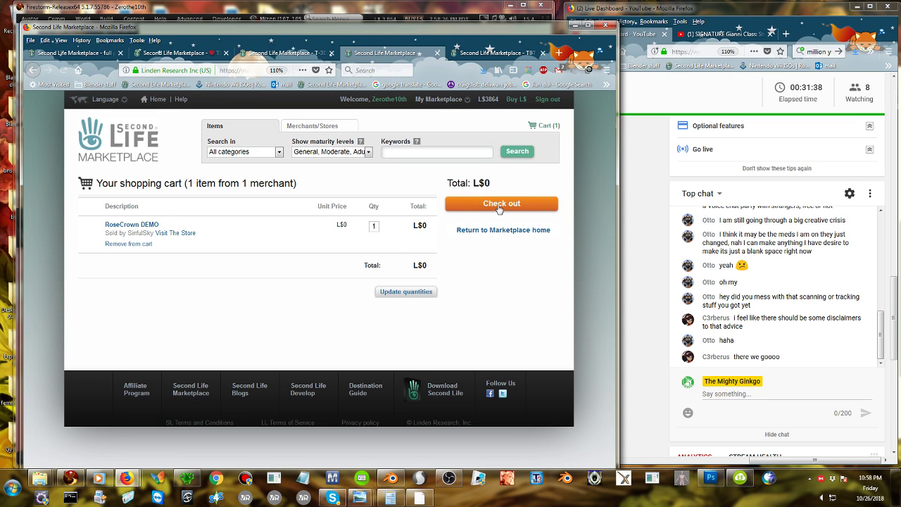
pyautogui.click(499, 204)
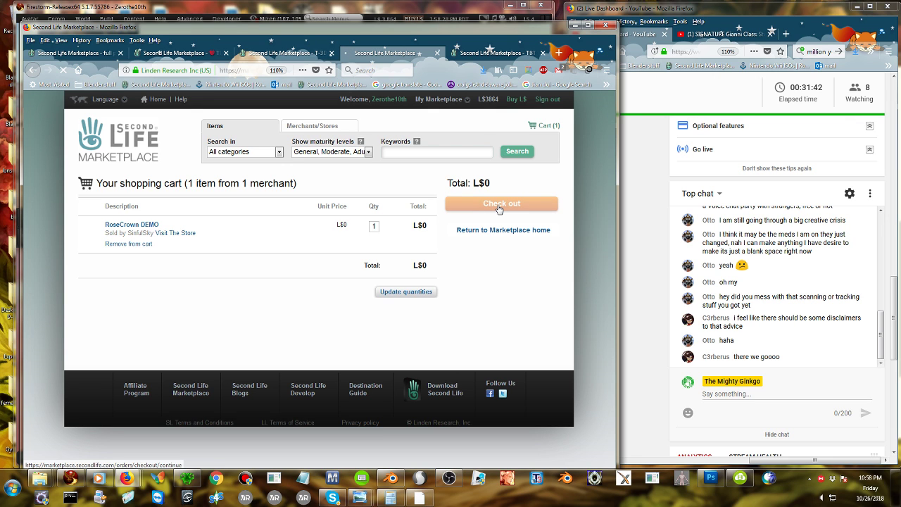
# Switch to the Firestorm viewer, open the inventory, clear its "fixed" filter and place the window fully in view.
pyautogui.click(280, 7)
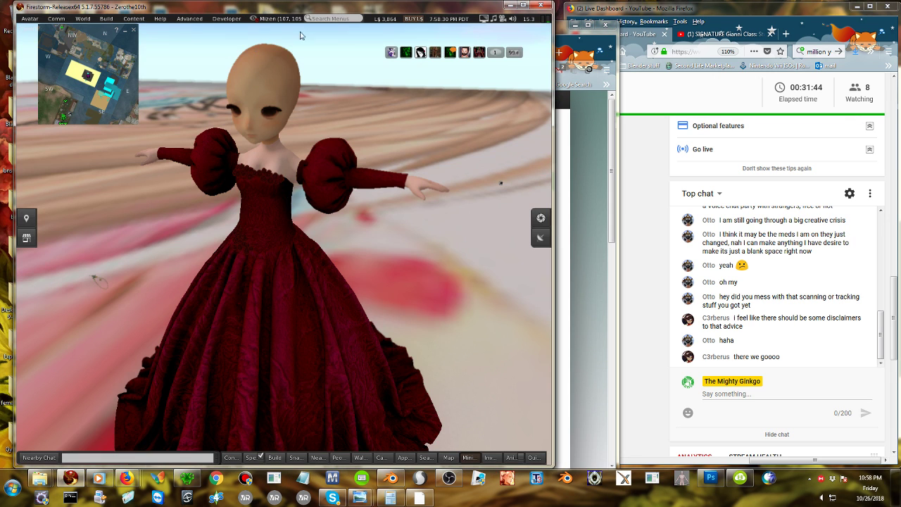
pyautogui.scroll(-3, 401, 263)
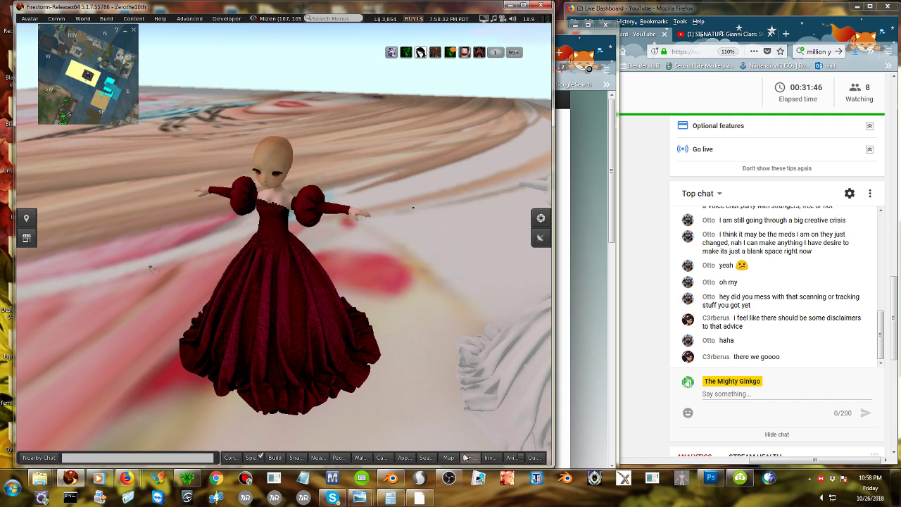
pyautogui.click(490, 458)
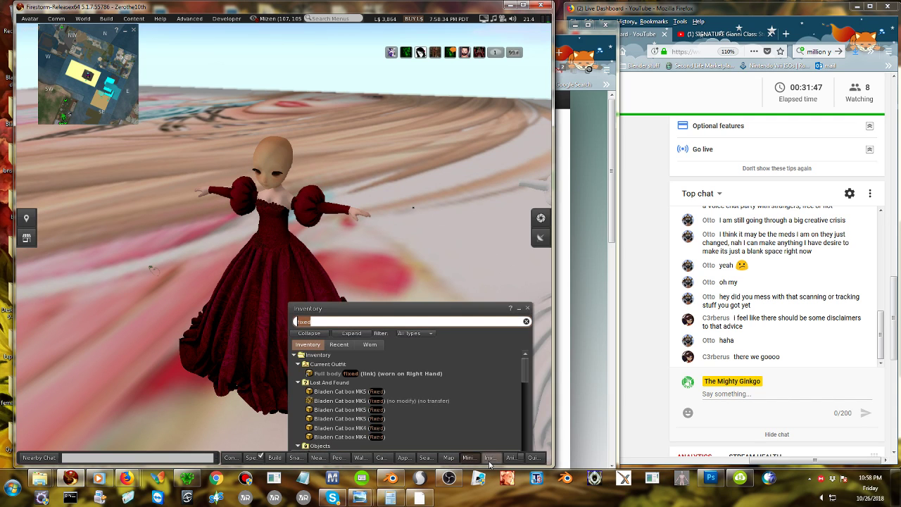
pyautogui.moveTo(330, 313); pyautogui.dragTo(386, 164)
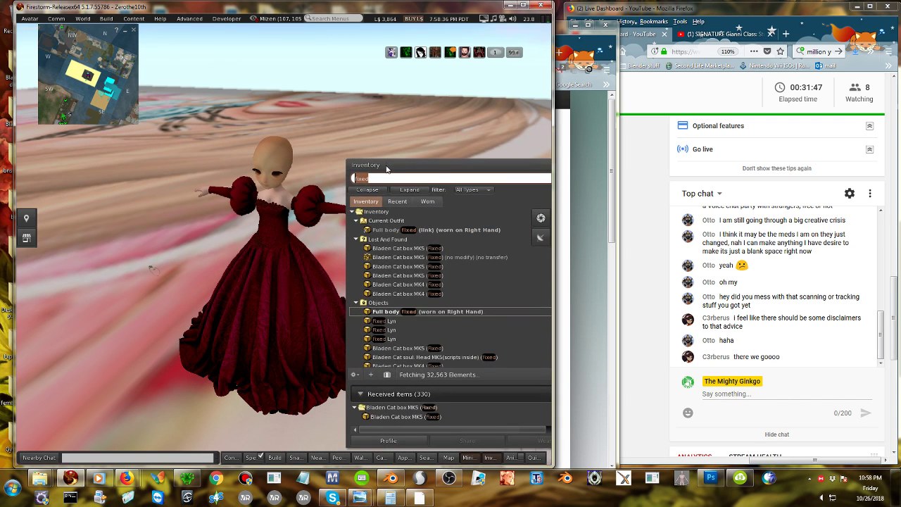
pyautogui.press('BackSpace')
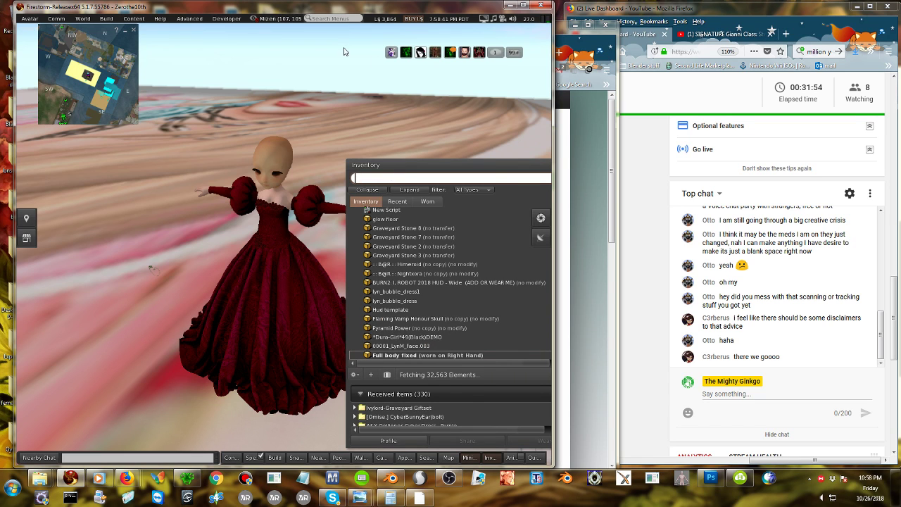
pyautogui.moveTo(395, 172); pyautogui.dragTo(303, 79)
# Collapse the Objects and Outfits inventory folders and place the received Ivylord-Graveyard Giftset box on the ground beside the avatar.
pyautogui.moveTo(491, 132); pyautogui.dragTo(491, 123)
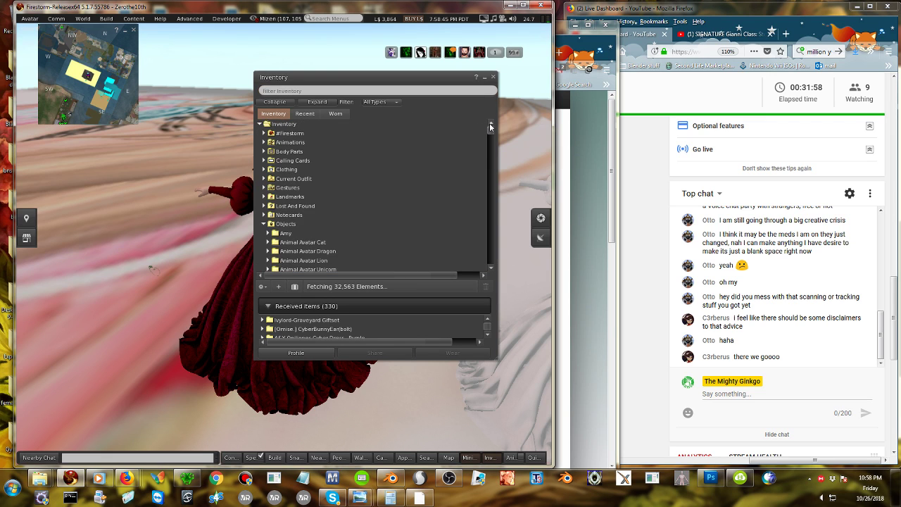
pyautogui.scroll(-6, 387, 158)
pyautogui.click(263, 150)
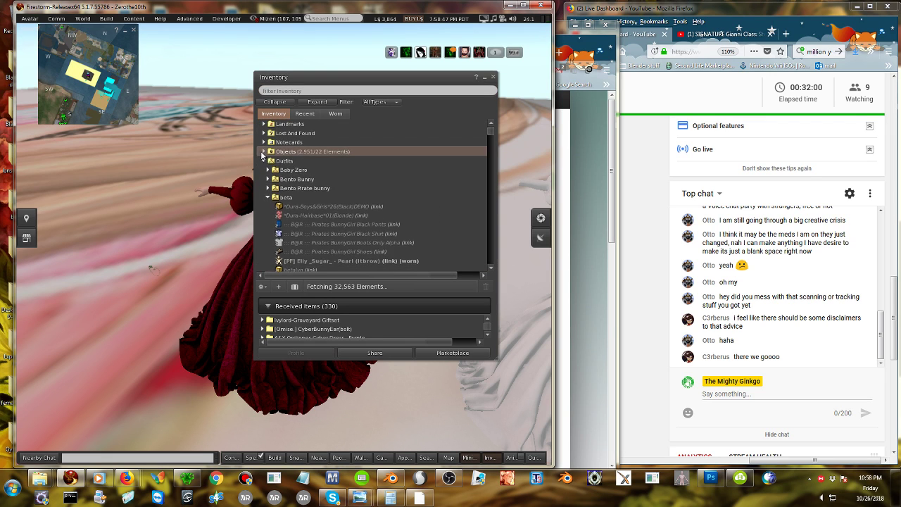
pyautogui.click(264, 161)
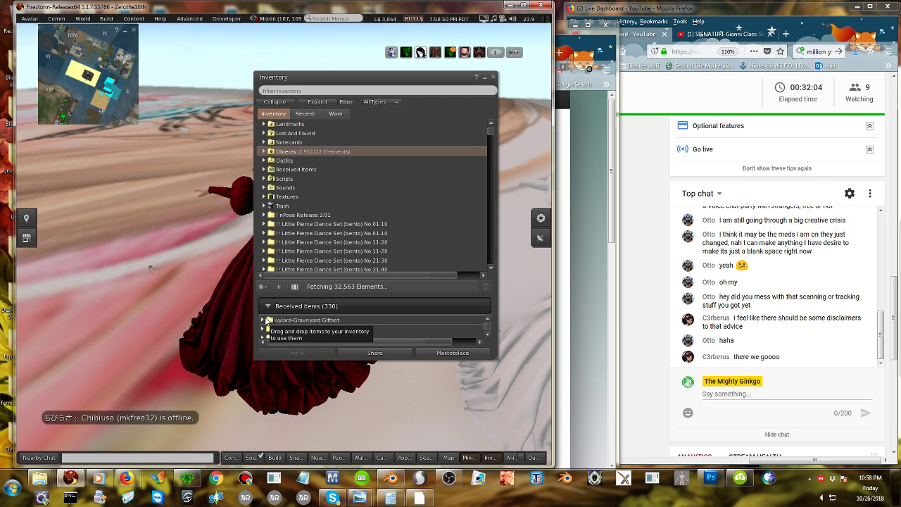
pyautogui.click(264, 319)
pyautogui.click(276, 328)
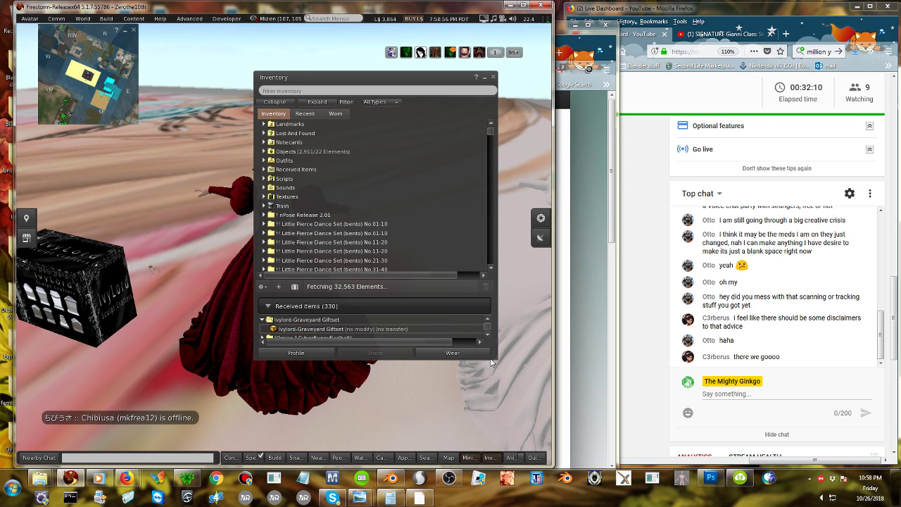
# Return to the Marketplace checkout in Firefox and place the order for the RoseCrown DEMO.
pyautogui.click(575, 326)
pyautogui.scroll(-15, 580, 304)
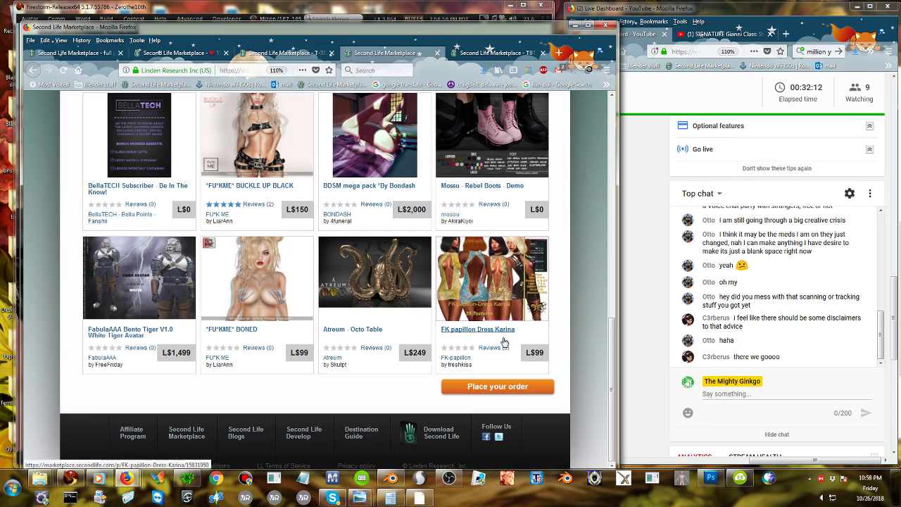
pyautogui.click(484, 386)
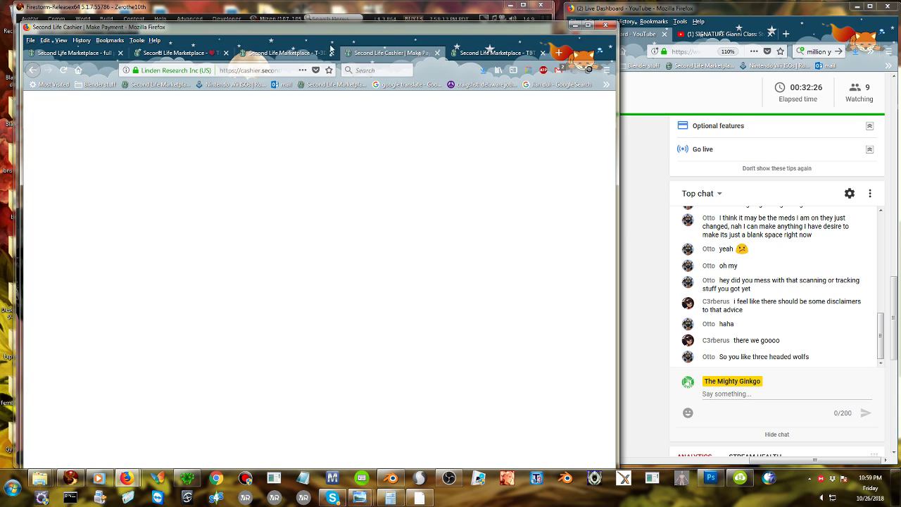
pyautogui.click(409, 220)
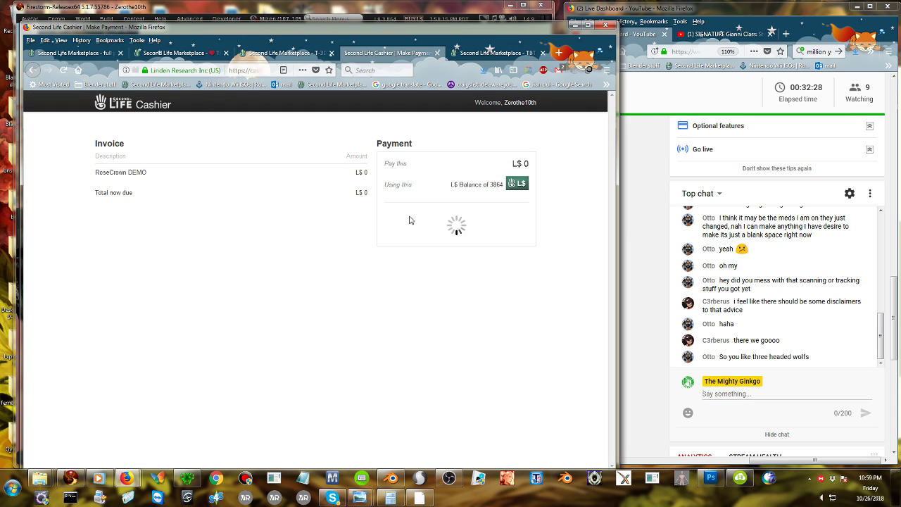
# Switch to the Firestorm viewer, move the inventory off the avatar and expand the received SS-RoseCrown DEMO folder.
pyautogui.click(345, 5)
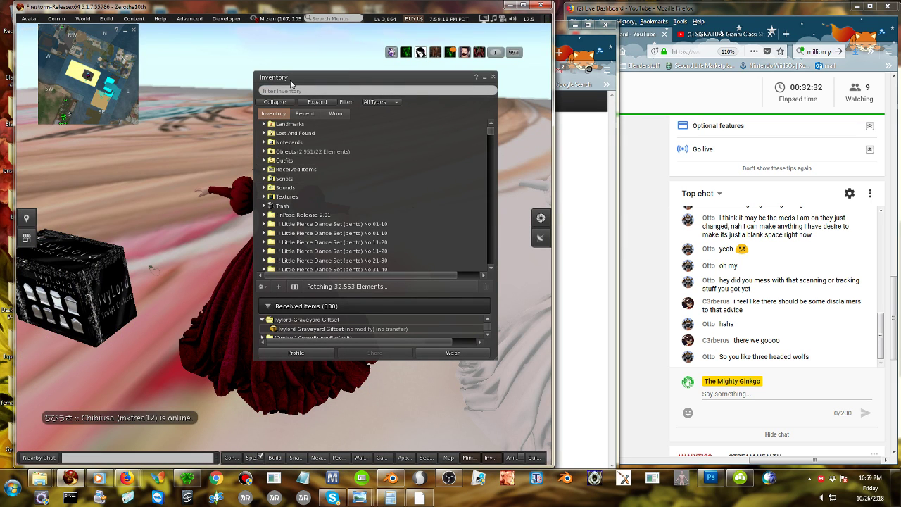
pyautogui.moveTo(293, 83); pyautogui.dragTo(368, 64)
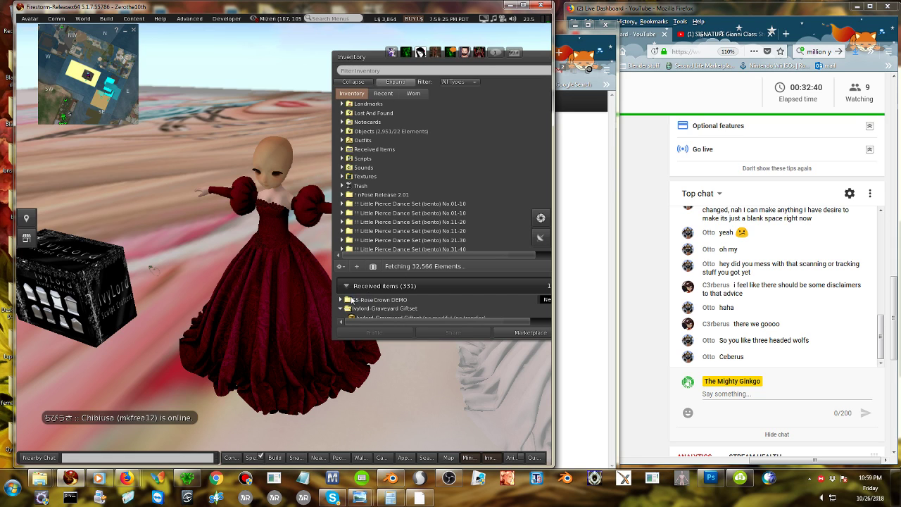
pyautogui.doubleClick(351, 300)
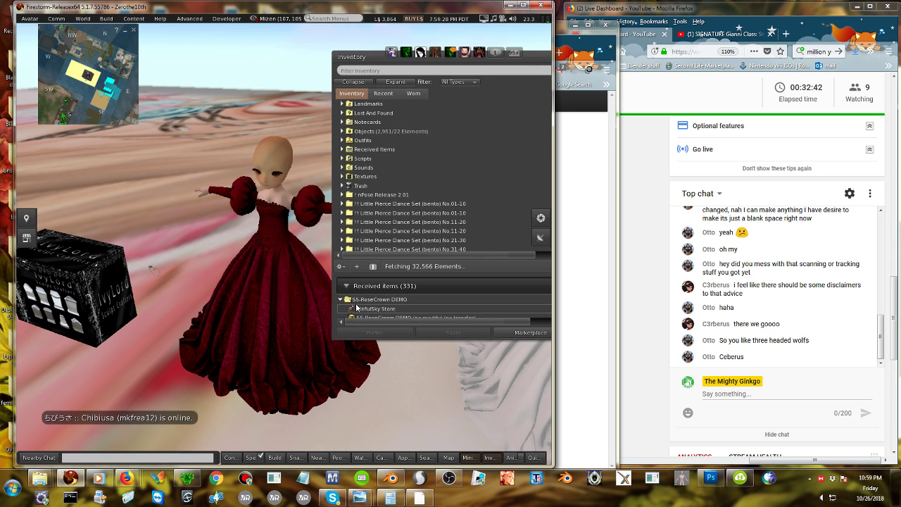
pyautogui.scroll(-1, 356, 307)
# Try to wear the SS-RoseCrown DEMO item on the avatar.
pyautogui.rightClick(359, 304)
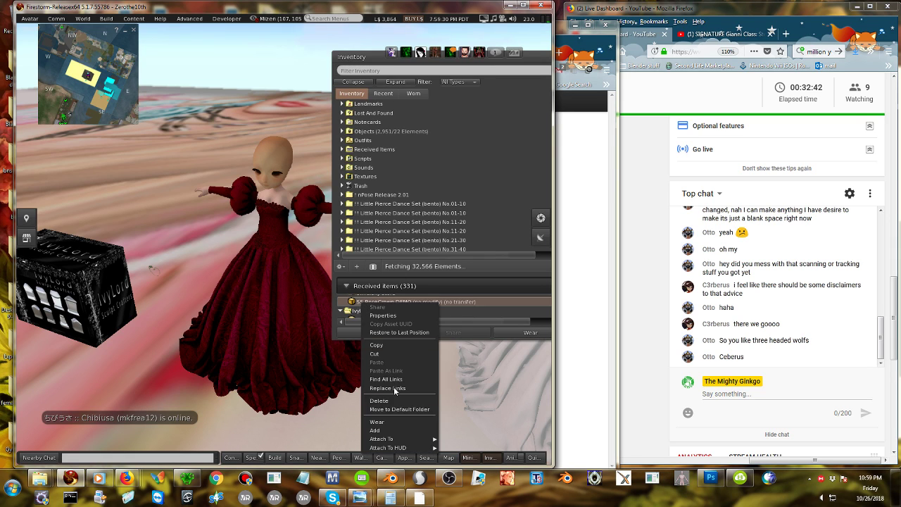
pyautogui.click(391, 426)
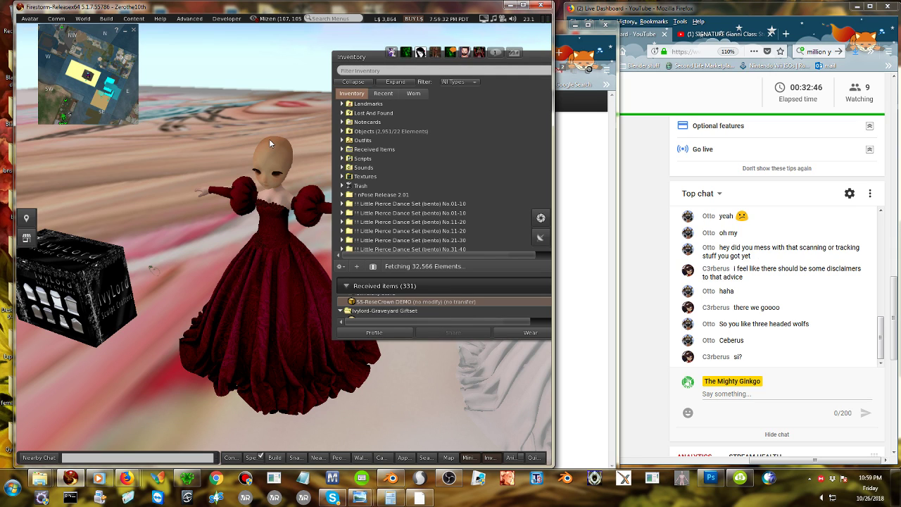
pyautogui.doubleClick(413, 302)
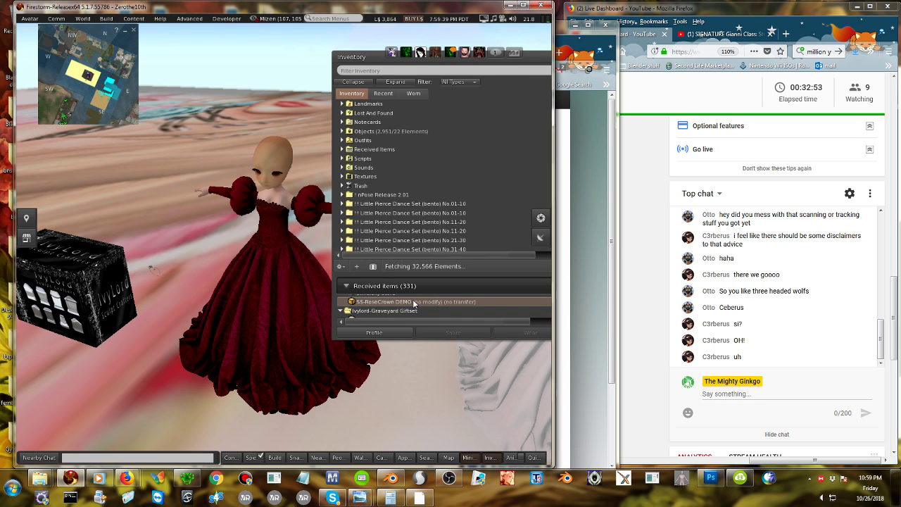
# Place the SS-RoseCrown DEMO on the ground beside the gown and open the crown for editing.
pyautogui.moveTo(413, 303); pyautogui.dragTo(157, 328)
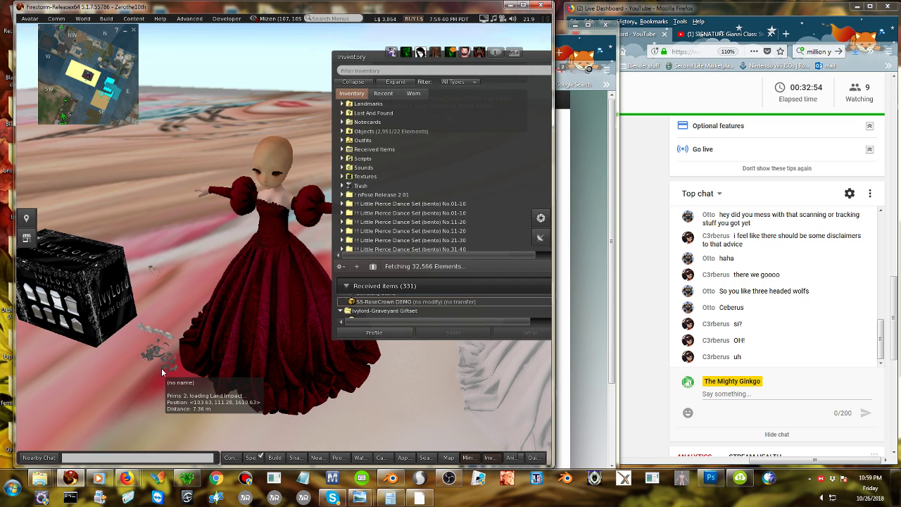
pyautogui.rightClick(161, 362)
pyautogui.click(187, 377)
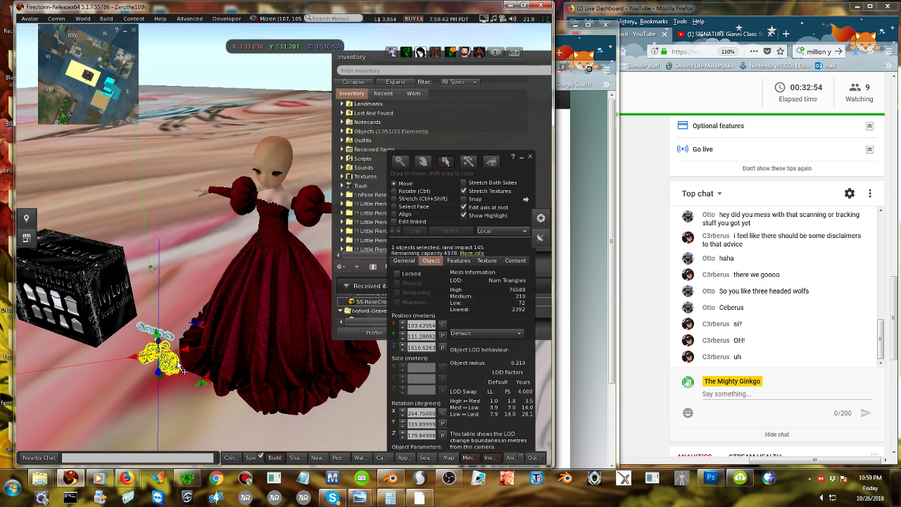
# Switch the edit axes to World and move the rose crown demo up beside the avatar's head.
pyautogui.click(485, 231)
pyautogui.click(484, 242)
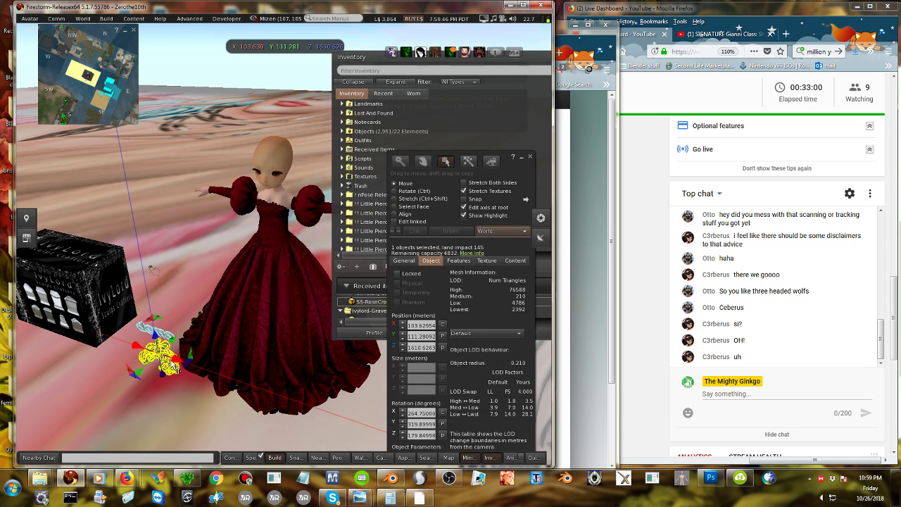
pyautogui.moveTo(177, 367); pyautogui.dragTo(276, 171)
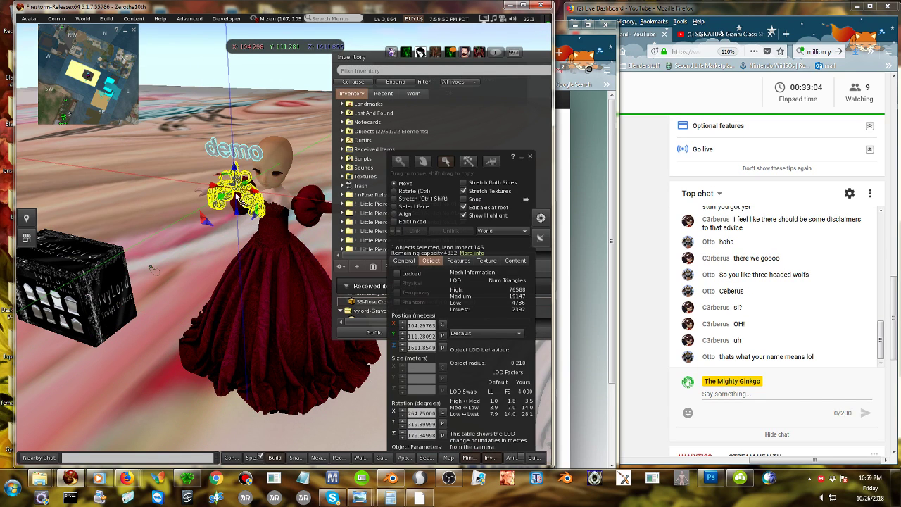
pyautogui.moveTo(231, 195); pyautogui.dragTo(262, 176)
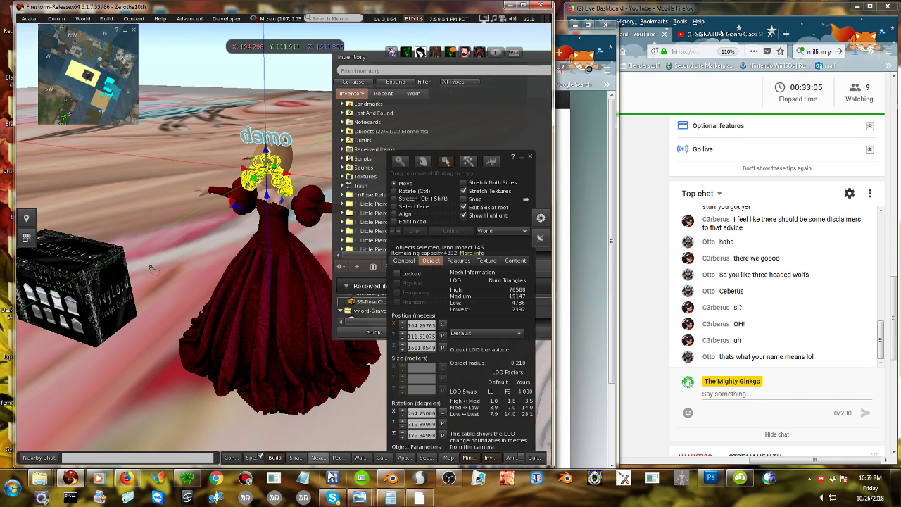
# Move the inventory out of the way and place the rose crown demo on top of the avatar's head.
pyautogui.press('alt')
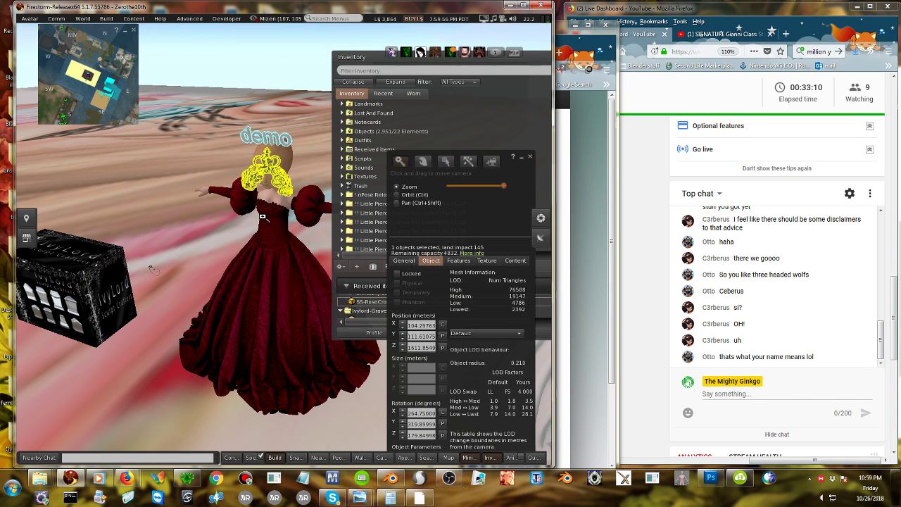
pyautogui.keyDown('alt'); pyautogui.moveTo(152, 270); pyautogui.dragTo(266, 248); pyautogui.keyUp('alt')
pyautogui.moveTo(351, 56); pyautogui.dragTo(443, 244)
pyautogui.moveTo(343, 251); pyautogui.dragTo(376, 331)
pyautogui.press('alt')
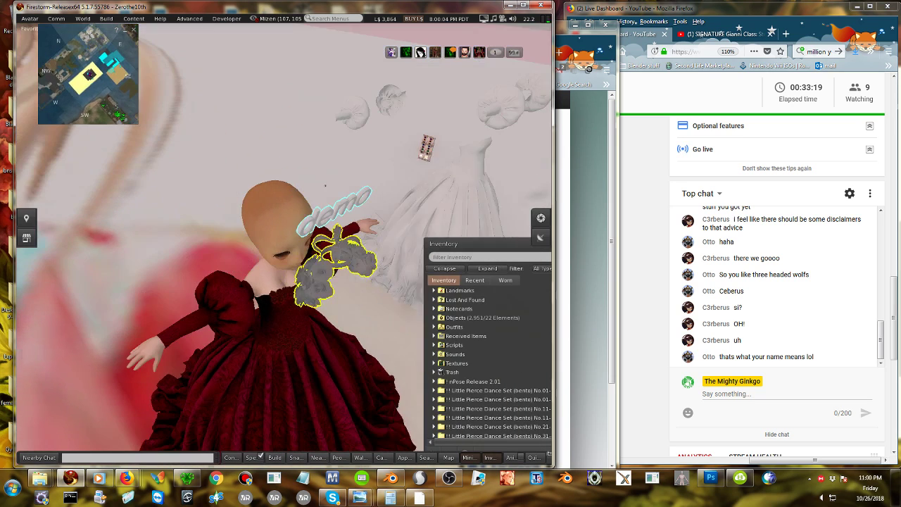
pyautogui.moveTo(333, 258); pyautogui.dragTo(282, 176)
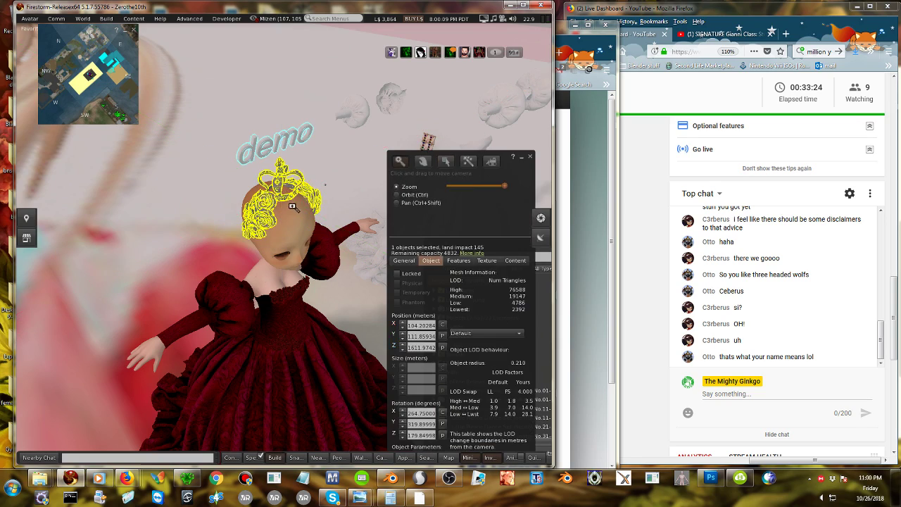
# Fine-tune the rose crown's position so it sits centred on the avatar's head.
pyautogui.click(335, 275)
pyautogui.keyDown('alt'); pyautogui.moveTo(283, 229); pyautogui.dragTo(128, 197); pyautogui.keyUp('alt')
pyautogui.click(301, 240)
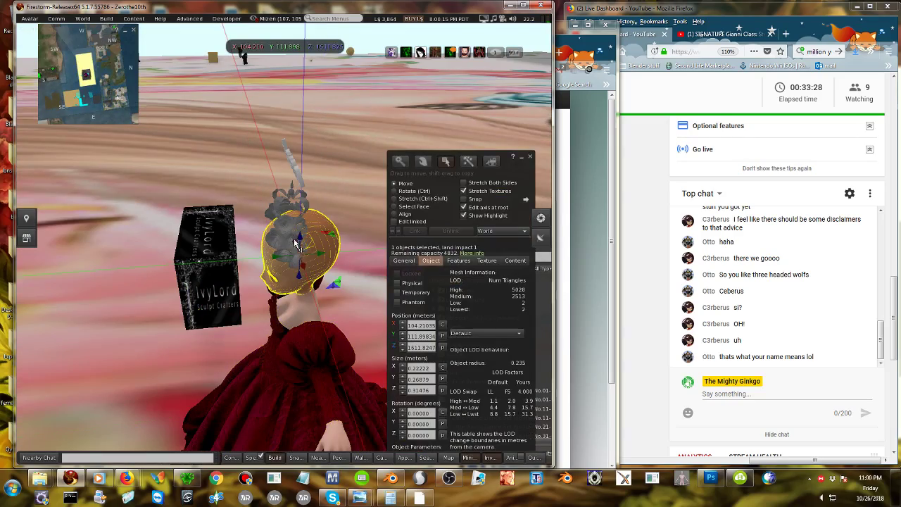
pyautogui.keyDown('alt'); pyautogui.moveTo(302, 241); pyautogui.dragTo(325, 211); pyautogui.keyUp('alt')
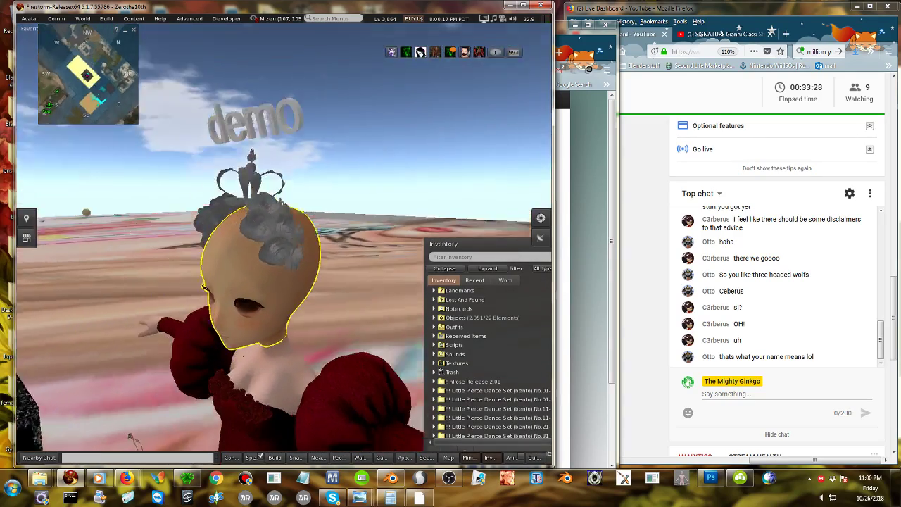
pyautogui.hotkey('ctrl', '3')
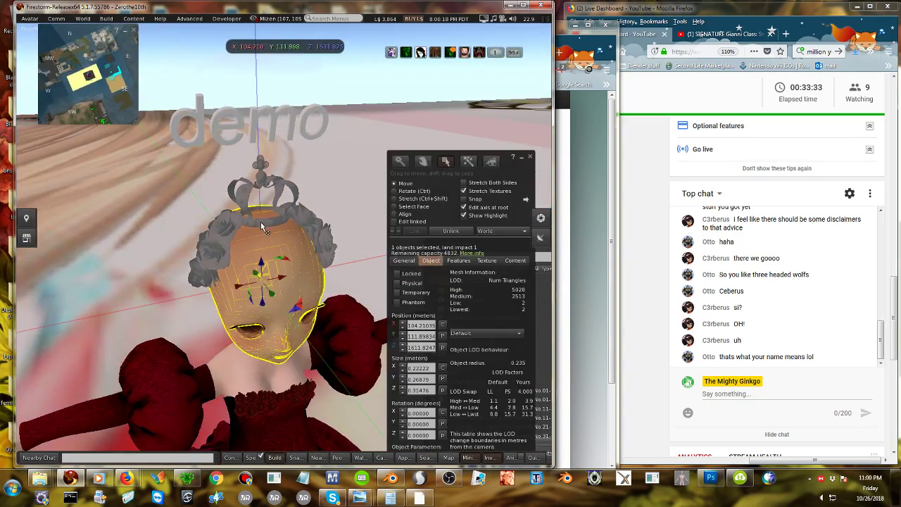
pyautogui.click(259, 217)
pyautogui.moveTo(269, 221); pyautogui.dragTo(289, 239)
# Check the crown's texture settings, close the editor, and examine the crown on the head from the back, front and side.
pyautogui.click(486, 260)
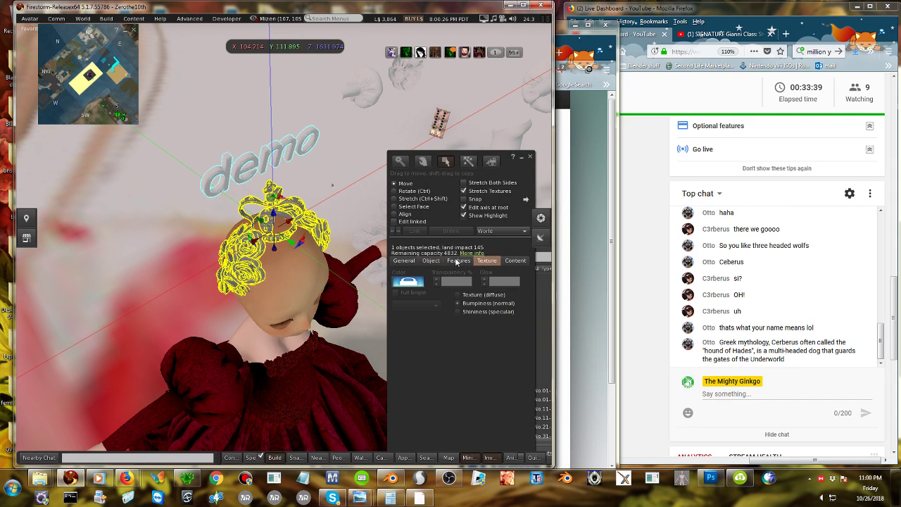
pyautogui.click(531, 158)
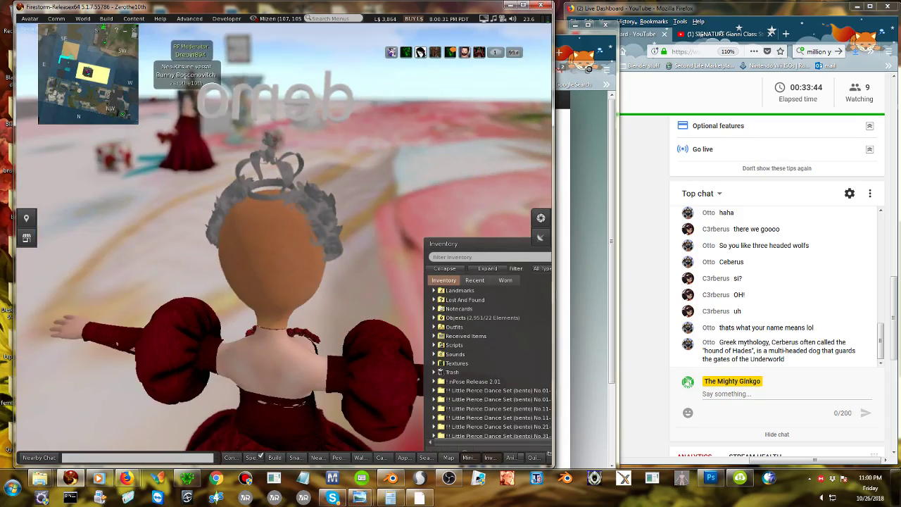
pyautogui.keyDown('alt'); pyautogui.moveTo(274, 246); pyautogui.dragTo(436, 260); pyautogui.keyUp('alt')
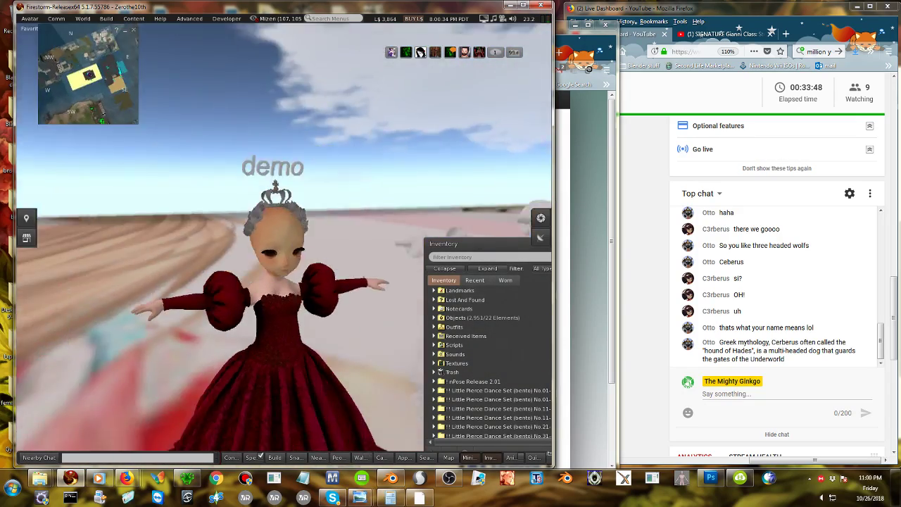
pyautogui.keyDown('alt'); pyautogui.moveTo(303, 245); pyautogui.dragTo(284, 244); pyautogui.keyUp('alt')
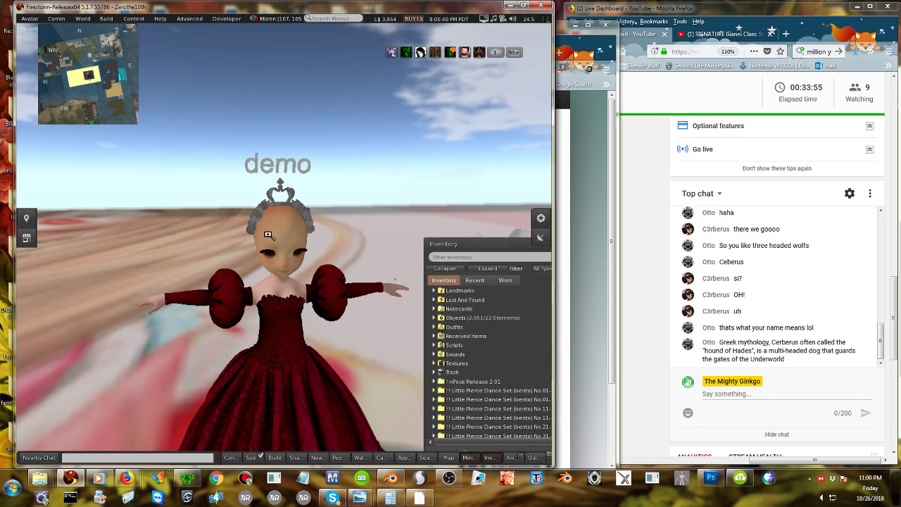
pyautogui.keyDown('alt'); pyautogui.moveTo(282, 244); pyautogui.dragTo(268, 295); pyautogui.keyUp('alt')
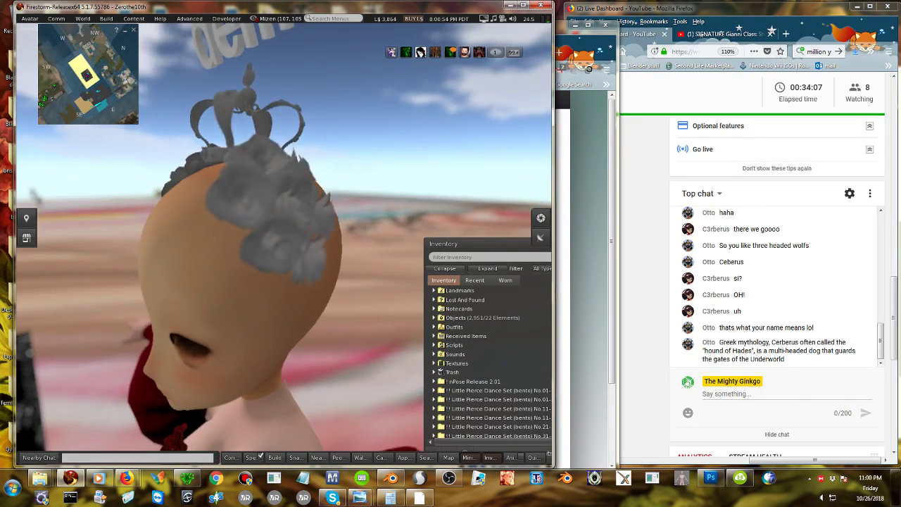
pyautogui.keyDown('ctrl'); pyautogui.keyDown('alt'); pyautogui.moveTo(285, 245); pyautogui.dragTo(338, 271); pyautogui.keyUp('alt'); pyautogui.keyUp('ctrl')
# Edit the rose crown and move it off the avatar's head along the Y axis to about 114.710.
pyautogui.rightClick(297, 221)
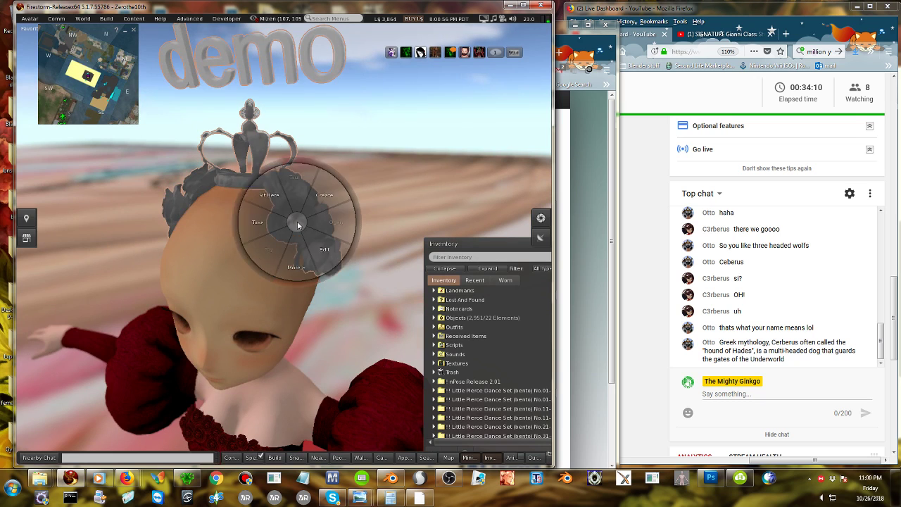
pyautogui.click(314, 252)
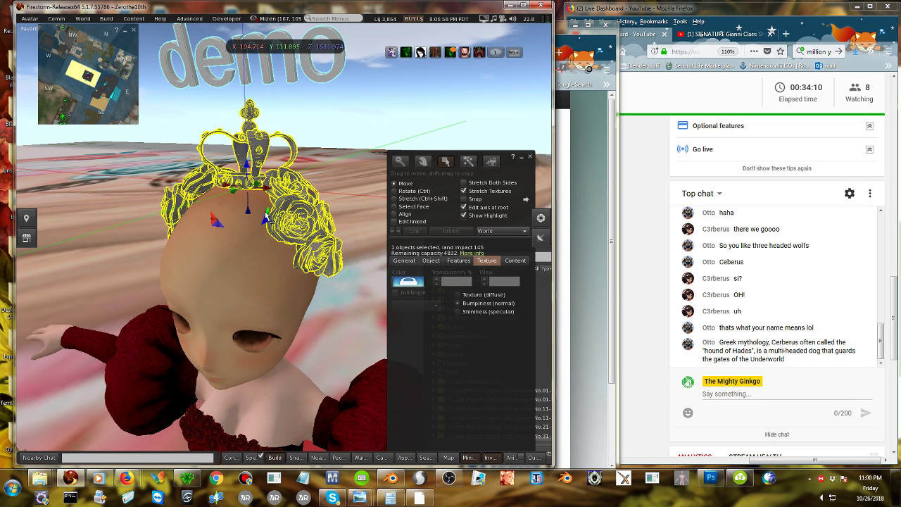
pyautogui.moveTo(237, 193); pyautogui.dragTo(377, 176)
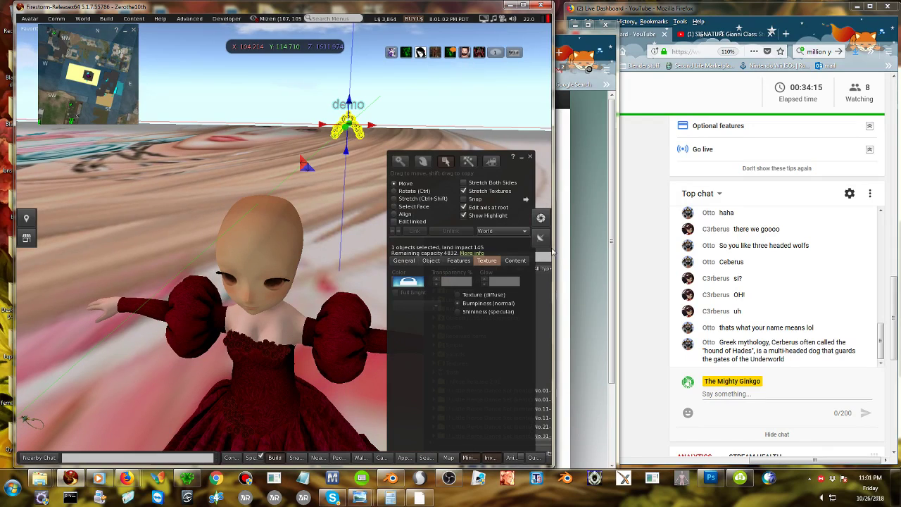
# Bring the inventory to the front beside the avatar and search it for "usagi".
pyautogui.click(540, 279)
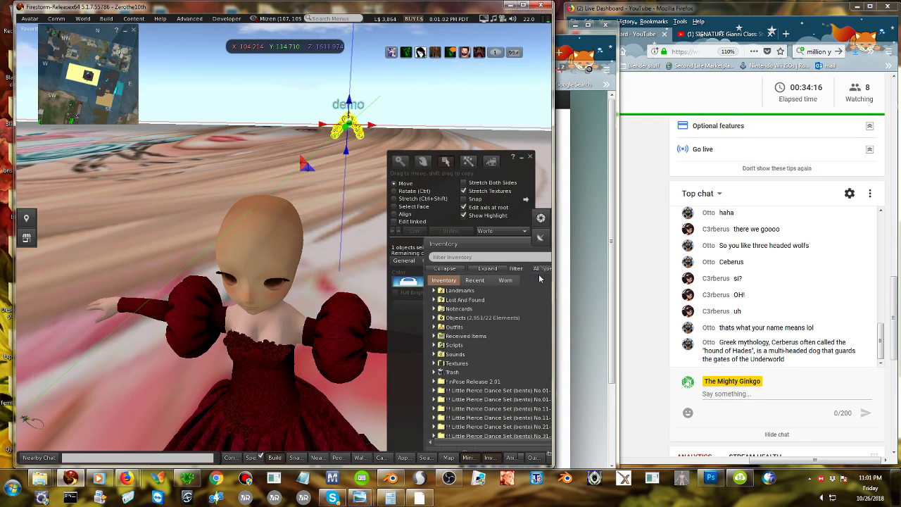
pyautogui.moveTo(496, 248); pyautogui.dragTo(387, 108)
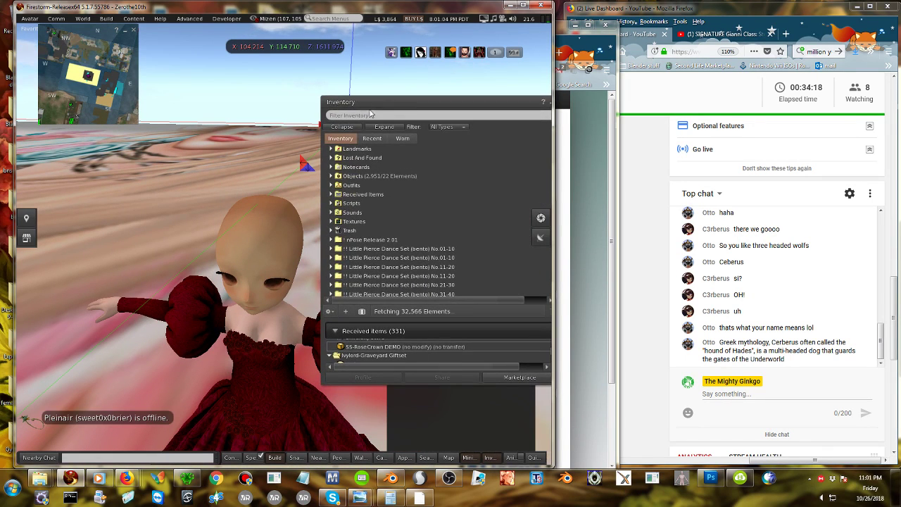
pyautogui.click(363, 114)
pyautogui.write('usagi')
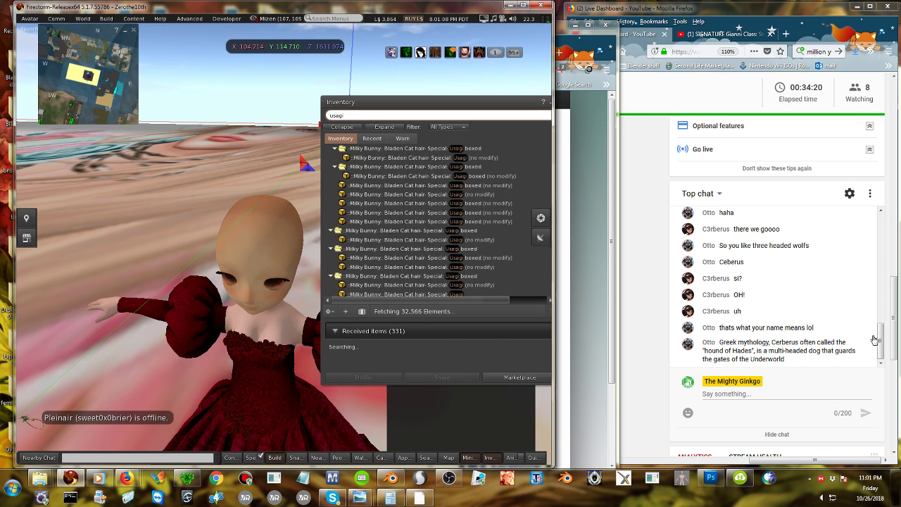
pyautogui.scroll(-3, 190, 267)
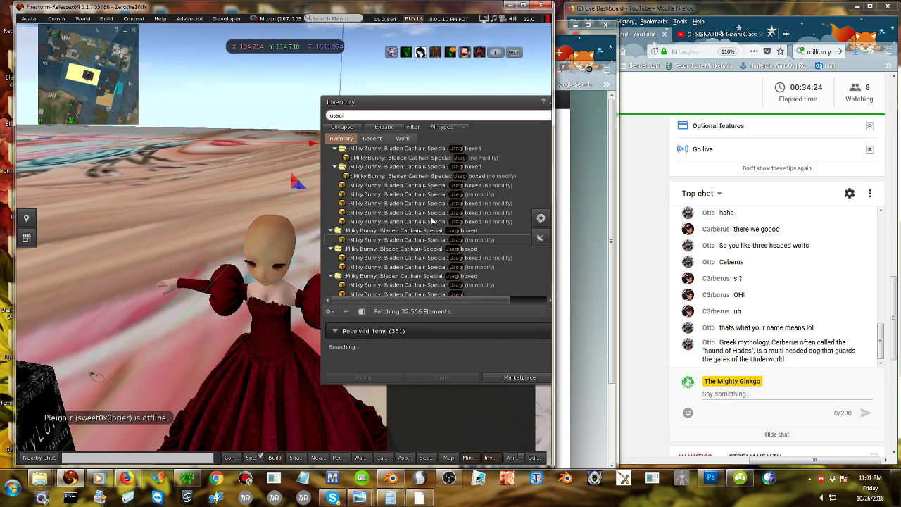
# Place a boxed Milky Bunny Bladen Cat hair Special Usagi on the ground beside the gown and reposition the box.
pyautogui.moveTo(427, 195); pyautogui.dragTo(141, 365)
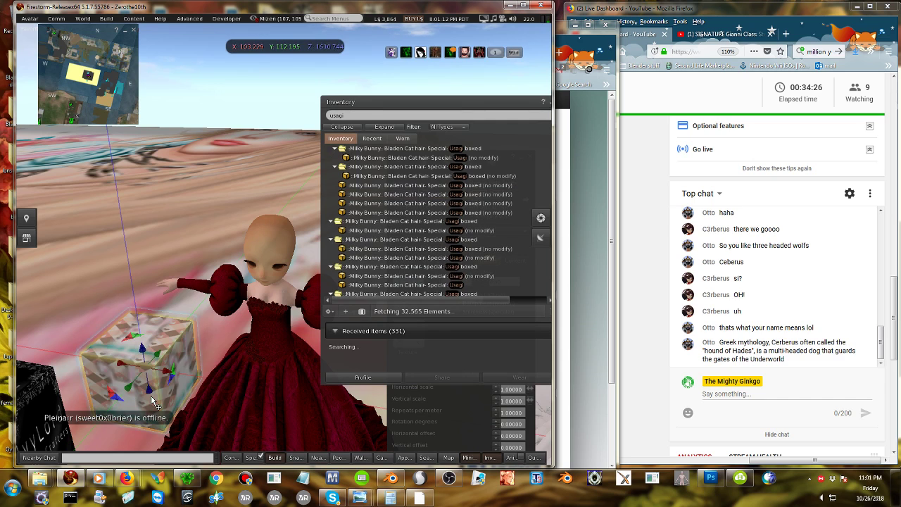
pyautogui.rightClick(137, 357)
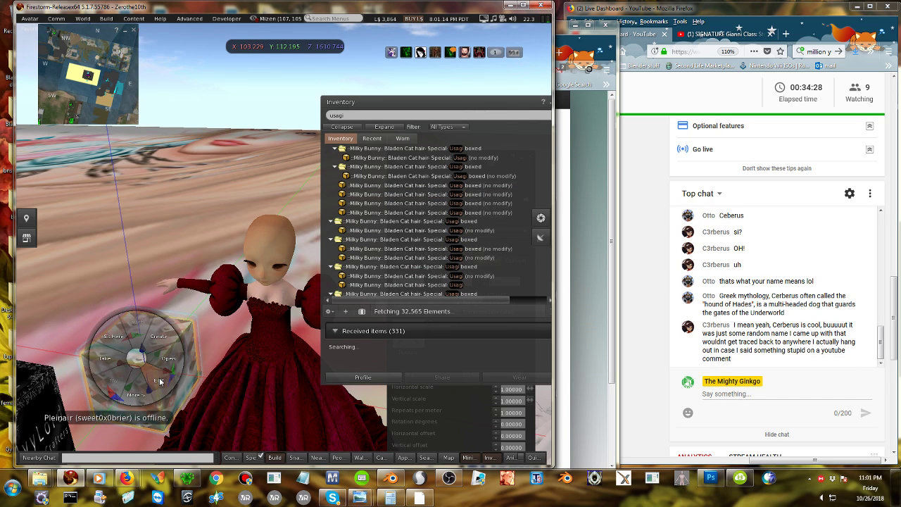
pyautogui.click(159, 381)
pyautogui.moveTo(160, 374); pyautogui.dragTo(205, 359)
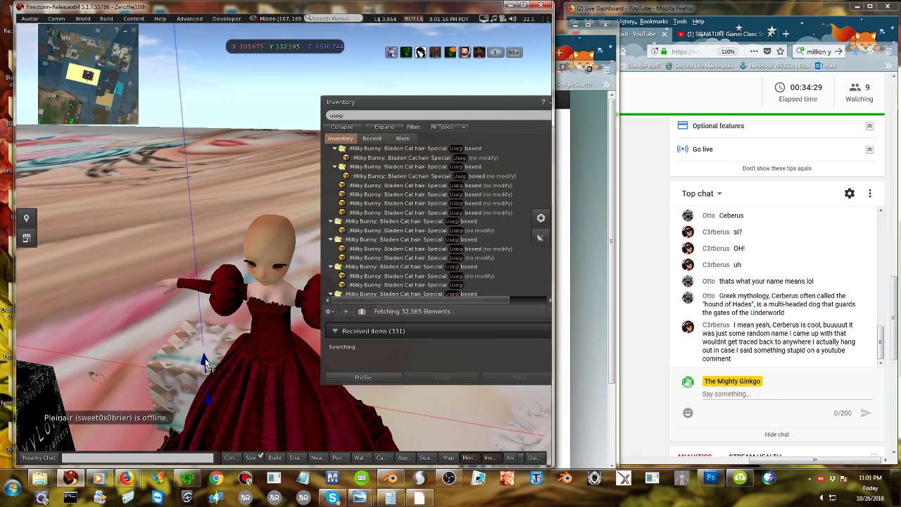
pyautogui.rightClick(204, 362)
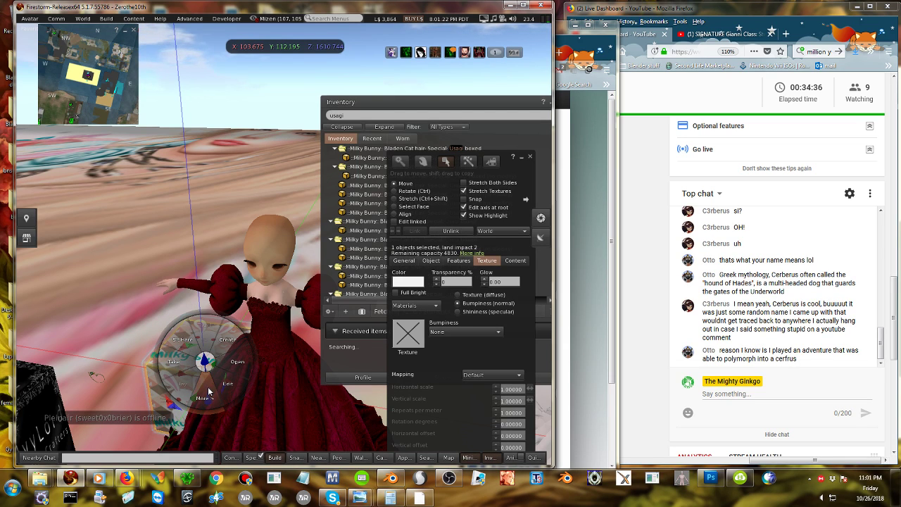
pyautogui.click(216, 380)
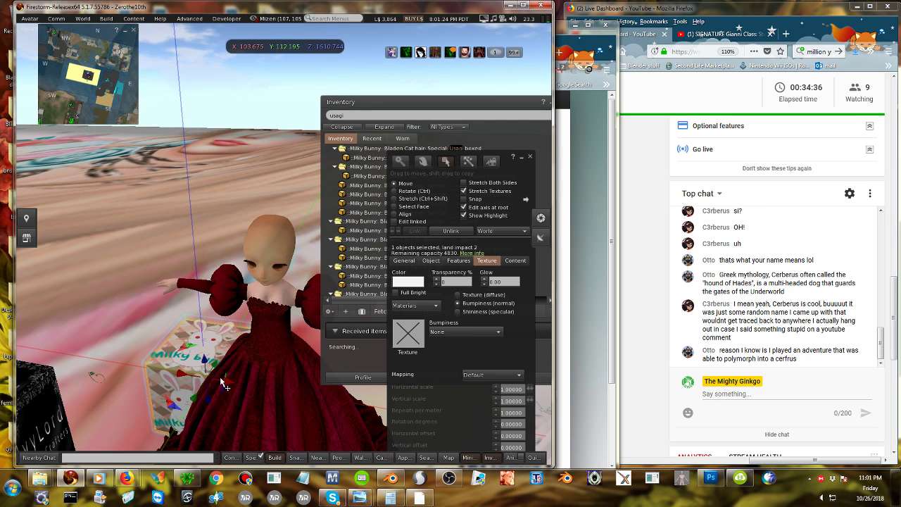
# Open the Milky Bunny box and copy its contents to the inventory.
pyautogui.rightClick(95, 338)
pyautogui.click(134, 336)
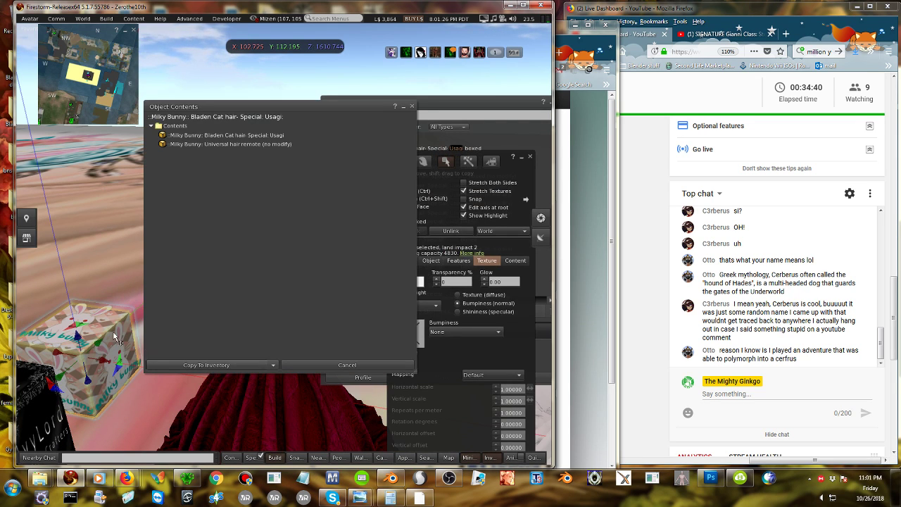
pyautogui.click(169, 364)
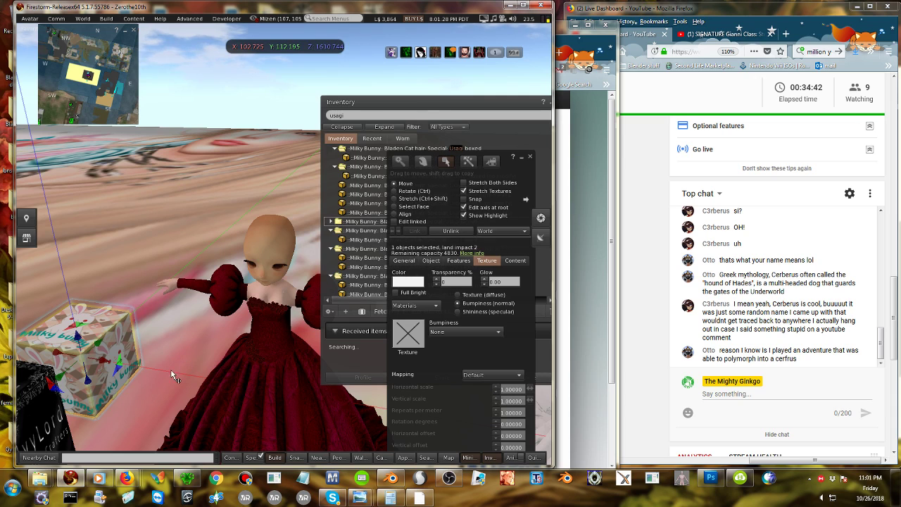
# Expand the unpacked Usagi folder and place the Bladen Cat hair on the ground beside the avatar.
pyautogui.click(330, 221)
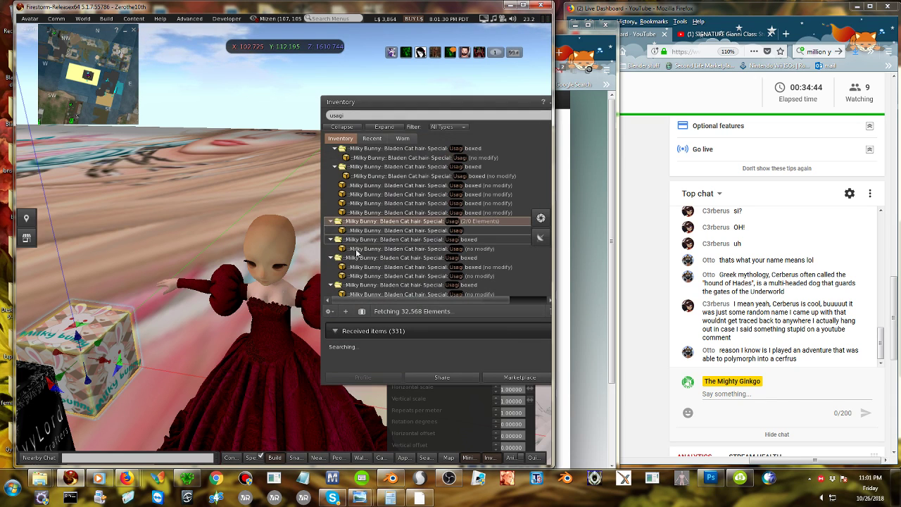
pyautogui.click(386, 231)
pyautogui.click(158, 377)
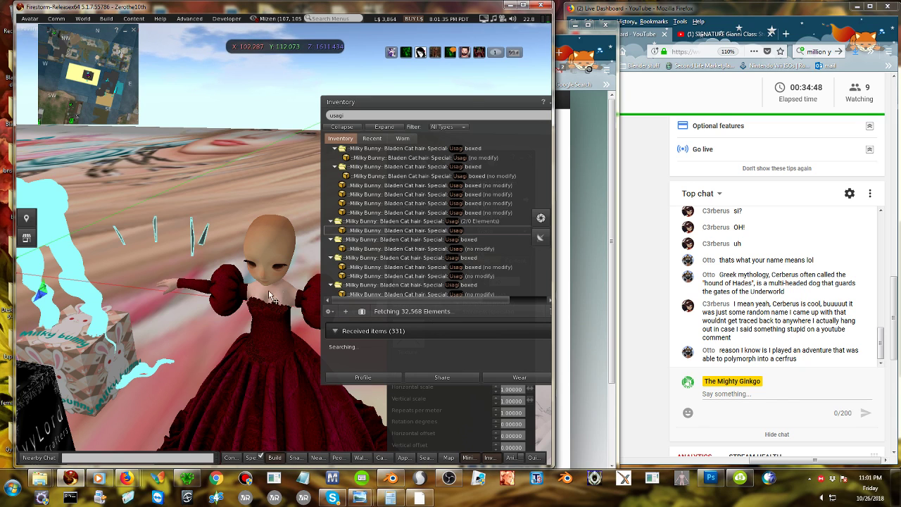
pyautogui.click(163, 368)
pyautogui.press('Escape')
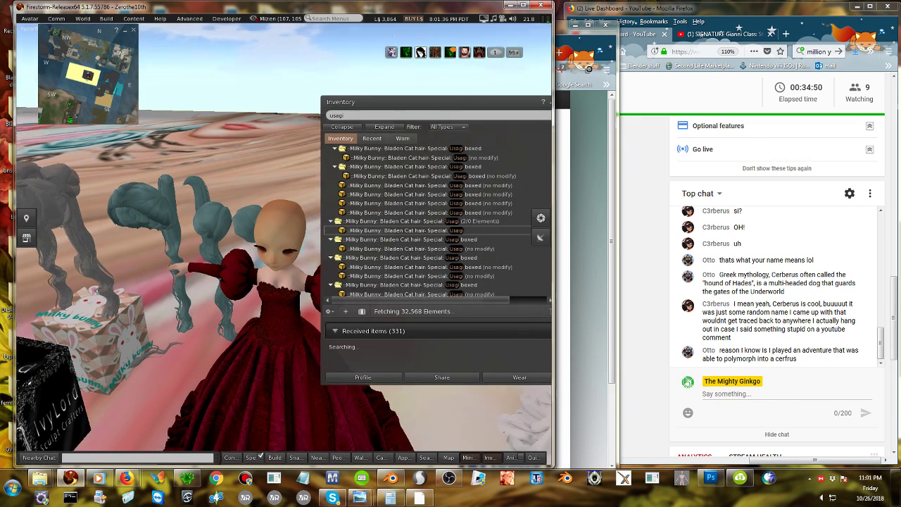
# Select the Bladen Cat hair on the ground and move it onto the avatar's head.
pyautogui.keyDown('alt'); pyautogui.moveTo(192, 212); pyautogui.dragTo(192, 302); pyautogui.keyUp('alt')
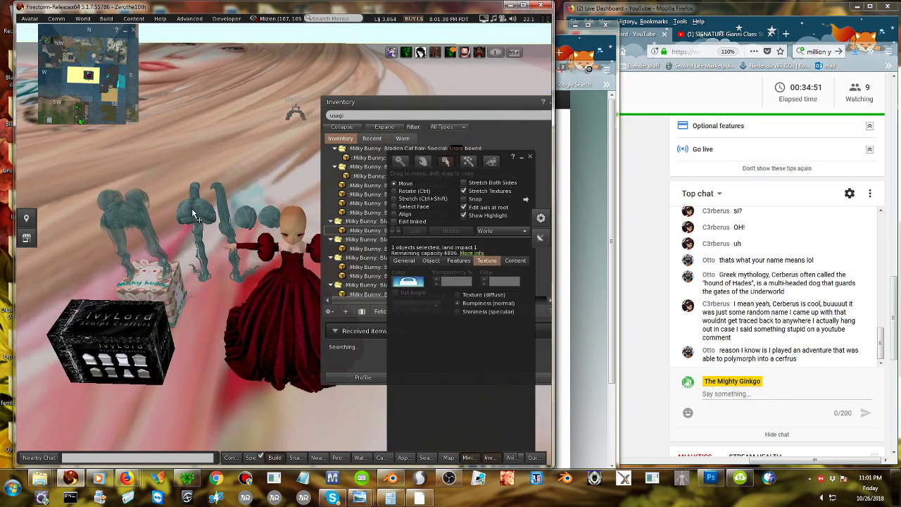
pyautogui.click(116, 212)
pyautogui.moveTo(114, 249); pyautogui.dragTo(259, 311)
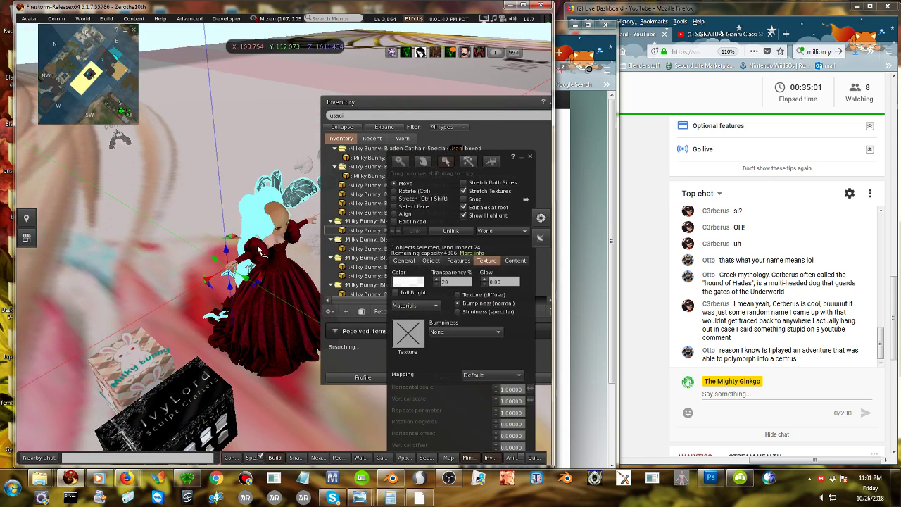
pyautogui.moveTo(251, 273); pyautogui.dragTo(234, 261)
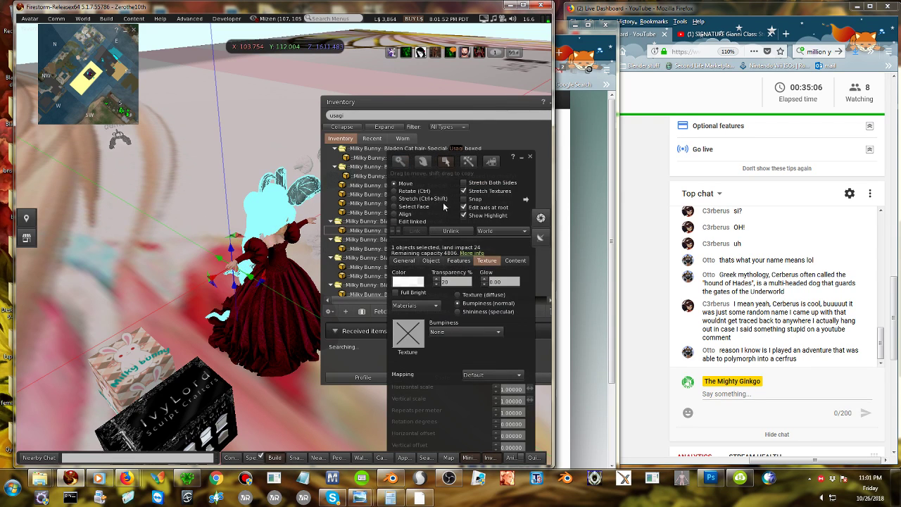
# Examine from several angles how the Usagi hair sits on the avatar and looks with the gown.
pyautogui.moveTo(277, 220)
pyautogui.keyDown('alt'); pyautogui.mouseDown()
pyautogui.moveTo(310, 256)
pyautogui.moveTo(286, 228)
pyautogui.mouseUp(); pyautogui.keyUp('alt')
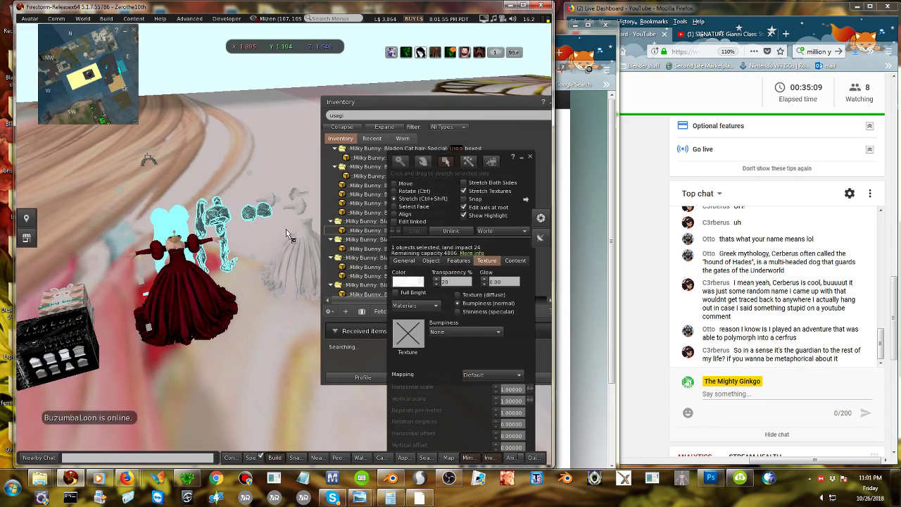
pyautogui.click(248, 176)
pyautogui.click(234, 285)
pyautogui.keyDown('alt'); pyautogui.moveTo(187, 234); pyautogui.dragTo(194, 161); pyautogui.keyUp('alt')
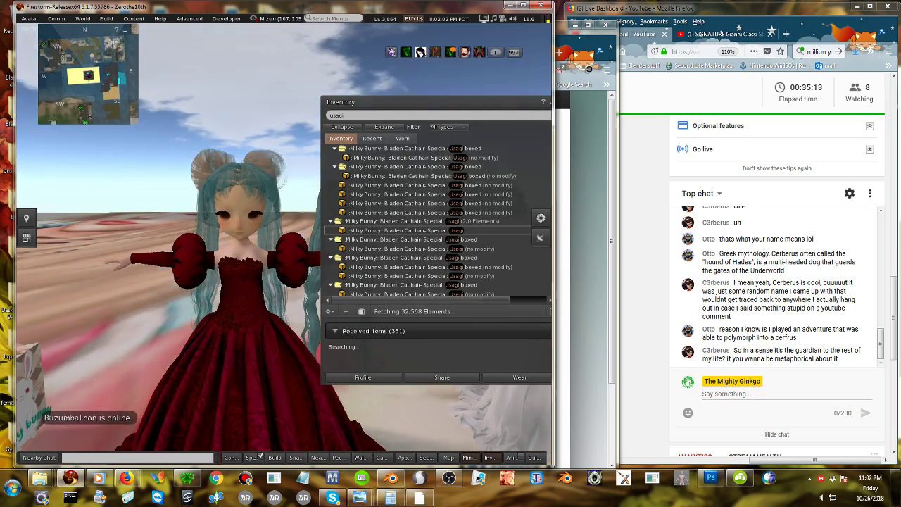
pyautogui.hotkey('ctrl', 'b')
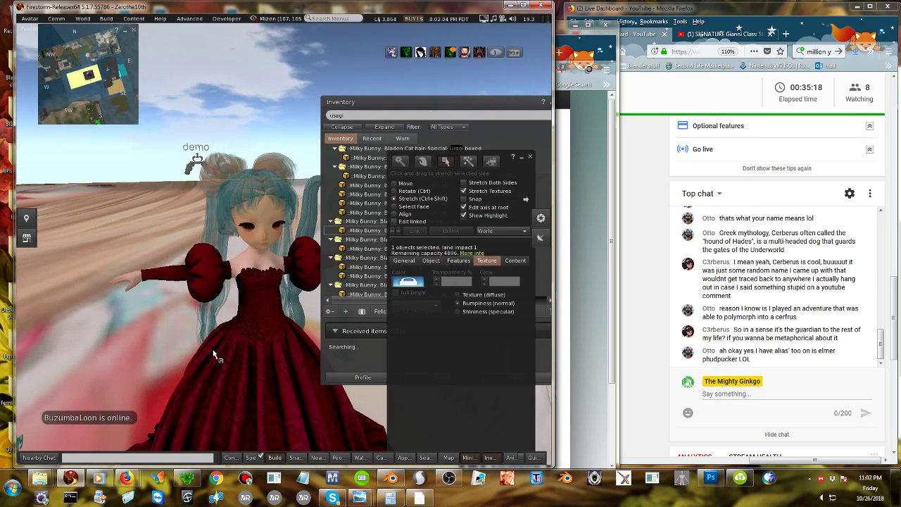
pyautogui.hotkey('ctrl', 'b')
pyautogui.keyDown('alt'); pyautogui.moveTo(193, 211); pyautogui.dragTo(126, 211); pyautogui.keyUp('alt')
pyautogui.keyDown('alt'); pyautogui.moveTo(219, 121); pyautogui.dragTo(238, 121); pyautogui.keyUp('alt')
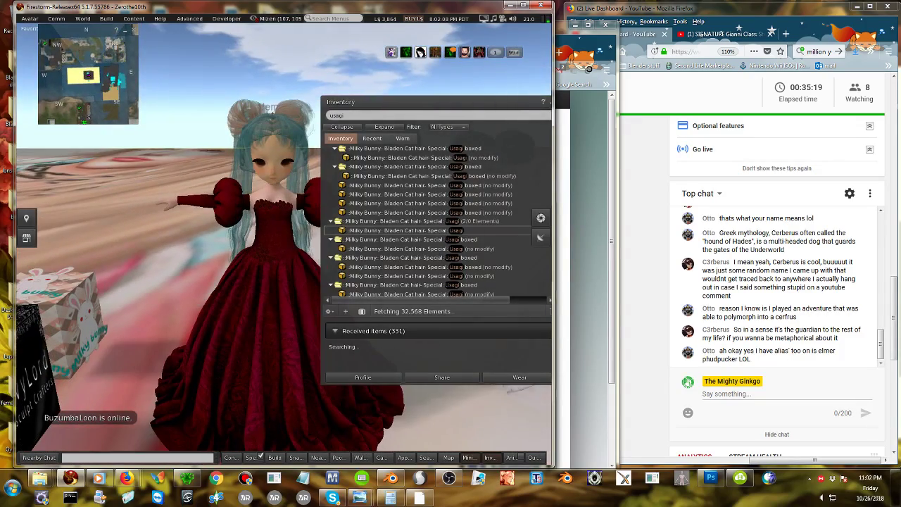
# Take the Usagi hair back into the inventory and close the inventory window.
pyautogui.hotkey('ctrl', 'b')
pyautogui.rightClick(282, 142)
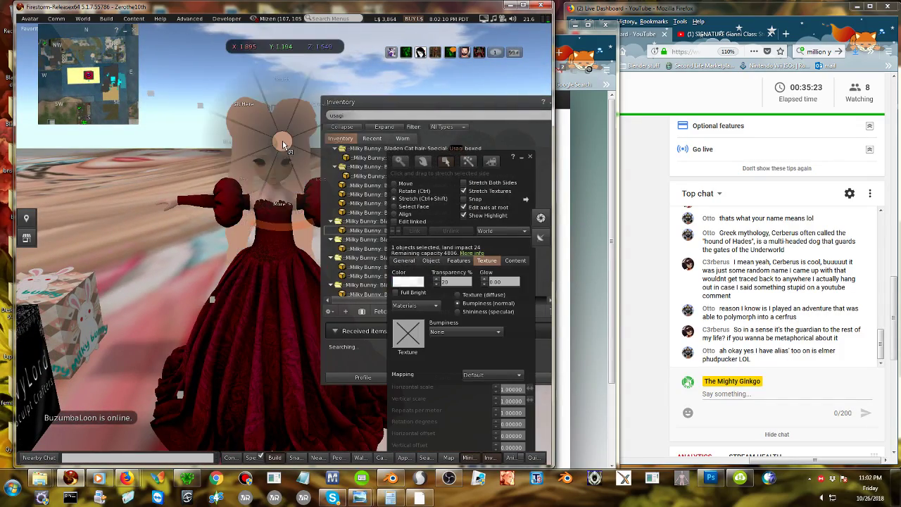
pyautogui.click(287, 185)
pyautogui.click(341, 139)
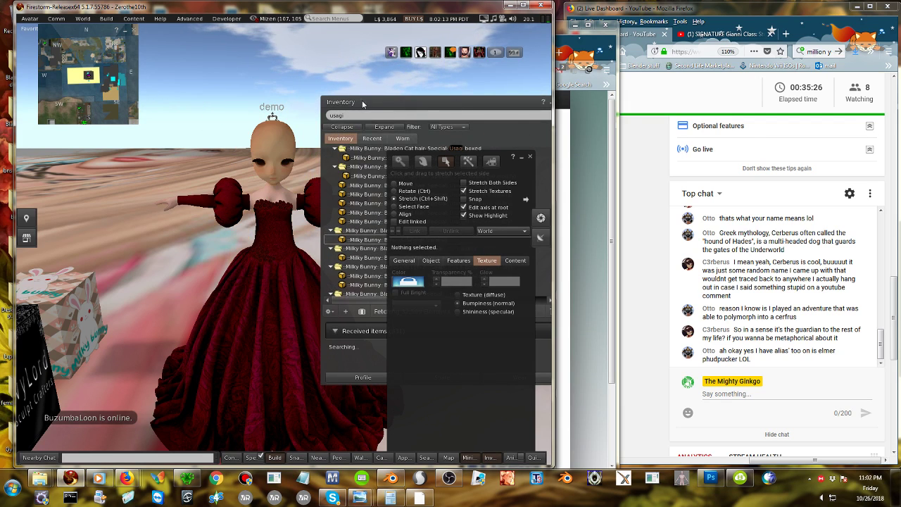
pyautogui.moveTo(358, 104); pyautogui.dragTo(92, 222)
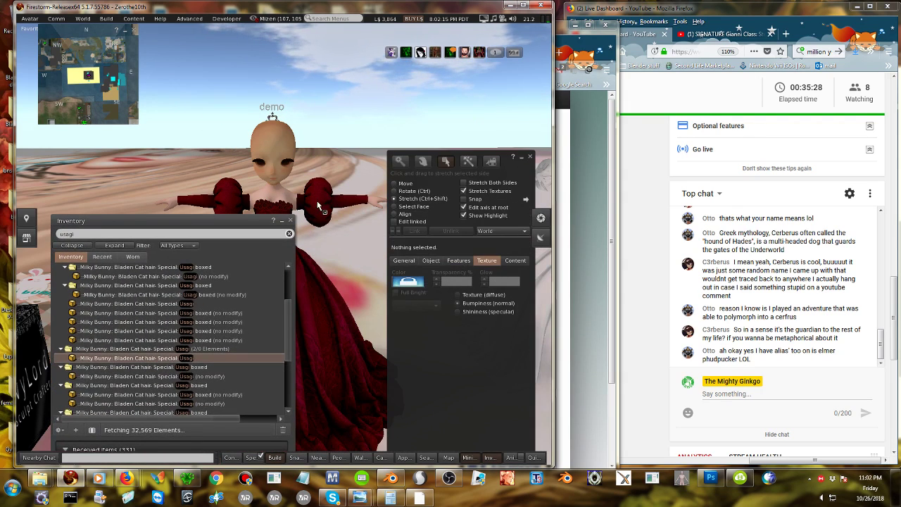
pyautogui.click(289, 221)
# Link all the roses at the gown's waist into one object and add the gown to the selection.
pyautogui.keyDown('alt'); pyautogui.click(295, 235); pyautogui.keyUp('alt')
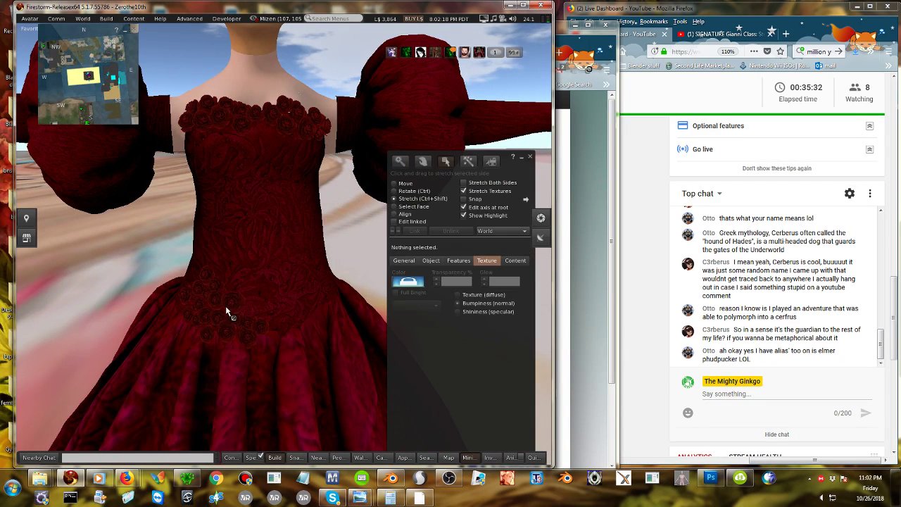
pyautogui.moveTo(145, 239); pyautogui.dragTo(292, 405)
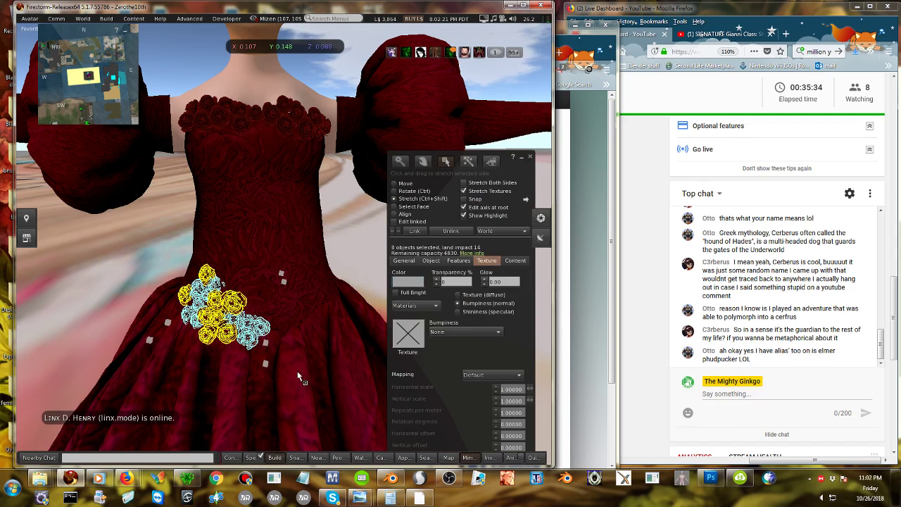
pyautogui.click(414, 231)
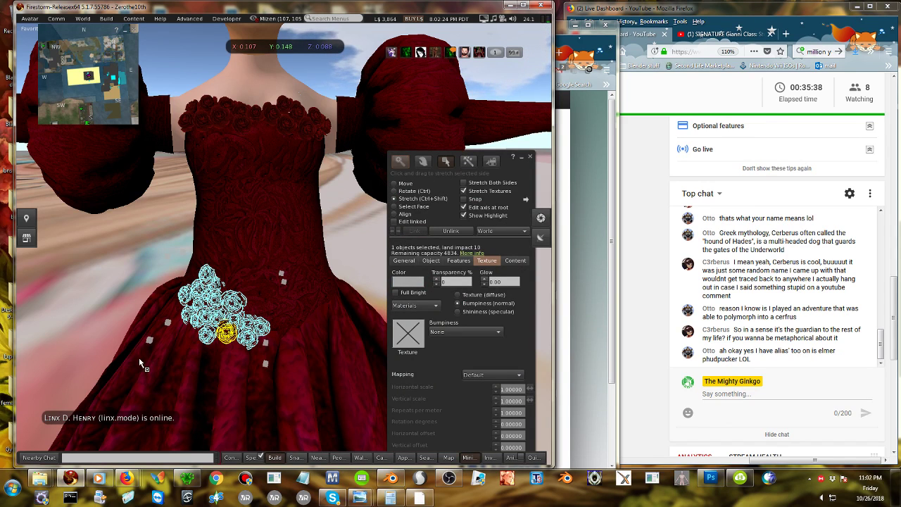
pyautogui.keyDown('shift'); pyautogui.click(152, 375); pyautogui.keyUp('shift')
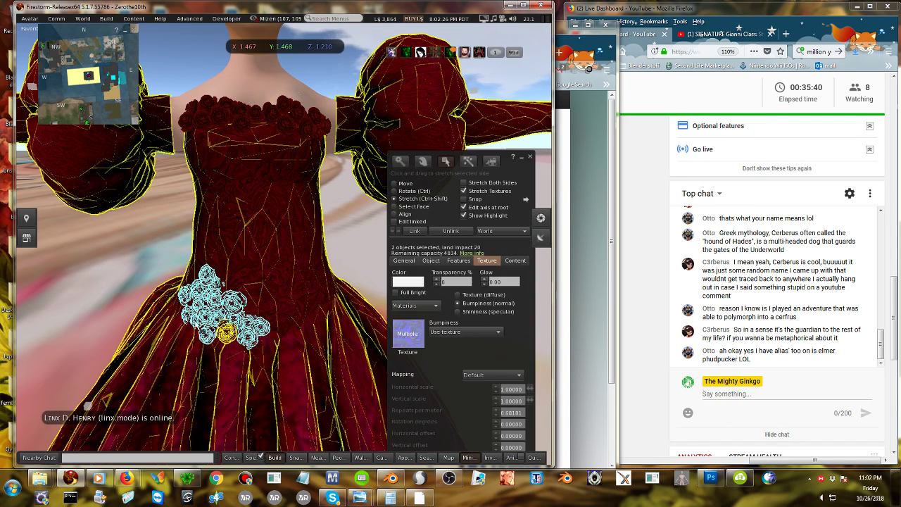
pyautogui.keyDown('alt'); pyautogui.moveTo(278, 223); pyautogui.dragTo(266, 242); pyautogui.keyUp('alt')
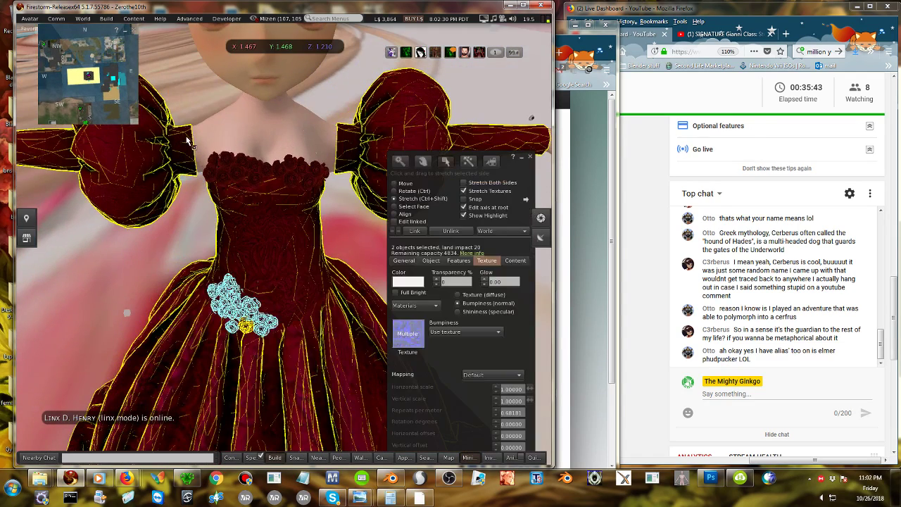
# Select all the roses along the gown's neckline and place a copy of them in the air beside the avatar's head.
pyautogui.moveTo(188, 140); pyautogui.dragTo(323, 229)
pyautogui.click(394, 184)
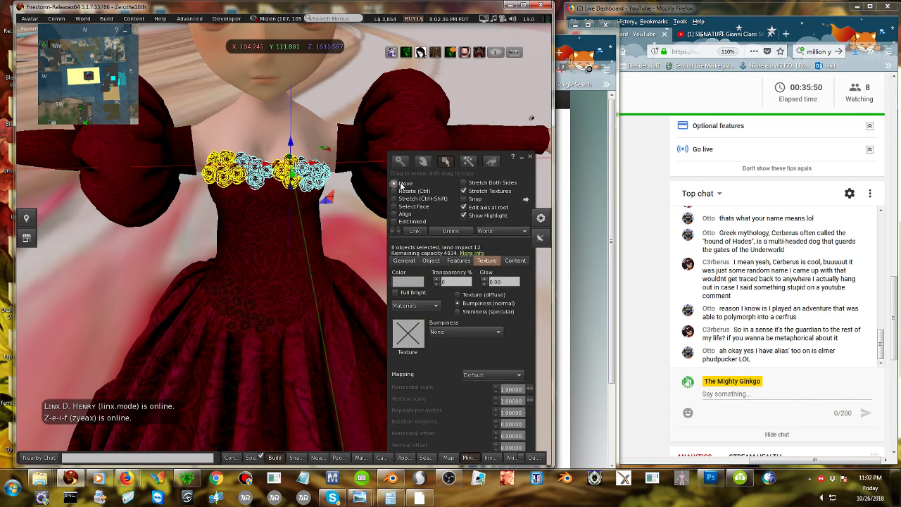
pyautogui.moveTo(303, 163); pyautogui.dragTo(475, 19)
# Select the original neckline roses together with the gown and link them into one object.
pyautogui.moveTo(346, 110); pyautogui.dragTo(145, 230)
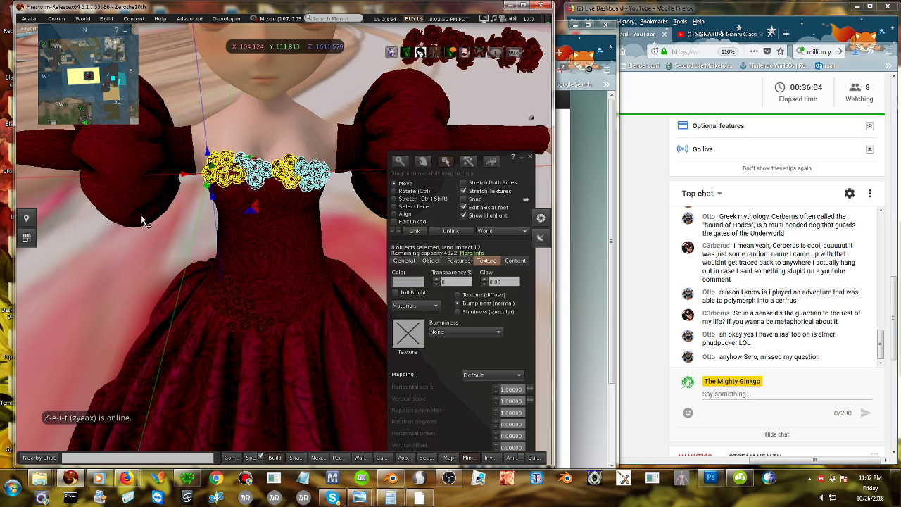
pyautogui.keyDown('shift'); pyautogui.click(109, 162); pyautogui.keyUp('shift')
pyautogui.click(415, 231)
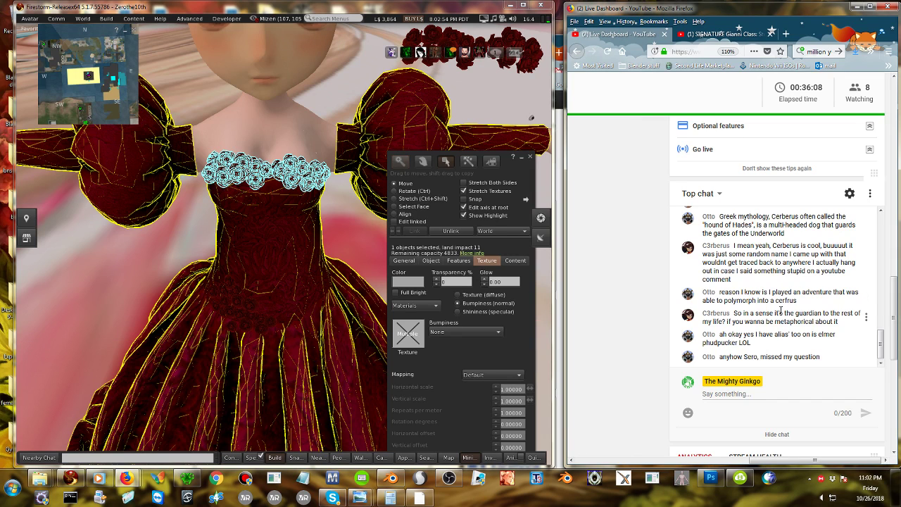
# Switch to the YouTube Live Dashboard and read back through the chat for the viewer's missed question.
pyautogui.scroll(4, 779, 310)
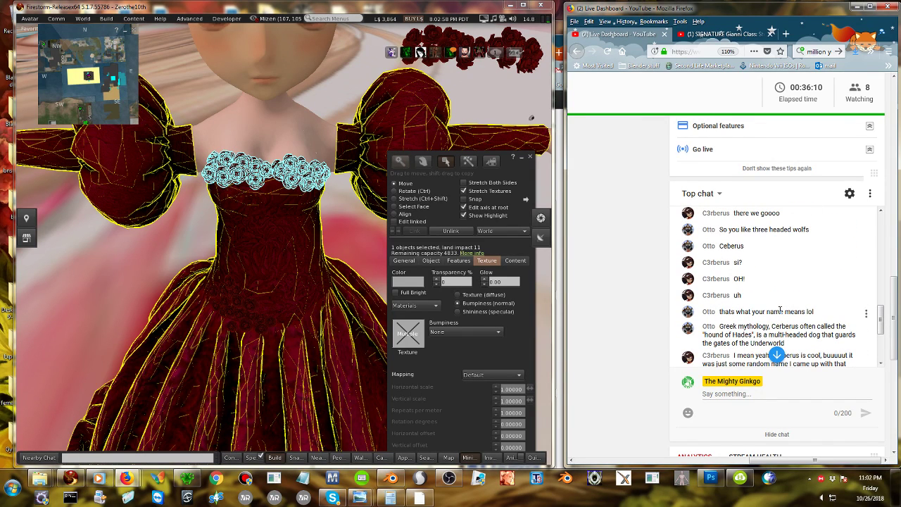
pyautogui.scroll(3, 780, 309)
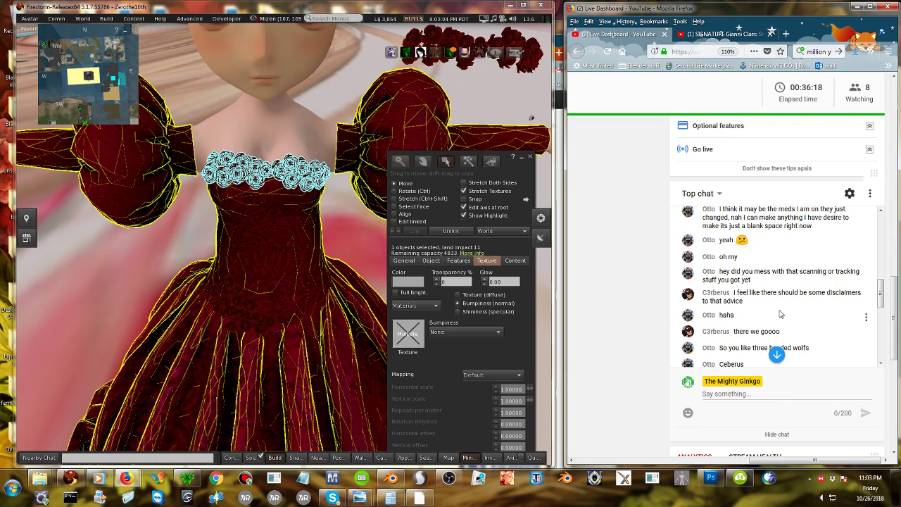
pyautogui.scroll(-2, 780, 314)
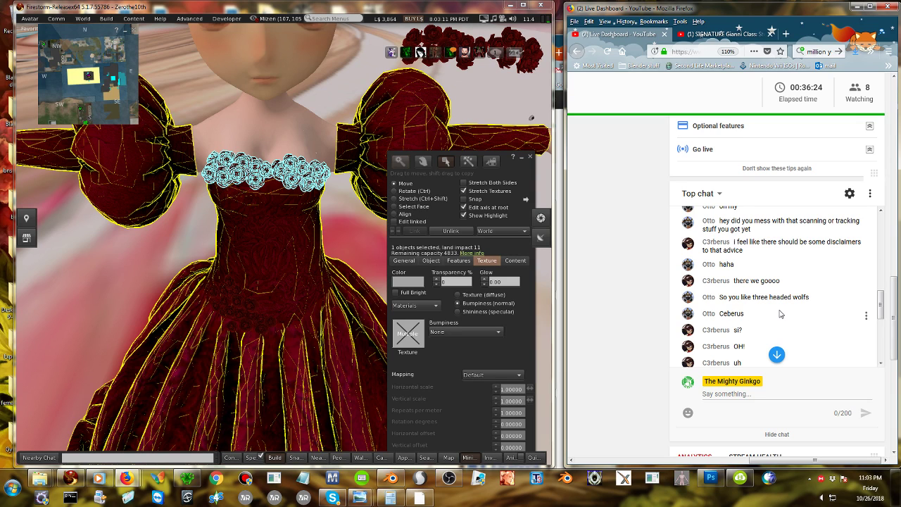
pyautogui.scroll(-10, 779, 314)
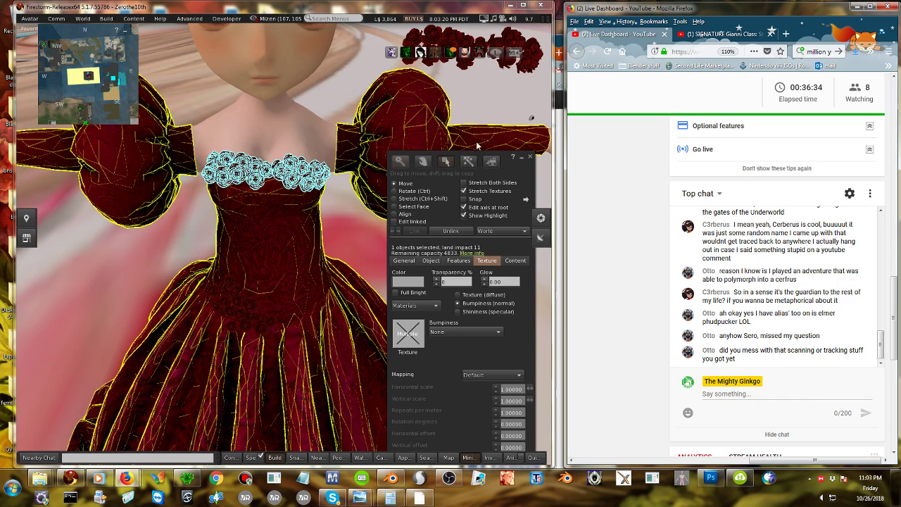
# Edit the linked gown, try moving it sideways to test which roses follow, and undo the move.
pyautogui.click(530, 156)
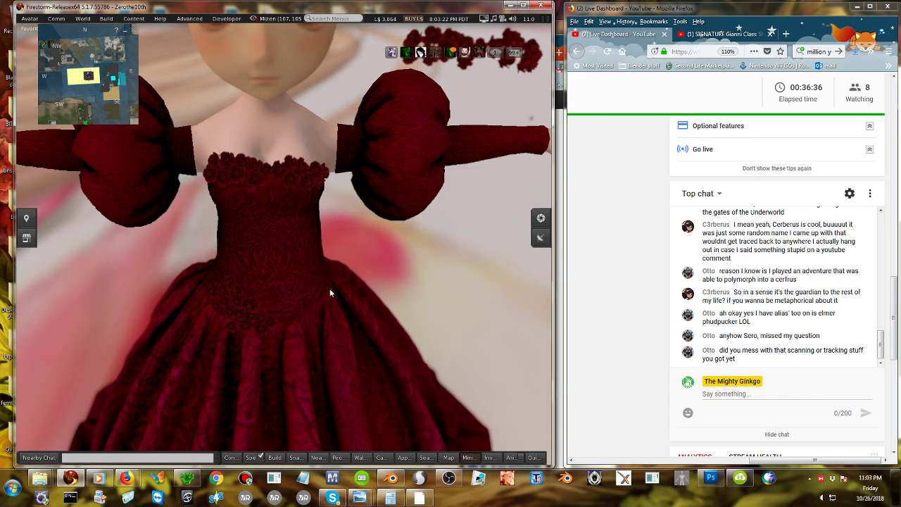
pyautogui.keyDown('alt'); pyautogui.moveTo(270, 257); pyautogui.dragTo(380, 316); pyautogui.keyUp('alt')
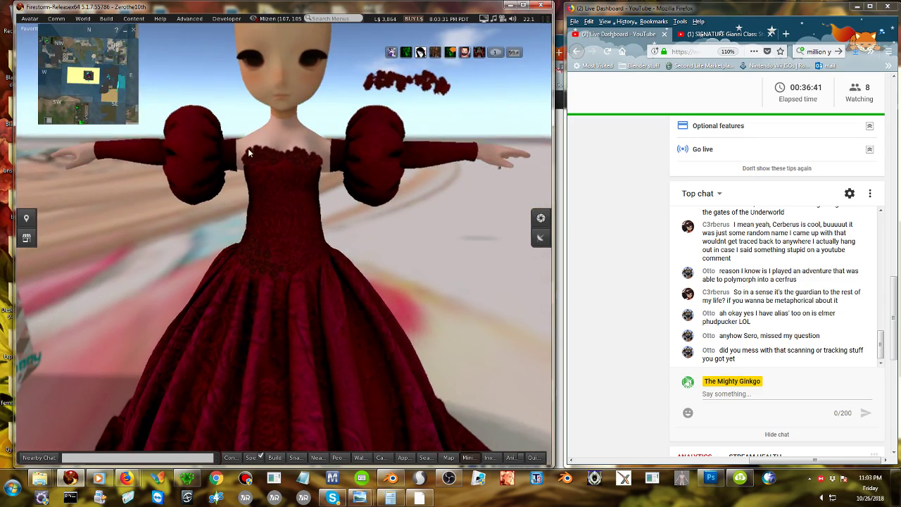
pyautogui.rightClick(247, 149)
pyautogui.click(273, 178)
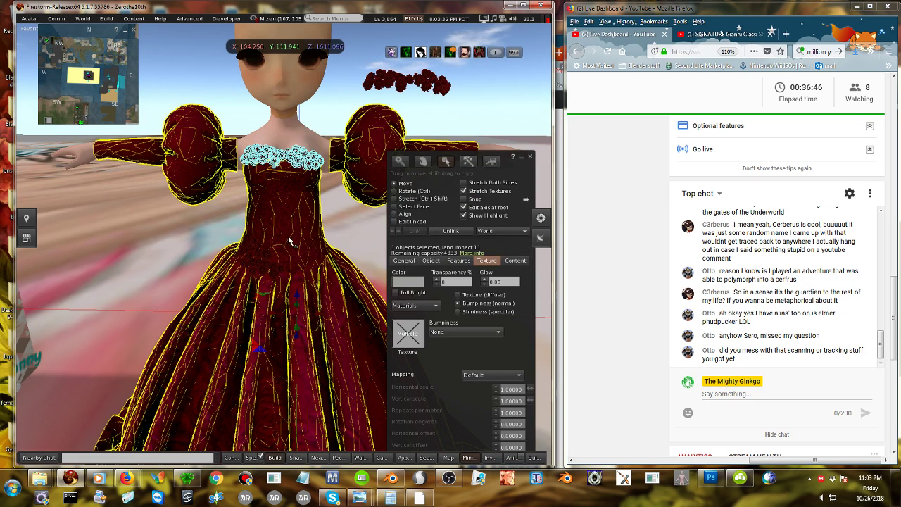
pyautogui.moveTo(302, 315); pyautogui.dragTo(163, 306)
pyautogui.hotkey('ctrl', 'z')
# Select the waist rose cluster together with the gown and link them into one object.
pyautogui.moveTo(215, 223); pyautogui.dragTo(299, 298)
pyautogui.keyDown('shift'); pyautogui.click(189, 201); pyautogui.keyUp('shift')
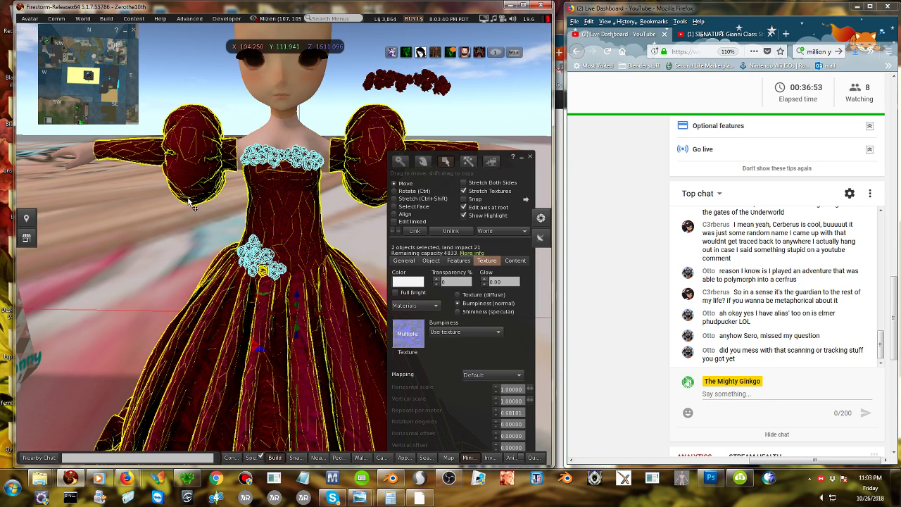
pyautogui.click(414, 231)
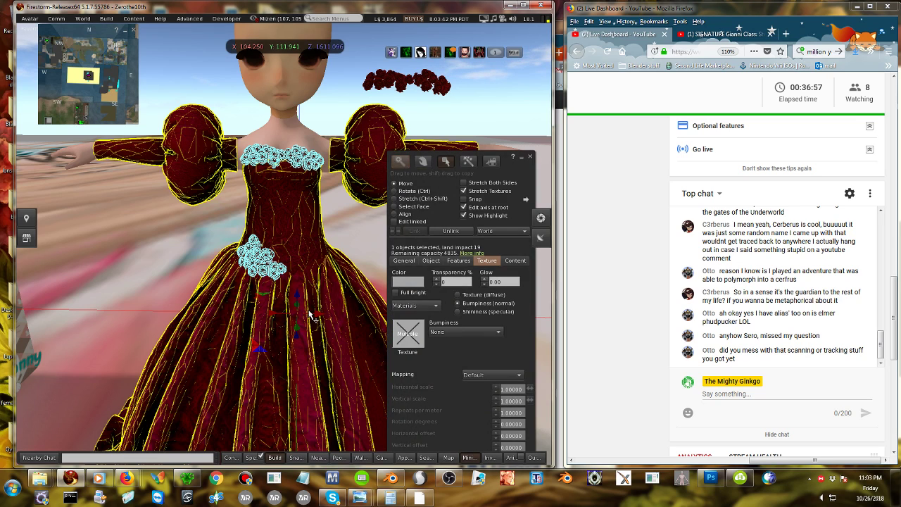
# Try shifting the gown with both rose clusters off the avatar, undo the shift, and close the build tools.
pyautogui.moveTo(314, 312); pyautogui.dragTo(205, 312)
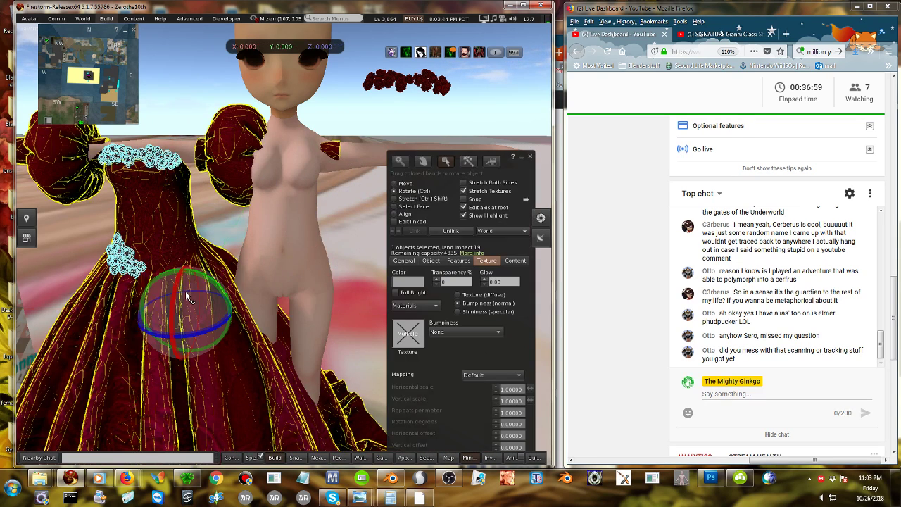
pyautogui.hotkey('ctrl', 'z')
pyautogui.click(162, 255)
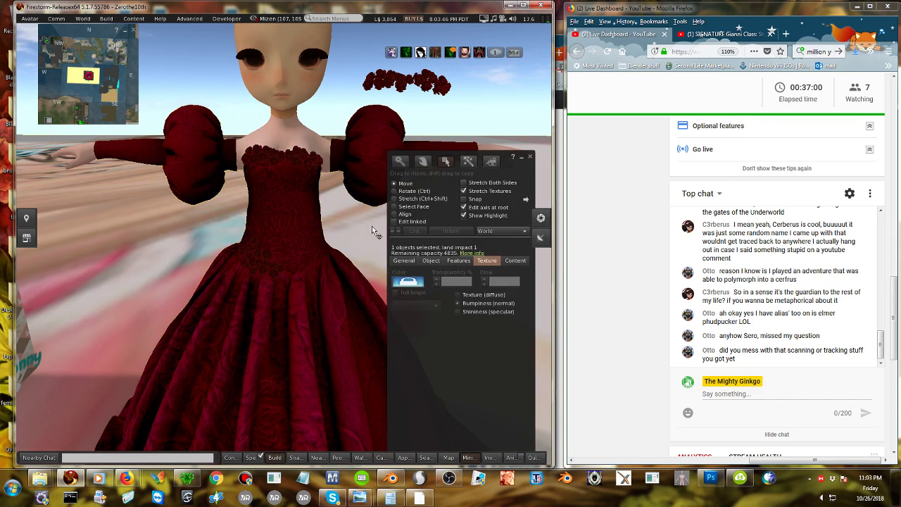
pyautogui.click(529, 158)
pyautogui.keyDown('alt'); pyautogui.moveTo(265, 263); pyautogui.dragTo(376, 303); pyautogui.keyUp('alt')
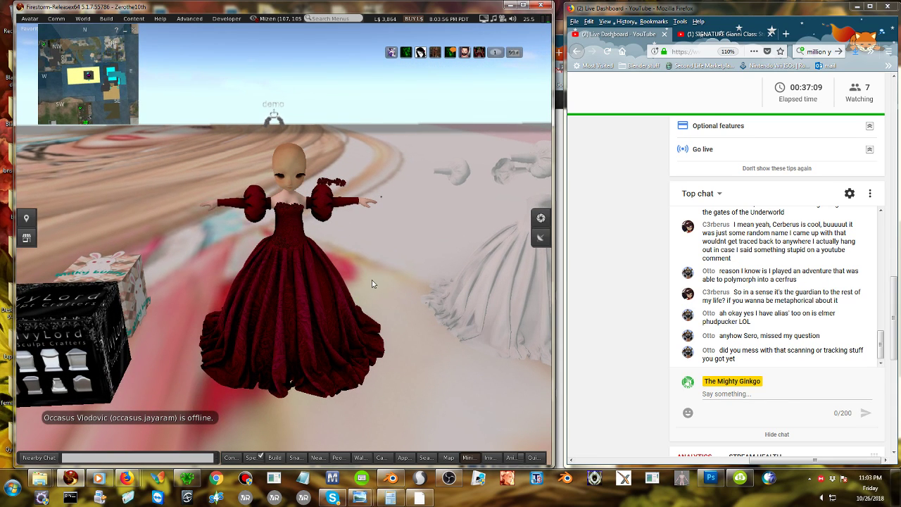
# Send the message "what scanning/tracking?" in the YouTube live chat.
pyautogui.click(729, 398)
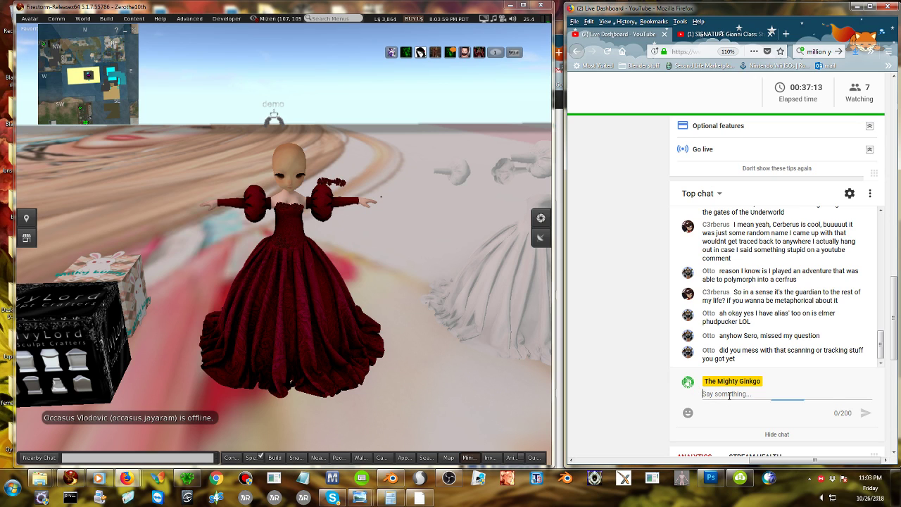
pyautogui.write('wh')
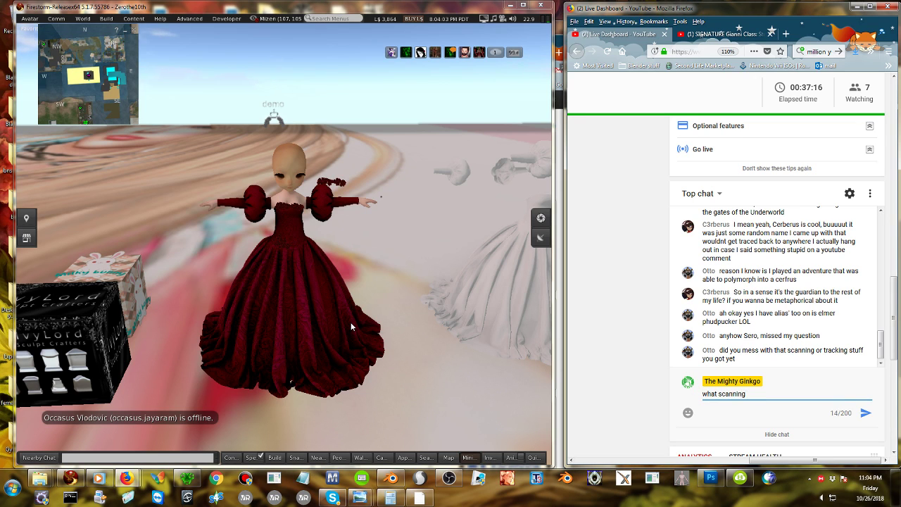
pyautogui.write('at scanning')
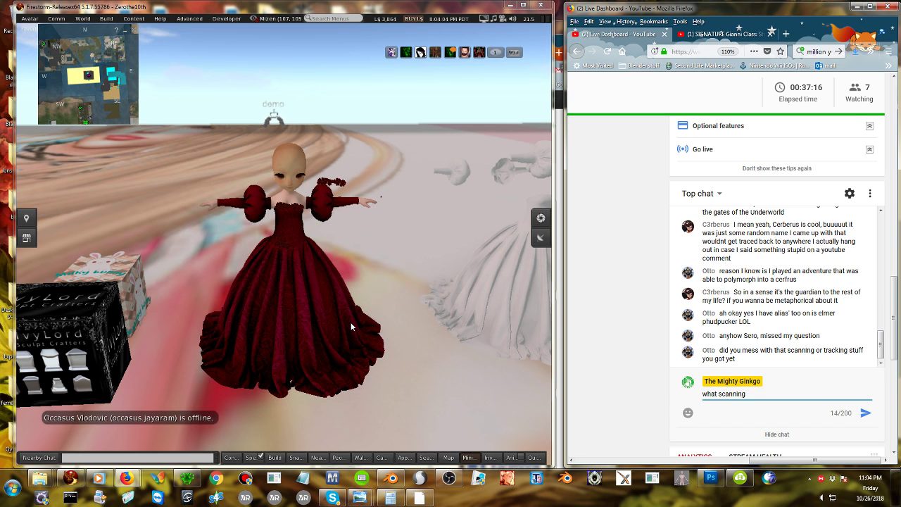
pyautogui.write('/tracking?')
pyautogui.press('Return')
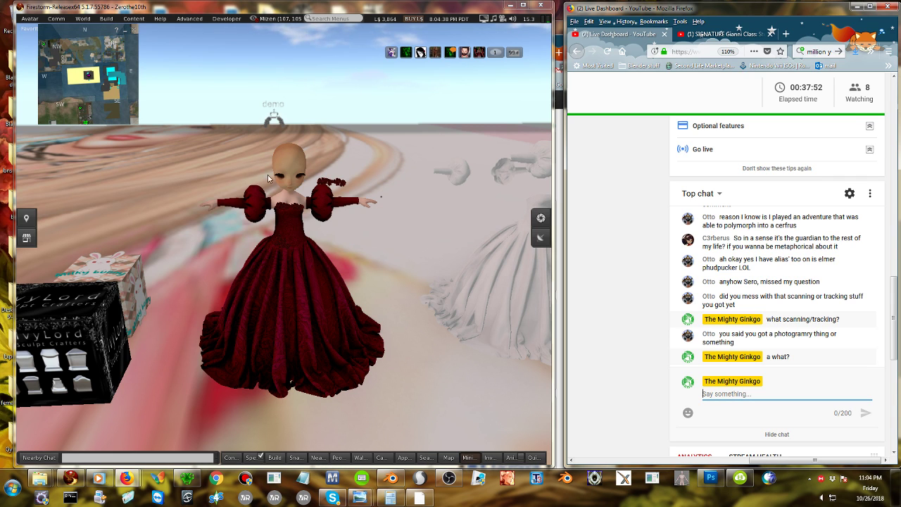
pyautogui.scroll(5, 347, 202)
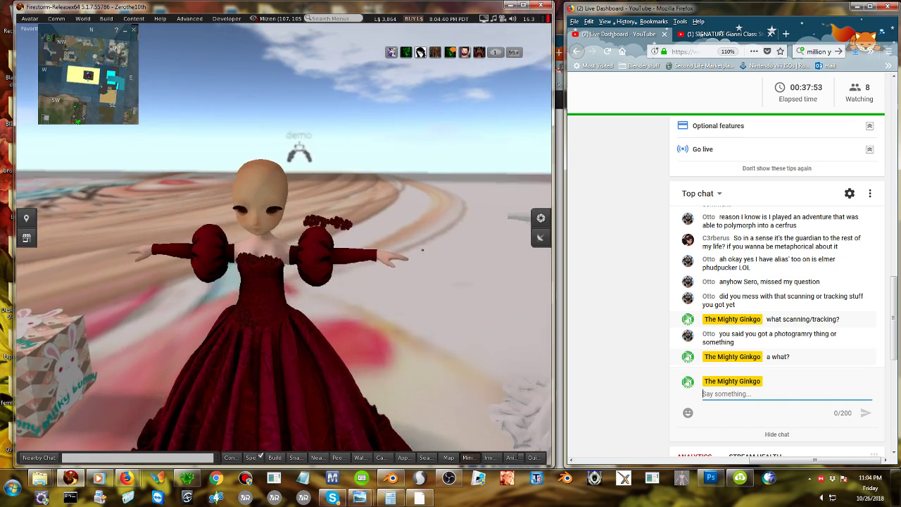
# Edit the single small rose at the shoulder and place a copy of it against the side of the avatar's head.
pyautogui.keyDown('ctrl'); pyautogui.keyDown('alt'); pyautogui.moveTo(476, 258); pyautogui.dragTo(285, 244); pyautogui.keyUp('alt'); pyautogui.keyUp('ctrl')
pyautogui.rightClick(315, 205)
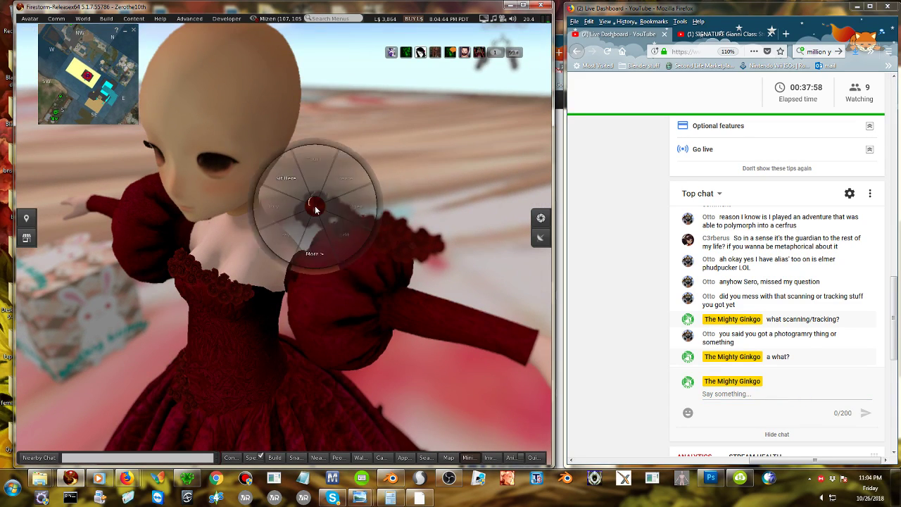
pyautogui.click(281, 241)
pyautogui.keyDown('alt'); pyautogui.moveTo(319, 210); pyautogui.dragTo(404, 173); pyautogui.keyUp('alt')
pyautogui.keyDown('alt'); pyautogui.moveTo(274, 233); pyautogui.dragTo(294, 250); pyautogui.keyUp('alt')
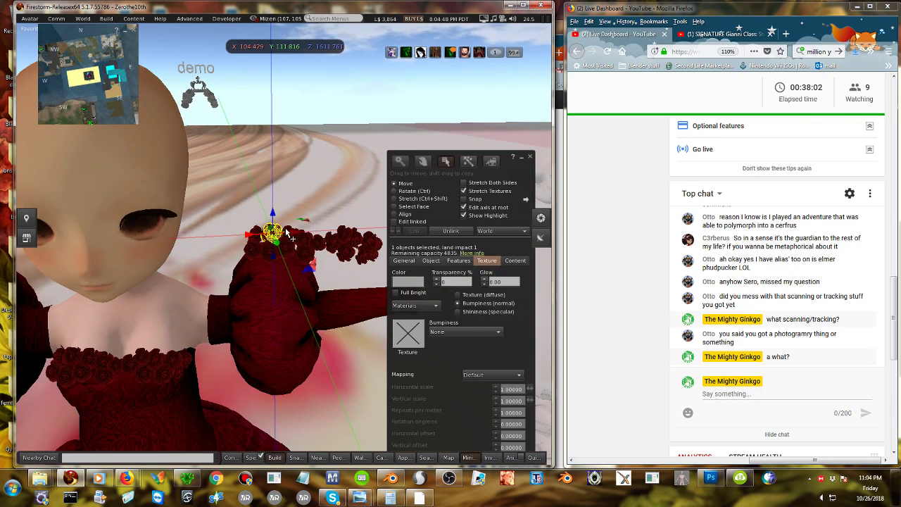
pyautogui.moveTo(274, 218); pyautogui.dragTo(192, 125)
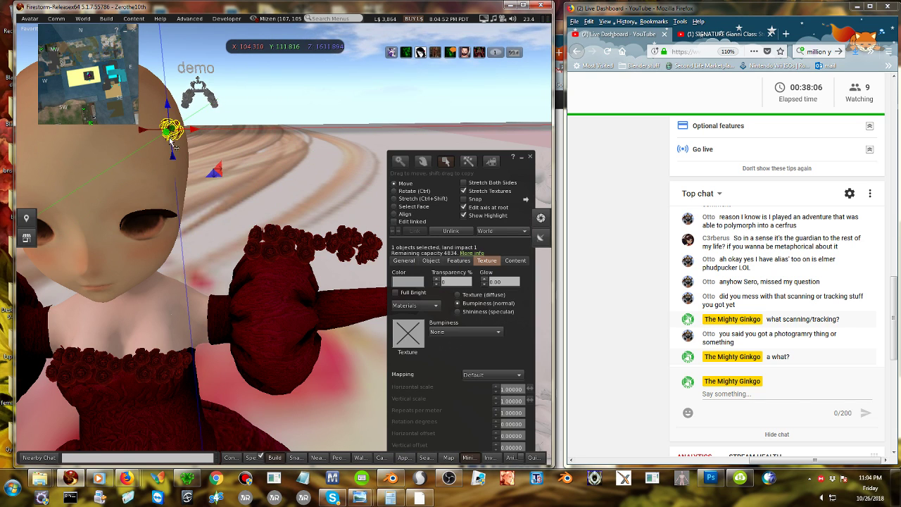
# Rotate the copied rose outward and enlarge it to about 0.060 × 0.054 × 0.033.
pyautogui.click(394, 191)
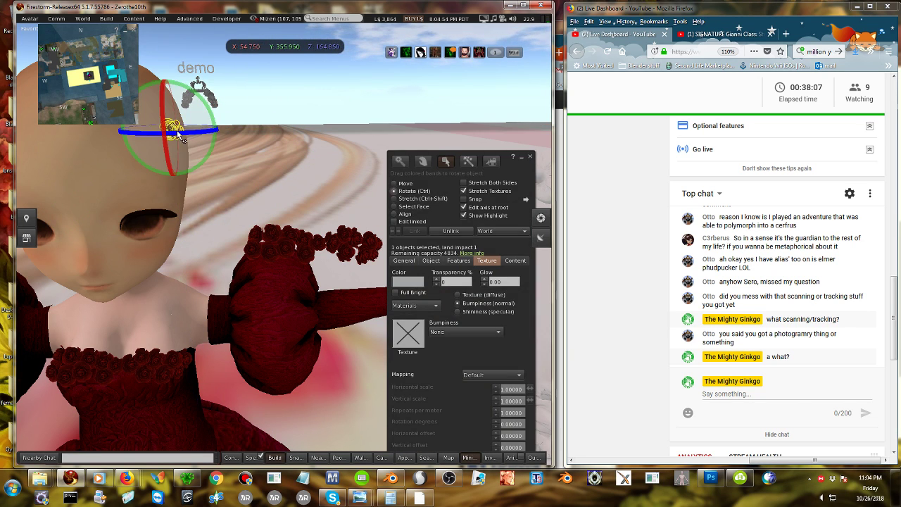
pyautogui.moveTo(204, 140); pyautogui.dragTo(216, 123)
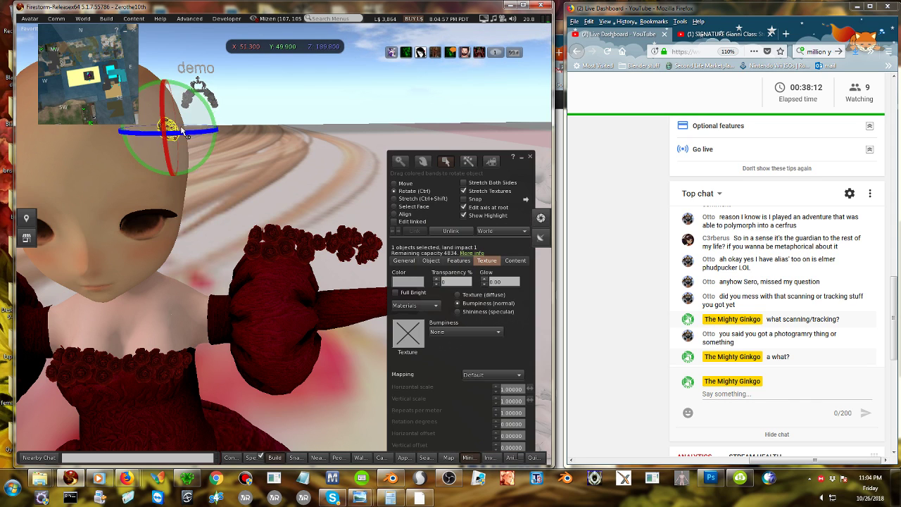
pyautogui.click(416, 200)
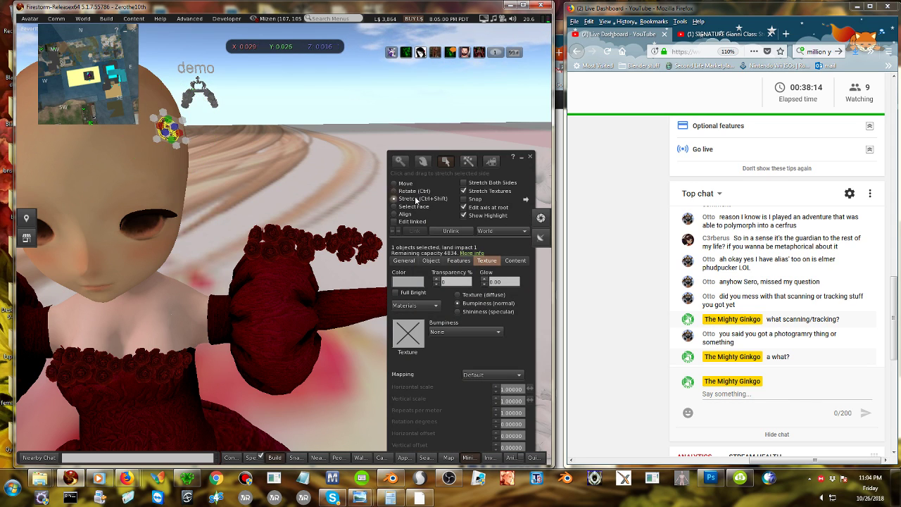
pyautogui.moveTo(180, 145); pyautogui.dragTo(105, 173)
# Adjust the rose's rotation and position so it lies against the side of the head.
pyautogui.keyDown('ctrl'); pyautogui.keyDown('alt'); pyautogui.moveTo(286, 233); pyautogui.dragTo(314, 280); pyautogui.keyUp('alt'); pyautogui.keyUp('ctrl')
pyautogui.click(396, 191)
pyautogui.click(394, 184)
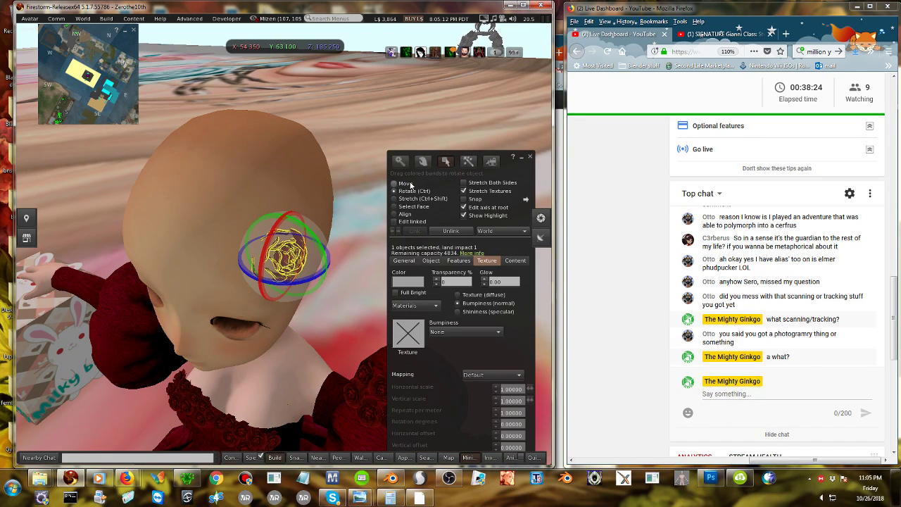
pyautogui.click(307, 255)
pyautogui.click(295, 261)
pyautogui.moveTo(296, 261); pyautogui.dragTo(217, 193)
pyautogui.press('alt')
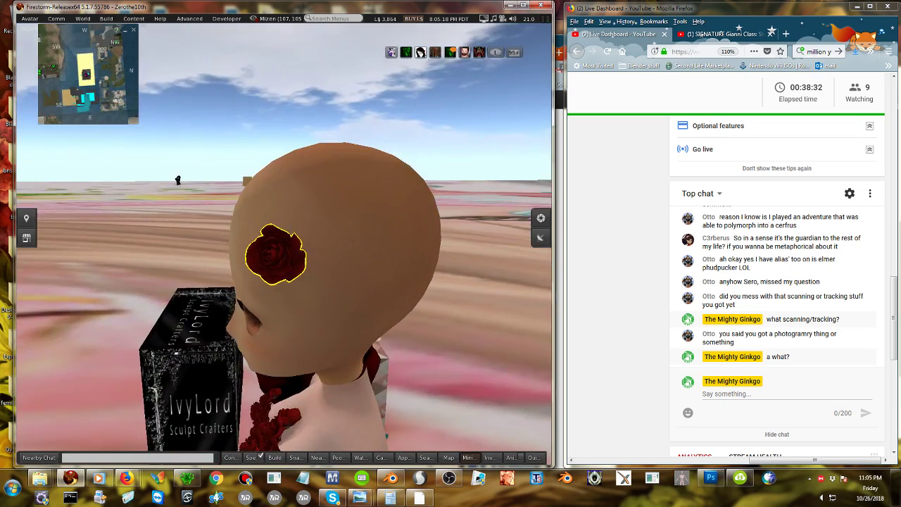
# Stretch the head rose to about 0.074 × 0.069 × 0.033.
pyautogui.keyDown('alt'); pyautogui.moveTo(221, 273); pyautogui.dragTo(427, 246); pyautogui.keyUp('alt')
pyautogui.click(404, 200)
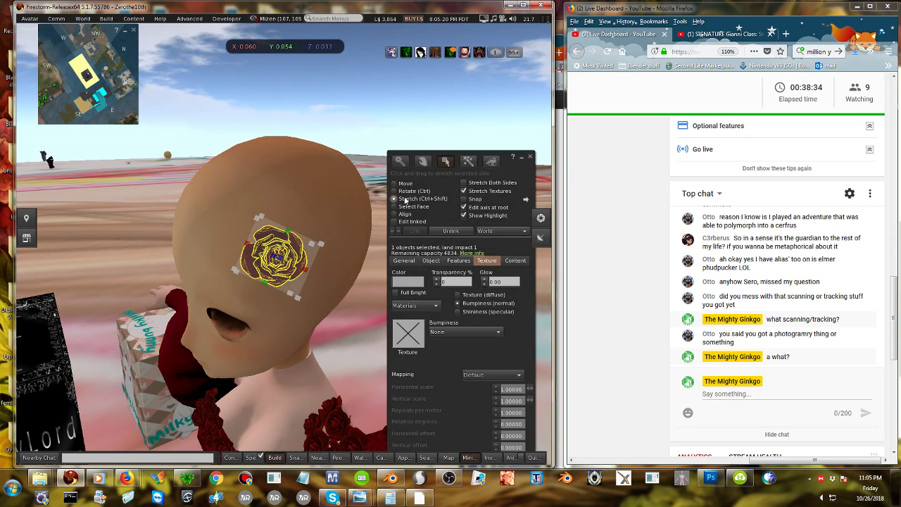
pyautogui.moveTo(260, 283); pyautogui.dragTo(256, 304)
pyautogui.moveTo(301, 280); pyautogui.dragTo(271, 307)
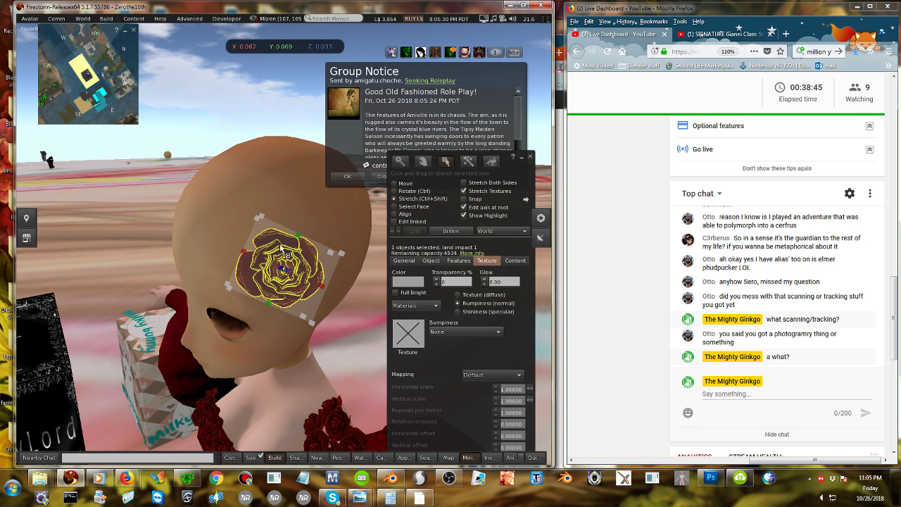
pyautogui.moveTo(245, 257); pyautogui.dragTo(255, 258)
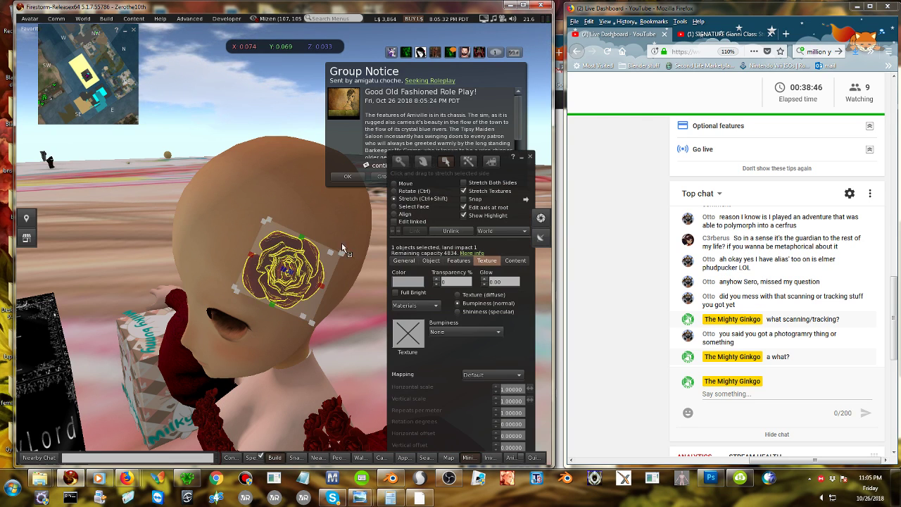
# Dismiss the group notice and duplicate the head rose three times to form a four-rose cluster.
pyautogui.click(347, 176)
pyautogui.click(412, 187)
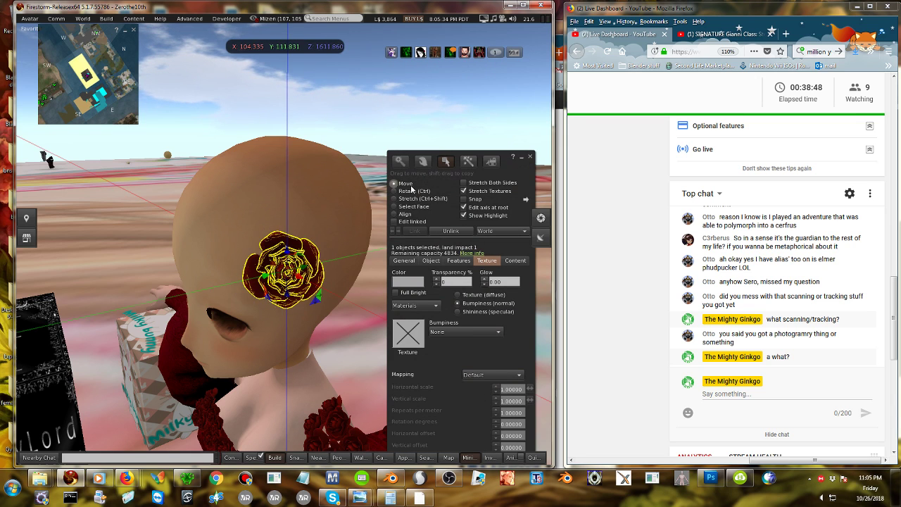
pyautogui.moveTo(287, 259); pyautogui.dragTo(268, 187)
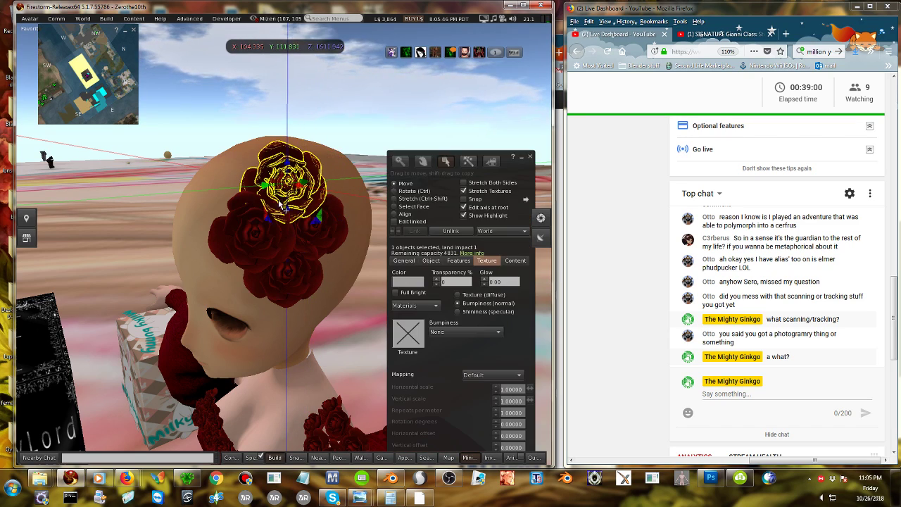
# Shift the front and top roses inward so they follow the curve of the head.
pyautogui.keyDown('alt'); pyautogui.moveTo(309, 256); pyautogui.dragTo(284, 244); pyautogui.keyUp('alt')
pyautogui.click(269, 230)
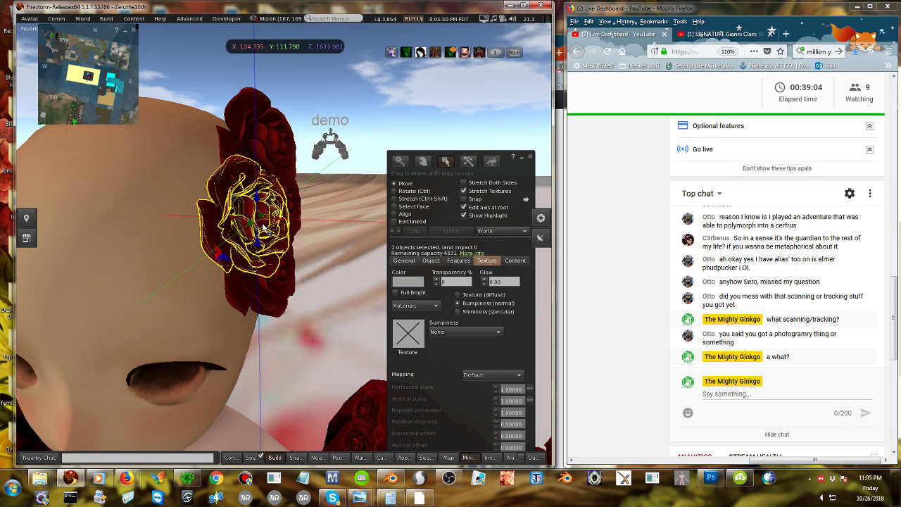
pyautogui.moveTo(274, 220); pyautogui.dragTo(239, 221)
pyautogui.click(265, 156)
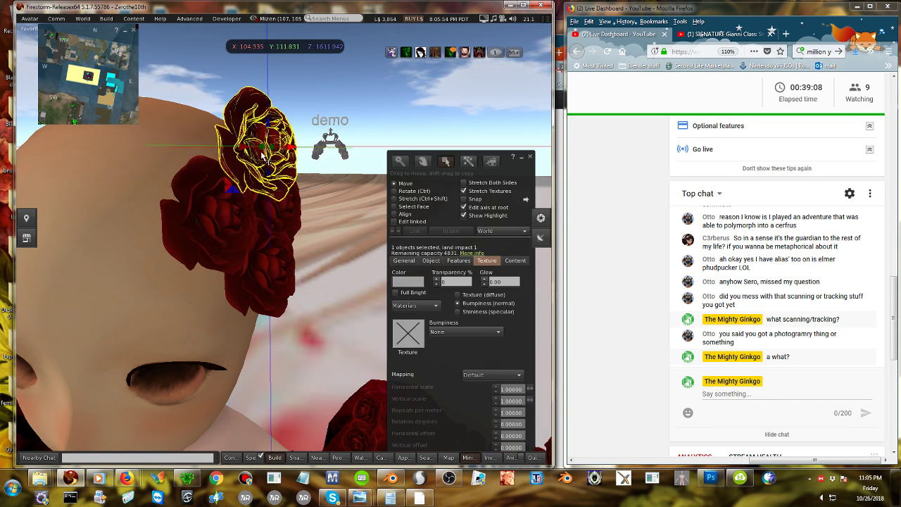
pyautogui.moveTo(285, 151); pyautogui.dragTo(256, 166)
pyautogui.keyDown('alt'); pyautogui.moveTo(263, 197); pyautogui.dragTo(144, 218); pyautogui.keyUp('alt')
pyautogui.keyDown('ctrl'); pyautogui.keyDown('alt'); pyautogui.moveTo(262, 163); pyautogui.dragTo(280, 197); pyautogui.keyUp('alt'); pyautogui.keyUp('ctrl')
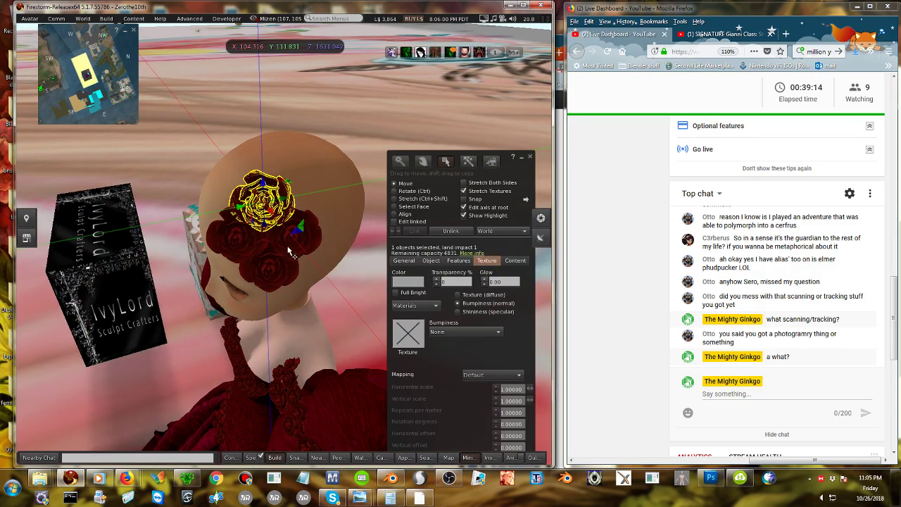
# Select all four head roses together and link them into one object.
pyautogui.keyDown('shift'); pyautogui.click(257, 235); pyautogui.keyUp('shift')
pyautogui.keyDown('shift'); pyautogui.click(267, 271); pyautogui.keyUp('shift')
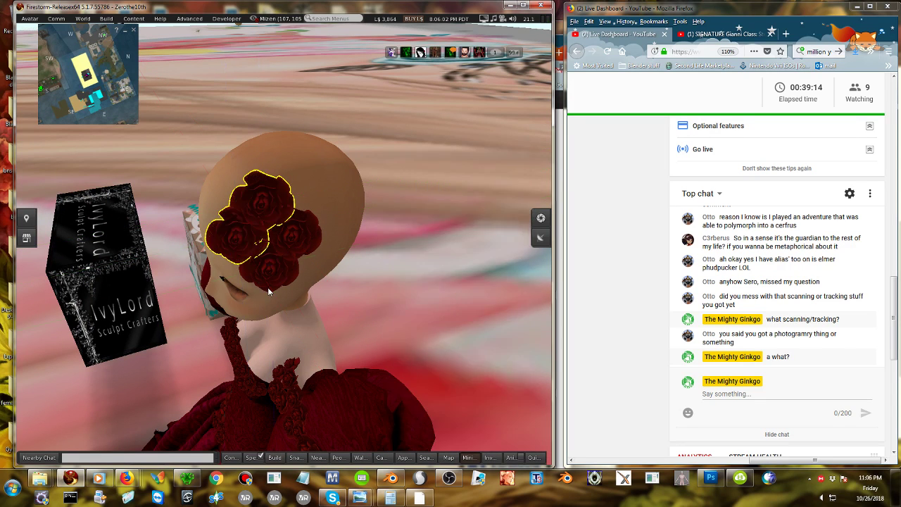
pyautogui.moveTo(295, 236); pyautogui.dragTo(336, 211)
pyautogui.keyDown('alt'); pyautogui.moveTo(285, 266); pyautogui.dragTo(309, 275); pyautogui.keyUp('alt')
pyautogui.click(402, 192)
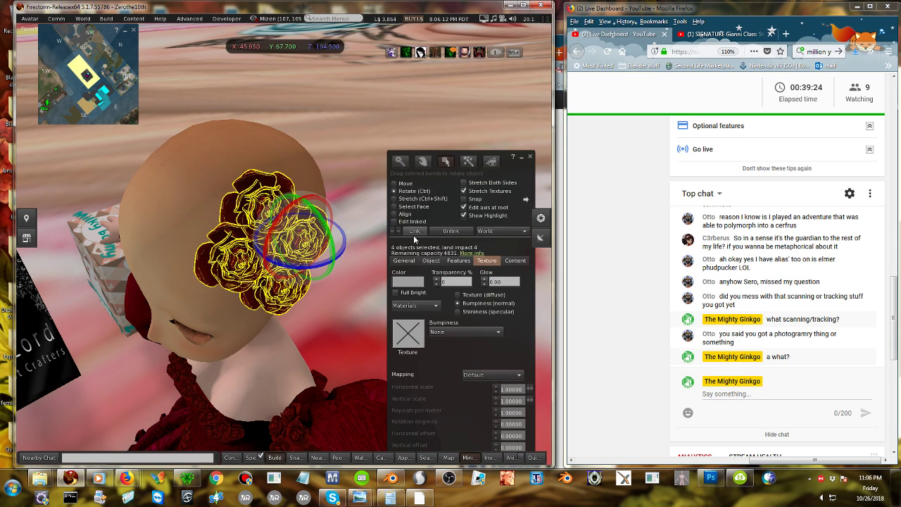
pyautogui.click(413, 232)
# Unlink the four-rose cluster into separate roses and clear the selection.
pyautogui.moveTo(282, 242)
pyautogui.keyDown('alt'); pyautogui.mouseDown()
pyautogui.moveTo(284, 233)
pyautogui.moveTo(529, 342)
pyautogui.moveTo(274, 242)
pyautogui.moveTo(297, 239)
pyautogui.mouseUp(); pyautogui.keyUp('alt')
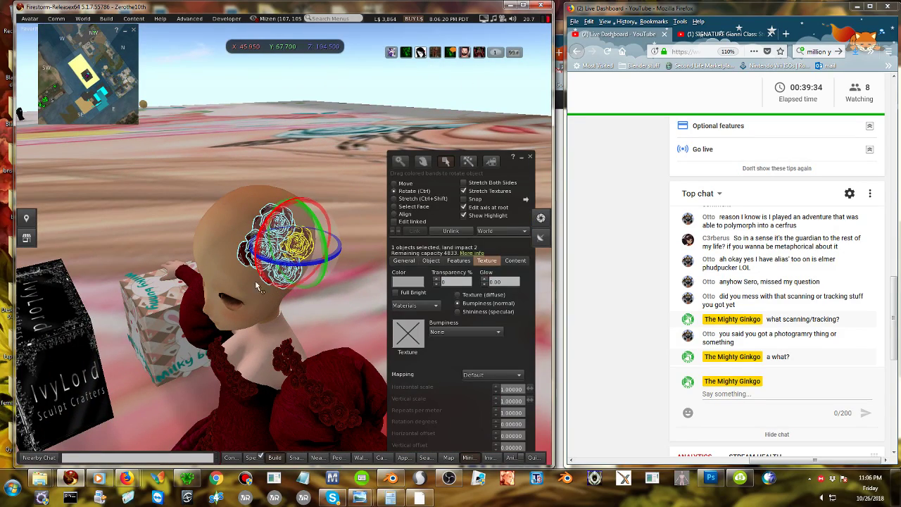
pyautogui.click(449, 231)
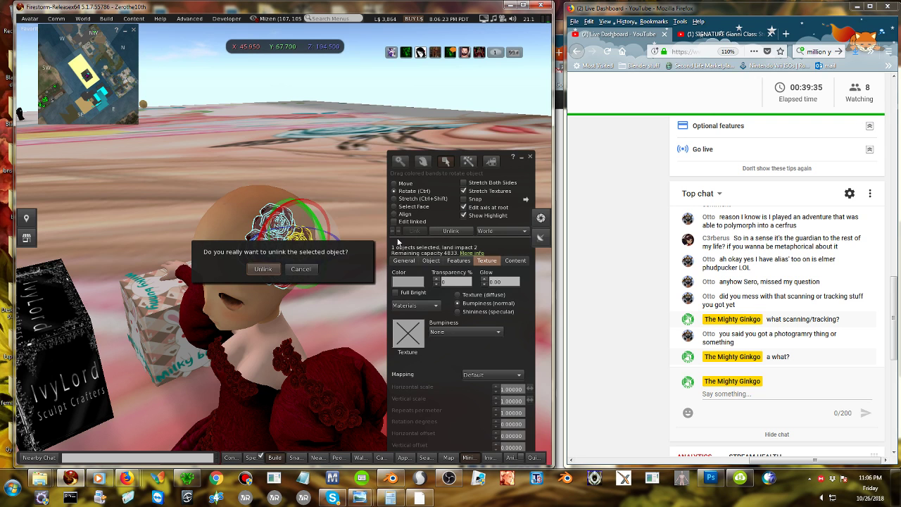
pyautogui.click(261, 269)
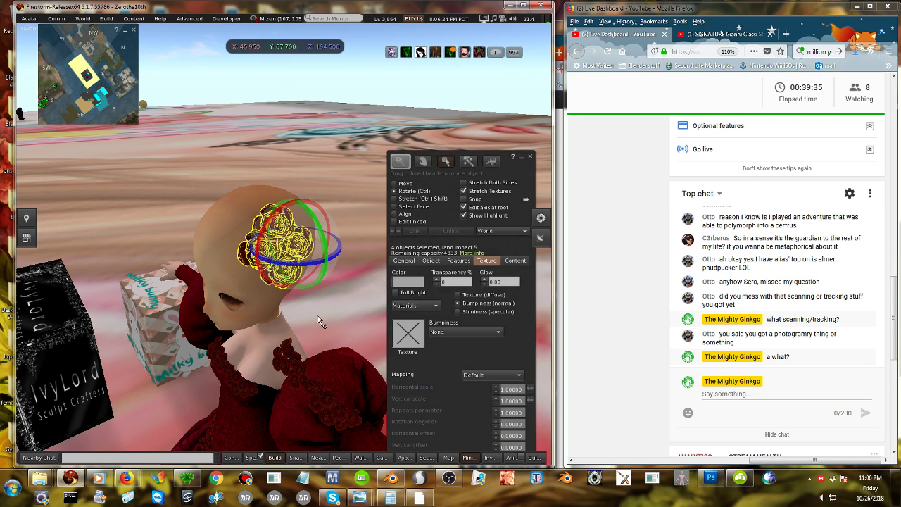
pyautogui.press('Escape')
# Duplicate the rearmost rose toward the back of the head and shrink the copy into a small accent rose.
pyautogui.keyDown('ctrl'); pyautogui.keyDown('alt'); pyautogui.moveTo(261, 247); pyautogui.dragTo(285, 282); pyautogui.keyUp('alt'); pyautogui.keyUp('ctrl')
pyautogui.hotkey('ctrl', '3')
pyautogui.click(289, 248)
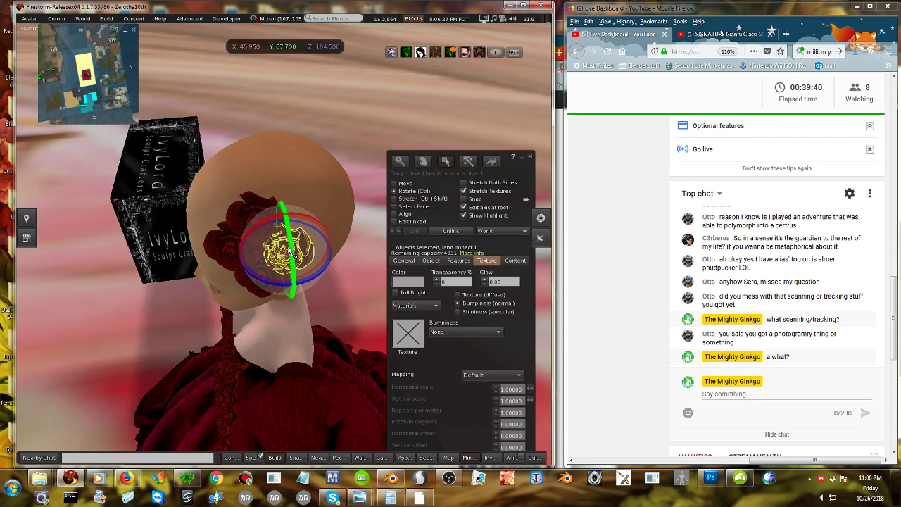
pyautogui.click(397, 184)
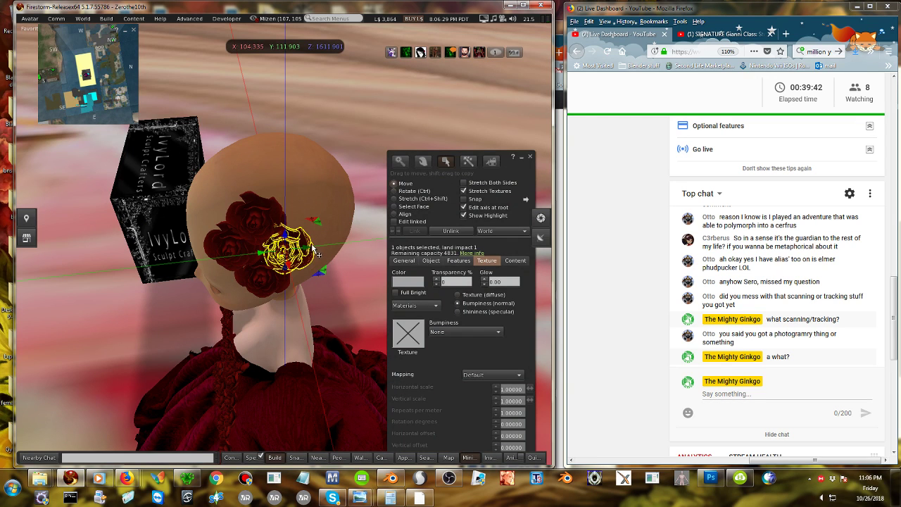
pyautogui.keyDown('shift'); pyautogui.moveTo(307, 248); pyautogui.dragTo(285, 246); pyautogui.keyUp('shift')
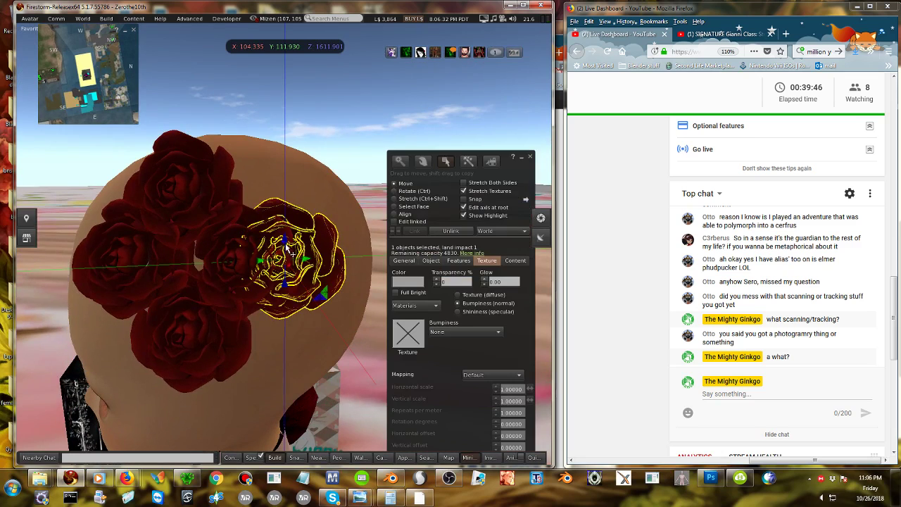
pyautogui.click(394, 199)
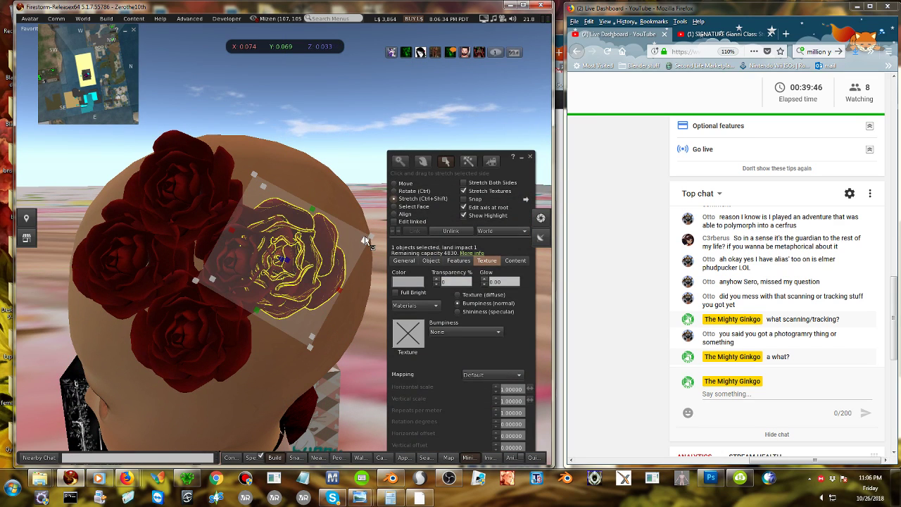
pyautogui.moveTo(377, 241); pyautogui.dragTo(281, 237)
pyautogui.click(406, 184)
# Select the four large head roses without the small one and link them with the top rose as root.
pyautogui.click(268, 205)
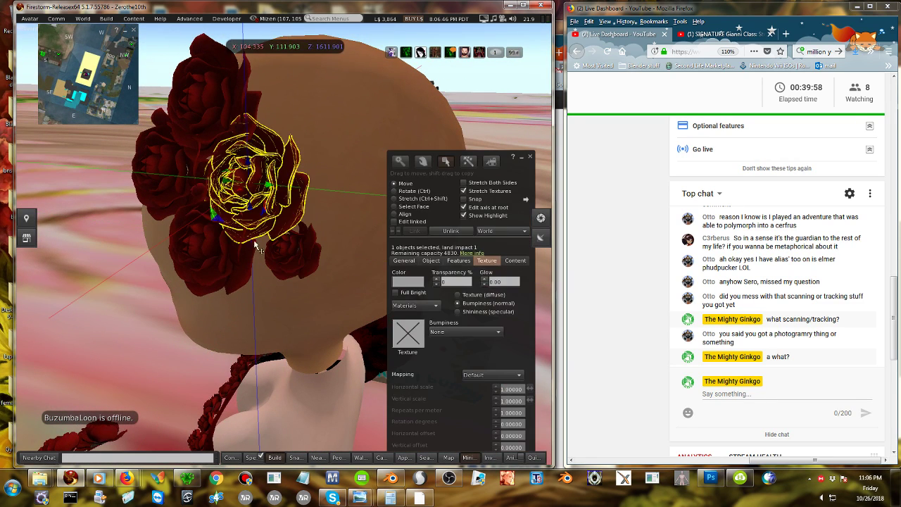
pyautogui.keyDown('shift'); pyautogui.click(218, 257); pyautogui.keyUp('shift')
pyautogui.keyDown('shift'); pyautogui.click(186, 167); pyautogui.keyUp('shift')
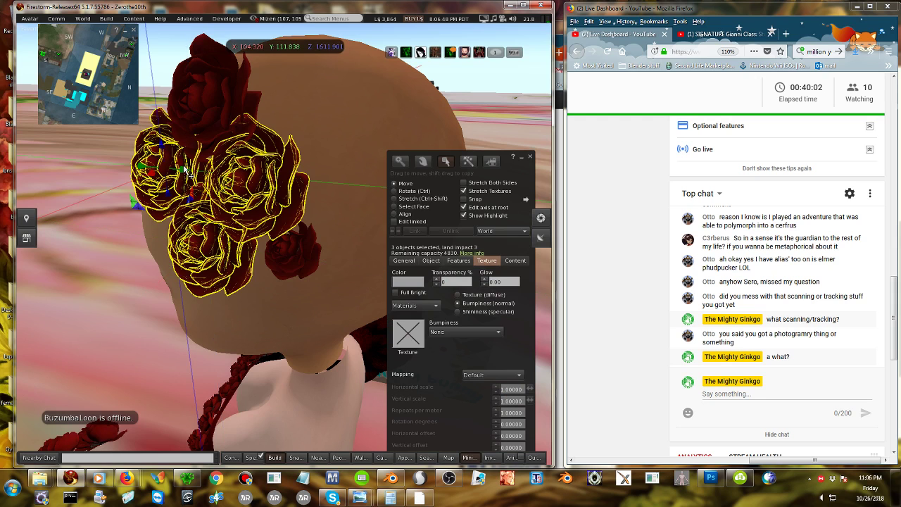
pyautogui.keyDown('shift'); pyautogui.click(190, 70); pyautogui.keyUp('shift')
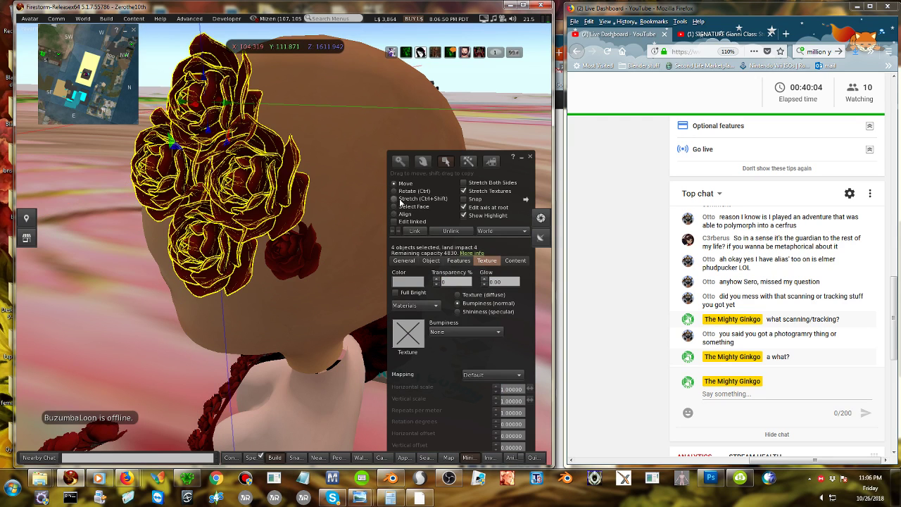
pyautogui.click(413, 231)
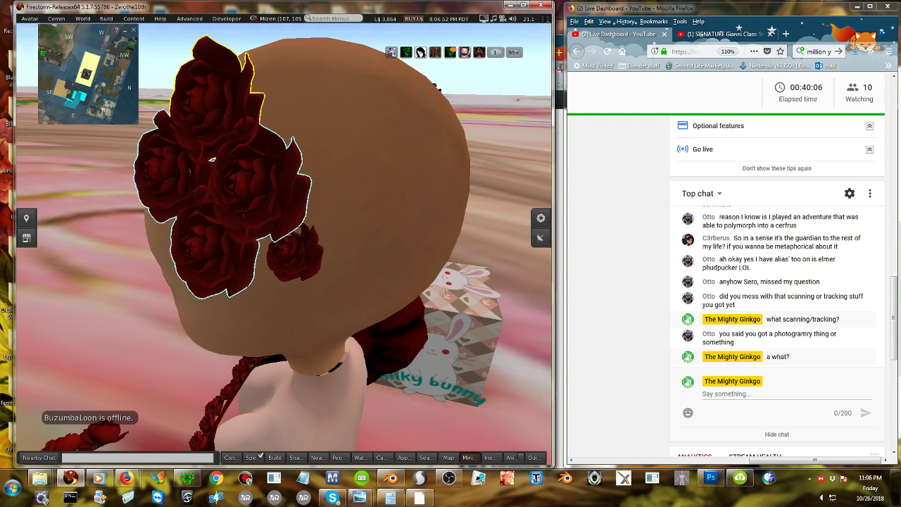
# Rotate the linked four-rose cluster slightly on the head and close the build tools.
pyautogui.hotkey('ctrl', 'b')
pyautogui.hotkey('ctrl', 'b')
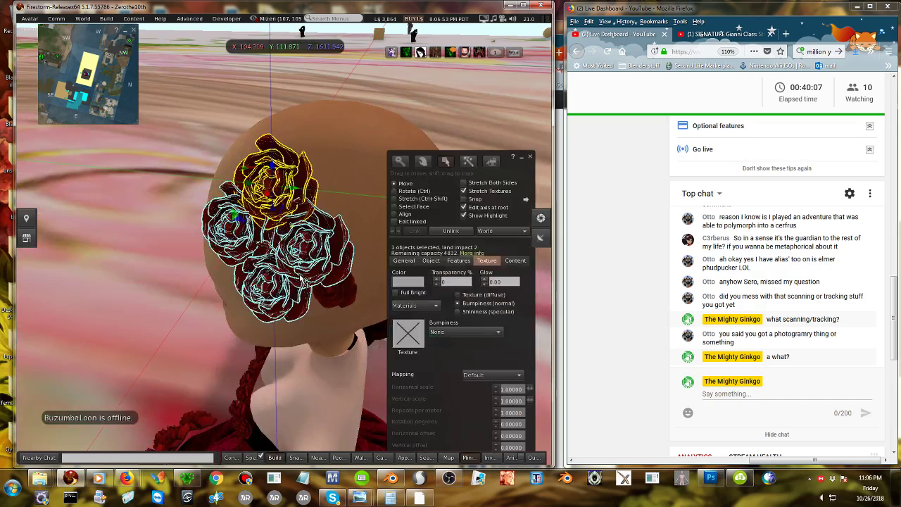
pyautogui.click(395, 192)
pyautogui.moveTo(307, 204); pyautogui.dragTo(304, 200)
pyautogui.hotkey('ctrl', 'b')
pyautogui.press('Escape')
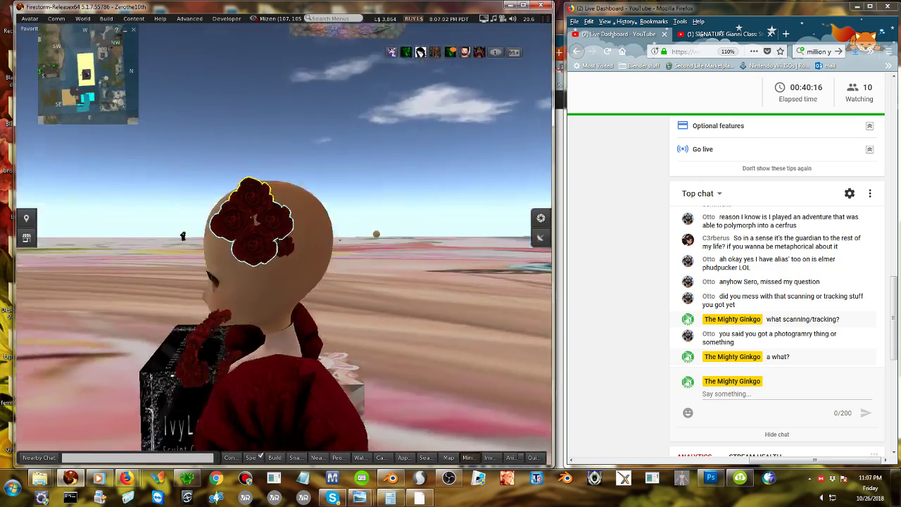
# Reposition the small accent rose behind the lowest large rose and rotate it to follow the curve of the head.
pyautogui.keyDown('ctrl'); pyautogui.keyDown('alt'); pyautogui.moveTo(285, 251); pyautogui.dragTo(284, 303); pyautogui.keyUp('alt'); pyautogui.keyUp('ctrl')
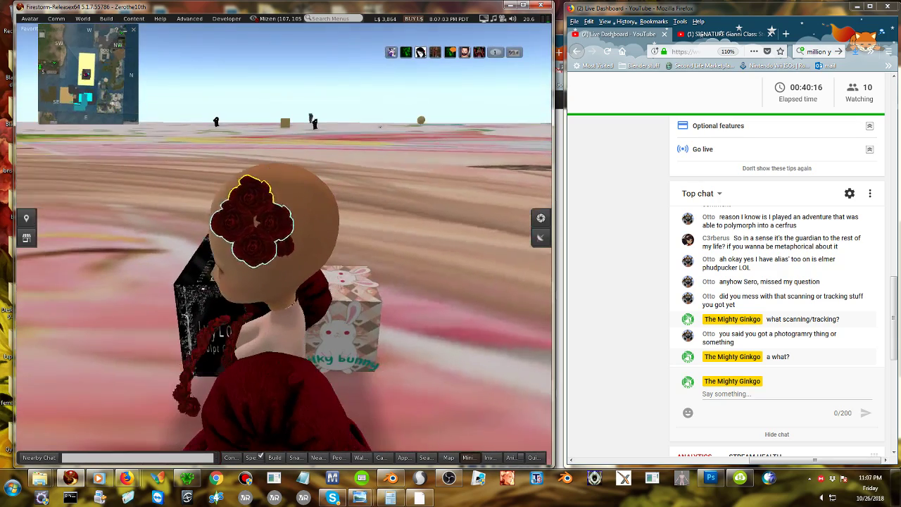
pyautogui.click(289, 254)
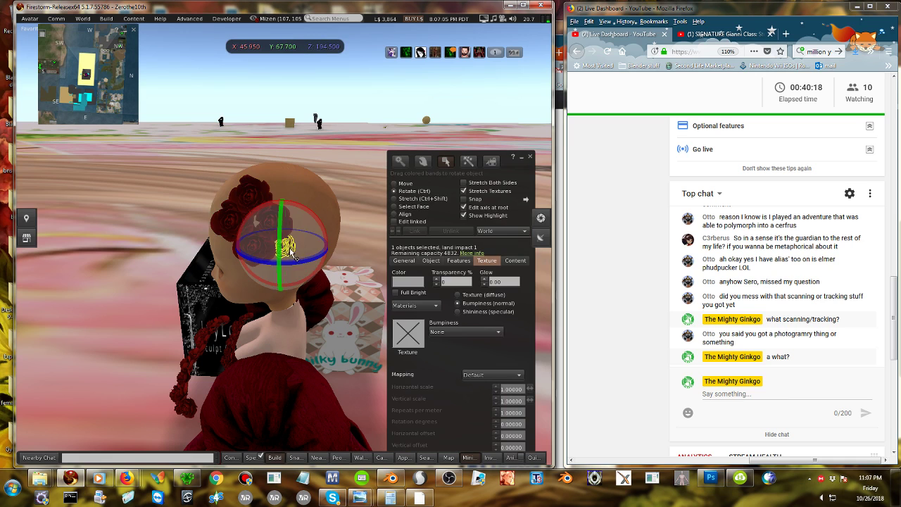
pyautogui.keyDown('ctrl'); pyautogui.keyDown('alt'); pyautogui.moveTo(289, 243); pyautogui.dragTo(252, 289); pyautogui.keyUp('alt'); pyautogui.keyUp('ctrl')
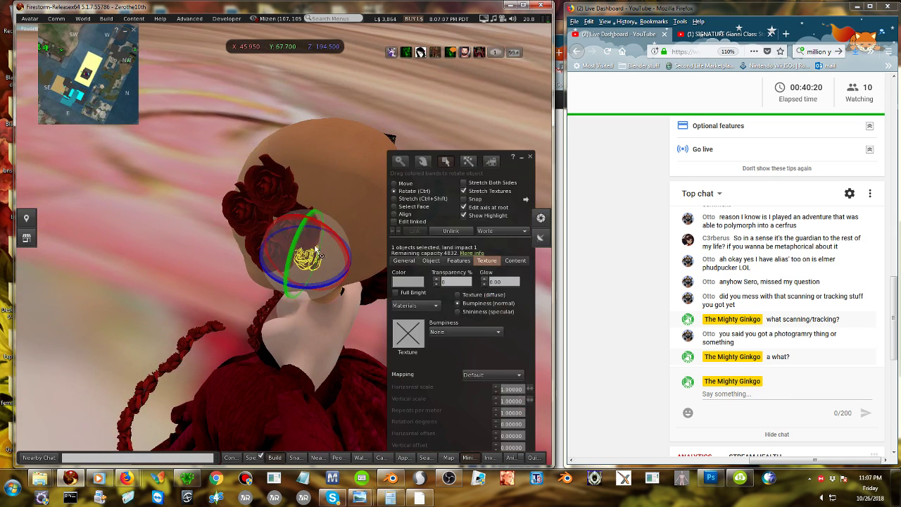
pyautogui.click(401, 184)
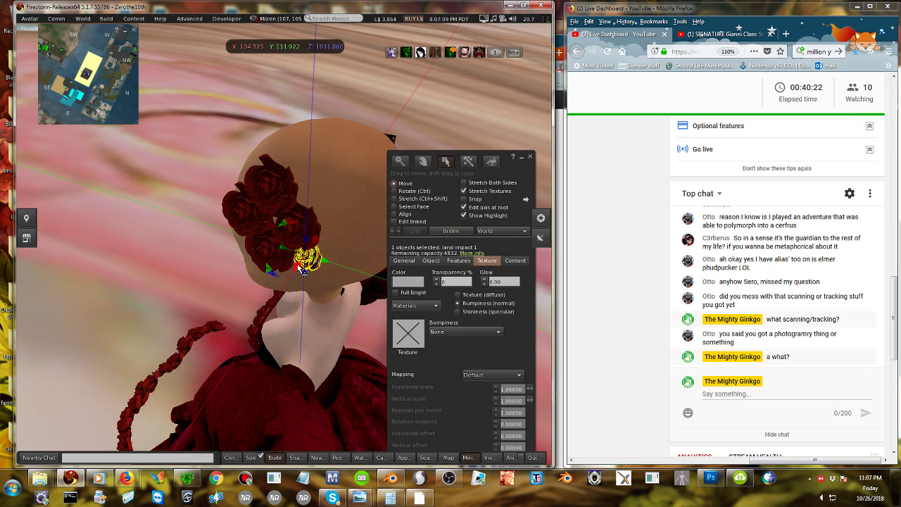
pyautogui.moveTo(299, 268); pyautogui.dragTo(331, 185)
pyautogui.keyDown('ctrl'); pyautogui.keyDown('alt'); pyautogui.moveTo(274, 243); pyautogui.dragTo(284, 251); pyautogui.keyUp('alt'); pyautogui.keyUp('ctrl')
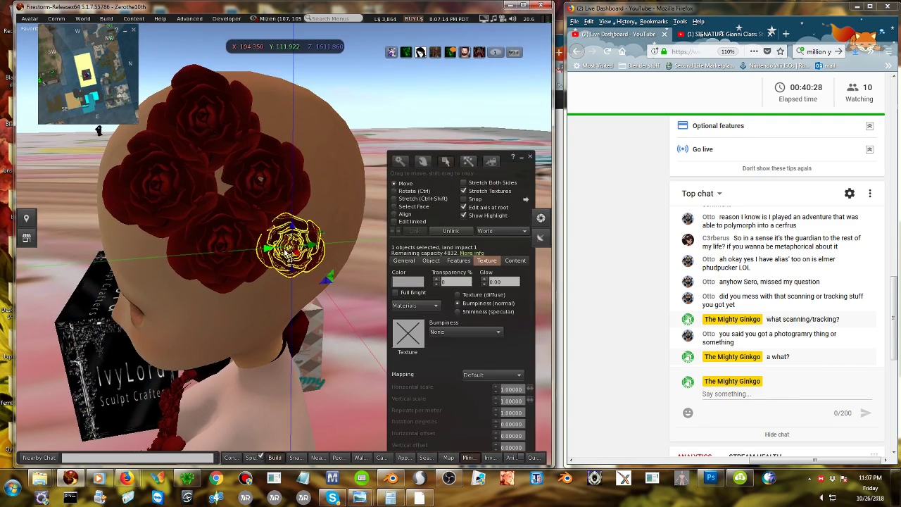
pyautogui.click(422, 191)
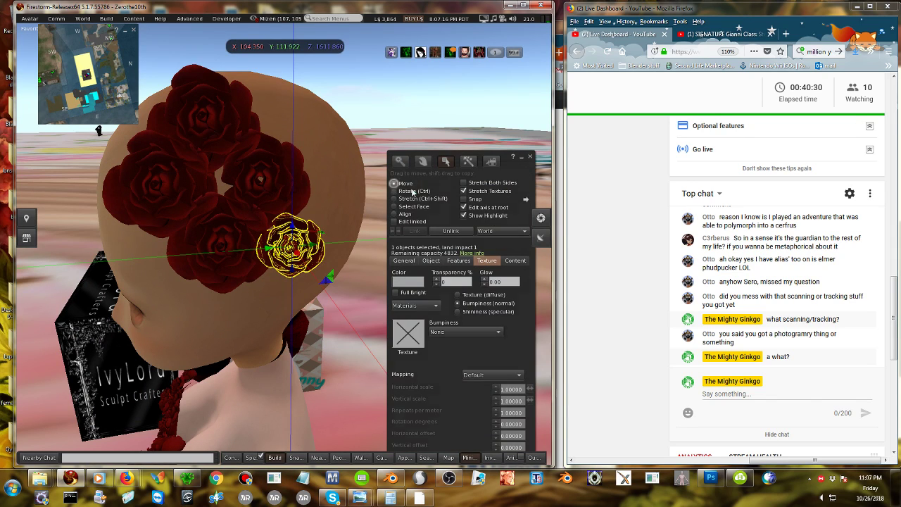
pyautogui.moveTo(338, 255); pyautogui.dragTo(360, 241)
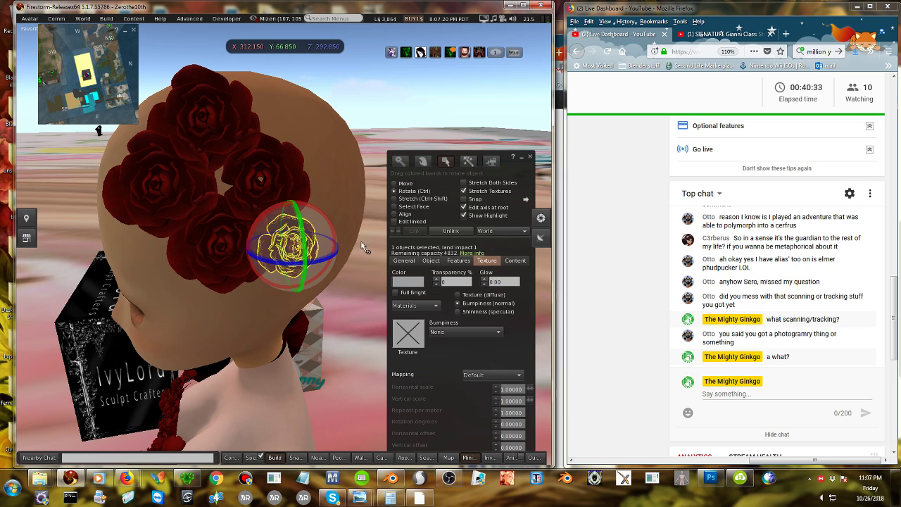
# Shrink the accent rose to about 0.023 × 0.021 × 0.010 and copy it to the face side of the lowest large rose.
pyautogui.click(418, 199)
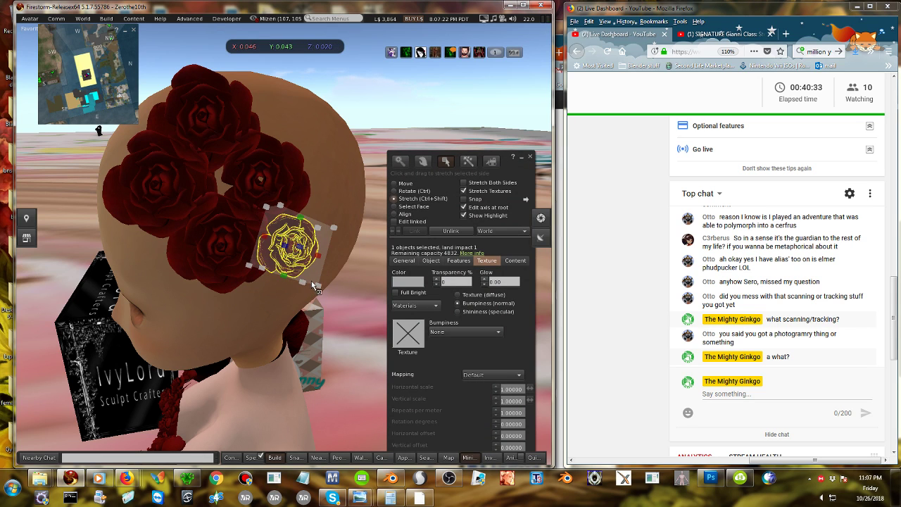
pyautogui.moveTo(318, 288); pyautogui.dragTo(291, 251)
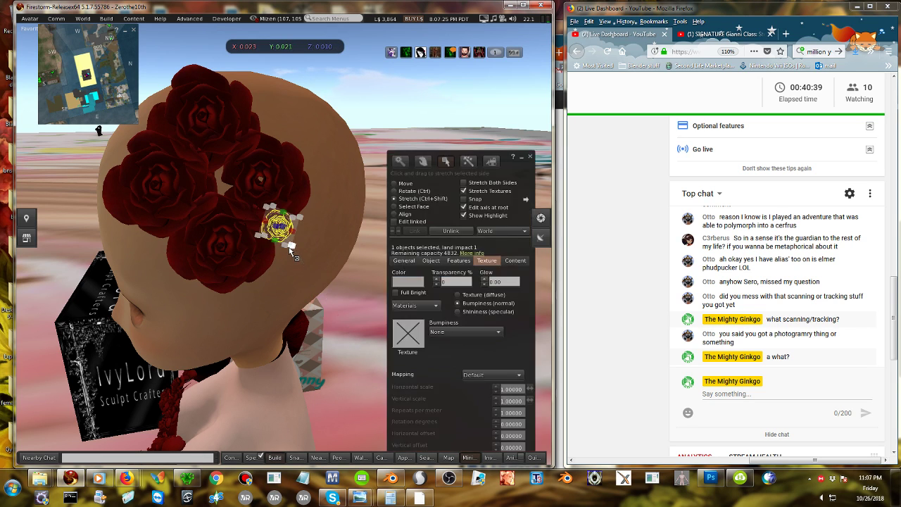
pyautogui.click(394, 184)
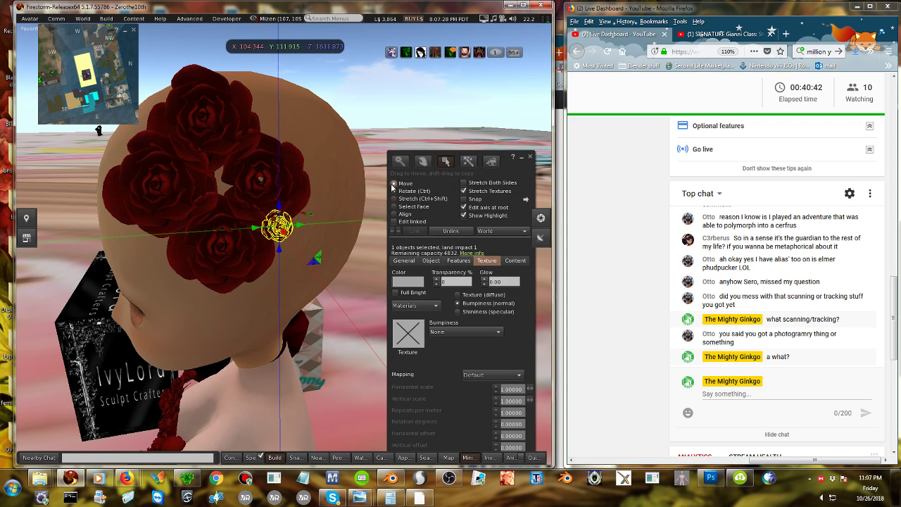
pyautogui.moveTo(297, 230); pyautogui.dragTo(191, 240)
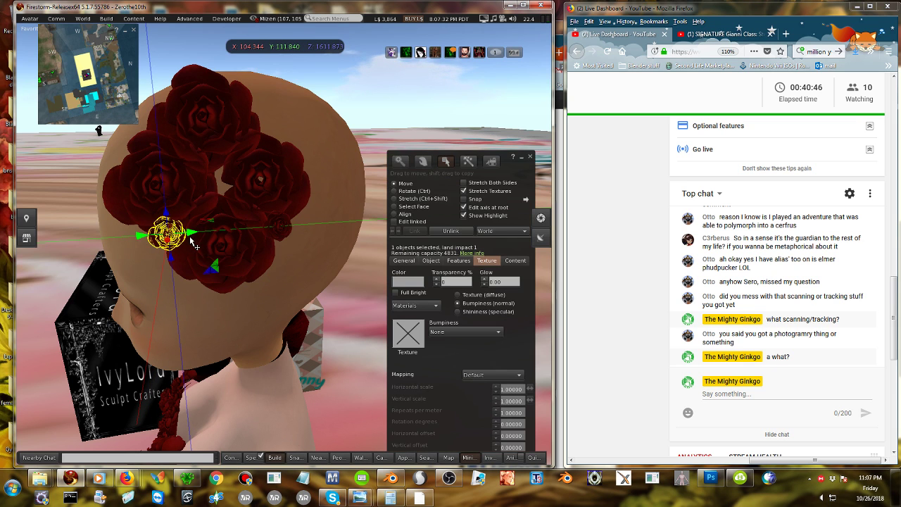
# Rotate the copied accent rose on the face side so it lies flat against the head.
pyautogui.press('Escape')
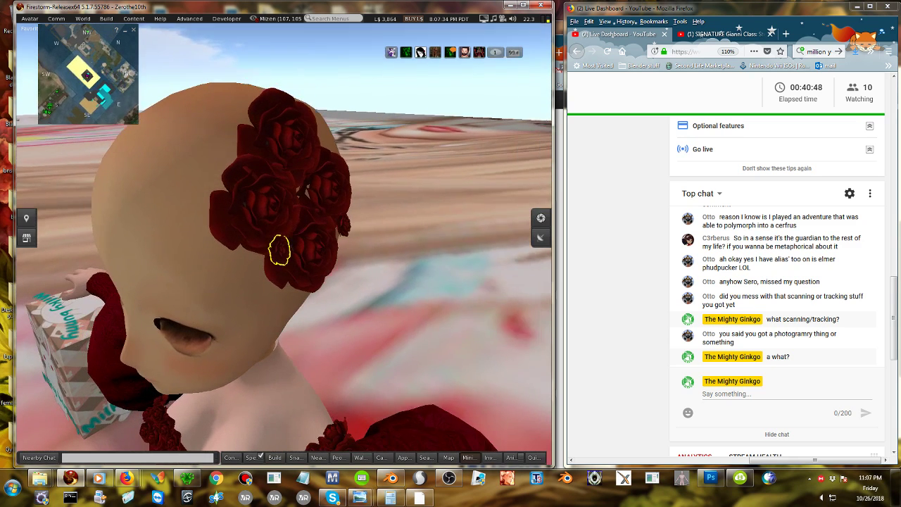
pyautogui.keyDown('ctrl'); pyautogui.keyDown('alt'); pyautogui.moveTo(284, 243); pyautogui.dragTo(285, 248); pyautogui.keyUp('alt'); pyautogui.keyUp('ctrl')
pyautogui.click(395, 192)
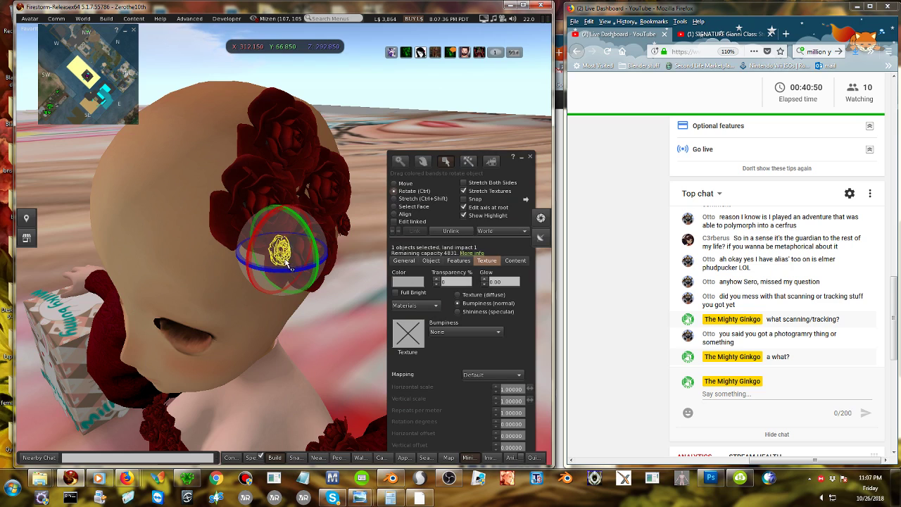
pyautogui.press('Escape')
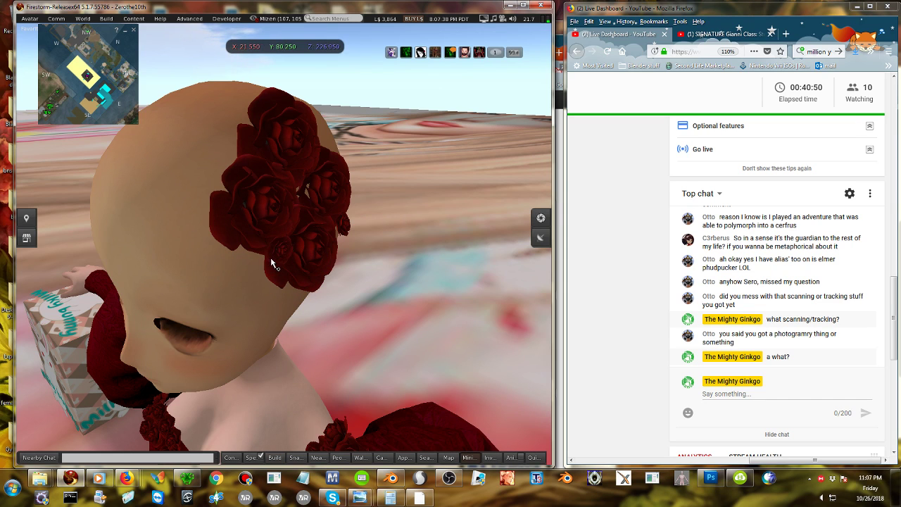
pyautogui.hotkey('ctrl', 'b')
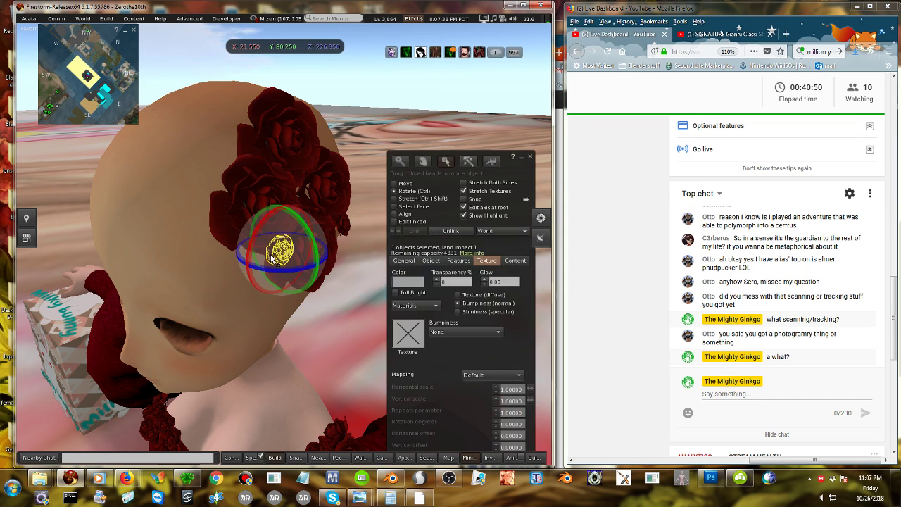
# Copy the face-side accent rose up the forehead and place it beside the top large rose.
pyautogui.click(395, 183)
pyautogui.moveTo(280, 230); pyautogui.dragTo(223, 160)
pyautogui.moveTo(239, 136); pyautogui.dragTo(240, 127)
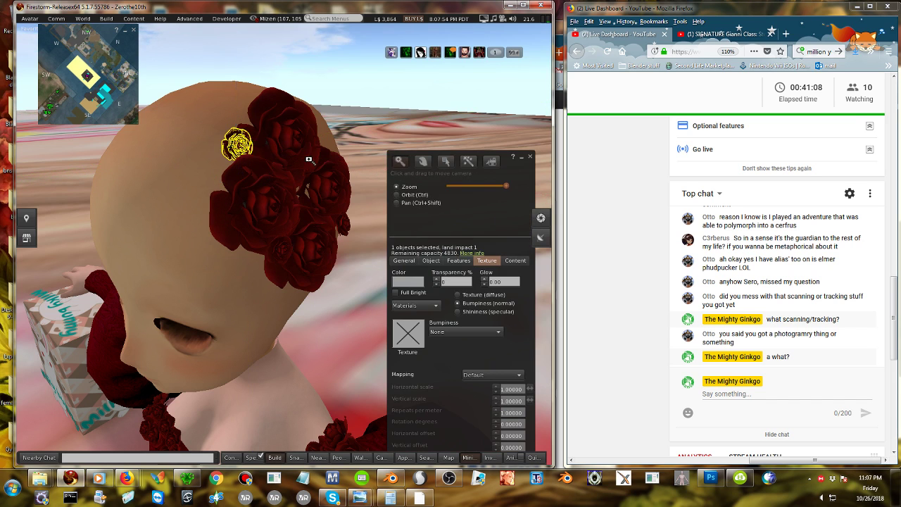
pyautogui.press('Escape')
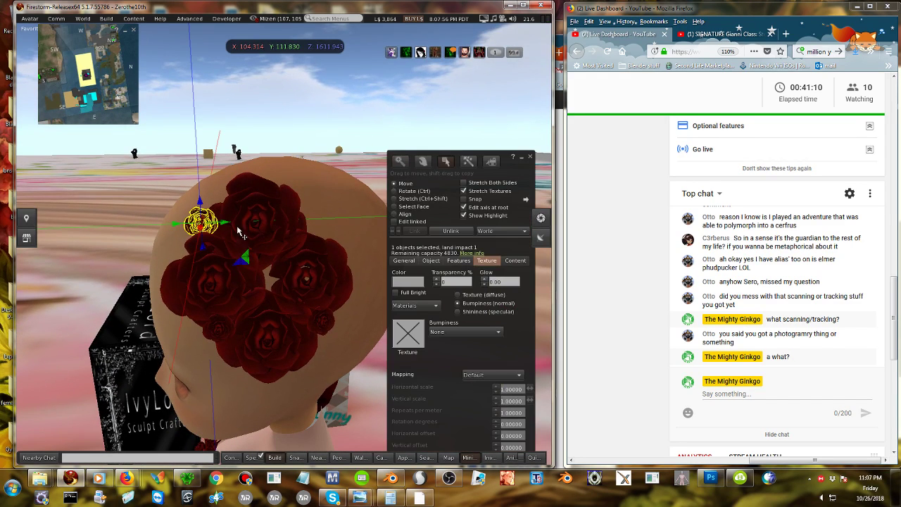
# Copy the accent rose to the rear side of the top large rose and into the gap at the cluster's center.
pyautogui.keyDown('shift'); pyautogui.moveTo(220, 221); pyautogui.dragTo(282, 200); pyautogui.keyUp('shift')
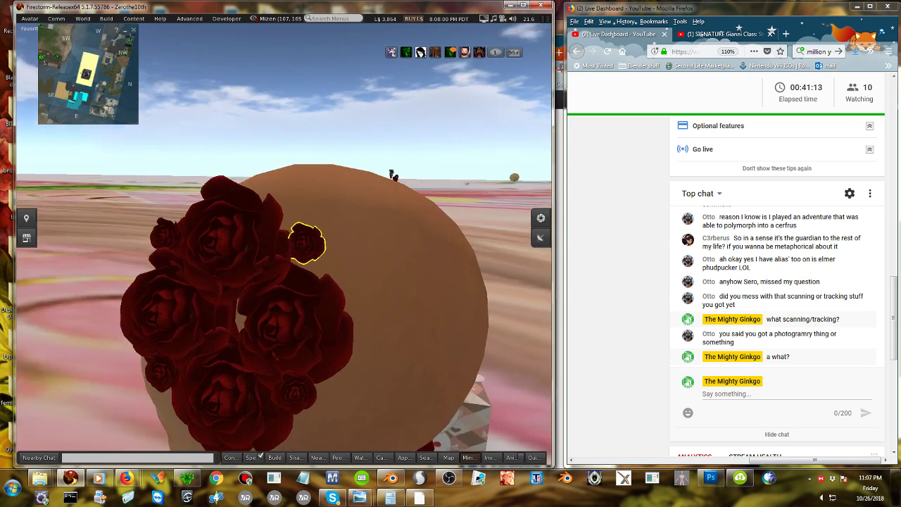
pyautogui.keyDown('ctrl'); pyautogui.keyDown('alt'); pyautogui.moveTo(304, 243); pyautogui.dragTo(239, 306); pyautogui.keyUp('alt'); pyautogui.keyUp('ctrl')
pyautogui.moveTo(329, 246); pyautogui.dragTo(307, 250)
pyautogui.press('Escape')
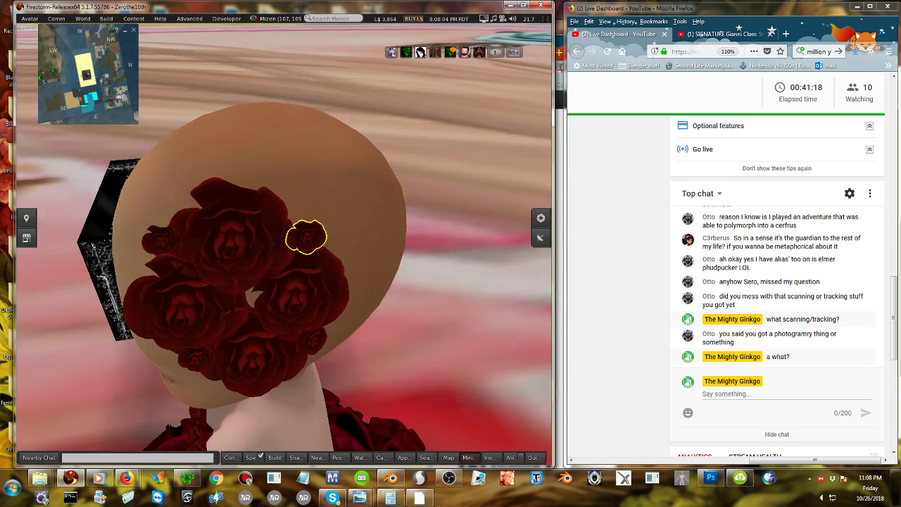
pyautogui.hotkey('ctrl', '3')
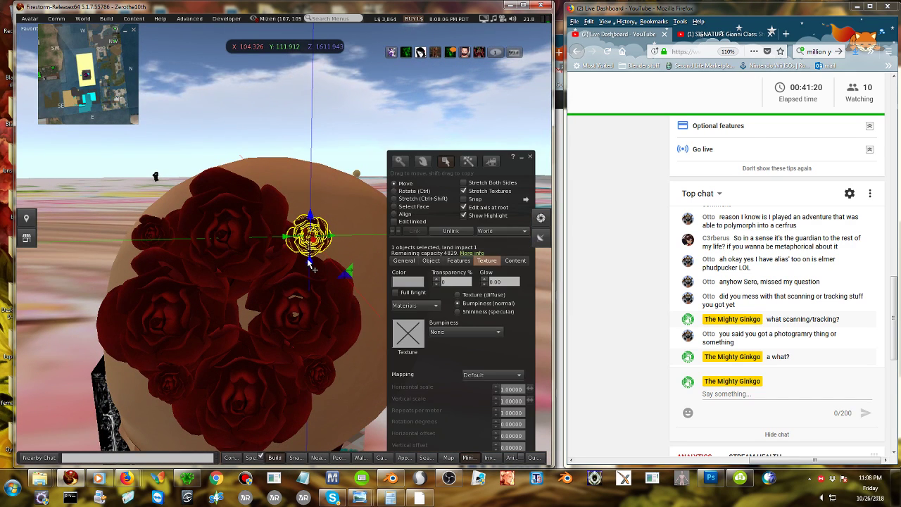
pyautogui.moveTo(312, 261); pyautogui.dragTo(310, 268)
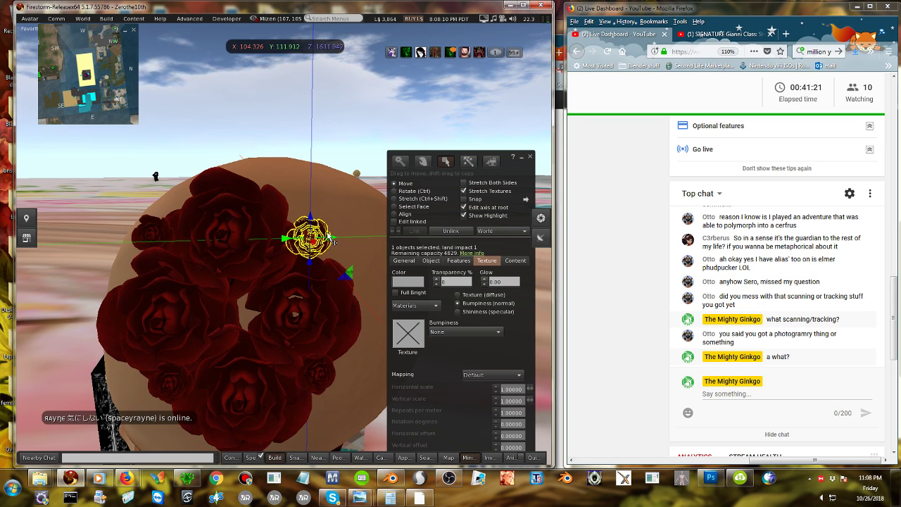
pyautogui.moveTo(315, 266); pyautogui.dragTo(271, 277)
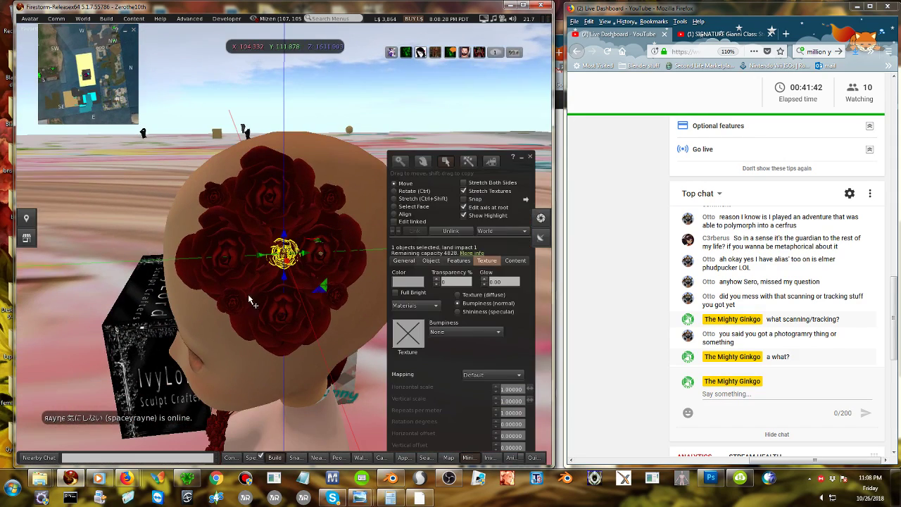
# Select the five accent roses plus the four-rose cluster and link them with the top large rose as root.
pyautogui.keyDown('shift'); pyautogui.click(240, 300); pyautogui.keyUp('shift')
pyautogui.keyDown('shift'); pyautogui.click(336, 295); pyautogui.keyUp('shift')
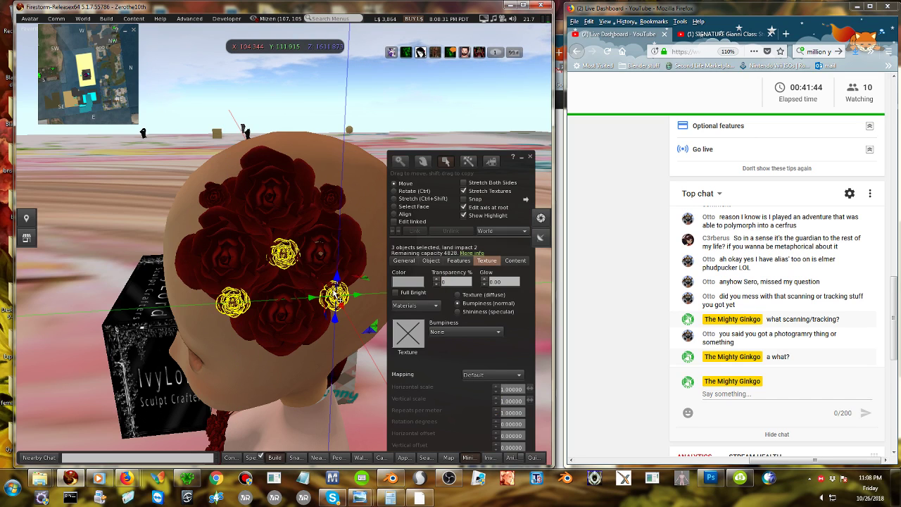
pyautogui.keyDown('shift'); pyautogui.click(341, 210); pyautogui.keyUp('shift')
pyautogui.keyDown('shift'); pyautogui.click(229, 202); pyautogui.keyUp('shift')
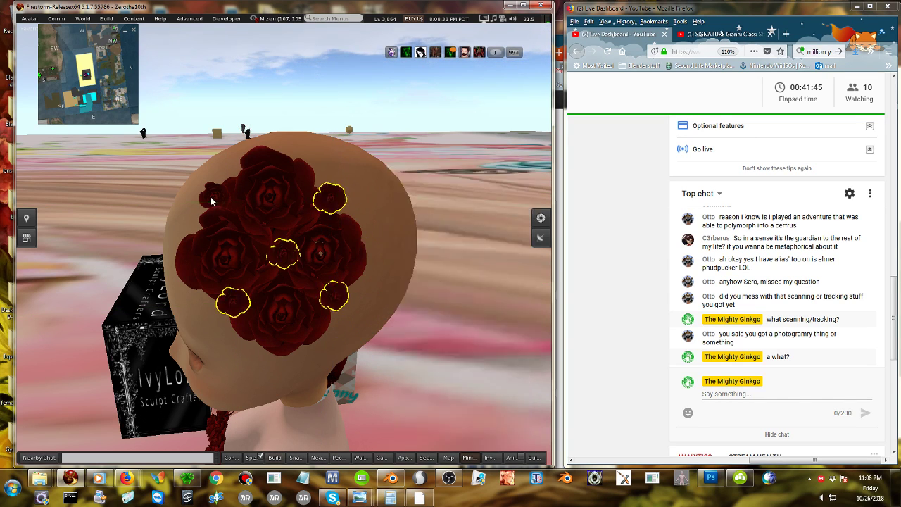
pyautogui.keyDown('shift'); pyautogui.click(271, 229); pyautogui.keyUp('shift')
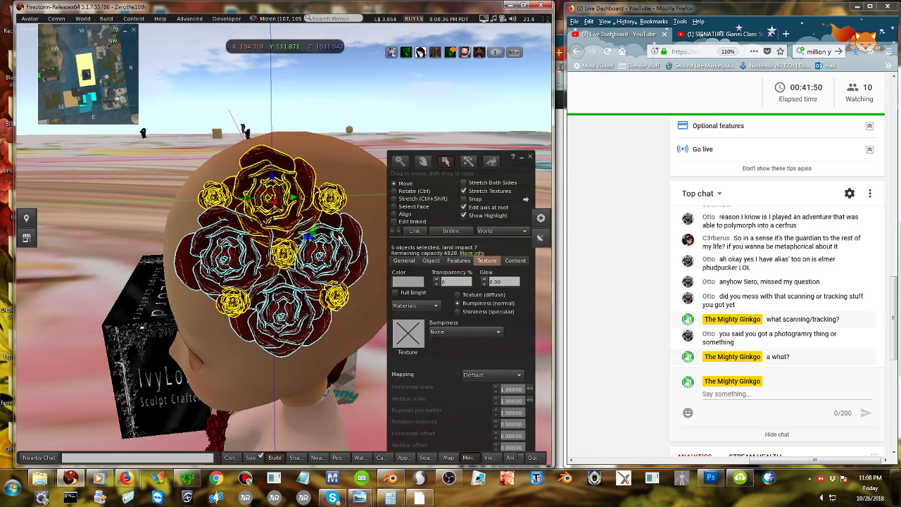
pyautogui.keyDown('ctrl'); pyautogui.keyDown('alt'); pyautogui.moveTo(324, 273); pyautogui.dragTo(386, 257); pyautogui.keyUp('alt'); pyautogui.keyUp('ctrl')
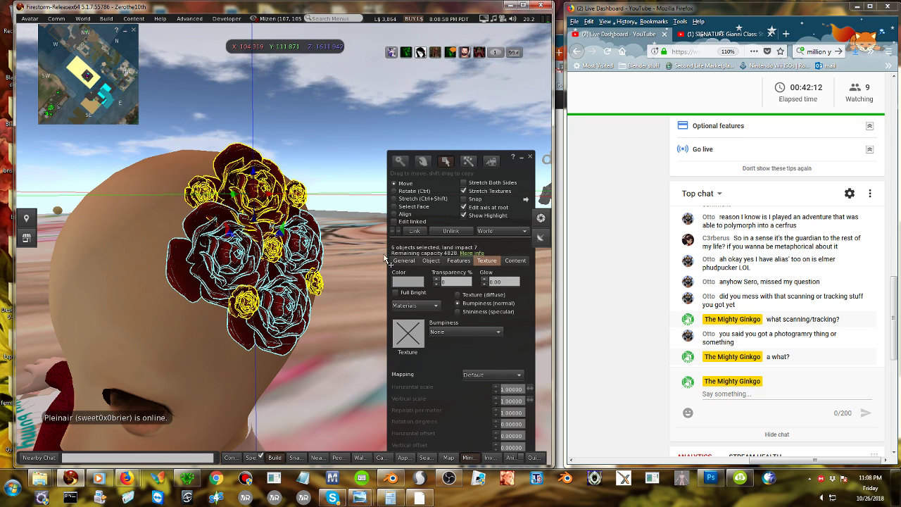
pyautogui.click(411, 231)
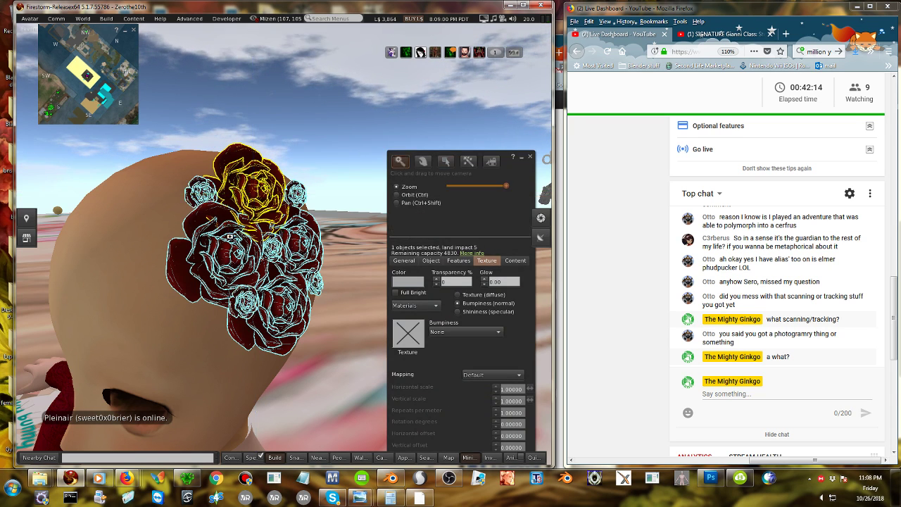
# Copy the linked rose ornament to the opposite side of the head and move the build tools aside.
pyautogui.keyDown('alt'); pyautogui.moveTo(246, 225); pyautogui.dragTo(406, 171); pyautogui.keyUp('alt')
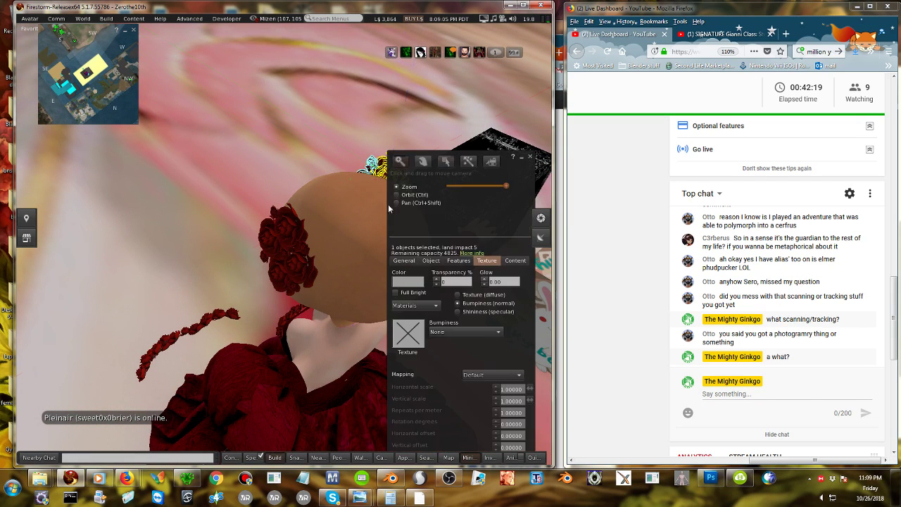
pyautogui.keyDown('alt'); pyautogui.moveTo(388, 204); pyautogui.dragTo(288, 245); pyautogui.keyUp('alt')
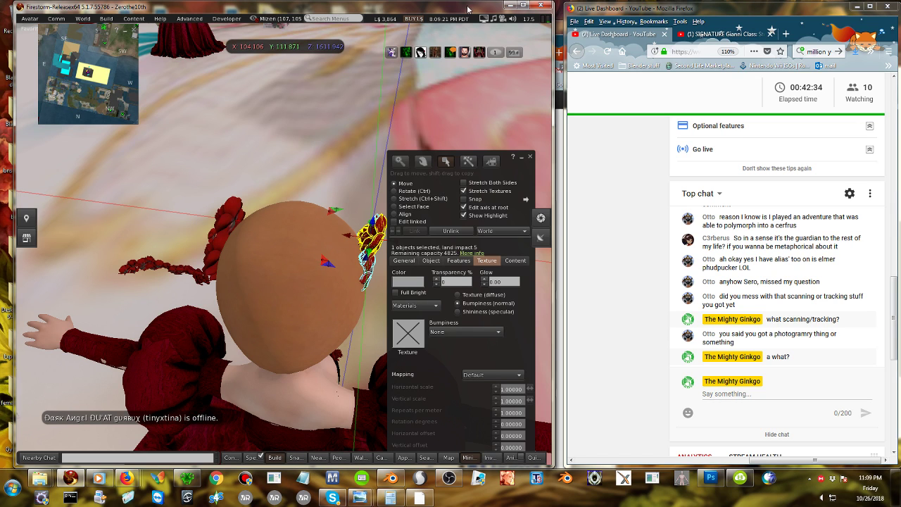
pyautogui.moveTo(506, 166); pyautogui.dragTo(543, 166)
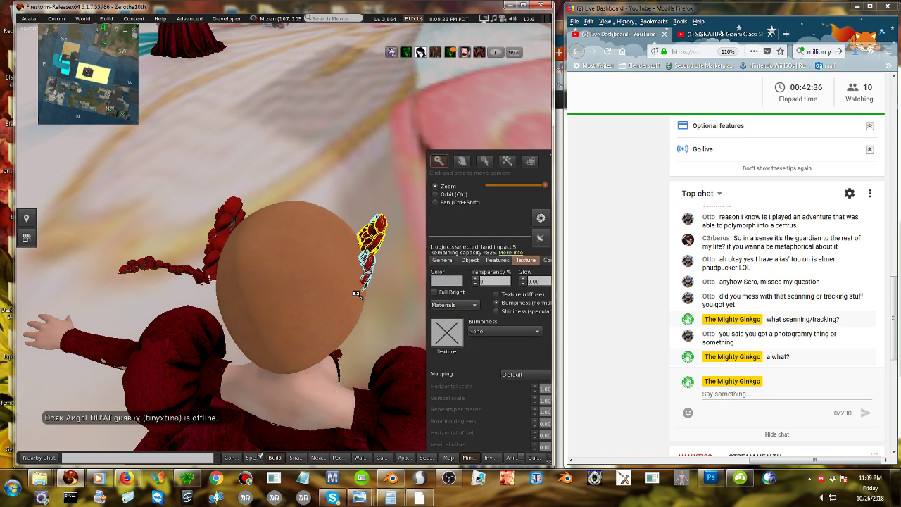
# Rotate the copied rose ornament so its blooms face outward from the opposite side of the head.
pyautogui.keyDown('alt'); pyautogui.moveTo(357, 294); pyautogui.dragTo(394, 294); pyautogui.keyUp('alt')
pyautogui.moveTo(283, 244)
pyautogui.keyDown('alt'); pyautogui.mouseDown()
pyautogui.moveTo(283, 211)
pyautogui.moveTo(309, 253)
pyautogui.moveTo(283, 245)
pyautogui.mouseUp(); pyautogui.keyUp('alt')
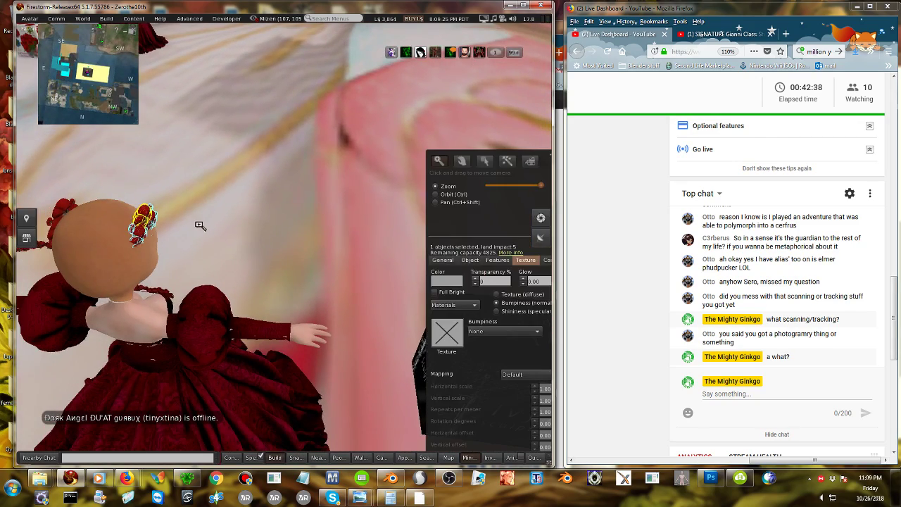
pyautogui.keyDown('alt'); pyautogui.moveTo(148, 253); pyautogui.dragTo(285, 245); pyautogui.keyUp('alt')
pyautogui.click(433, 190)
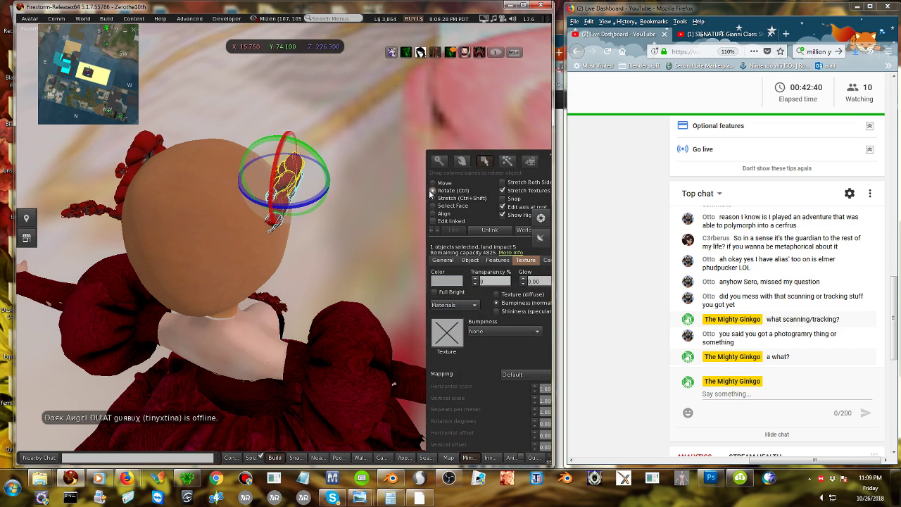
pyautogui.moveTo(302, 200); pyautogui.dragTo(210, 100)
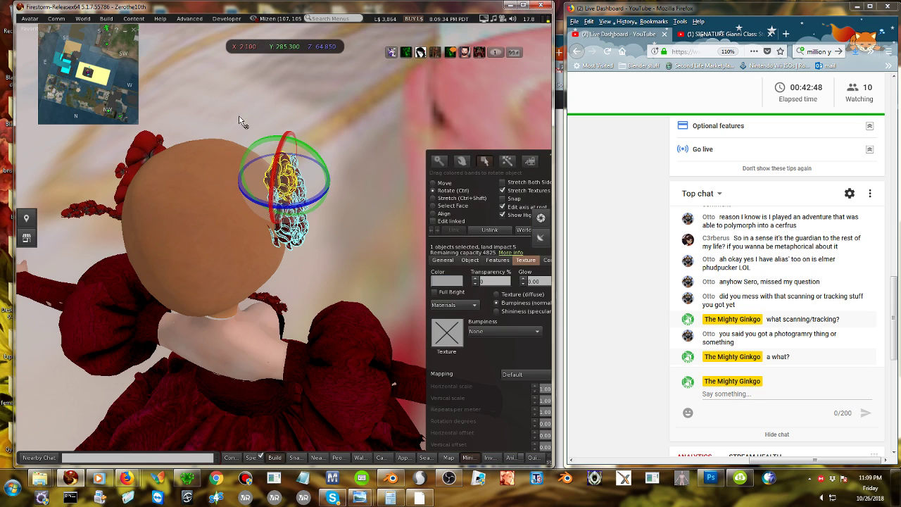
# Shift the copied rose ornament slightly outward along the X axis to rest on the head, and check its fit.
pyautogui.click(432, 183)
pyautogui.moveTo(302, 183); pyautogui.dragTo(304, 183)
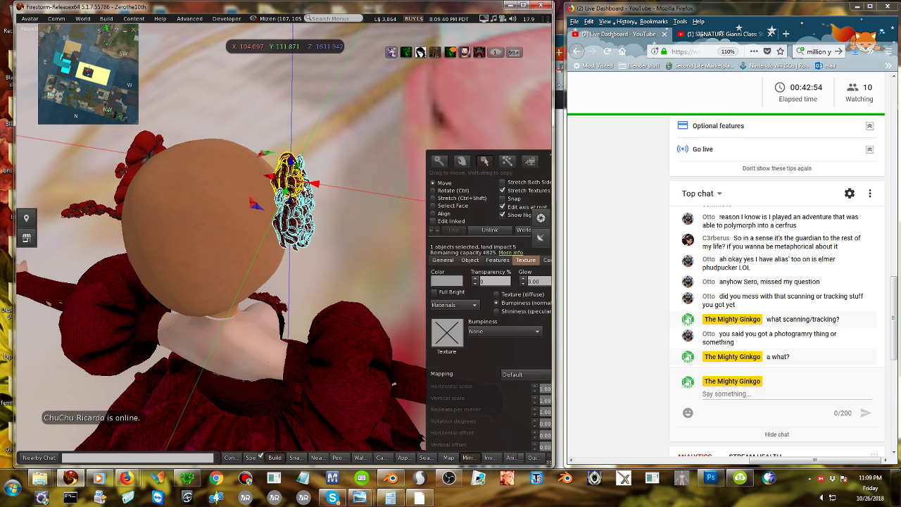
pyautogui.keyDown('alt'); pyautogui.click(255, 205); pyautogui.keyUp('alt')
pyautogui.keyDown('alt'); pyautogui.moveTo(256, 204); pyautogui.dragTo(302, 247); pyautogui.keyUp('alt')
pyautogui.keyDown('ctrl'); pyautogui.keyDown('alt'); pyautogui.moveTo(368, 257); pyautogui.dragTo(284, 243); pyautogui.keyUp('alt'); pyautogui.keyUp('ctrl')
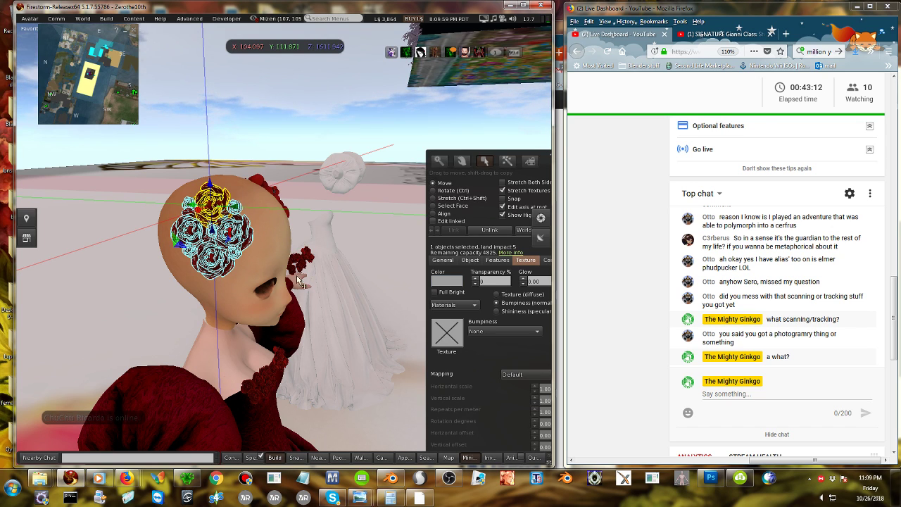
# Examine how both linked rose ornaments sit on the avatar's head from the front and from the side.
pyautogui.click(336, 329)
pyautogui.press('Escape')
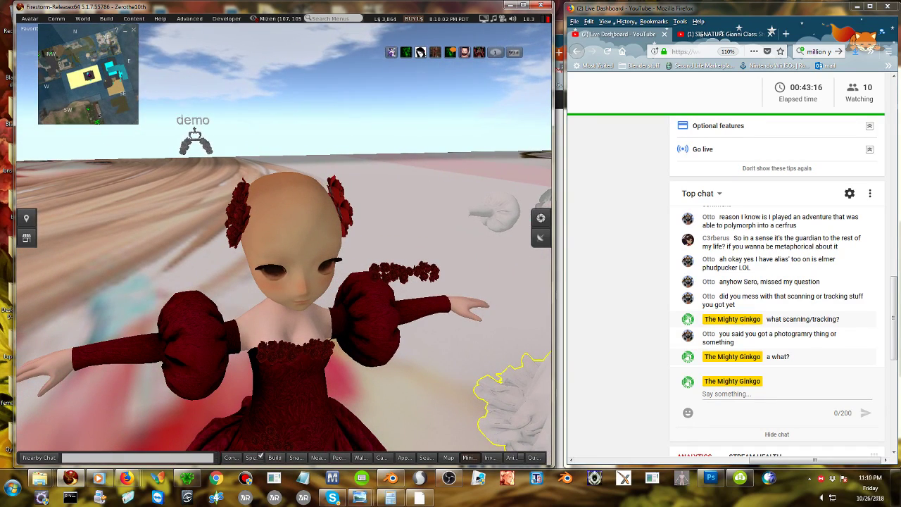
pyautogui.hotkey('ctrl', '3')
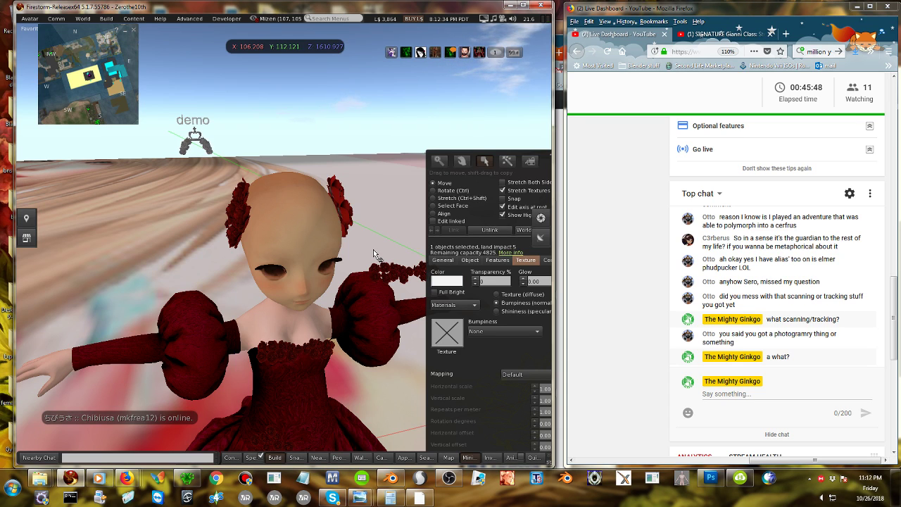
pyautogui.rightClick(374, 252)
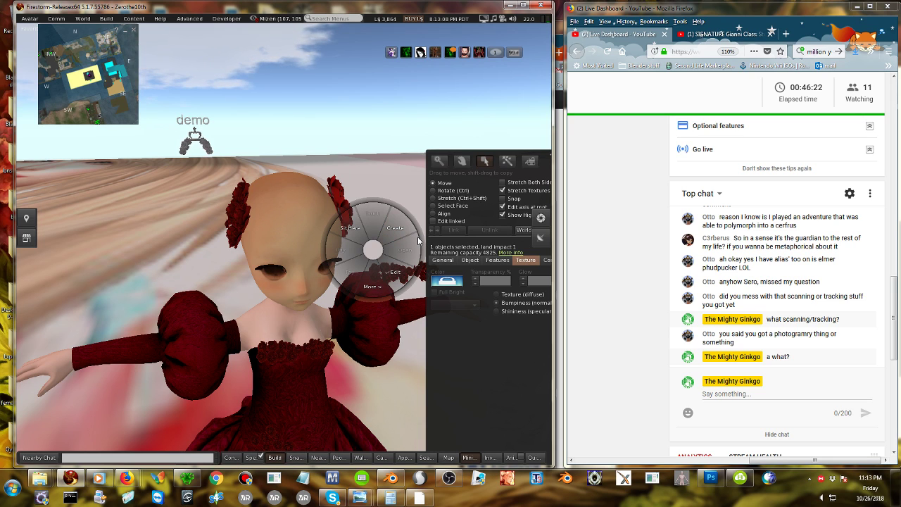
pyautogui.click(394, 272)
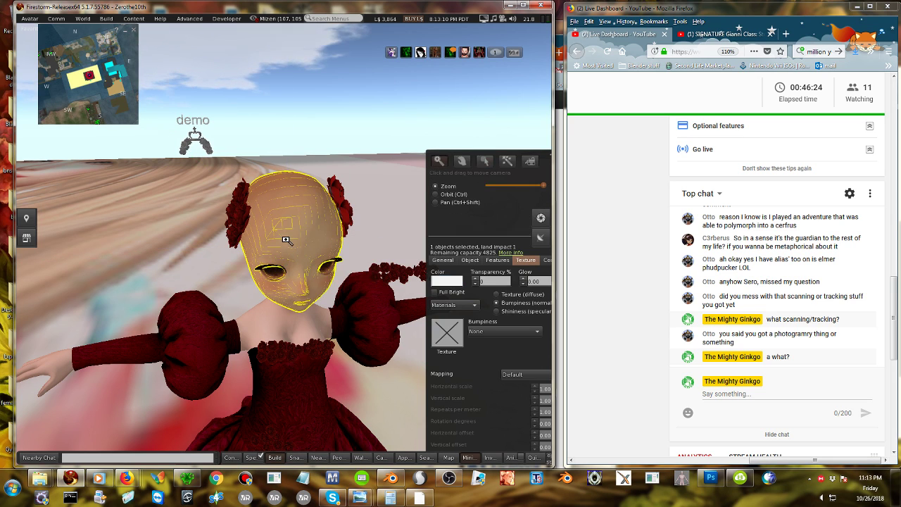
pyautogui.click(166, 304)
pyautogui.press('alt')
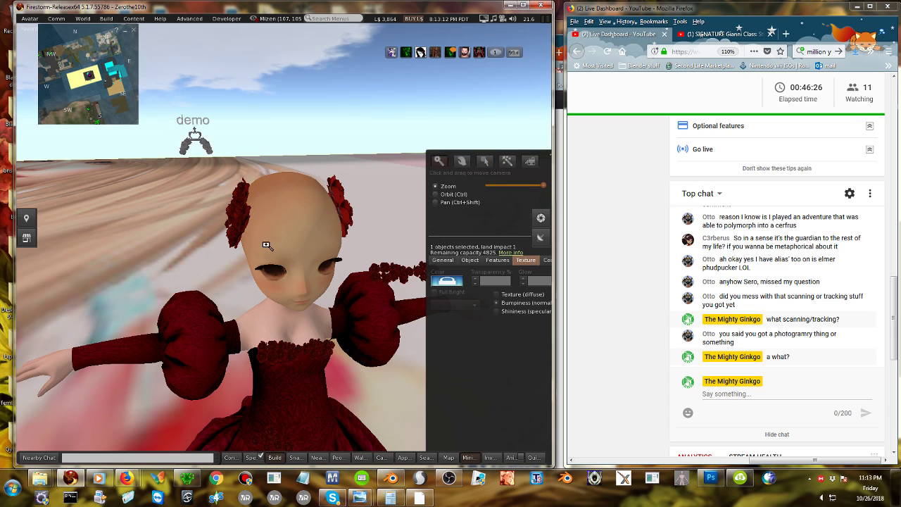
pyautogui.keyDown('alt'); pyautogui.moveTo(298, 225); pyautogui.dragTo(366, 167); pyautogui.keyUp('alt')
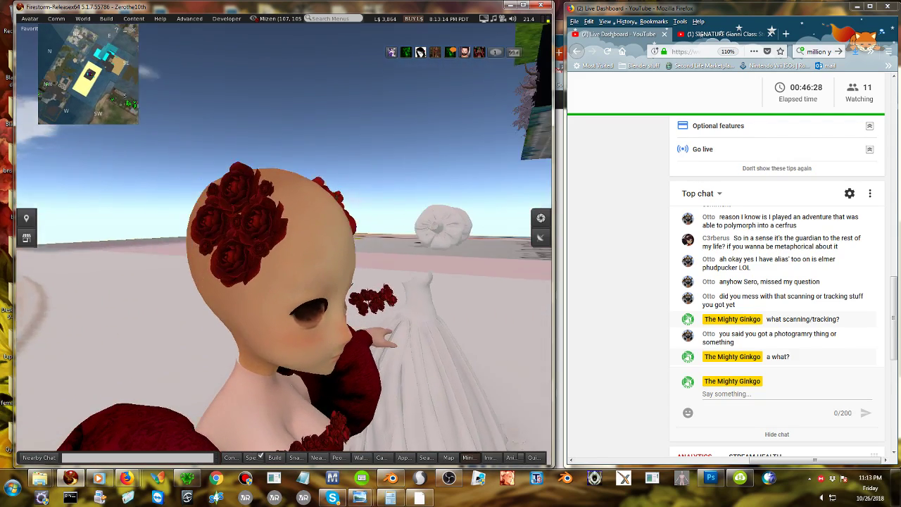
pyautogui.moveTo(197, 231); pyautogui.dragTo(281, 241)
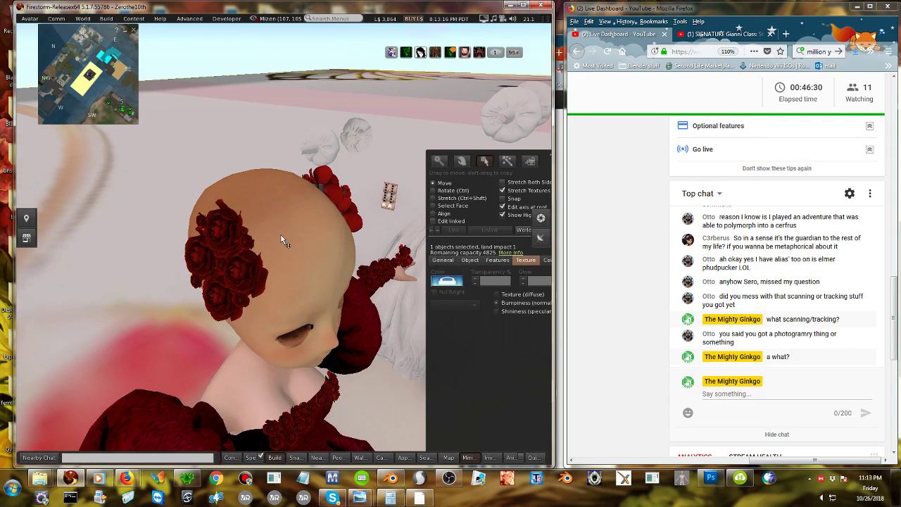
# Copy the linked rose ornament upward along its side of the head and tilt the copy so its lower blooms swing outward.
pyautogui.click(239, 243)
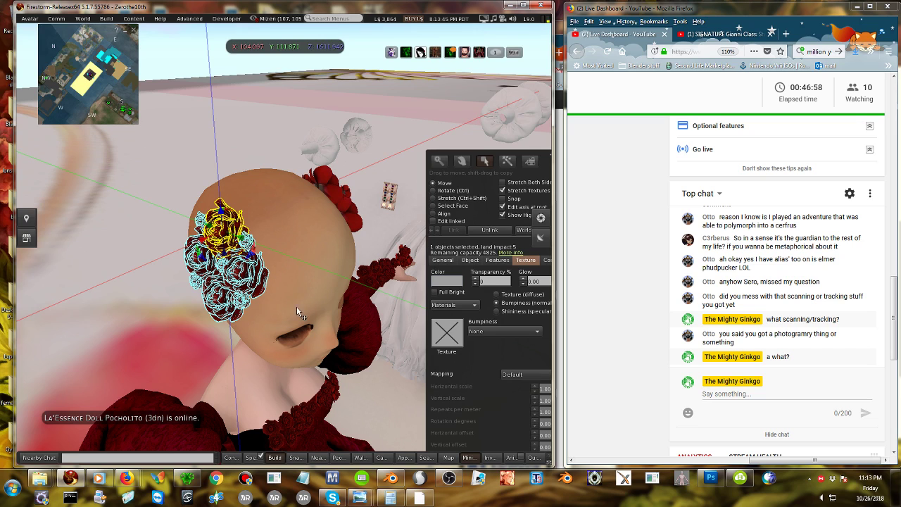
pyautogui.press('Escape')
pyautogui.keyDown('alt'); pyautogui.moveTo(283, 243); pyautogui.dragTo(227, 182); pyautogui.keyUp('alt')
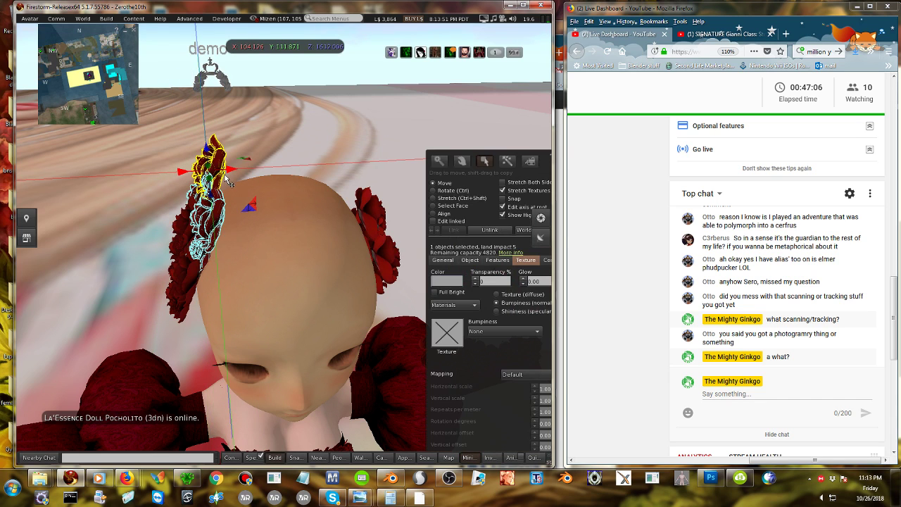
pyautogui.press('ctrl')
pyautogui.moveTo(259, 166); pyautogui.dragTo(283, 196)
pyautogui.click(432, 182)
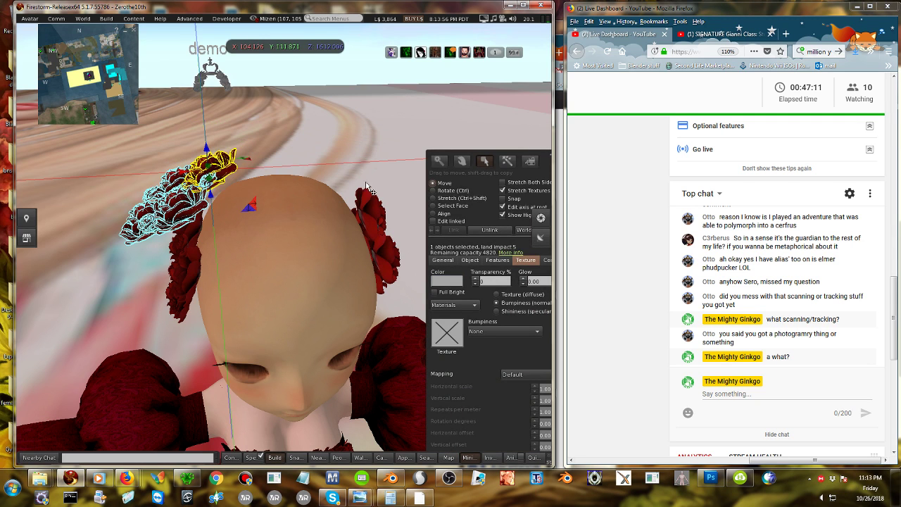
# Move the selected rose cluster from above the doll's head to in front of its face, at about Y 111.599.
pyautogui.moveTo(223, 174); pyautogui.dragTo(360, 239)
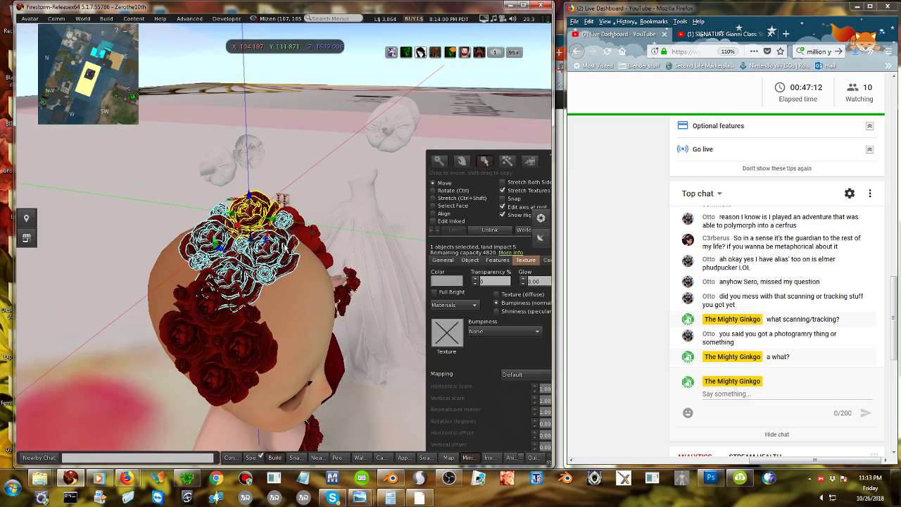
pyautogui.keyDown('alt'); pyautogui.moveTo(278, 284); pyautogui.dragTo(207, 332); pyautogui.keyUp('alt')
pyautogui.moveTo(281, 197); pyautogui.dragTo(387, 332)
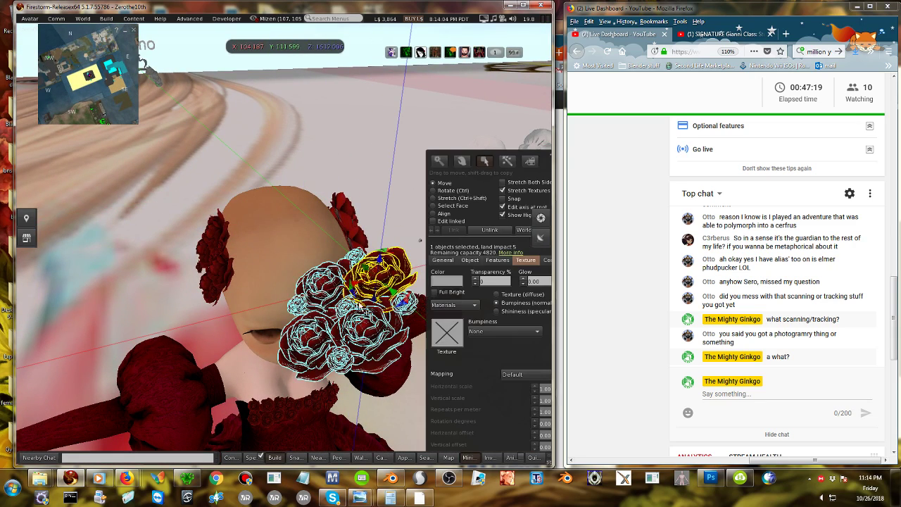
# Read the recent messages in the live stream chat.
pyautogui.click(791, 293)
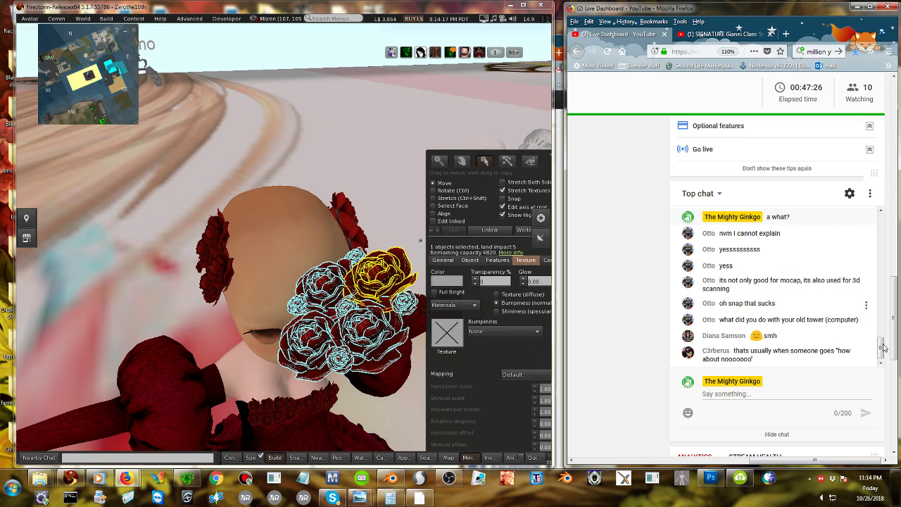
pyautogui.scroll(3, 884, 348)
pyautogui.scroll(-3, 884, 350)
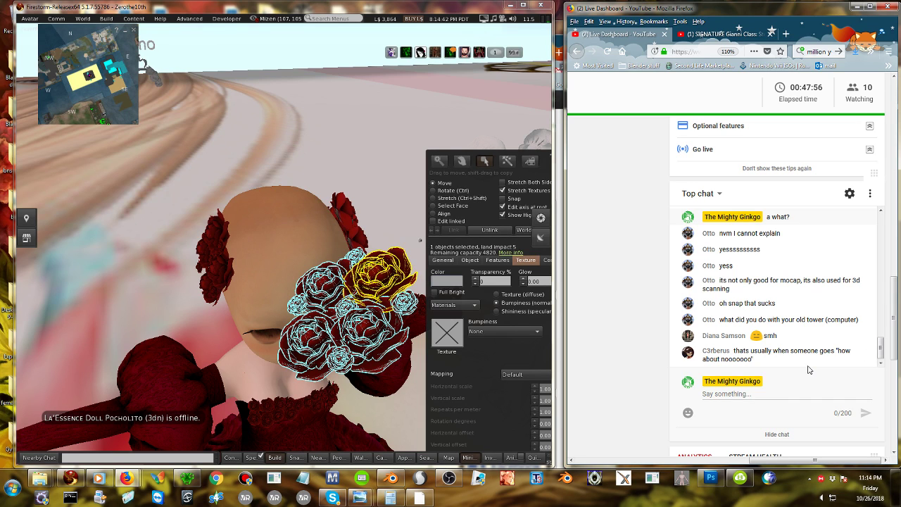
# Delete the large rose cluster floating in front of the doll's face and leave edit mode.
pyautogui.rightClick(318, 302)
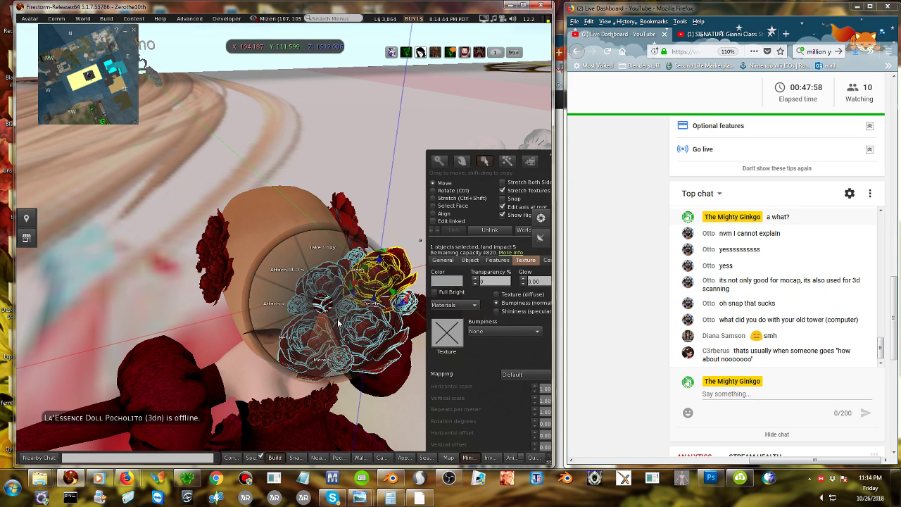
pyautogui.click(361, 301)
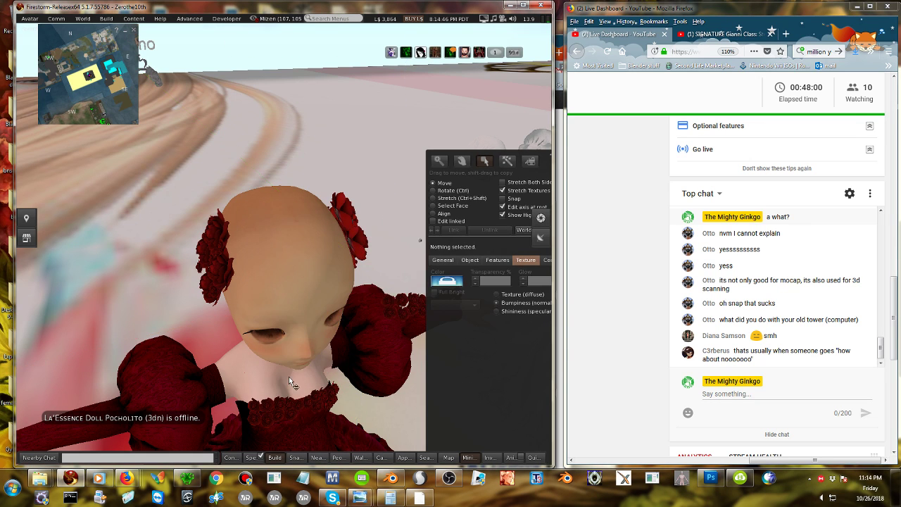
pyautogui.press('Escape')
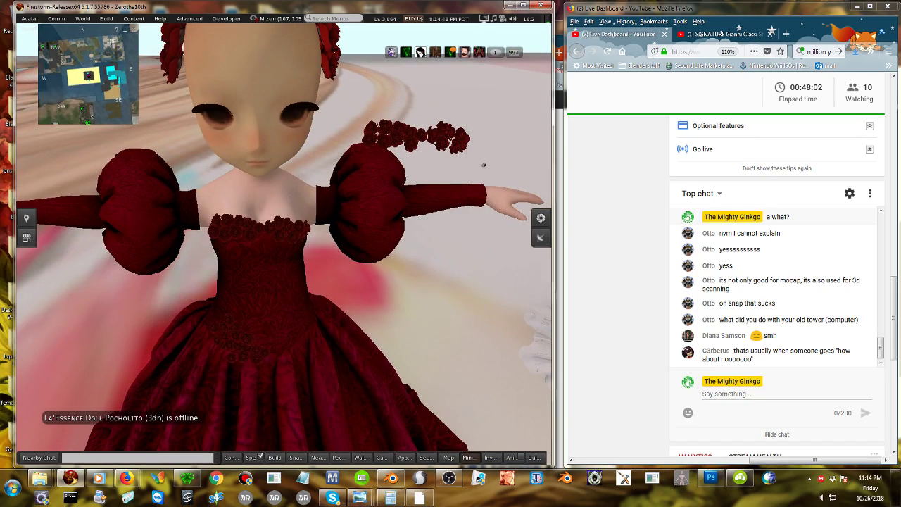
# Copy one small rose from the garland above the shoulder to the doll's centre and lower it to about Z 1611.578.
pyautogui.keyDown('alt'); pyautogui.moveTo(377, 179); pyautogui.dragTo(357, 189); pyautogui.keyUp('alt')
pyautogui.click(367, 166)
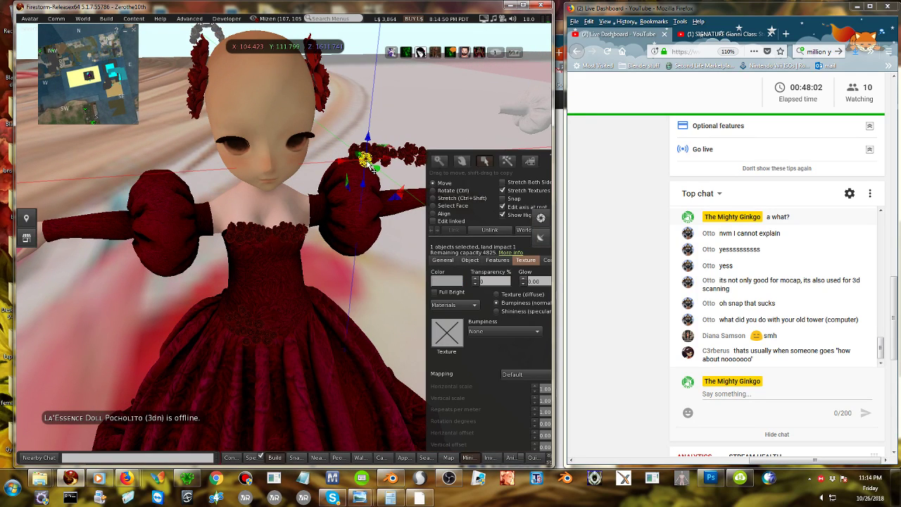
pyautogui.keyDown('shift'); pyautogui.moveTo(382, 160); pyautogui.dragTo(279, 180); pyautogui.keyUp('shift')
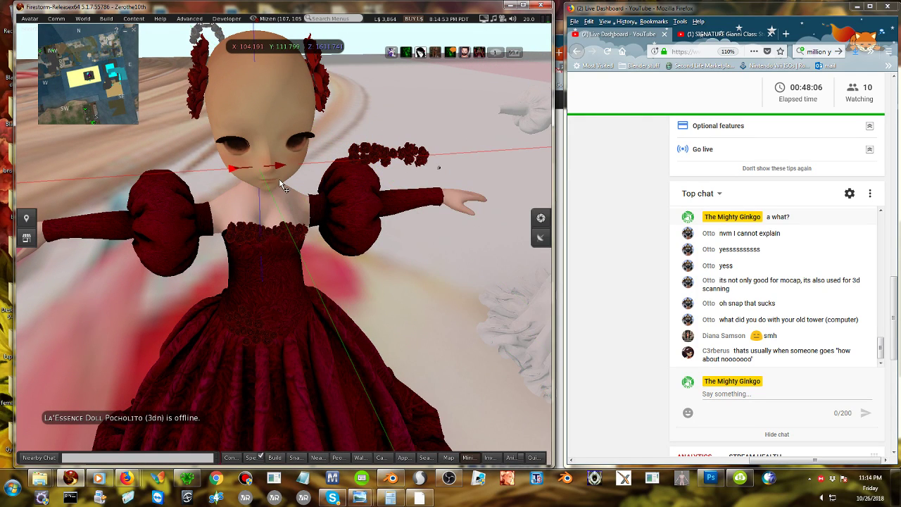
pyautogui.moveTo(255, 141); pyautogui.dragTo(257, 175)
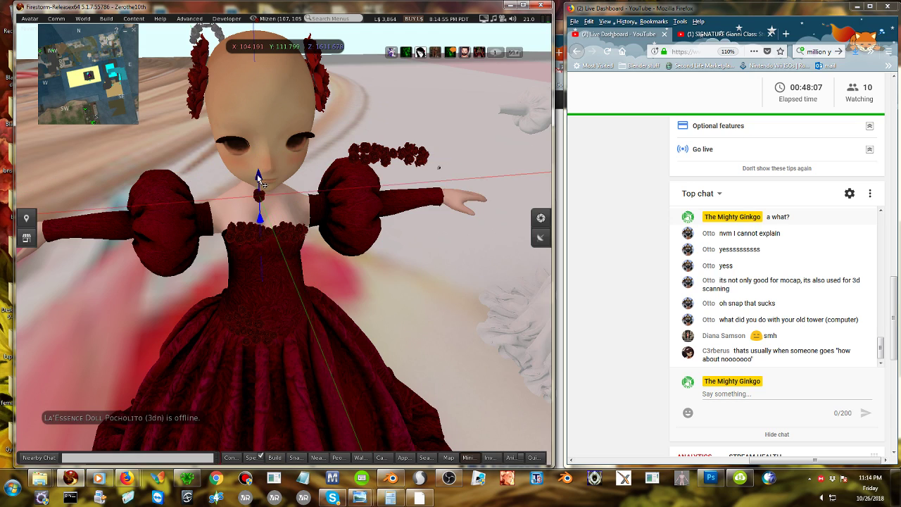
# Move the copied rose closer to the upper chest, at about Y 111.861 and Z 1611.652.
pyautogui.hotkey('ctrl', '3')
pyautogui.hotkey('ctrl', '3')
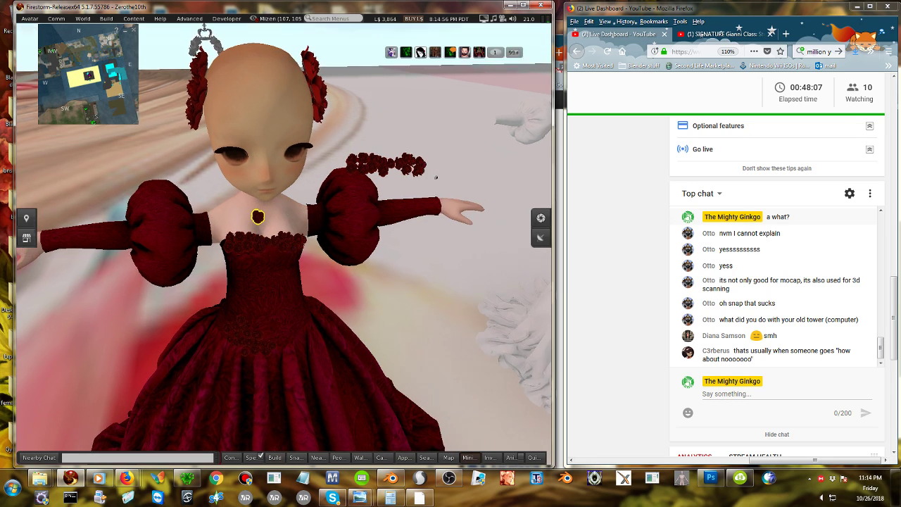
pyautogui.keyDown('alt'); pyautogui.moveTo(258, 216); pyautogui.dragTo(279, 258); pyautogui.keyUp('alt')
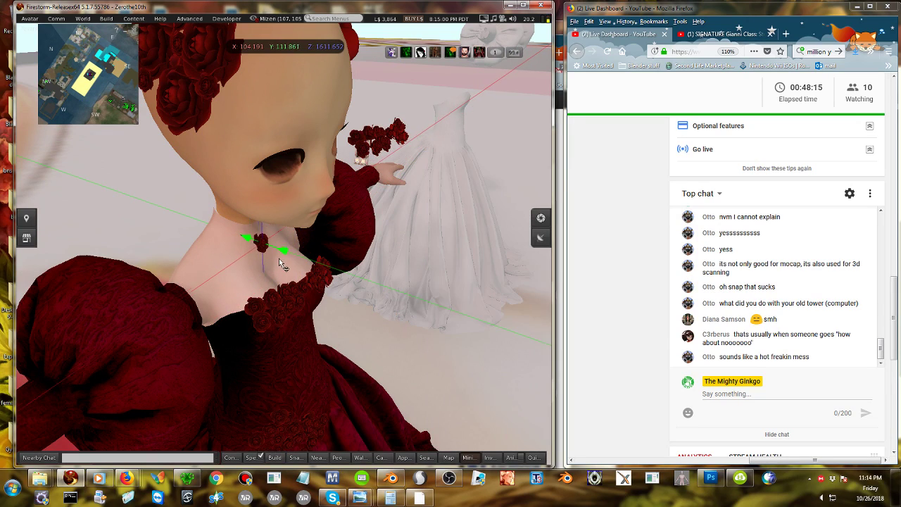
pyautogui.hotkey('ctrl', '3')
pyautogui.hotkey('ctrl', '3')
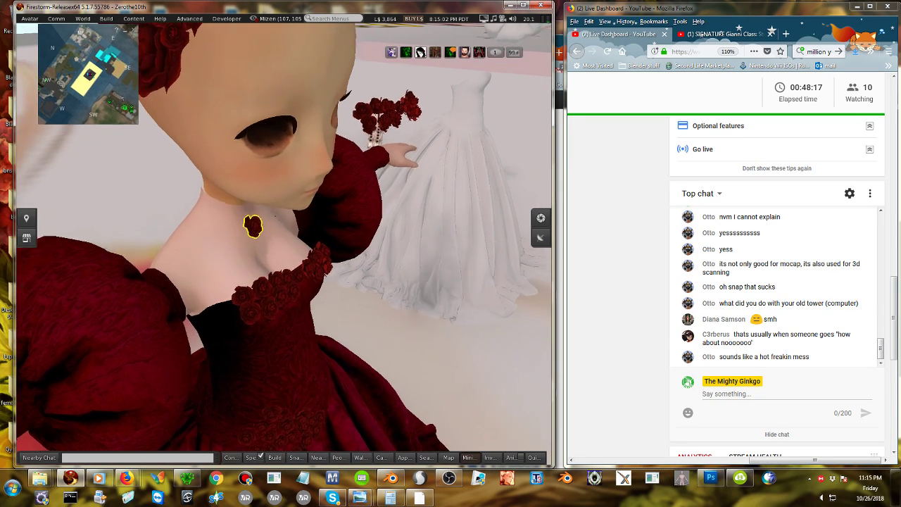
# Shift the small rose sideways over the base of the neck, to about X 104.215 and Y 111.859.
pyautogui.keyDown('ctrl'); pyautogui.keyDown('alt'); pyautogui.moveTo(252, 226); pyautogui.dragTo(161, 184); pyautogui.keyUp('alt'); pyautogui.keyUp('ctrl')
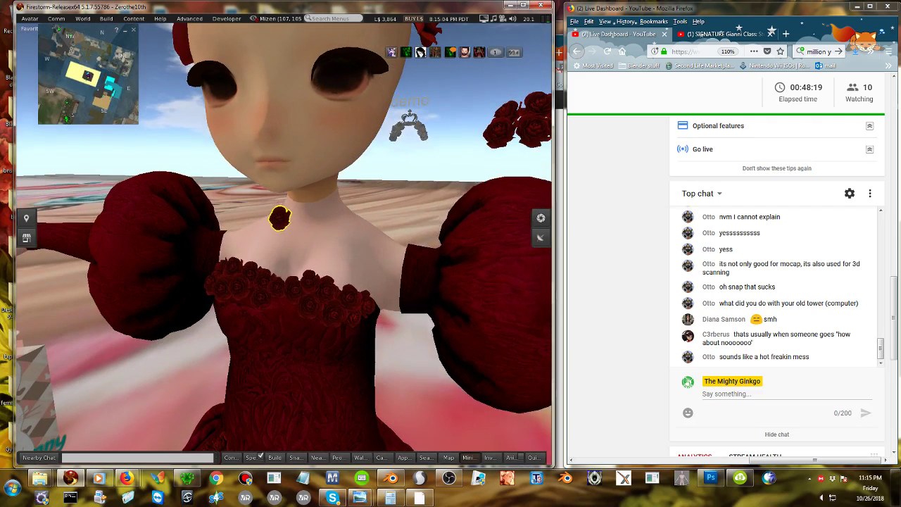
pyautogui.hotkey('ctrl', '3')
pyautogui.hotkey('ctrl', '3')
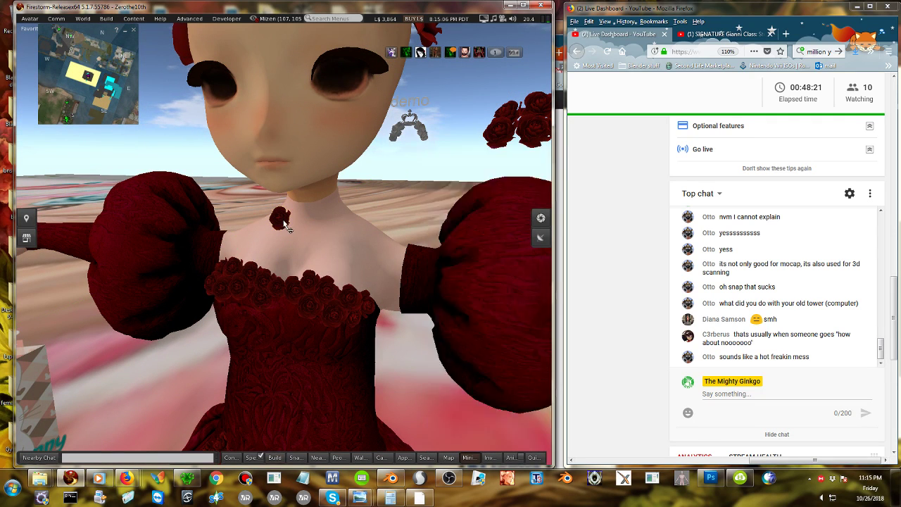
pyautogui.hotkey('ctrl', '3')
pyautogui.hotkey('ctrl', '3')
pyautogui.hotkey('ctrl', '3')
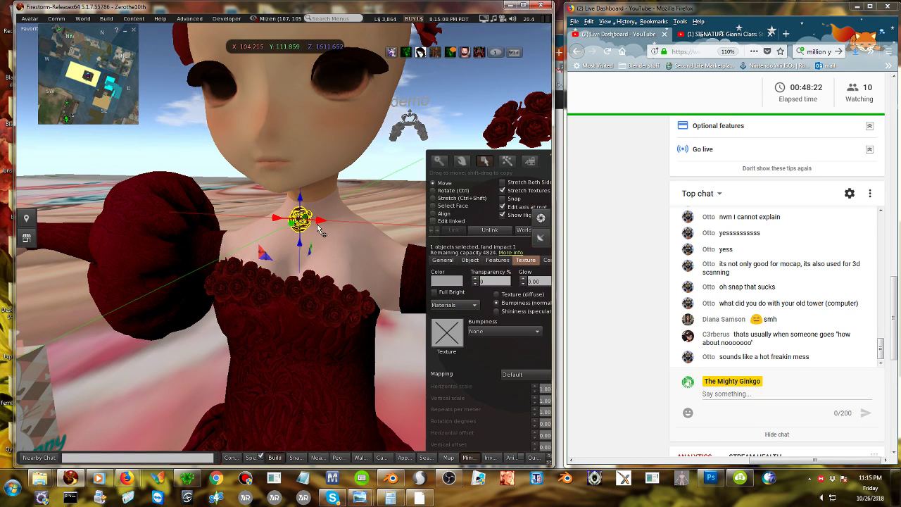
# Resize the rose to about 0.054 by 0.048 by 0.029 and reposition it on the chest at about X 104.197, Y 111.847.
pyautogui.click(442, 201)
pyautogui.moveTo(307, 236); pyautogui.dragTo(265, 248)
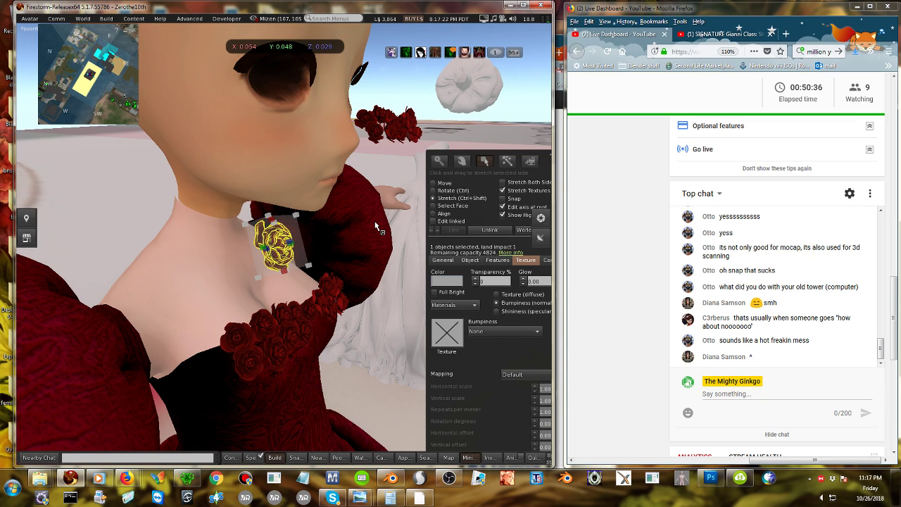
pyautogui.click(432, 183)
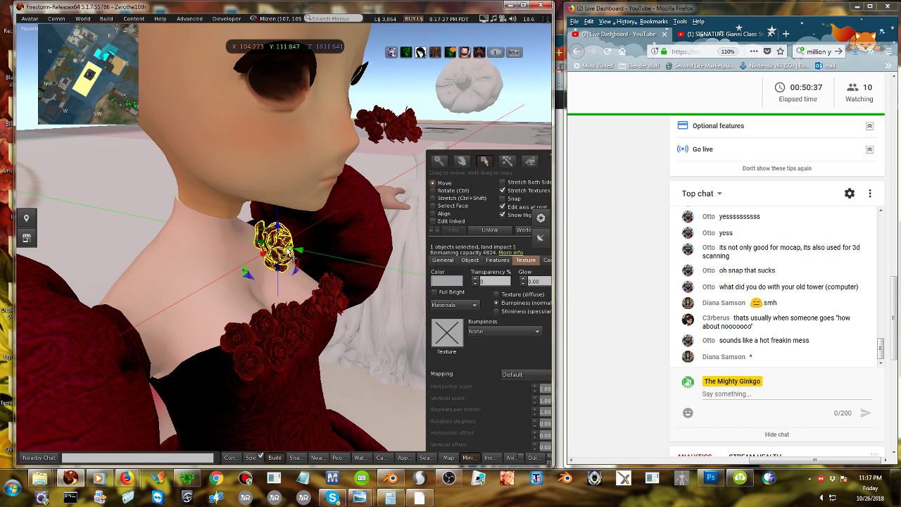
pyautogui.moveTo(297, 250); pyautogui.dragTo(285, 222)
pyautogui.click(264, 240)
pyautogui.click(277, 252)
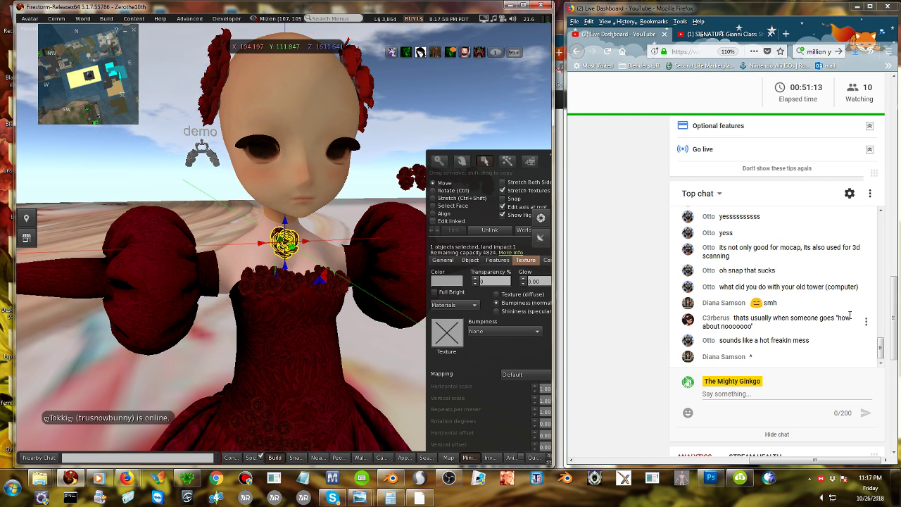
# Shift the chest rose sideways to about X 104.208, checking it unselected before selecting it again.
pyautogui.click(808, 340)
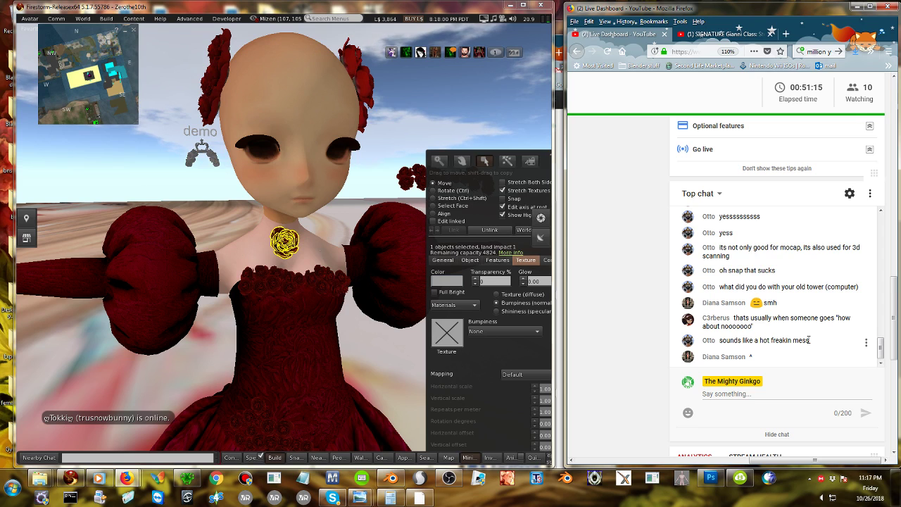
pyautogui.rightClick(290, 248)
pyautogui.click(310, 268)
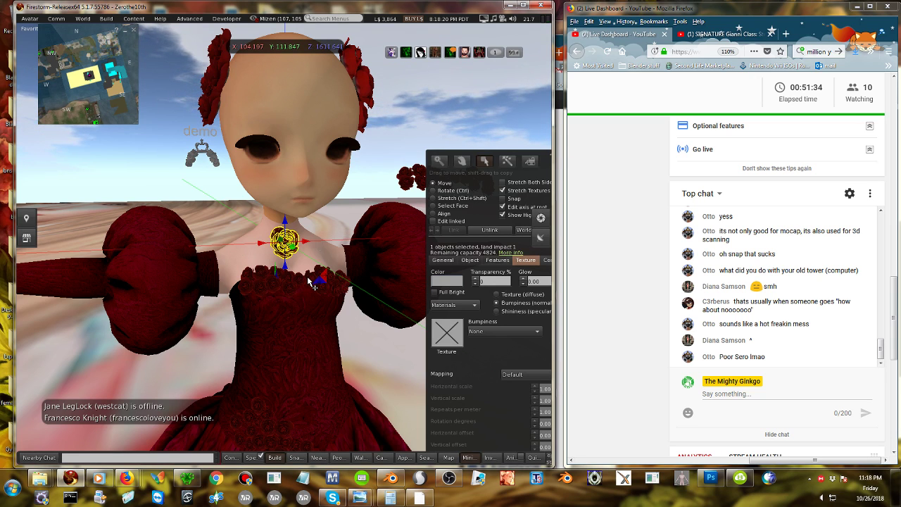
pyautogui.scroll(3, 309, 281)
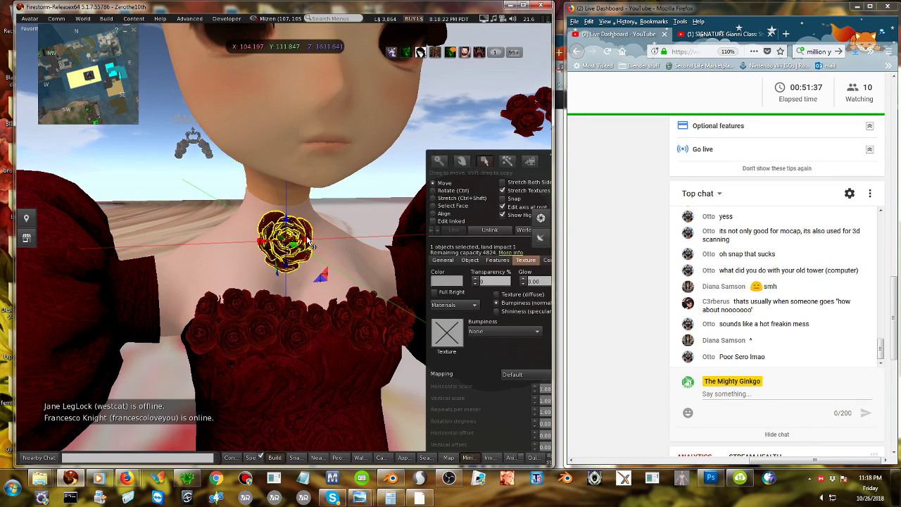
pyautogui.moveTo(310, 243); pyautogui.dragTo(323, 246)
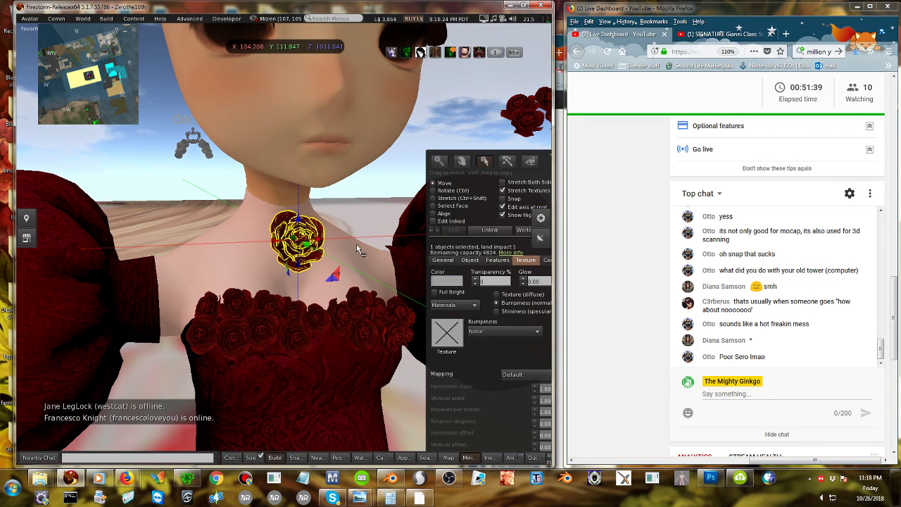
pyautogui.click(181, 203)
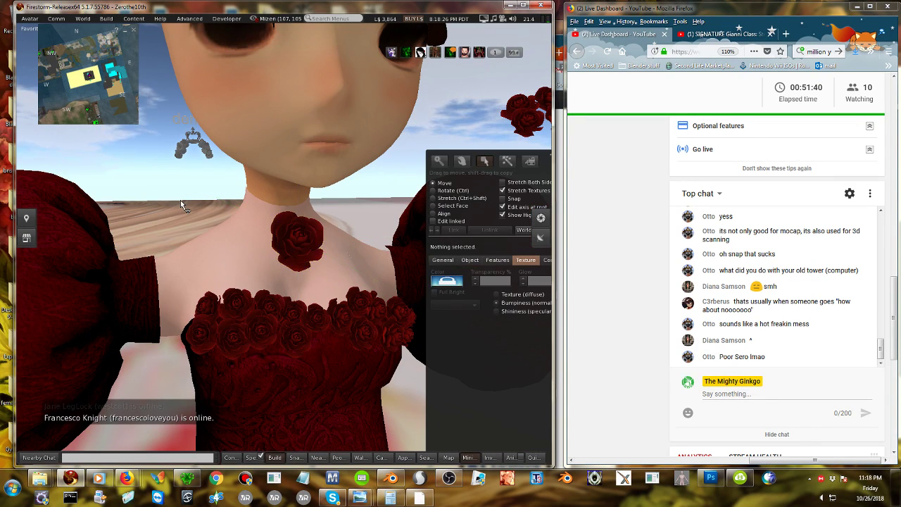
pyautogui.click(296, 246)
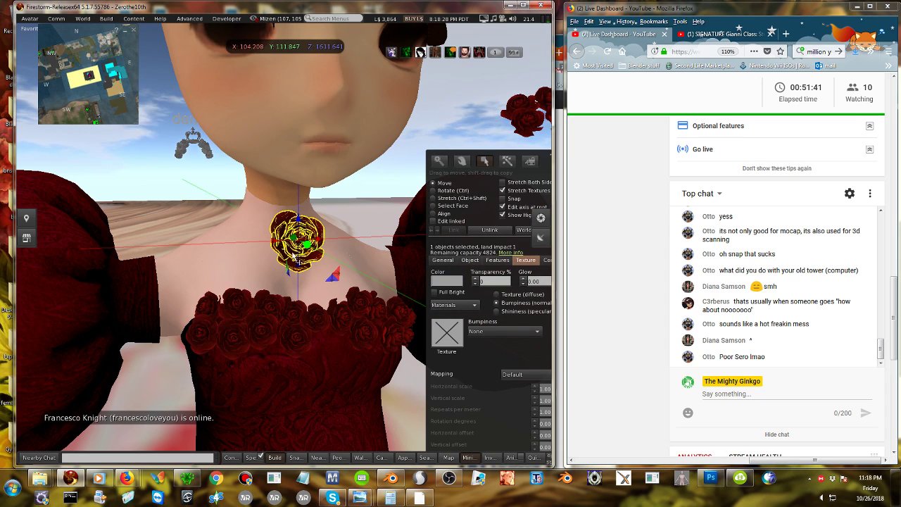
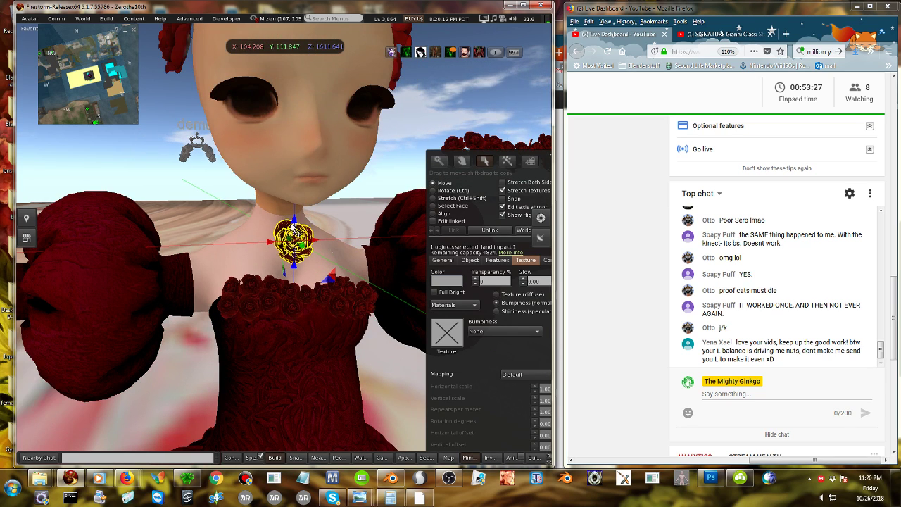
# Pay the highlighted contact in the friends list L$64 and close the payment notice and conversations window.
pyautogui.click(28, 459)
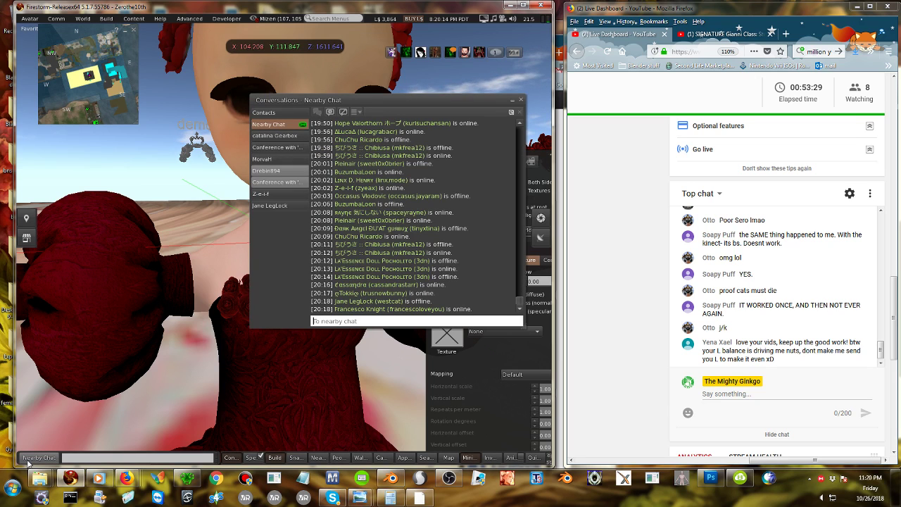
pyautogui.click(29, 459)
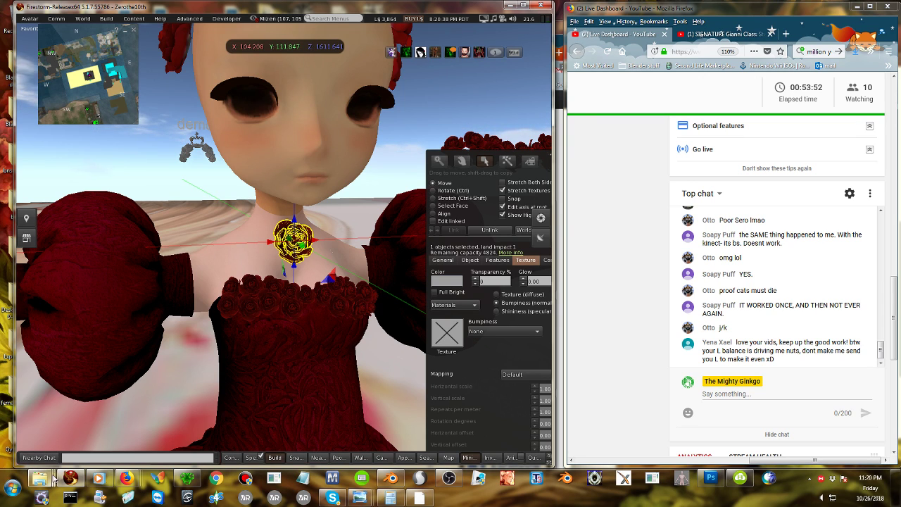
pyautogui.click(49, 461)
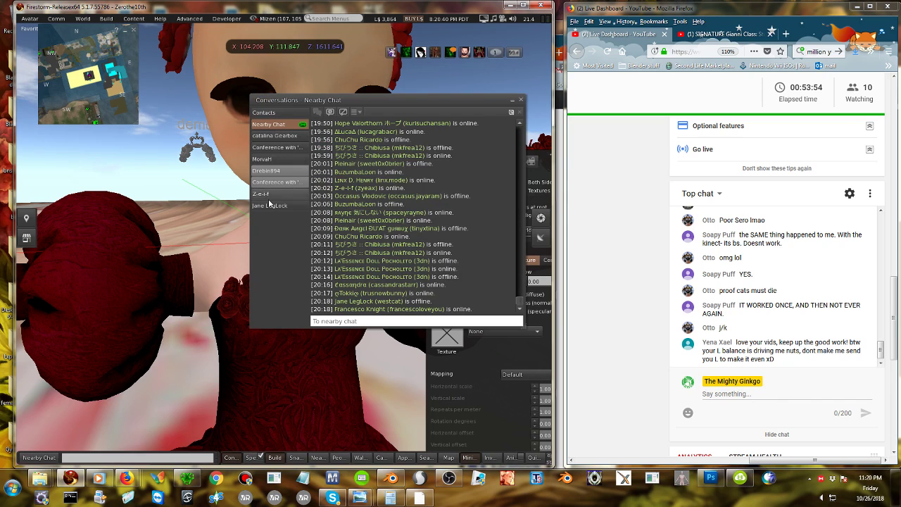
pyautogui.click(268, 114)
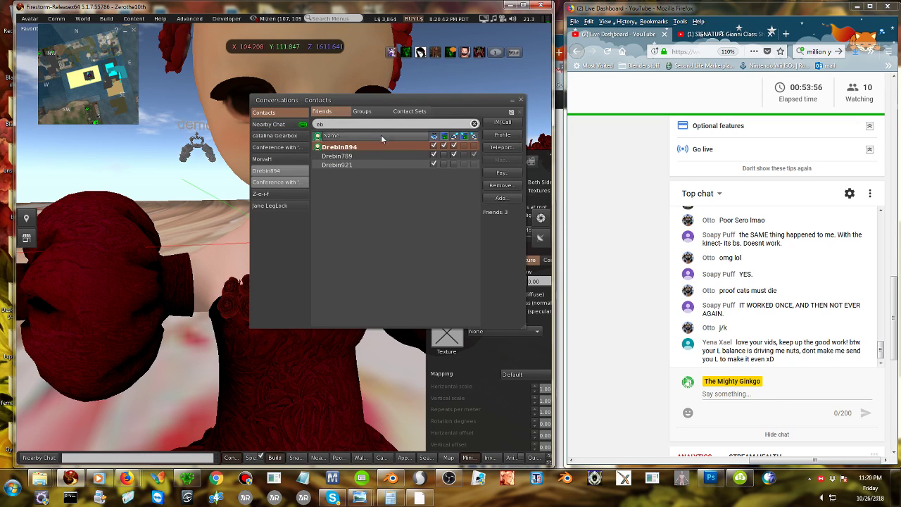
pyautogui.click(501, 172)
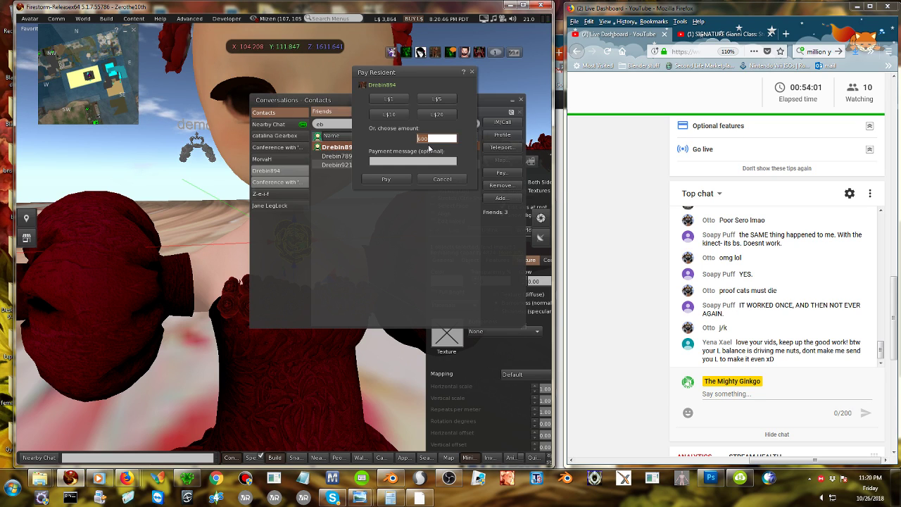
pyautogui.press('Escape')
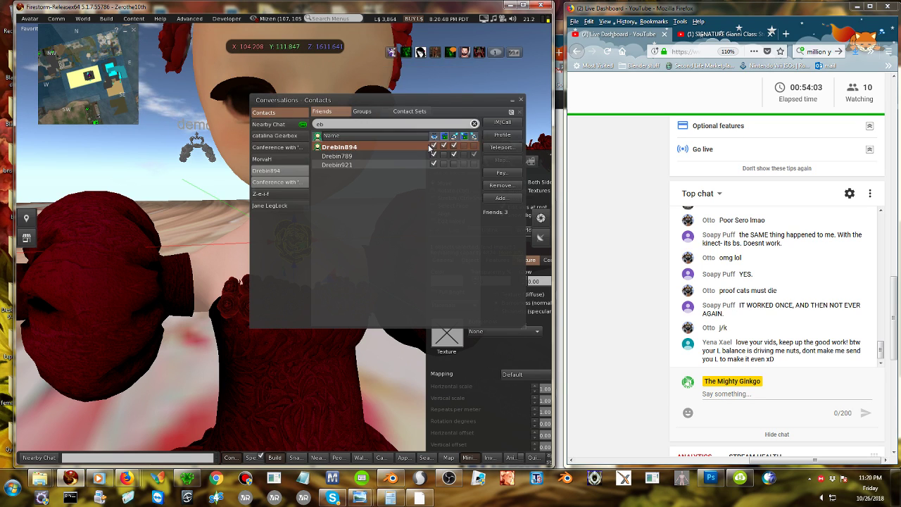
pyautogui.moveTo(454, 99); pyautogui.dragTo(458, 99)
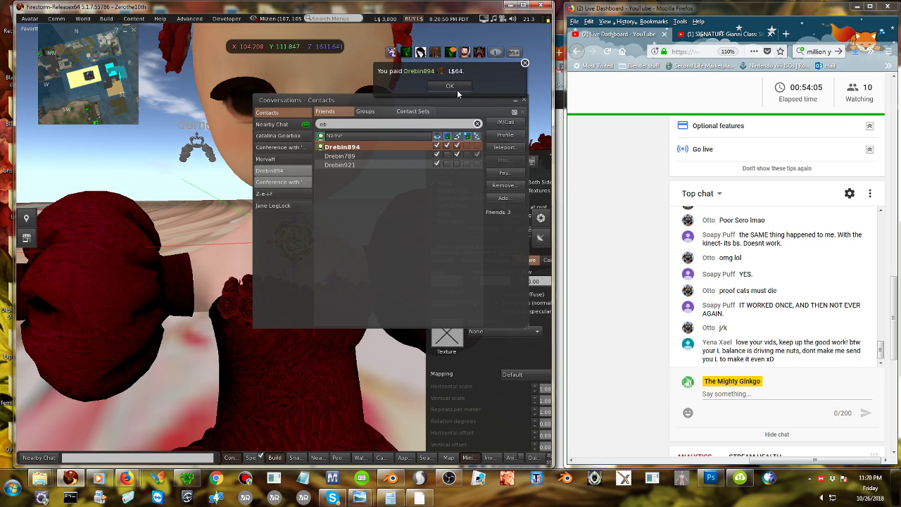
pyautogui.click(454, 88)
pyautogui.click(524, 100)
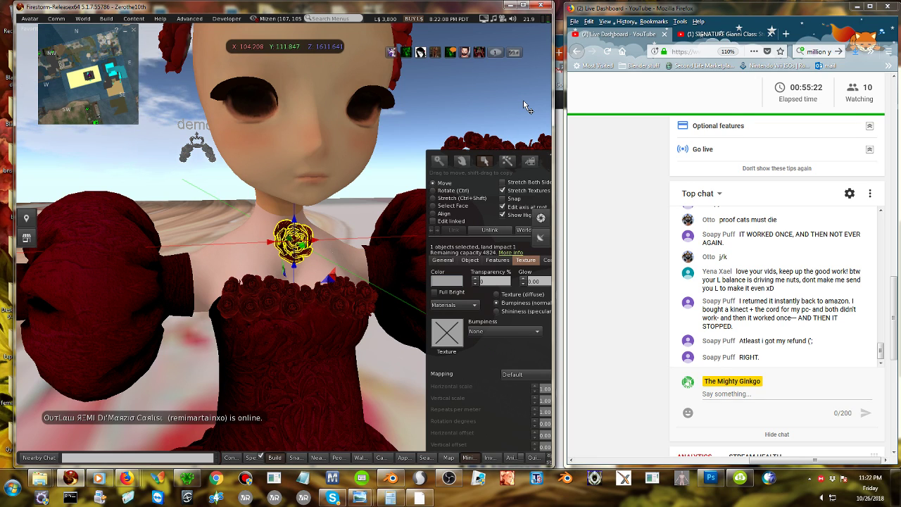
pyautogui.click(313, 284)
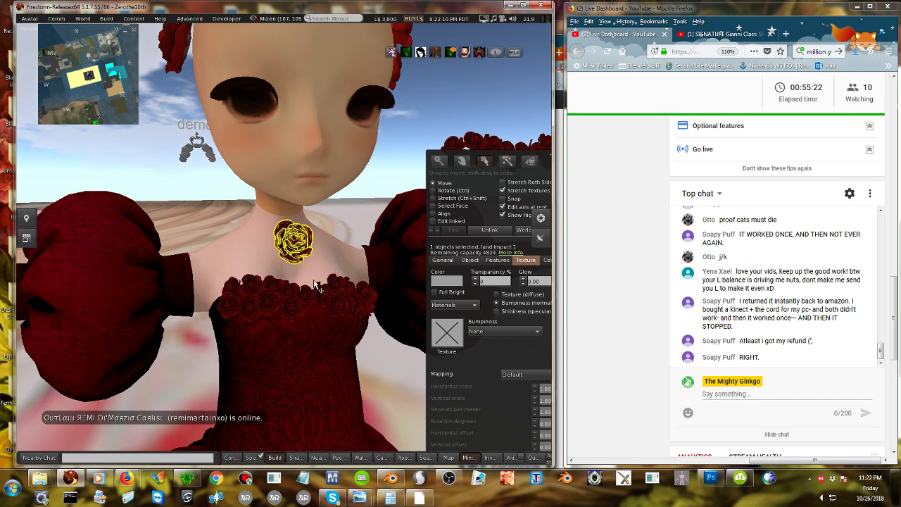
# Move the chest rose to about X 104.208, Y 111.870, Z 1611.641 and check its fit against the body.
pyautogui.click(316, 285)
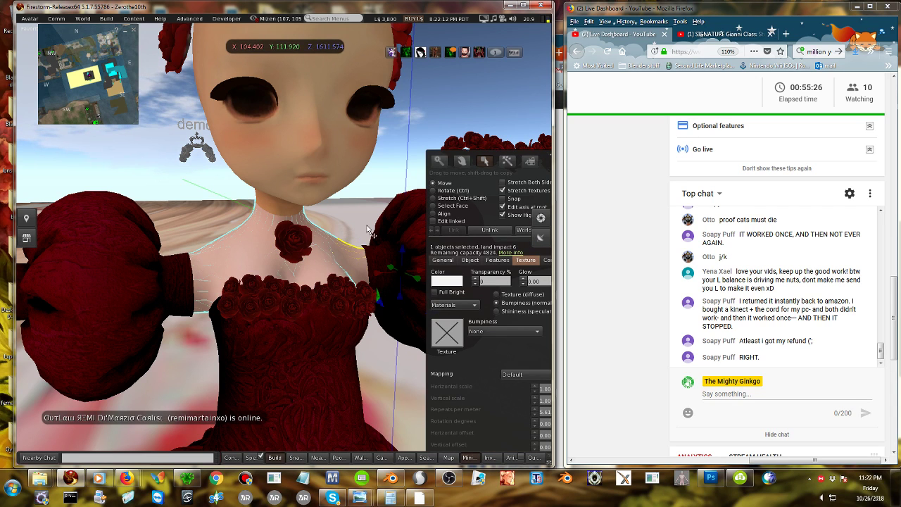
pyautogui.keyDown('alt'); pyautogui.click(322, 259); pyautogui.keyUp('alt')
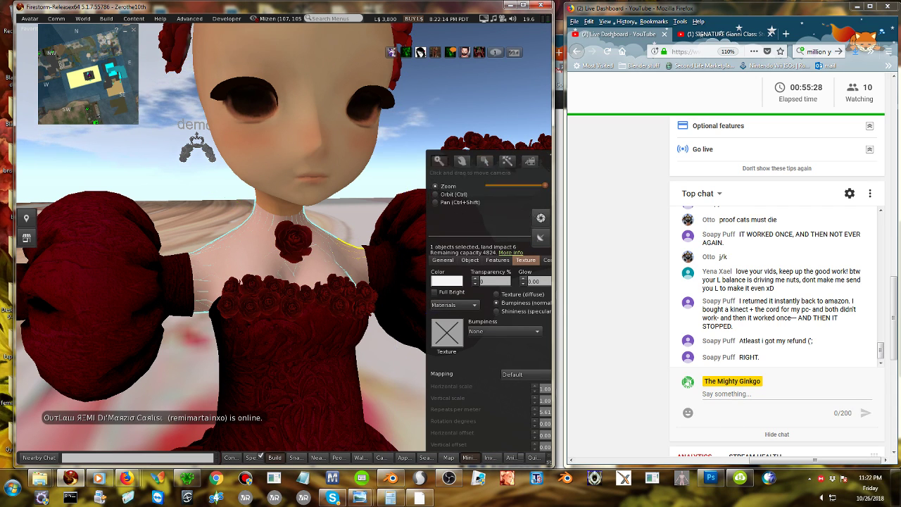
pyautogui.keyDown('alt'); pyautogui.moveTo(322, 260); pyautogui.dragTo(397, 271); pyautogui.keyUp('alt')
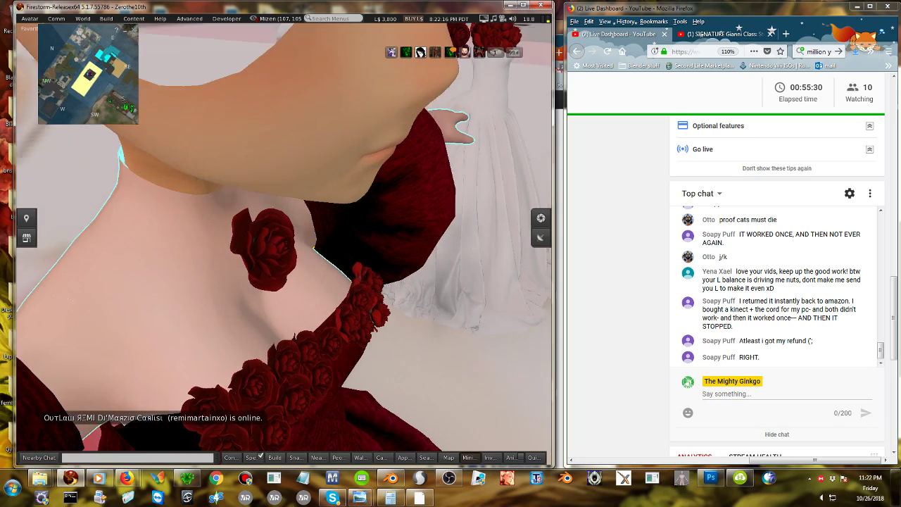
pyautogui.keyDown('ctrl'); pyautogui.keyDown('alt'); pyautogui.moveTo(282, 281); pyautogui.dragTo(258, 247); pyautogui.keyUp('alt'); pyautogui.keyUp('ctrl')
pyautogui.click(280, 249)
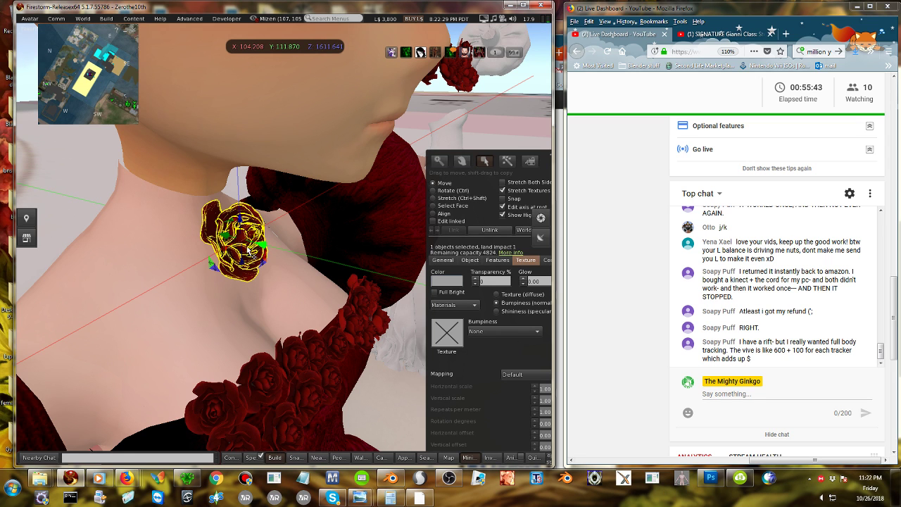
pyautogui.click(265, 302)
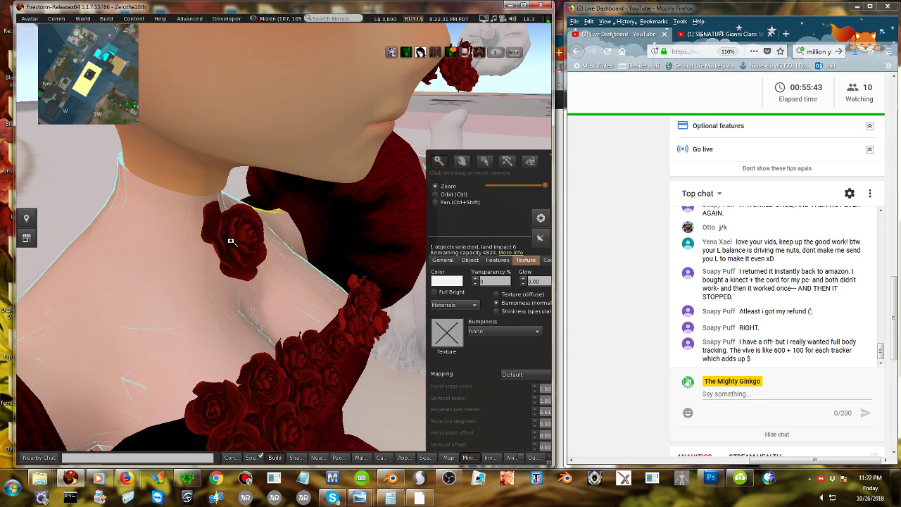
# Raise the rose to the centre of the throat just below the chin and rotate it to follow the neck.
pyautogui.keyDown('alt'); pyautogui.moveTo(231, 241); pyautogui.dragTo(157, 252); pyautogui.keyUp('alt')
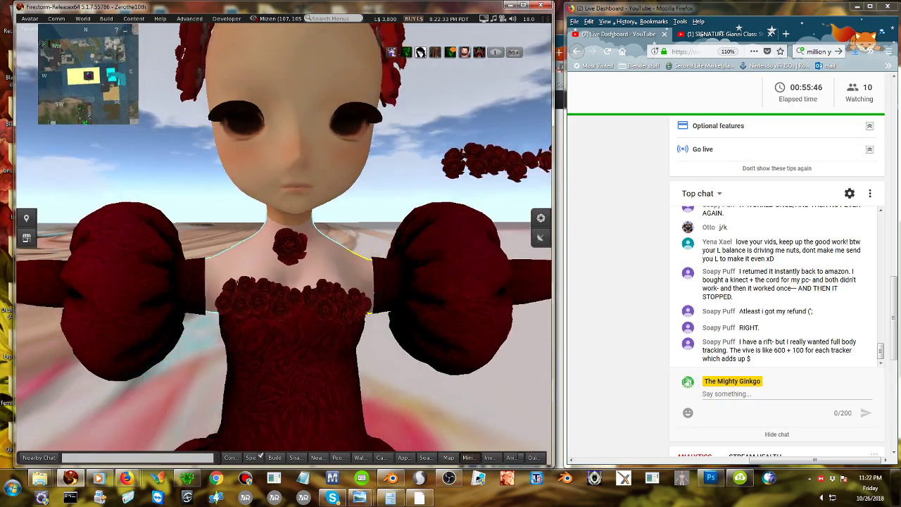
pyautogui.moveTo(287, 245)
pyautogui.keyDown('ctrl'); pyautogui.keyDown('alt'); pyautogui.mouseDown()
pyautogui.moveTo(337, 258)
pyautogui.moveTo(340, 232)
pyautogui.moveTo(338, 224)
pyautogui.moveTo(289, 235)
pyautogui.moveTo(289, 221)
pyautogui.moveTo(316, 218)
pyautogui.moveTo(317, 231)
pyautogui.moveTo(271, 222)
pyautogui.moveTo(219, 169)
pyautogui.moveTo(221, 232)
pyautogui.moveTo(190, 282)
pyautogui.moveTo(211, 295)
pyautogui.moveTo(204, 302)
pyautogui.moveTo(56, 285)
pyautogui.moveTo(204, 289)
pyautogui.moveTo(291, 232)
pyautogui.mouseUp(); pyautogui.keyUp('alt'); pyautogui.keyUp('ctrl')
pyautogui.click(286, 240)
pyautogui.click(445, 191)
pyautogui.click(190, 202)
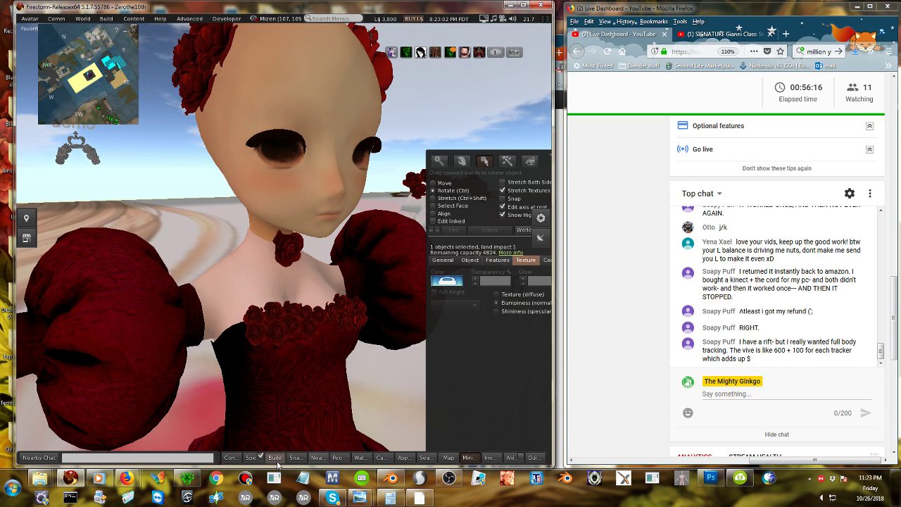
# Create a tube prim on the ground beside the gown and show its object parameters.
pyautogui.click(277, 459)
pyautogui.click(277, 459)
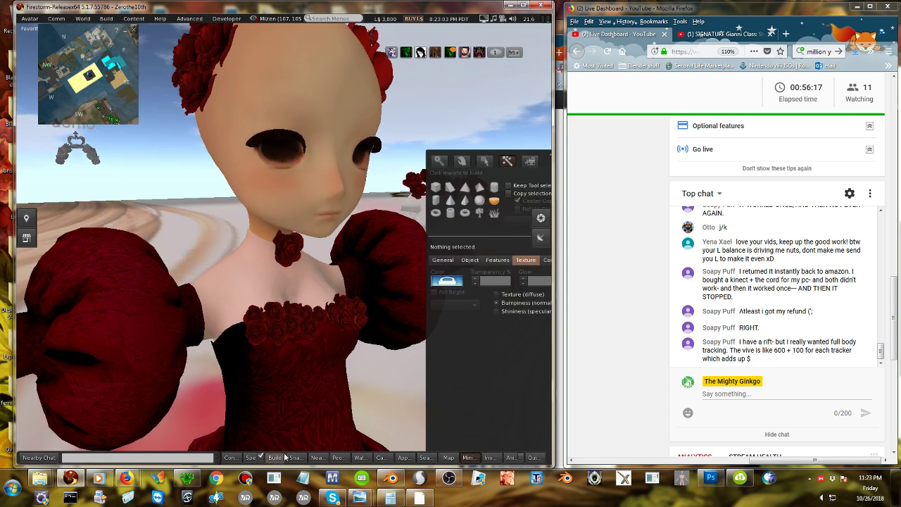
pyautogui.click(449, 214)
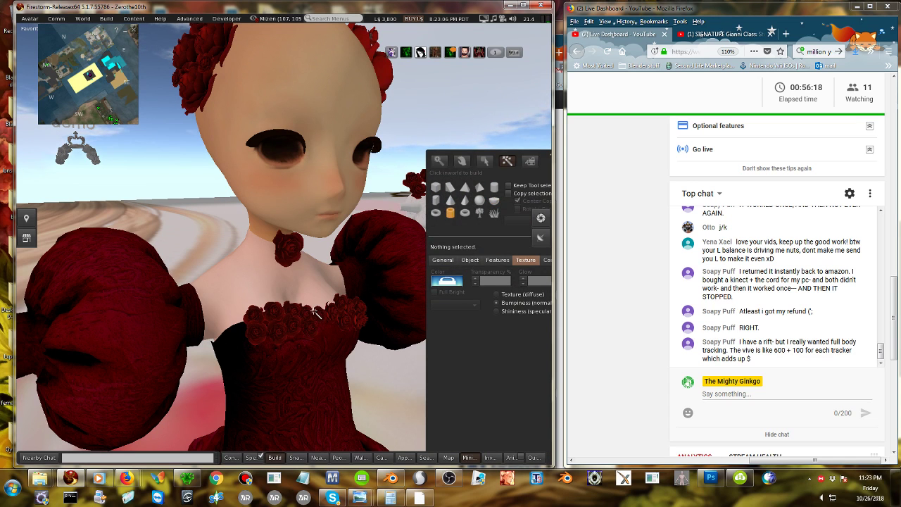
pyautogui.keyDown('alt'); pyautogui.moveTo(313, 312); pyautogui.dragTo(338, 433); pyautogui.keyUp('alt')
pyautogui.click(149, 344)
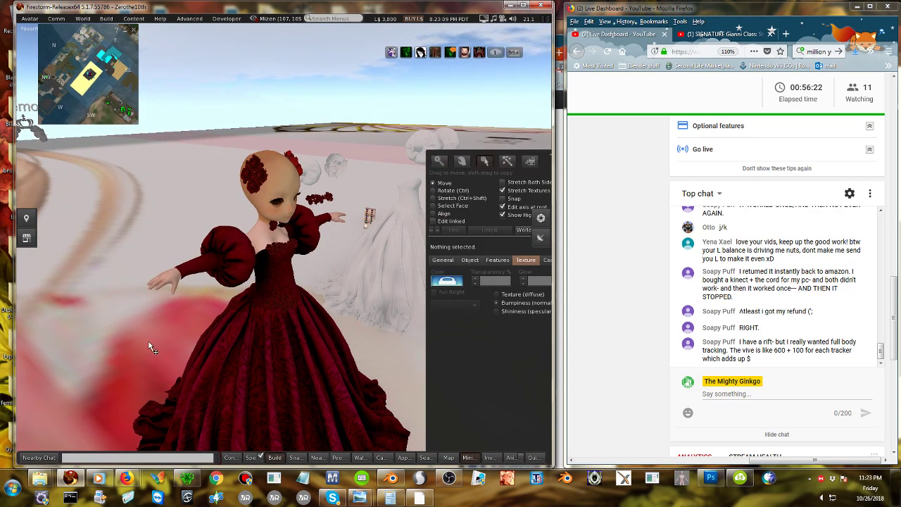
pyautogui.click(149, 346)
pyautogui.click(469, 260)
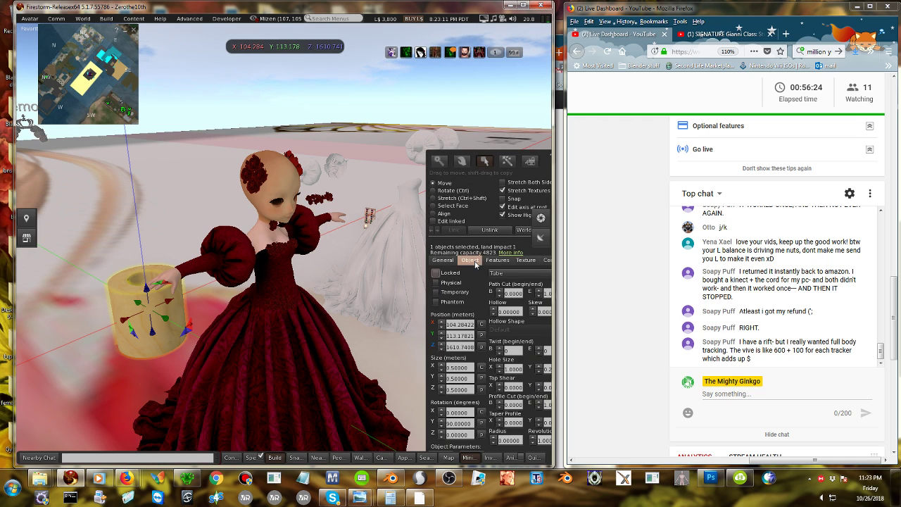
# Thin the tube's wall by setting its Hole Size Y to 0.05.
pyautogui.moveTo(540, 161); pyautogui.dragTo(462, 75)
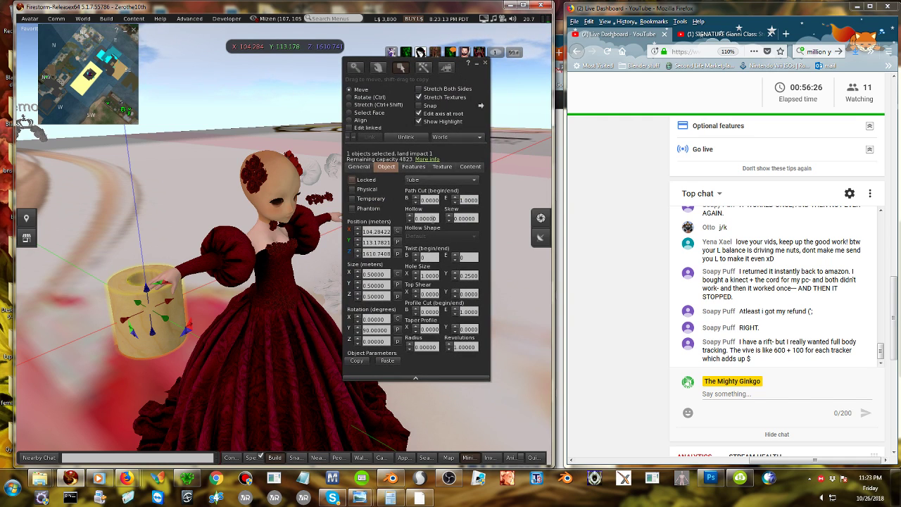
pyautogui.click(426, 220)
pyautogui.scroll(1, 426, 220)
pyautogui.scroll(-1, 426, 220)
pyautogui.press('alt')
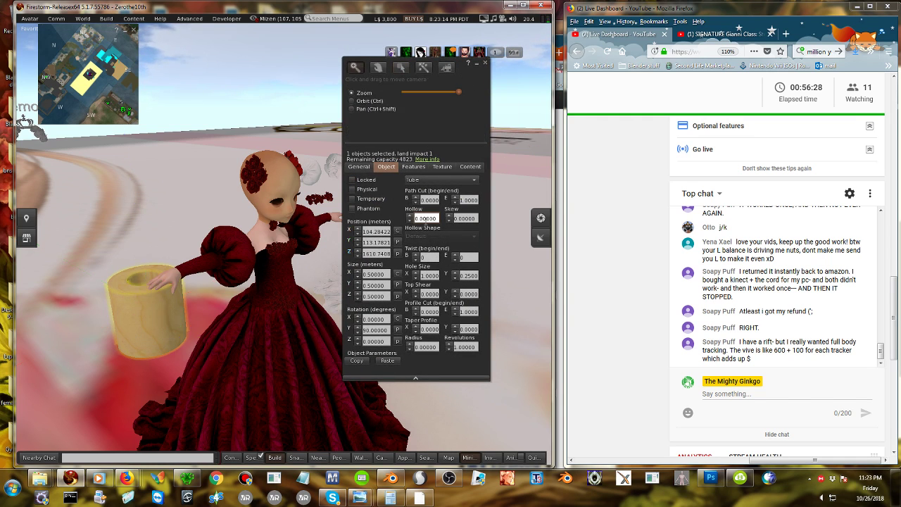
pyautogui.keyDown('alt'); pyautogui.scroll(1, 426, 220); pyautogui.keyUp('alt')
pyautogui.keyDown('alt'); pyautogui.scroll(-1, 426, 221); pyautogui.keyUp('alt')
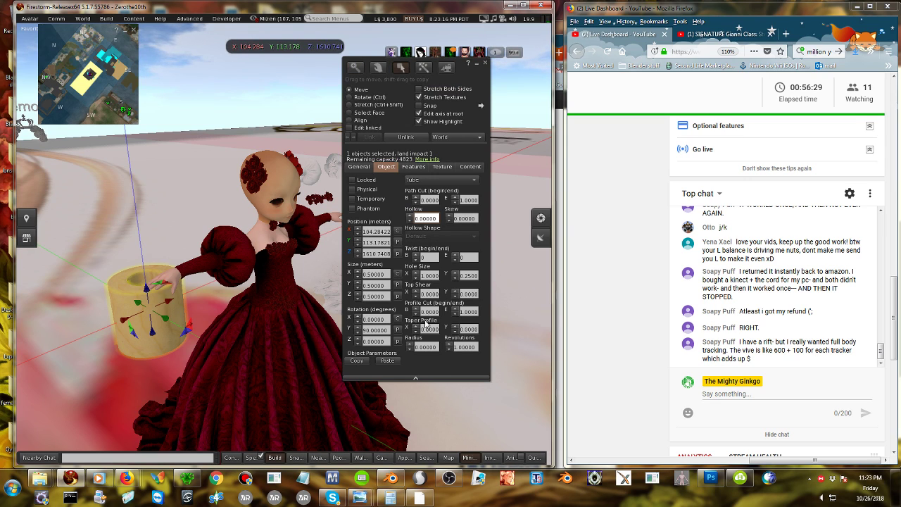
pyautogui.click(430, 274)
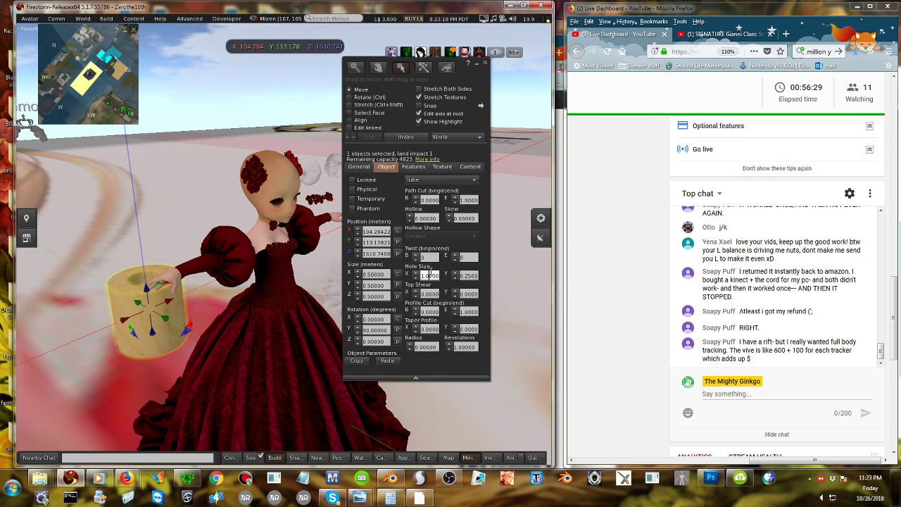
pyautogui.press('alt')
pyautogui.press('alt')
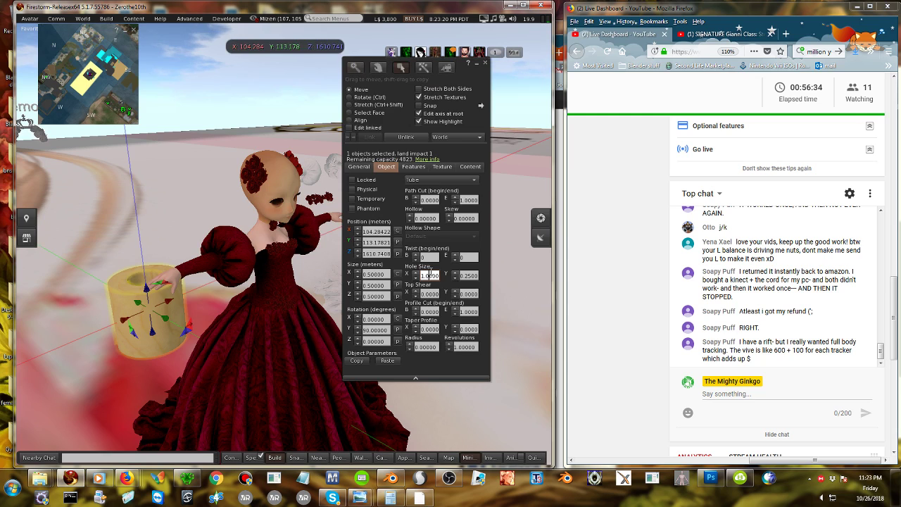
pyautogui.click(462, 275)
pyautogui.press('alt')
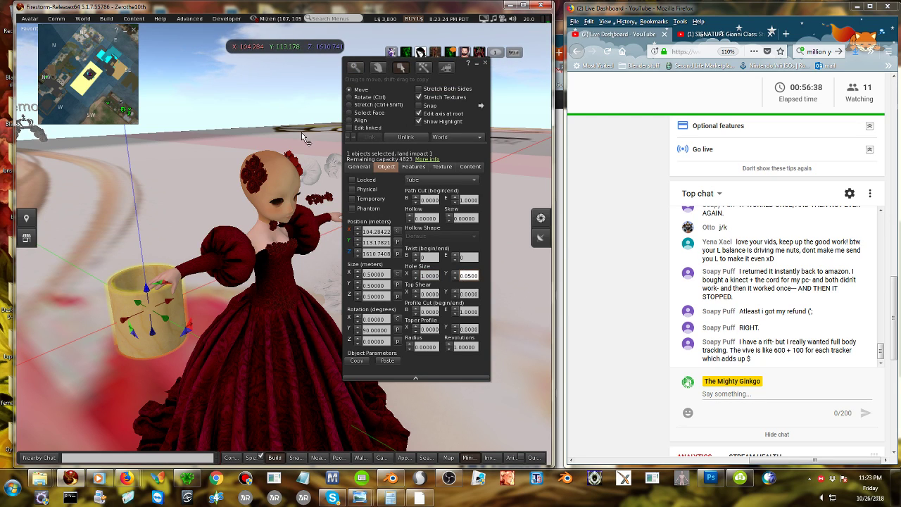
# Flatten the tube to about 0.08 m in X and move it around the neck, to about Y 111.877, Z 1611.667.
pyautogui.click(362, 105)
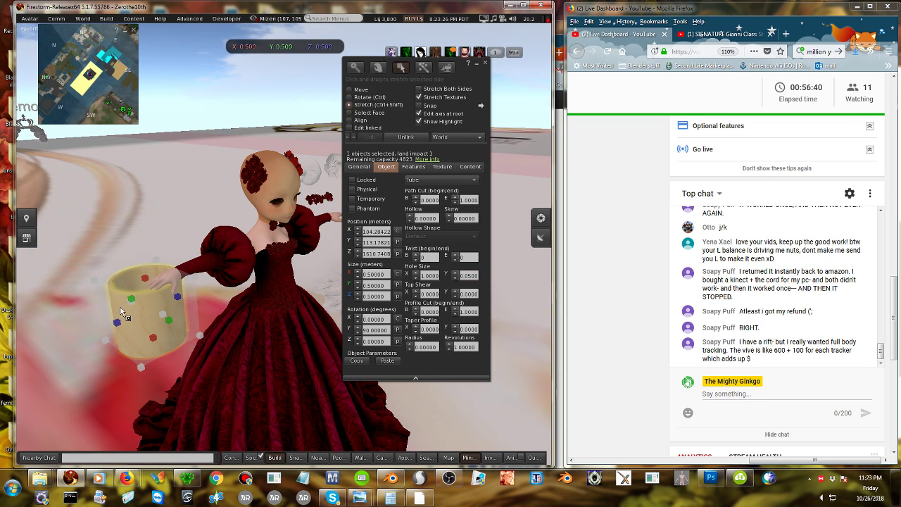
pyautogui.moveTo(145, 280); pyautogui.dragTo(159, 341)
pyautogui.rightClick(159, 343)
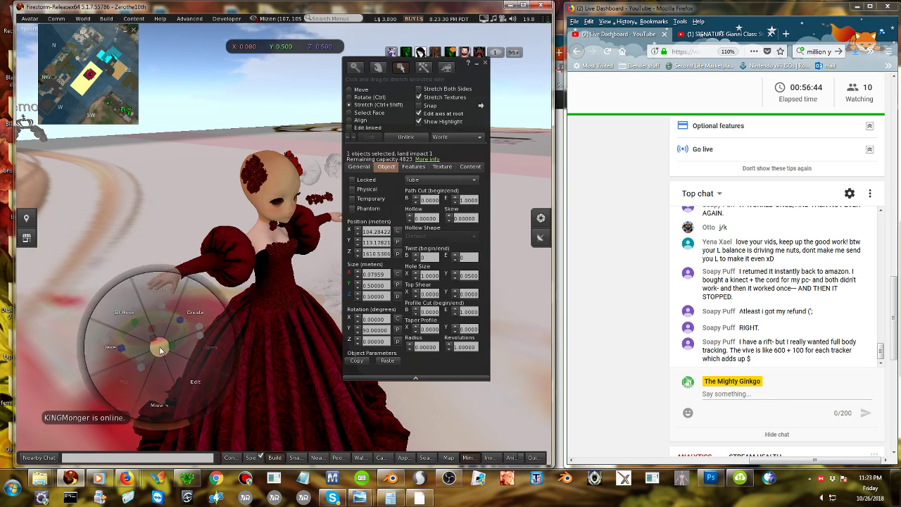
pyautogui.click(174, 365)
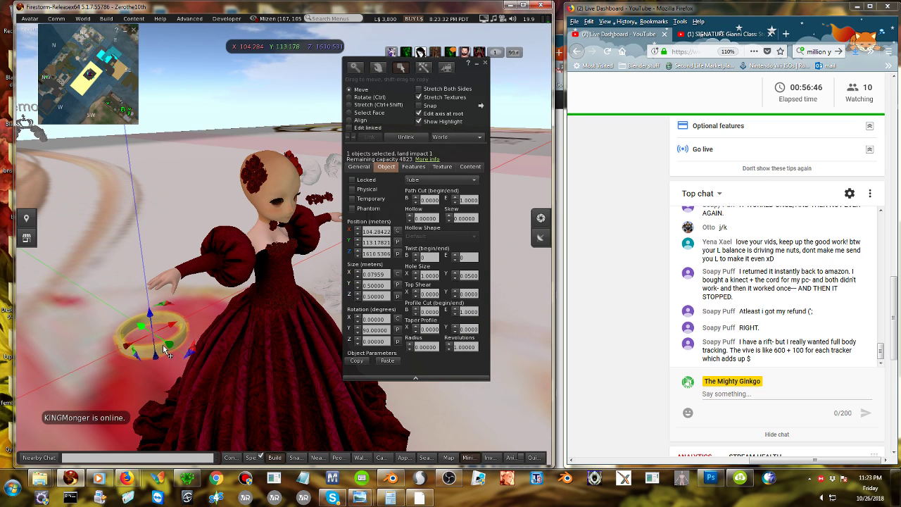
pyautogui.moveTo(175, 352); pyautogui.dragTo(481, 196)
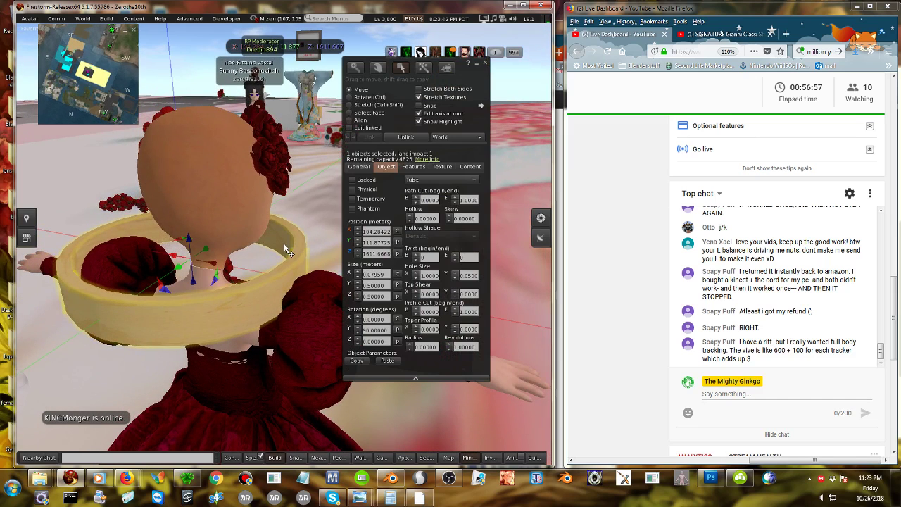
# Stretch the neck ring down to about 0.015 by 0.281 by 0.128 m.
pyautogui.click(372, 104)
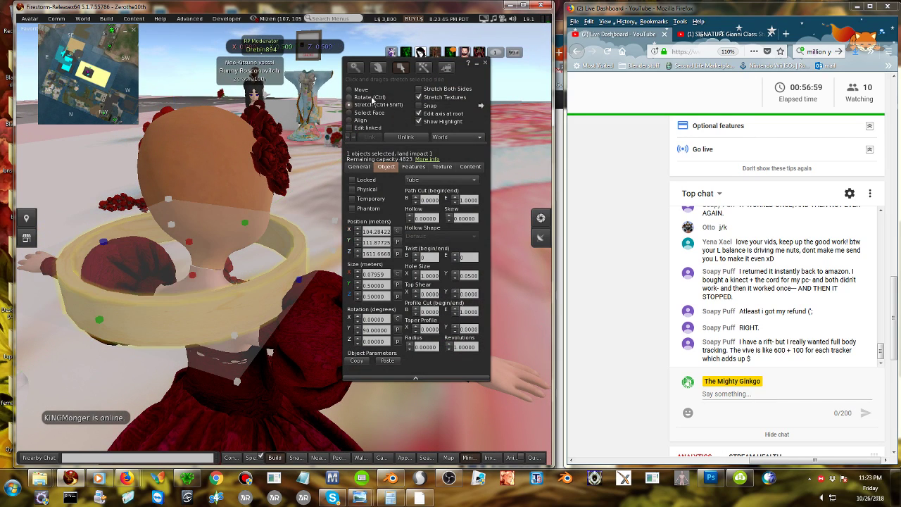
pyautogui.press('Escape')
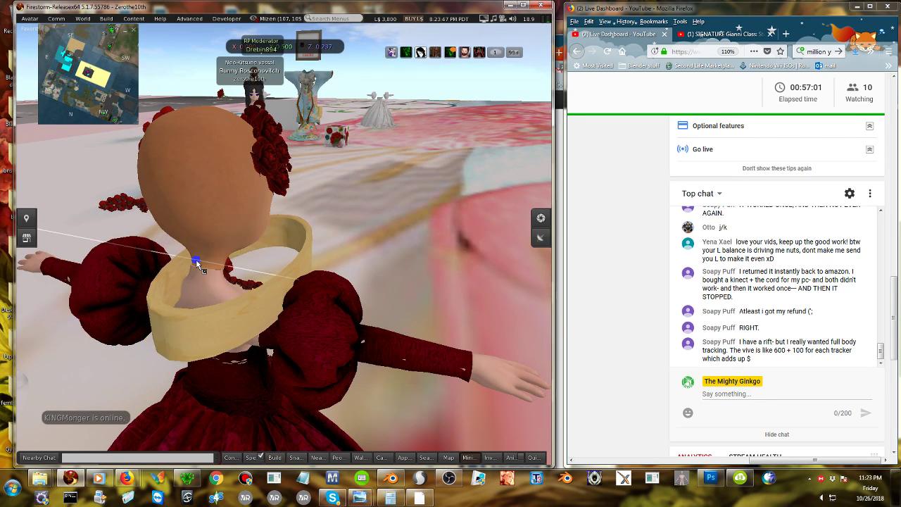
pyautogui.moveTo(195, 262); pyautogui.dragTo(198, 263)
pyautogui.moveTo(298, 281); pyautogui.dragTo(21, 271)
pyautogui.keyDown('ctrl'); pyautogui.keyDown('alt'); pyautogui.moveTo(263, 239); pyautogui.dragTo(129, 304); pyautogui.keyUp('alt'); pyautogui.keyUp('ctrl')
pyautogui.press('Escape')
pyautogui.hotkey('ctrl', '3')
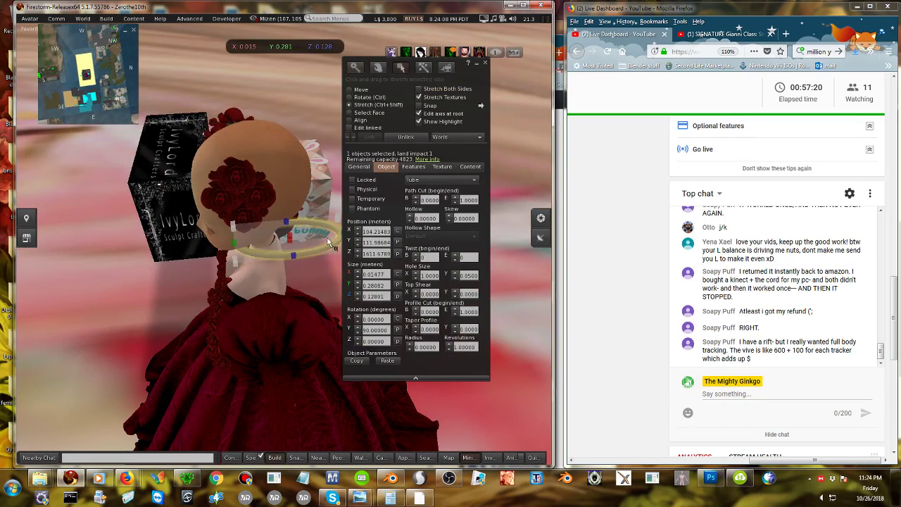
# Shrink the ring towards the neck to about 0.087 m in Y and 0.105 m in Z.
pyautogui.keyDown('ctrl'); pyautogui.keyDown('alt'); pyautogui.moveTo(280, 230); pyautogui.dragTo(280, 166); pyautogui.keyUp('alt'); pyautogui.keyUp('ctrl')
pyautogui.moveTo(310, 236); pyautogui.dragTo(236, 197)
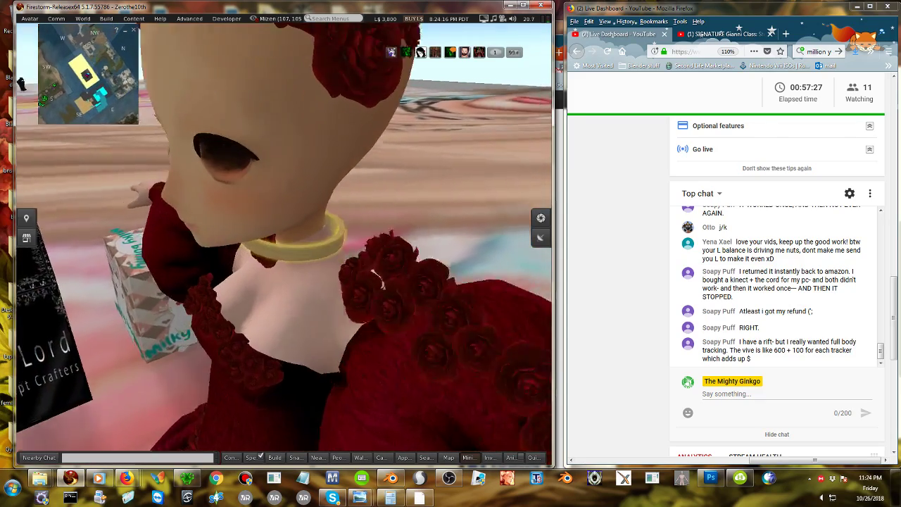
pyautogui.keyDown('ctrl'); pyautogui.keyDown('alt'); pyautogui.moveTo(281, 243); pyautogui.dragTo(422, 232); pyautogui.keyUp('alt'); pyautogui.keyUp('ctrl')
pyautogui.keyDown('ctrl'); pyautogui.keyDown('alt'); pyautogui.moveTo(325, 233); pyautogui.dragTo(127, 246); pyautogui.keyUp('alt'); pyautogui.keyUp('ctrl')
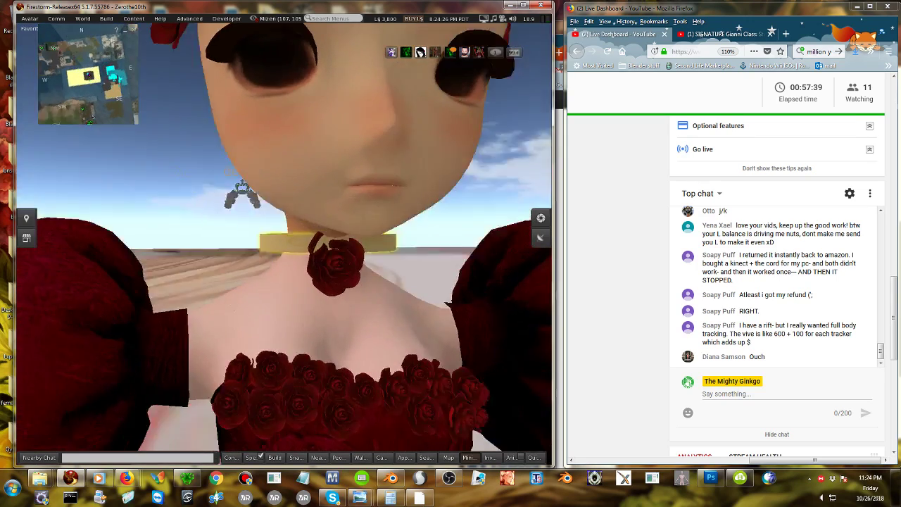
pyautogui.keyDown('alt'); pyautogui.moveTo(250, 252); pyautogui.dragTo(295, 251); pyautogui.keyUp('alt')
pyautogui.moveTo(486, 86); pyautogui.dragTo(554, 118)
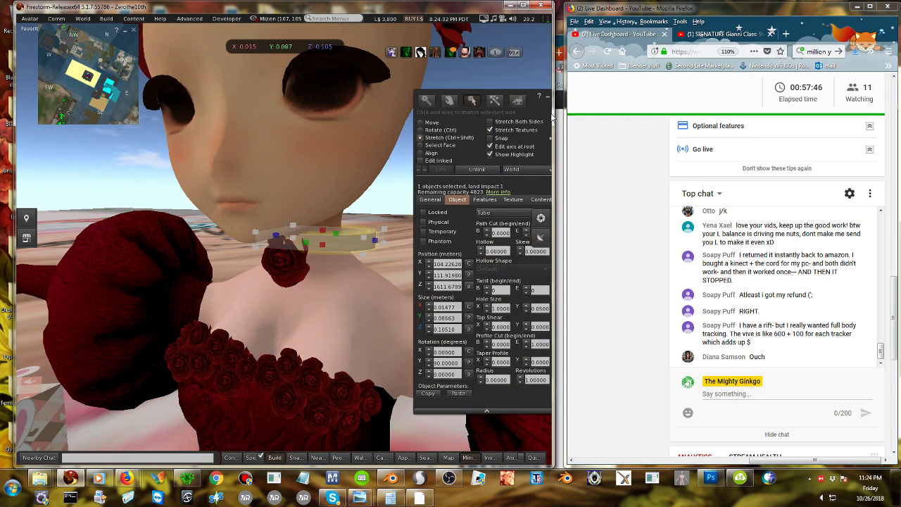
# Tighten the ring to about 0.084 m in Y and 0.074 m in Z so it fits the neck.
pyautogui.moveTo(373, 236); pyautogui.dragTo(158, 251)
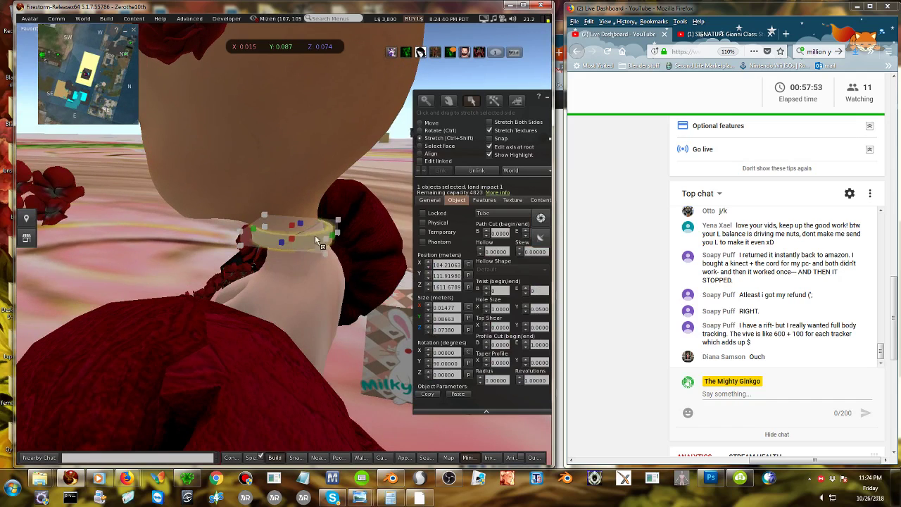
pyautogui.moveTo(334, 239); pyautogui.dragTo(330, 239)
pyautogui.keyDown('ctrl'); pyautogui.keyDown('alt'); pyautogui.moveTo(295, 238); pyautogui.dragTo(162, 324); pyautogui.keyUp('alt'); pyautogui.keyUp('ctrl')
# Position the ring on the neck behind the rose at about X 104.211, Y 111.920, Z 1611.668.
pyautogui.rightClick(282, 246)
pyautogui.click(304, 270)
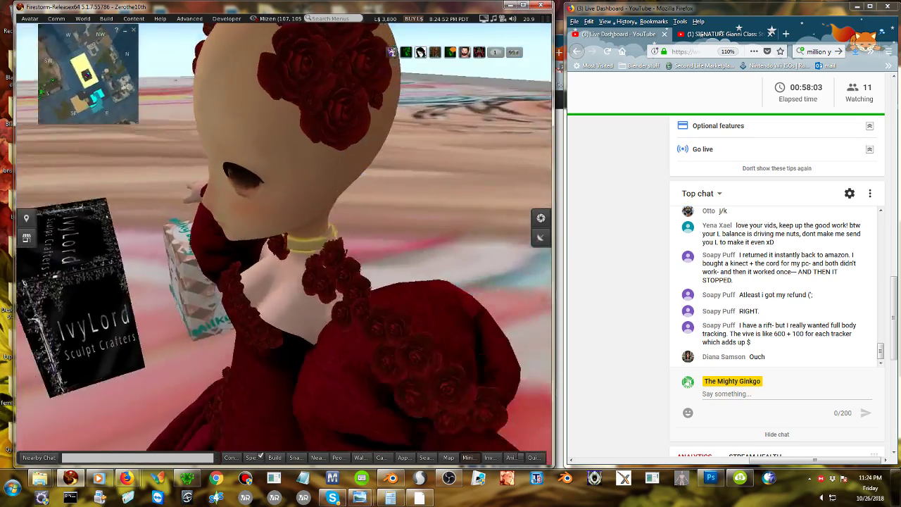
pyautogui.keyDown('alt'); pyautogui.moveTo(296, 268); pyautogui.dragTo(224, 288); pyautogui.keyUp('alt')
pyautogui.click(316, 248)
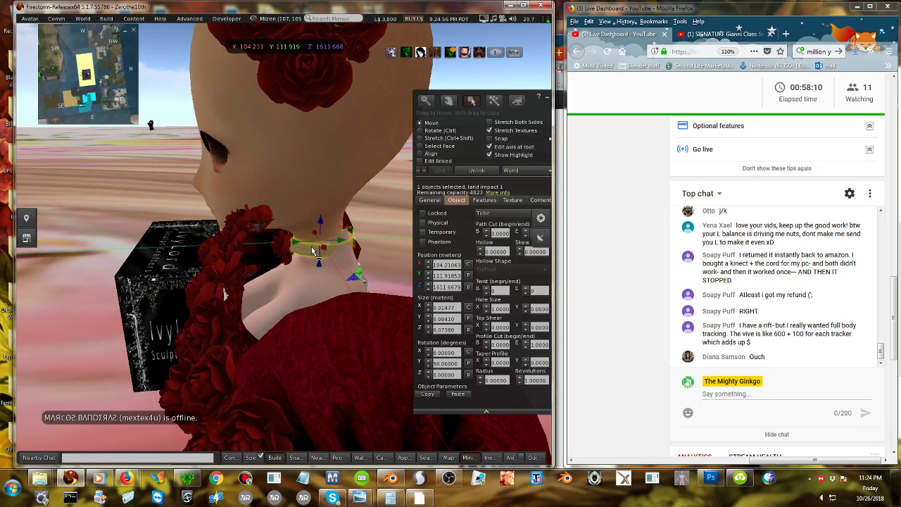
pyautogui.moveTo(336, 243); pyautogui.dragTo(338, 246)
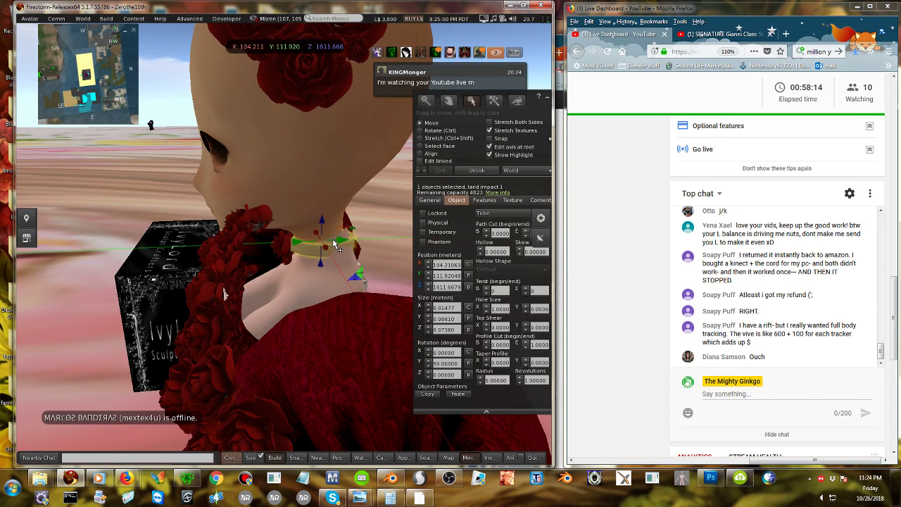
# Open the incoming direct message and reply with "oH", "enjoying my sorrow?" and "XD".
pyautogui.click(391, 90)
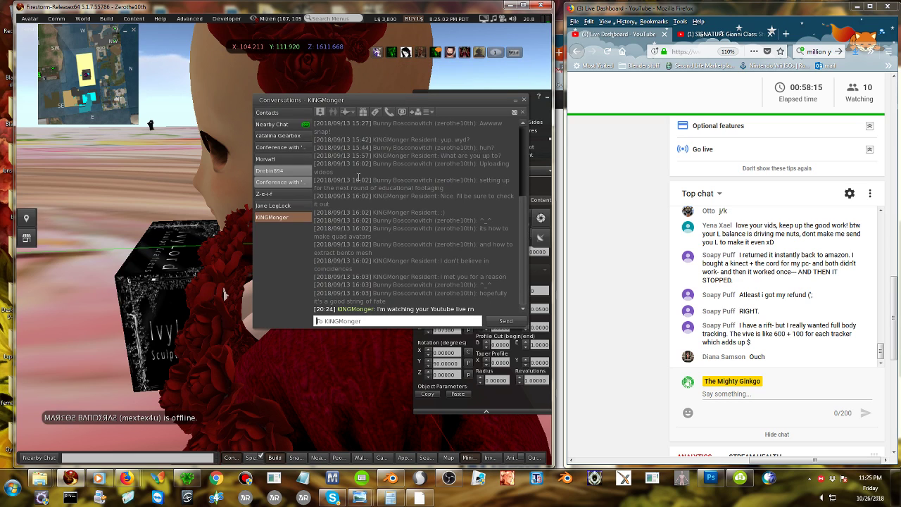
pyautogui.write('oH')
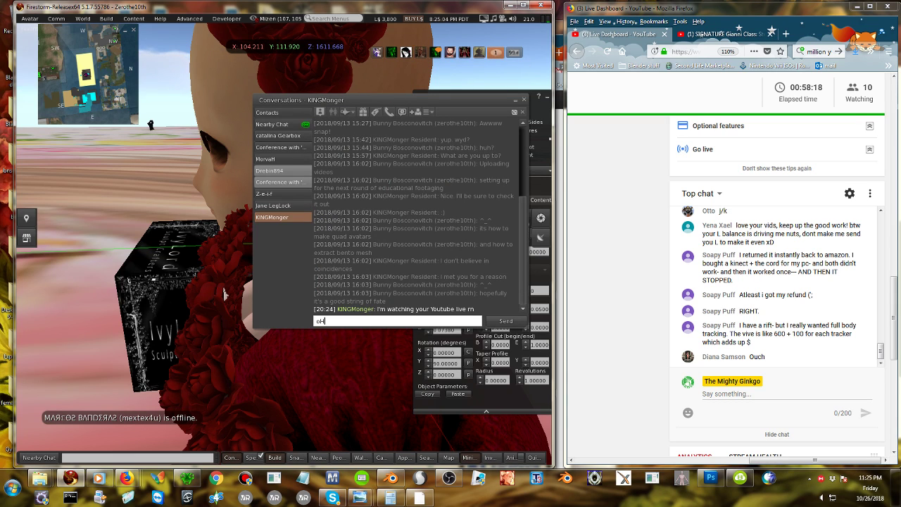
pyautogui.press('Return')
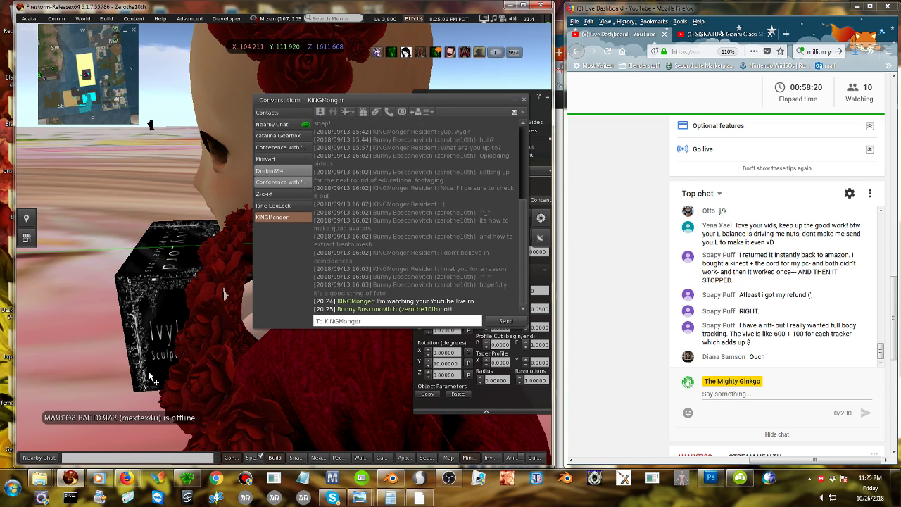
pyautogui.write('enjoy')
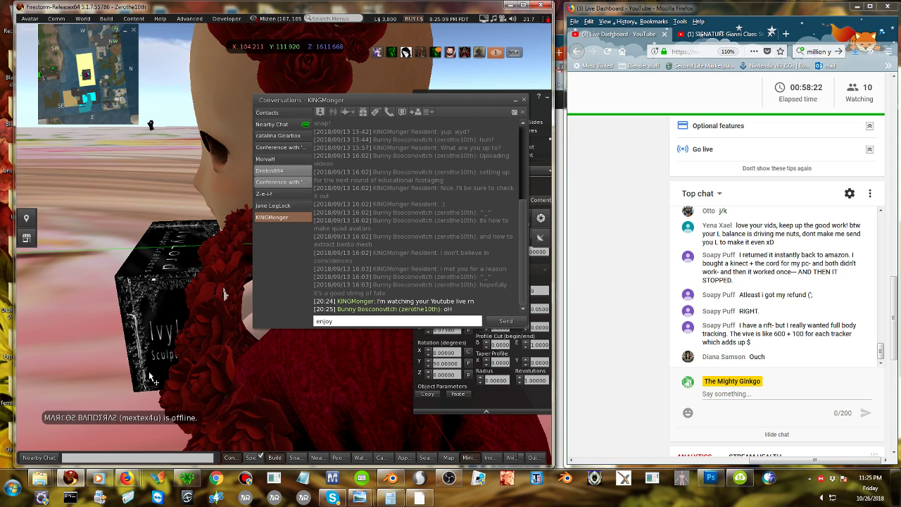
pyautogui.write('ing my sorro')
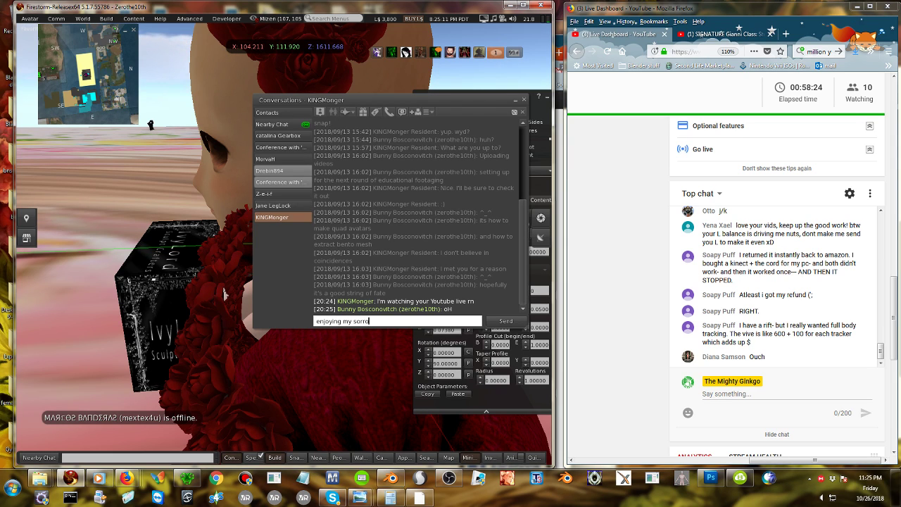
pyautogui.write('w?')
pyautogui.press('Return')
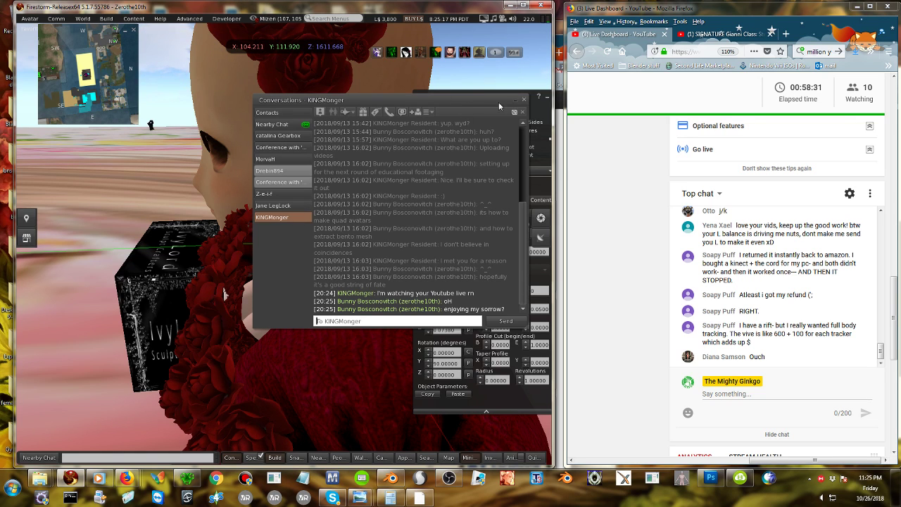
pyautogui.write('XD')
pyautogui.press('Return')
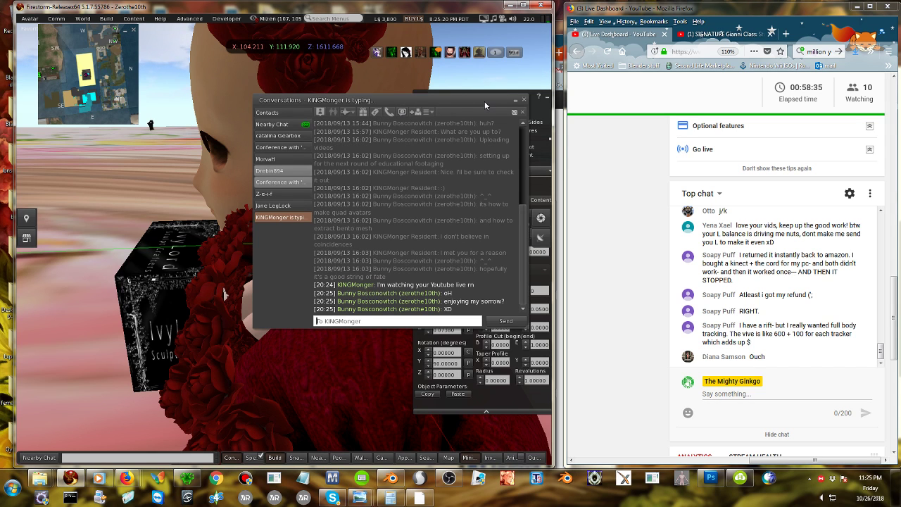
# Move the conversation window clear of the neck ring, reply "Its cool", and shrink the window.
pyautogui.moveTo(484, 100); pyautogui.dragTo(224, 31)
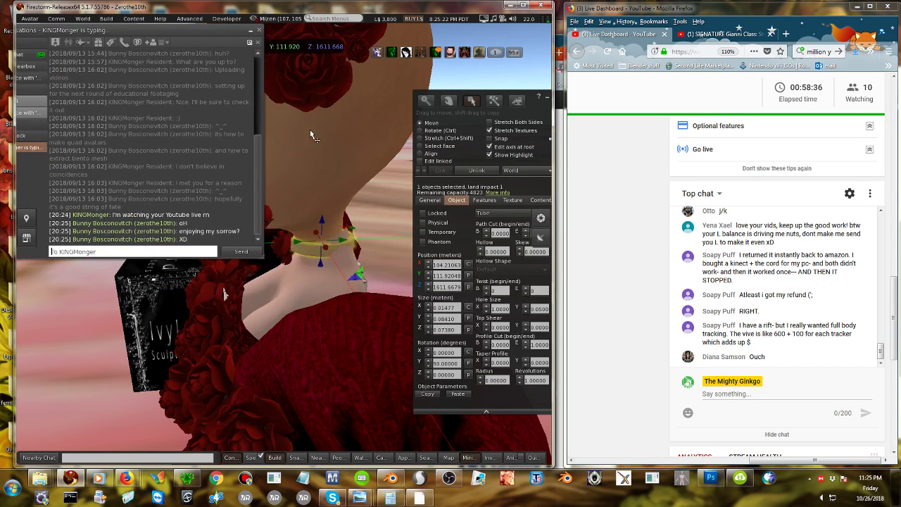
pyautogui.keyDown('ctrl'); pyautogui.keyDown('alt'); pyautogui.moveTo(321, 237); pyautogui.dragTo(350, 234); pyautogui.keyUp('alt'); pyautogui.keyUp('ctrl')
pyautogui.press('Escape')
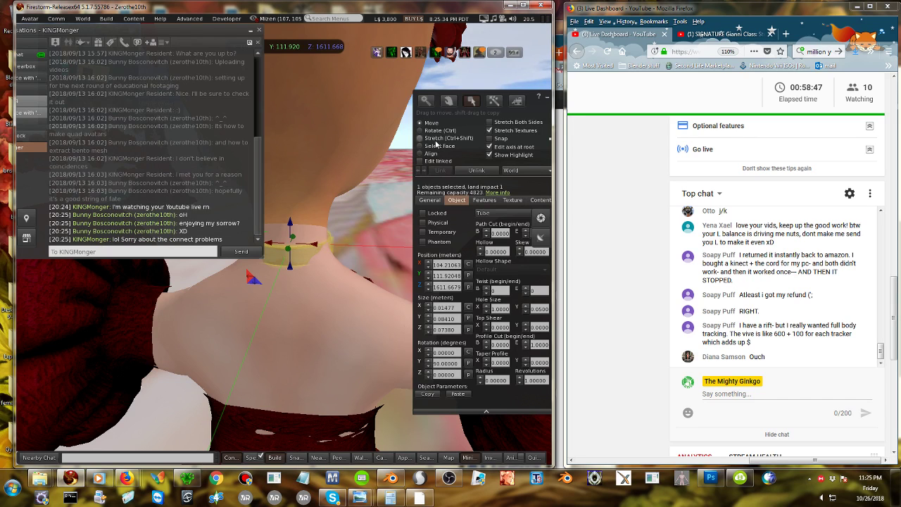
pyautogui.click(162, 250)
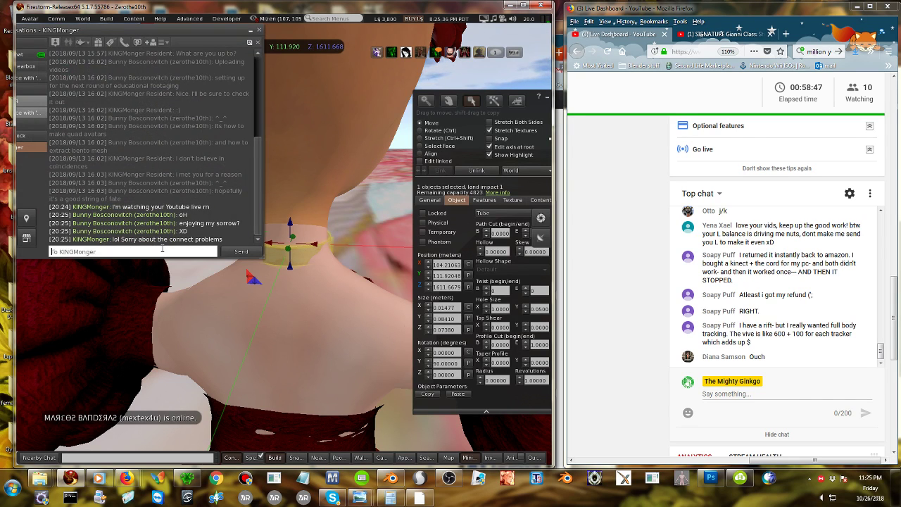
pyautogui.write('Its cool')
pyautogui.press('Return')
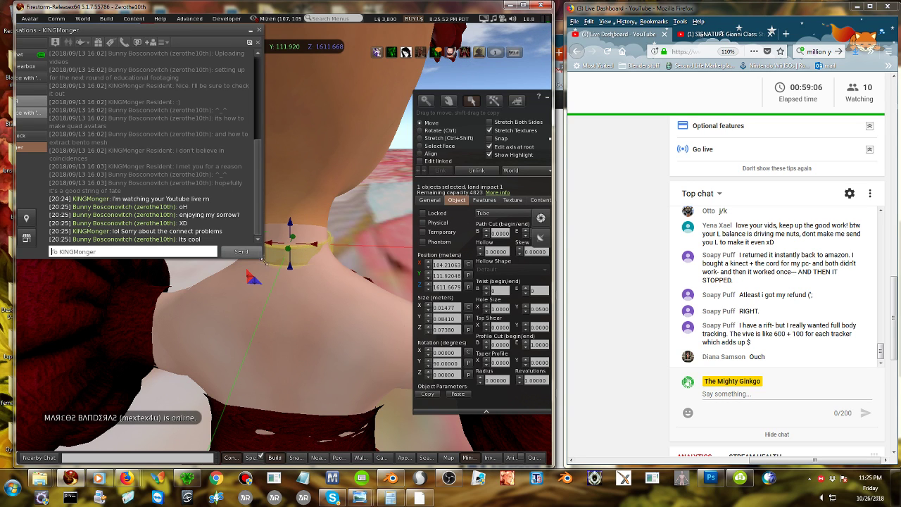
pyautogui.moveTo(262, 261); pyautogui.dragTo(204, 153)
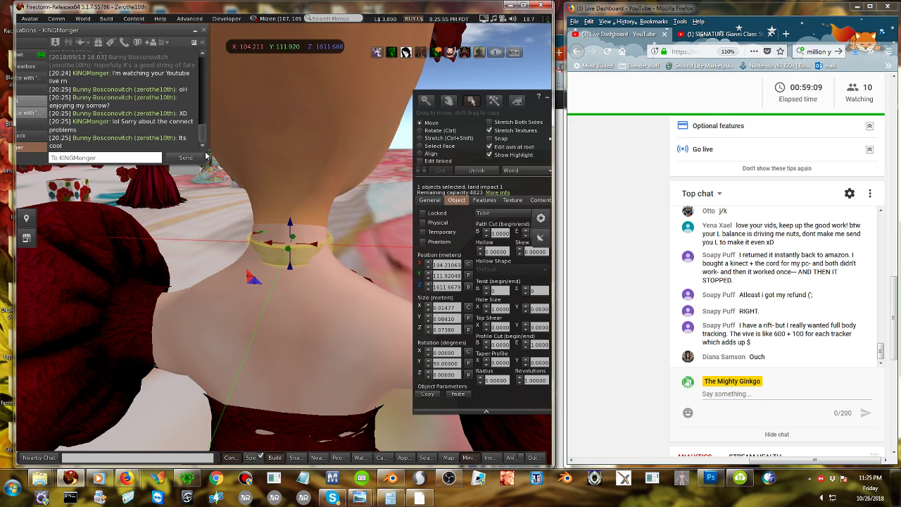
# Stretch the neck ring to about 0.086 m in Z so it wraps around the sides of the neck.
pyautogui.click(433, 139)
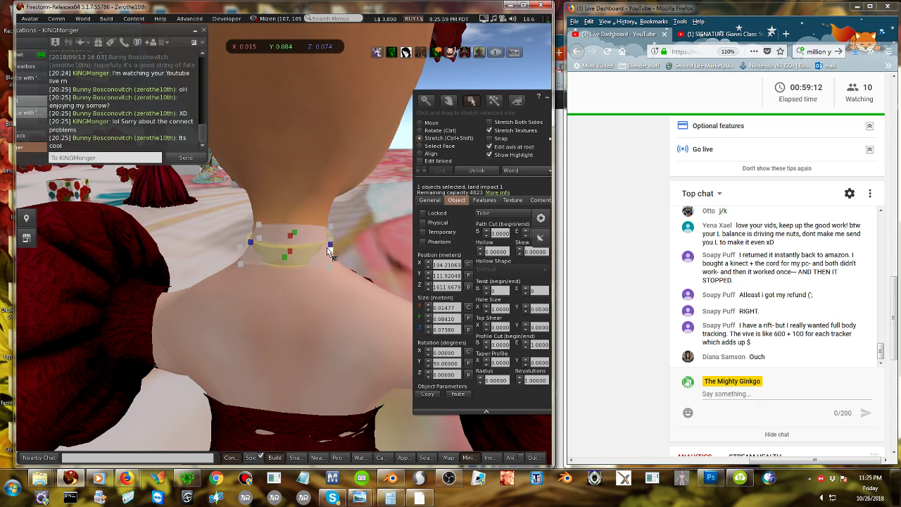
pyautogui.keyDown('alt'); pyautogui.moveTo(317, 255); pyautogui.dragTo(433, 296); pyautogui.keyUp('alt')
pyautogui.click(200, 209)
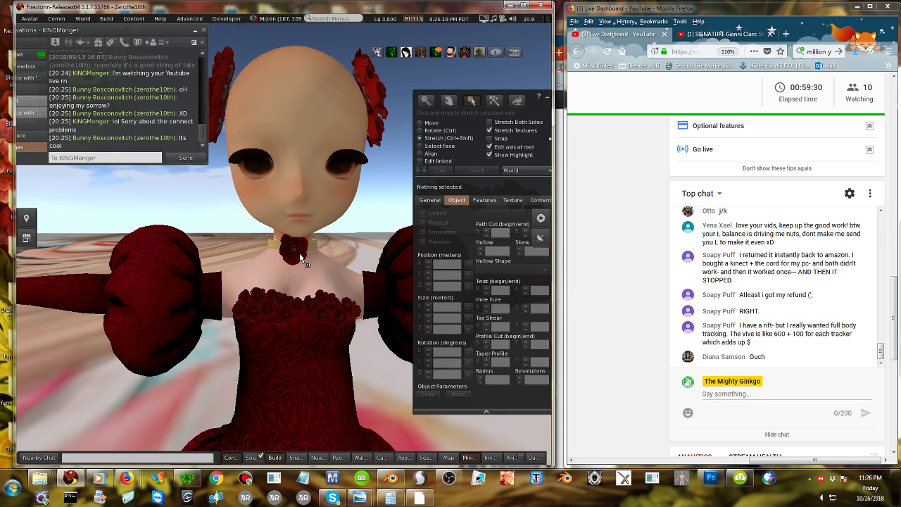
# Shrink and flatten the throat rose to about 0.031 by 0.037 by 0.018 m.
pyautogui.click(302, 262)
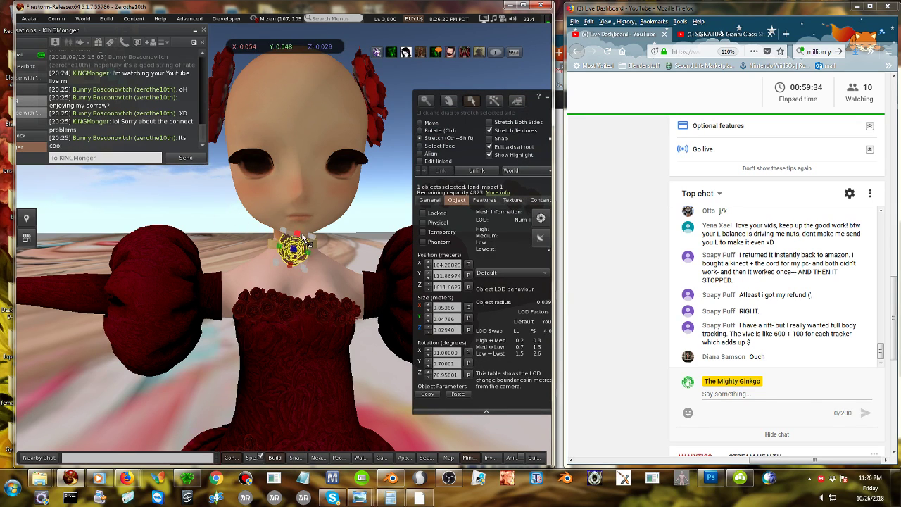
pyautogui.moveTo(305, 240); pyautogui.dragTo(394, 221)
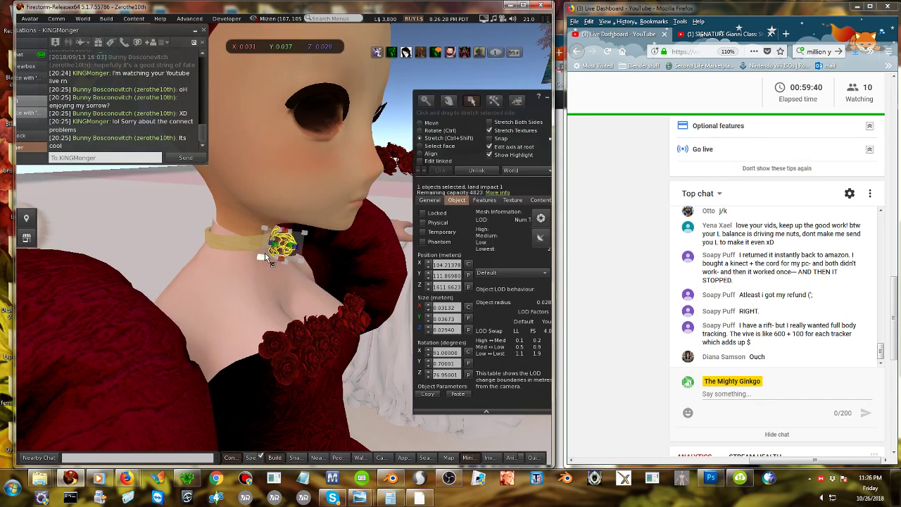
pyautogui.keyDown('alt'); pyautogui.moveTo(289, 246); pyautogui.dragTo(294, 218); pyautogui.keyUp('alt')
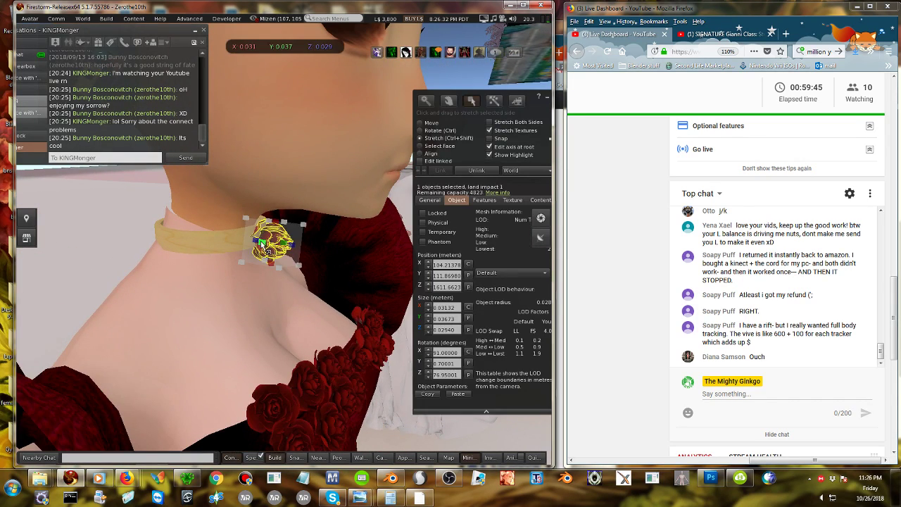
pyautogui.moveTo(262, 244); pyautogui.dragTo(303, 216)
# Select the throat rose together with the neck ring and link them into one choker object.
pyautogui.rightClick(297, 239)
pyautogui.click(311, 261)
pyautogui.keyDown('shift'); pyautogui.click(339, 237); pyautogui.keyUp('shift')
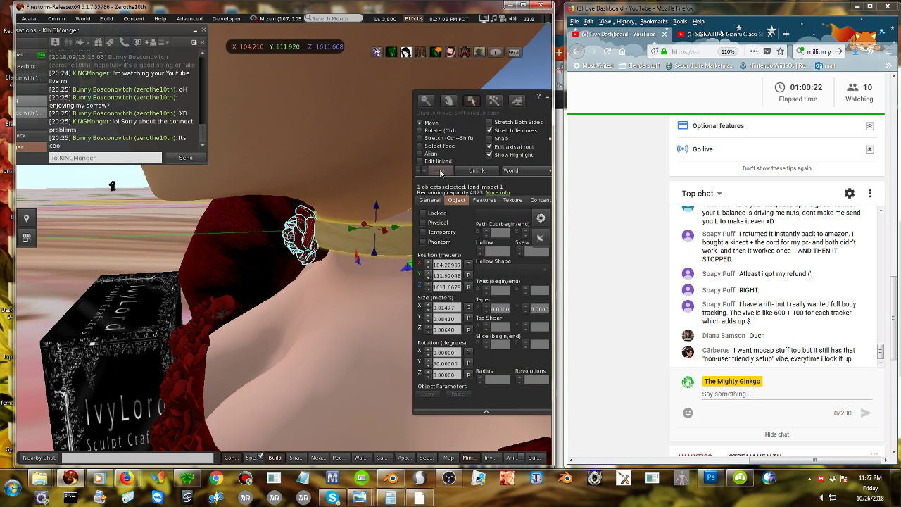
pyautogui.click(284, 310)
pyautogui.press('Escape')
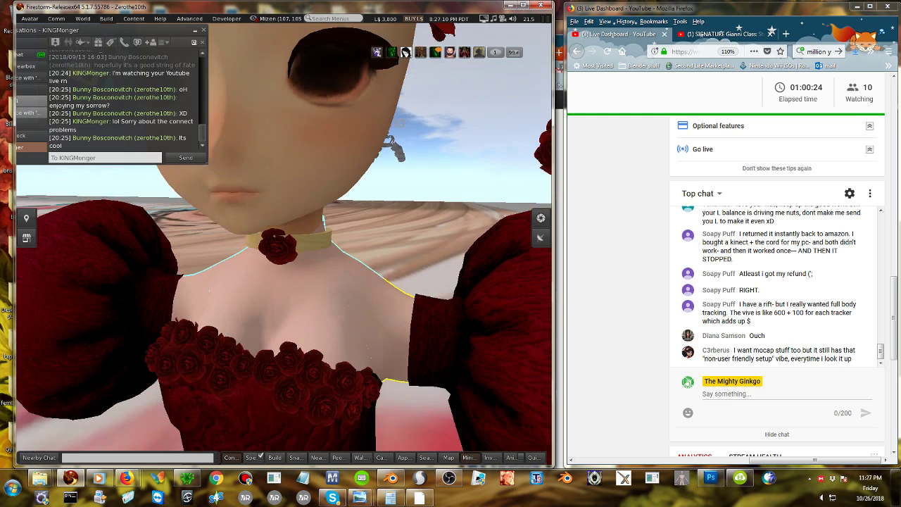
# Enable Edit linked and scale only the choker's rose down to about 0.031 by 0.033 by 0.017 m.
pyautogui.keyDown('alt'); pyautogui.moveTo(284, 246); pyautogui.dragTo(308, 261); pyautogui.keyUp('alt')
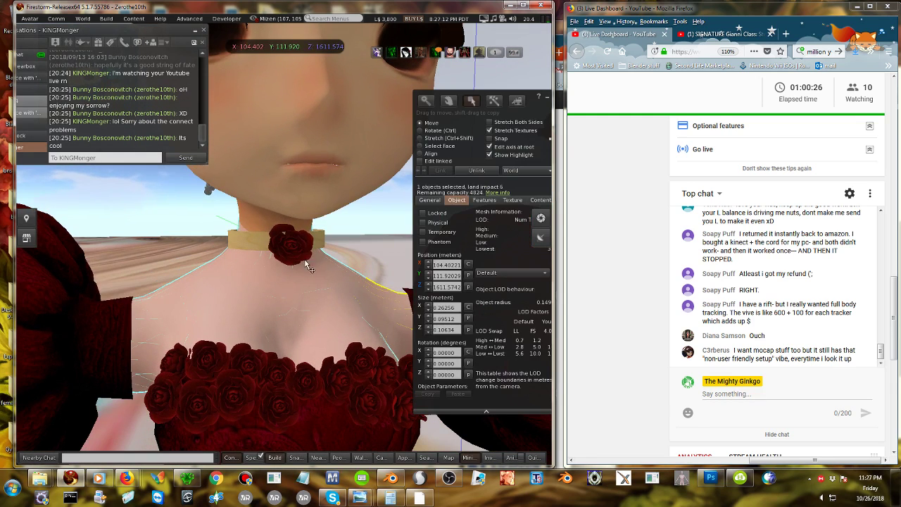
pyautogui.click(298, 242)
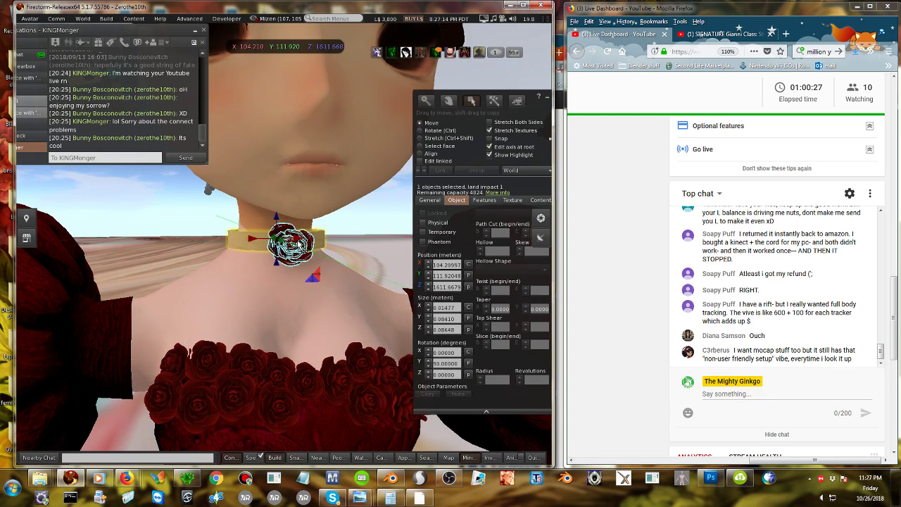
pyautogui.click(432, 138)
pyautogui.click(420, 160)
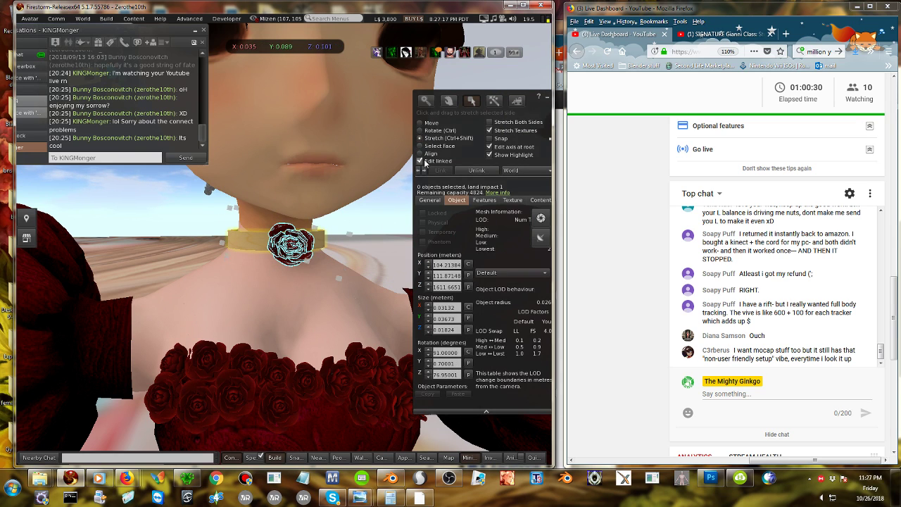
pyautogui.click(292, 246)
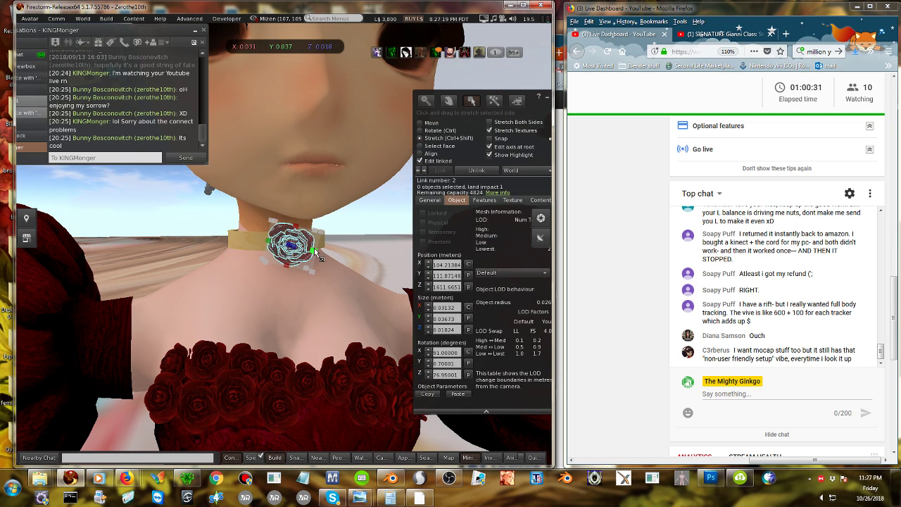
pyautogui.moveTo(319, 256); pyautogui.dragTo(338, 234)
# Move the linked rose against the front of the ring at about X 104.212, Y 111.872, Z 1611.665.
pyautogui.keyDown('alt'); pyautogui.moveTo(269, 239); pyautogui.dragTo(307, 251); pyautogui.keyUp('alt')
pyautogui.press('ctrl')
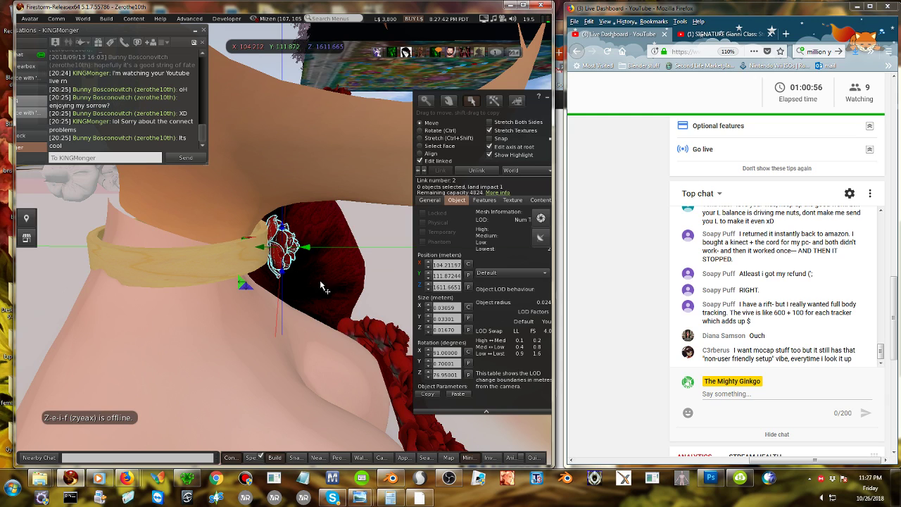
pyautogui.click(335, 302)
pyautogui.press('Escape')
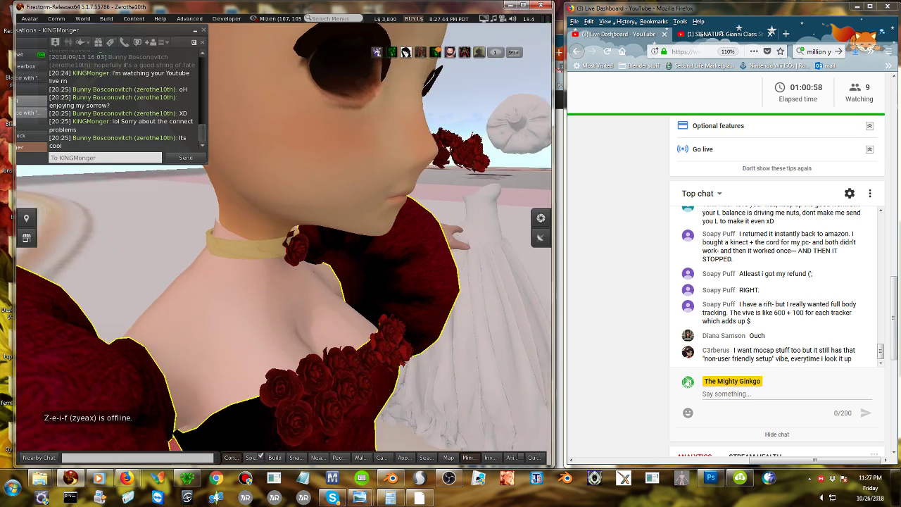
# Stretch the choker's rose to about 0.035 m in X and adjust its depth against the ring.
pyautogui.keyDown('ctrl'); pyautogui.keyDown('alt'); pyautogui.moveTo(303, 251); pyautogui.dragTo(303, 271); pyautogui.keyUp('alt'); pyautogui.keyUp('ctrl')
pyautogui.click(300, 250)
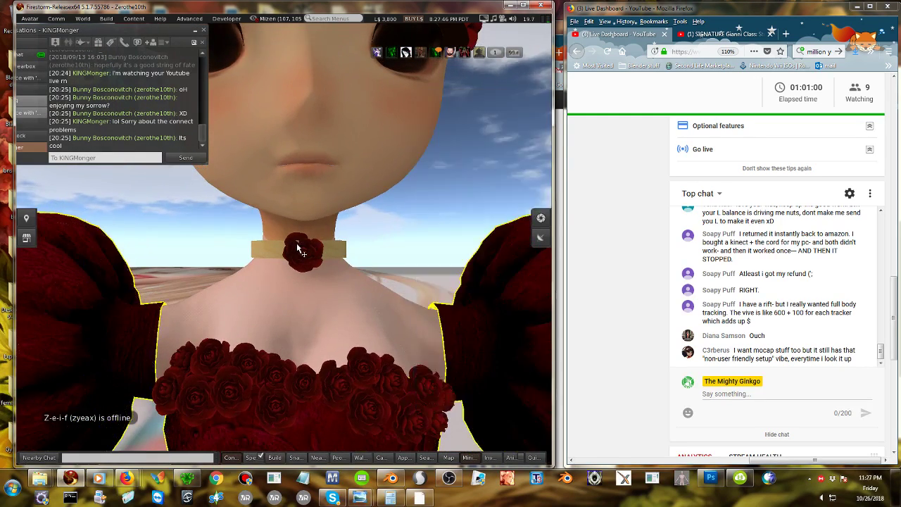
pyautogui.click(421, 138)
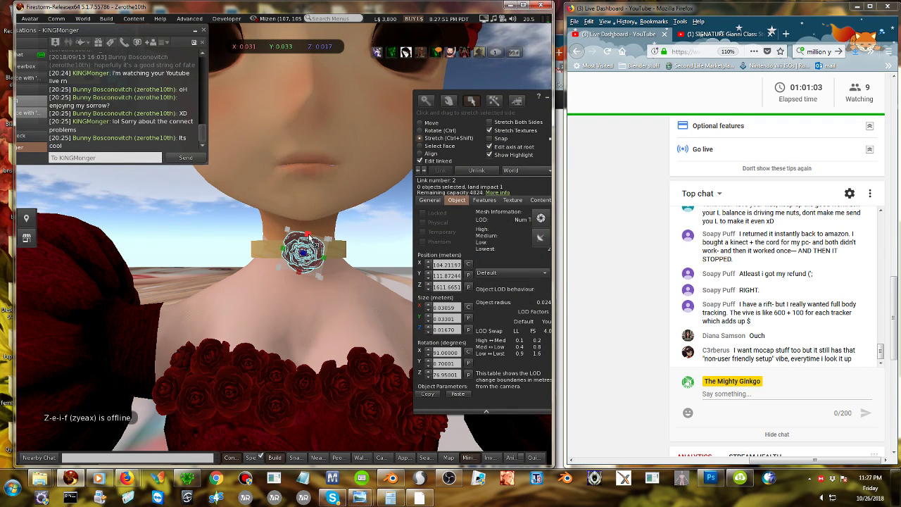
pyautogui.moveTo(309, 235); pyautogui.dragTo(313, 232)
pyautogui.moveTo(313, 232); pyautogui.dragTo(443, 278)
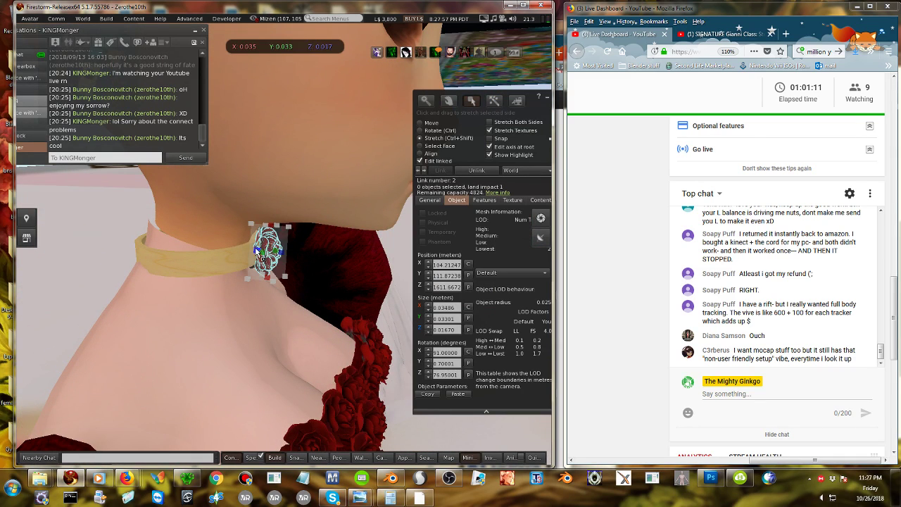
pyautogui.moveTo(256, 249); pyautogui.dragTo(290, 264)
pyautogui.click(247, 296)
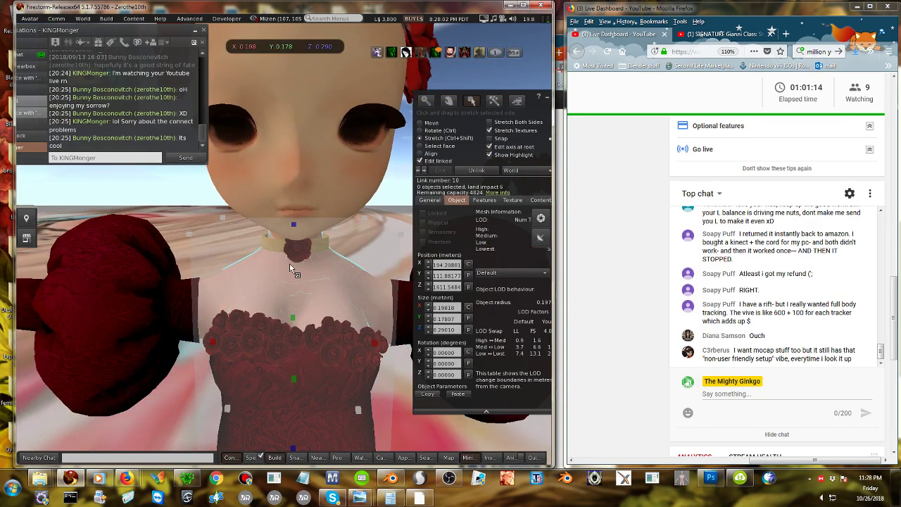
# Examine the choker with the whole gown outfit from the front and the side.
pyautogui.scroll(-7, 291, 264)
pyautogui.click(385, 344)
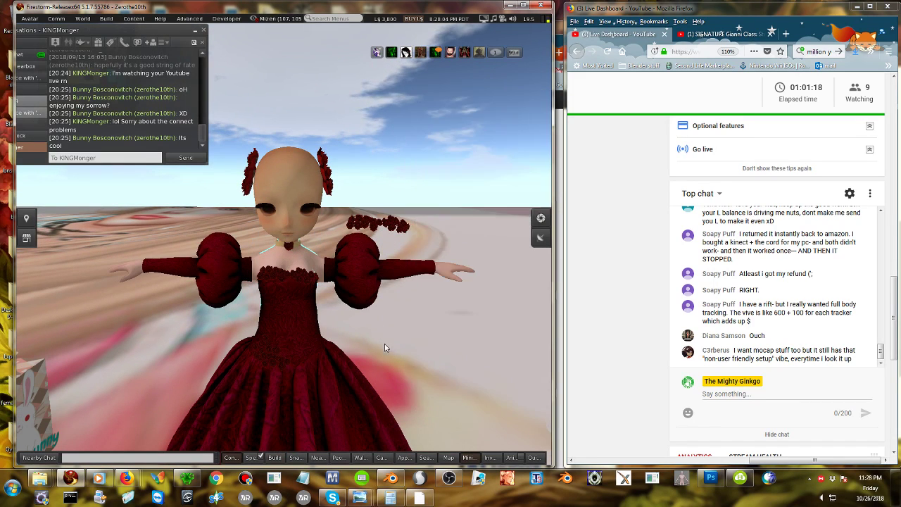
pyautogui.hotkey('ctrl', '3')
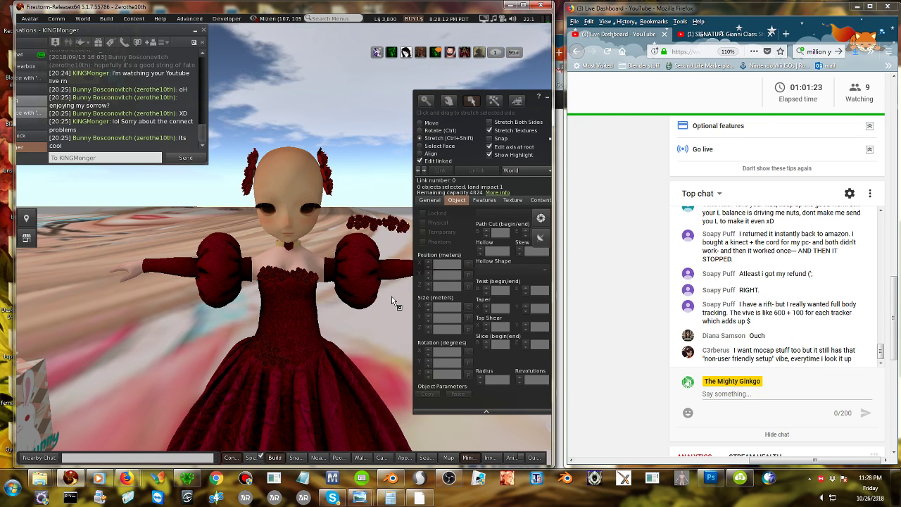
pyautogui.press('alt')
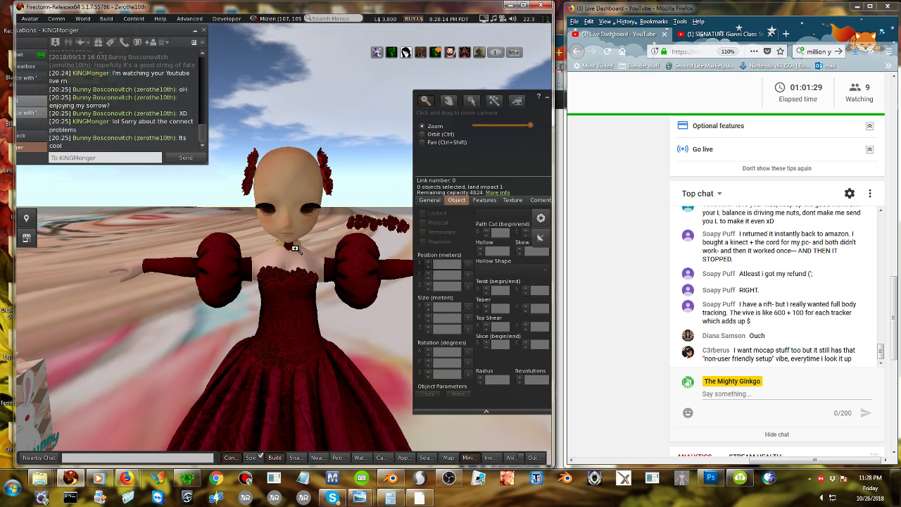
pyautogui.keyDown('alt'); pyautogui.moveTo(295, 248); pyautogui.dragTo(400, 210); pyautogui.keyUp('alt')
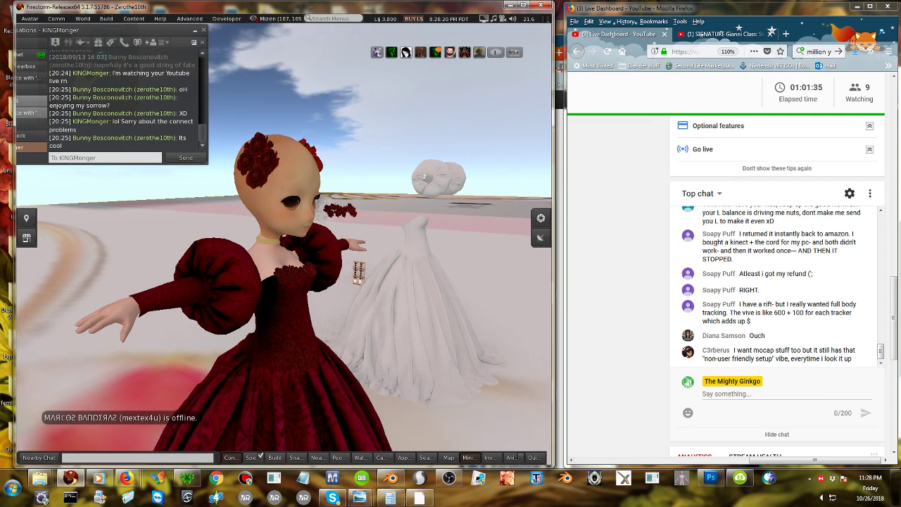
pyautogui.keyDown('alt'); pyautogui.moveTo(400, 210); pyautogui.dragTo(370, 218); pyautogui.keyUp('alt')
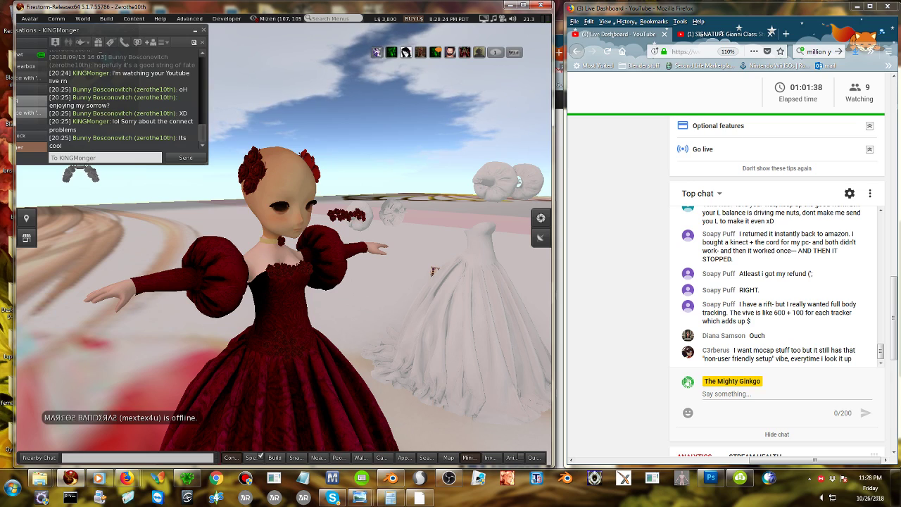
pyautogui.keyDown('alt'); pyautogui.moveTo(370, 219); pyautogui.dragTo(284, 247); pyautogui.keyUp('alt')
pyautogui.hotkey('ctrl', '3')
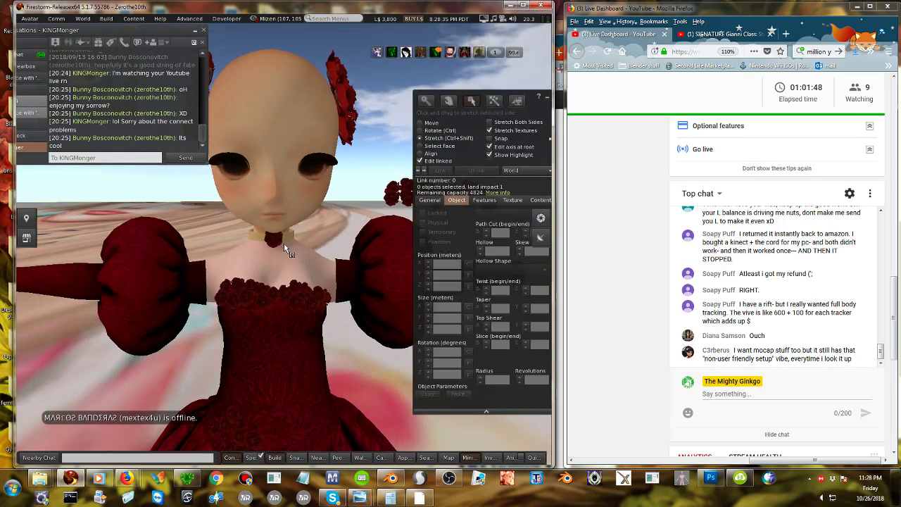
# Select only the choker's ring as a linked part and replace its wood diffuse texture with a blank one.
pyautogui.scroll(-3, 284, 246)
pyautogui.scroll(1, 285, 273)
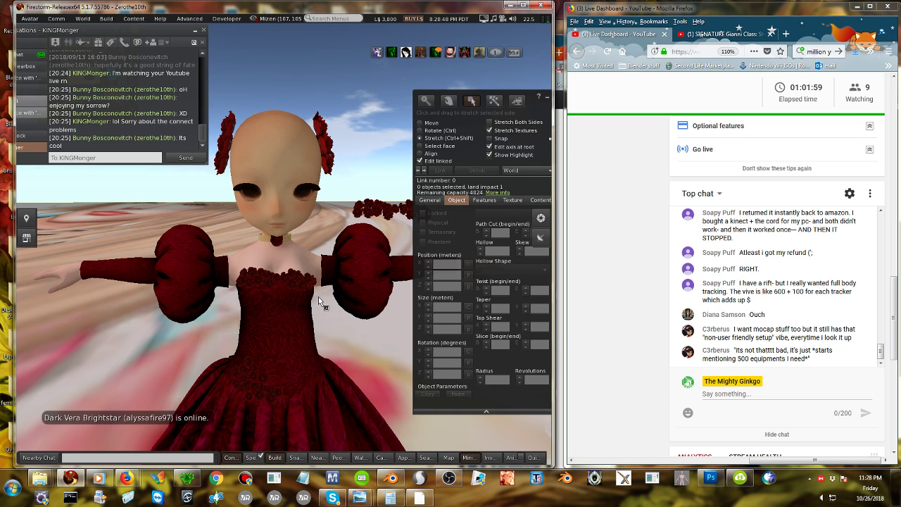
pyautogui.scroll(5, 264, 249)
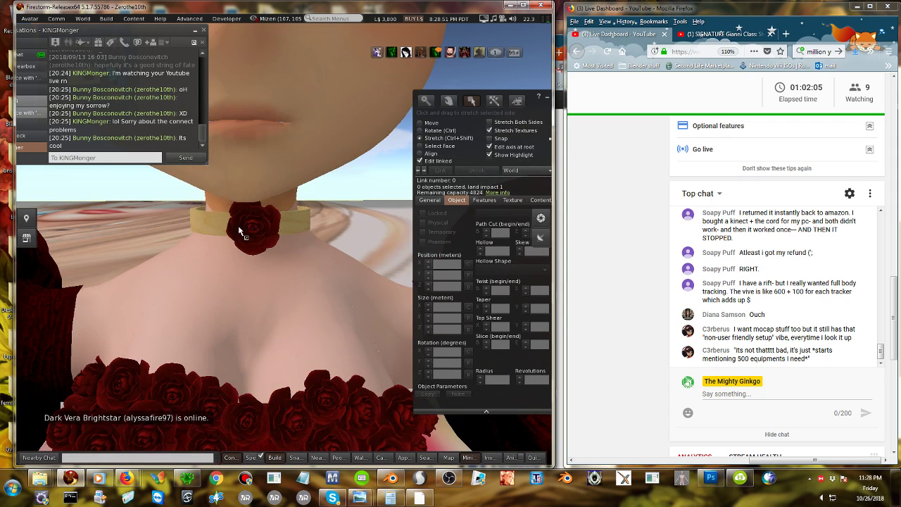
pyautogui.rightClick(240, 232)
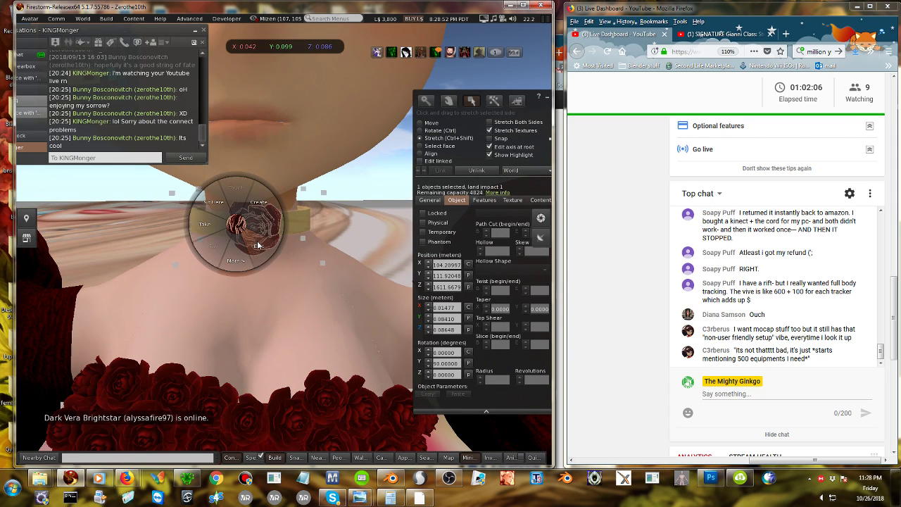
pyautogui.click(260, 245)
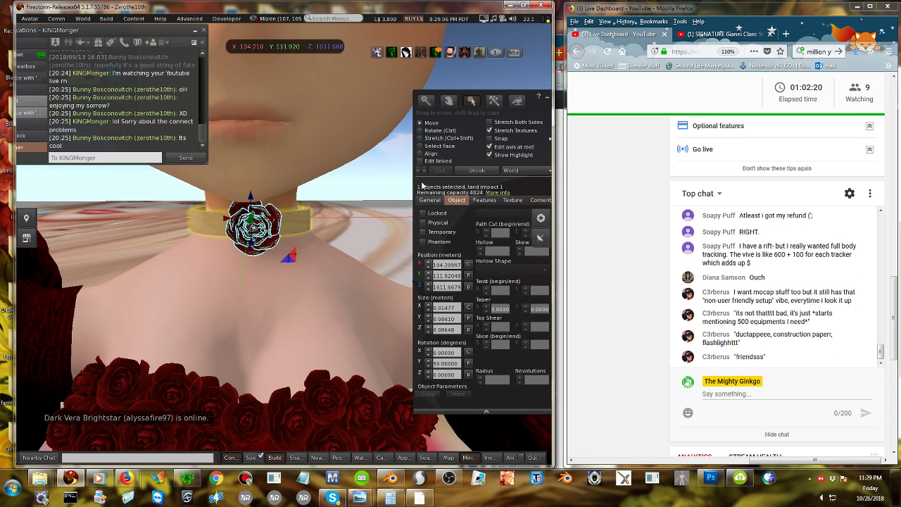
pyautogui.click(341, 218)
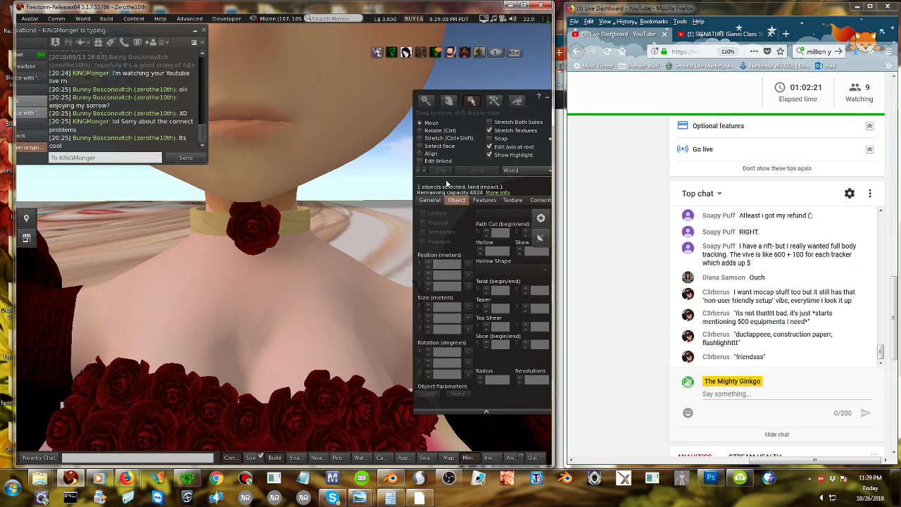
pyautogui.click(200, 232)
pyautogui.click(520, 202)
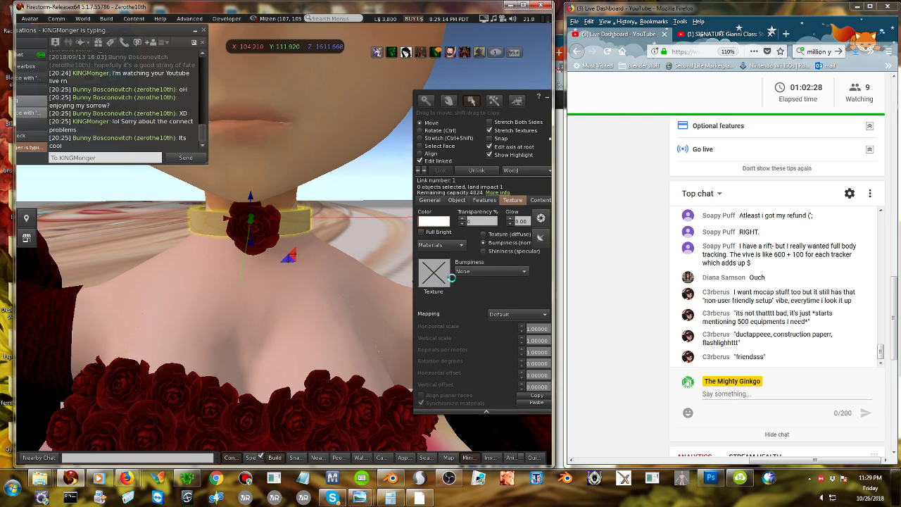
pyautogui.click(484, 234)
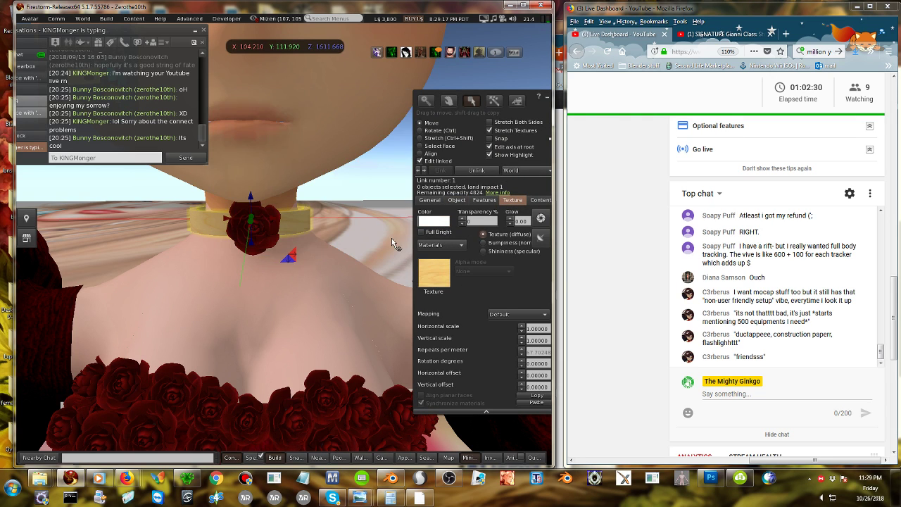
pyautogui.click(427, 272)
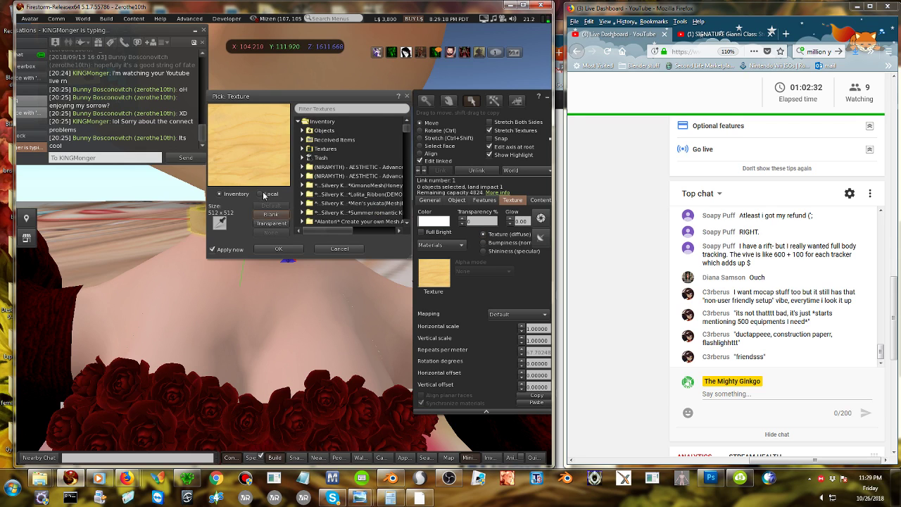
pyautogui.click(271, 214)
pyautogui.click(294, 247)
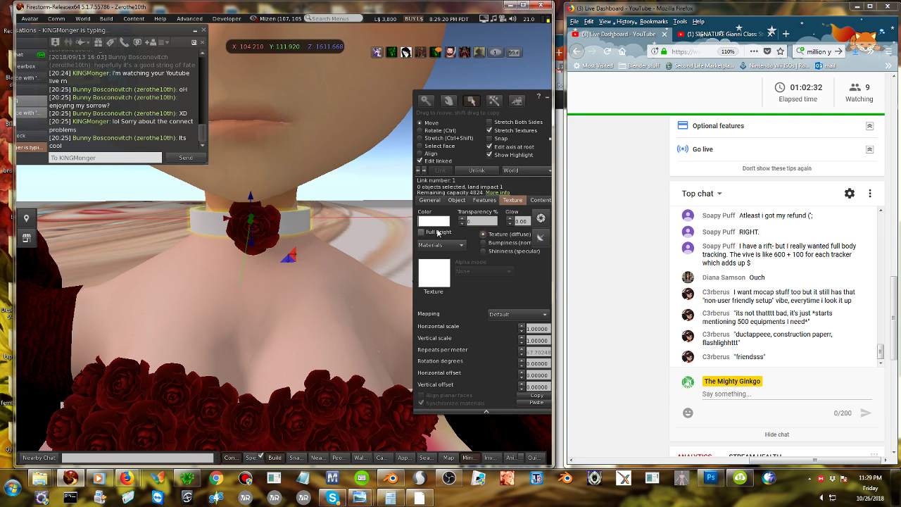
# Tint the choker's ring near-black and end the selection.
pyautogui.click(434, 221)
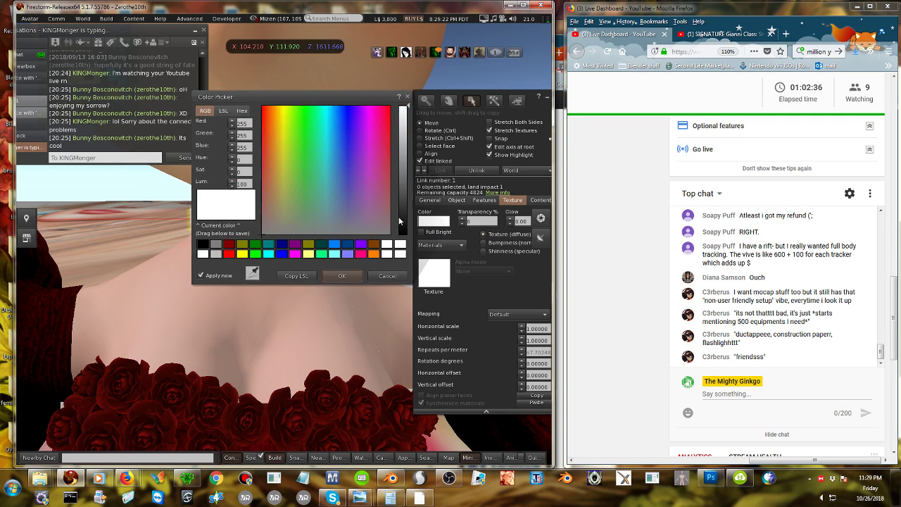
pyautogui.click(401, 221)
pyautogui.click(341, 276)
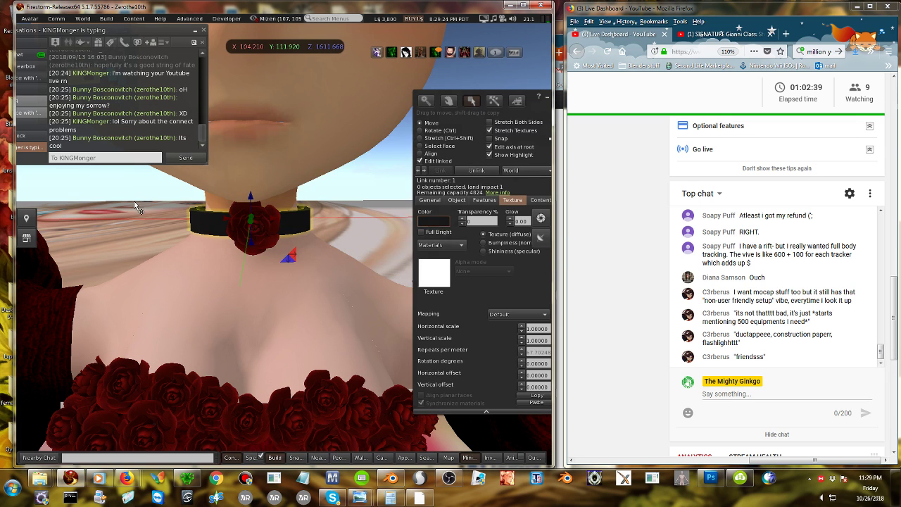
pyautogui.press('Escape')
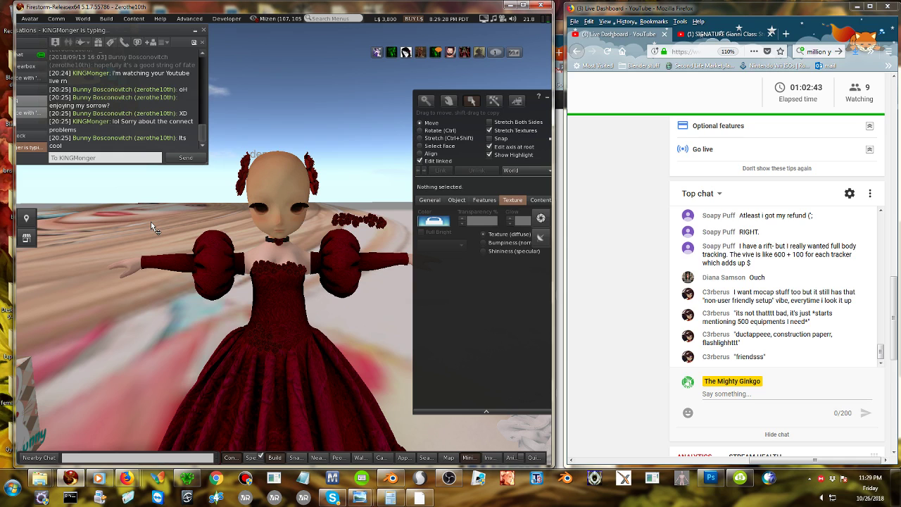
# Narrow the conversations window, select a rose in the head's flower cluster and bring that cluster into a close side view.
pyautogui.scroll(3, 225, 219)
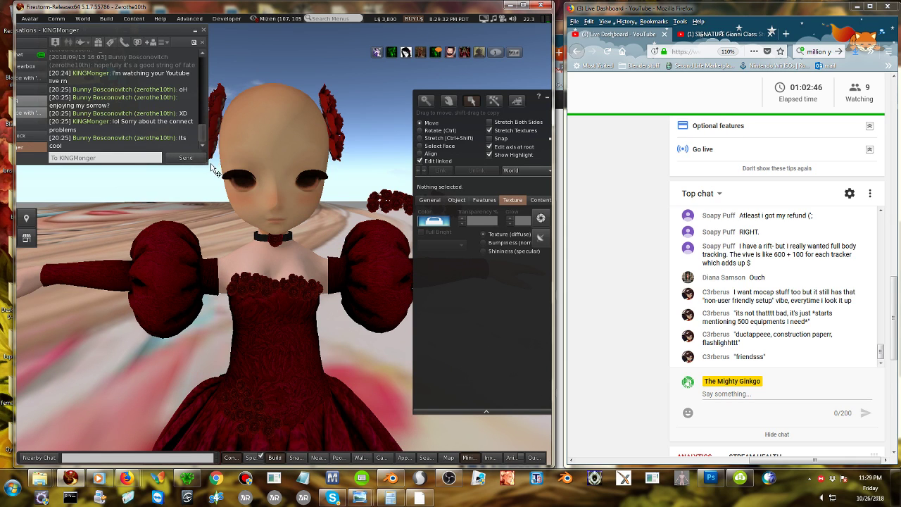
pyautogui.moveTo(206, 165); pyautogui.dragTo(167, 163)
pyautogui.click(204, 117)
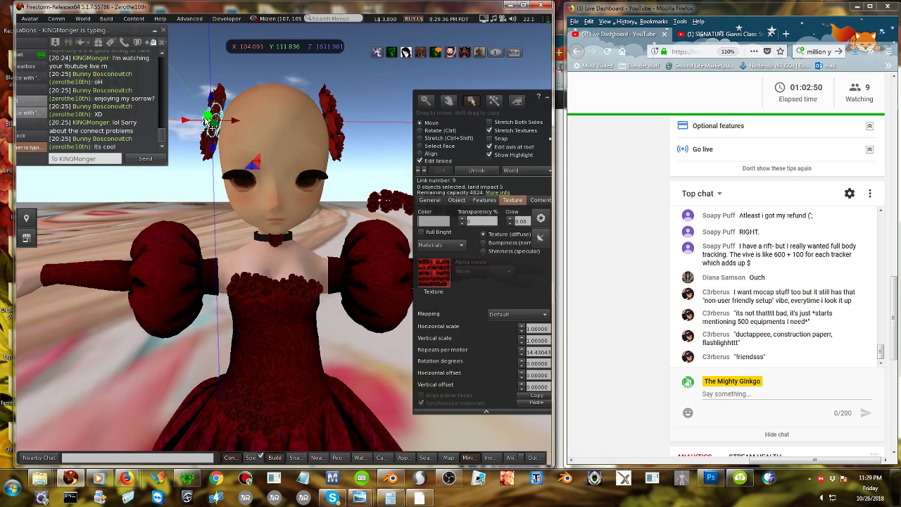
pyautogui.scroll(-5, 213, 146)
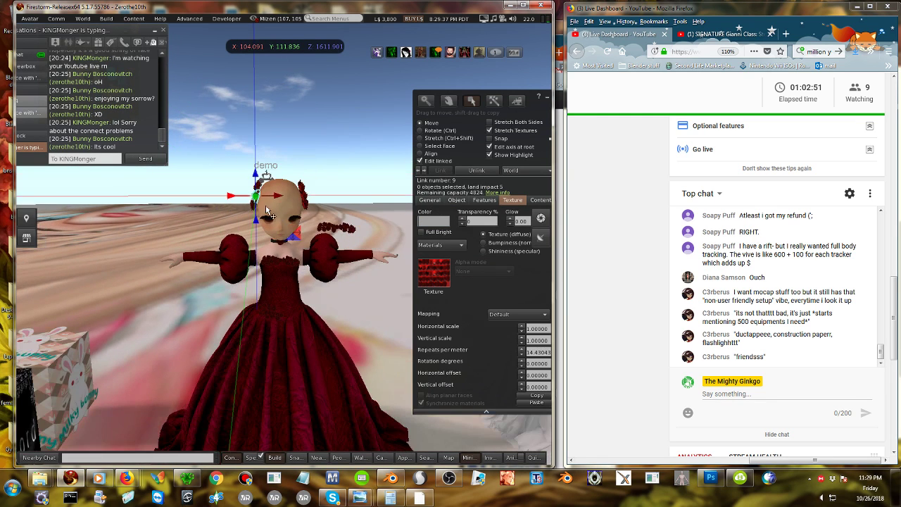
pyautogui.scroll(3, 294, 276)
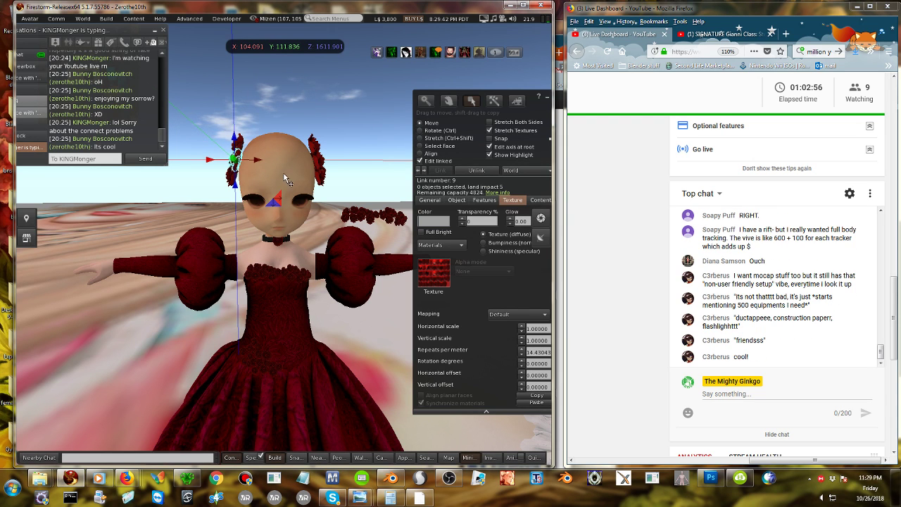
pyautogui.keyDown('alt'); pyautogui.moveTo(284, 176); pyautogui.dragTo(457, 155); pyautogui.keyUp('alt')
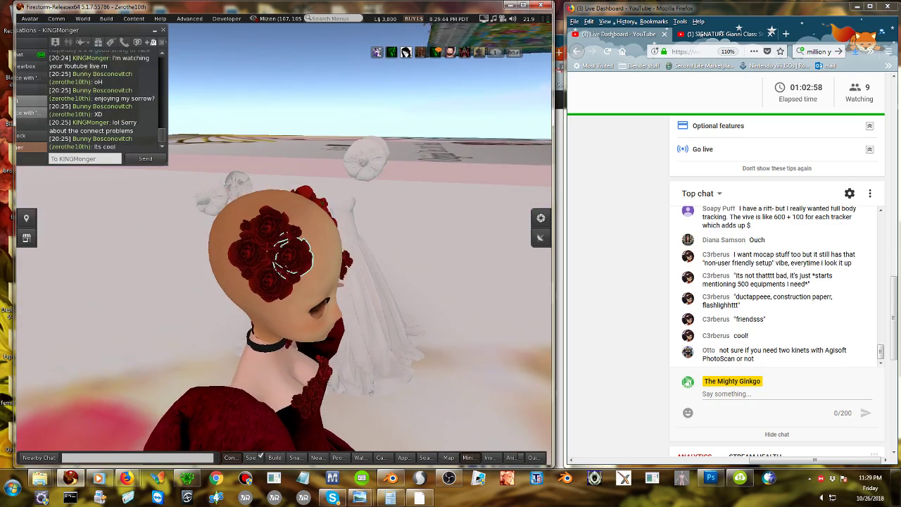
pyautogui.keyDown('alt'); pyautogui.moveTo(292, 257); pyautogui.dragTo(247, 242); pyautogui.keyUp('alt')
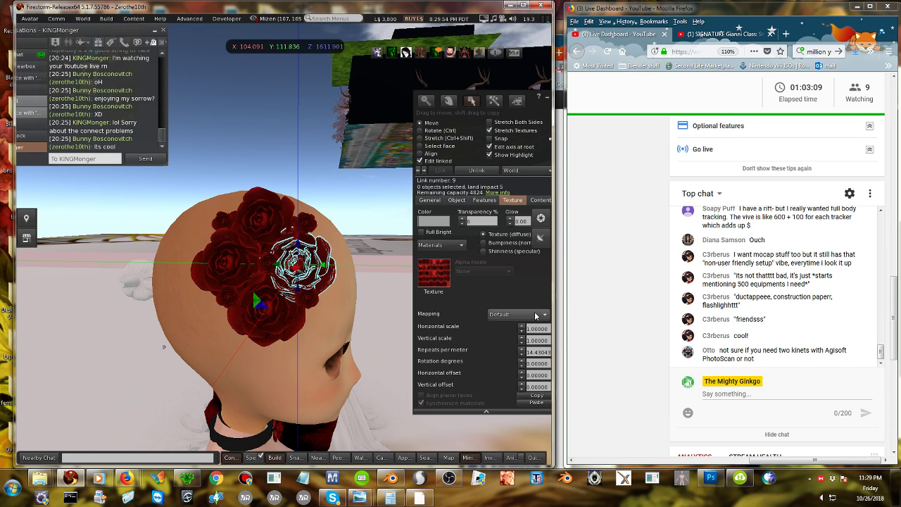
# Switch to the YouTube live dashboard in Firefox and post "ipisoft" in the stream chat.
pyautogui.click(713, 394)
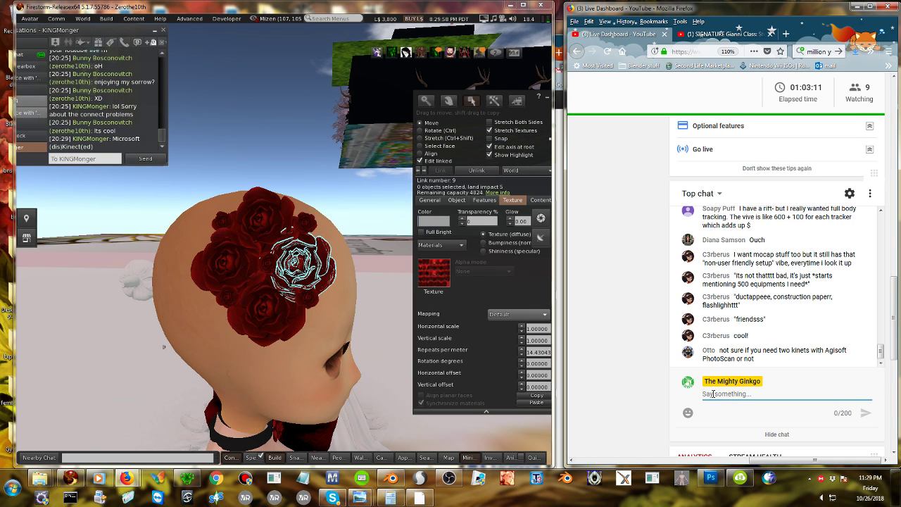
pyautogui.write('Ipisoft')
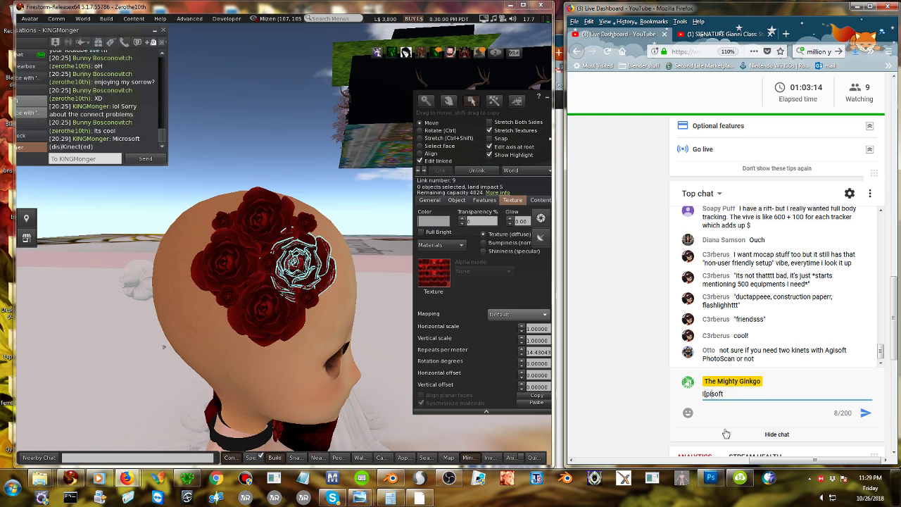
pyautogui.press('BackSpace')
pyautogui.press('BackSpace')
pyautogui.press('BackSpace')
pyautogui.press('BackSpace')
pyautogui.press('BackSpace')
pyautogui.press('BackSpace')
pyautogui.press('BackSpace')
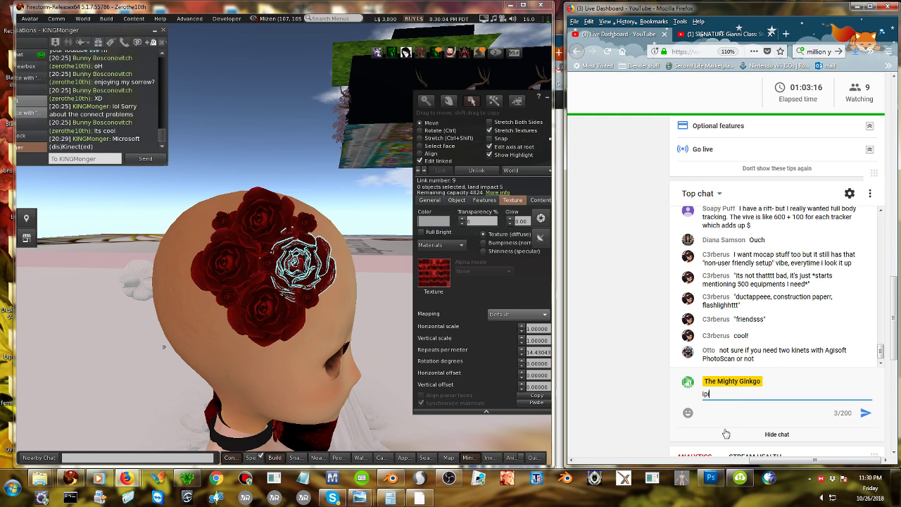
pyautogui.write('isoft')
pyautogui.press('Return')
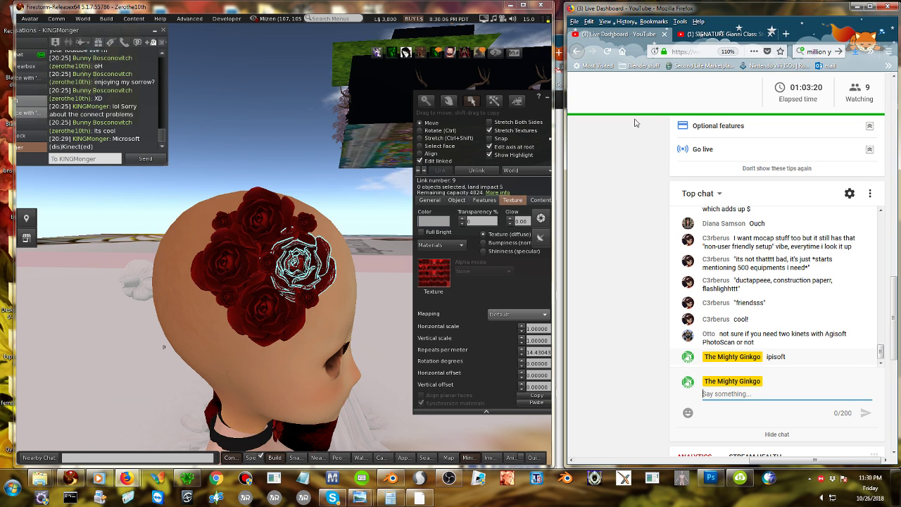
pyautogui.click(221, 334)
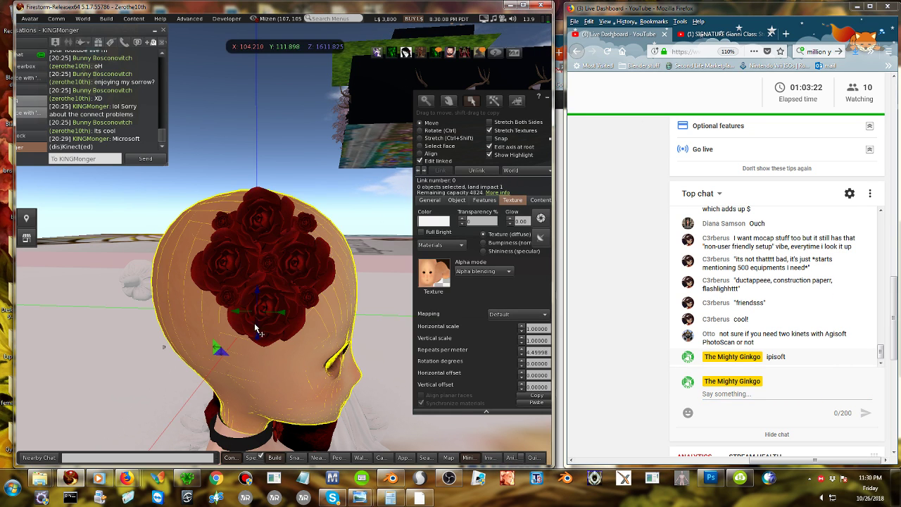
pyautogui.keyDown('alt'); pyautogui.moveTo(256, 328); pyautogui.dragTo(282, 328); pyautogui.keyUp('alt')
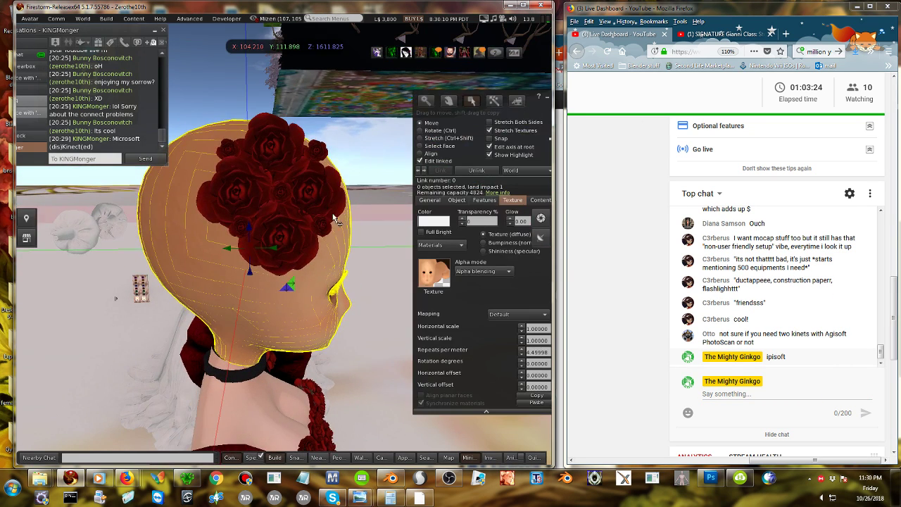
pyautogui.click(443, 146)
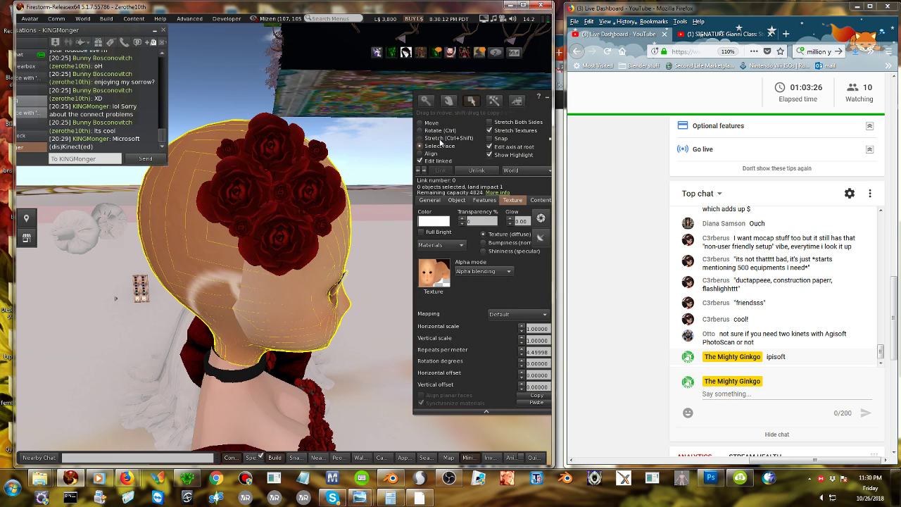
pyautogui.click(440, 139)
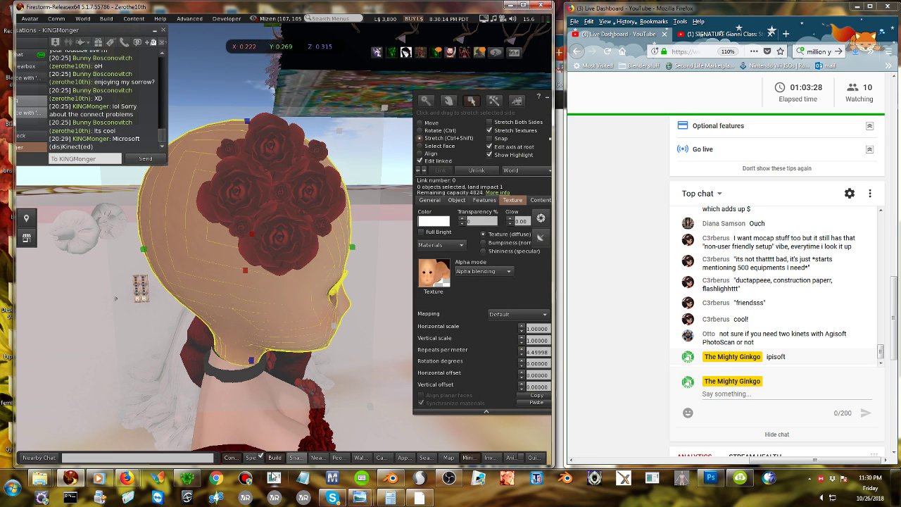
# Create a sphere near the avatar's head and scale it uniformly down to about 0.027 m.
pyautogui.click(275, 458)
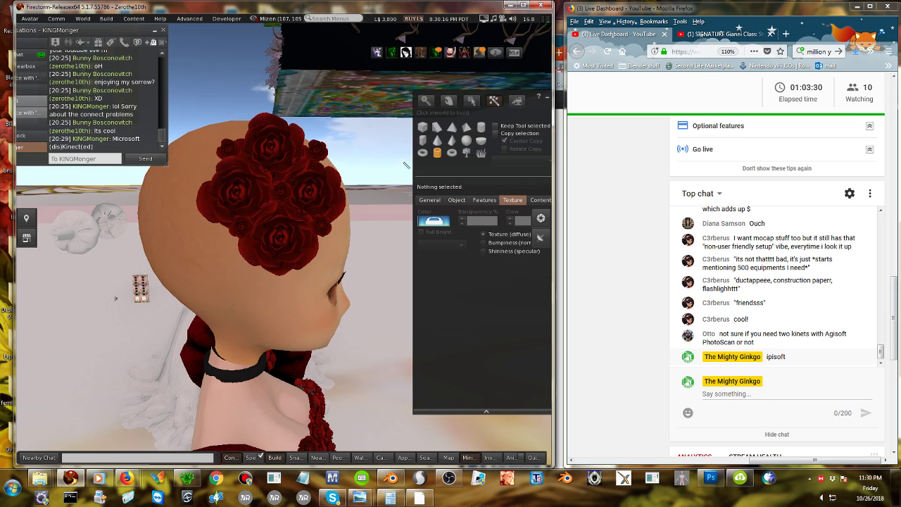
pyautogui.click(466, 141)
pyautogui.click(276, 224)
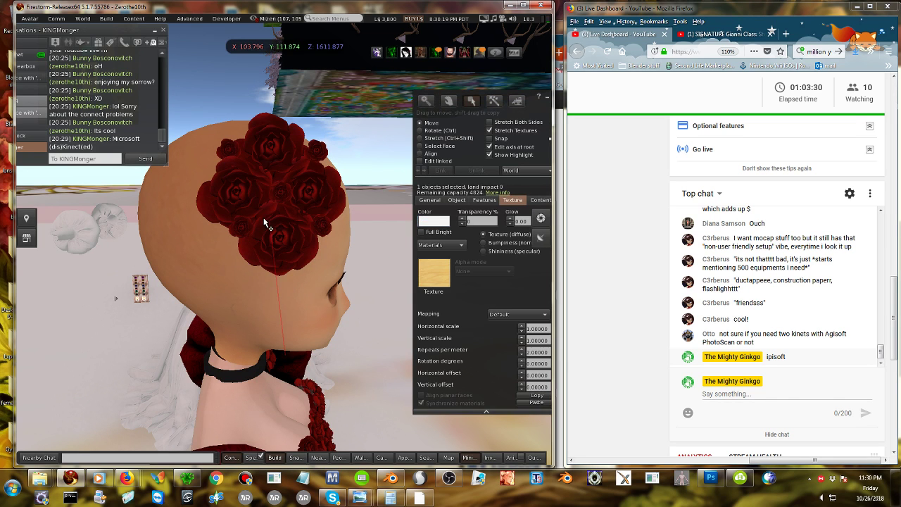
pyautogui.keyDown('ctrl'); pyautogui.keyDown('alt'); pyautogui.moveTo(281, 229); pyautogui.dragTo(254, 241); pyautogui.keyUp('alt'); pyautogui.keyUp('ctrl')
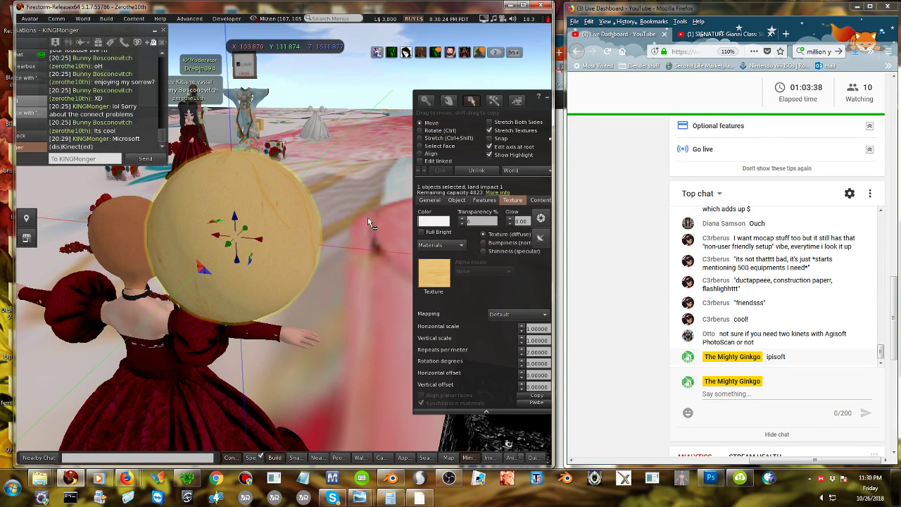
pyautogui.click(436, 138)
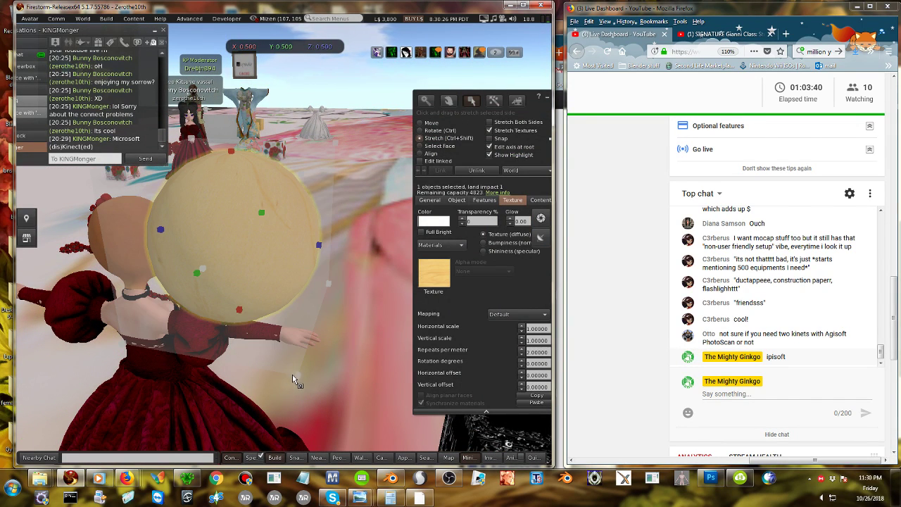
pyautogui.moveTo(294, 372); pyautogui.dragTo(219, 142)
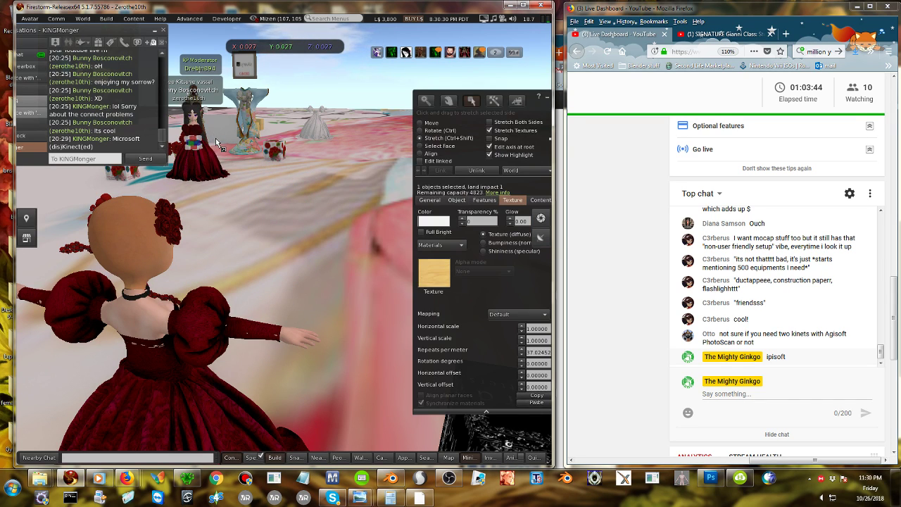
# Move the small sphere into the centre of the head's rose cluster at about X 104.076, Y 111.867, Z 1611.900.
pyautogui.click(428, 123)
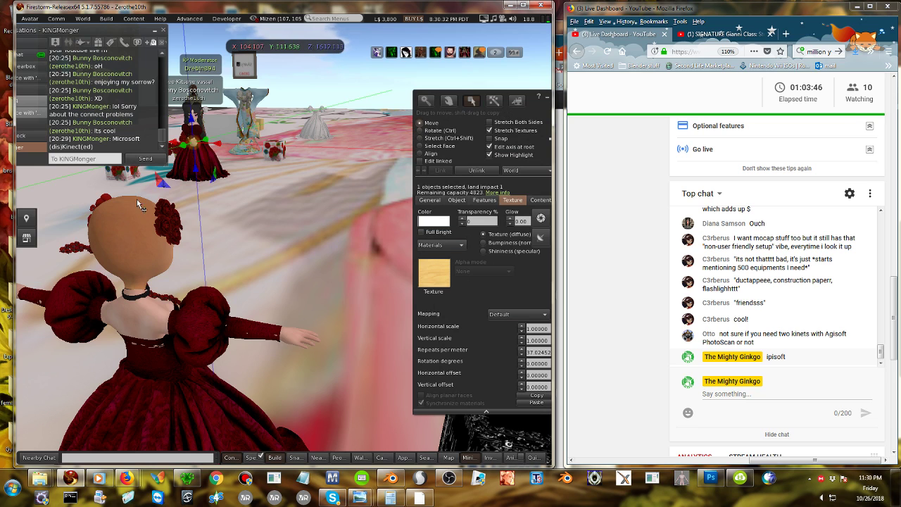
pyautogui.moveTo(199, 183); pyautogui.dragTo(284, 245)
pyautogui.keyDown('alt'); pyautogui.click(181, 238); pyautogui.keyUp('alt')
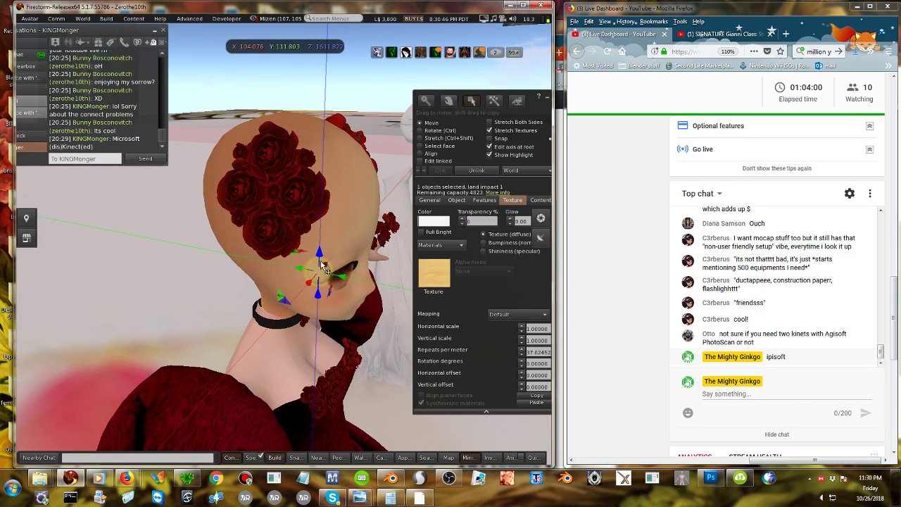
pyautogui.moveTo(336, 275); pyautogui.dragTo(287, 275)
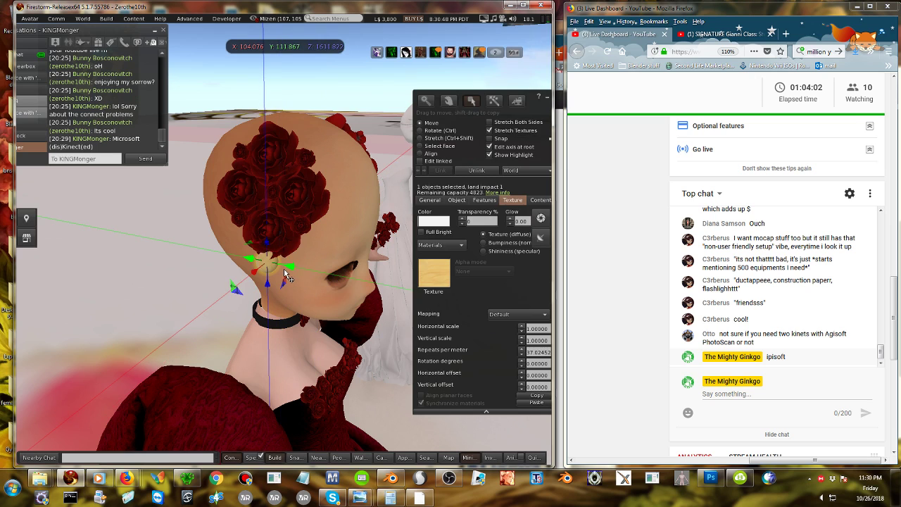
pyautogui.moveTo(269, 246); pyautogui.dragTo(320, 176)
pyautogui.keyDown('alt'); pyautogui.moveTo(100, 249); pyautogui.dragTo(276, 222); pyautogui.keyUp('alt')
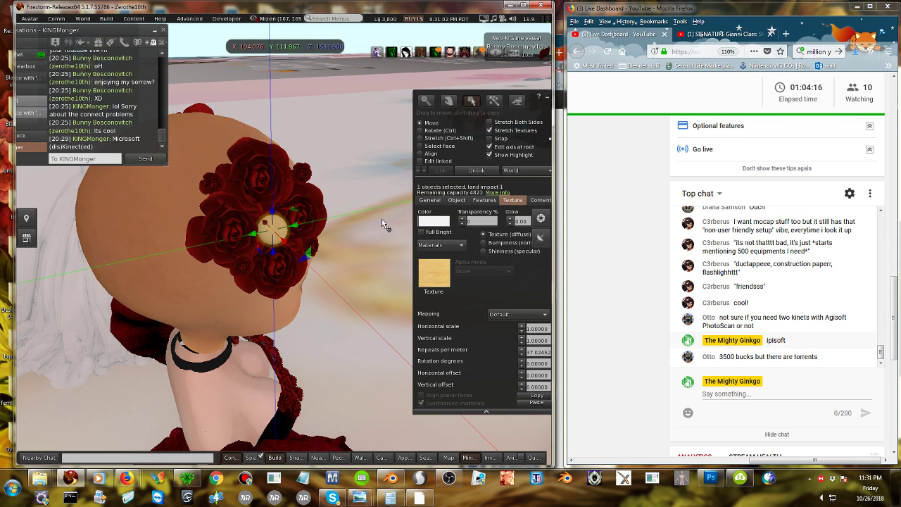
# Scale the sphere in the head's rose cluster uniformly down to about 0.013 m.
pyautogui.click(445, 140)
pyautogui.moveTo(265, 252); pyautogui.dragTo(273, 227)
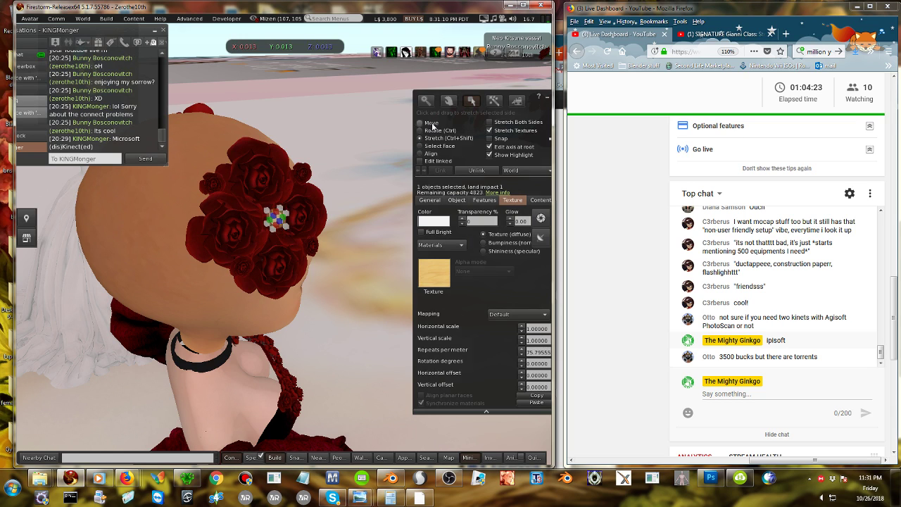
pyautogui.click(421, 124)
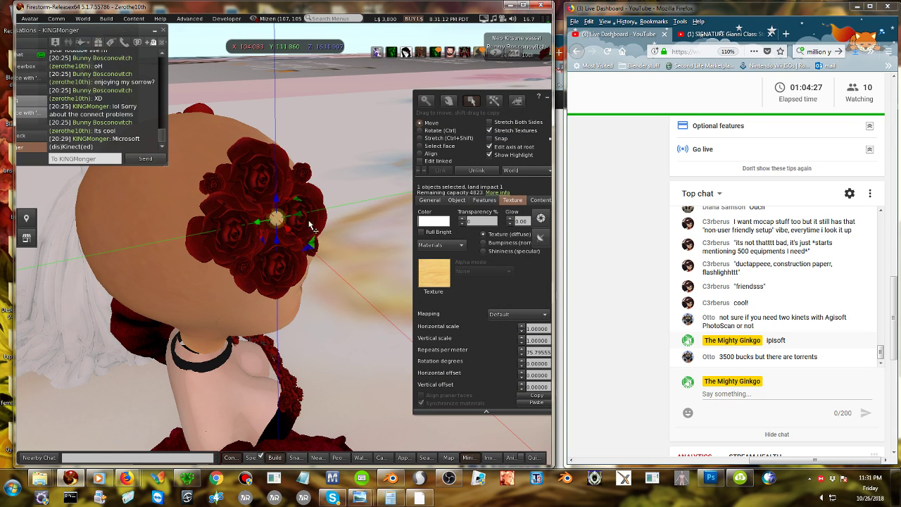
# Copy the bead straight down to about Z 1611.896 and scale the copy to about 0.010 m.
pyautogui.keyDown('shift'); pyautogui.moveTo(275, 236); pyautogui.dragTo(276, 249); pyautogui.keyUp('shift')
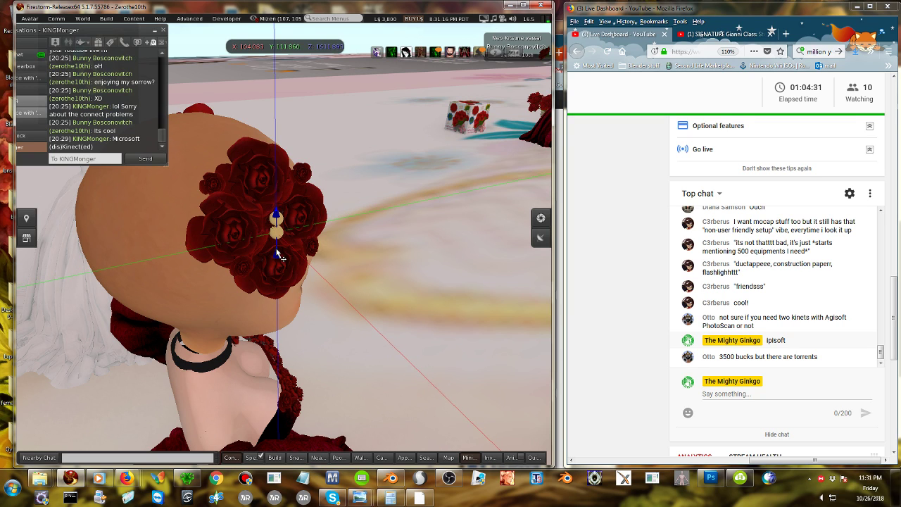
pyautogui.hotkey('ctrl', 'b')
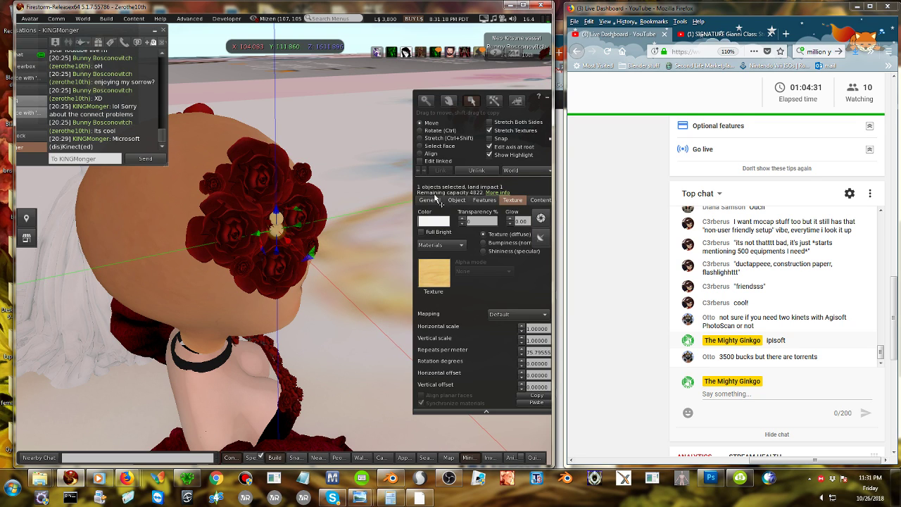
pyautogui.click(437, 139)
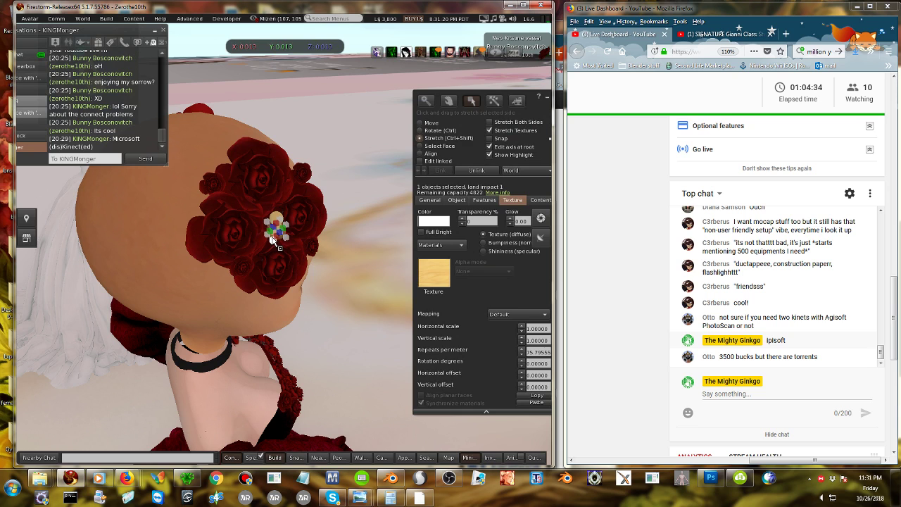
pyautogui.hotkey('ctrl', 'b')
pyautogui.moveTo(274, 235); pyautogui.dragTo(233, 190)
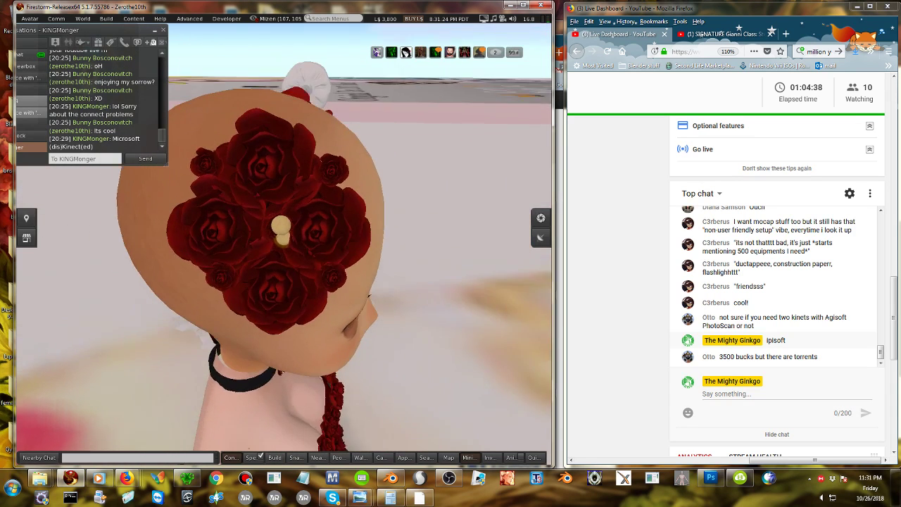
# Select both beads together and move them to the rose cluster's lower back edge at about Y 111.900, Z 1611.861.
pyautogui.hotkey('ctrl', 'b')
pyautogui.rightClick(286, 244)
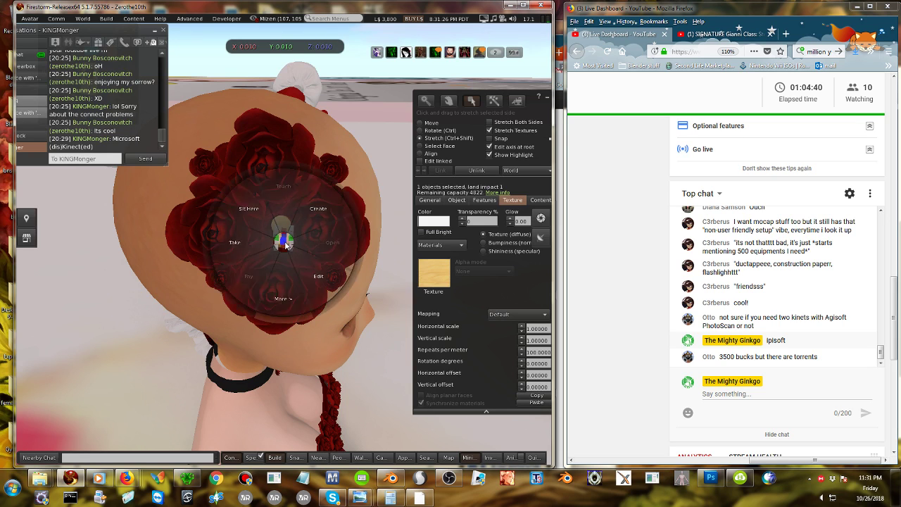
pyautogui.click(306, 263)
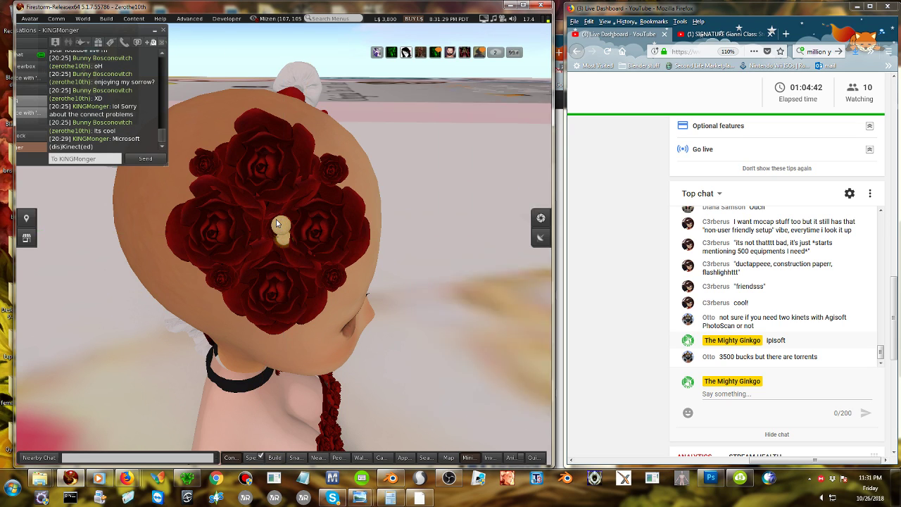
pyautogui.keyDown('shift'); pyautogui.click(277, 224); pyautogui.keyUp('shift')
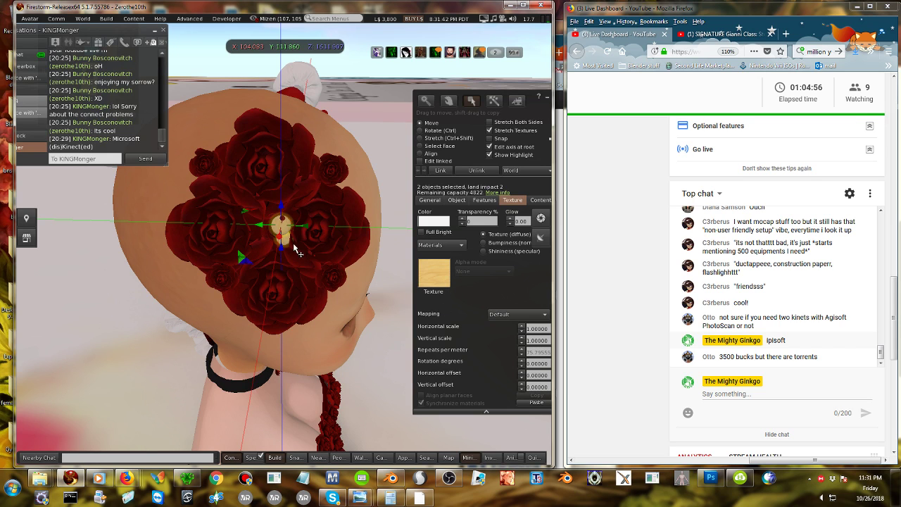
pyautogui.moveTo(297, 234); pyautogui.dragTo(282, 257)
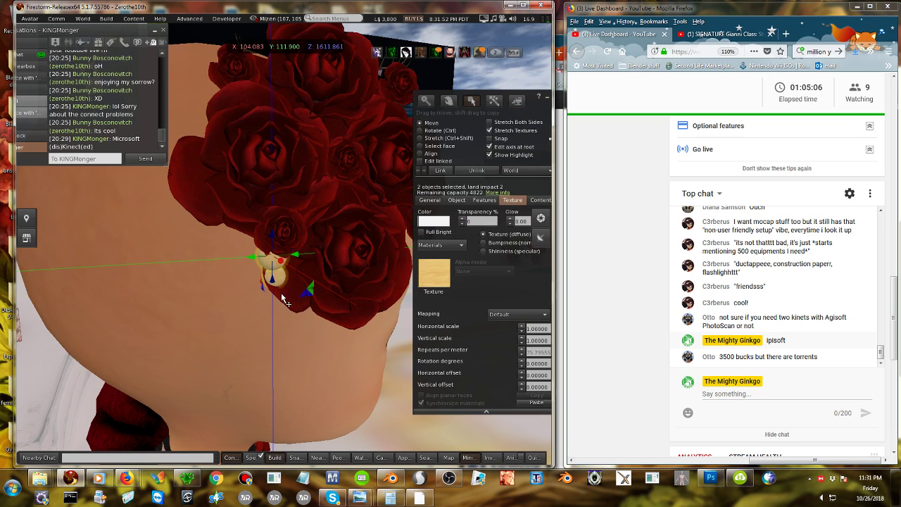
# Rotate the pair of beads slightly so the smaller lower bead swings towards the back of the head.
pyautogui.keyDown('alt'); pyautogui.moveTo(285, 296); pyautogui.dragTo(89, 292); pyautogui.keyUp('alt')
pyautogui.keyDown('alt'); pyautogui.moveTo(283, 243); pyautogui.dragTo(300, 243); pyautogui.keyUp('alt')
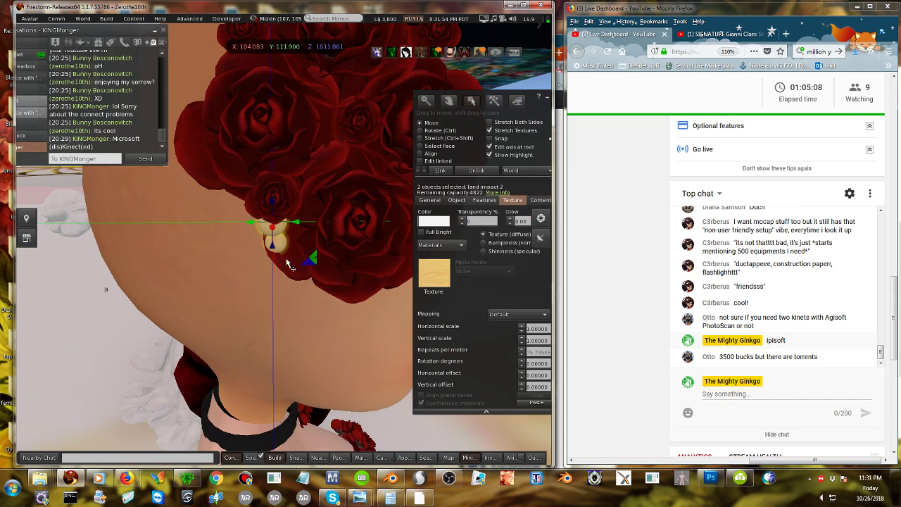
pyautogui.click(431, 131)
pyautogui.moveTo(319, 213)
pyautogui.mouseDown()
pyautogui.moveTo(315, 205)
pyautogui.moveTo(318, 226)
pyautogui.mouseUp()
pyautogui.click(273, 300)
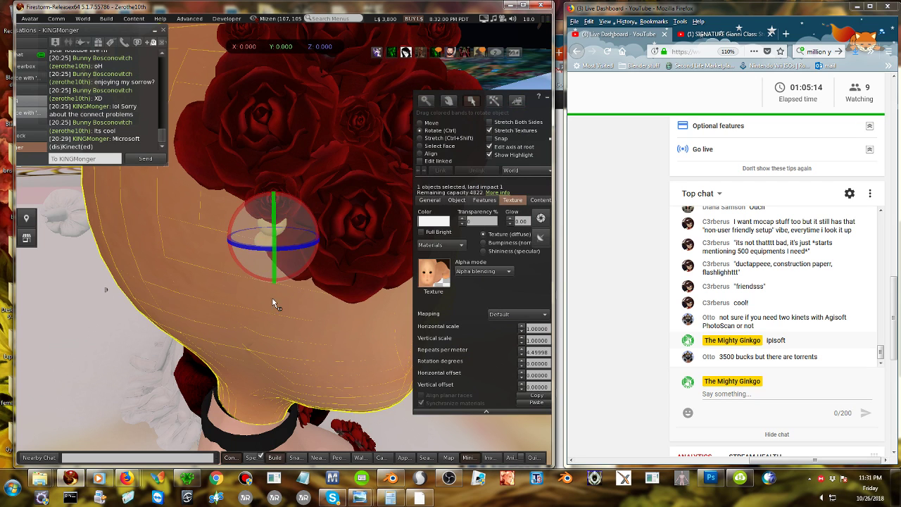
pyautogui.click(289, 139)
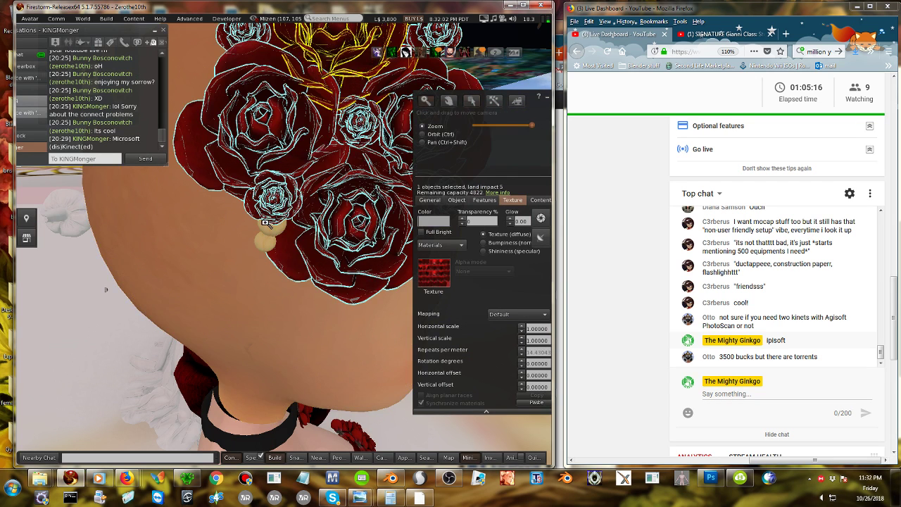
pyautogui.moveTo(269, 197)
pyautogui.keyDown('ctrl'); pyautogui.keyDown('alt'); pyautogui.mouseDown()
pyautogui.moveTo(289, 151)
pyautogui.moveTo(356, 149)
pyautogui.moveTo(275, 184)
pyautogui.mouseUp(); pyautogui.keyUp('alt'); pyautogui.keyUp('ctrl')
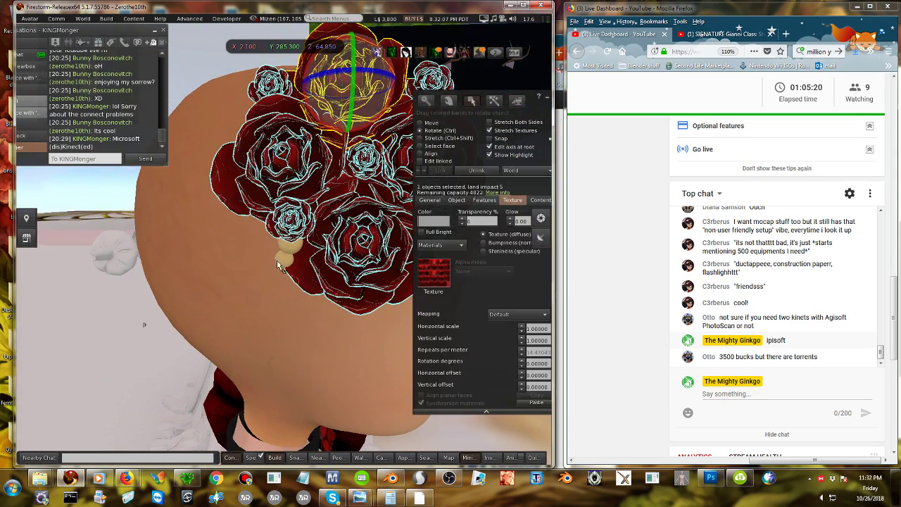
# Copy the small lower bead downwards and scale the copy uniformly to about 0.017 m.
pyautogui.click(281, 261)
pyautogui.hotkey('ctrl', '1')
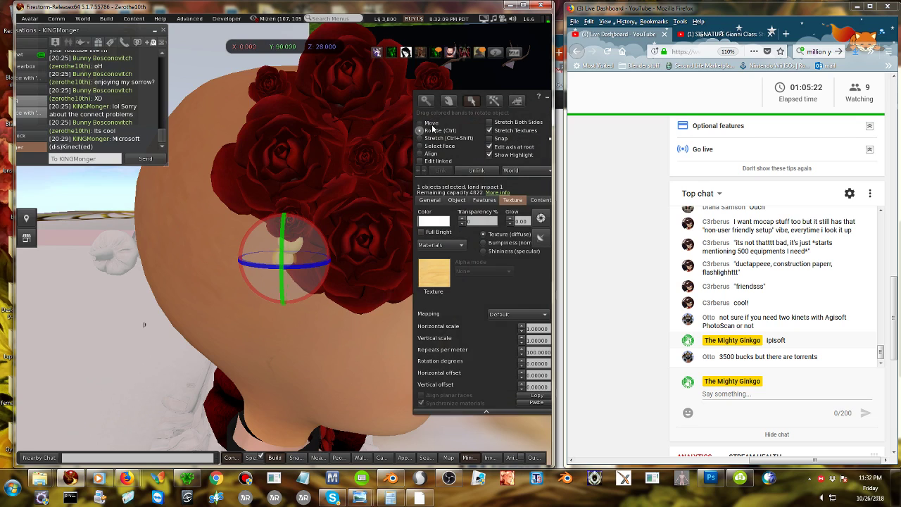
pyautogui.moveTo(285, 281); pyautogui.dragTo(286, 299)
pyautogui.click(421, 130)
pyautogui.click(420, 138)
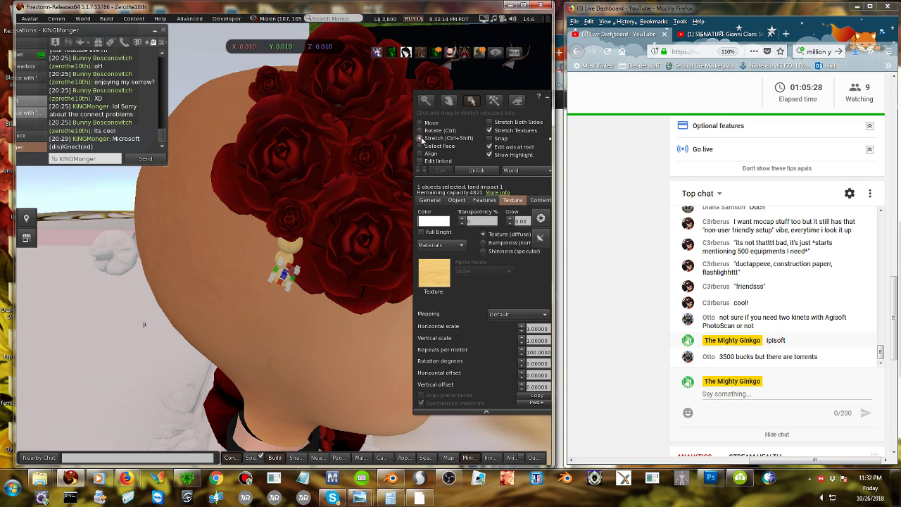
pyautogui.moveTo(271, 279); pyautogui.dragTo(294, 251)
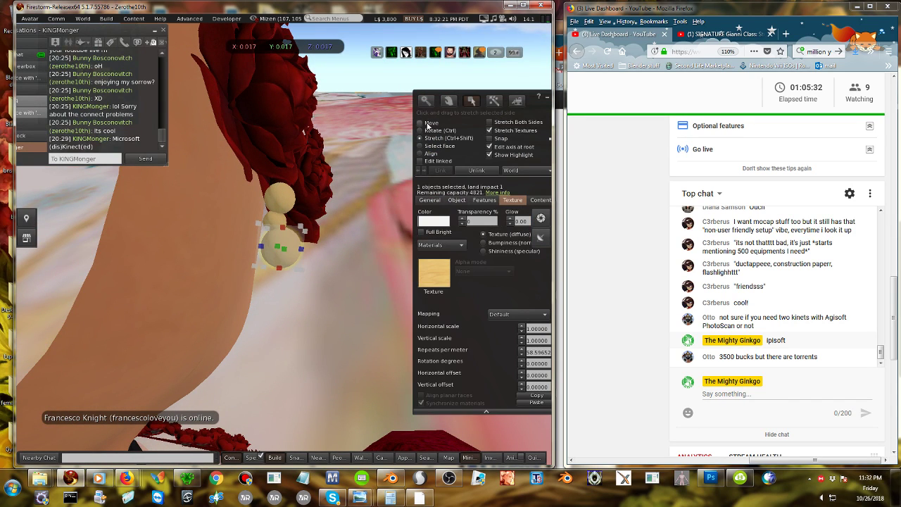
# Add two copies of the small 0.010 m bead below the large bead, at about Z 1611.830 and Z 1611.822.
pyautogui.click(427, 124)
pyautogui.keyDown('alt'); pyautogui.moveTo(295, 250); pyautogui.dragTo(311, 203); pyautogui.keyUp('alt')
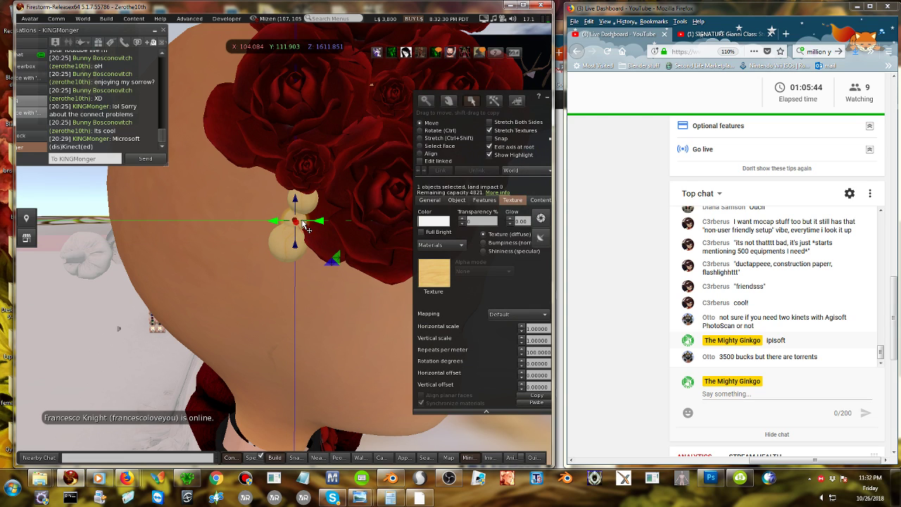
pyautogui.moveTo(296, 254); pyautogui.dragTo(284, 292)
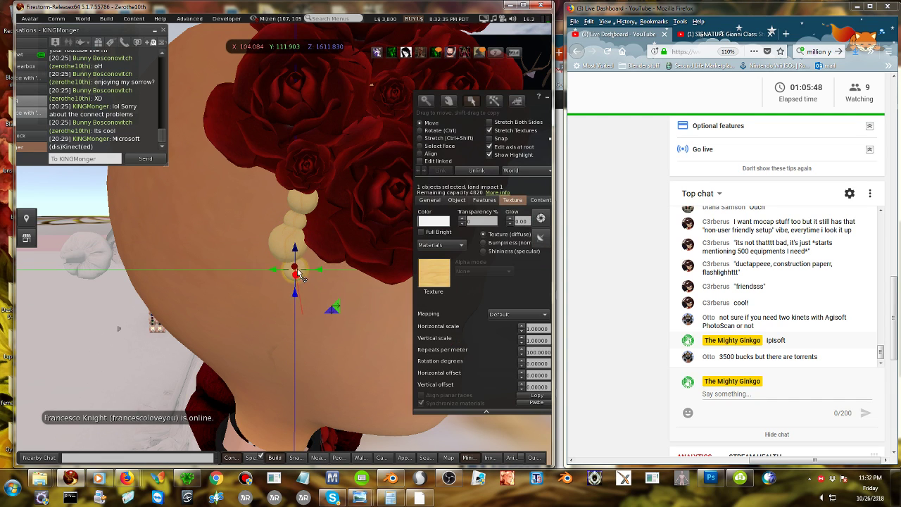
pyautogui.moveTo(296, 250); pyautogui.dragTo(299, 274)
pyautogui.click(420, 138)
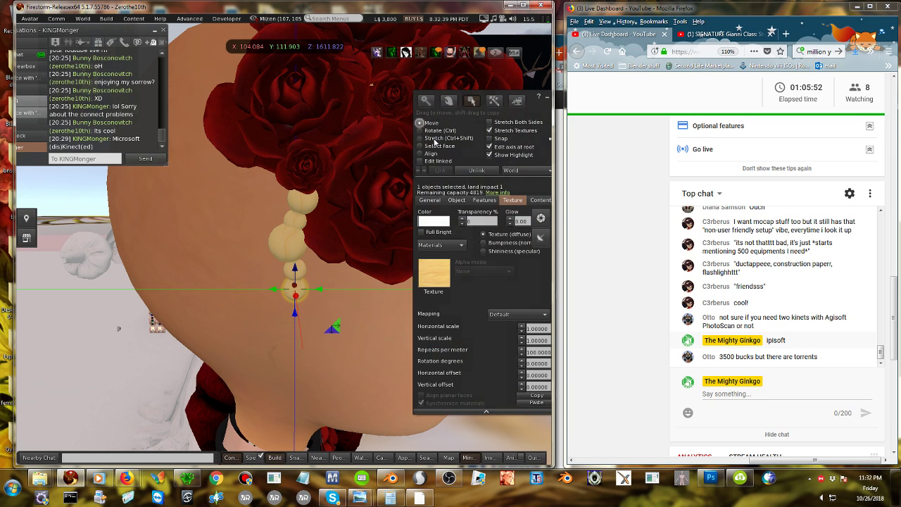
pyautogui.moveTo(297, 309); pyautogui.dragTo(303, 272)
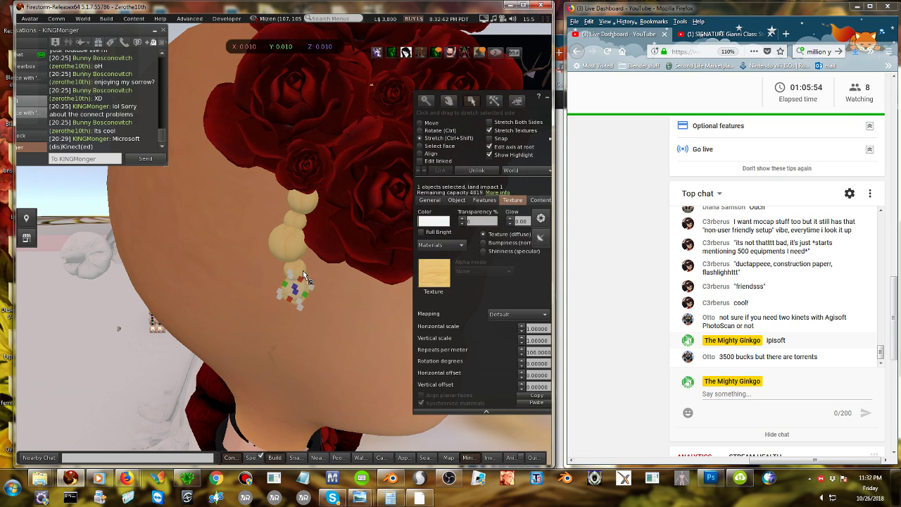
# Copy the strand's top bead to its lower end at about Y 111.904, Z 1611.813 and scale it to about 0.017 m.
pyautogui.click(307, 203)
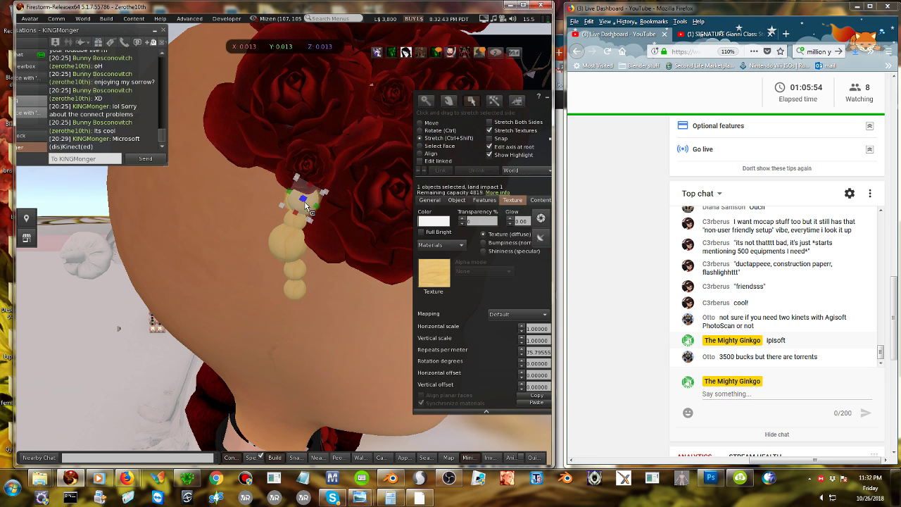
pyautogui.click(432, 123)
pyautogui.moveTo(304, 222); pyautogui.dragTo(265, 329)
pyautogui.click(421, 139)
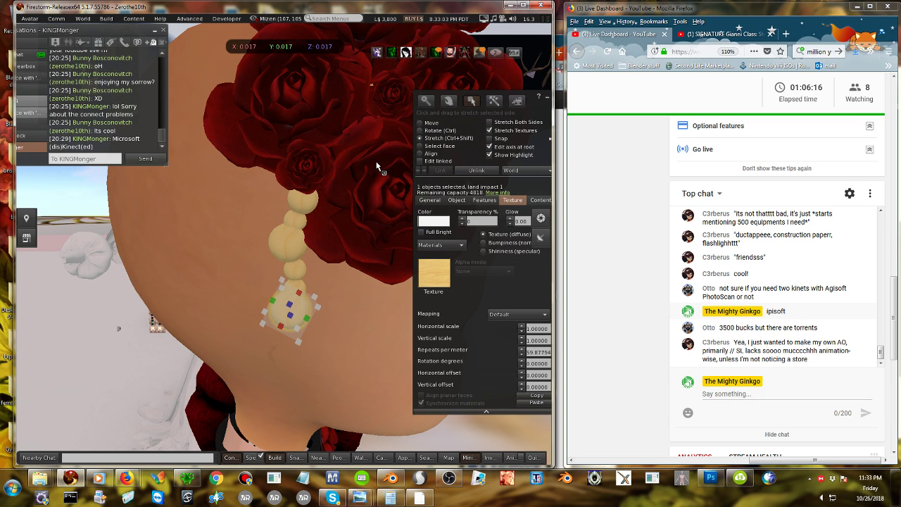
pyautogui.click(421, 123)
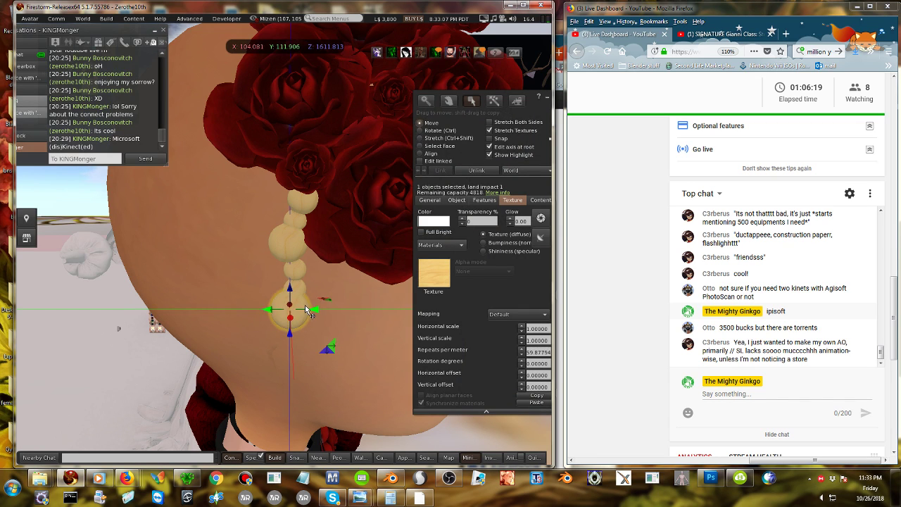
pyautogui.moveTo(305, 305); pyautogui.dragTo(309, 306)
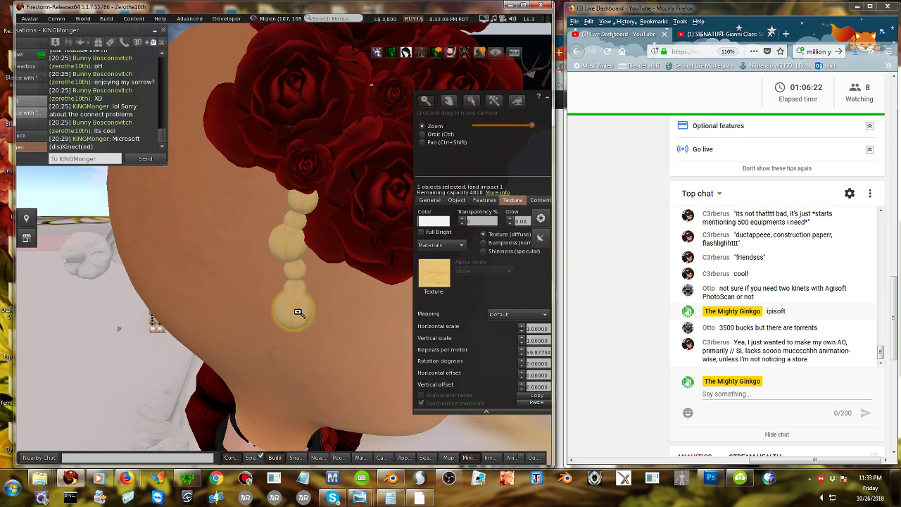
# Check the strand from several angles and shift the small bead above the upper large bead to about X 104.080.
pyautogui.press('Escape')
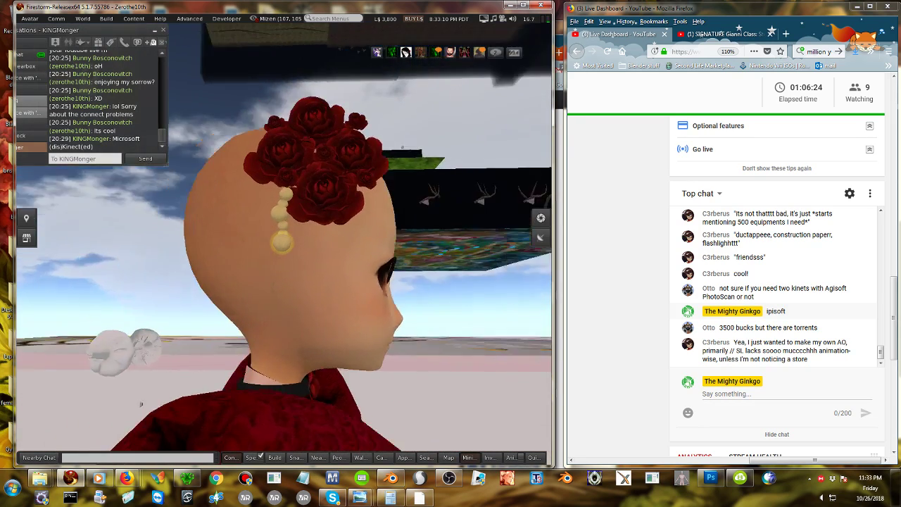
pyautogui.moveTo(281, 242)
pyautogui.keyDown('ctrl'); pyautogui.keyDown('alt'); pyautogui.mouseDown()
pyautogui.moveTo(338, 278)
pyautogui.moveTo(331, 249)
pyautogui.moveTo(281, 228)
pyautogui.moveTo(282, 214)
pyautogui.moveTo(281, 249)
pyautogui.moveTo(282, 235)
pyautogui.moveTo(289, 247)
pyautogui.moveTo(307, 221)
pyautogui.moveTo(317, 249)
pyautogui.moveTo(324, 242)
pyautogui.moveTo(289, 259)
pyautogui.moveTo(352, 204)
pyautogui.moveTo(356, 229)
pyautogui.moveTo(284, 245)
pyautogui.mouseUp(); pyautogui.keyUp('alt'); pyautogui.keyUp('ctrl')
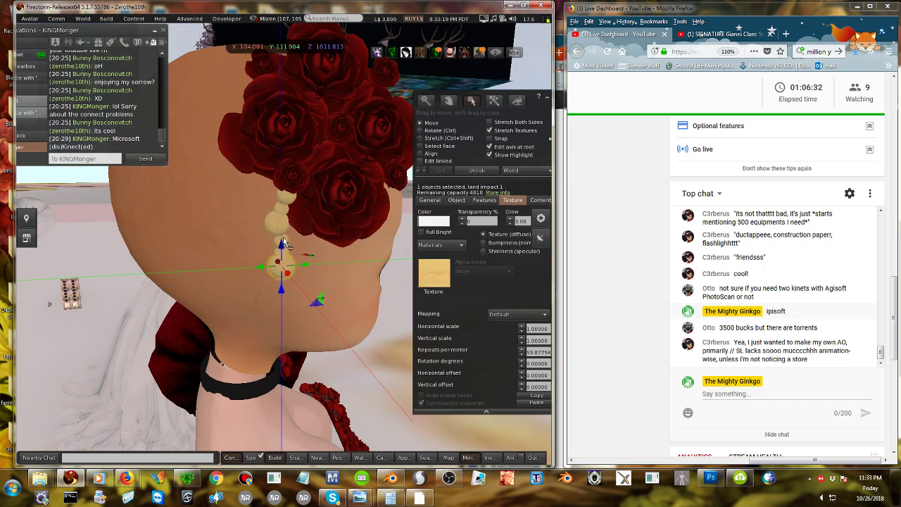
pyautogui.press('Escape')
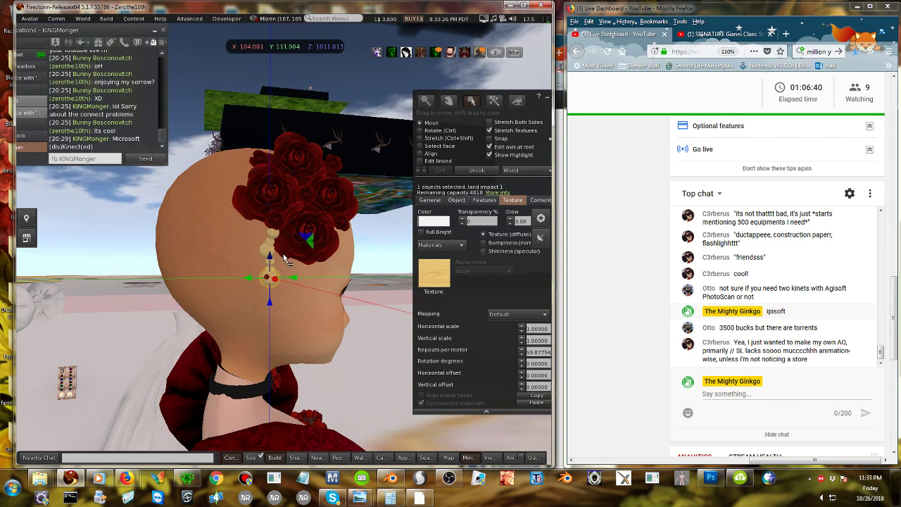
pyautogui.press('Escape')
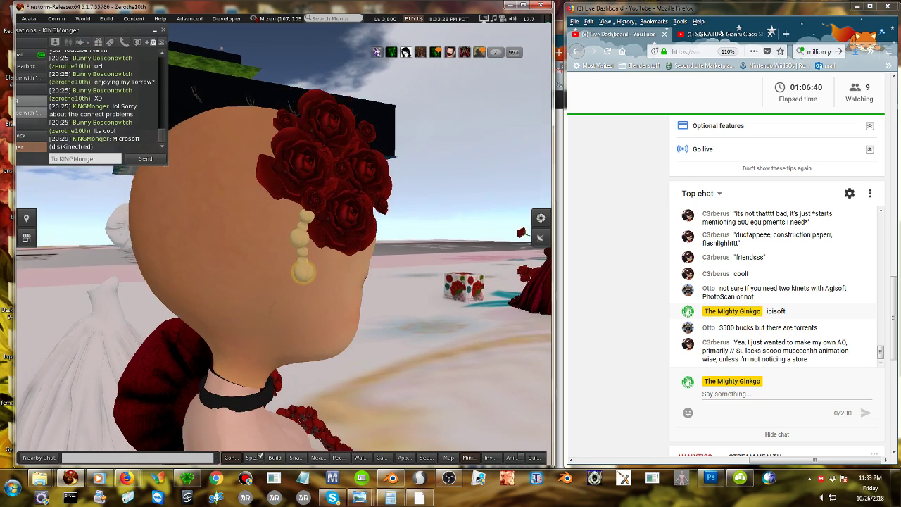
pyautogui.keyDown('alt'); pyautogui.click(285, 249); pyautogui.keyUp('alt')
pyautogui.rightClick(285, 250)
pyautogui.click(287, 251)
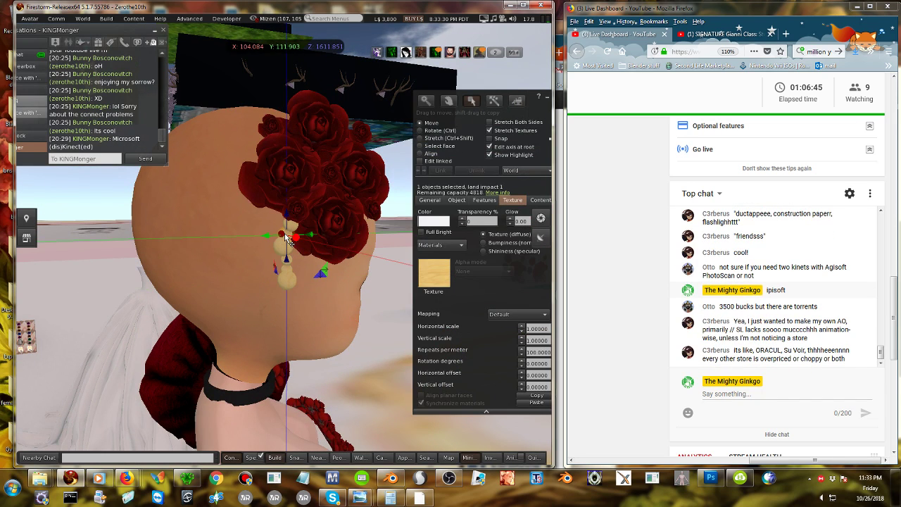
pyautogui.press('Escape')
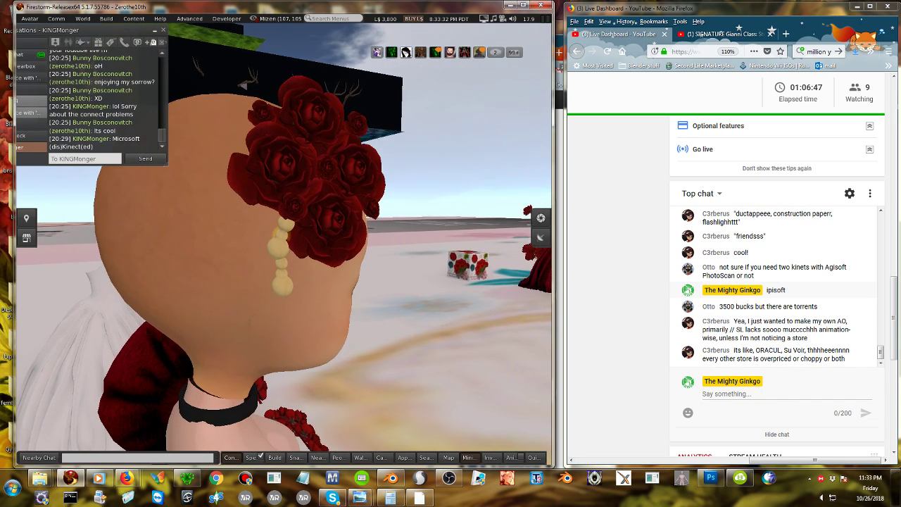
pyautogui.keyDown('alt'); pyautogui.moveTo(290, 234); pyautogui.dragTo(287, 234); pyautogui.keyUp('alt')
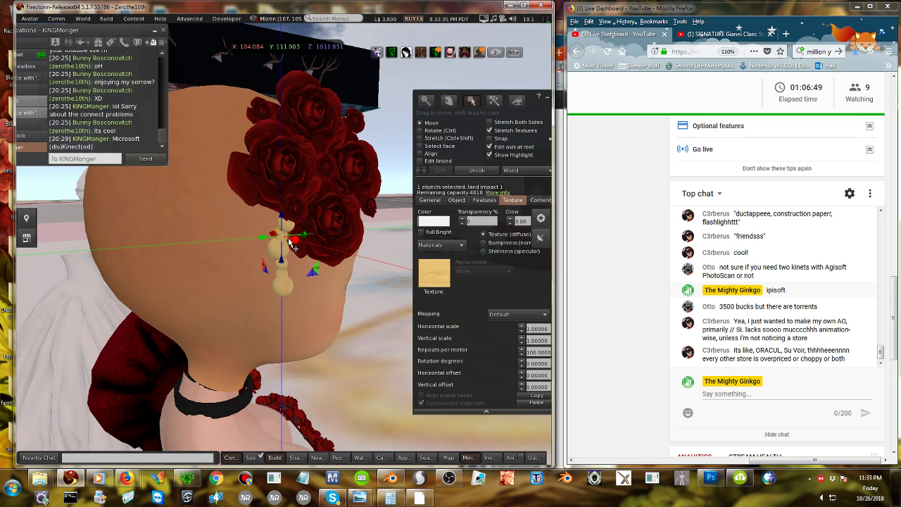
pyautogui.press('Escape')
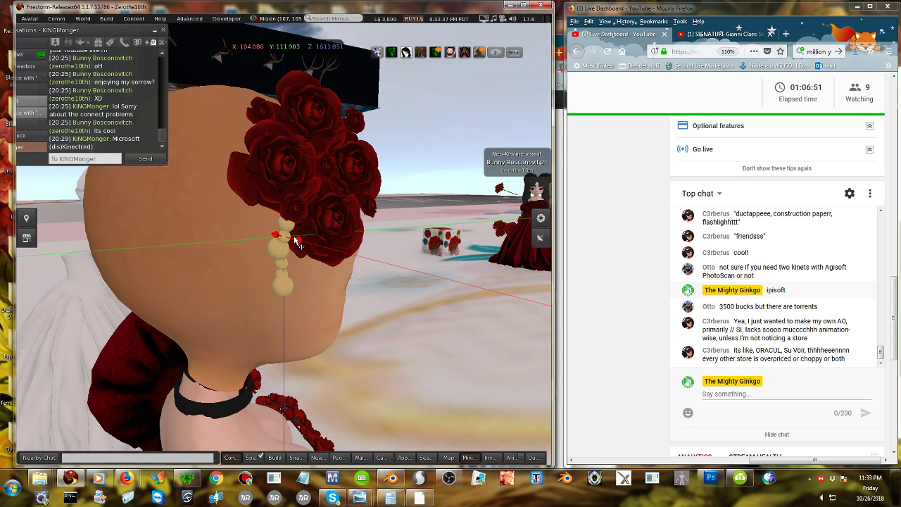
pyautogui.moveTo(294, 236); pyautogui.dragTo(293, 237)
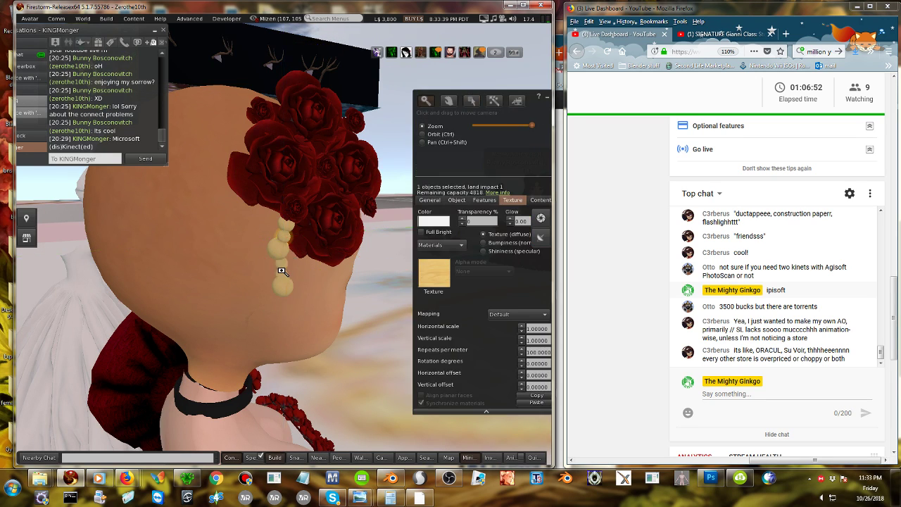
# Copy the small bead at the strand's lower end further down to about Z 1611.796.
pyautogui.keyDown('alt'); pyautogui.moveTo(281, 271); pyautogui.dragTo(287, 292); pyautogui.keyUp('alt')
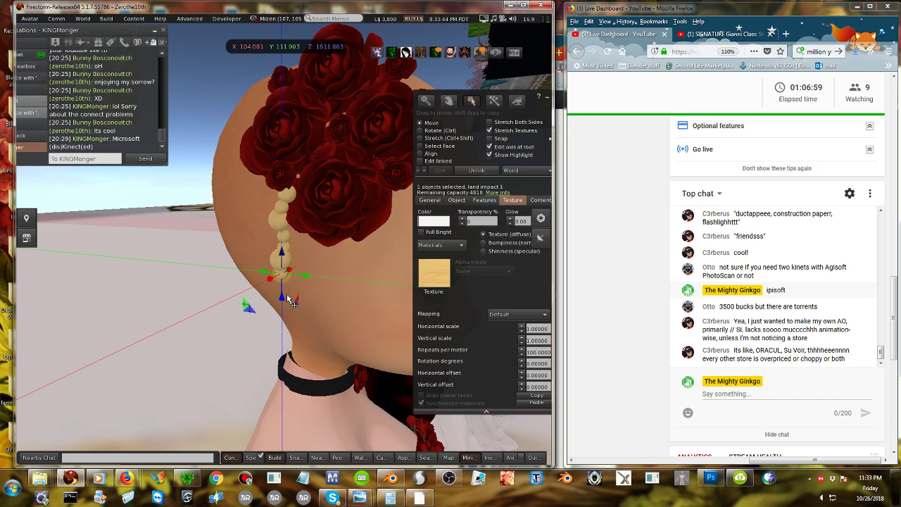
pyautogui.moveTo(285, 254); pyautogui.dragTo(299, 242)
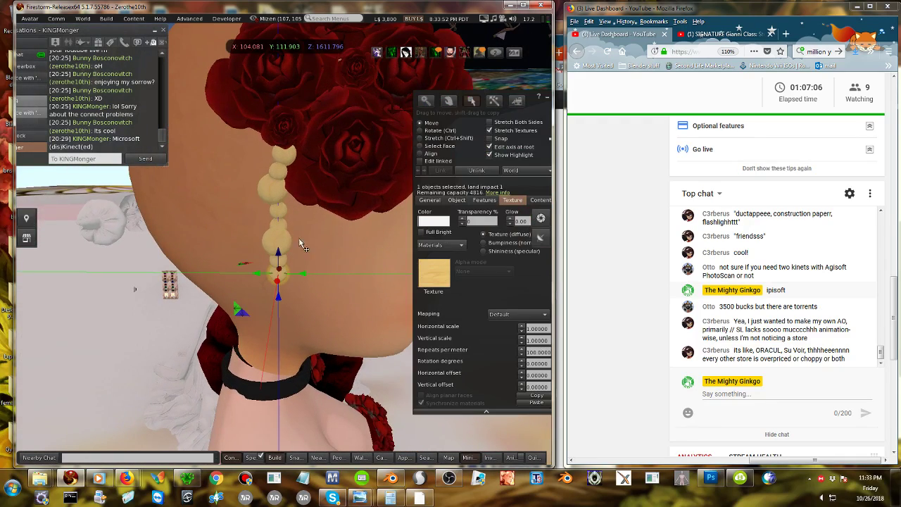
pyautogui.click(420, 138)
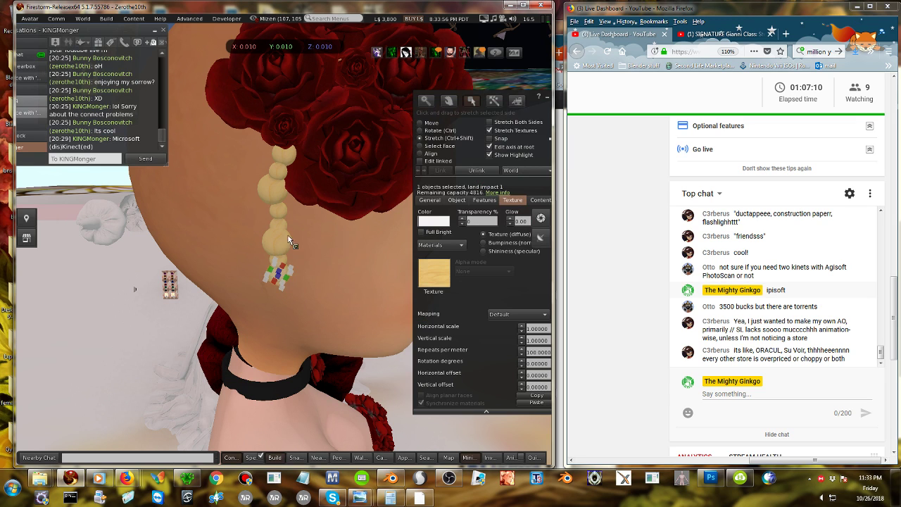
# Copy the upper large bead to the strand's lower end at about Y 111.903, Z 1611.787.
pyautogui.rightClick(280, 191)
pyautogui.click(284, 187)
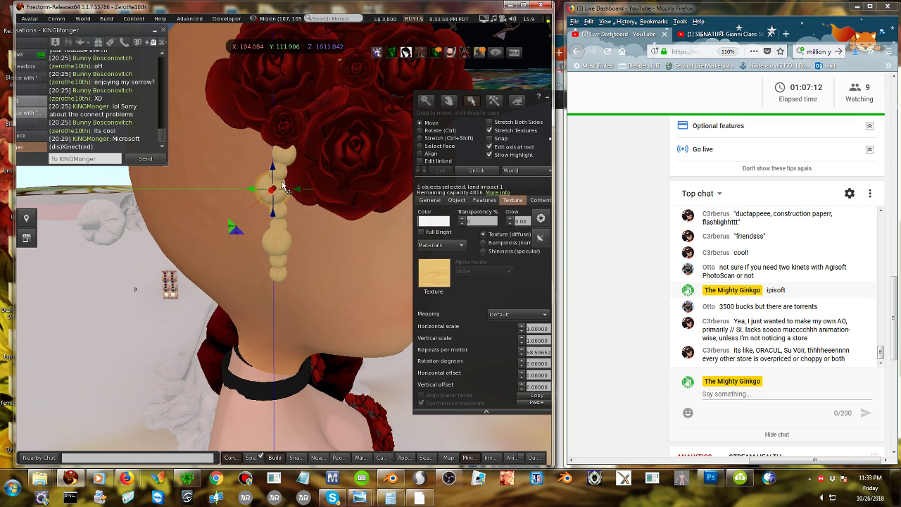
pyautogui.rightClick(285, 155)
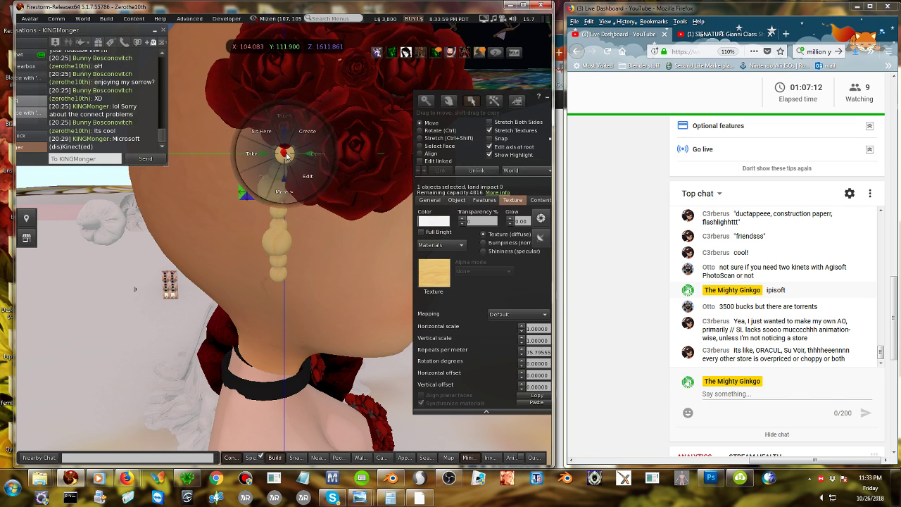
pyautogui.click(300, 185)
pyautogui.click(270, 246)
pyautogui.click(271, 192)
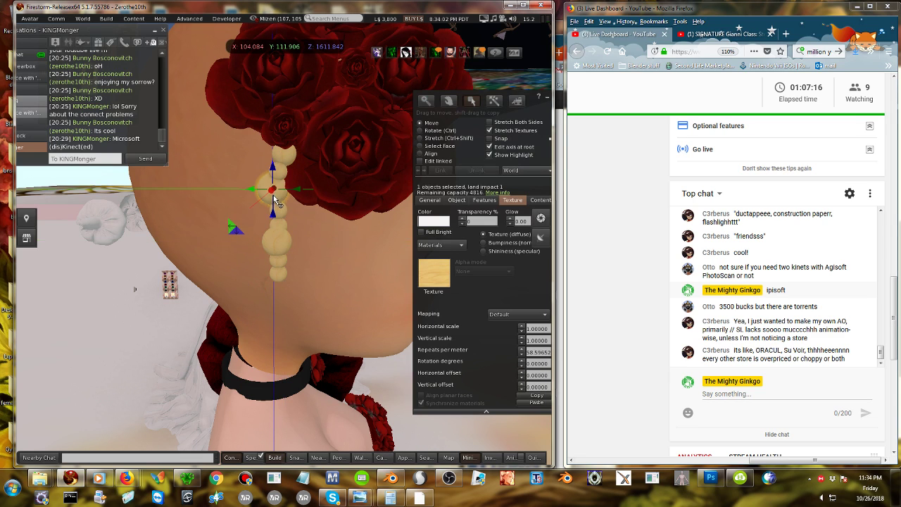
pyautogui.moveTo(273, 168); pyautogui.dragTo(294, 286)
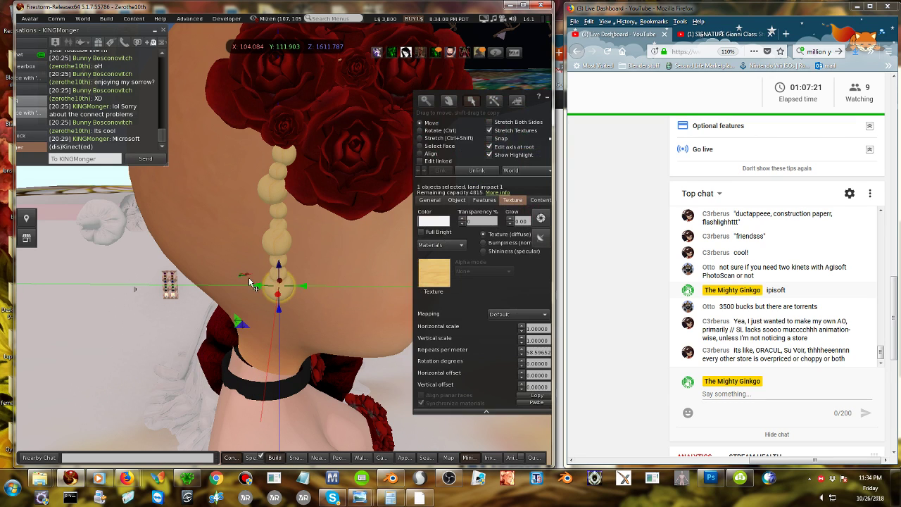
# Scale the new bottom bead uniformly to about 0.022 m and center it under the strand at about X 104.081, Z 1611.786.
pyautogui.click(425, 139)
pyautogui.moveTo(258, 297); pyautogui.dragTo(247, 316)
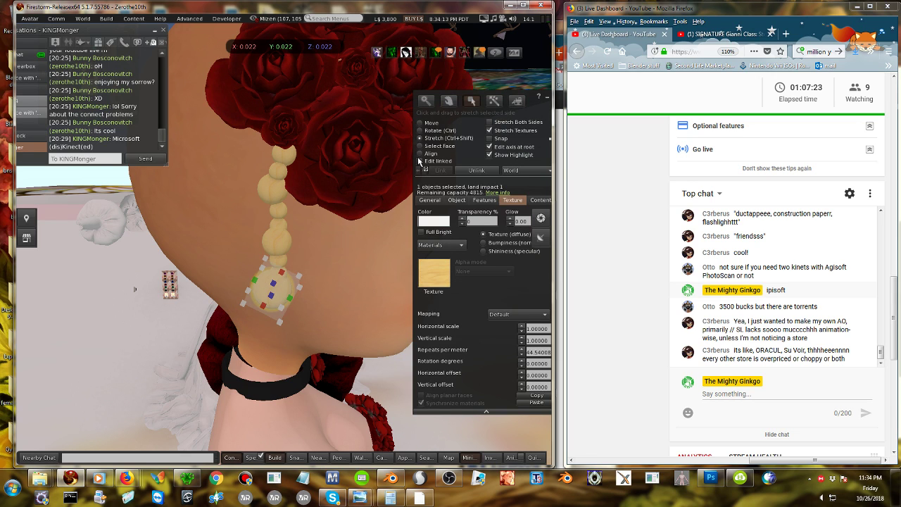
pyautogui.click(420, 123)
pyautogui.moveTo(292, 294); pyautogui.dragTo(295, 289)
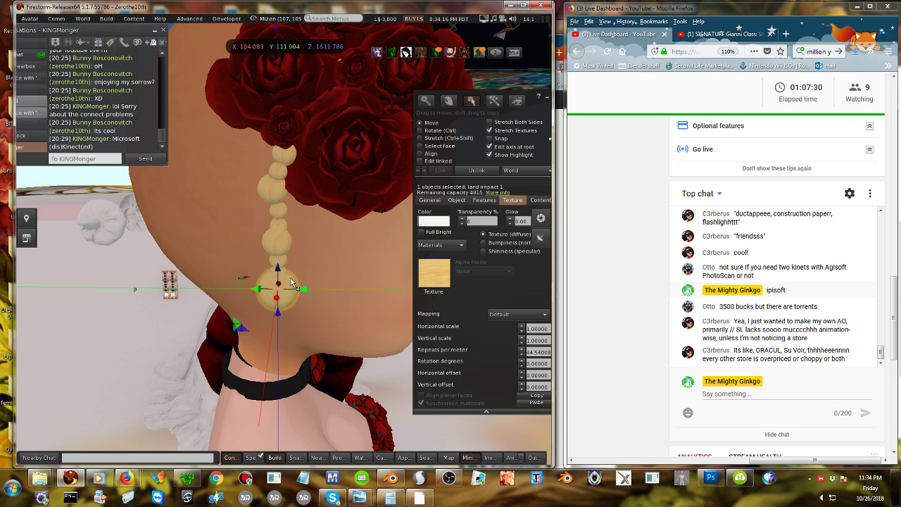
# Copy the small bead from mid-strand to below the large bottom bead at about Z 1611.771 and adjust its size.
pyautogui.click(285, 215)
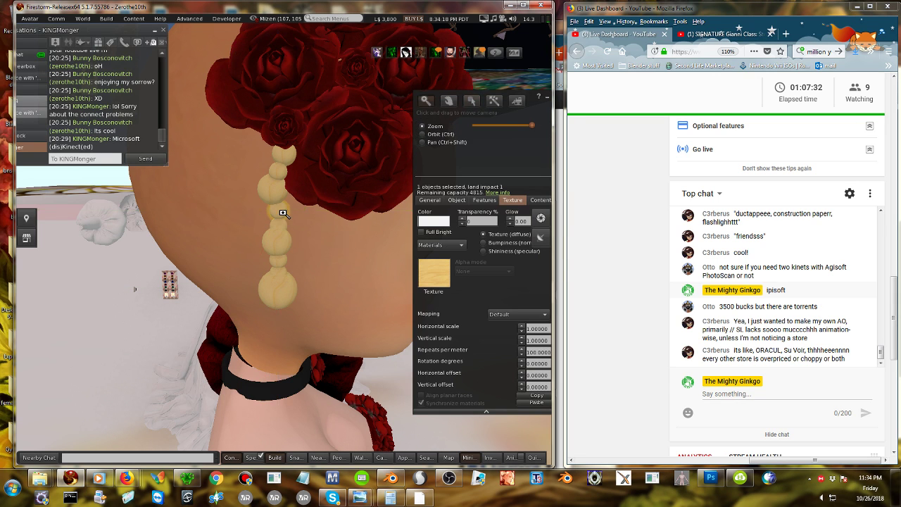
pyautogui.keyDown('alt'); pyautogui.moveTo(283, 213); pyautogui.dragTo(280, 306); pyautogui.keyUp('alt')
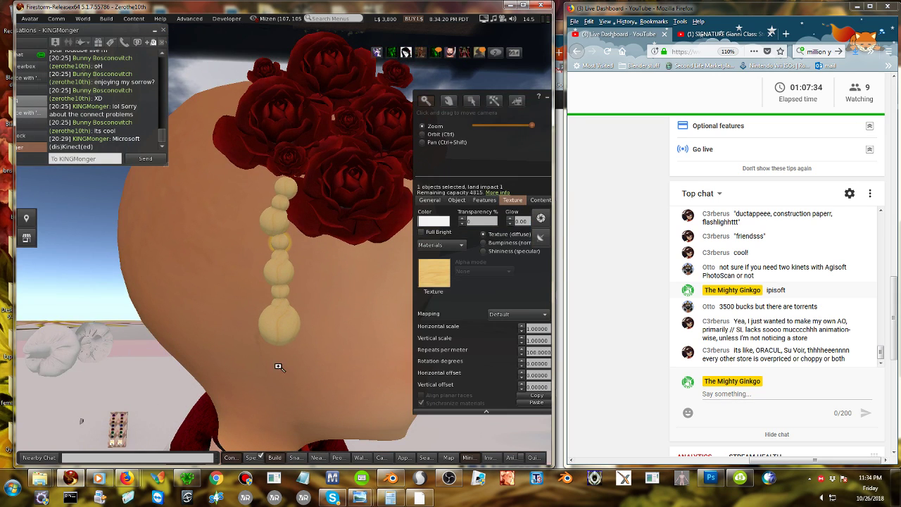
pyautogui.keyDown('ctrl'); pyautogui.keyDown('alt'); pyautogui.keyDown('shift'); pyautogui.moveTo(285, 374); pyautogui.dragTo(283, 248); pyautogui.keyUp('shift'); pyautogui.keyUp('alt'); pyautogui.keyUp('ctrl')
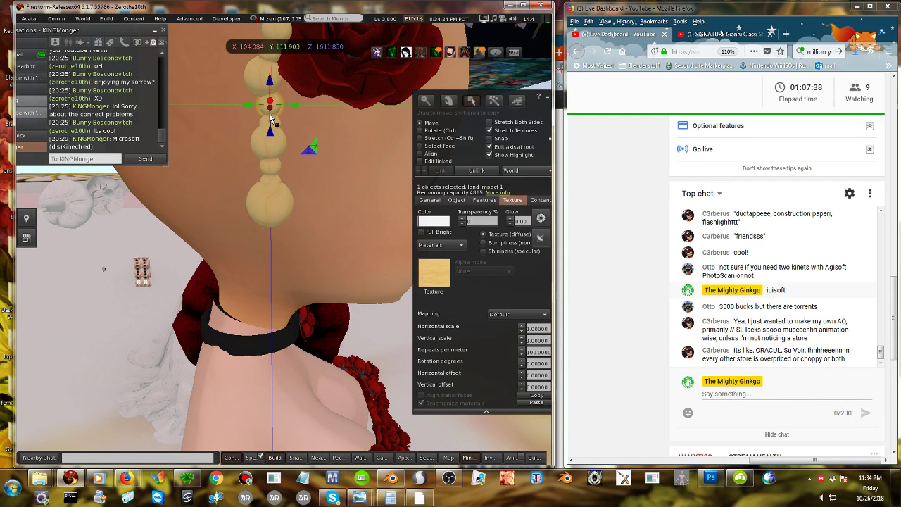
pyautogui.keyDown('shift'); pyautogui.moveTo(268, 127); pyautogui.dragTo(274, 257); pyautogui.keyUp('shift')
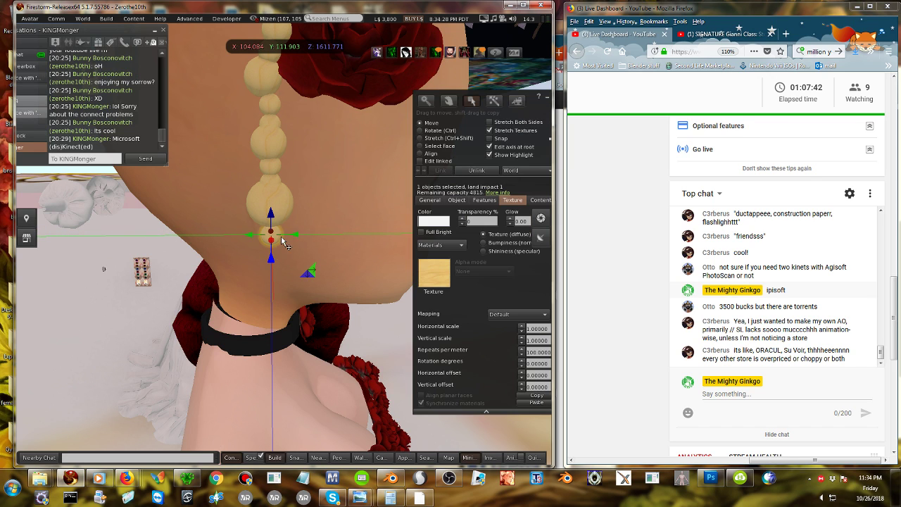
pyautogui.click(420, 138)
pyautogui.moveTo(275, 253); pyautogui.dragTo(271, 214)
# Select all beads of the strand together and copy them towards the face at about Y 111.868, Z 1611.770.
pyautogui.click(329, 160)
pyautogui.keyDown('alt'); pyautogui.moveTo(298, 148); pyautogui.dragTo(281, 236); pyautogui.keyUp('alt')
pyautogui.click(304, 202)
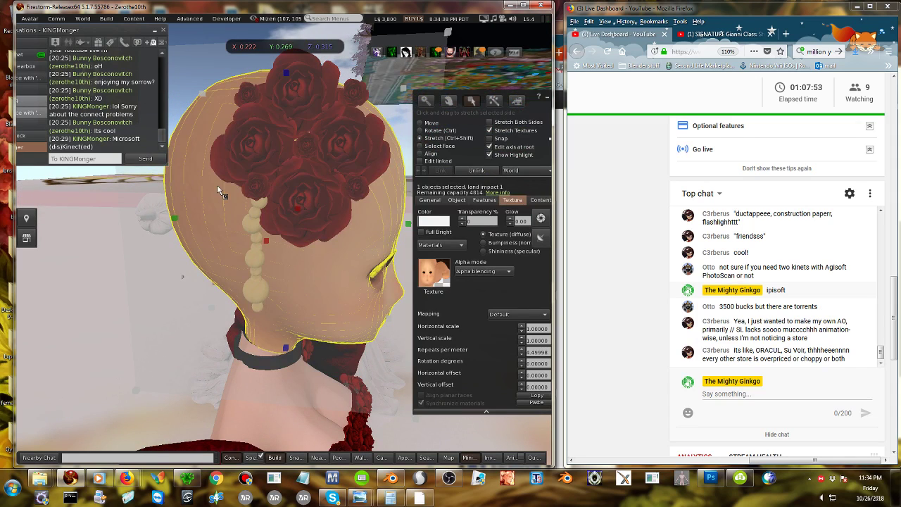
pyautogui.moveTo(208, 158); pyautogui.dragTo(279, 348)
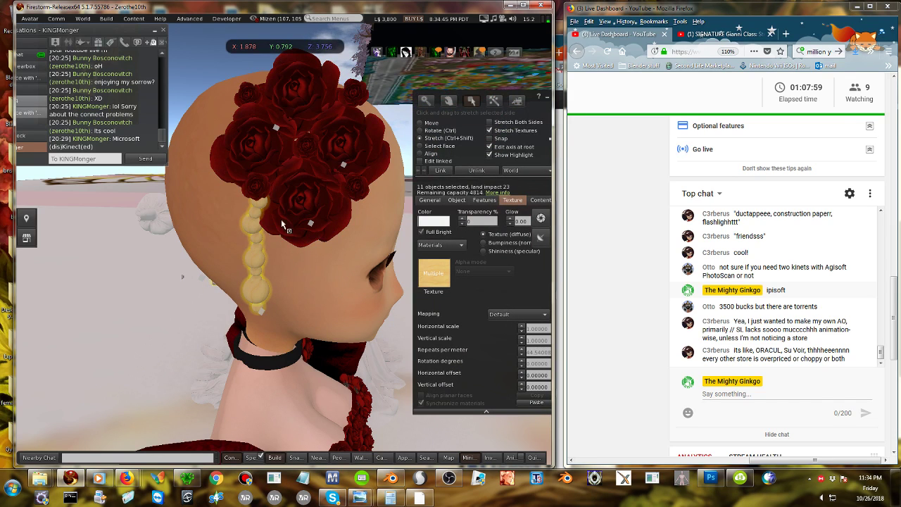
pyautogui.click(425, 124)
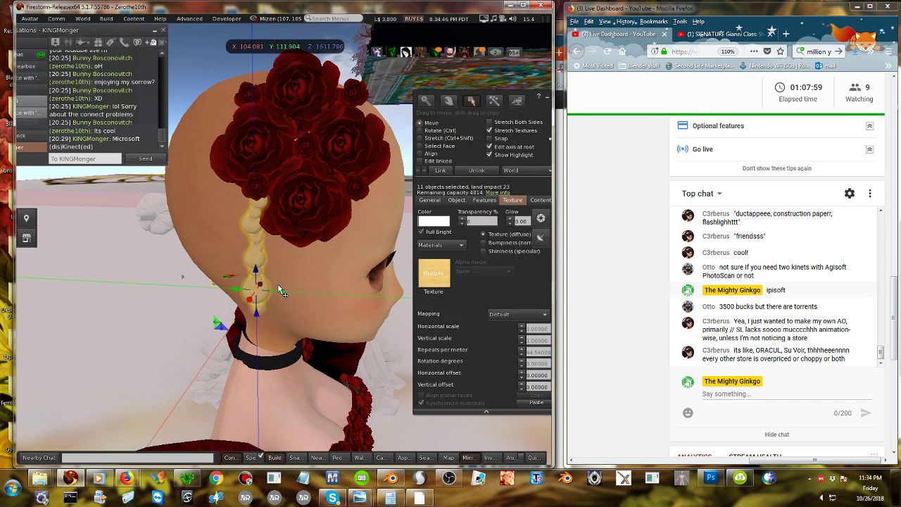
pyautogui.moveTo(281, 290); pyautogui.dragTo(312, 280)
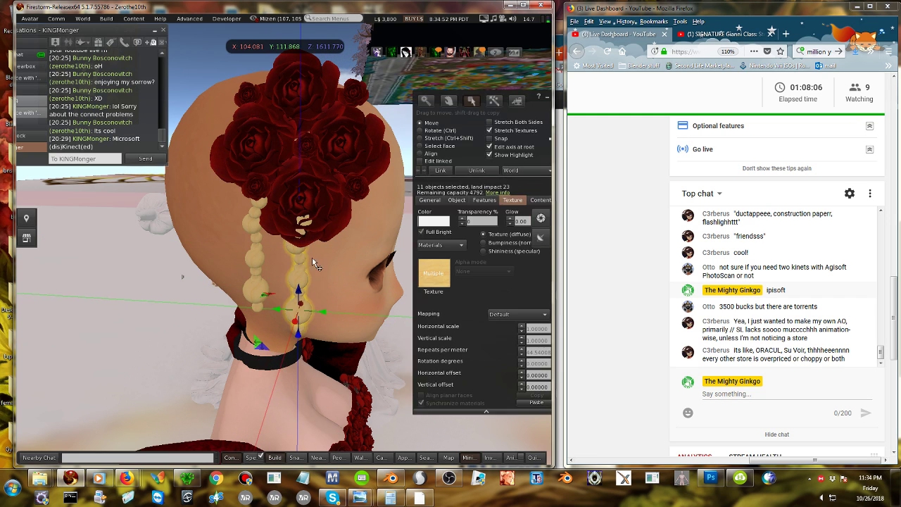
# Try to rotate the copied strand to about 108° on Z, and remove the copy.
pyautogui.click(433, 131)
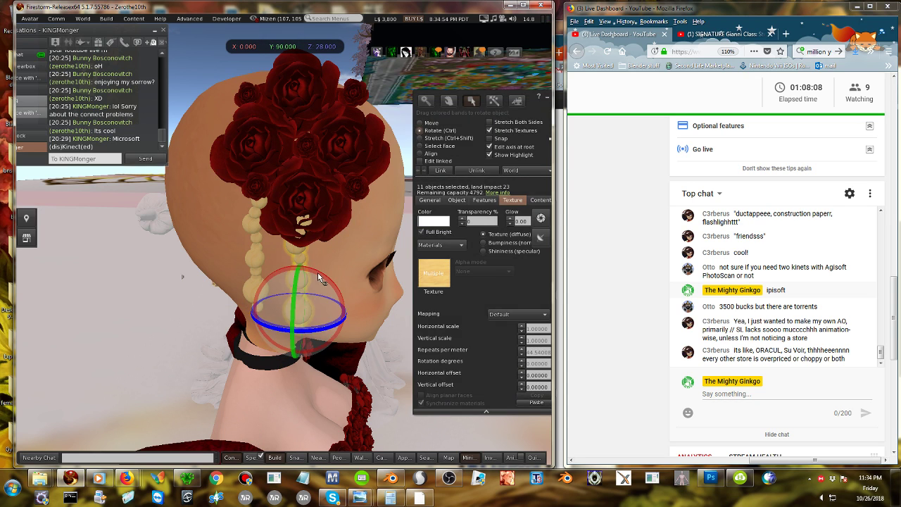
pyautogui.press('Escape')
pyautogui.moveTo(397, 226); pyautogui.dragTo(451, 360)
pyautogui.hotkey('ctrl', '3')
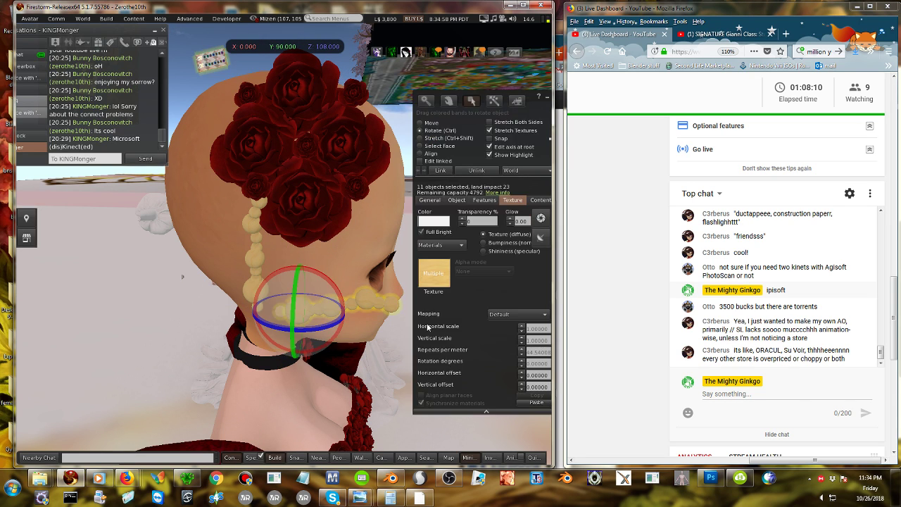
pyautogui.press('Escape')
pyautogui.keyDown('alt'); pyautogui.moveTo(292, 220); pyautogui.dragTo(283, 243); pyautogui.keyUp('alt')
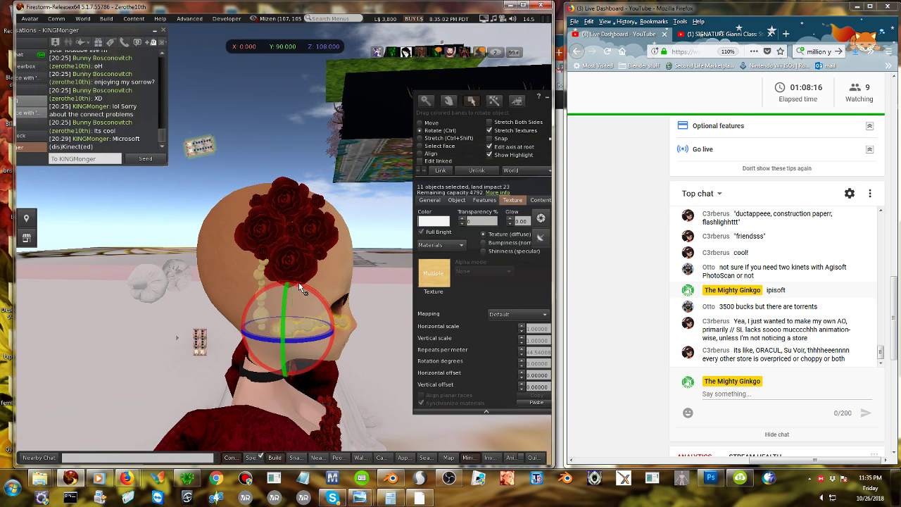
pyautogui.click(150, 229)
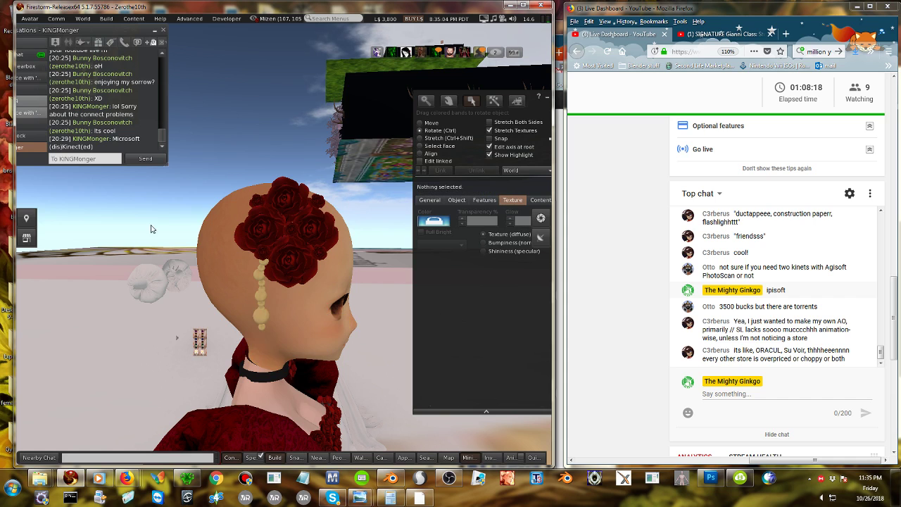
# Start a second strand by copying the small mid-strand bead towards the face at about Y 111.872, Z 1611.827.
pyautogui.click(261, 283)
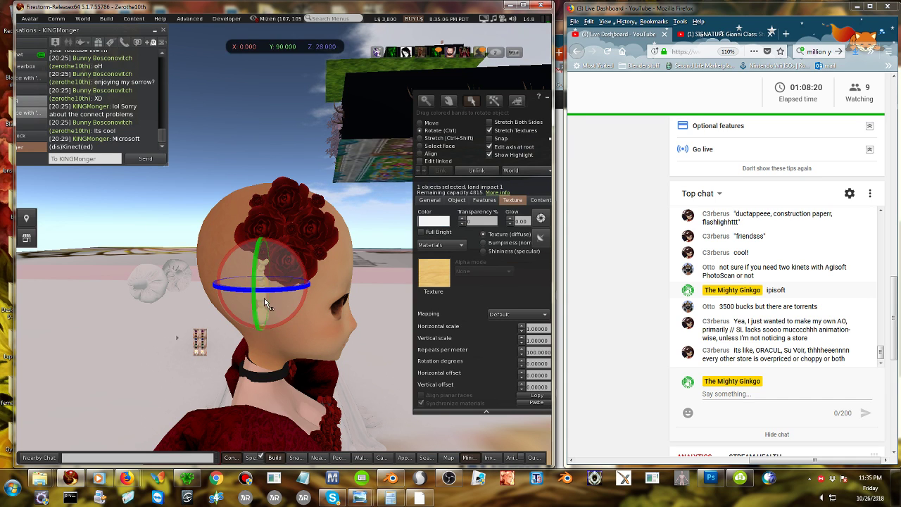
pyautogui.keyDown('alt'); pyautogui.moveTo(264, 305); pyautogui.dragTo(277, 241); pyautogui.keyUp('alt')
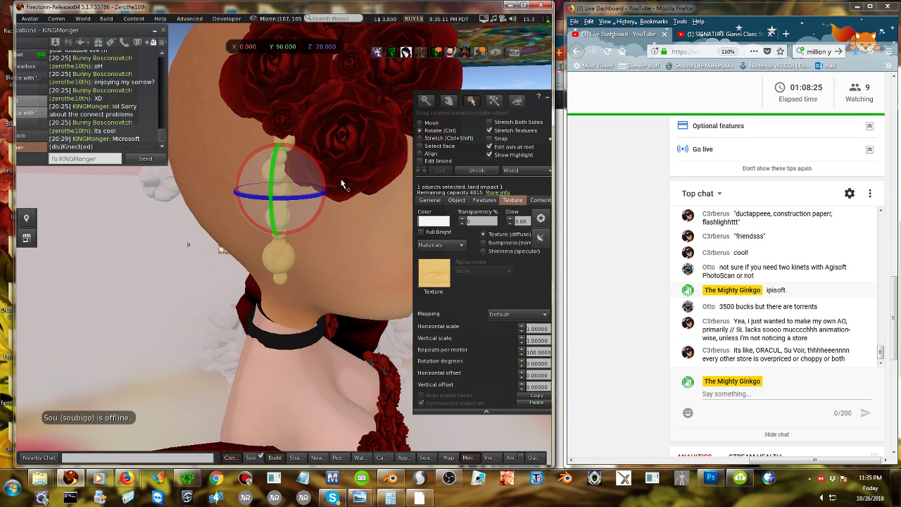
pyautogui.click(425, 124)
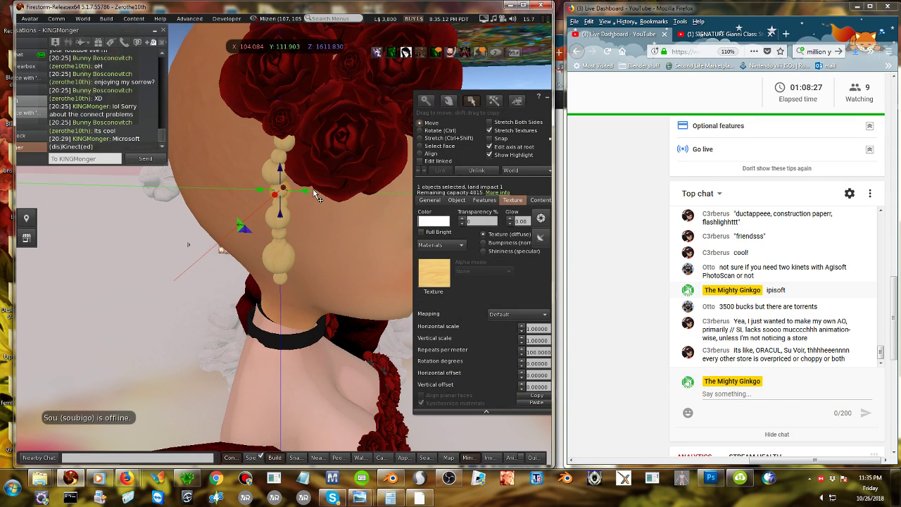
pyautogui.moveTo(317, 197)
pyautogui.mouseDown()
pyautogui.moveTo(353, 200)
pyautogui.moveTo(332, 179)
pyautogui.moveTo(327, 188)
pyautogui.mouseUp()
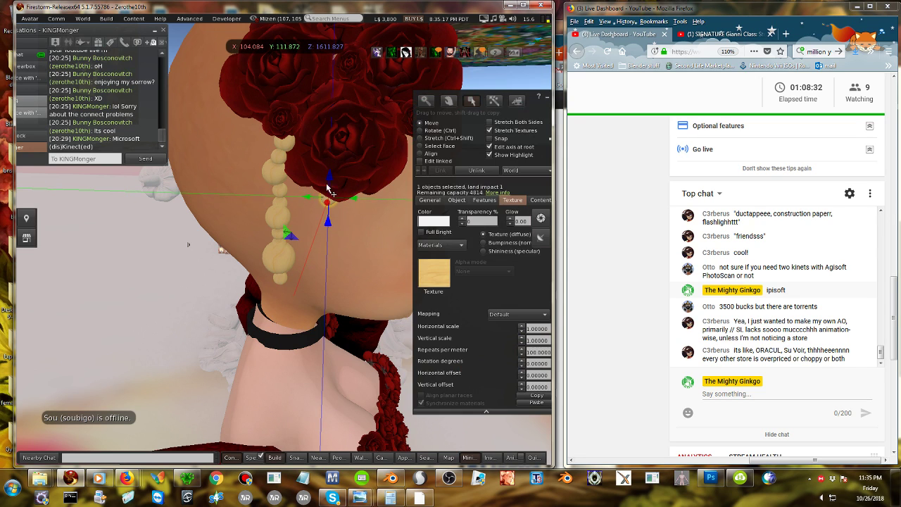
# Copy the first strand's lower medium bead below the second strand's small bead at about Y 111.871, Z 1611.817.
pyautogui.keyDown('shift'); pyautogui.click(275, 218); pyautogui.keyUp('shift')
pyautogui.click(278, 230)
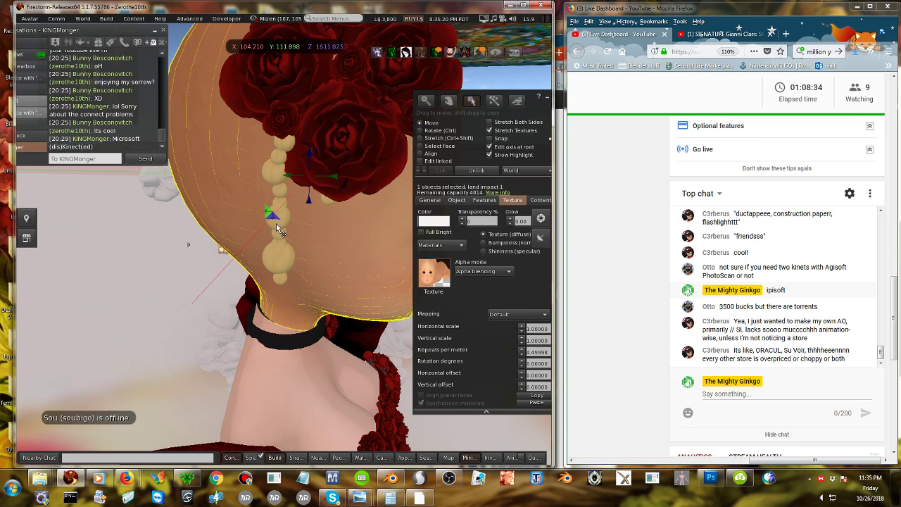
pyautogui.click(289, 216)
pyautogui.moveTo(288, 216); pyautogui.dragTo(336, 201)
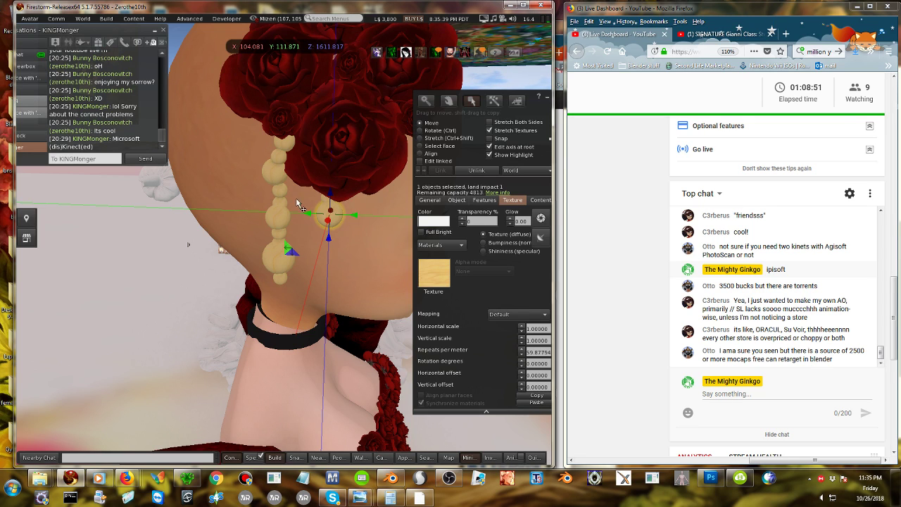
# Extend the second strand downwards with copied small beads and a medium bead at about Y 111.871, Z 1611.793.
pyautogui.click(273, 176)
pyautogui.moveTo(295, 179); pyautogui.dragTo(297, 181)
pyautogui.click(282, 239)
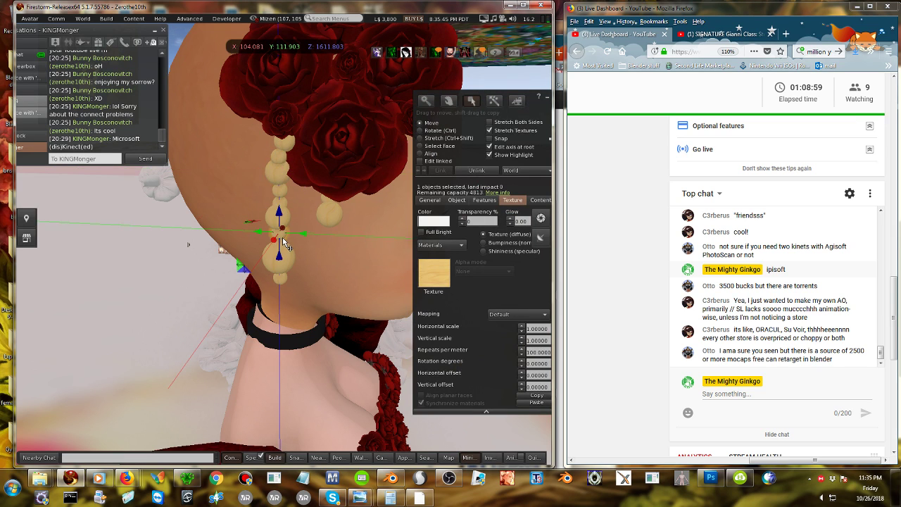
pyautogui.moveTo(299, 240); pyautogui.dragTo(330, 234)
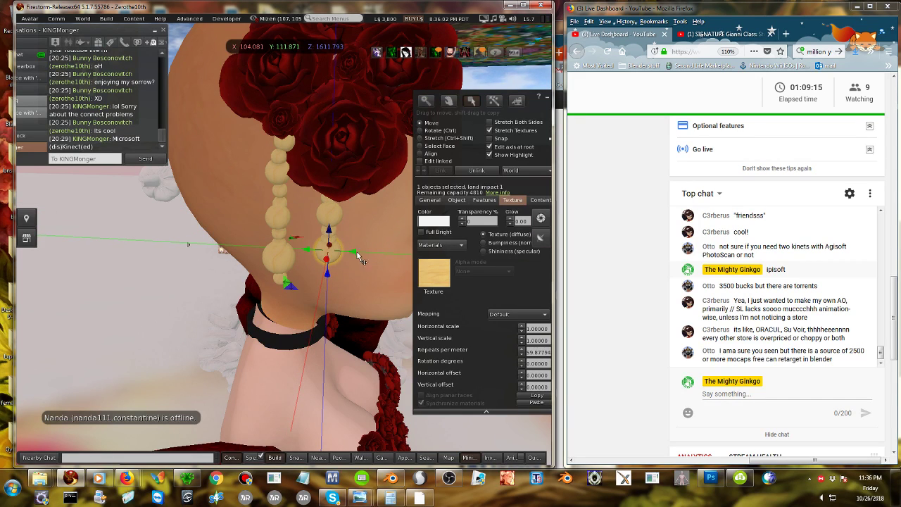
pyautogui.moveTo(328, 229); pyautogui.dragTo(326, 249)
# Check the second strand from other angles and adjust its top small bead along the X axis.
pyautogui.click(360, 275)
pyautogui.keyDown('alt'); pyautogui.moveTo(359, 274); pyautogui.dragTo(360, 309); pyautogui.keyUp('alt')
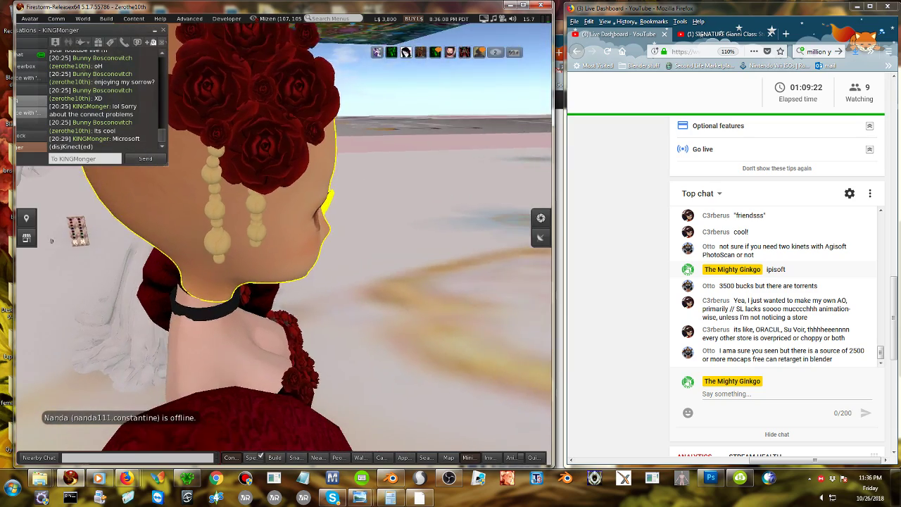
pyautogui.moveTo(282, 214)
pyautogui.keyDown('ctrl'); pyautogui.keyDown('alt'); pyautogui.mouseDown()
pyautogui.moveTo(285, 176)
pyautogui.moveTo(324, 175)
pyautogui.moveTo(331, 194)
pyautogui.moveTo(282, 214)
pyautogui.mouseUp(); pyautogui.keyUp('alt'); pyautogui.keyUp('ctrl')
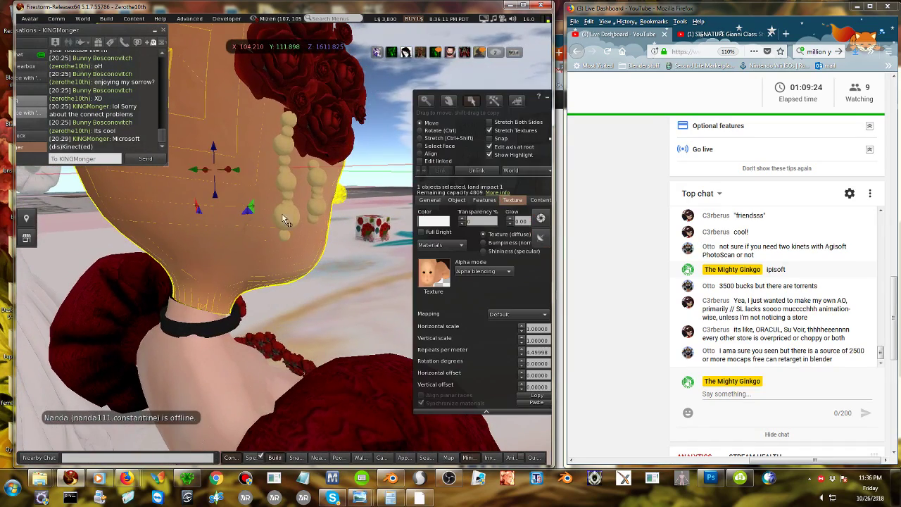
pyautogui.click(315, 161)
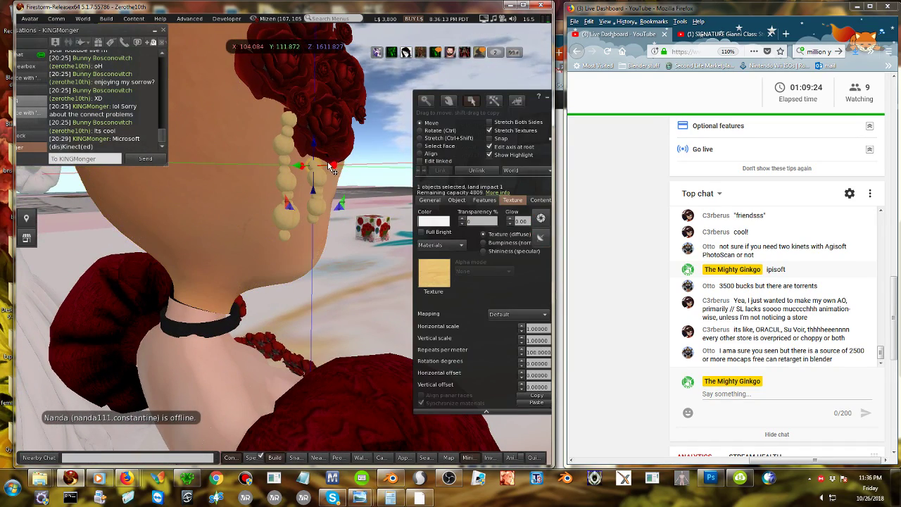
pyautogui.moveTo(333, 164); pyautogui.dragTo(247, 175)
# Select the six beads of the second strand together and link them into one object.
pyautogui.moveTo(269, 238); pyautogui.dragTo(280, 255)
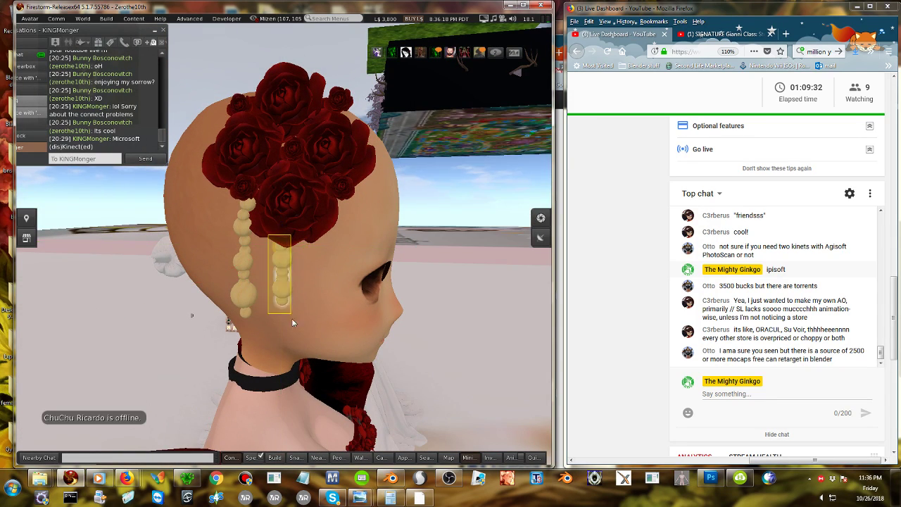
pyautogui.hotkey('ctrl', '3')
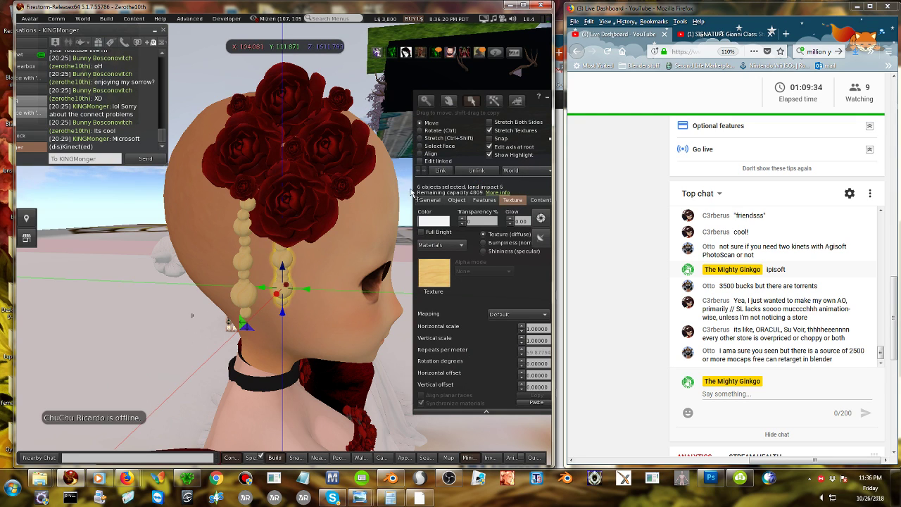
pyautogui.click(442, 171)
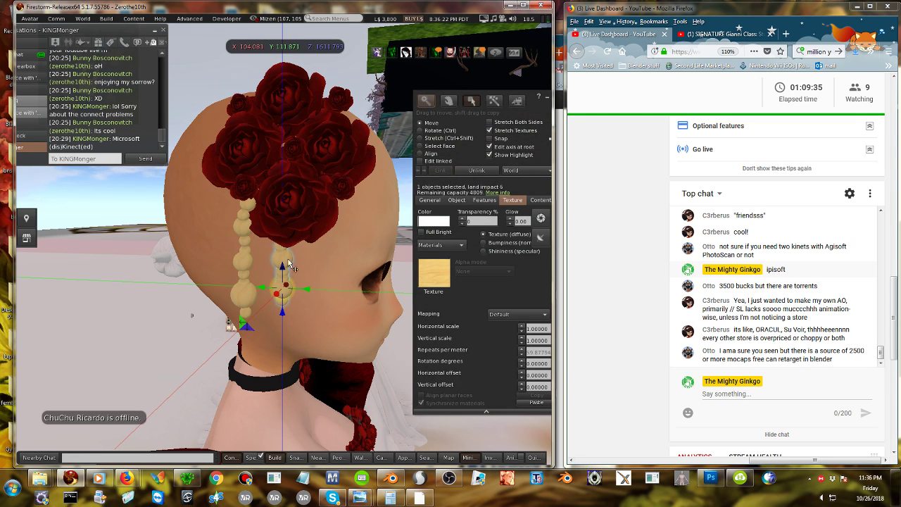
# Nudge the linked second strand slightly along the Y axis to about Y 111.874.
pyautogui.hotkey('ctrl', '3')
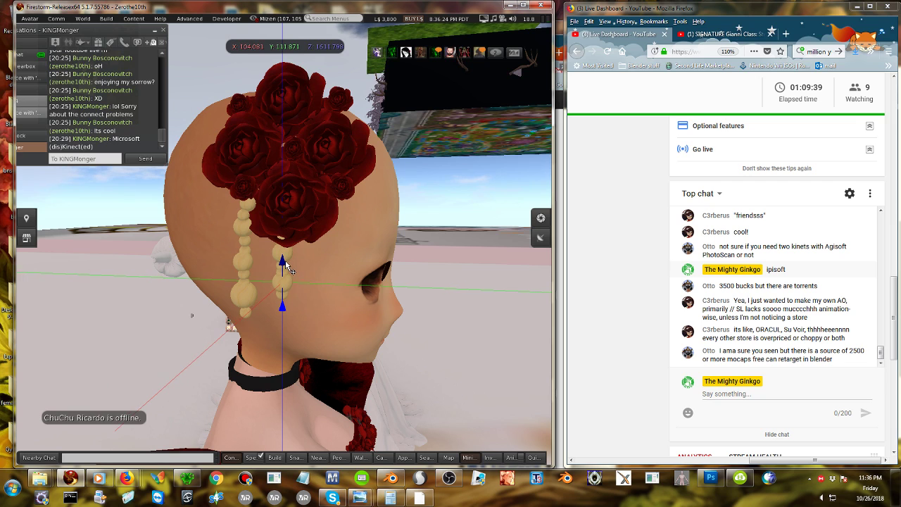
pyautogui.hotkey('ctrl', '3')
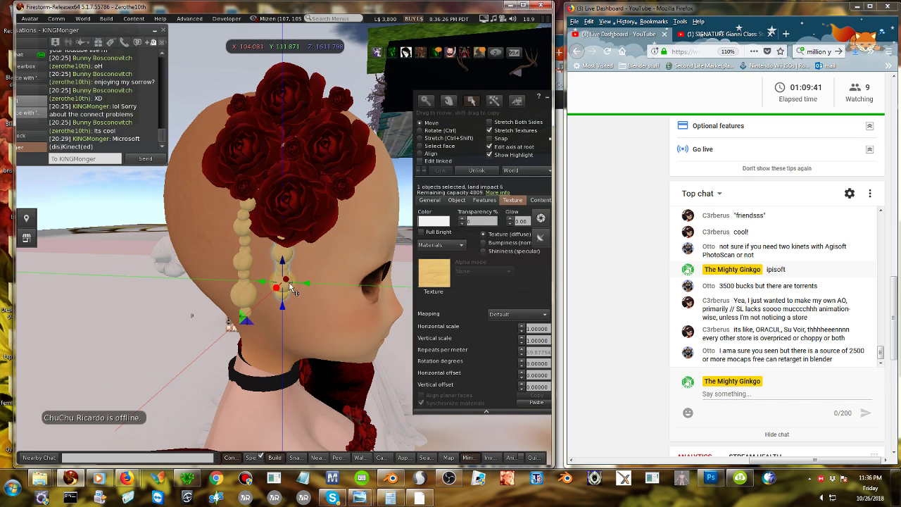
pyautogui.moveTo(302, 283); pyautogui.dragTo(298, 284)
pyautogui.click(314, 309)
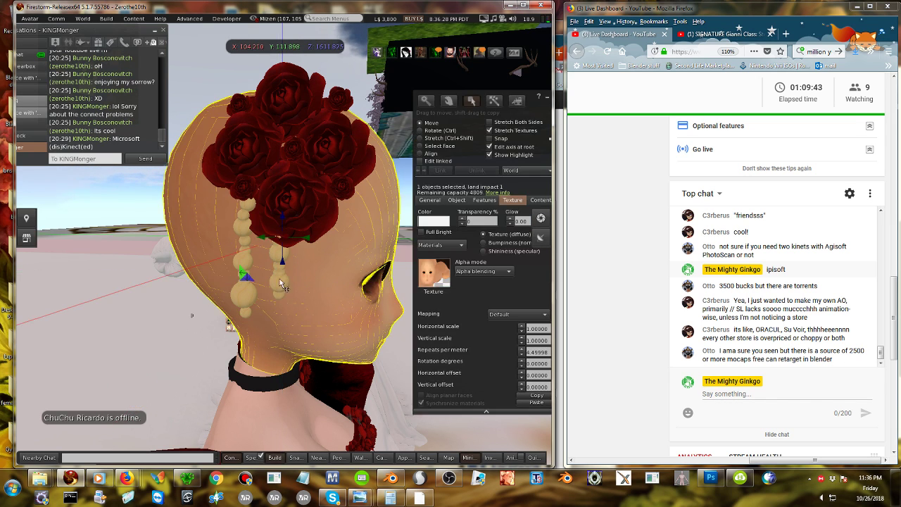
# Examine the two bead strands hanging below the rose cluster from several angles and up close.
pyautogui.hotkey('ctrl', '3')
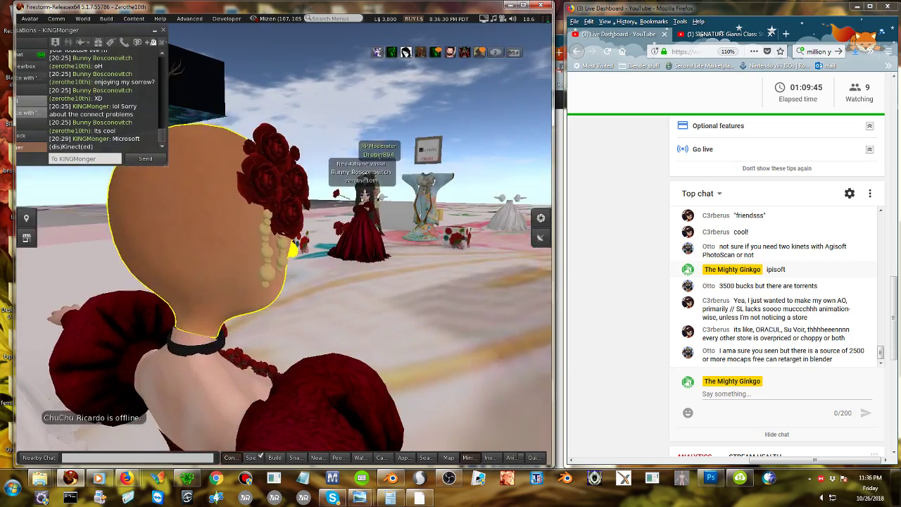
pyautogui.keyDown('alt'); pyautogui.moveTo(285, 250); pyautogui.dragTo(380, 176); pyautogui.keyUp('alt')
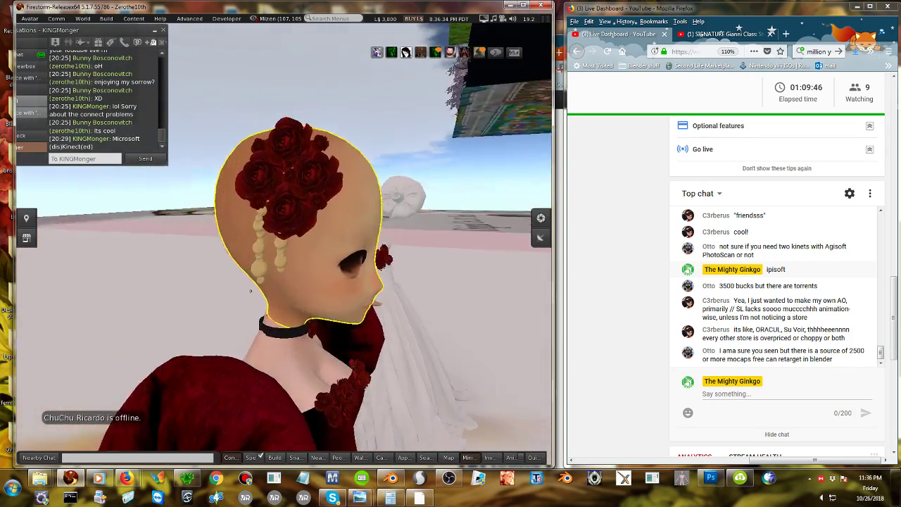
pyautogui.keyDown('alt'); pyautogui.moveTo(258, 236); pyautogui.dragTo(289, 222); pyautogui.keyUp('alt')
pyautogui.hotkey('ctrl', '3')
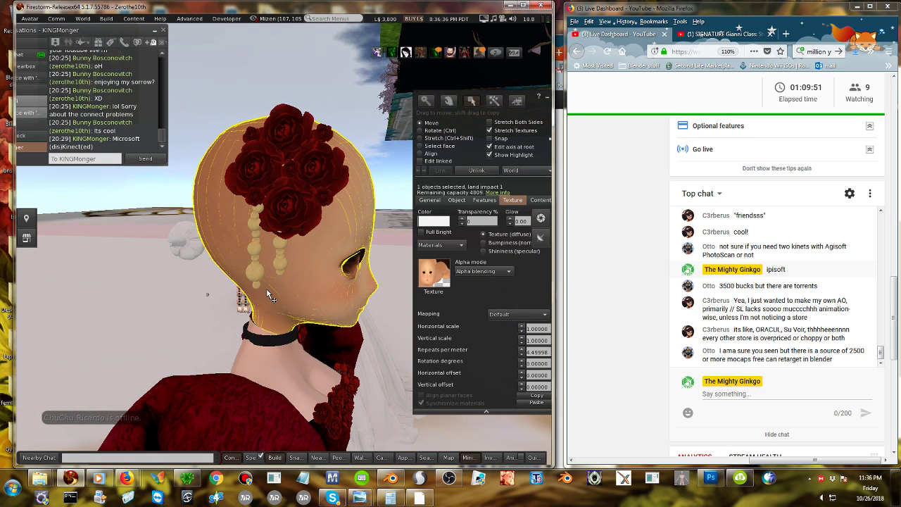
pyautogui.click(315, 235)
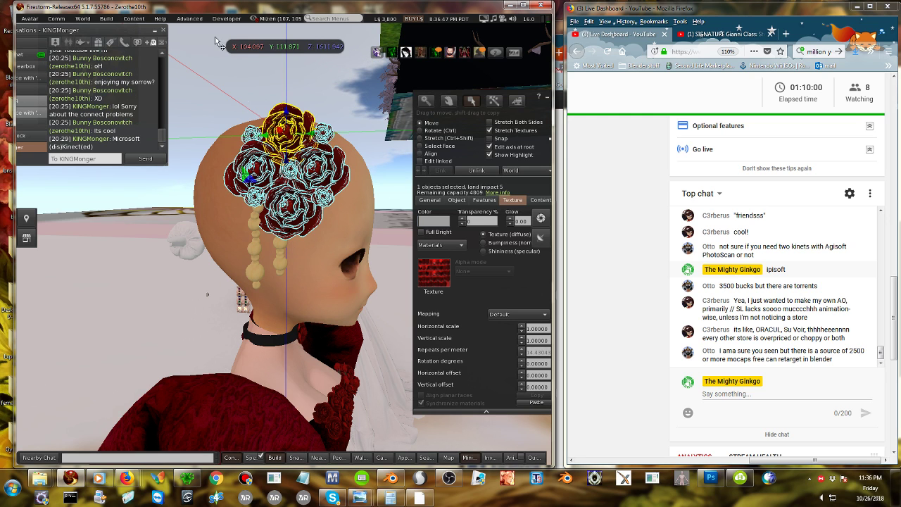
pyautogui.click(250, 301)
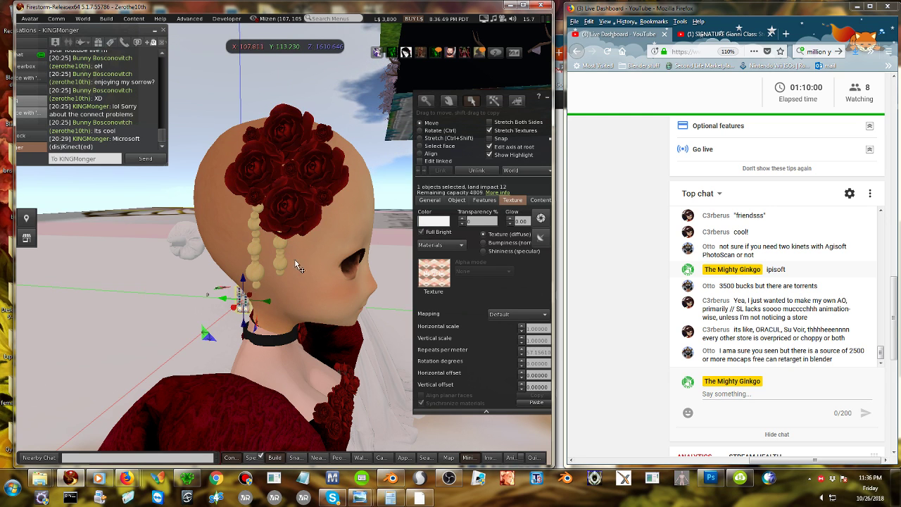
pyautogui.press('alt')
pyautogui.hotkey('ctrl', 'b')
pyautogui.keyDown('alt'); pyautogui.moveTo(353, 310); pyautogui.dragTo(280, 223); pyautogui.keyUp('alt')
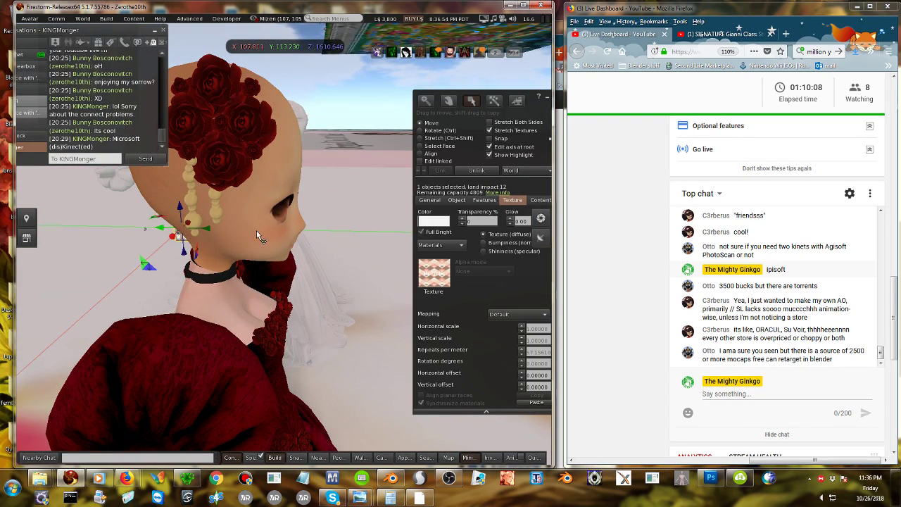
pyautogui.press('alt')
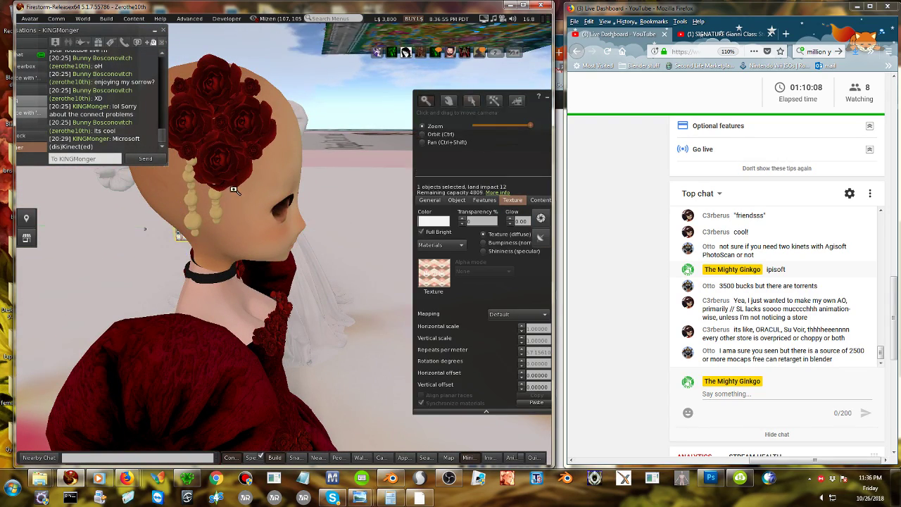
pyautogui.keyDown('alt'); pyautogui.moveTo(234, 190); pyautogui.dragTo(252, 129); pyautogui.keyUp('alt')
pyautogui.moveTo(209, 164); pyautogui.dragTo(250, 349)
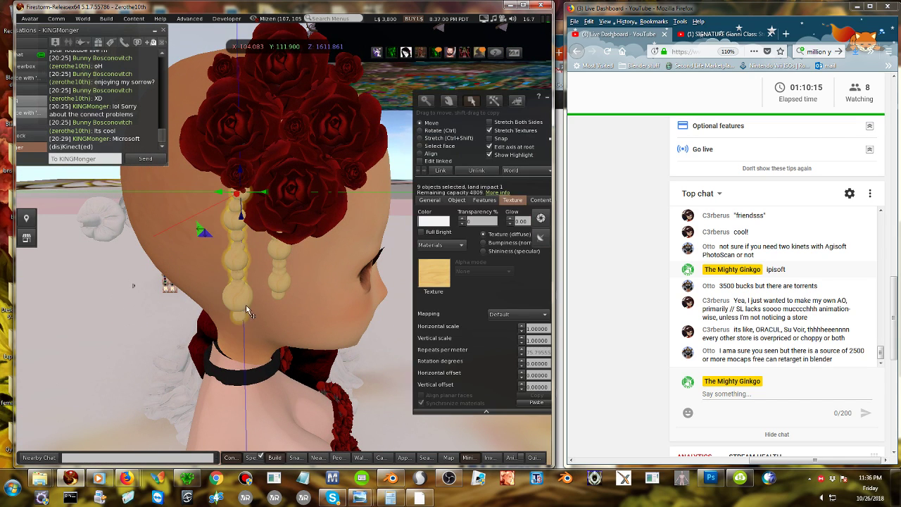
# Copy the second strand towards the face side of the rose cluster at about Y 111.827, Z 1611.835 and unlink the copy's beads.
pyautogui.click(279, 290)
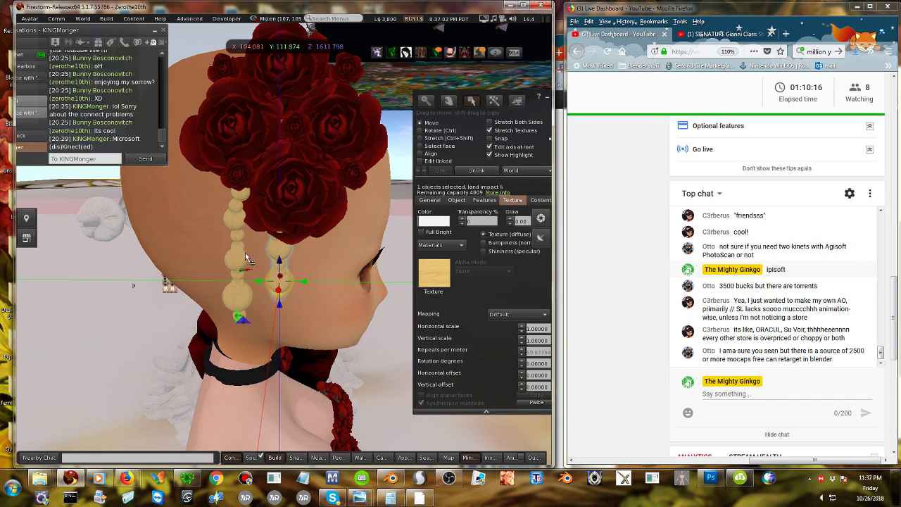
pyautogui.moveTo(295, 280); pyautogui.dragTo(281, 225)
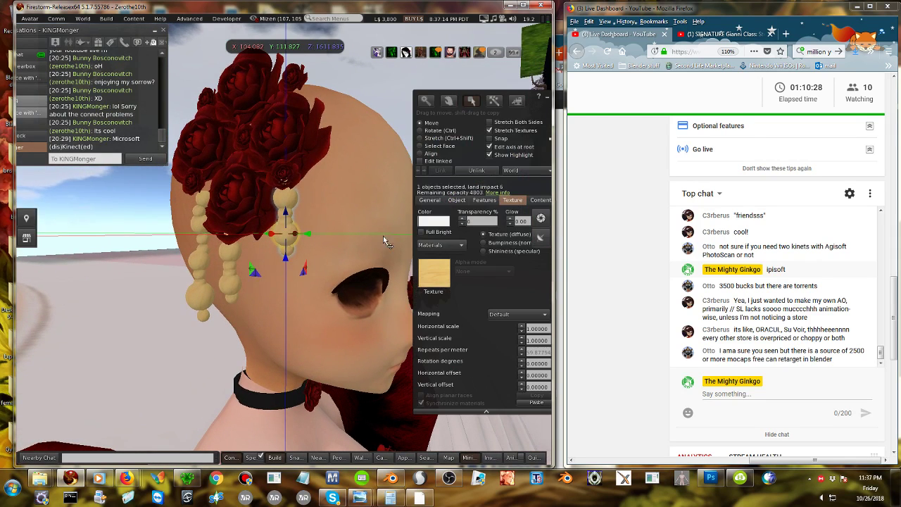
pyautogui.click(476, 170)
pyautogui.click(273, 270)
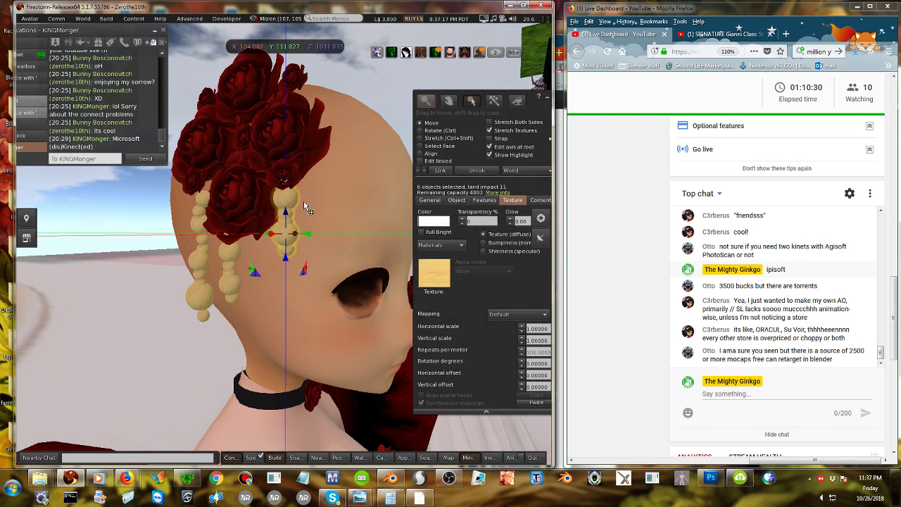
# Copy the third strand's upper medium bead to its lower end at about Z 1611.814 and shift it to about X 104.084.
pyautogui.click(301, 200)
pyautogui.click(291, 195)
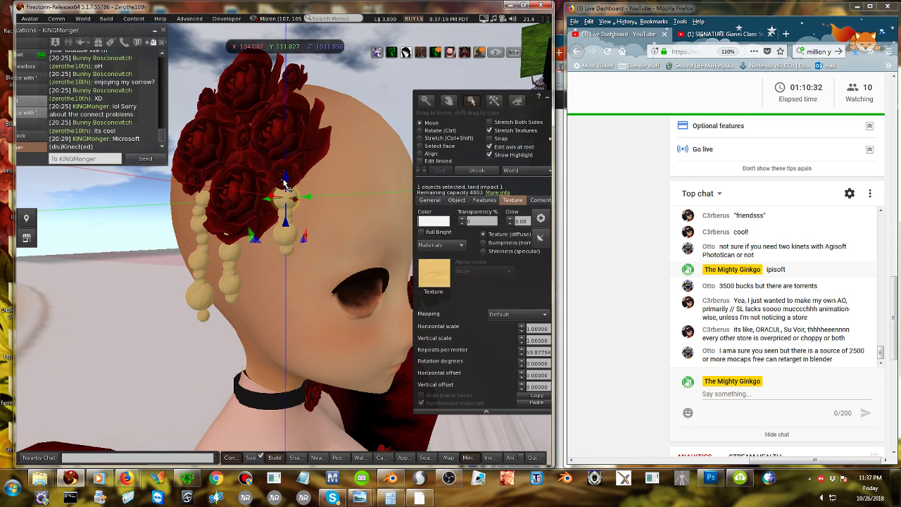
pyautogui.keyDown('shift'); pyautogui.moveTo(285, 180); pyautogui.dragTo(254, 232); pyautogui.keyUp('shift')
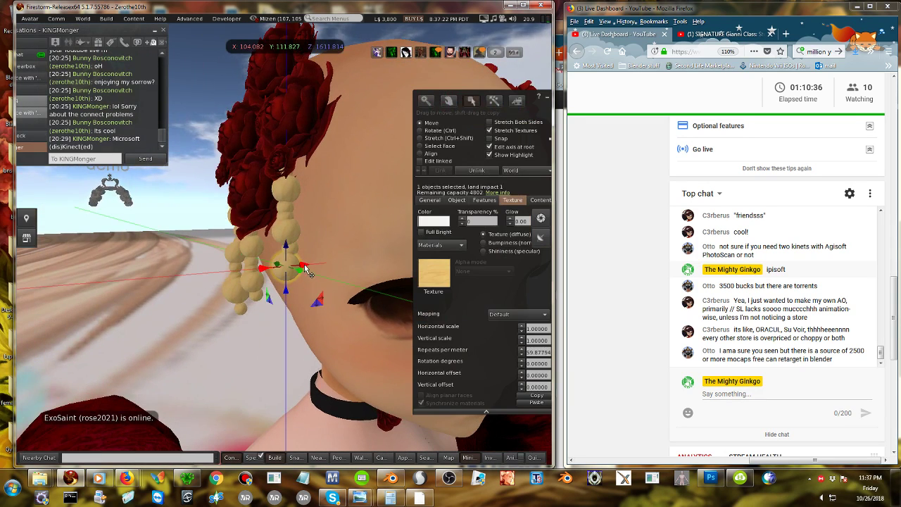
pyautogui.moveTo(304, 264); pyautogui.dragTo(352, 250)
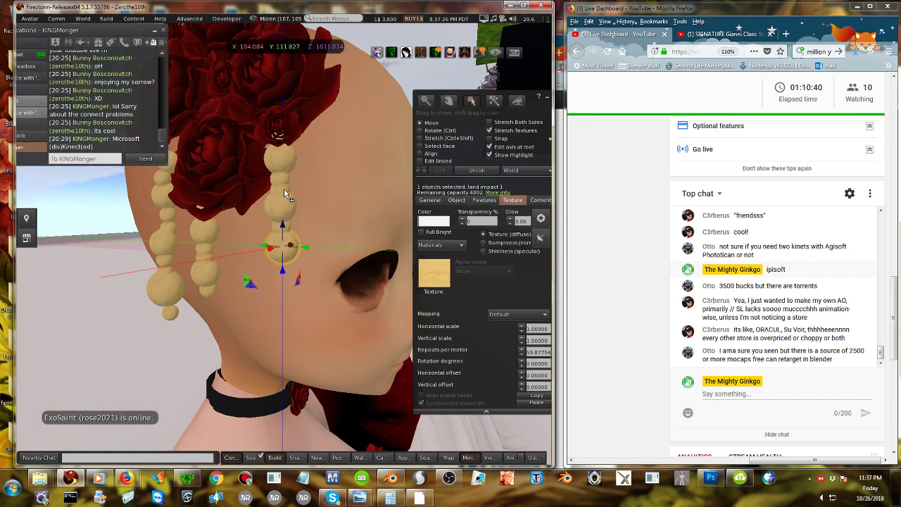
# Add another bead copy at the third strand's lower end, shrink it, and fit it against the head at about Y 111.830, Z 1611.805.
pyautogui.keyDown('ctrl'); pyautogui.keyDown('alt'); pyautogui.moveTo(280, 148); pyautogui.dragTo(362, 171); pyautogui.keyUp('alt'); pyautogui.keyUp('ctrl')
pyautogui.keyDown('alt'); pyautogui.moveTo(222, 195); pyautogui.dragTo(275, 249); pyautogui.keyUp('alt')
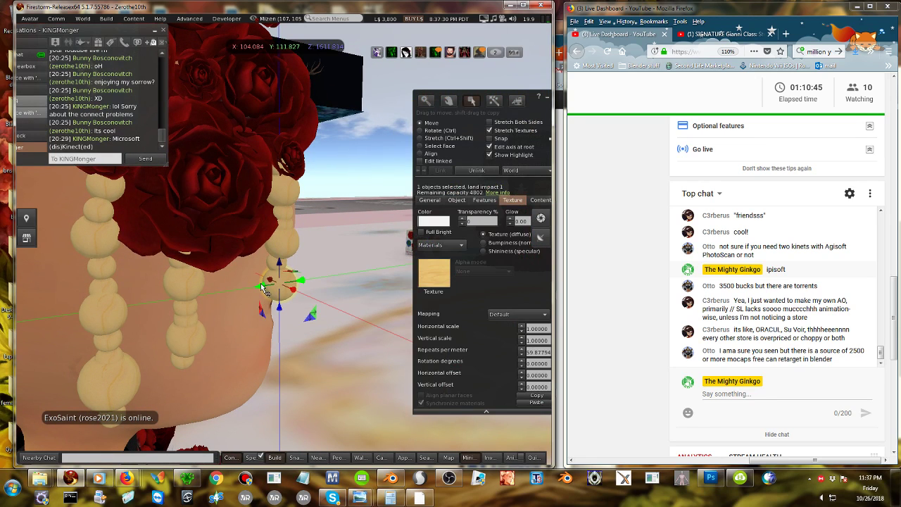
pyautogui.keyDown('alt'); pyautogui.moveTo(261, 288); pyautogui.dragTo(266, 237); pyautogui.keyUp('alt')
pyautogui.click(440, 139)
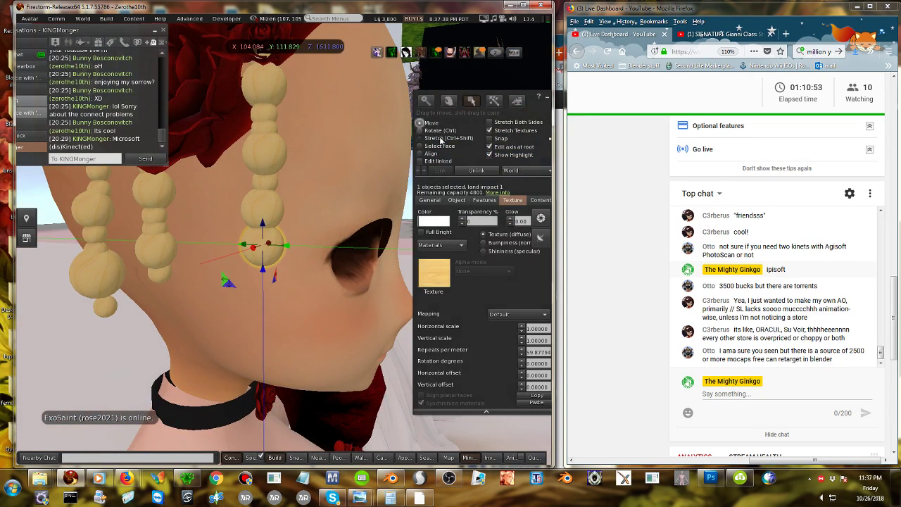
pyautogui.keyDown('alt'); pyautogui.moveTo(264, 277); pyautogui.dragTo(302, 227); pyautogui.keyUp('alt')
pyautogui.click(425, 124)
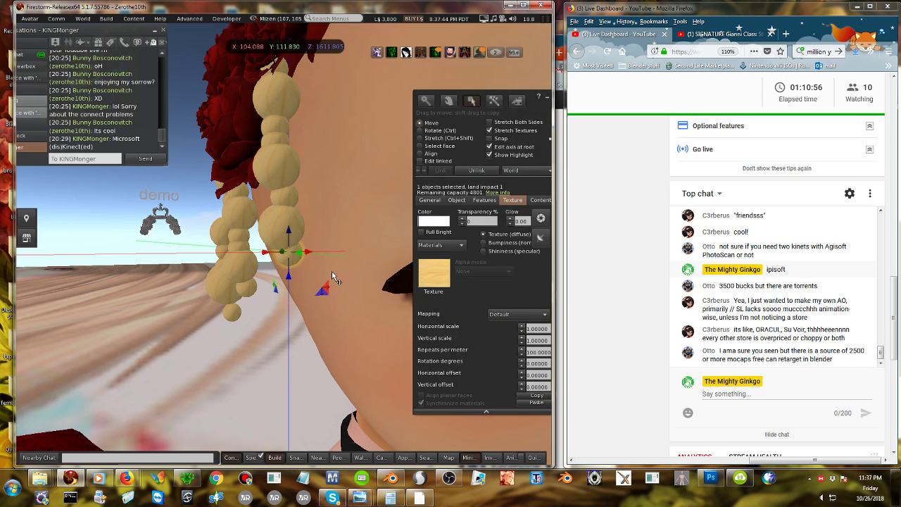
pyautogui.moveTo(313, 262); pyautogui.dragTo(302, 262)
pyautogui.moveTo(277, 231); pyautogui.dragTo(278, 245)
pyautogui.press('Escape')
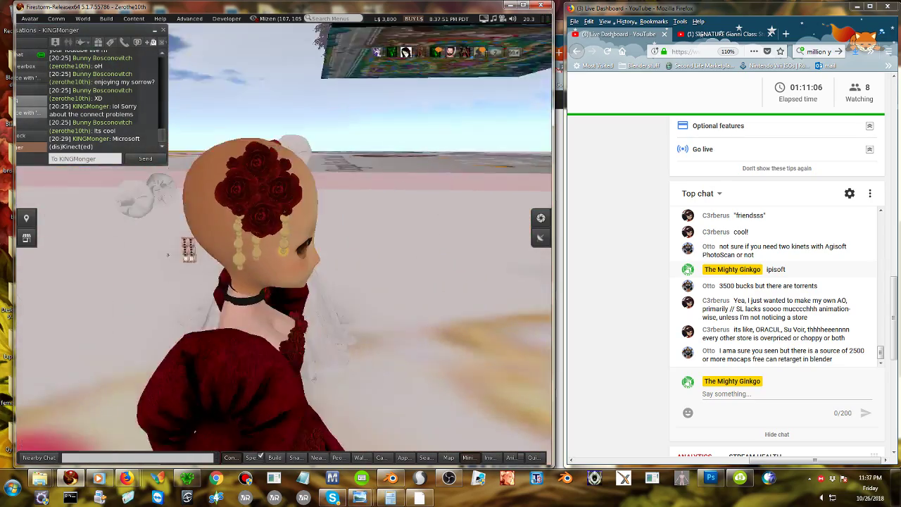
# Select the rose cluster together with its three bead strands and link everything into one object.
pyautogui.keyDown('ctrl'); pyautogui.keyDown('alt'); pyautogui.moveTo(284, 250); pyautogui.dragTo(284, 215); pyautogui.keyUp('alt'); pyautogui.keyUp('ctrl')
pyautogui.moveTo(315, 107); pyautogui.dragTo(235, 284)
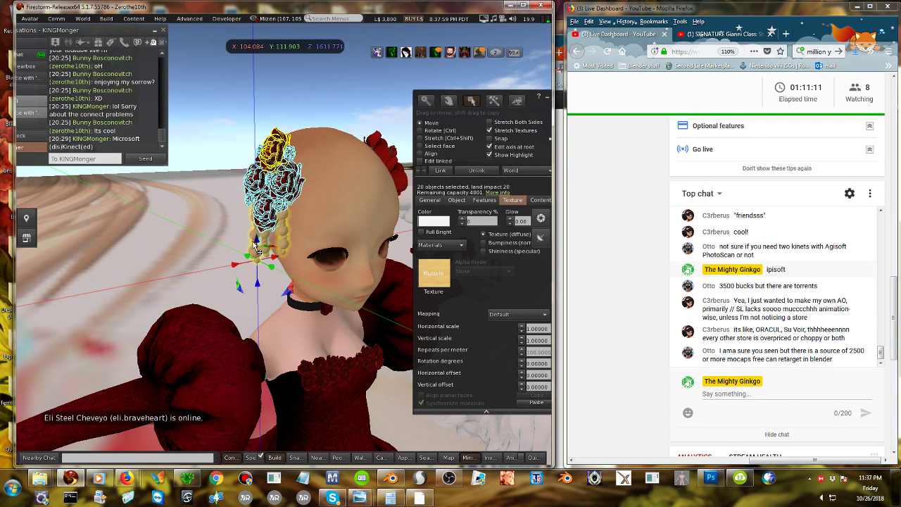
pyautogui.moveTo(271, 259); pyautogui.dragTo(209, 271)
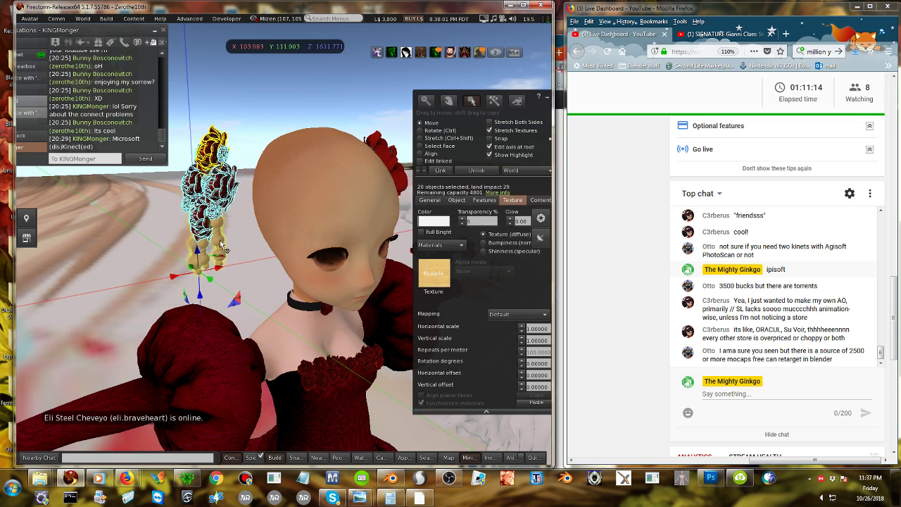
pyautogui.hotkey('ctrl', 'z')
pyautogui.click(440, 170)
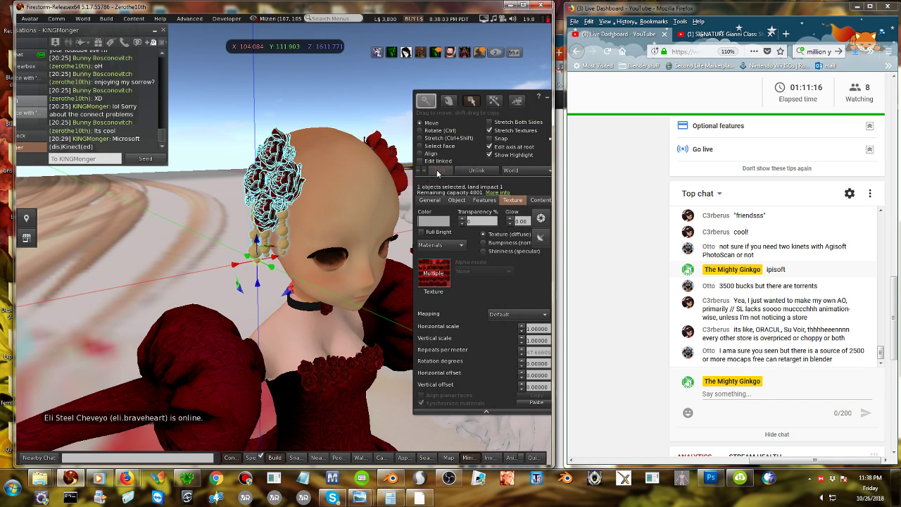
# Move the beadless rose cluster away to about Y 113.032 and copy the beaded cluster to that side of the head.
pyautogui.keyDown('alt'); pyautogui.moveTo(386, 180); pyautogui.dragTo(373, 282); pyautogui.keyUp('alt')
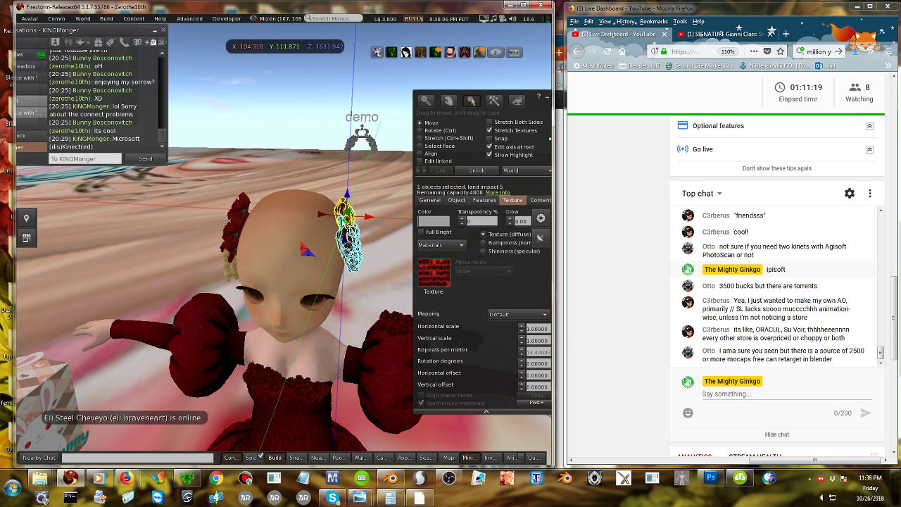
pyautogui.moveTo(352, 232); pyautogui.dragTo(376, 178)
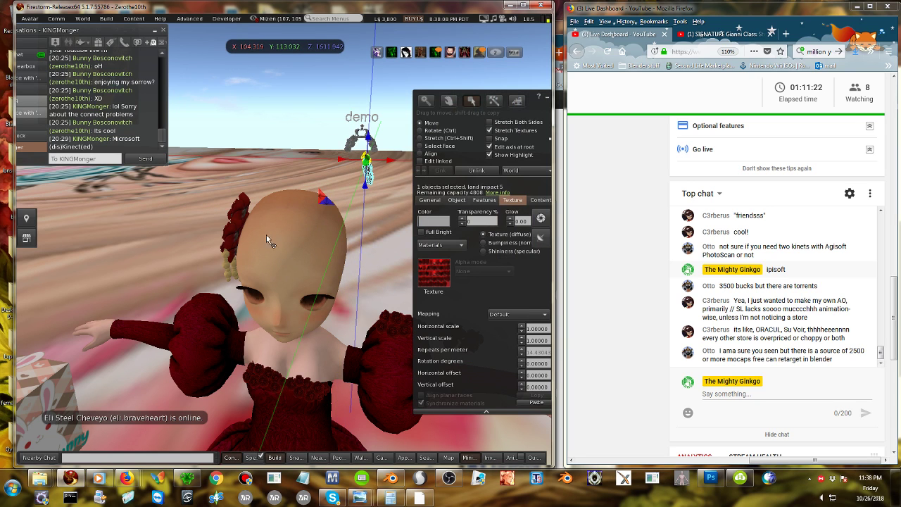
pyautogui.keyDown('alt'); pyautogui.moveTo(321, 258); pyautogui.dragTo(368, 239); pyautogui.keyUp('alt')
pyautogui.click(191, 242)
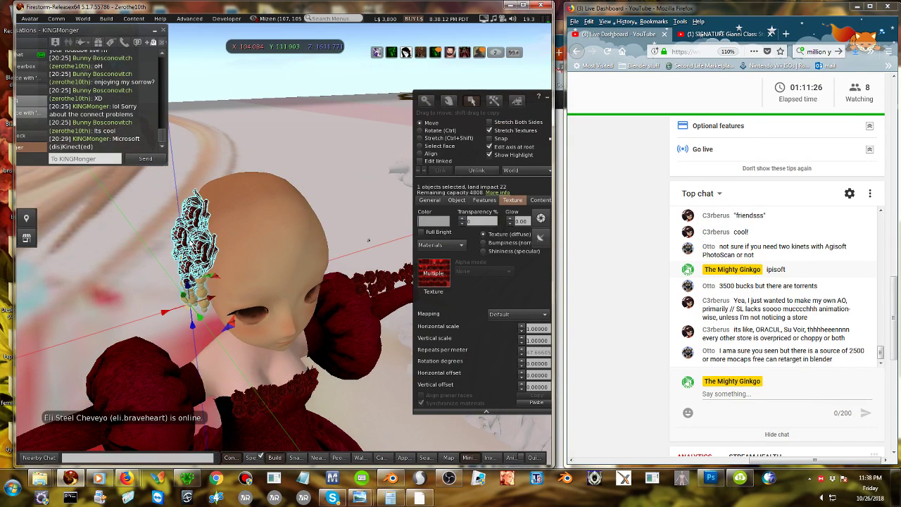
pyautogui.moveTo(206, 303); pyautogui.dragTo(335, 279)
# Rotate the copied beaded cluster to face outwards and fit it against the head at about X 104.336, Y 111.846, Z 1611.765.
pyautogui.click(427, 132)
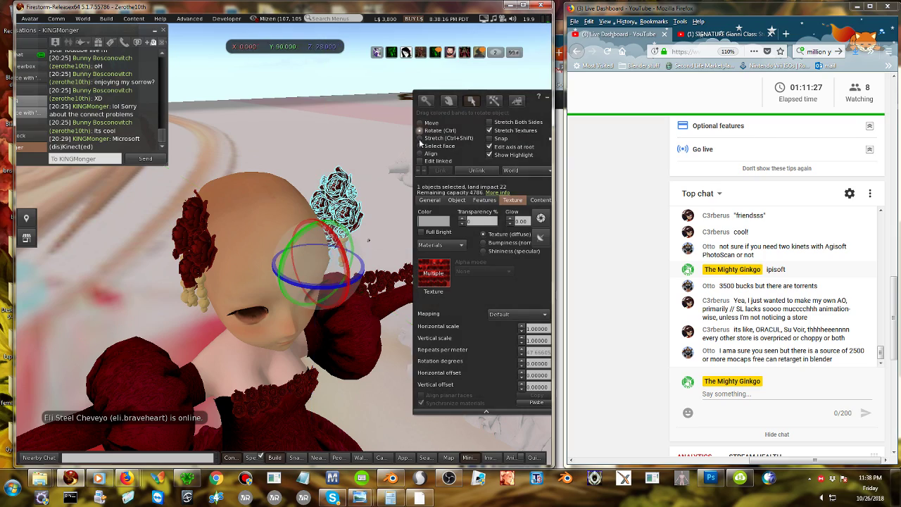
pyautogui.press('Escape')
pyautogui.keyDown('ctrl'); pyautogui.keyDown('alt'); pyautogui.moveTo(422, 282); pyautogui.dragTo(241, 118); pyautogui.keyUp('alt'); pyautogui.keyUp('ctrl')
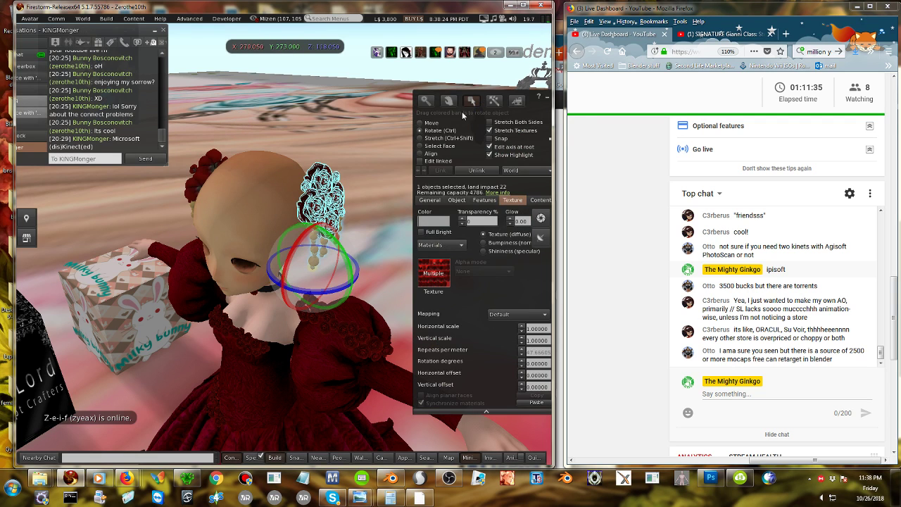
pyautogui.click(431, 123)
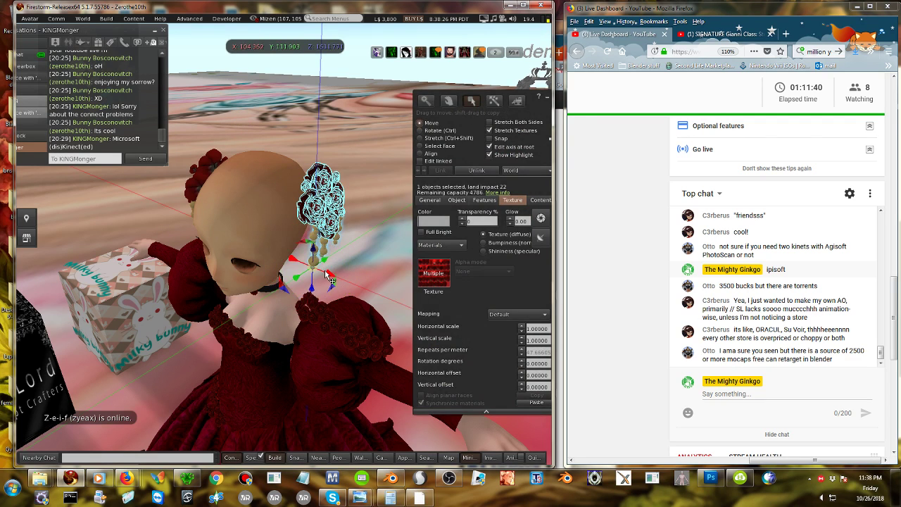
pyautogui.moveTo(327, 274); pyautogui.dragTo(299, 274)
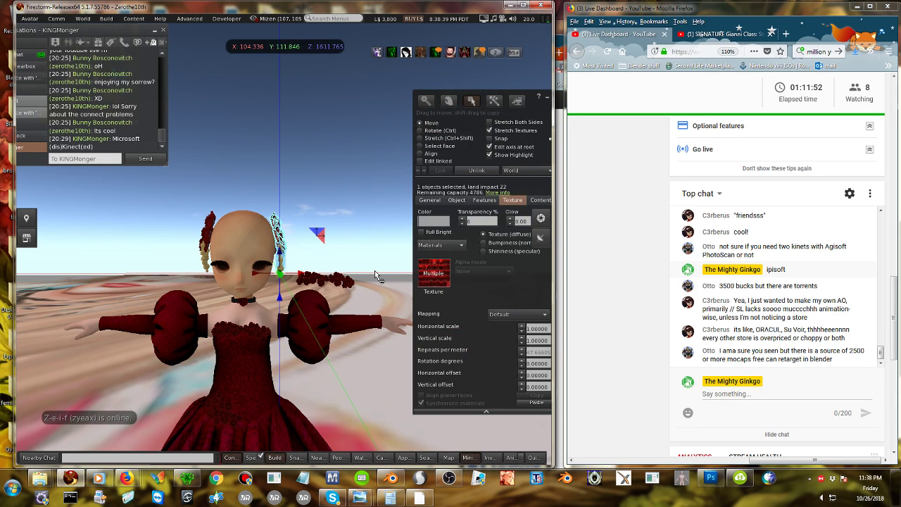
# Select the loose roses floating beside the shoulder and raise them to about Z 1612.074.
pyautogui.moveTo(368, 260); pyautogui.dragTo(295, 306)
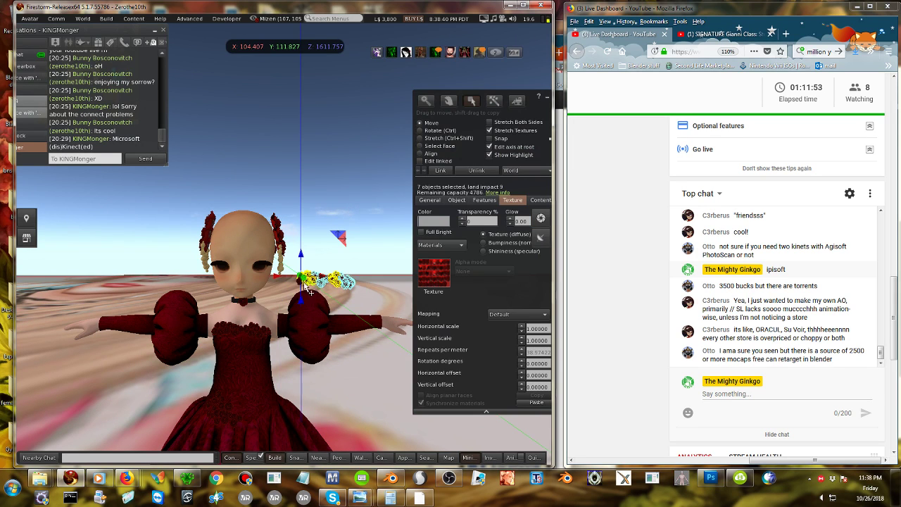
pyautogui.moveTo(301, 262); pyautogui.dragTo(323, 165)
pyautogui.keyDown('alt'); pyautogui.moveTo(249, 314); pyautogui.dragTo(260, 281); pyautogui.keyUp('alt')
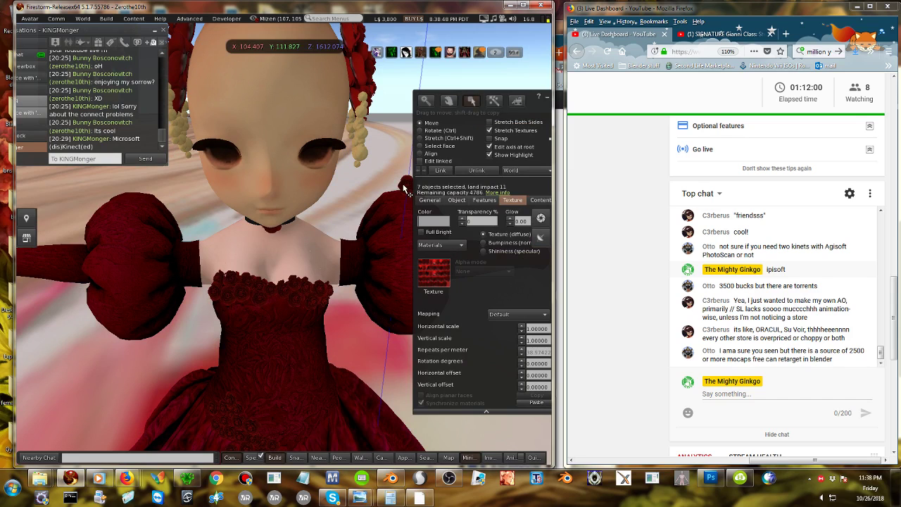
# Place a single loose rose on the inner edge of the puffed sleeve near the bodice and leave build mode.
pyautogui.click(406, 188)
pyautogui.moveTo(390, 187); pyautogui.dragTo(327, 252)
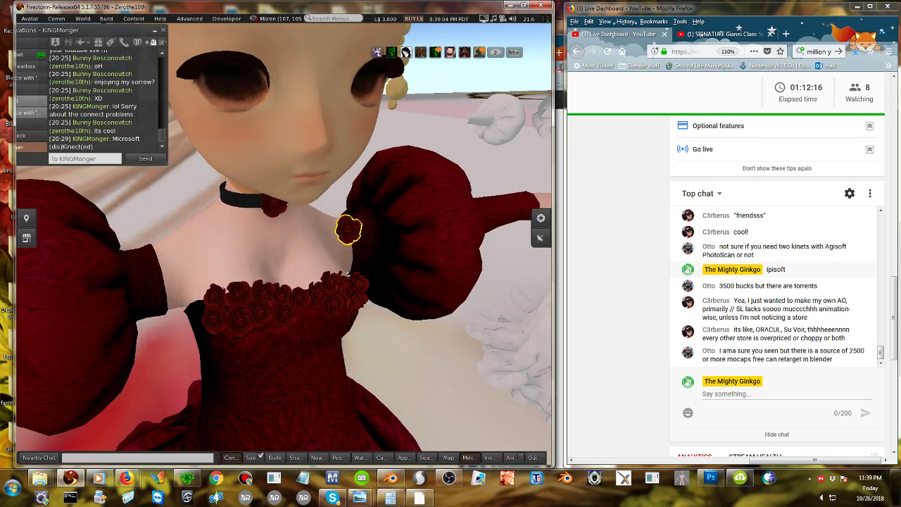
pyautogui.hotkey('ctrl', '3')
pyautogui.click(274, 457)
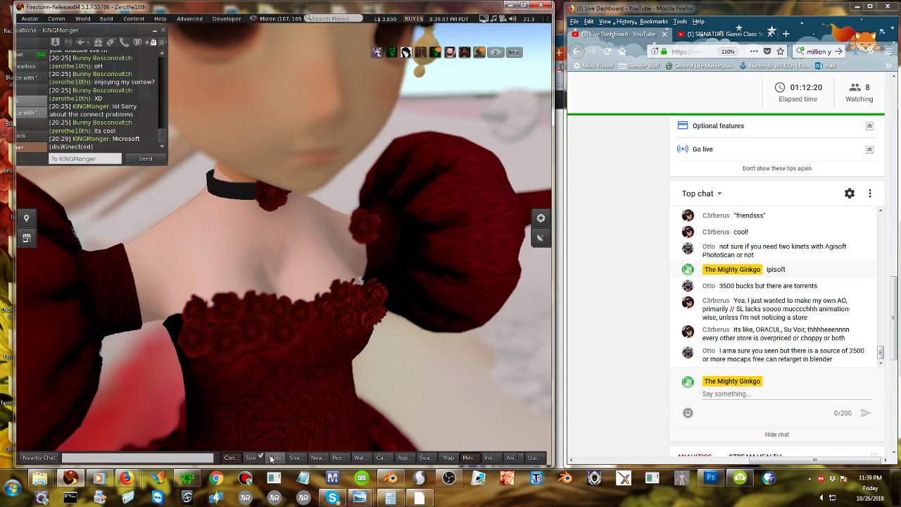
# Create a sphere near the doll, shrink it from all sides to bead size, and place it at the base of the neck.
pyautogui.click(274, 458)
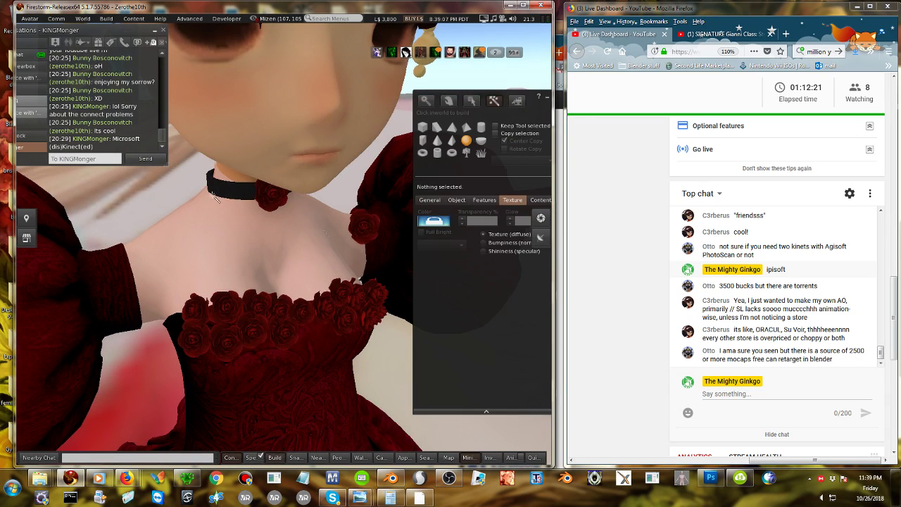
pyautogui.click(220, 251)
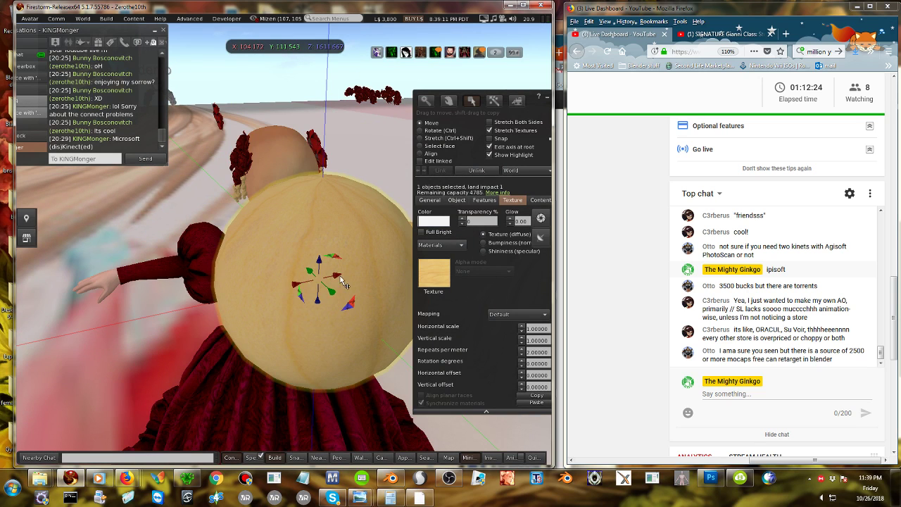
pyautogui.click(440, 139)
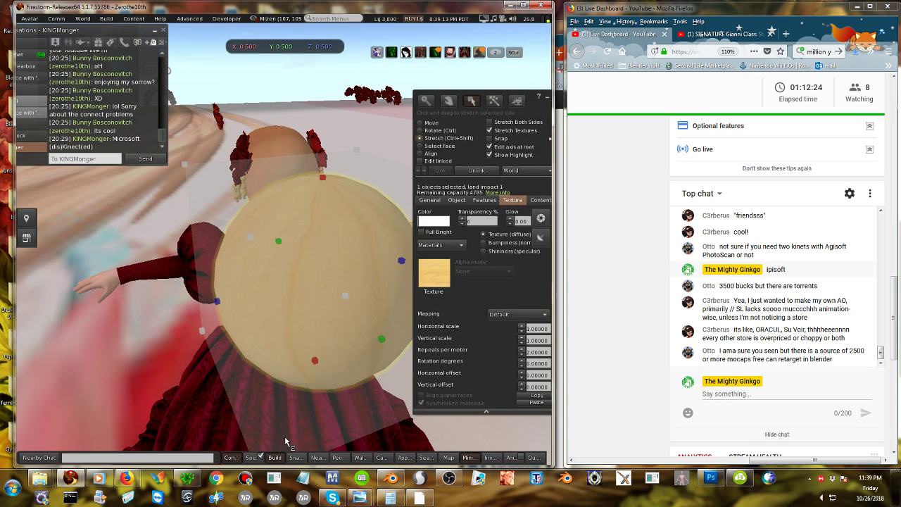
pyautogui.keyDown('alt'); pyautogui.moveTo(285, 292); pyautogui.dragTo(284, 246); pyautogui.keyUp('alt')
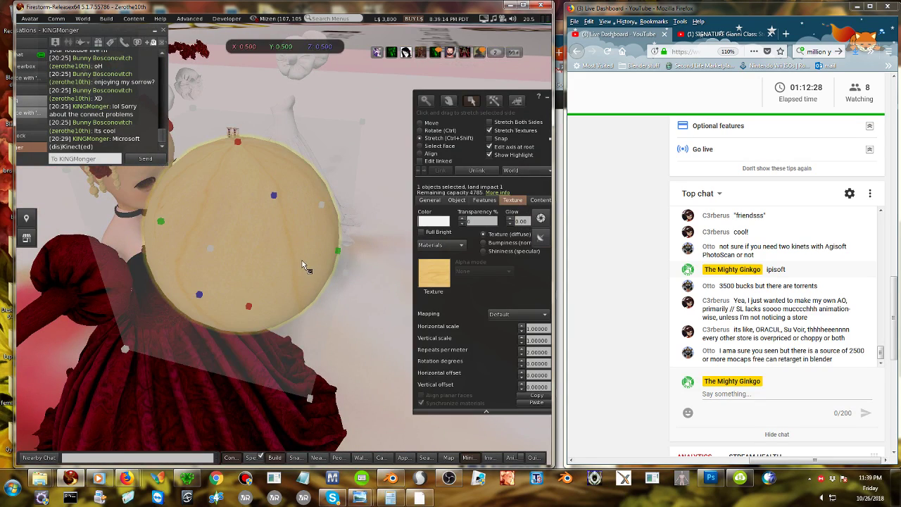
pyautogui.moveTo(363, 124); pyautogui.dragTo(116, 229)
pyautogui.click(427, 123)
pyautogui.keyDown('alt'); pyautogui.moveTo(284, 248); pyautogui.dragTo(284, 158); pyautogui.keyUp('alt')
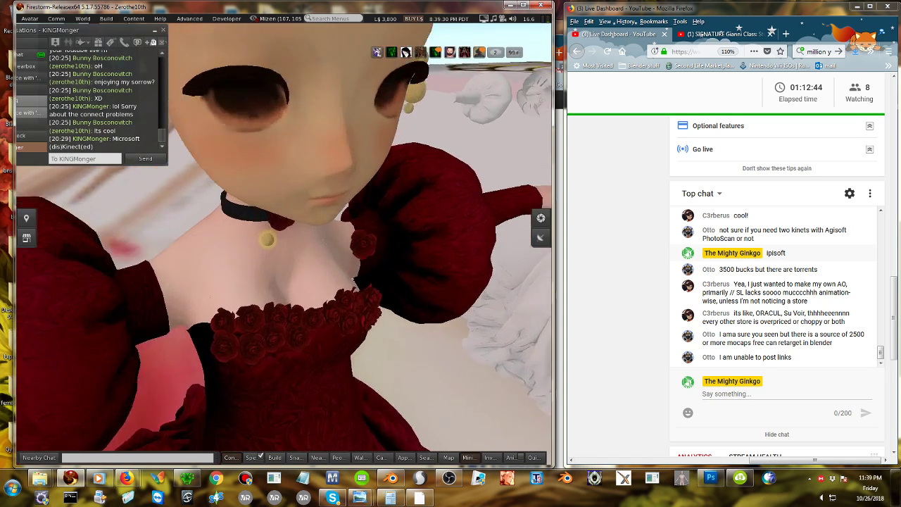
# Move the bead to the bodice neckline at about X 104.172, Y 111.843, Z 1611.597 and copy it into a short strand.
pyautogui.moveTo(264, 229); pyautogui.dragTo(422, 232)
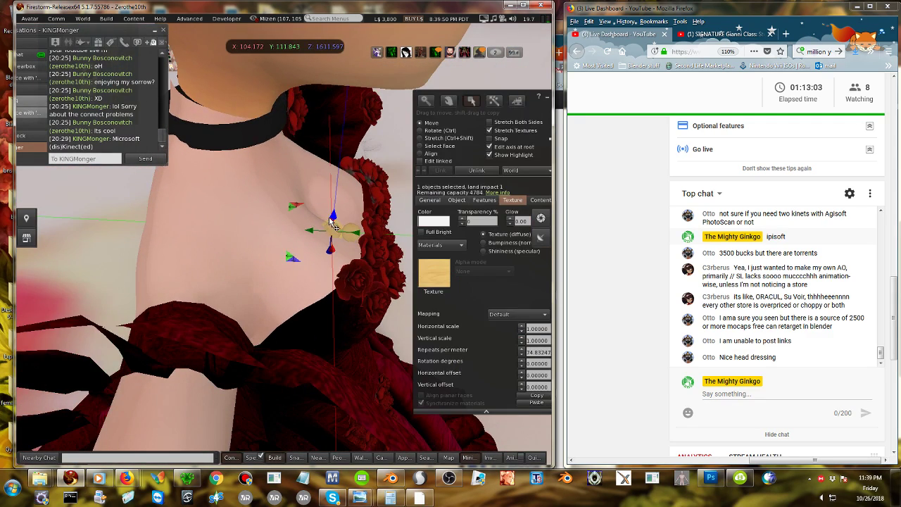
pyautogui.moveTo(331, 217); pyautogui.dragTo(248, 209)
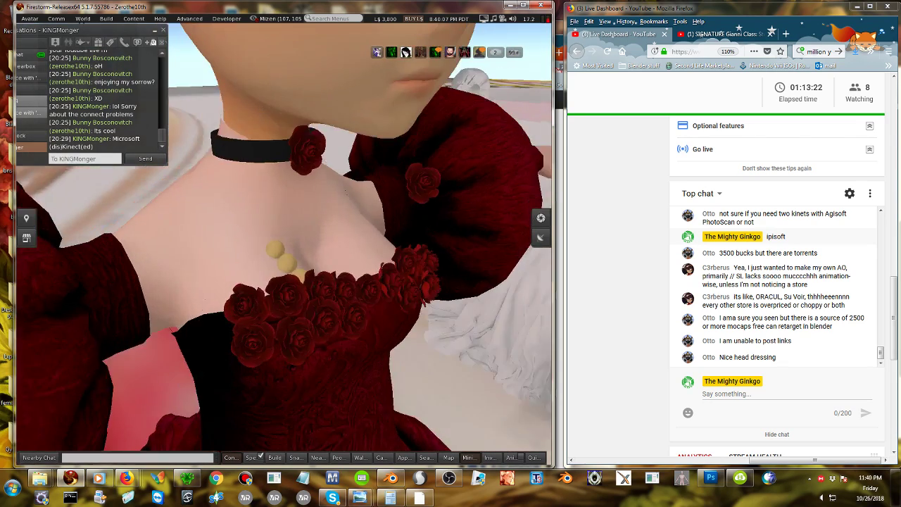
pyautogui.keyDown('ctrl'); pyautogui.keyDown('alt'); pyautogui.moveTo(275, 250); pyautogui.dragTo(283, 220); pyautogui.keyUp('alt'); pyautogui.keyUp('ctrl')
pyautogui.press('Escape')
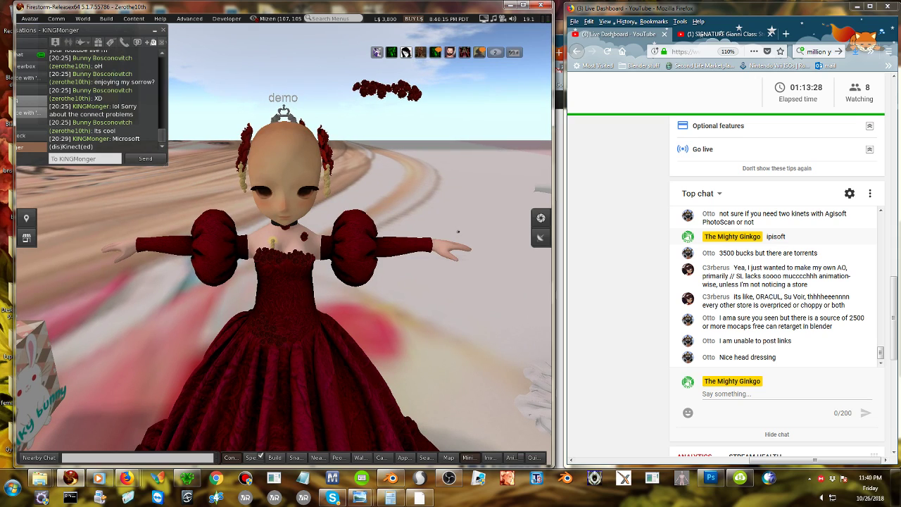
# Select the four beads at the bodice neckline together and remove them from the chest.
pyautogui.scroll(4, 461, 227)
pyautogui.keyDown('ctrl'); pyautogui.keyDown('alt'); pyautogui.moveTo(265, 243); pyautogui.dragTo(328, 295); pyautogui.keyUp('alt'); pyautogui.keyUp('ctrl')
pyautogui.moveTo(249, 236); pyautogui.dragTo(292, 273)
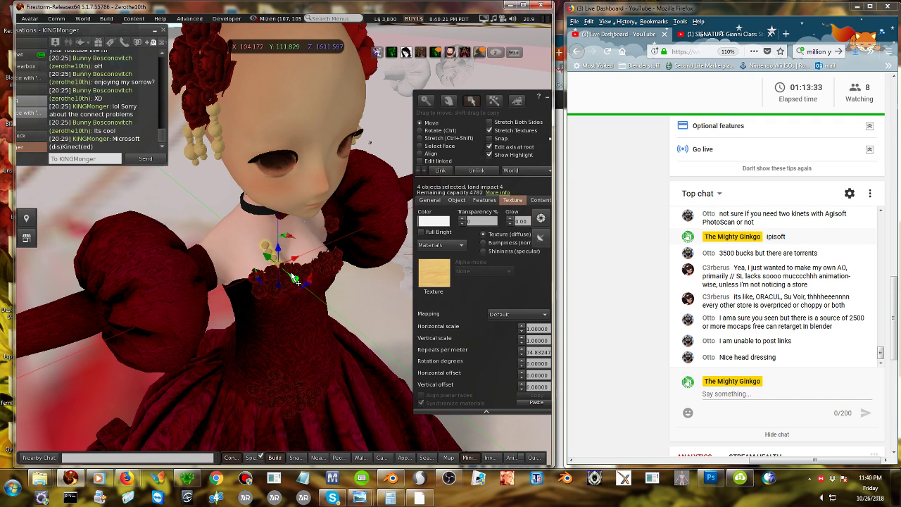
pyautogui.press('Escape')
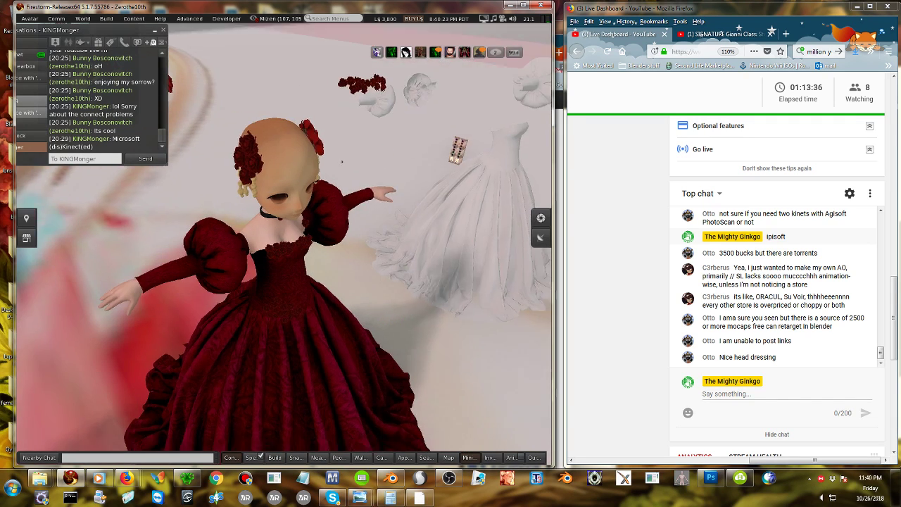
# Minimize the Firestorm viewer and the Marketplace browser window, and switch to the DarkStorm viewer.
pyautogui.keyDown('ctrl'); pyautogui.keyDown('alt'); pyautogui.moveTo(285, 244); pyautogui.dragTo(284, 201); pyautogui.keyUp('alt'); pyautogui.keyUp('ctrl')
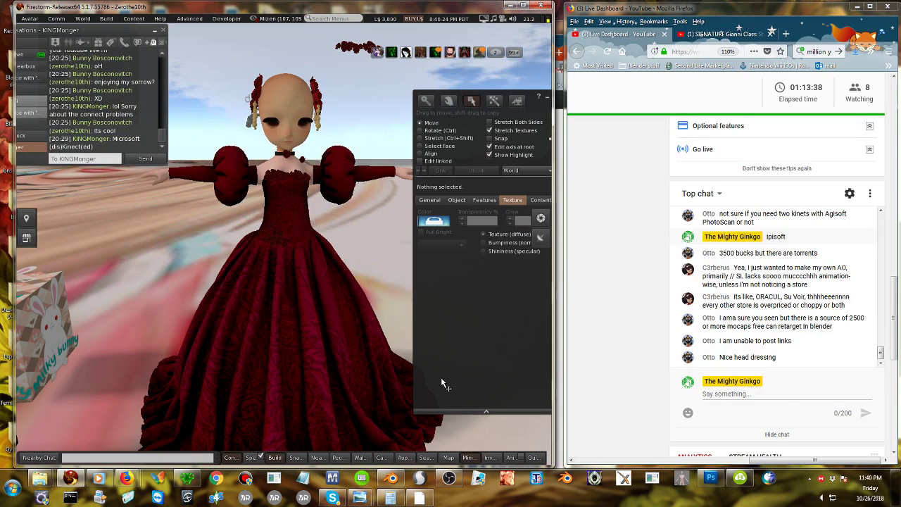
pyautogui.click(508, 5)
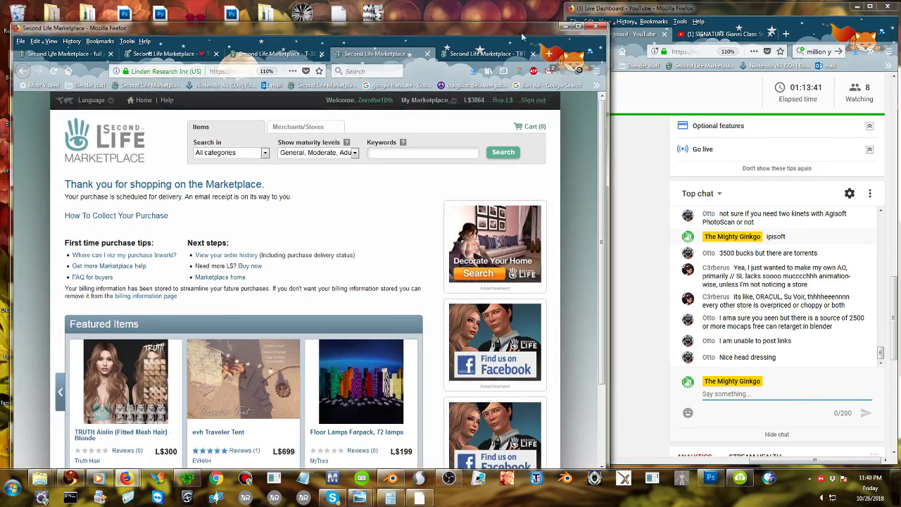
pyautogui.moveTo(559, 33); pyautogui.dragTo(522, 34)
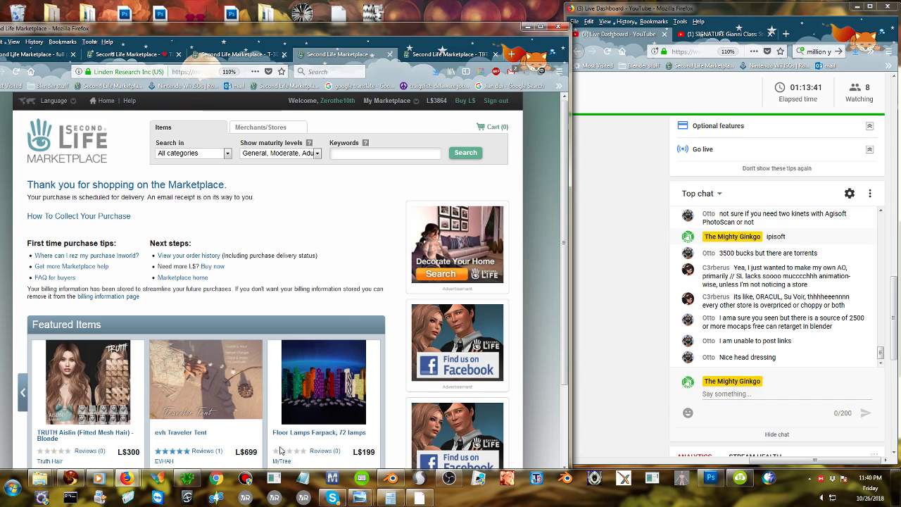
pyautogui.click(528, 27)
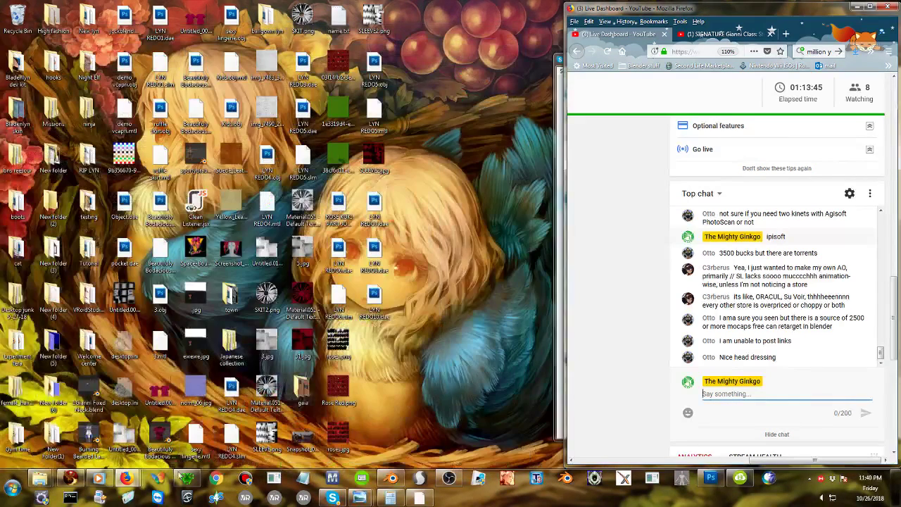
pyautogui.click(190, 486)
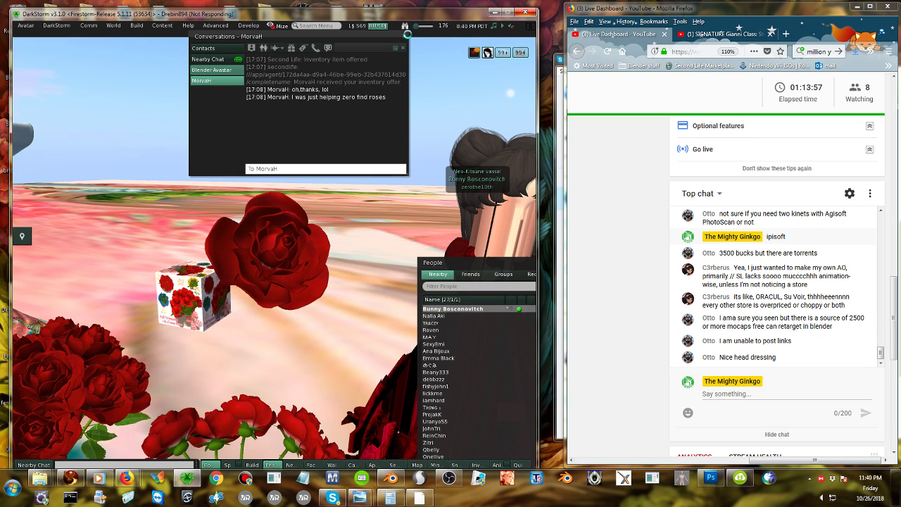
# Close the unresponsive DarkStorm viewer and restart it to its login screen.
pyautogui.moveTo(441, 17); pyautogui.dragTo(442, 417)
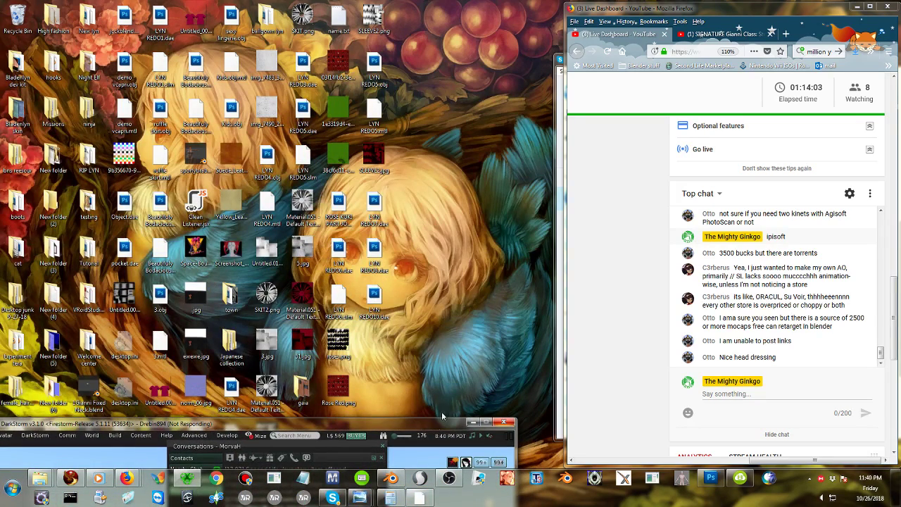
pyautogui.click(502, 423)
pyautogui.click(220, 374)
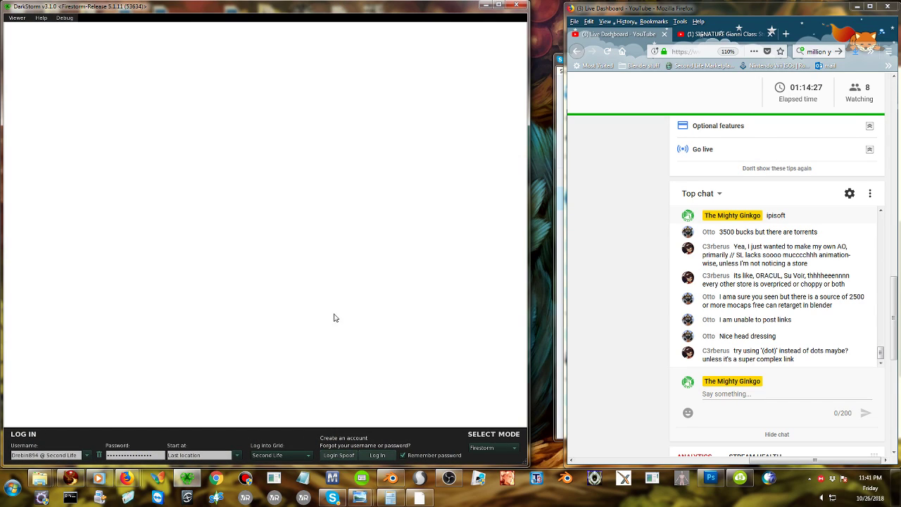
# Log in to the Second Life grid with the saved account at the last location, retrying after the first attempt.
pyautogui.click(377, 455)
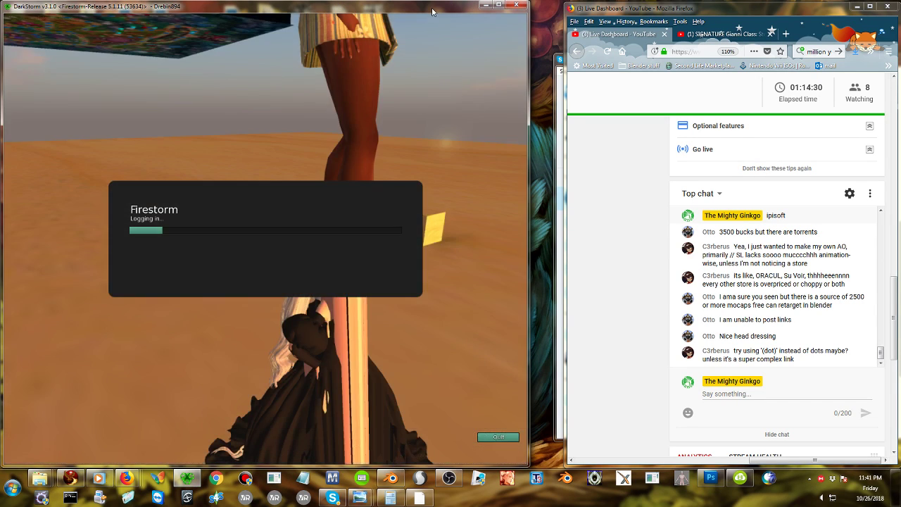
pyautogui.moveTo(432, 12); pyautogui.dragTo(433, 66)
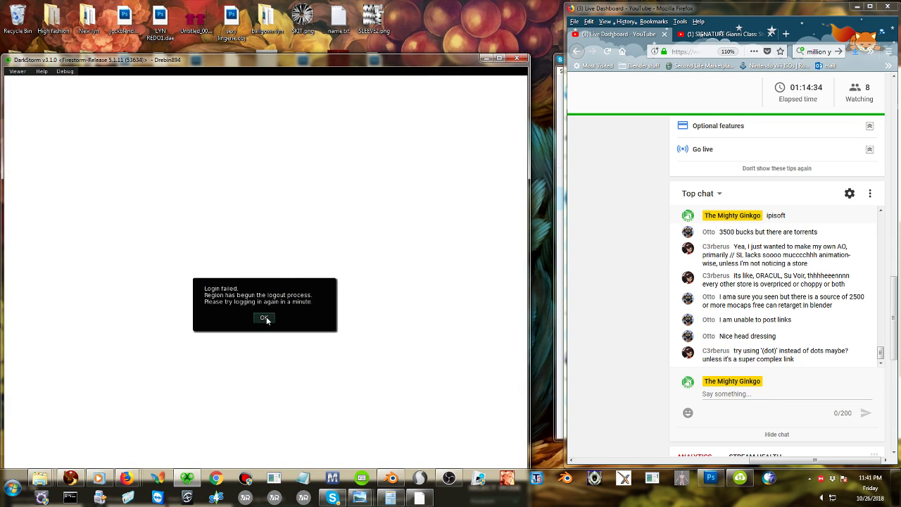
pyautogui.click(263, 318)
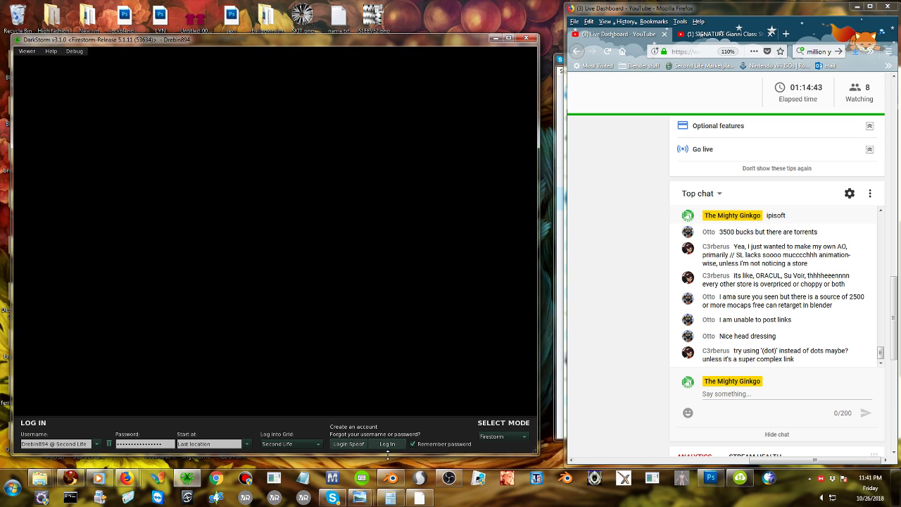
pyautogui.click(389, 446)
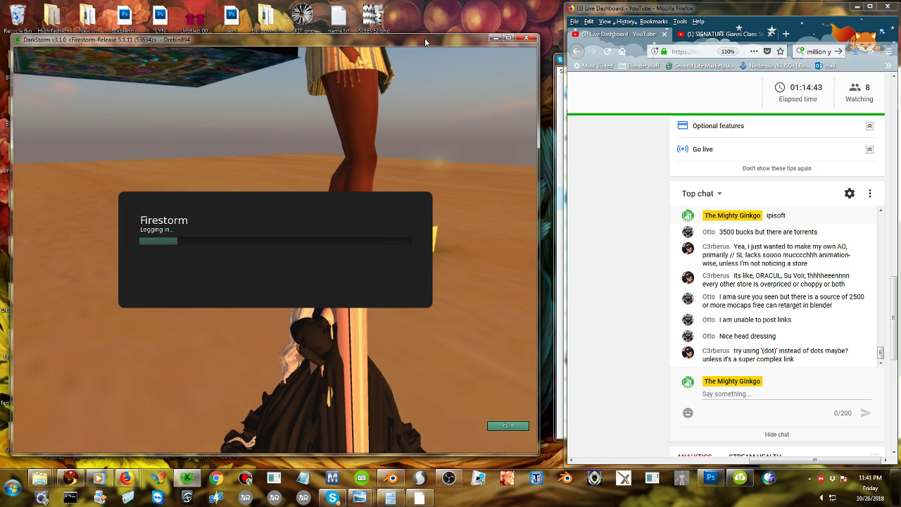
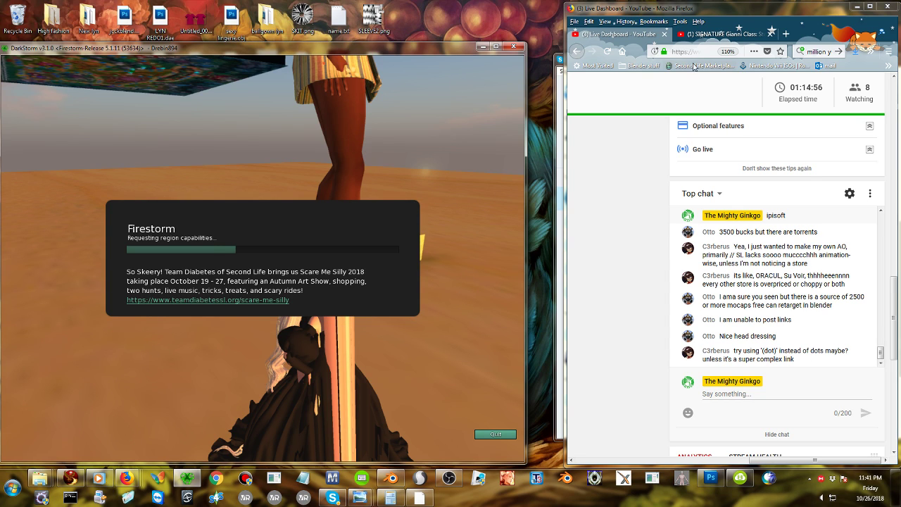
# Switch to Windows Media Player, skip ahead to the Overlord Ending track, and minimize the player.
pyautogui.rightClick(99, 478)
pyautogui.click(99, 410)
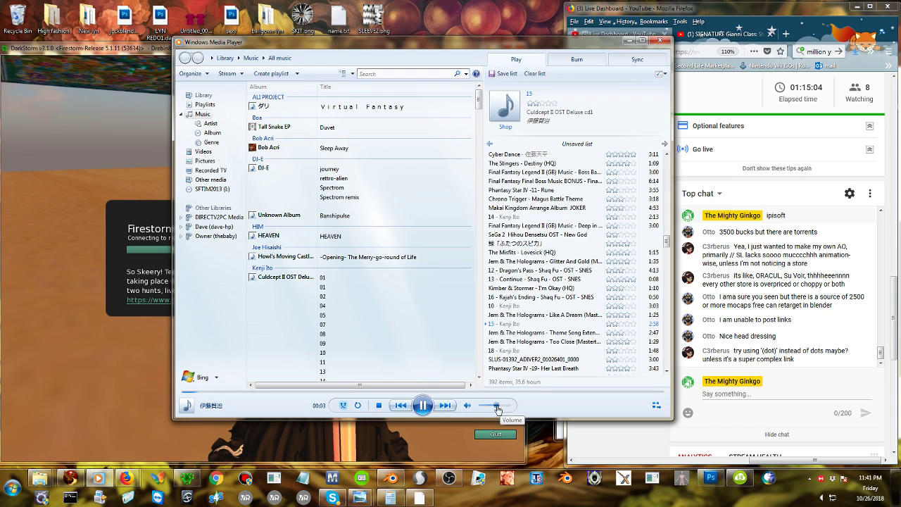
pyautogui.click(447, 406)
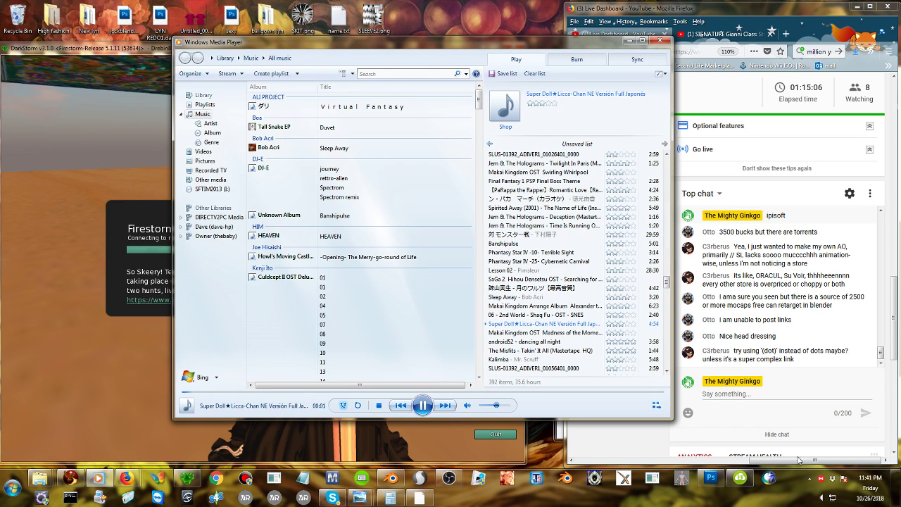
pyautogui.click(825, 496)
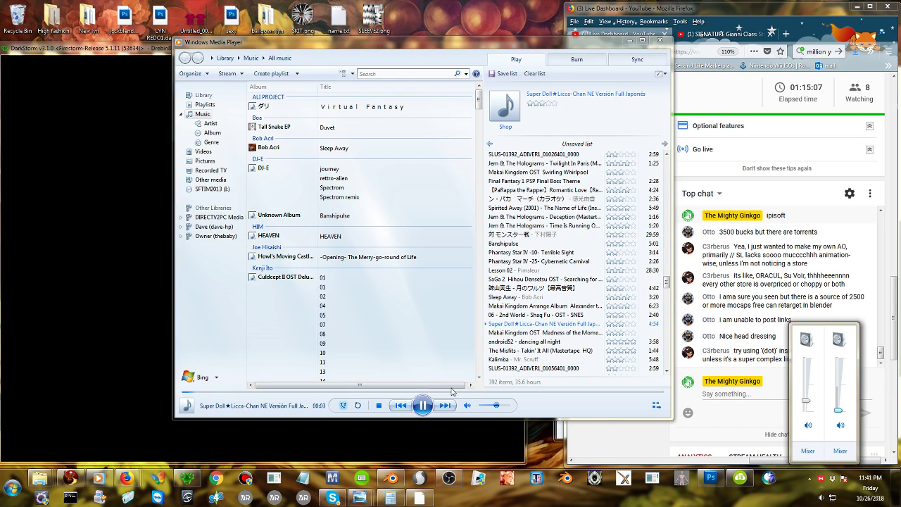
pyautogui.click(444, 404)
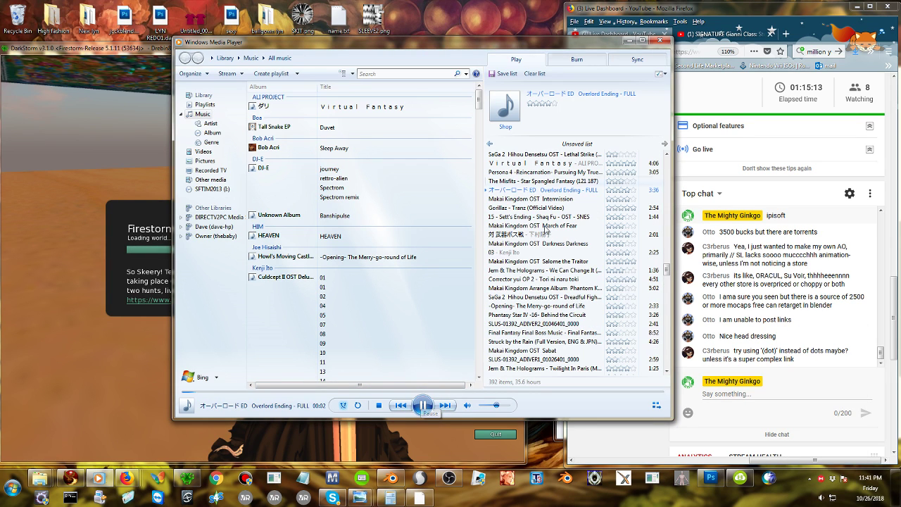
pyautogui.click(633, 40)
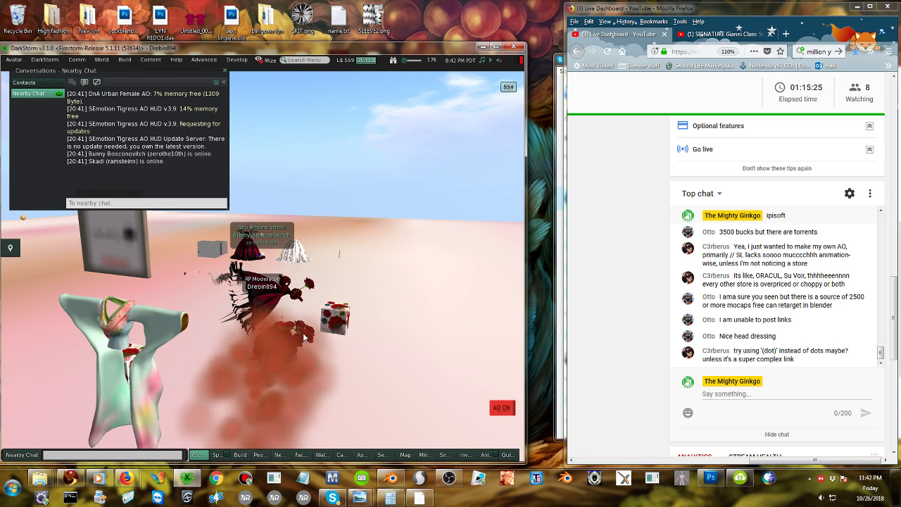
# Put the doll's red gown into edit mode and add the choker and rose hair pieces to the selection, closing the nearby chat window.
pyautogui.press('Up')
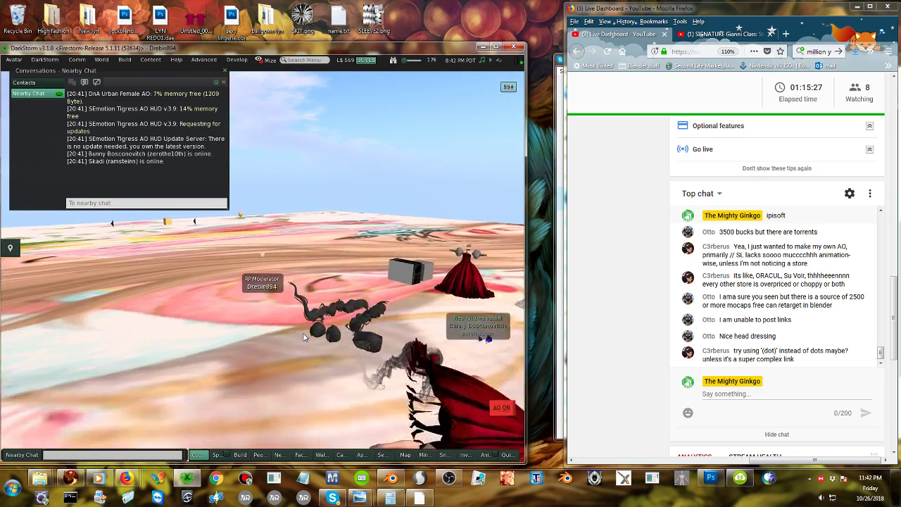
pyautogui.press('Right')
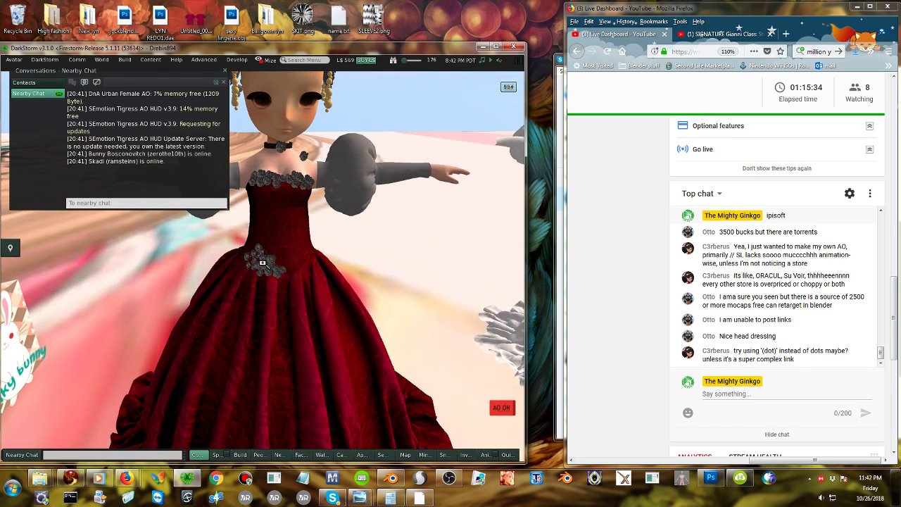
pyautogui.rightClick(262, 260)
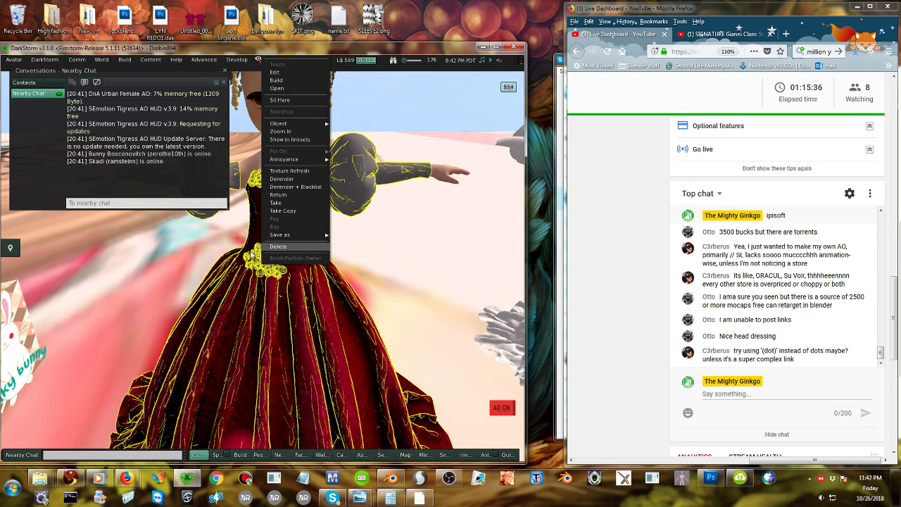
pyautogui.moveTo(250, 254)
pyautogui.keyDown('alt'); pyautogui.mouseDown()
pyautogui.moveTo(257, 271)
pyautogui.moveTo(262, 263)
pyautogui.mouseUp(); pyautogui.keyUp('alt')
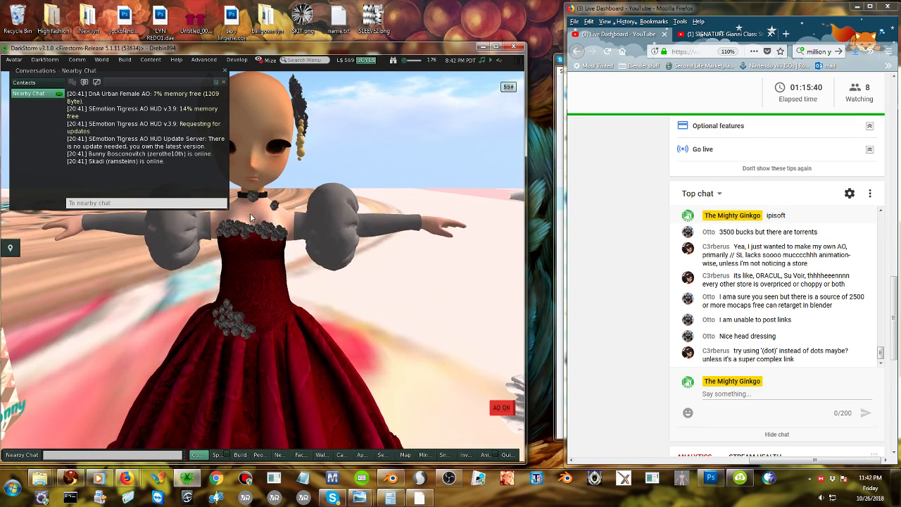
pyautogui.rightClick(251, 261)
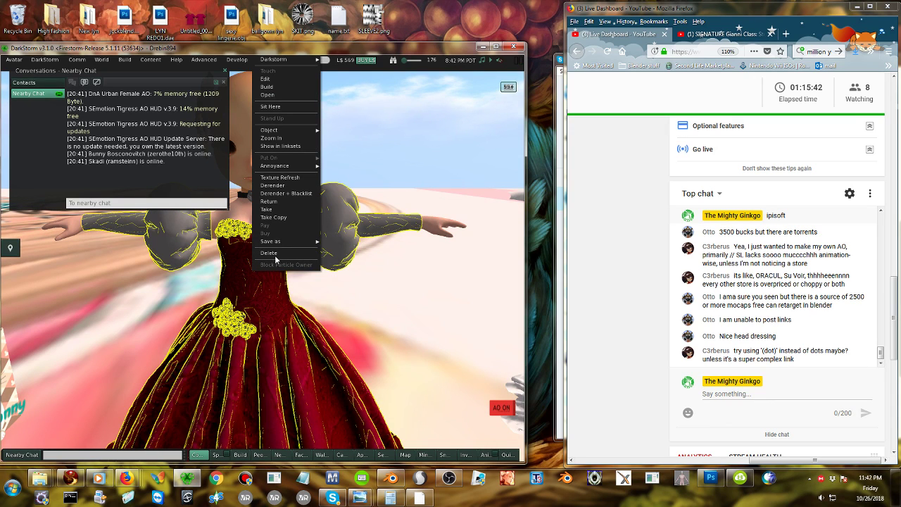
pyautogui.click(281, 79)
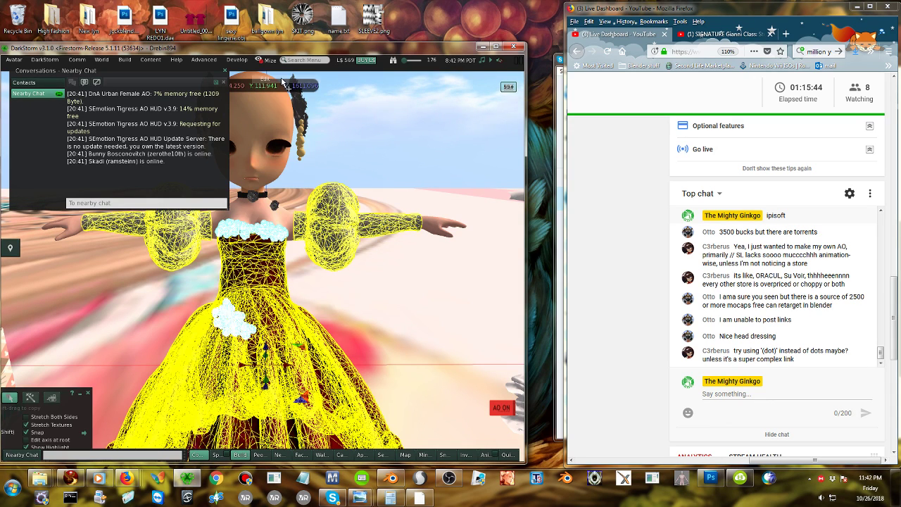
pyautogui.keyDown('shift'); pyautogui.click(252, 196); pyautogui.keyUp('shift')
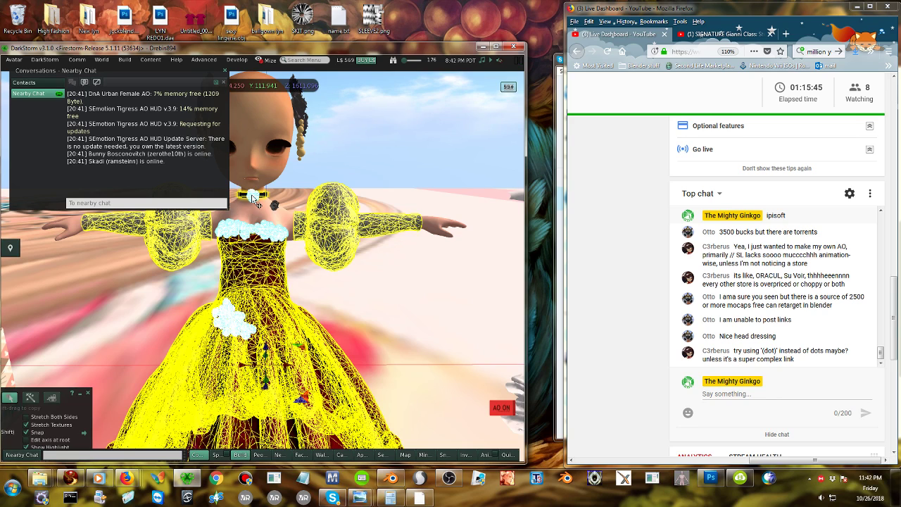
pyautogui.moveTo(195, 72); pyautogui.dragTo(138, 92)
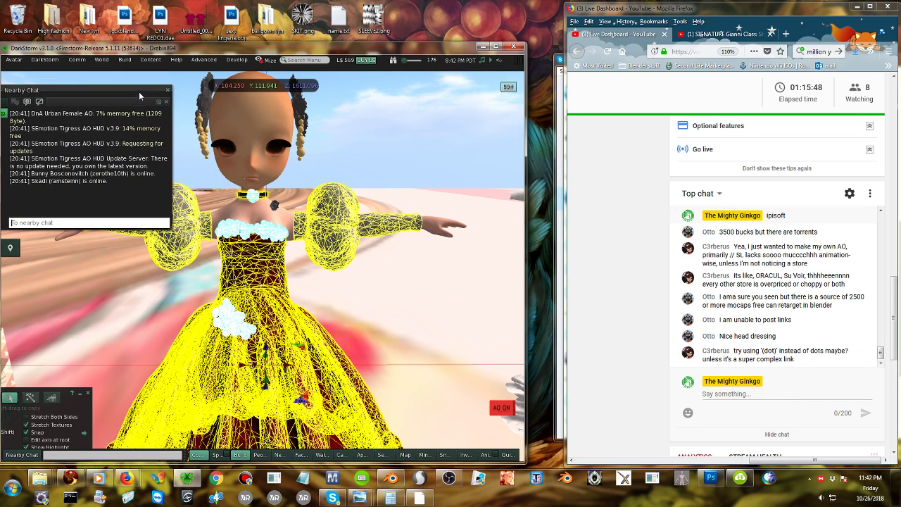
pyautogui.click(167, 91)
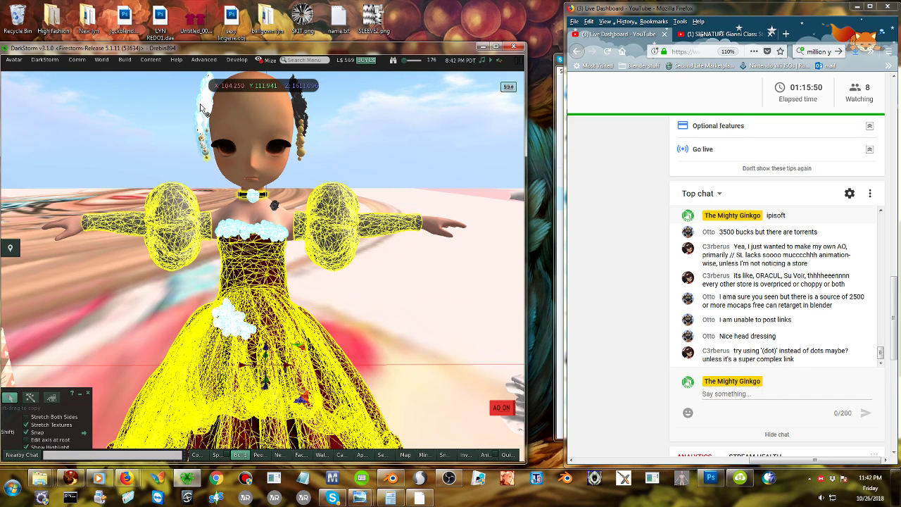
# Start a Collada export of the selected outfit pieces and bring up its file-saving dialog.
pyautogui.rightClick(301, 111)
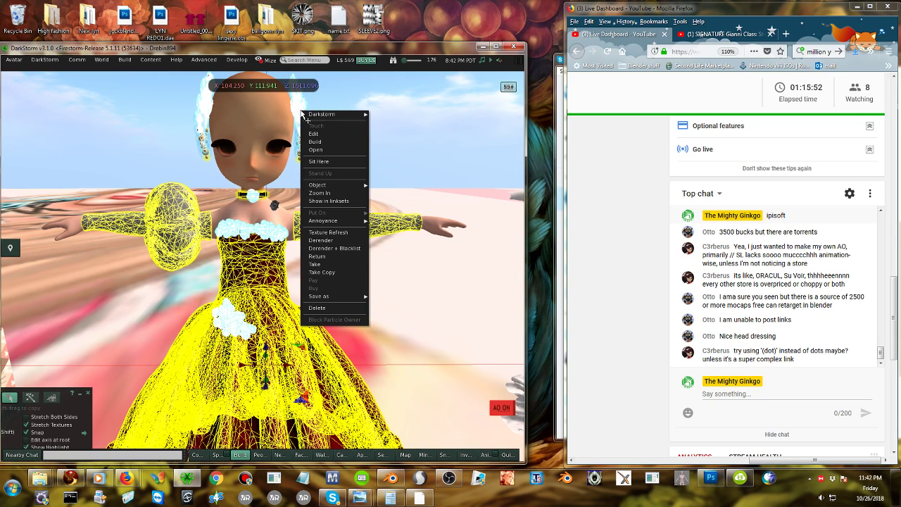
pyautogui.moveTo(323, 296)
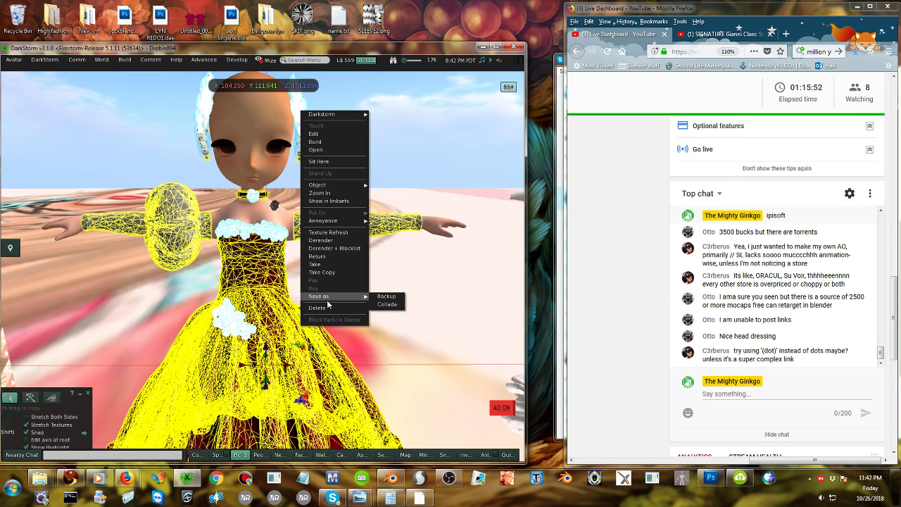
pyautogui.click(394, 304)
pyautogui.click(184, 246)
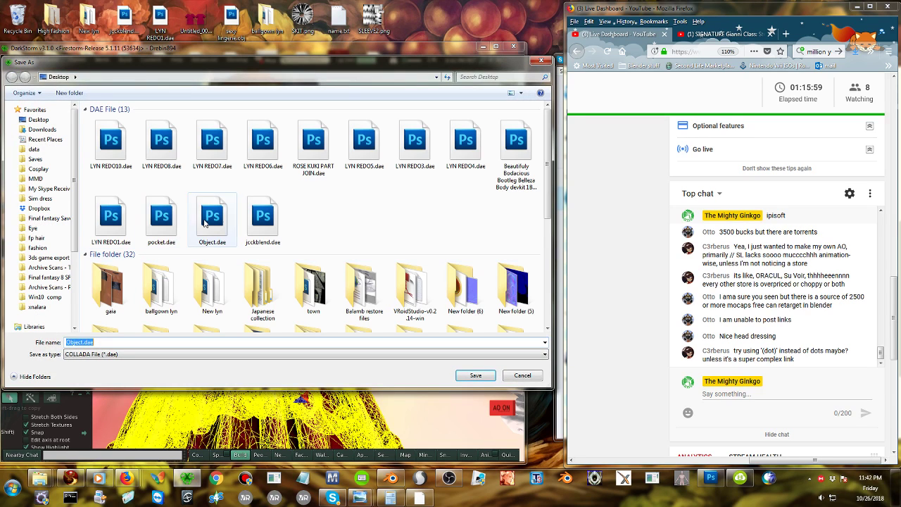
# Create a "ballgown prims" folder on the Desktop and save the Collada export in it as Object.dae.
pyautogui.rightClick(263, 202)
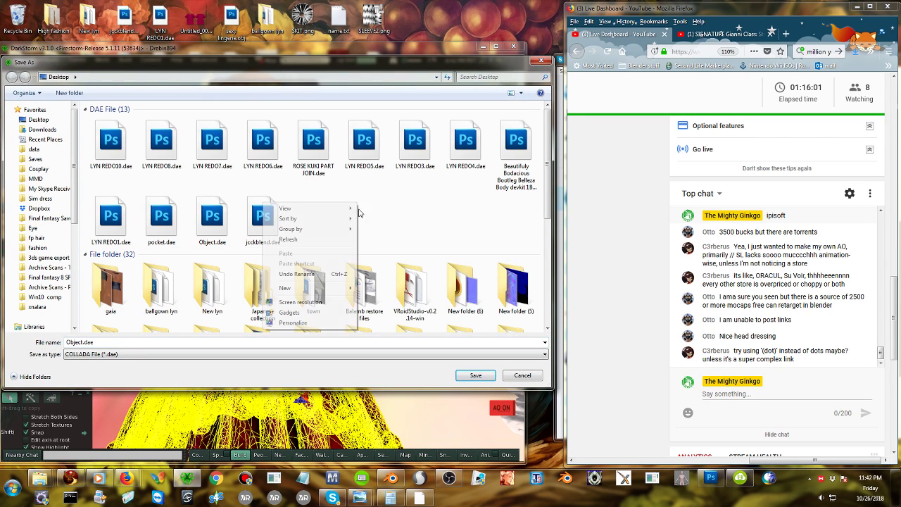
pyautogui.moveTo(310, 294)
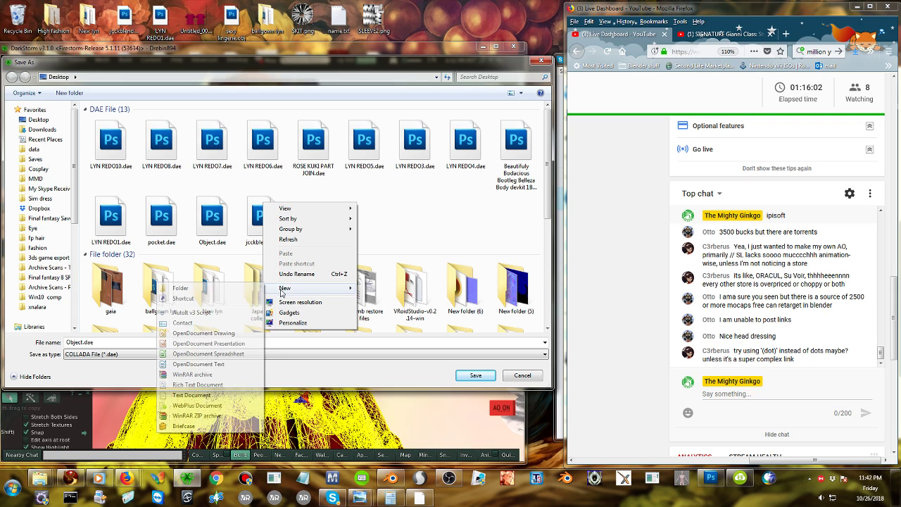
pyautogui.click(232, 293)
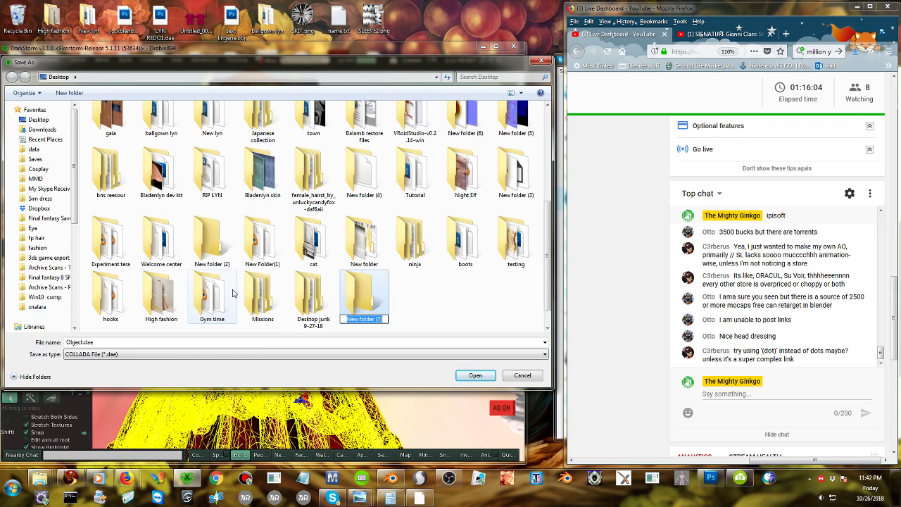
pyautogui.write('ballgown prims')
pyautogui.press('Return')
pyautogui.press('Return')
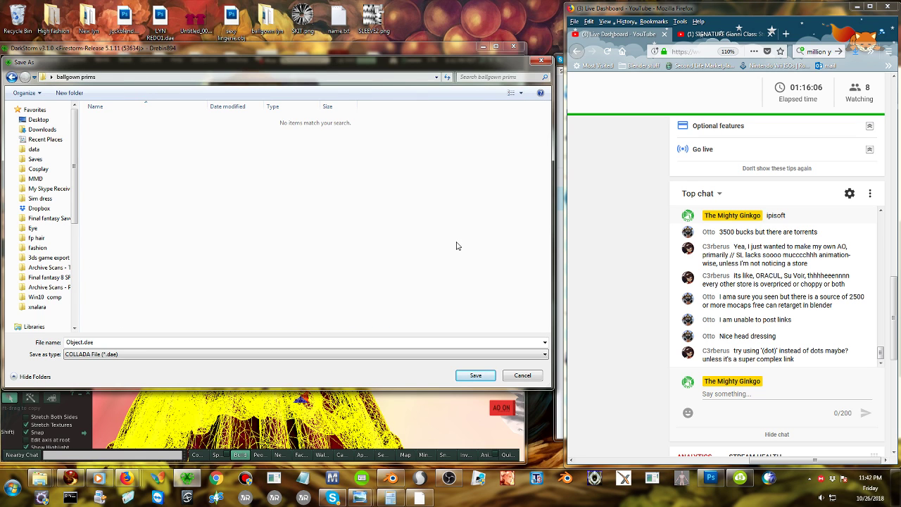
pyautogui.click(475, 376)
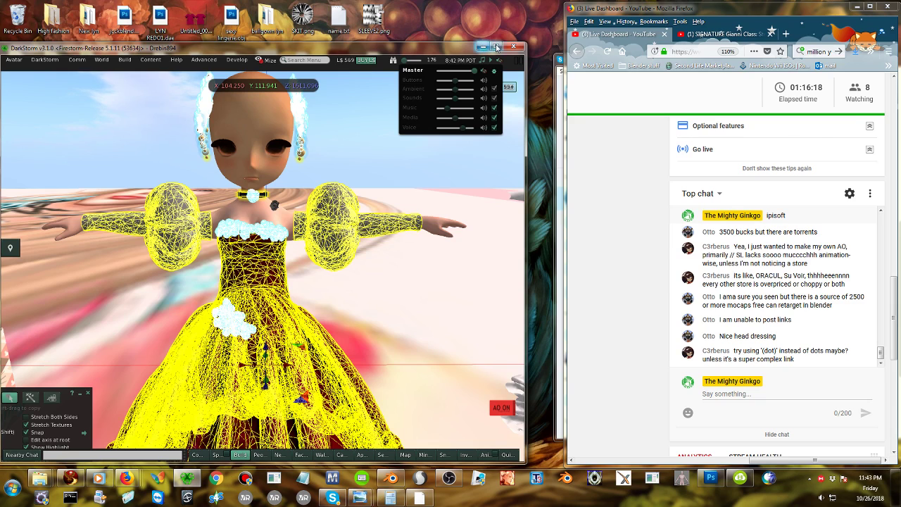
pyautogui.rightClick(334, 201)
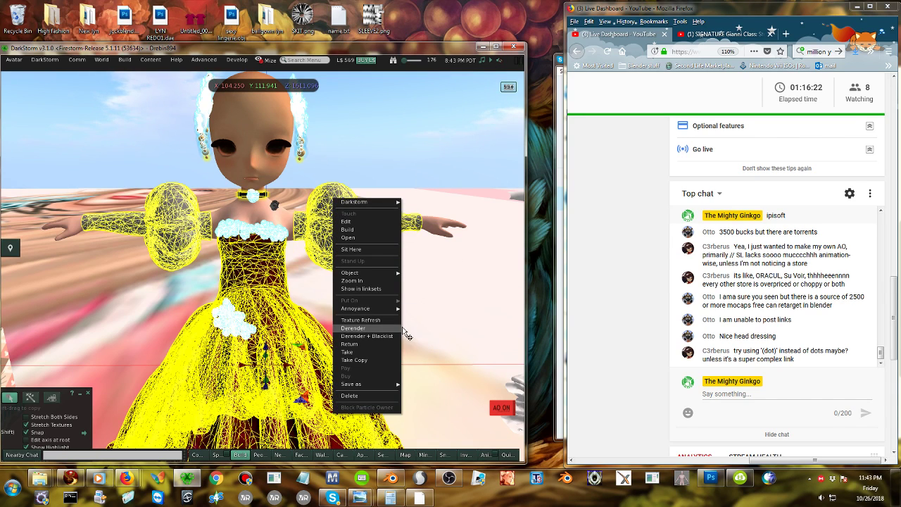
pyautogui.moveTo(356, 384)
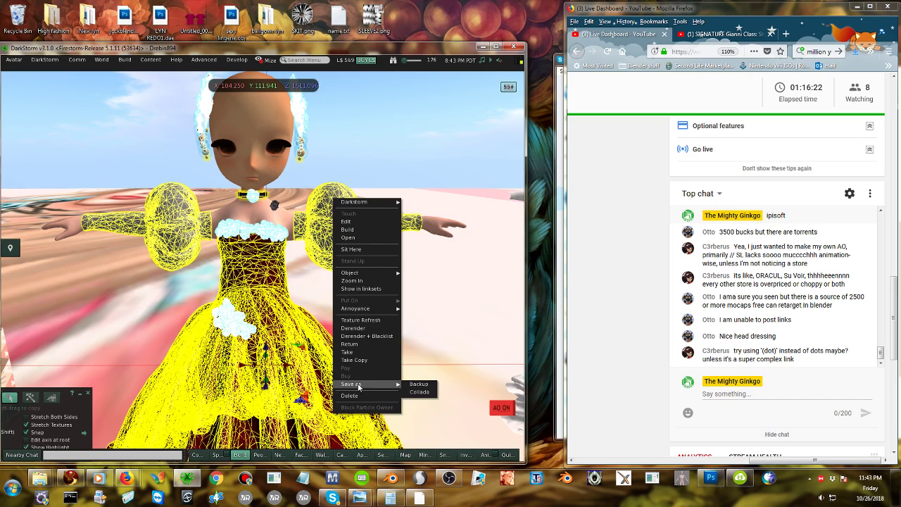
pyautogui.click(420, 392)
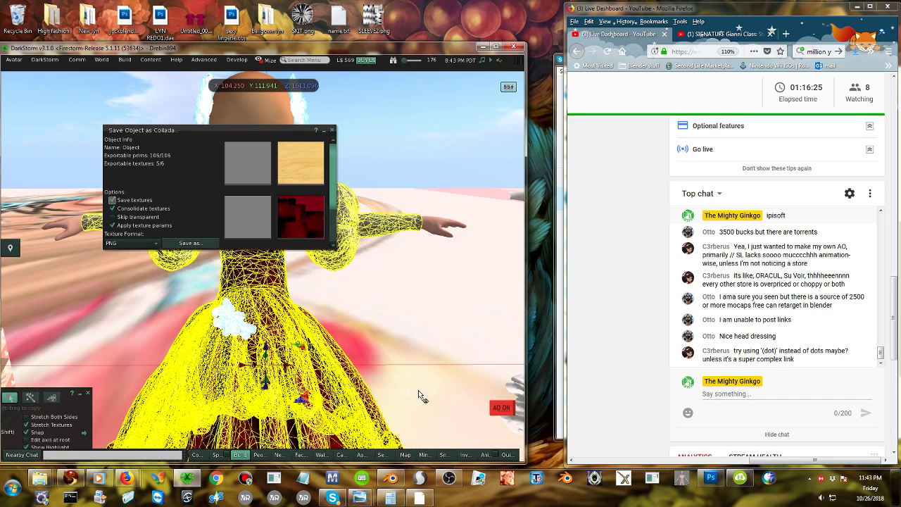
pyautogui.click(331, 130)
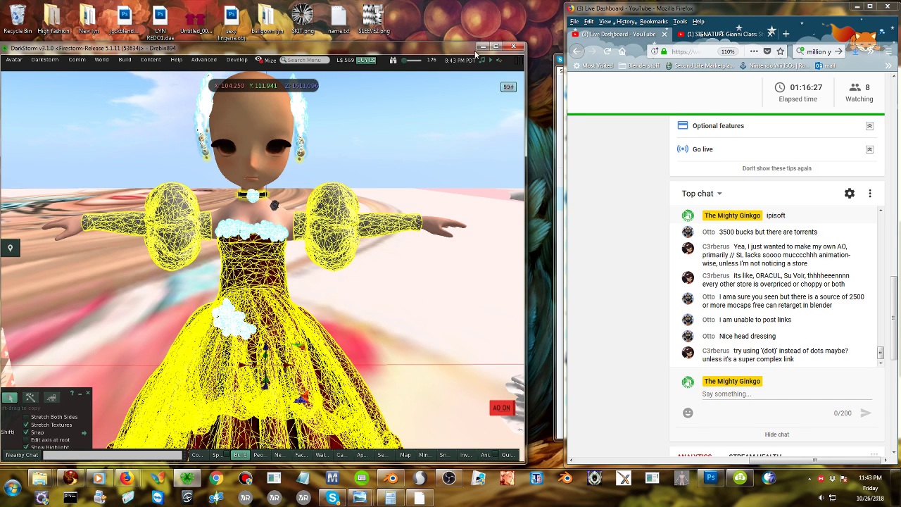
# Quit the DarkStorm viewer and switch to Blender.
pyautogui.click(513, 47)
pyautogui.hotkey('ctrl', 'q')
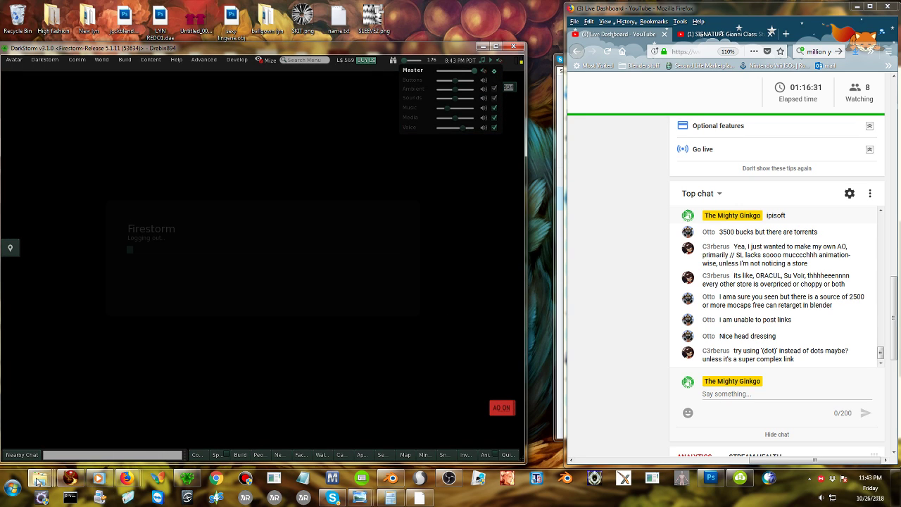
pyautogui.moveTo(39, 482)
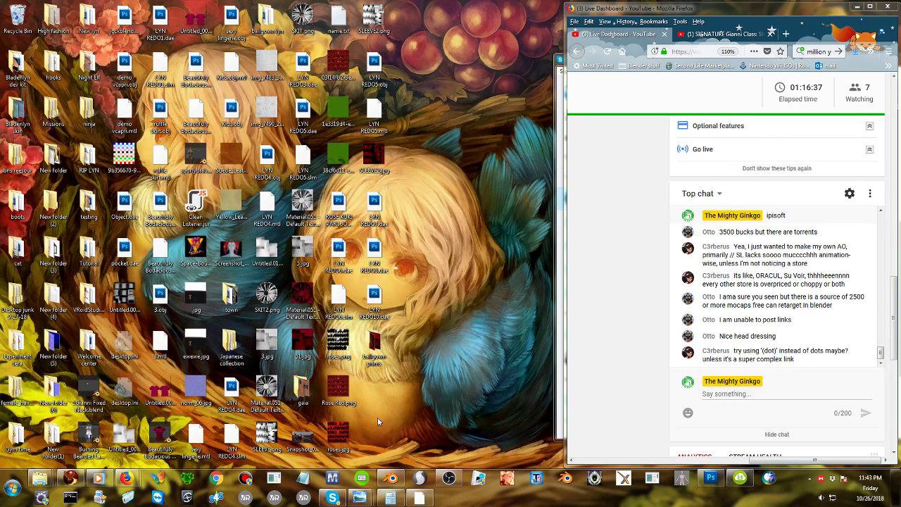
pyautogui.click(391, 477)
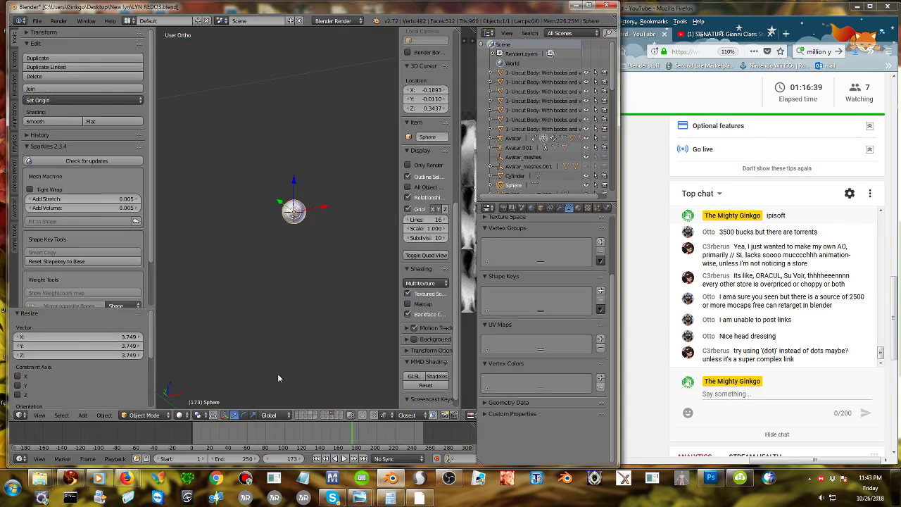
# Delete the sphere to empty the visible layer of the LYN REDO3.blend scene.
pyautogui.scroll(-8, 293, 310)
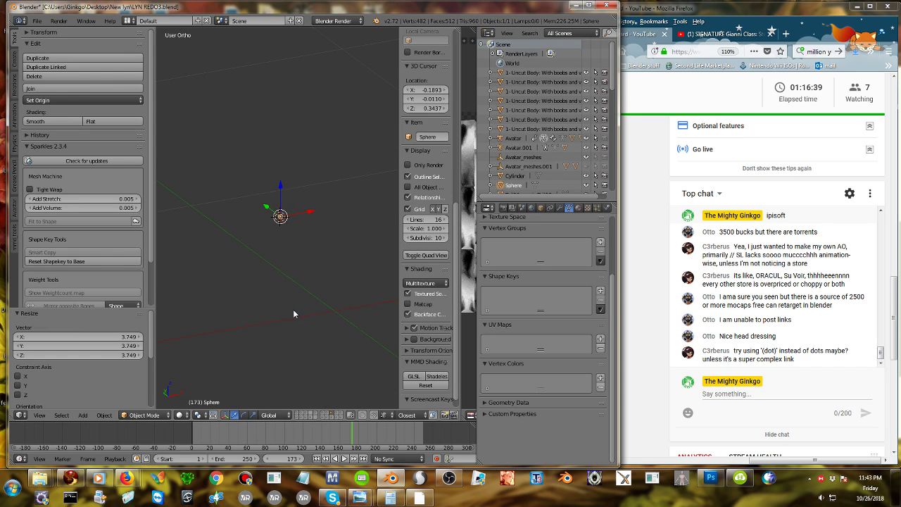
pyautogui.press('a')
pyautogui.press('a')
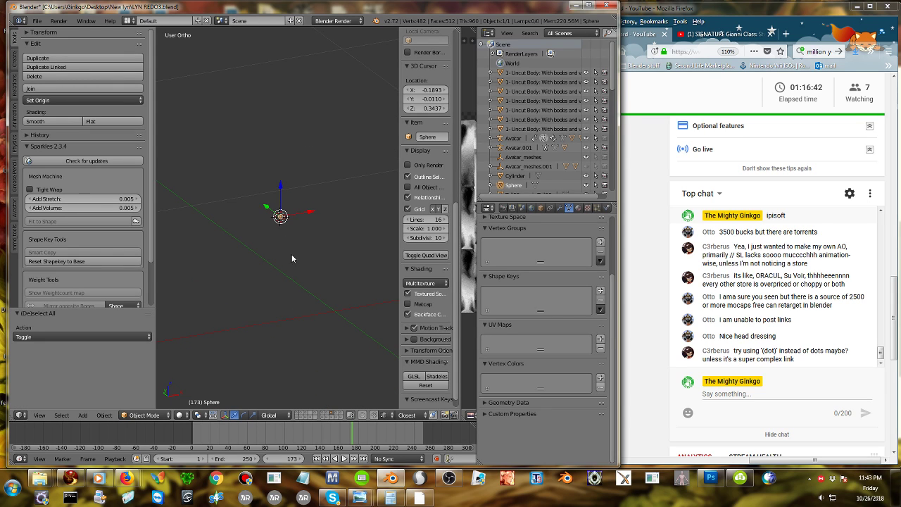
pyautogui.press('a')
pyautogui.scroll(-16, 312, 332)
pyautogui.press('a')
pyautogui.scroll(4, 312, 331)
pyautogui.press('x')
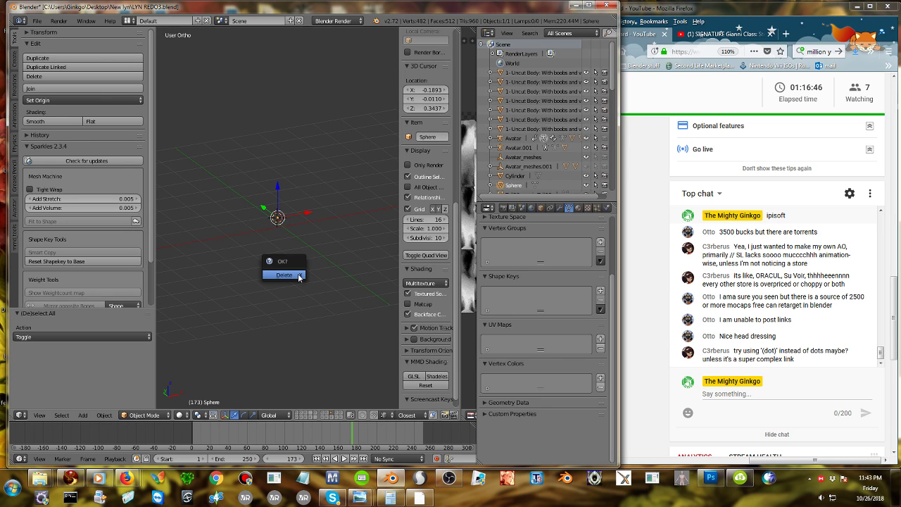
pyautogui.press('Return')
# Import the Collada file from the Desktop's "ballgown prims" folder, sorting the file list by modification time to find the folder.
pyautogui.click(37, 20)
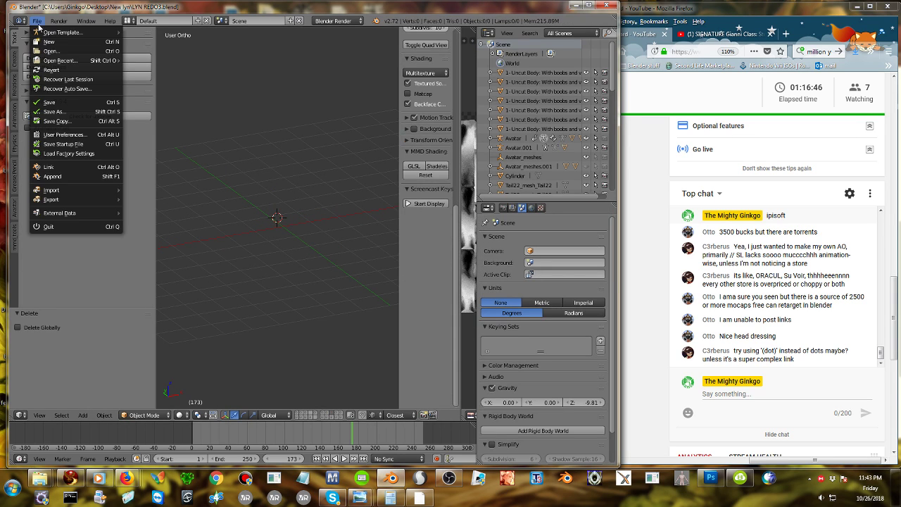
pyautogui.moveTo(92, 190)
pyautogui.click(167, 190)
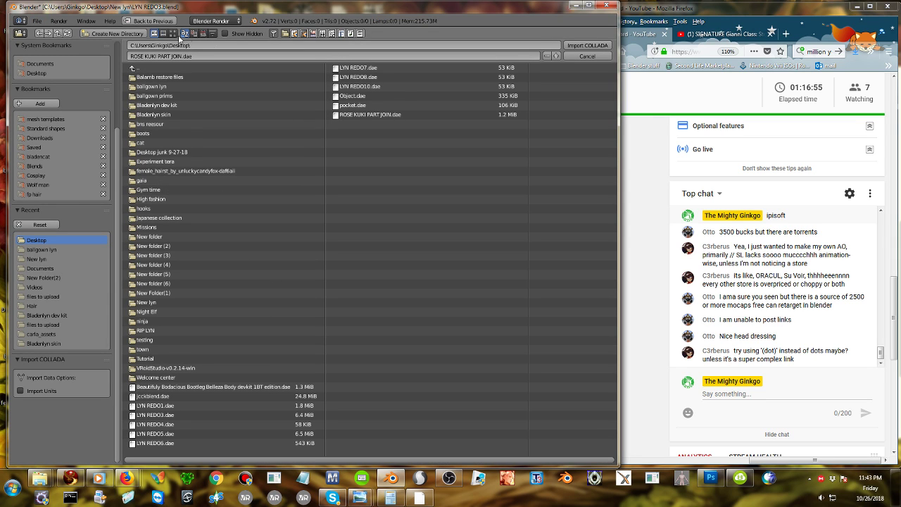
pyautogui.click(202, 34)
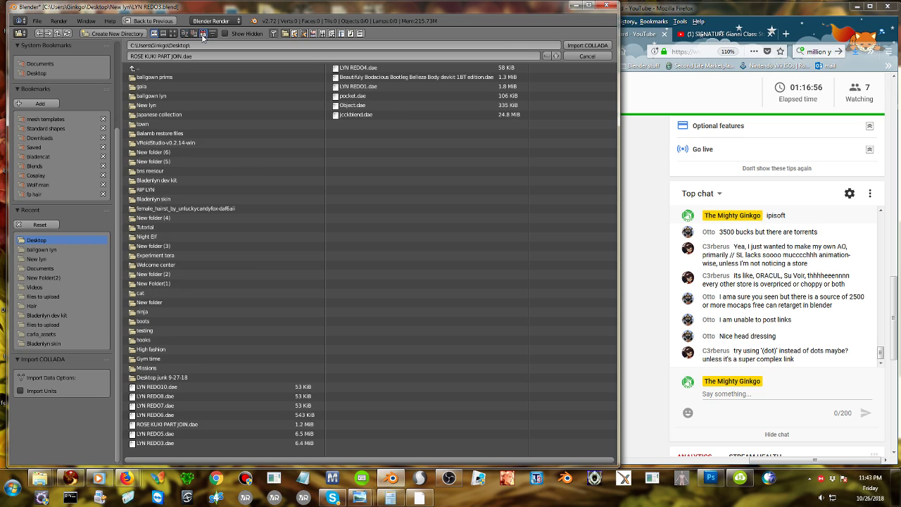
pyautogui.click(155, 77)
pyautogui.click(166, 77)
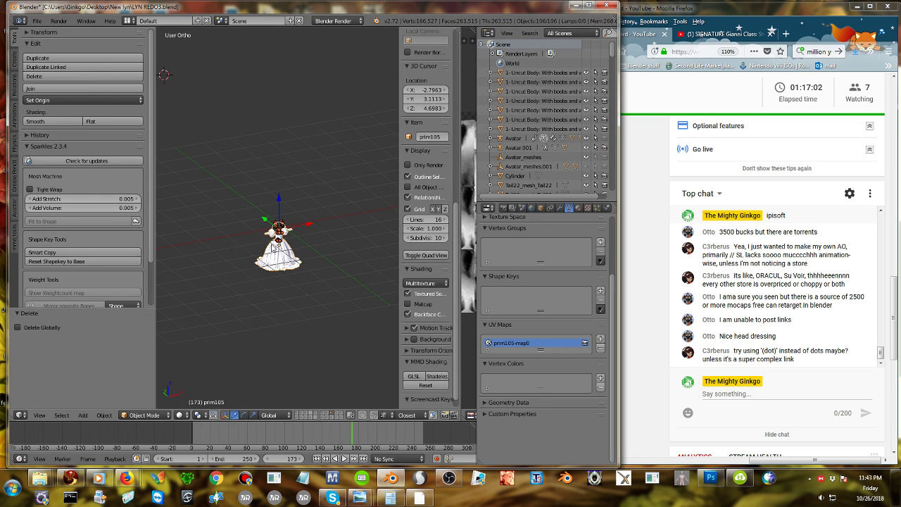
# Move the imported gown and accessories up about 1.211 along the Z axis.
pyautogui.scroll(3, 278, 234)
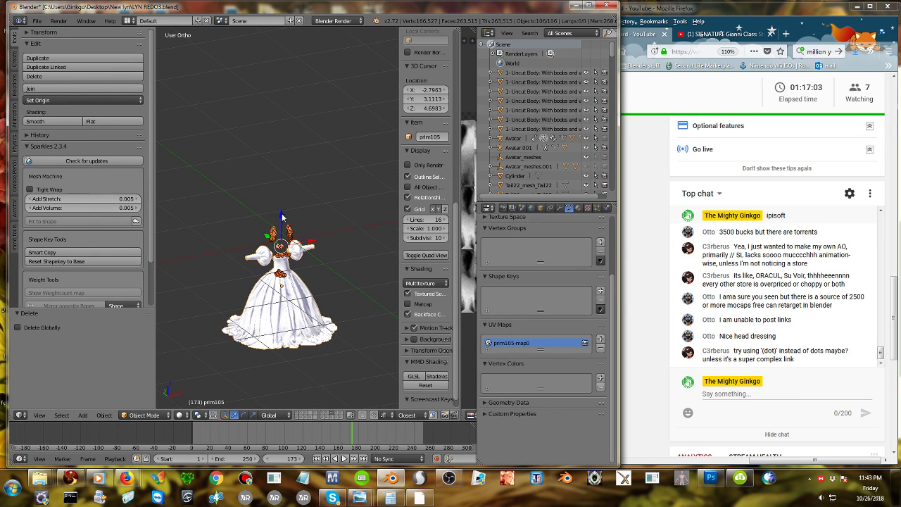
pyautogui.moveTo(281, 217); pyautogui.dragTo(289, 136)
pyautogui.moveTo(277, 214); pyautogui.dragTo(276, 215)
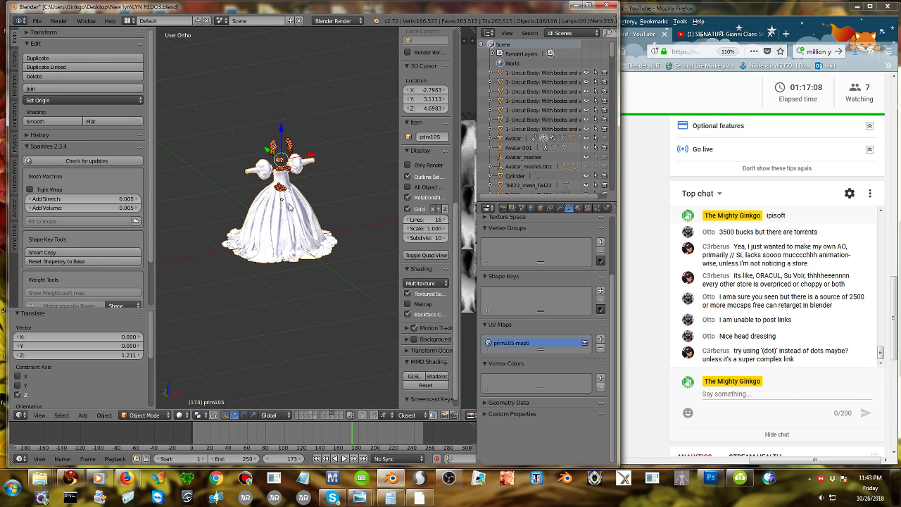
pyautogui.moveTo(288, 206); pyautogui.dragTo(335, 390, button='middle')
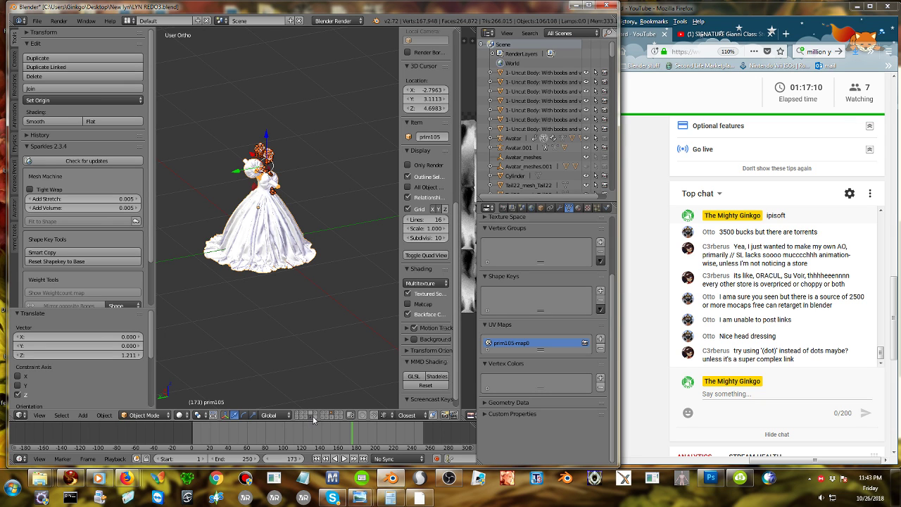
pyautogui.scroll(5, 276, 241)
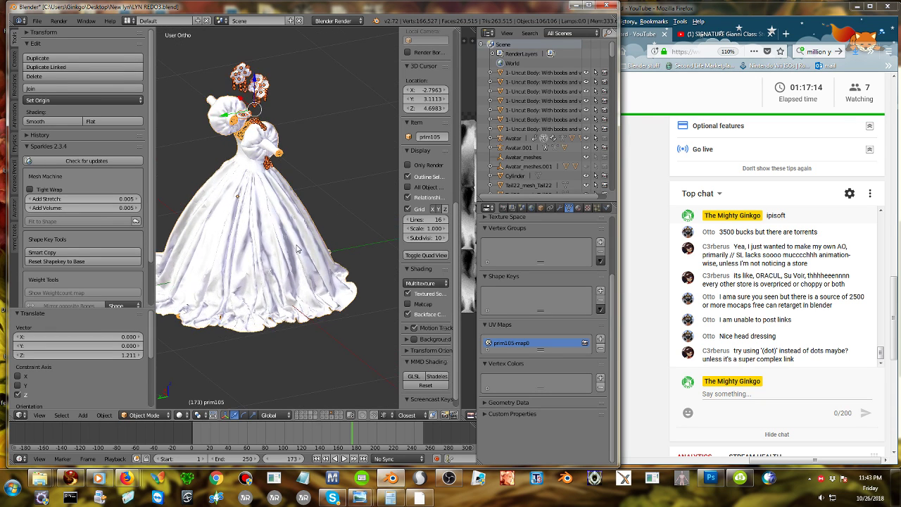
# Show the original gown's layer alongside the imported outfit and shift the outfit along X to align them, ending with a nudge of about -0.027.
pyautogui.moveTo(289, 229); pyautogui.dragTo(203, 251, button='middle')
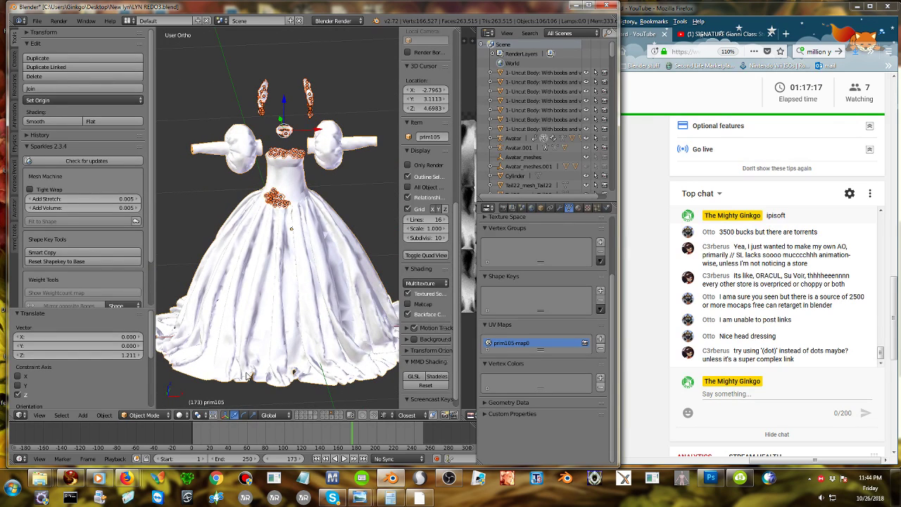
pyautogui.keyDown('shift'); pyautogui.click(329, 415); pyautogui.keyUp('shift')
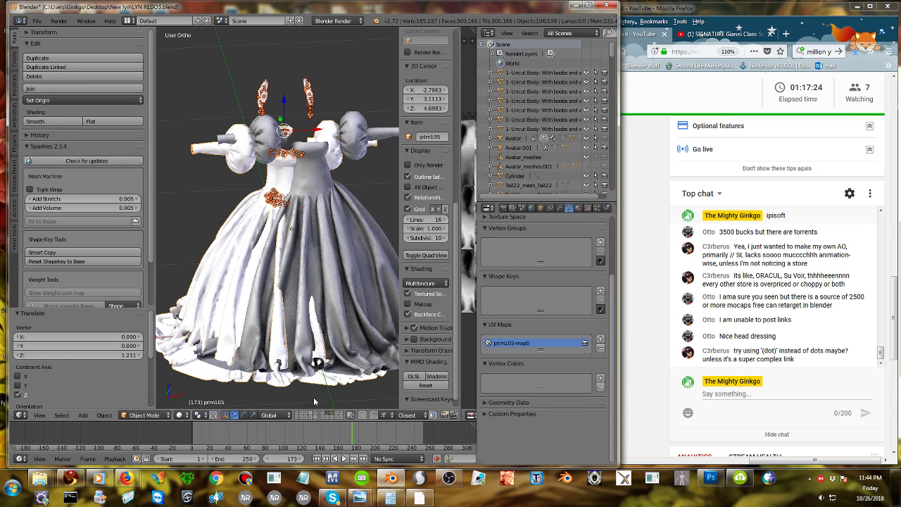
pyautogui.scroll(-1, 347, 232)
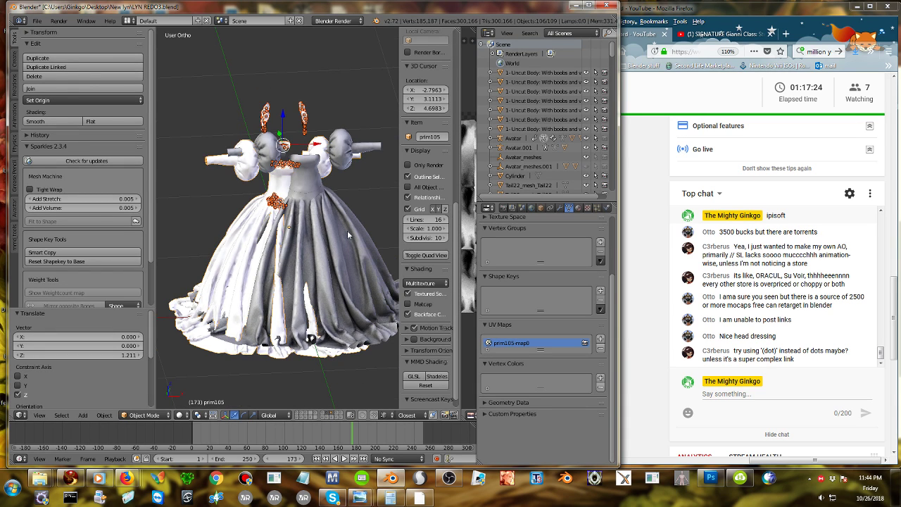
pyautogui.moveTo(347, 230); pyautogui.dragTo(340, 235, button='middle')
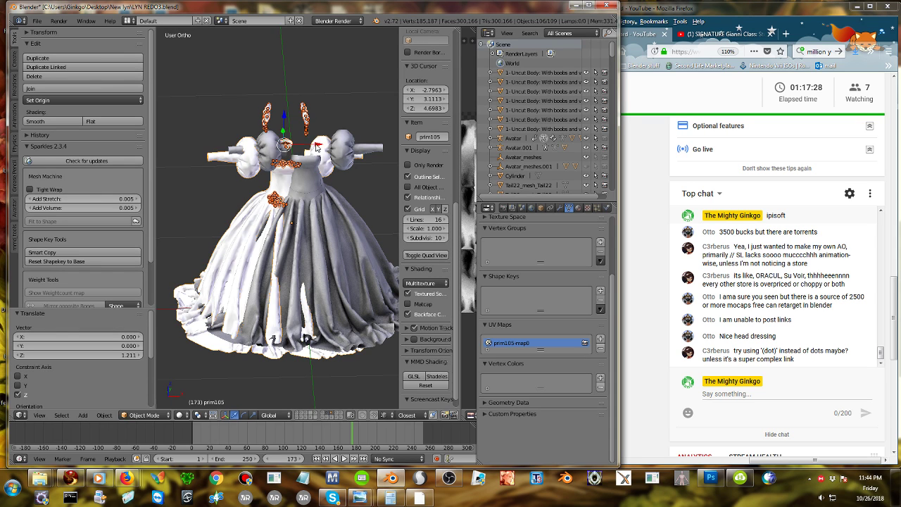
pyautogui.moveTo(318, 147)
pyautogui.mouseDown()
pyautogui.moveTo(336, 149)
pyautogui.moveTo(308, 108)
pyautogui.moveTo(327, 140)
pyautogui.mouseUp()
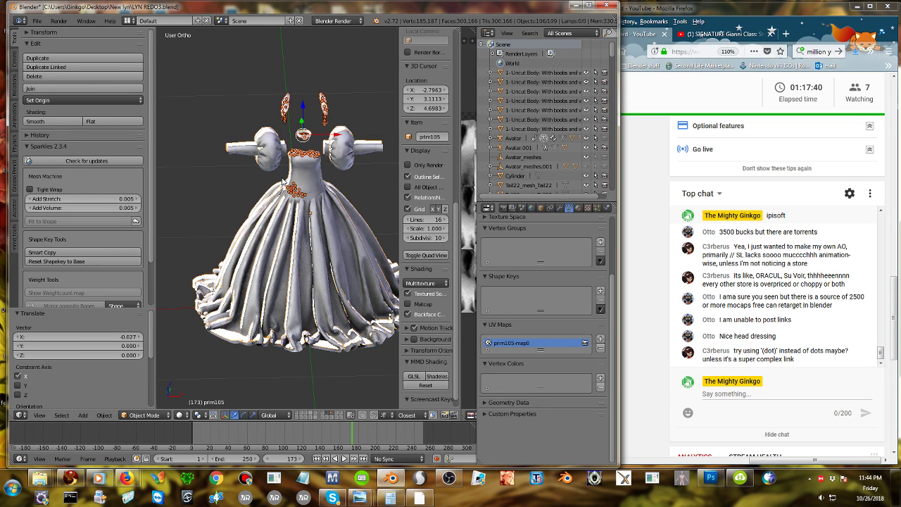
# Move the imported outfit about -0.042 along the Y axis to match the depth of the original gown.
pyautogui.scroll(5, 300, 180)
pyautogui.moveTo(301, 182); pyautogui.dragTo(370, 195, button='middle')
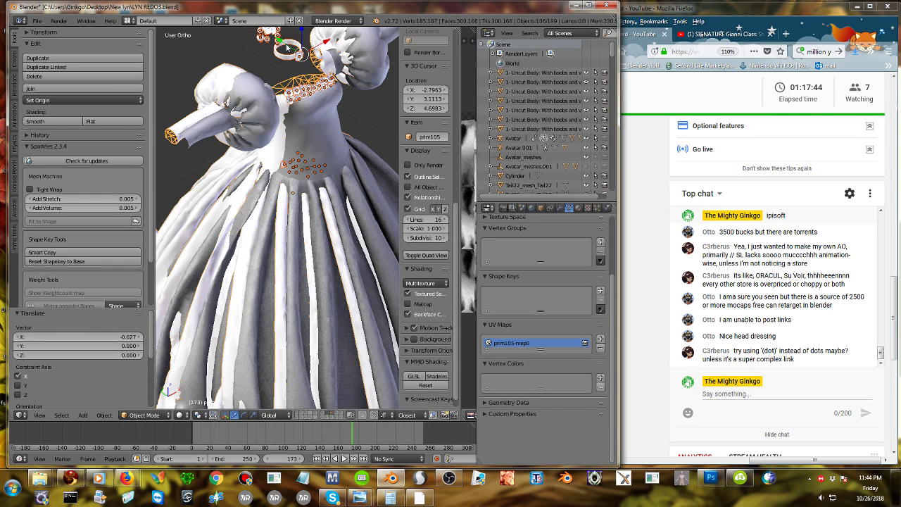
pyautogui.moveTo(287, 47); pyautogui.dragTo(297, 53)
pyautogui.moveTo(297, 51); pyautogui.dragTo(296, 50)
pyautogui.press('y')
pyautogui.click(298, 55)
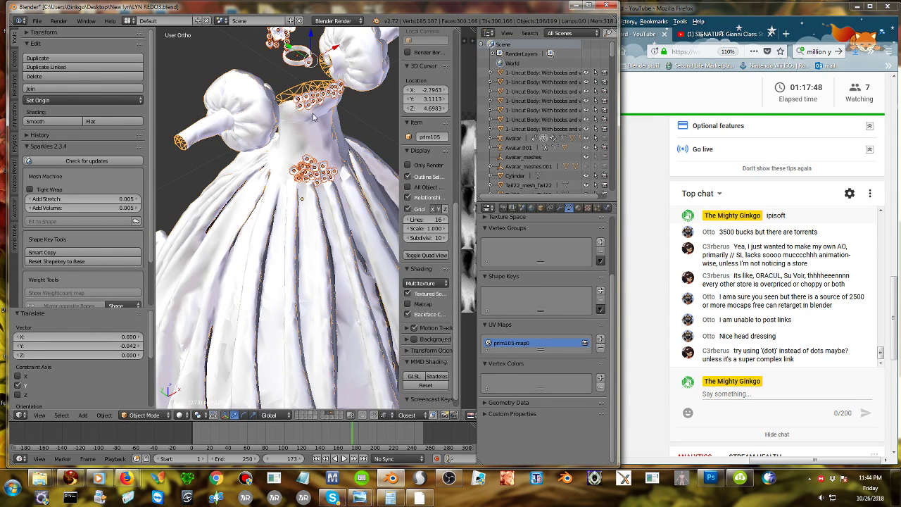
# Nudge the imported outfit about 0.007 along the X axis to refine its fit over the original gown.
pyautogui.moveTo(305, 120); pyautogui.dragTo(273, 134, button='middle')
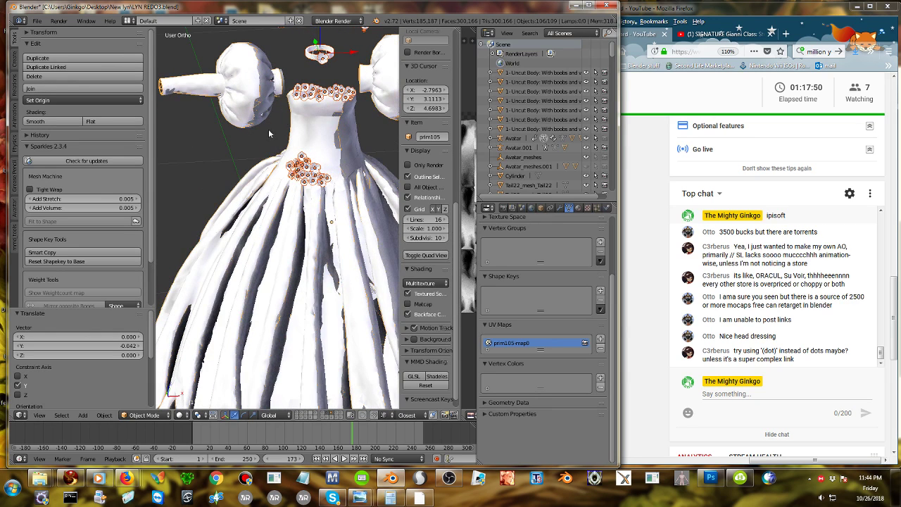
pyautogui.moveTo(353, 52); pyautogui.dragTo(356, 52)
pyautogui.click(355, 54)
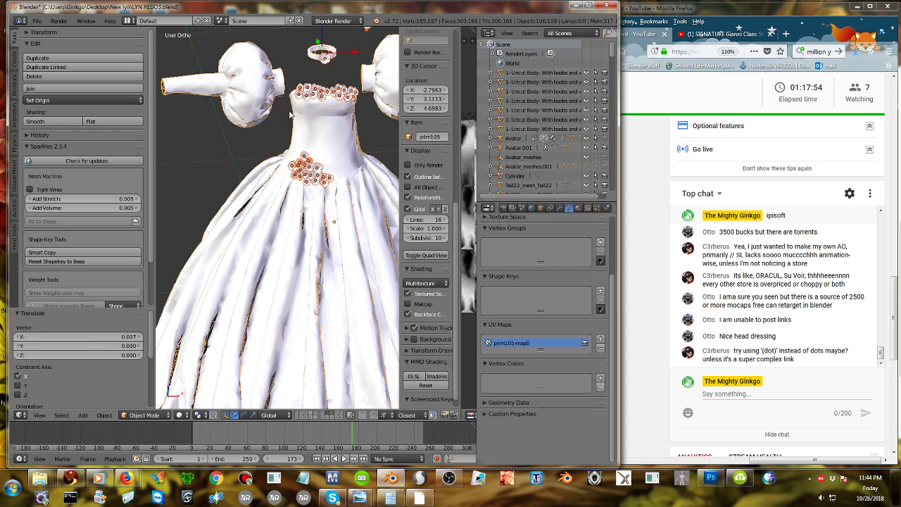
# Hide the original gown's layer and delete all vertices of the imported gown mesh, keeping the roses and accessories.
pyautogui.rightClick(263, 226)
pyautogui.scroll(-1, 312, 195)
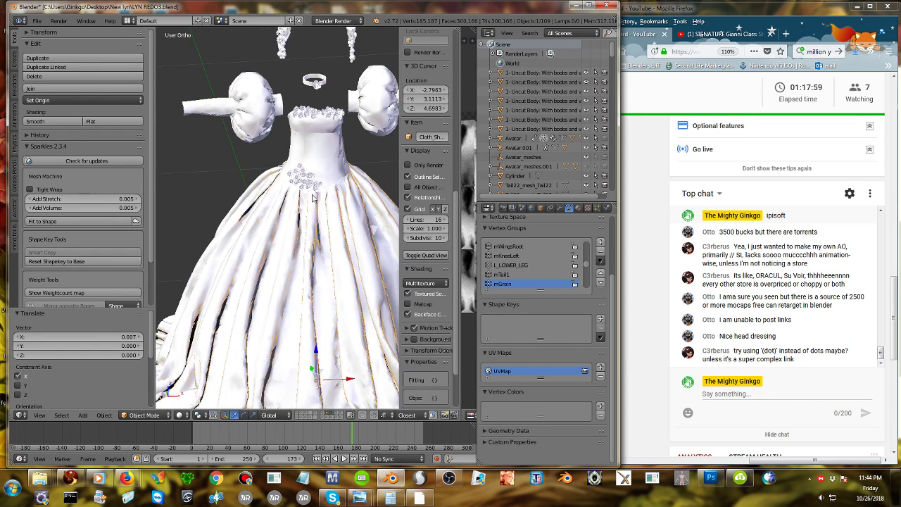
pyautogui.scroll(-3, 316, 211)
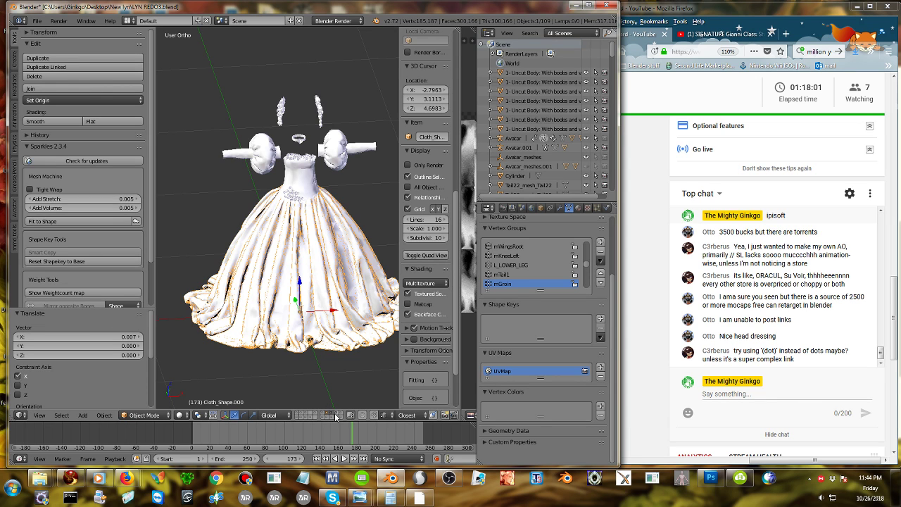
pyautogui.rightClick(313, 206)
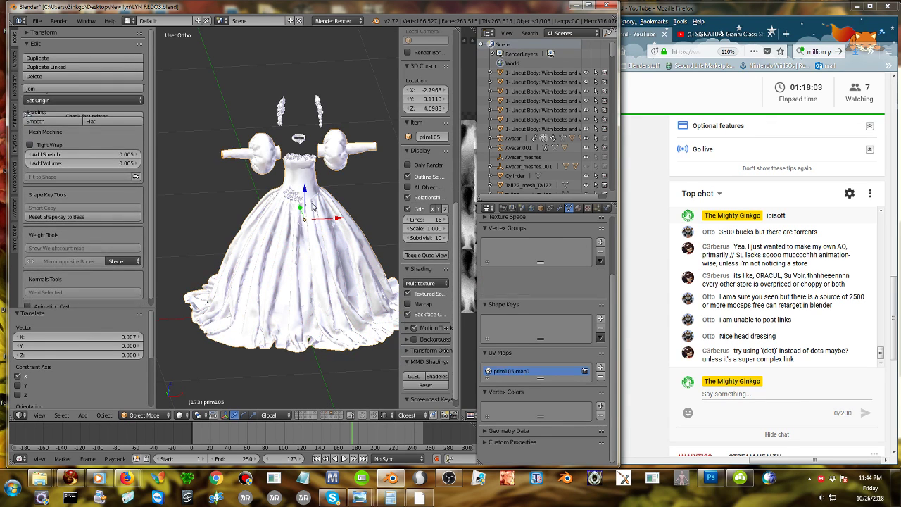
pyautogui.press('Tab')
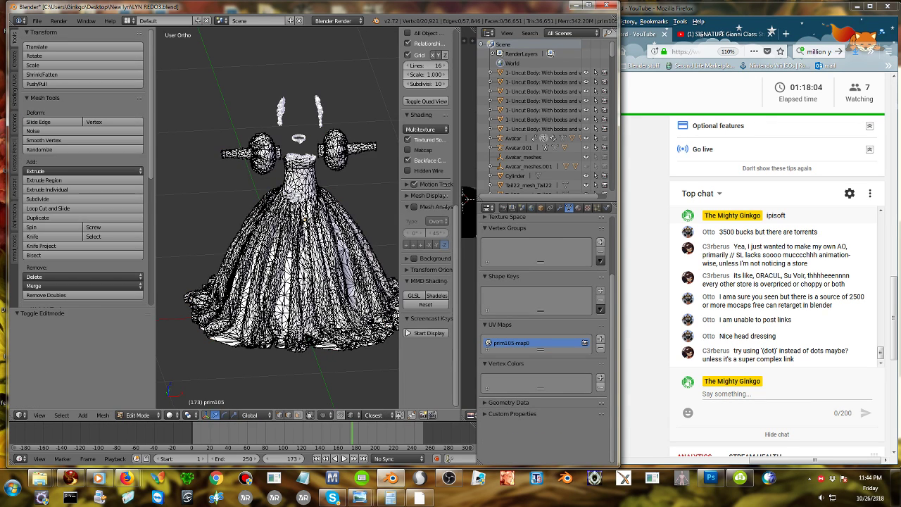
pyautogui.scroll(4, 311, 202)
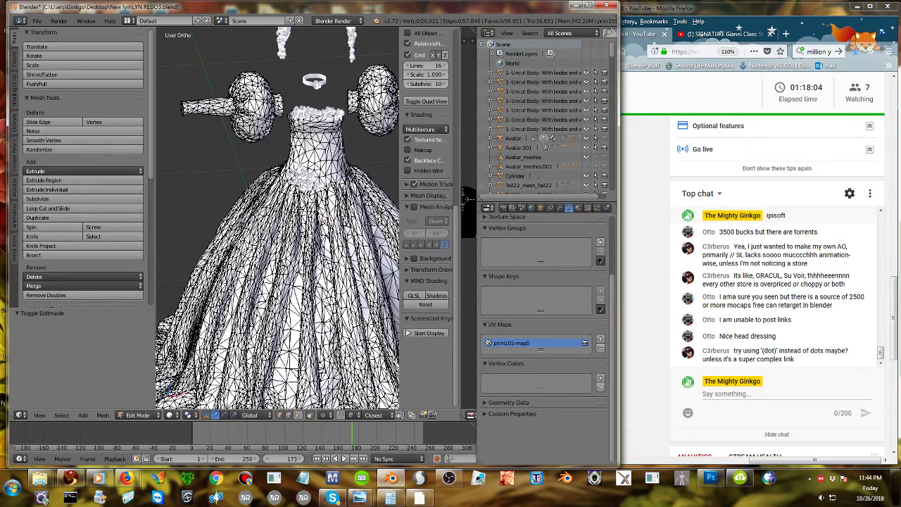
pyautogui.press('a')
pyautogui.press('x')
pyautogui.click(312, 203)
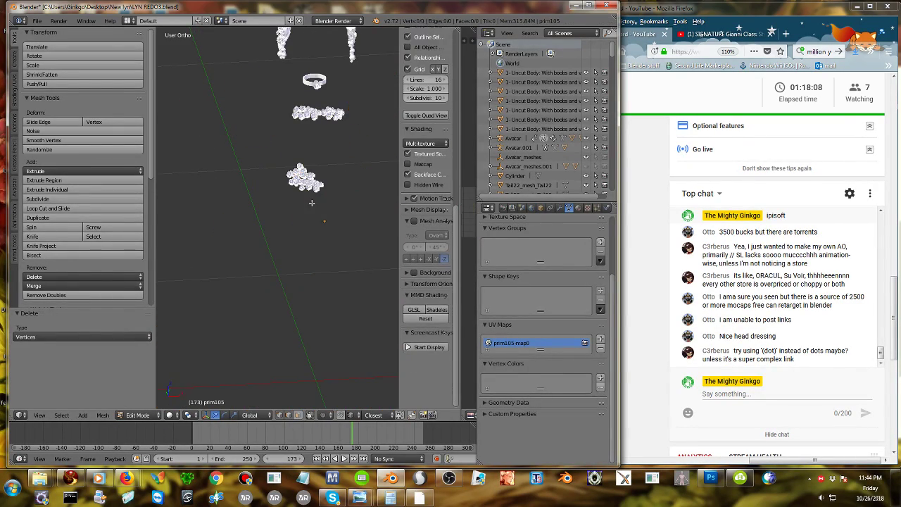
# Return to Object Mode and clear the selection of the remaining roses and accessories.
pyautogui.moveTo(327, 130); pyautogui.dragTo(359, 216, button='middle')
pyautogui.moveTo(343, 127); pyautogui.dragTo(344, 132, button='middle')
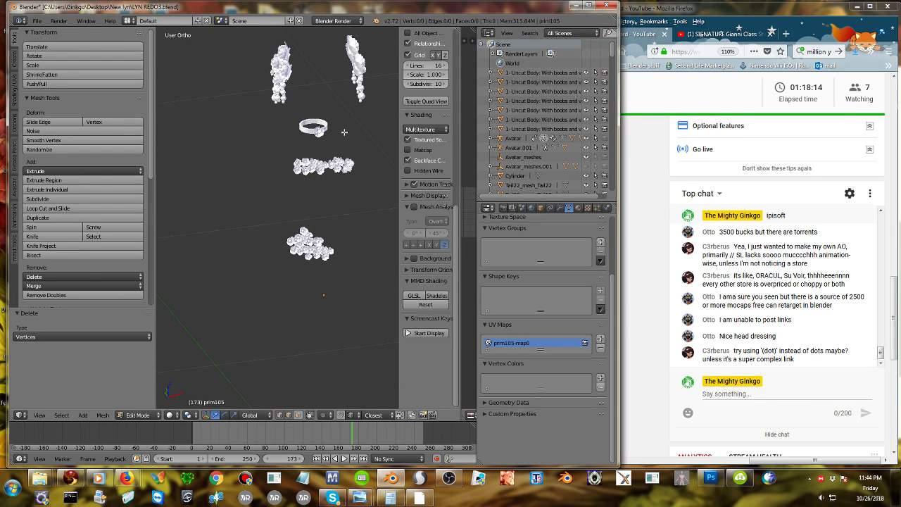
pyautogui.press('a')
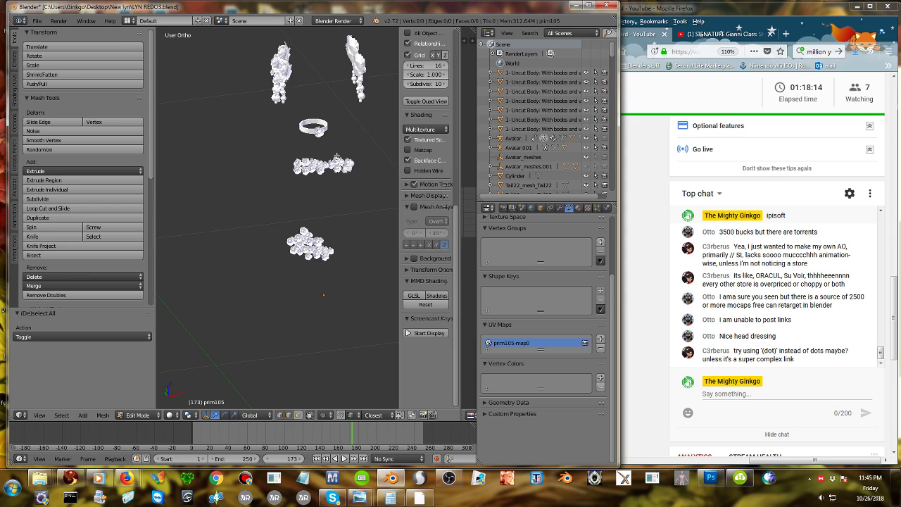
pyautogui.click(137, 415)
pyautogui.click(144, 404)
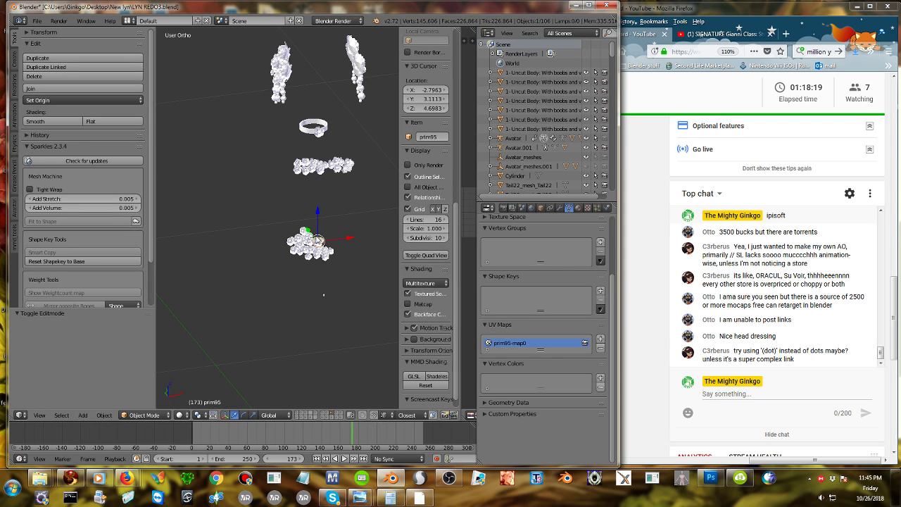
pyautogui.rightClick(316, 250)
pyautogui.press('a')
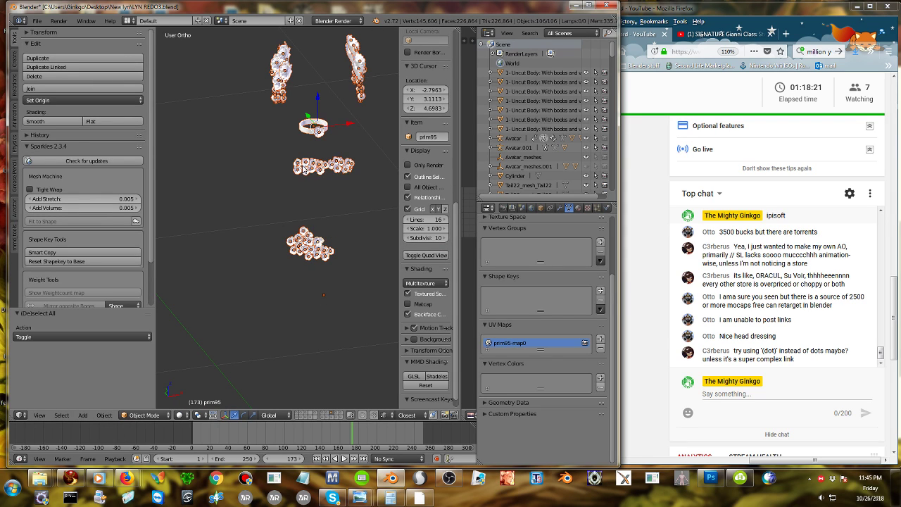
pyautogui.moveTo(297, 169); pyautogui.dragTo(267, 127, button='middle')
pyautogui.press('a')
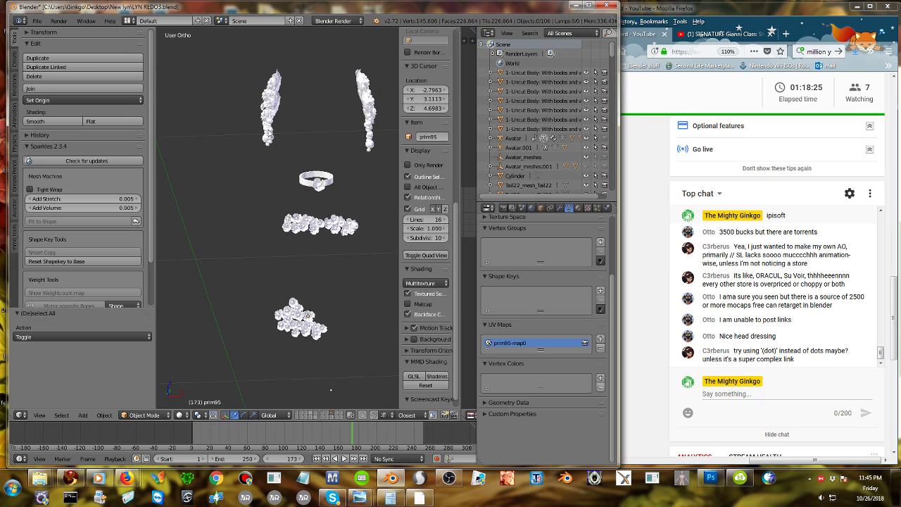
# Try to move the hair rose strands and the choker about -0.237 along the X axis, and undo the move.
pyautogui.press('b')
pyautogui.moveTo(231, 44); pyautogui.dragTo(405, 209)
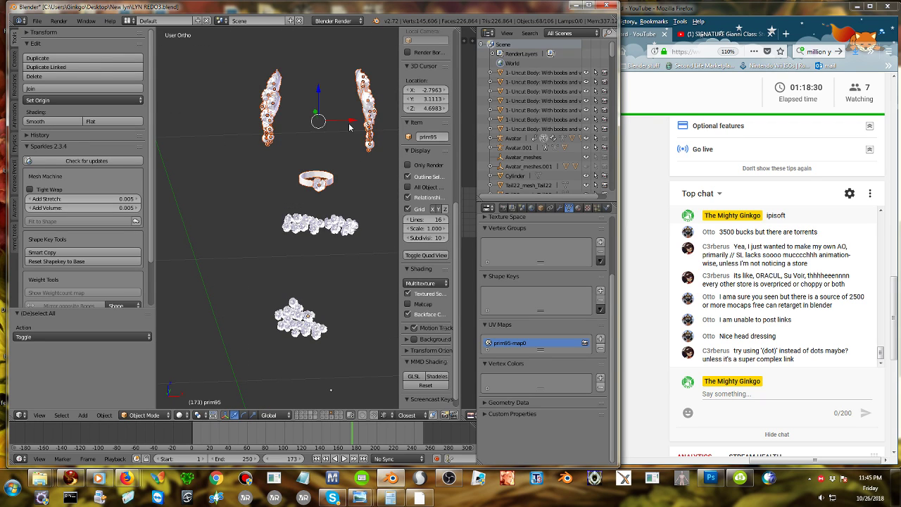
pyautogui.press('g')
pyautogui.press('x')
pyautogui.click(259, 127)
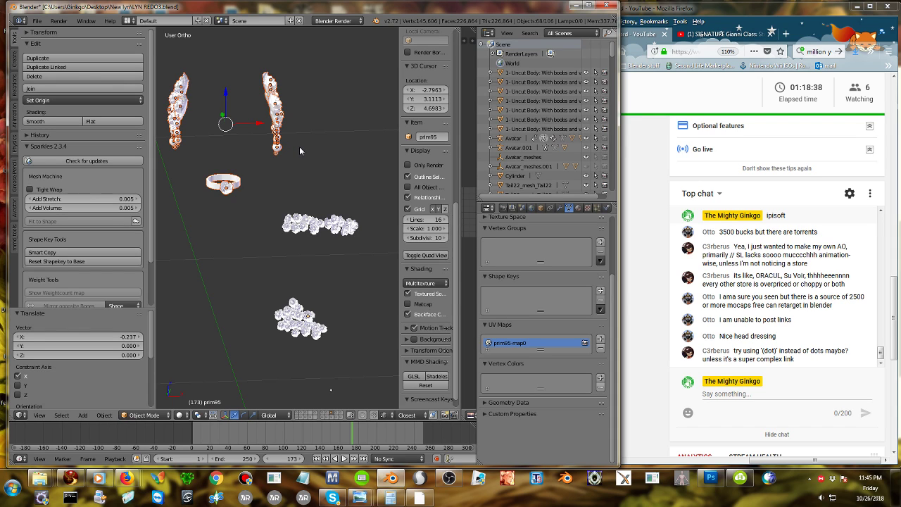
pyautogui.hotkey('ctrl', 'z')
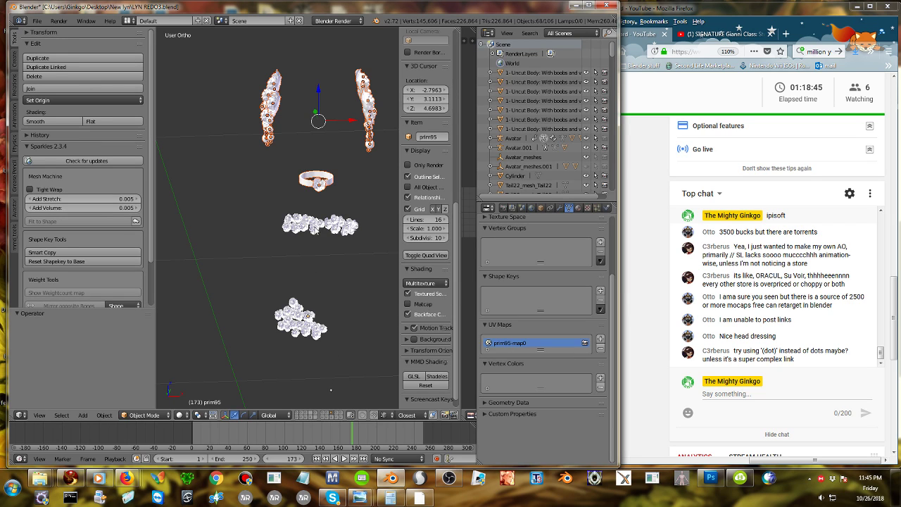
pyautogui.hotkey('ctrl', 'z')
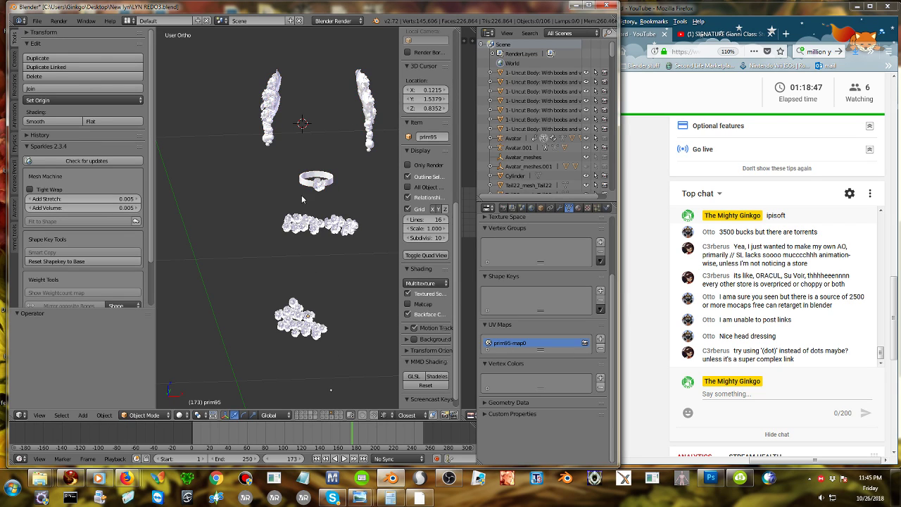
# Box-select the two hair rose strands and the choker and move them to layer 15.
pyautogui.moveTo(304, 200); pyautogui.dragTo(323, 193, button='middle')
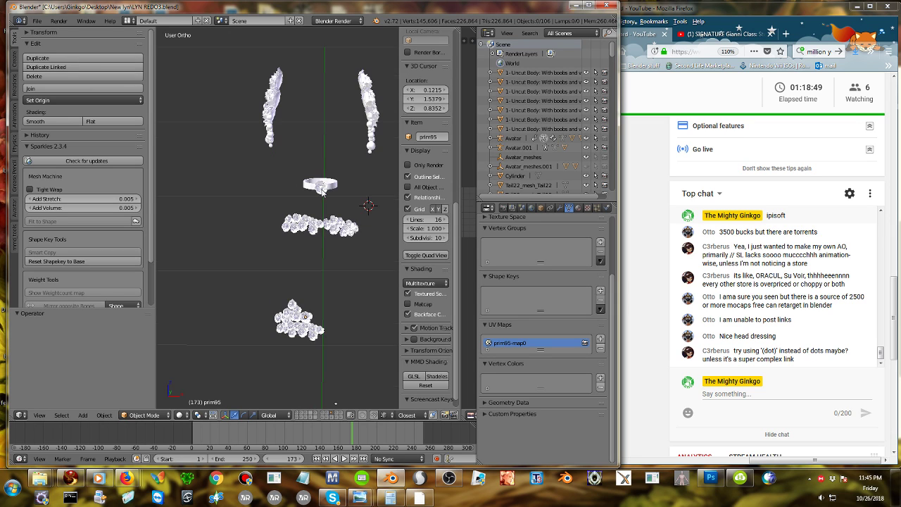
pyautogui.scroll(-2, 322, 190)
pyautogui.press('a')
pyautogui.press('a')
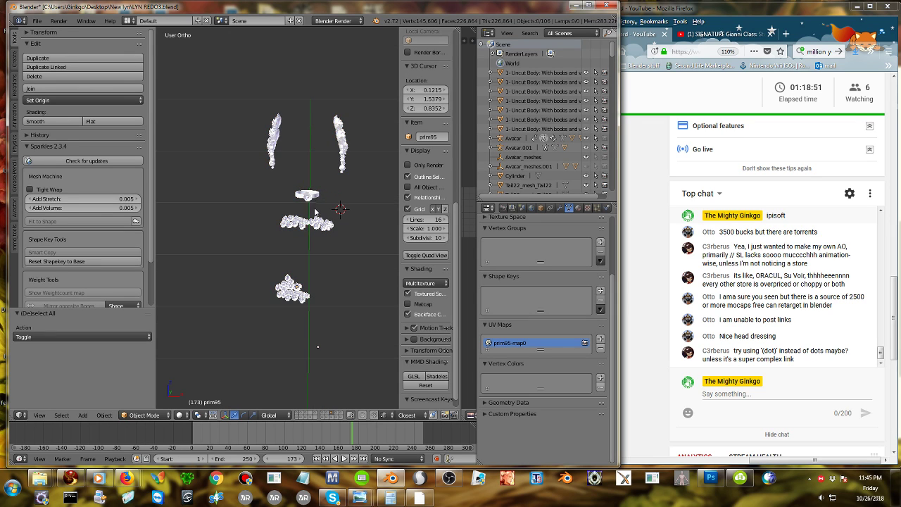
pyautogui.press('b')
pyautogui.moveTo(264, 87); pyautogui.dragTo(375, 209)
pyautogui.press('m')
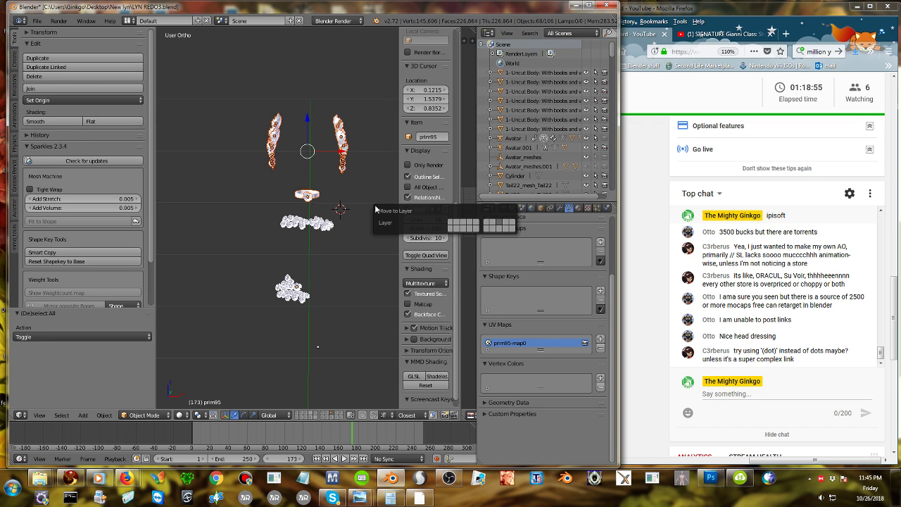
pyautogui.click(476, 228)
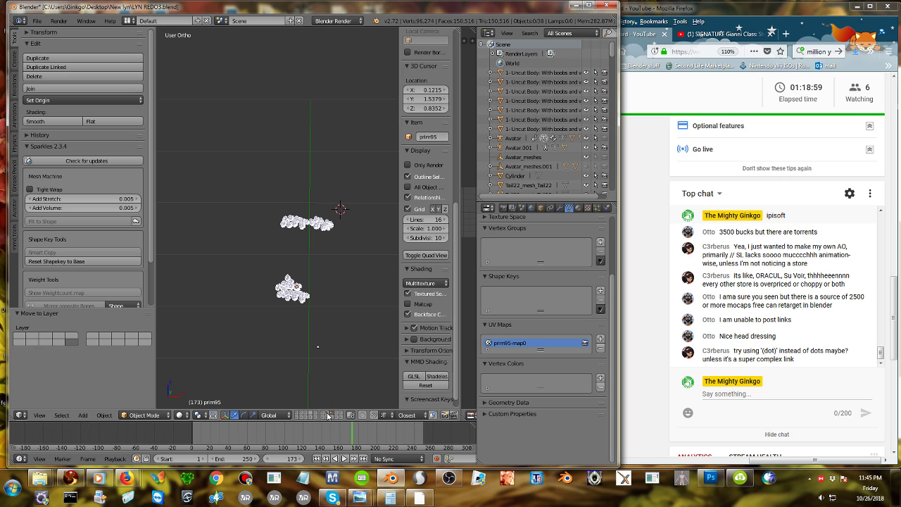
# Show the original gown's layer to check how the neckline and waist roses sit on the bodice.
pyautogui.keyDown('shift'); pyautogui.click(327, 415); pyautogui.keyUp('shift')
pyautogui.keyDown('shift'); pyautogui.click(328, 414); pyautogui.keyUp('shift')
pyautogui.keyDown('shift'); pyautogui.click(327, 415); pyautogui.keyUp('shift')
pyautogui.scroll(2, 335, 305)
pyautogui.scroll(-1, 325, 261)
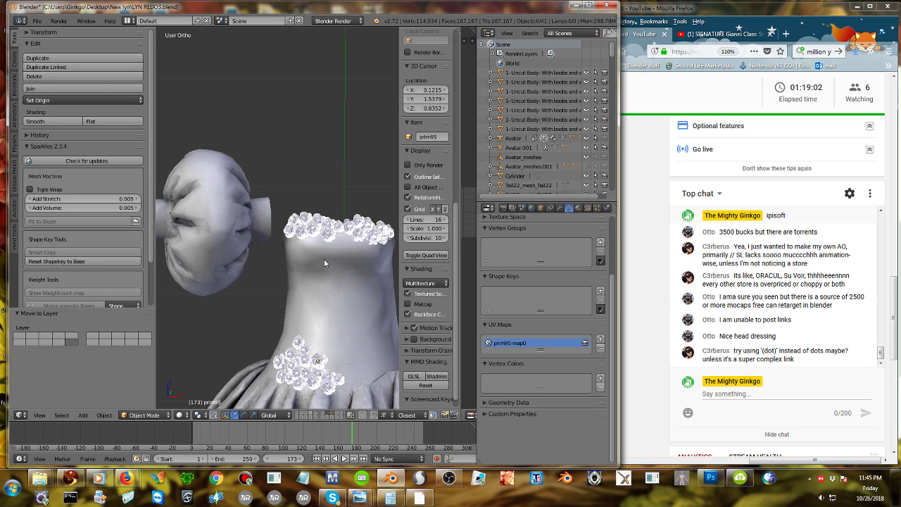
# Make a neckline rose the active object, hide the gown's layer, and join all neckline and waist roses into one object.
pyautogui.rightClick(314, 224)
pyautogui.click(328, 413)
pyautogui.click(331, 414)
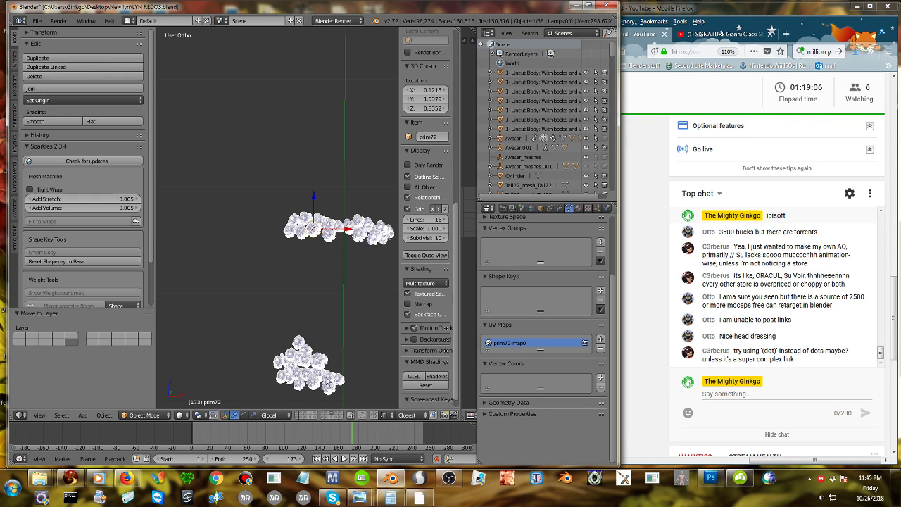
pyautogui.press('a')
pyautogui.press('a')
pyautogui.click(31, 90)
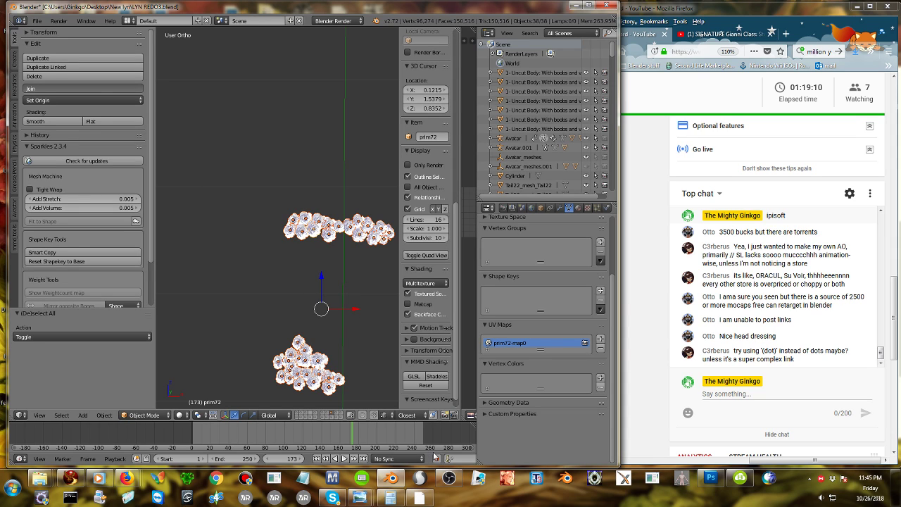
pyautogui.press('Up')
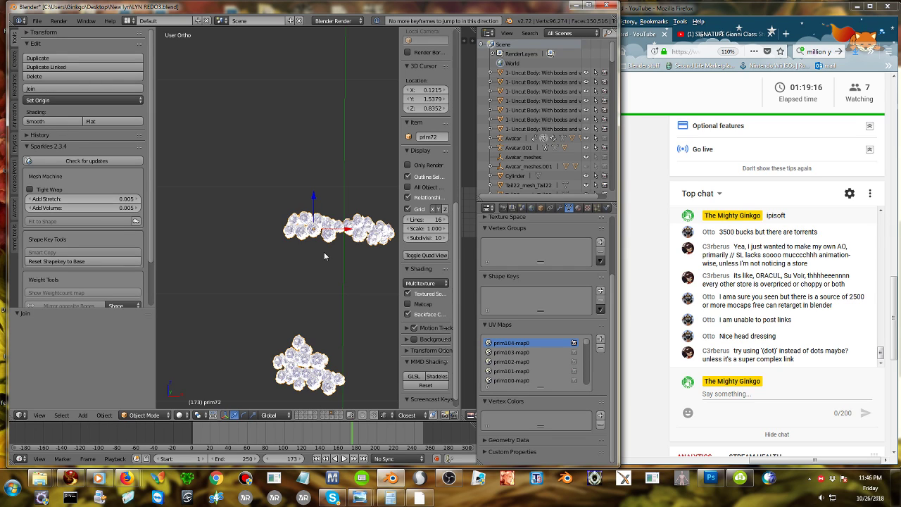
# Select all vertices of the joined neckline and waist roses and remove the doubles.
pyautogui.press('Tab')
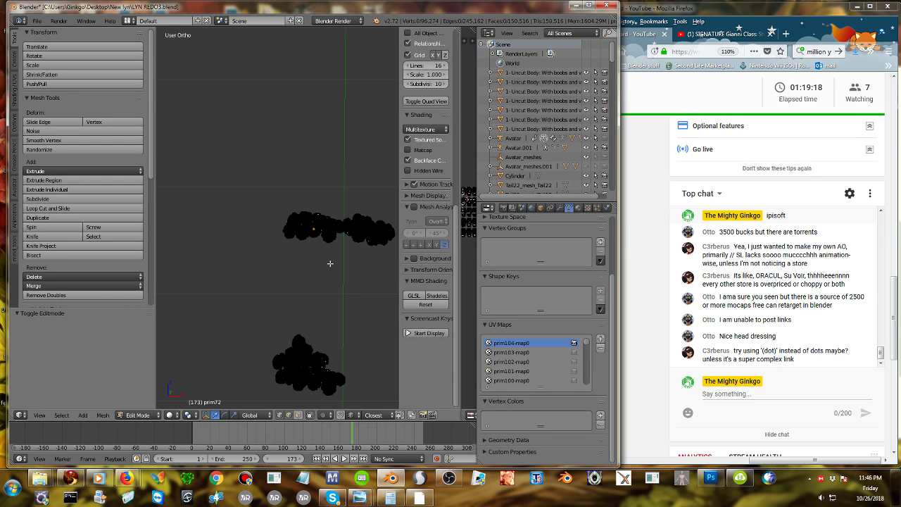
pyautogui.press('a')
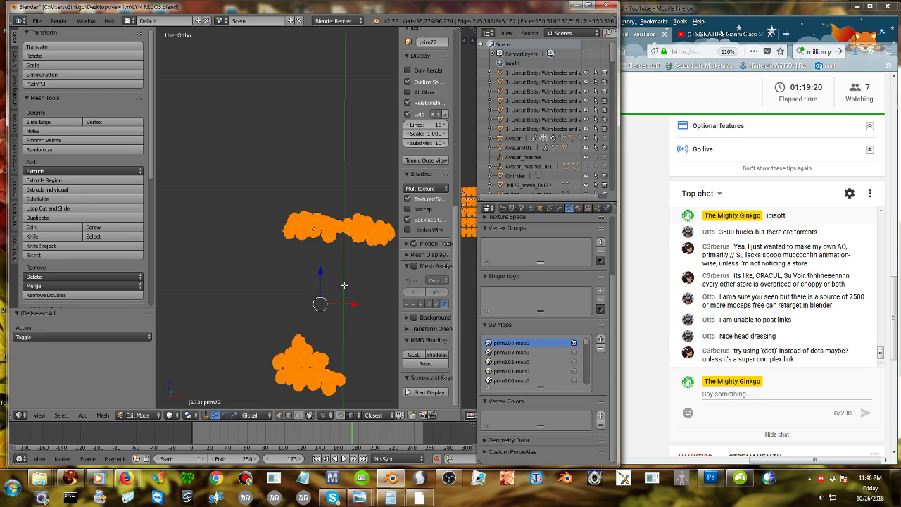
pyautogui.press('w')
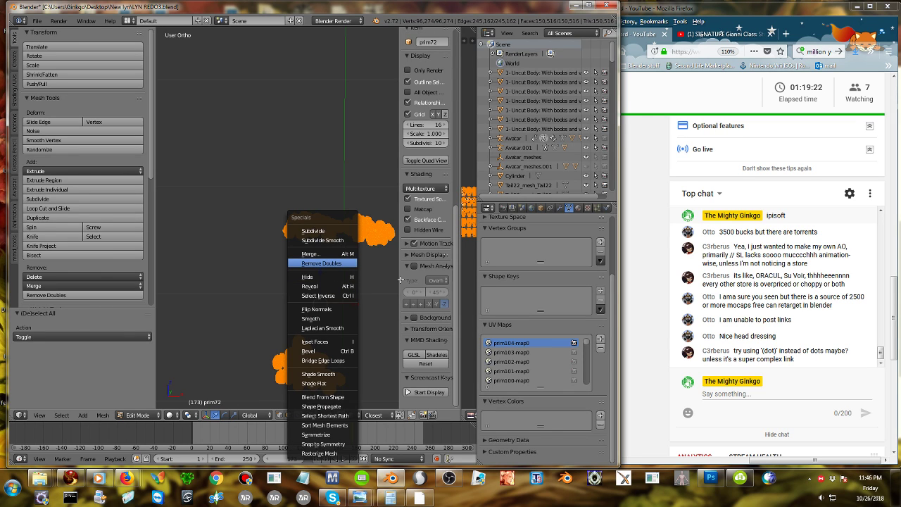
pyautogui.click(344, 262)
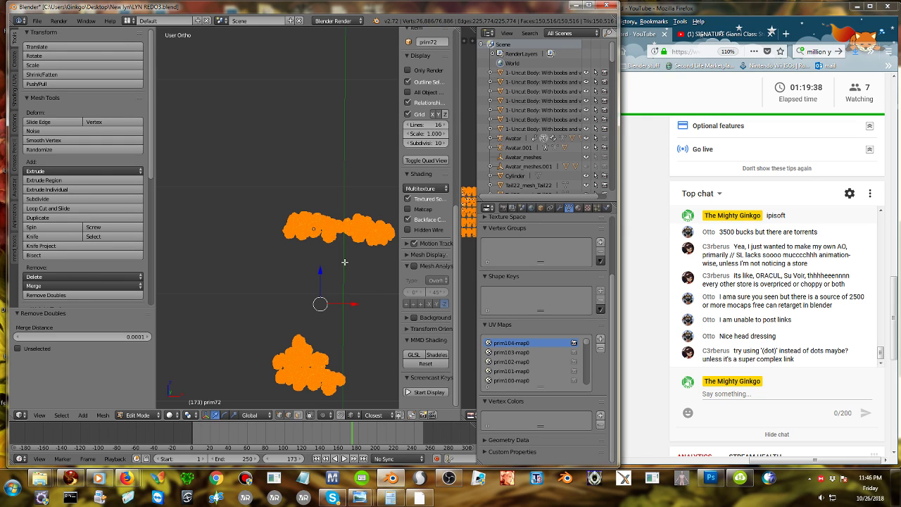
# Widen the program window and examine the cleaned neckline and waist rose mesh from several angles.
pyautogui.scroll(4, 351, 279)
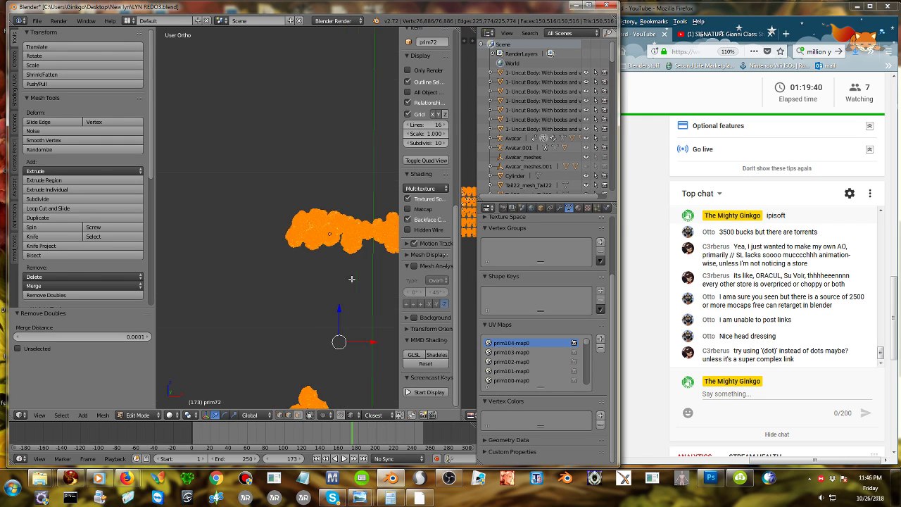
pyautogui.keyDown('shift'); pyautogui.moveTo(274, 264); pyautogui.dragTo(229, 225, button='middle'); pyautogui.keyUp('shift')
pyautogui.scroll(3, 230, 223)
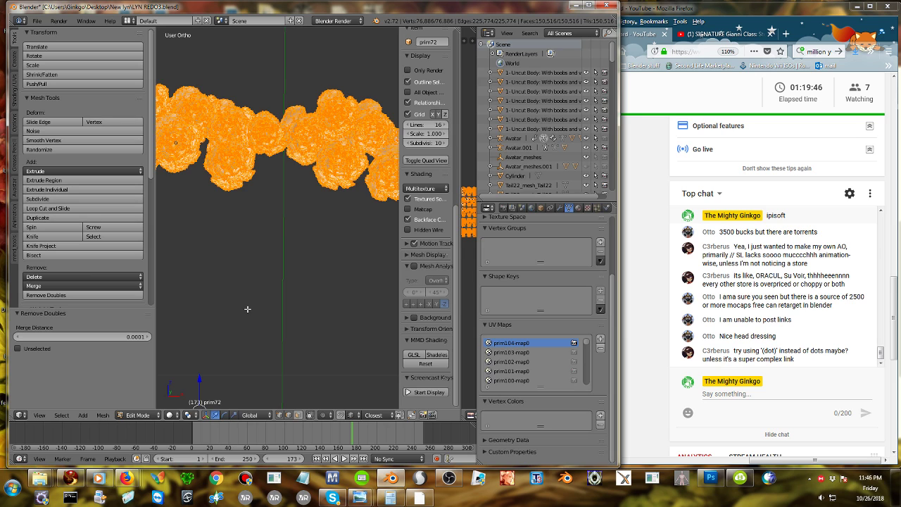
pyautogui.moveTo(247, 308); pyautogui.dragTo(324, 151, button='middle')
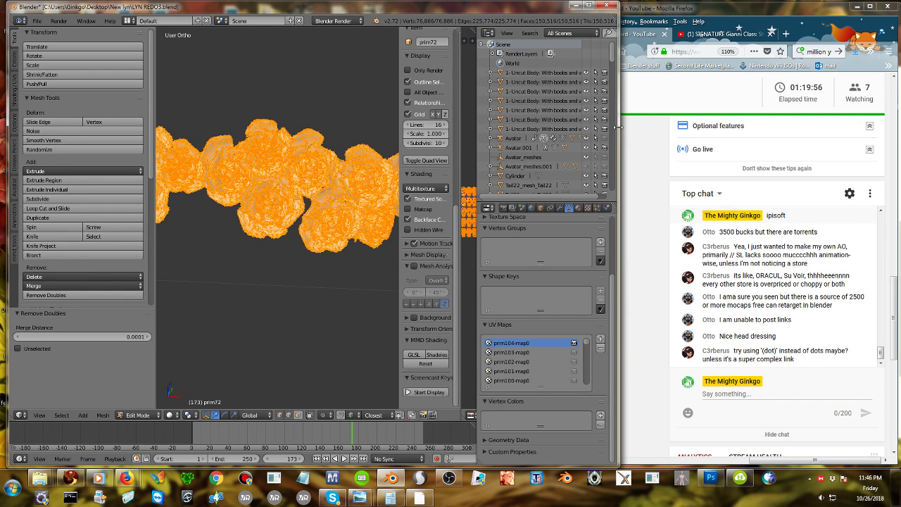
pyautogui.moveTo(617, 127); pyautogui.dragTo(706, 144)
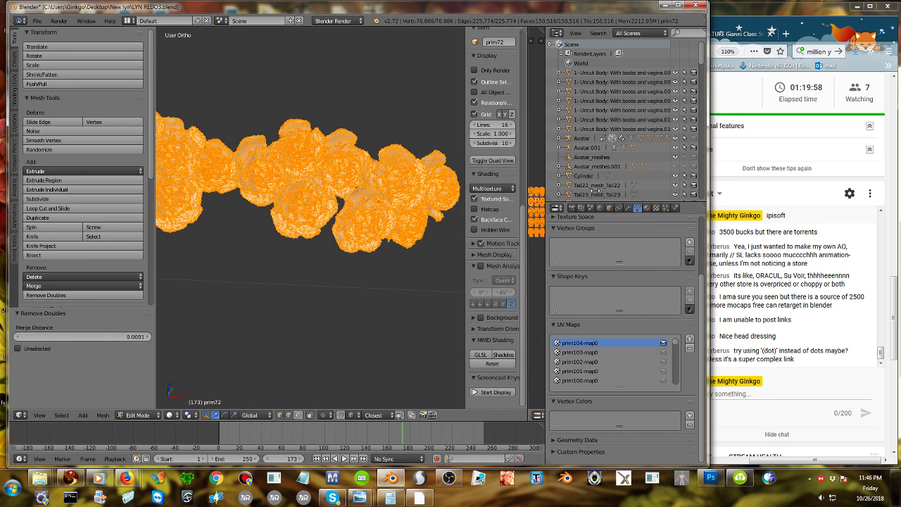
pyautogui.scroll(-5, 378, 240)
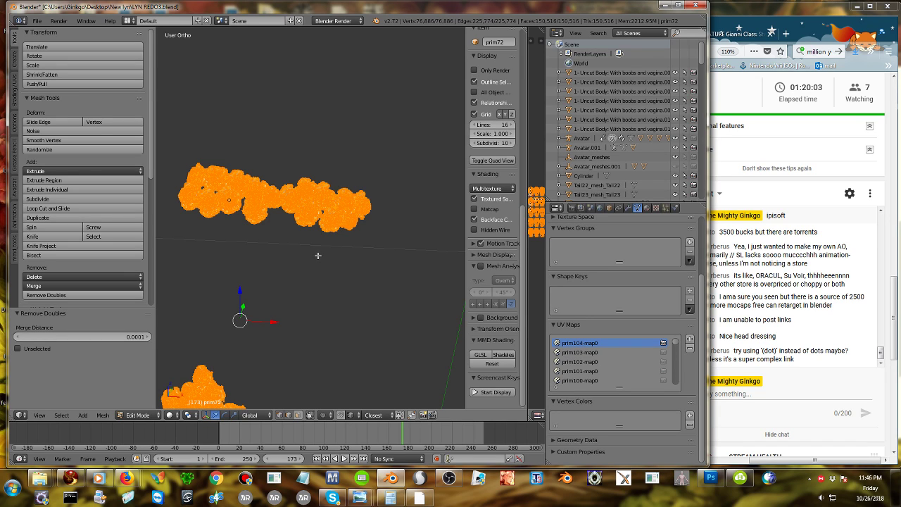
pyautogui.keyDown('shift'); pyautogui.moveTo(317, 255); pyautogui.dragTo(370, 224, button='middle'); pyautogui.keyUp('shift')
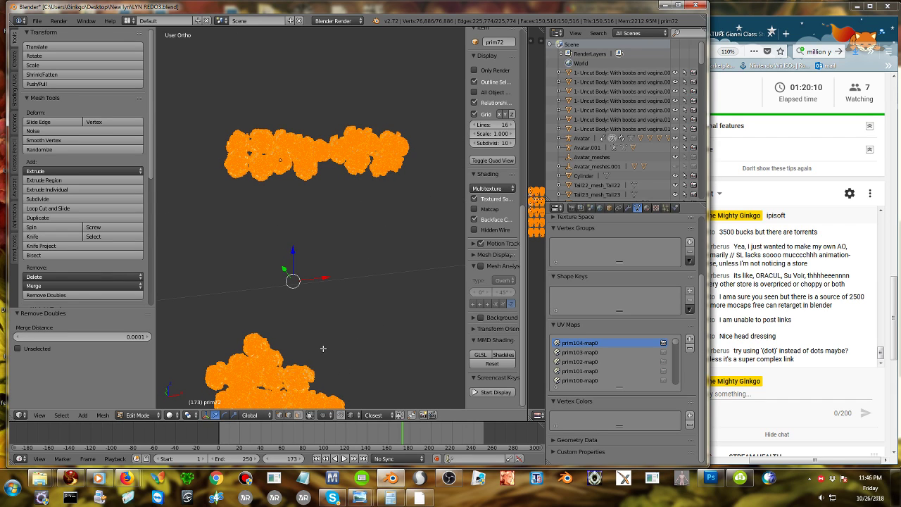
# Switch the rose object from Edit Mode back to Object Mode.
pyautogui.press('Tab')
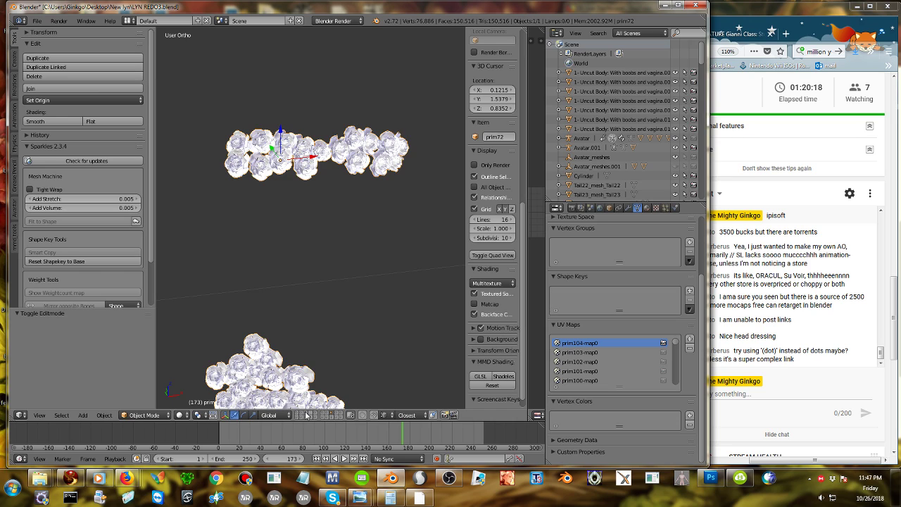
pyautogui.press('Tab')
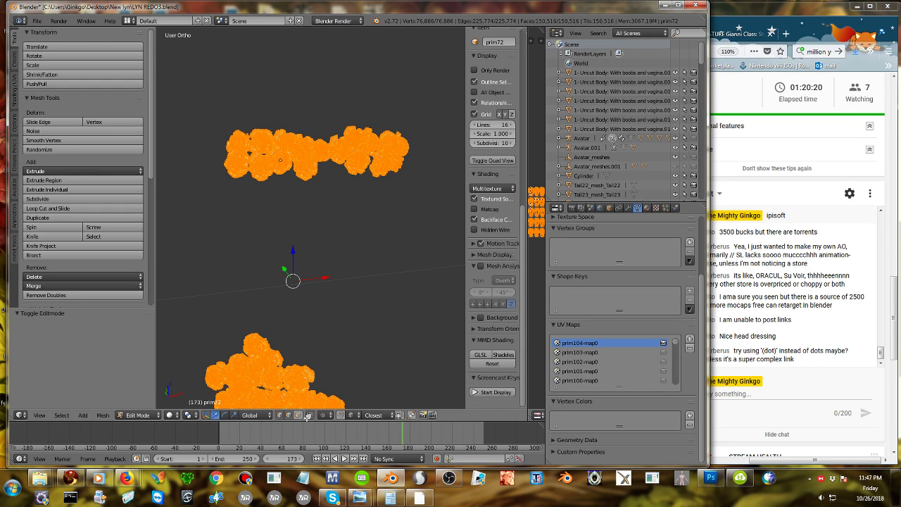
pyautogui.click(138, 415)
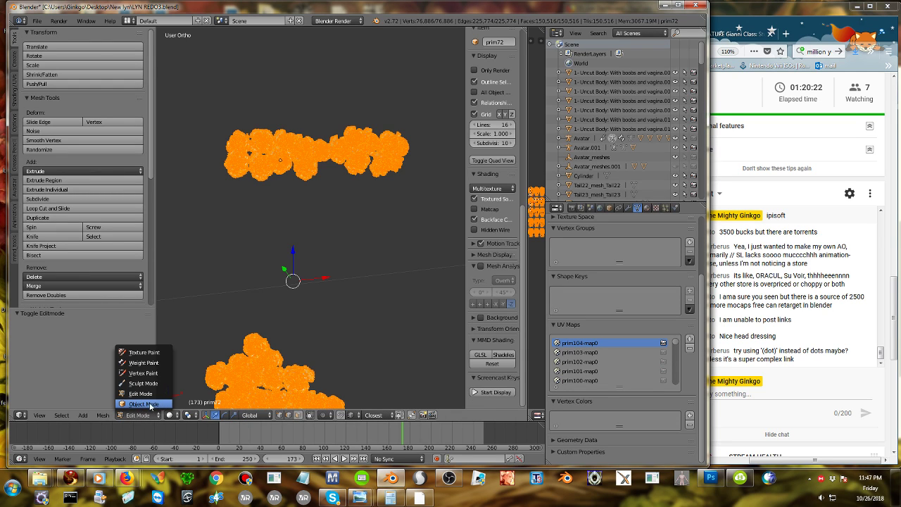
pyautogui.press('Tab')
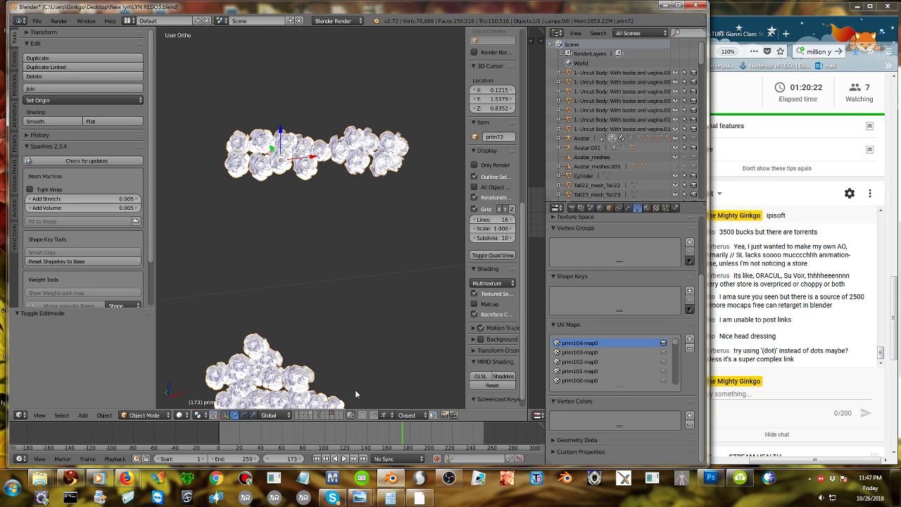
# Check the layers holding the choker, the red lingerie and the avatar body while looking for the gown, and hide each again.
pyautogui.keyDown('shift'); pyautogui.click(322, 417); pyautogui.keyUp('shift')
pyautogui.keyDown('shift'); pyautogui.click(323, 417); pyautogui.keyUp('shift')
pyautogui.keyDown('shift'); pyautogui.click(316, 419); pyautogui.keyUp('shift')
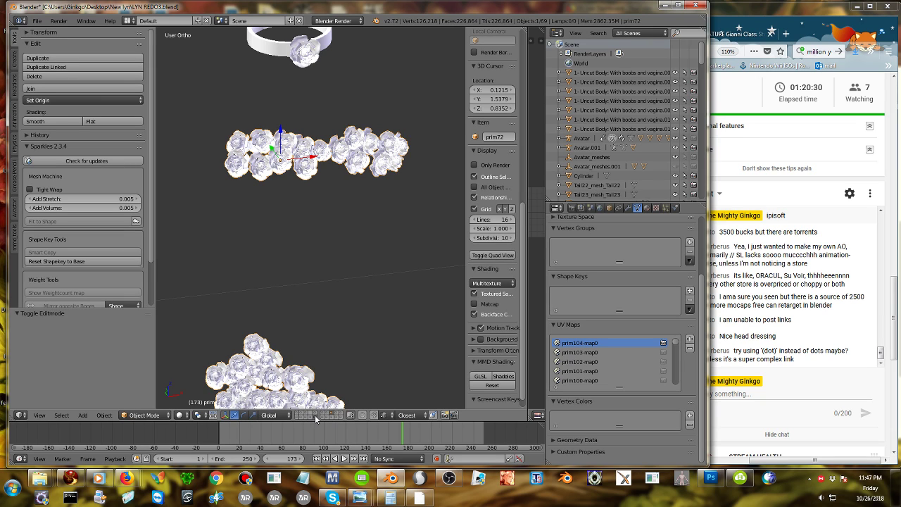
pyautogui.keyDown('shift'); pyautogui.click(312, 419); pyautogui.keyUp('shift')
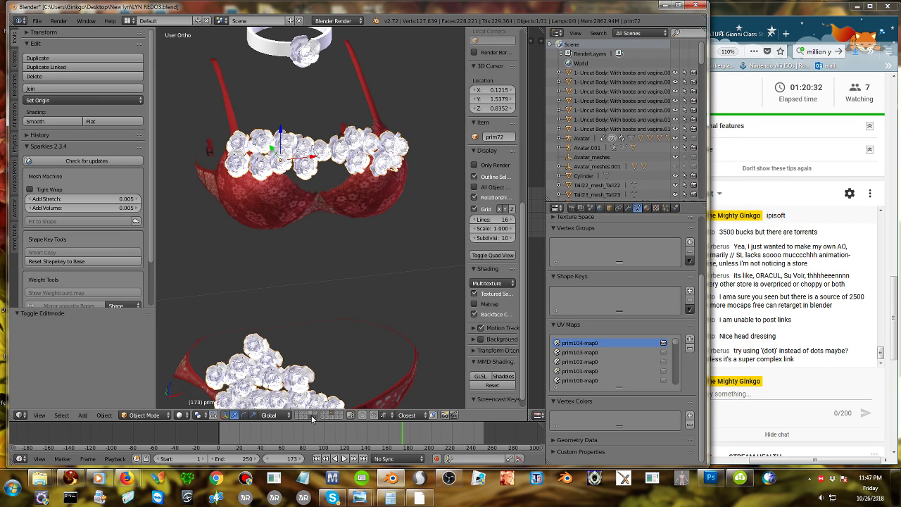
pyautogui.keyDown('shift'); pyautogui.click(312, 420); pyautogui.keyUp('shift')
pyautogui.keyDown('shift'); pyautogui.click(315, 420); pyautogui.keyUp('shift')
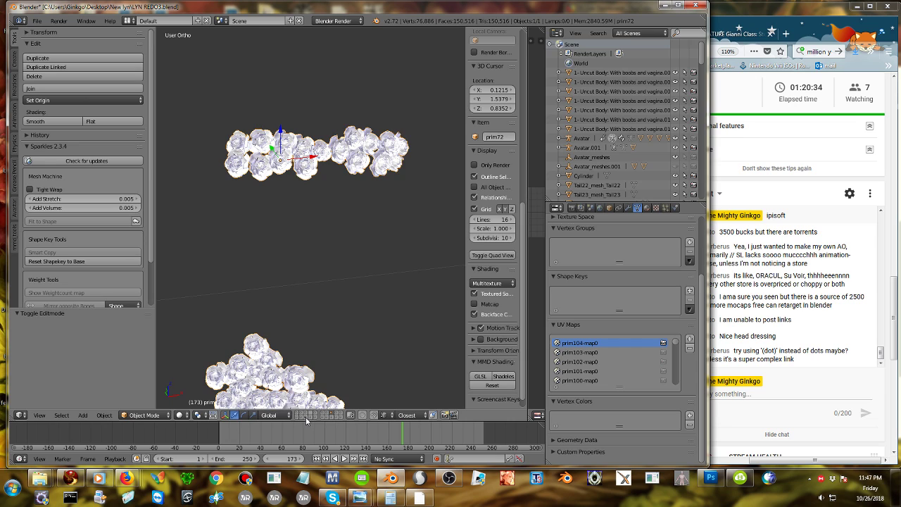
pyautogui.keyDown('shift'); pyautogui.click(306, 419); pyautogui.keyUp('shift')
pyautogui.keyDown('shift'); pyautogui.click(307, 420); pyautogui.keyUp('shift')
pyautogui.keyDown('shift'); pyautogui.click(306, 419); pyautogui.keyUp('shift')
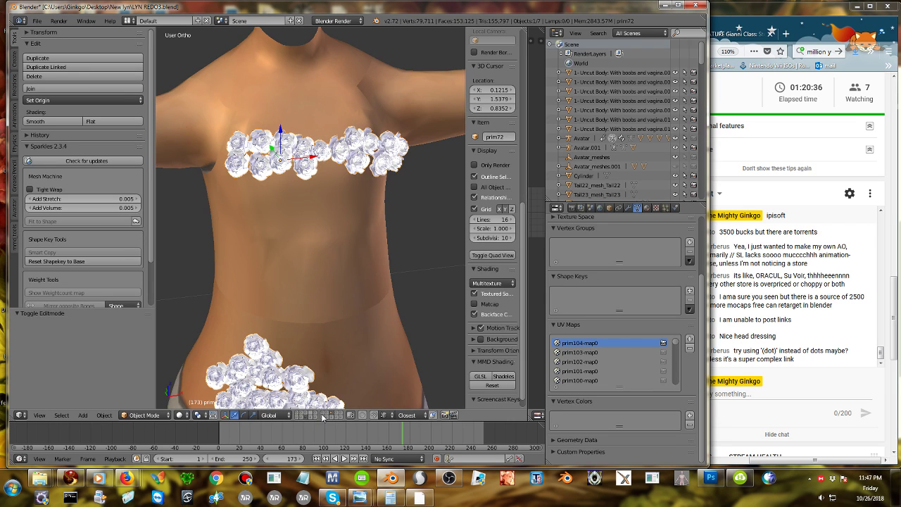
pyautogui.scroll(-4, 359, 262)
pyautogui.scroll(1, 354, 277)
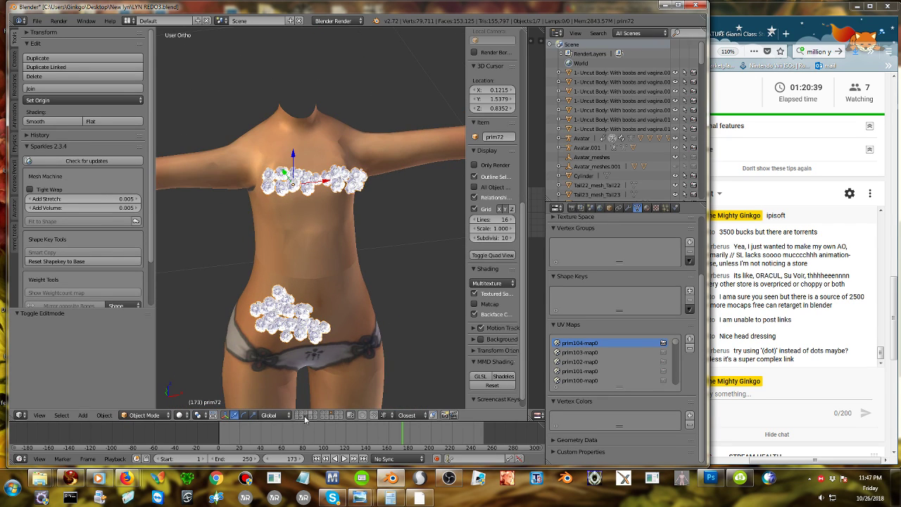
pyautogui.keyDown('shift'); pyautogui.click(306, 419); pyautogui.keyUp('shift')
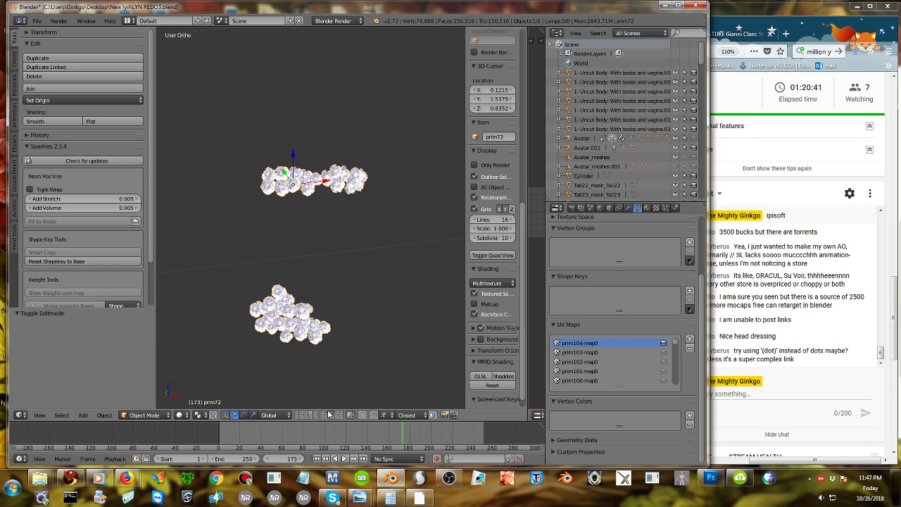
# Show the gown's layer and the armature's layer together with the roses, staying in Object Mode.
pyautogui.keyDown('shift'); pyautogui.click(328, 415); pyautogui.keyUp('shift')
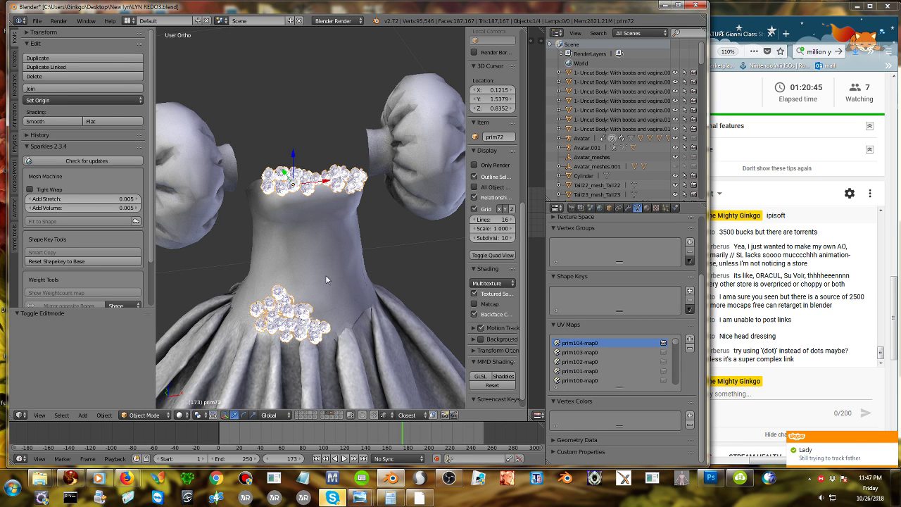
pyautogui.moveTo(333, 278); pyautogui.dragTo(307, 259, button='middle')
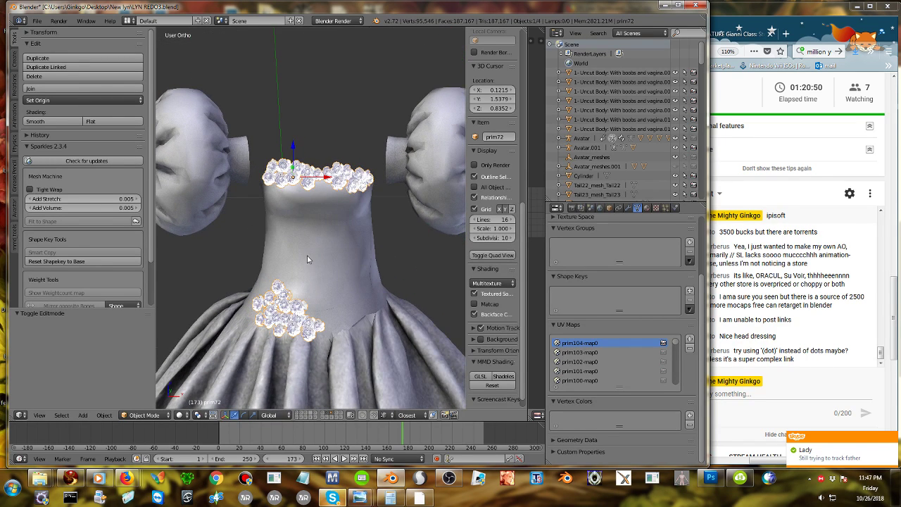
pyautogui.keyDown('shift'); pyautogui.click(296, 416); pyautogui.keyUp('shift')
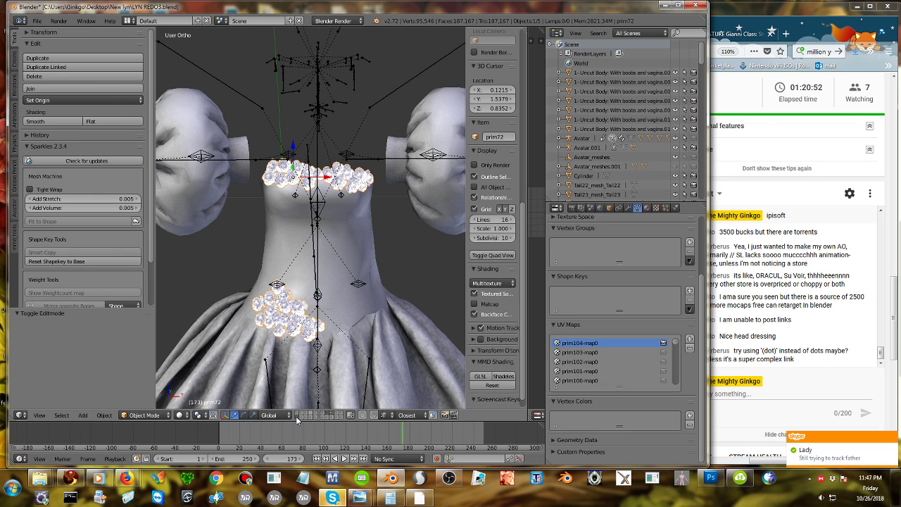
pyautogui.click(145, 414)
pyautogui.click(139, 405)
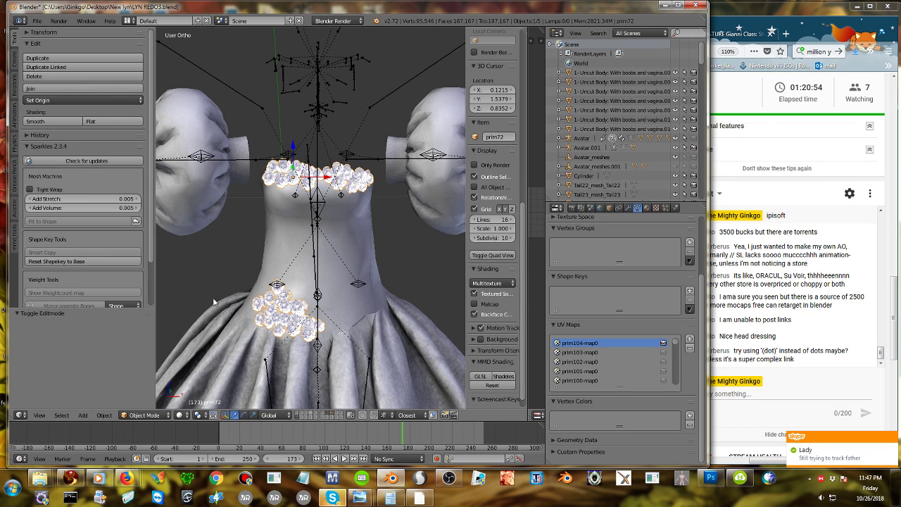
# Parent the rose object to the avatar armature using Armature Deform With Empty Groups.
pyautogui.rightClick(273, 231)
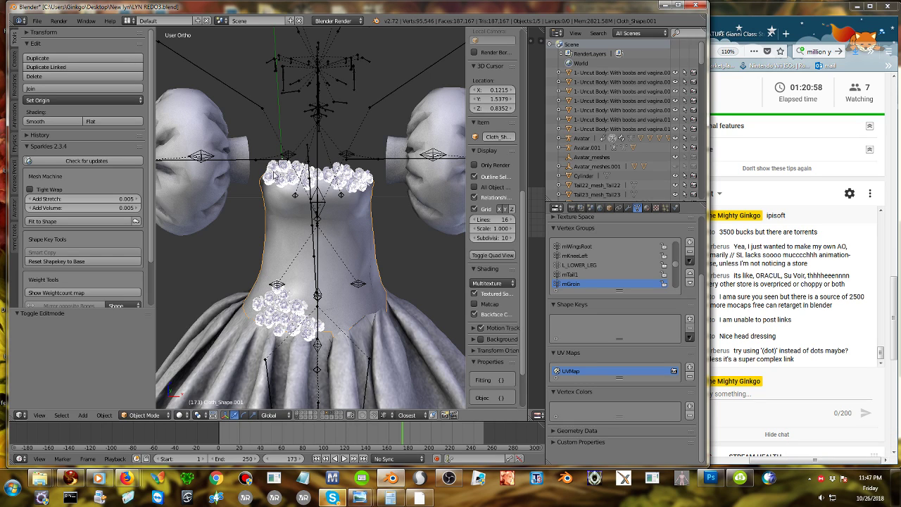
pyautogui.keyDown('shift'); pyautogui.rightClick(274, 176); pyautogui.keyUp('shift')
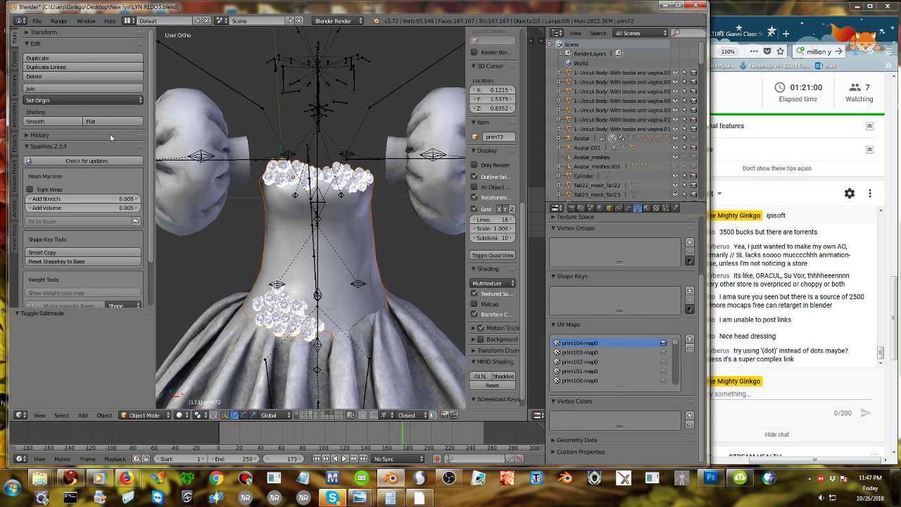
pyautogui.rightClick(277, 179)
pyautogui.rightClick(277, 178)
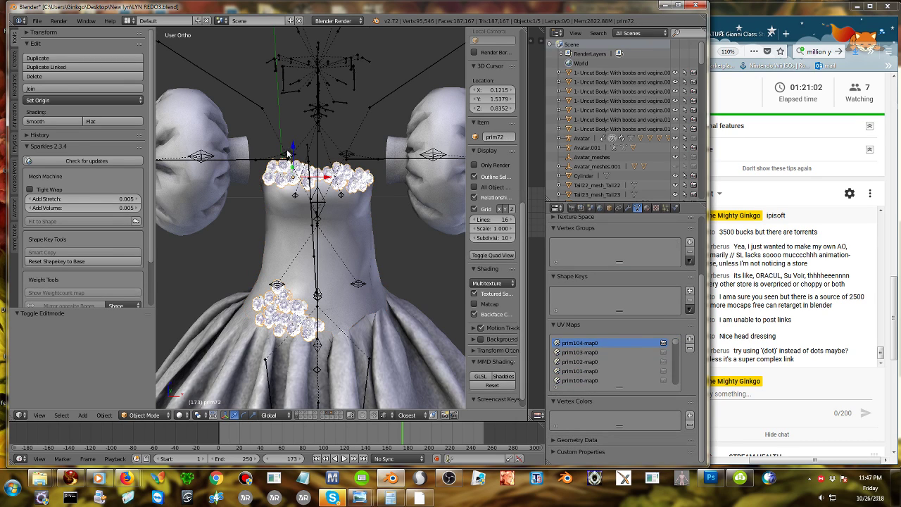
pyautogui.keyDown('shift'); pyautogui.rightClick(316, 100); pyautogui.keyUp('shift')
pyautogui.hotkey('ctrl', 'p')
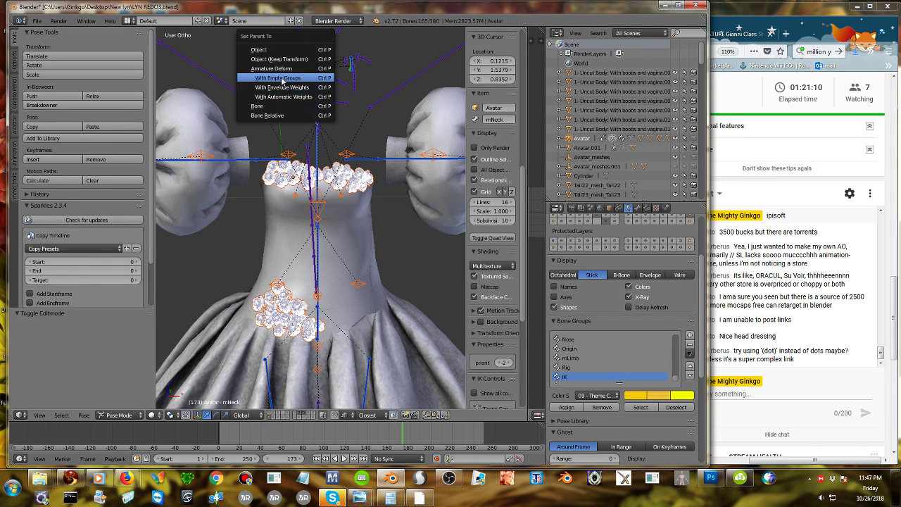
pyautogui.click(280, 78)
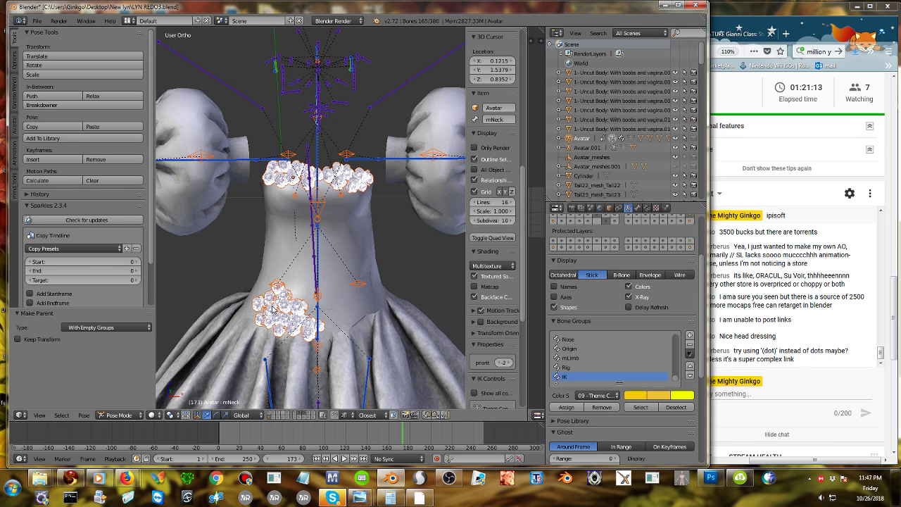
# Transfer the bodice's weights to the roses in Weight Paint mode, for all groups with the Nearest face method and Replace All.
pyautogui.rightClick(255, 304)
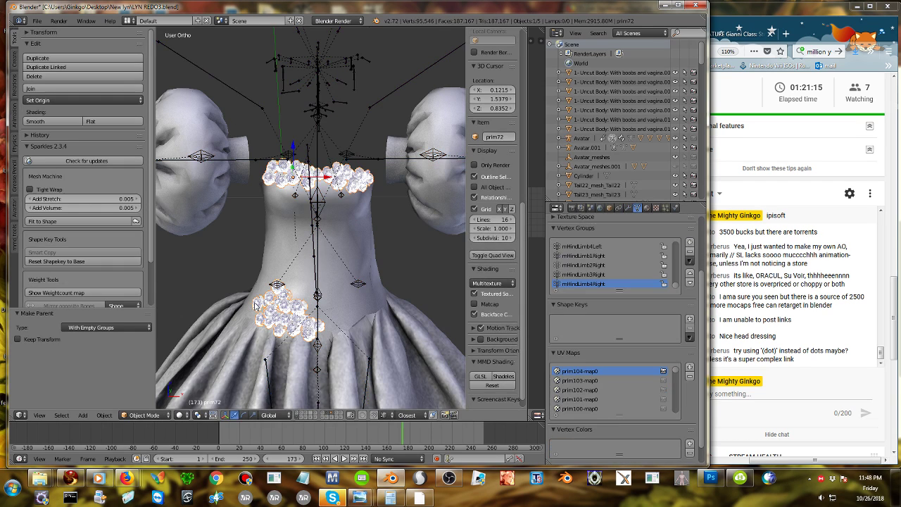
pyautogui.rightClick(255, 304)
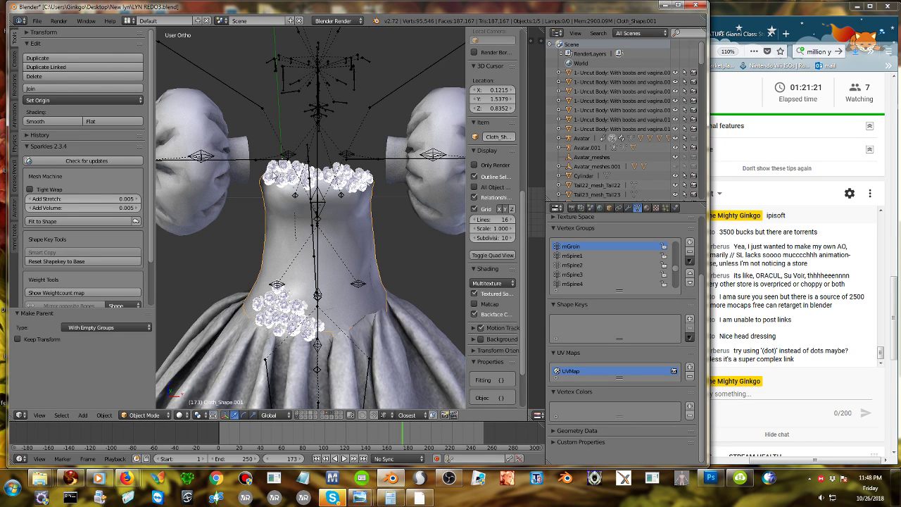
pyautogui.keyDown('shift'); pyautogui.rightClick(275, 175); pyautogui.keyUp('shift')
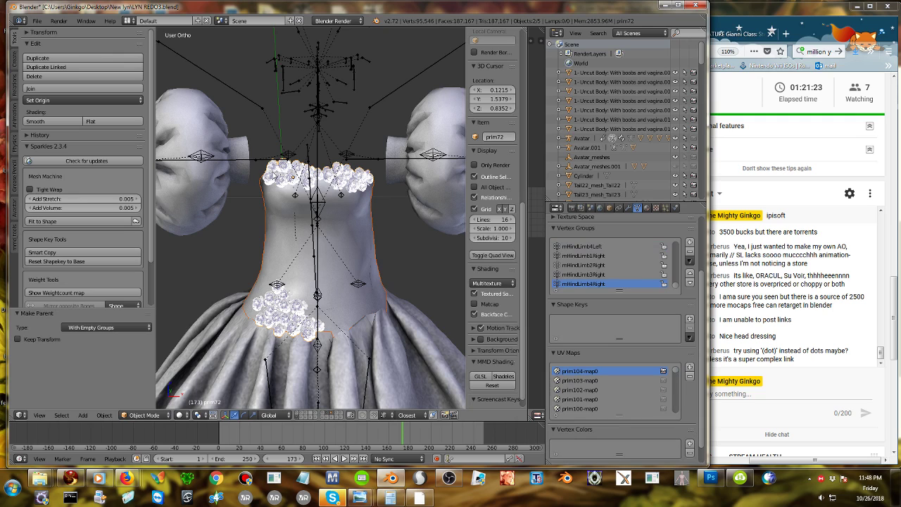
pyautogui.click(144, 415)
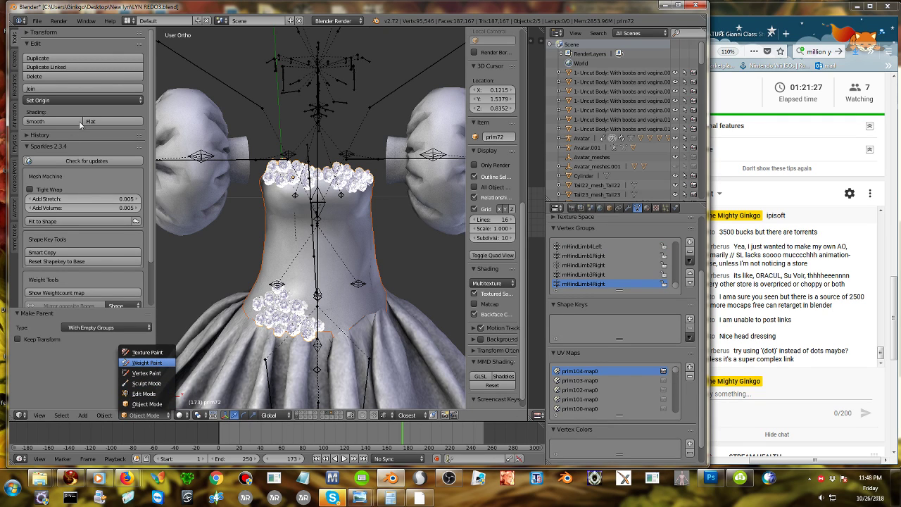
pyautogui.press('Return')
pyautogui.scroll(-1, 90, 211)
pyautogui.scroll(-2, 89, 211)
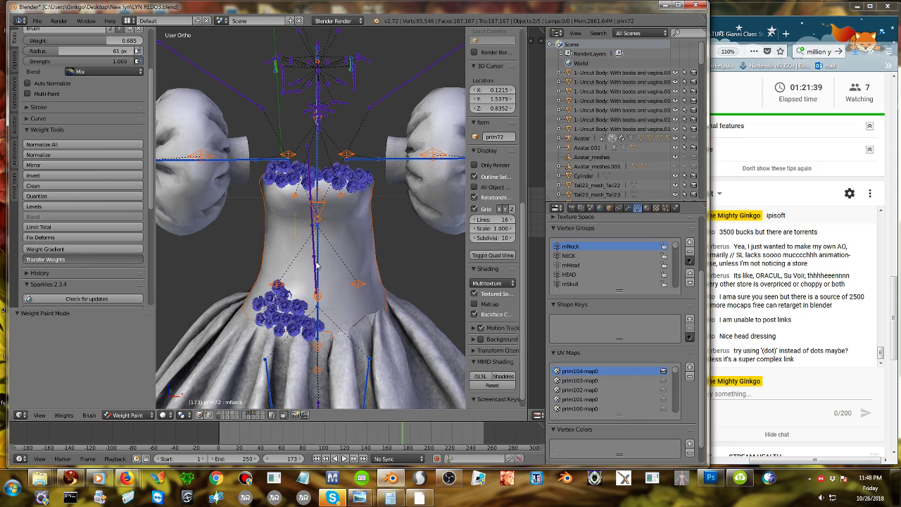
pyautogui.click(101, 257)
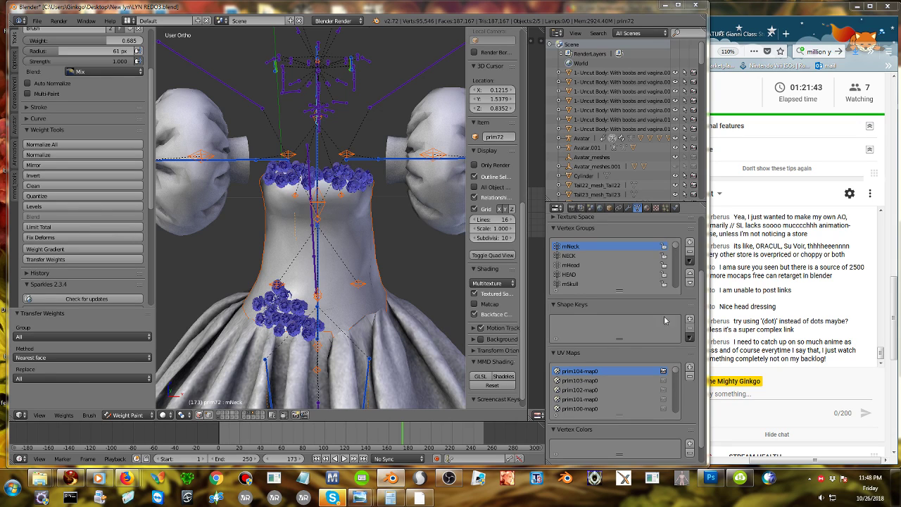
# Switch the rose mesh from Weight Paint back to Object Mode.
pyautogui.click(707, 277)
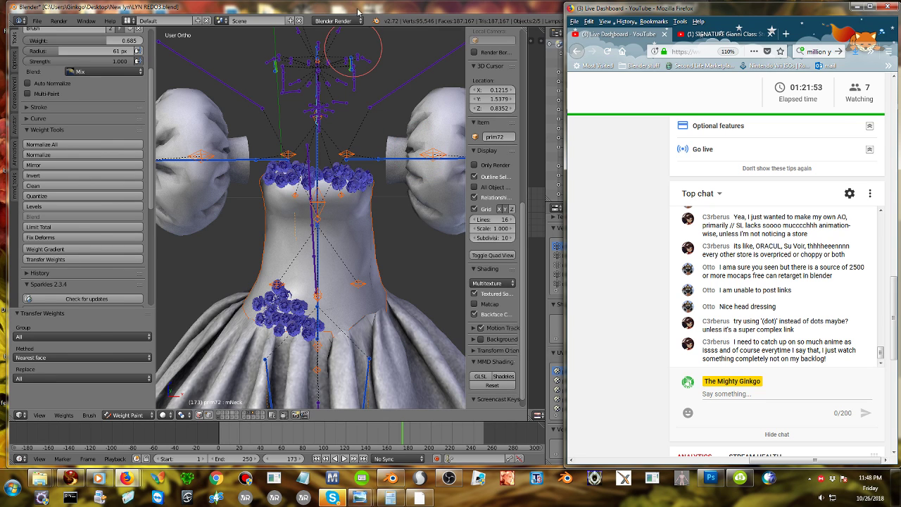
pyautogui.moveTo(357, 9); pyautogui.dragTo(305, 11)
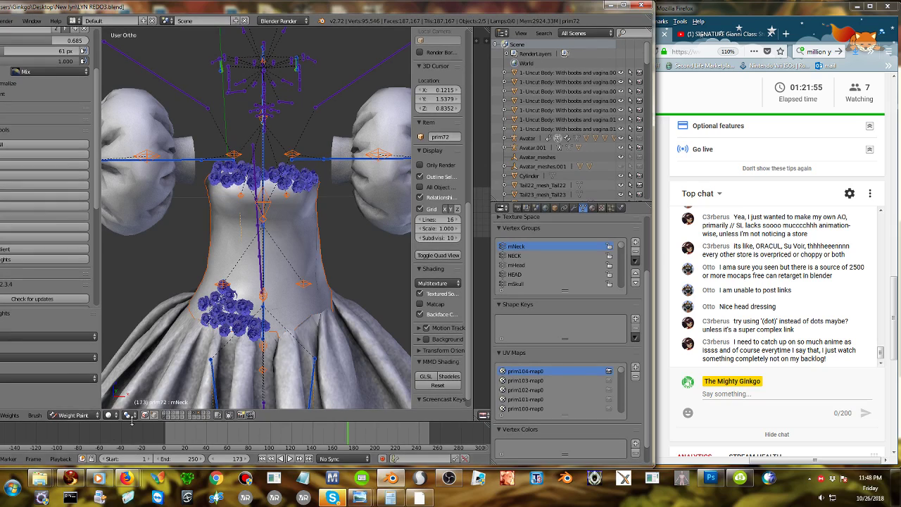
pyautogui.click(73, 416)
pyautogui.click(75, 404)
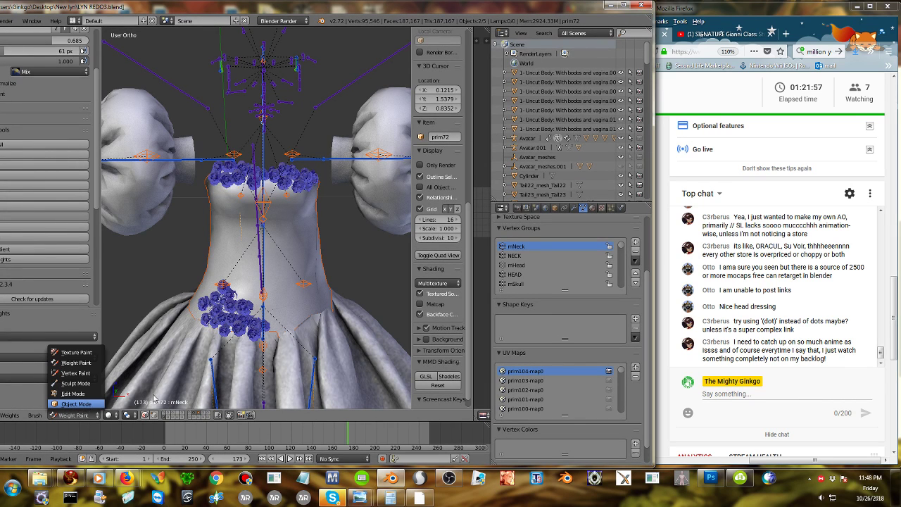
# Rotate the armature's mTorso bone to check how the roses follow the bodice, and clear the rotation of all bones.
pyautogui.rightClick(261, 243)
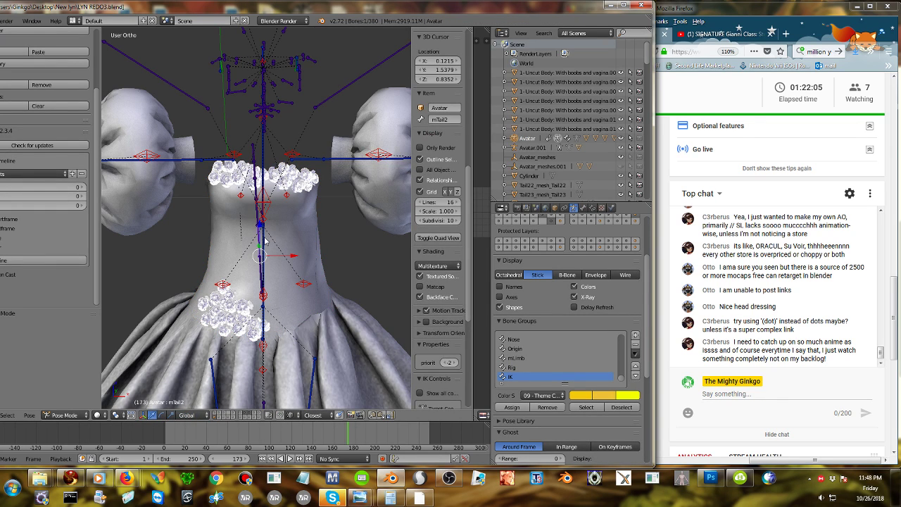
pyautogui.rightClick(281, 244)
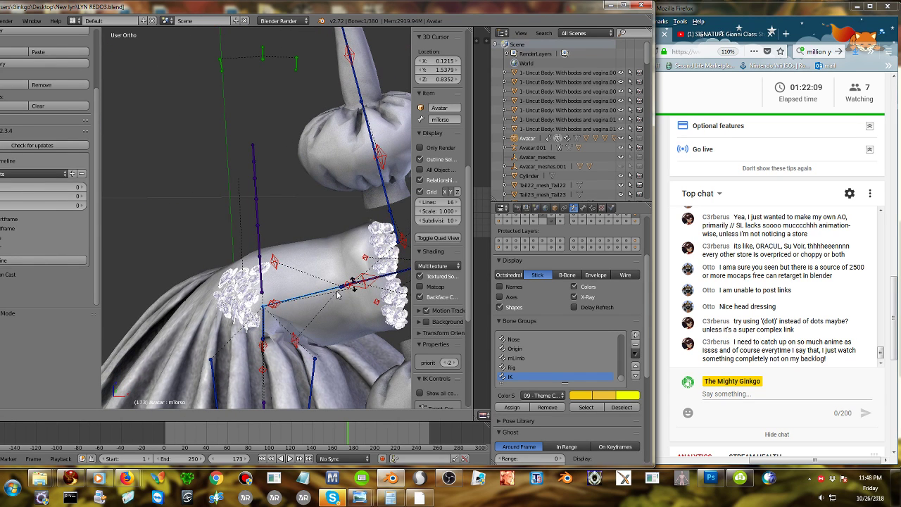
pyautogui.click(339, 292)
pyautogui.press('a')
pyautogui.press('a')
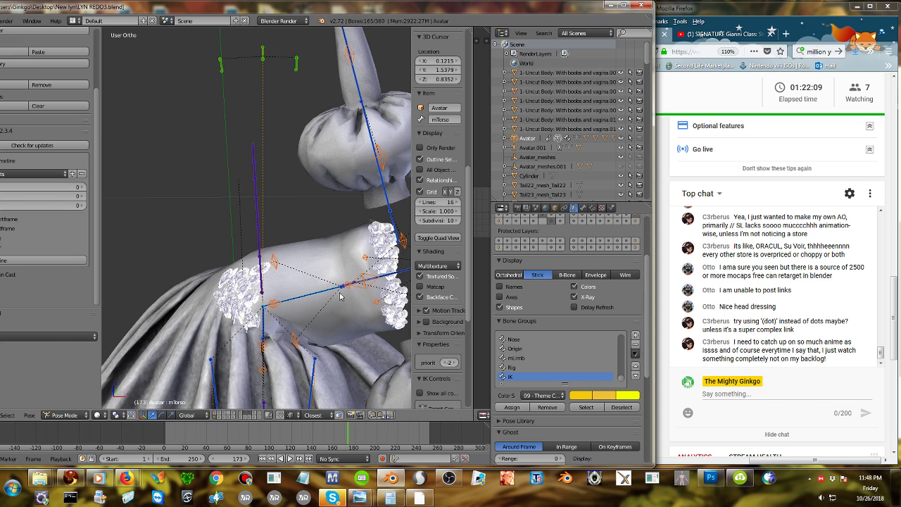
pyautogui.hotkey('alt', 'r')
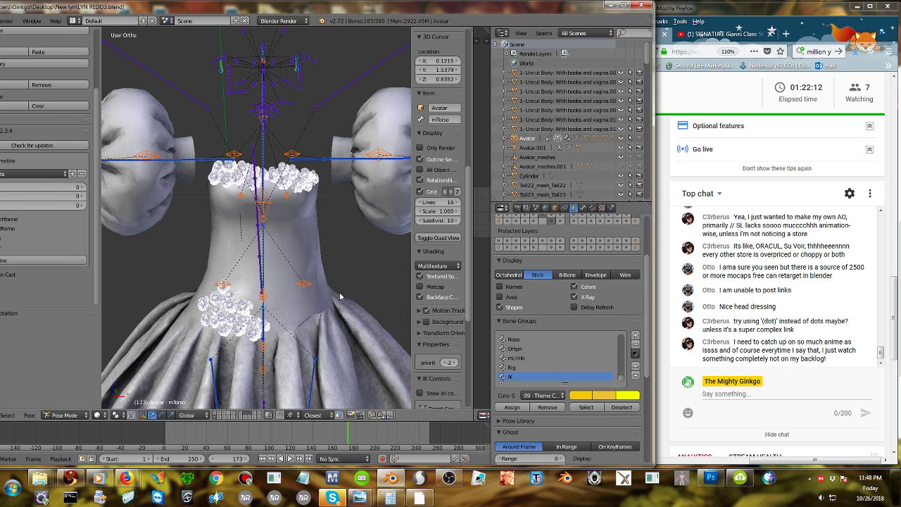
# Remove the unused vertex groups from the rose mesh.
pyautogui.rightClick(308, 189)
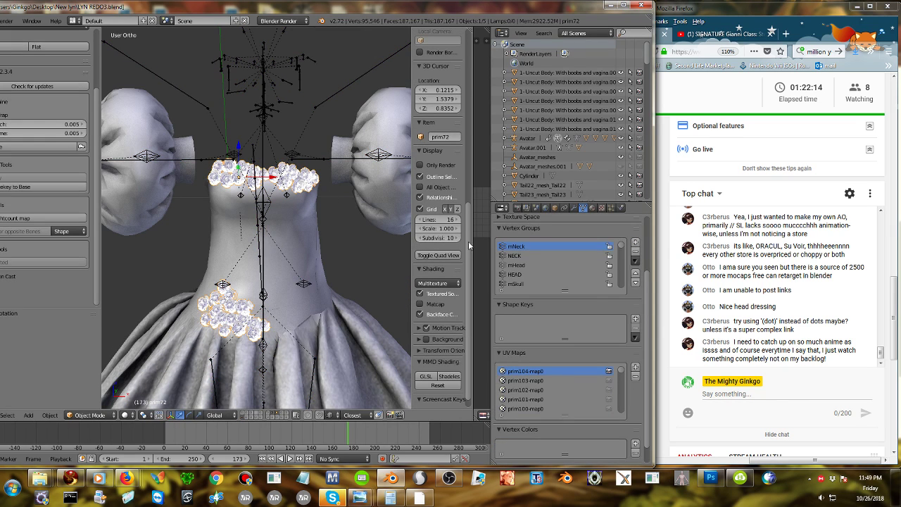
pyautogui.click(635, 261)
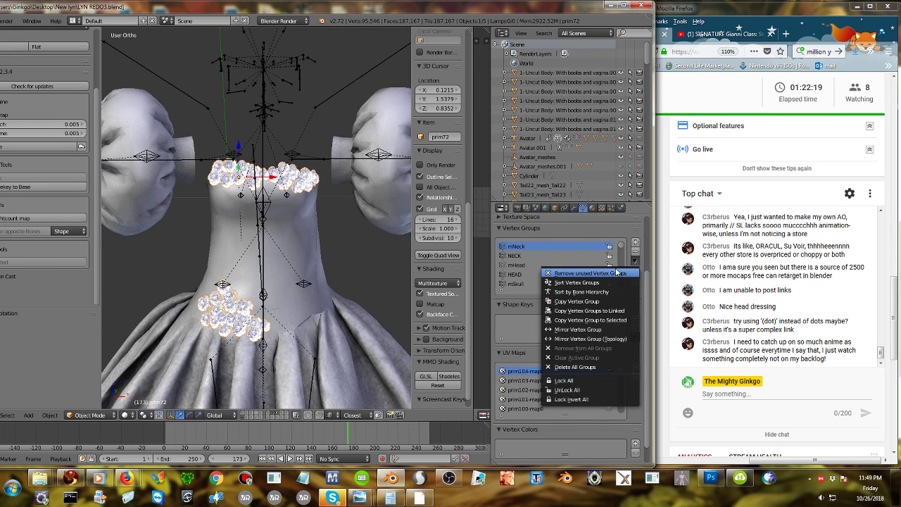
pyautogui.click(586, 273)
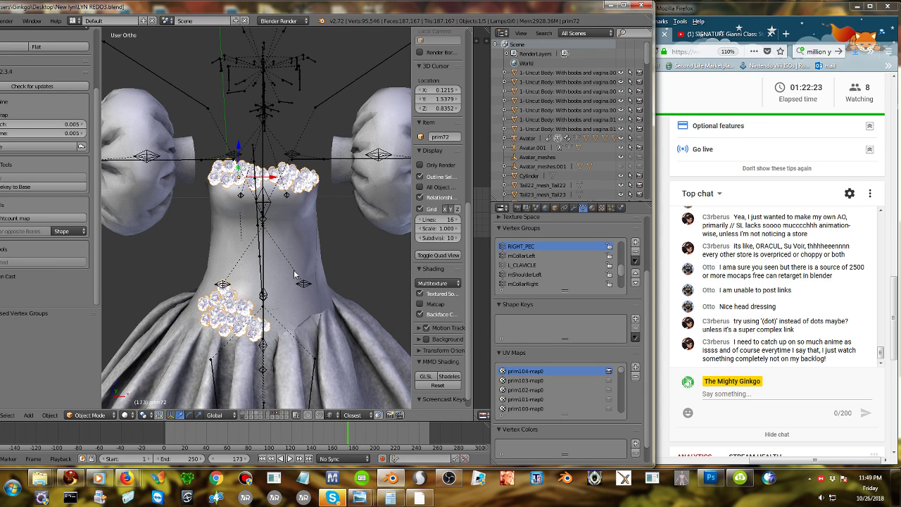
# Bend the armature at the mChest bone to test the neckline roses, and reset all bone rotations.
pyautogui.rightClick(262, 190)
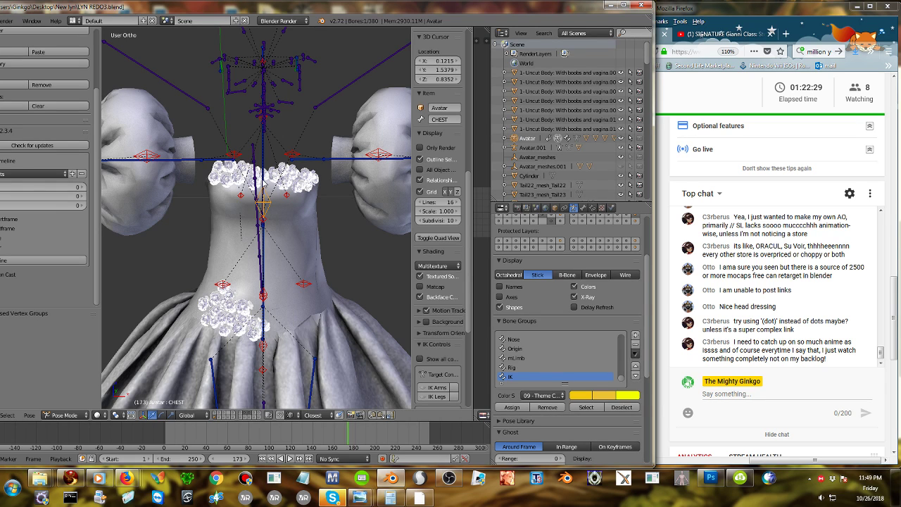
pyautogui.rightClick(265, 176)
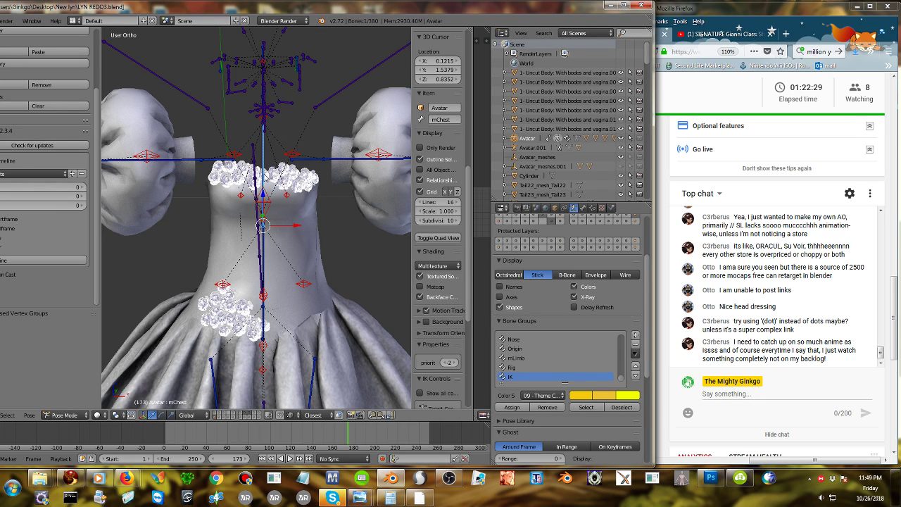
pyautogui.moveTo(306, 190); pyautogui.dragTo(294, 266, button='middle')
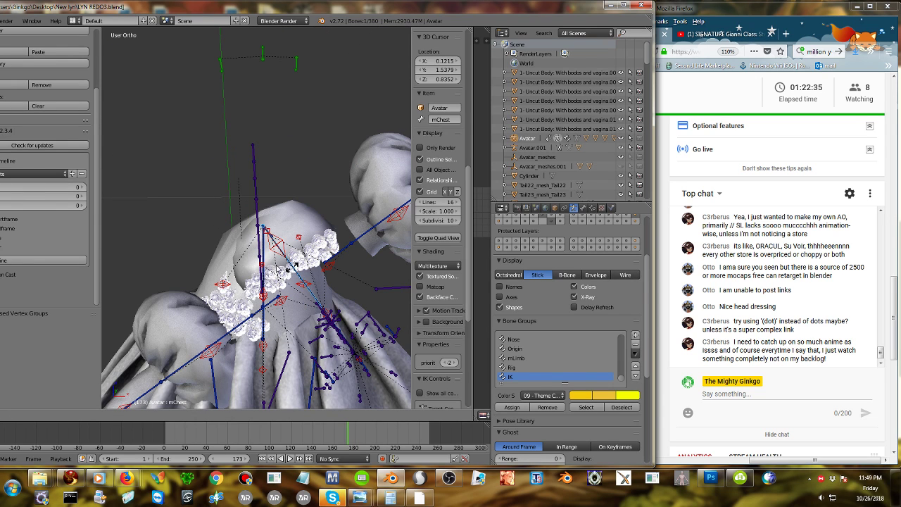
pyautogui.press('a')
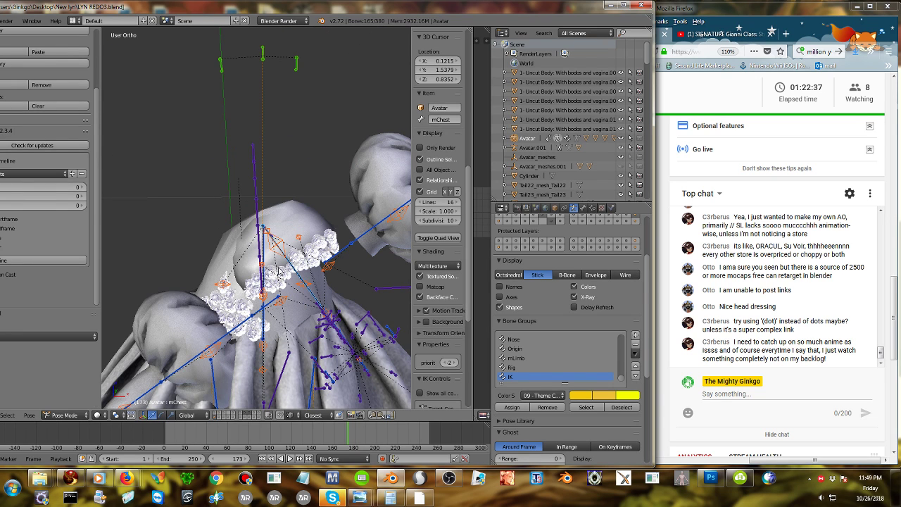
pyautogui.hotkey('alt', 'r')
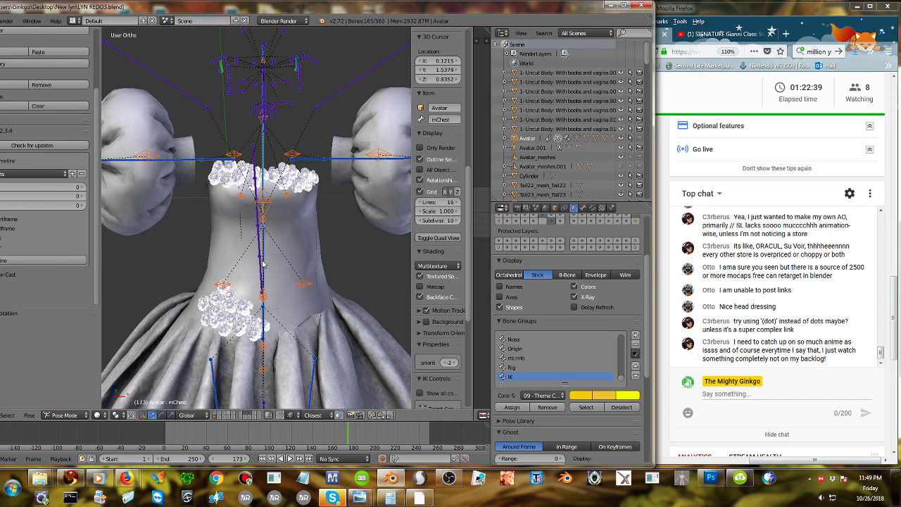
# Test the waist roses by rotating the mTorso bone about 66°, and return every bone to its rest rotation.
pyautogui.rightClick(263, 262)
pyautogui.rightClick(265, 255)
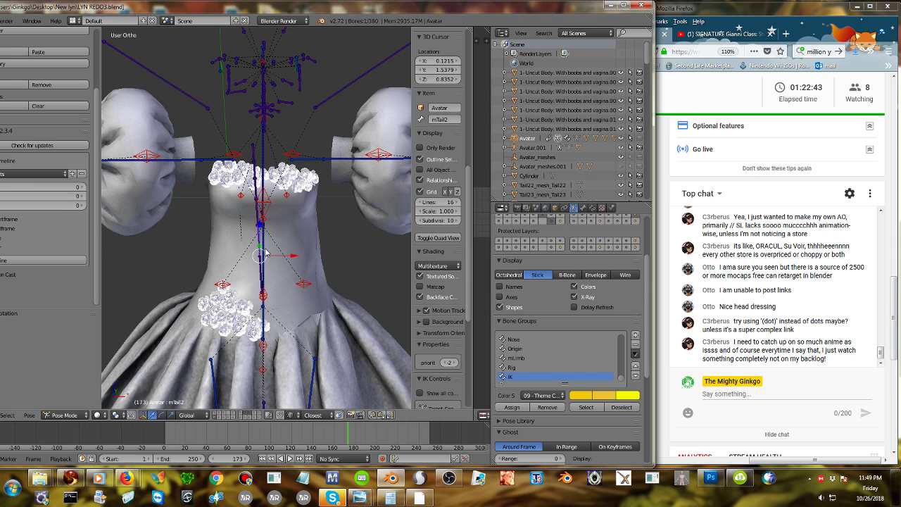
pyautogui.rightClick(264, 240)
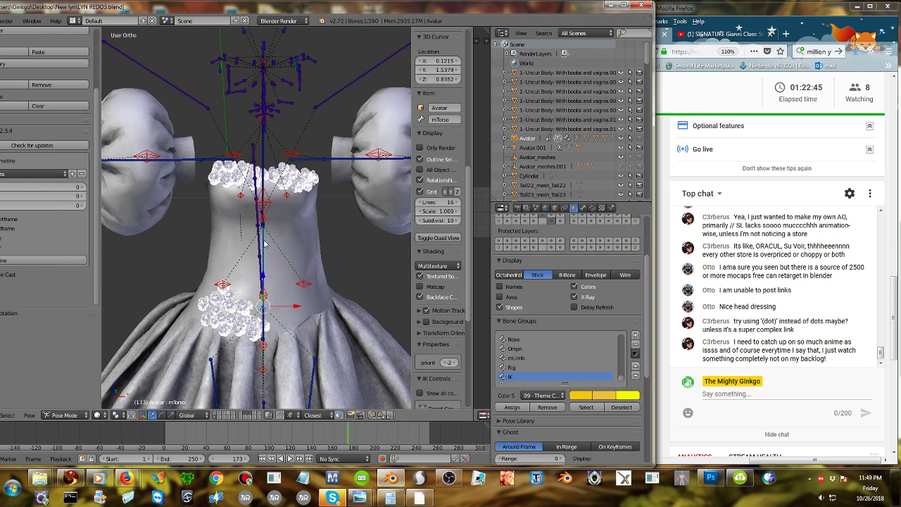
pyautogui.press('r')
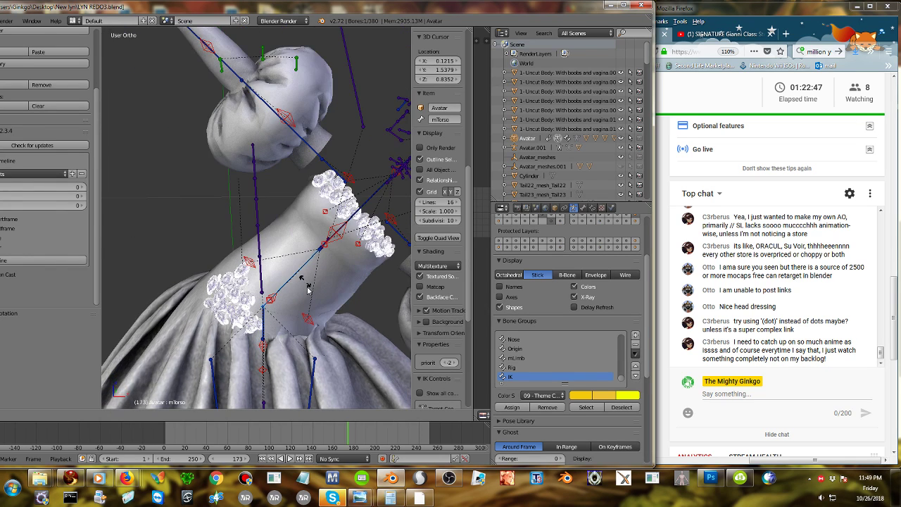
pyautogui.click(293, 292)
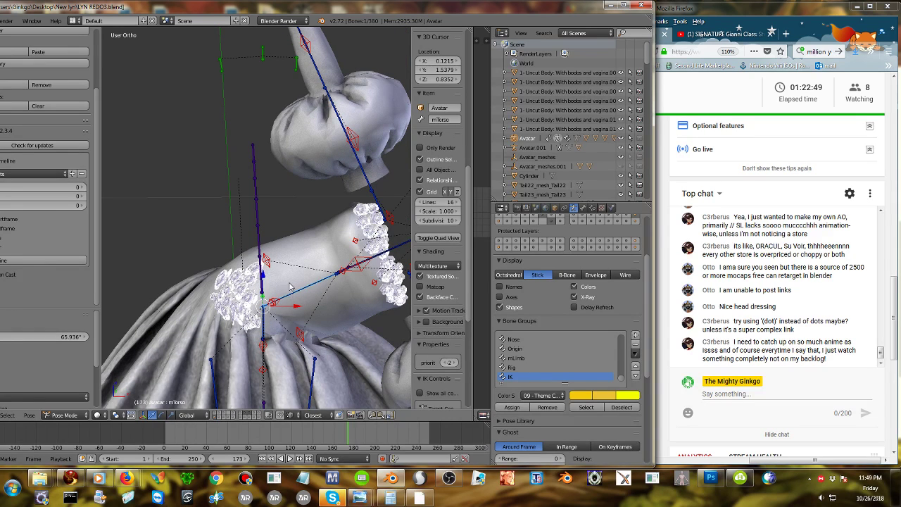
pyautogui.press('a')
pyautogui.press('a')
pyautogui.hotkey('alt', 'r')
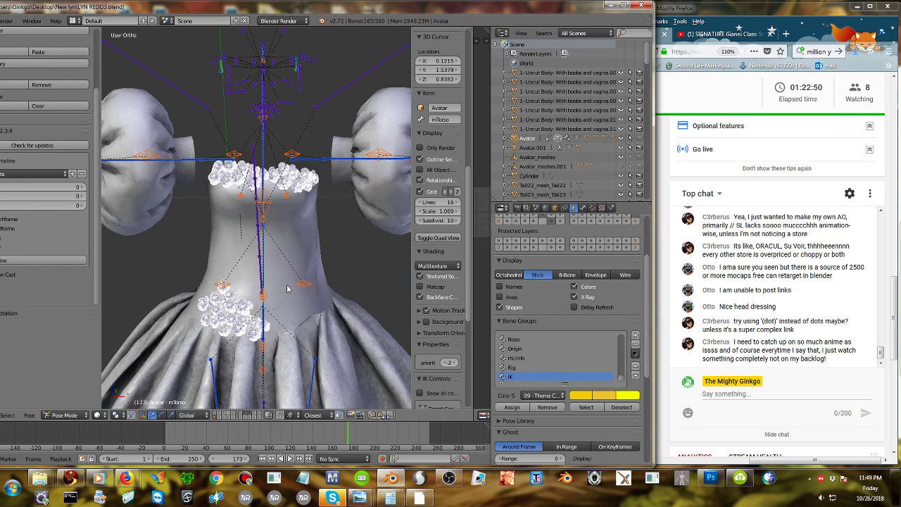
# Examine the gown from several angles and distances, comparing the roses' placement on the neckline and waist.
pyautogui.scroll(-2, 259, 258)
pyautogui.moveTo(259, 258); pyautogui.dragTo(295, 274, button='middle')
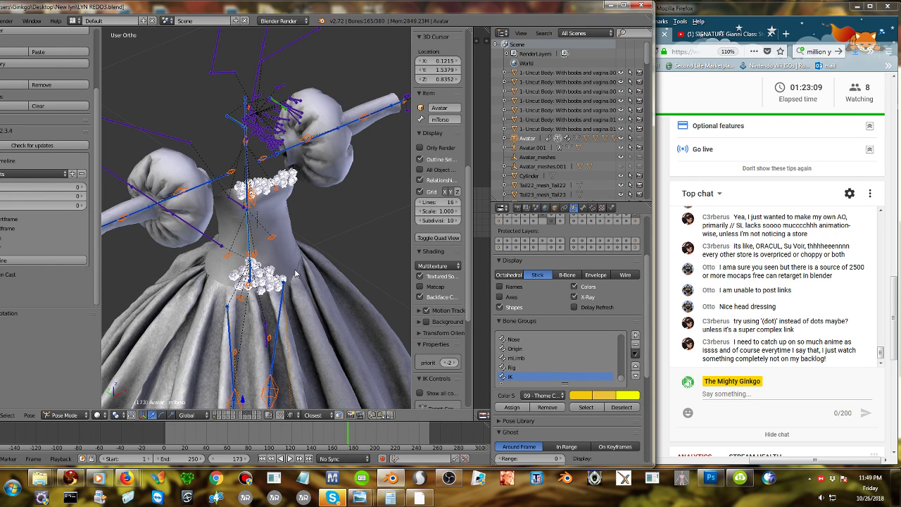
pyautogui.moveTo(301, 250); pyautogui.dragTo(267, 243, button='middle')
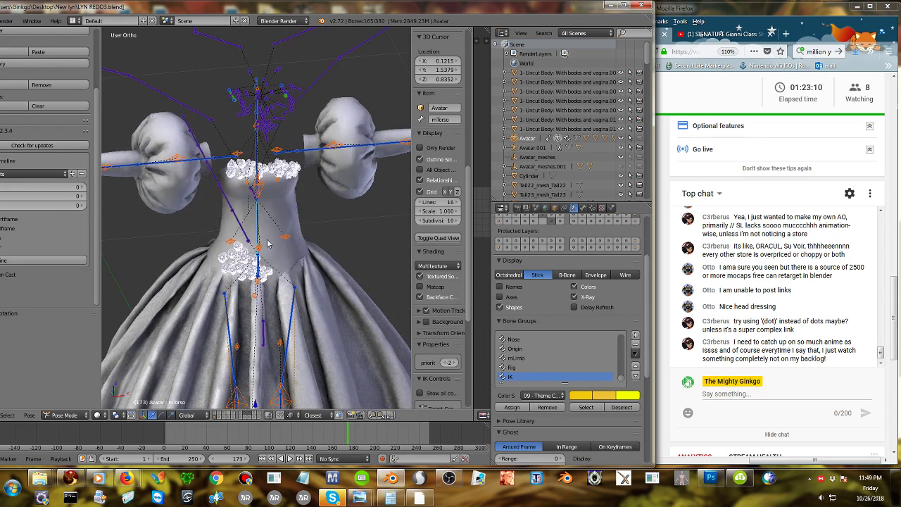
pyautogui.scroll(5, 267, 243)
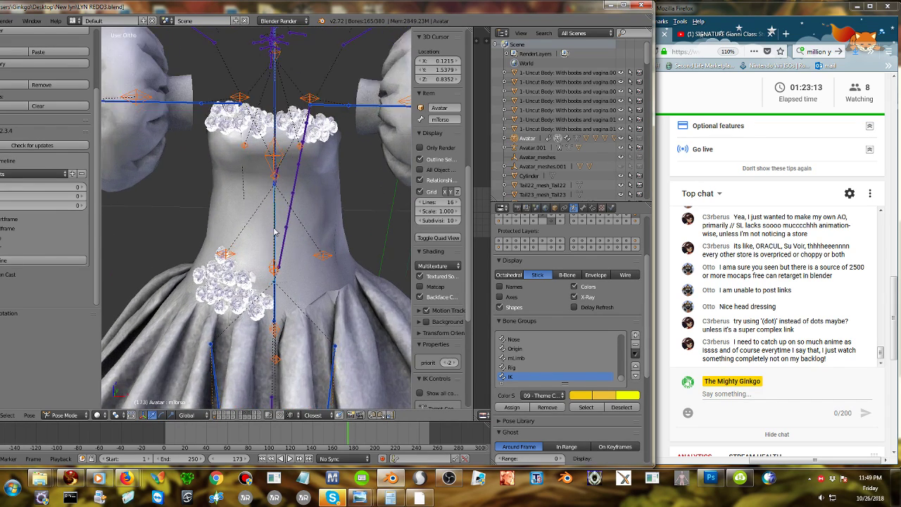
pyautogui.scroll(1, 274, 231)
pyautogui.scroll(2, 266, 268)
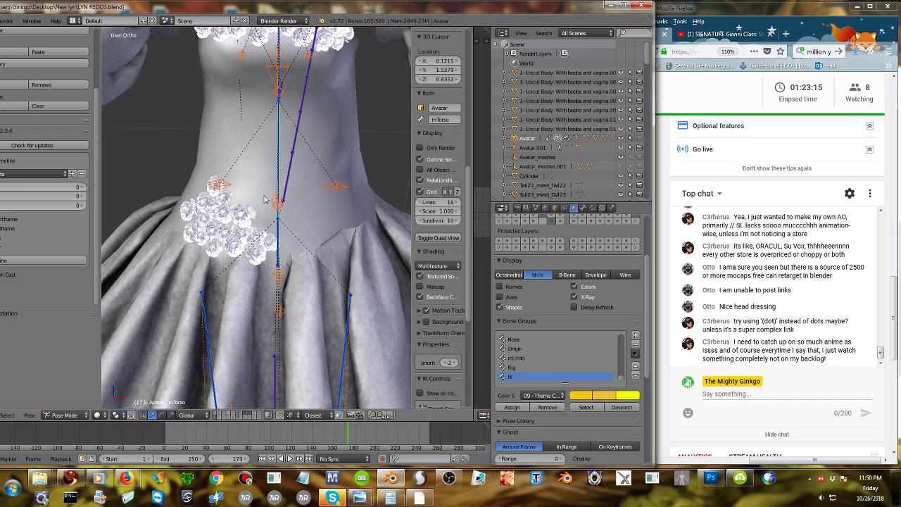
pyautogui.scroll(-2, 265, 200)
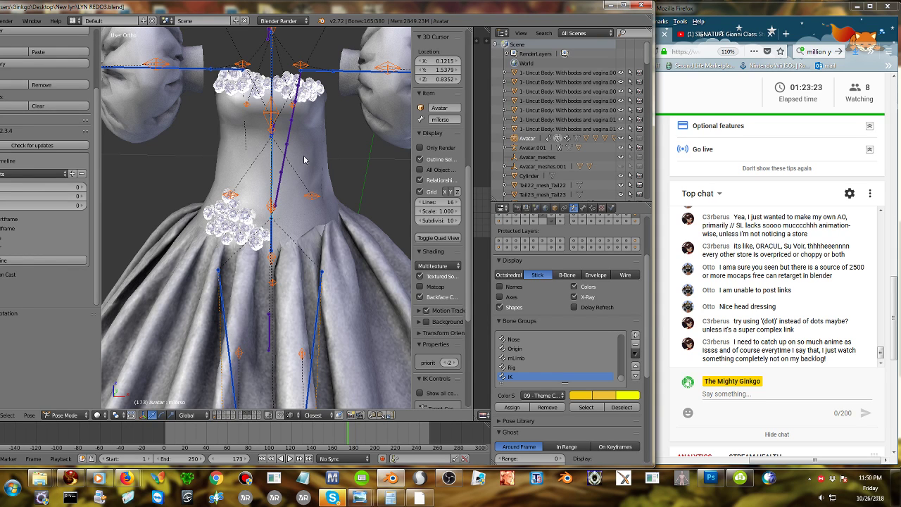
pyautogui.scroll(-2, 356, 200)
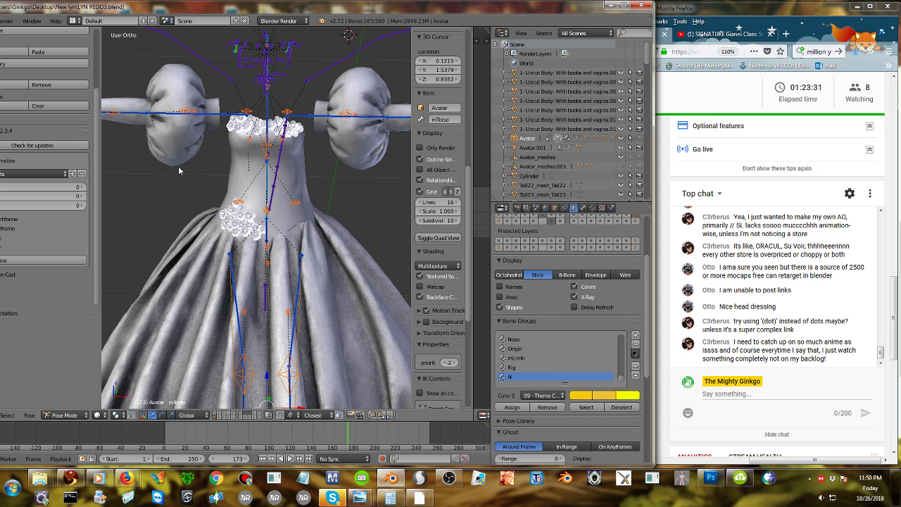
# Select the rose mesh and bring up the export formats.
pyautogui.rightClick(234, 225)
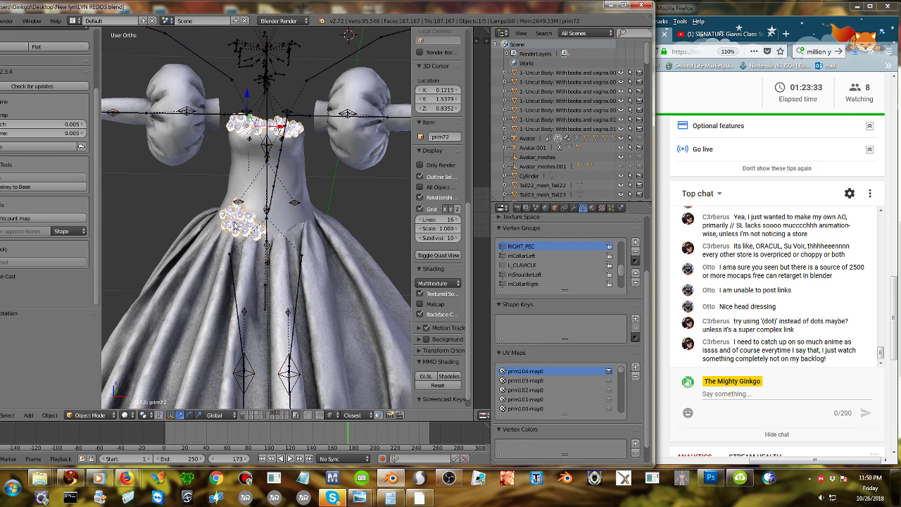
pyautogui.moveTo(47, 9); pyautogui.dragTo(125, 12)
pyautogui.click(63, 24)
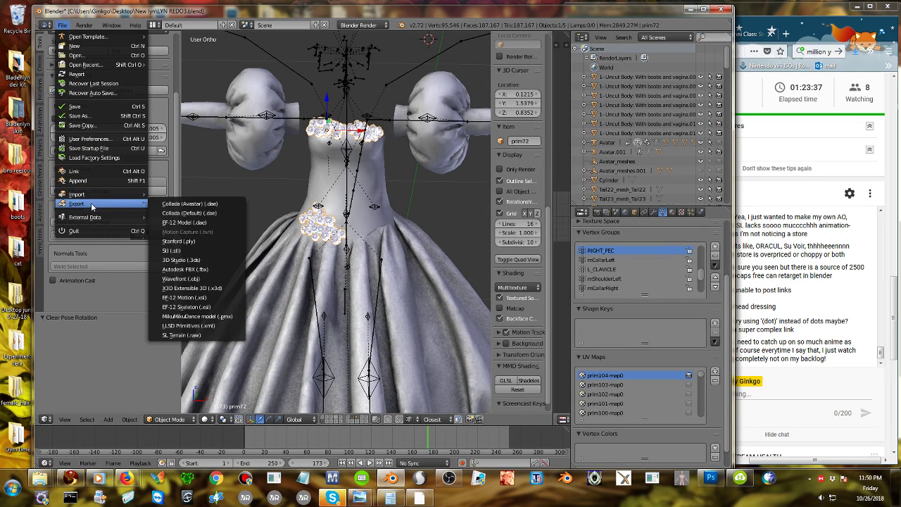
# Export the selected prim72 trim mesh as Collada (Avastar) to the Desktop under the name LYN REDO11.dae.
pyautogui.moveTo(137, 205)
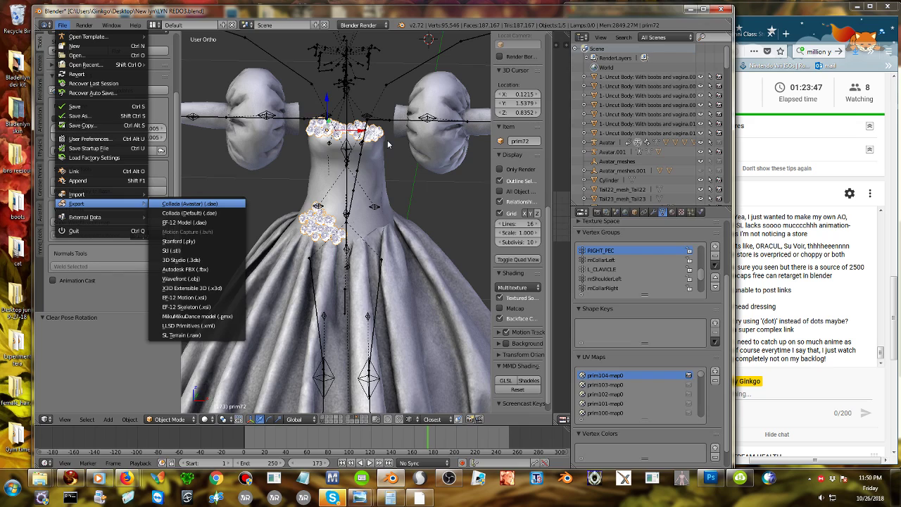
pyautogui.press('Return')
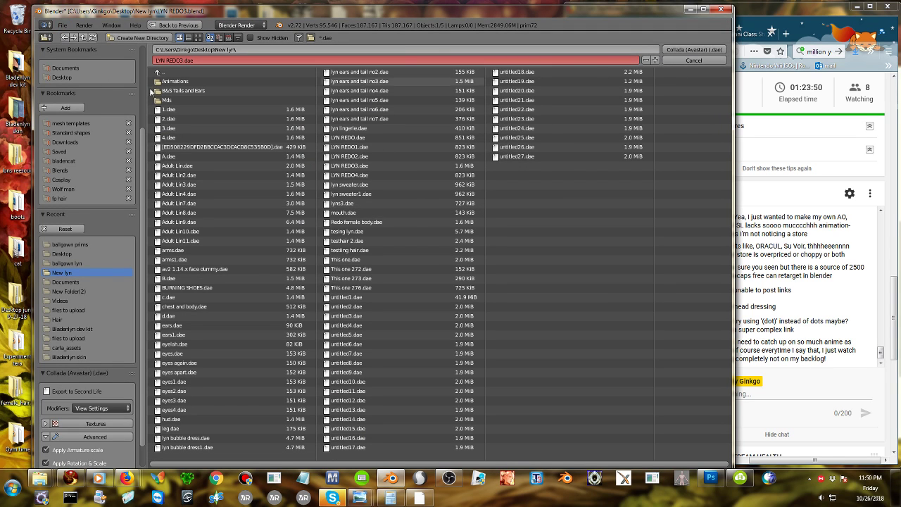
pyautogui.click(70, 78)
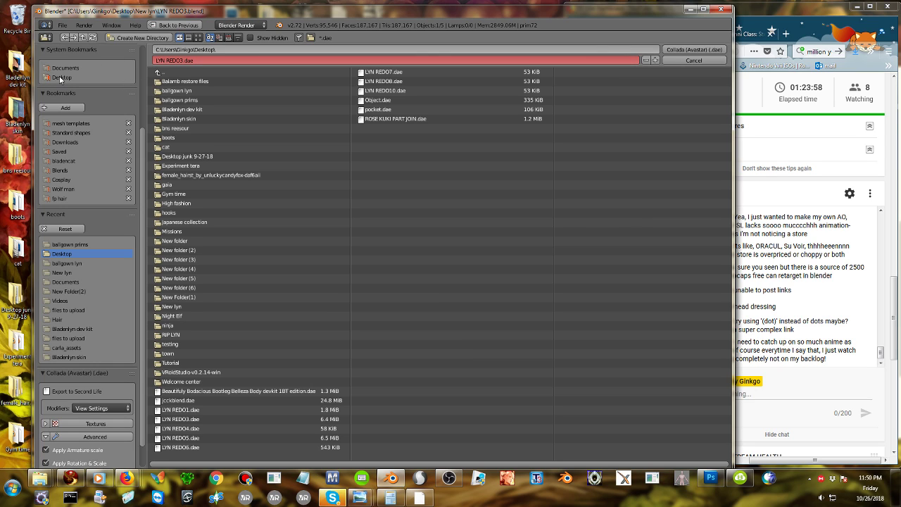
pyautogui.click(654, 60)
pyautogui.click(655, 60)
pyautogui.click(654, 60)
pyautogui.click(655, 61)
pyautogui.click(654, 60)
pyautogui.click(654, 61)
pyautogui.click(655, 61)
pyautogui.click(654, 60)
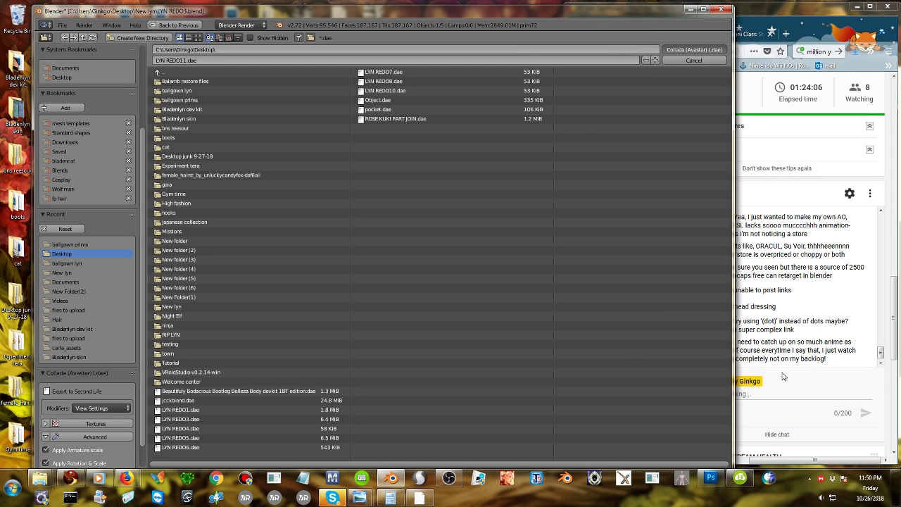
# Switch to Firefox and reposition the live dashboard window beside the dress model.
pyautogui.hotkey('alt', 'Tab')
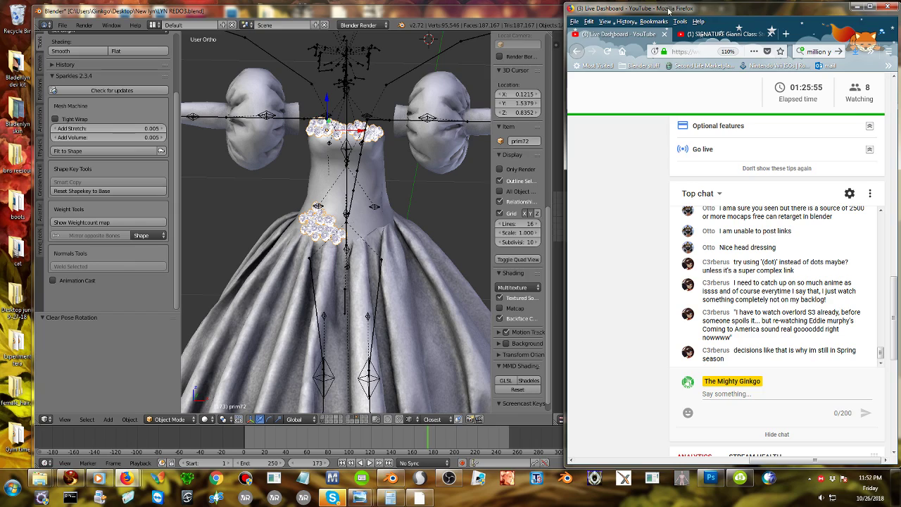
pyautogui.moveTo(668, 8); pyautogui.dragTo(336, 9)
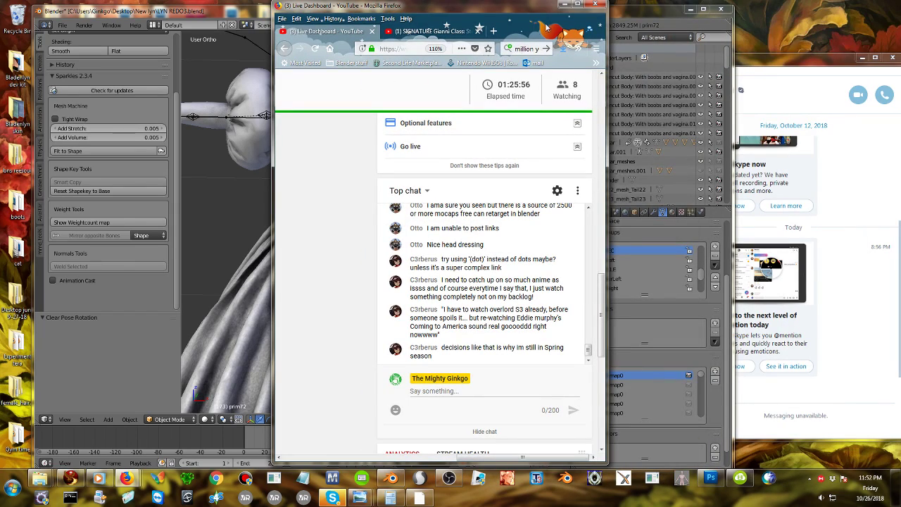
pyautogui.moveTo(676, 25); pyautogui.dragTo(655, 8)
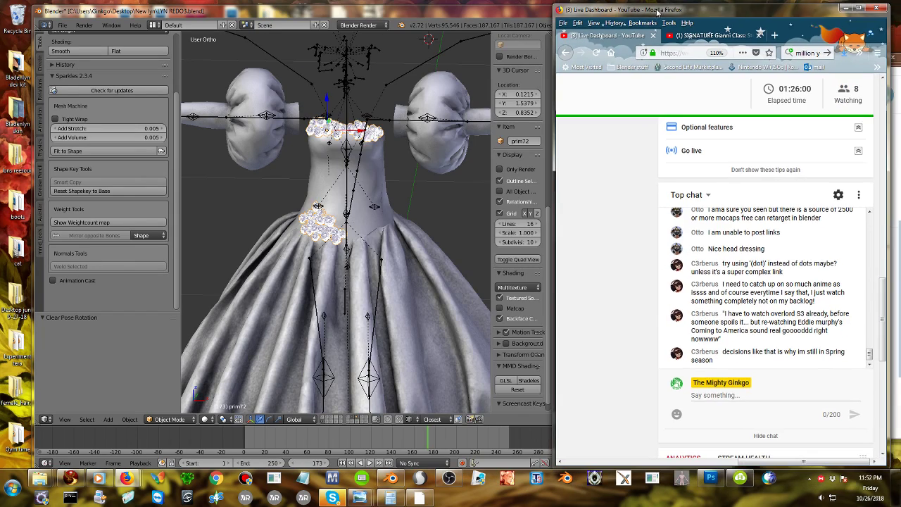
# Try to separate the prim72 trim mesh on the dress by loose parts in Blender.
pyautogui.rightClick(378, 136)
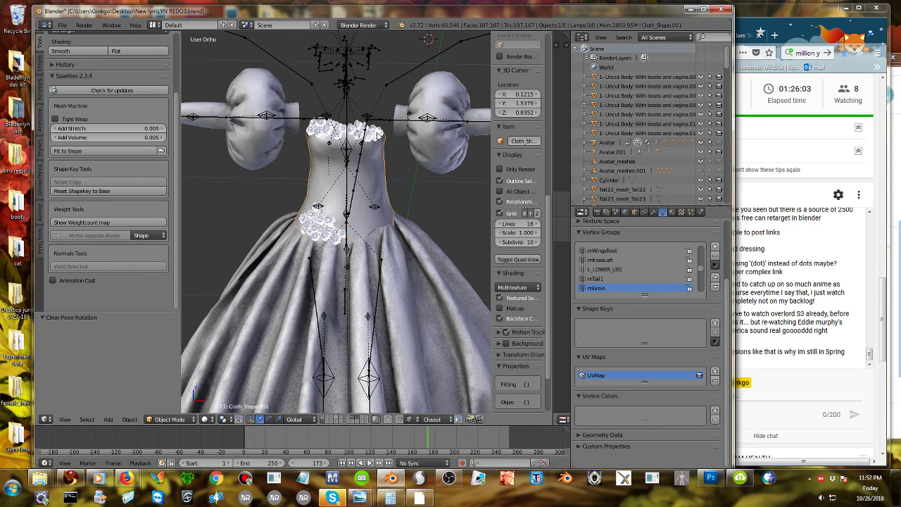
pyautogui.rightClick(378, 136)
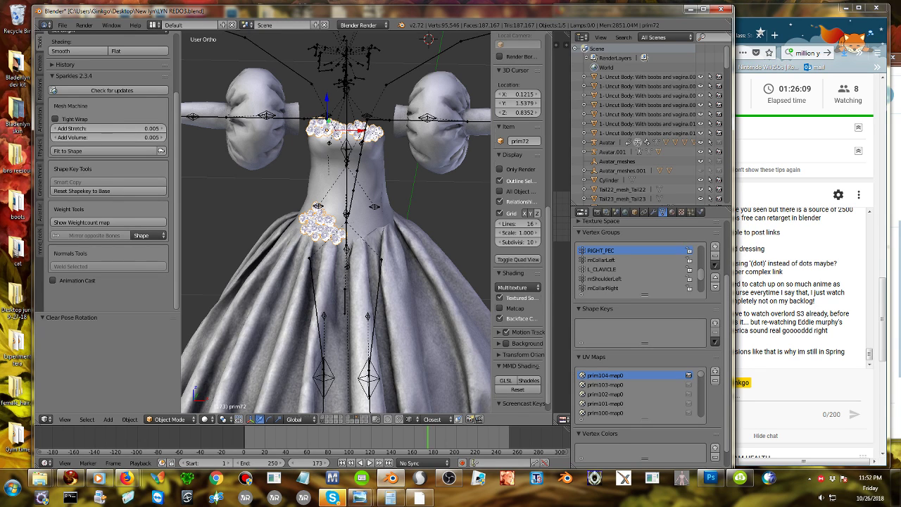
pyautogui.press('Tab')
pyautogui.press('p')
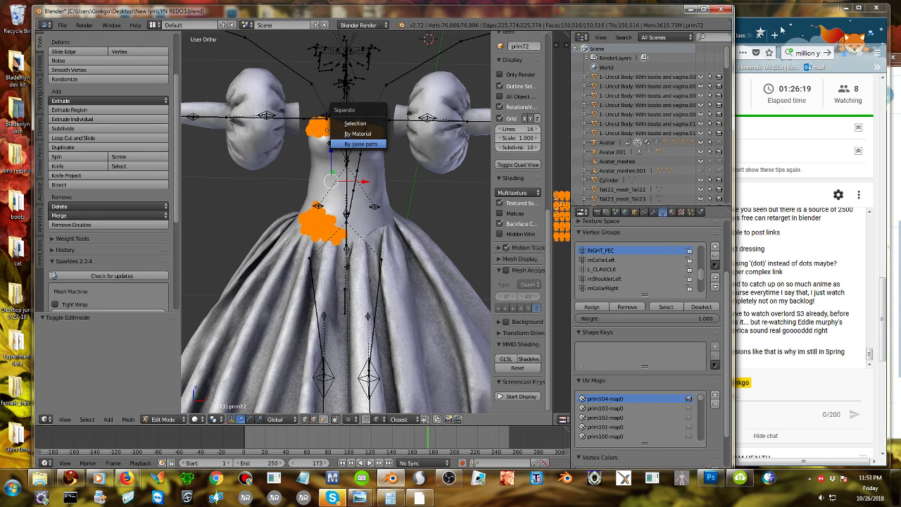
# Dismiss the Windows color scheme prompt without choosing an option and reposition the Firefox dashboard window.
pyautogui.click(760, 11)
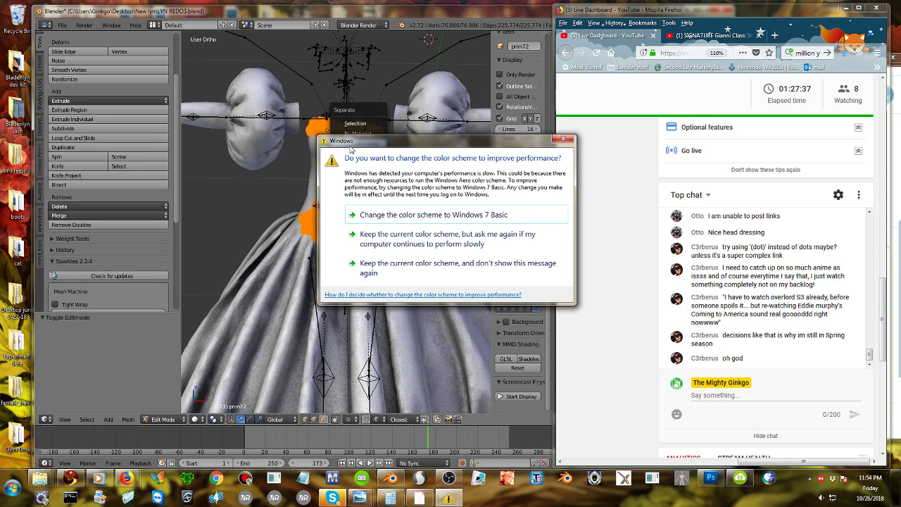
pyautogui.click(562, 141)
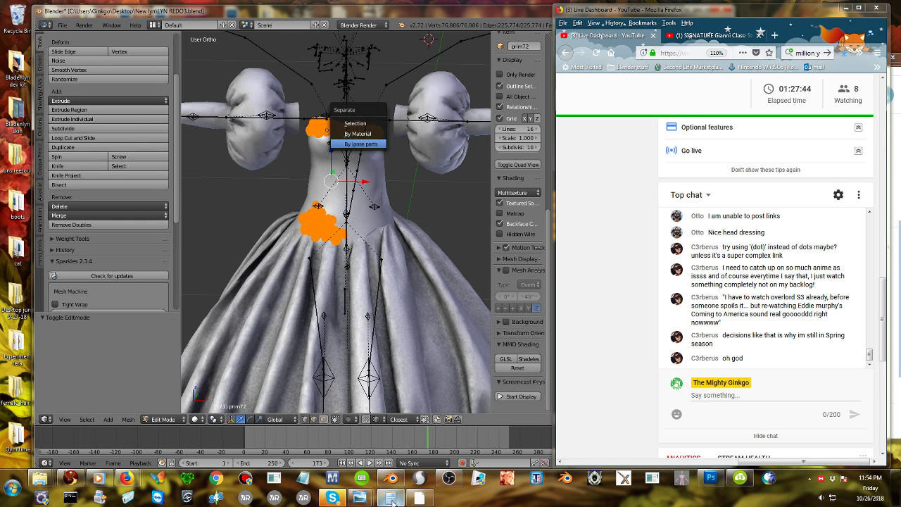
pyautogui.moveTo(392, 500)
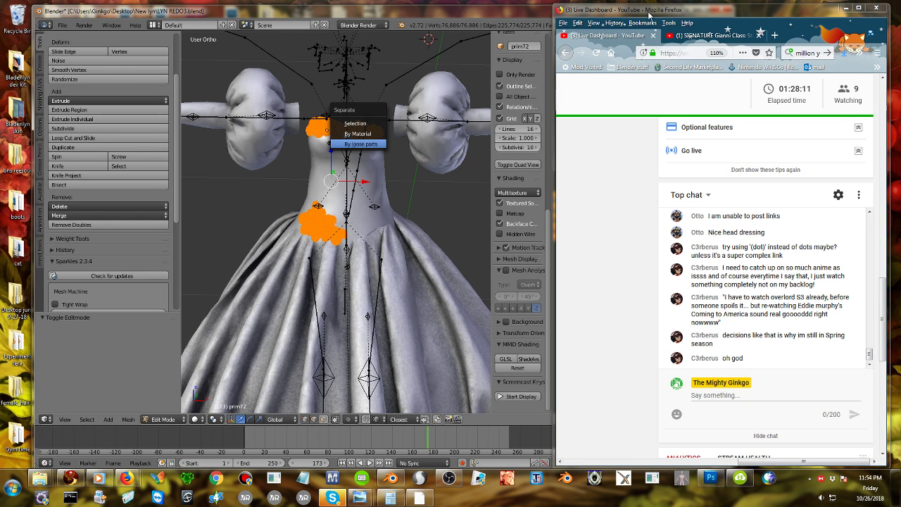
pyautogui.moveTo(642, 11); pyautogui.dragTo(633, 14)
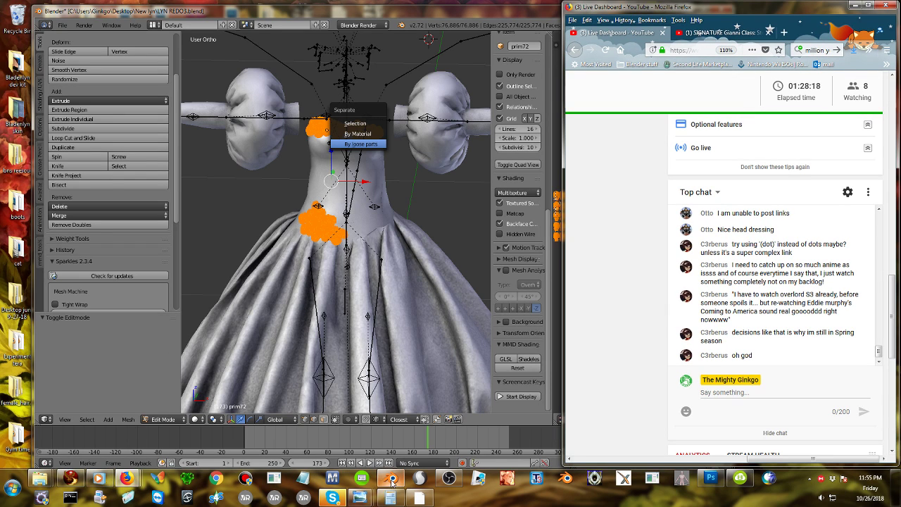
# Try to close the unresponsive Blender window.
pyautogui.rightClick(391, 482)
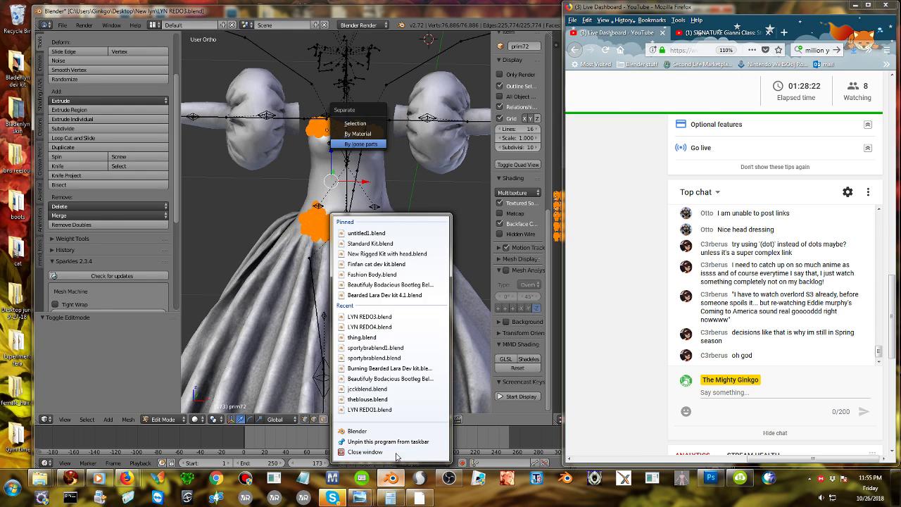
pyautogui.click(397, 457)
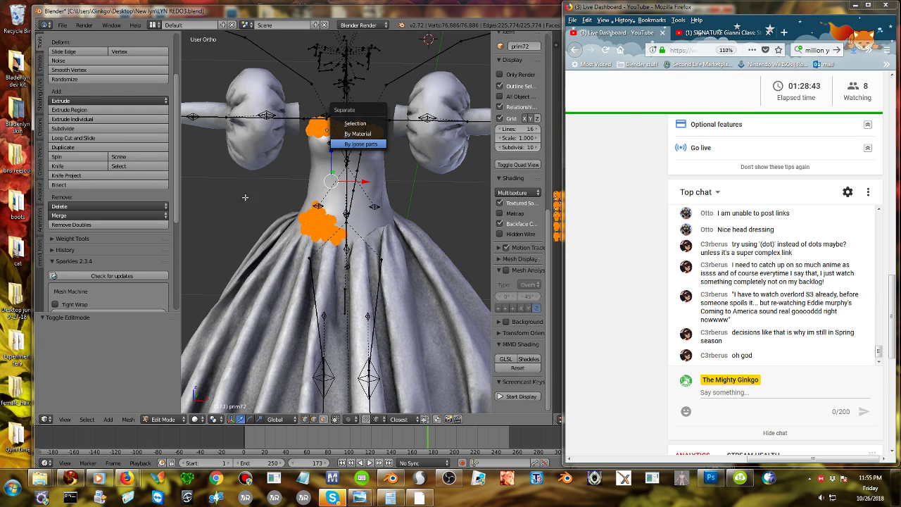
# Switch to Firestorm and load LYN REDO11.dae from the Desktop into a mesh model upload.
pyautogui.click(70, 478)
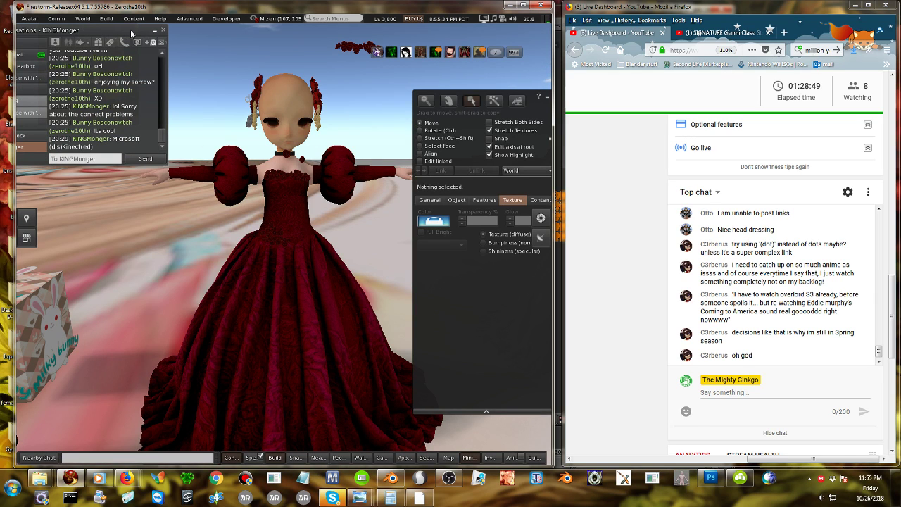
pyautogui.moveTo(130, 29); pyautogui.dragTo(107, 31)
pyautogui.click(107, 19)
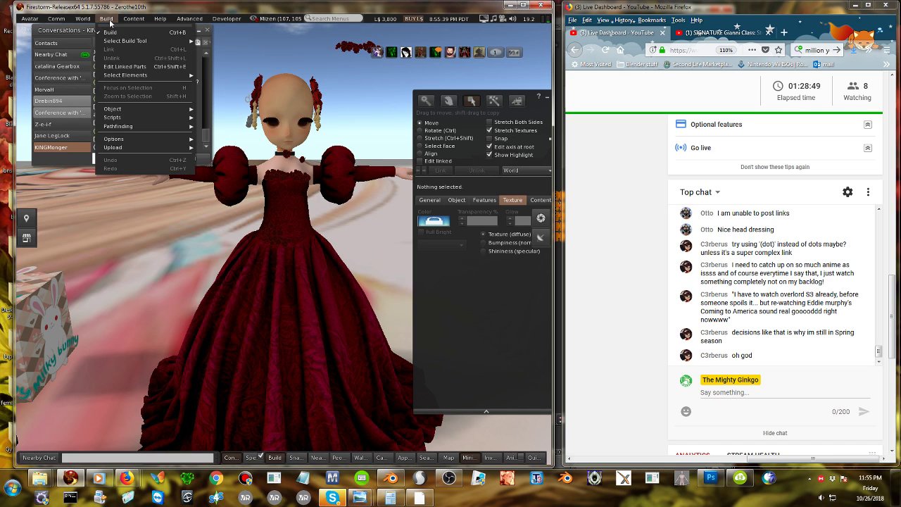
pyautogui.moveTo(144, 147)
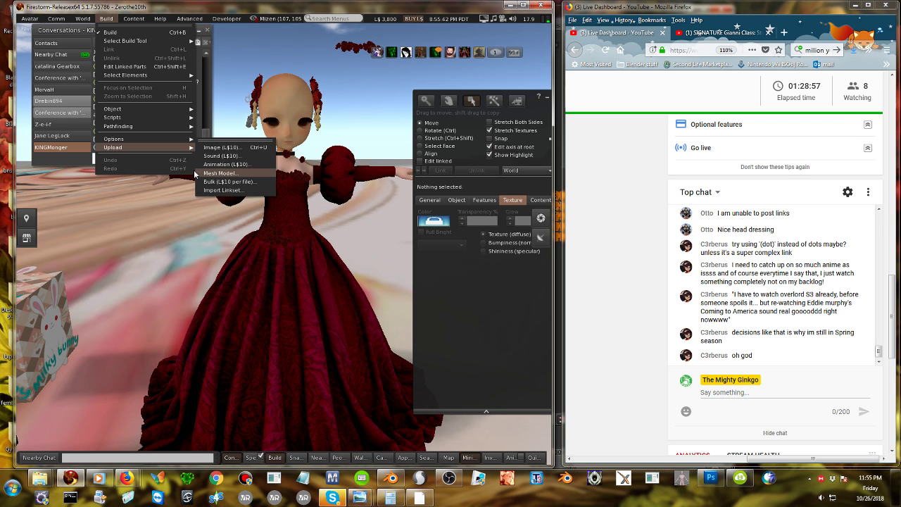
pyautogui.press('Escape')
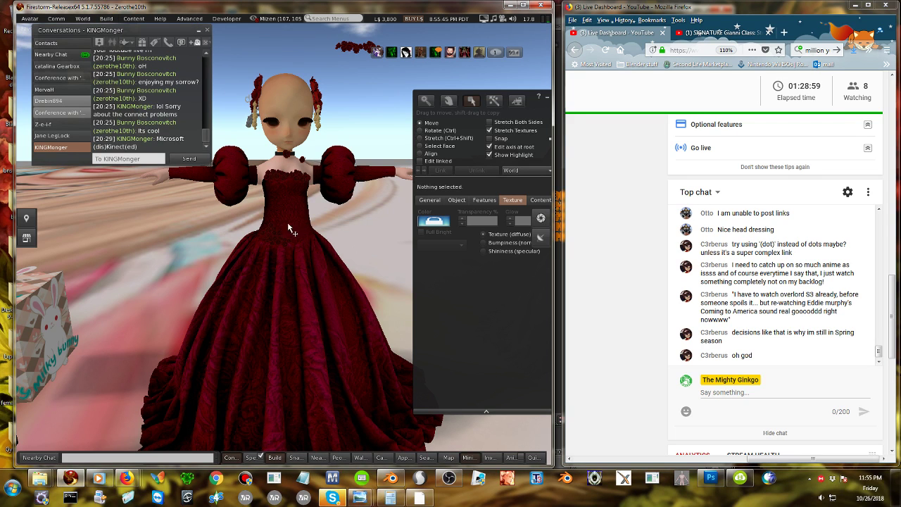
pyautogui.click(256, 262)
pyautogui.scroll(-3, 174, 225)
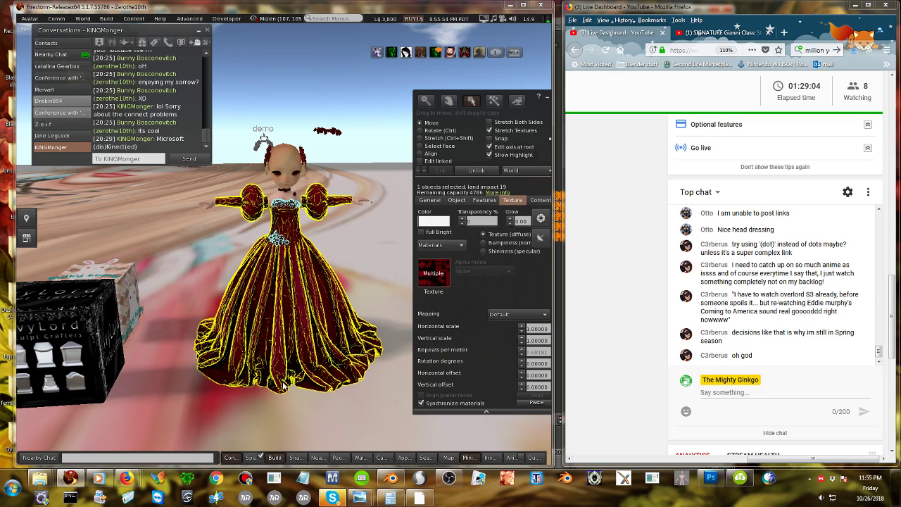
pyautogui.hotkey('ctrl', 'u')
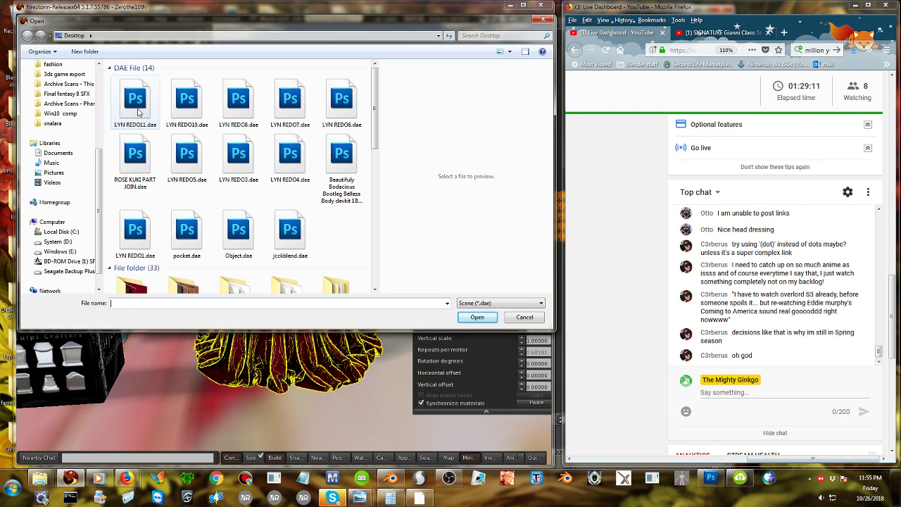
pyautogui.doubleClick(138, 112)
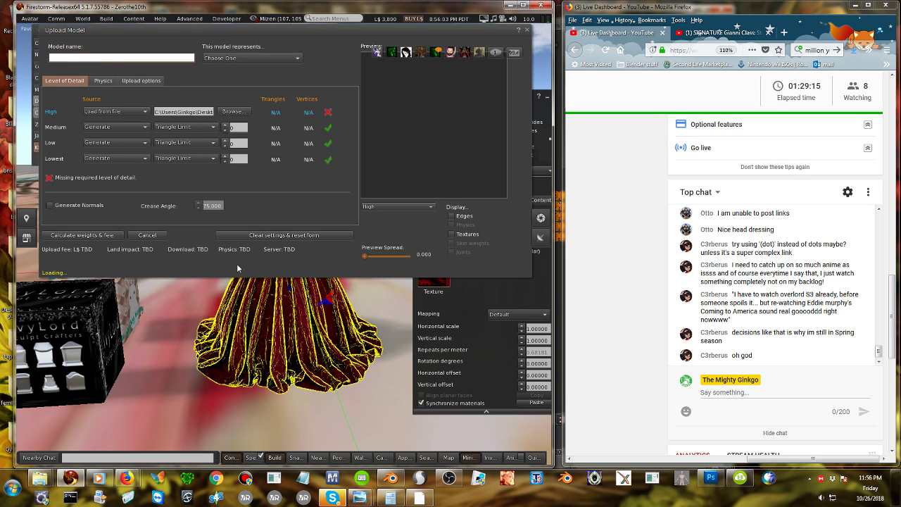
# Try once more to close the frozen Blender window while the upload form is open.
pyautogui.rightClick(390, 478)
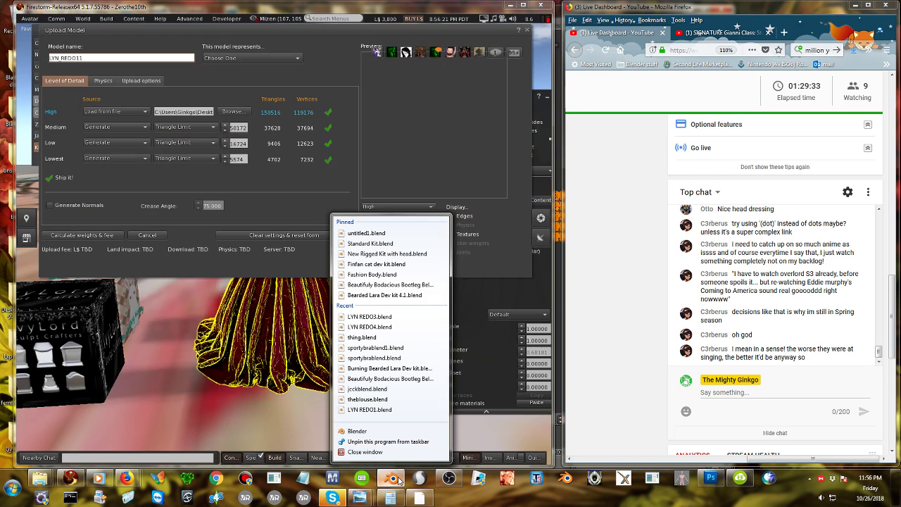
pyautogui.click(386, 453)
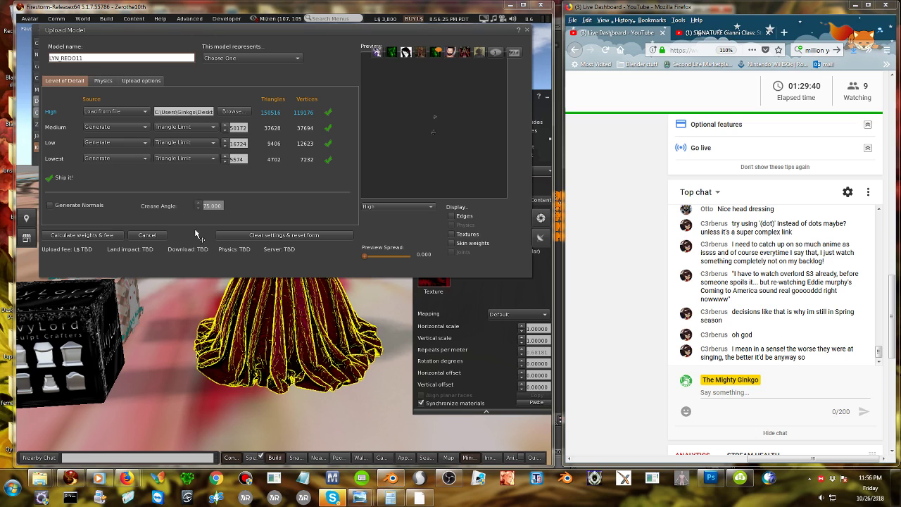
# Set the Lowest level of detail's triangle limit to 0 and reduce the Low level's limit.
pyautogui.click(226, 161)
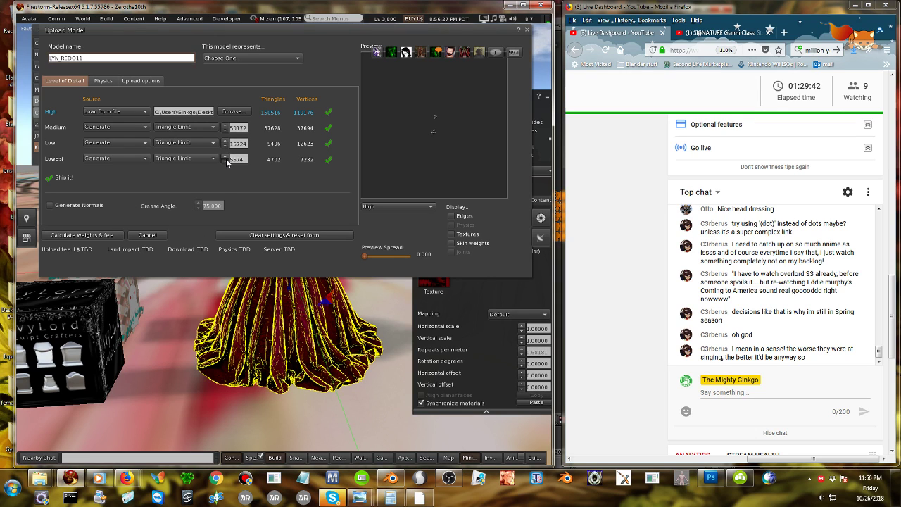
pyautogui.click(226, 161)
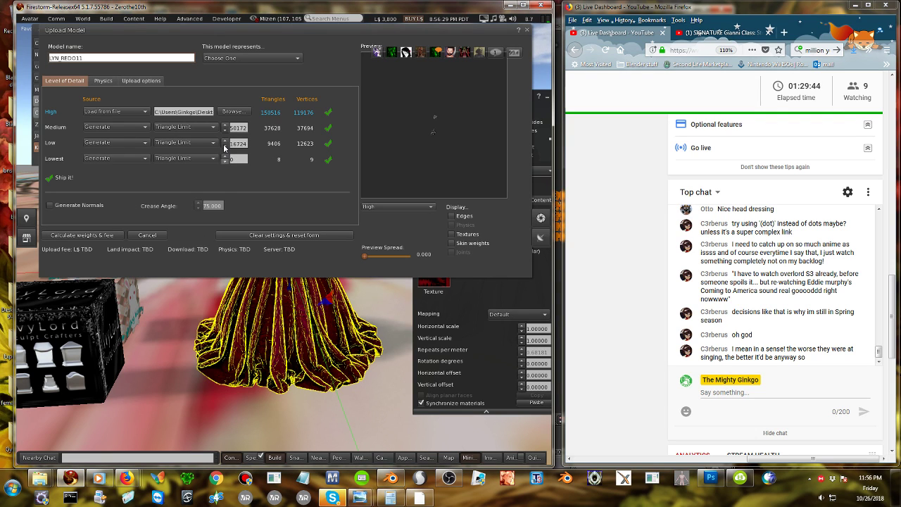
pyautogui.click(224, 145)
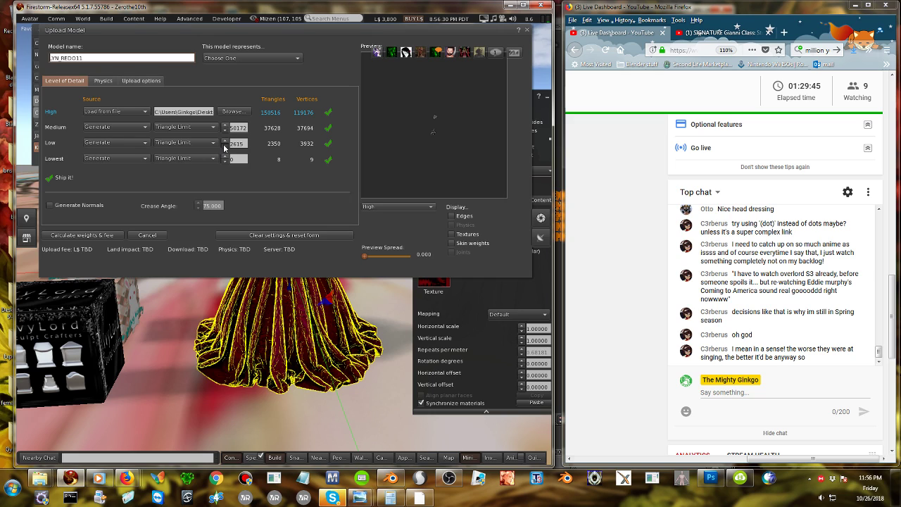
# Include skin weight in the model upload, calculate weights and fee, and inspect the trim in the preview.
pyautogui.click(136, 80)
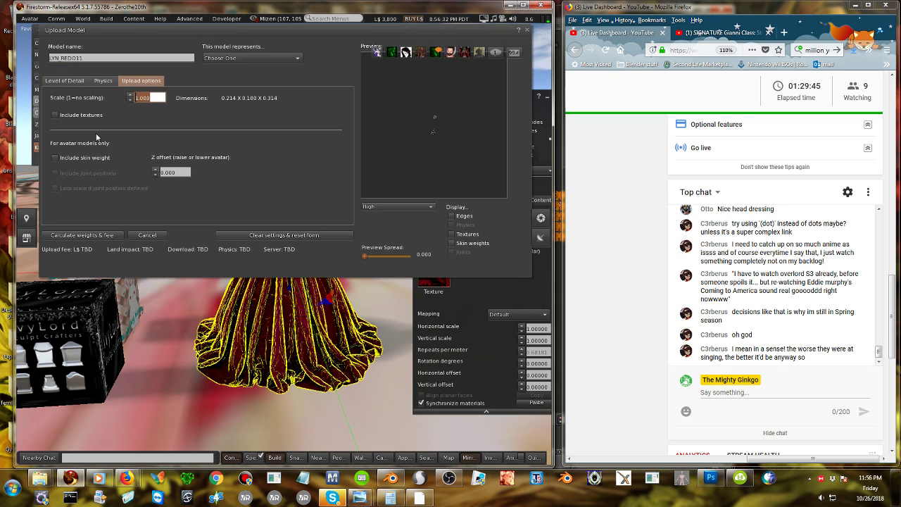
pyautogui.click(74, 235)
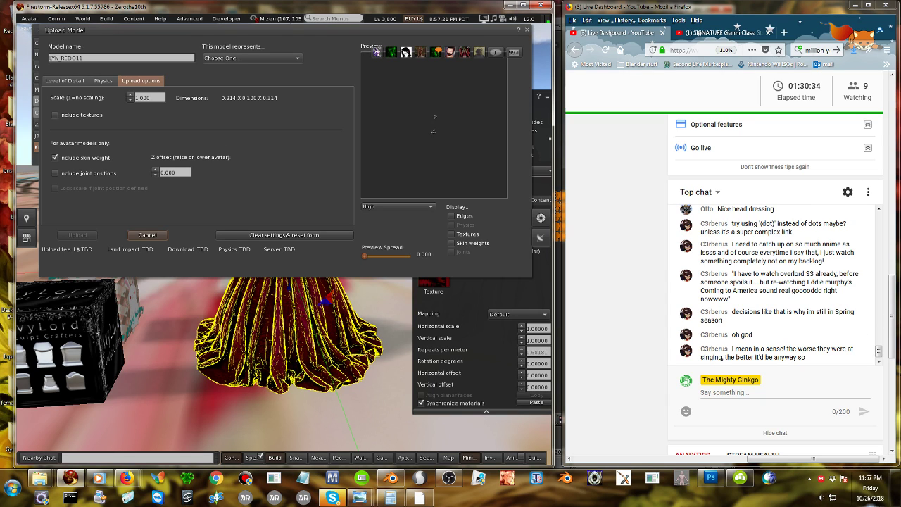
pyautogui.moveTo(439, 132)
pyautogui.mouseDown()
pyautogui.moveTo(439, 84)
pyautogui.moveTo(440, 132)
pyautogui.mouseUp()
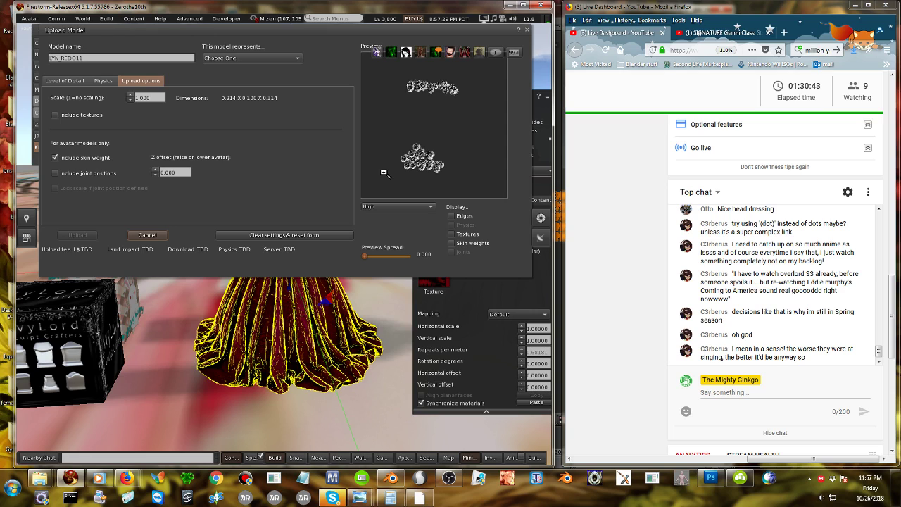
# End the frozen blender-app.exe process in Windows Task Manager and close Task Manager.
pyautogui.rightClick(504, 497)
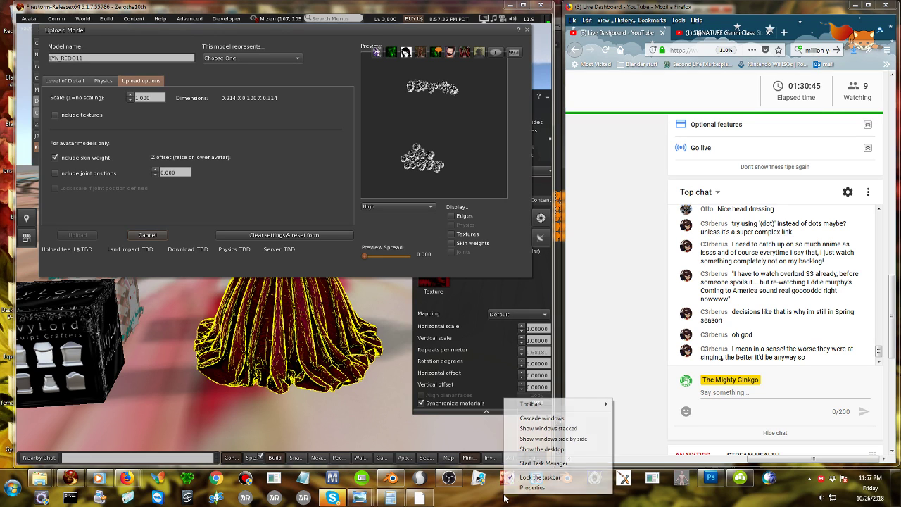
pyautogui.click(538, 463)
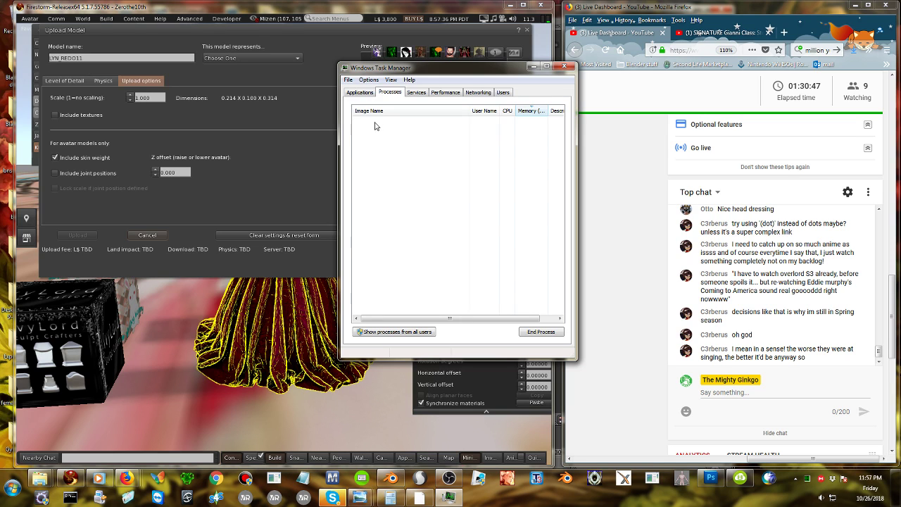
pyautogui.click(379, 123)
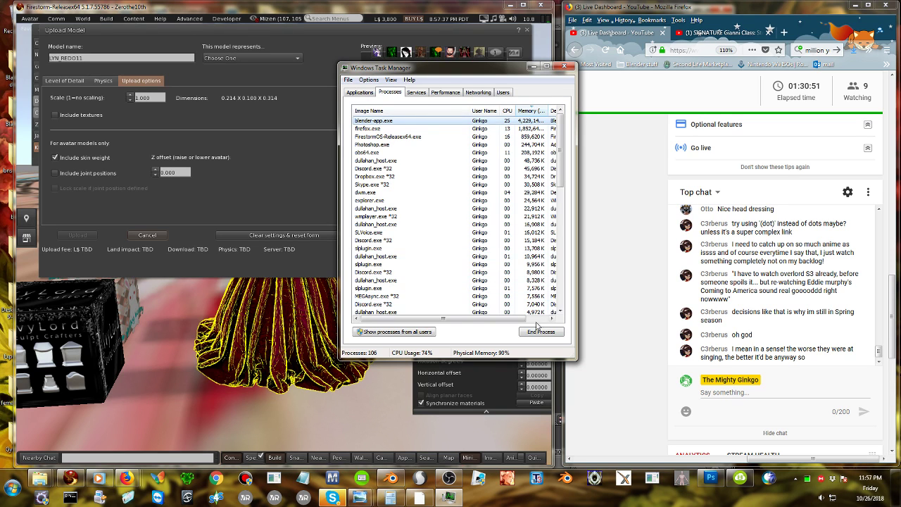
pyautogui.click(533, 335)
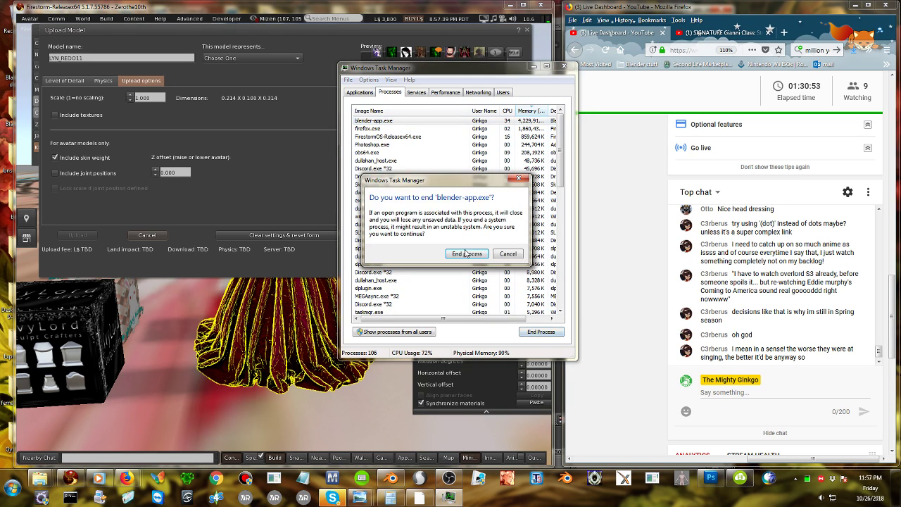
pyautogui.click(468, 254)
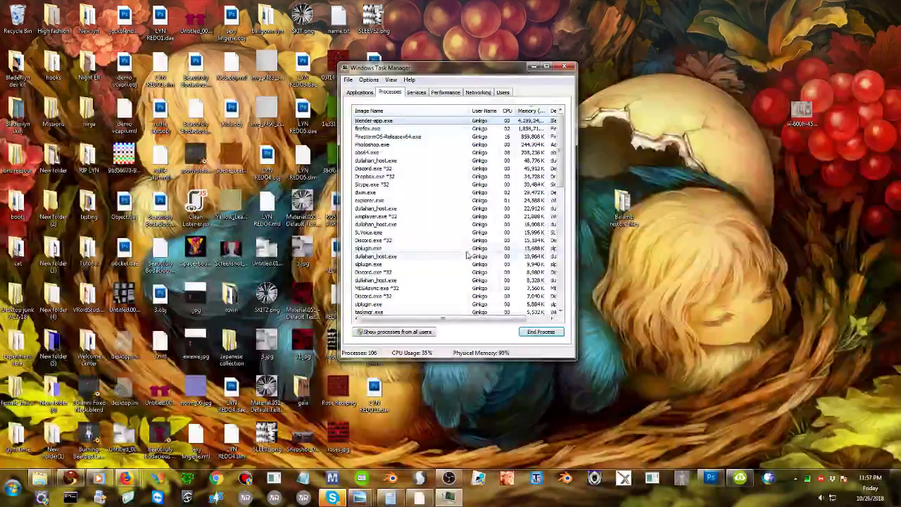
pyautogui.click(563, 67)
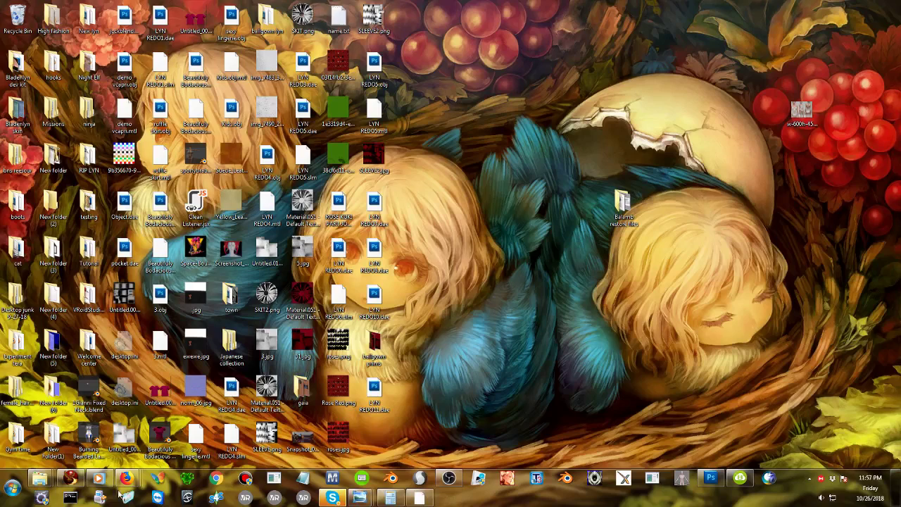
# Bring Firestorm back to the front and close the YouTube Live Dashboard window in Firefox.
pyautogui.click(65, 497)
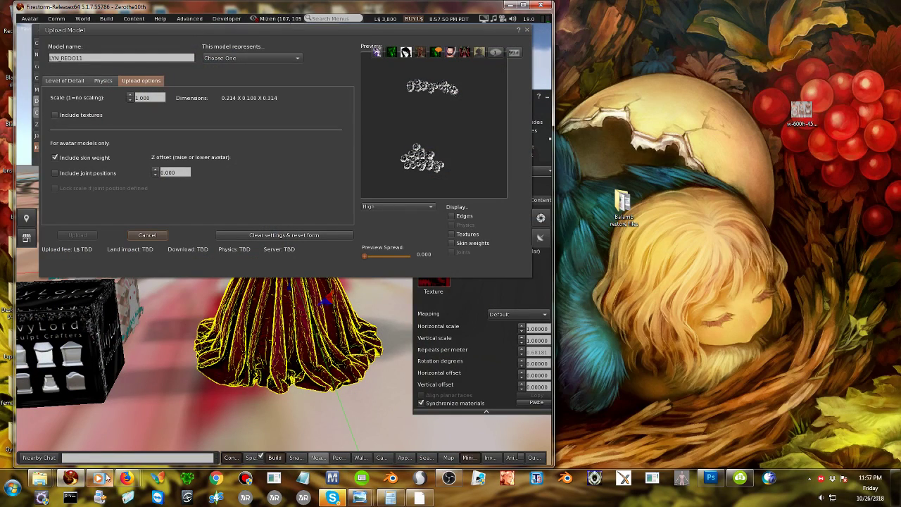
pyautogui.moveTo(133, 481)
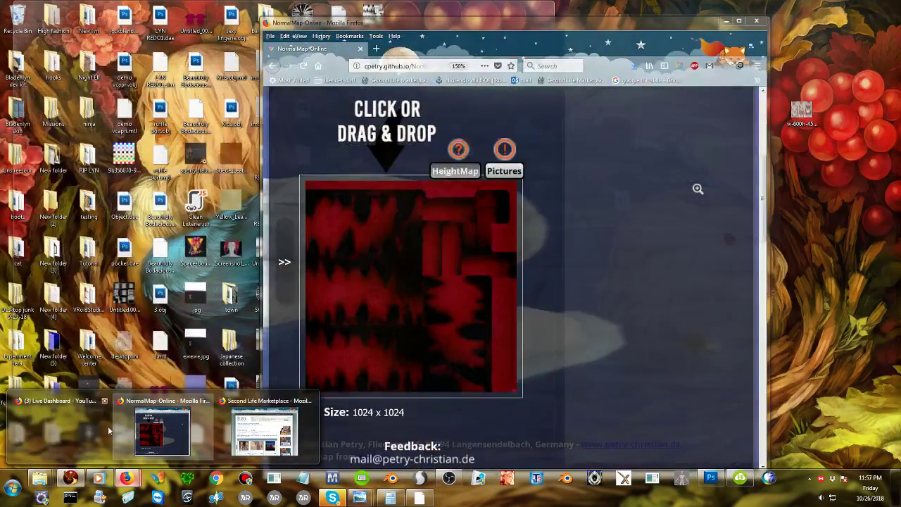
pyautogui.click(78, 429)
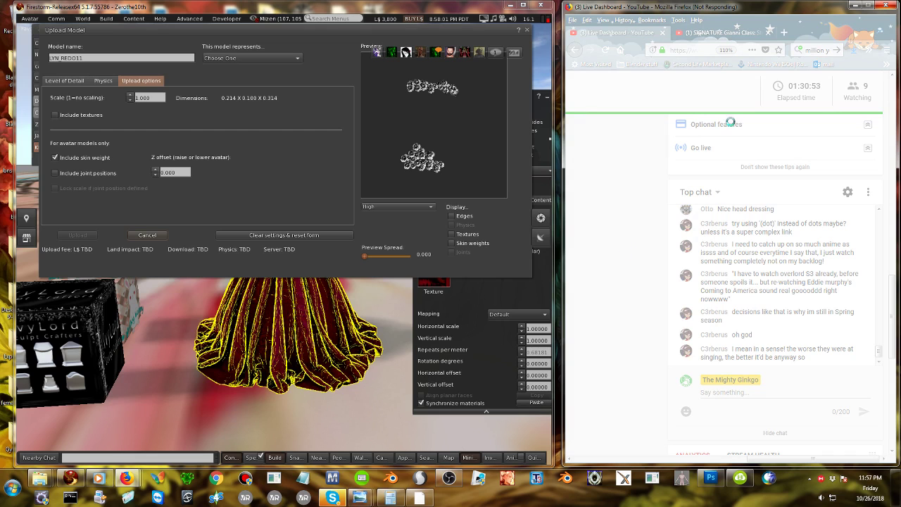
pyautogui.click(883, 7)
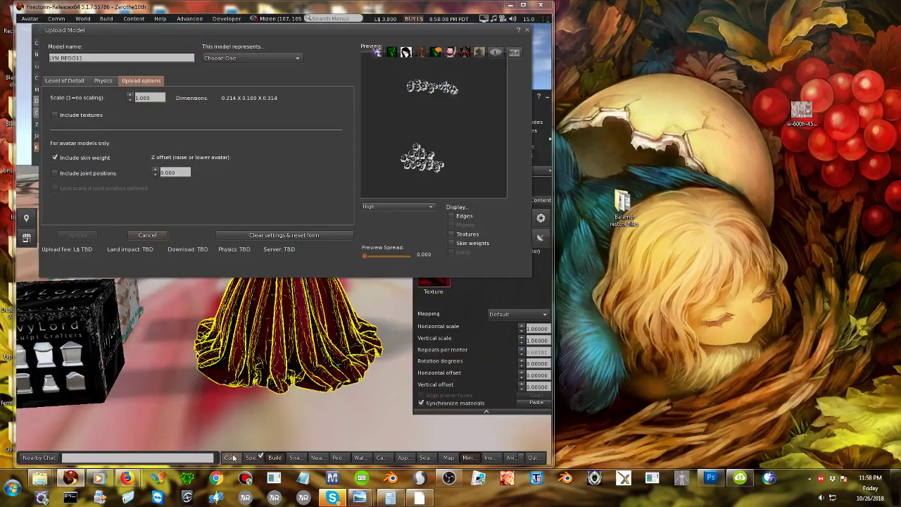
# Rotate the trim in the upload preview and check the model's level of detail settings.
pyautogui.click(187, 207)
pyautogui.moveTo(415, 164)
pyautogui.mouseDown()
pyautogui.moveTo(471, 163)
pyautogui.moveTo(426, 164)
pyautogui.mouseUp()
pyautogui.click(64, 82)
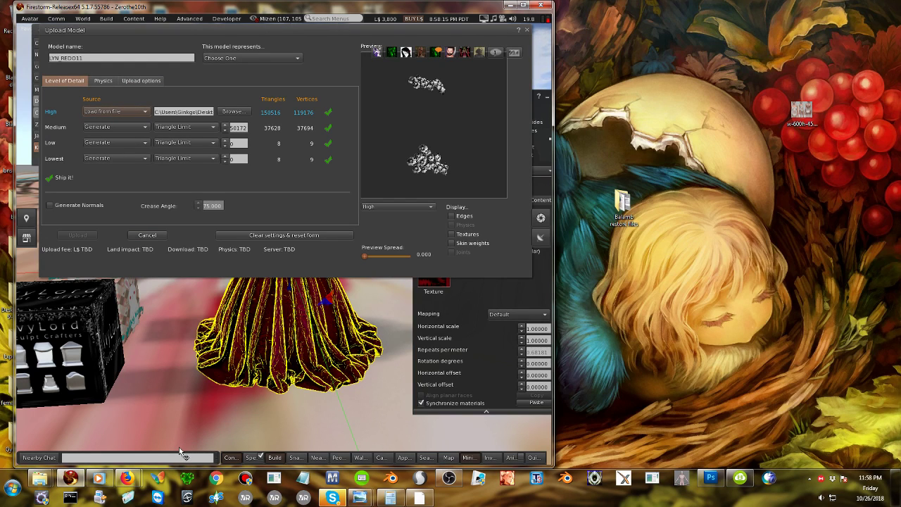
# Close the remaining Firefox windows, Second Life Marketplace and NormalMap-Online.
pyautogui.hotkey('alt', 'Tab')
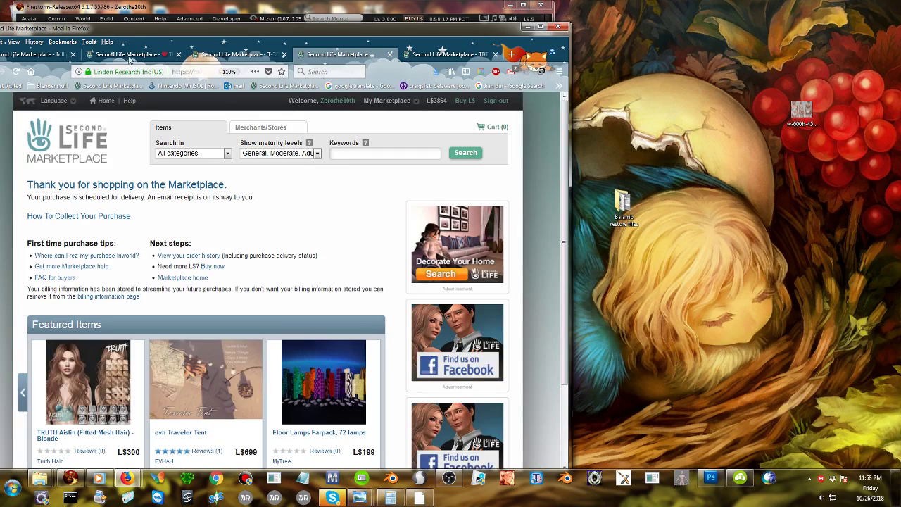
pyautogui.moveTo(126, 29); pyautogui.dragTo(468, 23)
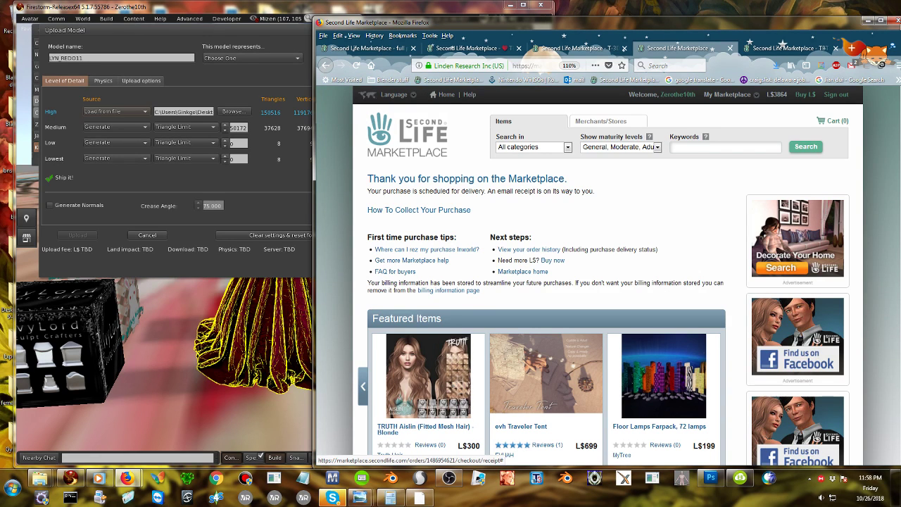
pyautogui.click(893, 21)
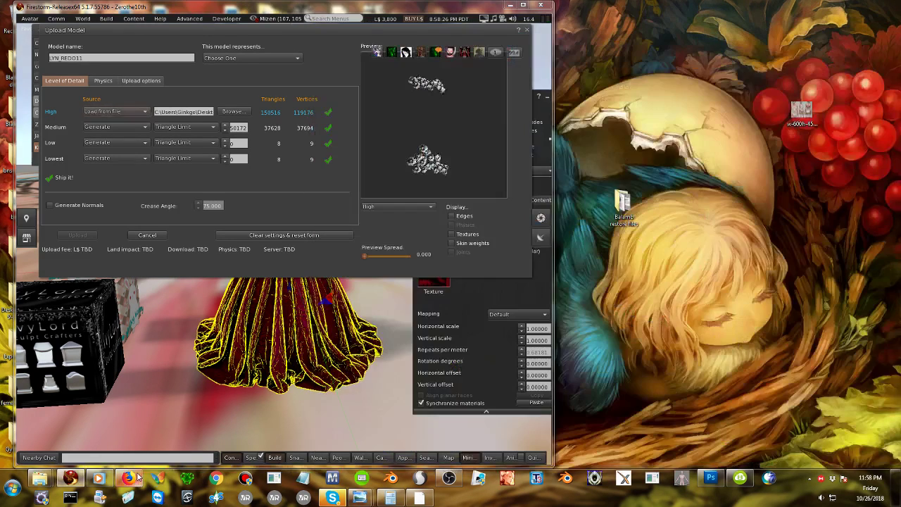
pyautogui.rightClick(128, 477)
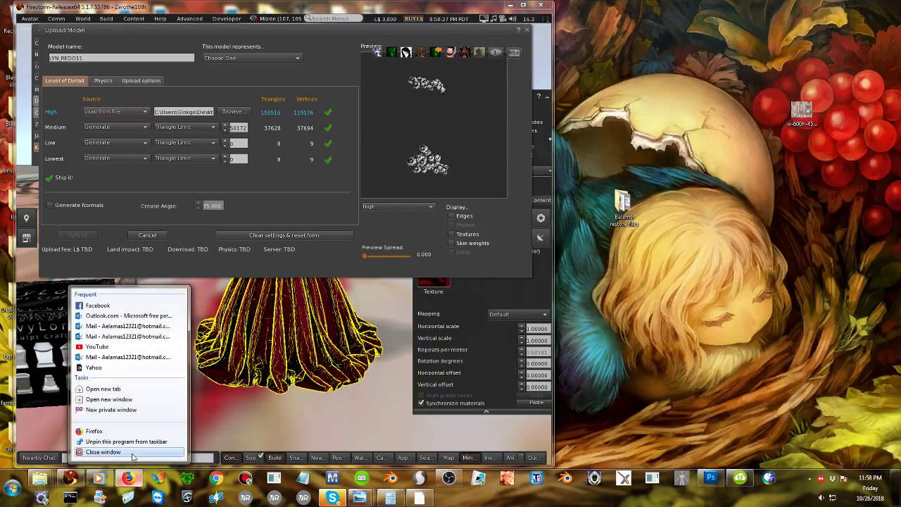
pyautogui.click(131, 452)
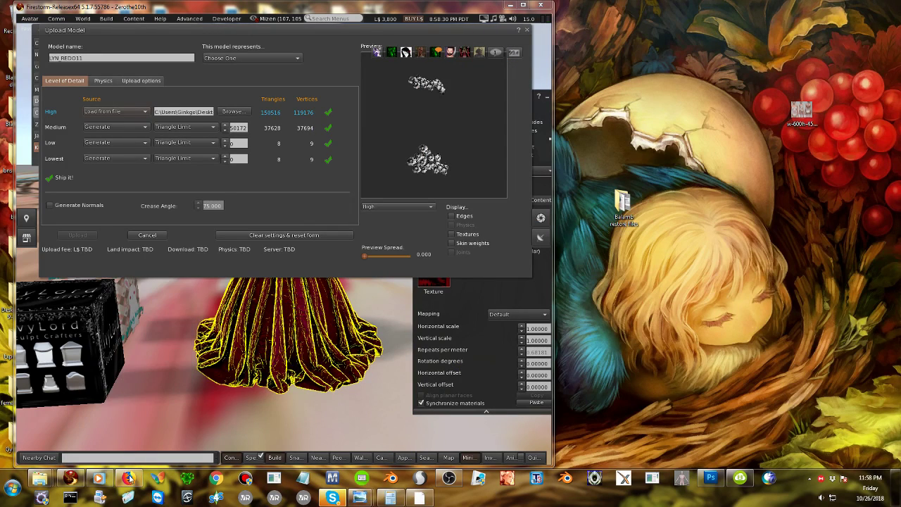
pyautogui.moveTo(129, 479)
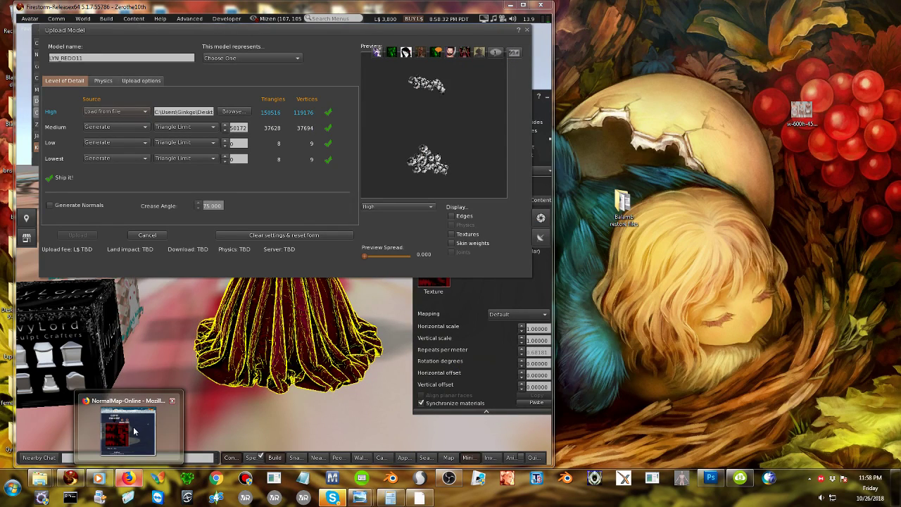
pyautogui.moveTo(134, 430)
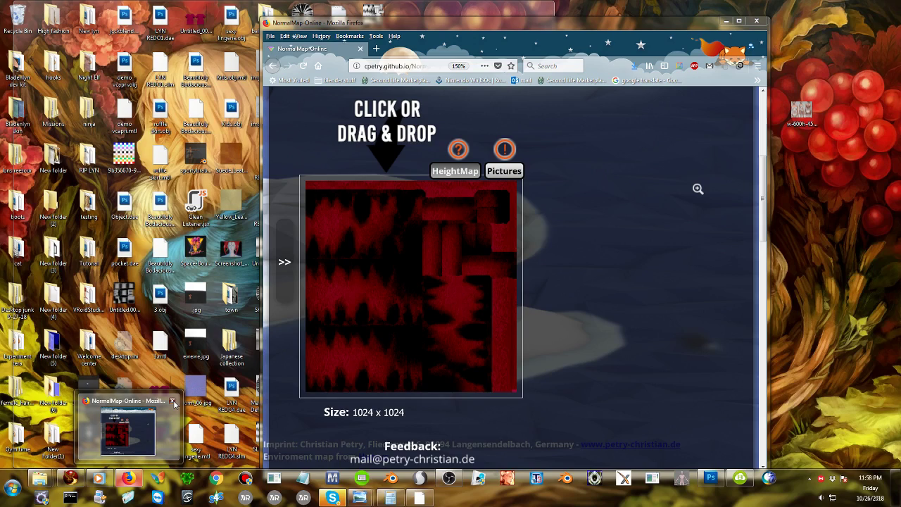
pyautogui.click(172, 401)
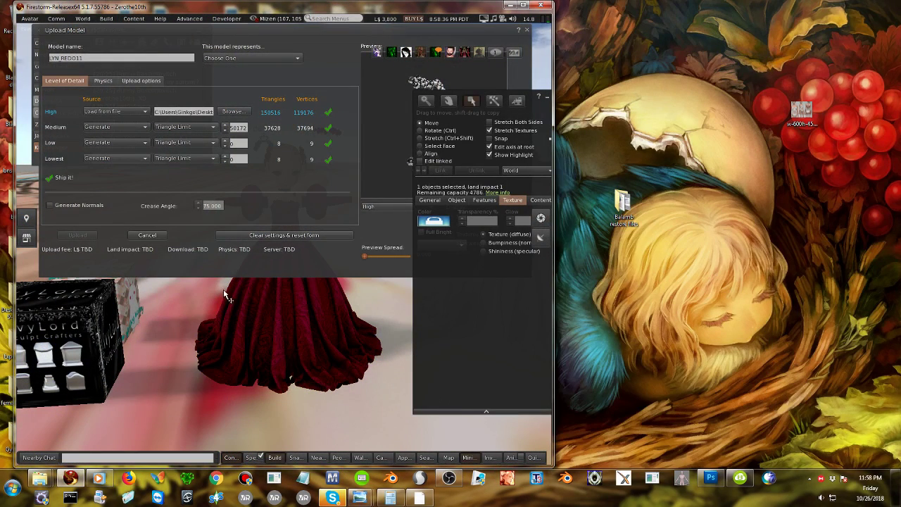
# Return to the model upload form in Firestorm and upload the LYN_REDO11 mesh.
pyautogui.click(269, 265)
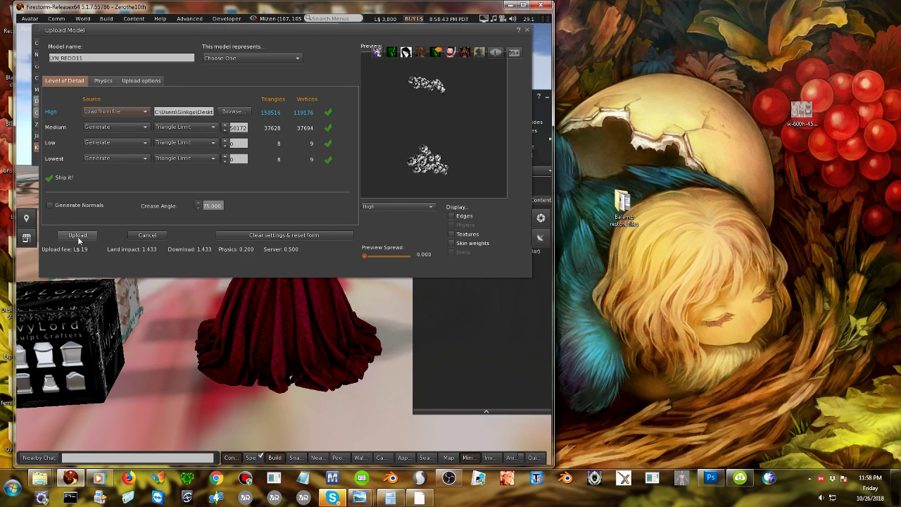
pyautogui.click(78, 235)
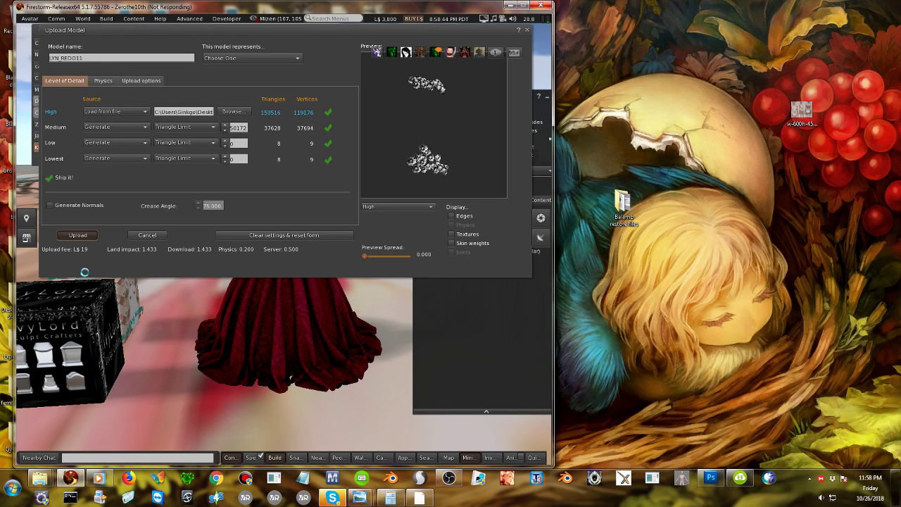
# Relaunch Firefox, force its old process to close, and dismiss the missing profile warning.
pyautogui.rightClick(129, 481)
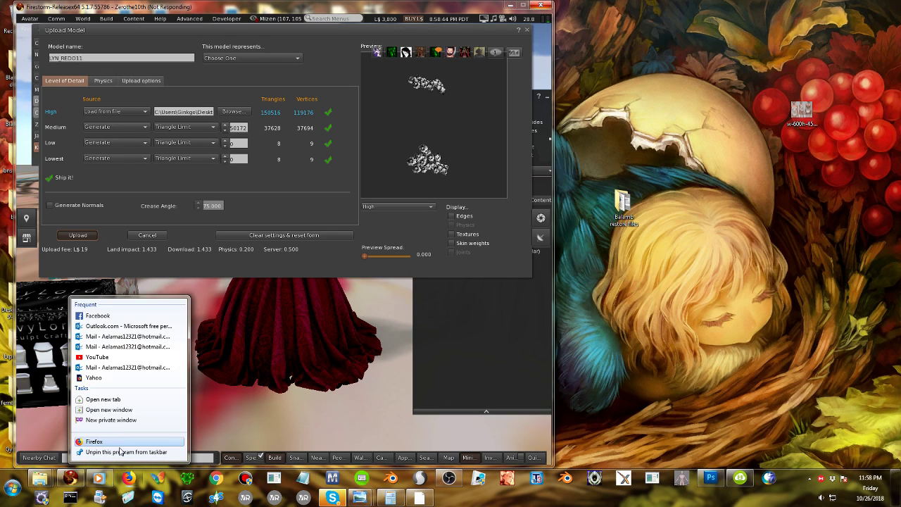
pyautogui.click(119, 441)
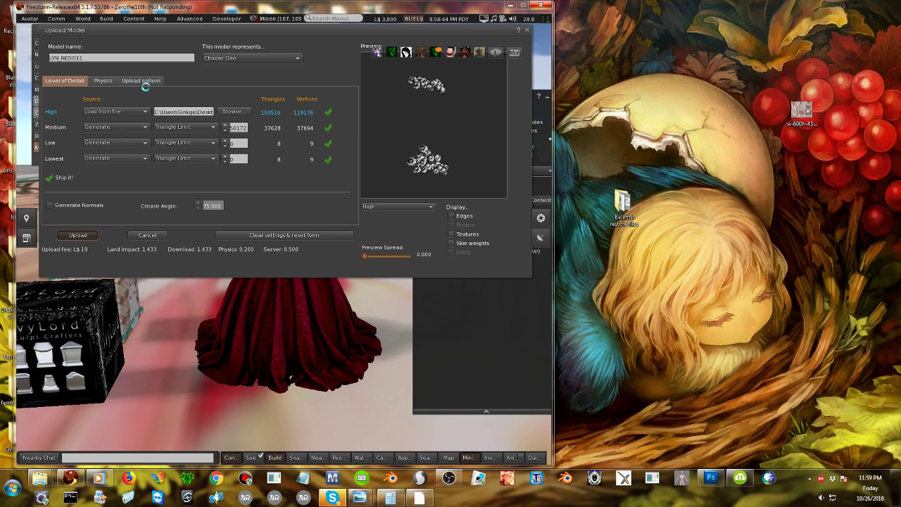
pyautogui.click(127, 478)
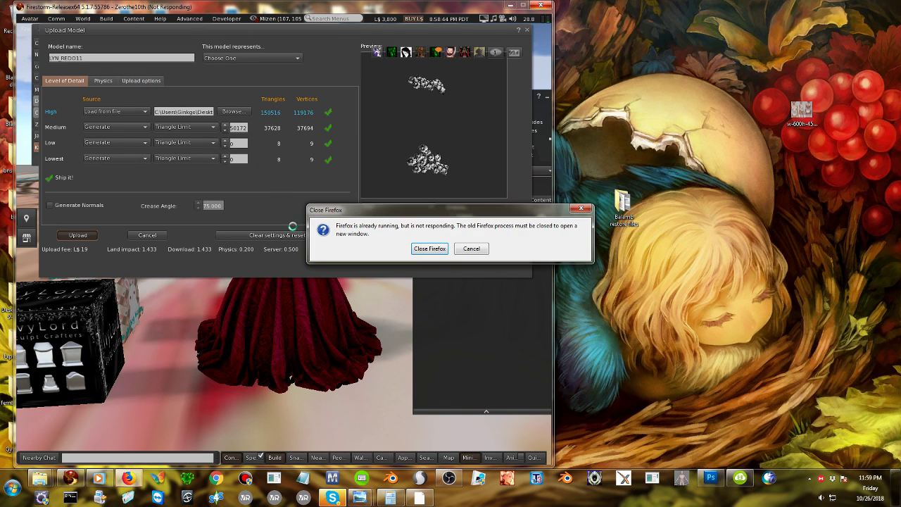
pyautogui.click(429, 249)
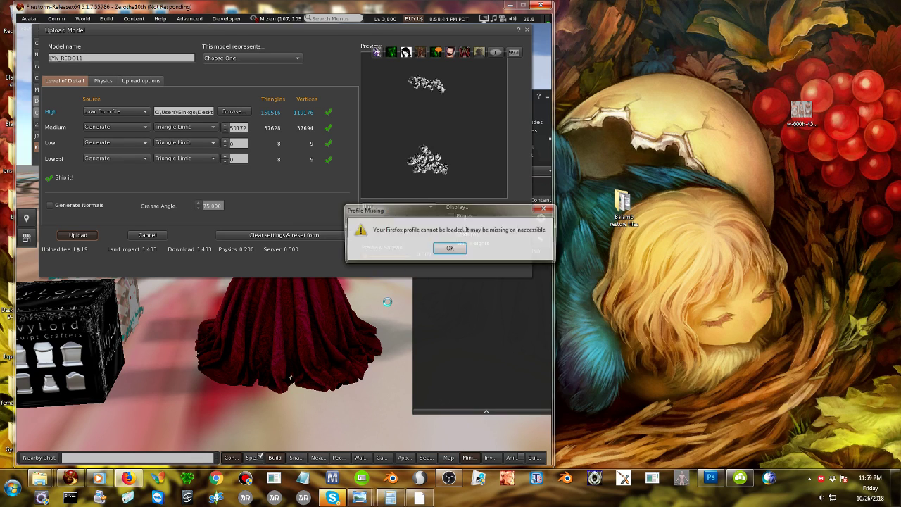
pyautogui.click(542, 210)
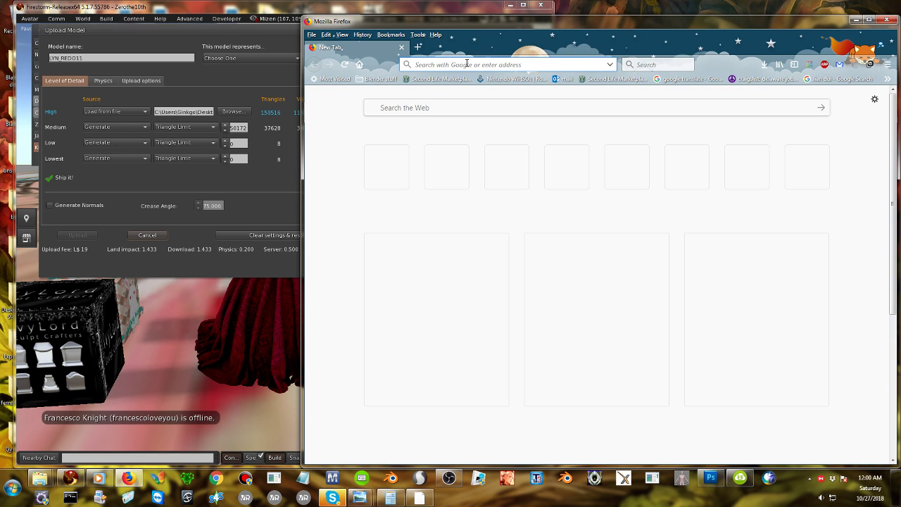
# Open YouTube from the top sites on Firefox's new tab page and look over its home page.
pyautogui.write('LIVE')
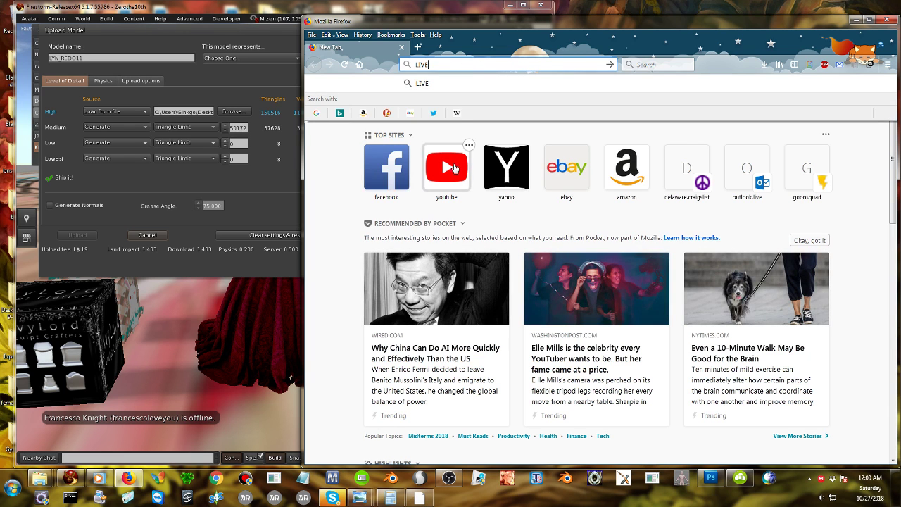
pyautogui.click(337, 296)
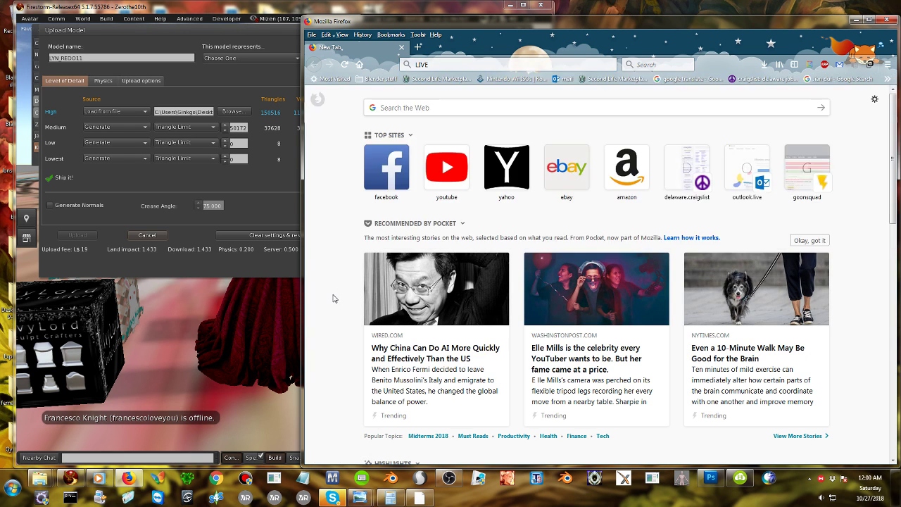
pyautogui.click(445, 172)
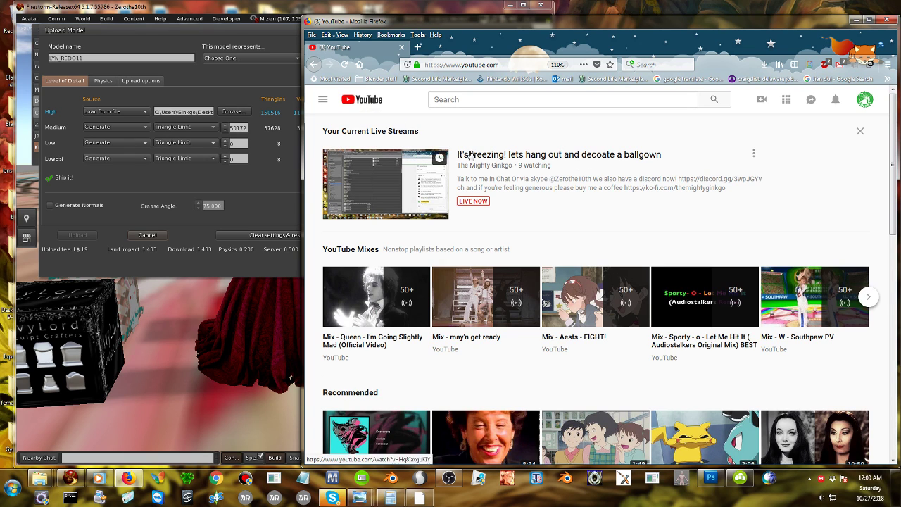
pyautogui.scroll(-1, 461, 149)
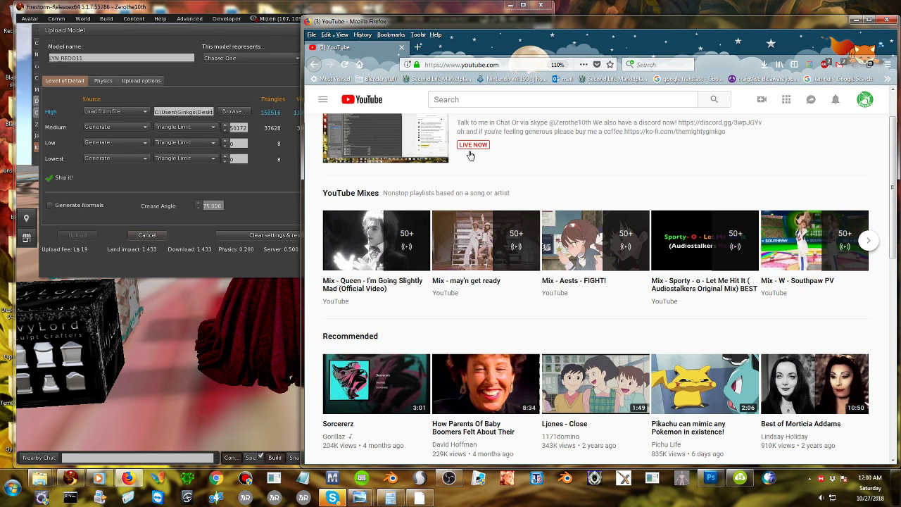
pyautogui.scroll(1, 466, 155)
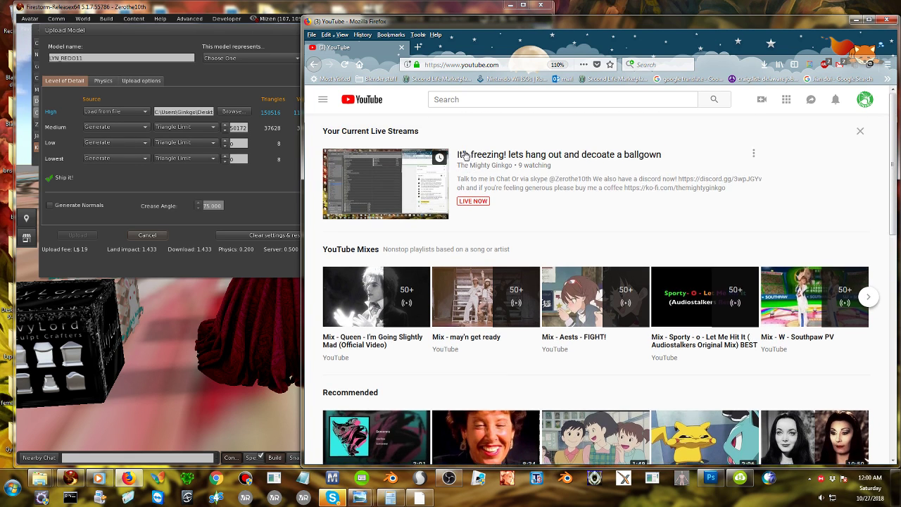
# Open the channel's Creator Studio and go to the Stream now page under live streaming.
pyautogui.click(322, 99)
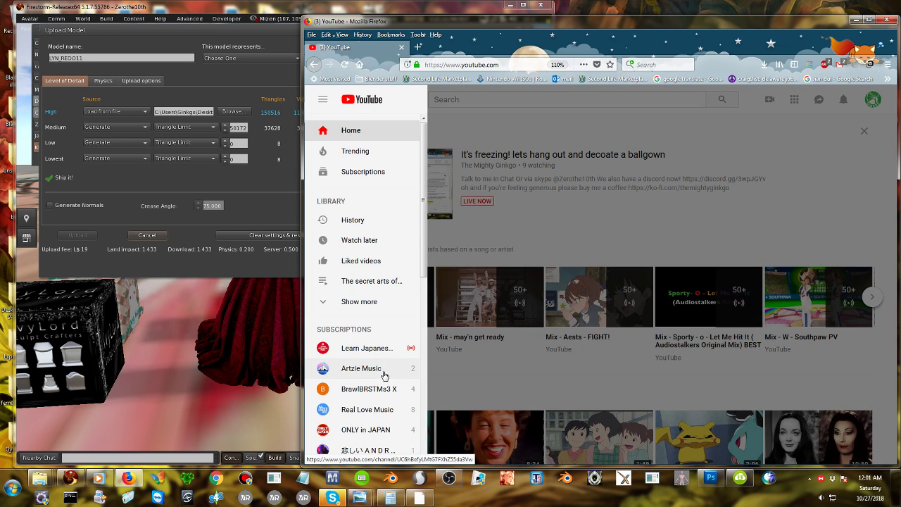
pyautogui.click(872, 136)
pyautogui.click(872, 106)
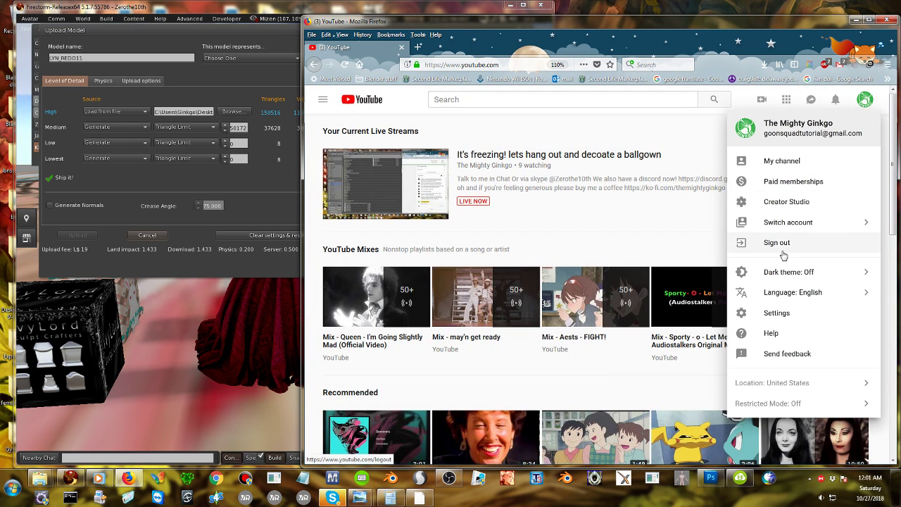
pyautogui.click(797, 203)
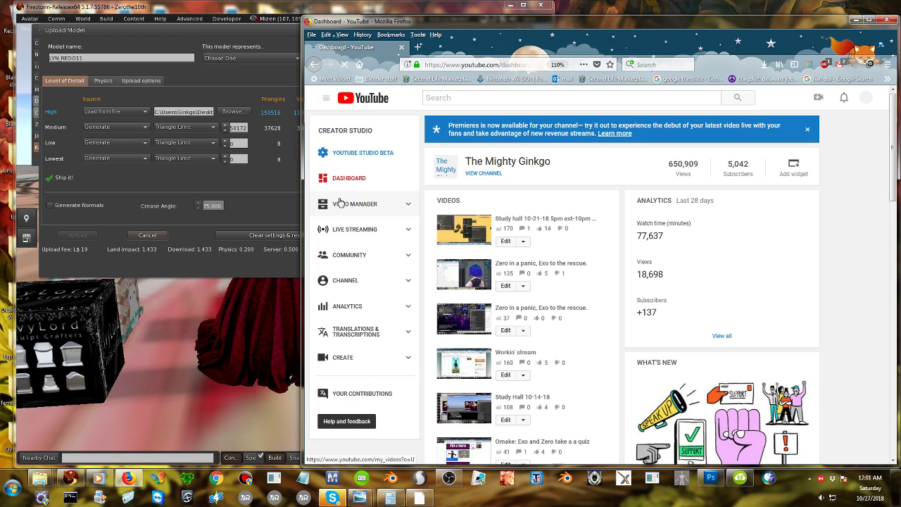
pyautogui.click(340, 202)
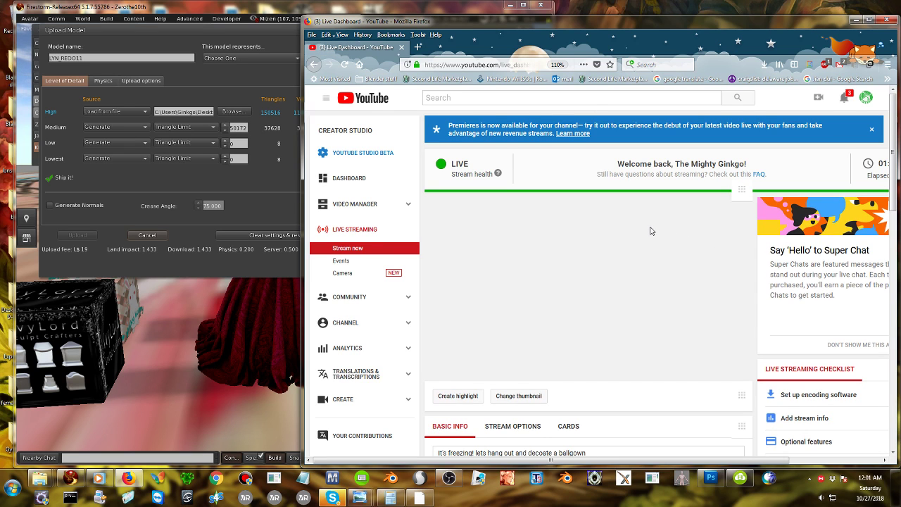
# Go to the live chat and analytics on the YouTube live dashboard to keep an eye on the stream.
pyautogui.scroll(-2, 651, 230)
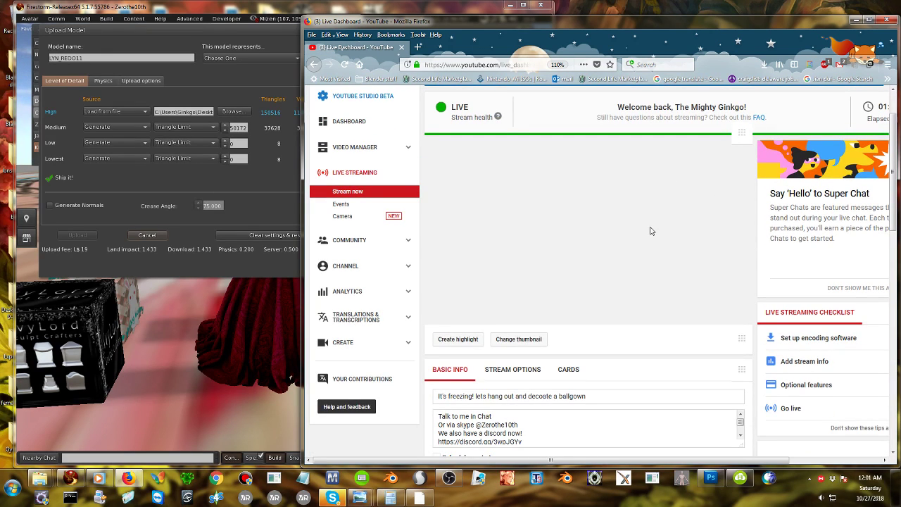
pyautogui.scroll(-10, 651, 231)
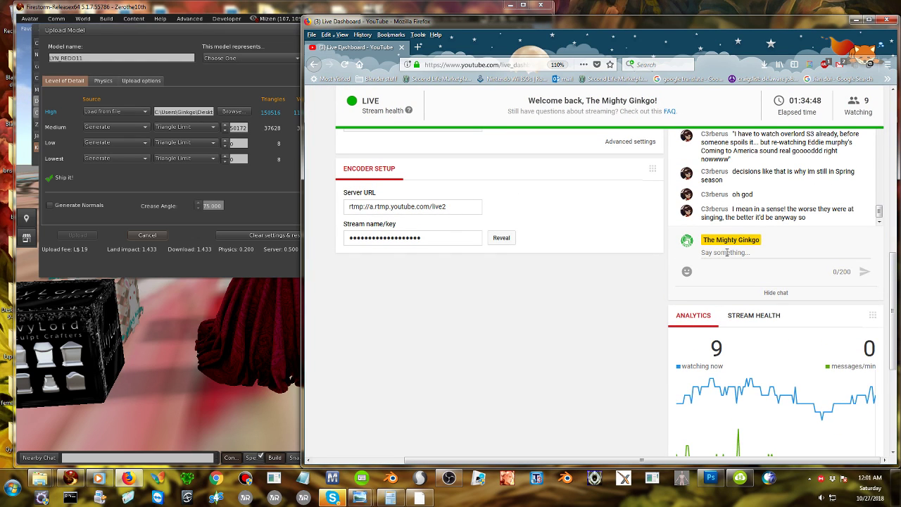
pyautogui.click(726, 252)
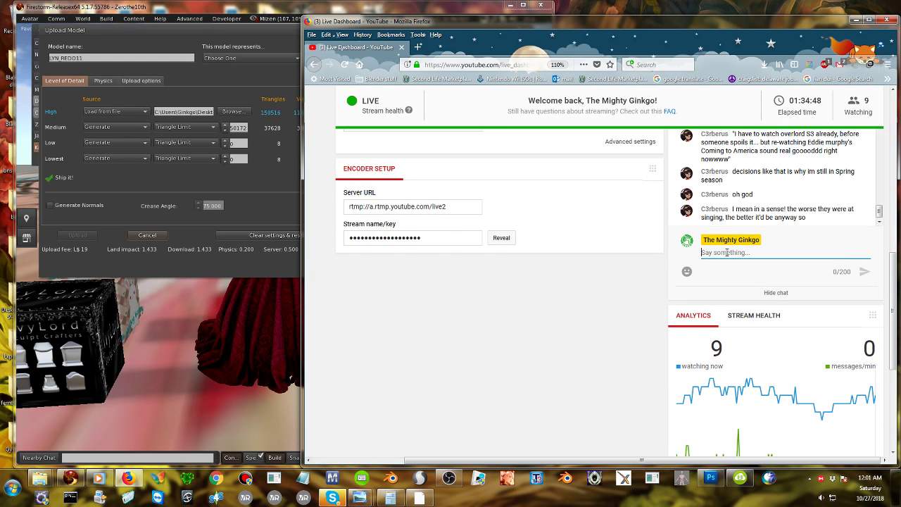
pyautogui.click(636, 270)
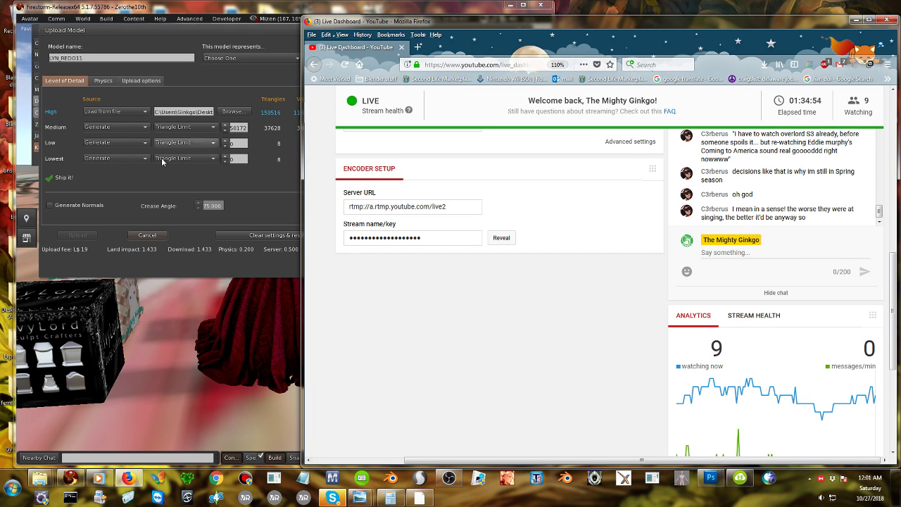
# Switch back to Firestorm and inspect the rose trim in the model upload preview from another angle.
pyautogui.click(162, 178)
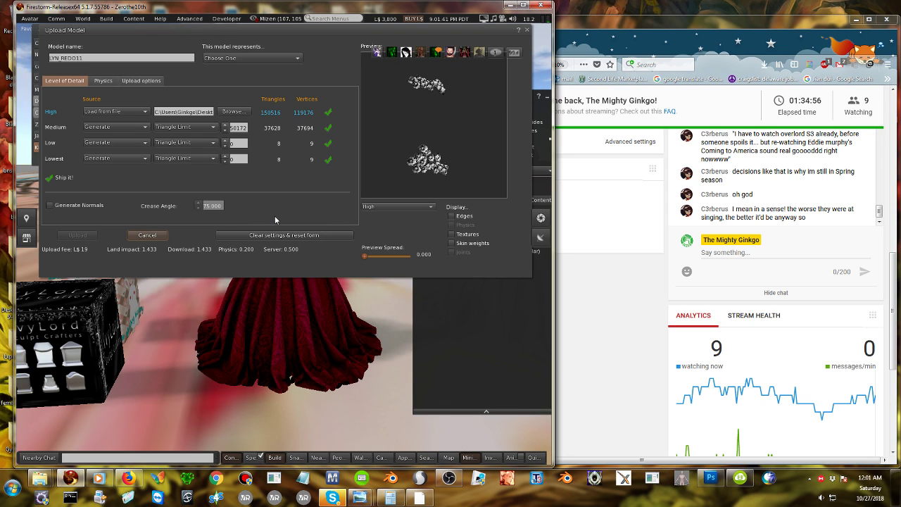
pyautogui.moveTo(433, 124); pyautogui.dragTo(489, 124)
pyautogui.moveTo(392, 119)
pyautogui.mouseDown()
pyautogui.moveTo(392, 176)
pyautogui.moveTo(392, 118)
pyautogui.mouseUp()
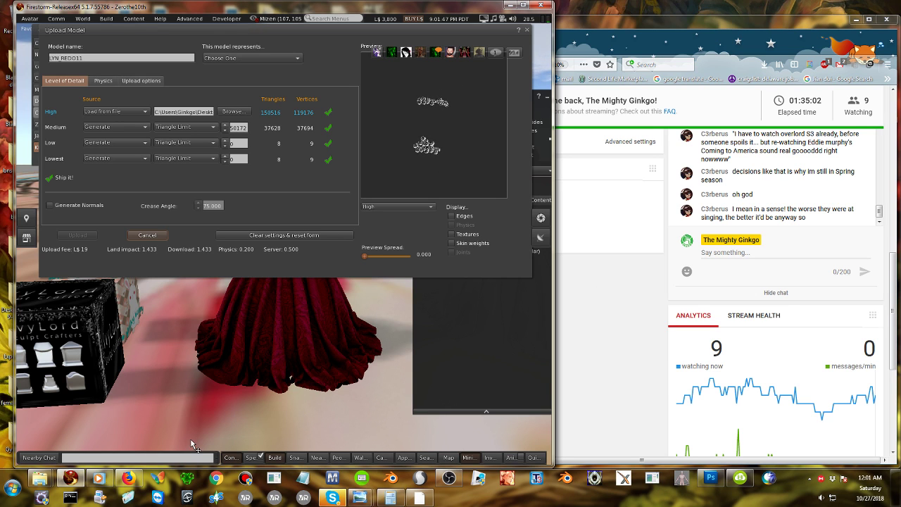
# Switch to Windows Media Player, skip ahead to another track in the playlist, and minimize the player.
pyautogui.click(98, 477)
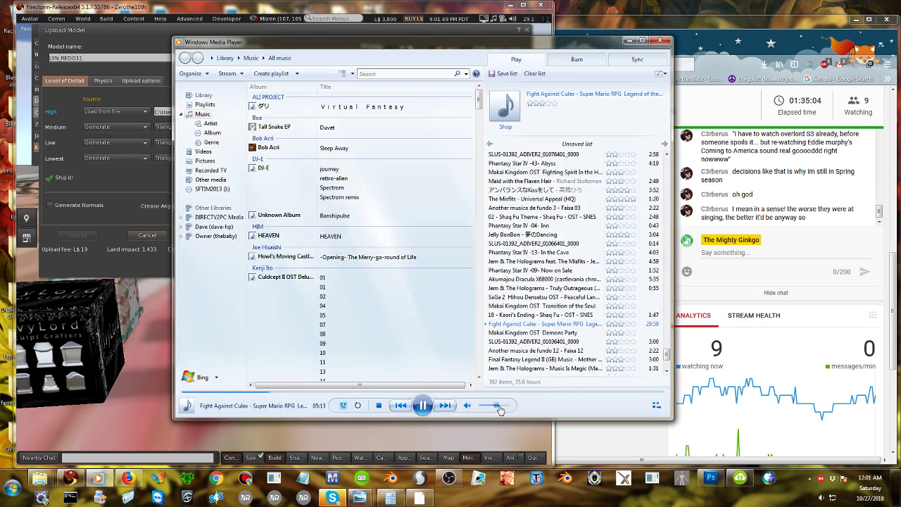
pyautogui.click(445, 405)
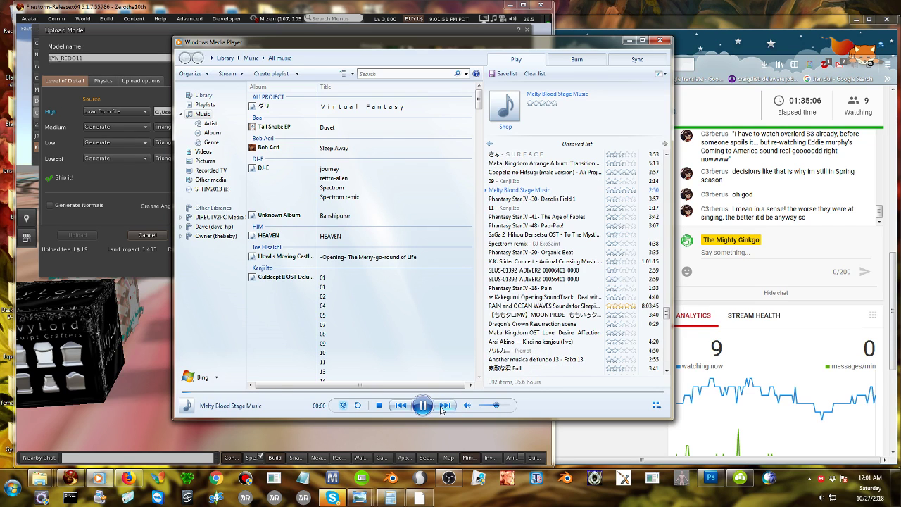
pyautogui.click(445, 405)
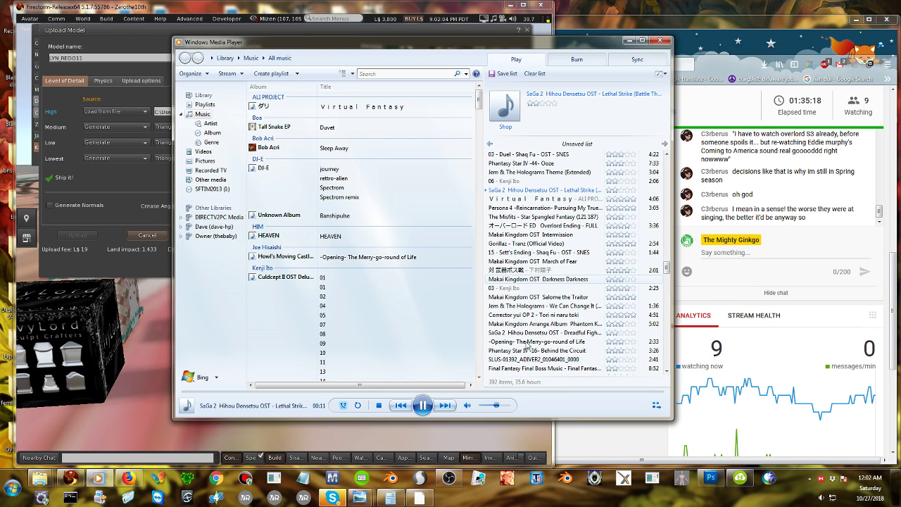
pyautogui.click(629, 41)
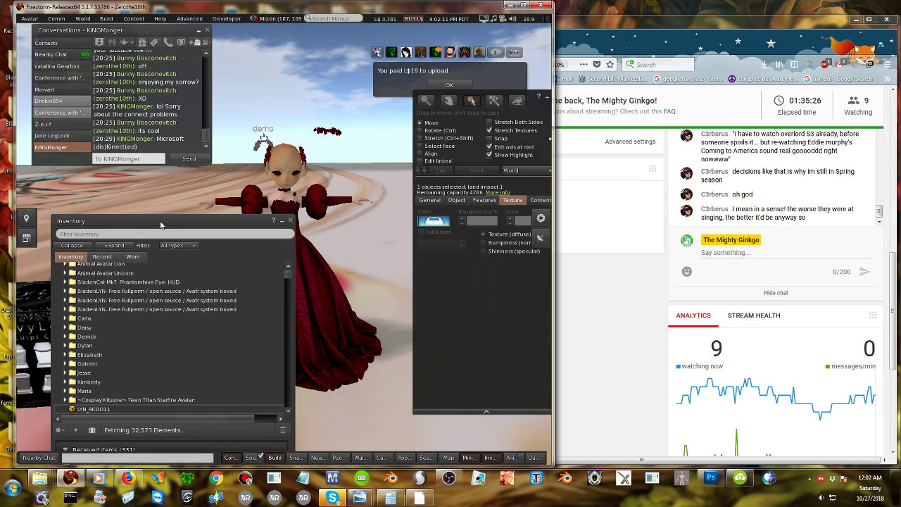
# Move the inventory aside, widen the Firestorm window, and place LYN_REDO11 from the inventory on the ground beside the gown.
pyautogui.moveTo(161, 224); pyautogui.dragTo(111, 116)
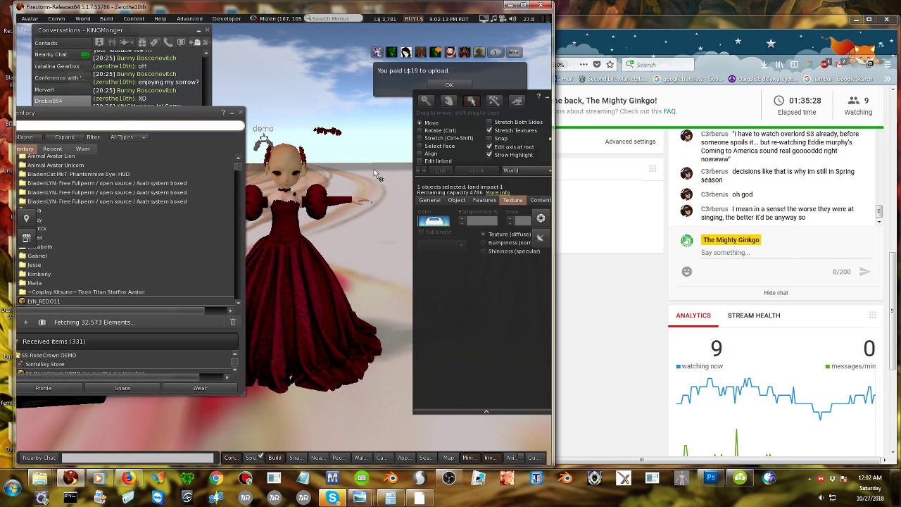
pyautogui.moveTo(554, 61); pyautogui.dragTo(631, 63)
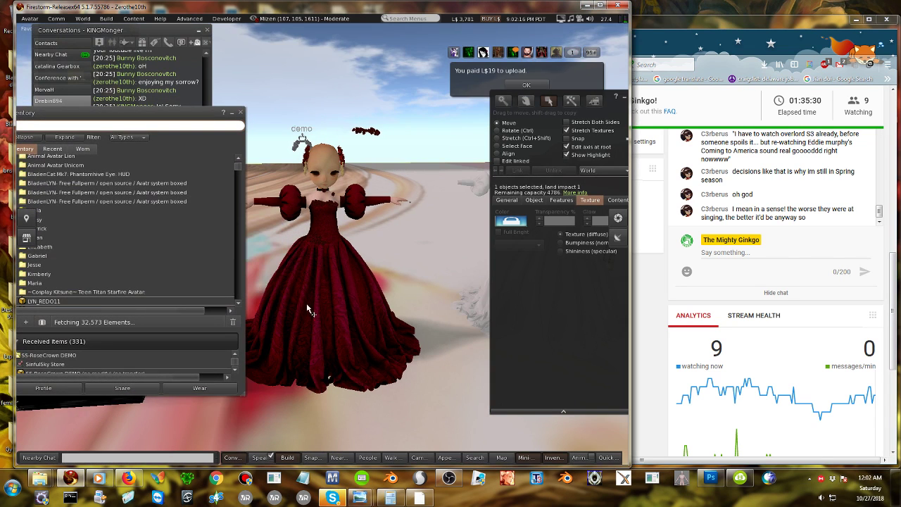
pyautogui.scroll(-1, 331, 299)
pyautogui.click(59, 302)
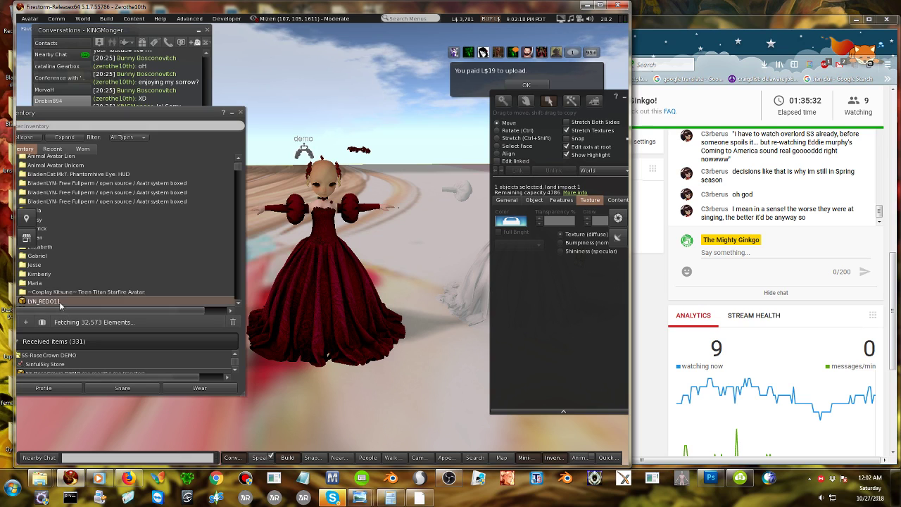
pyautogui.moveTo(60, 303); pyautogui.dragTo(437, 345)
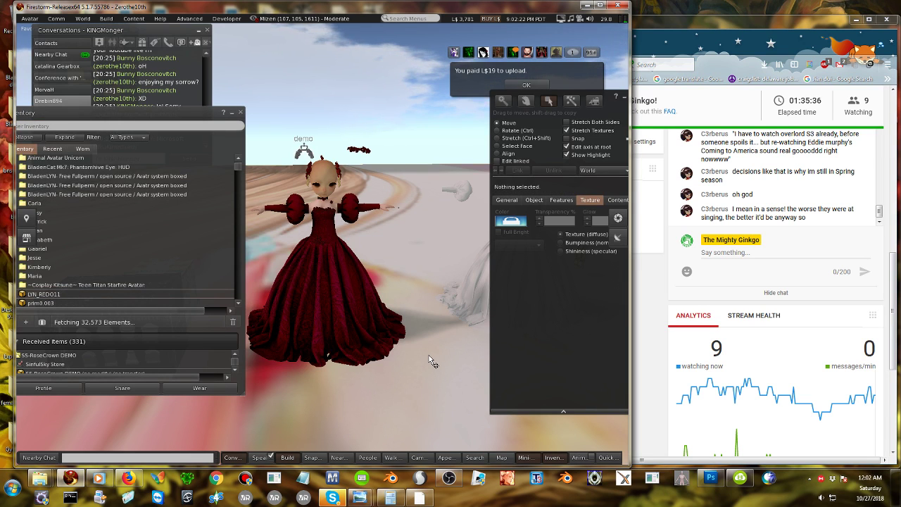
# Select the placed rose mesh and raise it along the vertical axis to about the avatar's waist height.
pyautogui.scroll(2, 428, 355)
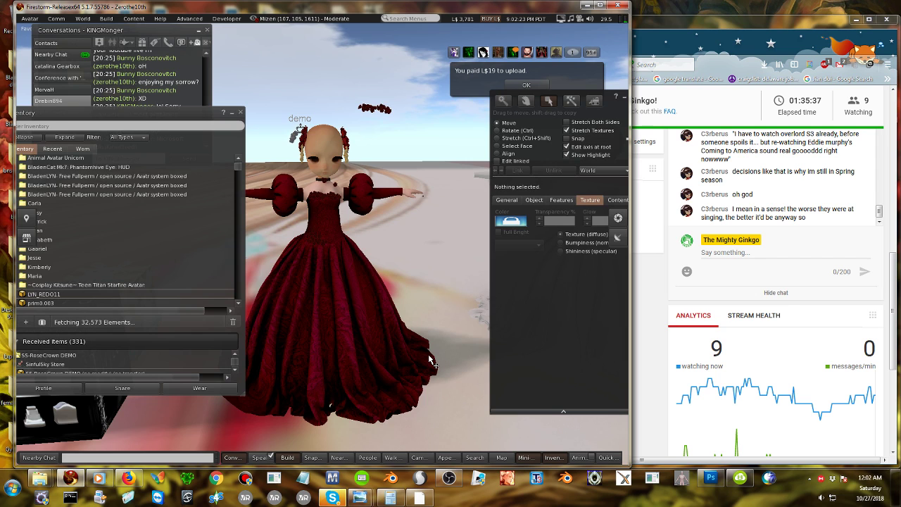
pyautogui.scroll(2, 430, 360)
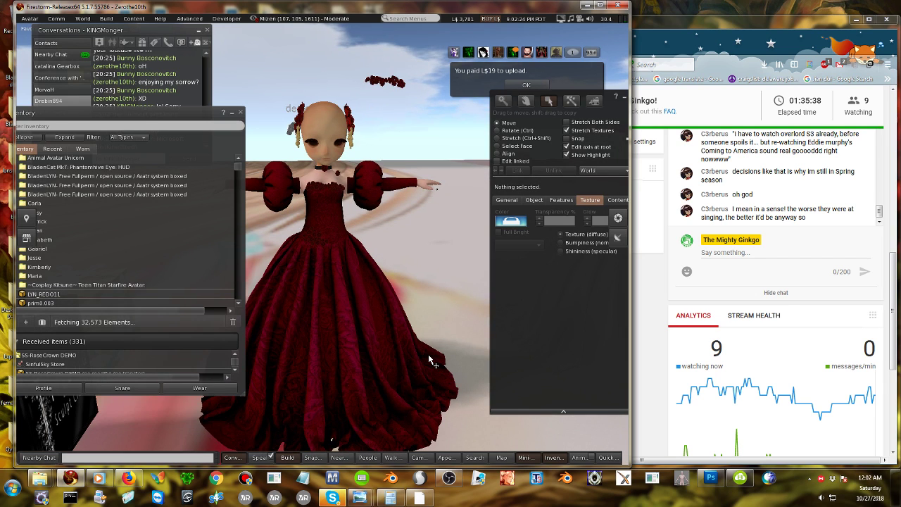
pyautogui.scroll(-3, 428, 354)
pyautogui.click(428, 355)
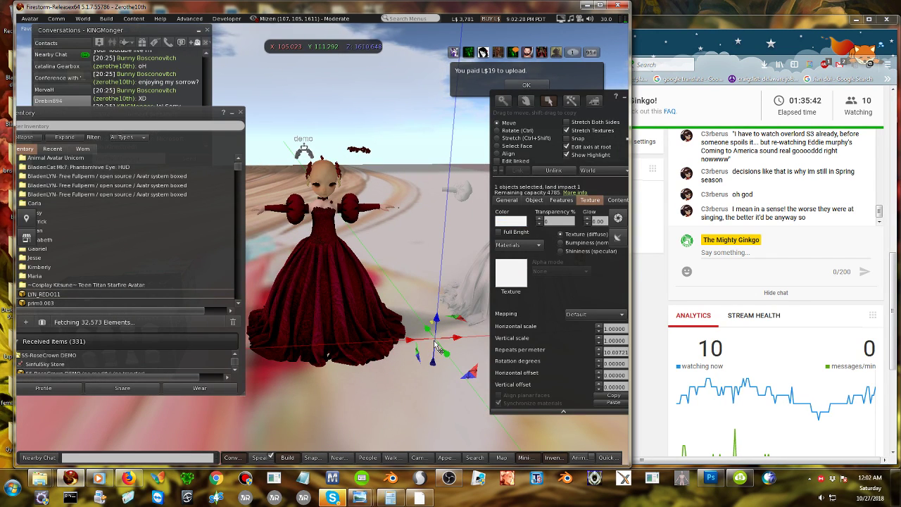
pyautogui.moveTo(436, 347); pyautogui.dragTo(499, 237)
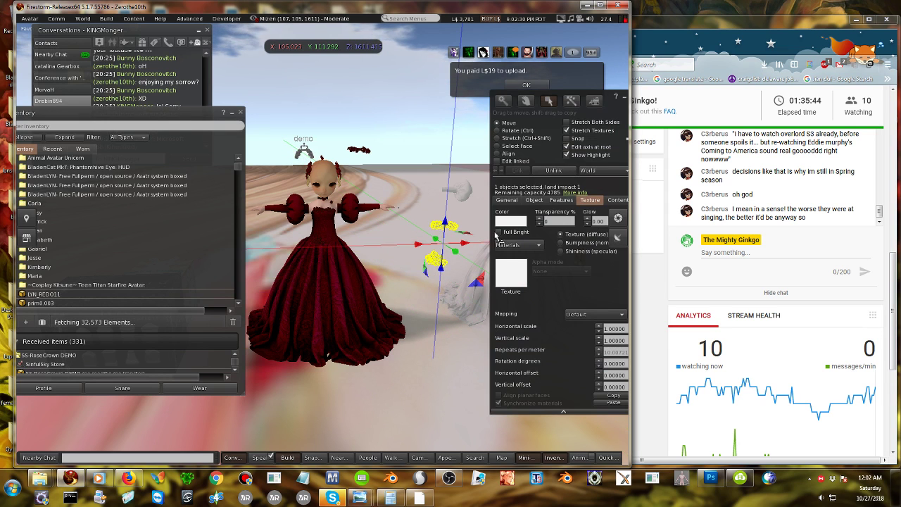
# Open the texture picker for the rose mesh, move it clear of the mesh, and show the local textures.
pyautogui.click(511, 273)
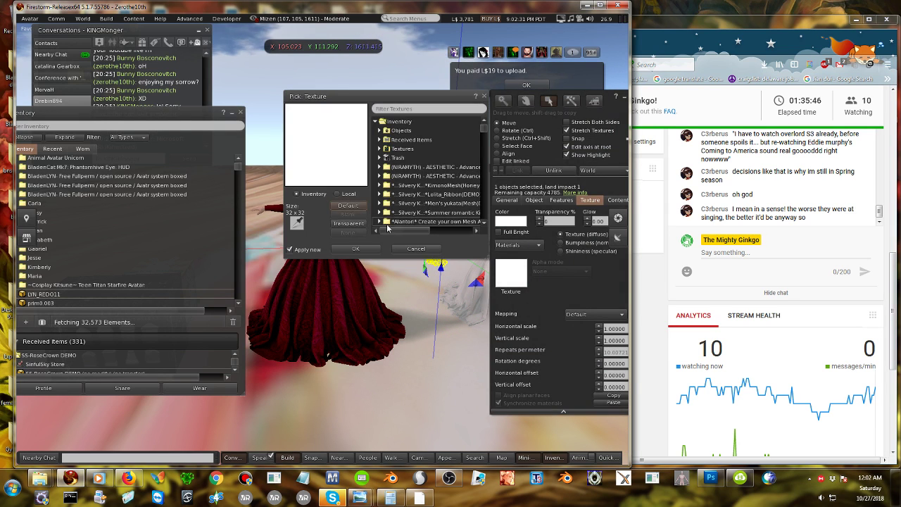
pyautogui.moveTo(321, 93); pyautogui.dragTo(367, 38)
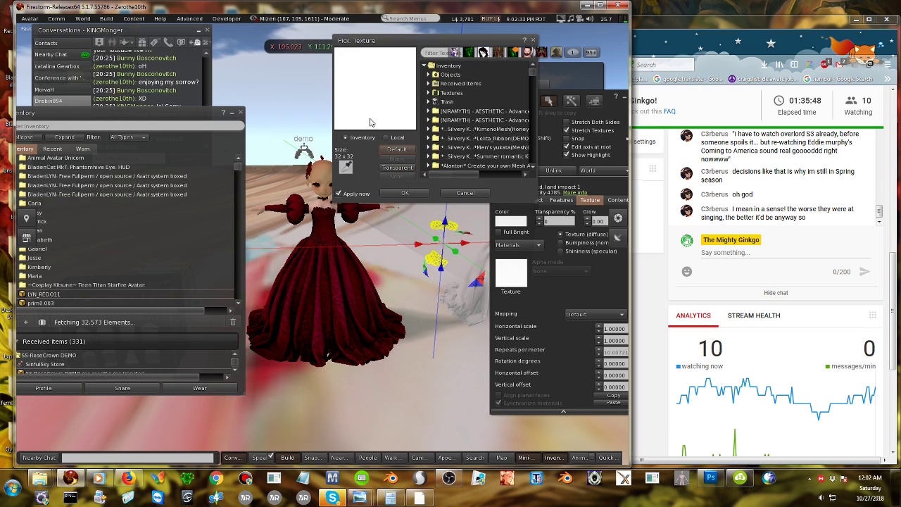
pyautogui.click(314, 240)
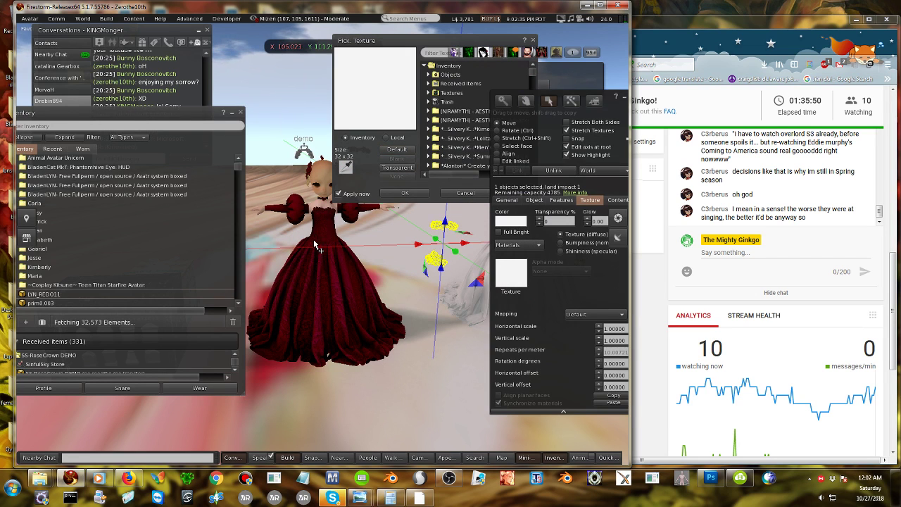
pyautogui.click(109, 19)
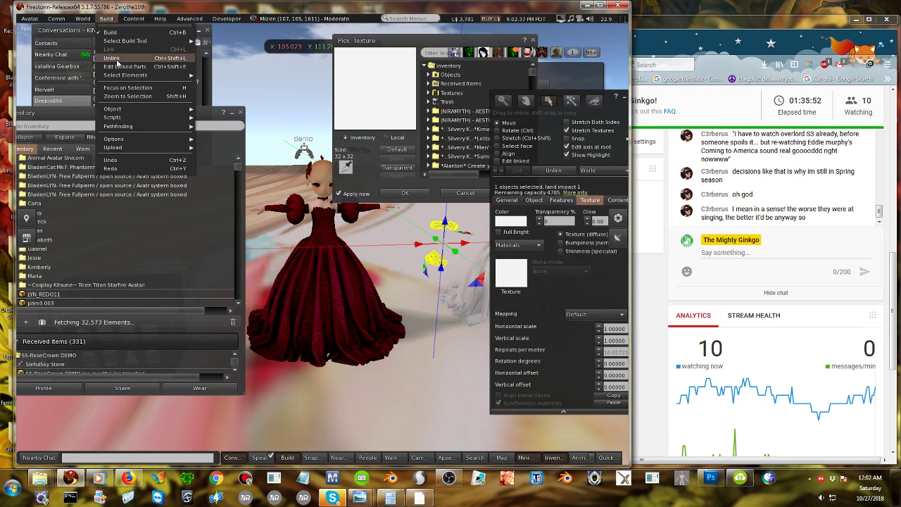
pyautogui.click(396, 137)
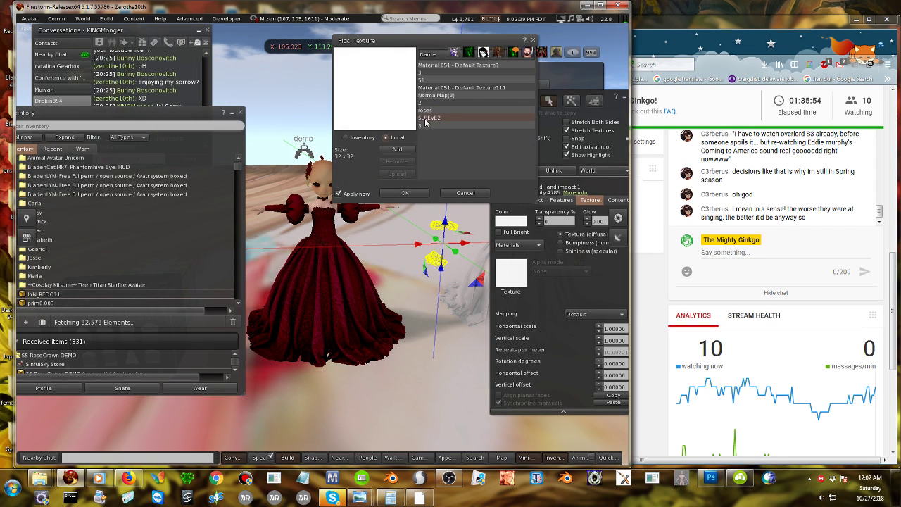
# Upload the local textures SLEEVE2, 3 and roses to the inventory for L$10 each.
pyautogui.click(431, 124)
pyautogui.click(432, 118)
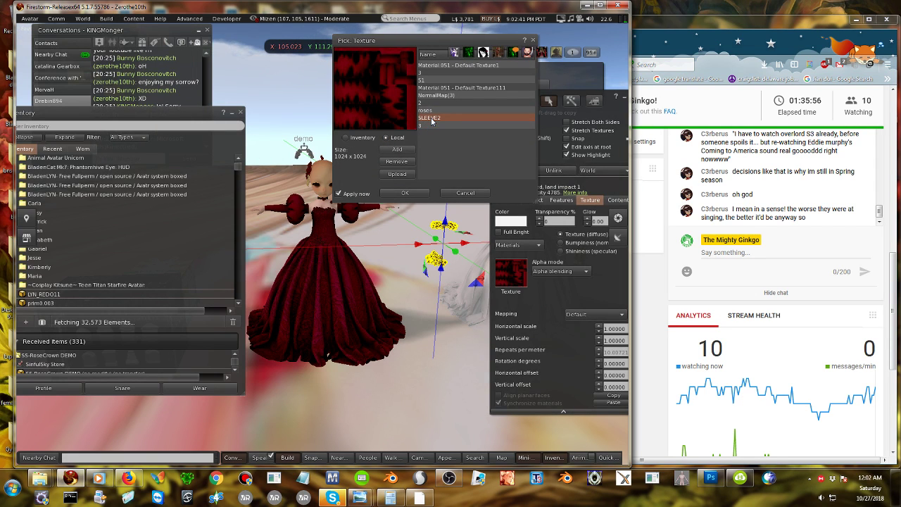
pyautogui.click(398, 173)
pyautogui.click(285, 346)
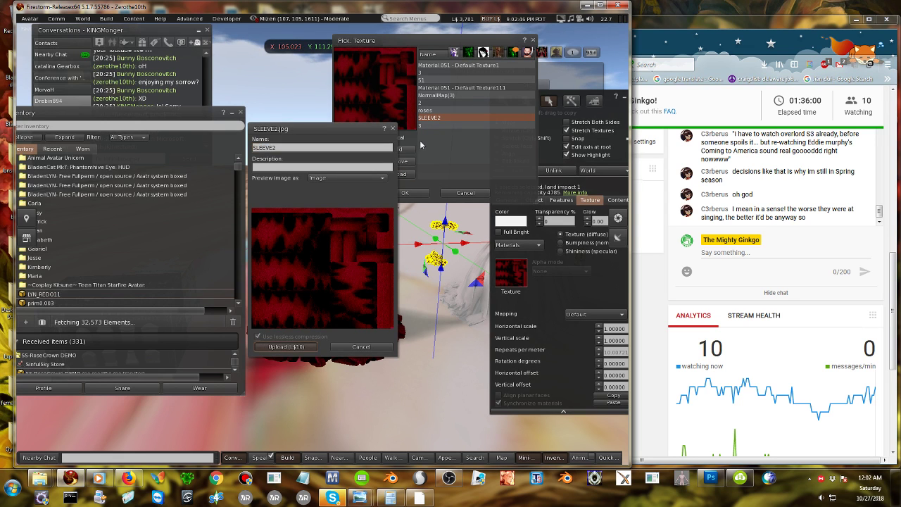
pyautogui.click(424, 124)
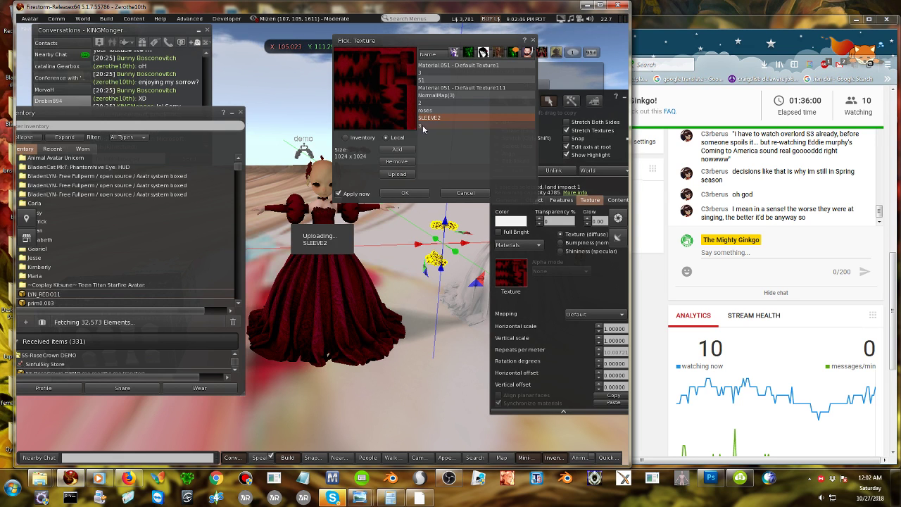
pyautogui.click(398, 174)
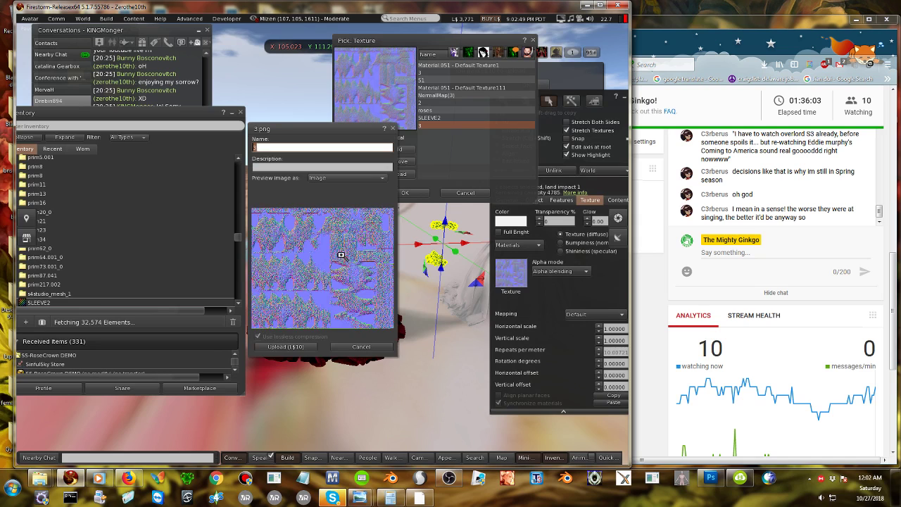
pyautogui.click(284, 347)
pyautogui.click(436, 111)
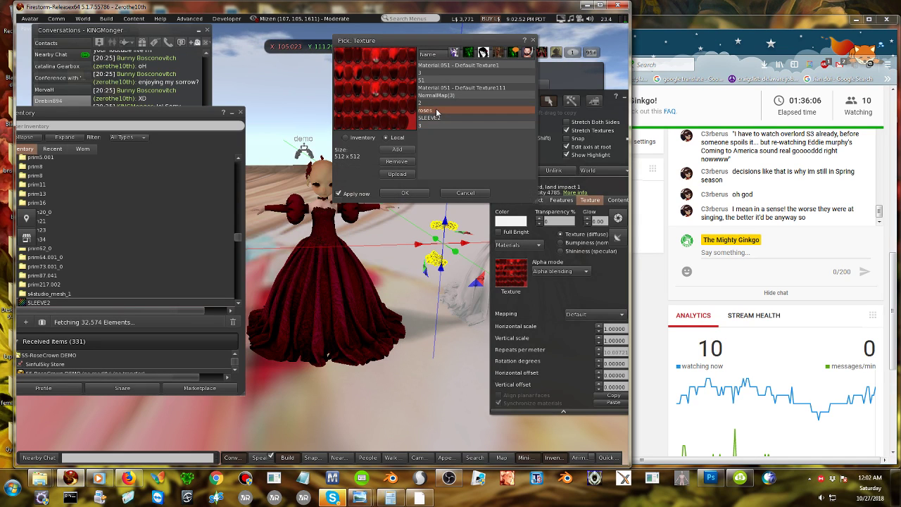
pyautogui.click(398, 173)
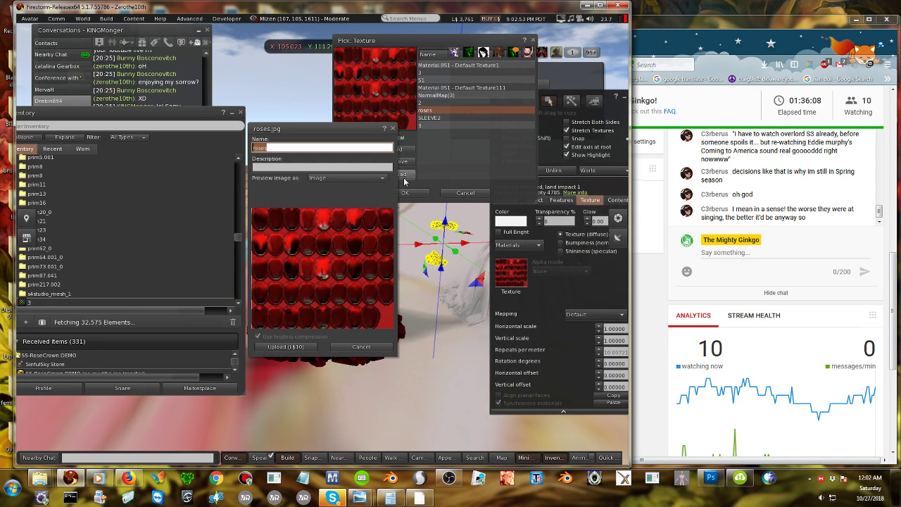
pyautogui.click(287, 347)
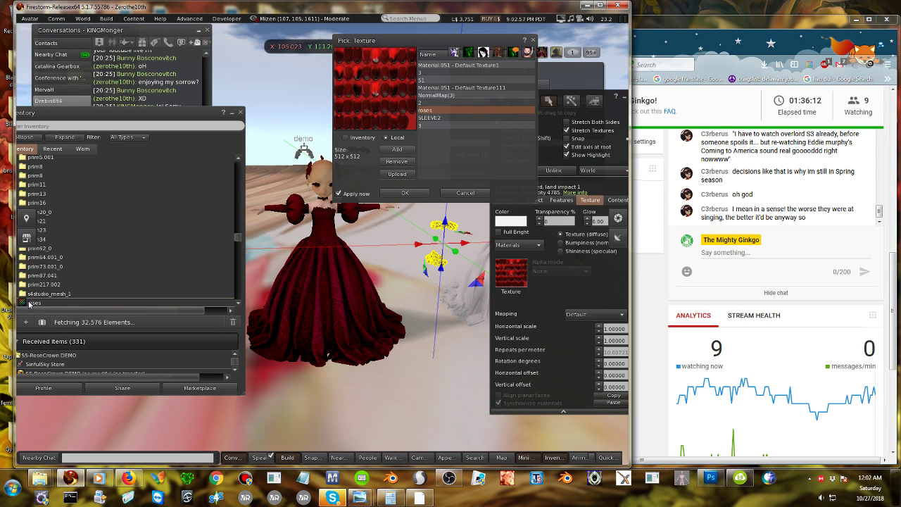
# Apply the uploaded roses texture to the rose mesh and shift the mesh along X toward the gown to about 104.82.
pyautogui.moveTo(28, 303); pyautogui.dragTo(506, 279)
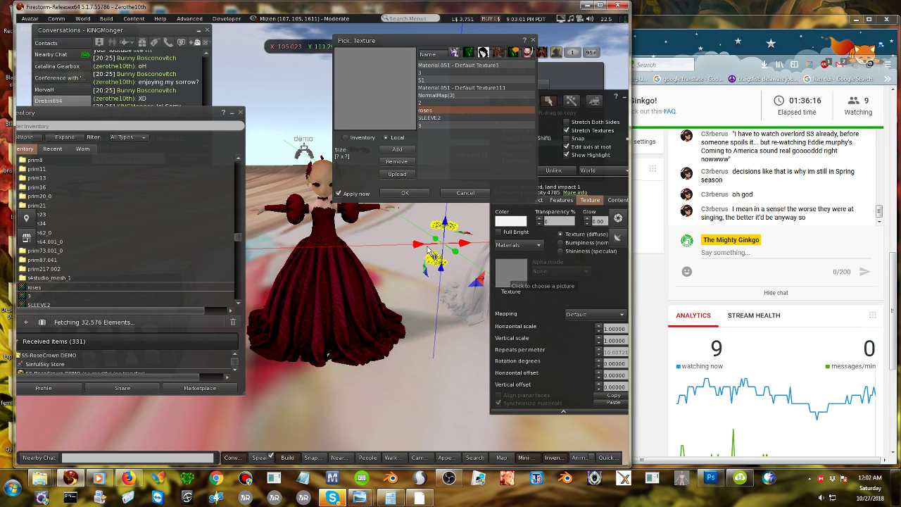
pyautogui.moveTo(423, 244); pyautogui.dragTo(396, 248)
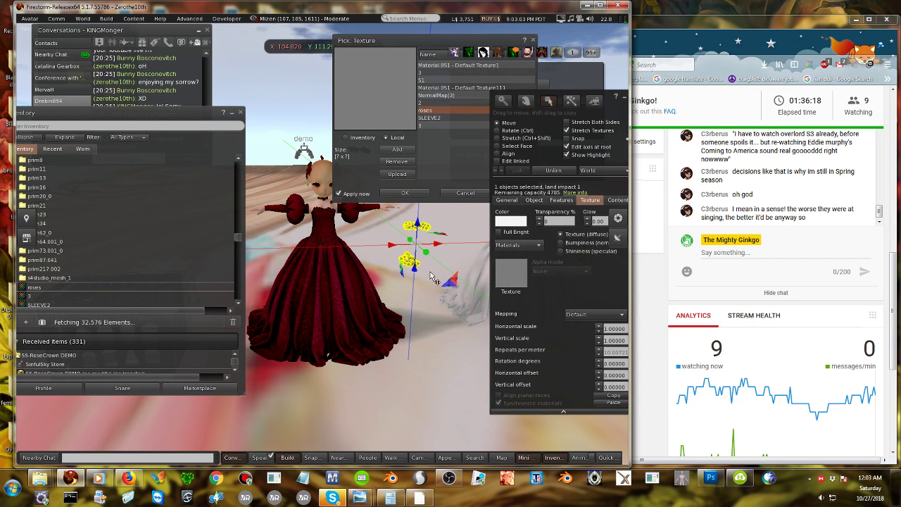
pyautogui.click(405, 193)
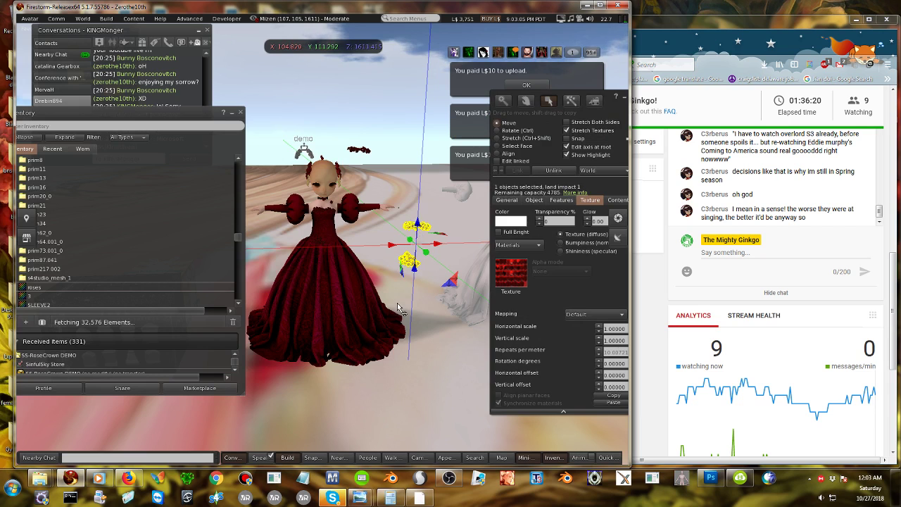
pyautogui.keyDown('alt'); pyautogui.moveTo(409, 261); pyautogui.dragTo(344, 176); pyautogui.keyUp('alt')
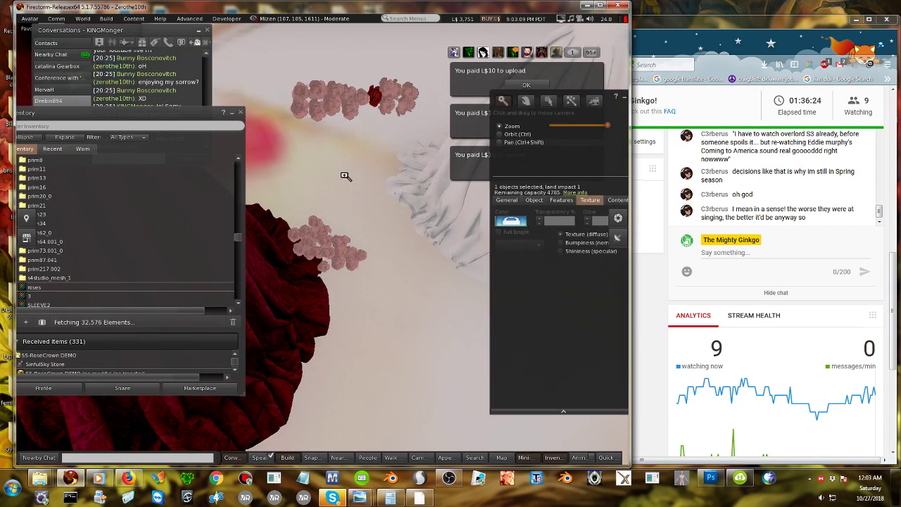
pyautogui.press('Escape')
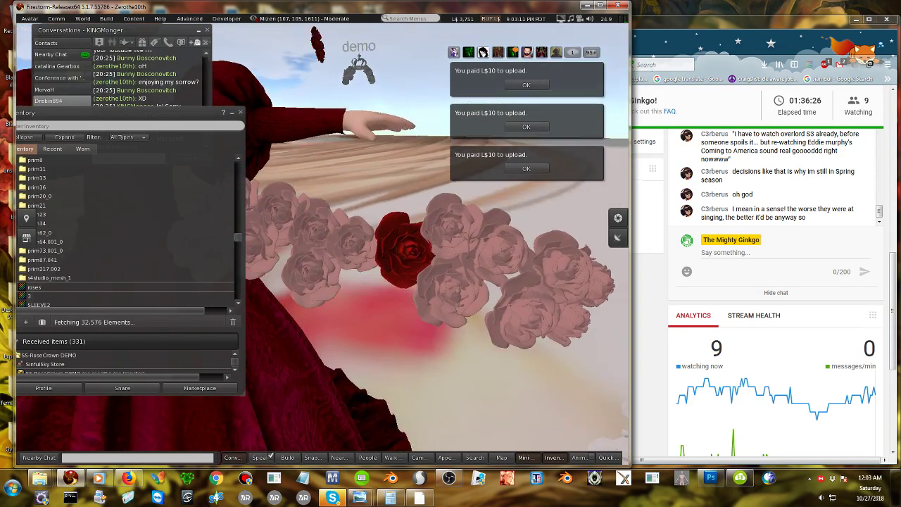
# Edit the rose mesh with linked-part editing and face selection enabled, and select one of its faces.
pyautogui.moveTo(328, 241)
pyautogui.keyDown('ctrl'); pyautogui.keyDown('alt'); pyautogui.mouseDown()
pyautogui.moveTo(352, 241)
pyautogui.moveTo(328, 242)
pyautogui.mouseUp(); pyautogui.keyUp('alt'); pyautogui.keyUp('ctrl')
pyautogui.rightClick(330, 239)
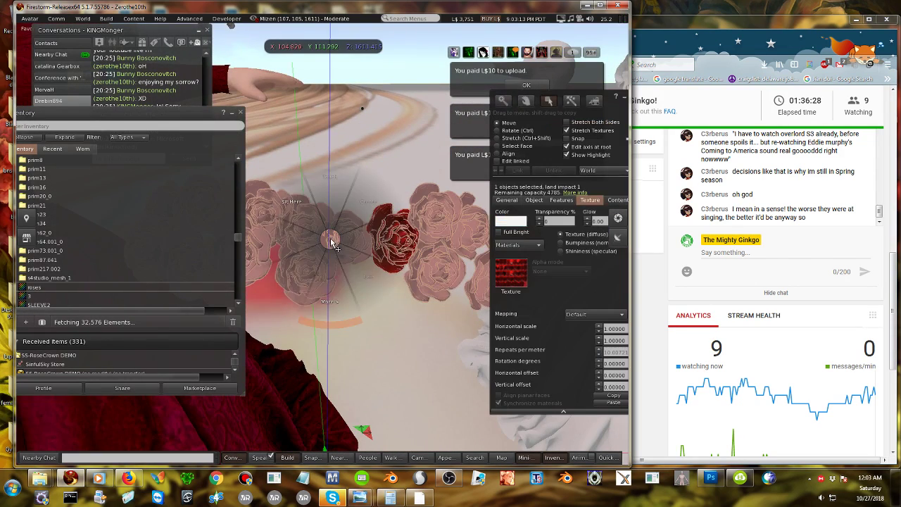
pyautogui.click(351, 283)
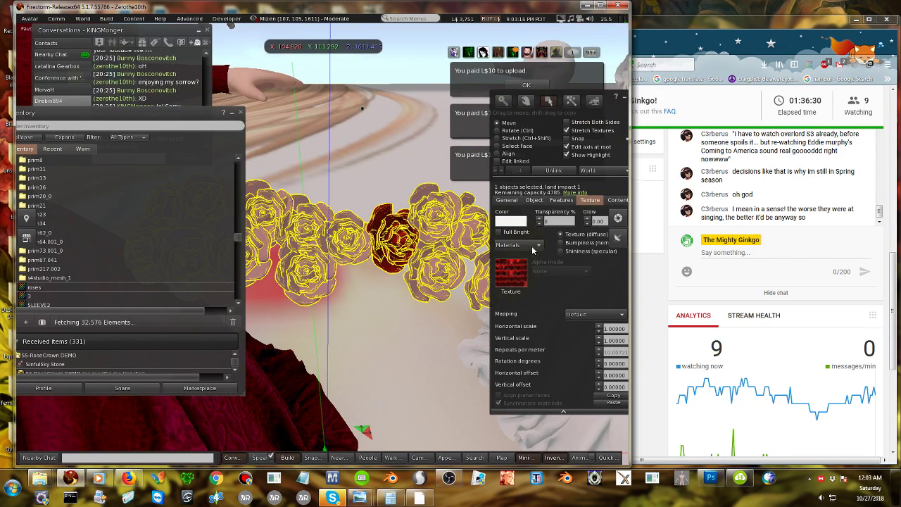
pyautogui.click(497, 161)
pyautogui.click(497, 146)
pyautogui.click(438, 219)
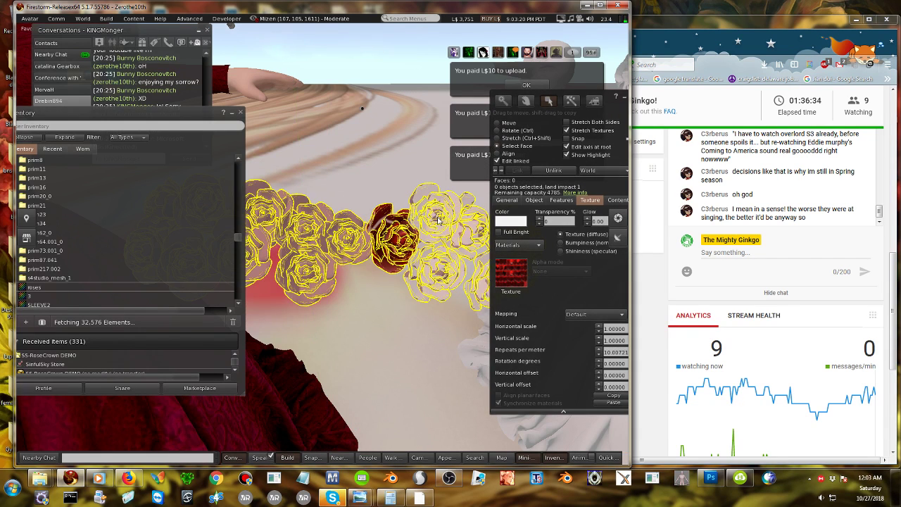
pyautogui.click(396, 344)
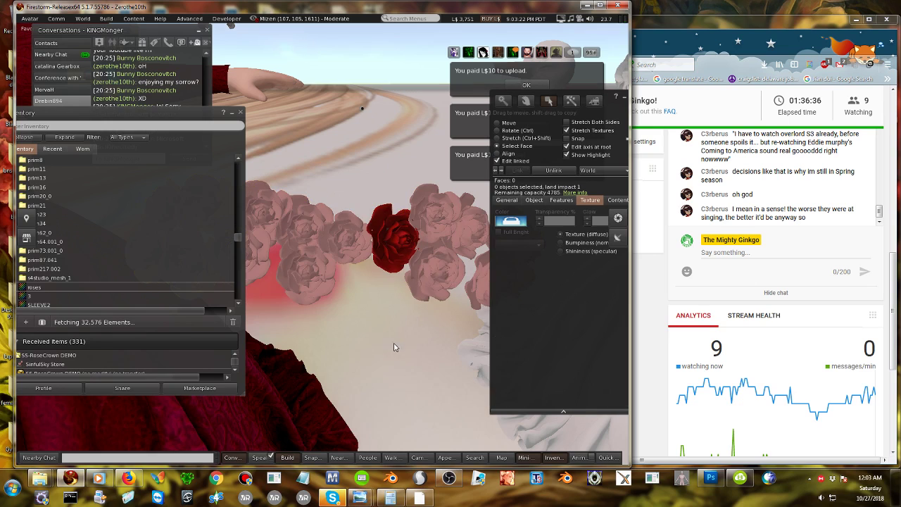
# Inspect the rose mesh from several angles around the gowns and select a face on the waist-height roses.
pyautogui.keyDown('alt'); pyautogui.moveTo(389, 245); pyautogui.dragTo(389, 324); pyautogui.keyUp('alt')
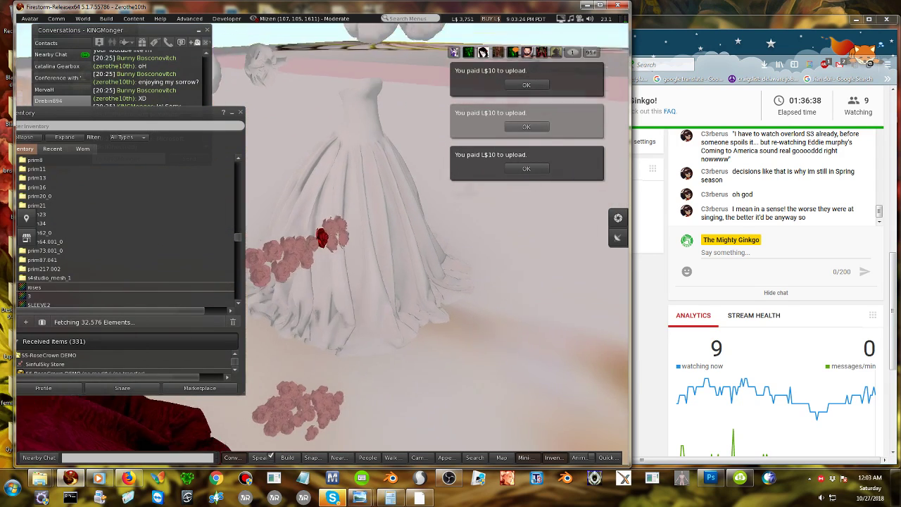
pyautogui.keyDown('alt'); pyautogui.moveTo(315, 240); pyautogui.dragTo(373, 204); pyautogui.keyUp('alt')
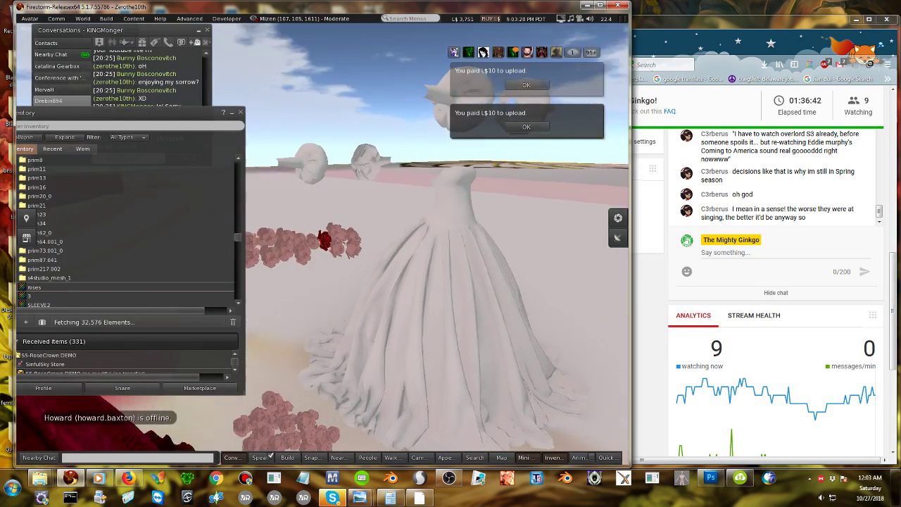
pyautogui.keyDown('alt'); pyautogui.moveTo(343, 257); pyautogui.dragTo(346, 190); pyautogui.keyUp('alt')
pyautogui.hotkey('ctrl', '3')
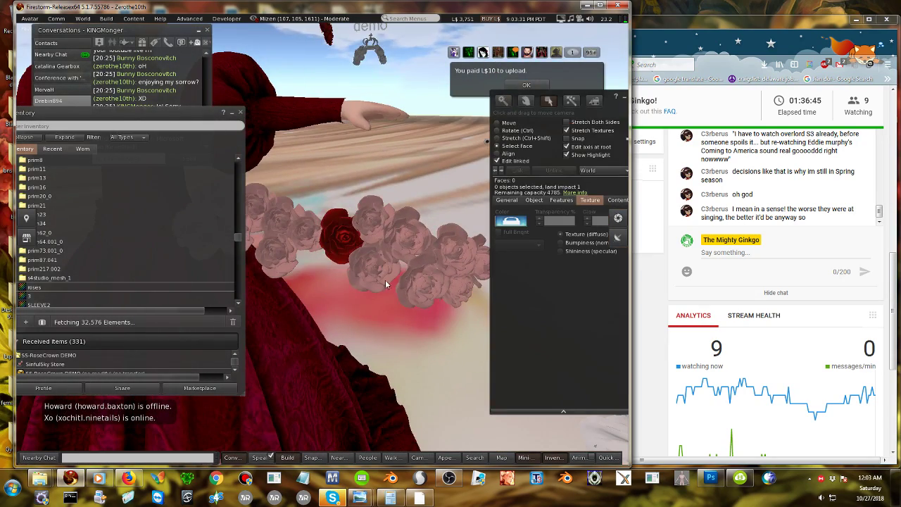
pyautogui.click(385, 284)
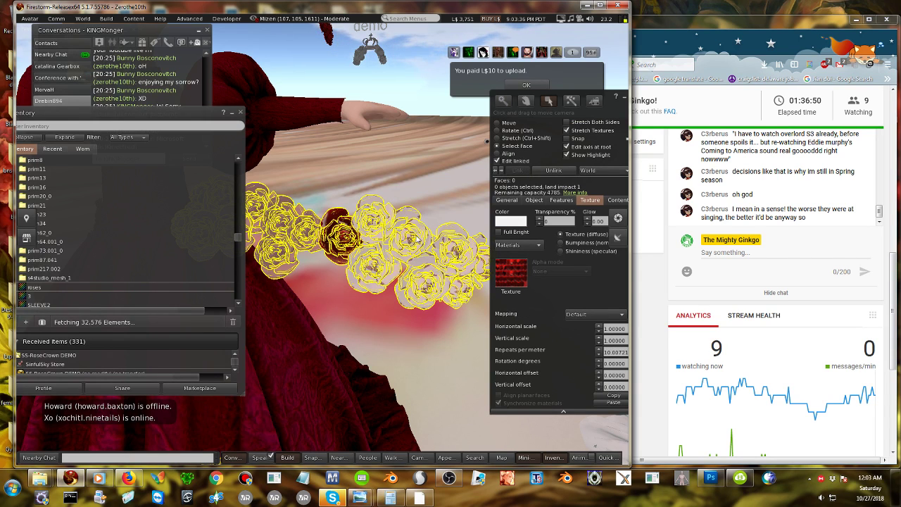
pyautogui.click(388, 362)
# Shift the inventory window clear of the avatar and select a face on the rose cluster by the lower skirt.
pyautogui.keyDown('alt'); pyautogui.moveTo(319, 361); pyautogui.dragTo(319, 383); pyautogui.keyUp('alt')
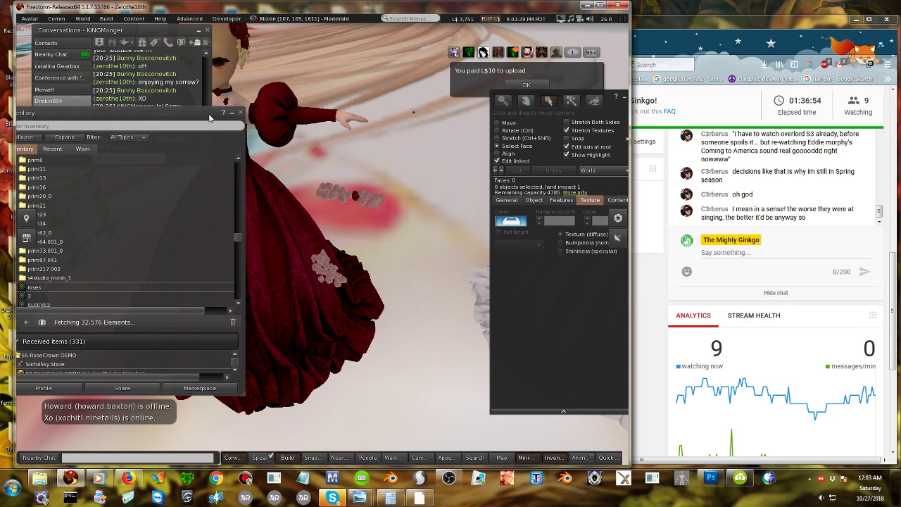
pyautogui.moveTo(209, 118); pyautogui.dragTo(74, 163)
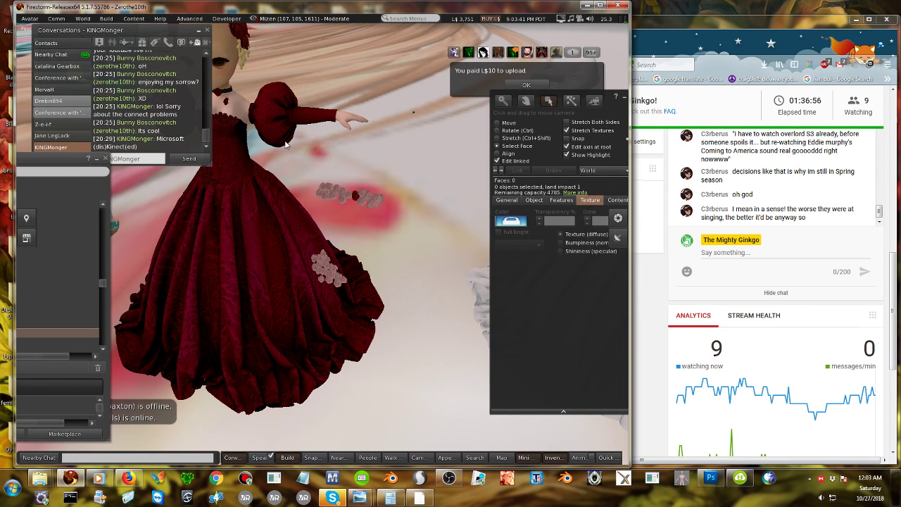
pyautogui.click(335, 278)
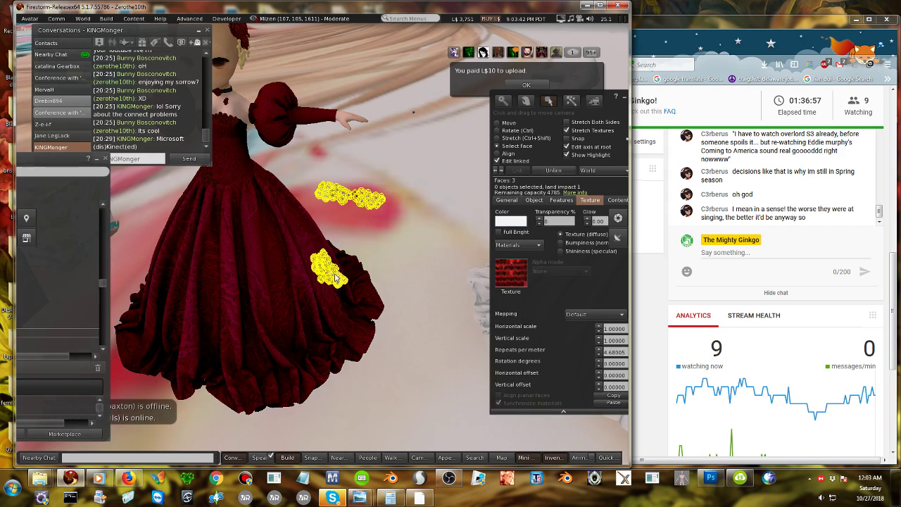
# Minimize the Second Life viewer and launch a new Blender session.
pyautogui.click(587, 5)
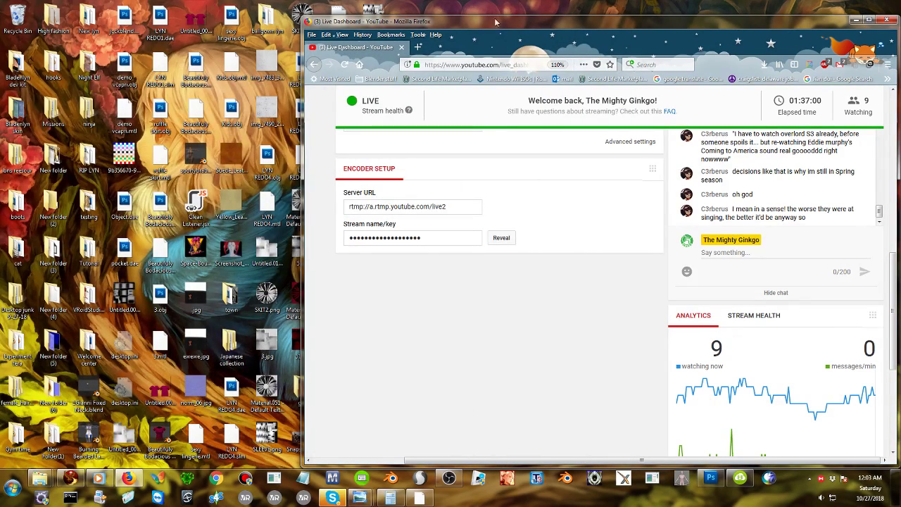
pyautogui.rightClick(385, 479)
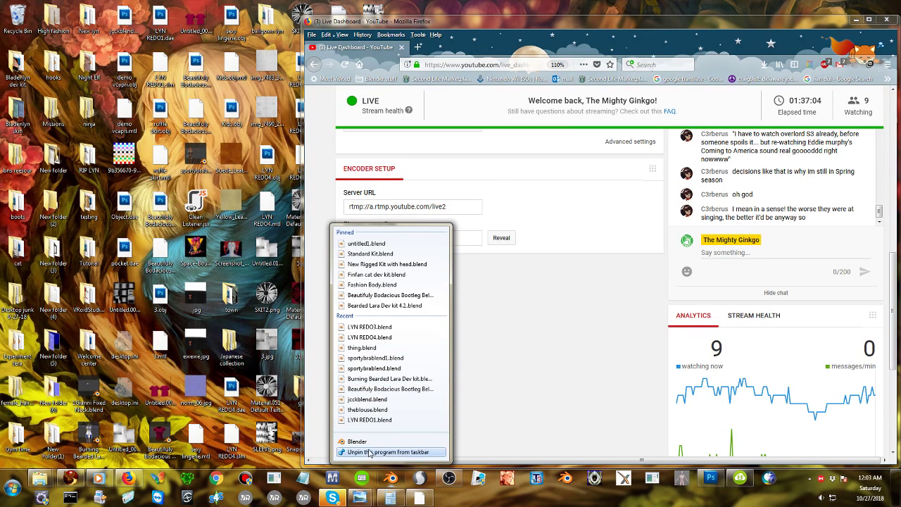
pyautogui.click(358, 441)
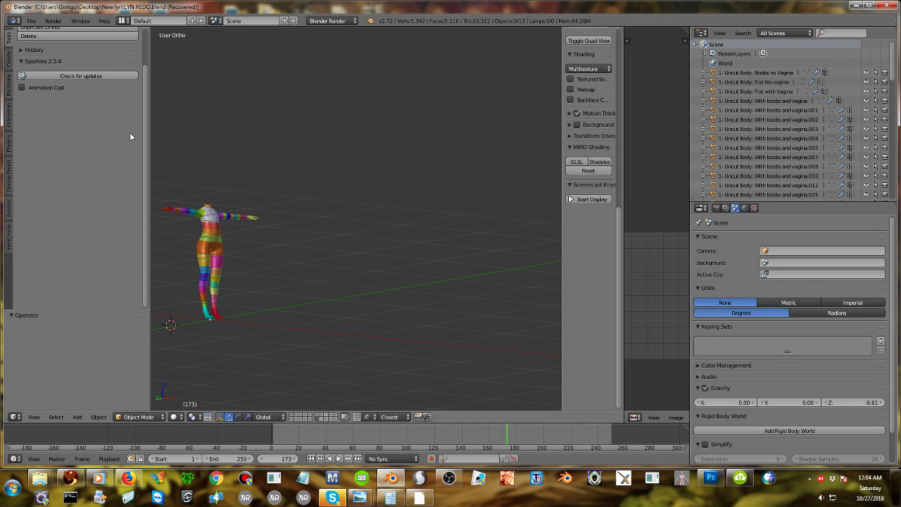
# Recover the auto-saved file 5732.blend after sorting the auto-saves by date.
pyautogui.click(32, 21)
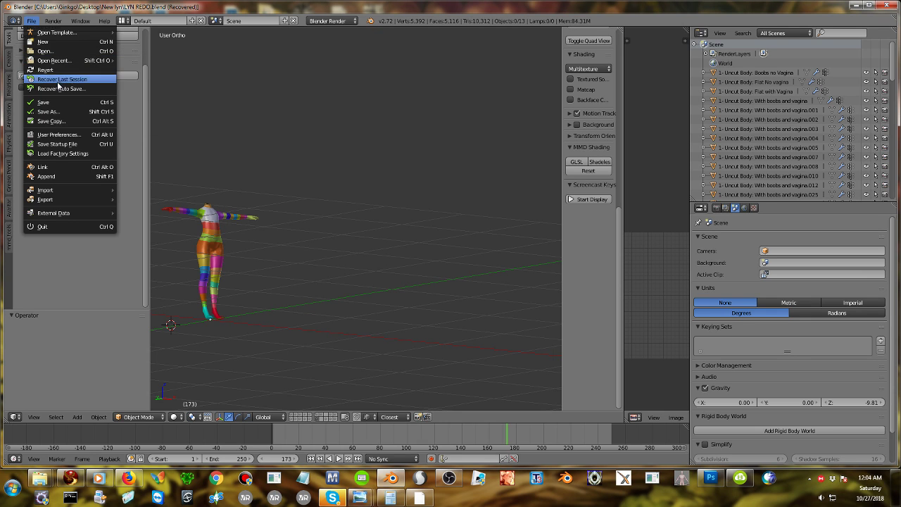
pyautogui.click(60, 89)
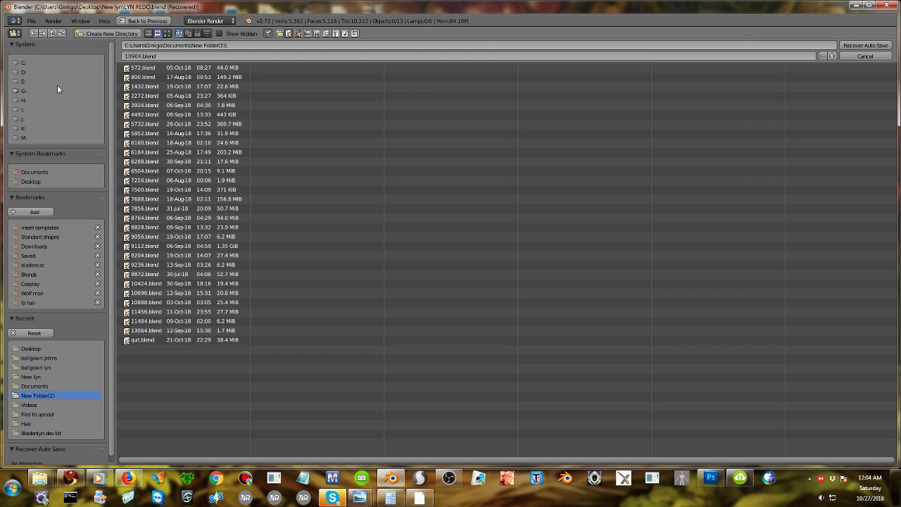
pyautogui.click(197, 33)
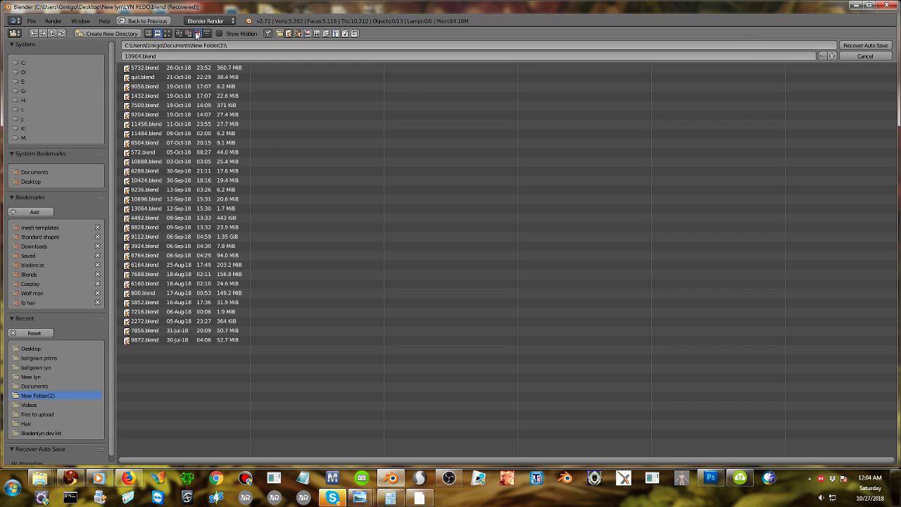
pyautogui.click(186, 68)
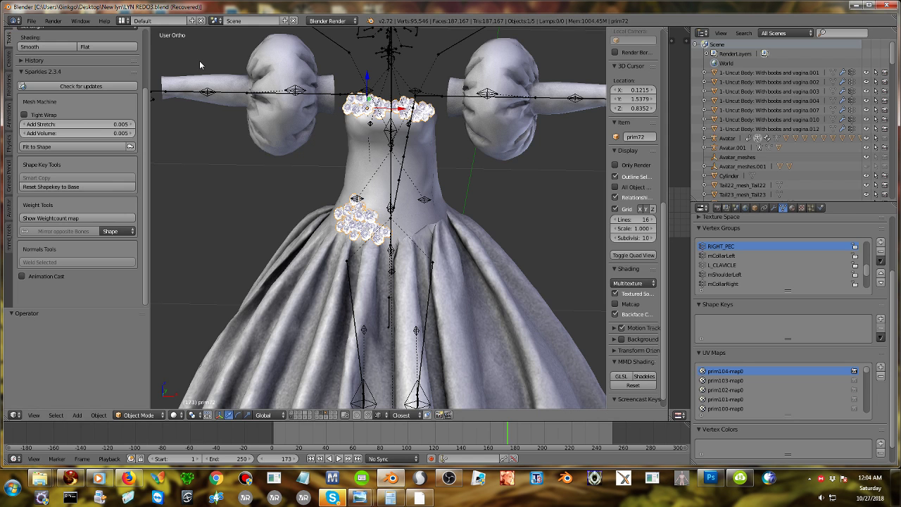
# Save the recovered gown file as LYN REDO3.blend in the ballgown prims folder on the Desktop.
pyautogui.scroll(5, 250, 137)
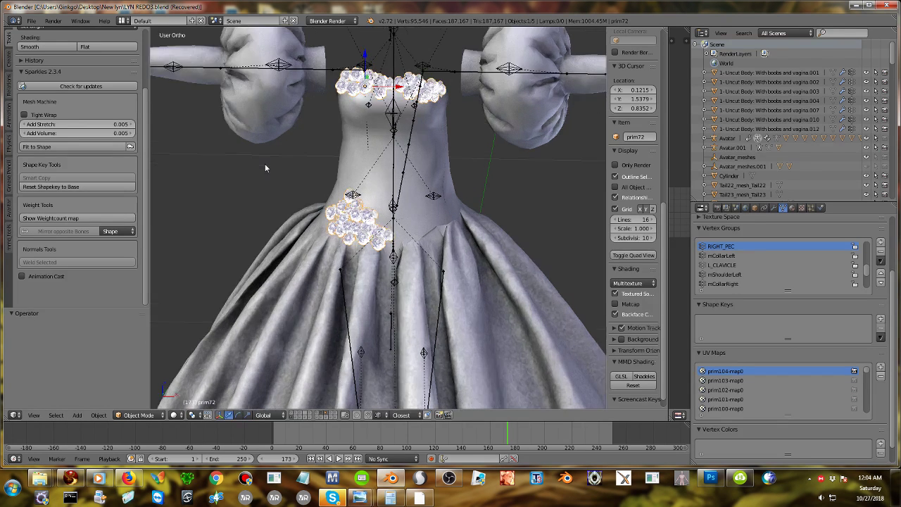
pyautogui.click(31, 20)
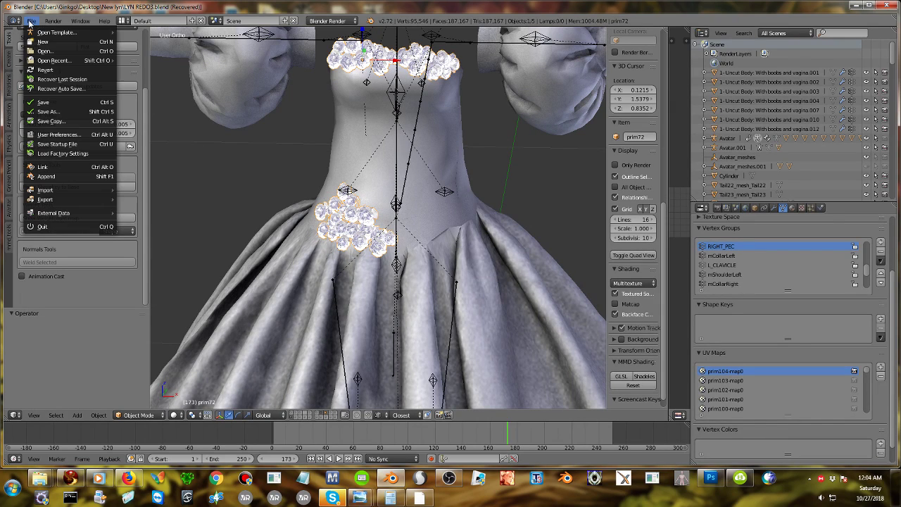
pyautogui.click(75, 112)
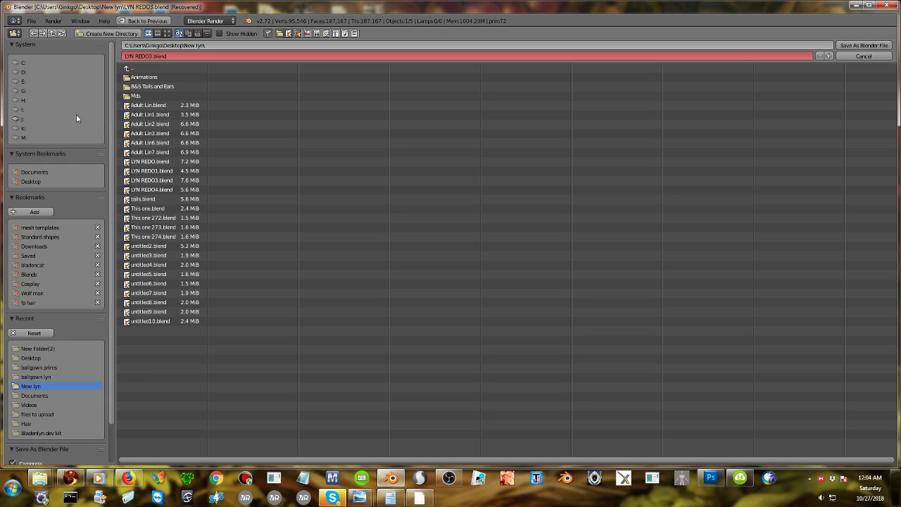
pyautogui.click(46, 366)
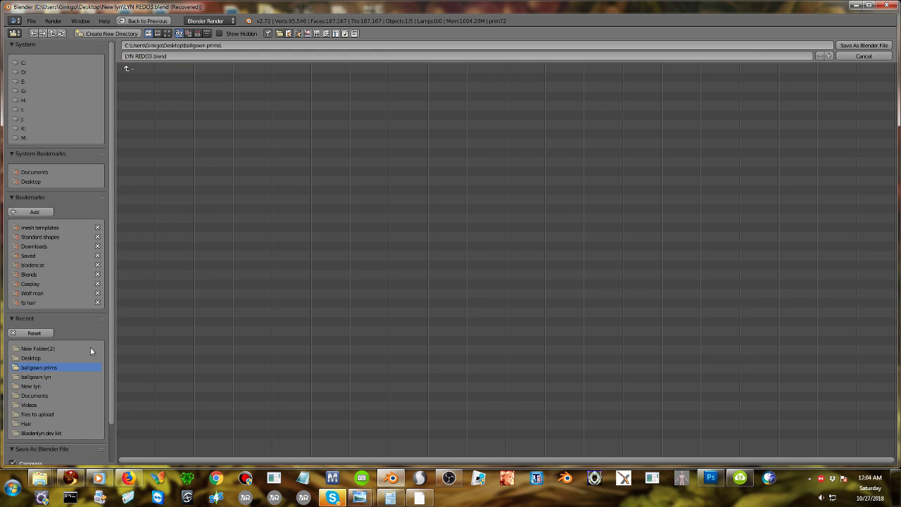
pyautogui.click(855, 45)
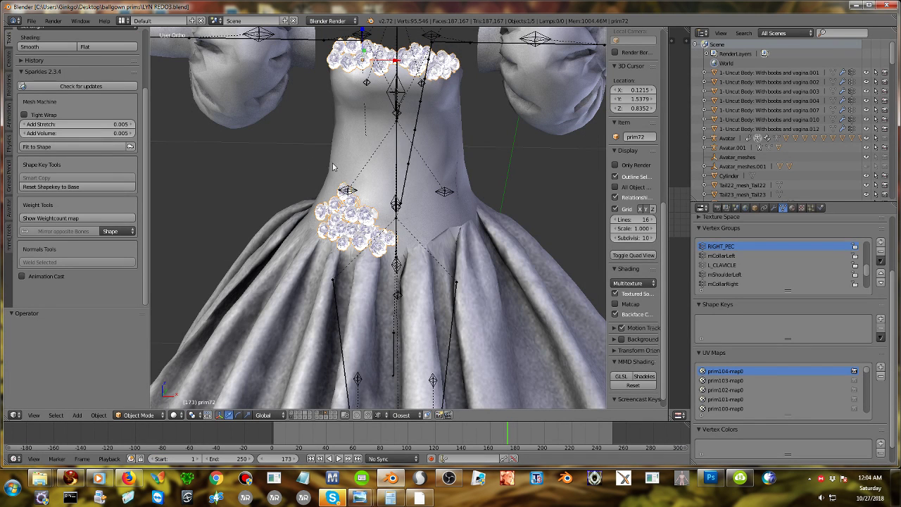
# Put the rose mesh in Edit Mode and widen the UV editor to reach the Copy UV-Faces source list.
pyautogui.moveTo(332, 166); pyautogui.dragTo(343, 57, button='middle')
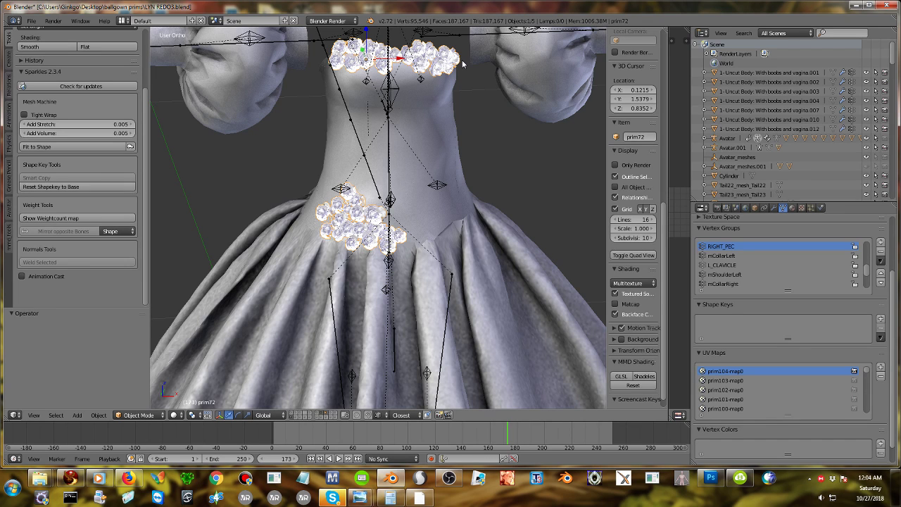
pyautogui.press('Tab')
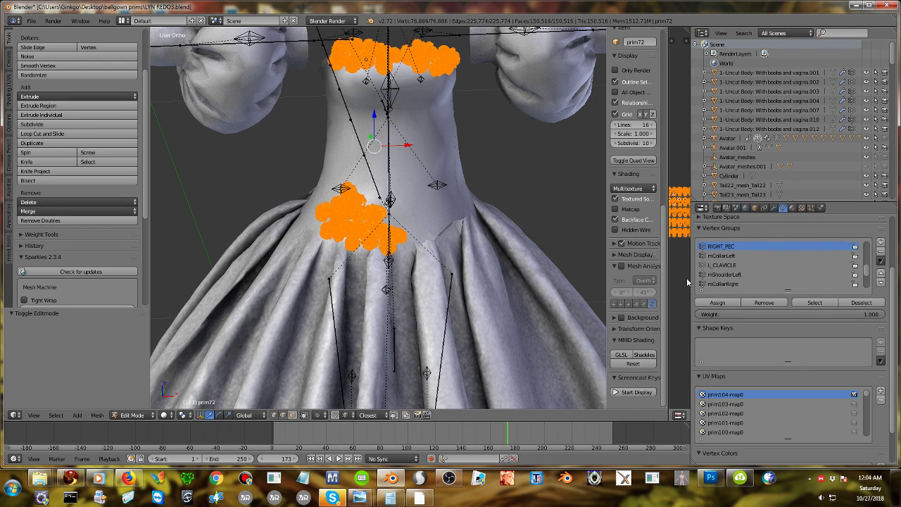
pyautogui.moveTo(692, 278); pyautogui.dragTo(786, 279)
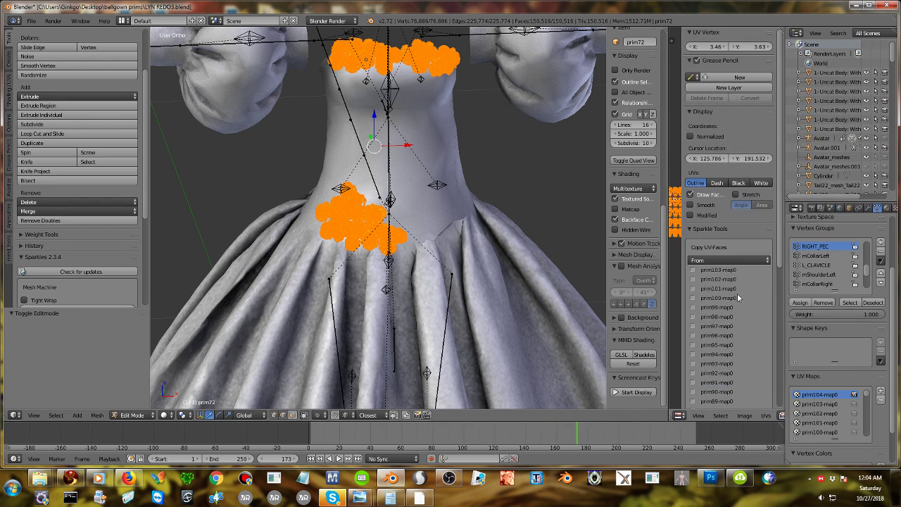
pyautogui.scroll(-5, 726, 316)
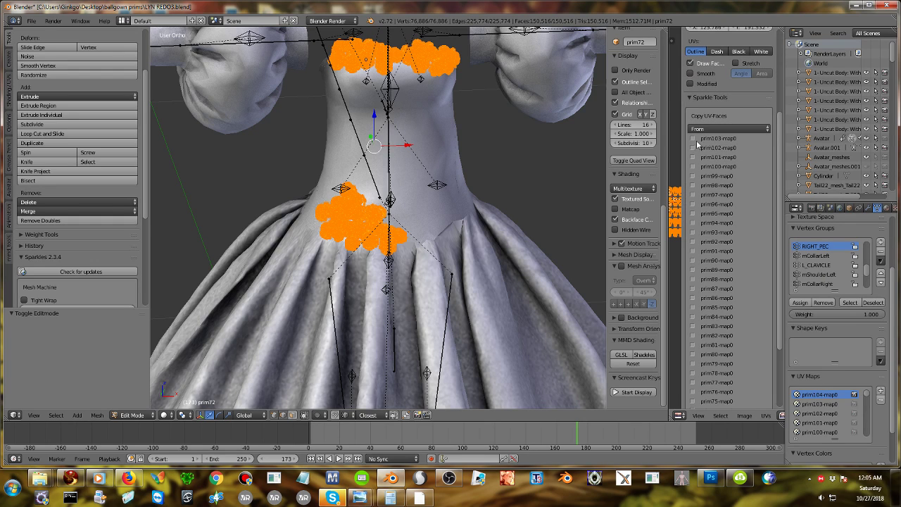
# Mark all UV maps from prim103-map0 through prim68-map0 as sources for copying to prim104-map0.
pyautogui.moveTo(693, 138); pyautogui.dragTo(695, 255)
pyautogui.scroll(-3, 707, 235)
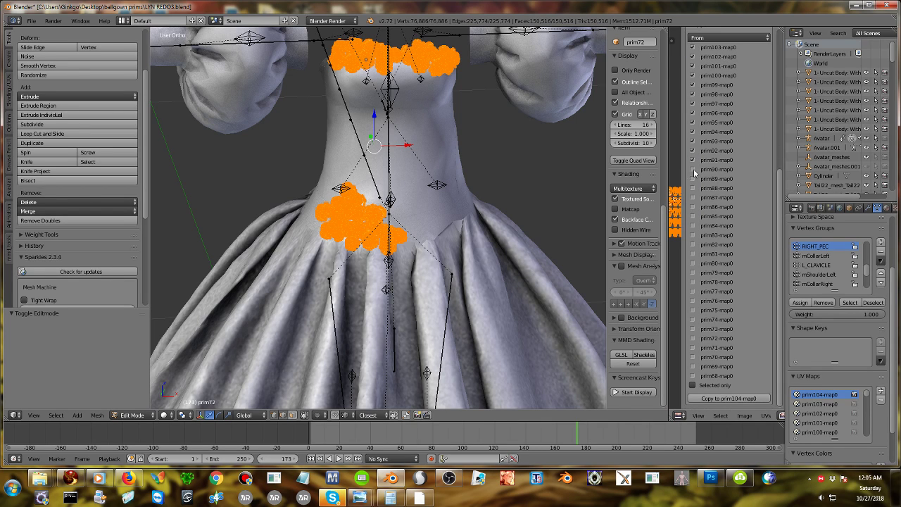
pyautogui.moveTo(694, 170)
pyautogui.mouseDown()
pyautogui.moveTo(696, 280)
pyautogui.moveTo(687, 299)
pyautogui.moveTo(696, 381)
pyautogui.mouseUp()
pyautogui.click(693, 321)
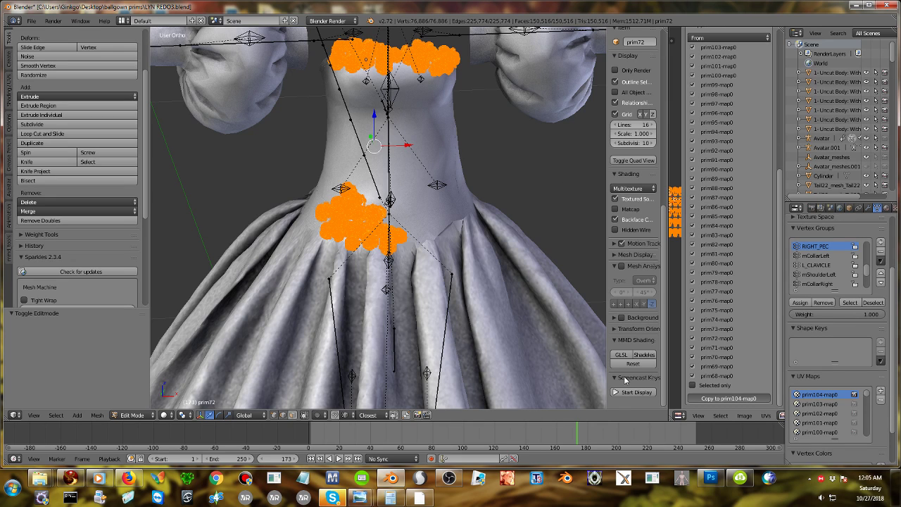
# Check the stream chat and analytics on the YouTube live dashboard, repositioning its window, and return to Blender.
pyautogui.click(127, 477)
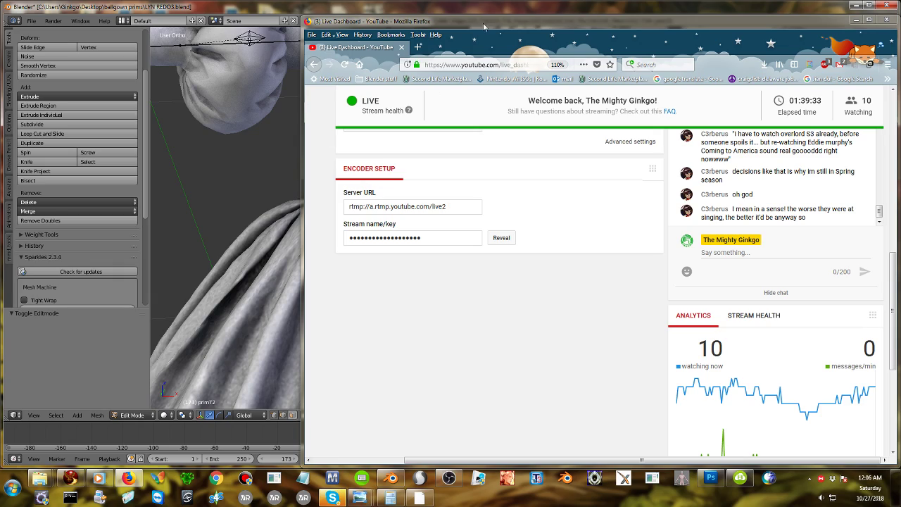
pyautogui.moveTo(487, 22); pyautogui.dragTo(261, 30)
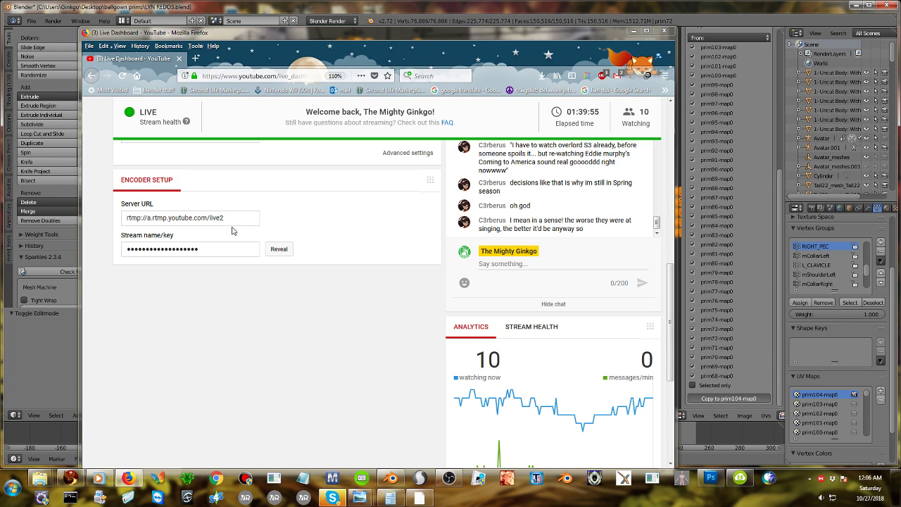
pyautogui.click(129, 479)
pyautogui.click(138, 483)
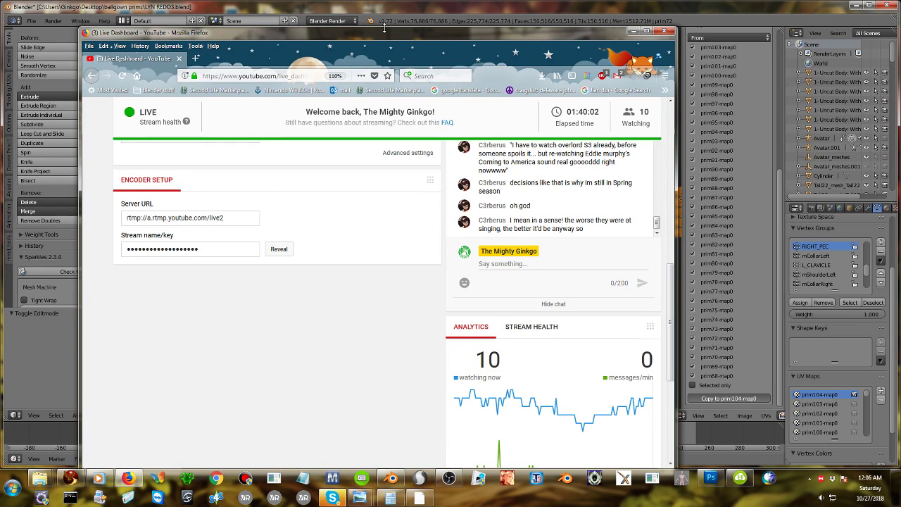
pyautogui.moveTo(383, 34); pyautogui.dragTo(603, 30)
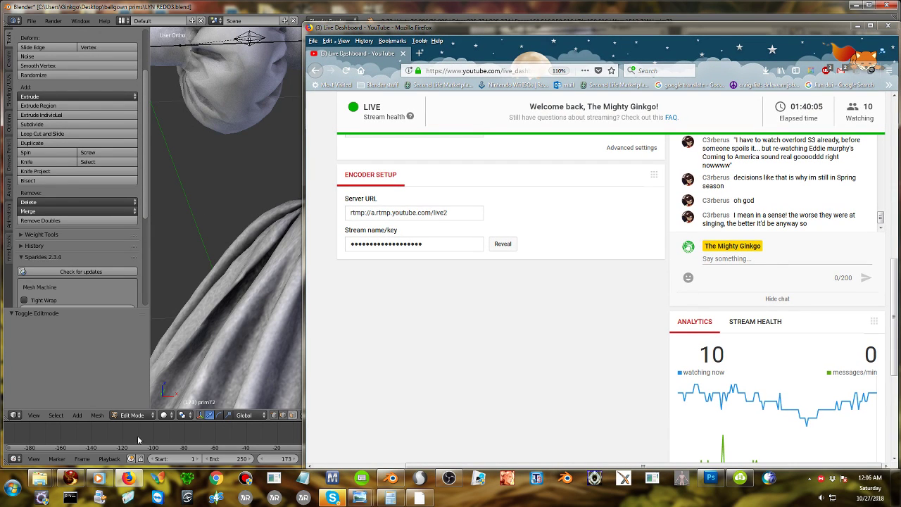
pyautogui.moveTo(124, 482)
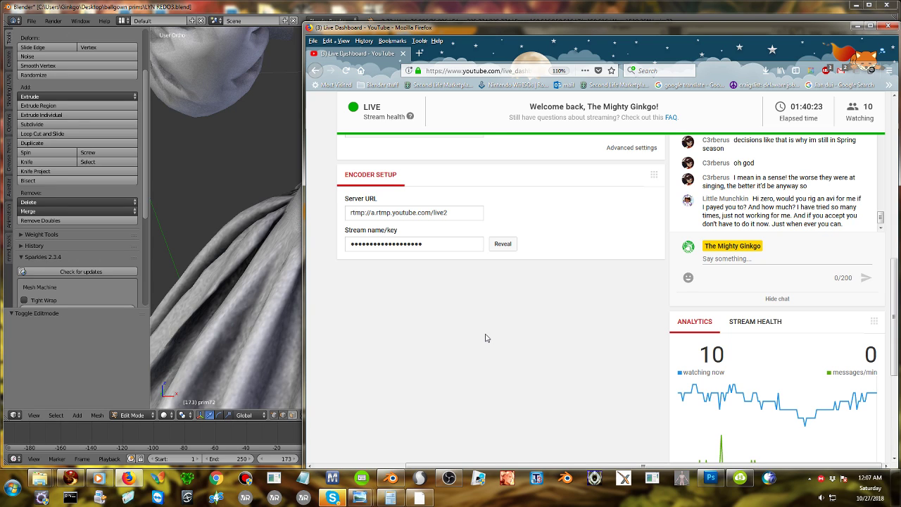
pyautogui.click(514, 4)
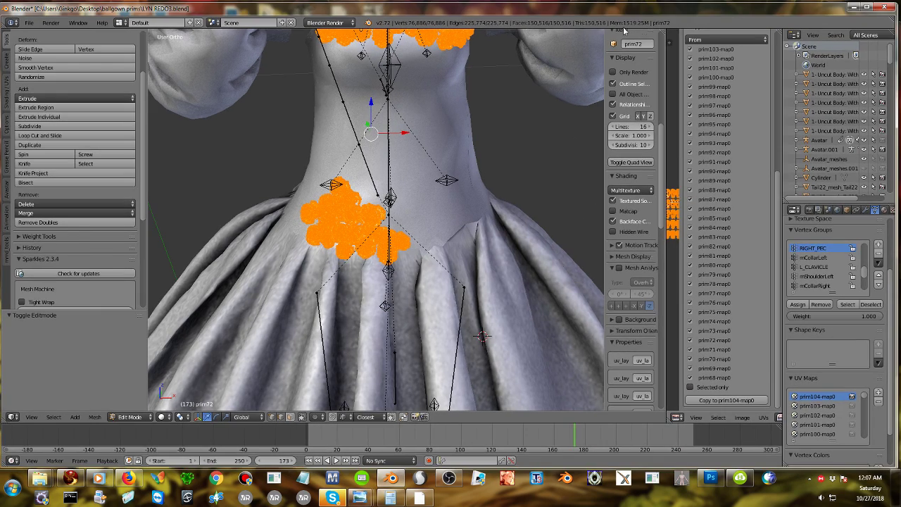
# Move the Blender window aside to uncover the stream chat, and return the rose mesh to Object Mode.
pyautogui.moveTo(742, 4); pyautogui.dragTo(592, 24)
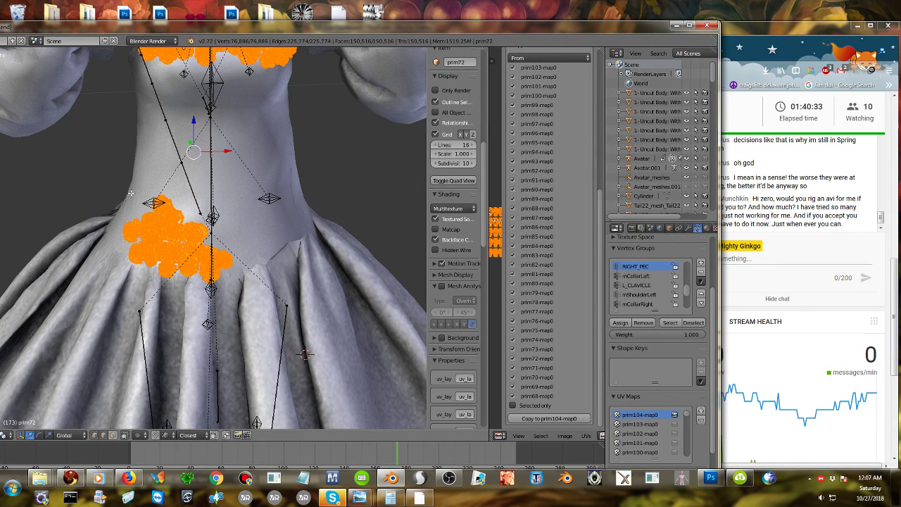
pyautogui.moveTo(234, 28); pyautogui.dragTo(287, 21)
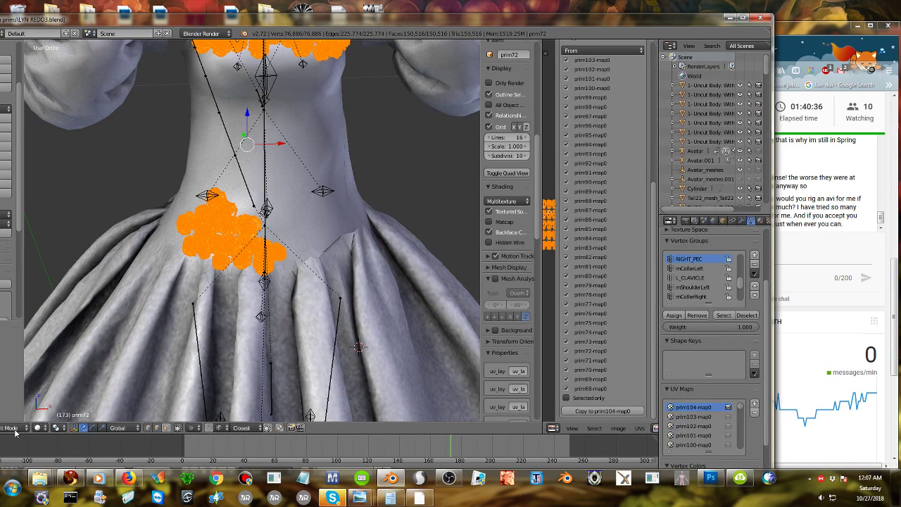
pyautogui.click(14, 427)
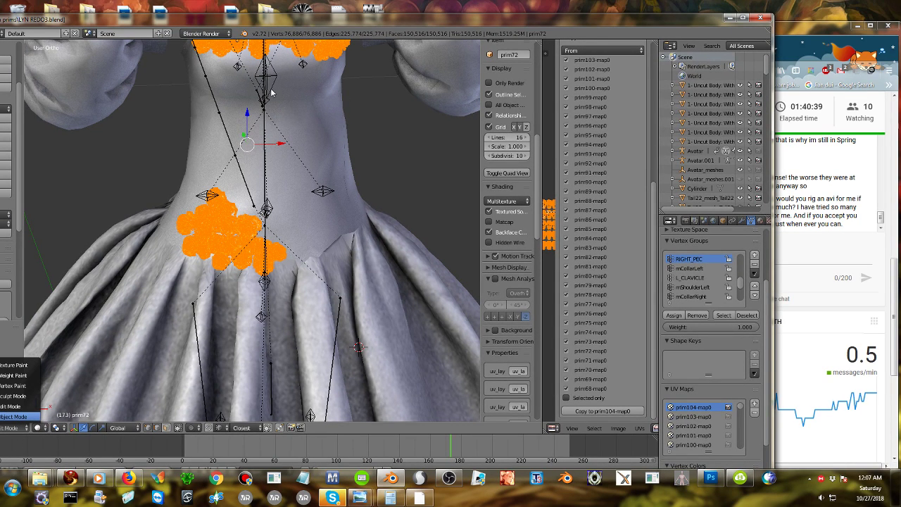
pyautogui.press('Tab')
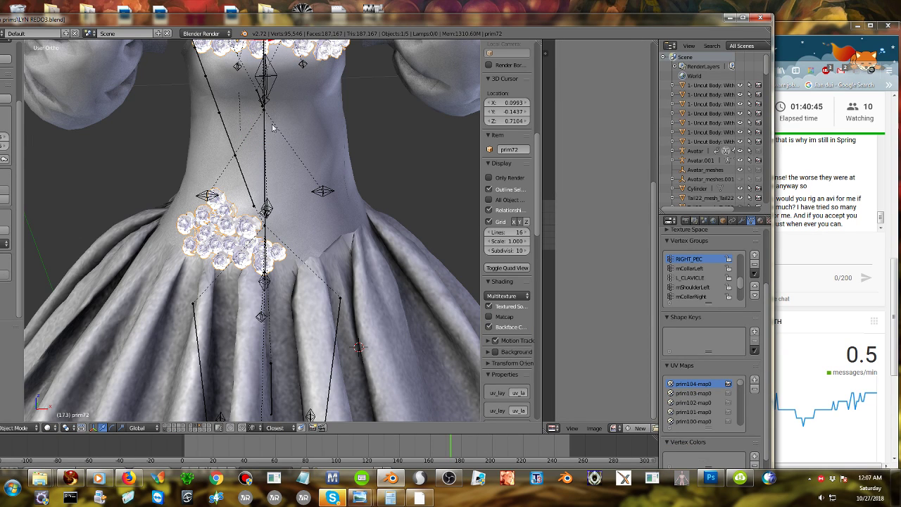
pyautogui.moveTo(322, 249); pyautogui.dragTo(310, 239, button='middle')
pyautogui.keyDown('shift'); pyautogui.scroll(4, 297, 187); pyautogui.keyUp('shift')
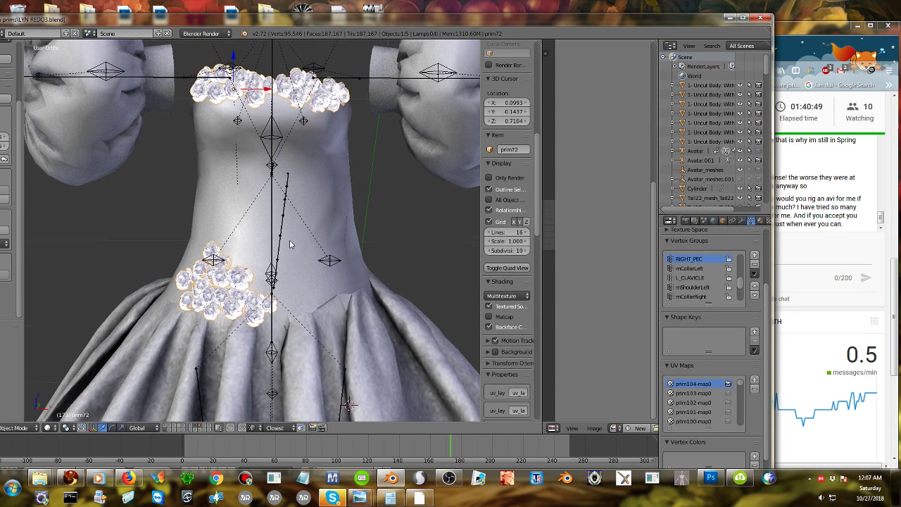
# Test how the gown and roses deform by rotating the mChest bone, and clear the rotation on all bones.
pyautogui.rightClick(277, 119)
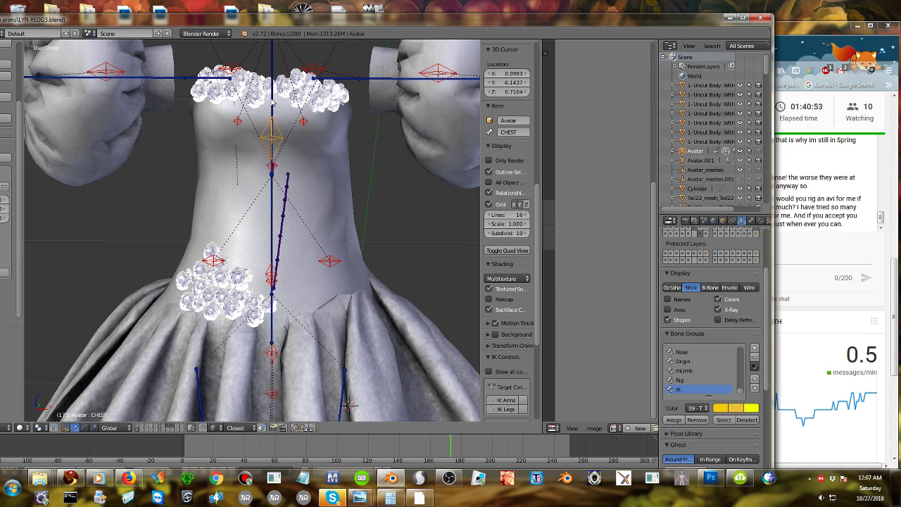
pyautogui.rightClick(272, 102)
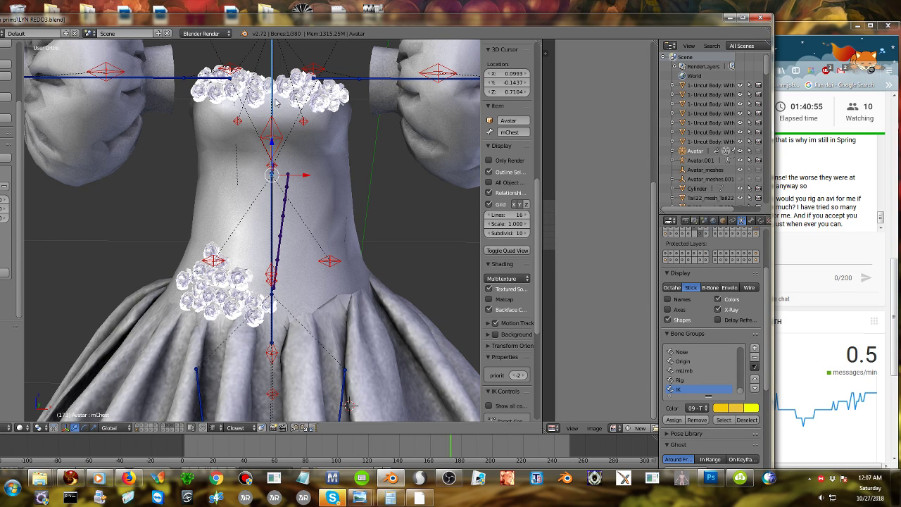
pyautogui.press('r')
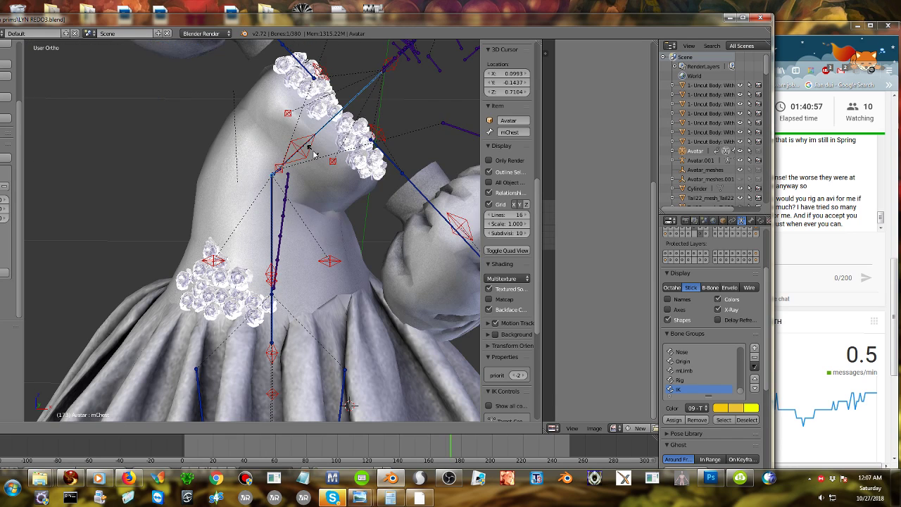
pyautogui.click(331, 166)
pyautogui.press('a')
pyautogui.press('a')
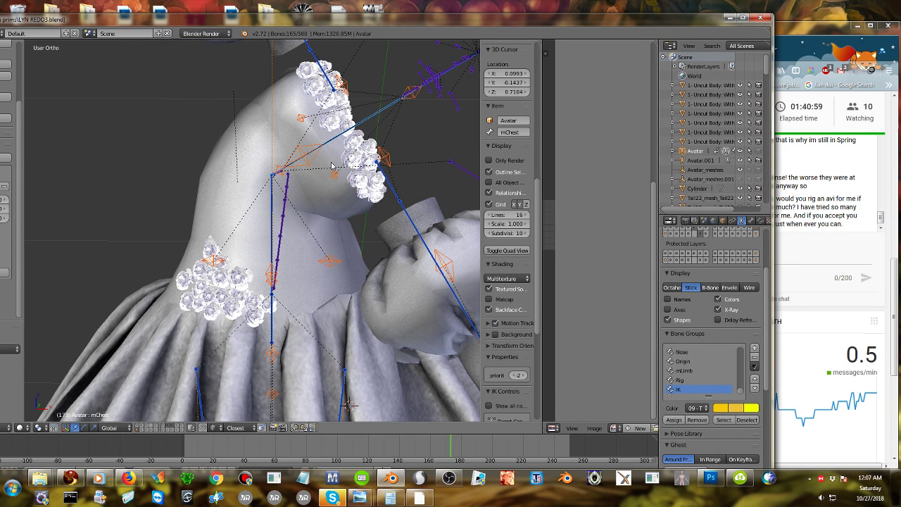
pyautogui.hotkey('alt', 'r')
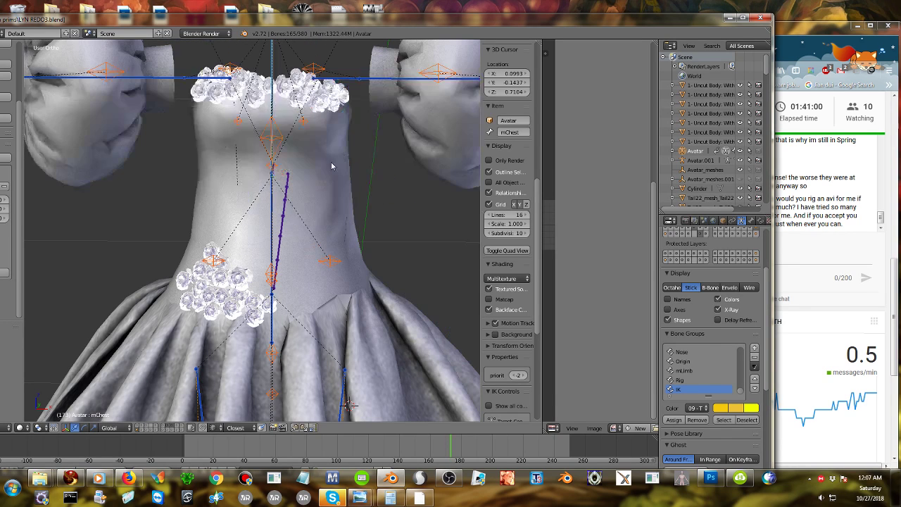
# Put the rose trim mesh in Edit Mode, open the Separate options, and check the stream chat on the YouTube live dashboard.
pyautogui.rightClick(340, 107)
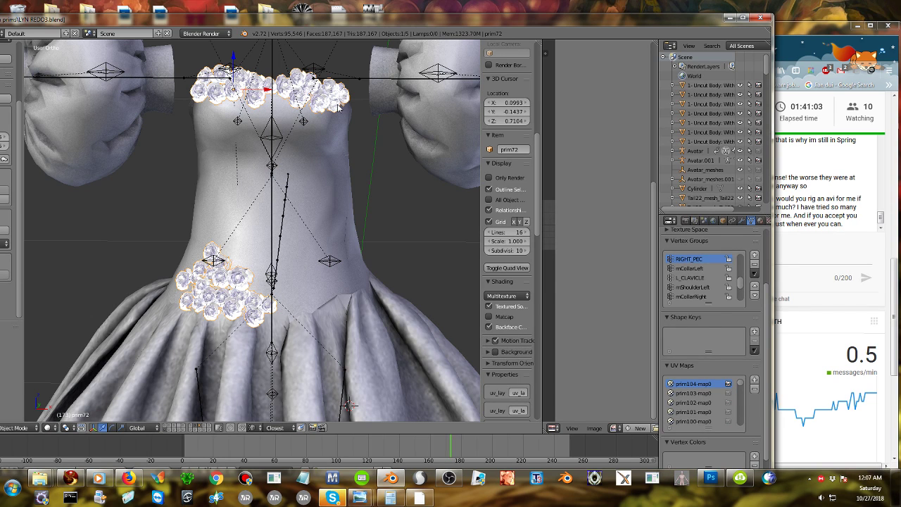
pyautogui.press('Tab')
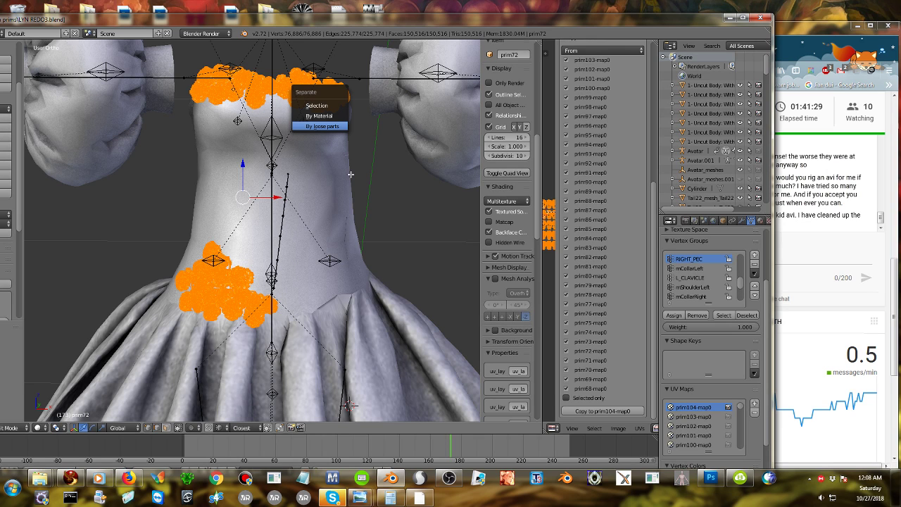
pyautogui.click(800, 260)
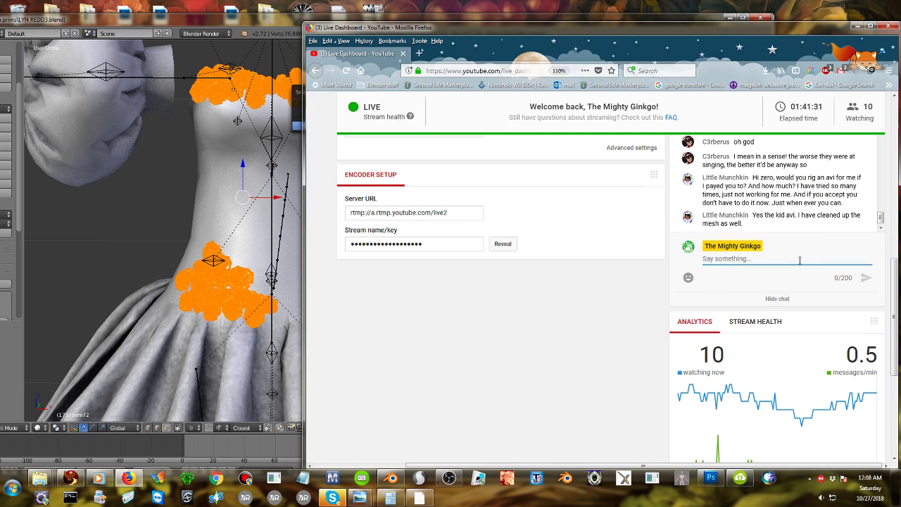
pyautogui.click(164, 203)
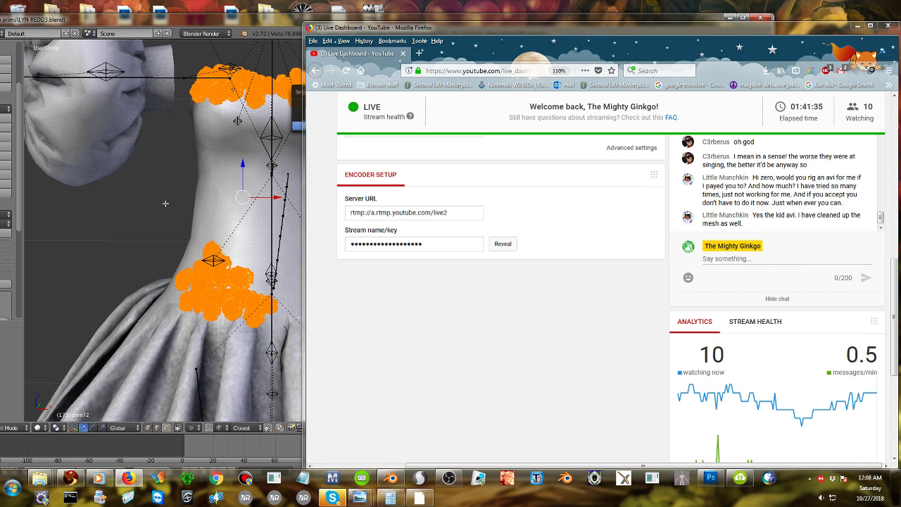
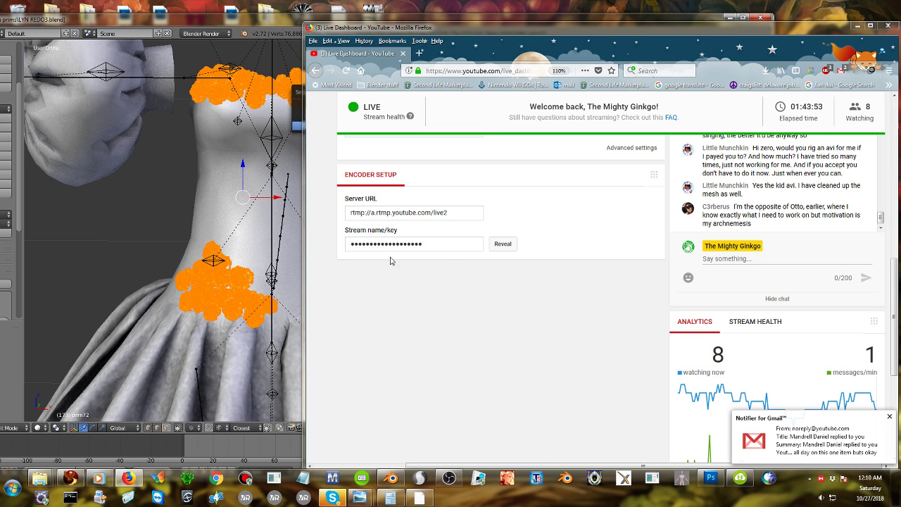
# Open the Gmail notification about the YouTube comment reply and read the messages in its thread, glancing at the live dashboard.
pyautogui.click(796, 436)
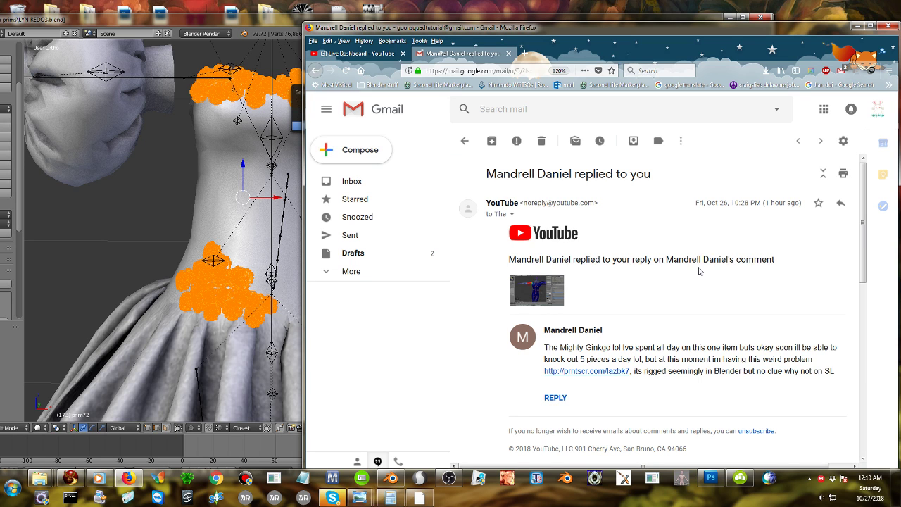
pyautogui.scroll(-1, 699, 272)
pyautogui.scroll(-1, 601, 310)
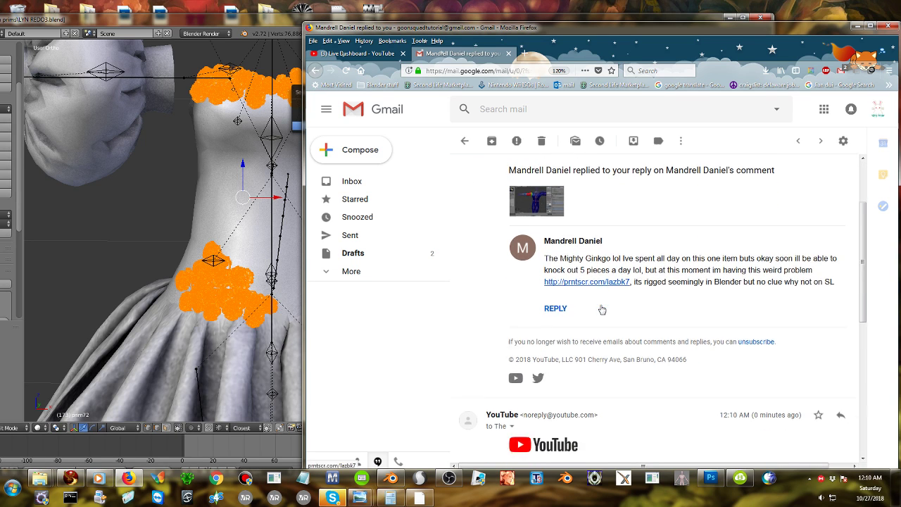
pyautogui.scroll(-3, 602, 309)
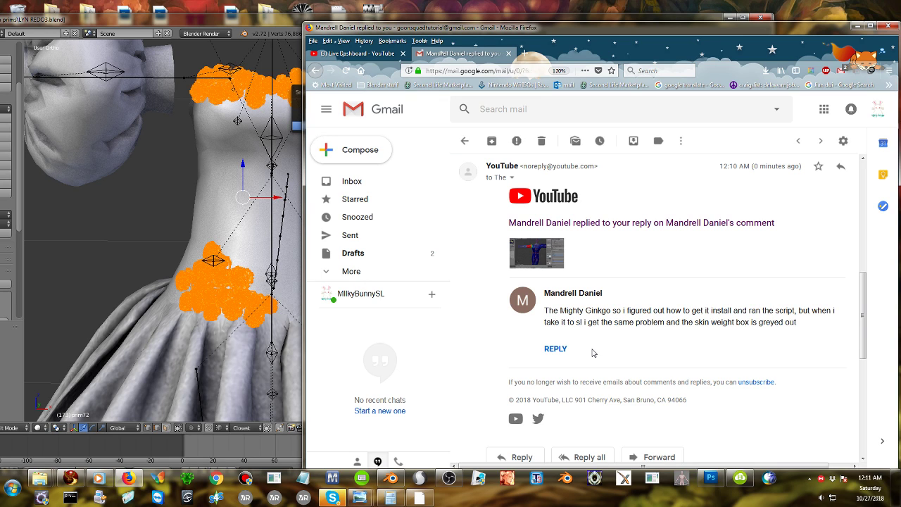
pyautogui.scroll(-2, 593, 353)
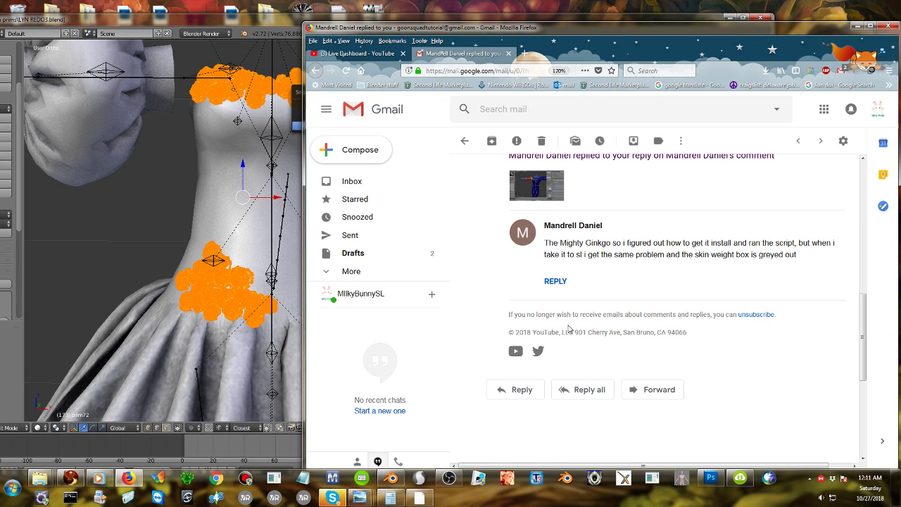
pyautogui.click(399, 52)
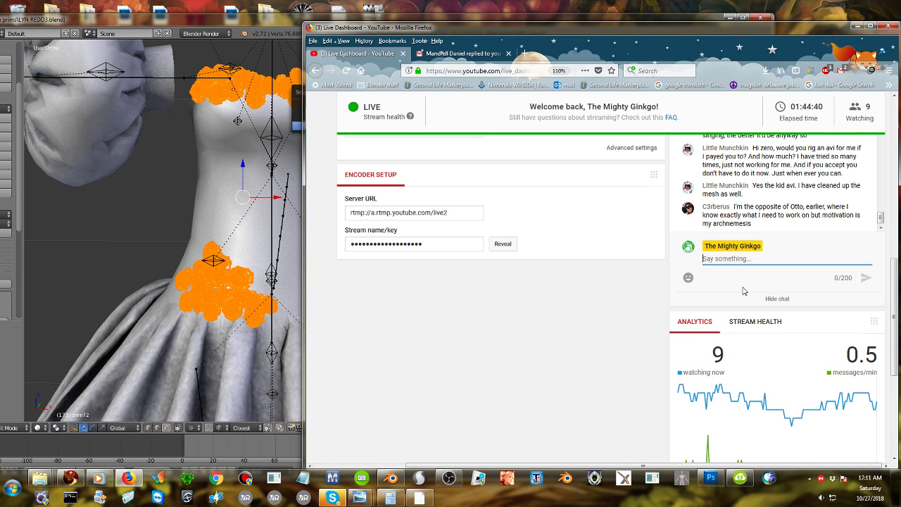
pyautogui.click(489, 52)
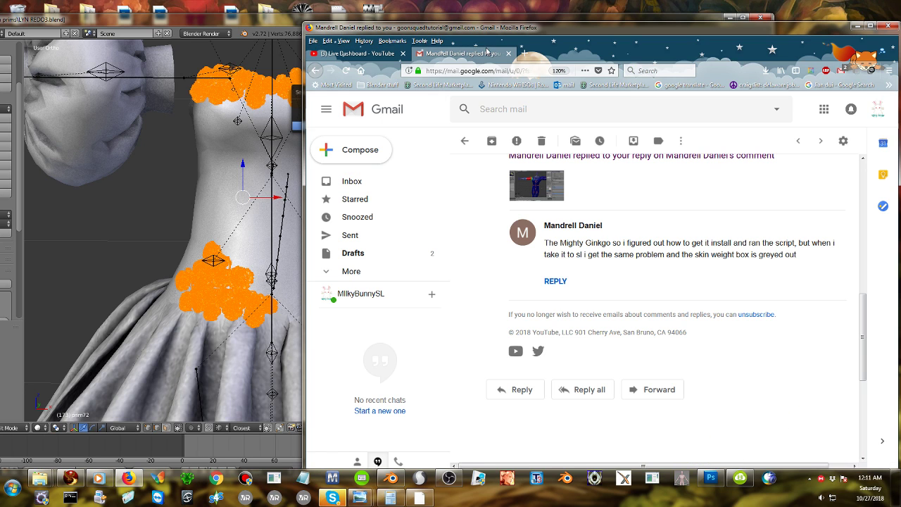
# Open the YouTube comment thread from the e-mail and start a reply to the highlighted comment.
pyautogui.click(554, 280)
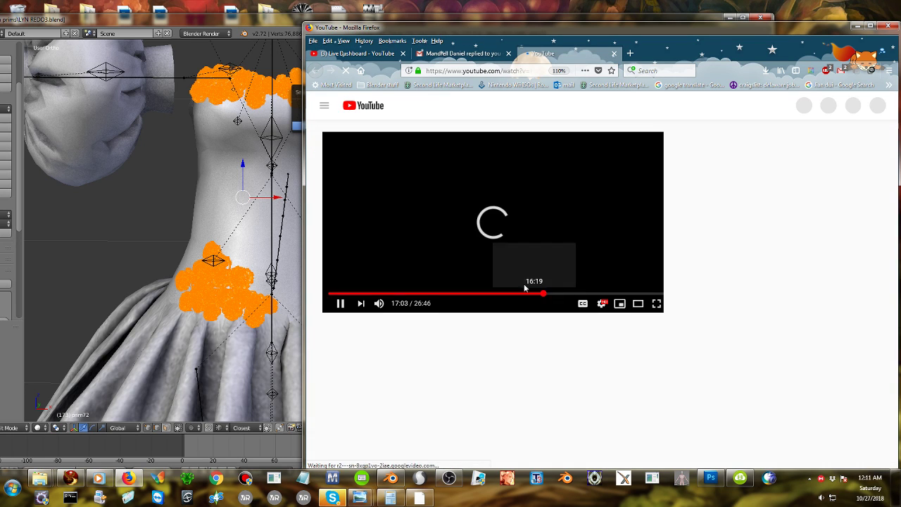
pyautogui.click(480, 247)
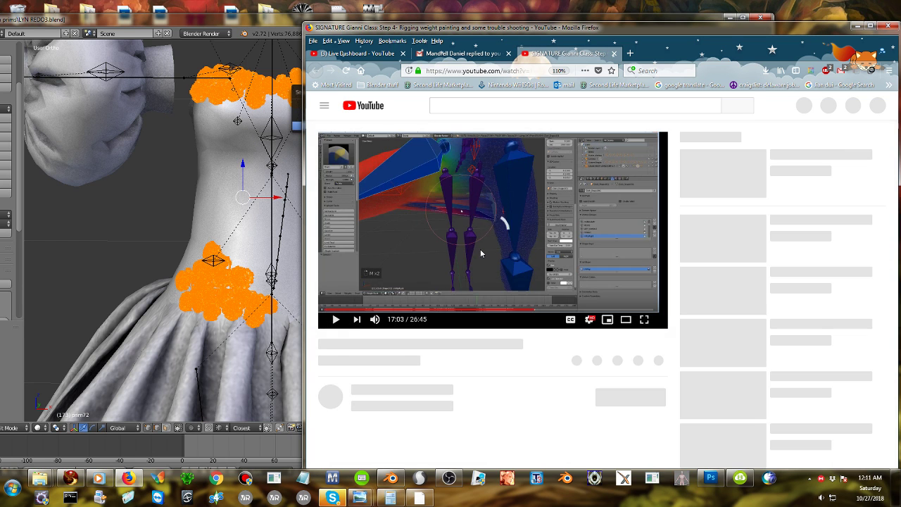
pyautogui.scroll(-5, 481, 254)
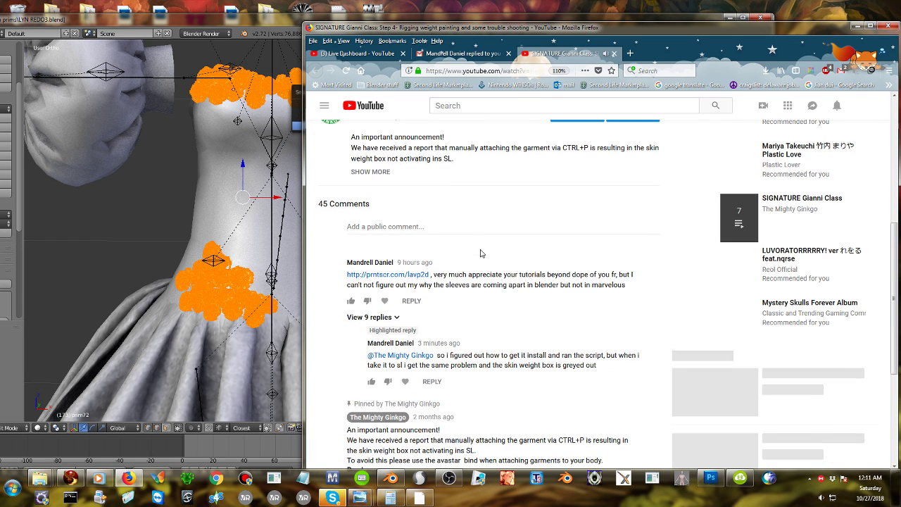
pyautogui.click(431, 381)
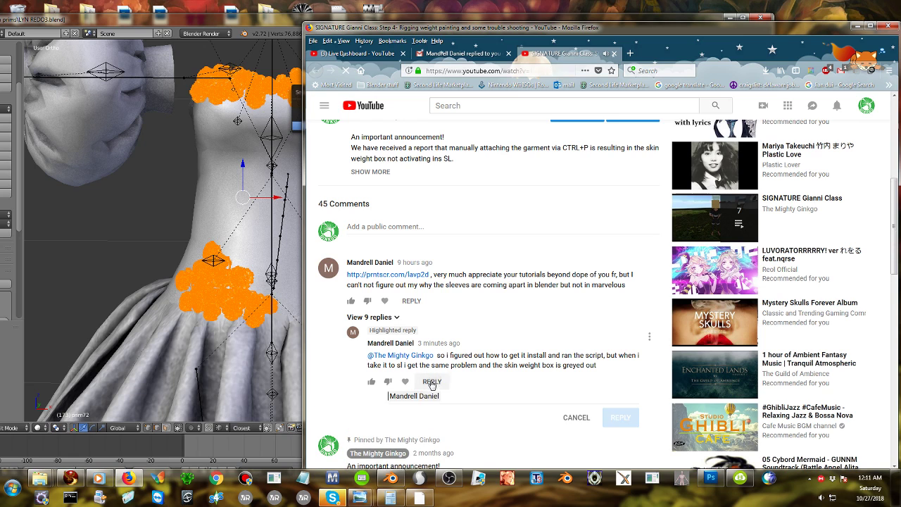
pyautogui.write('COME TO THE LIVE')
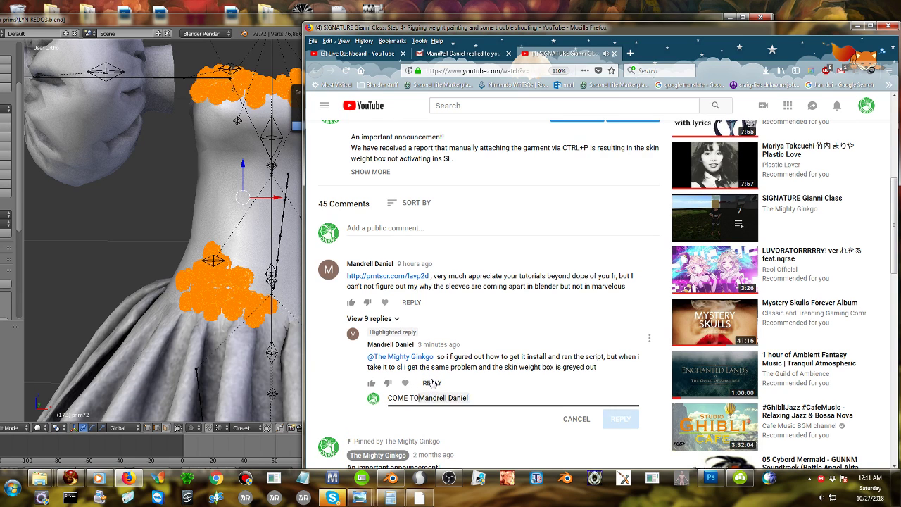
pyautogui.write(' STREAM ON MY CHANNE')
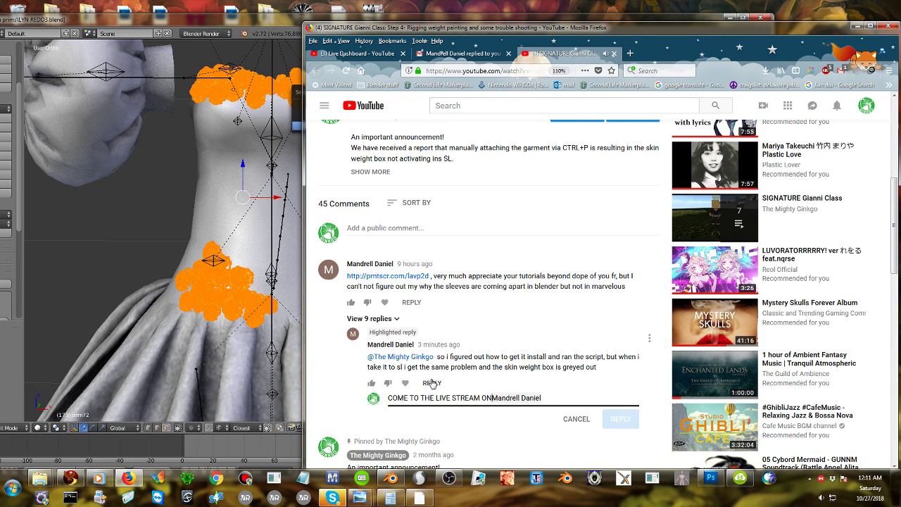
pyautogui.write("L I'LL TELL YOU")
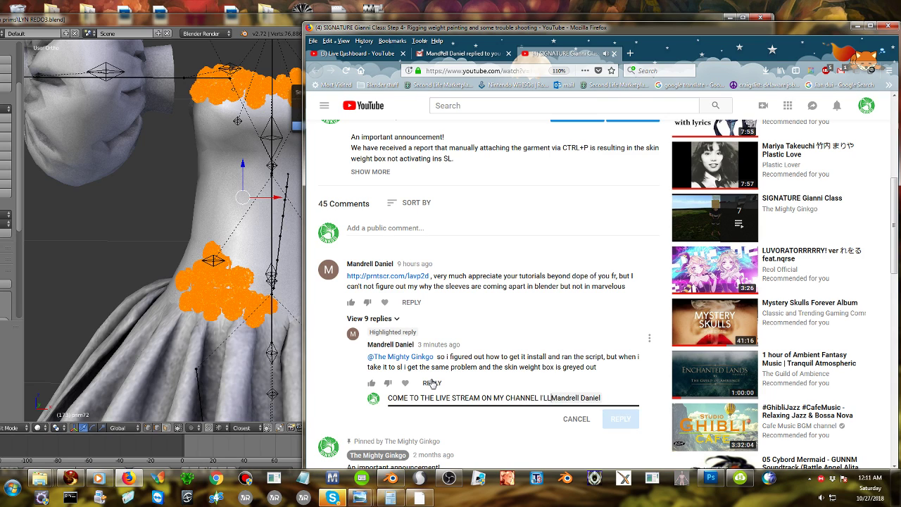
pyautogui.hotkey('ctrl', 'a')
pyautogui.press('BackSpace')
pyautogui.write('cO')
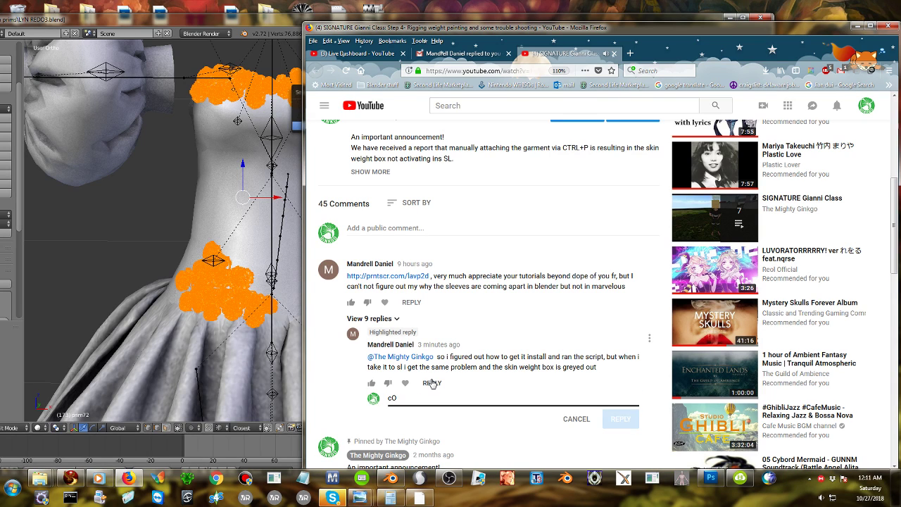
pyautogui.write('ME TO THE LIVE STREAM ON MY CHANNEL ')
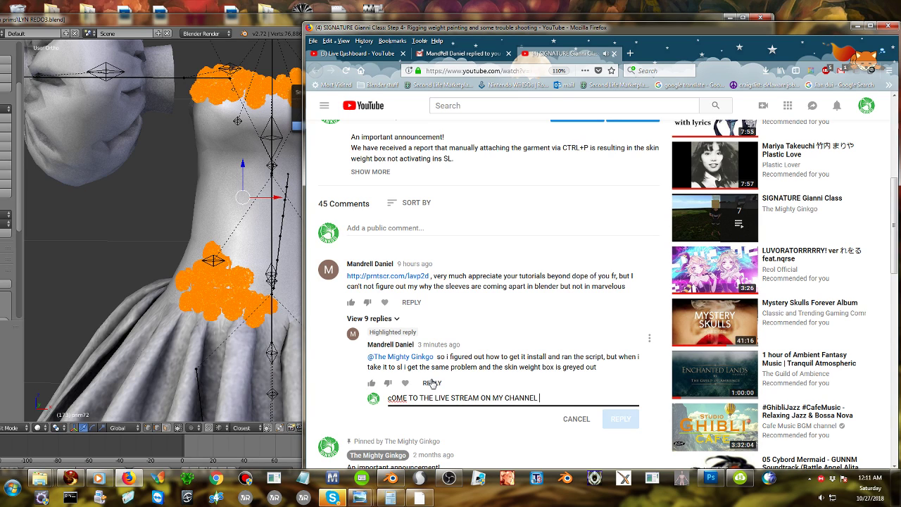
pyautogui.write('I')
pyautogui.write("'LL TELL YOU ")
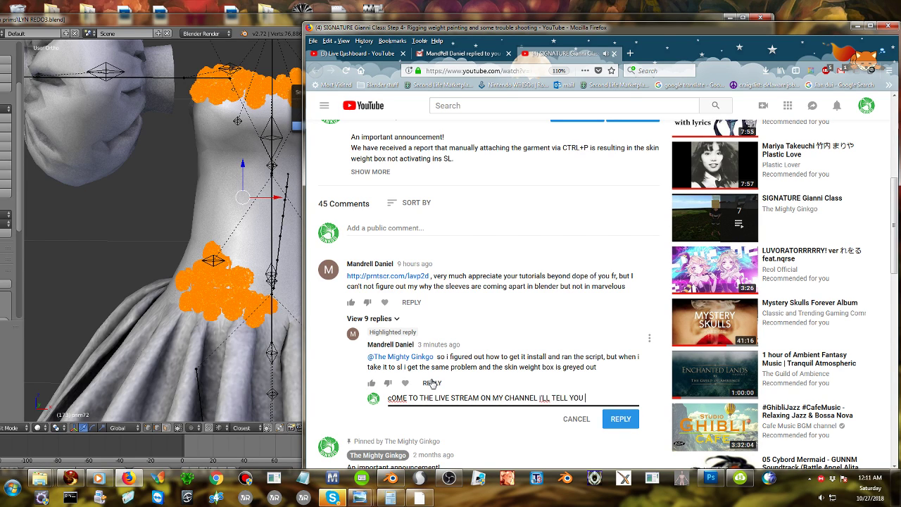
pyautogui.write('WHATS WRONG')
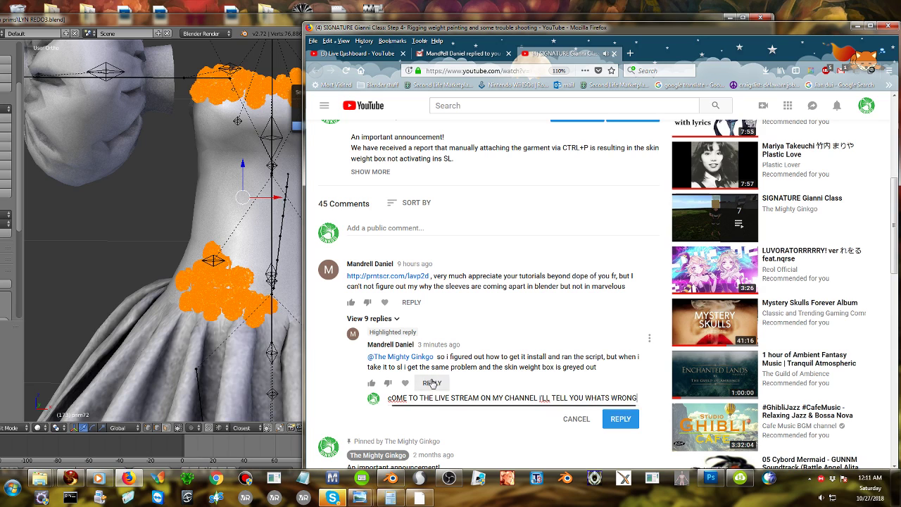
# Rewrite the reply as "Come to the ;live stream on my channel I'll tell you whats wrong there.", post it, and return to the live dashboard.
pyautogui.hotkey('ctrl', 'a')
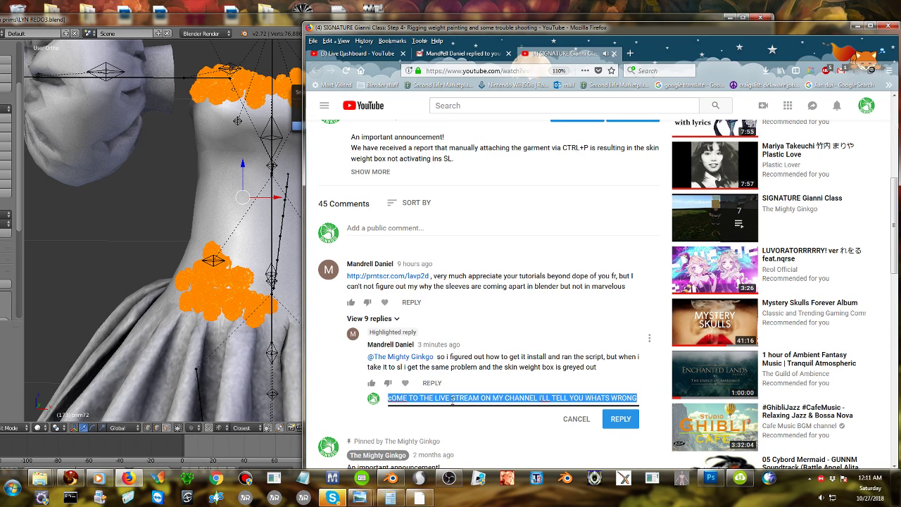
pyautogui.write('Come to the ;live s')
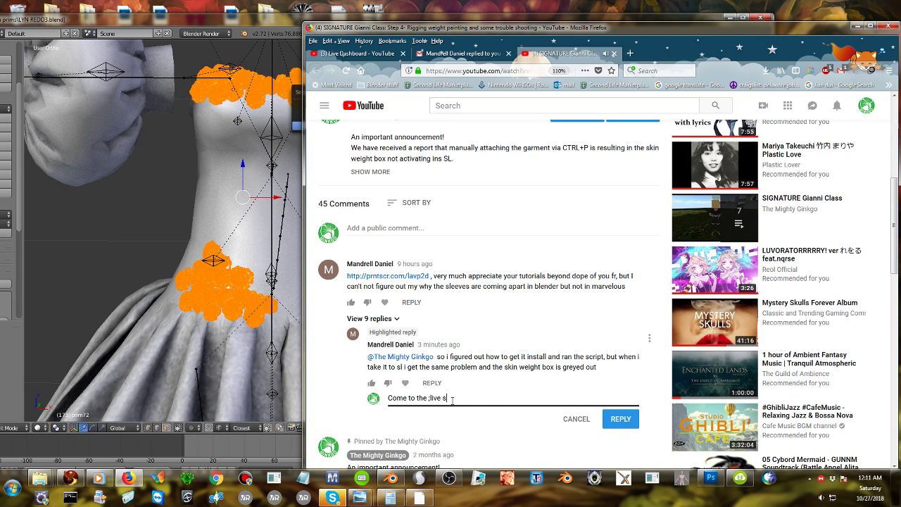
pyautogui.write("tream on my channel I'll tell you whats")
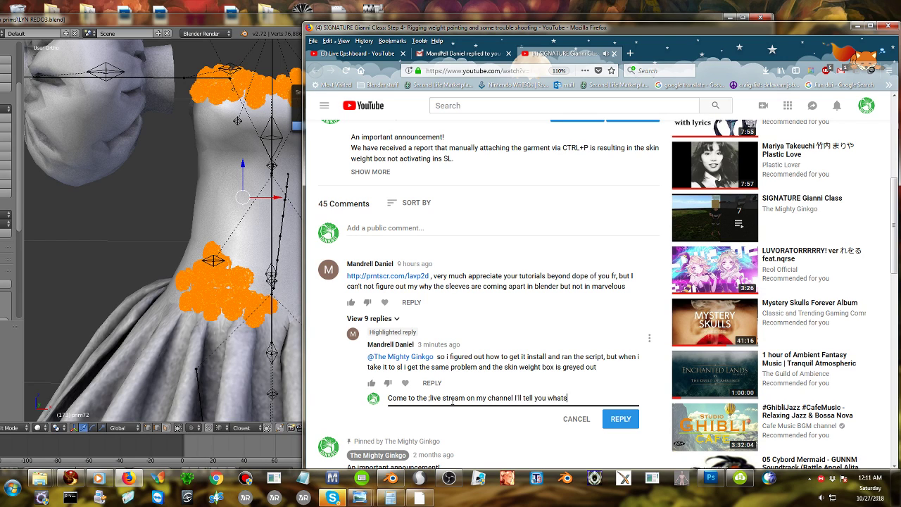
pyautogui.write(' wrong there.')
pyautogui.click(620, 419)
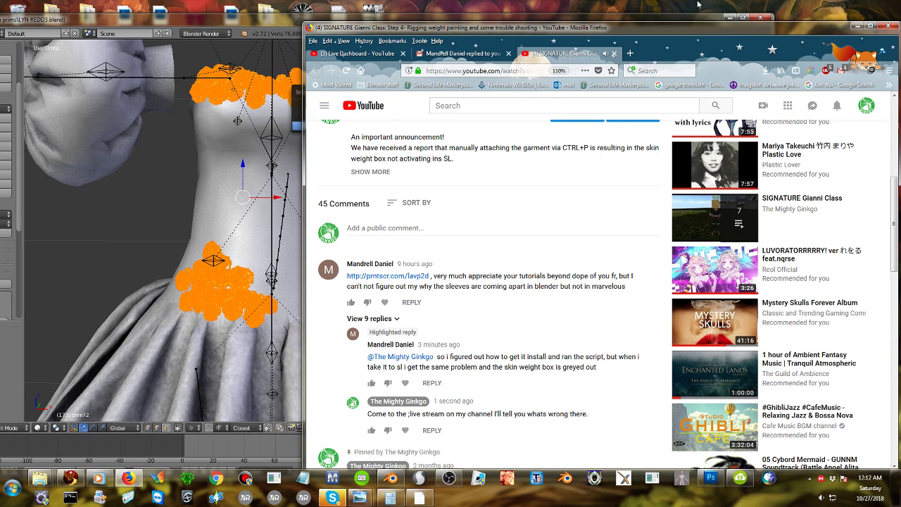
pyautogui.click(361, 54)
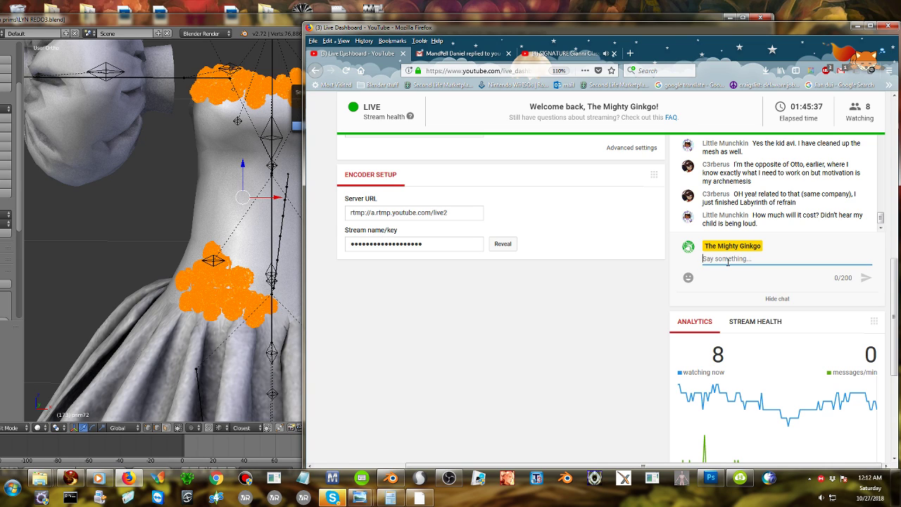
# Switch to Photoshop and start quitting it, discarding the changes to SLEEVE2.psb but cancelling at the save prompt for LYN REDO5.obj.
pyautogui.click(153, 117)
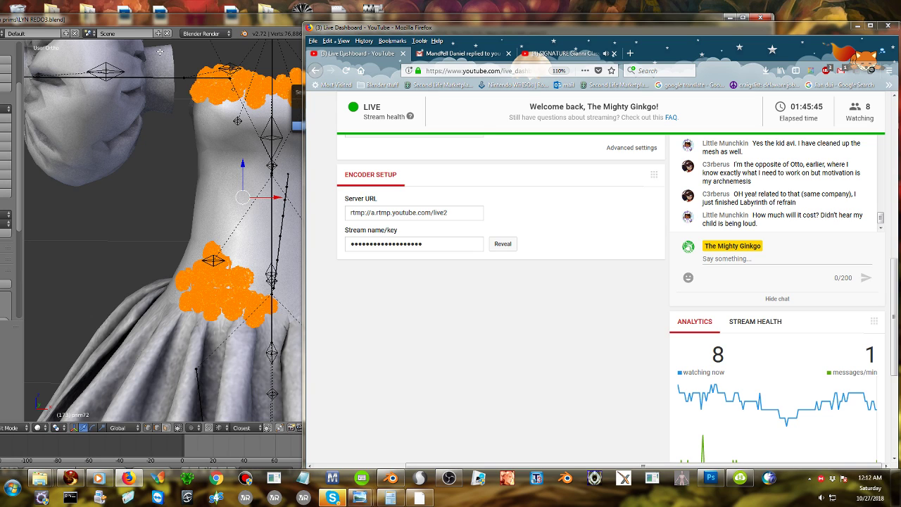
pyautogui.hotkey('alt', 'Tab')
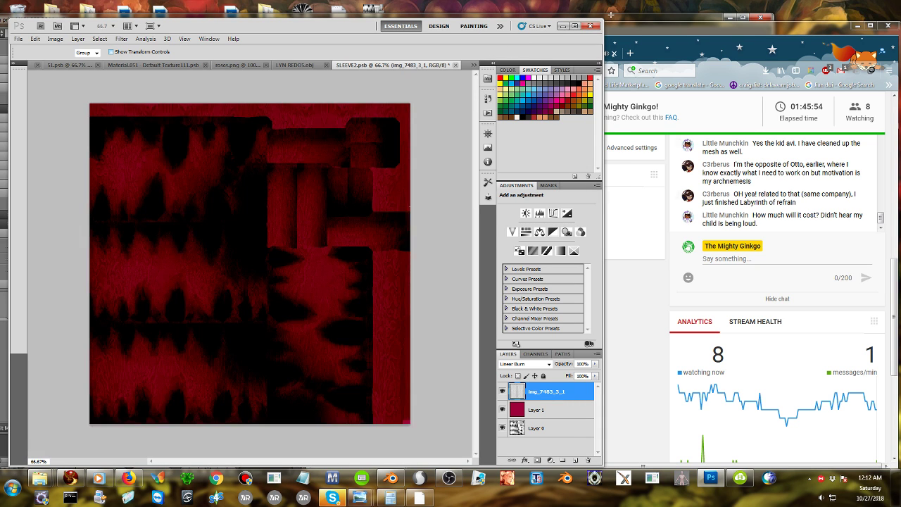
pyautogui.click(592, 26)
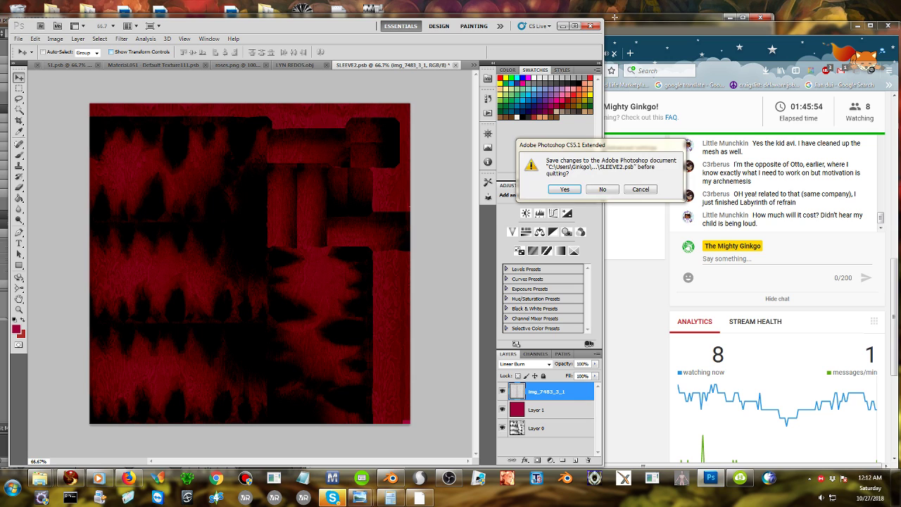
pyautogui.click(601, 189)
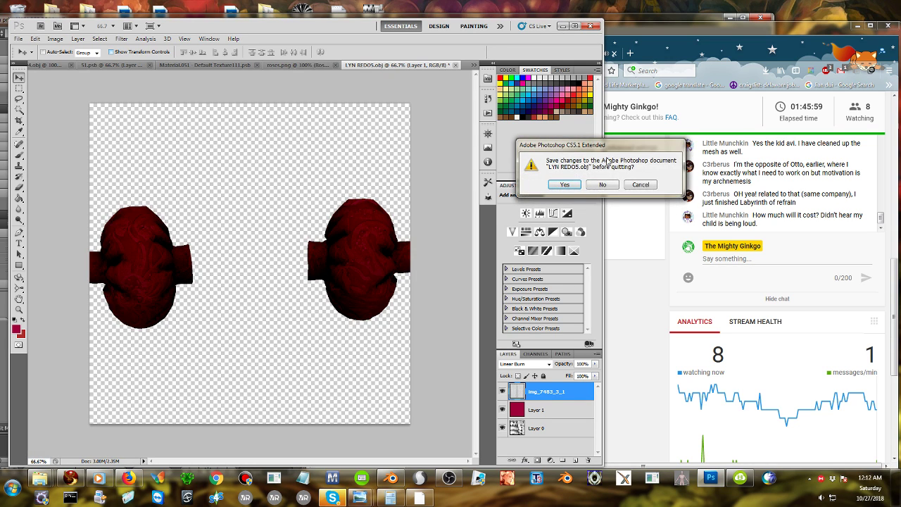
pyautogui.click(630, 186)
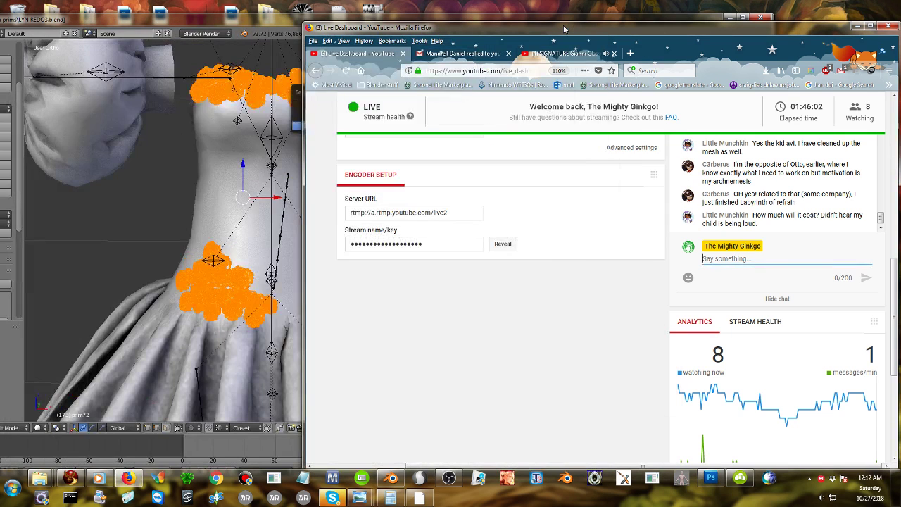
pyautogui.click(216, 19)
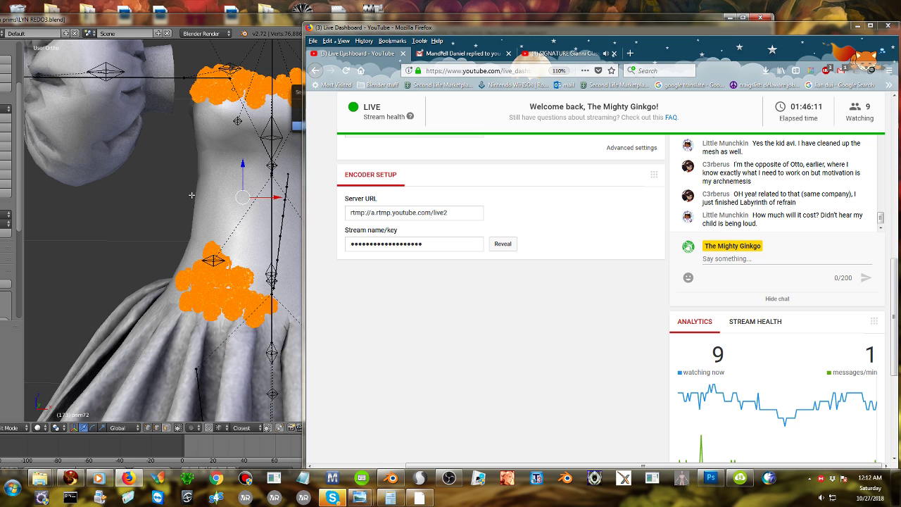
# Close the Avastar 2 Archive folder window and move the browser window aside so the gown in Blender is uncovered.
pyautogui.hotkey('alt', 'Tab')
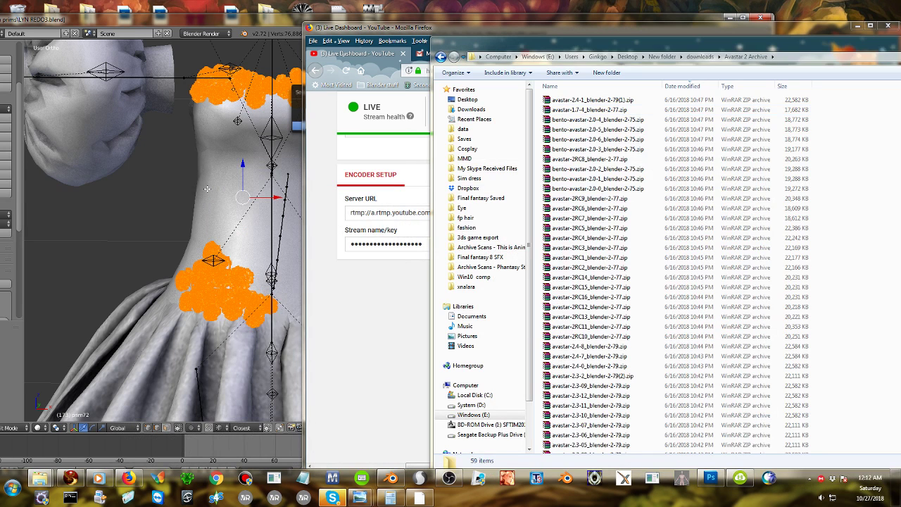
pyautogui.rightClick(560, 41)
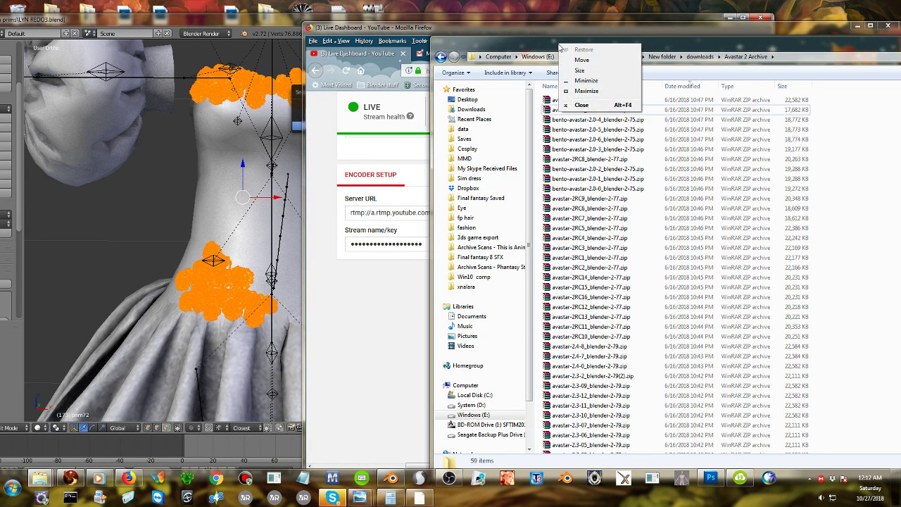
pyautogui.click(580, 104)
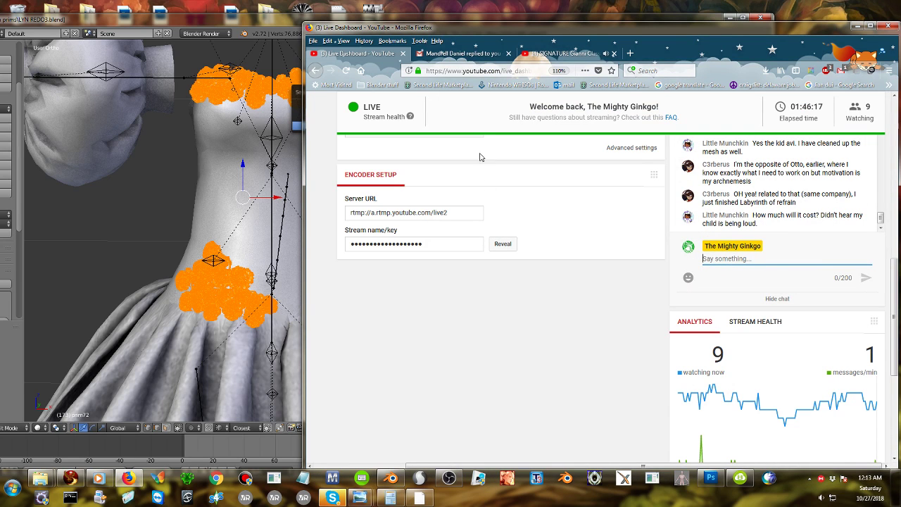
pyautogui.moveTo(436, 30); pyautogui.dragTo(674, 193)
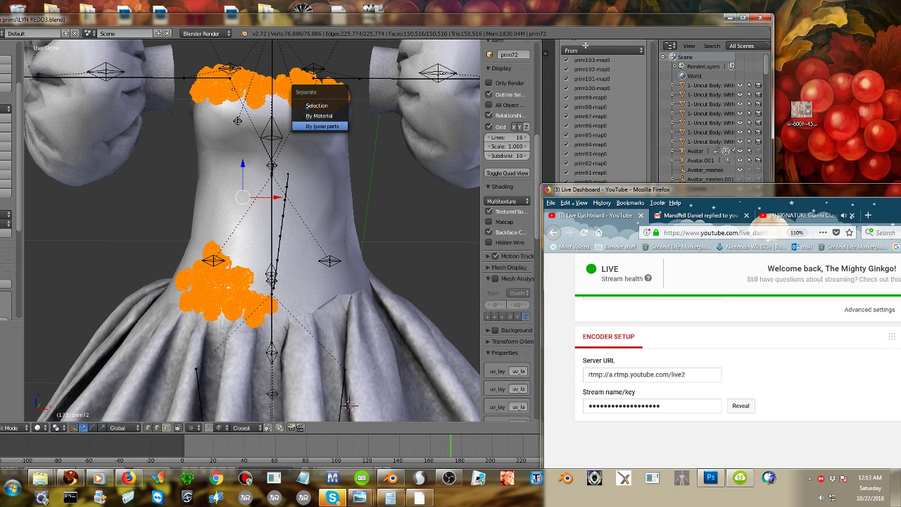
pyautogui.moveTo(606, 195); pyautogui.dragTo(536, 37)
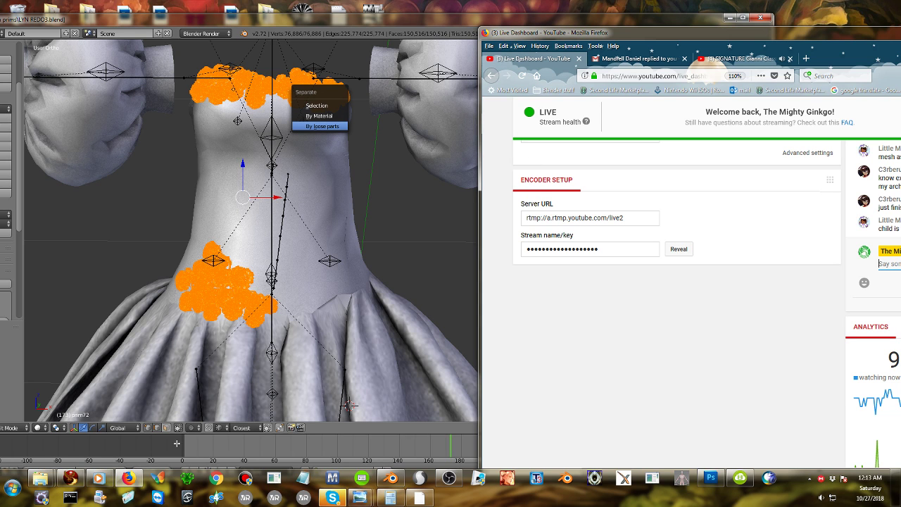
# View the whole gown in Firestorm, close the YouTube comment thread's browser tab, and minimize the Firestorm and photo viewer windows.
pyautogui.click(70, 478)
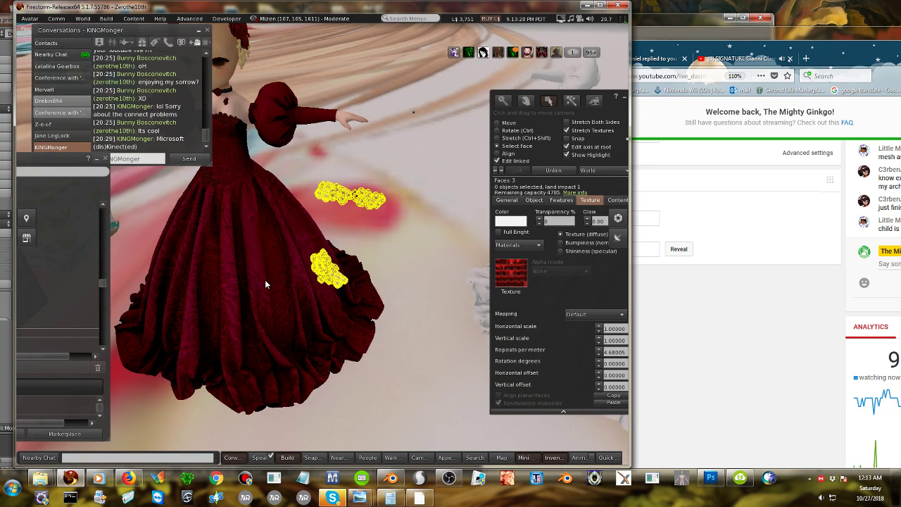
pyautogui.scroll(-3, 265, 284)
pyautogui.middleClick(706, 58)
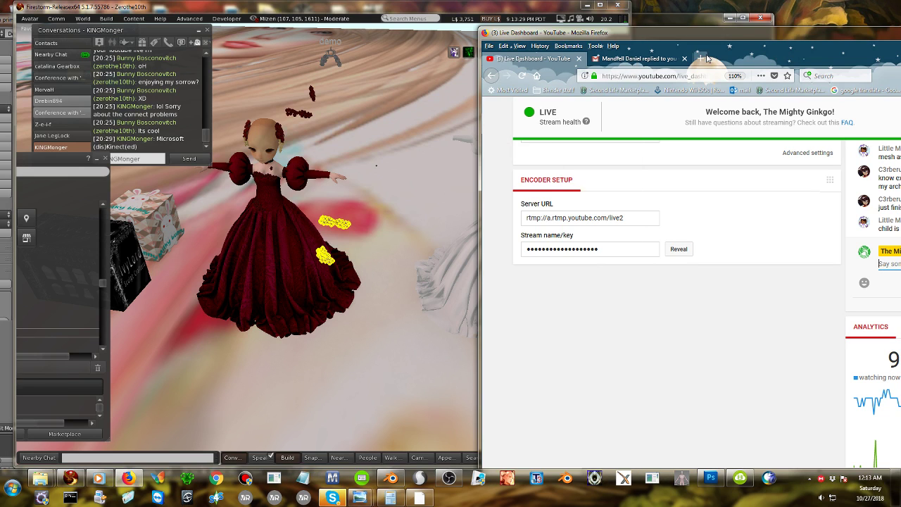
pyautogui.click(590, 9)
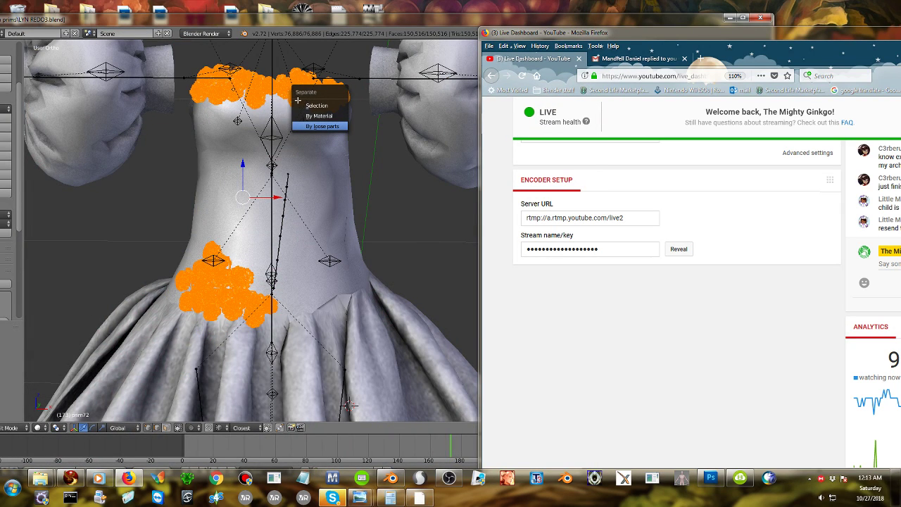
pyautogui.hotkey('alt', 'Tab')
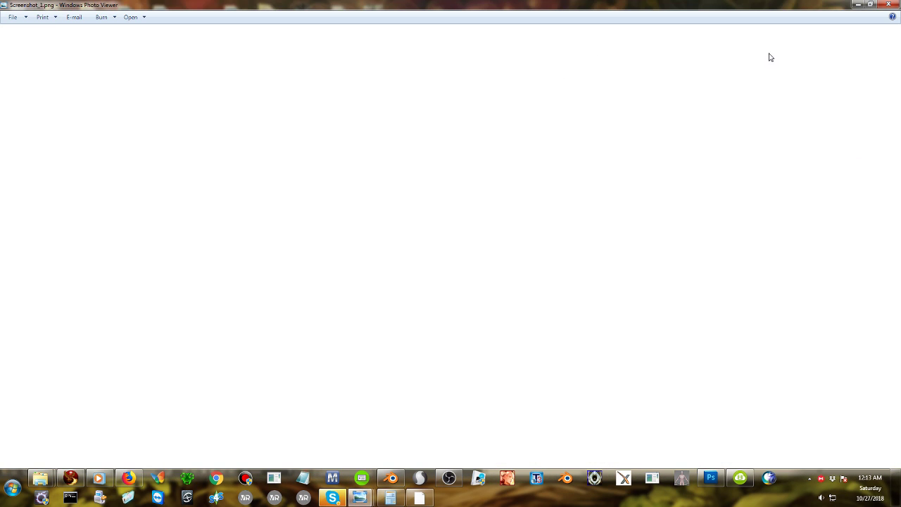
pyautogui.click(857, 5)
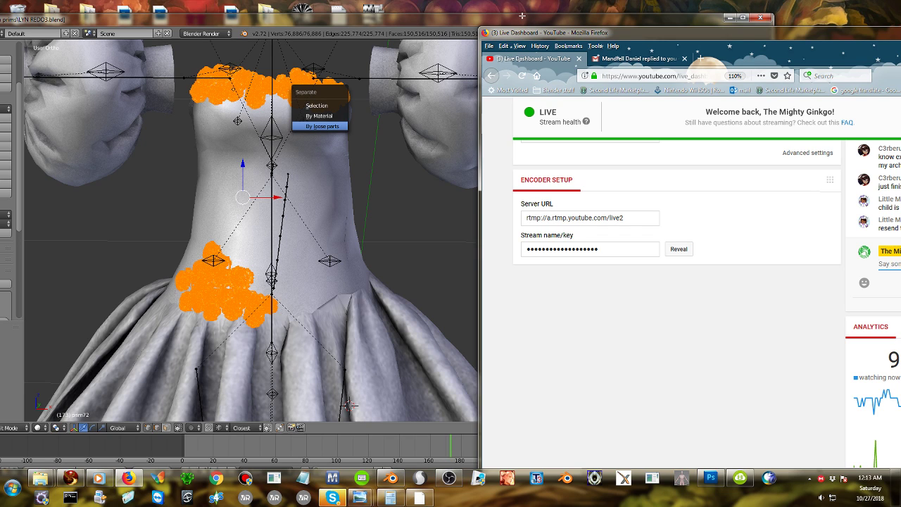
# Open Windows Task Manager and force the blender-app.exe process to end.
pyautogui.rightClick(498, 497)
pyautogui.click(580, 468)
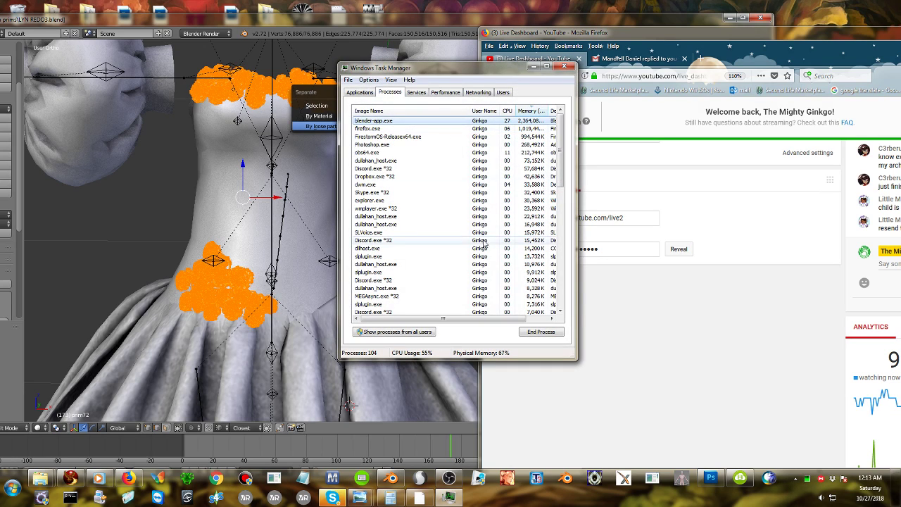
pyautogui.click(524, 332)
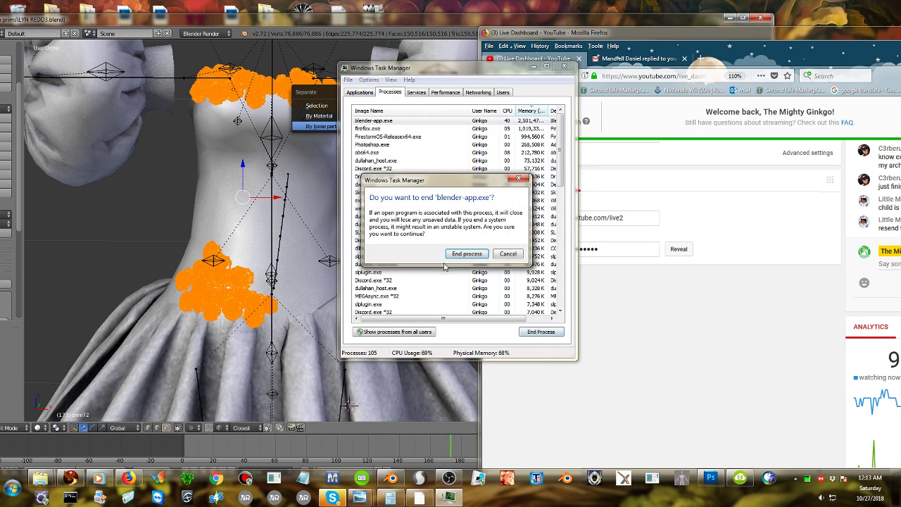
pyautogui.click(451, 259)
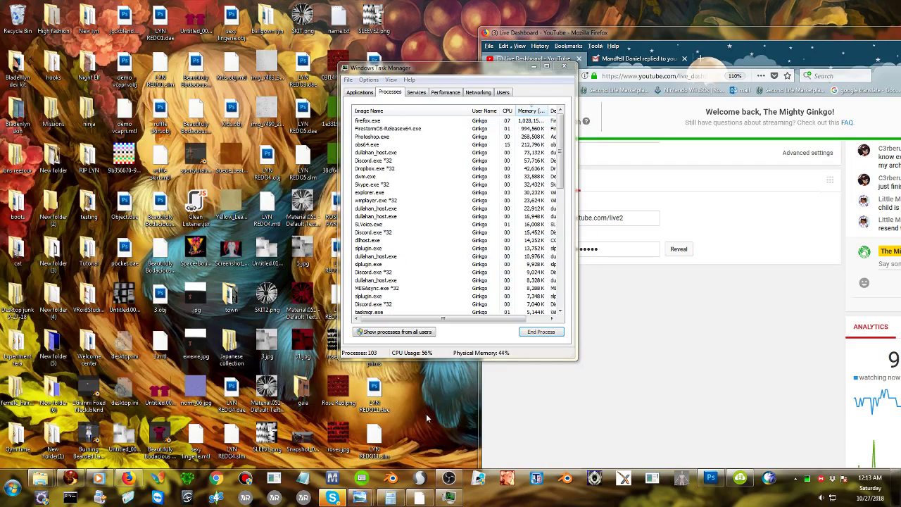
# Relaunch Blender with the last session recovered, and open the recent file LYN REDO3.blend from the ballgown prims folder.
pyautogui.click(391, 479)
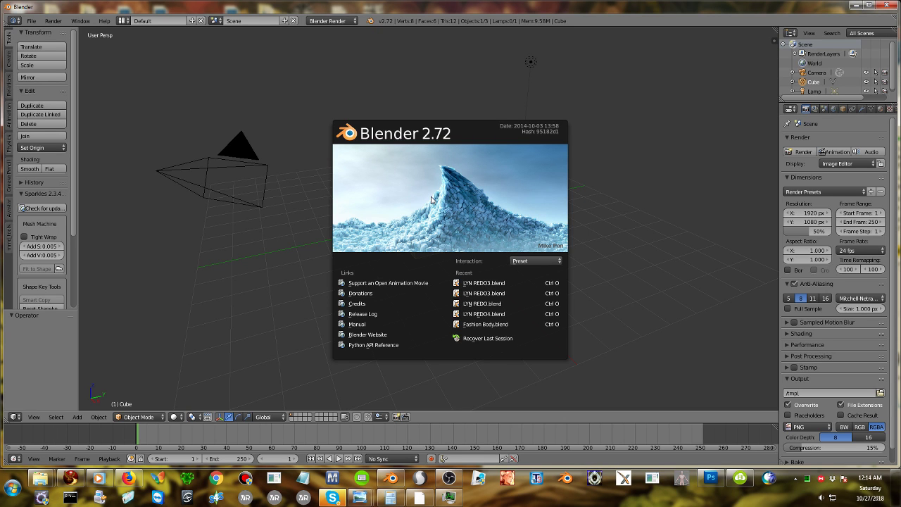
pyautogui.click(484, 337)
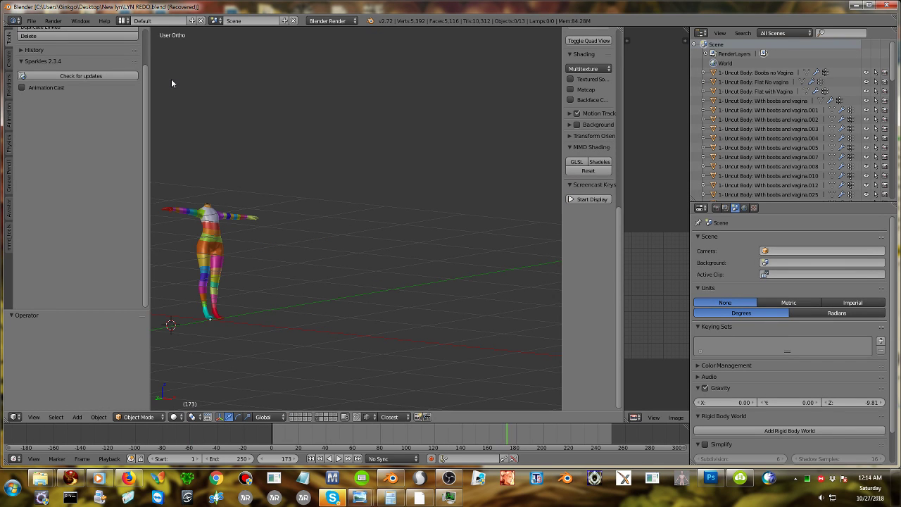
pyautogui.click(32, 20)
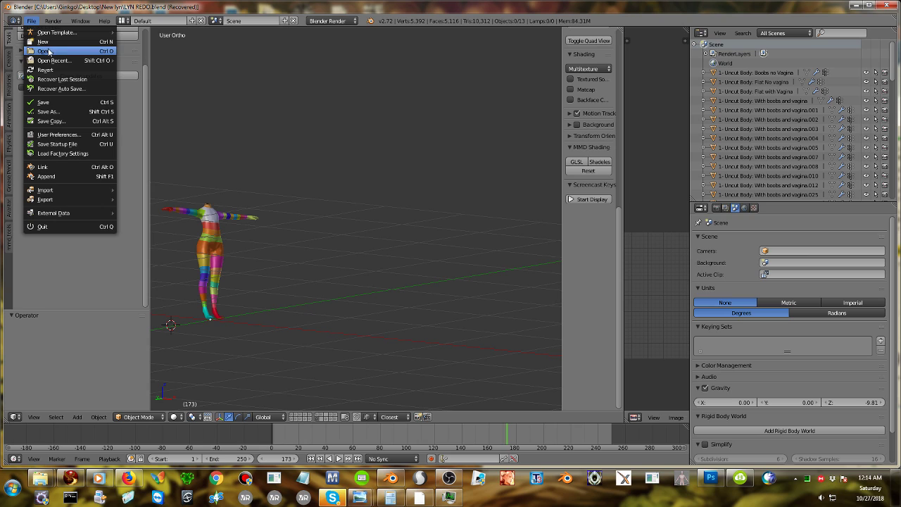
pyautogui.moveTo(47, 60)
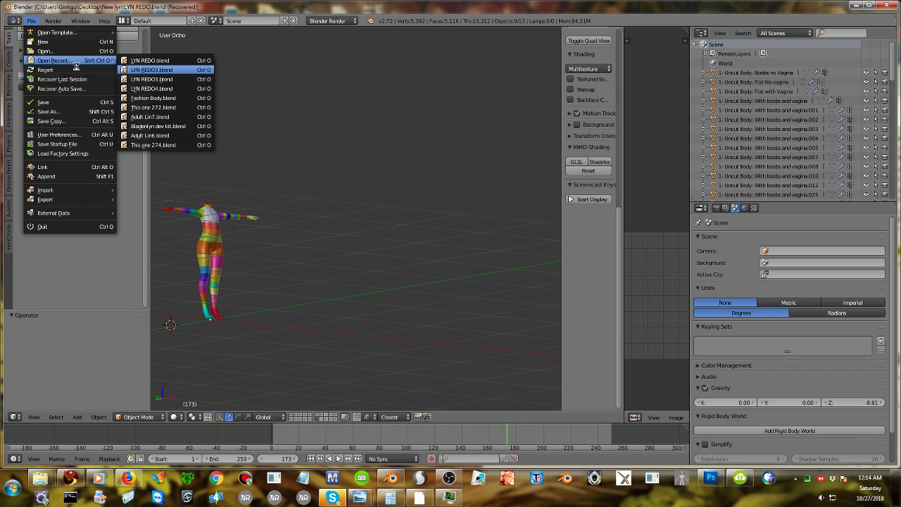
pyautogui.click(139, 481)
pyautogui.click(151, 70)
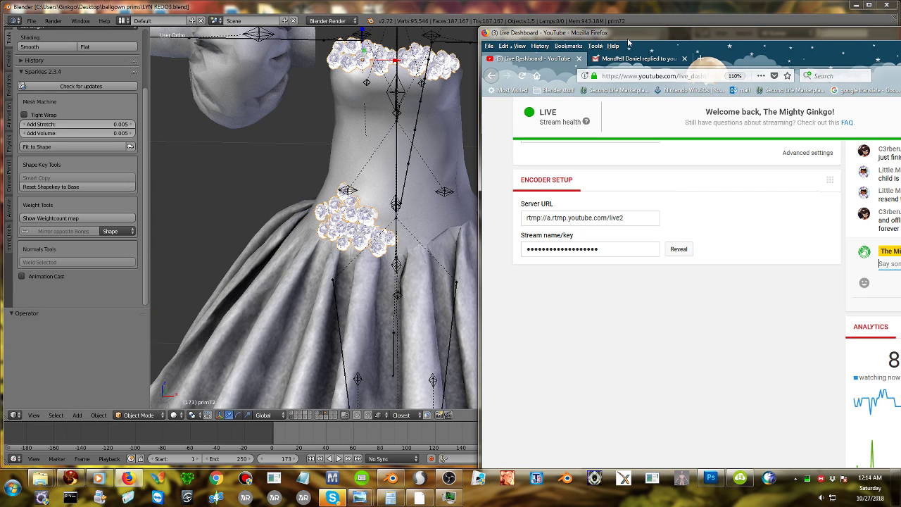
# Bring Blender back in front of the browser and add a Decimate modifier to the rose trim object prim72.
pyautogui.click(445, 72)
pyautogui.rightClick(443, 167)
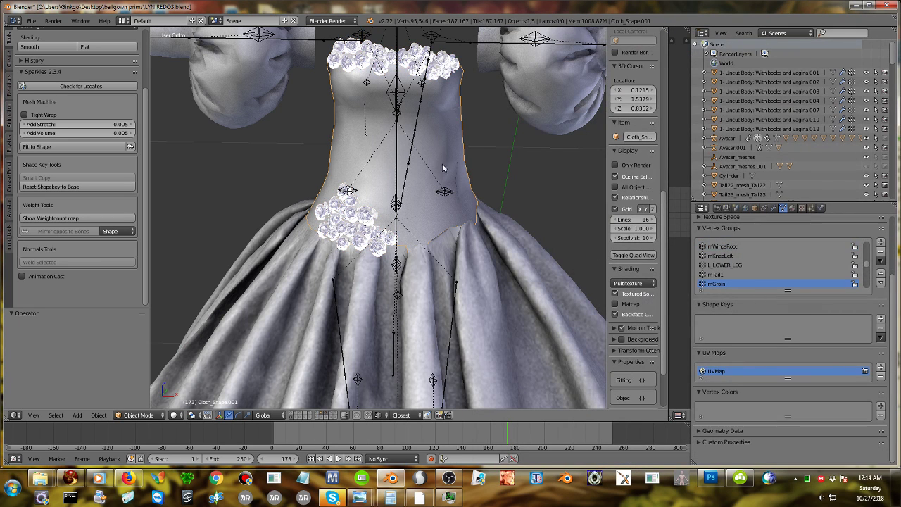
pyautogui.rightClick(342, 67)
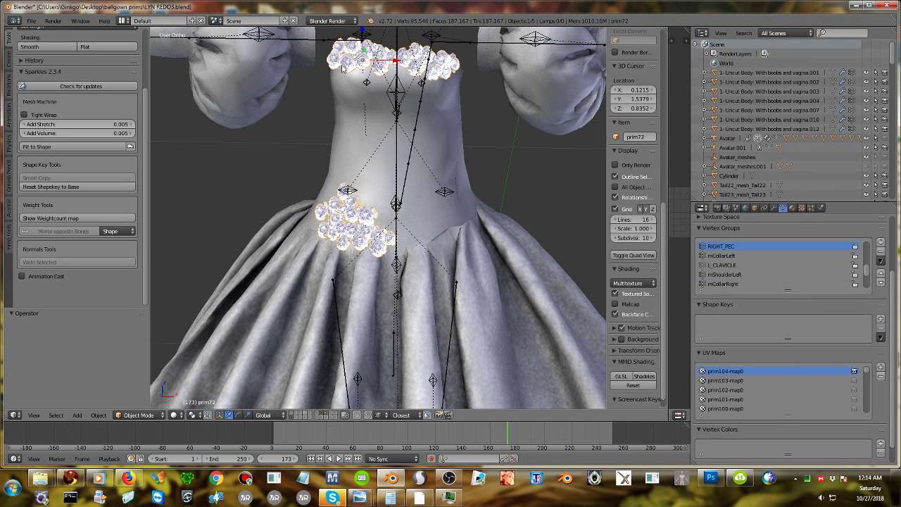
pyautogui.click(773, 208)
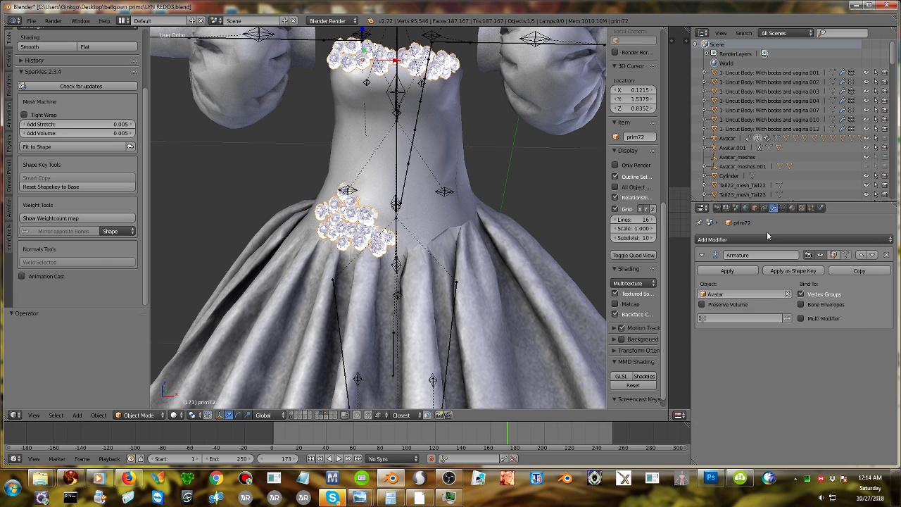
pyautogui.click(768, 243)
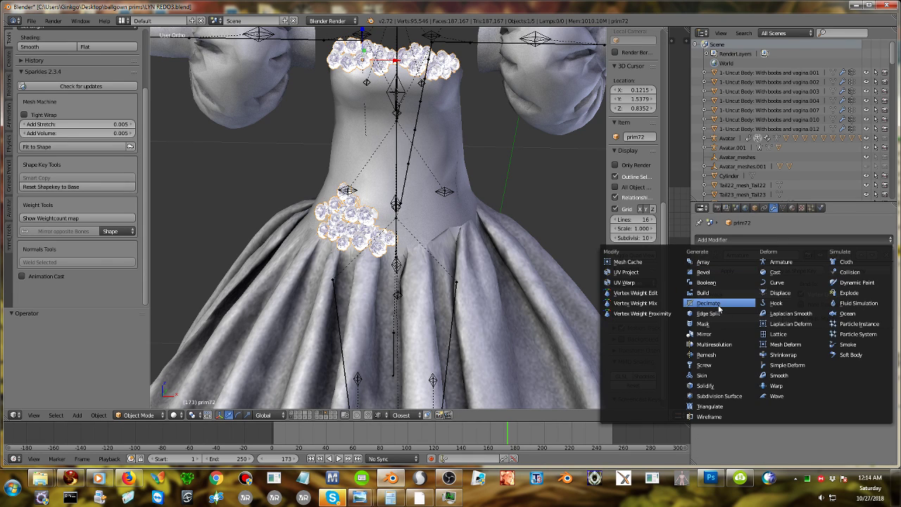
pyautogui.click(752, 304)
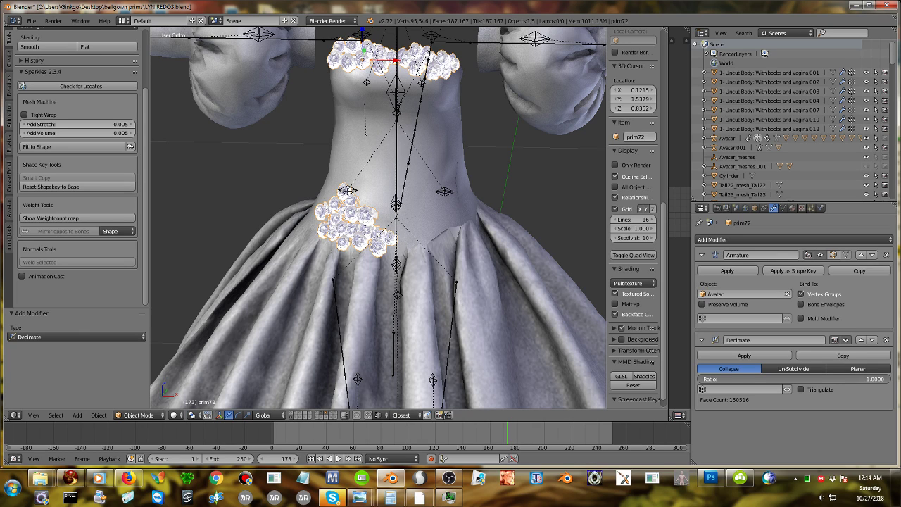
# Lower the rose trim's Decimate collapse ratio to about 0.5248 and apply the modifier.
pyautogui.moveTo(793, 379); pyautogui.dragTo(792, 379)
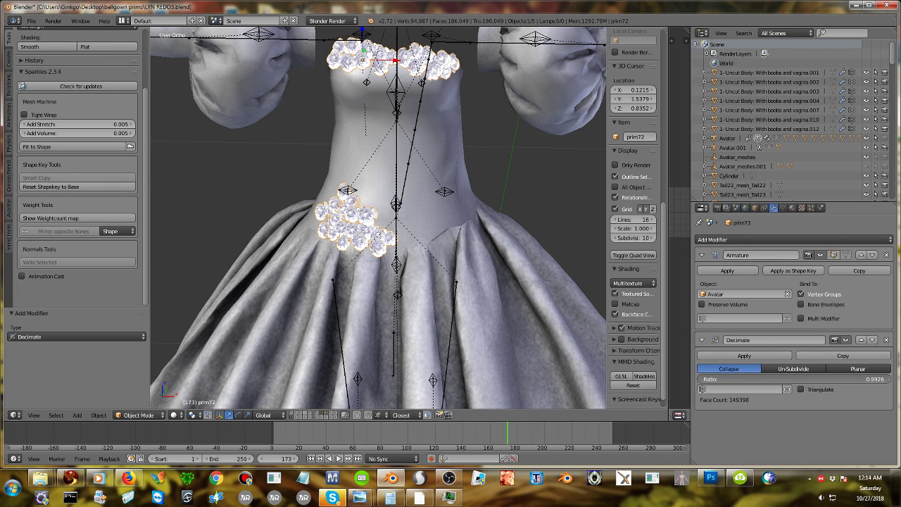
pyautogui.moveTo(870, 379); pyautogui.dragTo(799, 379)
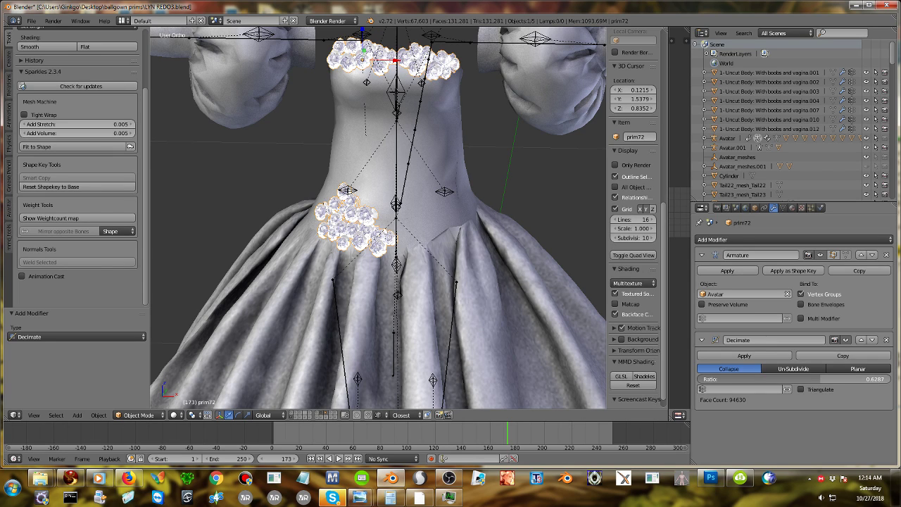
pyautogui.moveTo(799, 378); pyautogui.dragTo(797, 378)
pyautogui.moveTo(797, 379); pyautogui.dragTo(787, 378)
pyautogui.moveTo(787, 379); pyautogui.dragTo(779, 379)
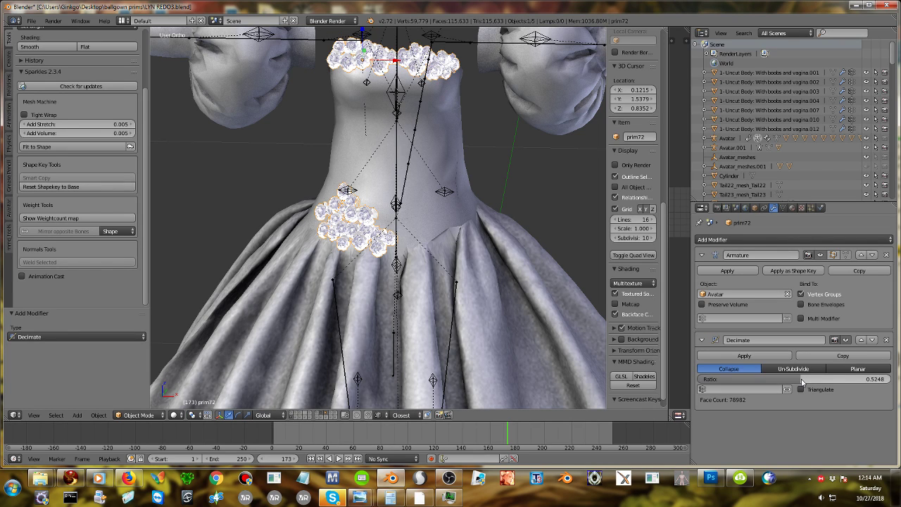
pyautogui.click(721, 355)
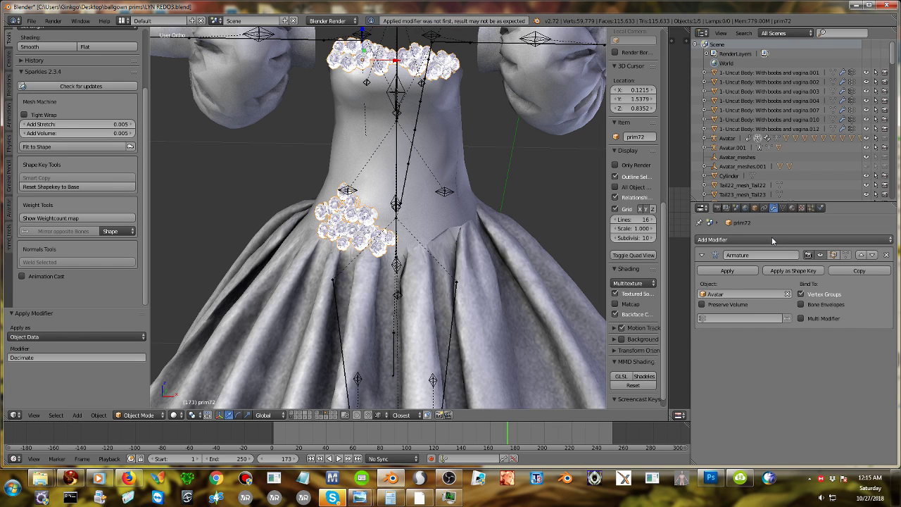
# Add a second Decimate modifier to the rose trim and try out lower collapse ratios down to 0.
pyautogui.click(771, 239)
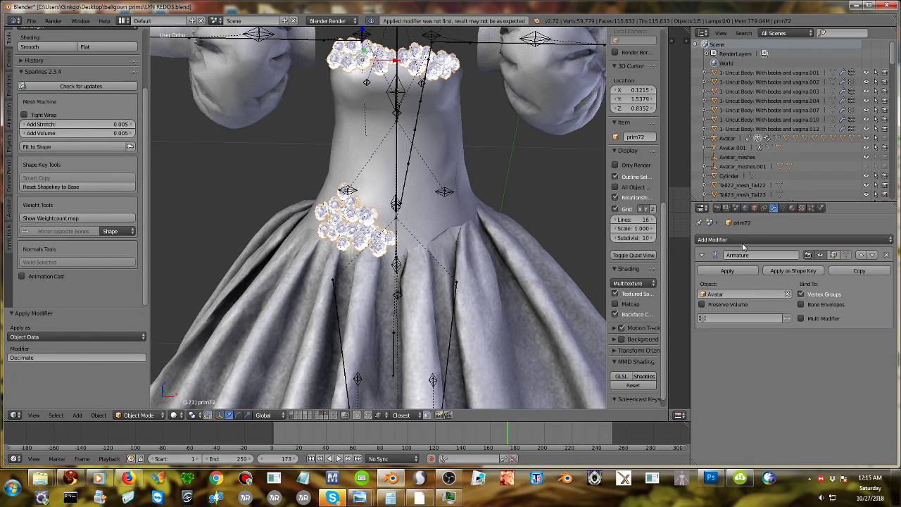
pyautogui.click(743, 239)
pyautogui.click(724, 302)
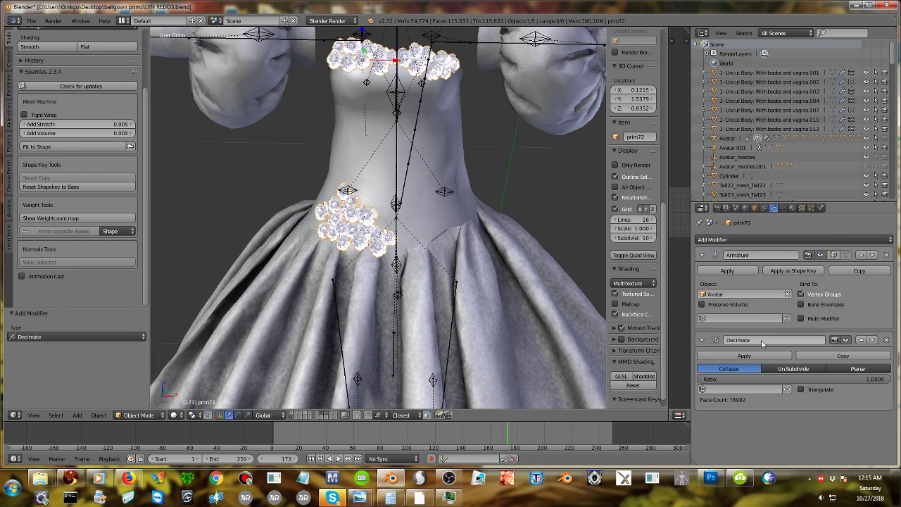
pyautogui.moveTo(825, 379); pyautogui.dragTo(723, 379)
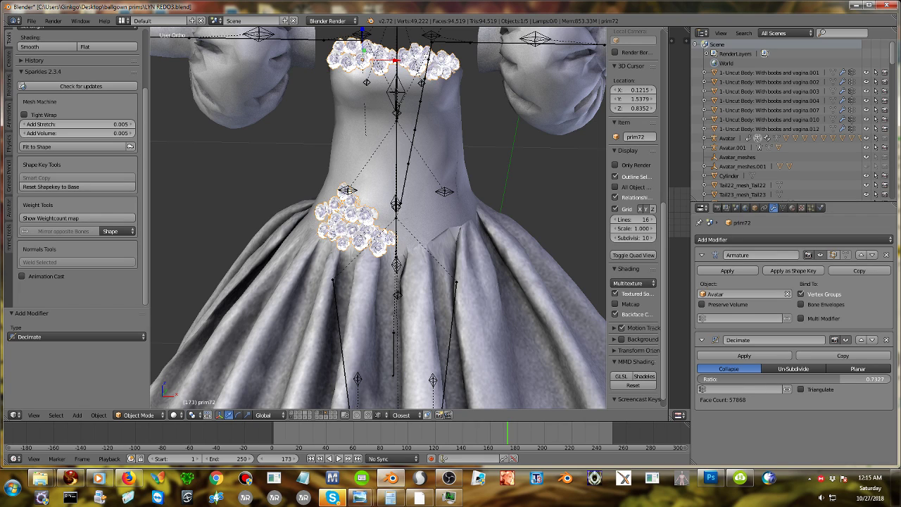
pyautogui.moveTo(724, 379); pyautogui.dragTo(791, 378)
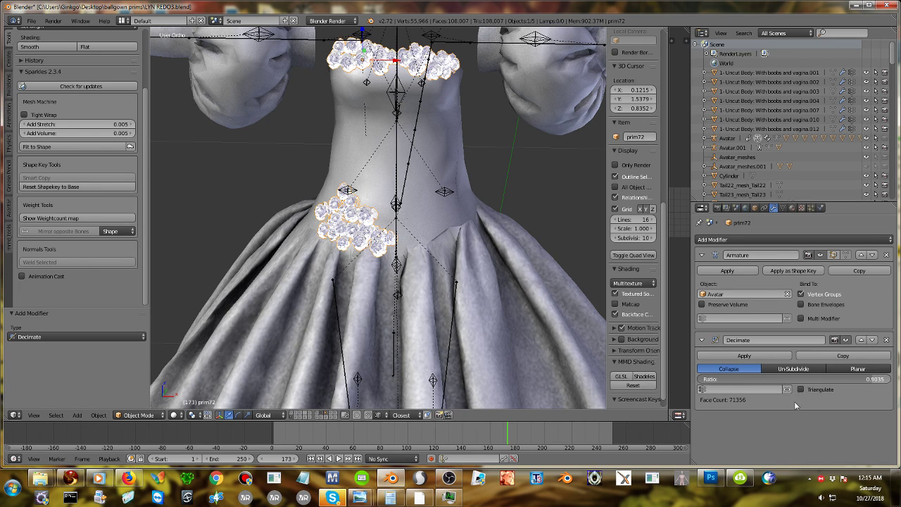
pyautogui.hotkey('ctrl', 'z')
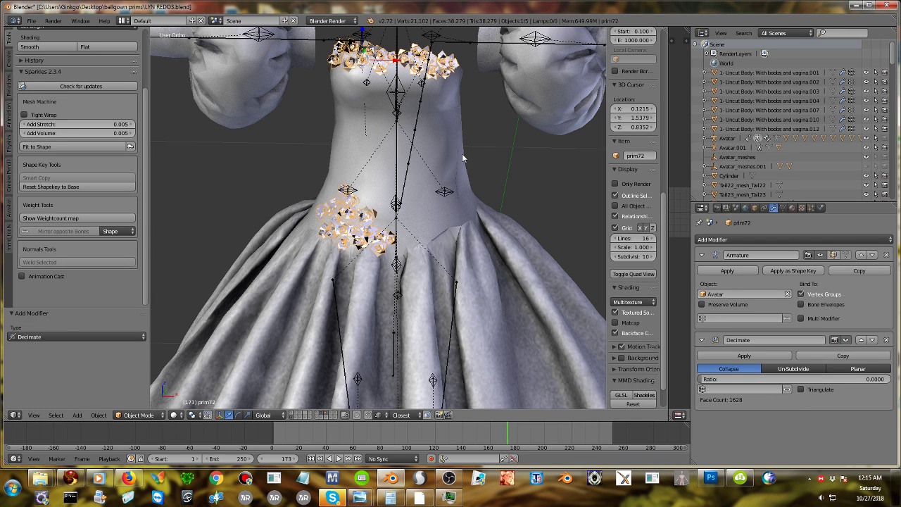
# Inspect the roses up close, set the second Decimate ratio to about 0.3540, and apply the modifier.
pyautogui.click(462, 151)
pyautogui.scroll(3, 483, 154)
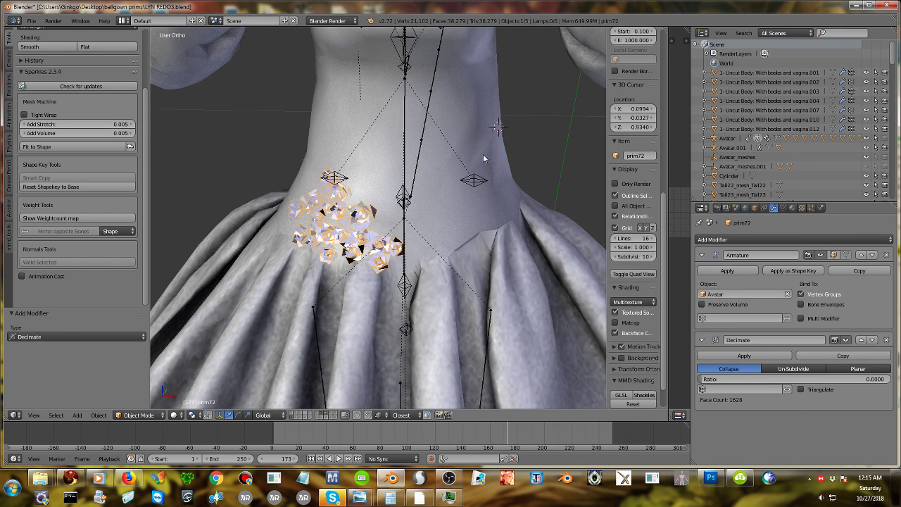
pyautogui.keyDown('shift'); pyautogui.moveTo(459, 126); pyautogui.dragTo(461, 211, button='middle'); pyautogui.keyUp('shift')
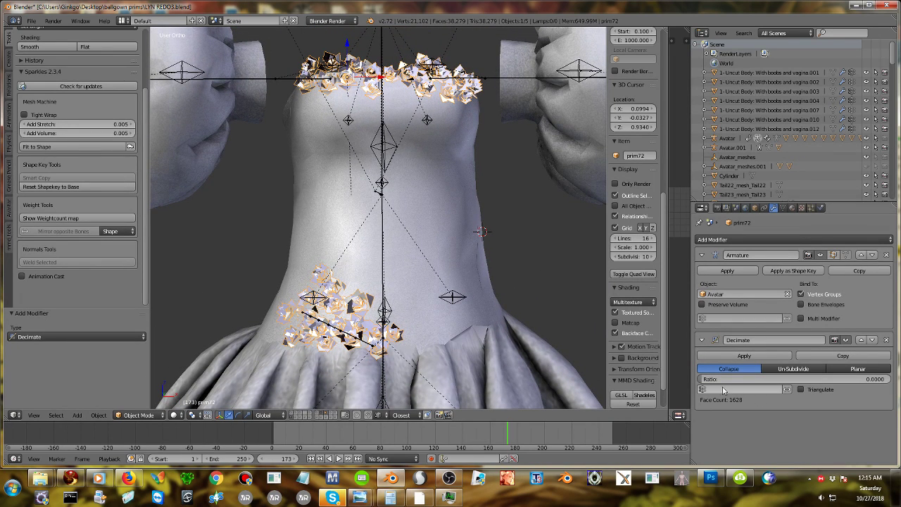
pyautogui.moveTo(700, 380); pyautogui.dragTo(700, 380)
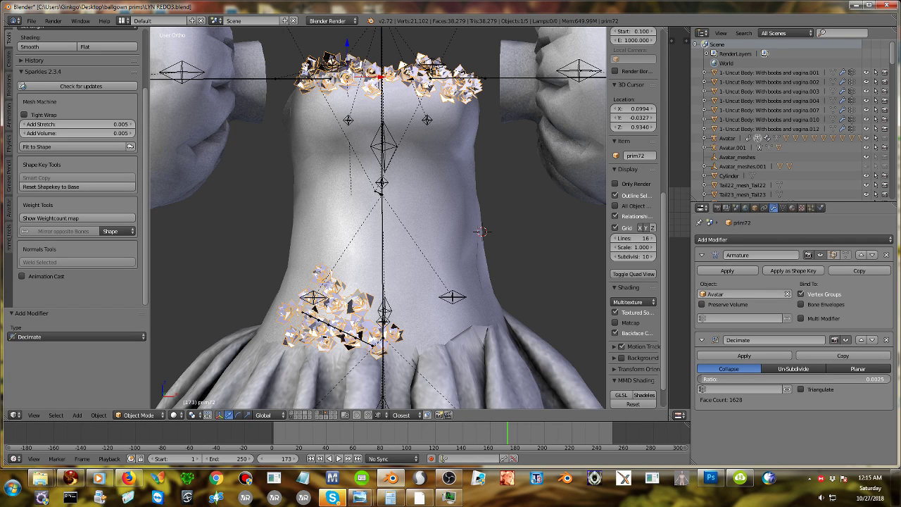
pyautogui.moveTo(697, 380); pyautogui.dragTo(758, 375)
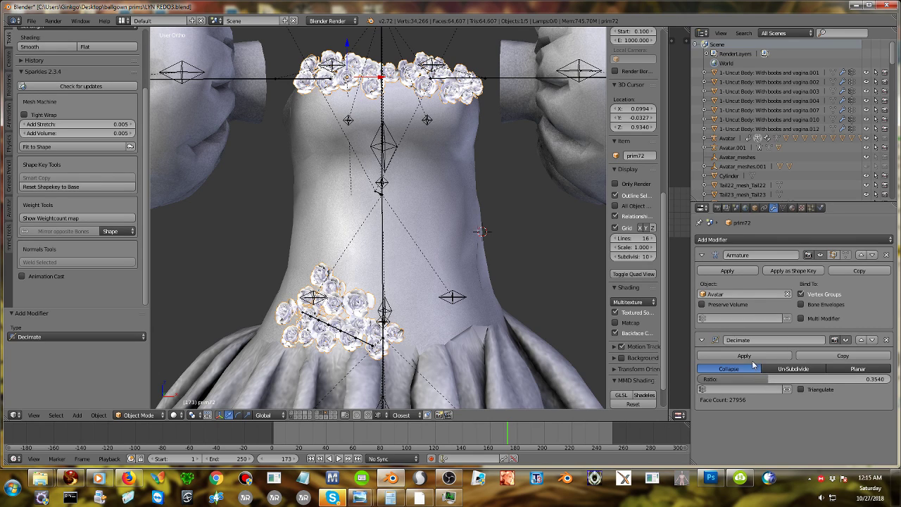
pyautogui.click(750, 357)
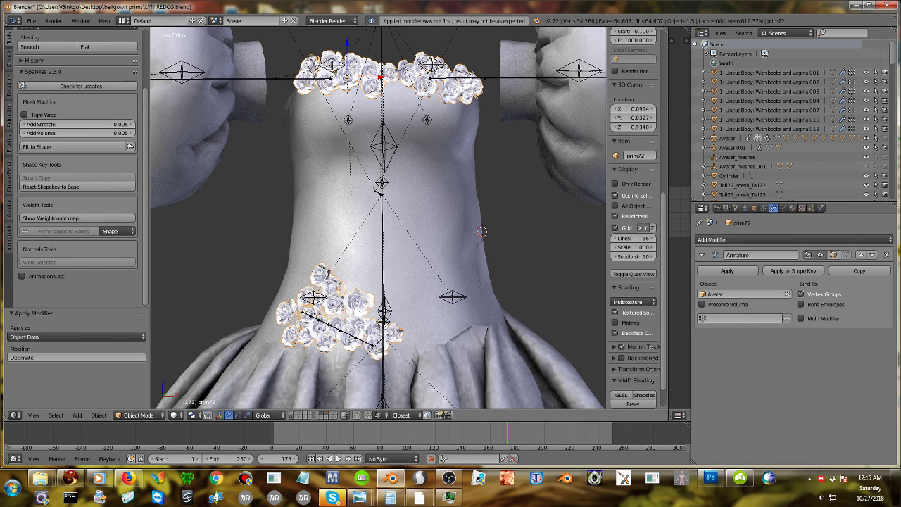
# Reselect the rose trim in Object Mode, make room for the UV editor, and enter Edit Mode on the trim.
pyautogui.rightClick(308, 59)
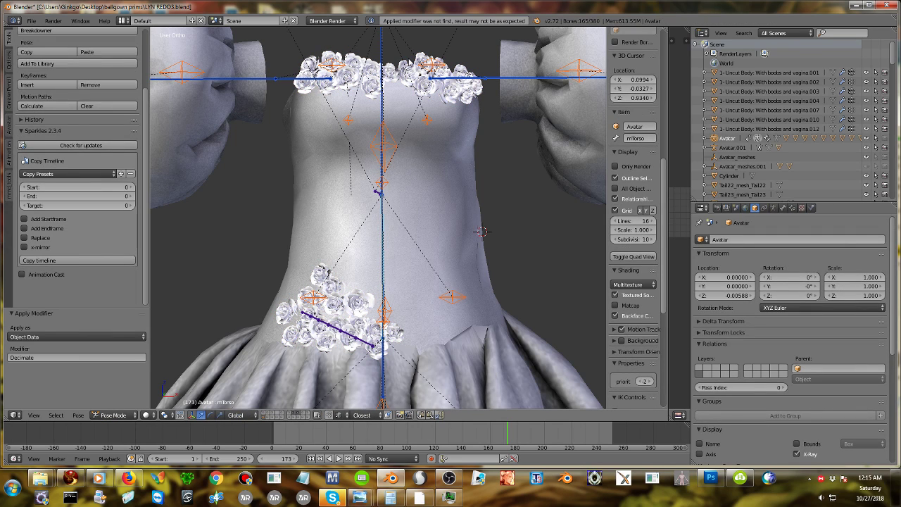
pyautogui.hotkey('ctrl', 'Tab')
pyautogui.rightClick(405, 66)
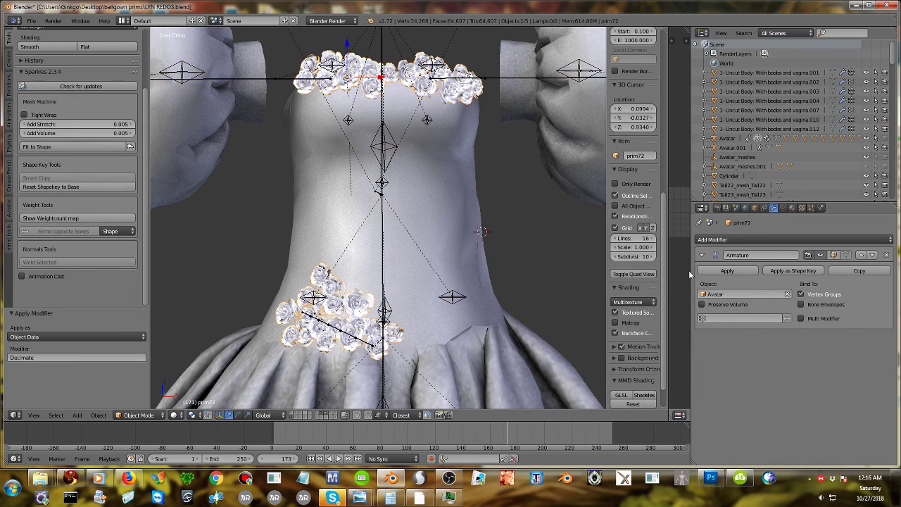
pyautogui.moveTo(692, 274); pyautogui.dragTo(773, 290)
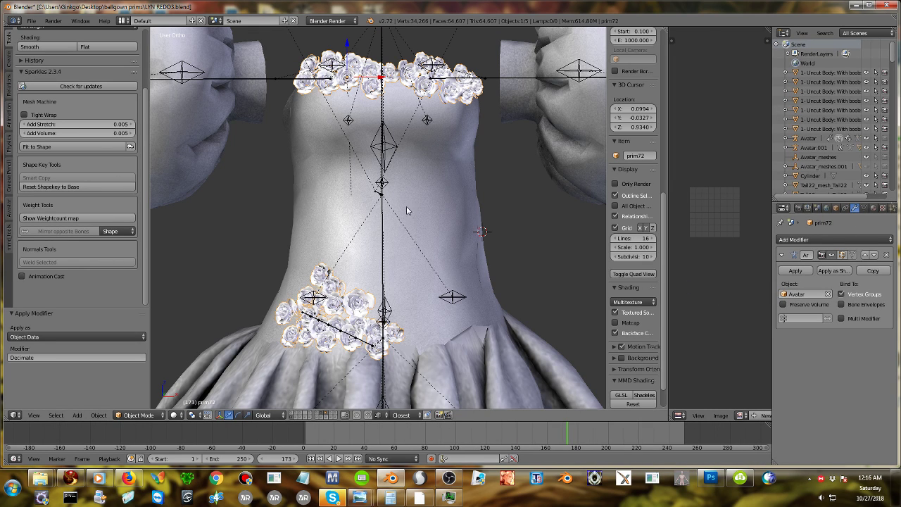
pyautogui.press('n')
pyautogui.press('n')
pyautogui.press('Tab')
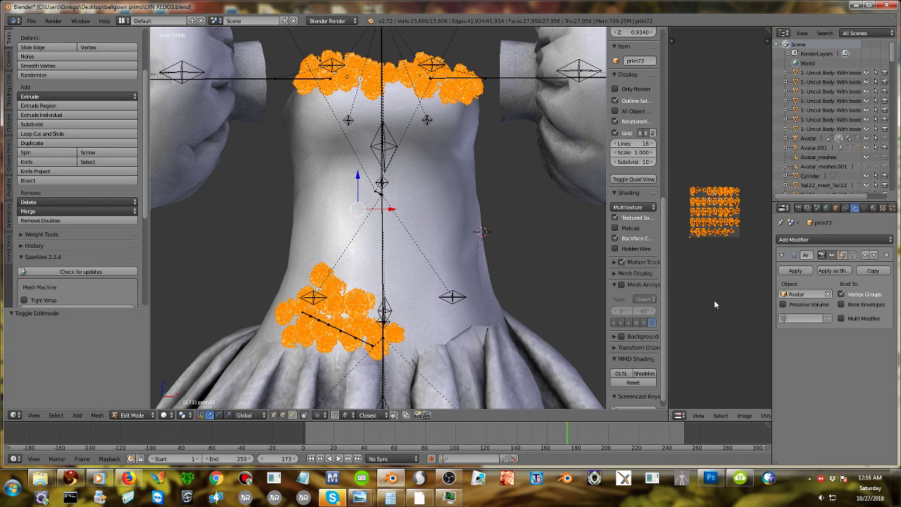
# Widen the UV editor by narrowing the properties area and the 3D view, keeping the rose UV layout in view.
pyautogui.press('n')
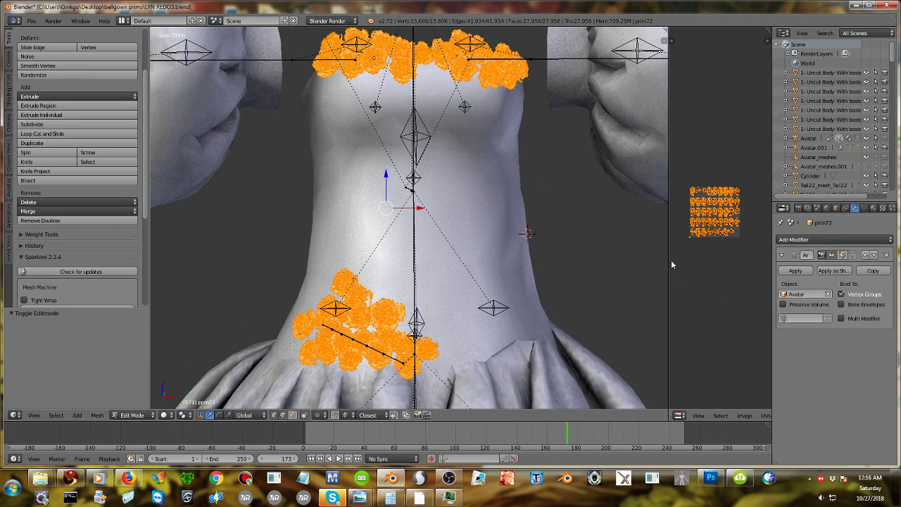
pyautogui.press('n')
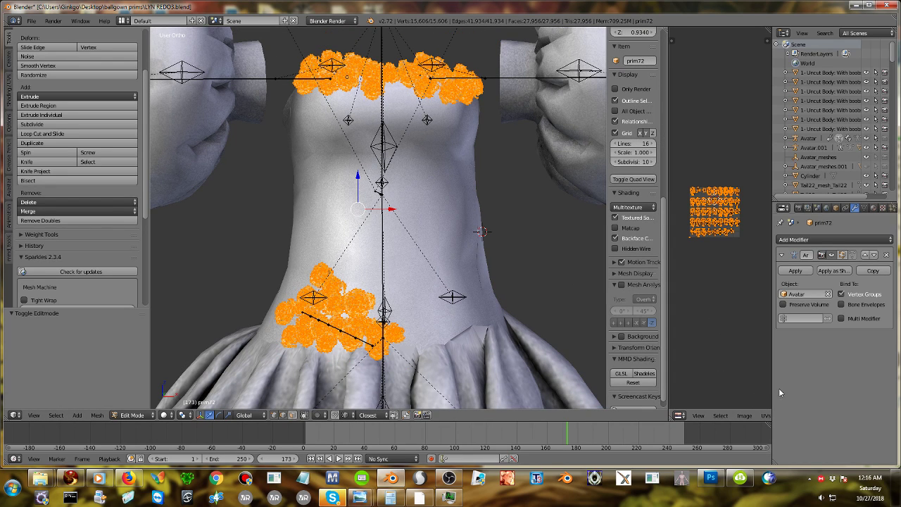
pyautogui.moveTo(773, 387); pyautogui.dragTo(832, 394)
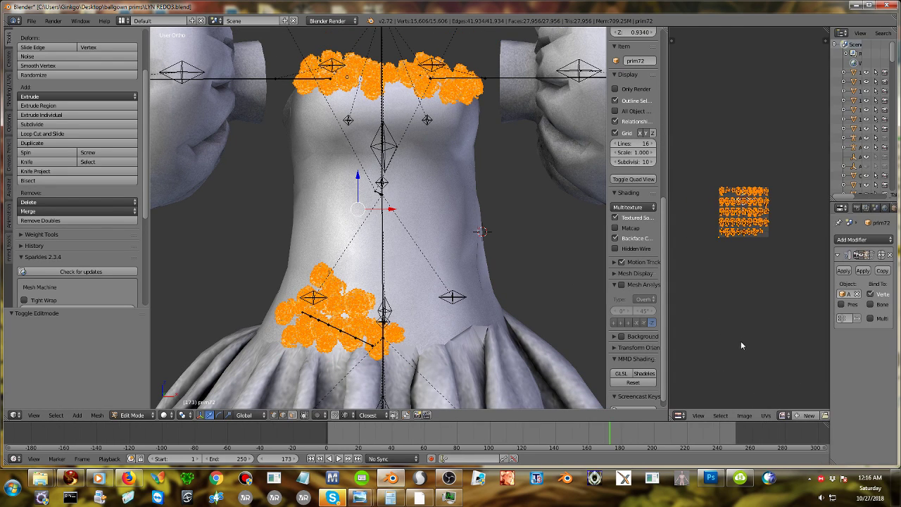
pyautogui.moveTo(741, 345); pyautogui.dragTo(687, 336, button='middle')
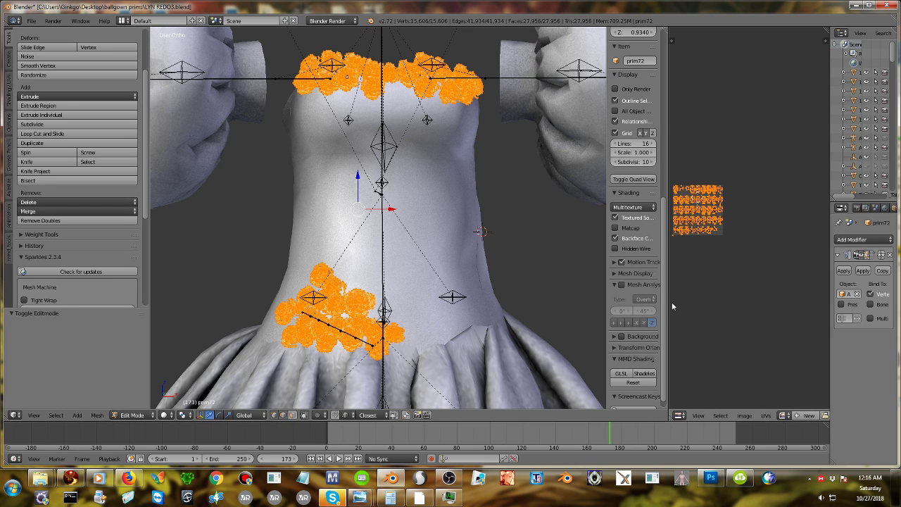
pyautogui.moveTo(667, 301); pyautogui.dragTo(506, 300)
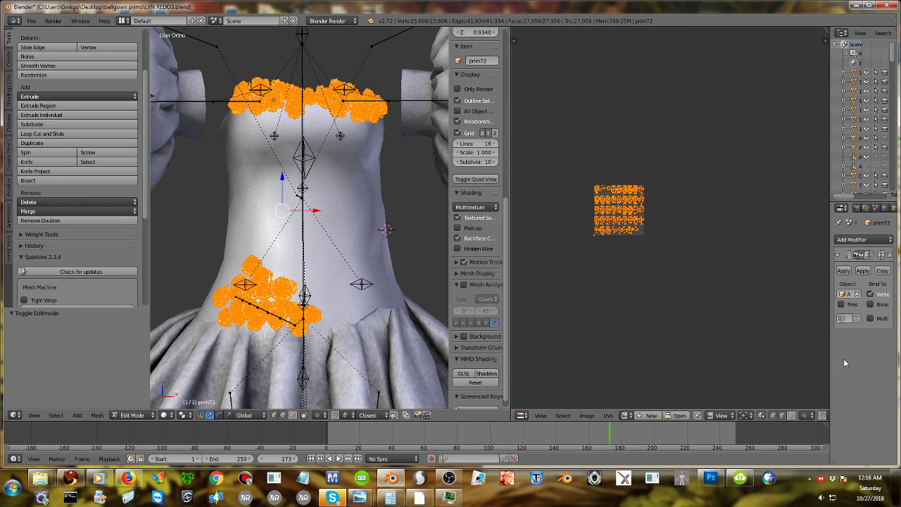
# Open the Sparkle Tools Copy UV-Faces settings and mark prim103-map0 through prim91-map0 as source maps.
pyautogui.press('n')
pyautogui.scroll(-5, 783, 304)
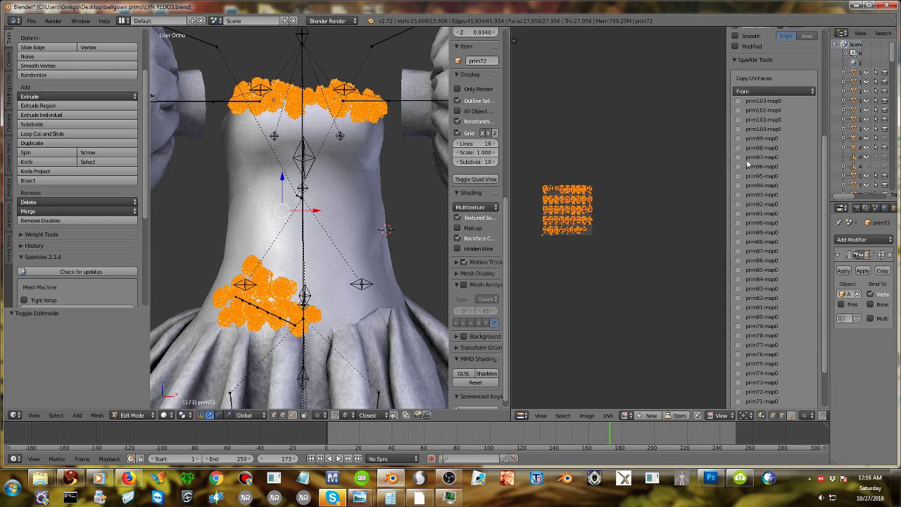
pyautogui.click(737, 101)
pyautogui.click(736, 121)
pyautogui.click(737, 166)
pyautogui.click(737, 176)
pyautogui.click(738, 185)
pyautogui.click(737, 204)
pyautogui.click(738, 213)
pyautogui.scroll(-3, 750, 197)
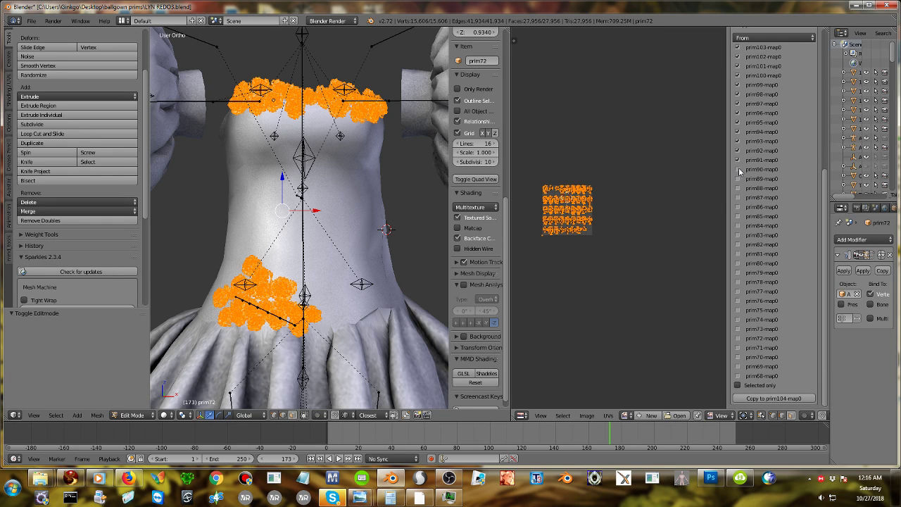
# Mark the remaining source maps, prim90-map0 through prim68-map0, and copy all their UV faces to prim104-map0.
pyautogui.click(738, 197)
pyautogui.click(737, 206)
pyautogui.click(737, 216)
pyautogui.click(738, 225)
pyautogui.click(737, 235)
pyautogui.click(738, 244)
pyautogui.click(737, 281)
pyautogui.click(738, 290)
pyautogui.click(737, 300)
pyautogui.click(738, 328)
pyautogui.click(738, 337)
pyautogui.click(738, 347)
pyautogui.click(737, 356)
pyautogui.click(737, 366)
pyautogui.click(737, 375)
pyautogui.click(755, 398)
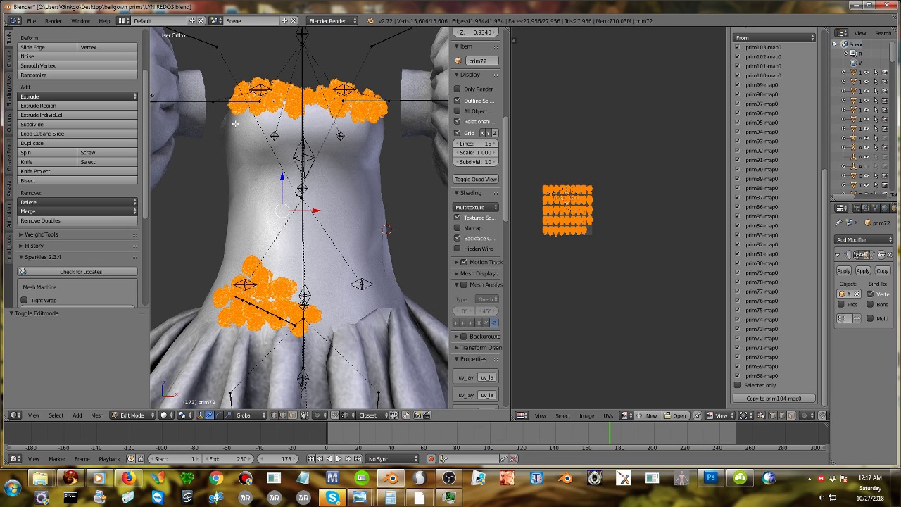
# Return to Object Mode and keep the rose trim as the selected object.
pyautogui.press('Tab')
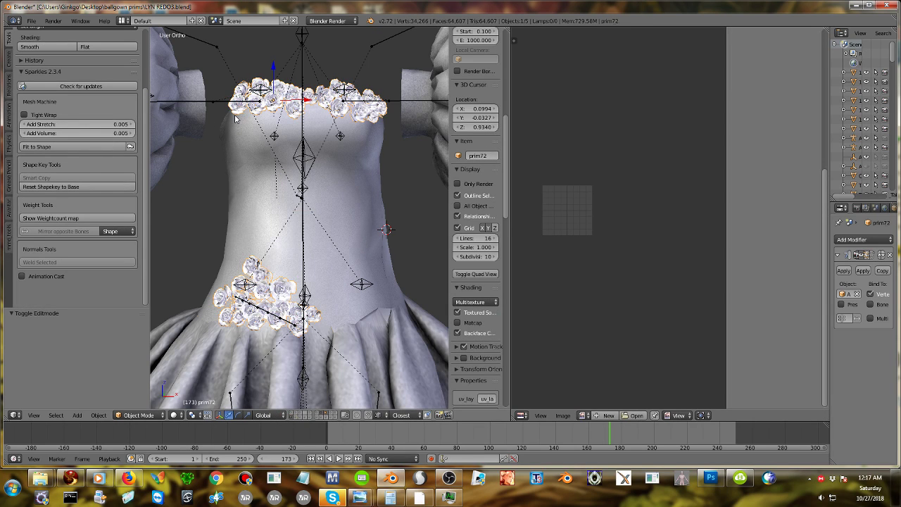
pyautogui.rightClick(238, 118)
pyautogui.rightClick(244, 87)
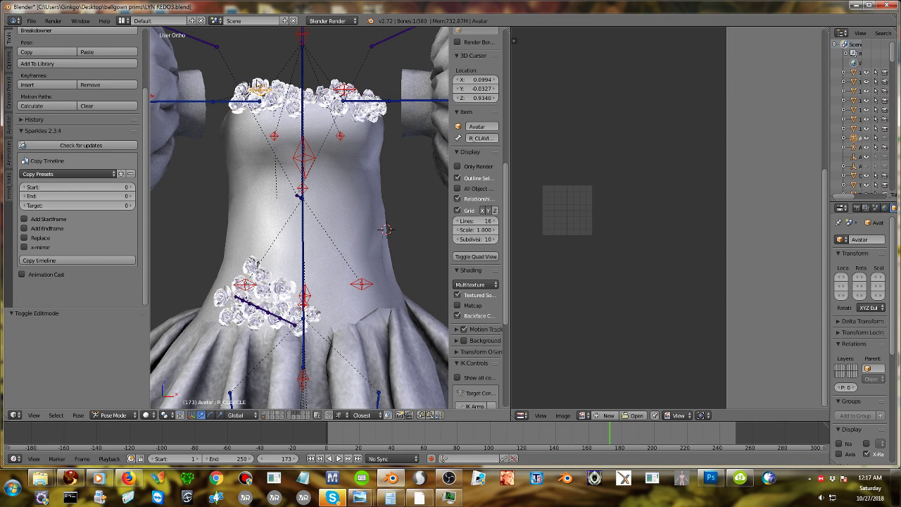
pyautogui.rightClick(368, 120)
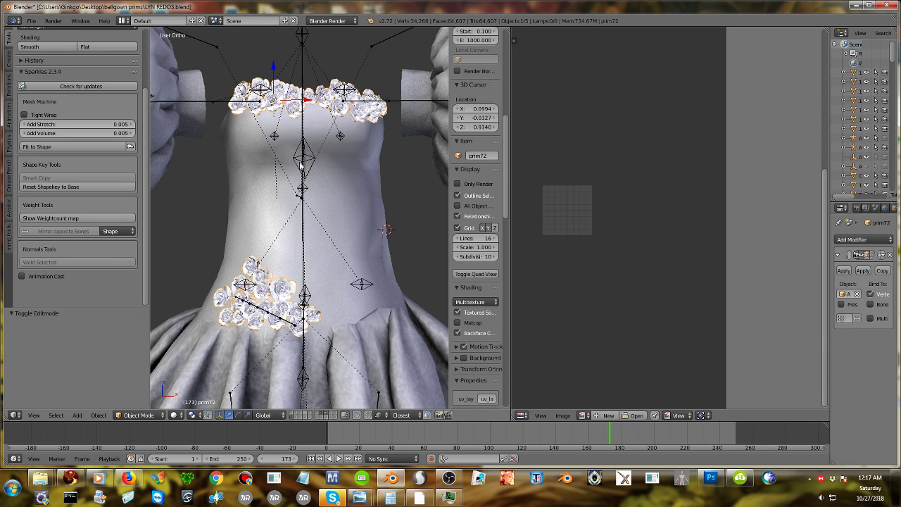
# Rotate the mChest bone to test how the rose trim follows, and clear the rotation of all bones.
pyautogui.rightClick(304, 136)
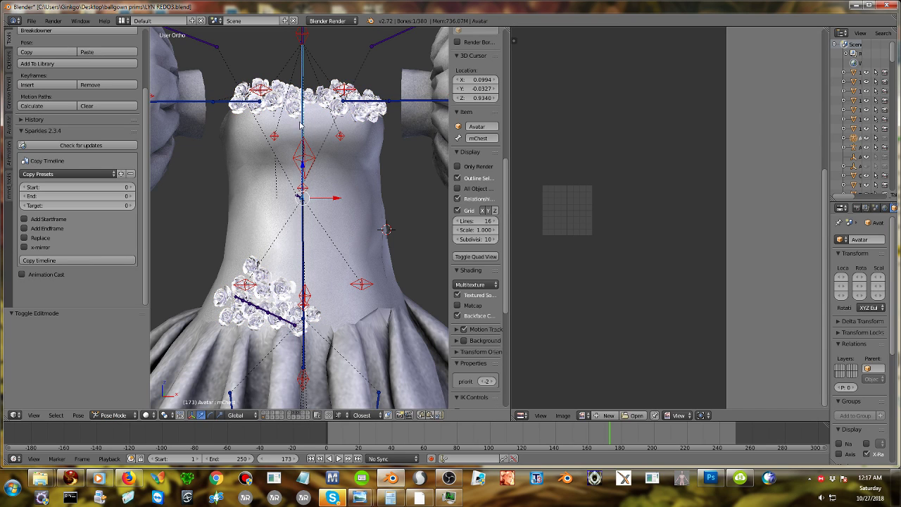
pyautogui.press('r')
pyautogui.press('Escape')
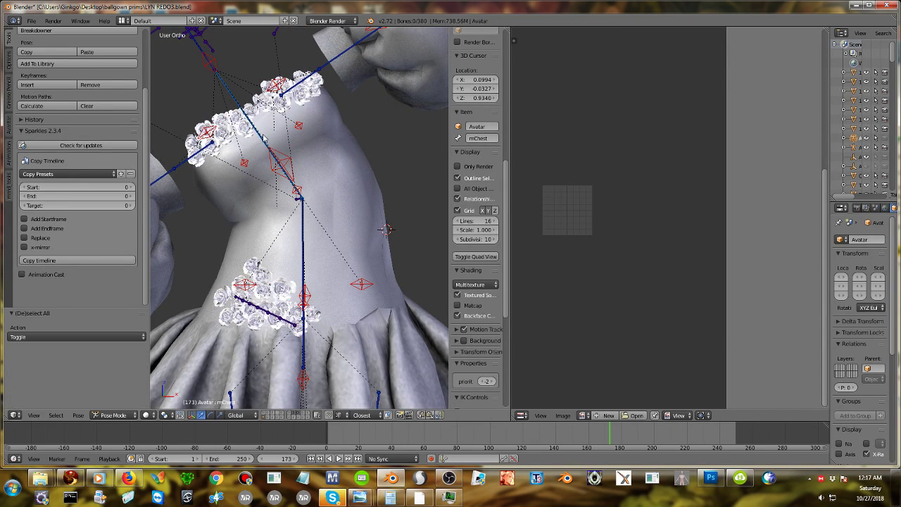
pyautogui.press('a')
pyautogui.hotkey('alt', 'r')
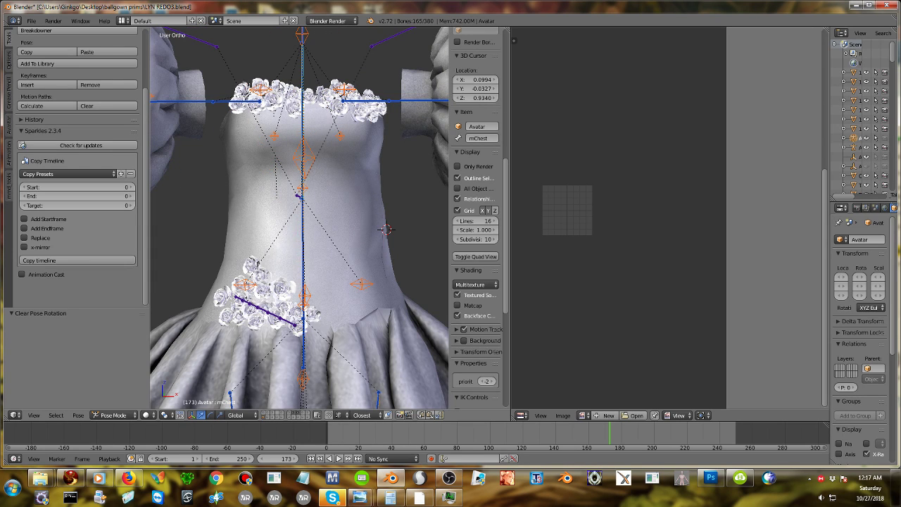
# Select the rose trim and export it as LYN REDO3.dae in Collada (Avastar) format to the ballgown prims folder.
pyautogui.rightClick(339, 87)
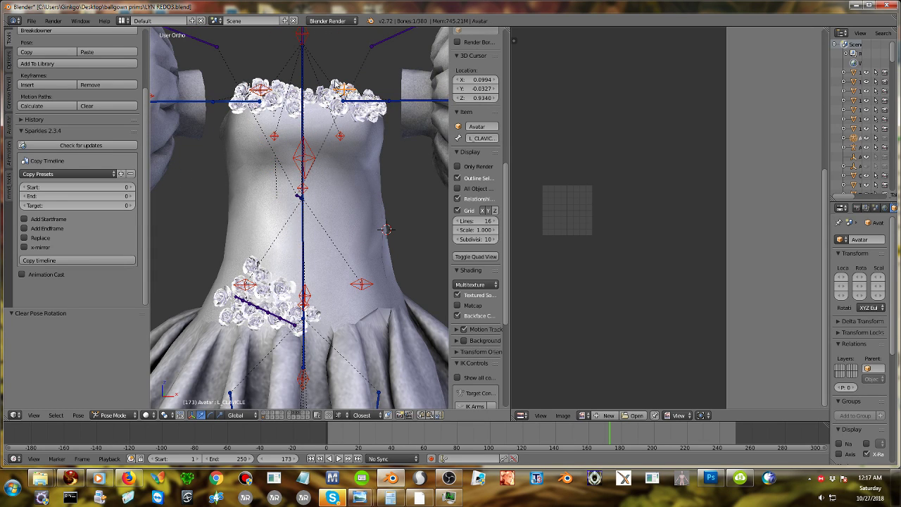
pyautogui.rightClick(315, 99)
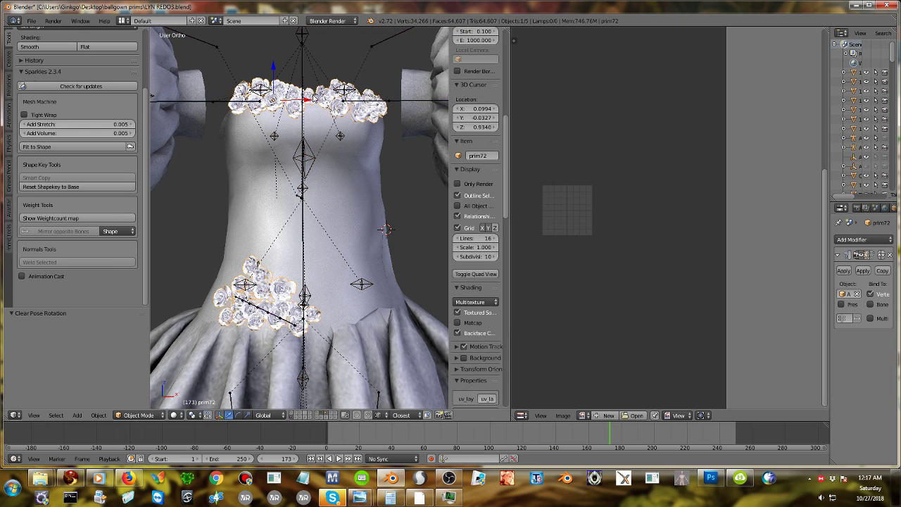
pyautogui.click(31, 21)
pyautogui.moveTo(70, 200)
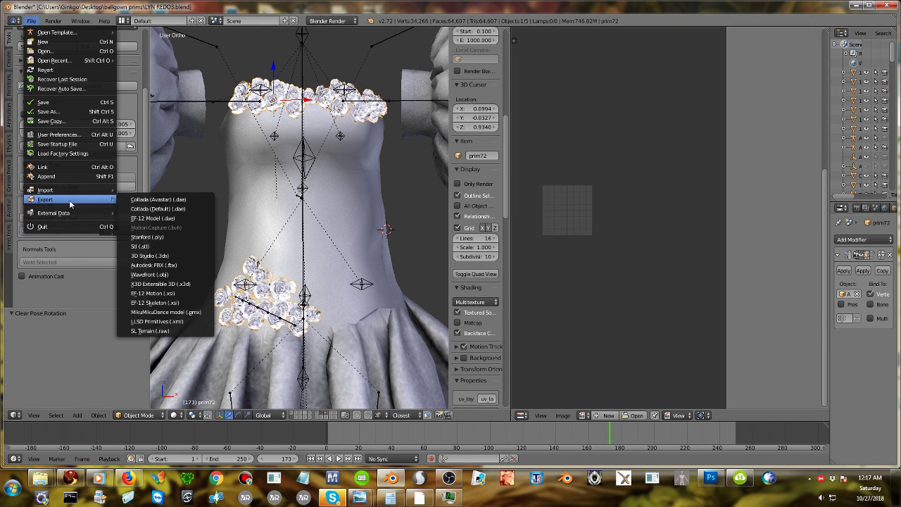
pyautogui.click(141, 200)
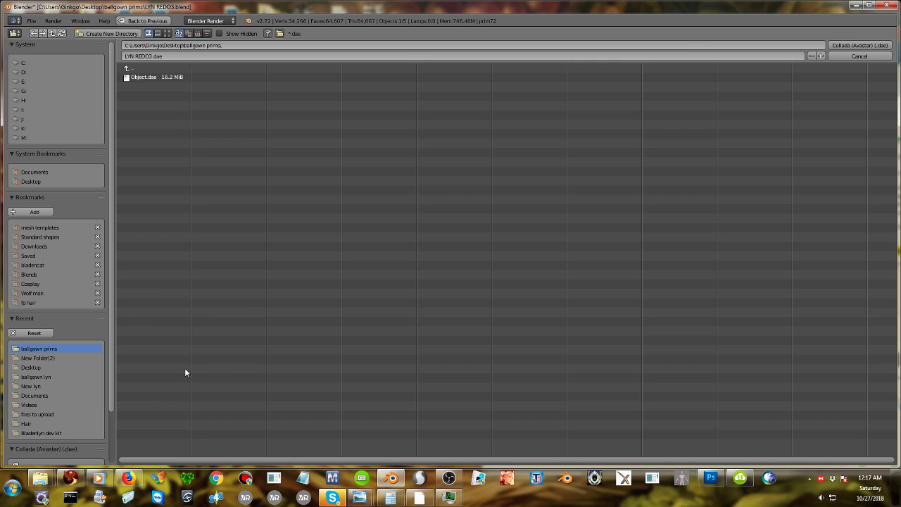
pyautogui.scroll(-3, 73, 294)
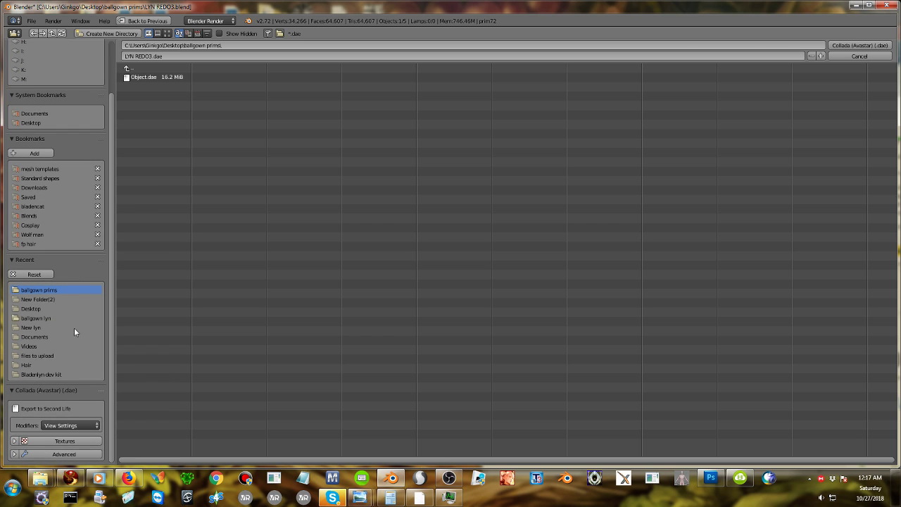
pyautogui.click(15, 454)
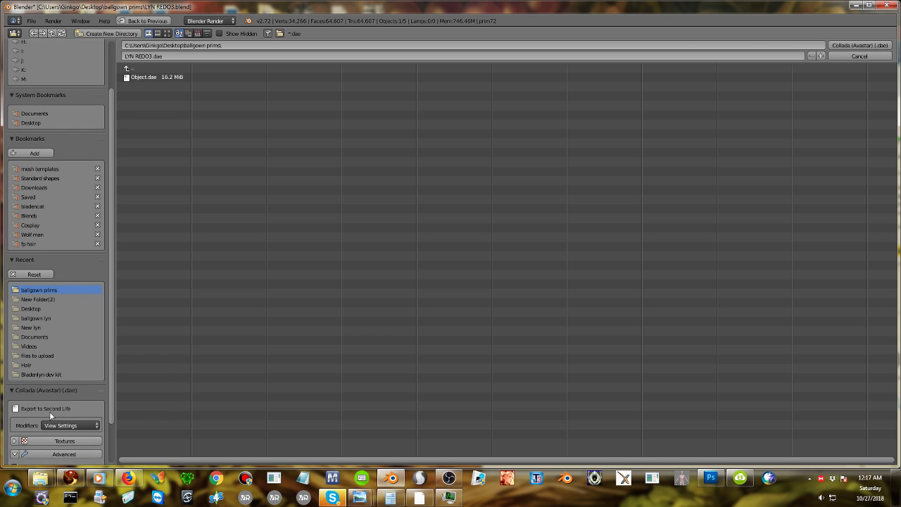
pyautogui.scroll(-2, 46, 401)
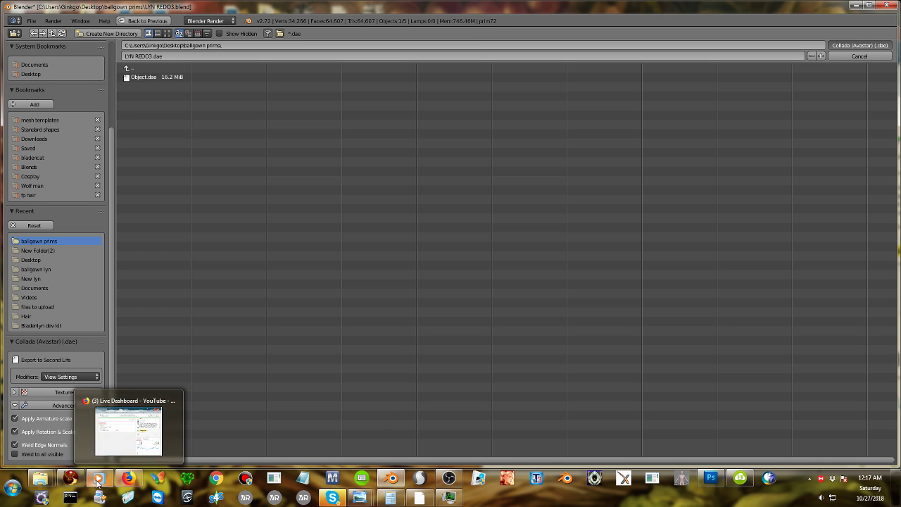
# Switch to the Firestorm viewer and start a mesh model upload.
pyautogui.moveTo(75, 482)
pyautogui.click(70, 433)
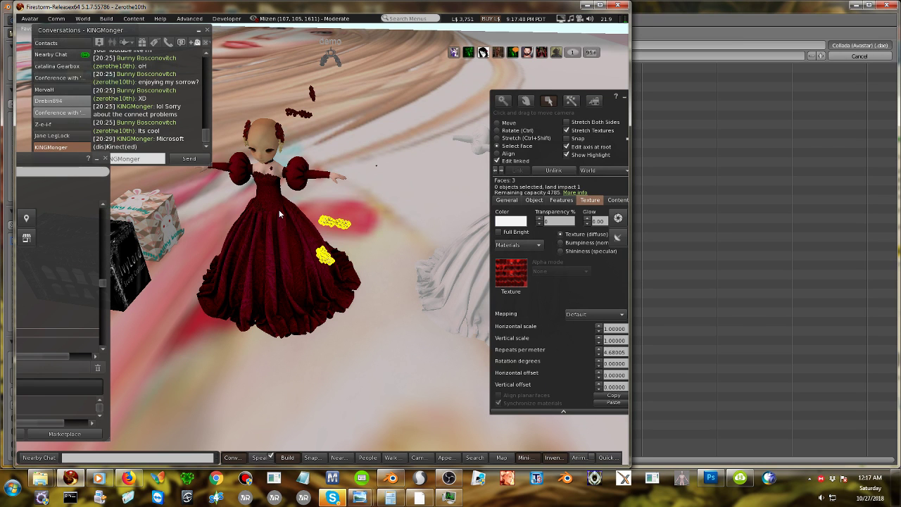
pyautogui.keyDown('alt'); pyautogui.moveTo(301, 221); pyautogui.dragTo(323, 241); pyautogui.keyUp('alt')
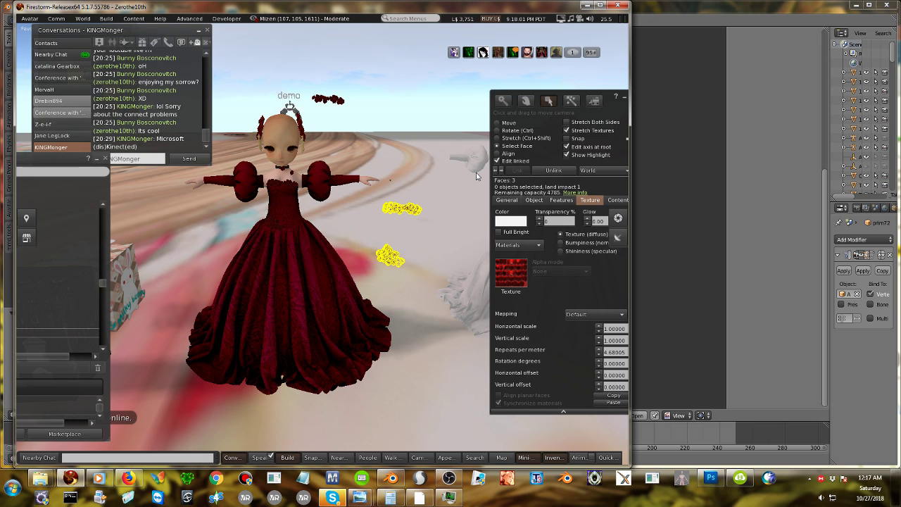
pyautogui.click(113, 20)
pyautogui.moveTo(133, 148)
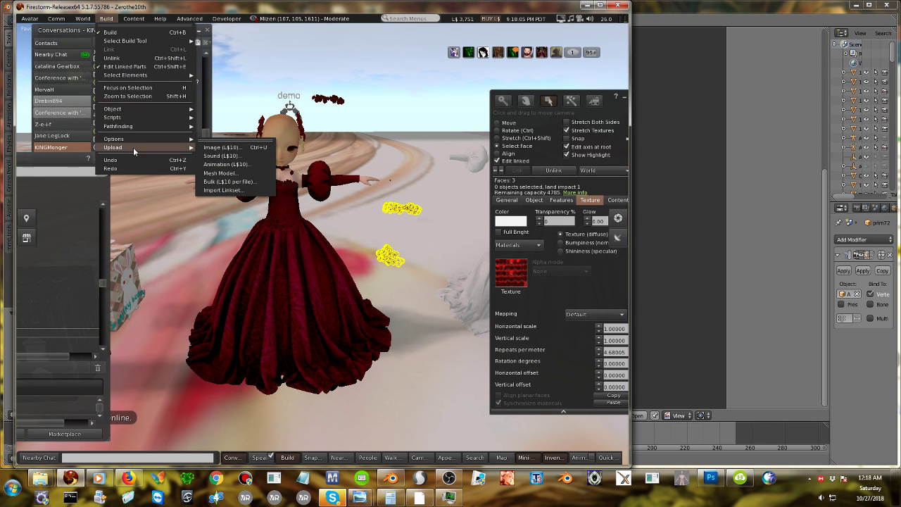
pyautogui.click(225, 173)
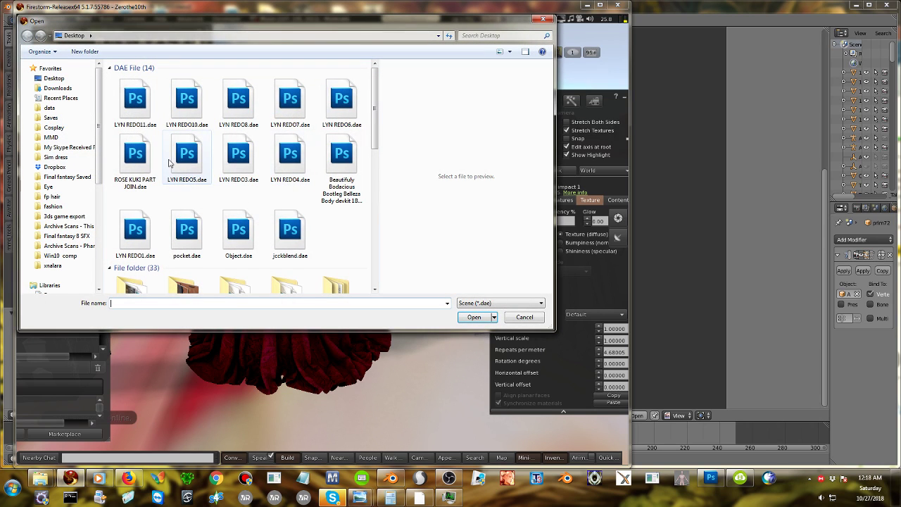
# Load LYN REDO3.dae from the ballgown prims folder on the desktop into the model uploader.
pyautogui.click(135, 156)
pyautogui.scroll(-3, 135, 141)
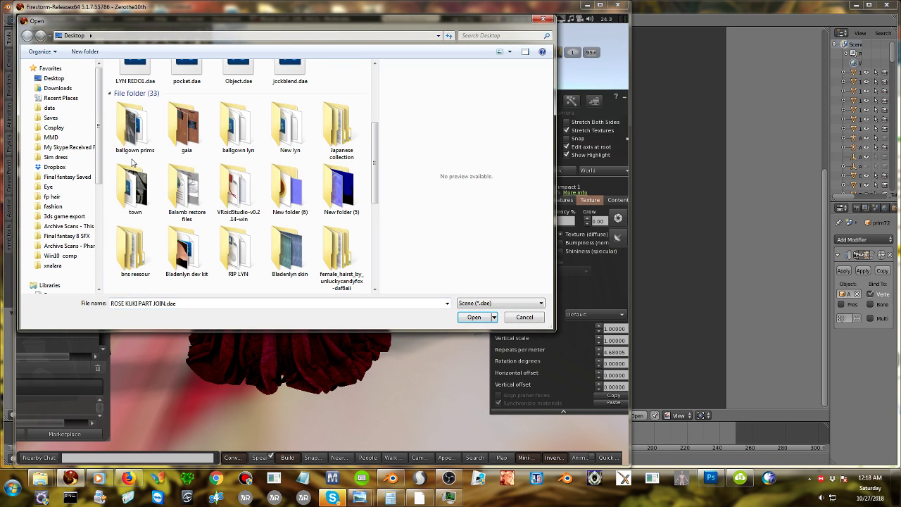
pyautogui.doubleClick(135, 121)
pyautogui.click(147, 89)
pyautogui.click(156, 80)
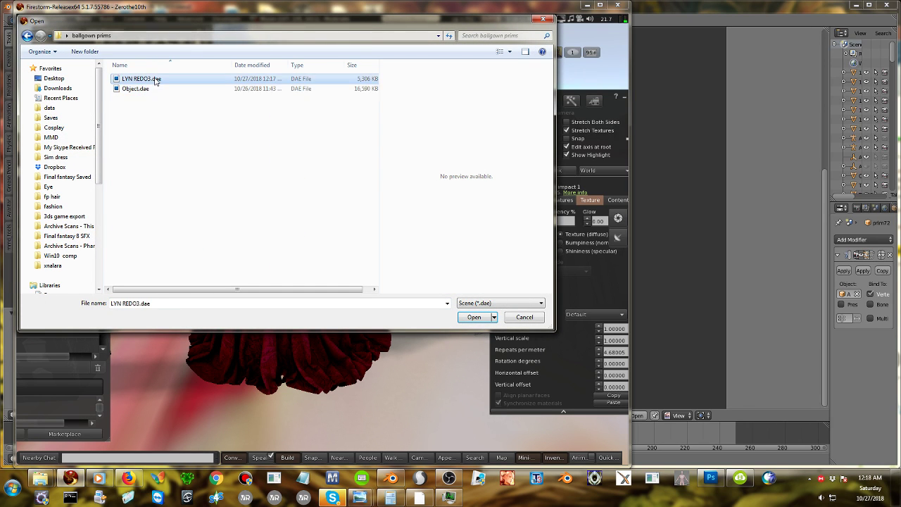
pyautogui.doubleClick(156, 80)
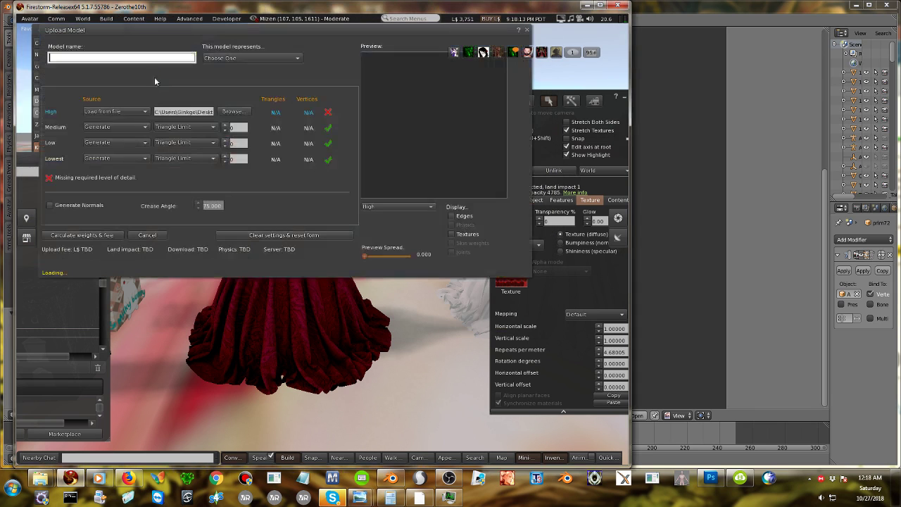
# Set the Lowest triangle limit to 0, lower the Low limit, and upload the model with skin weight included.
pyautogui.click(224, 161)
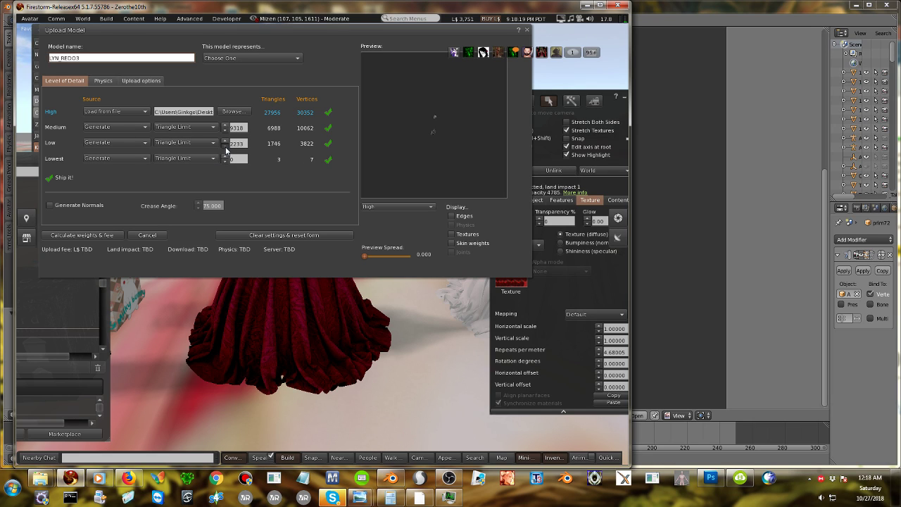
pyautogui.click(225, 146)
pyautogui.click(146, 82)
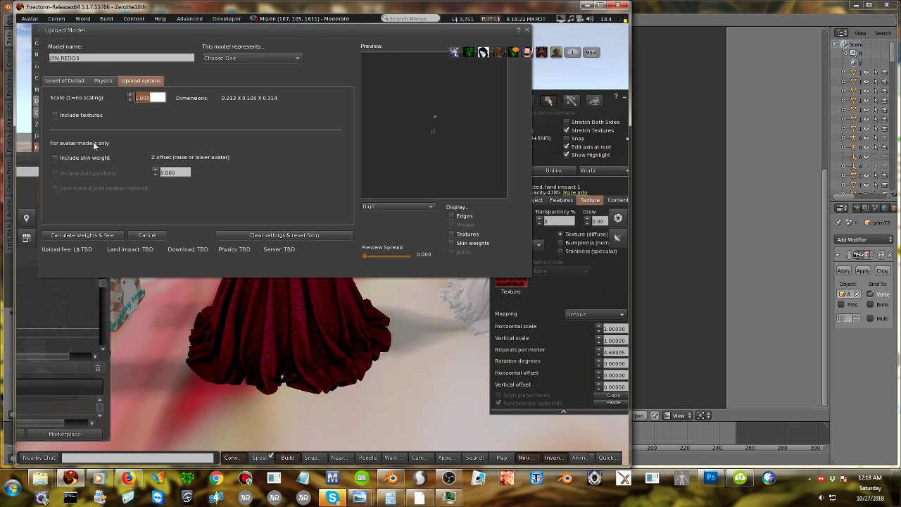
pyautogui.click(56, 158)
pyautogui.click(83, 235)
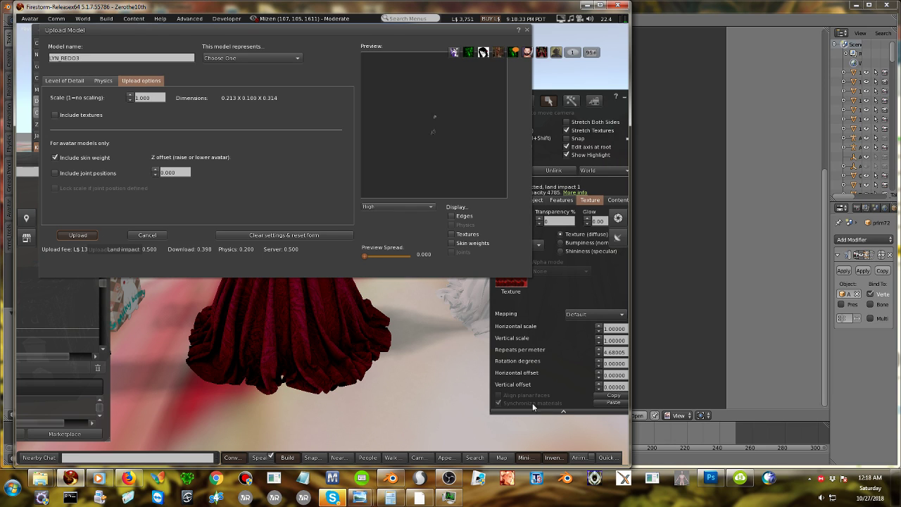
# Switch to the YouTube Live Dashboard in Firefox, bring its chat fully into view, and read the recent messages.
pyautogui.click(131, 478)
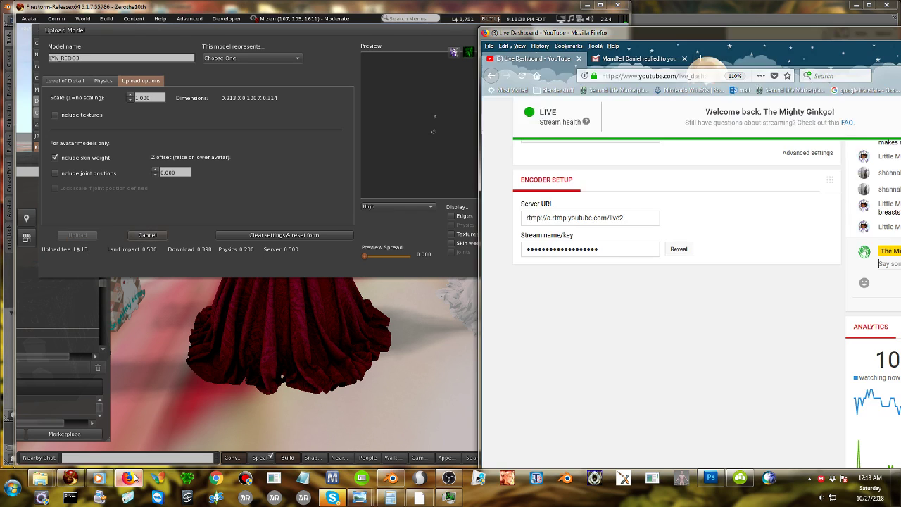
pyautogui.scroll(1, 696, 313)
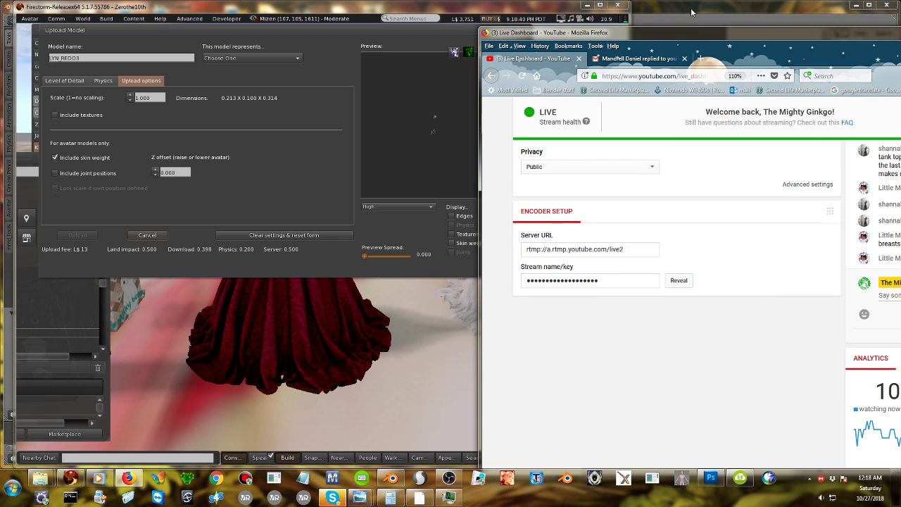
pyautogui.moveTo(706, 35); pyautogui.dragTo(532, 24)
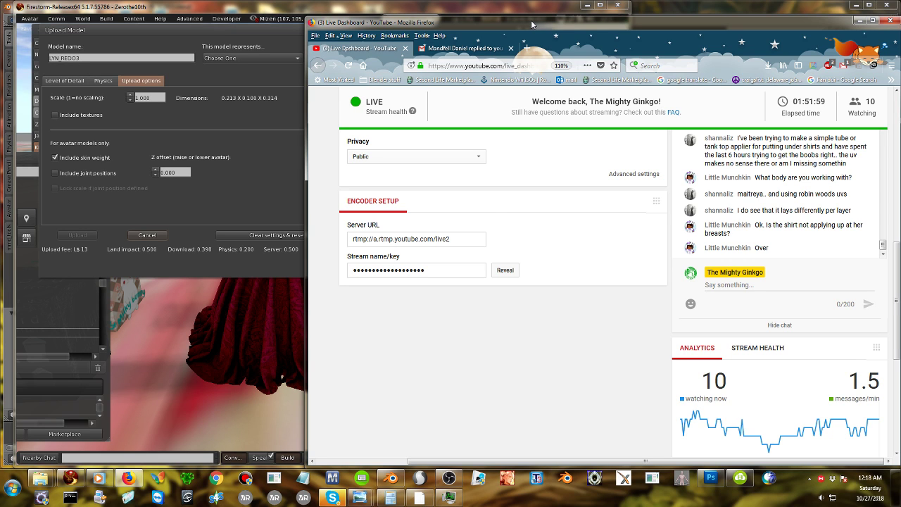
pyautogui.moveTo(532, 25); pyautogui.dragTo(532, 24)
pyautogui.scroll(3, 779, 180)
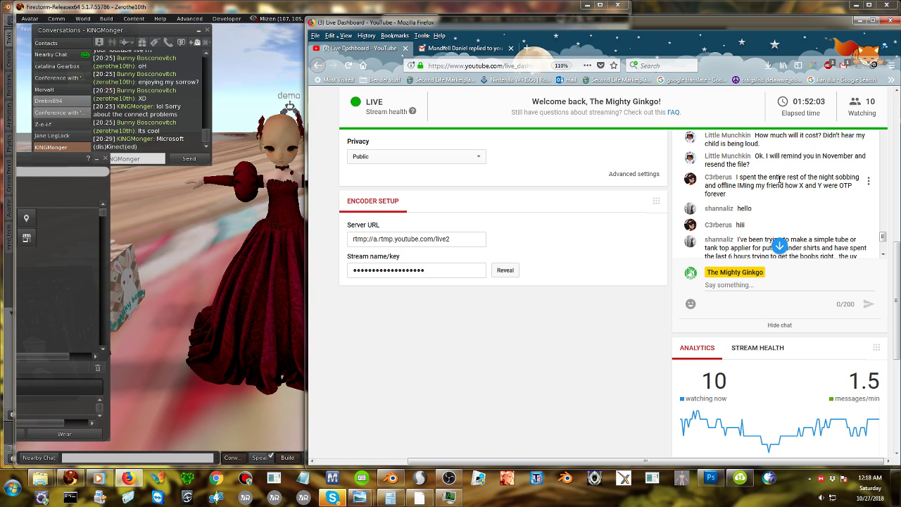
pyautogui.scroll(1, 779, 180)
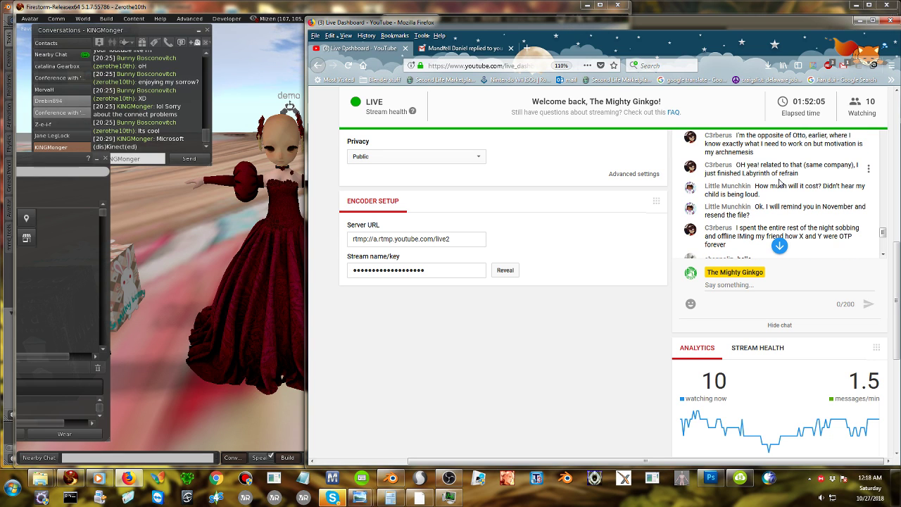
pyautogui.scroll(-2, 779, 181)
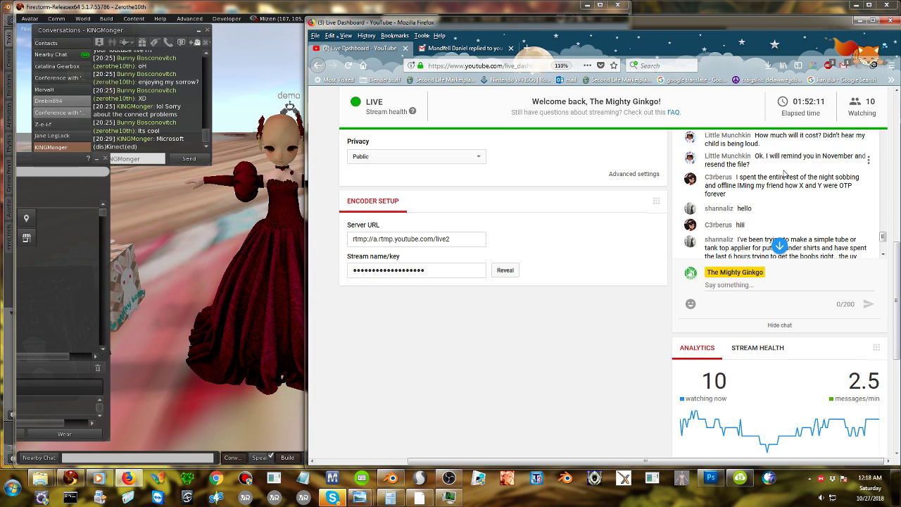
pyautogui.scroll(-2, 783, 172)
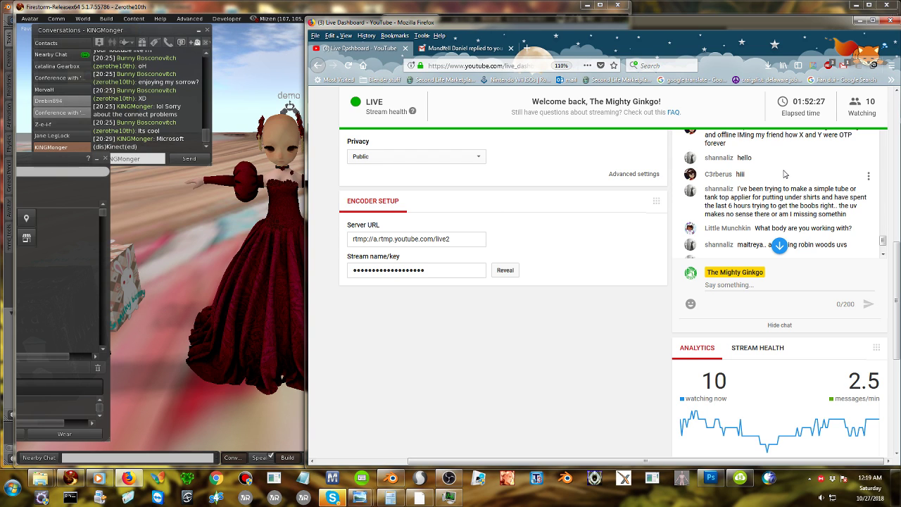
pyautogui.scroll(-2, 784, 174)
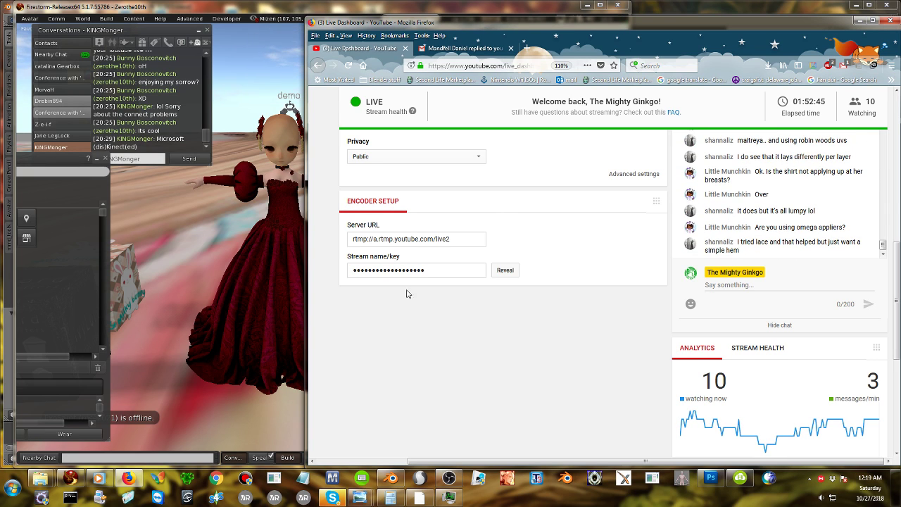
# Switch to the Firestorm viewer and place the uploaded LYN_REDO3 rose trim from the inventory on the ground beside the gown.
pyautogui.click(155, 270)
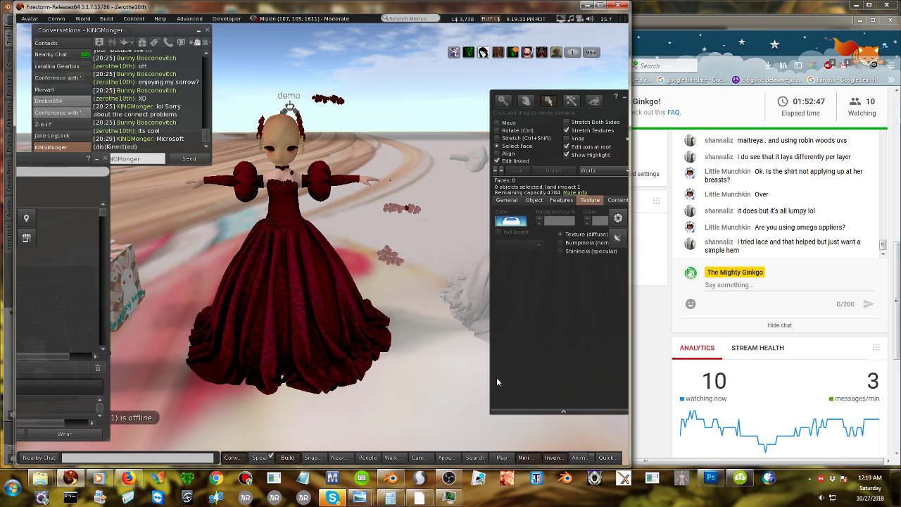
pyautogui.moveTo(43, 160); pyautogui.dragTo(215, 132)
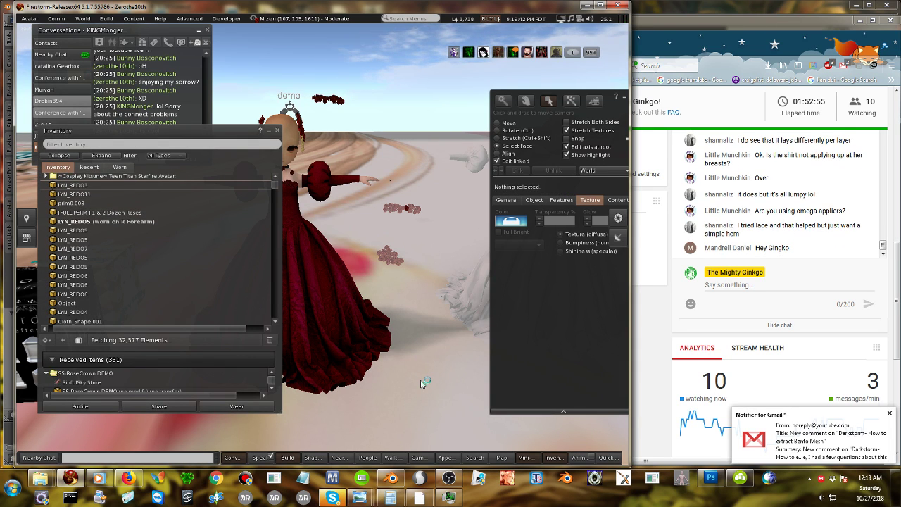
pyautogui.click(422, 384)
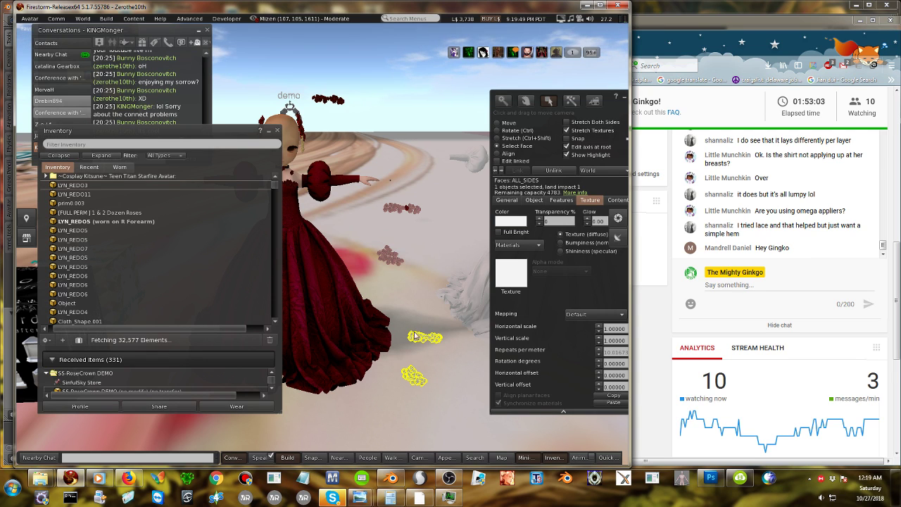
# Try to sample the neighbouring rose trim's texture for the new trim with the texture picker's eyedropper.
pyautogui.click(508, 273)
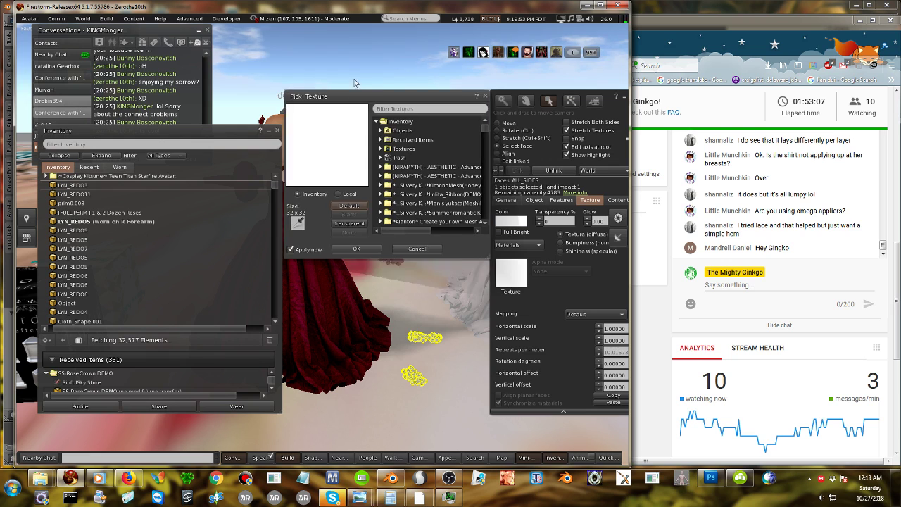
pyautogui.moveTo(338, 96); pyautogui.dragTo(211, 29)
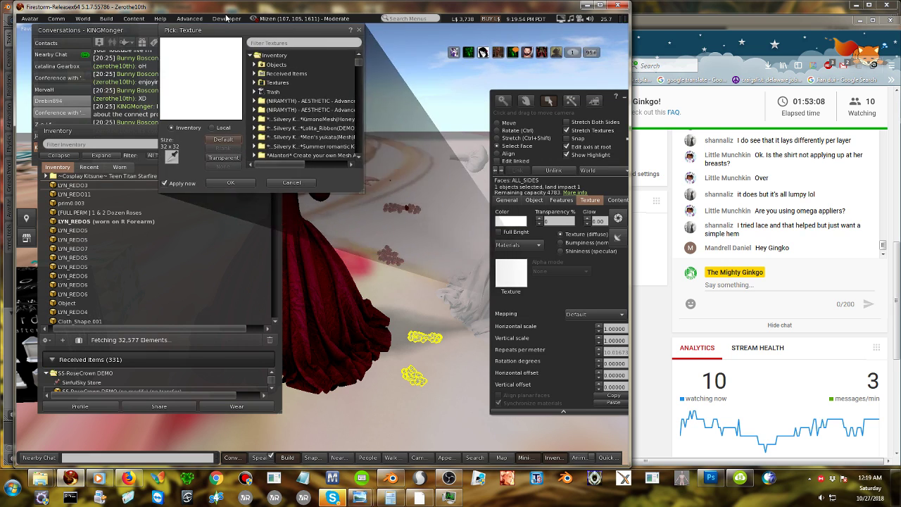
pyautogui.click(173, 157)
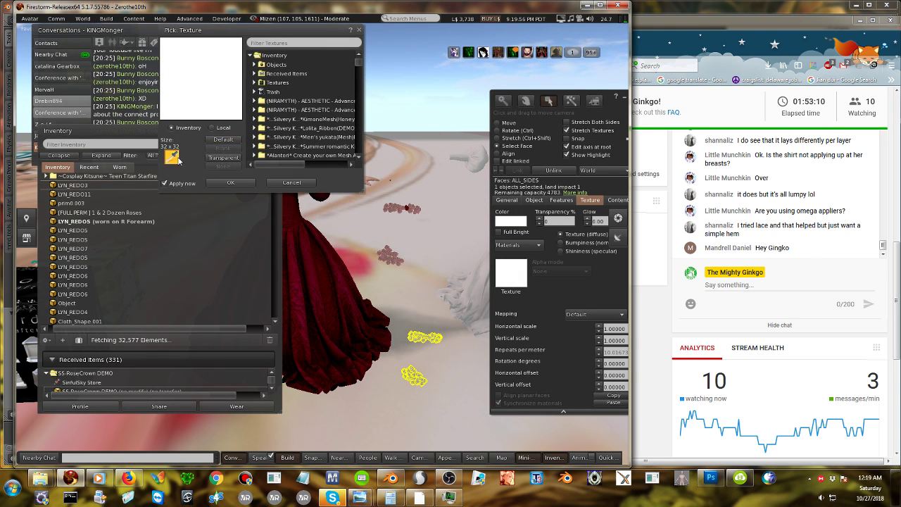
pyautogui.click(412, 209)
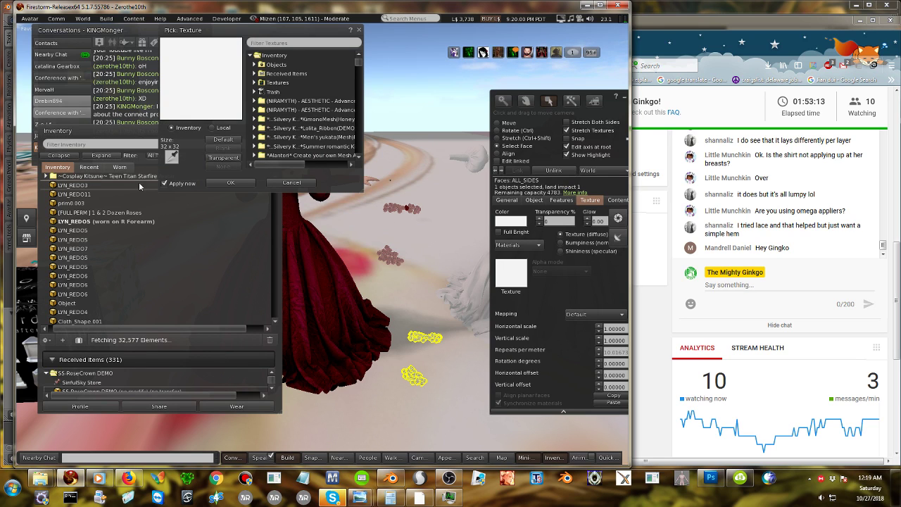
# Apply the roses texture from the recent inventory items to the new rose trim.
pyautogui.click(85, 169)
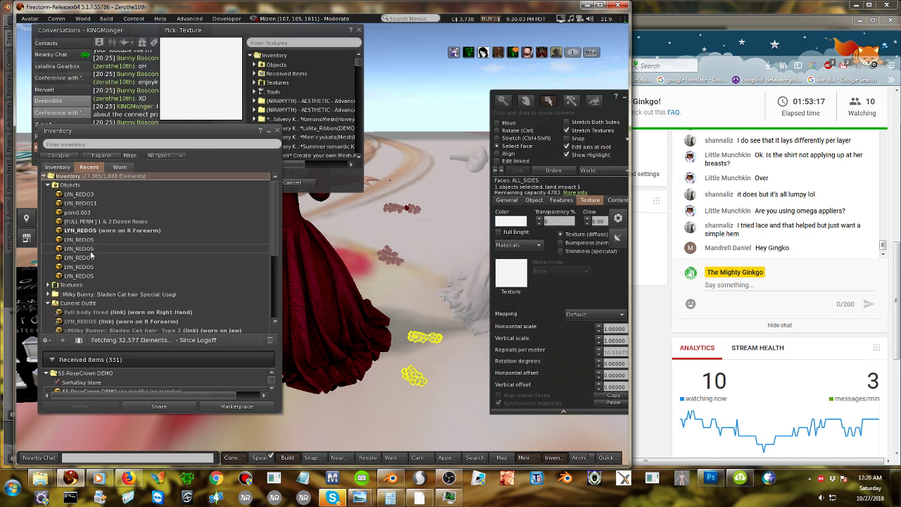
pyautogui.click(47, 284)
pyautogui.moveTo(71, 294); pyautogui.dragTo(503, 275)
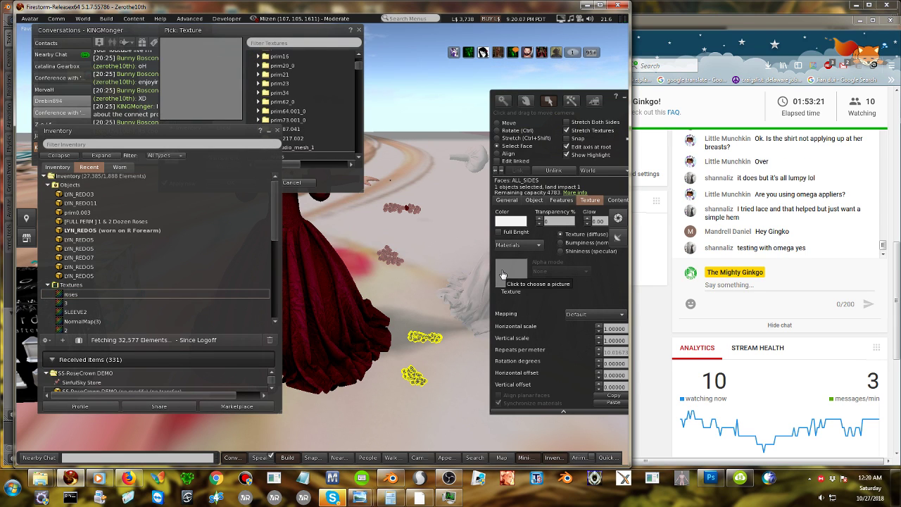
pyautogui.click(448, 373)
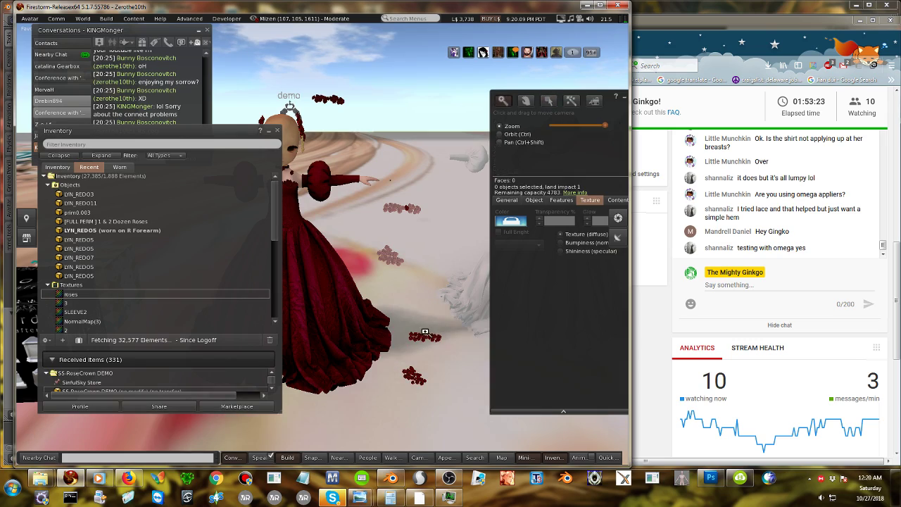
# Unlink the red gown from its old rose trim and move it back behind the demo mannequin.
pyautogui.keyDown('alt'); pyautogui.moveTo(425, 332); pyautogui.dragTo(334, 277); pyautogui.keyUp('alt')
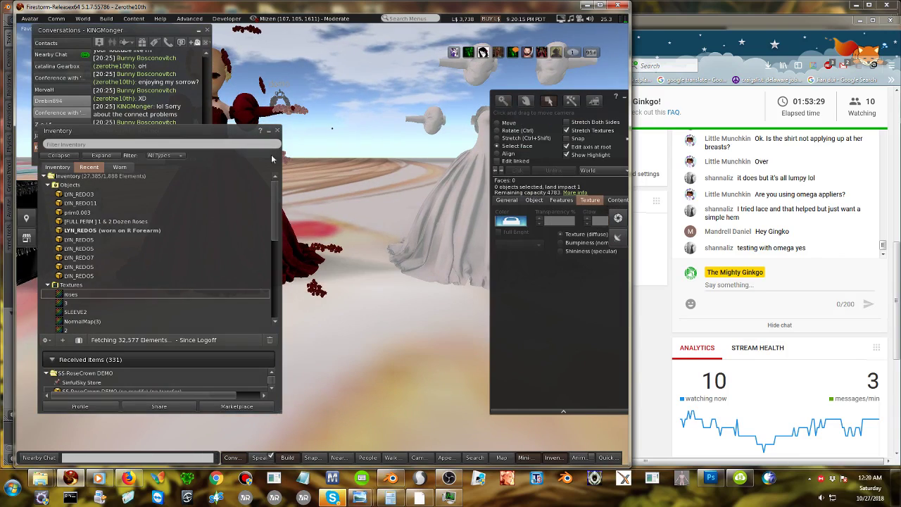
pyautogui.moveTo(206, 141); pyautogui.dragTo(40, 168)
pyautogui.click(219, 192)
pyautogui.rightClick(219, 191)
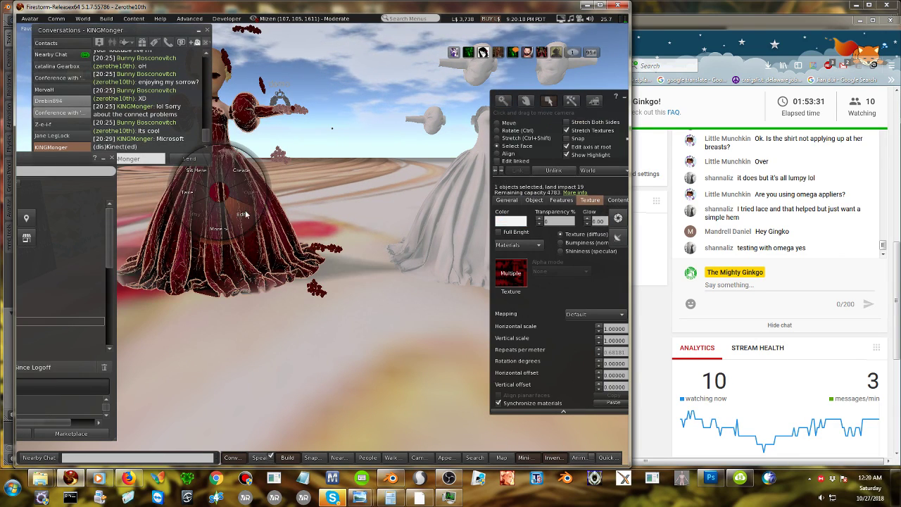
pyautogui.click(244, 214)
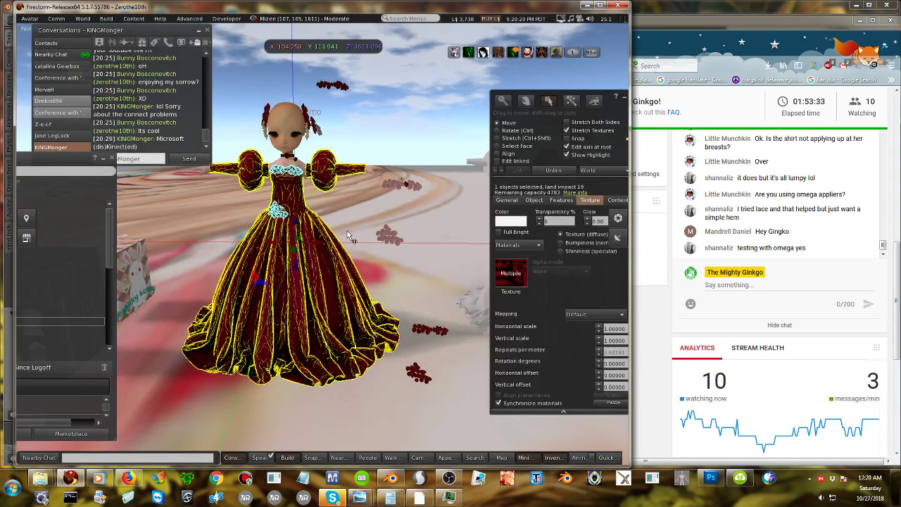
pyautogui.click(496, 161)
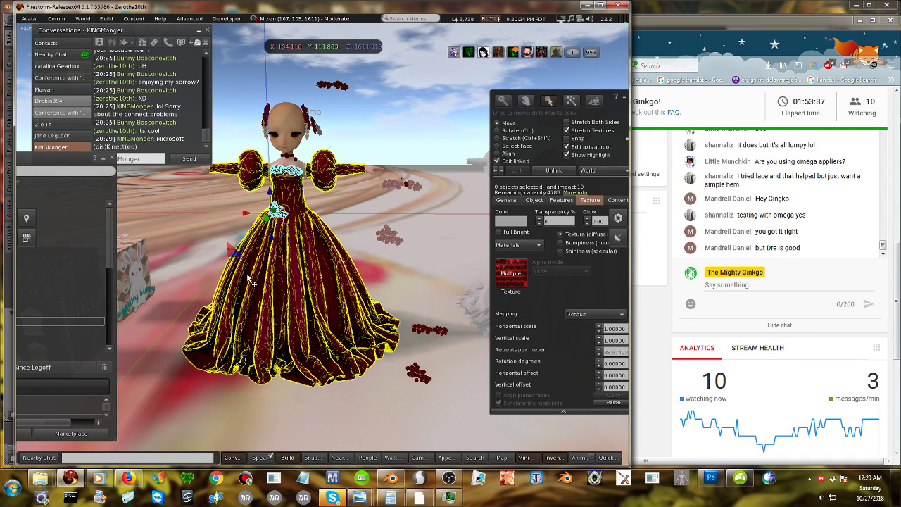
pyautogui.click(303, 308)
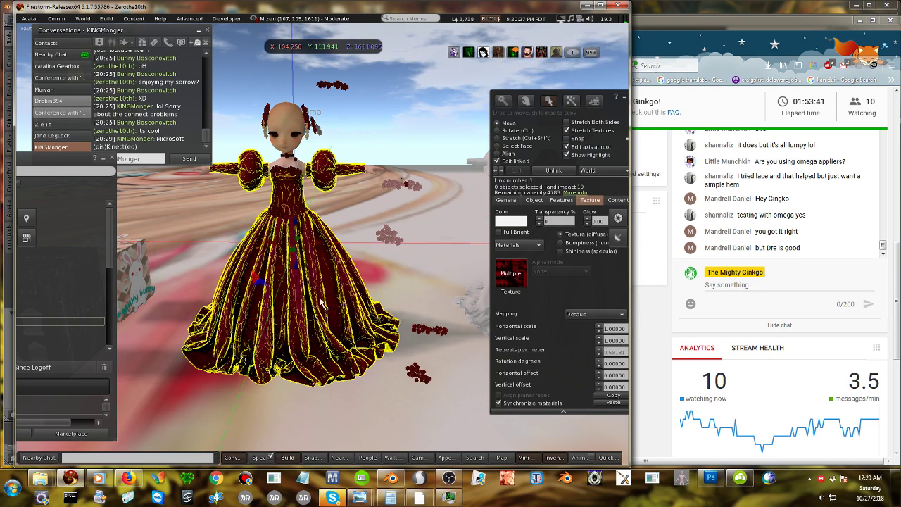
pyautogui.click(553, 170)
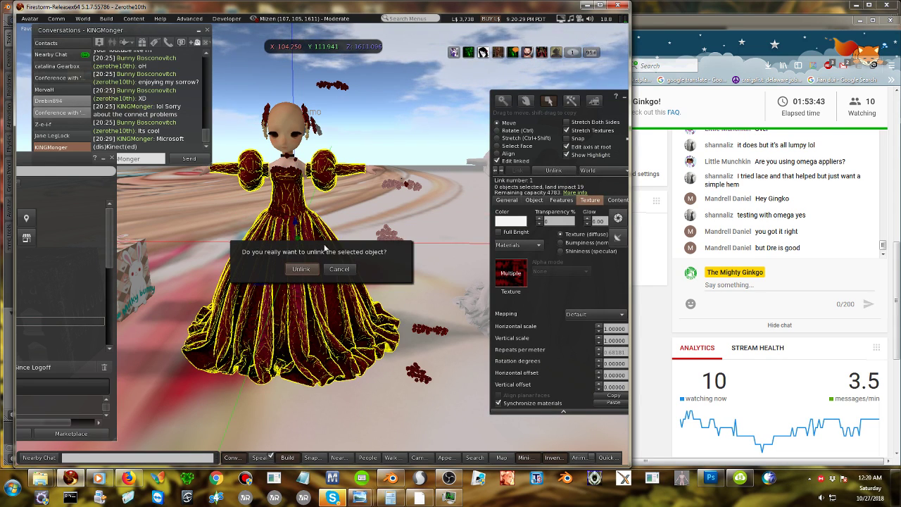
pyautogui.click(303, 269)
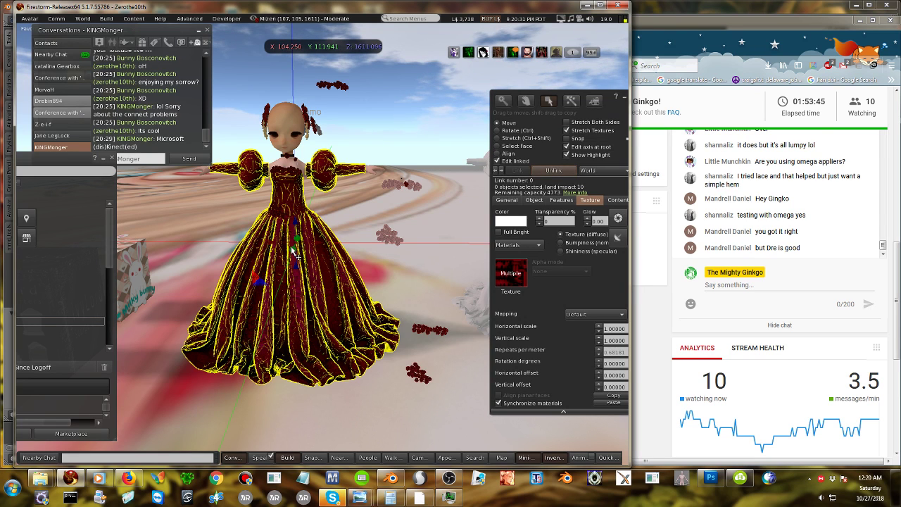
pyautogui.moveTo(292, 247); pyautogui.dragTo(320, 224)
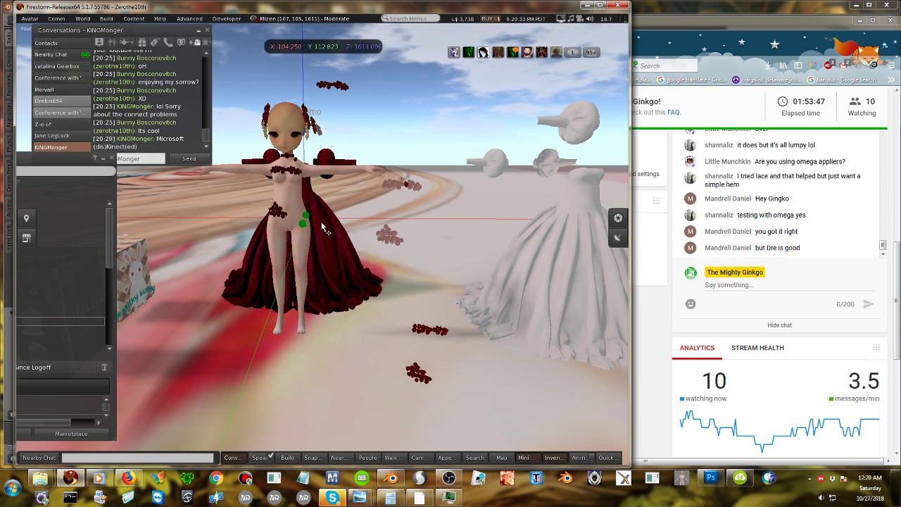
# Link the new rose trim to the red gown, with the gown as the root object.
pyautogui.click(323, 229)
pyautogui.keyDown('shift'); pyautogui.click(419, 375); pyautogui.keyUp('shift')
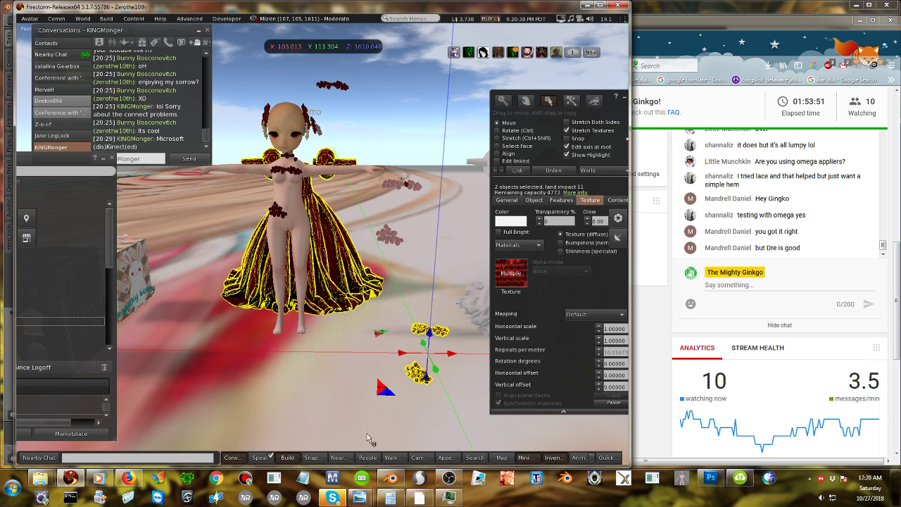
pyautogui.keyDown('shift'); pyautogui.click(347, 267); pyautogui.keyUp('shift')
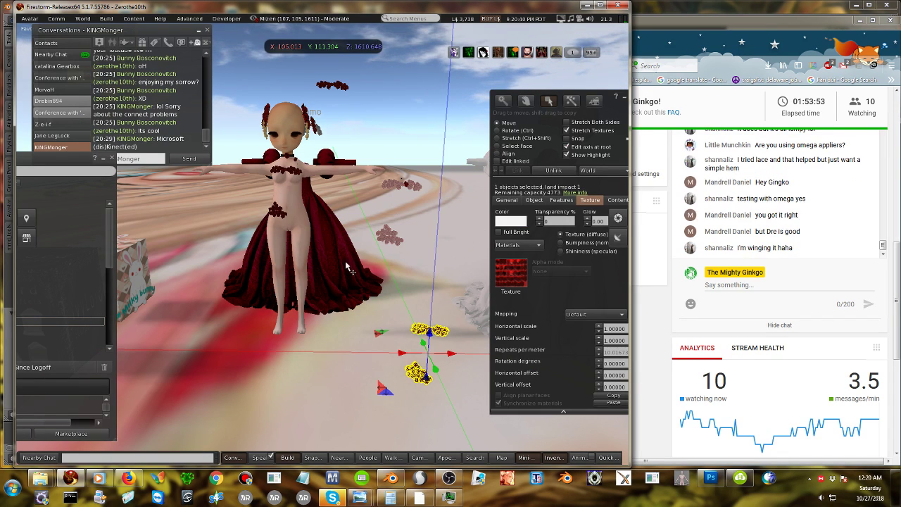
pyautogui.keyDown('shift'); pyautogui.click(346, 267); pyautogui.keyUp('shift')
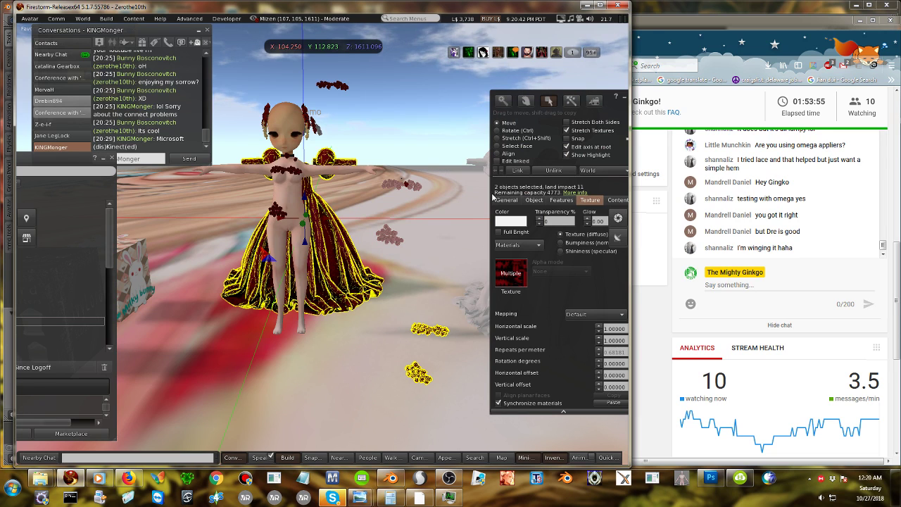
pyautogui.click(518, 171)
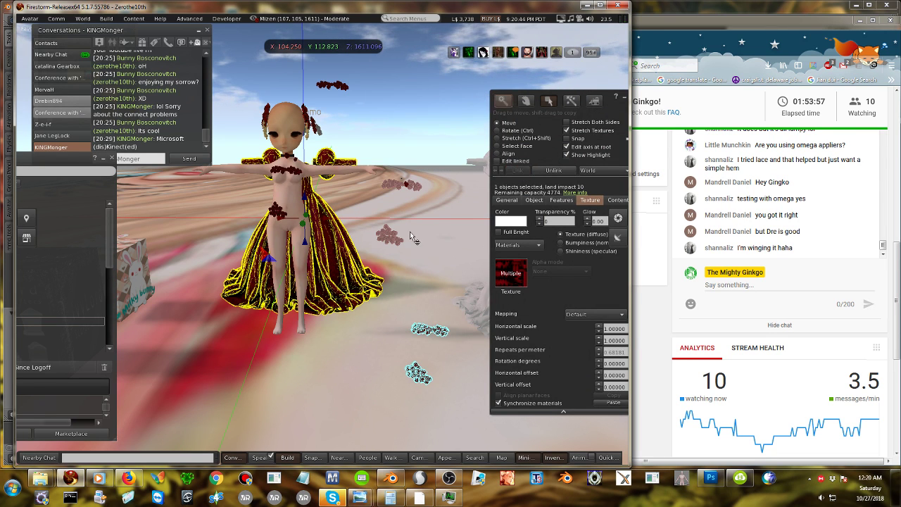
# Detach the old ball gown that the avatar is wearing.
pyautogui.click(302, 354)
pyautogui.keyDown('alt'); pyautogui.moveTo(352, 255); pyautogui.dragTo(469, 351); pyautogui.keyUp('alt')
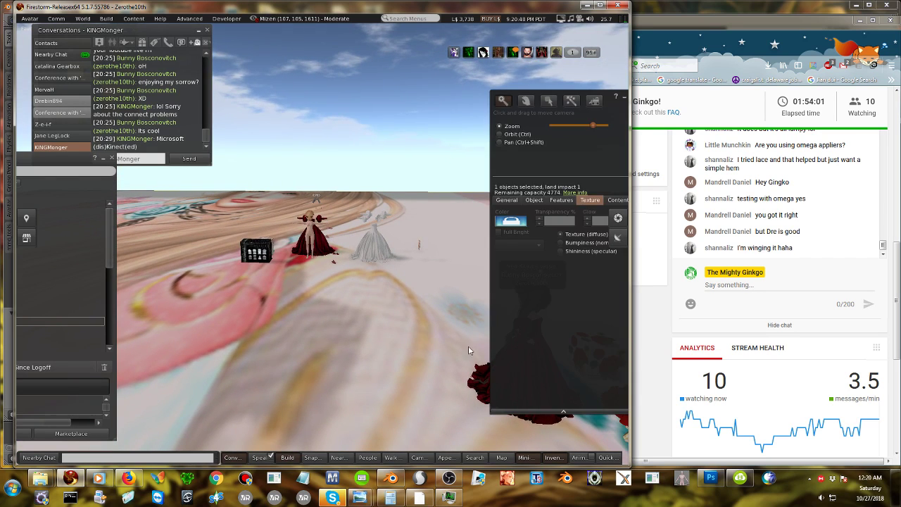
pyautogui.keyDown('alt'); pyautogui.click(468, 350); pyautogui.keyUp('alt')
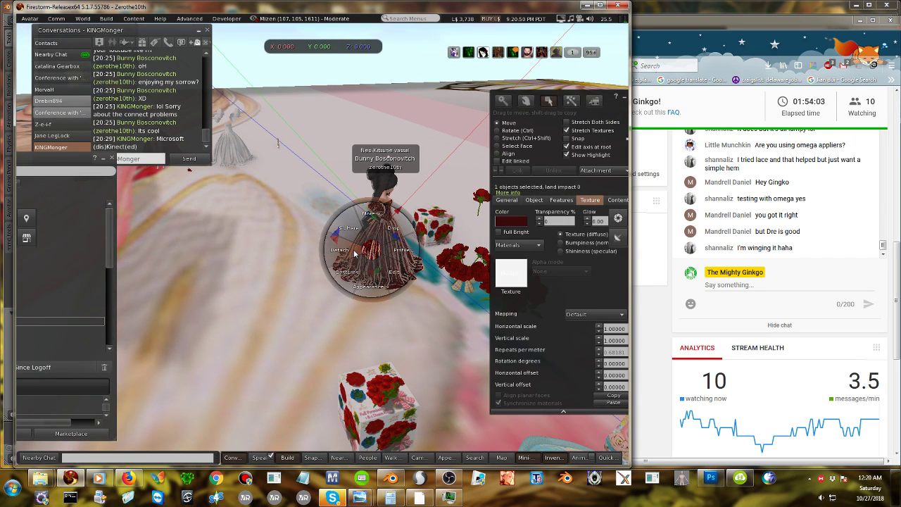
# Take a copy of the relinked red gown into the inventory and attach it to the avatar's Left Hip.
pyautogui.keyDown('alt'); pyautogui.click(245, 194); pyautogui.keyUp('alt')
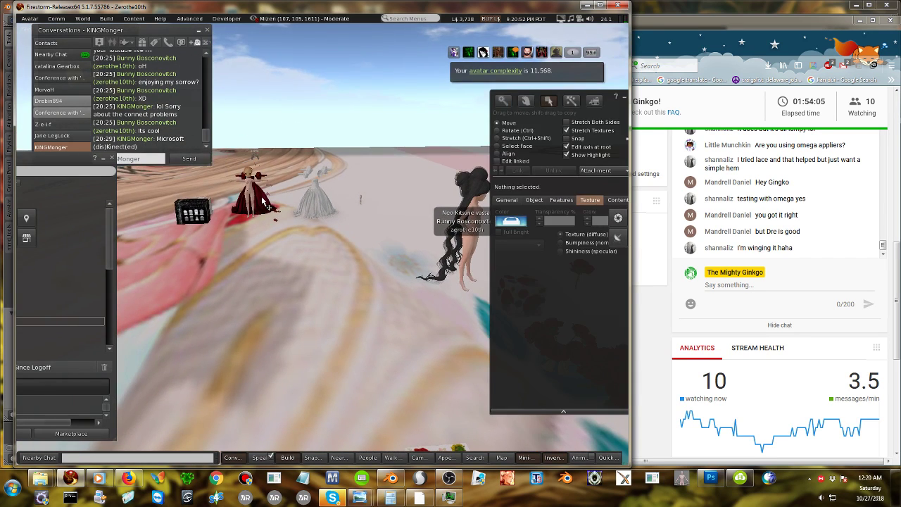
pyautogui.rightClick(260, 196)
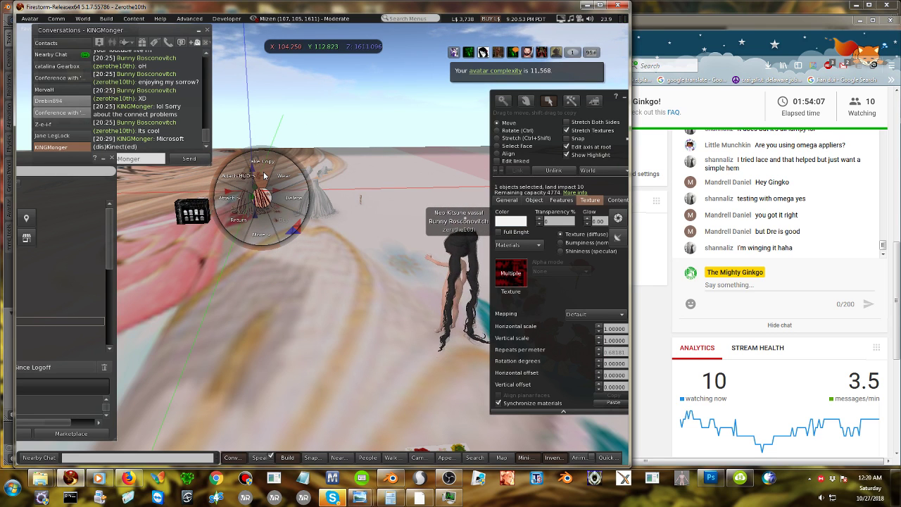
pyautogui.click(264, 175)
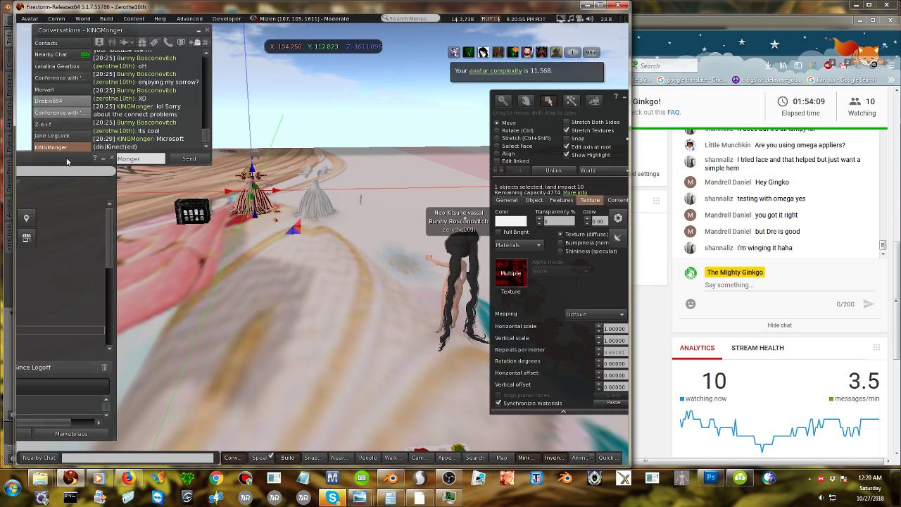
pyautogui.moveTo(263, 123); pyautogui.dragTo(262, 121)
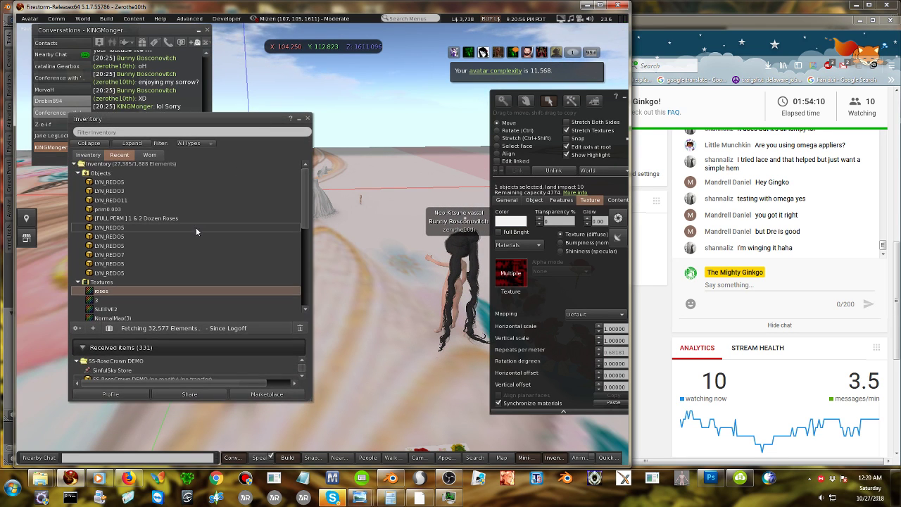
pyautogui.rightClick(108, 182)
pyautogui.moveTo(123, 332)
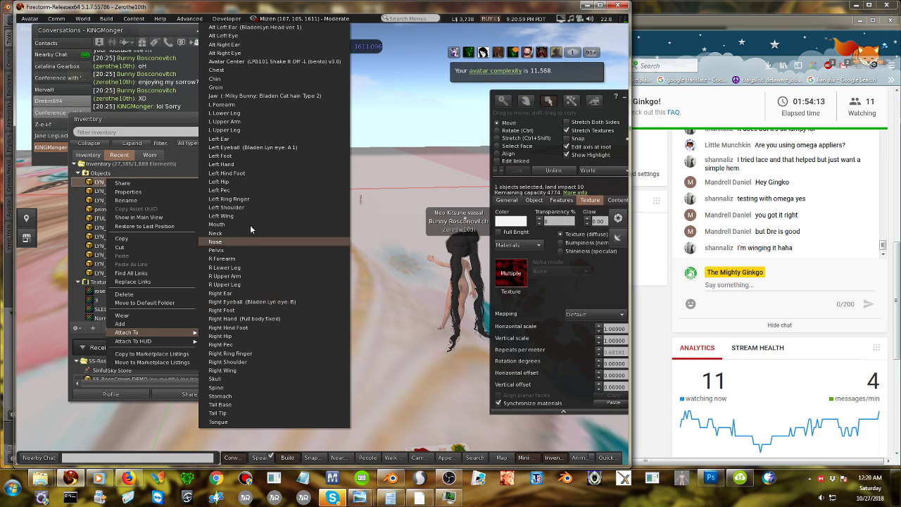
pyautogui.click(249, 187)
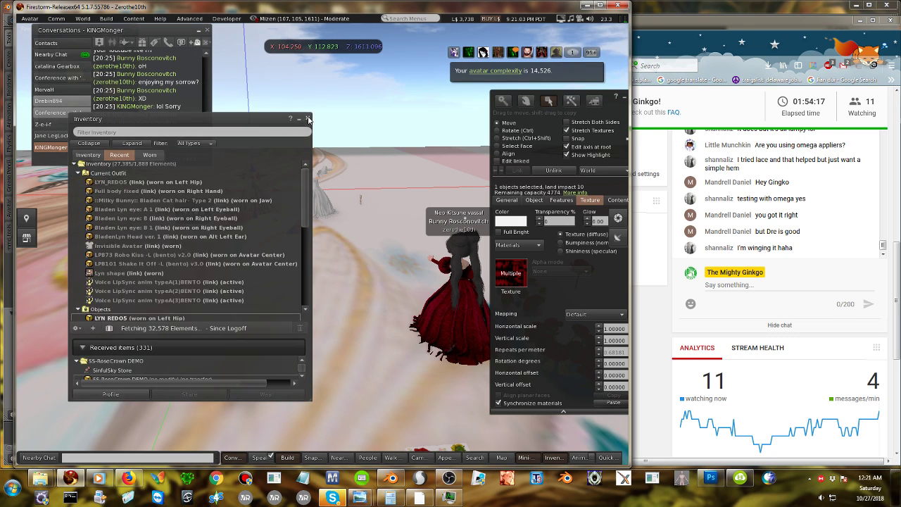
# Close the inventory and build windows, turn the avatar around, and examine the worn gown and its rose trim up close.
pyautogui.hotkey('ctrl', 'i')
pyautogui.press('Escape')
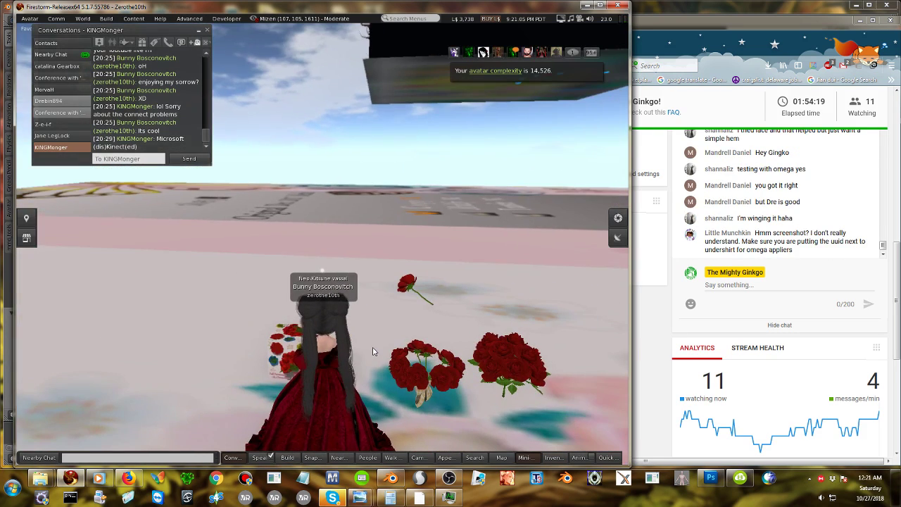
pyautogui.press('Left')
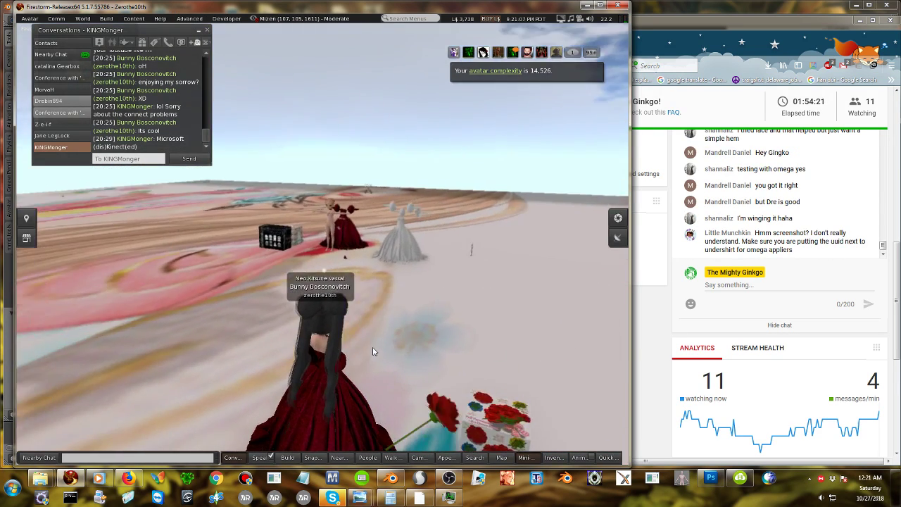
pyautogui.press('Left')
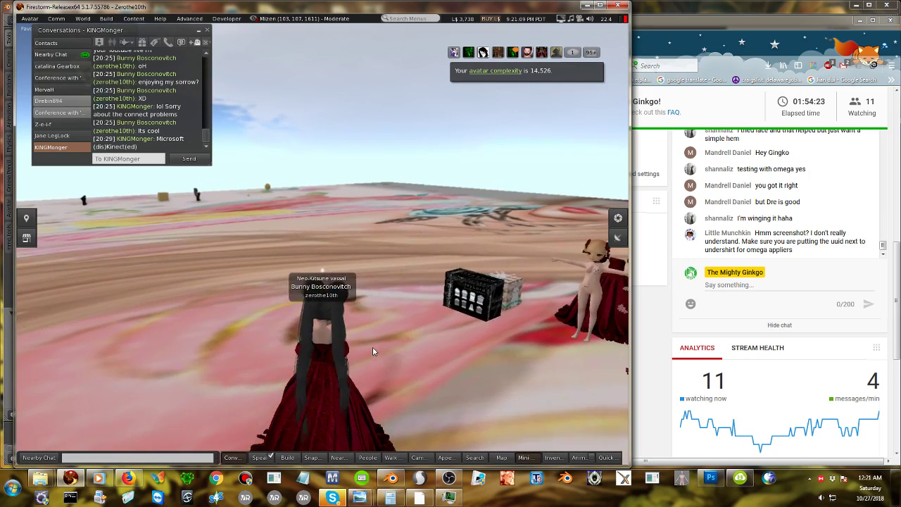
pyautogui.press('Left')
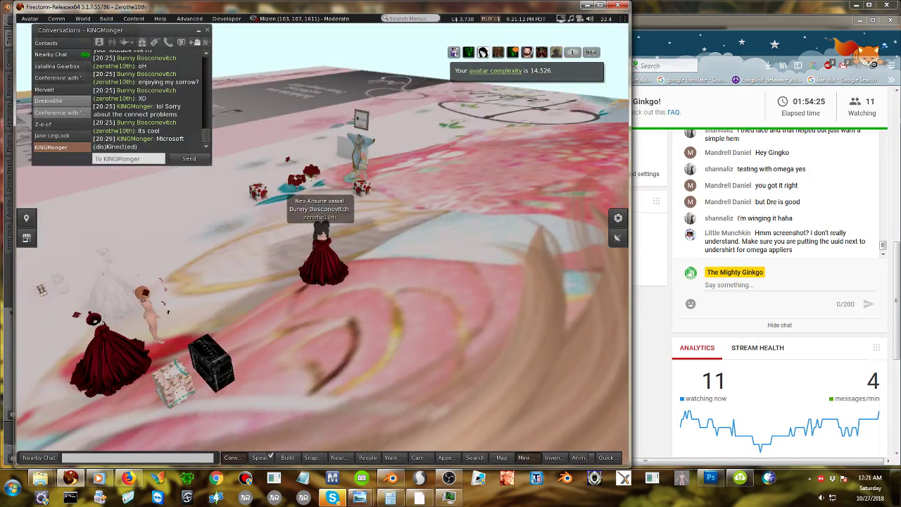
pyautogui.scroll(6, 322, 244)
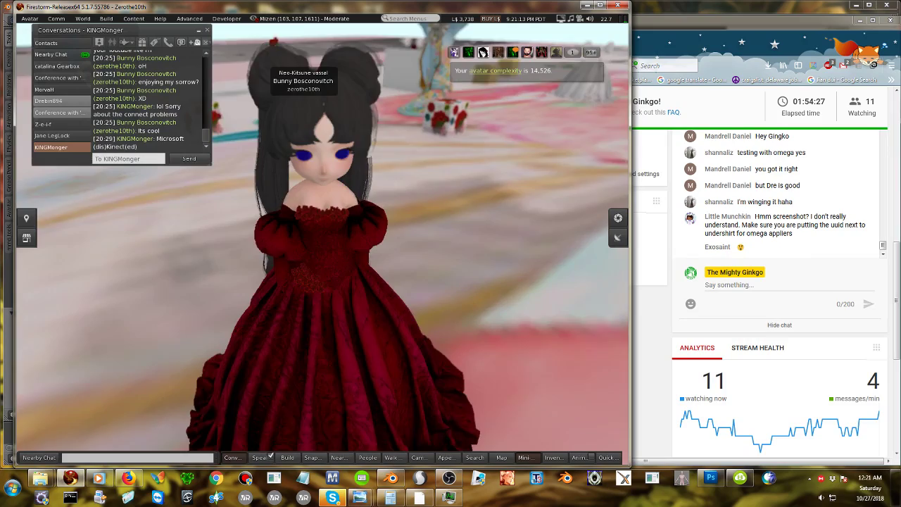
# Examine the worn red gown on the avatar close up and at a distance from the front, side and back.
pyautogui.keyDown('ctrl'); pyautogui.keyDown('alt'); pyautogui.moveTo(324, 105); pyautogui.dragTo(323, 53); pyautogui.keyUp('alt'); pyautogui.keyUp('ctrl')
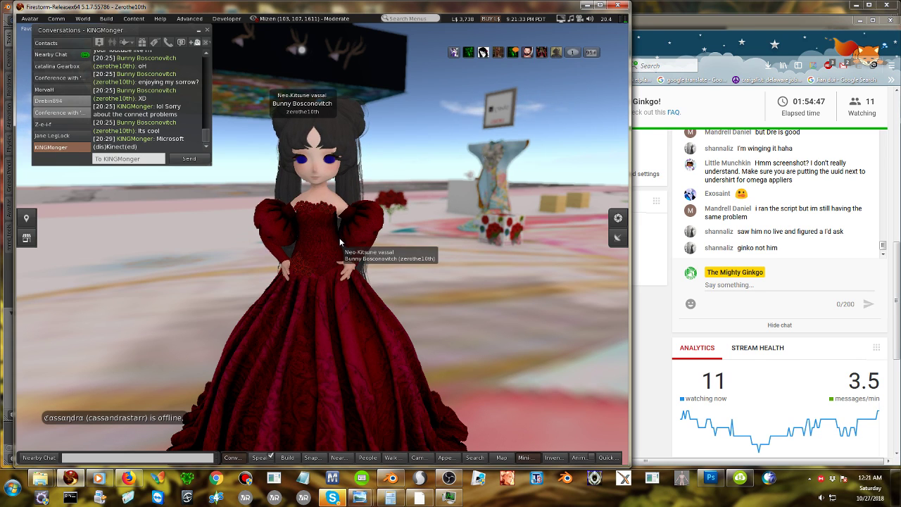
pyautogui.keyDown('alt'); pyautogui.moveTo(310, 257); pyautogui.dragTo(320, 344); pyautogui.keyUp('alt')
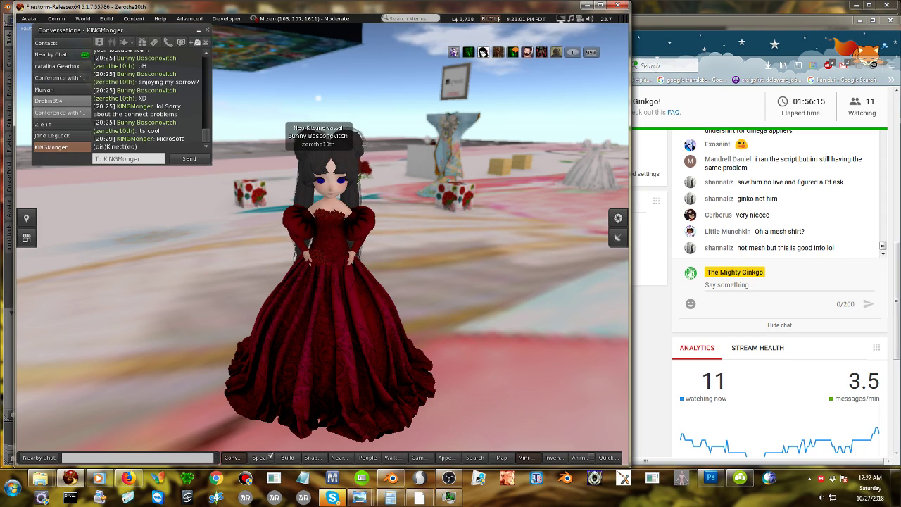
pyautogui.keyDown('alt'); pyautogui.moveTo(355, 257); pyautogui.dragTo(386, 201); pyautogui.keyUp('alt')
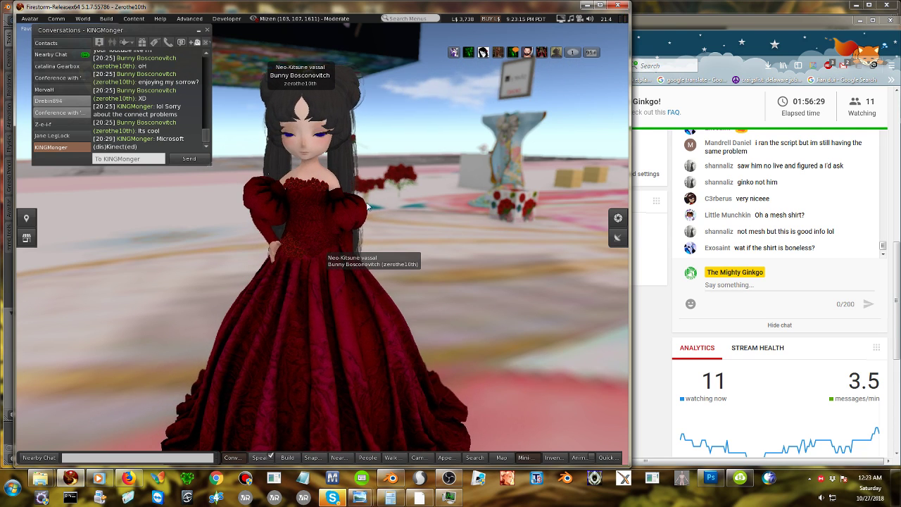
pyautogui.keyDown('alt'); pyautogui.click(314, 203); pyautogui.keyUp('alt')
pyautogui.keyDown('alt'); pyautogui.moveTo(313, 203); pyautogui.dragTo(314, 230); pyautogui.keyUp('alt')
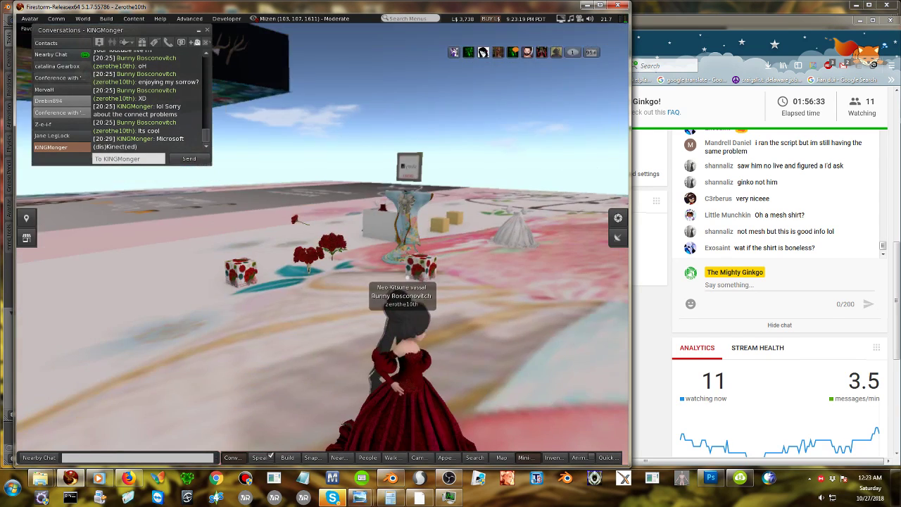
pyautogui.press('Escape')
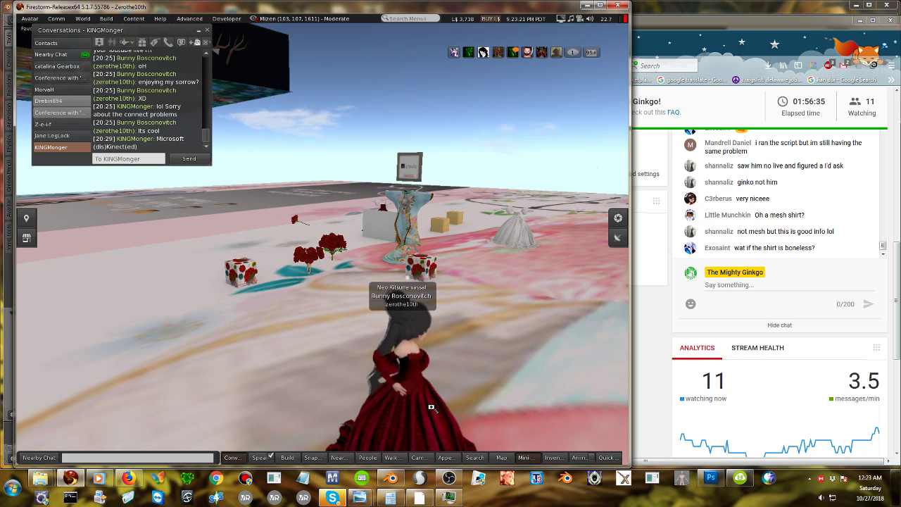
pyautogui.keyDown('alt'); pyautogui.moveTo(420, 395); pyautogui.dragTo(447, 327); pyautogui.keyUp('alt')
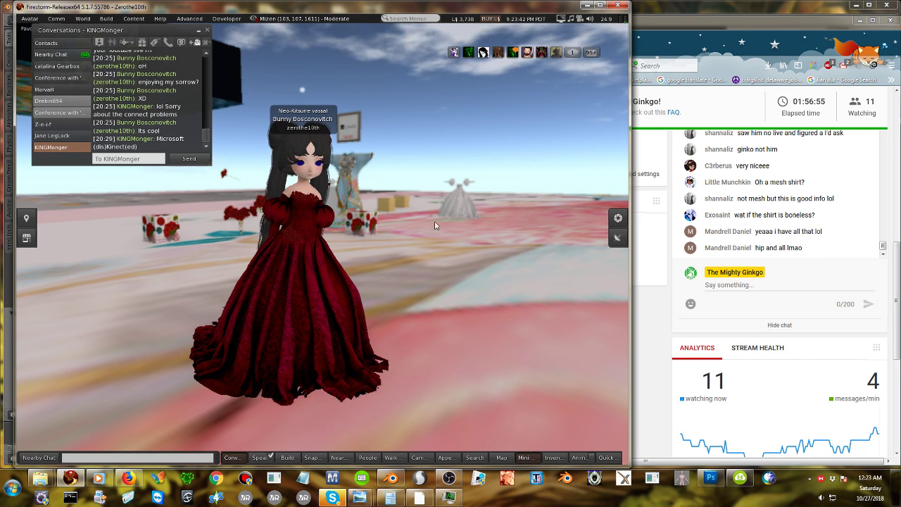
pyautogui.keyDown('alt'); pyautogui.moveTo(459, 202); pyautogui.dragTo(458, 240); pyautogui.keyUp('alt')
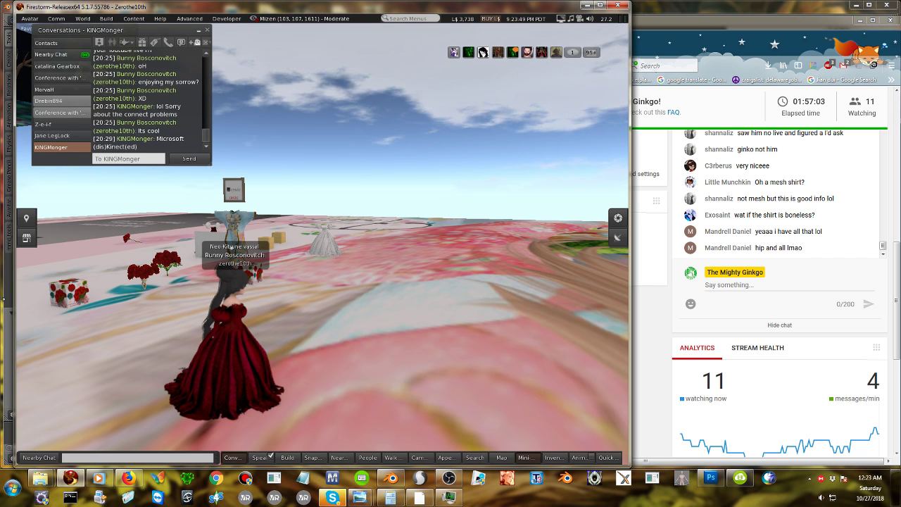
pyautogui.keyDown('alt'); pyautogui.click(227, 301); pyautogui.keyUp('alt')
pyautogui.moveTo(226, 302)
pyautogui.keyDown('alt'); pyautogui.mouseDown()
pyautogui.moveTo(280, 287)
pyautogui.moveTo(218, 289)
pyautogui.mouseUp(); pyautogui.keyUp('alt')
pyautogui.keyDown('alt'); pyautogui.moveTo(368, 154); pyautogui.dragTo(369, 119); pyautogui.keyUp('alt')
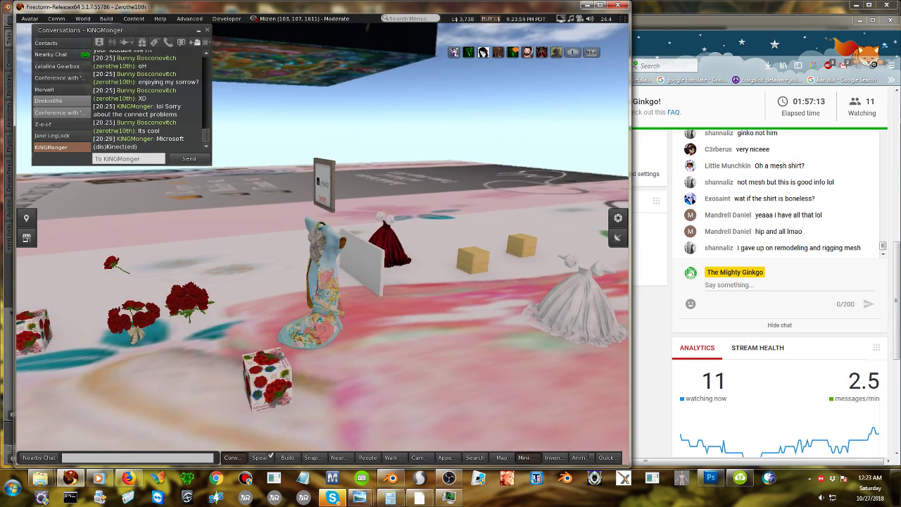
pyautogui.press('Escape')
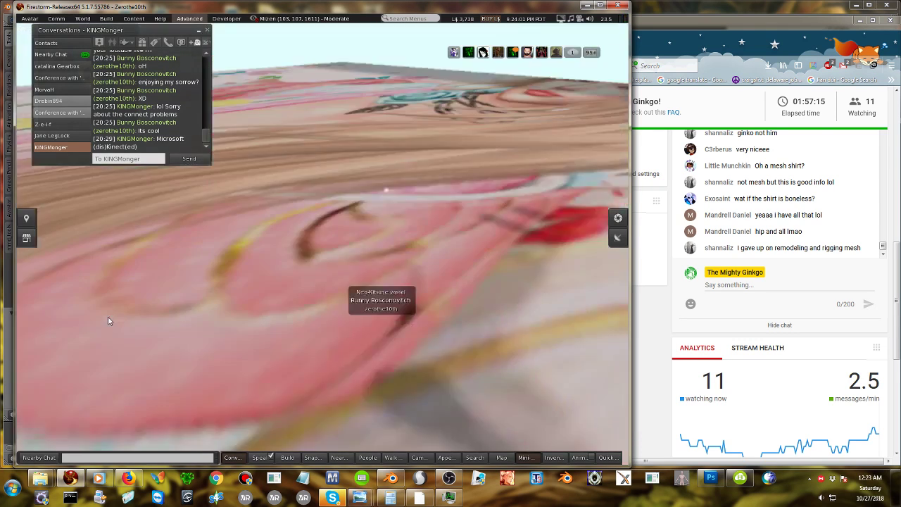
# Walk the avatar around the platform past the mannequin and the displayed red and white gowns.
pyautogui.press('Right')
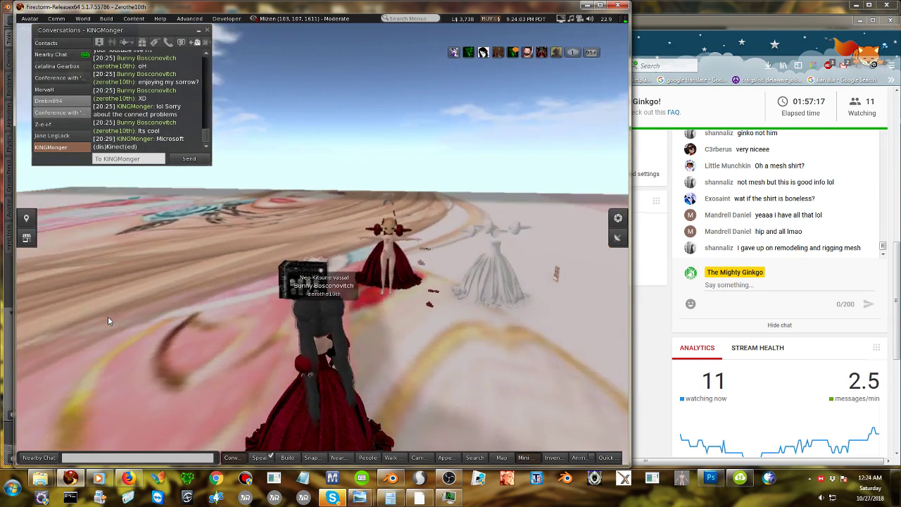
pyautogui.press('Up')
pyautogui.press('Left')
pyautogui.press('Up')
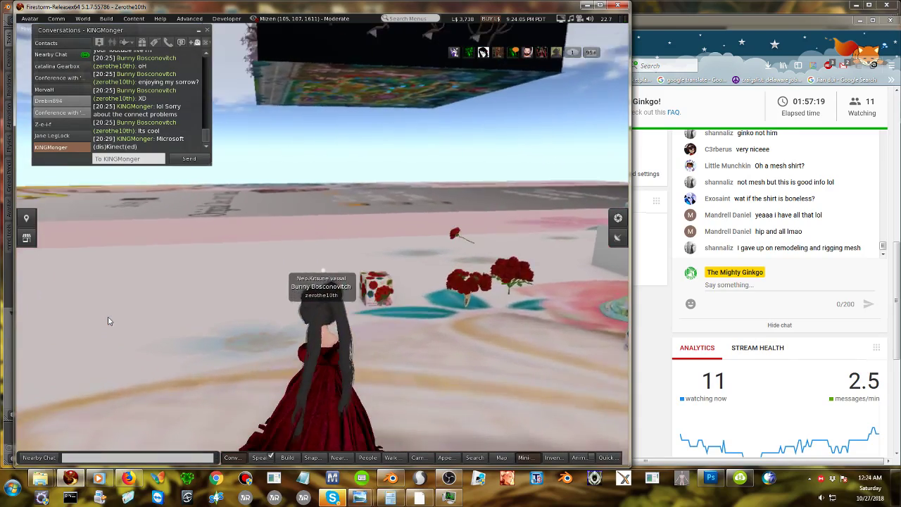
pyautogui.press('Left')
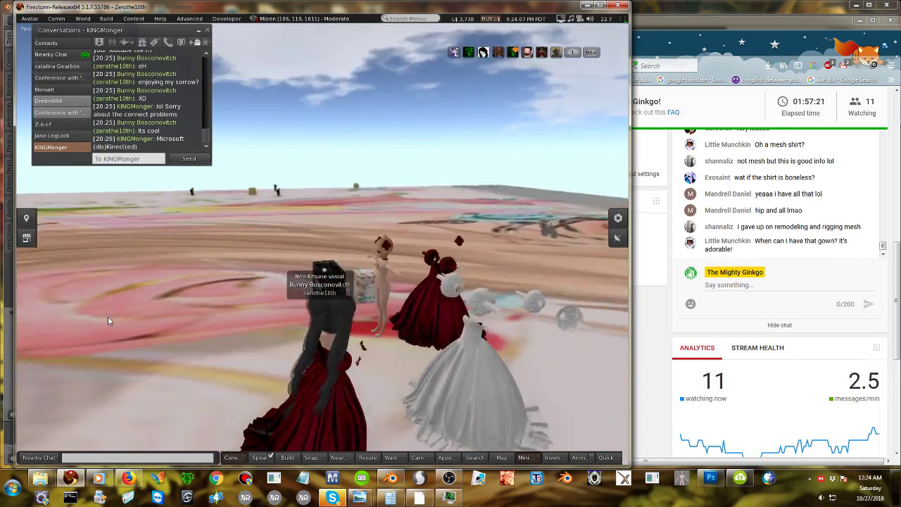
pyautogui.press('Right')
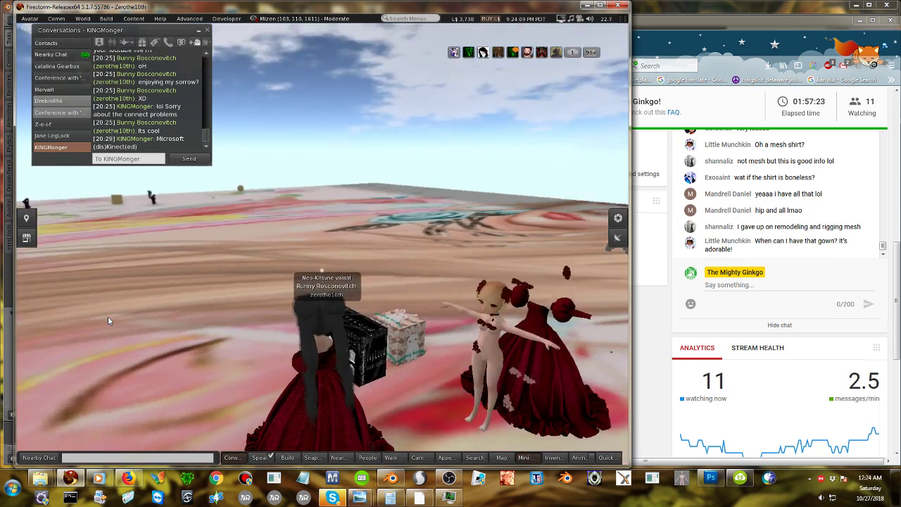
pyautogui.press('Down')
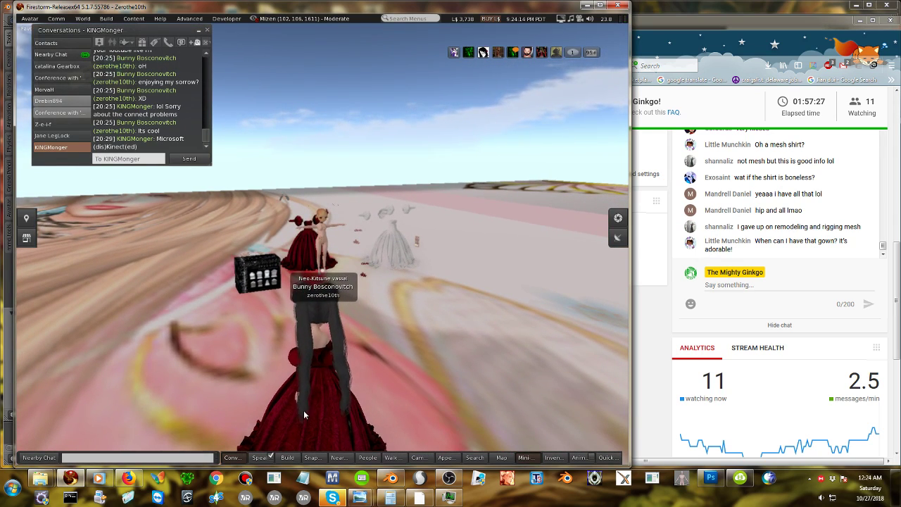
# Inspect the front and sides of the worn red gown, including its bodice, sleeves and skirt.
pyautogui.keyDown('alt'); pyautogui.moveTo(320, 331); pyautogui.dragTo(591, 317); pyautogui.keyUp('alt')
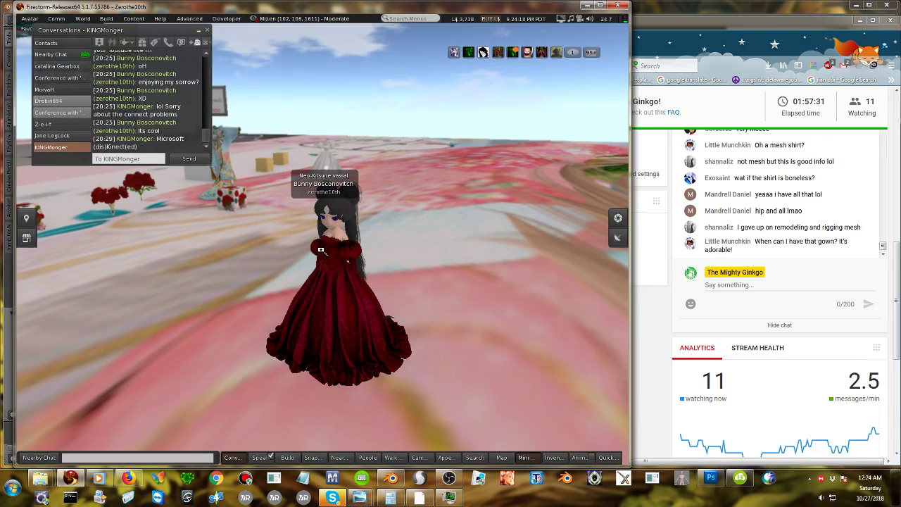
pyautogui.moveTo(338, 247)
pyautogui.keyDown('alt'); pyautogui.mouseDown()
pyautogui.moveTo(380, 193)
pyautogui.moveTo(373, 127)
pyautogui.moveTo(322, 243)
pyautogui.mouseUp(); pyautogui.keyUp('alt')
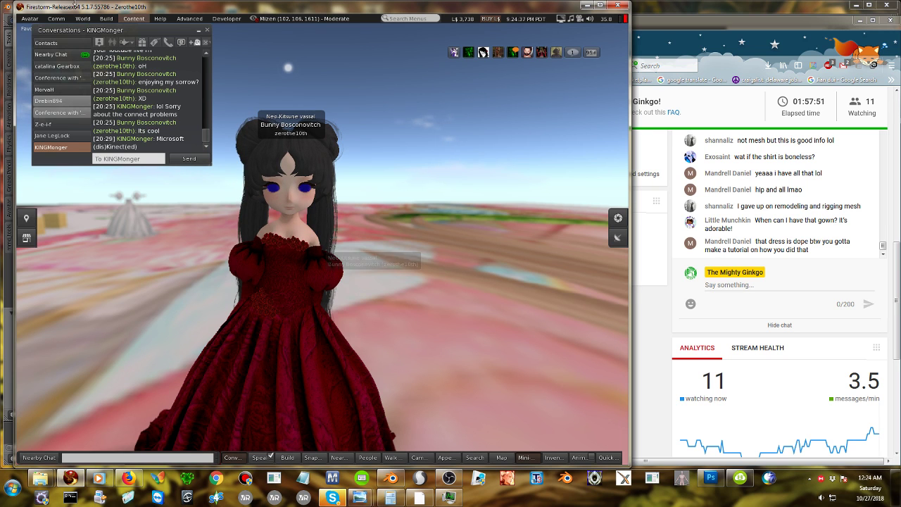
pyautogui.keyDown('alt'); pyautogui.moveTo(278, 324); pyautogui.dragTo(351, 309); pyautogui.keyUp('alt')
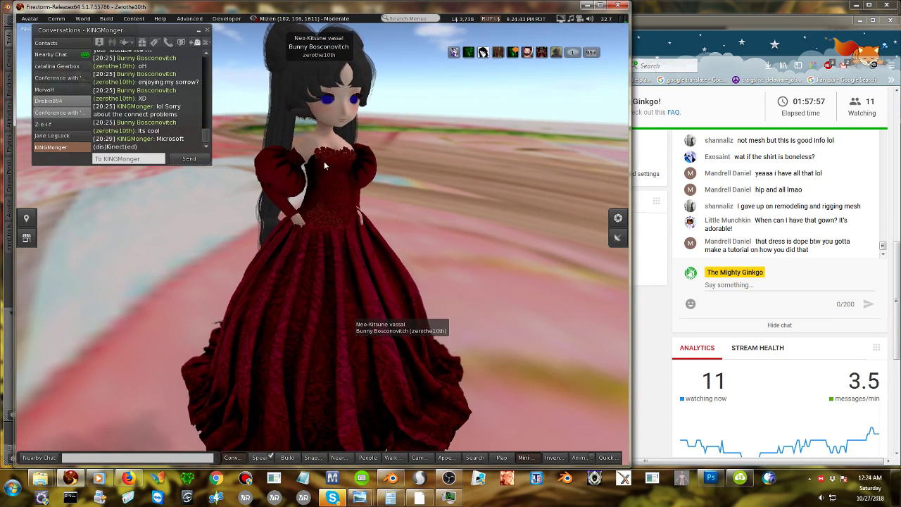
pyautogui.keyDown('alt'); pyautogui.moveTo(323, 163); pyautogui.dragTo(325, 240); pyautogui.keyUp('alt')
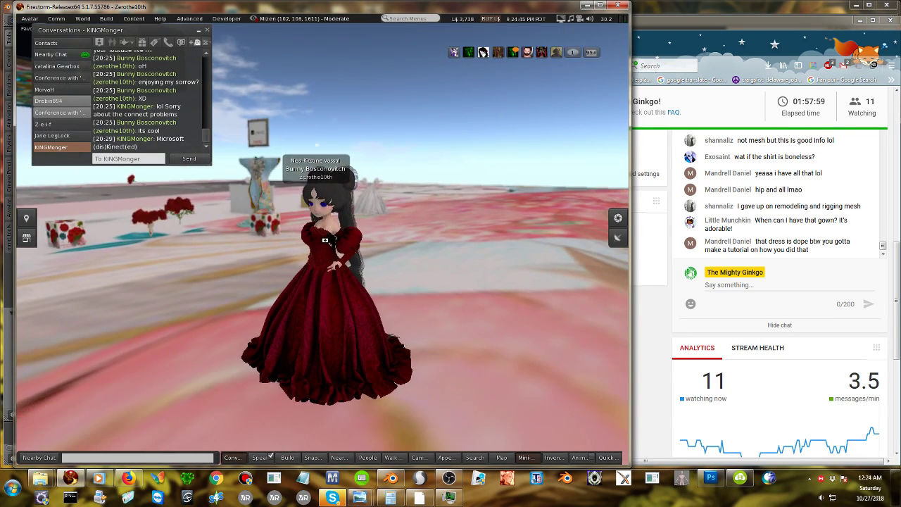
pyautogui.press('Escape')
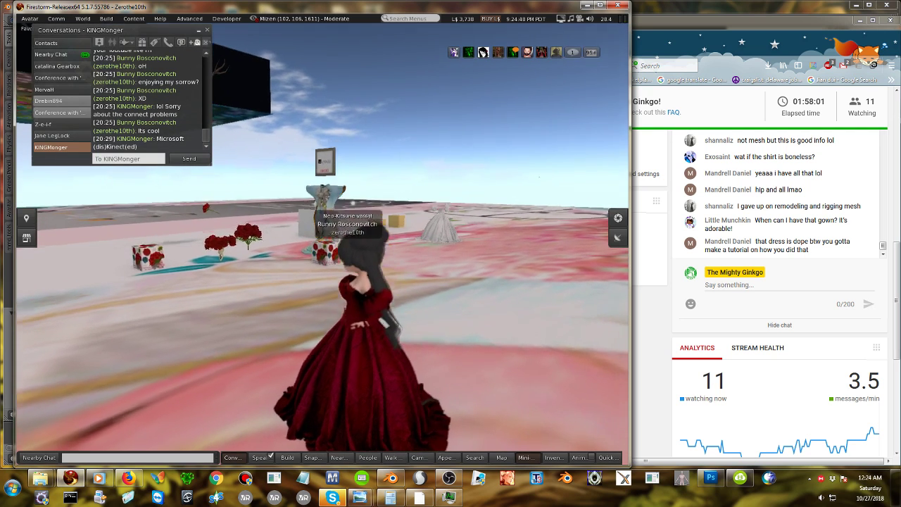
# Select both rose and pearl hair ornaments on the mannequin's head and link them into one object.
pyautogui.keyDown('alt'); pyautogui.moveTo(349, 204); pyautogui.dragTo(281, 205); pyautogui.keyUp('alt')
pyautogui.keyDown('alt'); pyautogui.moveTo(383, 239); pyautogui.dragTo(397, 238); pyautogui.keyUp('alt')
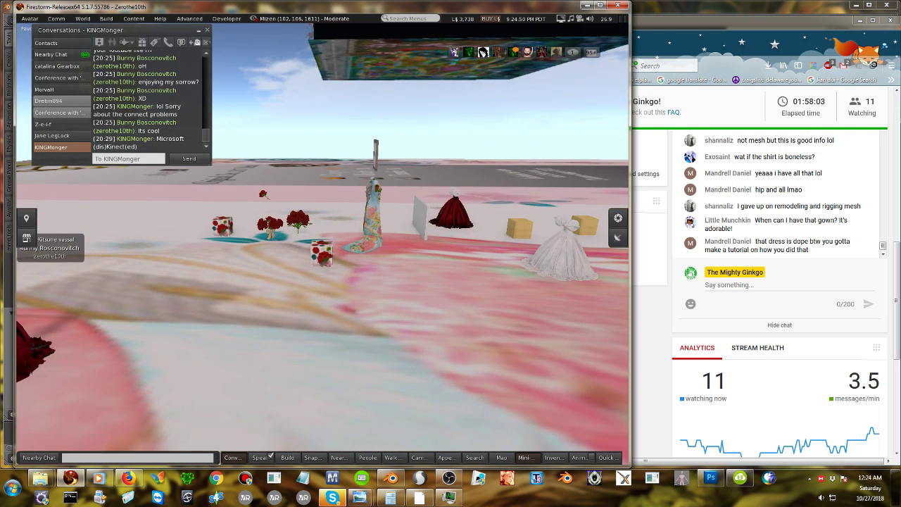
pyautogui.keyDown('alt'); pyautogui.moveTo(324, 246); pyautogui.dragTo(173, 246); pyautogui.keyUp('alt')
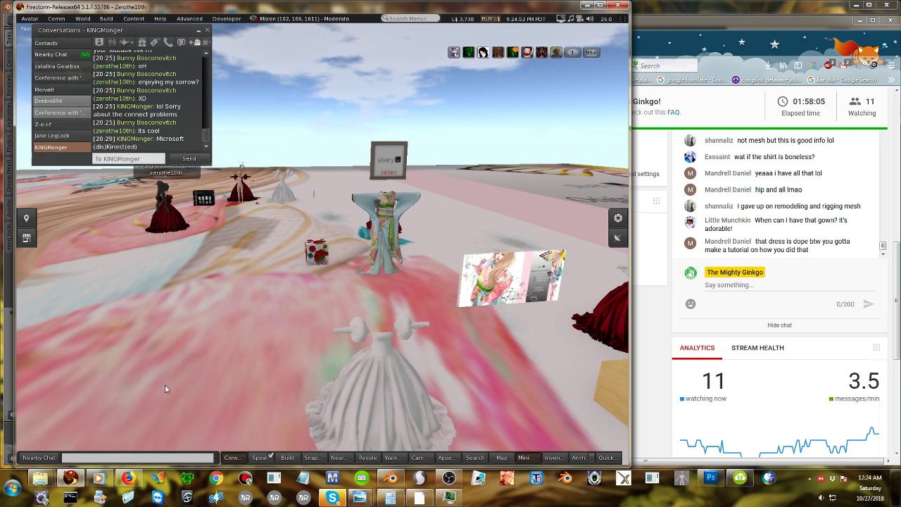
pyautogui.keyDown('alt'); pyautogui.moveTo(237, 185); pyautogui.dragTo(237, 75); pyautogui.keyUp('alt')
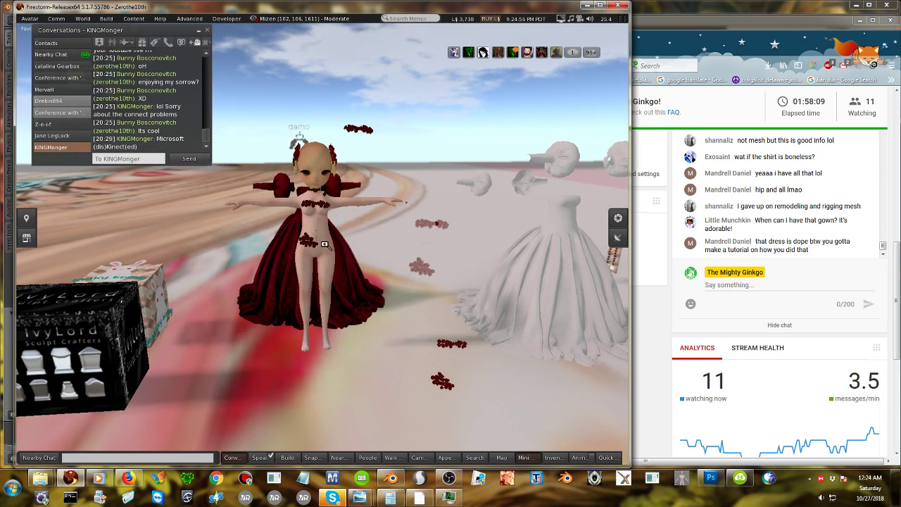
pyautogui.keyDown('alt'); pyautogui.moveTo(315, 194); pyautogui.dragTo(328, 120); pyautogui.keyUp('alt')
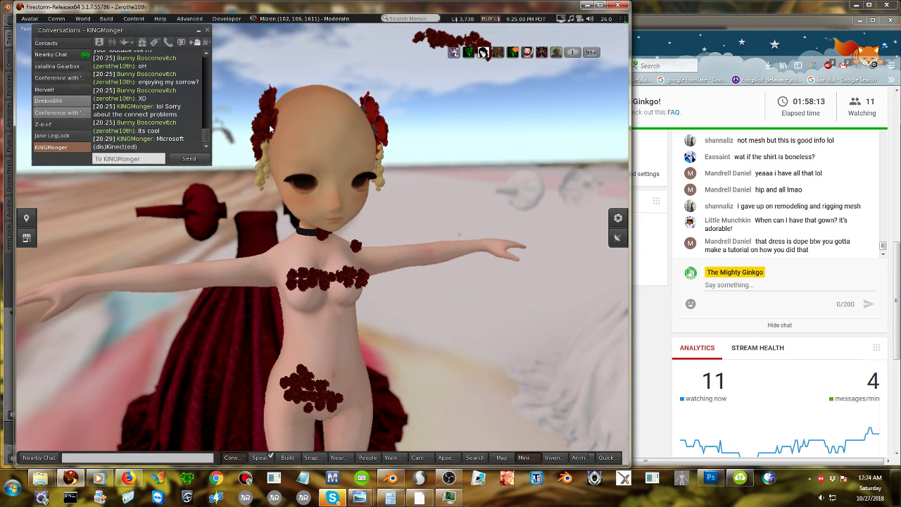
pyautogui.keyDown('alt'); pyautogui.moveTo(270, 129); pyautogui.dragTo(299, 287); pyautogui.keyUp('alt')
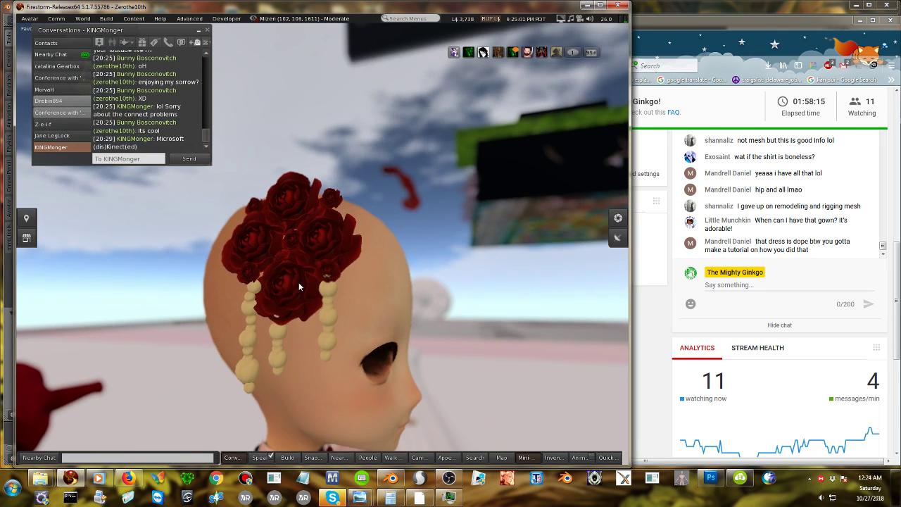
pyautogui.rightClick(280, 334)
pyautogui.click(299, 361)
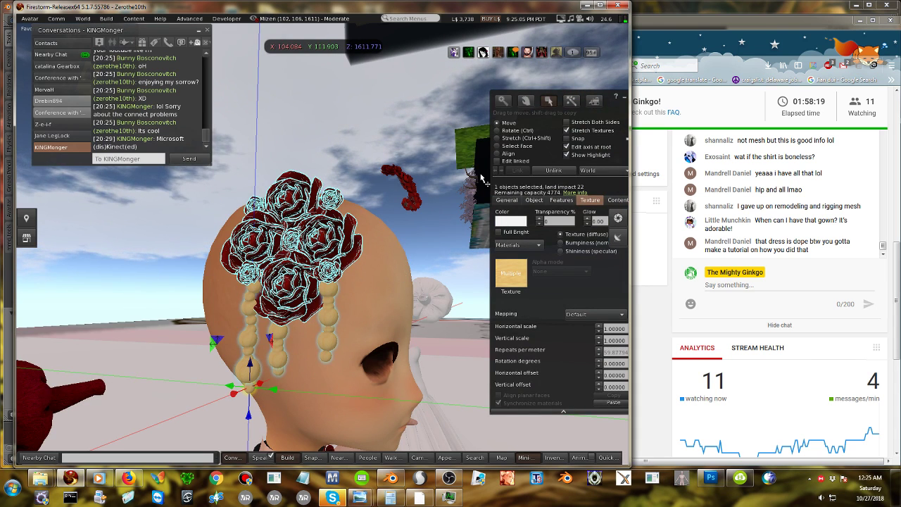
pyautogui.press('Escape')
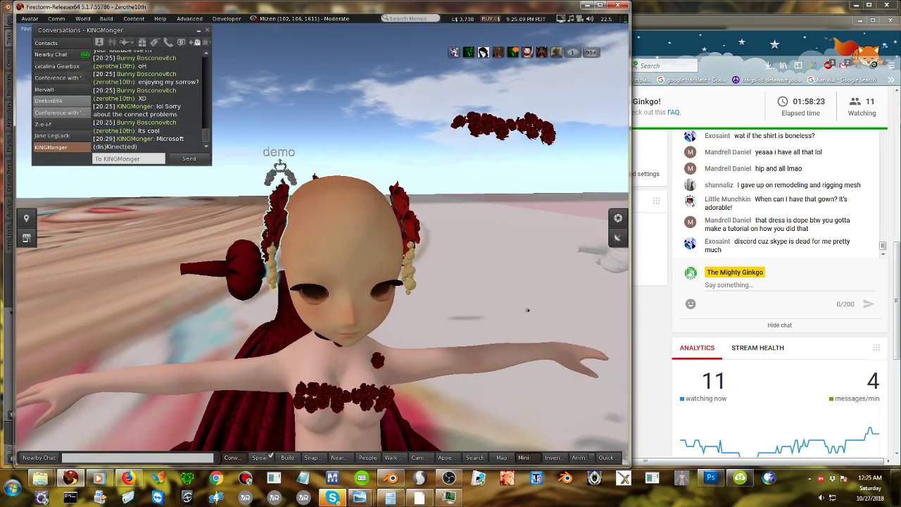
pyautogui.keyDown('alt'); pyautogui.moveTo(380, 240); pyautogui.dragTo(344, 240); pyautogui.keyUp('alt')
pyautogui.keyDown('shift'); pyautogui.click(414, 220); pyautogui.keyUp('shift')
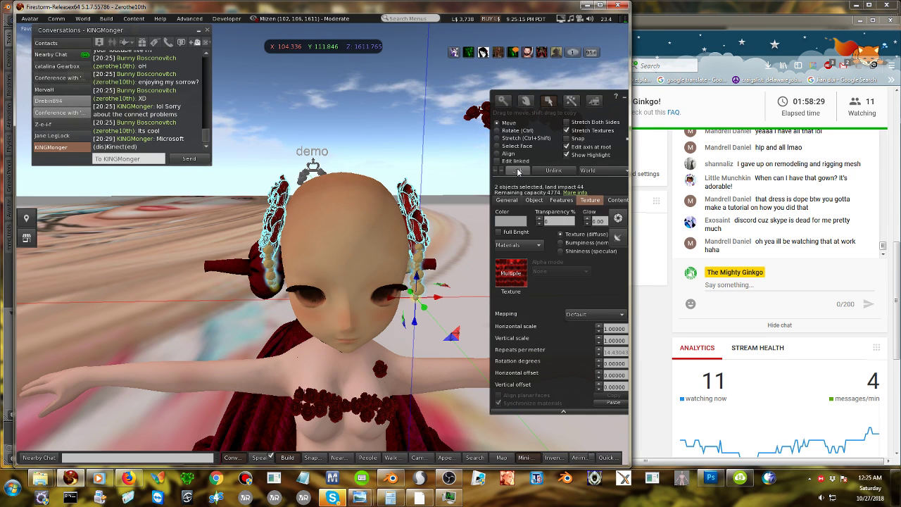
pyautogui.click(518, 170)
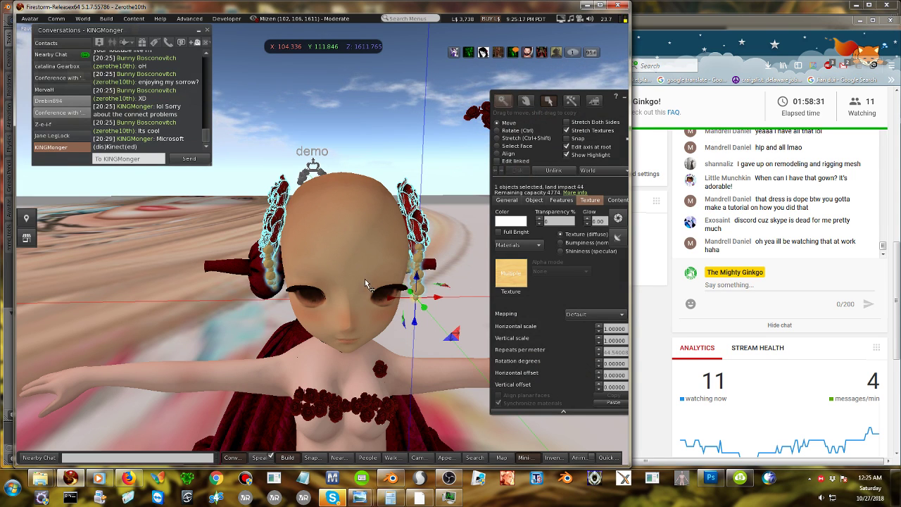
pyautogui.keyDown('alt'); pyautogui.moveTo(364, 283); pyautogui.dragTo(319, 242); pyautogui.keyUp('alt')
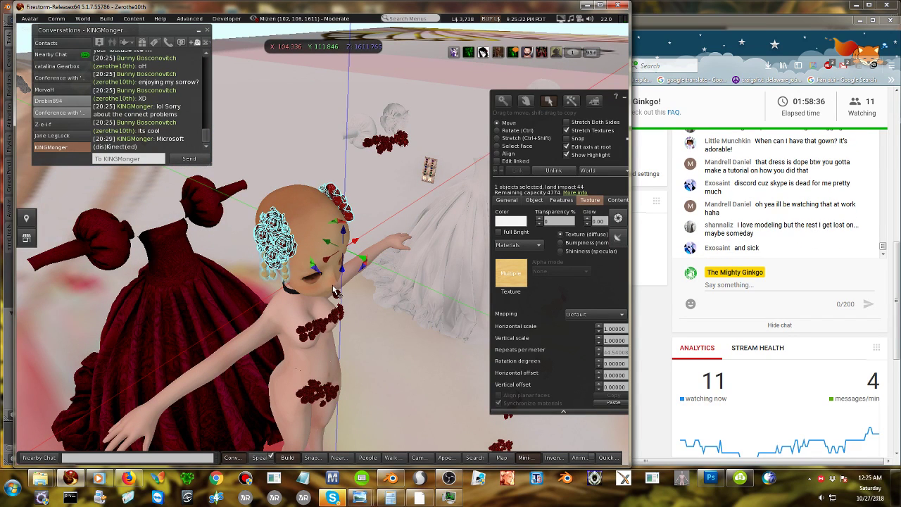
pyautogui.moveTo(358, 255); pyautogui.dragTo(375, 262)
pyautogui.hotkey('ctrl', 'z')
pyautogui.click(309, 457)
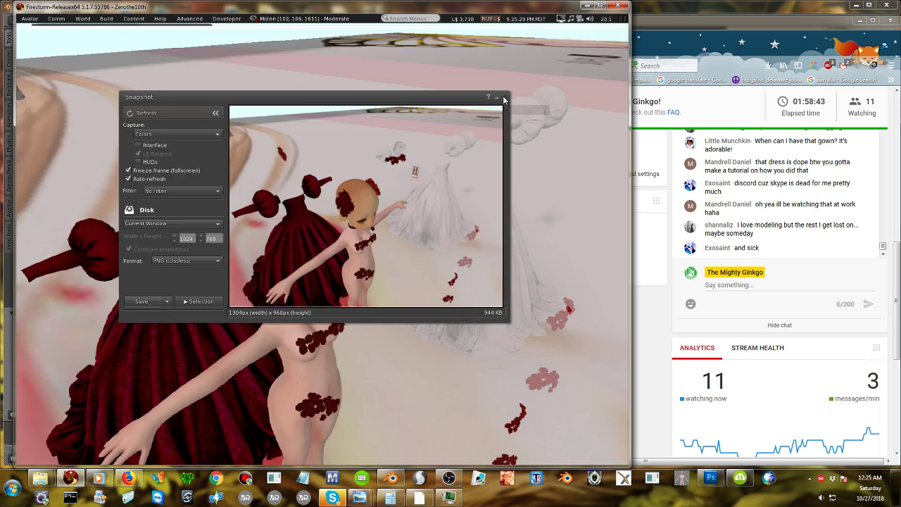
pyautogui.click(502, 97)
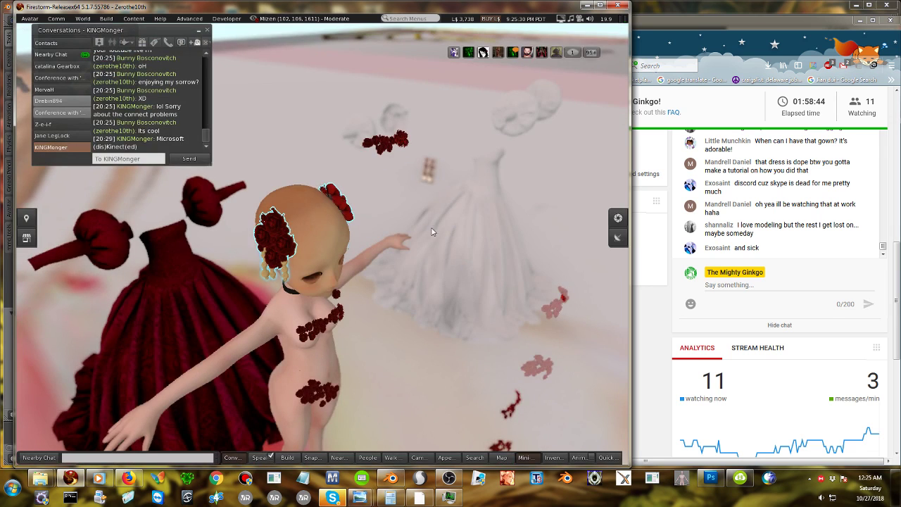
# Try to create a sphere directly on the mannequin's head.
pyautogui.click(287, 457)
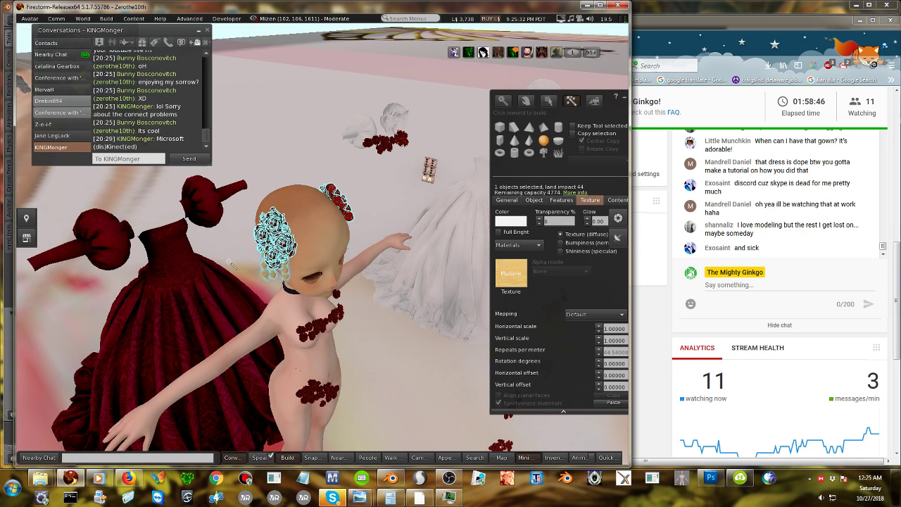
pyautogui.click(322, 241)
pyautogui.scroll(-3, 419, 368)
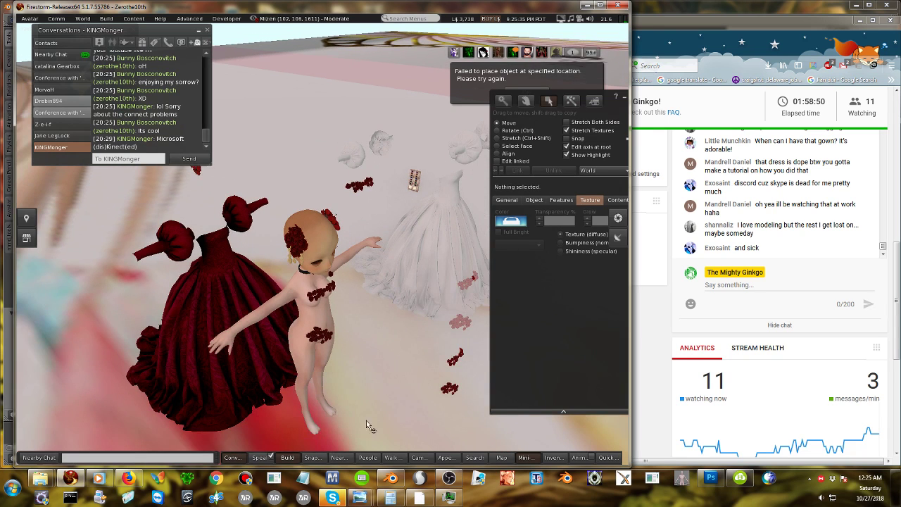
# Create a sphere on the ground beside the mannequin and move it over the mannequin's head between the hair ornaments.
pyautogui.click(294, 457)
pyautogui.click(289, 457)
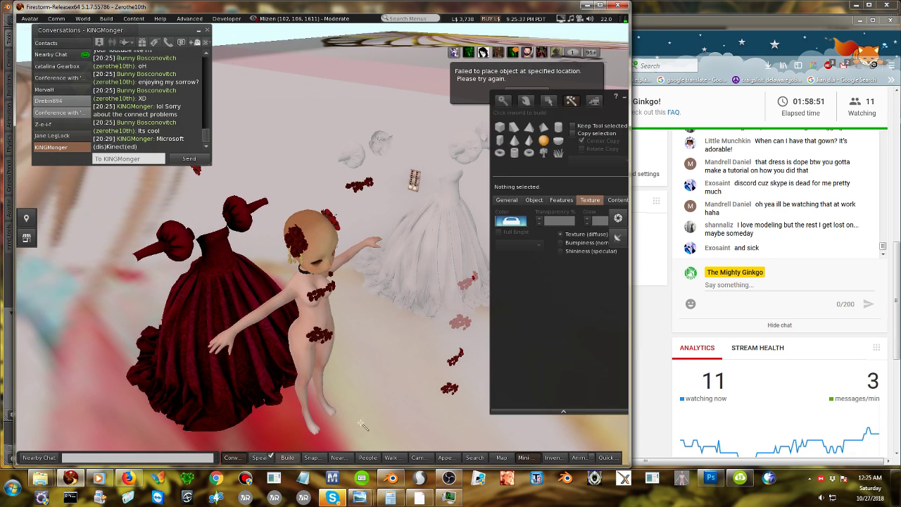
pyautogui.click(403, 403)
pyautogui.moveTo(424, 389); pyautogui.dragTo(346, 243)
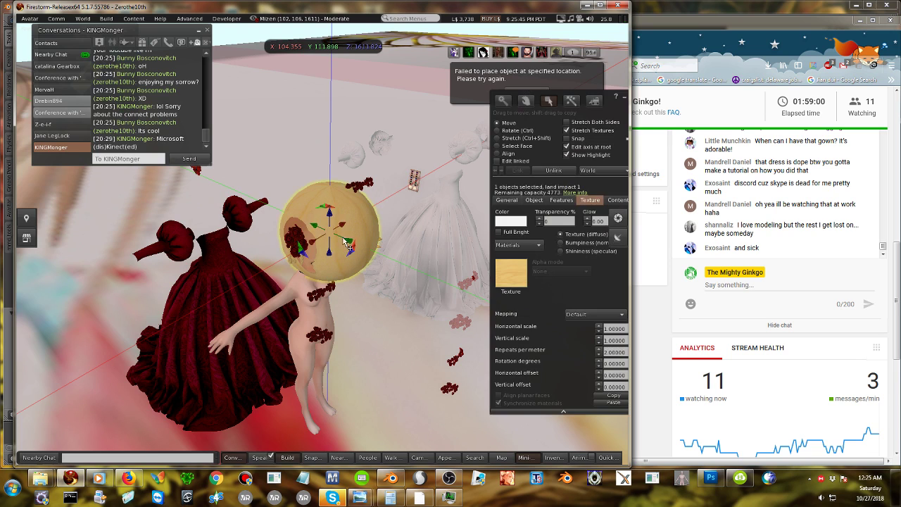
# Shrink the sphere to about 0.131 m on all axes and move it onto the top of the mannequin's head.
pyautogui.click(512, 142)
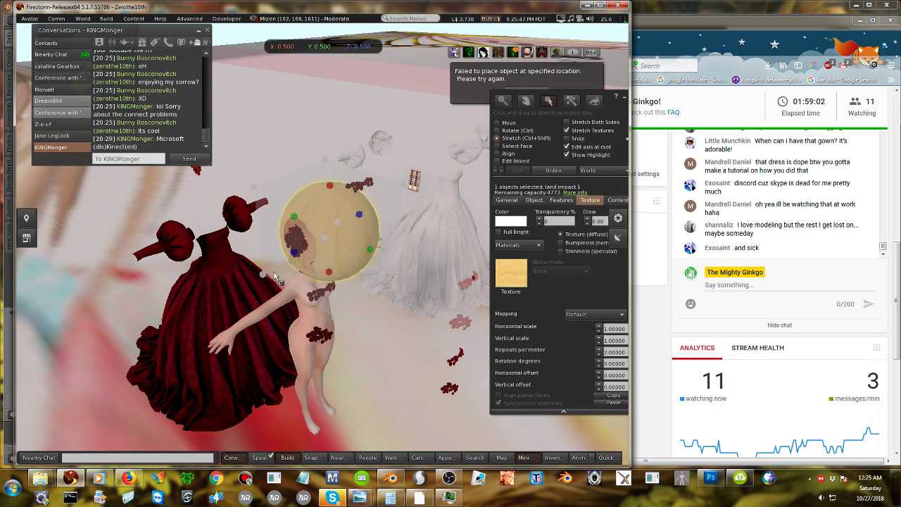
pyautogui.moveTo(276, 278); pyautogui.dragTo(365, 200)
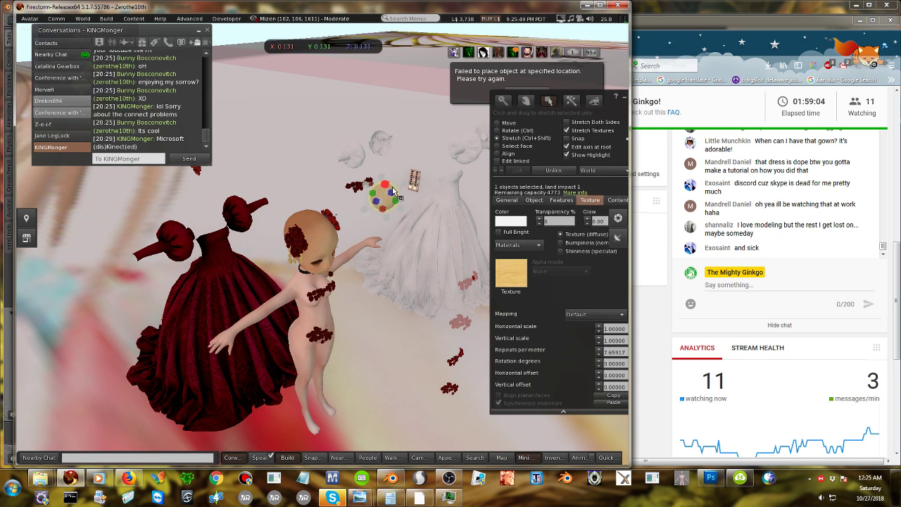
pyautogui.click(498, 124)
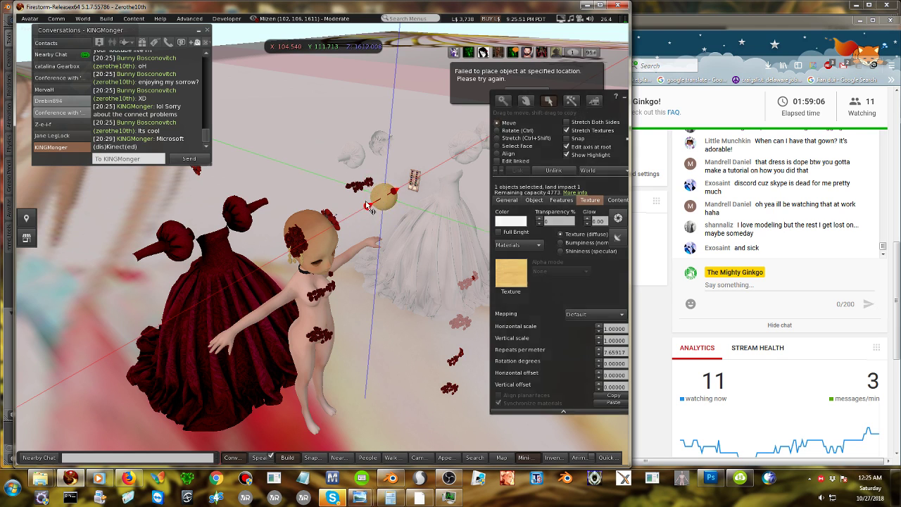
pyautogui.moveTo(367, 211); pyautogui.dragTo(323, 219)
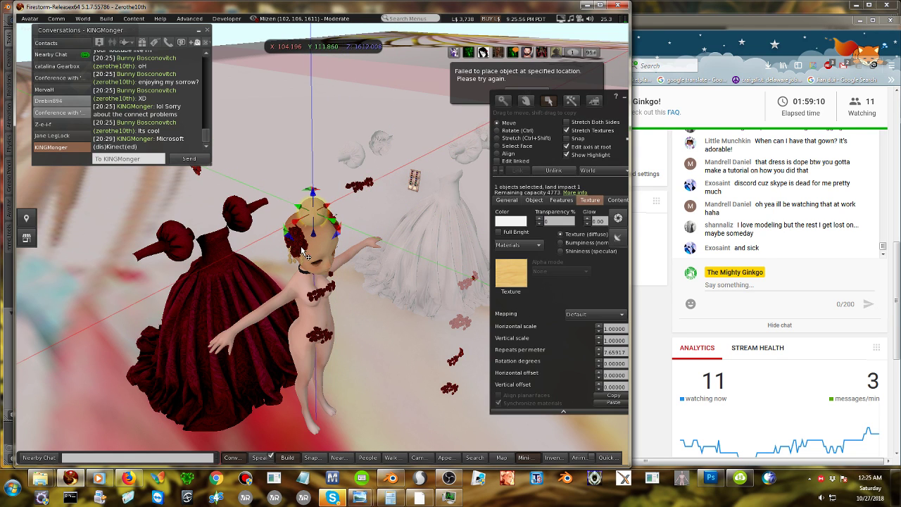
# Select the paired rose hair ornaments together with the sphere and link them, with the sphere as the root.
pyautogui.click(302, 249)
pyautogui.click(332, 210)
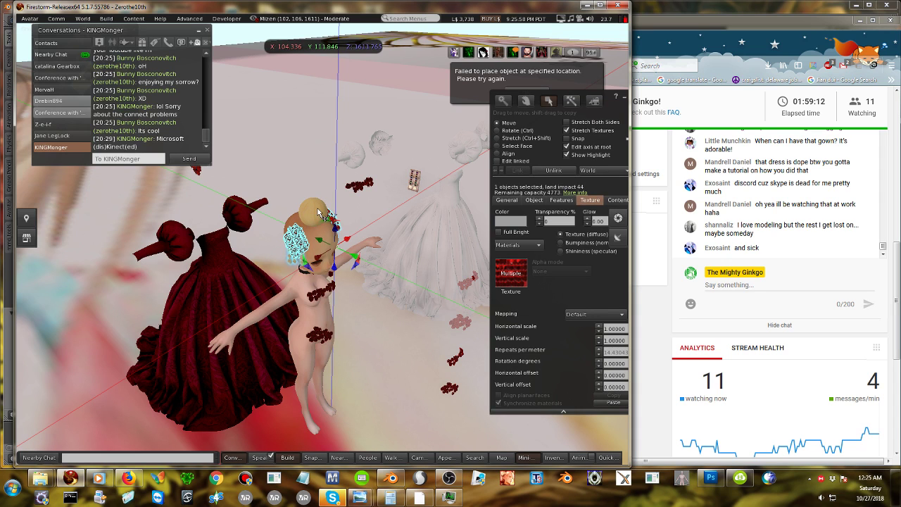
pyautogui.click(318, 213)
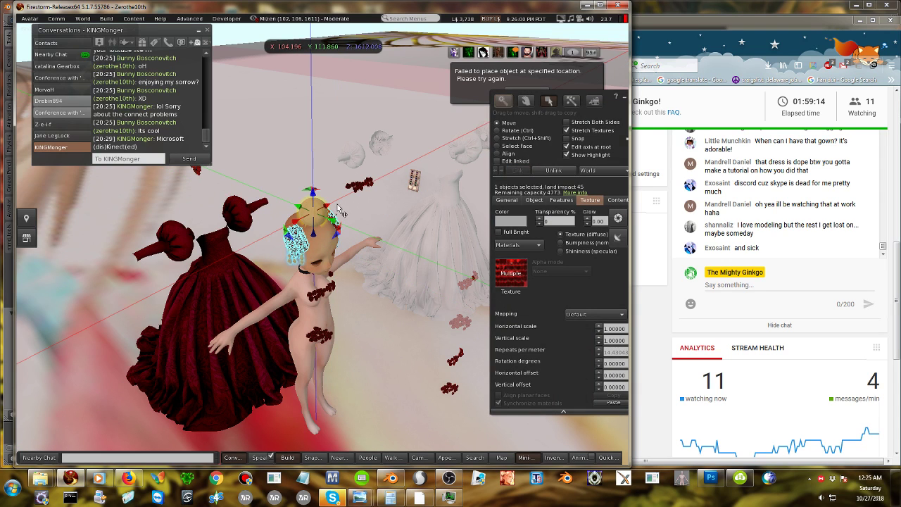
pyautogui.click(337, 209)
# Take a copy of the linked sphere and hair ornaments into the inventory.
pyautogui.rightClick(310, 201)
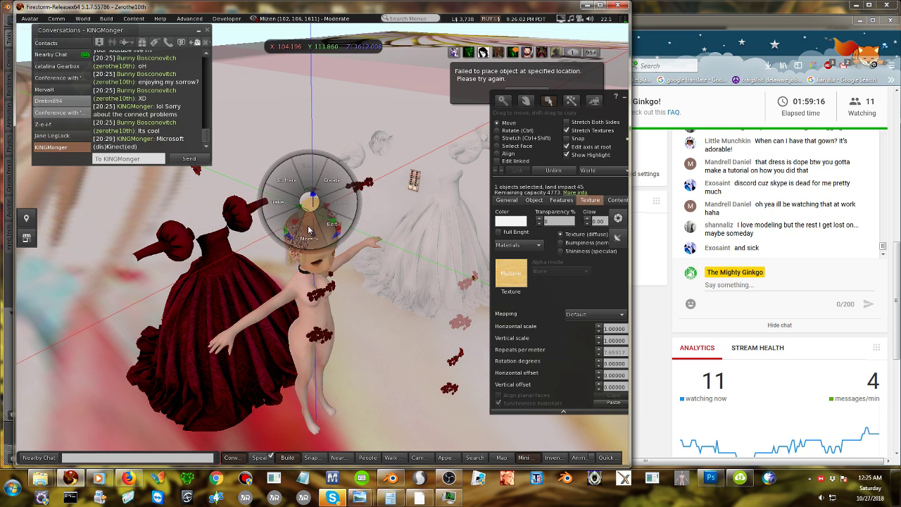
pyautogui.click(308, 227)
pyautogui.click(313, 179)
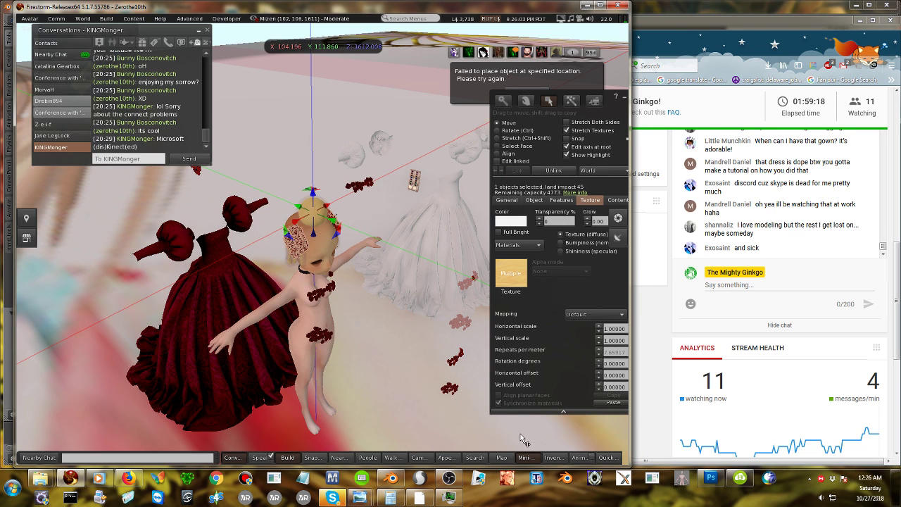
# Attach the newly taken Object from the recent inventory items to the avatar's Chin, and close the inventory and editing.
pyautogui.click(553, 458)
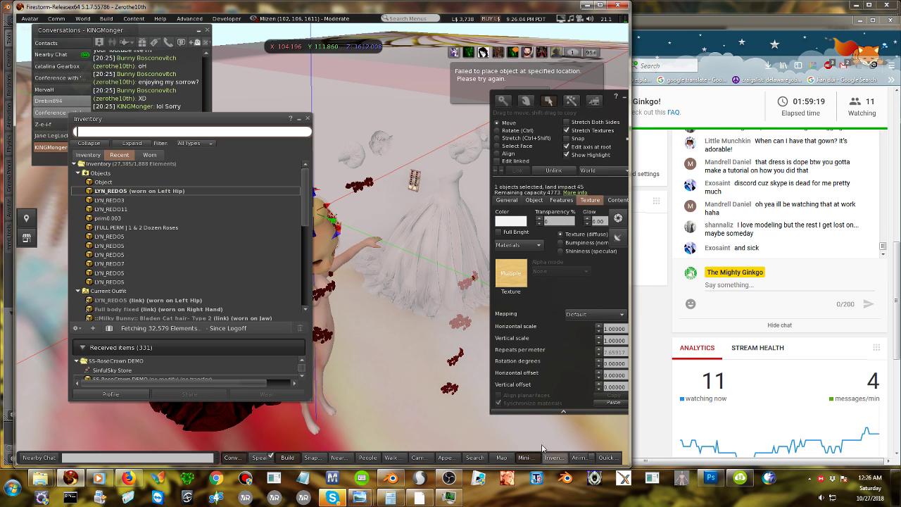
pyautogui.rightClick(105, 182)
pyautogui.moveTo(139, 339)
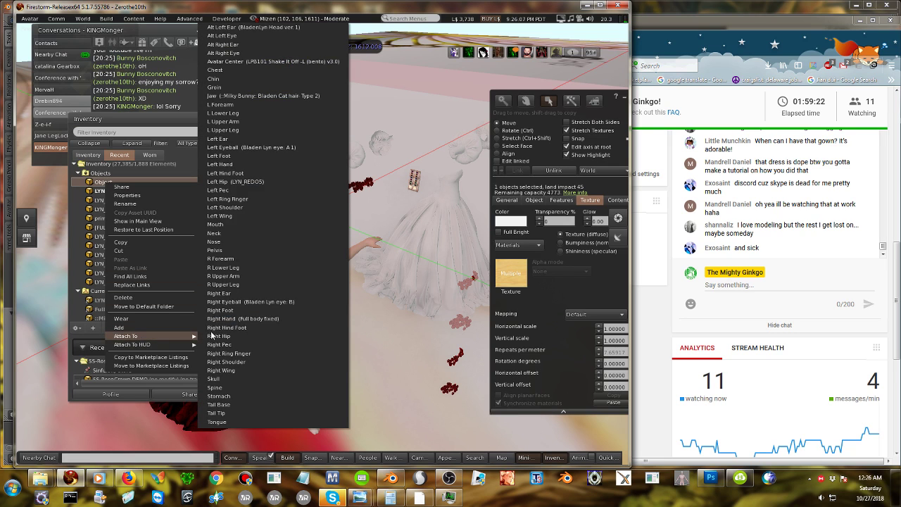
pyautogui.click(247, 78)
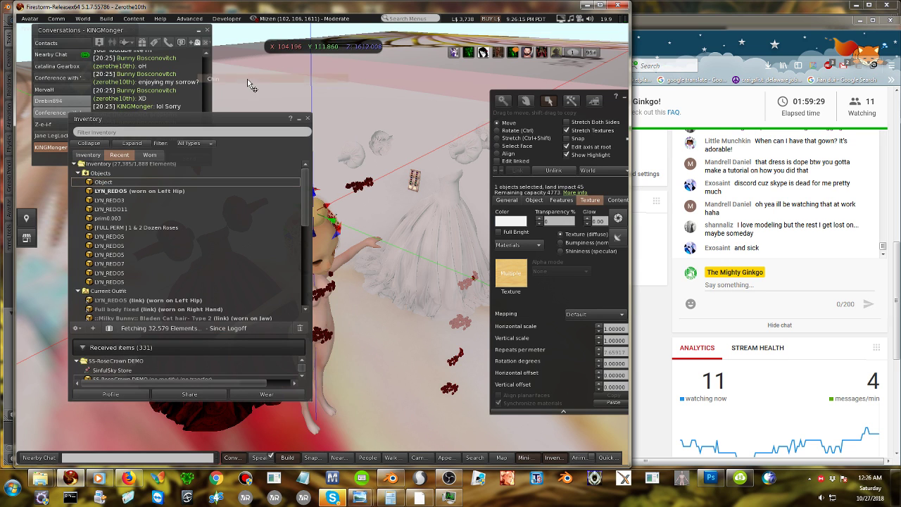
pyautogui.click(306, 120)
pyautogui.press('Escape')
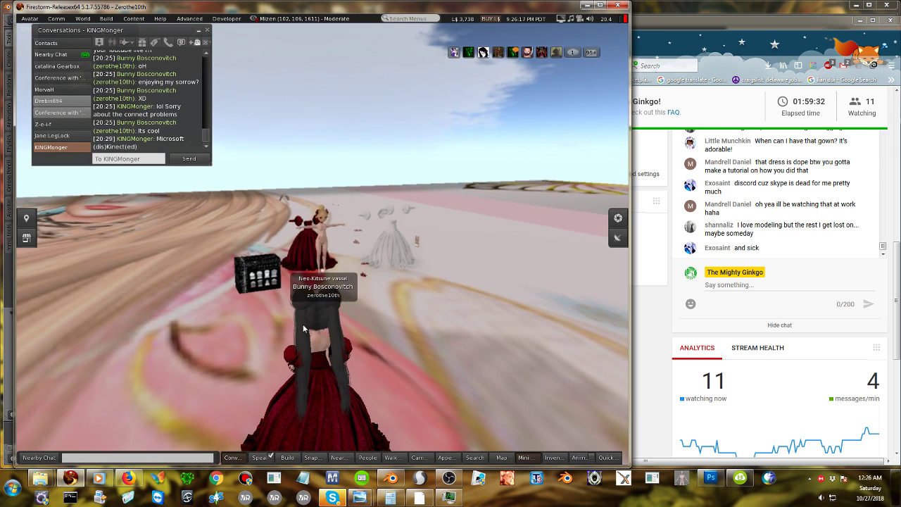
# Edit the attached ornament on the avatar's chin and rotate it so the rose clusters hang upright on either side.
pyautogui.keyDown('alt'); pyautogui.moveTo(314, 334); pyautogui.dragTo(335, 245); pyautogui.keyUp('alt')
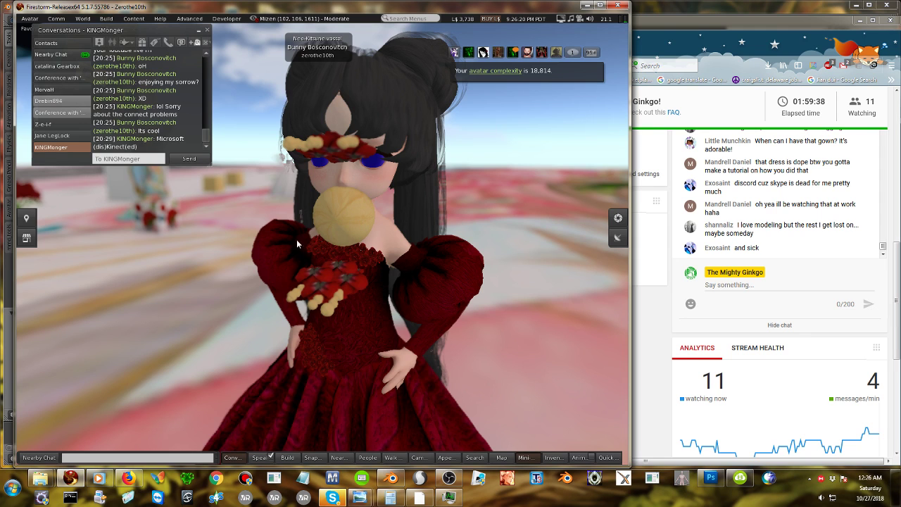
pyautogui.rightClick(344, 223)
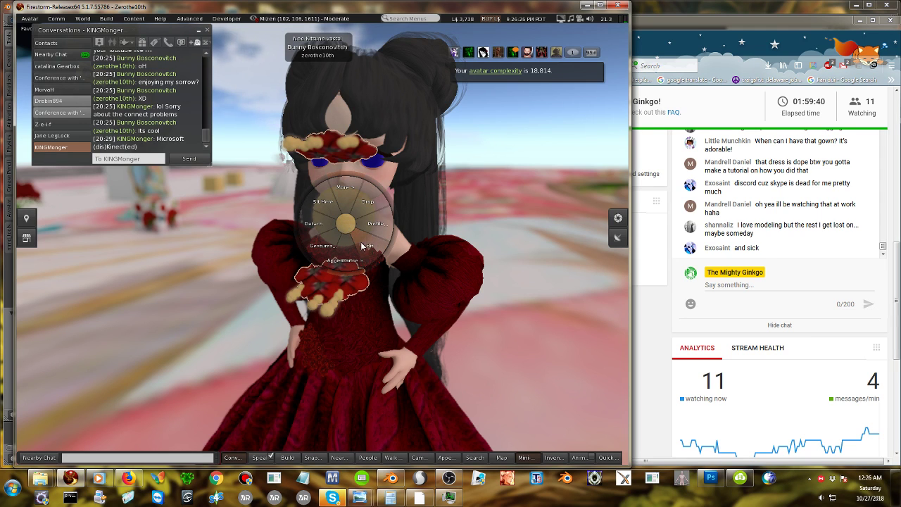
pyautogui.click(366, 245)
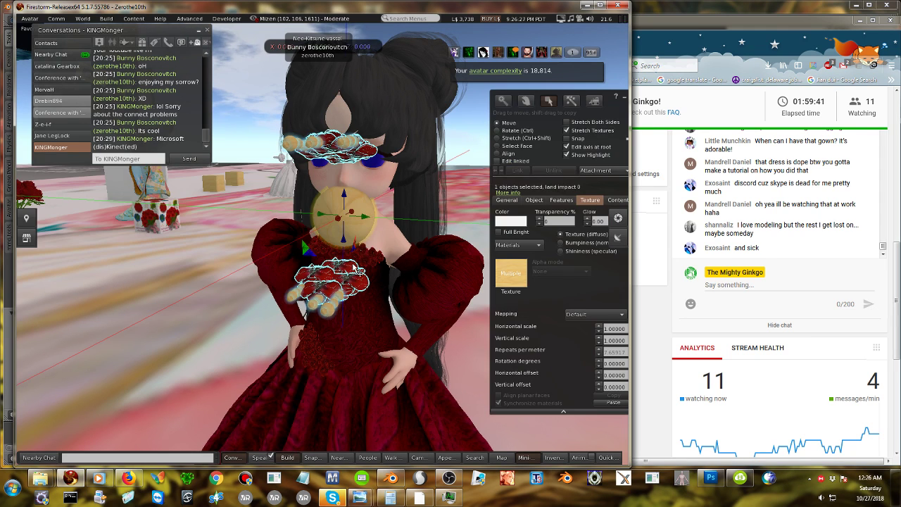
pyautogui.click(514, 131)
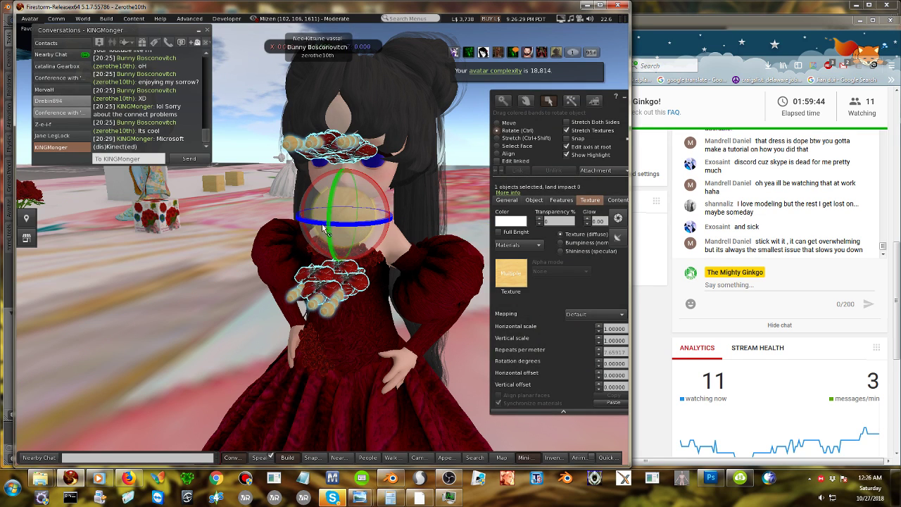
pyautogui.moveTo(323, 226); pyautogui.dragTo(380, 250)
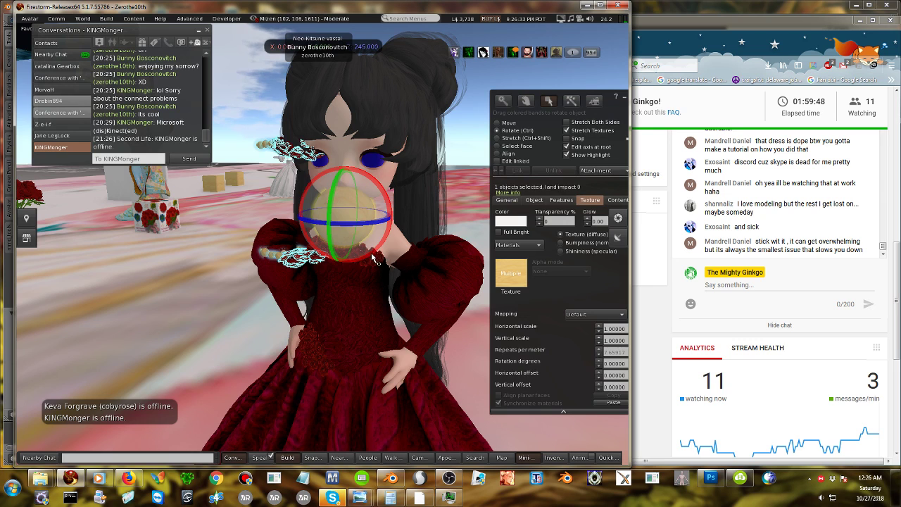
pyautogui.press('Escape')
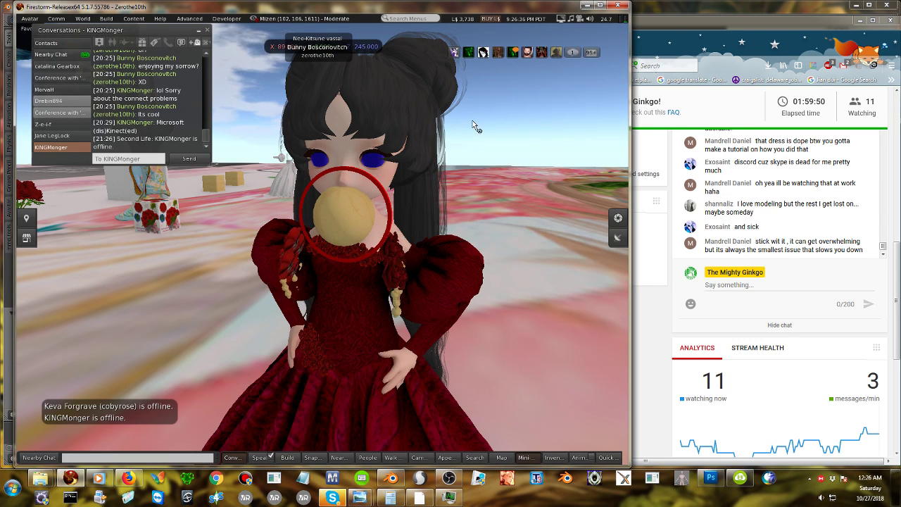
pyautogui.moveTo(472, 120); pyautogui.dragTo(478, 133)
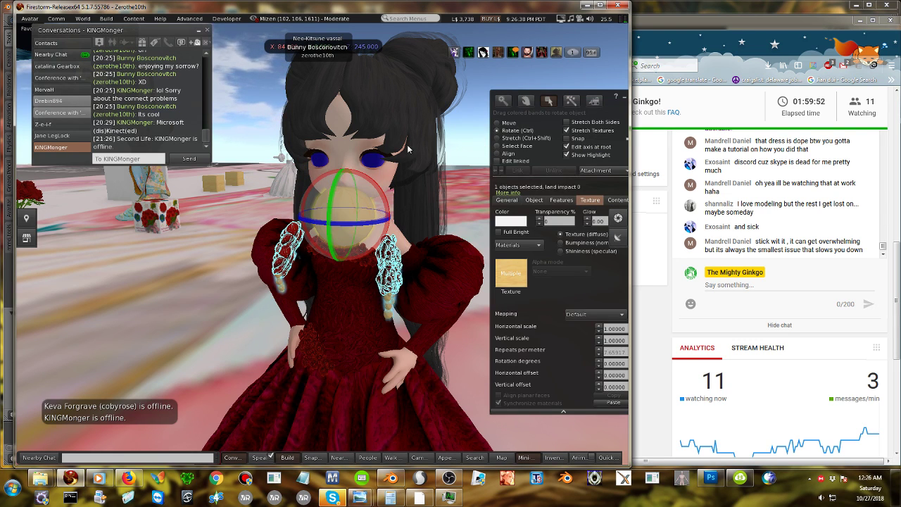
pyautogui.moveTo(339, 176); pyautogui.dragTo(337, 184)
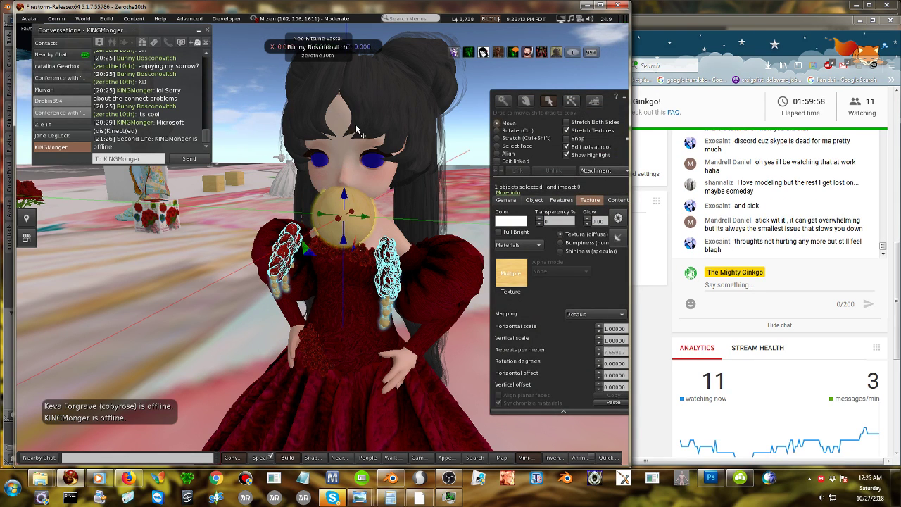
# Raise the attached ornament to a Z position of about 0.275 m so the rose clusters sit beside the avatar's face.
pyautogui.moveTo(356, 126); pyautogui.dragTo(357, 52)
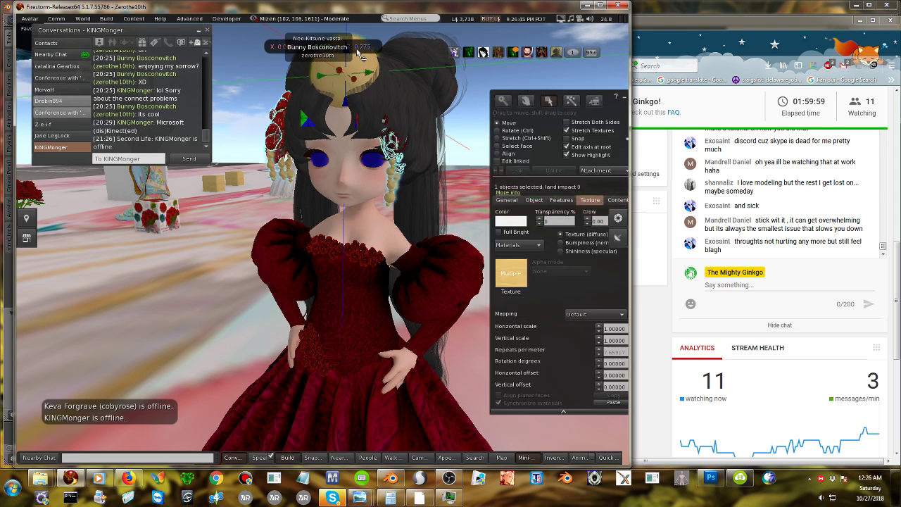
pyautogui.keyDown('alt'); pyautogui.click(407, 124); pyautogui.keyUp('alt')
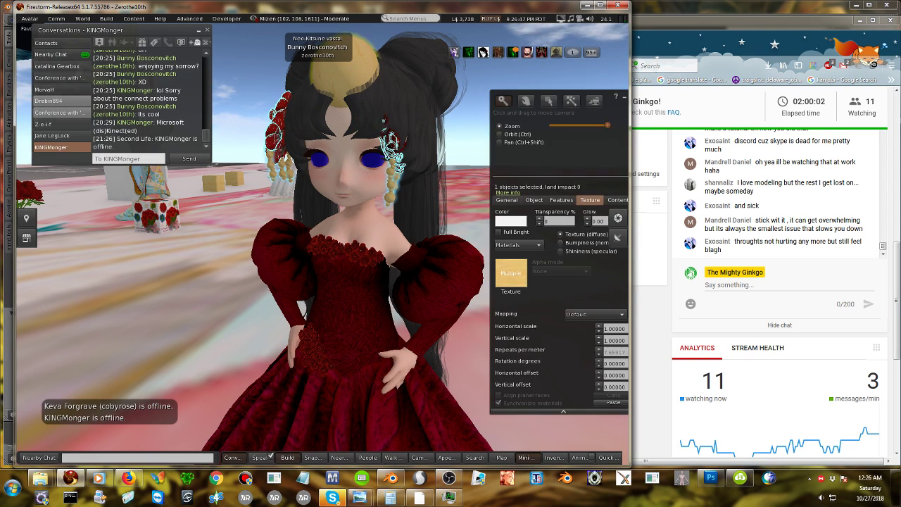
pyautogui.keyDown('ctrl'); pyautogui.keyDown('alt'); pyautogui.moveTo(377, 125); pyautogui.dragTo(334, 181); pyautogui.keyUp('alt'); pyautogui.keyUp('ctrl')
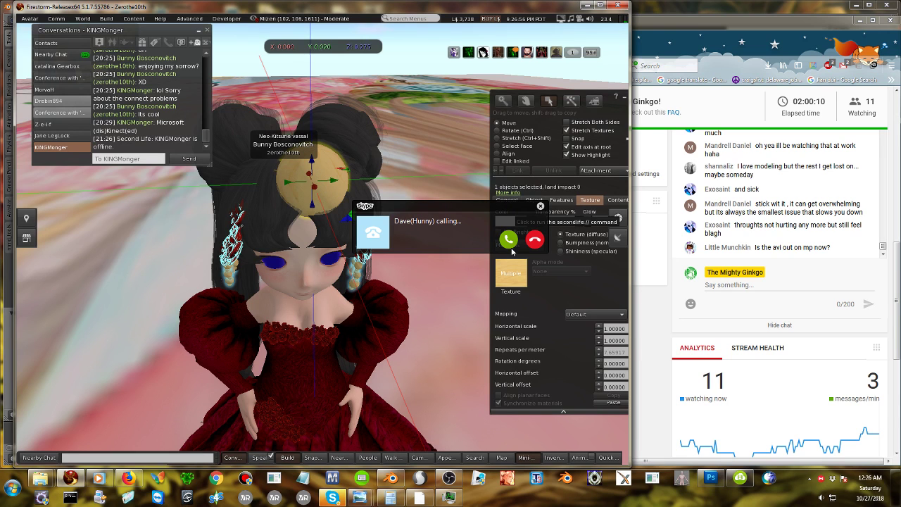
# Answer the incoming Skype call and minimize the Skype window.
pyautogui.click(508, 240)
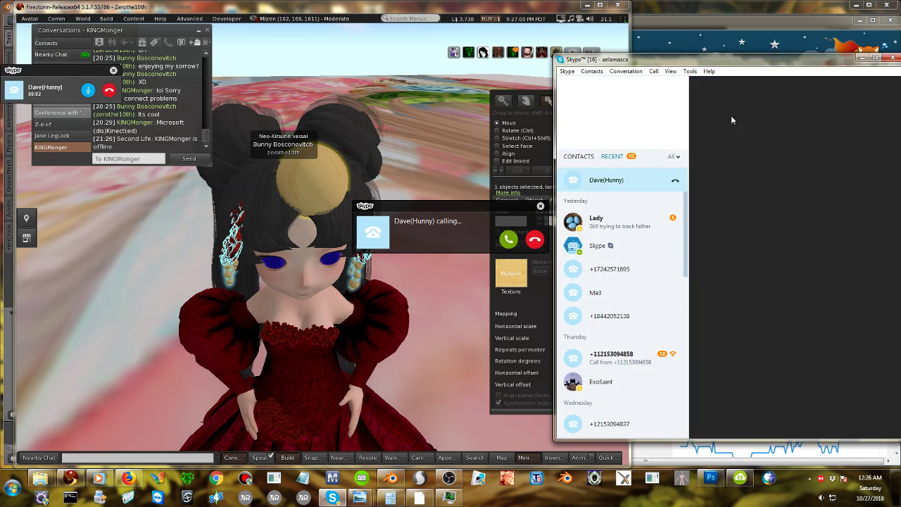
pyautogui.click(858, 58)
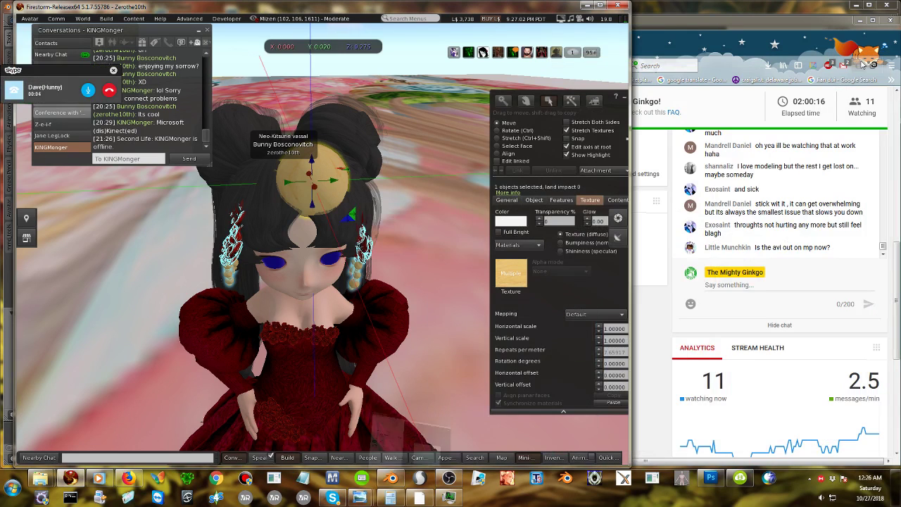
pyautogui.press('Escape')
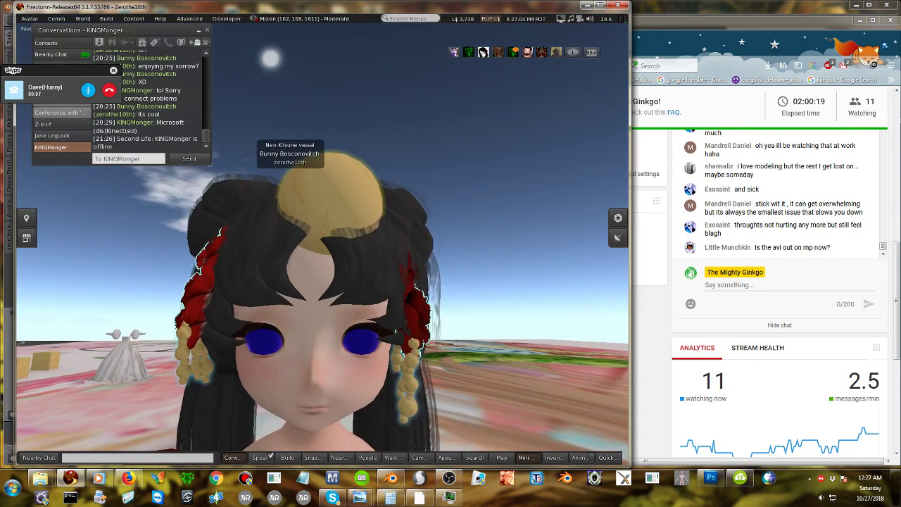
pyautogui.moveTo(325, 236)
pyautogui.keyDown('alt'); pyautogui.mouseDown()
pyautogui.moveTo(366, 281)
pyautogui.moveTo(345, 310)
pyautogui.moveTo(325, 237)
pyautogui.mouseUp(); pyautogui.keyUp('alt')
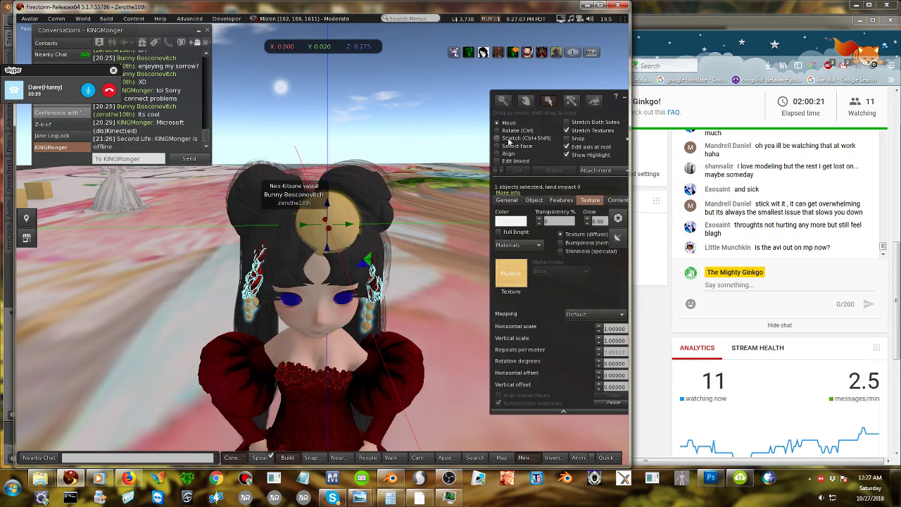
pyautogui.click(507, 138)
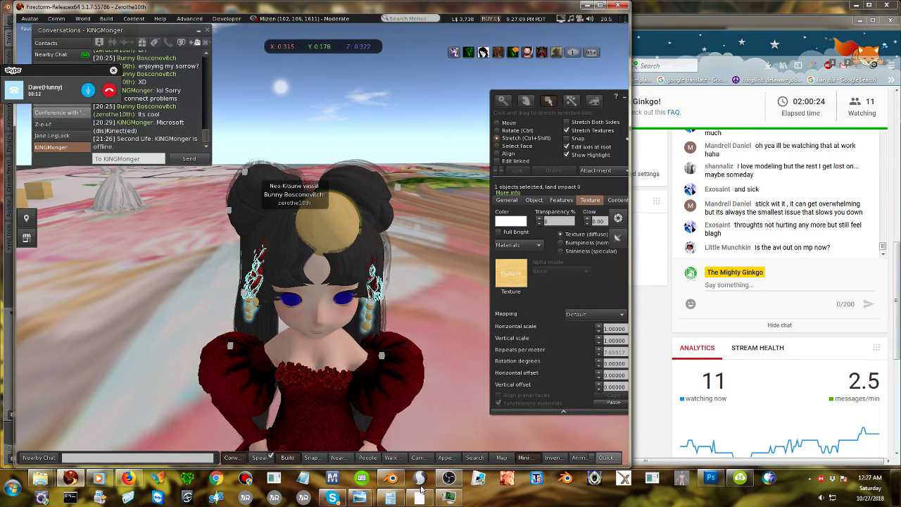
# Check the stream status in OBS and read the live chat on the YouTube Live Dashboard in Firefox.
pyautogui.click(448, 478)
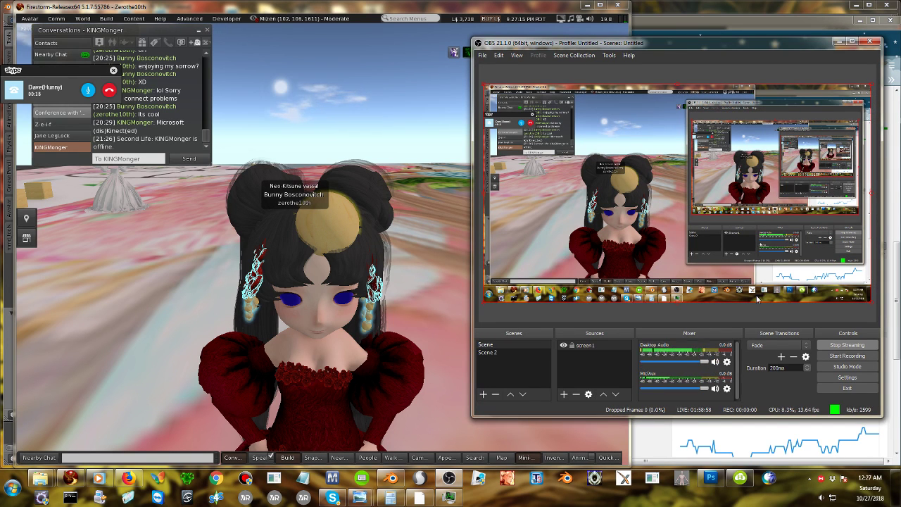
pyautogui.click(837, 42)
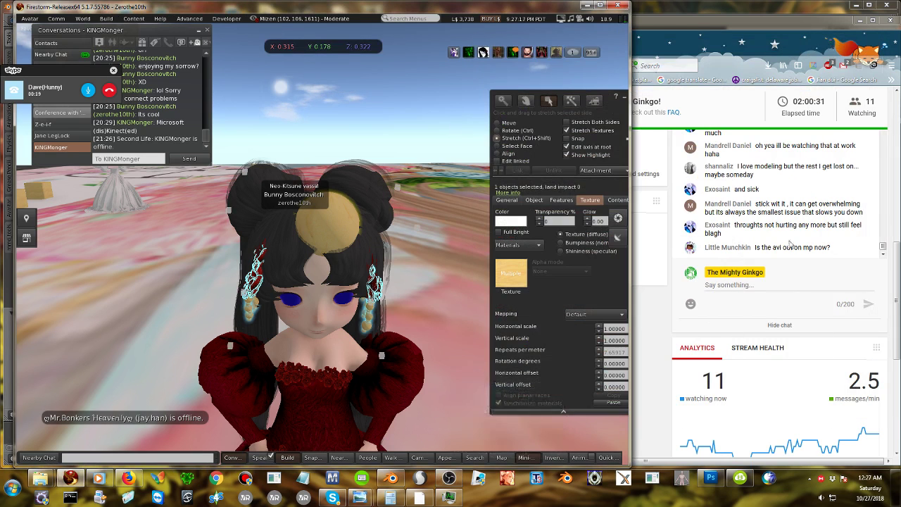
pyautogui.click(643, 315)
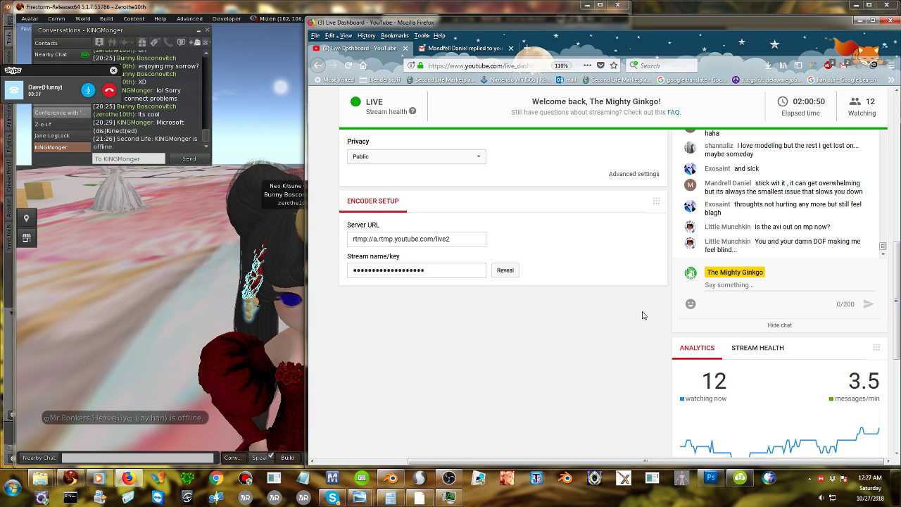
# Return to the Firestorm viewer, leave editing and examine the avatar wearing the gown and hair ornaments from the front.
pyautogui.click(219, 266)
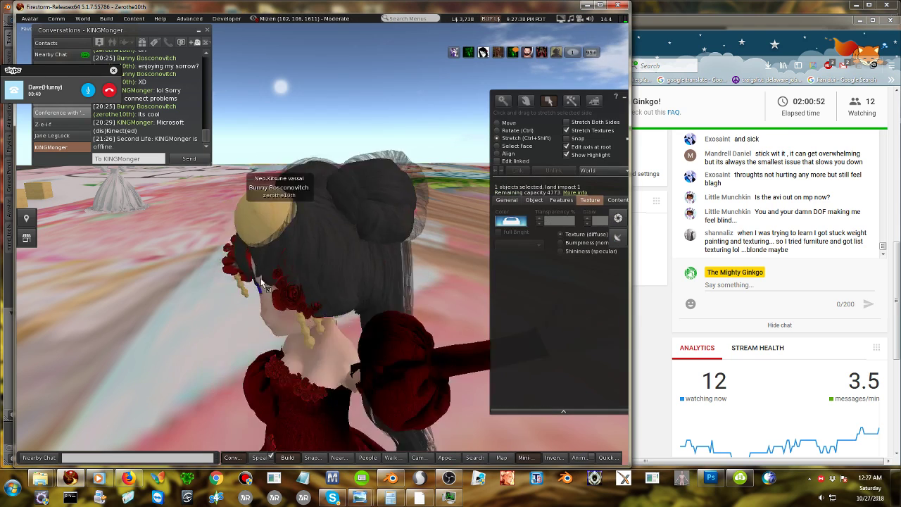
pyautogui.press('Escape')
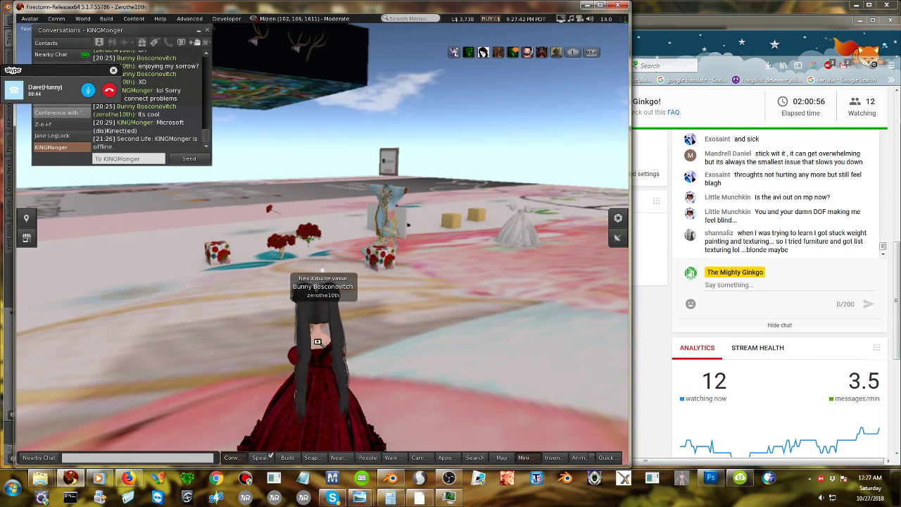
pyautogui.keyDown('alt'); pyautogui.moveTo(318, 343); pyautogui.dragTo(619, 295); pyautogui.keyUp('alt')
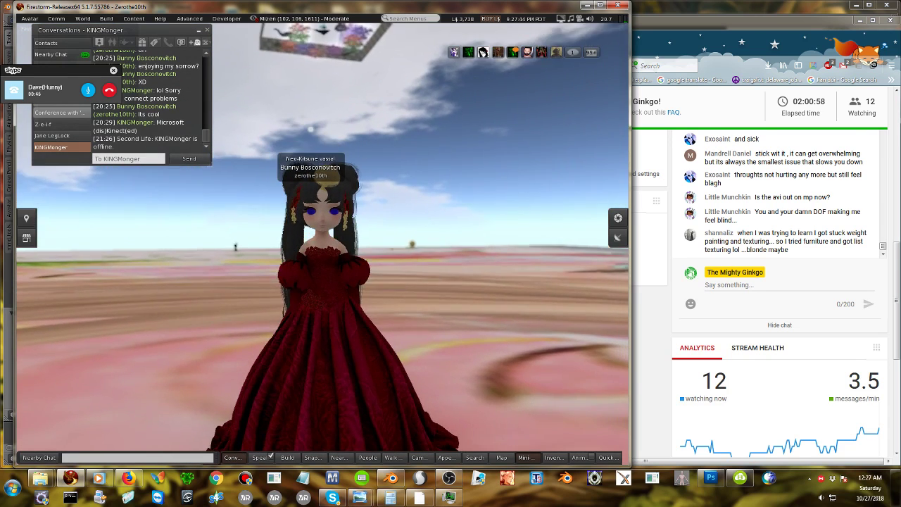
pyautogui.moveTo(323, 241)
pyautogui.keyDown('ctrl'); pyautogui.keyDown('alt'); pyautogui.mouseDown()
pyautogui.moveTo(323, 275)
pyautogui.moveTo(323, 240)
pyautogui.mouseUp(); pyautogui.keyUp('alt'); pyautogui.keyUp('ctrl')
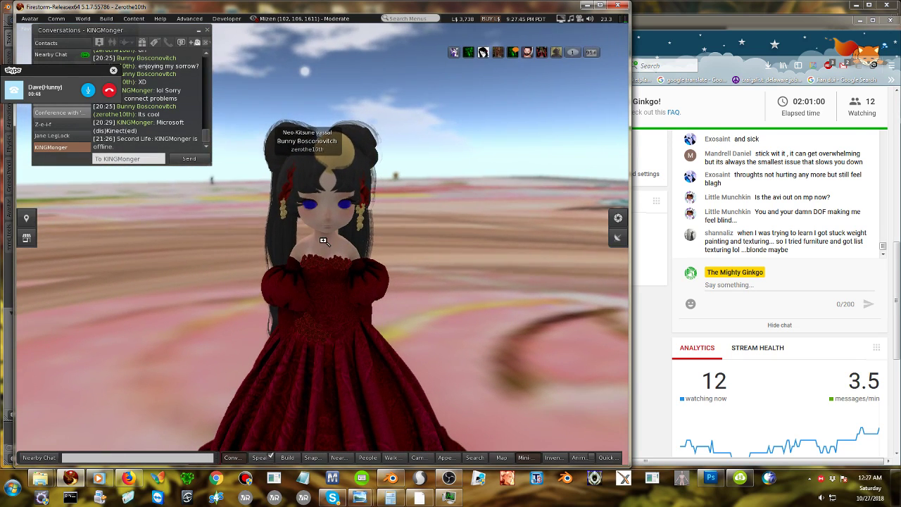
# Edit the worn rose hair ornament and enlarge it proportionally to about 0.438 × 0.247 × 0.448 m.
pyautogui.rightClick(335, 159)
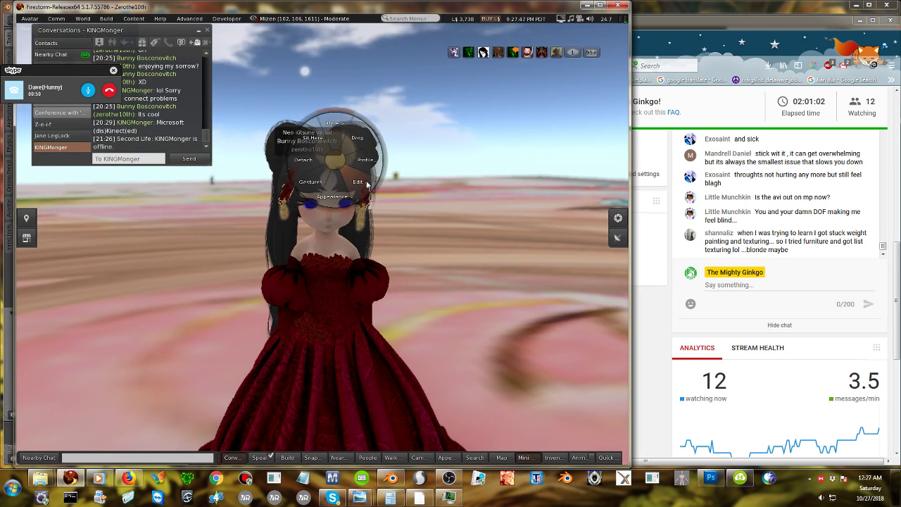
pyautogui.click(358, 182)
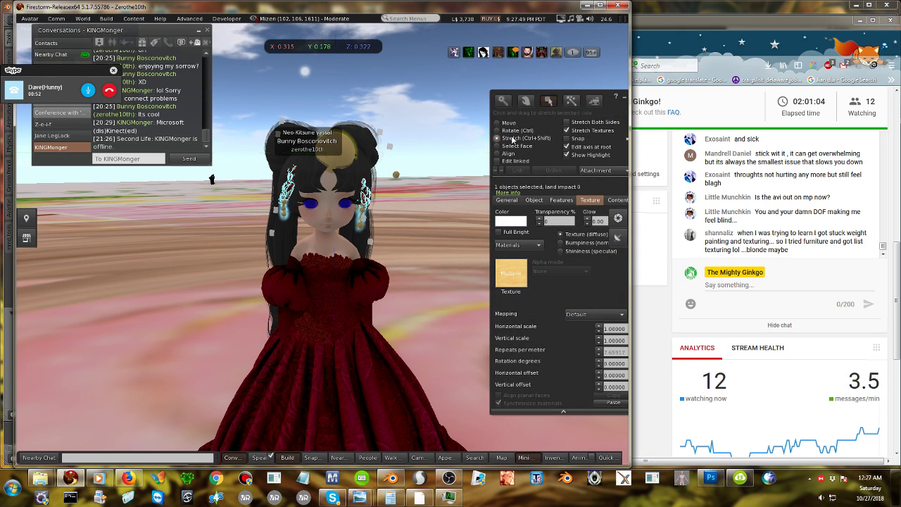
pyautogui.moveTo(399, 124); pyautogui.dragTo(428, 93)
# Move the ornament along its Y axis to about 0.044 m.
pyautogui.keyDown('ctrl'); pyautogui.keyDown('alt'); pyautogui.moveTo(324, 176); pyautogui.dragTo(323, 245); pyautogui.keyUp('alt'); pyautogui.keyUp('ctrl')
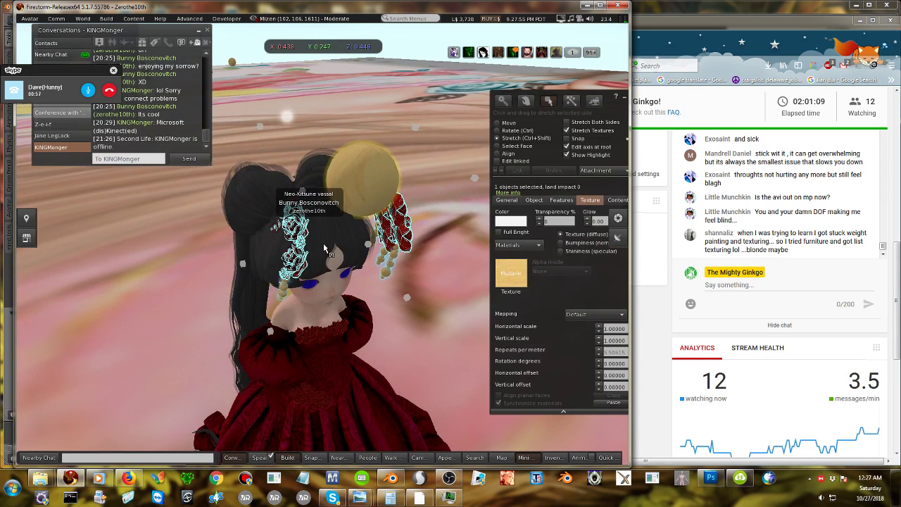
pyautogui.click(499, 123)
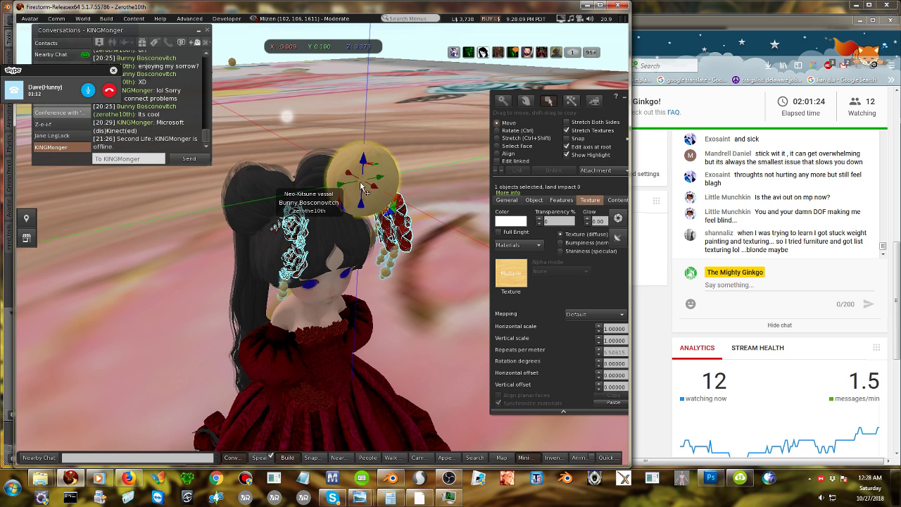
pyautogui.moveTo(345, 182); pyautogui.dragTo(329, 191)
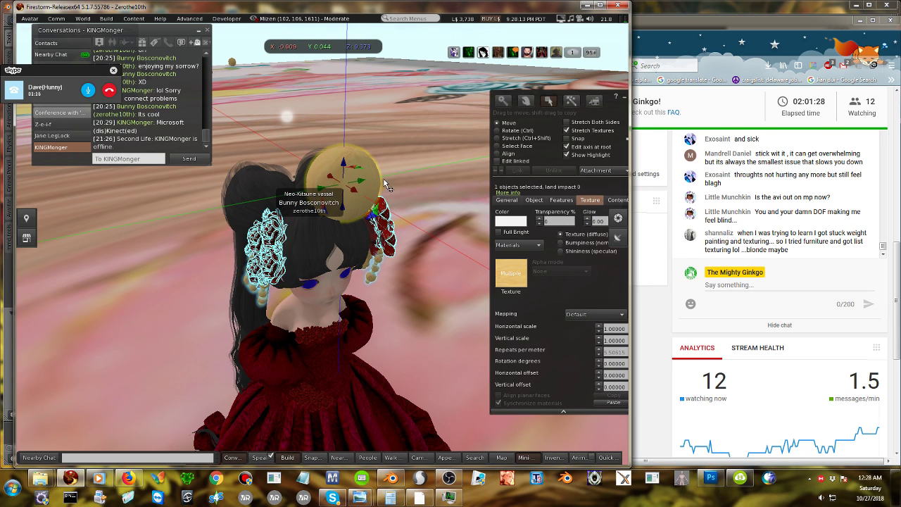
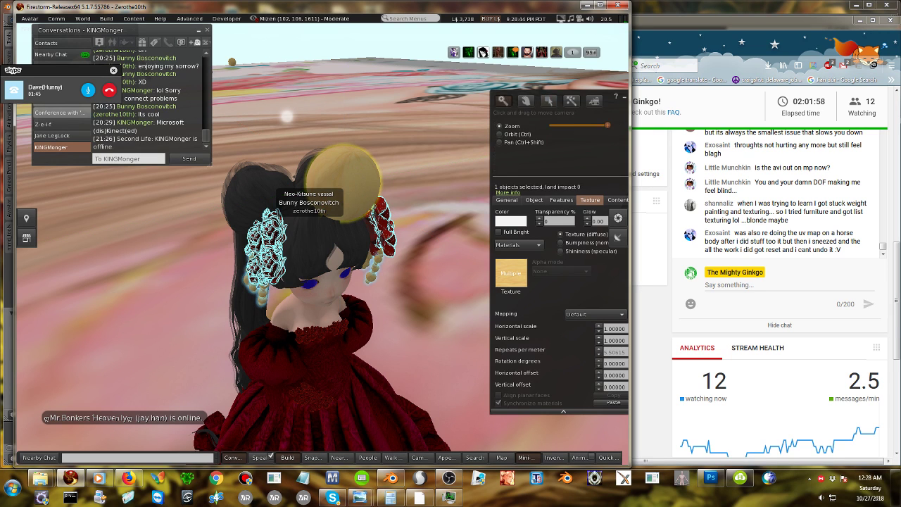
# Reposition the ornament on the head to about X -0.050 m and Y 0.039 m.
pyautogui.press('Escape')
pyautogui.hotkey('ctrl', '3')
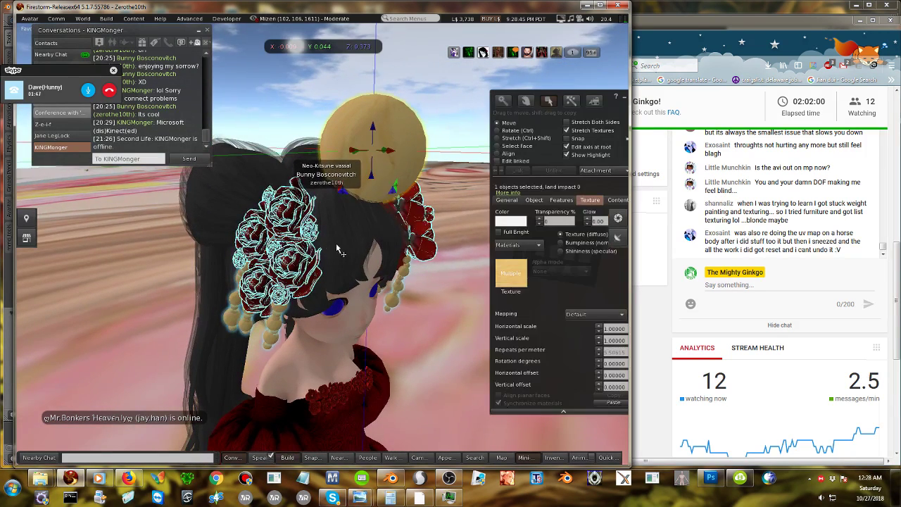
pyautogui.moveTo(395, 159); pyautogui.dragTo(366, 159)
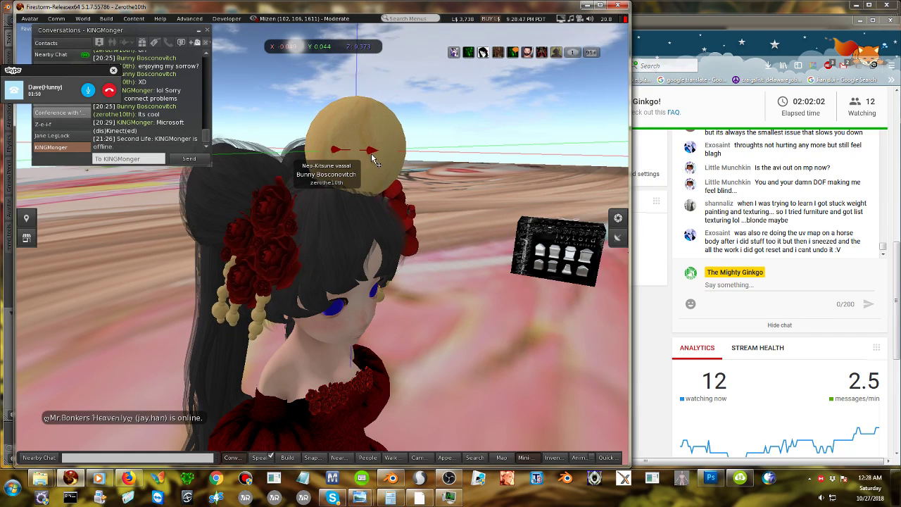
pyautogui.press('Escape')
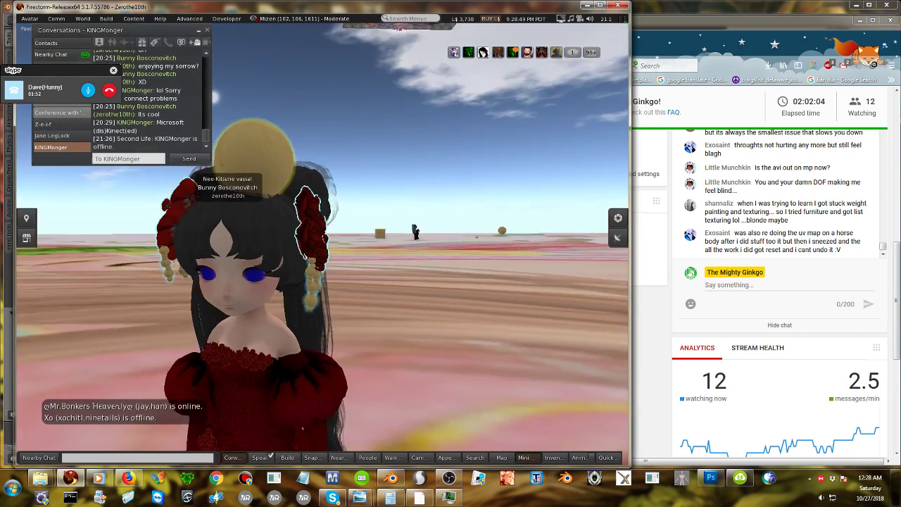
pyautogui.hotkey('ctrl', '3')
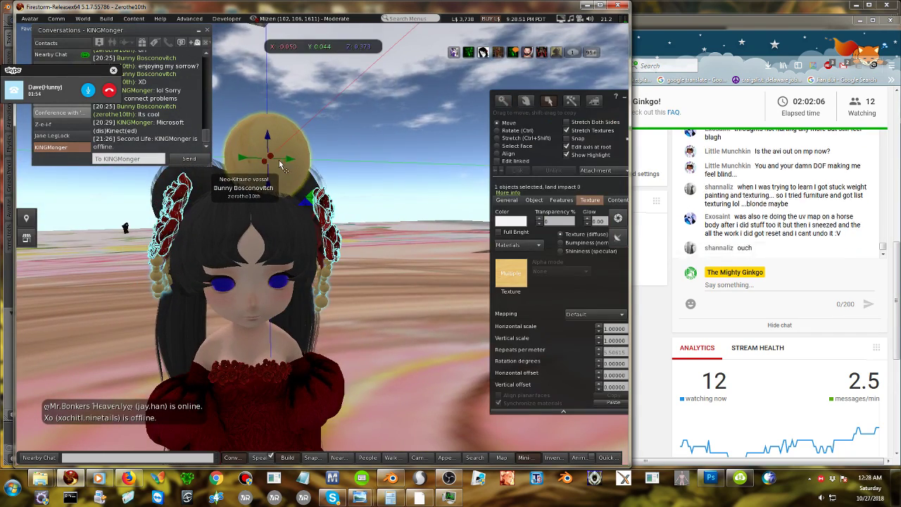
pyautogui.moveTo(288, 164); pyautogui.dragTo(277, 166)
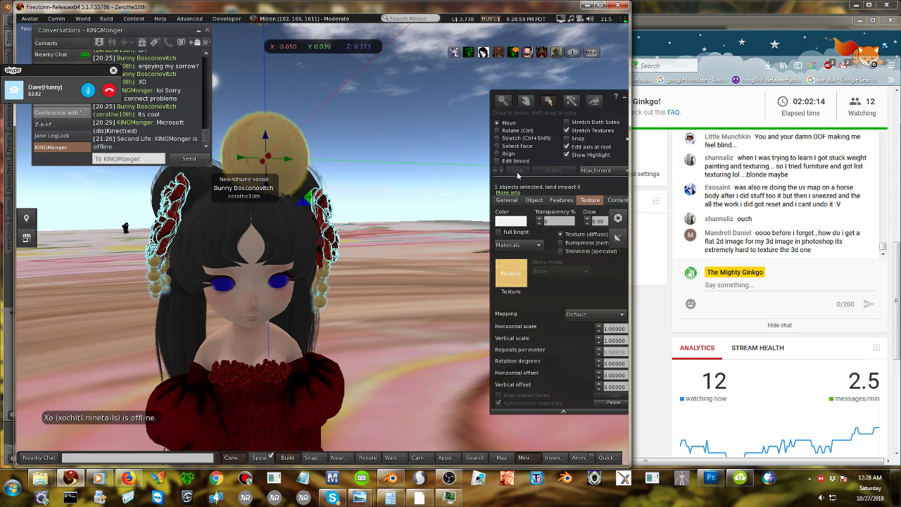
# Shrink the ornament to about 0.395 × 0.223 × 0.404 m and rotate it to about 90.05° on X.
pyautogui.click(497, 138)
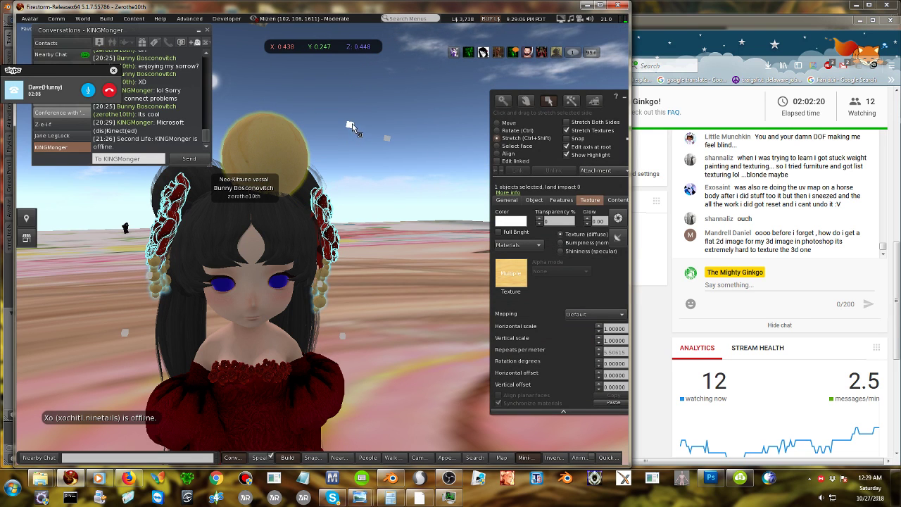
pyautogui.moveTo(347, 134); pyautogui.dragTo(339, 150)
pyautogui.click(497, 130)
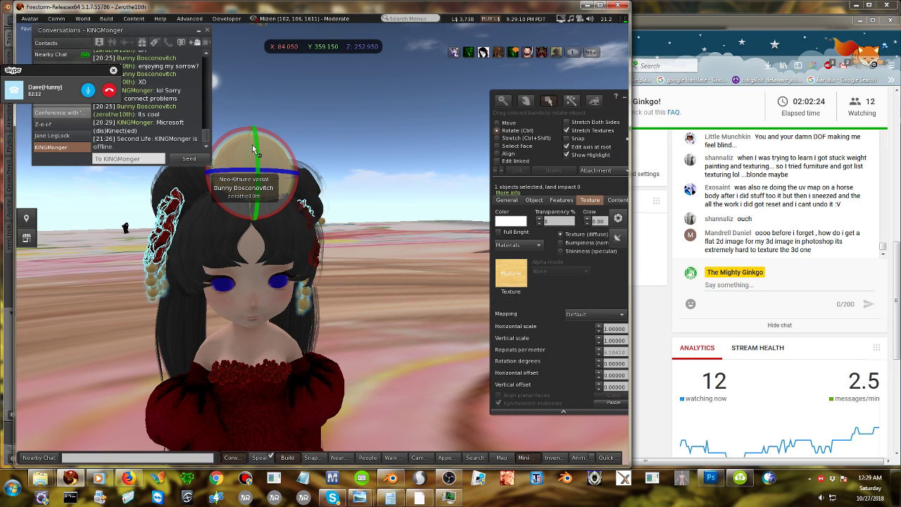
pyautogui.moveTo(227, 132); pyautogui.dragTo(228, 133)
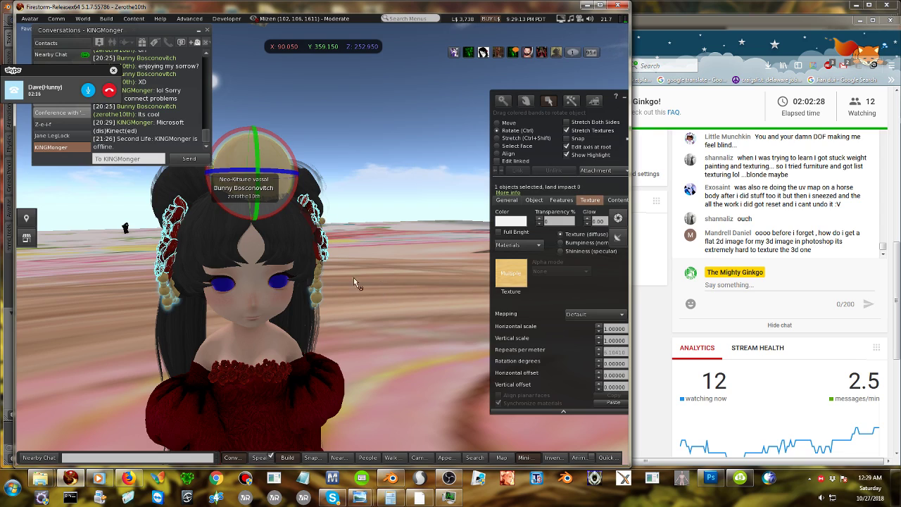
# Examine how the rose clusters sit against the avatar's hair from the side, the front and above.
pyautogui.keyDown('alt'); pyautogui.moveTo(261, 251); pyautogui.dragTo(333, 244); pyautogui.keyUp('alt')
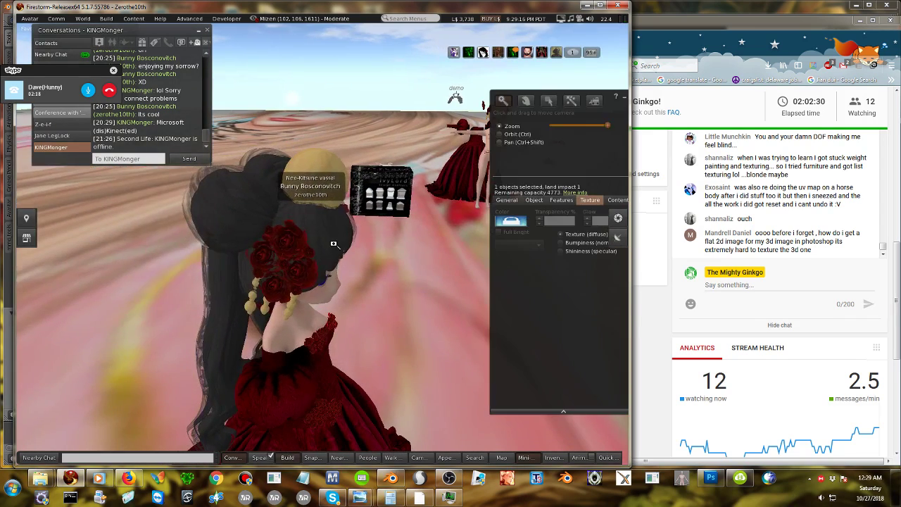
pyautogui.rightClick(333, 178)
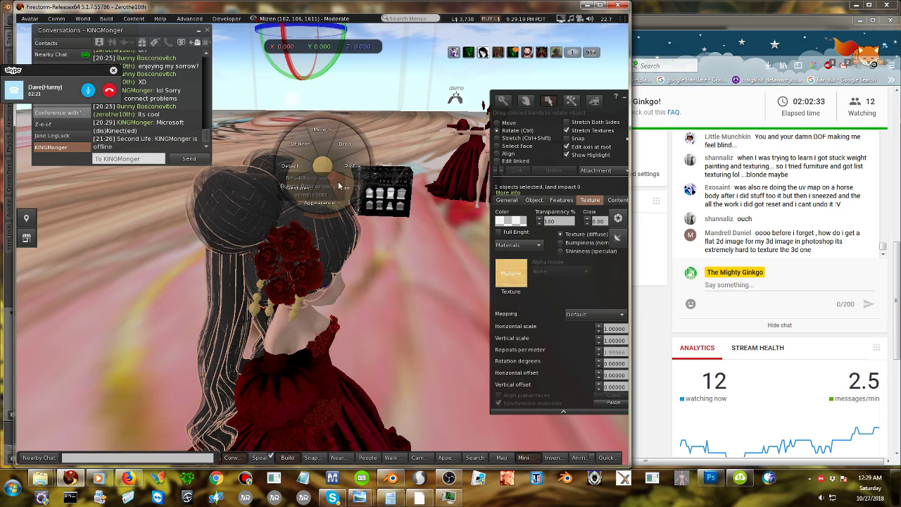
pyautogui.click(390, 289)
pyautogui.keyDown('alt'); pyautogui.click(321, 267); pyautogui.keyUp('alt')
pyautogui.keyDown('alt'); pyautogui.moveTo(321, 268); pyautogui.dragTo(311, 206); pyautogui.keyUp('alt')
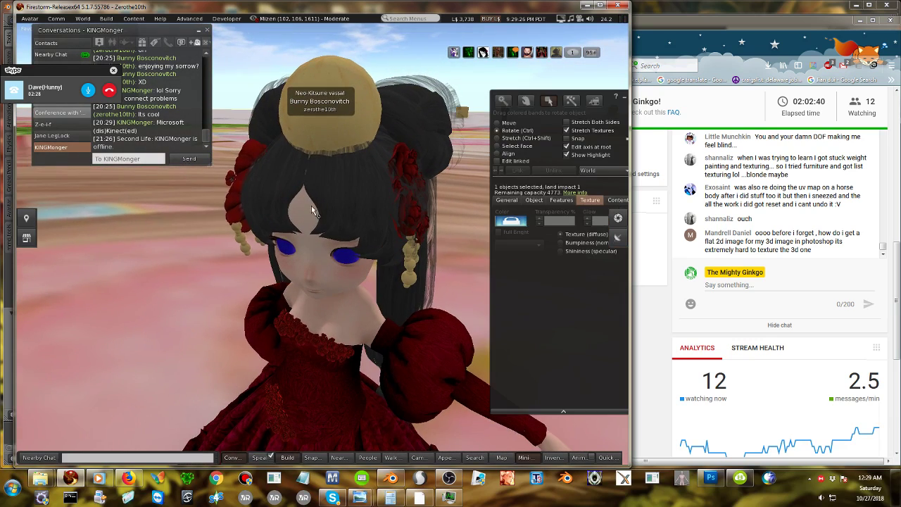
pyautogui.click(323, 131)
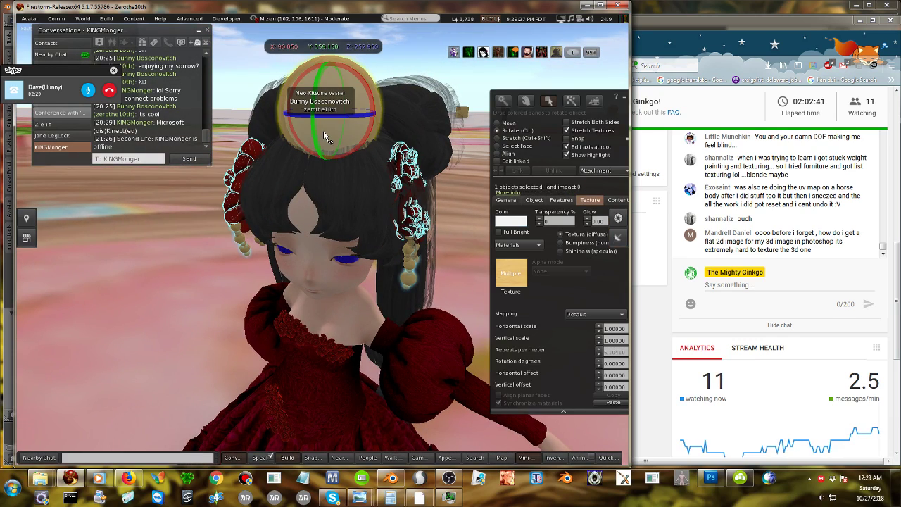
pyautogui.click(498, 137)
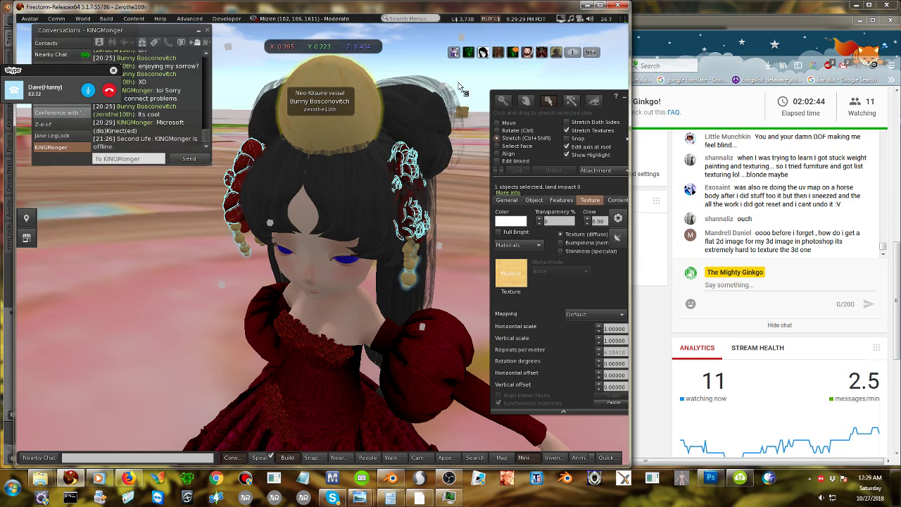
pyautogui.scroll(-1, 438, 129)
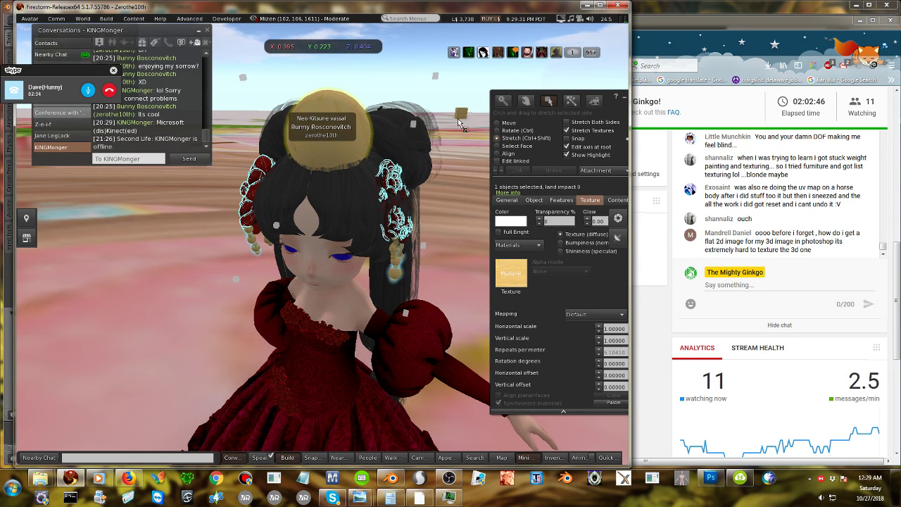
pyautogui.keyDown('alt'); pyautogui.moveTo(461, 116); pyautogui.dragTo(508, 96); pyautogui.keyUp('alt')
pyautogui.click(346, 99)
pyautogui.keyDown('ctrl'); pyautogui.keyDown('alt'); pyautogui.moveTo(308, 222); pyautogui.dragTo(316, 227); pyautogui.keyUp('alt'); pyautogui.keyUp('ctrl')
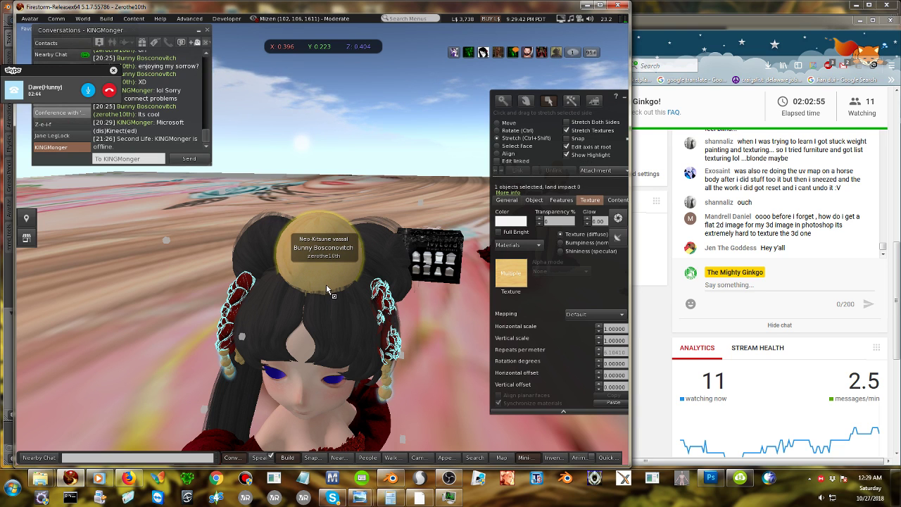
pyautogui.press('Escape')
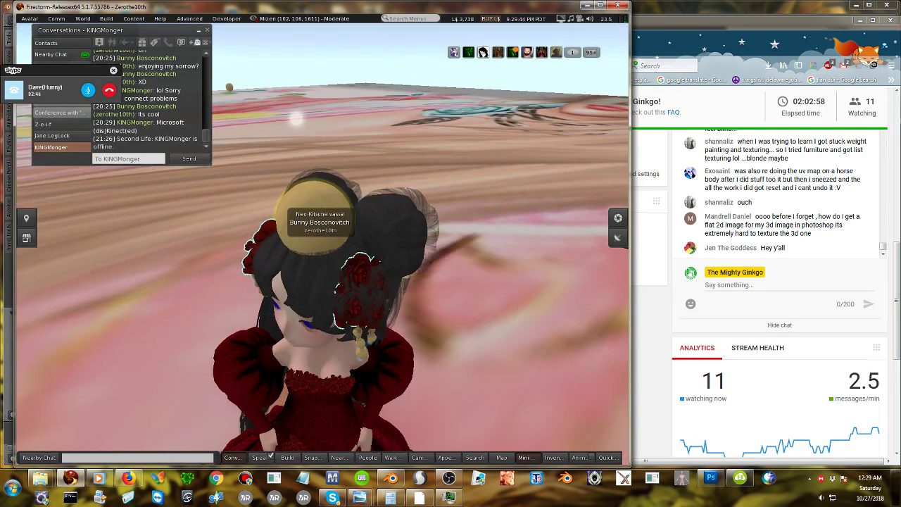
pyautogui.hotkey('ctrl', '3')
pyautogui.click(331, 248)
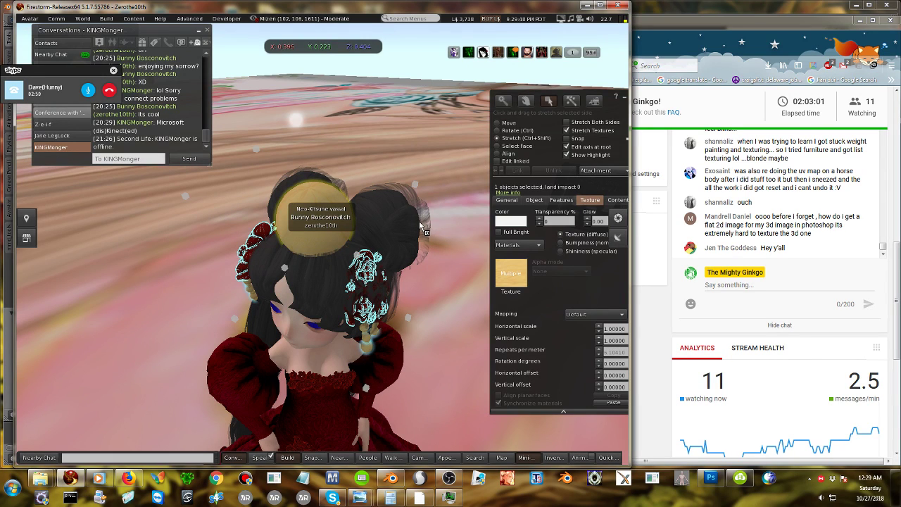
# End the Skype call, minimize the Skype window and return to the Firestorm viewer.
pyautogui.click(110, 92)
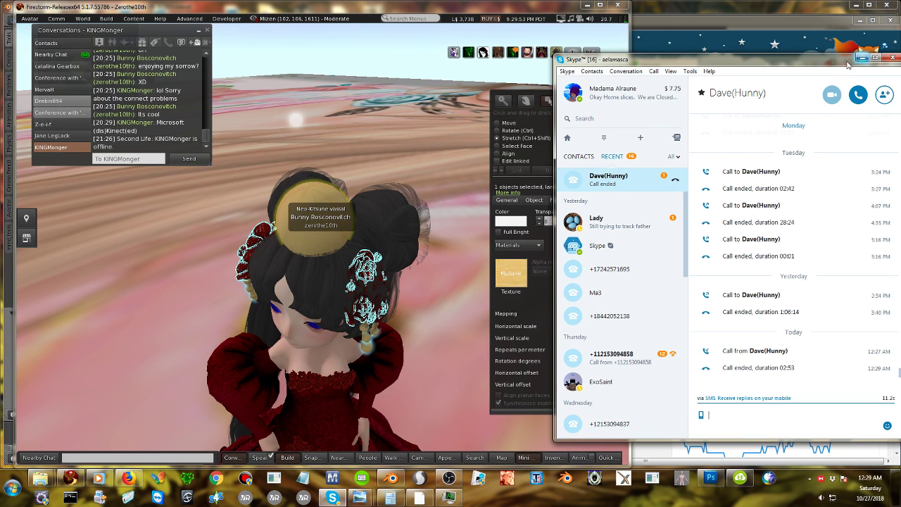
pyautogui.click(861, 57)
pyautogui.click(229, 279)
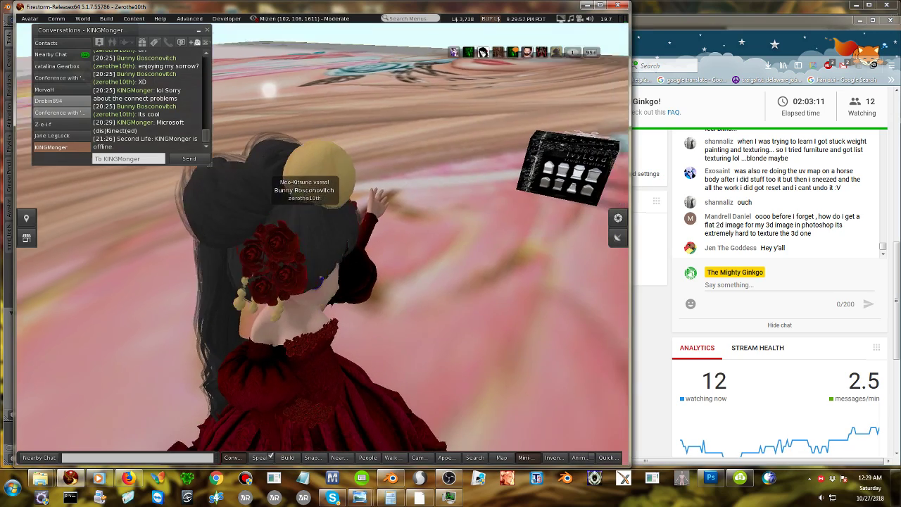
# Inspect the ornament's fit on the avatar from the front, above, side and back.
pyautogui.keyDown('ctrl'); pyautogui.keyDown('alt'); pyautogui.moveTo(317, 274); pyautogui.dragTo(123, 201); pyautogui.keyUp('alt'); pyautogui.keyUp('ctrl')
pyautogui.keyDown('ctrl'); pyautogui.keyDown('alt'); pyautogui.moveTo(373, 232); pyautogui.dragTo(374, 258); pyautogui.keyUp('alt'); pyautogui.keyUp('ctrl')
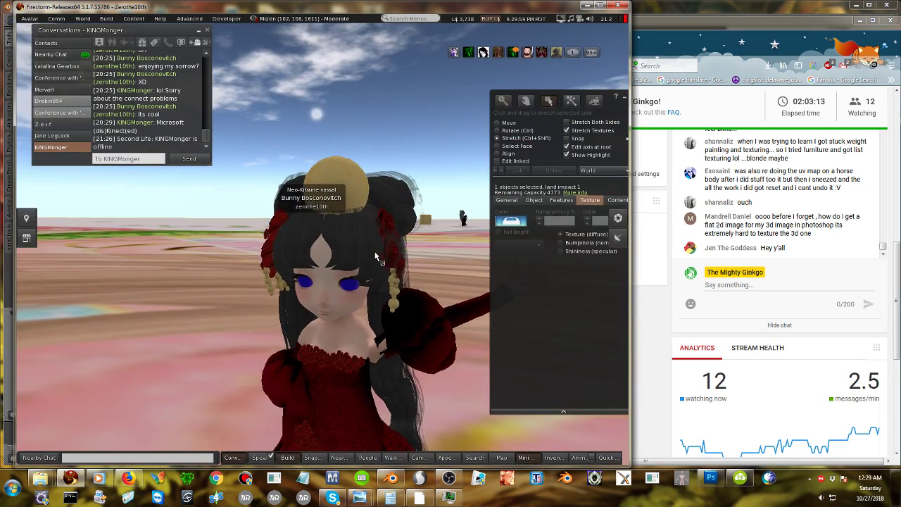
pyautogui.click(338, 183)
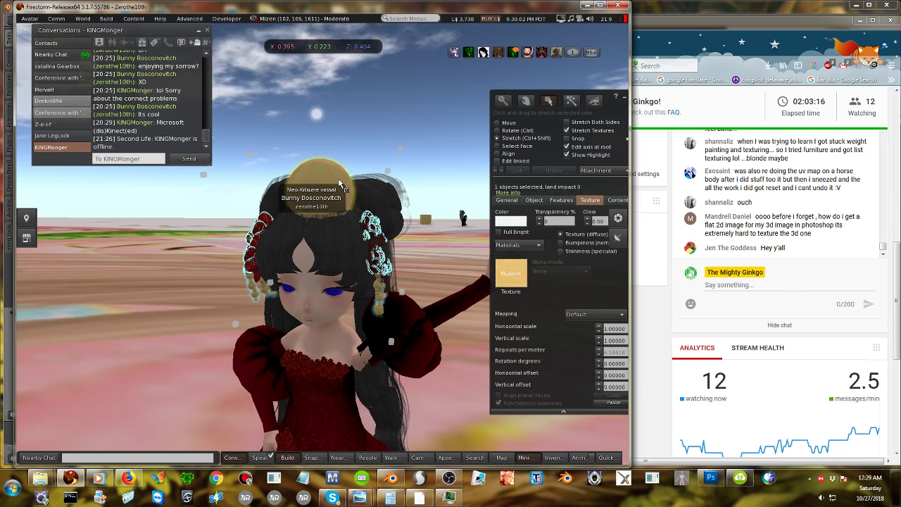
pyautogui.keyDown('ctrl'); pyautogui.keyDown('alt'); pyautogui.moveTo(368, 237); pyautogui.dragTo(355, 338); pyautogui.keyUp('alt'); pyautogui.keyUp('ctrl')
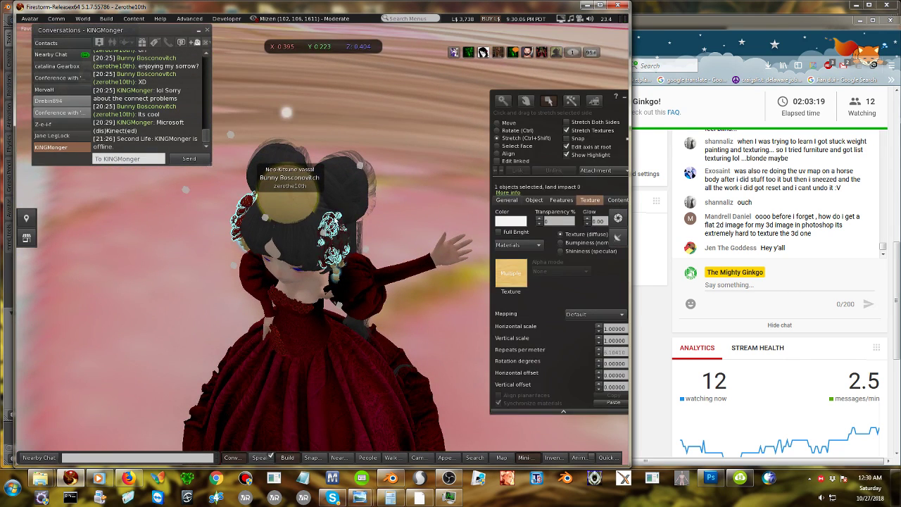
pyautogui.keyDown('ctrl'); pyautogui.keyDown('alt'); pyautogui.moveTo(318, 241); pyautogui.dragTo(244, 233); pyautogui.keyUp('alt'); pyautogui.keyUp('ctrl')
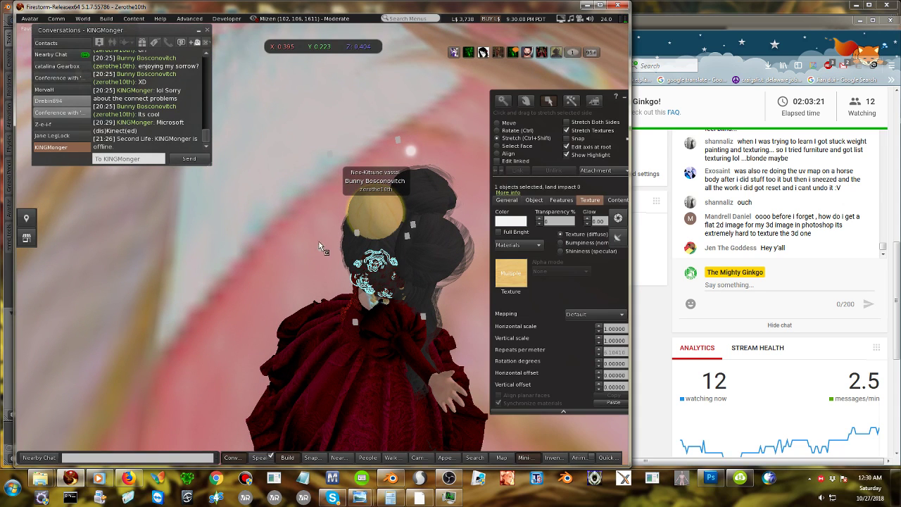
pyautogui.moveTo(322, 251); pyautogui.dragTo(309, 246)
pyautogui.click(257, 289)
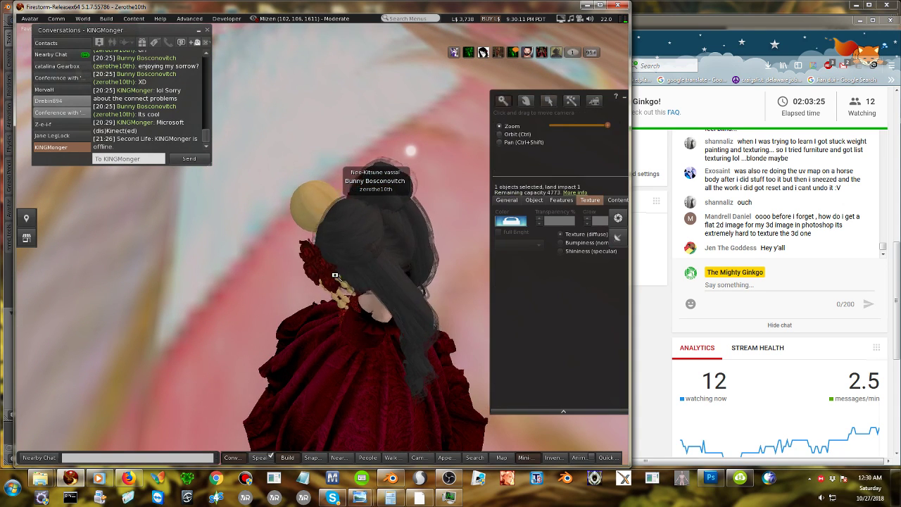
pyautogui.keyDown('alt'); pyautogui.moveTo(333, 274); pyautogui.dragTo(240, 225); pyautogui.keyUp('alt')
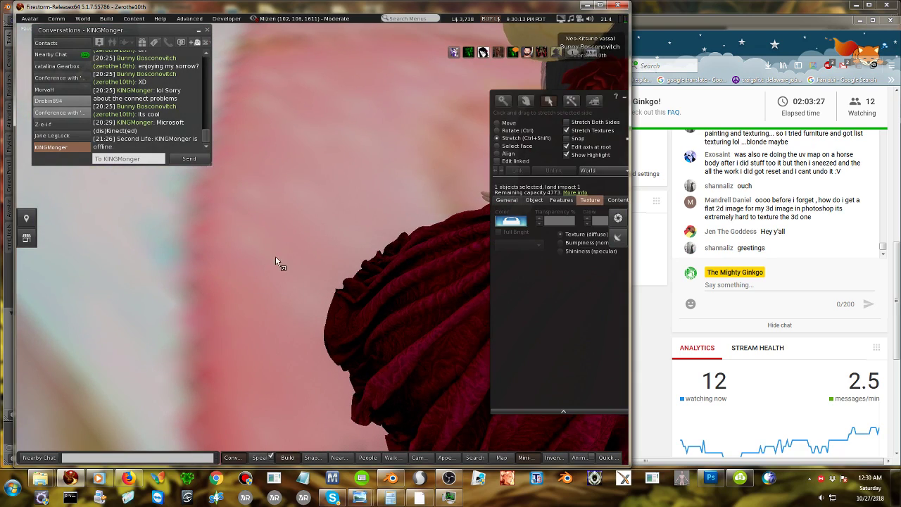
pyautogui.press('Escape')
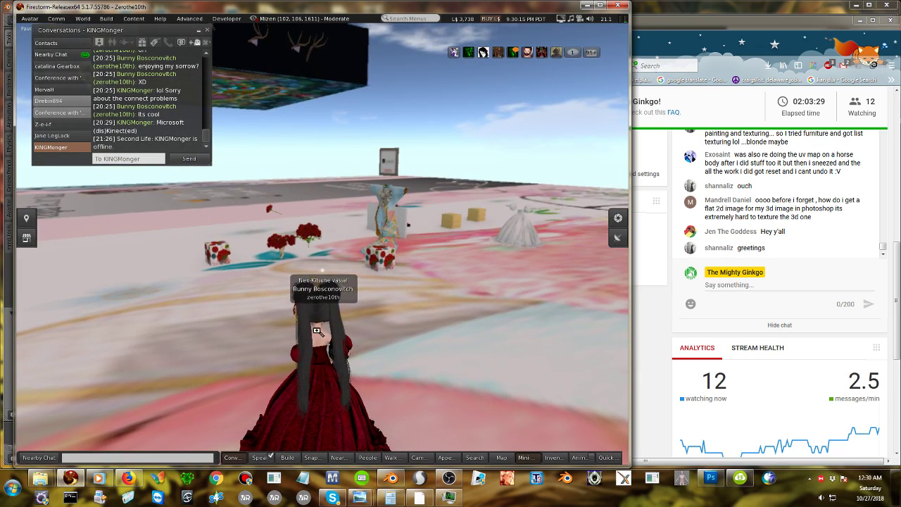
pyautogui.keyDown('alt'); pyautogui.moveTo(316, 313); pyautogui.dragTo(319, 144); pyautogui.keyUp('alt')
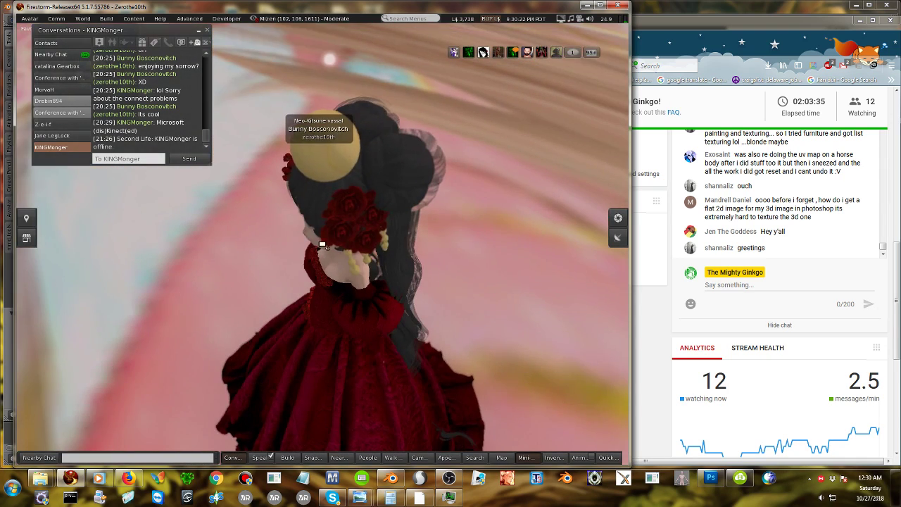
# Edit the avatar's worn hair and nudge it along the X axis to -0.009.
pyautogui.rightClick(321, 164)
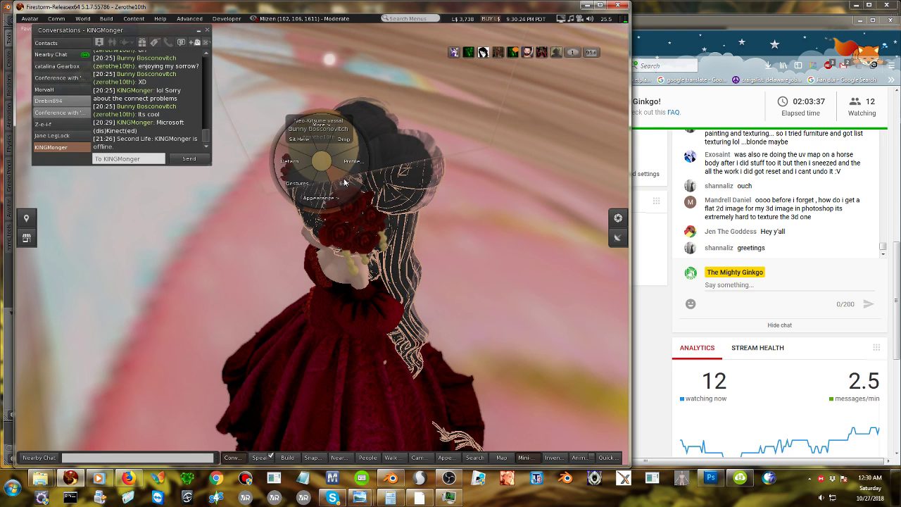
pyautogui.click(340, 182)
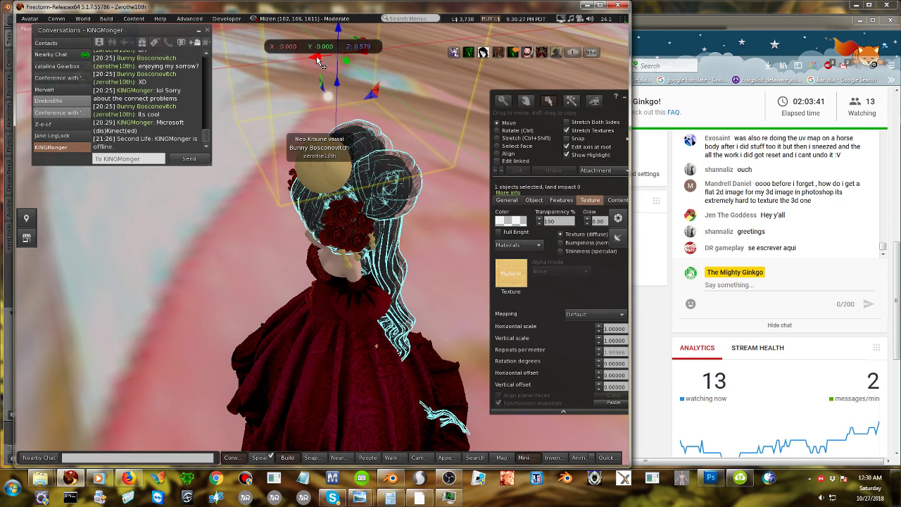
pyautogui.moveTo(320, 63); pyautogui.dragTo(322, 64)
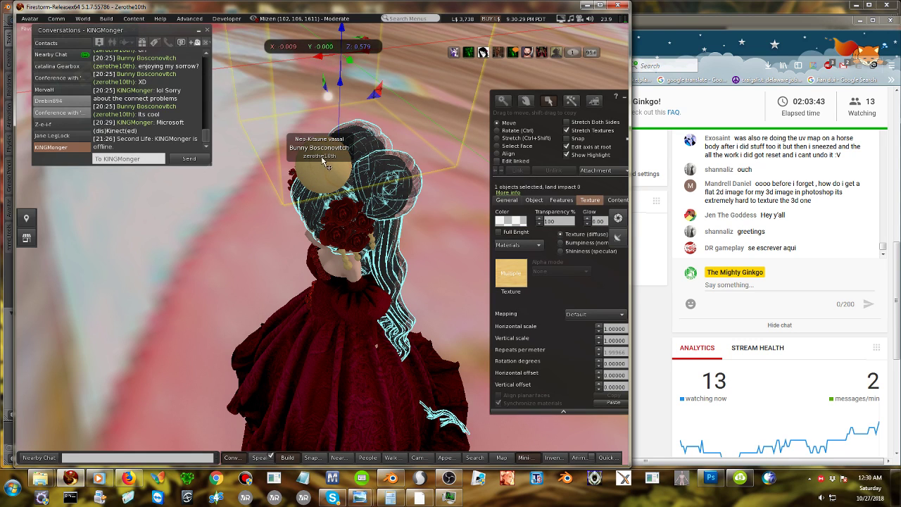
pyautogui.keyDown('alt'); pyautogui.moveTo(321, 160); pyautogui.dragTo(317, 251); pyautogui.keyUp('alt')
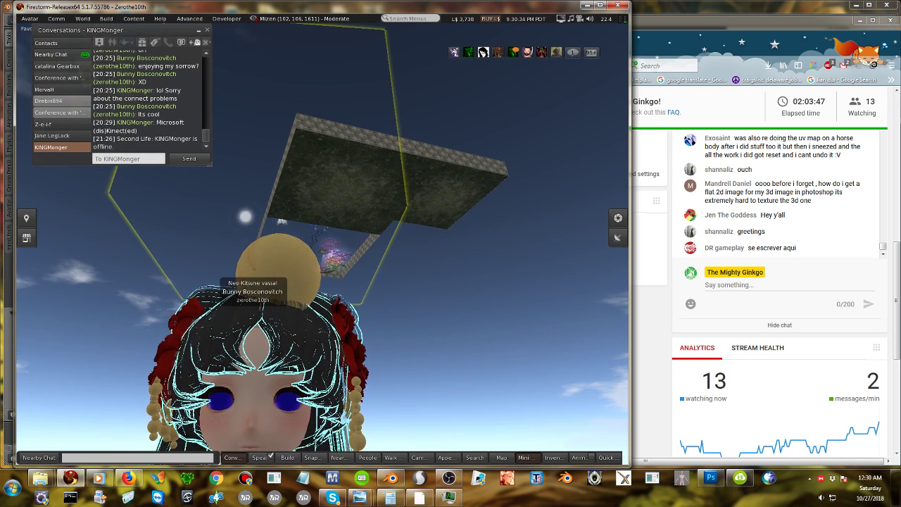
# Select the rose hair ornaments for editing, bring the build window fully into view, and close it.
pyautogui.click(304, 288)
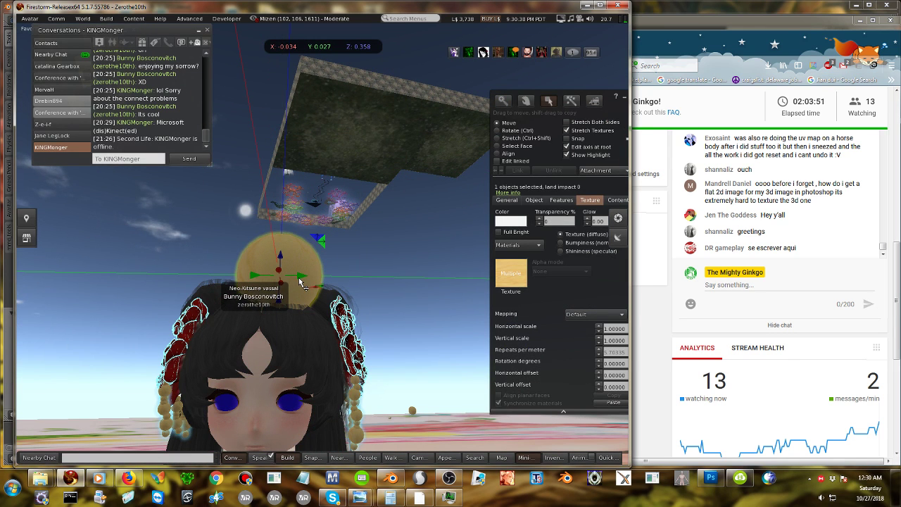
pyautogui.press('Escape')
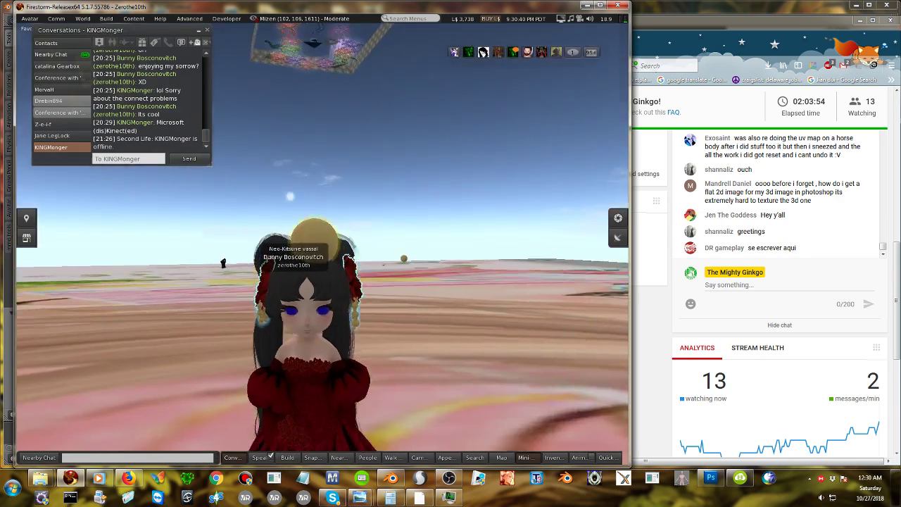
pyautogui.keyDown('ctrl'); pyautogui.keyDown('alt'); pyautogui.moveTo(305, 287); pyautogui.dragTo(288, 312); pyautogui.keyUp('alt'); pyautogui.keyUp('ctrl')
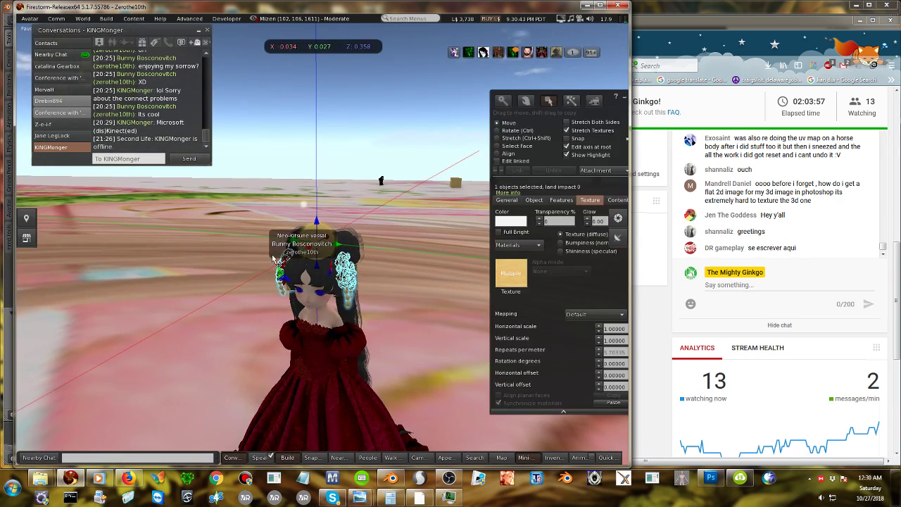
pyautogui.moveTo(618, 100); pyautogui.dragTo(546, 103)
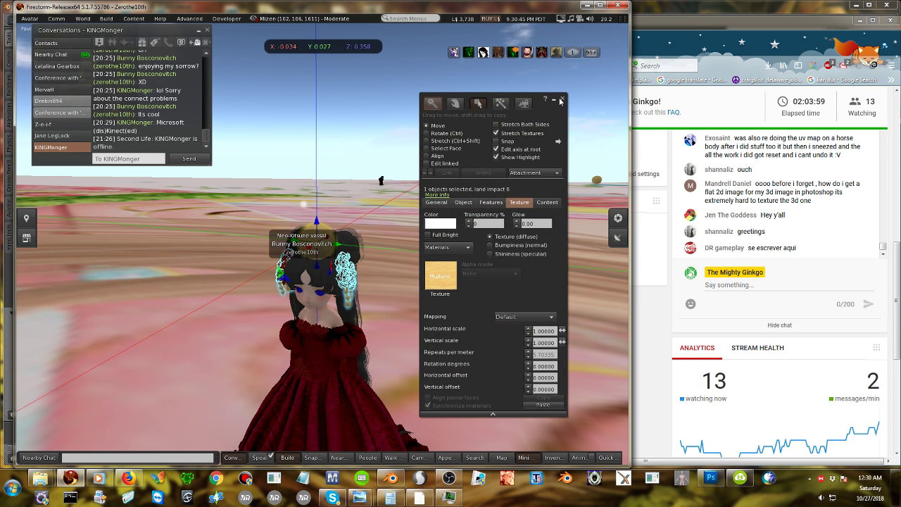
pyautogui.click(562, 99)
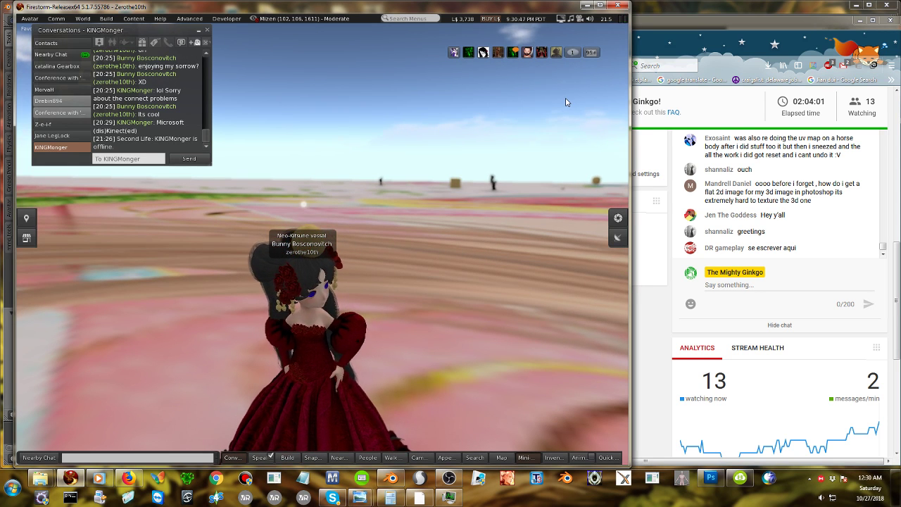
# Examine the avatar's red gown and hair from the front, the side and close up.
pyautogui.click(297, 296)
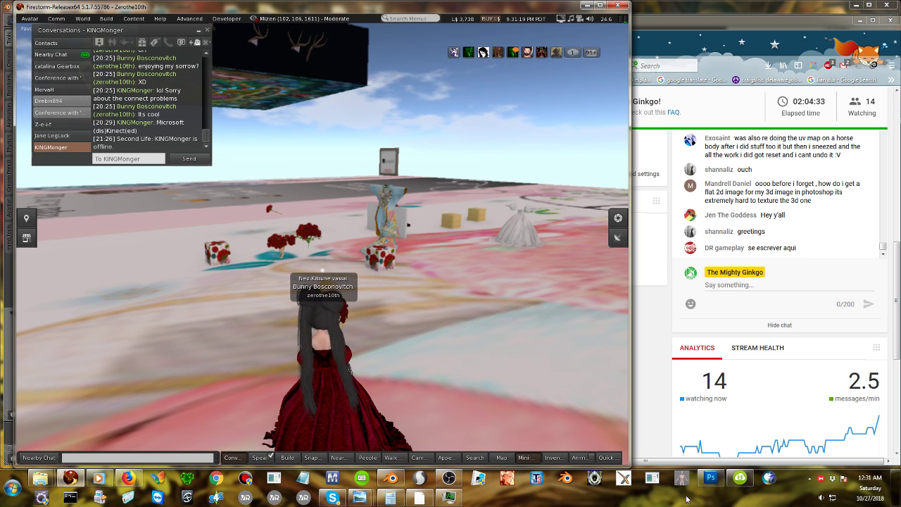
pyautogui.keyDown('alt'); pyautogui.moveTo(350, 356); pyautogui.dragTo(544, 212); pyautogui.keyUp('alt')
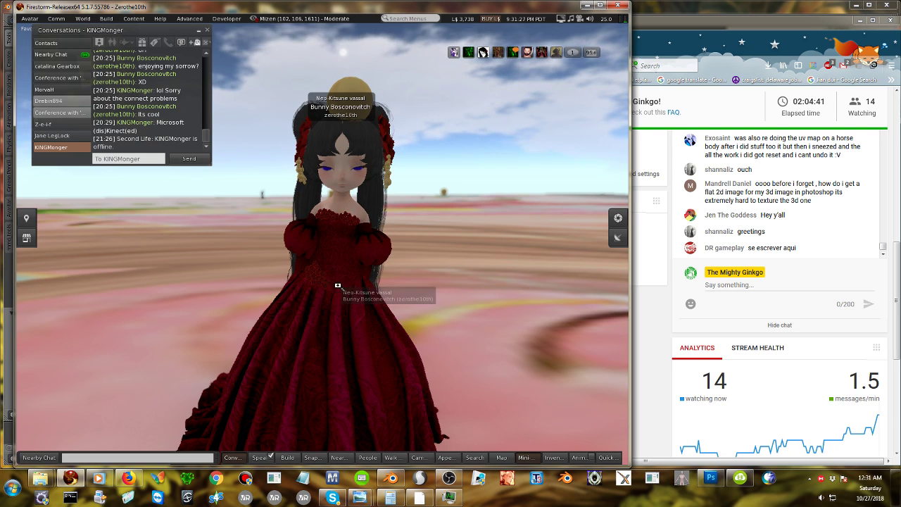
pyautogui.keyDown('alt'); pyautogui.moveTo(337, 280); pyautogui.dragTo(478, 225); pyautogui.keyUp('alt')
pyautogui.keyDown('ctrl'); pyautogui.keyDown('alt'); pyautogui.moveTo(282, 288); pyautogui.dragTo(322, 243); pyautogui.keyUp('alt'); pyautogui.keyUp('ctrl')
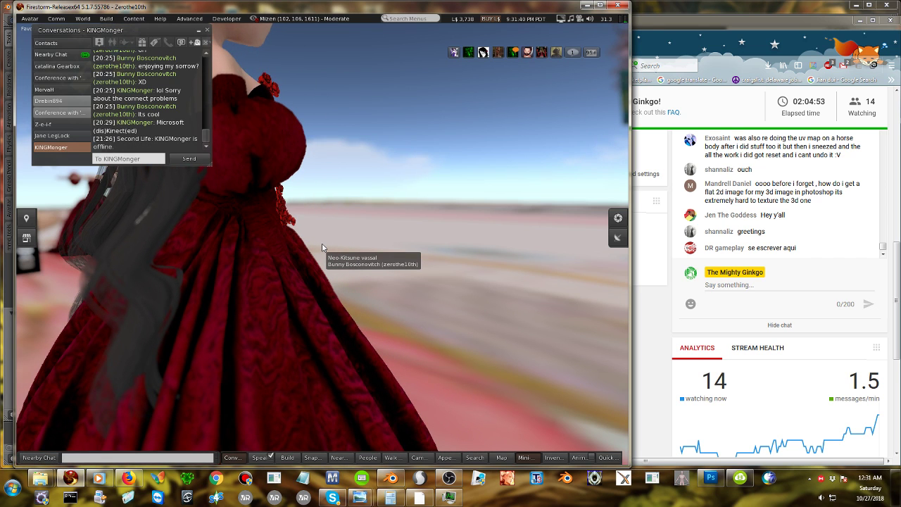
pyautogui.keyDown('alt'); pyautogui.click(250, 132); pyautogui.keyUp('alt')
pyautogui.keyDown('alt'); pyautogui.moveTo(322, 239); pyautogui.dragTo(169, 267); pyautogui.keyUp('alt')
pyautogui.keyDown('alt'); pyautogui.moveTo(391, 280); pyautogui.dragTo(376, 348); pyautogui.keyUp('alt')
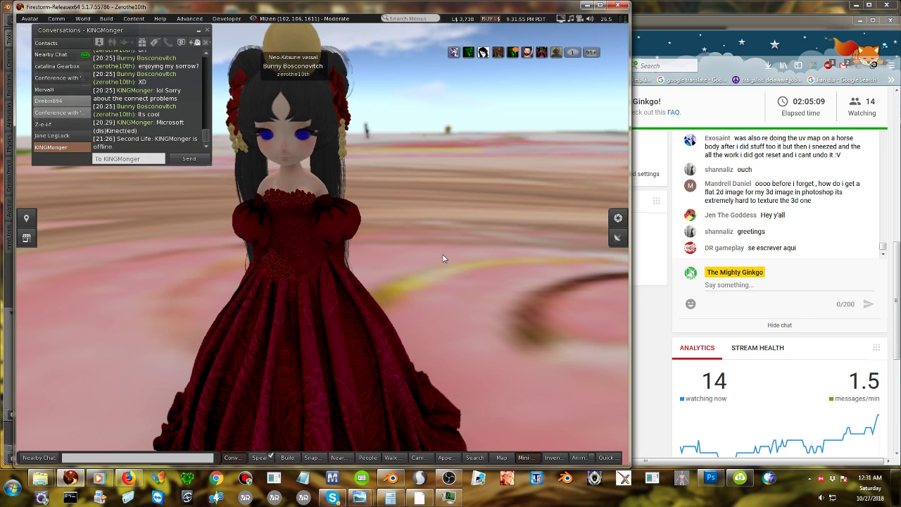
# Close the Conversations window and darken the worn hair's color to RGB 48, 48, 48.
pyautogui.click(207, 31)
pyautogui.rightClick(316, 102)
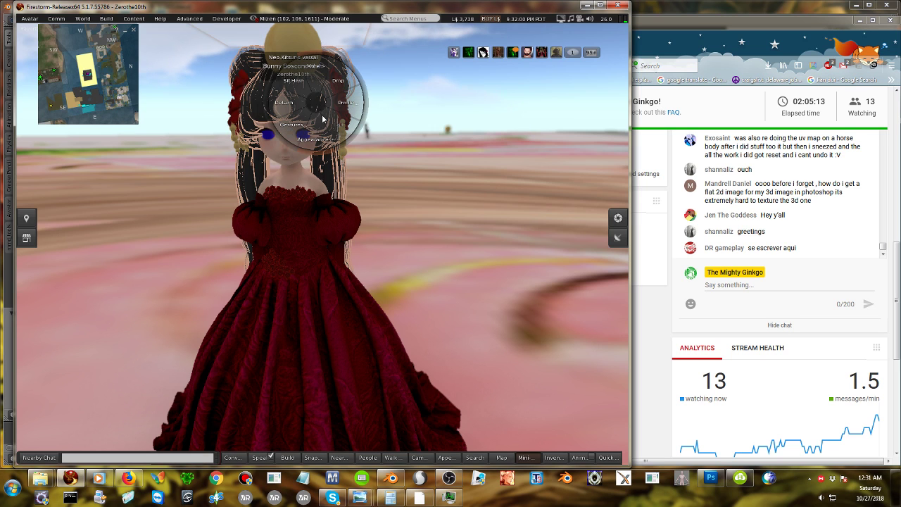
pyautogui.click(336, 128)
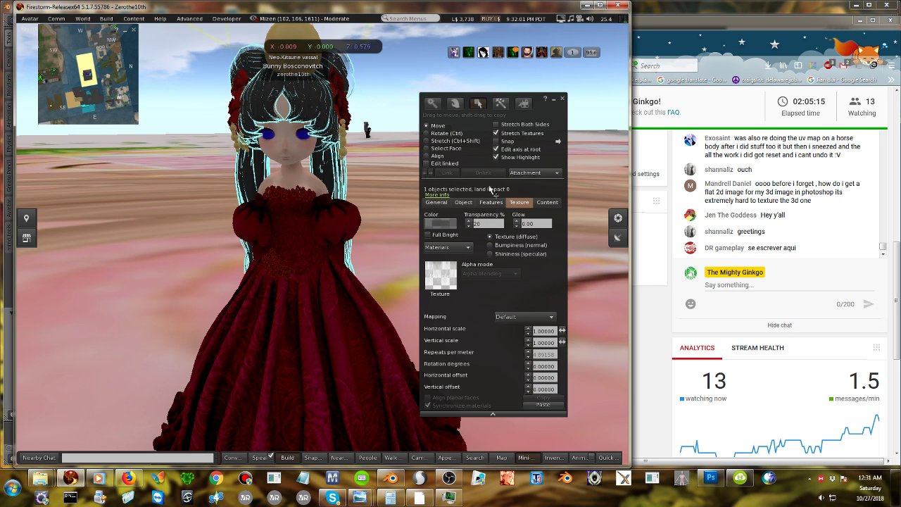
pyautogui.click(442, 224)
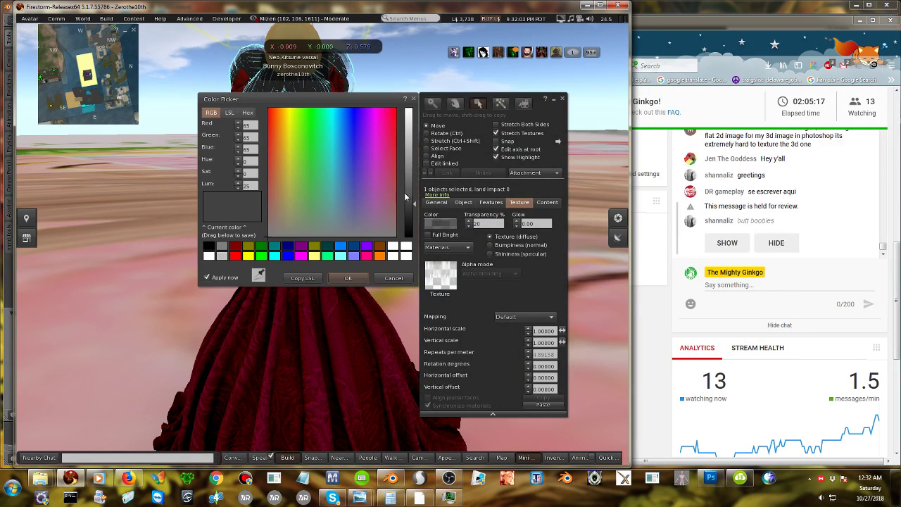
pyautogui.click(409, 211)
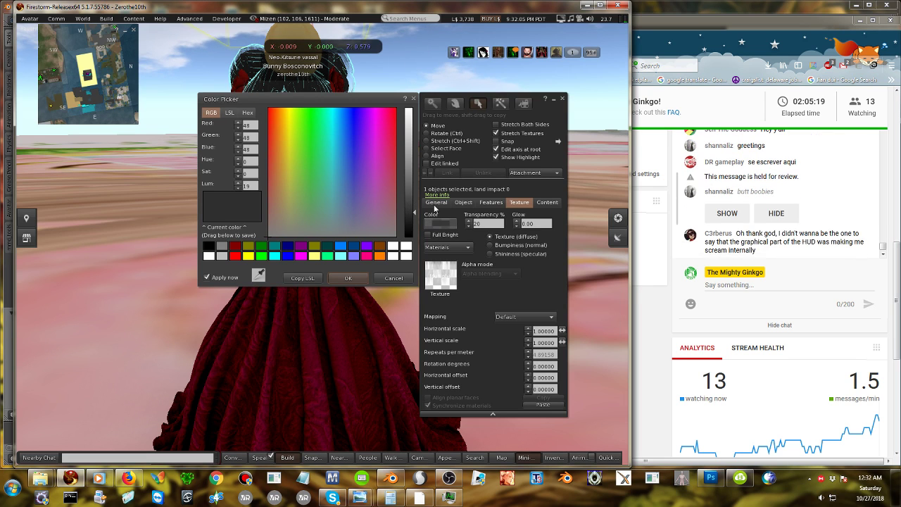
# Show the held chat message in the YouTube live dashboard, then return to the Firestorm viewer and end object editing.
pyautogui.click(725, 220)
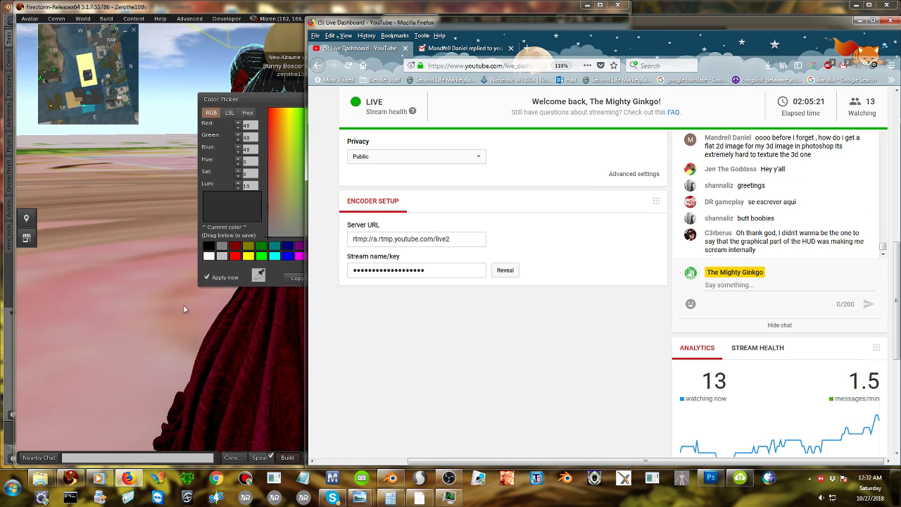
pyautogui.click(148, 283)
pyautogui.click(146, 278)
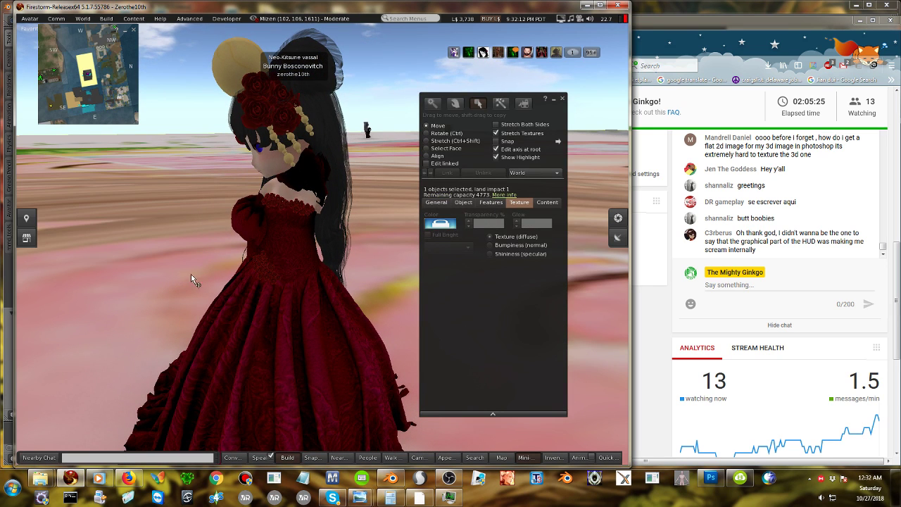
pyautogui.press('Escape')
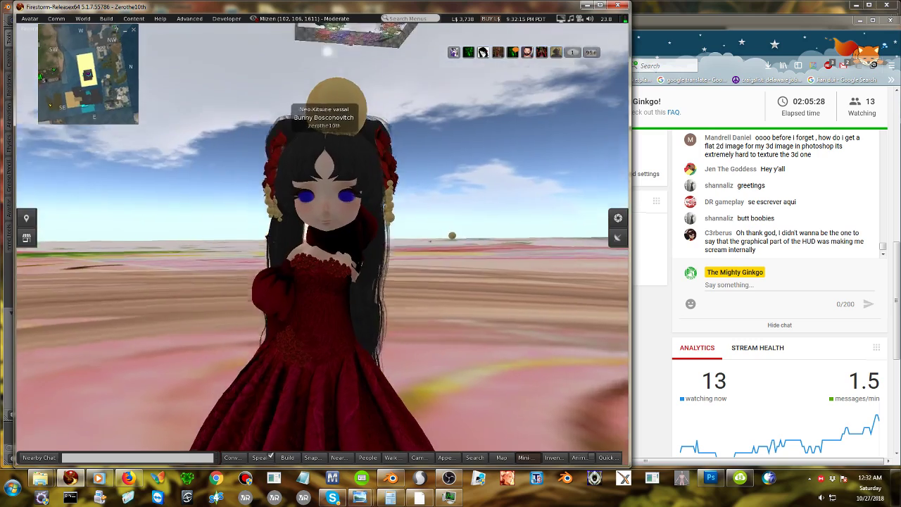
# Edit the avatar's hair again, set its color to RGB 28, 28, 28, and close the build window.
pyautogui.keyDown('alt'); pyautogui.moveTo(451, 295); pyautogui.dragTo(338, 307); pyautogui.keyUp('alt')
pyautogui.press('Escape')
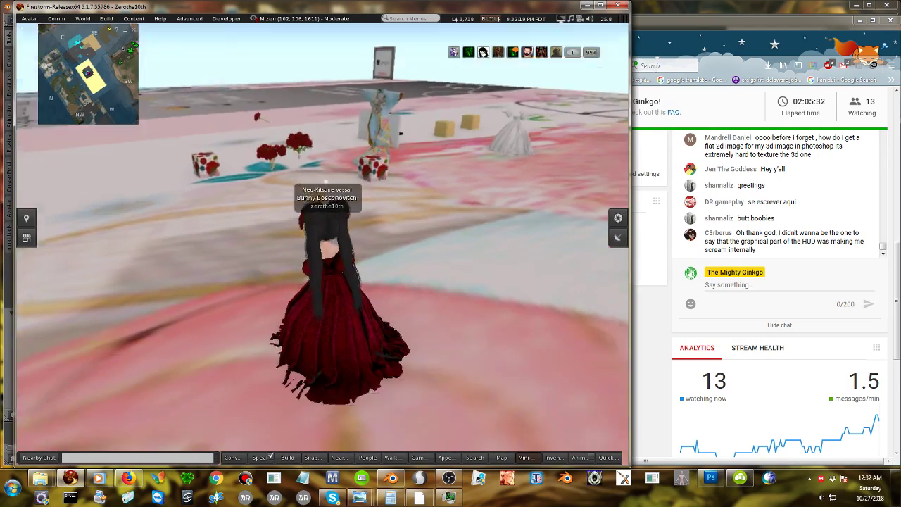
pyautogui.keyDown('alt'); pyautogui.moveTo(327, 239); pyautogui.dragTo(563, 201); pyautogui.keyUp('alt')
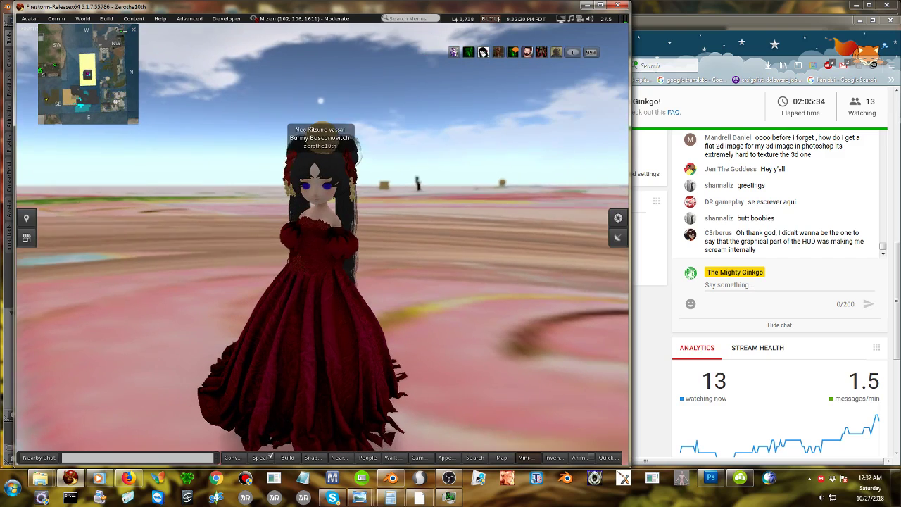
pyautogui.rightClick(346, 207)
pyautogui.click(370, 232)
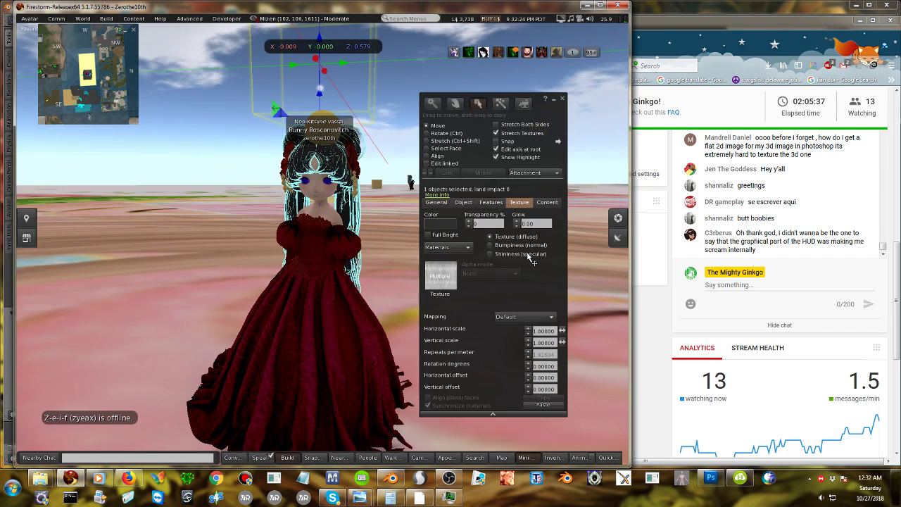
pyautogui.click(441, 224)
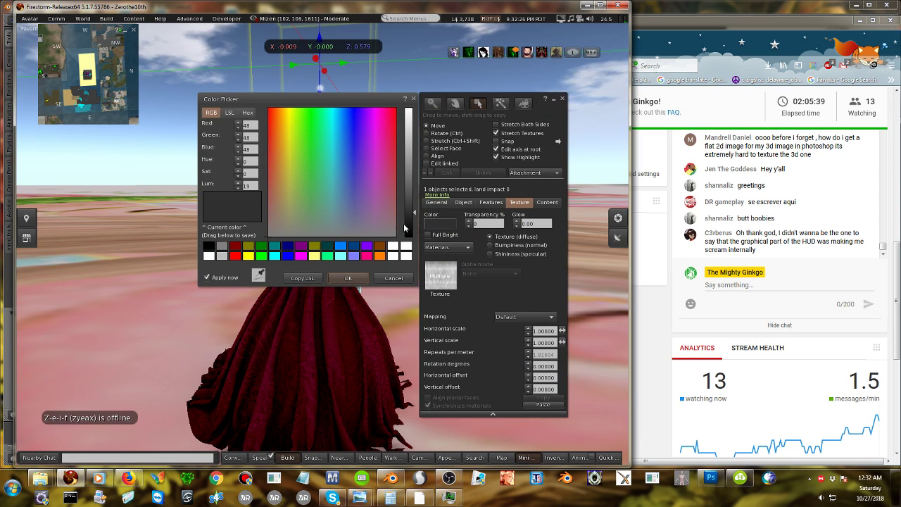
pyautogui.click(410, 223)
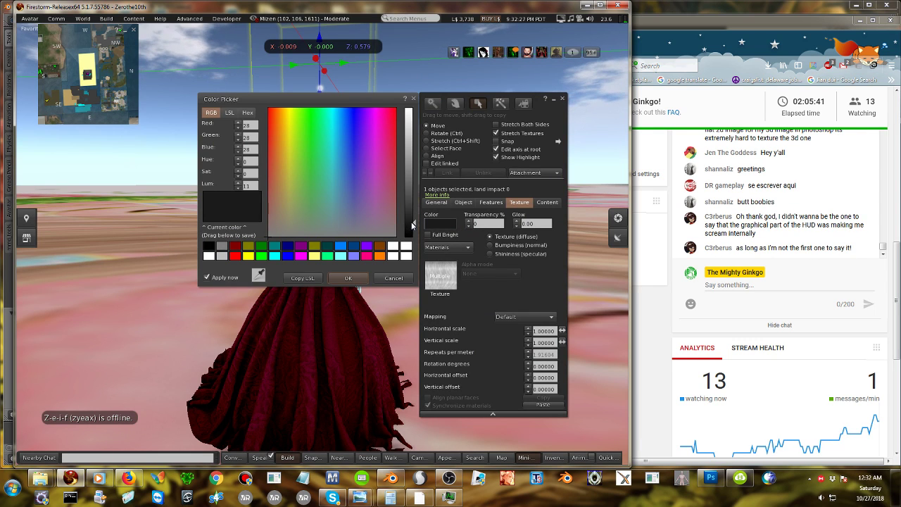
pyautogui.click(348, 278)
pyautogui.click(563, 100)
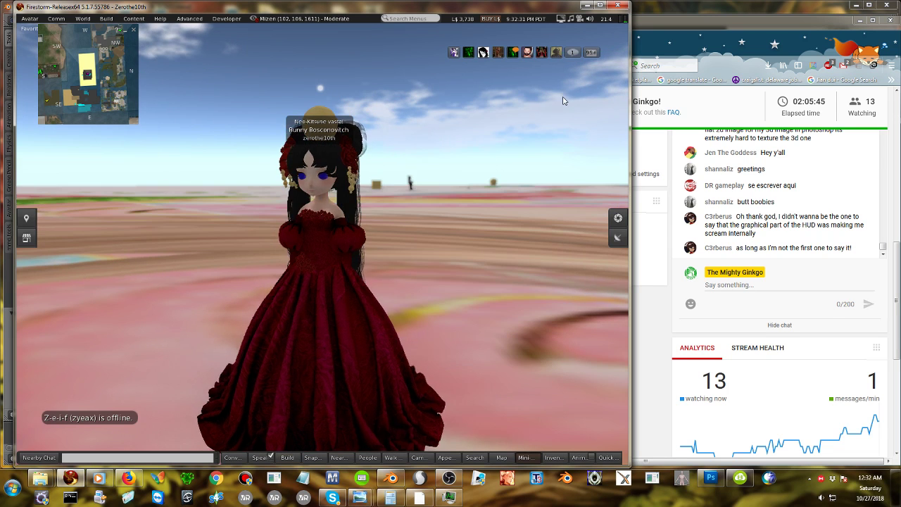
# Open the full inventory list with a taller Received items pane and place its window beside the avatar.
pyautogui.scroll(3, 321, 236)
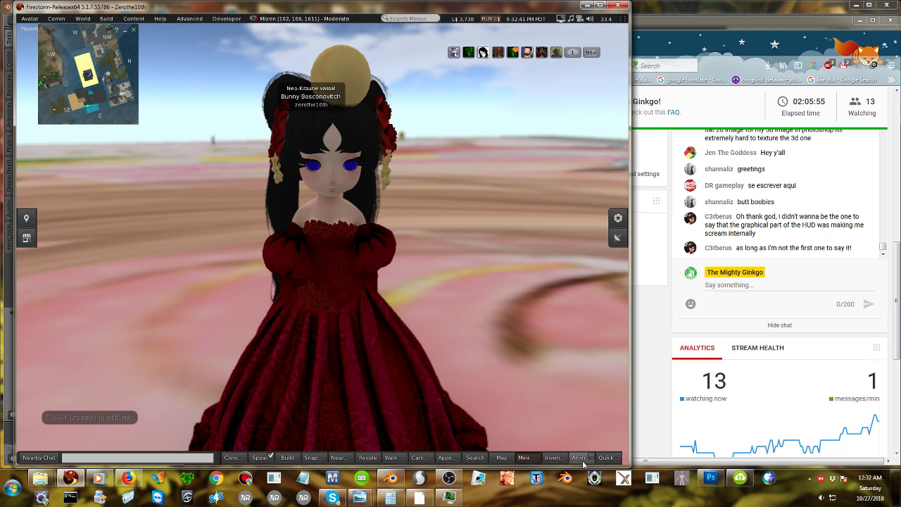
pyautogui.click(554, 457)
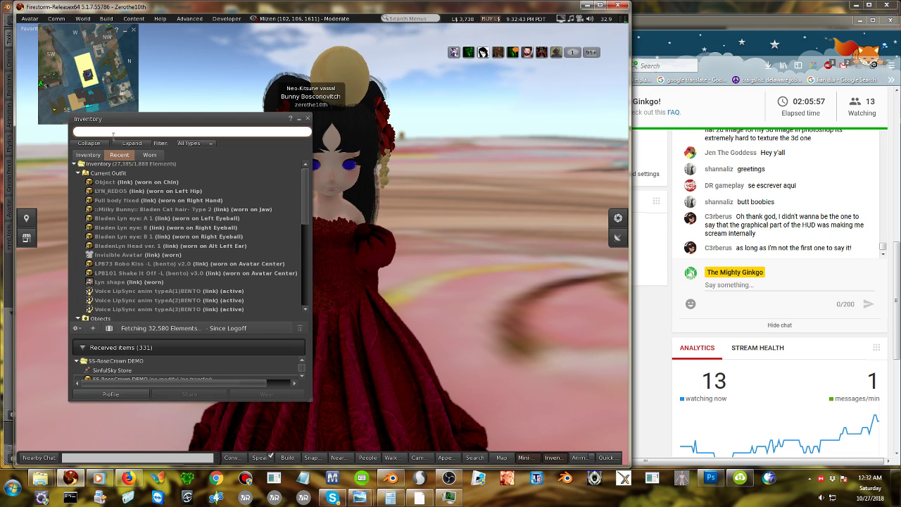
pyautogui.moveTo(106, 338); pyautogui.dragTo(113, 301)
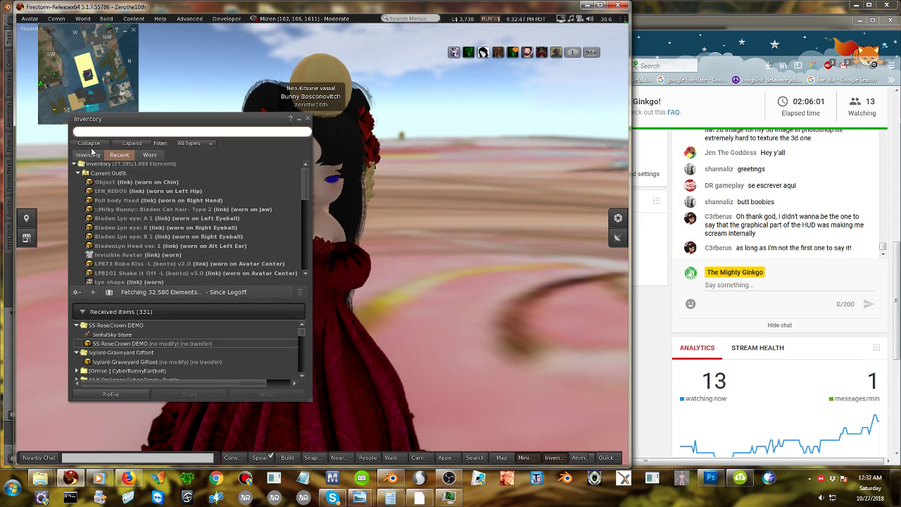
pyautogui.click(84, 159)
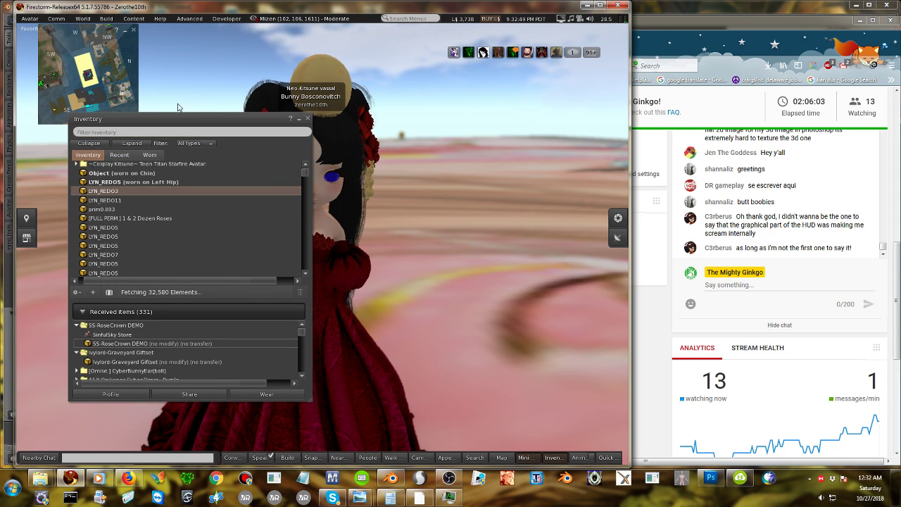
pyautogui.moveTo(202, 123); pyautogui.dragTo(525, 116)
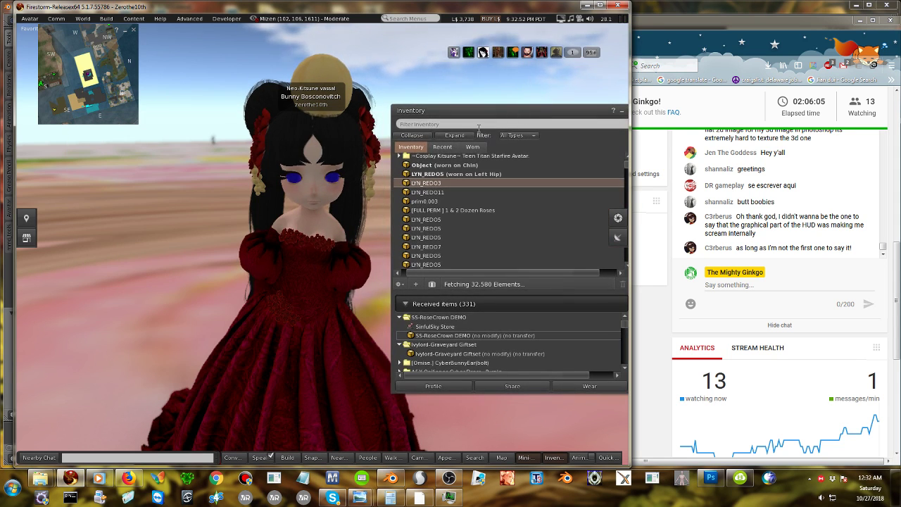
# Search the inventory for "eye" and clear the filter.
pyautogui.click(479, 124)
pyautogui.write('eye')
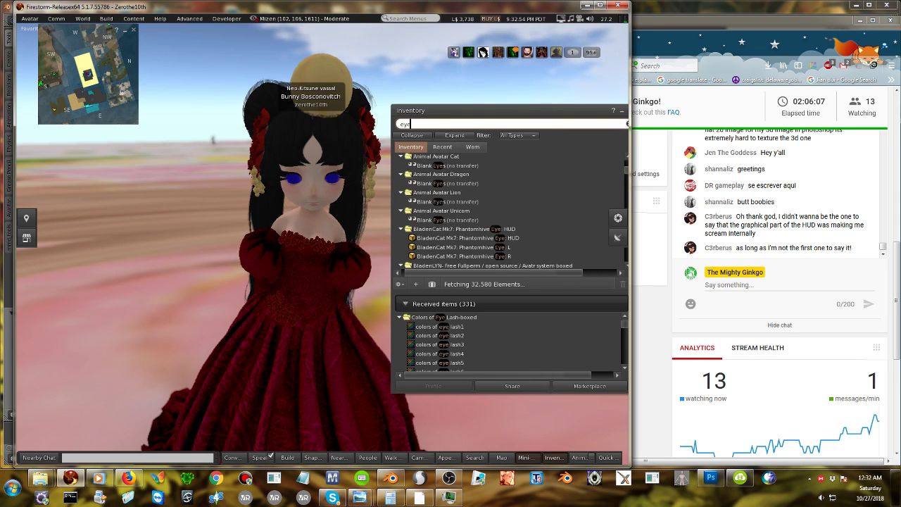
pyautogui.press('BackSpace')
pyautogui.press('BackSpace')
pyautogui.press('BackSpace')
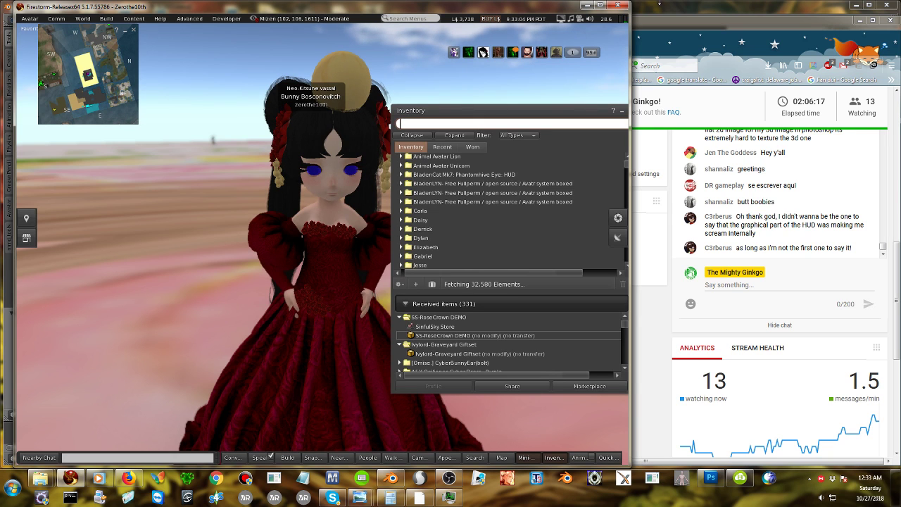
pyautogui.keyDown('alt'); pyautogui.moveTo(363, 280); pyautogui.dragTo(321, 267); pyautogui.keyUp('alt')
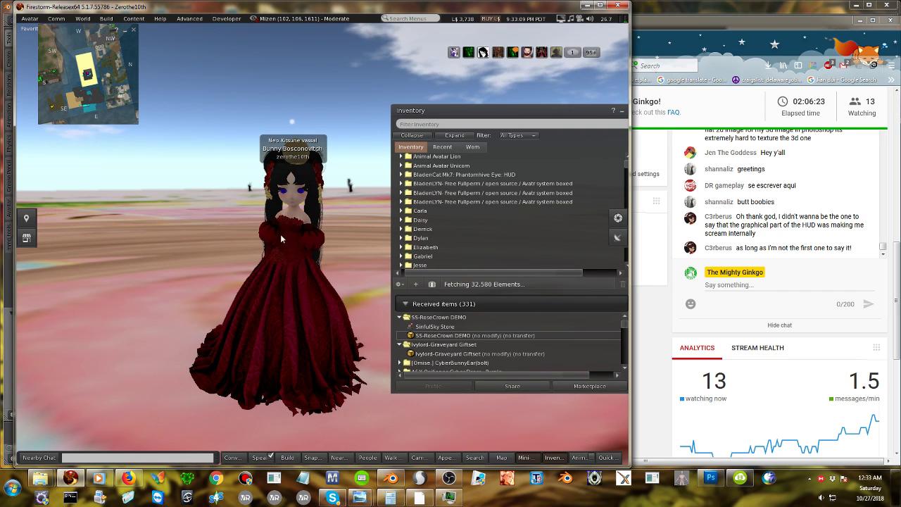
pyautogui.press('Escape')
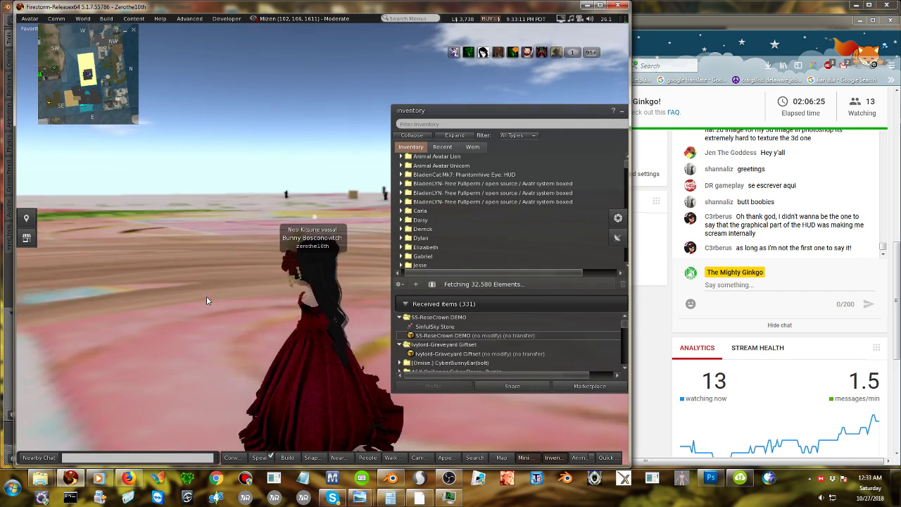
# Search the inventory for "ao" and wear the DnA Urban Female AO from the Baby Zero outfit.
pyautogui.press('Up')
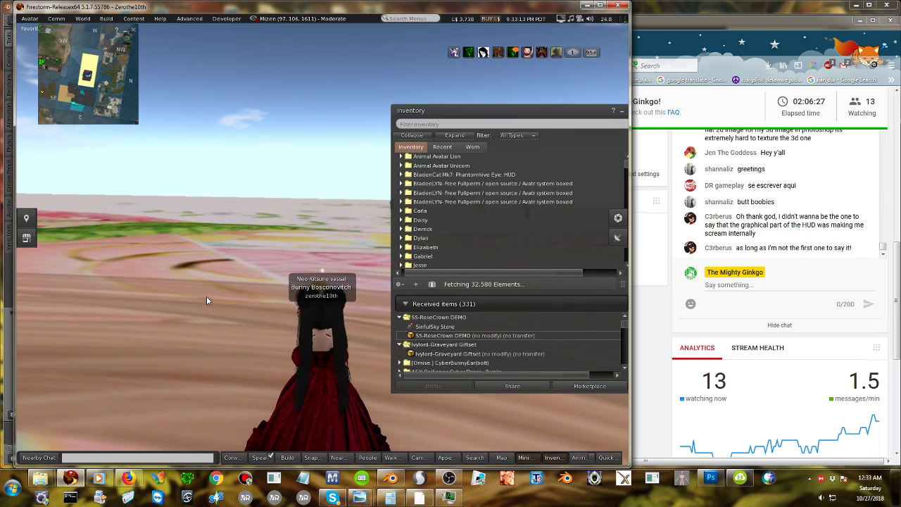
pyautogui.keyDown('alt'); pyautogui.moveTo(326, 379); pyautogui.dragTo(331, 242); pyautogui.keyUp('alt')
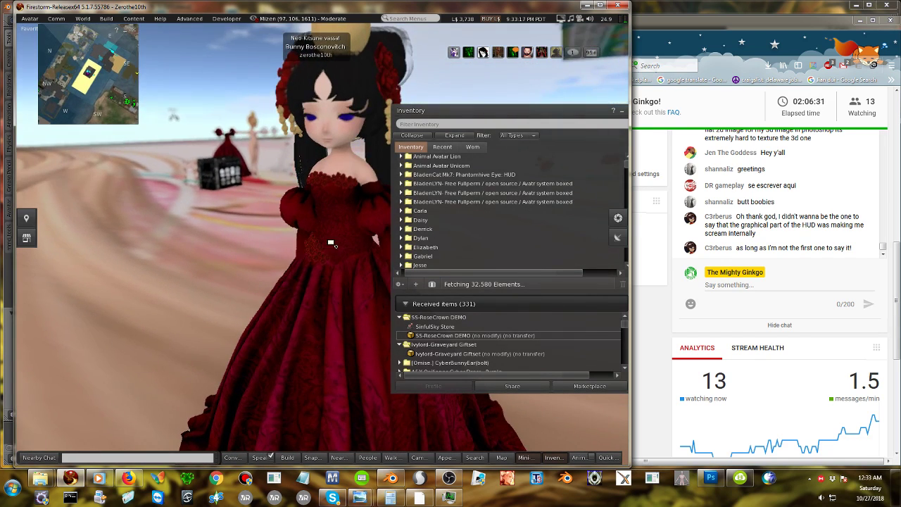
pyautogui.keyDown('alt'); pyautogui.click(330, 242); pyautogui.keyUp('alt')
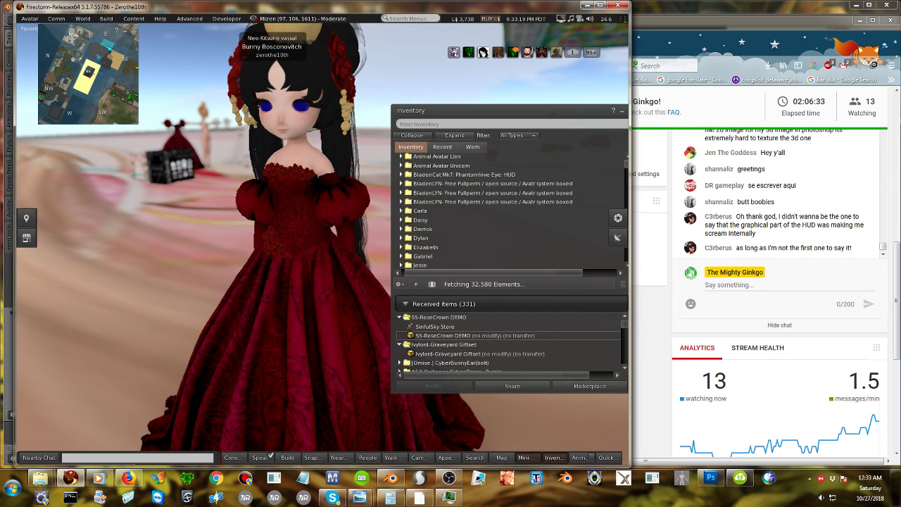
pyautogui.click(418, 125)
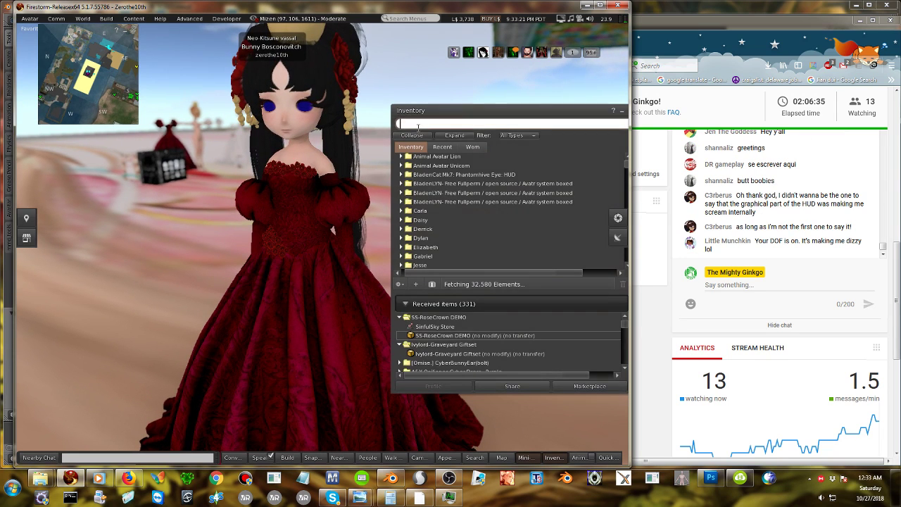
pyautogui.write('ao')
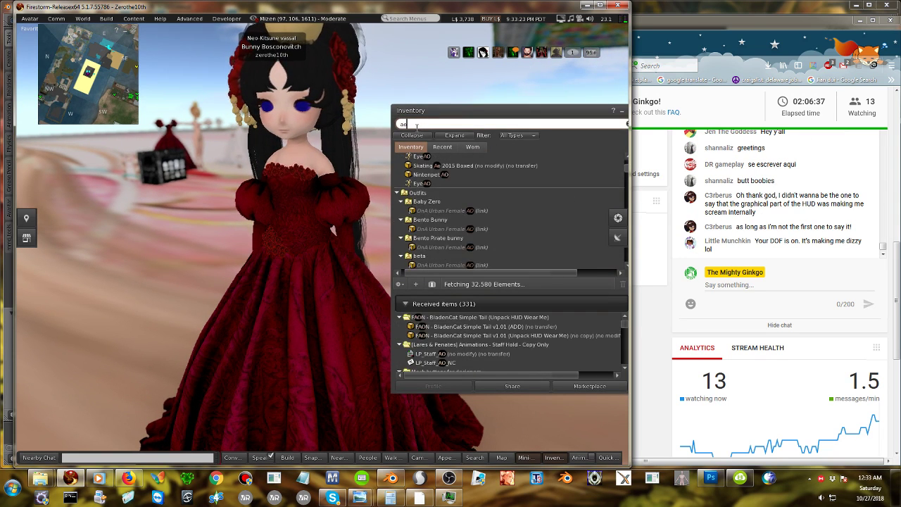
pyautogui.click(472, 211)
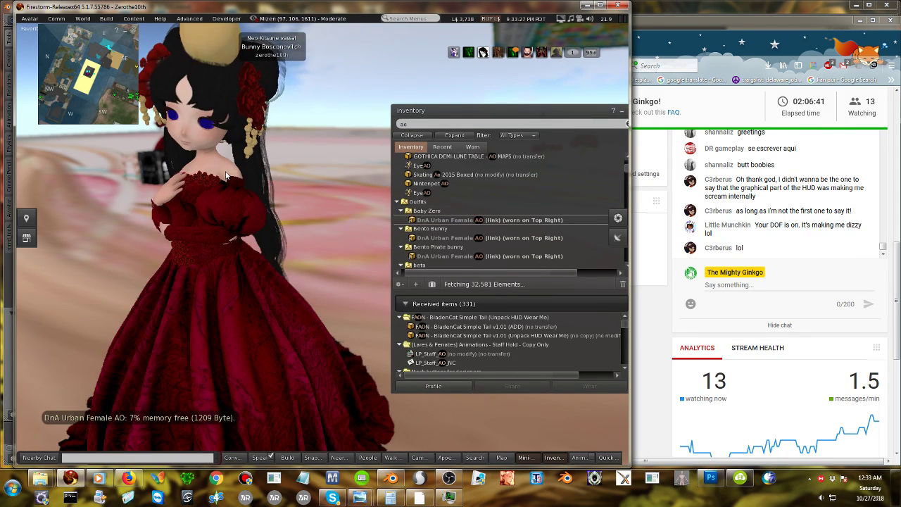
# Disable depth of field and enable ambient occlusion in the graphics preferences, then apply the settings.
pyautogui.click(30, 18)
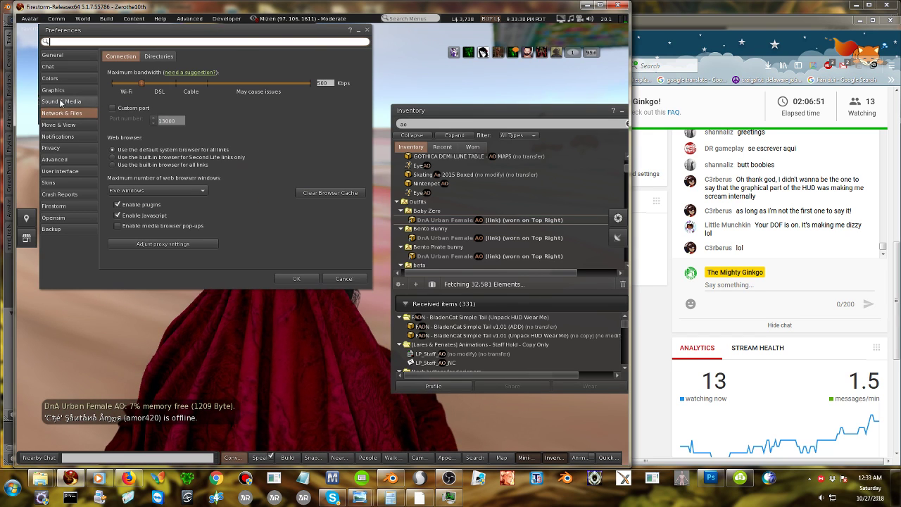
pyautogui.click(61, 100)
pyautogui.click(60, 93)
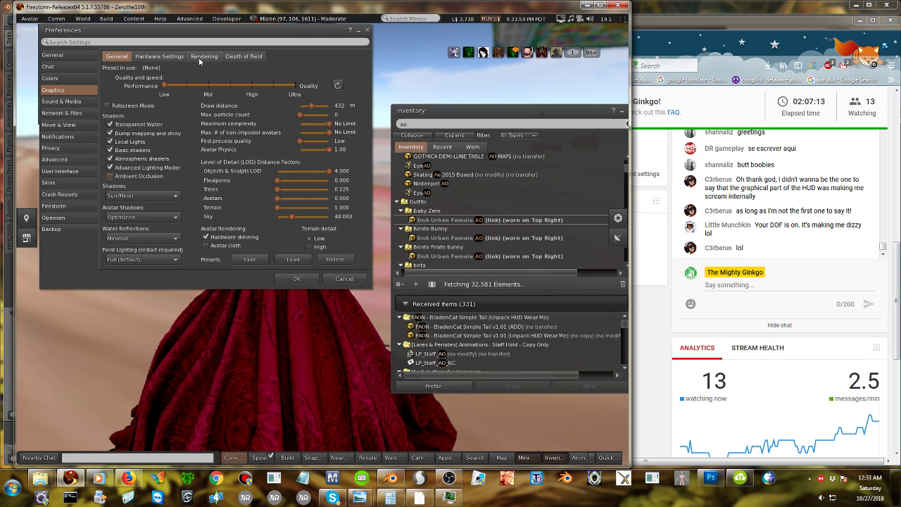
pyautogui.click(203, 56)
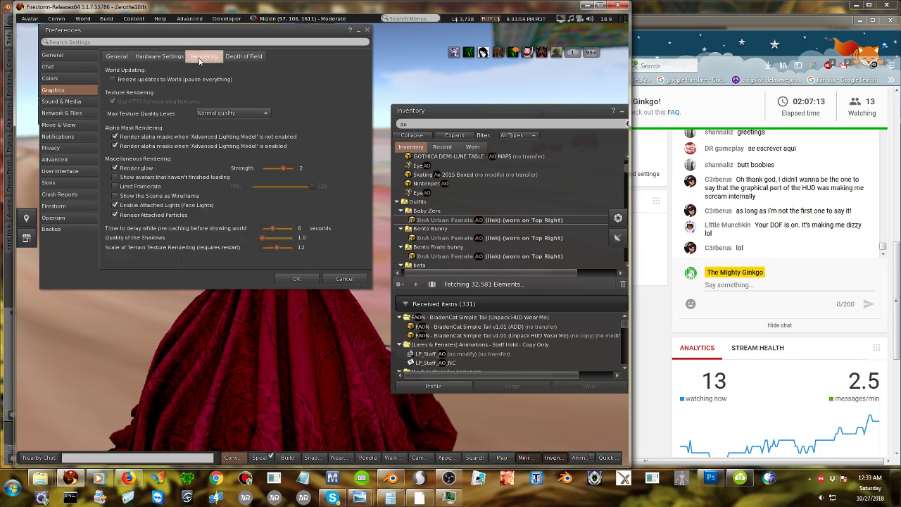
pyautogui.click(238, 57)
pyautogui.click(110, 77)
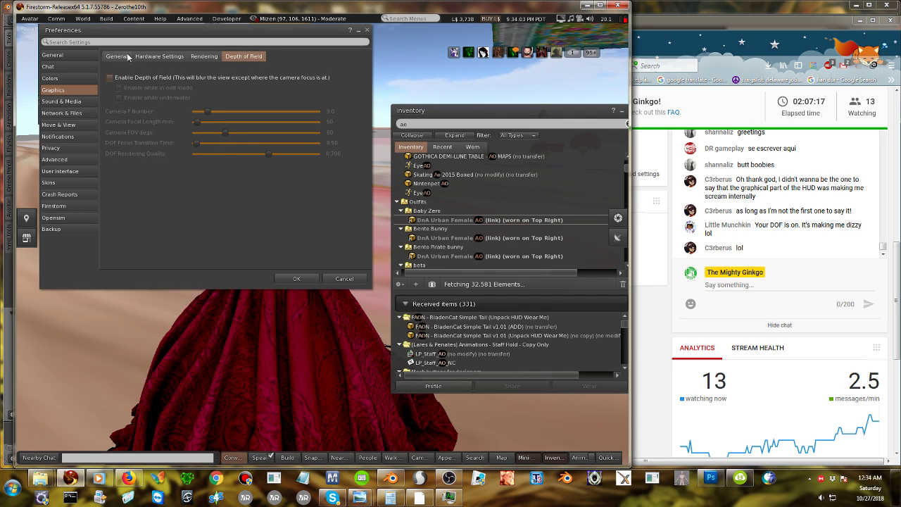
pyautogui.click(117, 57)
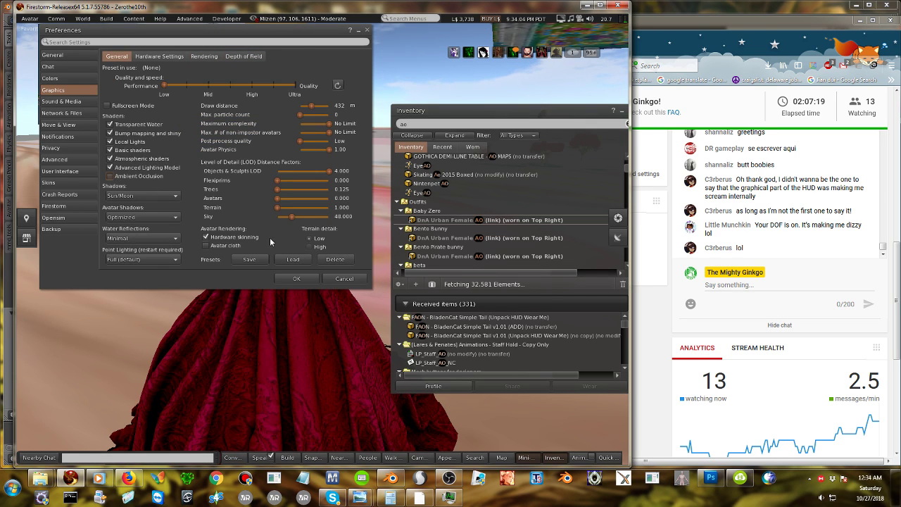
pyautogui.click(285, 277)
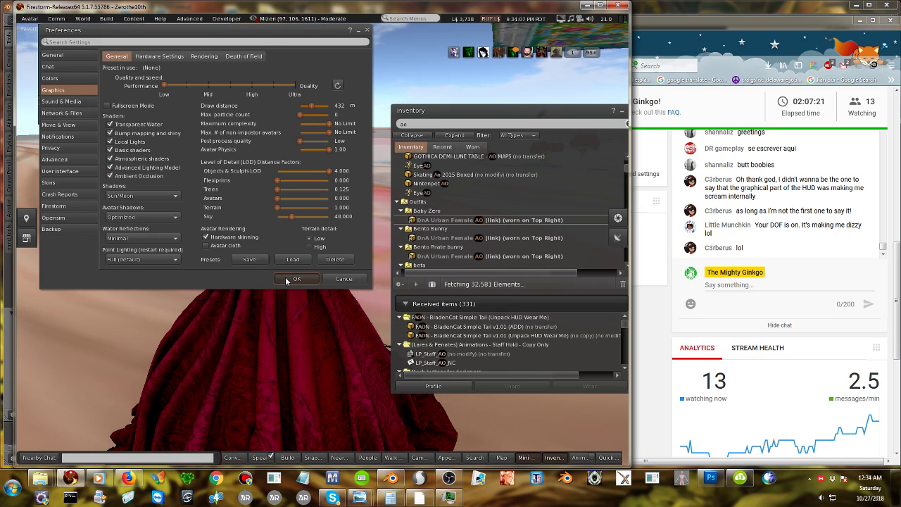
# Move the inventory window farther aside so the avatar's whole dress is uncovered.
pyautogui.keyDown('alt'); pyautogui.moveTo(317, 233); pyautogui.dragTo(260, 225); pyautogui.keyUp('alt')
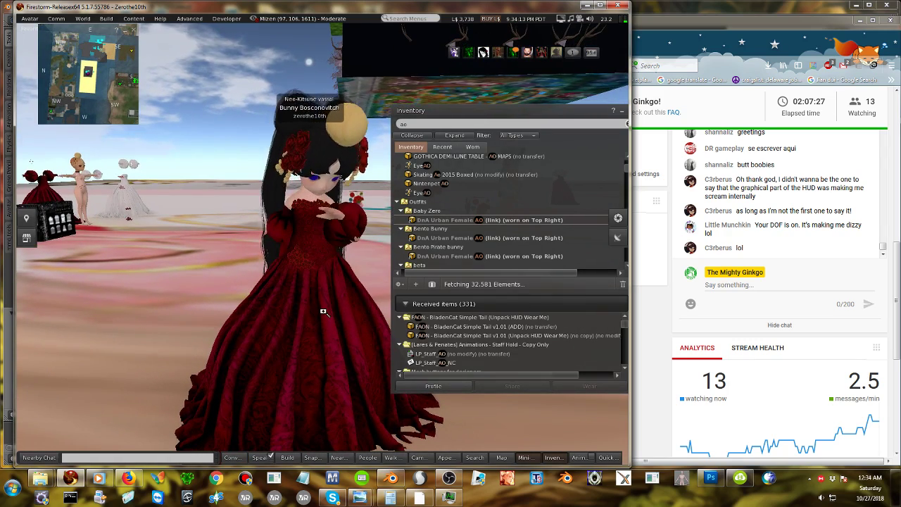
pyautogui.keyDown('alt'); pyautogui.moveTo(322, 312); pyautogui.dragTo(303, 320); pyautogui.keyUp('alt')
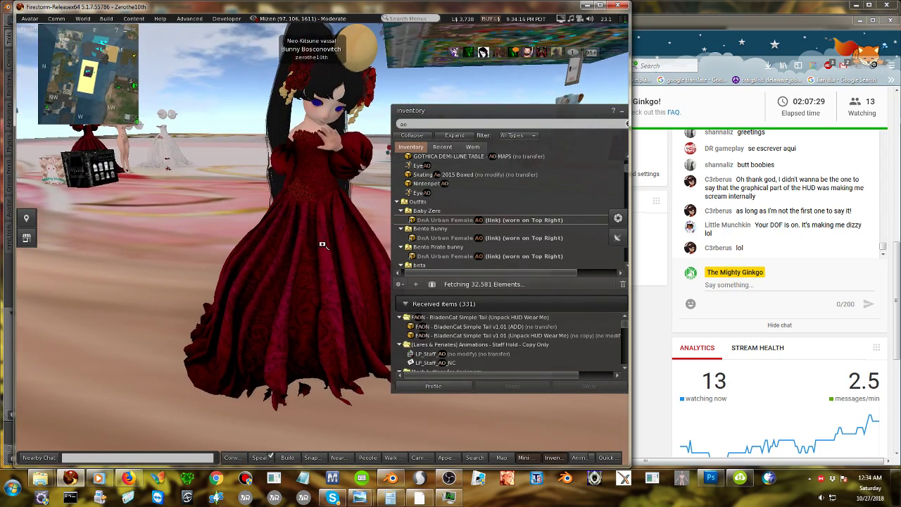
pyautogui.moveTo(428, 116); pyautogui.dragTo(530, 116)
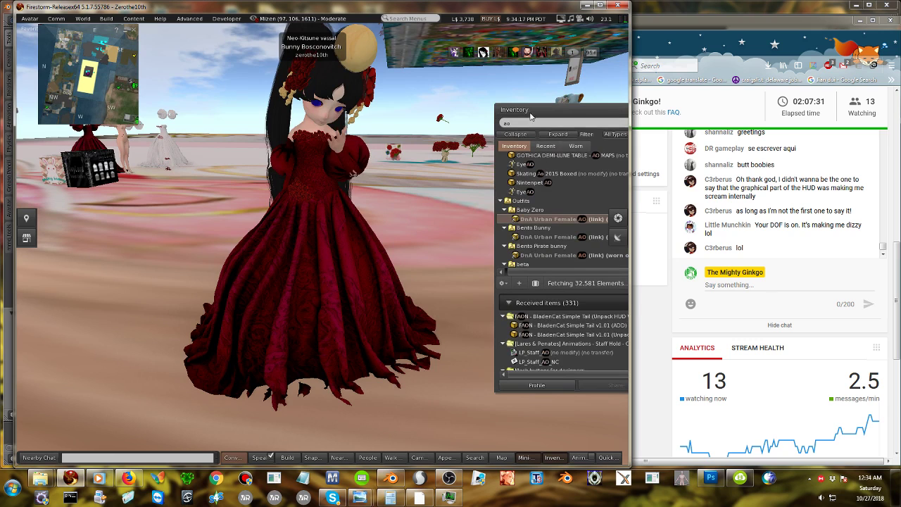
pyautogui.click(435, 295)
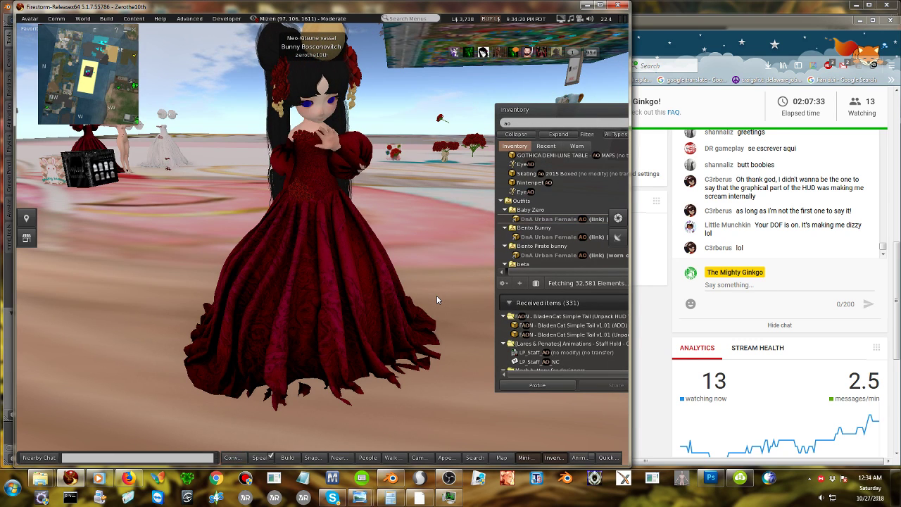
# Examine the avatar's face, hair, ornaments and dress from the front and sides.
pyautogui.keyDown('alt'); pyautogui.moveTo(316, 116); pyautogui.dragTo(352, 148); pyautogui.keyUp('alt')
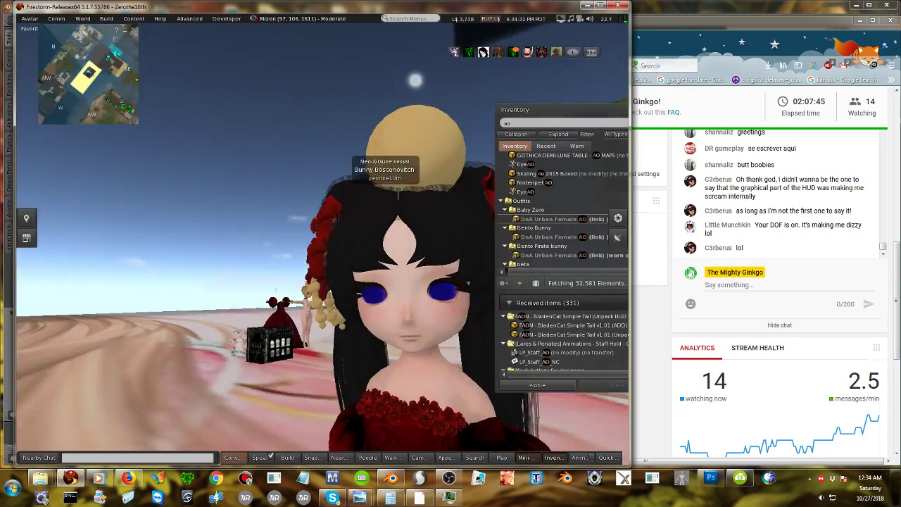
pyautogui.hotkey('alt', 'Left')
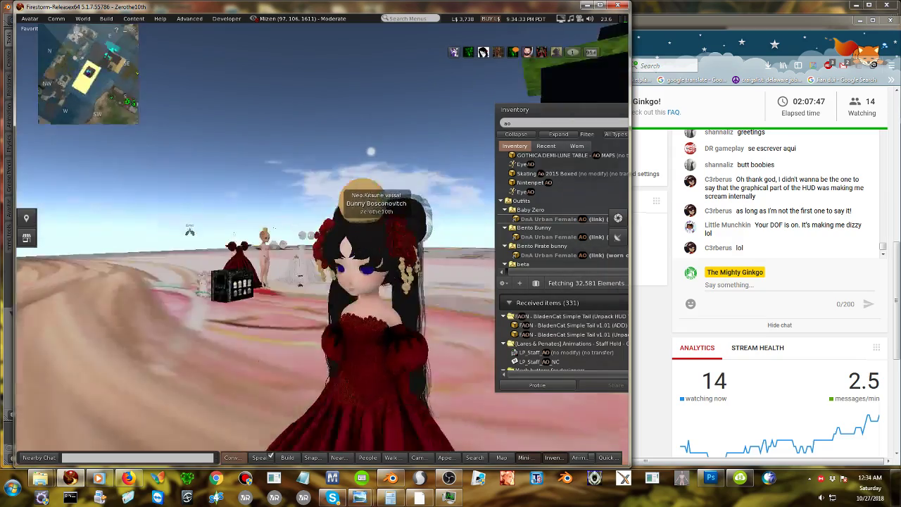
pyautogui.hotkey('ctrl', 'alt', 'Down')
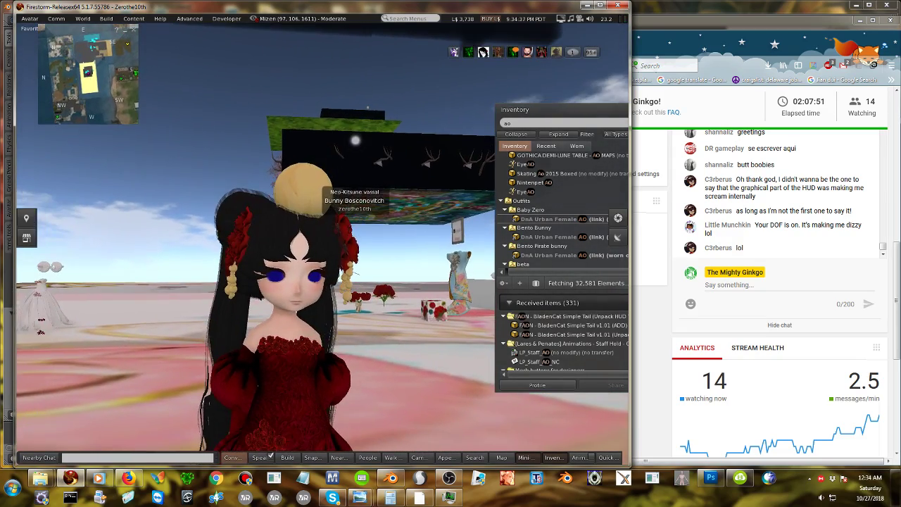
pyautogui.hotkey('alt', 'Left')
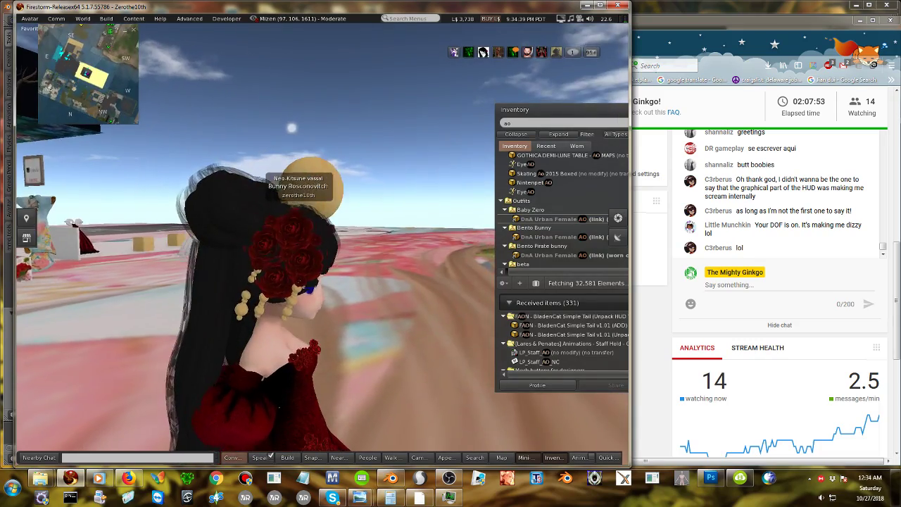
pyautogui.hotkey('alt', 'Right')
pyautogui.press('Escape')
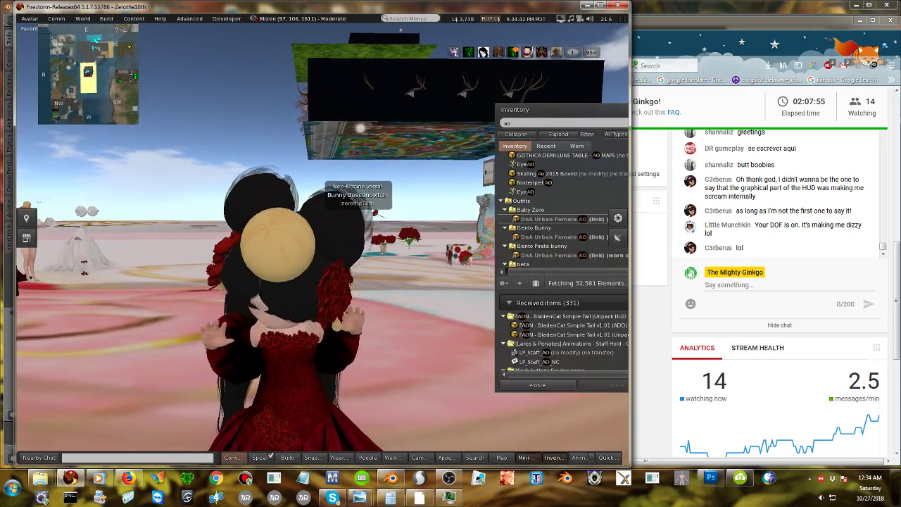
pyautogui.hotkey('alt', 'Left')
pyautogui.hotkey('alt', 'Down')
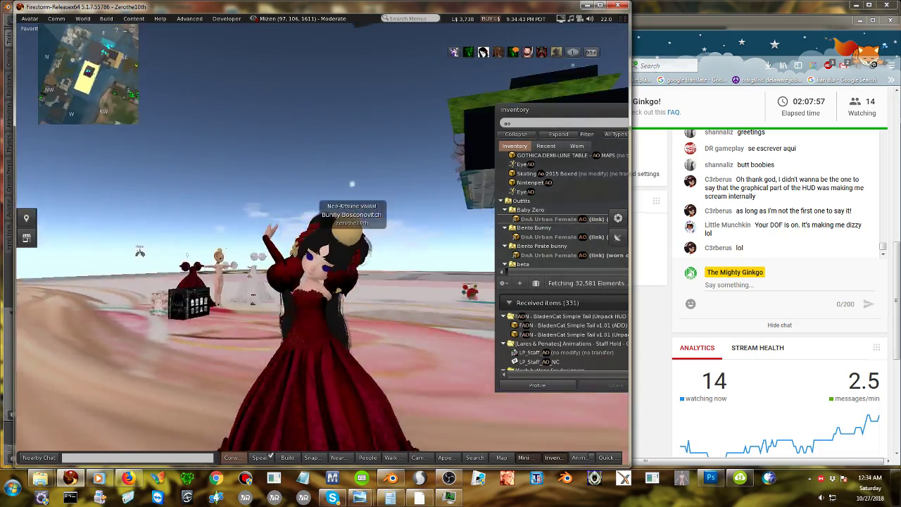
pyautogui.hotkey('ctrl', 'alt', 'Up')
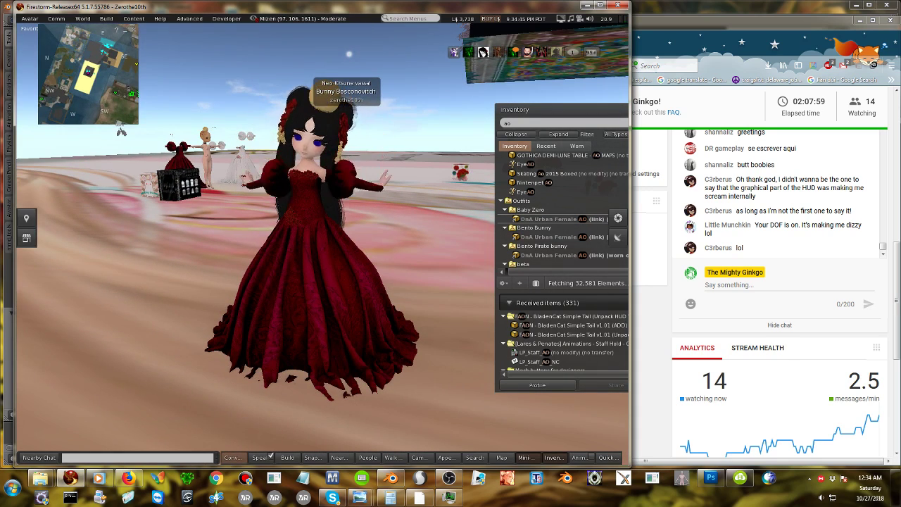
pyautogui.hotkey('alt', 'Right')
pyautogui.hotkey('ctrl', 'alt', 'Down')
pyautogui.keyDown('ctrl'); pyautogui.keyDown('alt'); pyautogui.moveTo(325, 225); pyautogui.dragTo(325, 229); pyautogui.keyUp('alt'); pyautogui.keyUp('ctrl')
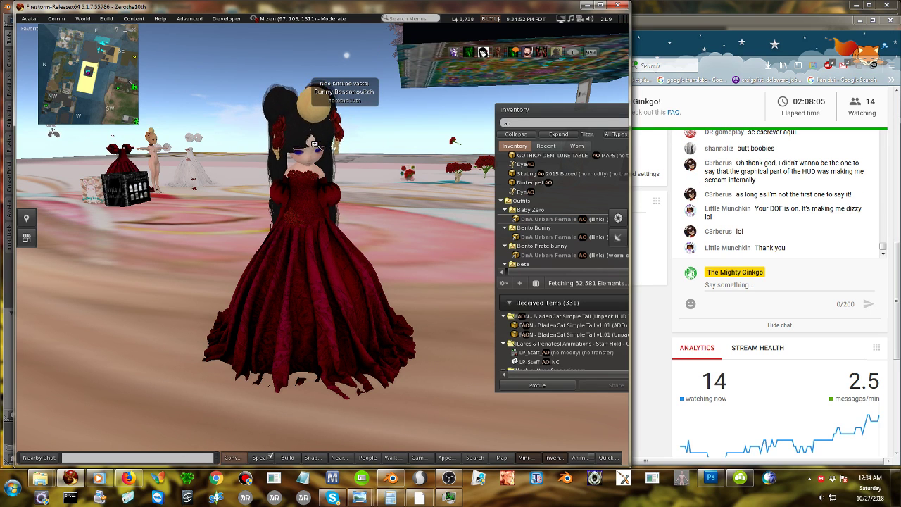
# Open the rose hair ornament for editing, place the build window beside it and enable Edit linked.
pyautogui.keyDown('alt'); pyautogui.moveTo(315, 146); pyautogui.dragTo(158, 71); pyautogui.keyUp('alt')
pyautogui.rightClick(391, 253)
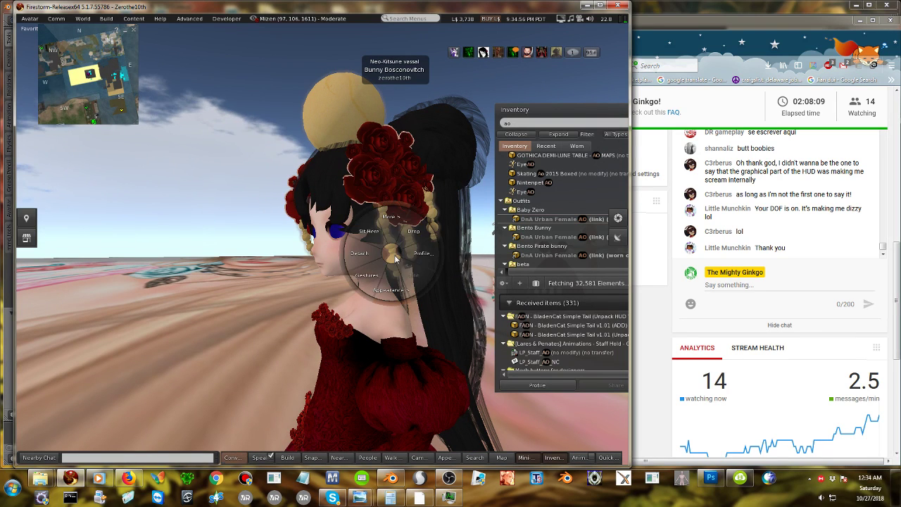
pyautogui.click(408, 273)
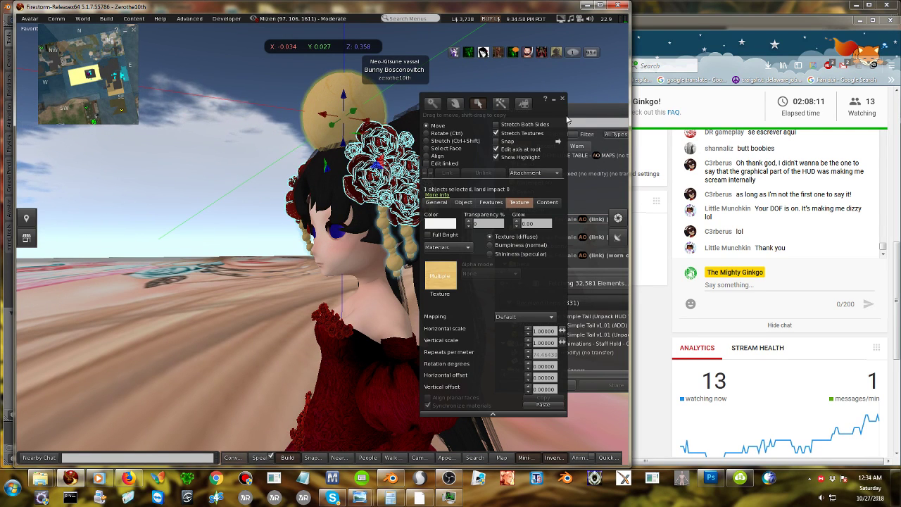
pyautogui.moveTo(432, 95); pyautogui.dragTo(293, 59)
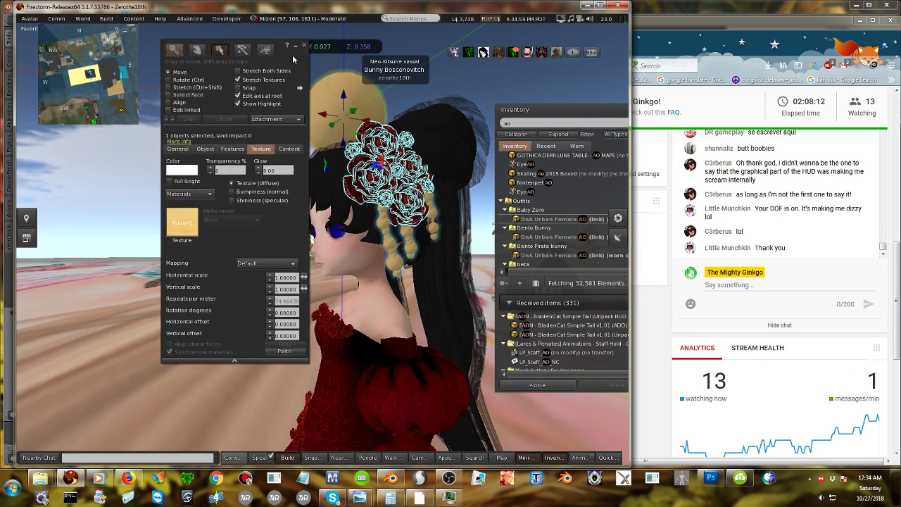
pyautogui.click(178, 110)
# Select the large bead near the end of the ornament's front strand for editing and move the build window clear of the beads.
pyautogui.keyDown('alt'); pyautogui.moveTo(401, 238); pyautogui.dragTo(401, 185); pyautogui.keyUp('alt')
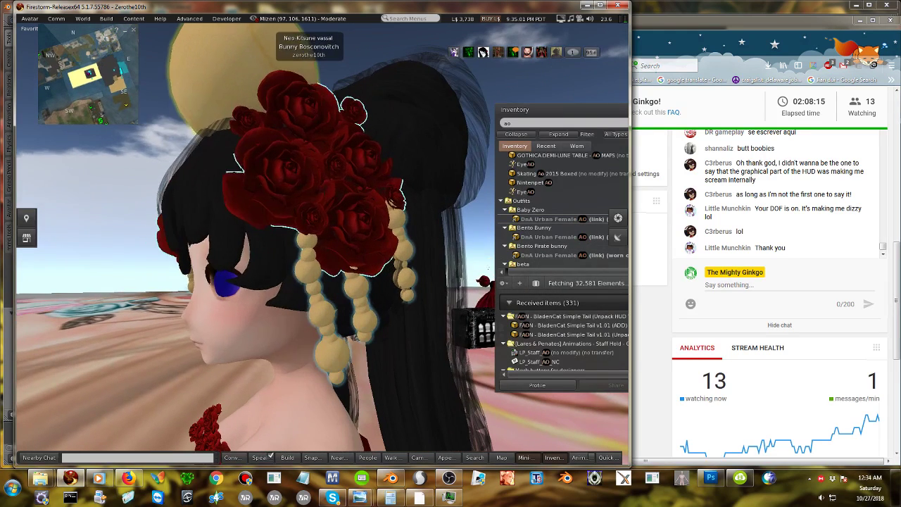
pyautogui.click(336, 355)
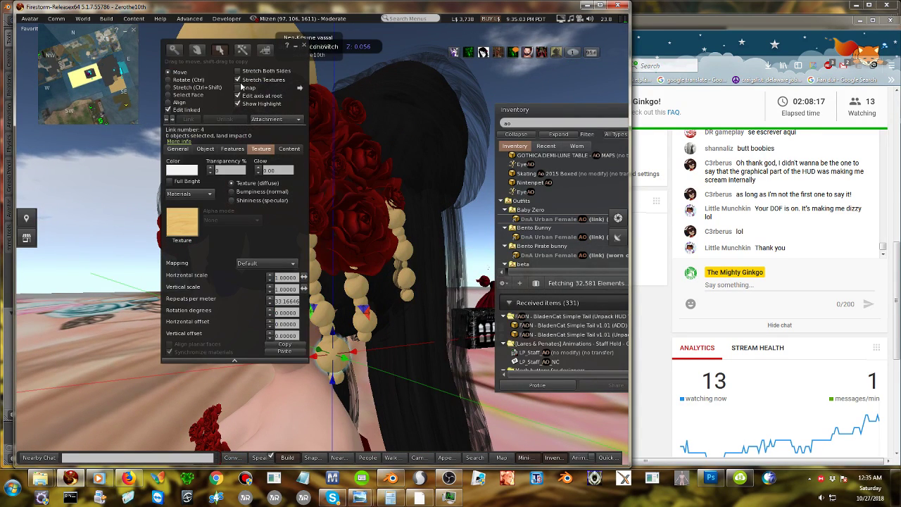
pyautogui.moveTo(287, 65); pyautogui.dragTo(226, 62)
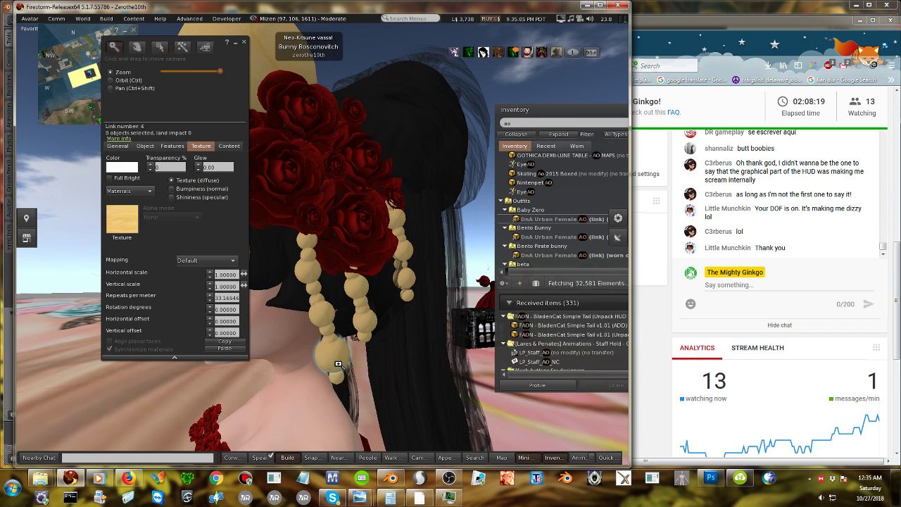
pyautogui.keyDown('alt'); pyautogui.moveTo(335, 367); pyautogui.dragTo(331, 269); pyautogui.keyUp('alt')
# Extend the selection to the rest of the beads on the ornament's front strand, from the end bead up to the roses.
pyautogui.keyDown('shift'); pyautogui.click(307, 207); pyautogui.keyUp('shift')
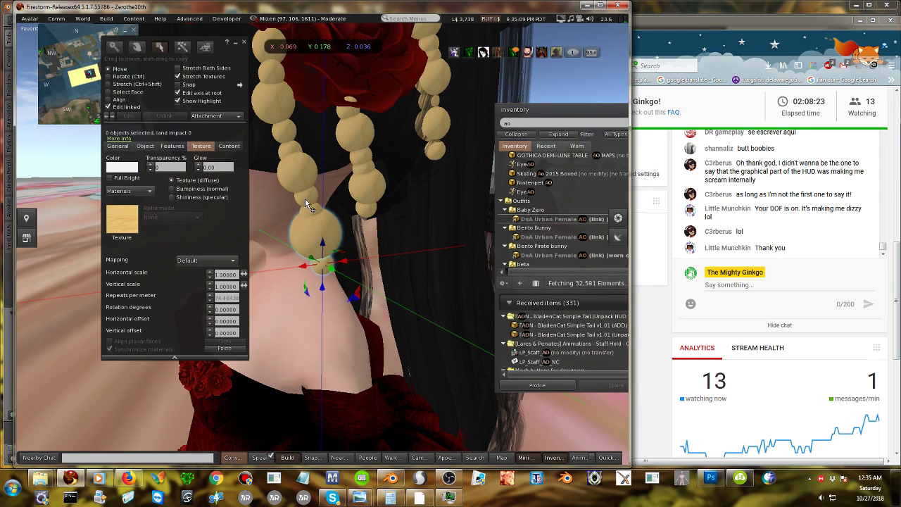
pyautogui.keyDown('shift'); pyautogui.click(291, 169); pyautogui.keyUp('shift')
pyautogui.click(289, 152)
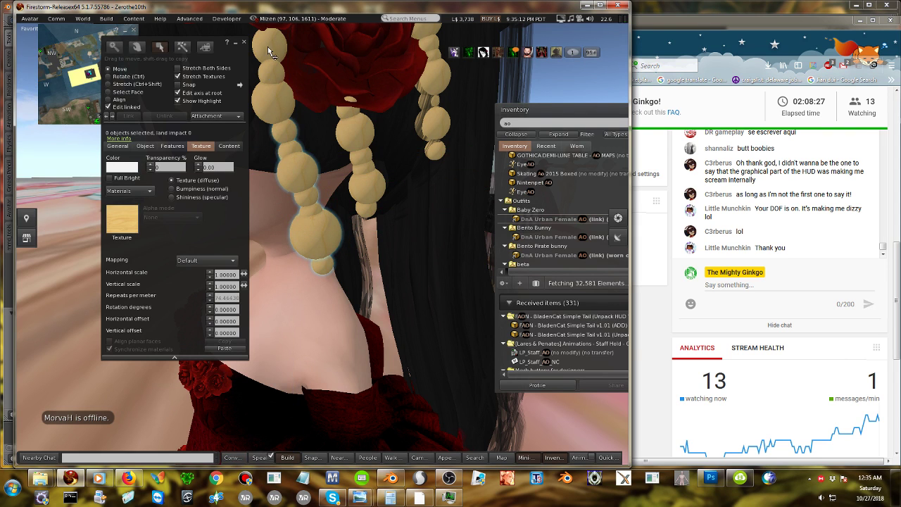
pyautogui.click(269, 49)
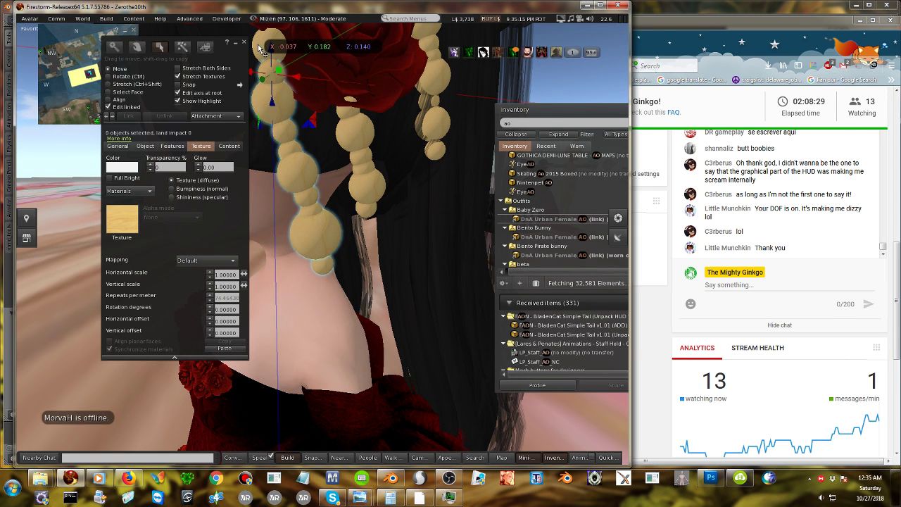
pyautogui.moveTo(259, 48); pyautogui.dragTo(261, 49)
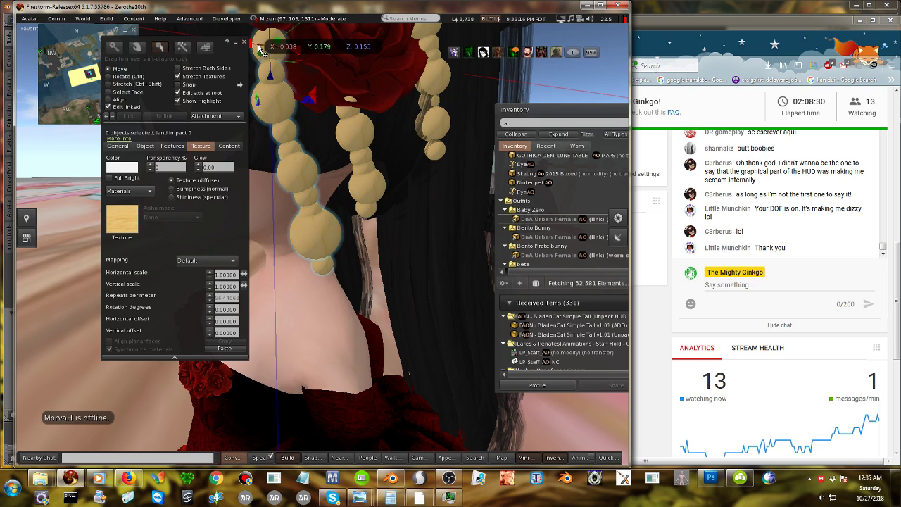
# Add all beads of the ornament's middle strand to the selection, from its tip up to the roses.
pyautogui.click(371, 194)
pyautogui.moveTo(365, 167); pyautogui.dragTo(361, 171)
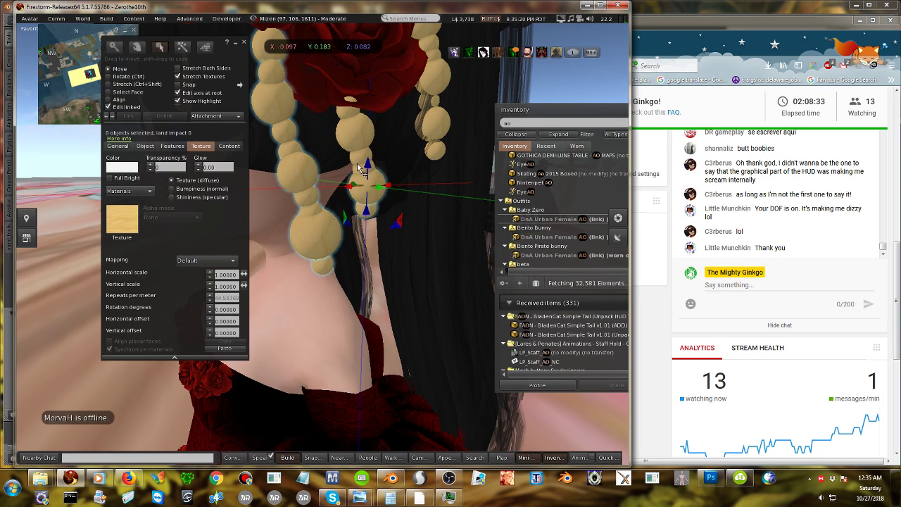
pyautogui.click(355, 165)
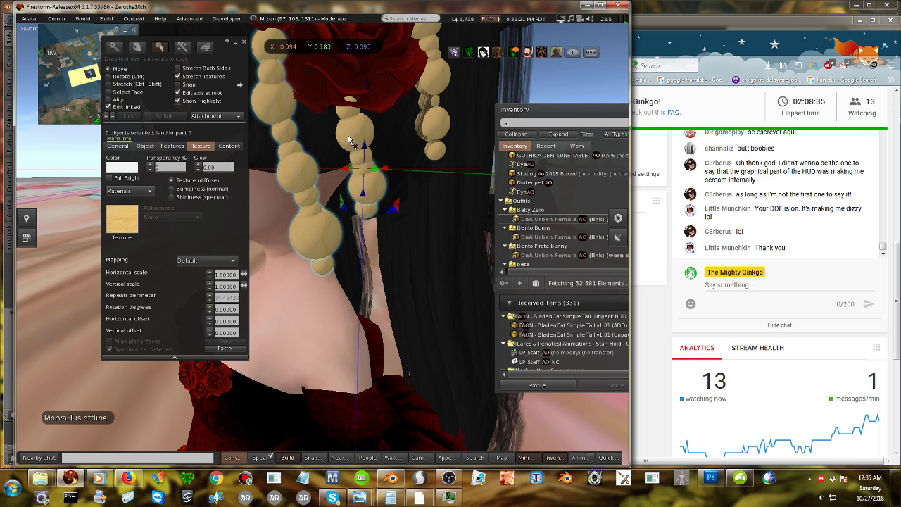
pyautogui.click(347, 135)
pyautogui.click(346, 116)
pyautogui.moveTo(347, 112); pyautogui.dragTo(415, 132)
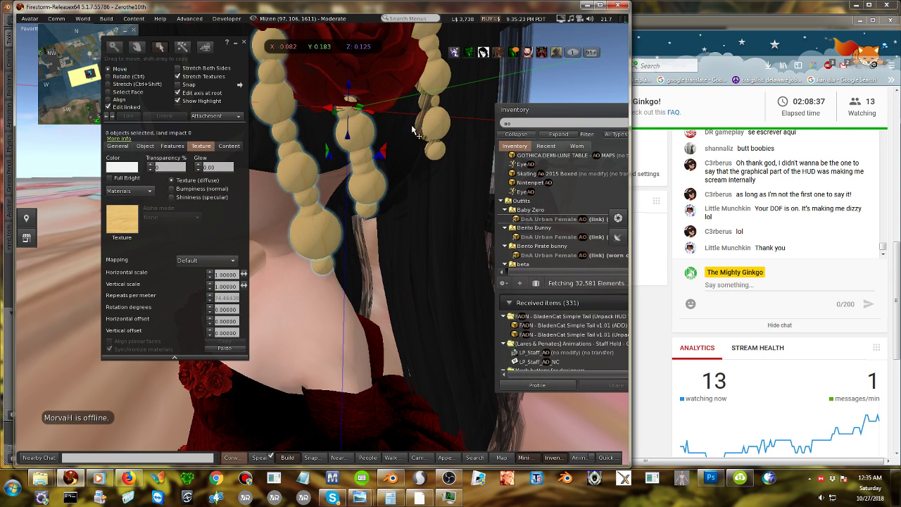
# Add the beads of the ornament's rear strand to the selection, from the end bead up to the roses.
pyautogui.press('alt')
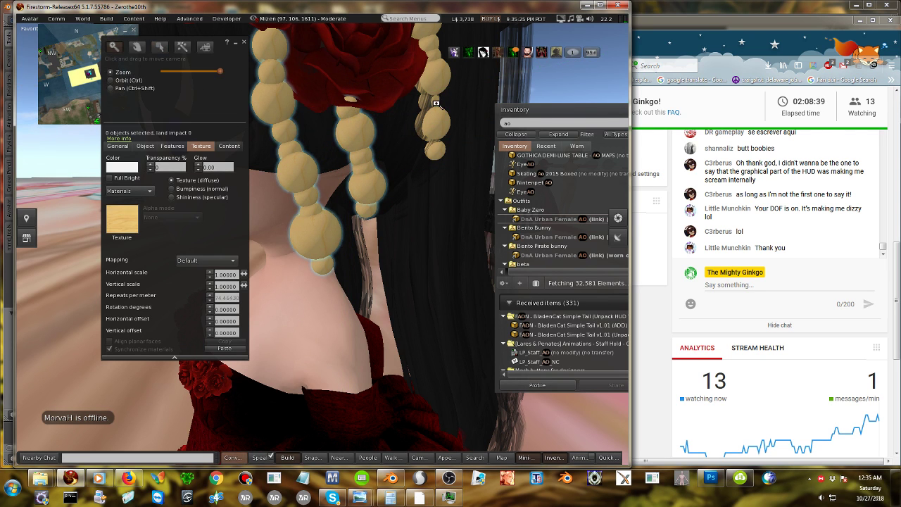
pyautogui.keyDown('alt'); pyautogui.moveTo(436, 104); pyautogui.dragTo(325, 269); pyautogui.keyUp('alt')
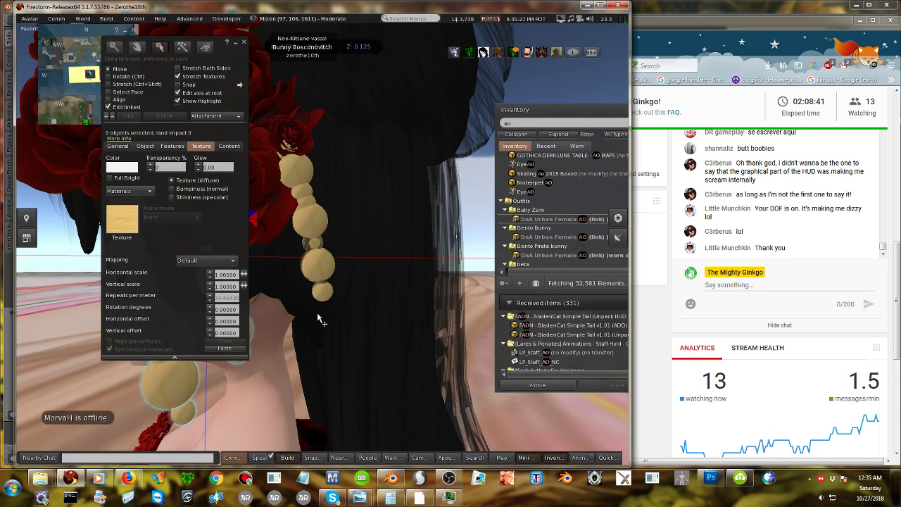
pyautogui.click(324, 300)
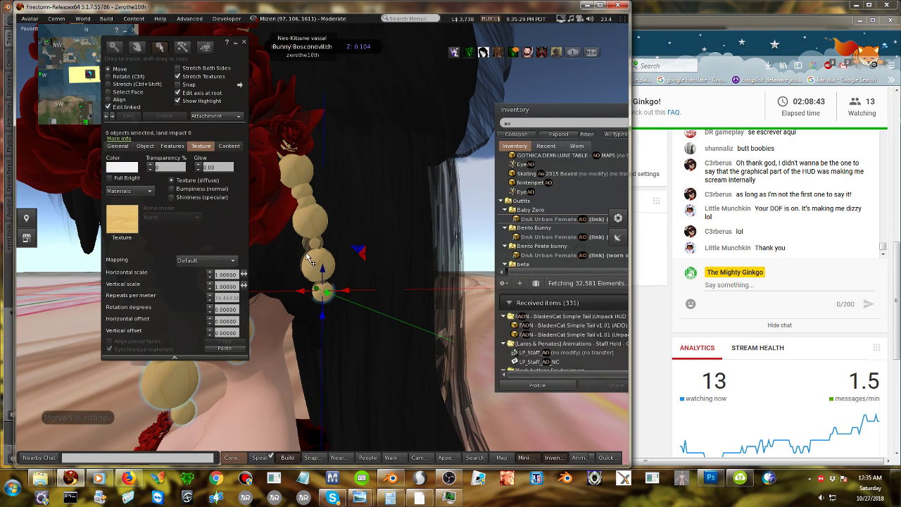
pyautogui.moveTo(311, 259); pyautogui.dragTo(317, 252)
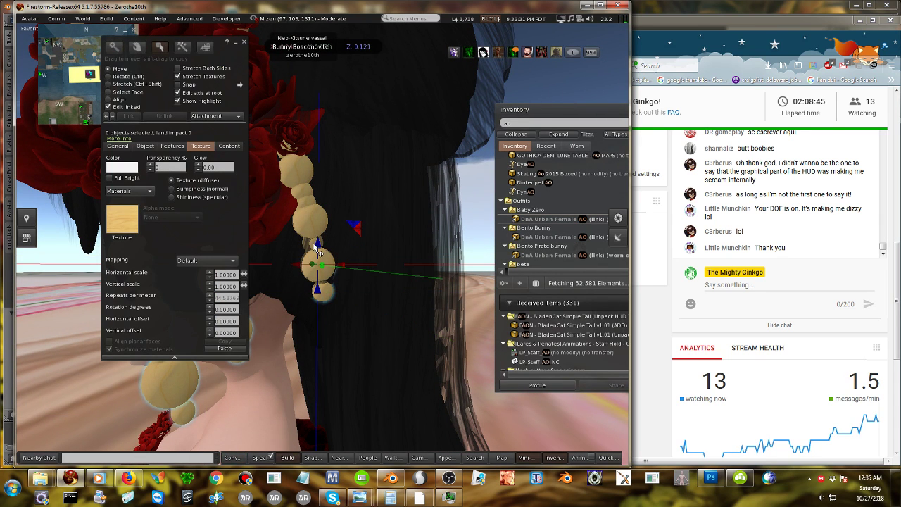
pyautogui.click(308, 215)
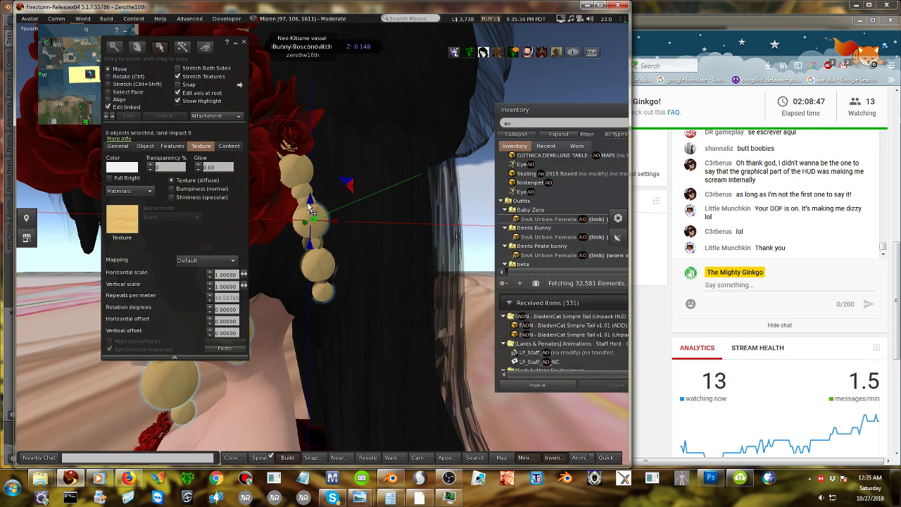
pyautogui.moveTo(306, 204); pyautogui.dragTo(293, 179)
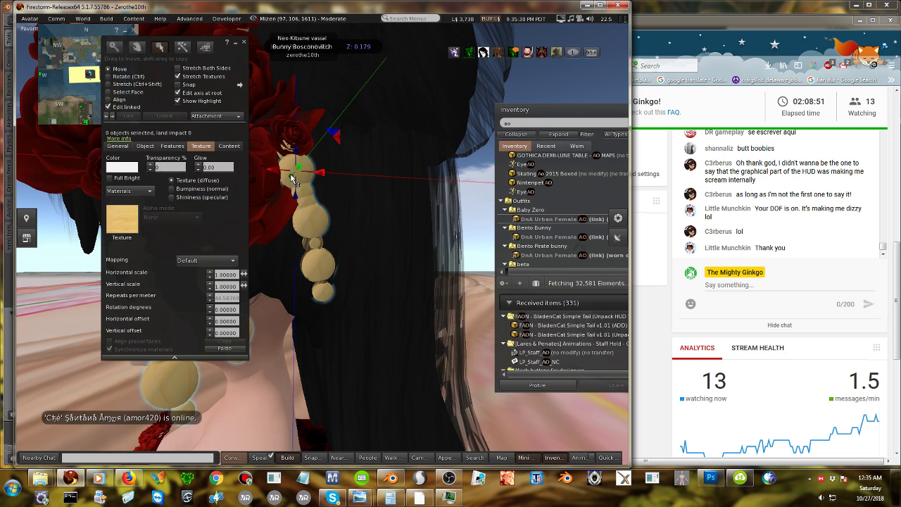
pyautogui.press('Escape')
pyautogui.click(318, 243)
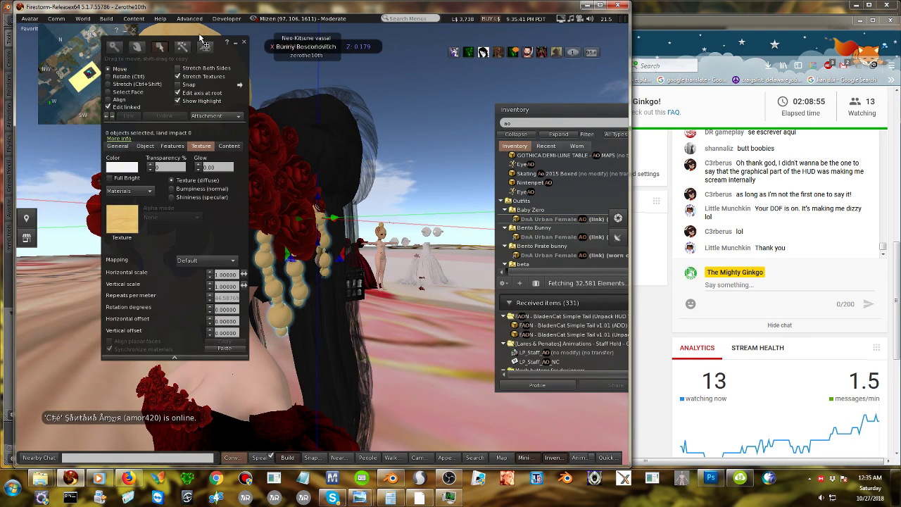
# Search the texture picker for "meta" and apply the Metal texture to the selected beads.
pyautogui.moveTo(218, 58); pyautogui.dragTo(221, 45)
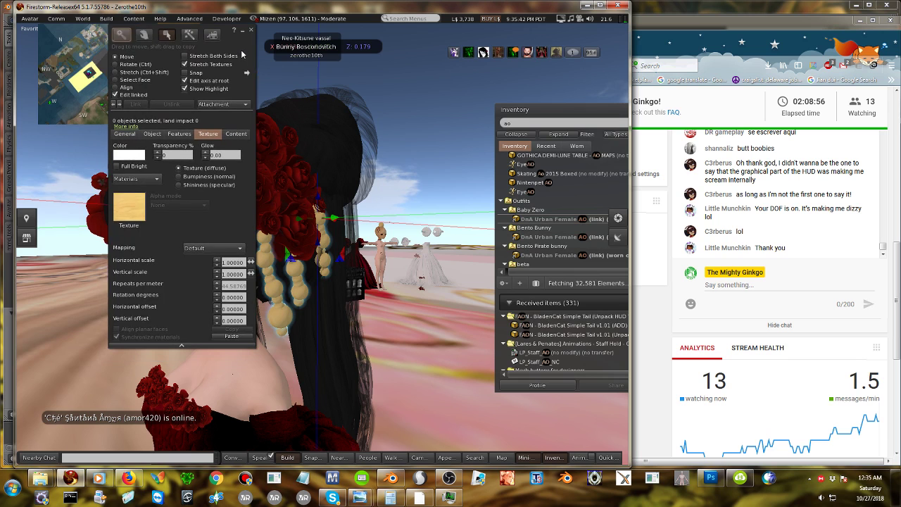
pyautogui.click(125, 207)
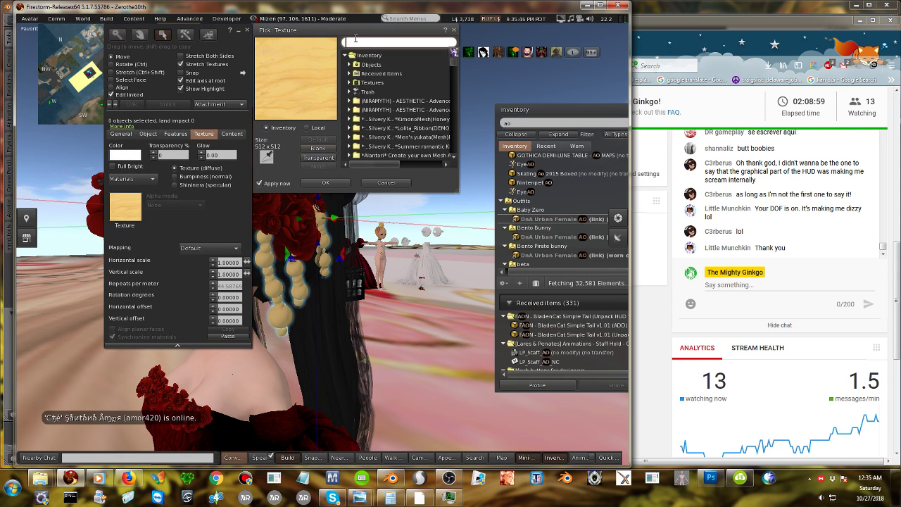
pyautogui.write('me')
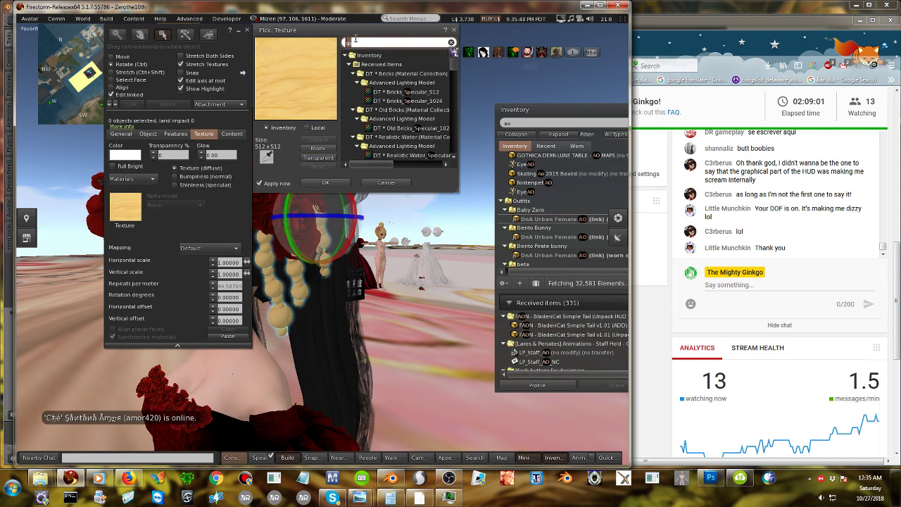
pyautogui.write('ta')
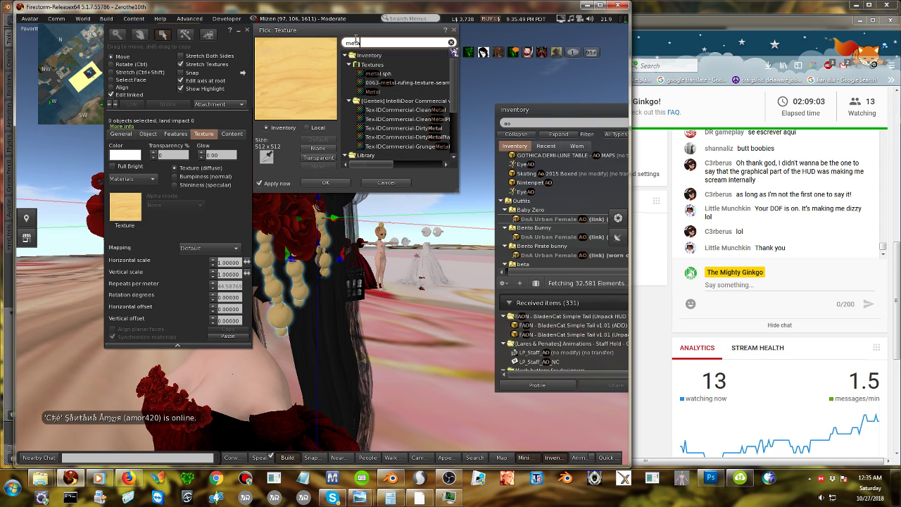
pyautogui.click(371, 91)
pyautogui.keyDown('alt'); pyautogui.moveTo(262, 245); pyautogui.dragTo(366, 260); pyautogui.keyUp('alt')
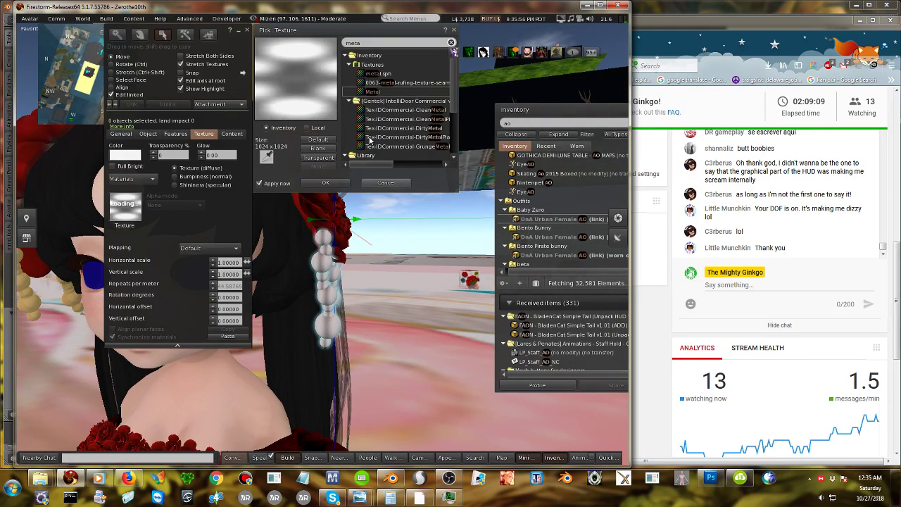
# Try the metal.sph texture on the selected beads and accept it in the texture picker.
pyautogui.click(378, 75)
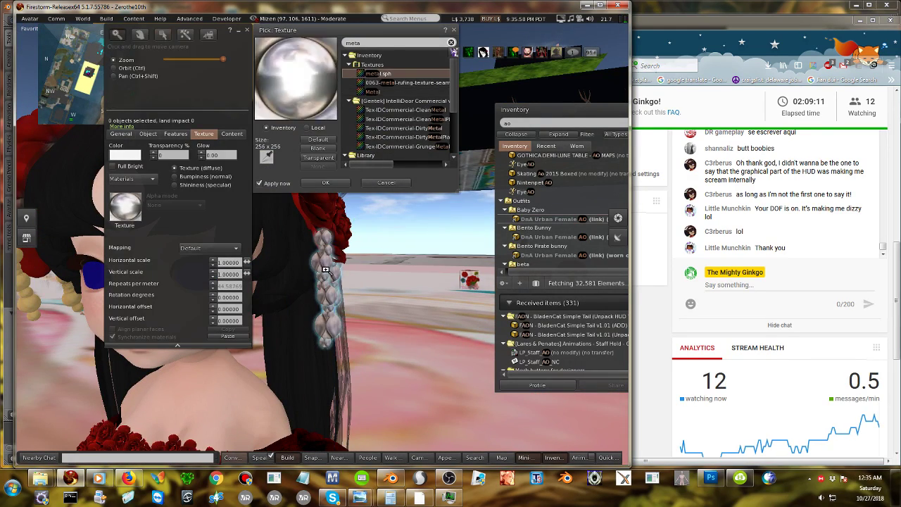
pyautogui.press('Escape')
pyautogui.keyDown('alt'); pyautogui.moveTo(338, 246); pyautogui.dragTo(322, 239); pyautogui.keyUp('alt')
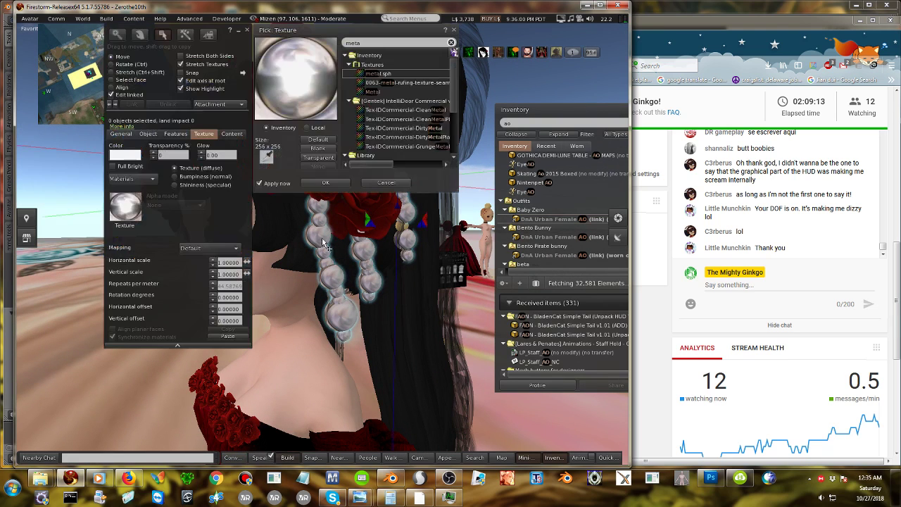
pyautogui.click(324, 183)
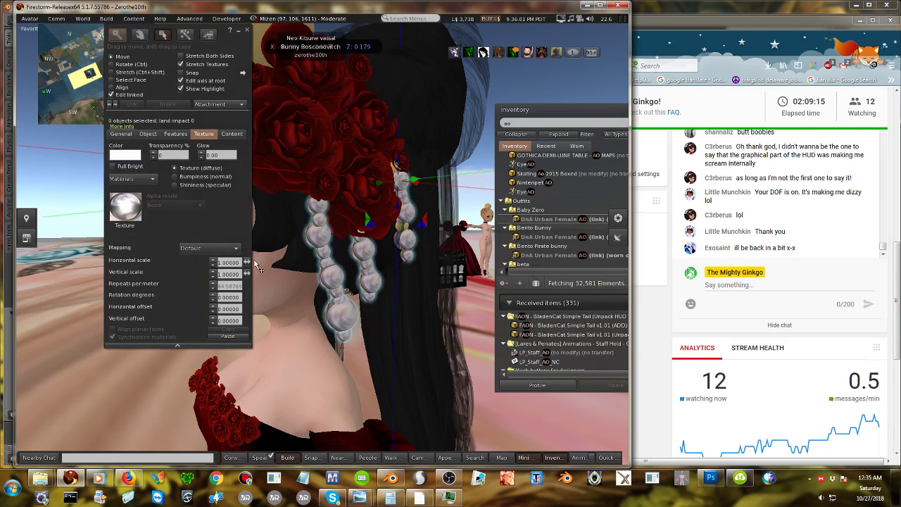
# Set the bead texture's horizontal scale to -0.8 and its vertical scale to 0.7.
pyautogui.click(233, 261)
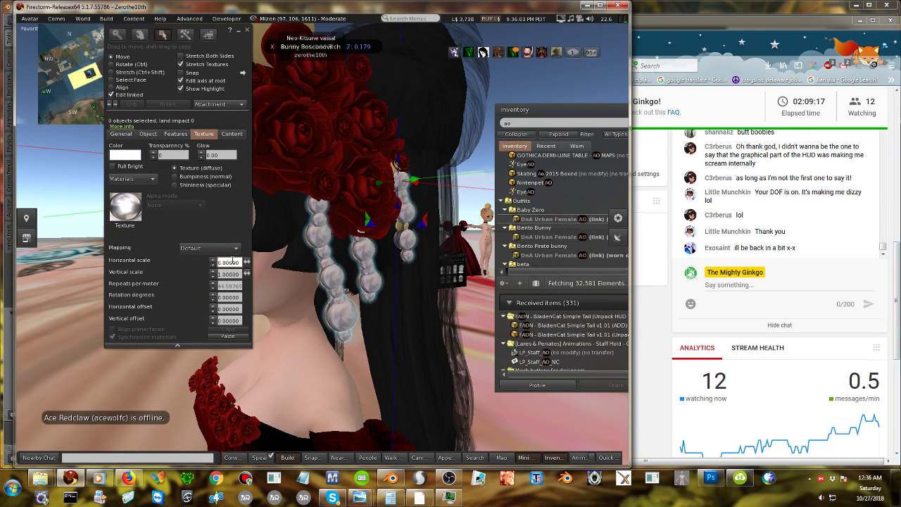
pyautogui.scroll(-10, 232, 259)
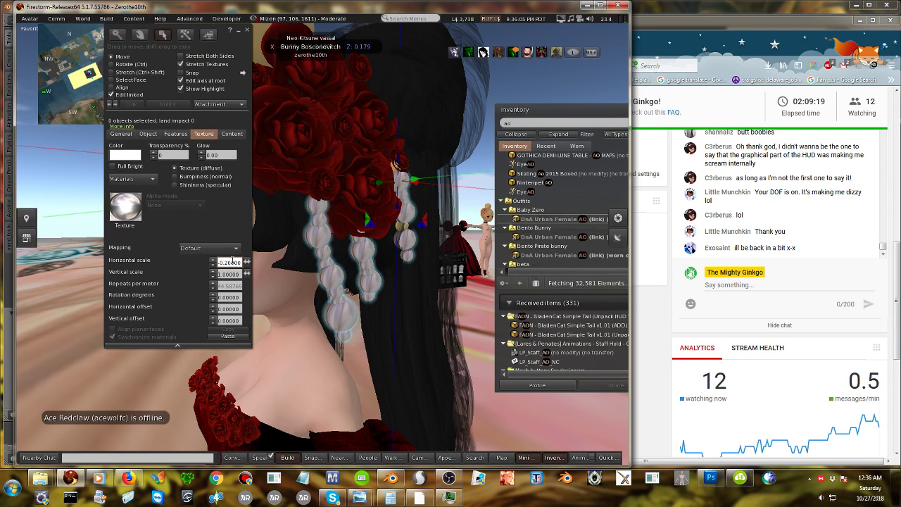
pyautogui.keyDown('alt'); pyautogui.scroll(-1, 232, 259); pyautogui.keyUp('alt')
pyautogui.click(230, 272)
pyautogui.scroll(-1, 230, 272)
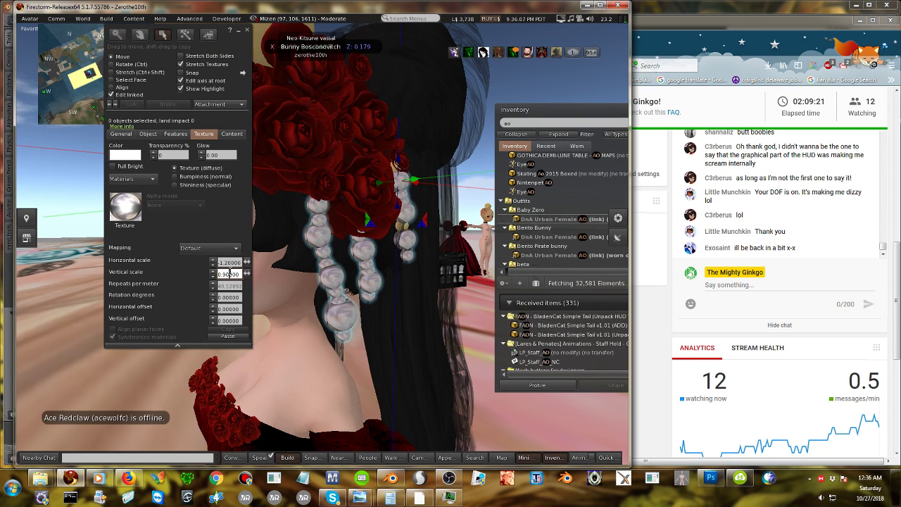
pyautogui.scroll(-2, 231, 273)
pyautogui.click(229, 262)
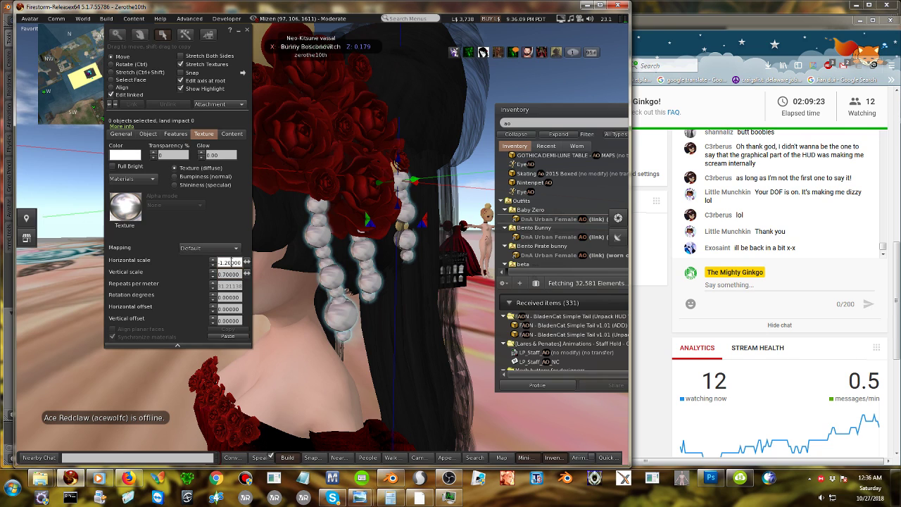
pyautogui.scroll(2, 231, 262)
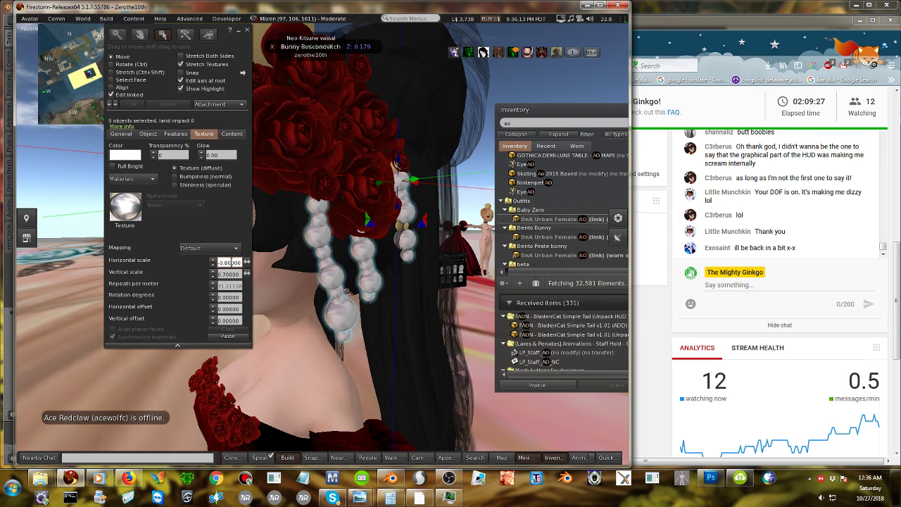
# Search the textures for "metal" and replace the selected beads' texture with Metal.
pyautogui.keyDown('alt'); pyautogui.moveTo(361, 234); pyautogui.dragTo(465, 169); pyautogui.keyUp('alt')
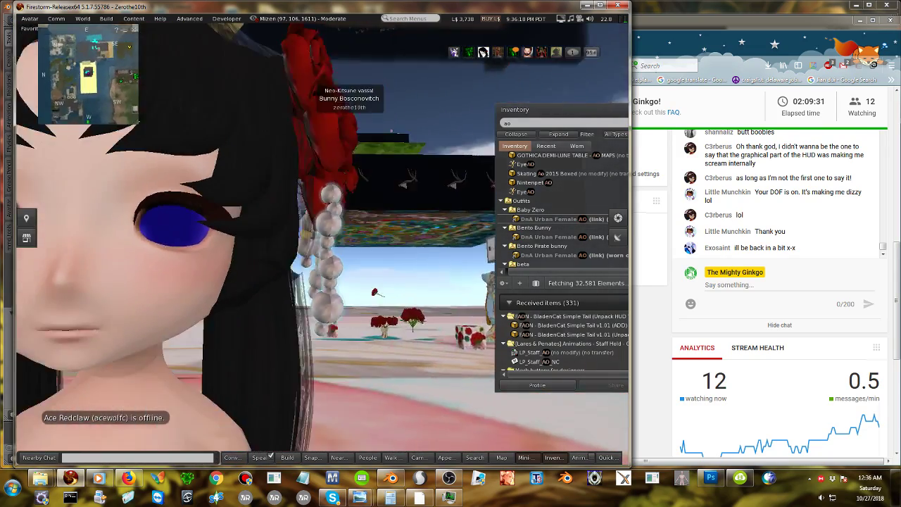
pyautogui.keyDown('alt'); pyautogui.moveTo(402, 225); pyautogui.dragTo(318, 225); pyautogui.keyUp('alt')
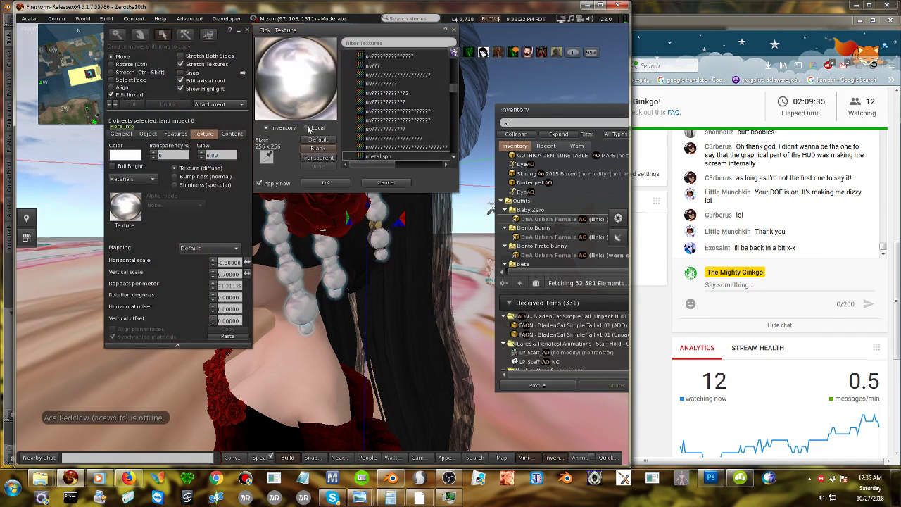
pyautogui.click(380, 43)
pyautogui.write('metal')
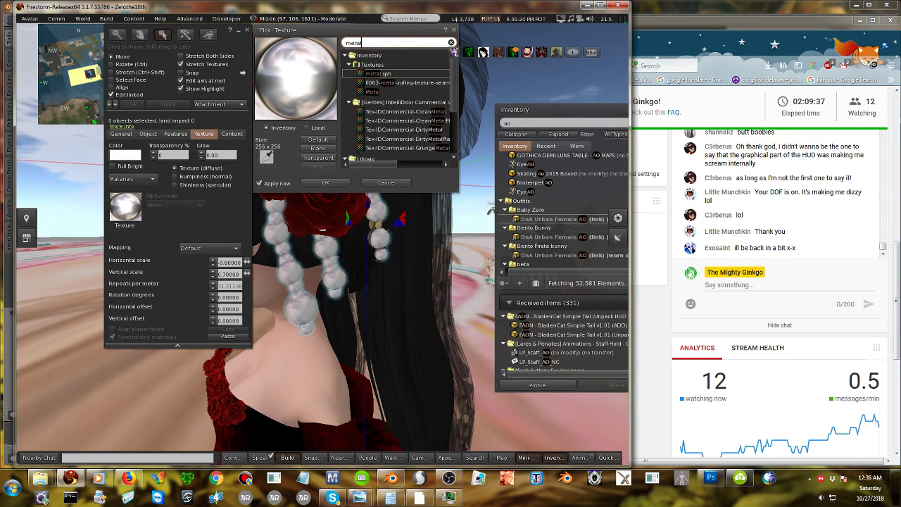
pyautogui.click(391, 92)
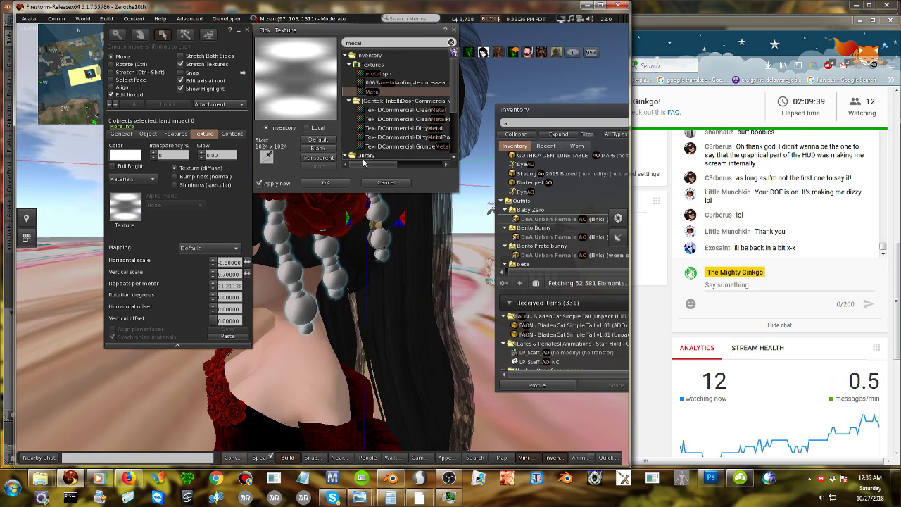
pyautogui.click(323, 181)
pyautogui.hotkey('ctrl', 'w')
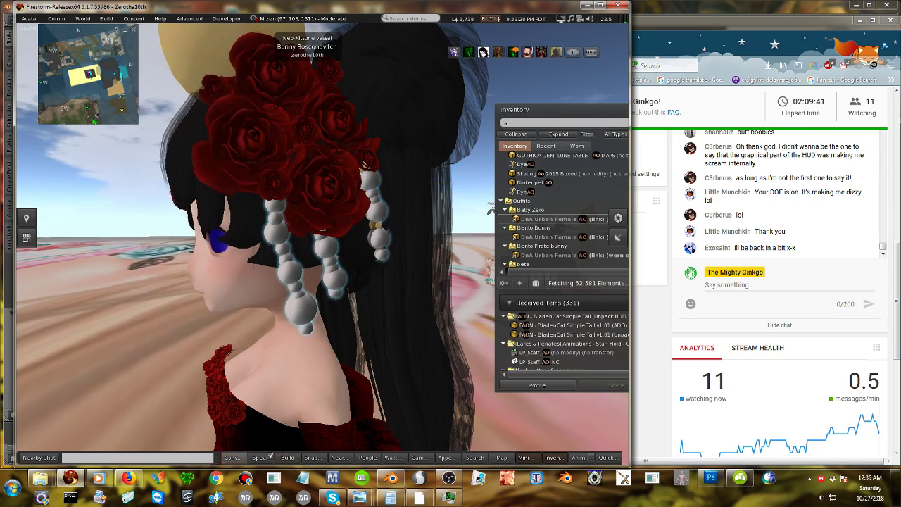
# Move the build window aside to uncover the rose ornament and bead strands on the other side of the avatar's head.
pyautogui.keyDown('alt'); pyautogui.moveTo(322, 236); pyautogui.dragTo(458, 243); pyautogui.keyUp('alt')
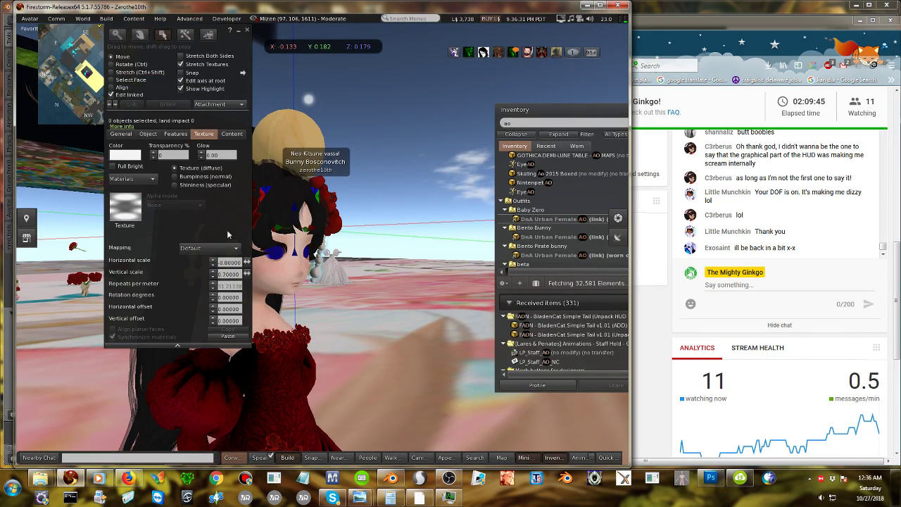
pyautogui.moveTo(232, 169); pyautogui.dragTo(107, 169)
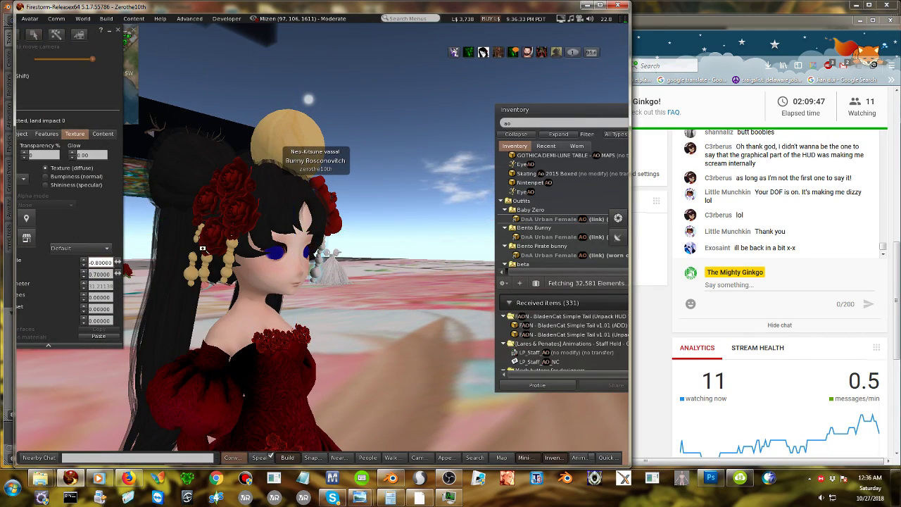
pyautogui.keyDown('alt'); pyautogui.moveTo(202, 247); pyautogui.dragTo(327, 255); pyautogui.keyUp('alt')
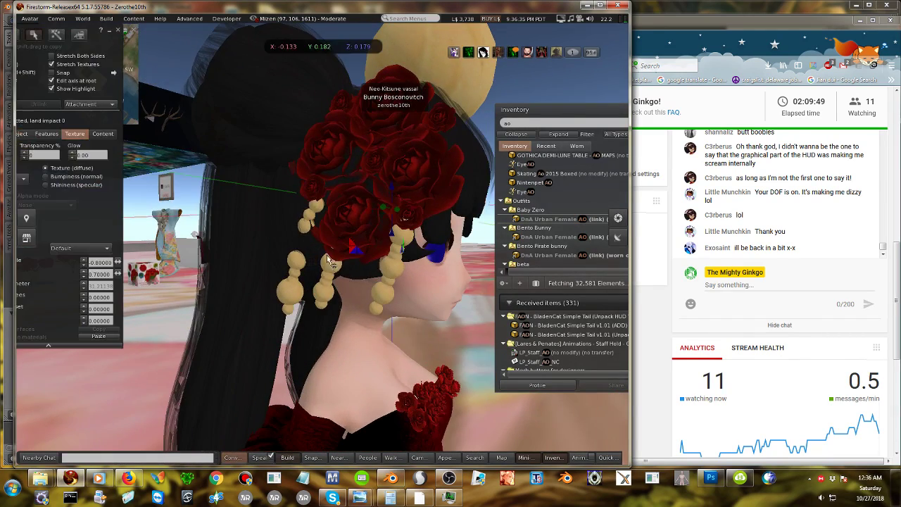
# Select the beads of the hanging strand nearest the avatar's face for retexturing.
pyautogui.click(377, 309)
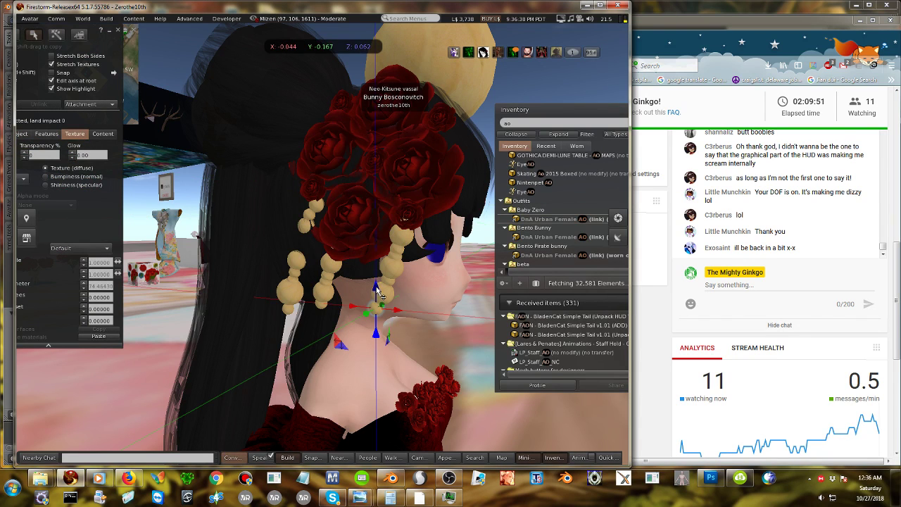
pyautogui.moveTo(391, 290); pyautogui.dragTo(403, 262)
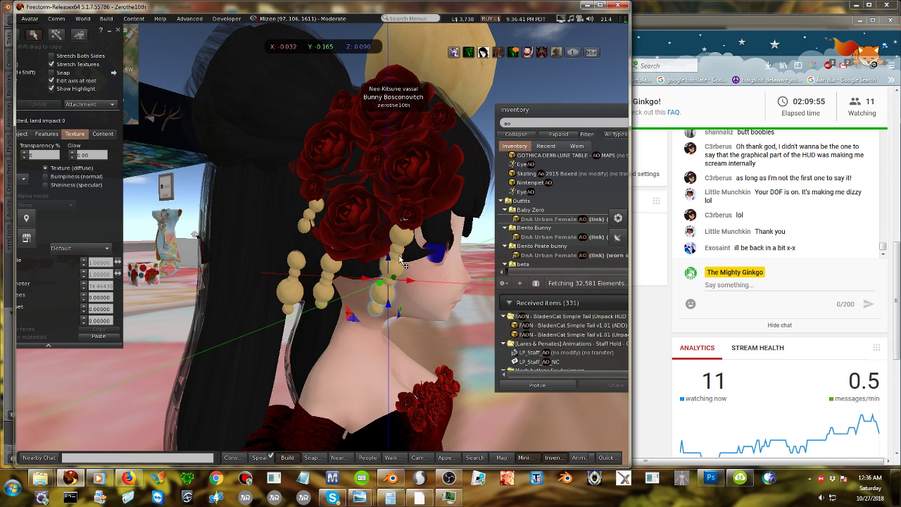
pyautogui.press('Escape')
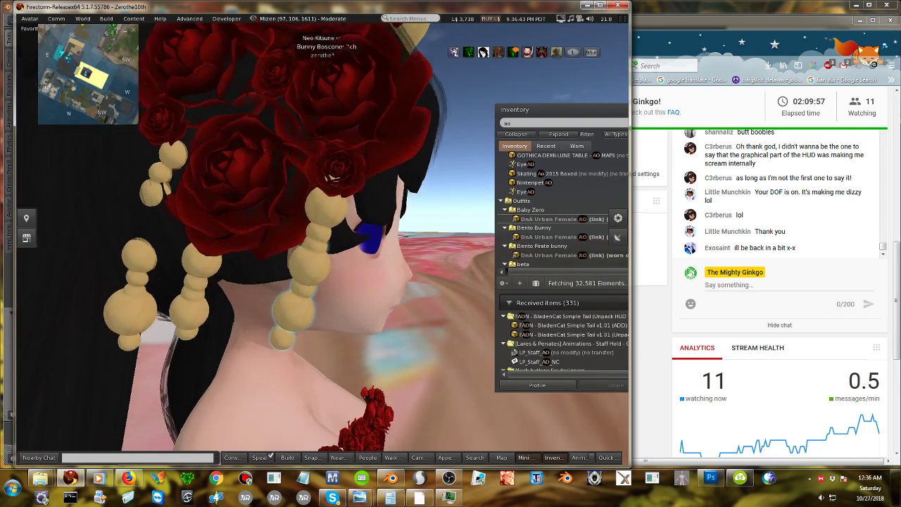
pyautogui.moveTo(328, 279)
pyautogui.keyDown('alt'); pyautogui.mouseDown()
pyautogui.moveTo(328, 260)
pyautogui.moveTo(328, 279)
pyautogui.mouseUp(); pyautogui.keyUp('alt')
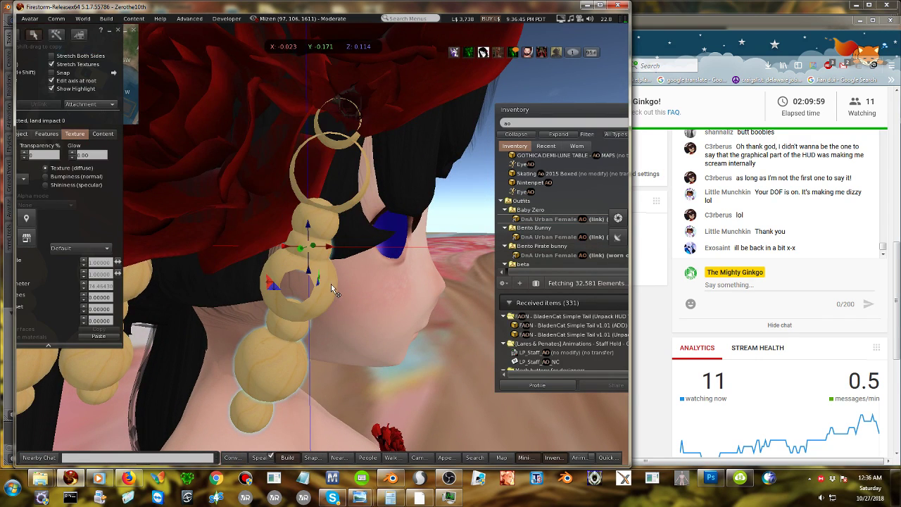
pyautogui.keyDown('shift'); pyautogui.click(329, 232); pyautogui.keyUp('shift')
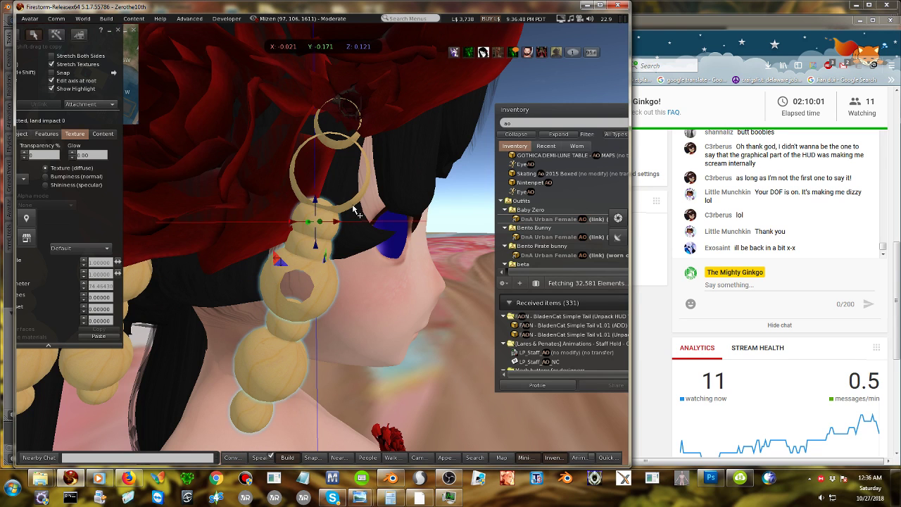
pyautogui.click(355, 147)
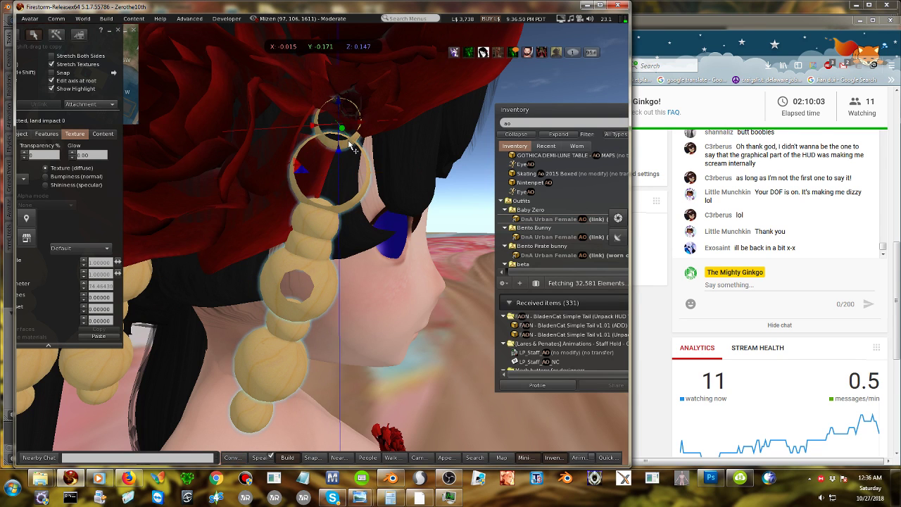
# Add the beads of the middle hanging strand below the rose ornament to the selection.
pyautogui.press('Escape')
pyautogui.keyDown('alt'); pyautogui.moveTo(296, 323); pyautogui.dragTo(295, 286); pyautogui.keyUp('alt')
pyautogui.keyDown('alt'); pyautogui.moveTo(257, 322); pyautogui.dragTo(256, 253); pyautogui.keyUp('alt')
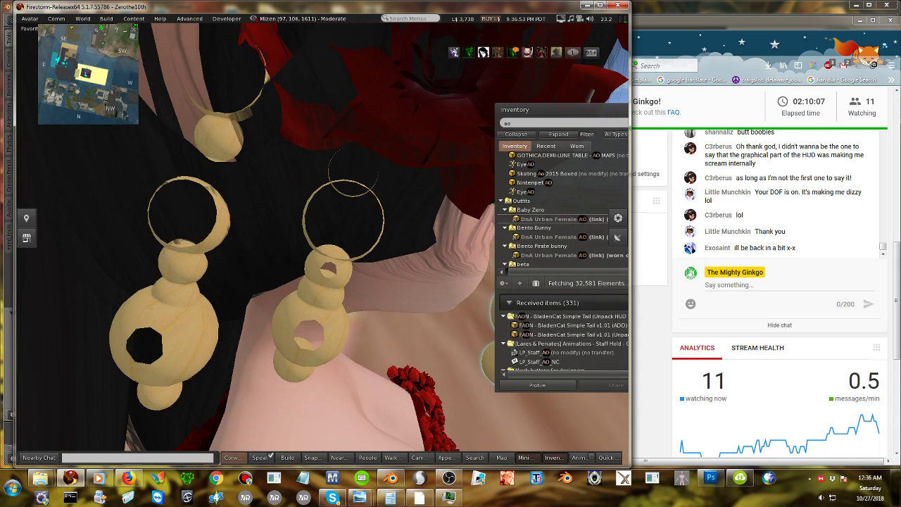
pyautogui.keyDown('alt'); pyautogui.moveTo(184, 184); pyautogui.dragTo(185, 213); pyautogui.keyUp('alt')
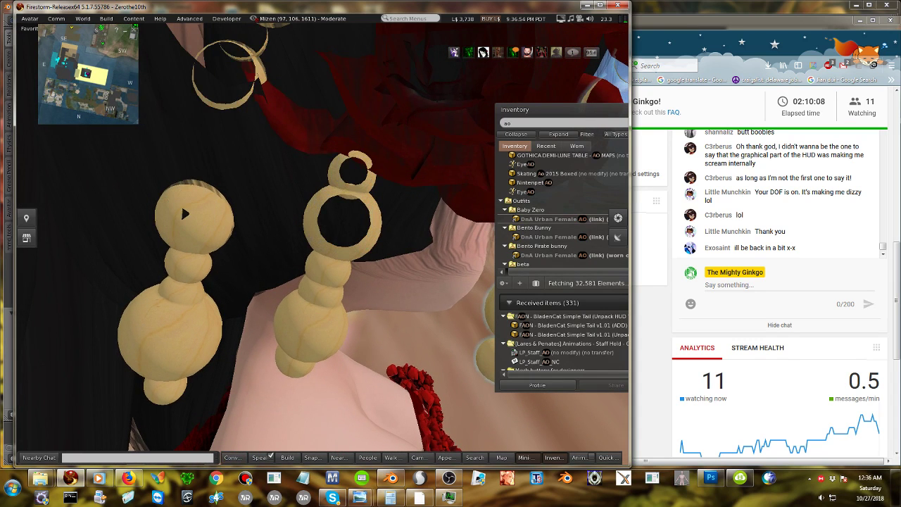
pyautogui.keyDown('shift'); pyautogui.click(306, 332); pyautogui.keyUp('shift')
pyautogui.keyDown('shift'); pyautogui.click(314, 307); pyautogui.keyUp('shift')
pyautogui.keyDown('shift'); pyautogui.click(321, 295); pyautogui.keyUp('shift')
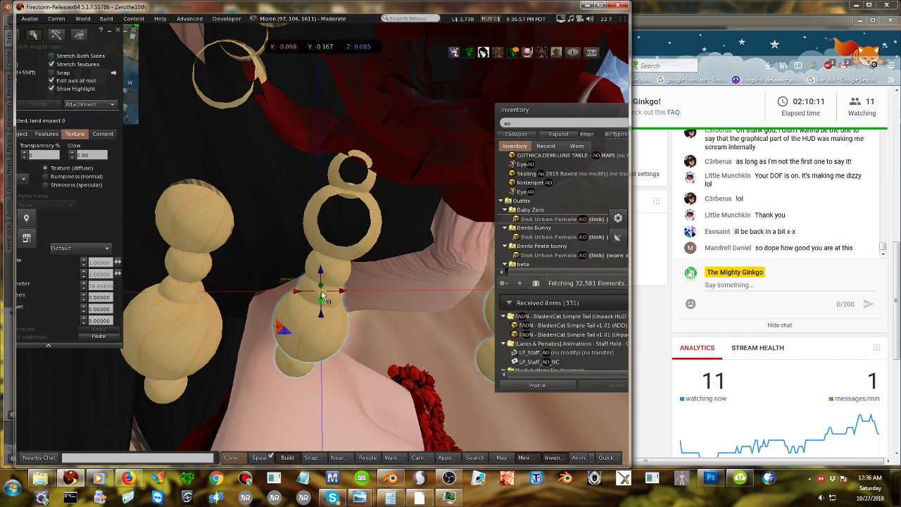
pyautogui.moveTo(342, 268); pyautogui.dragTo(285, 318)
pyautogui.keyDown('shift'); pyautogui.click(371, 189); pyautogui.keyUp('shift')
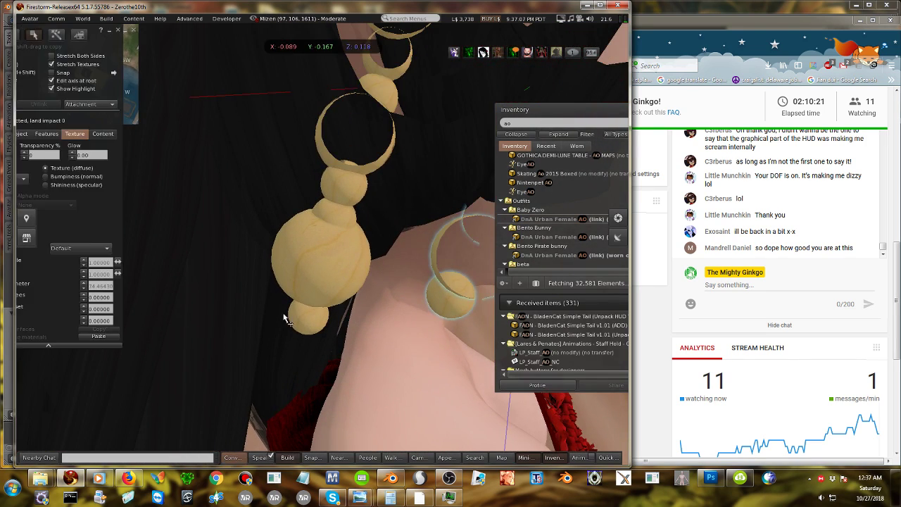
# Add the beads of the rear hanging strand, from its lowest bead up to its top one, to the selection.
pyautogui.keyDown('shift'); pyautogui.click(310, 314); pyautogui.keyUp('shift')
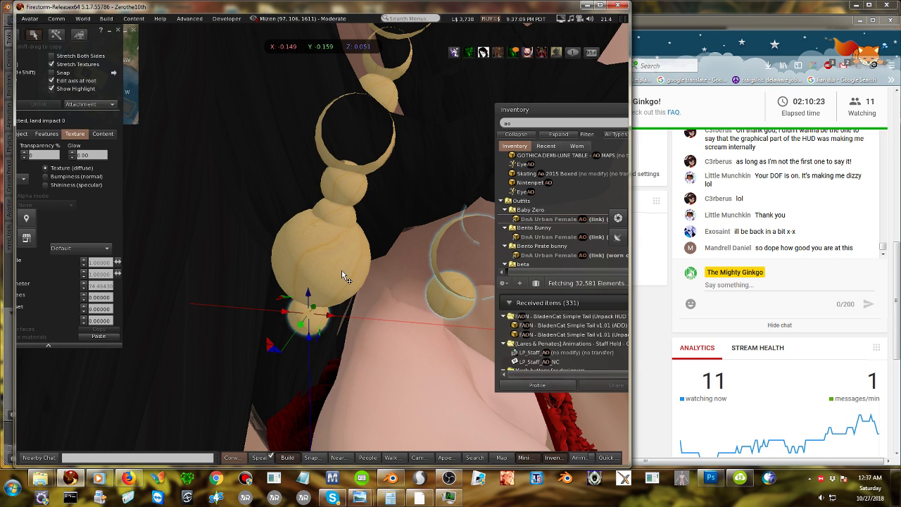
pyautogui.click(355, 223)
pyautogui.click(359, 187)
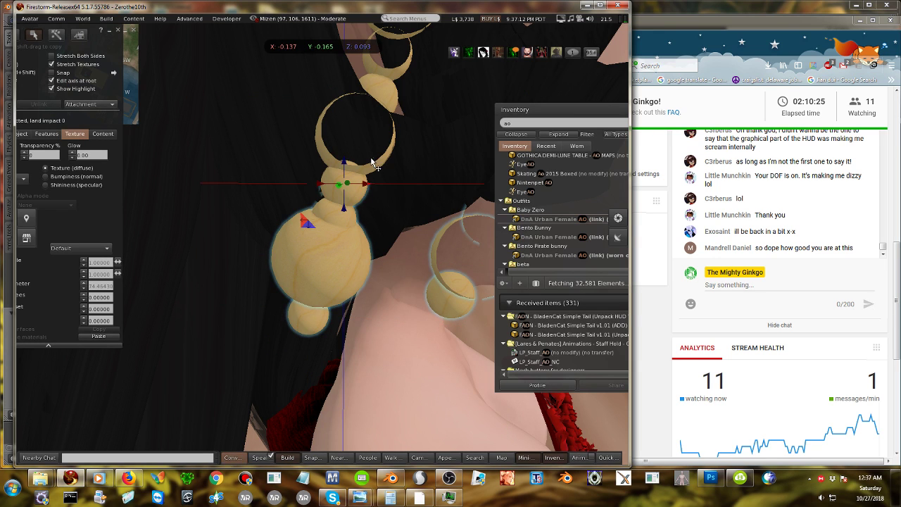
pyautogui.click(387, 105)
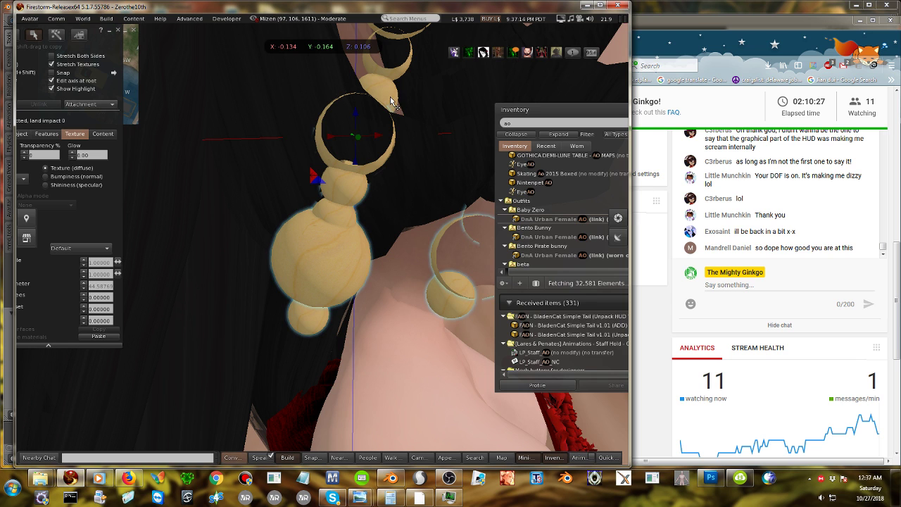
pyautogui.click(391, 101)
pyautogui.press('Escape')
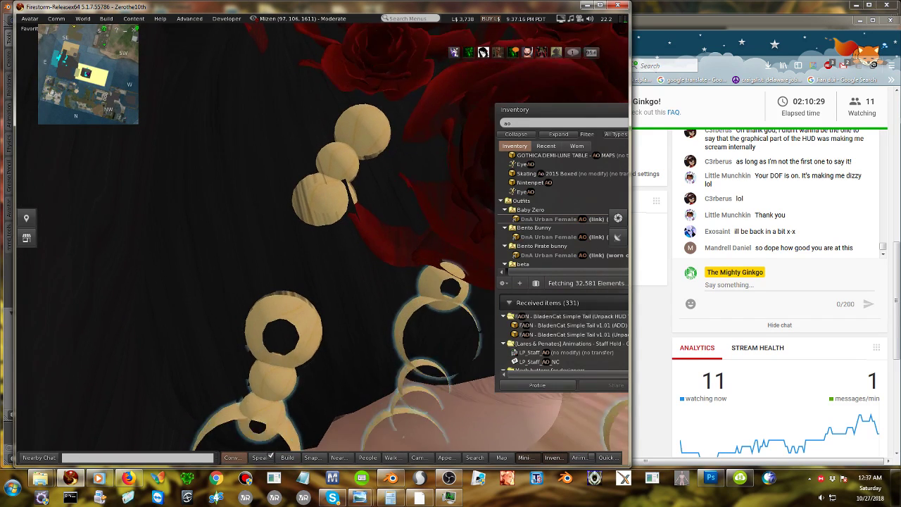
pyautogui.hotkey('ctrl', '3')
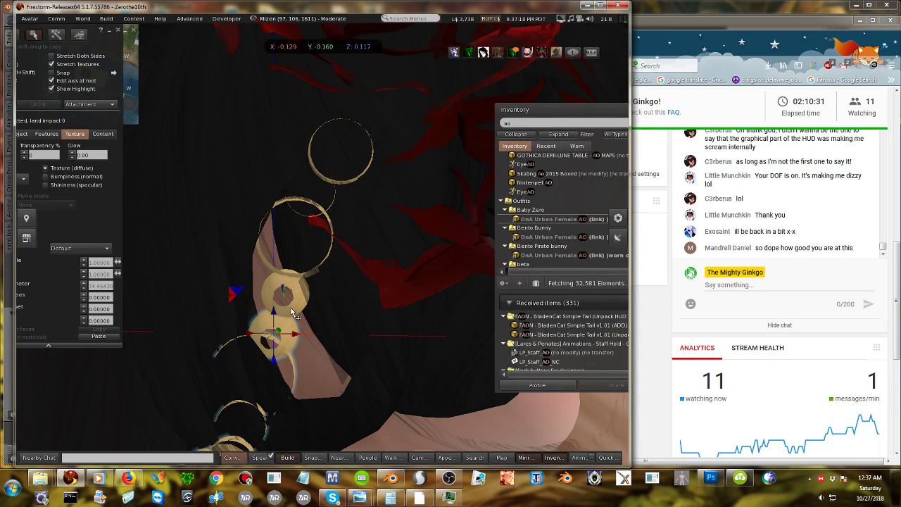
pyautogui.click(295, 318)
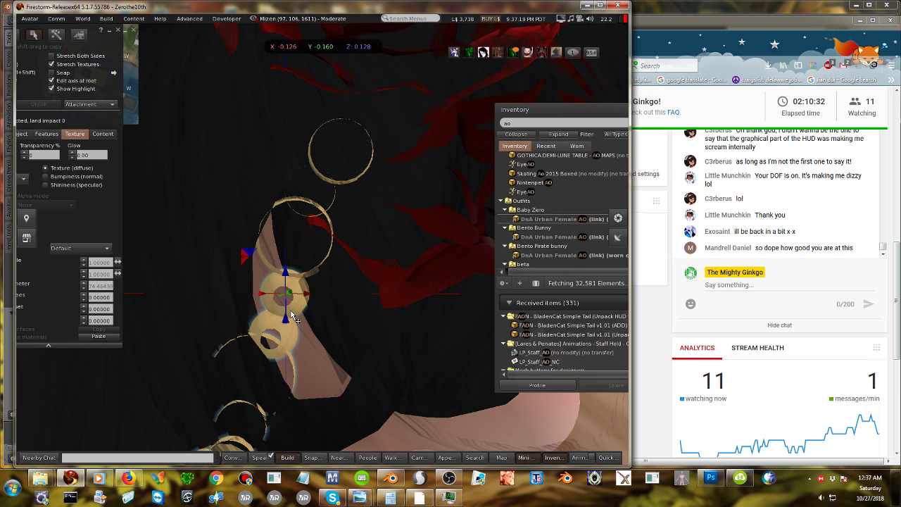
pyautogui.click(269, 264)
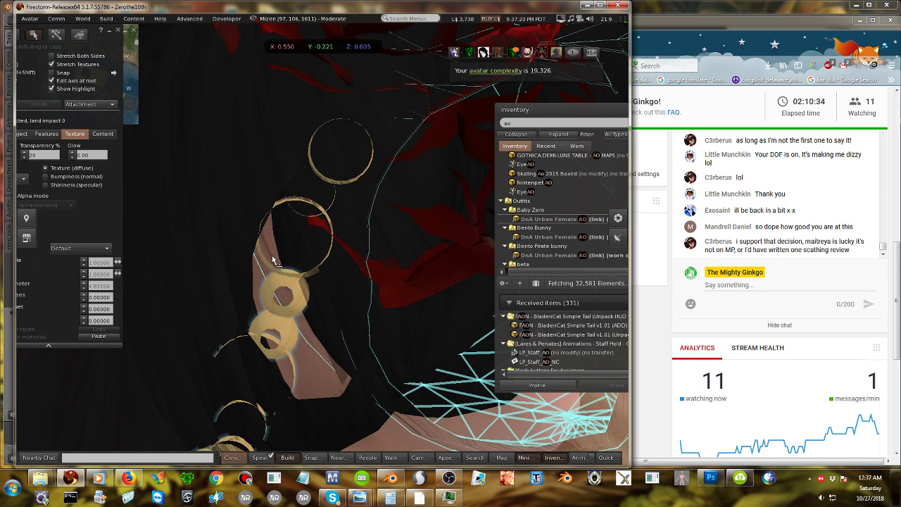
pyautogui.click(310, 343)
pyautogui.click(322, 340)
pyautogui.click(322, 338)
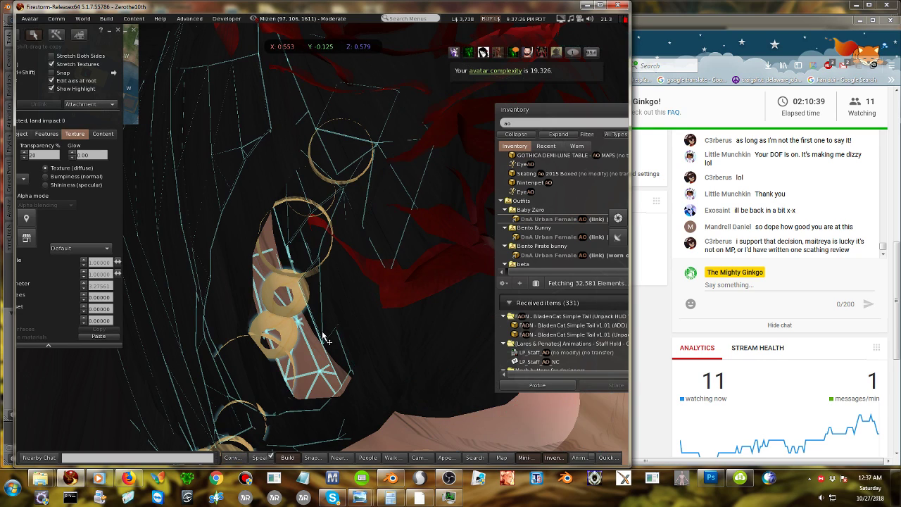
pyautogui.press('Escape')
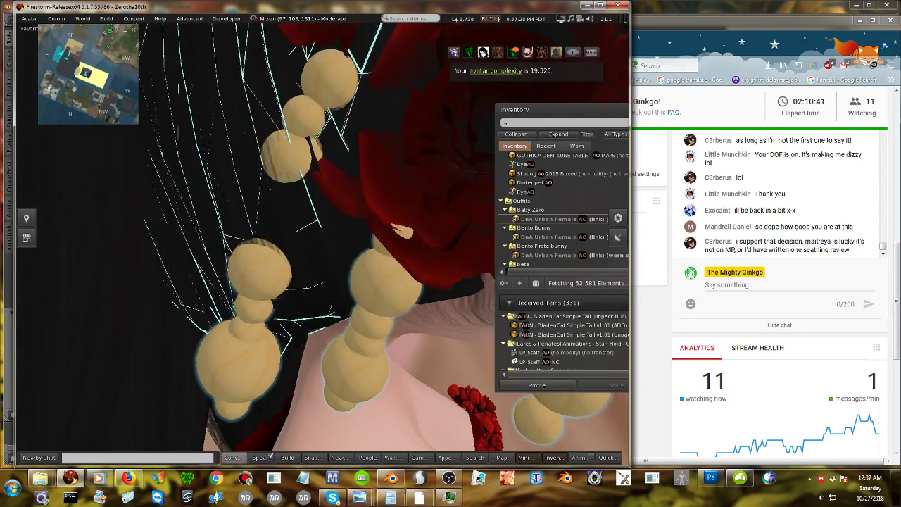
pyautogui.keyDown('alt'); pyautogui.moveTo(323, 245); pyautogui.dragTo(337, 246); pyautogui.keyUp('alt')
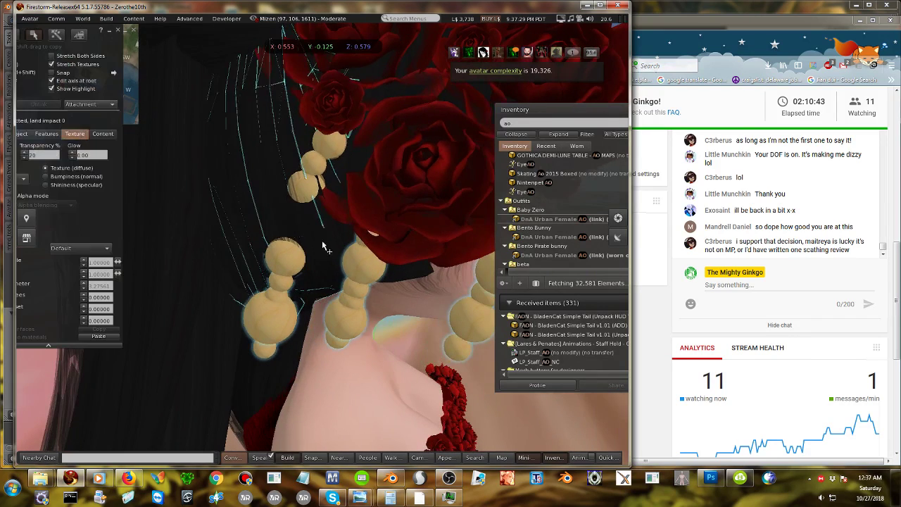
pyautogui.click(274, 181)
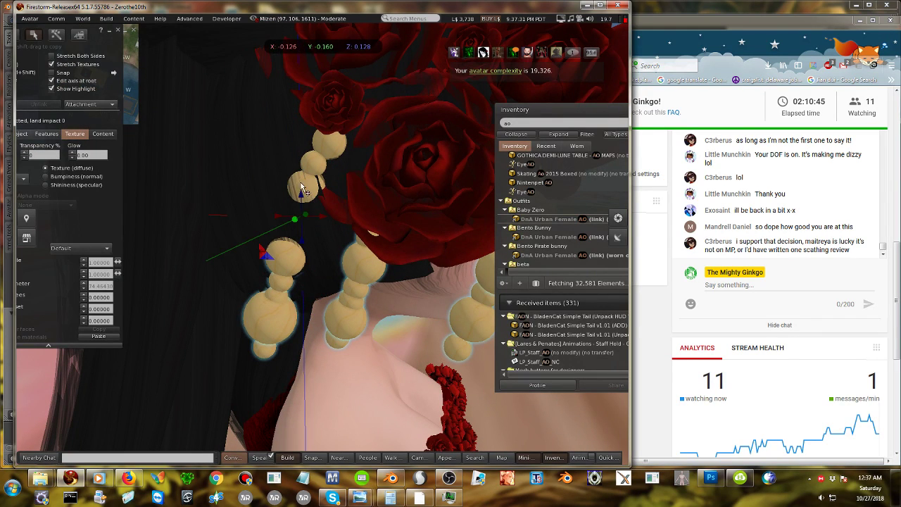
# Add the three beads of the short upper strand behind the roses to the selection.
pyautogui.press('Escape')
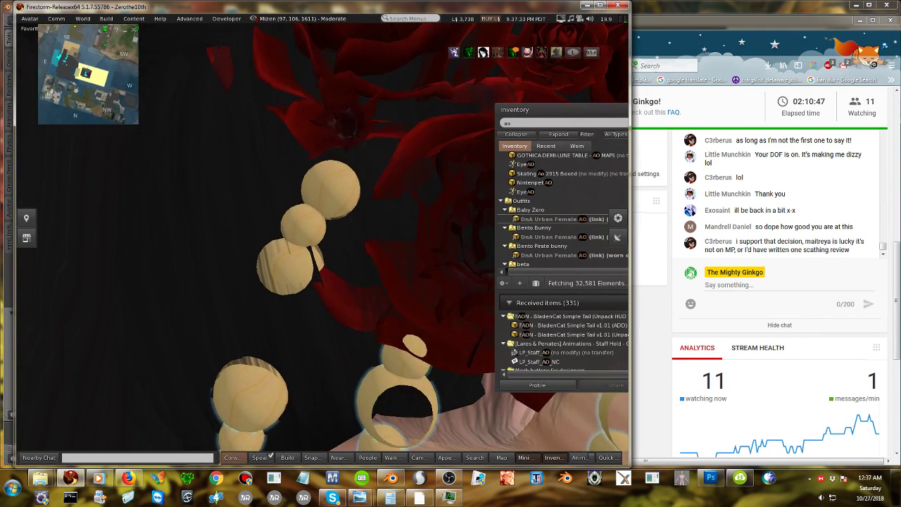
pyautogui.keyDown('alt'); pyautogui.moveTo(294, 266); pyautogui.dragTo(294, 255); pyautogui.keyUp('alt')
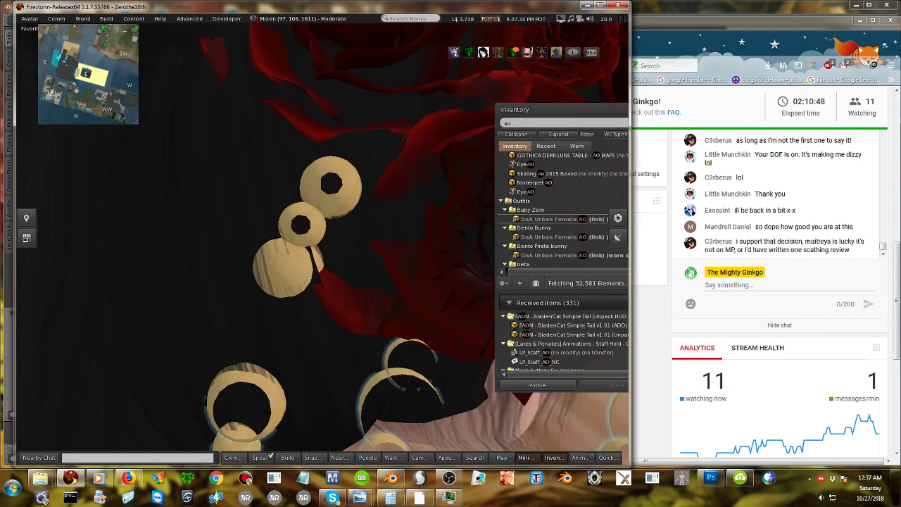
pyautogui.click(321, 235)
pyautogui.click(297, 273)
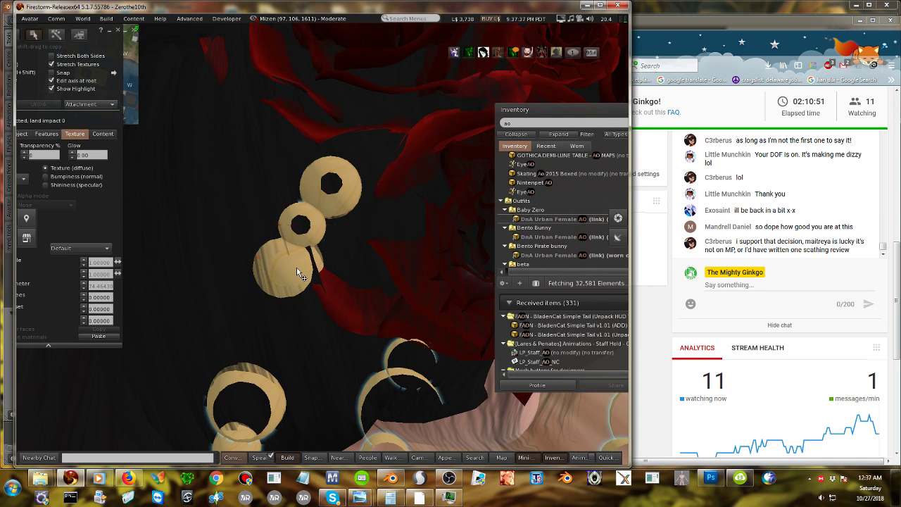
pyautogui.click(349, 189)
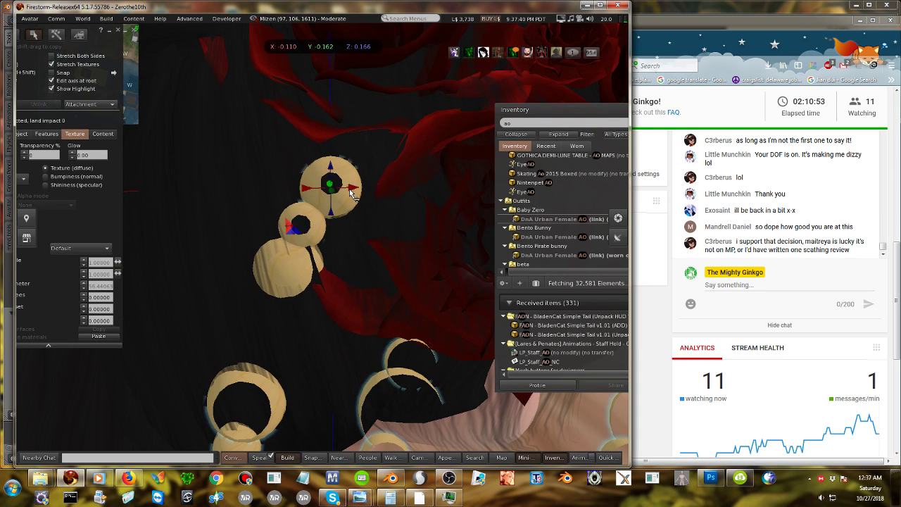
# Search the textures for "meta", apply Metal to all selected beads and check both sides of the avatar's head.
pyautogui.keyDown('alt'); pyautogui.moveTo(350, 190); pyautogui.dragTo(349, 275); pyautogui.keyUp('alt')
pyautogui.keyDown('ctrl'); pyautogui.keyDown('alt'); pyautogui.moveTo(313, 250); pyautogui.dragTo(306, 303); pyautogui.keyUp('alt'); pyautogui.keyUp('ctrl')
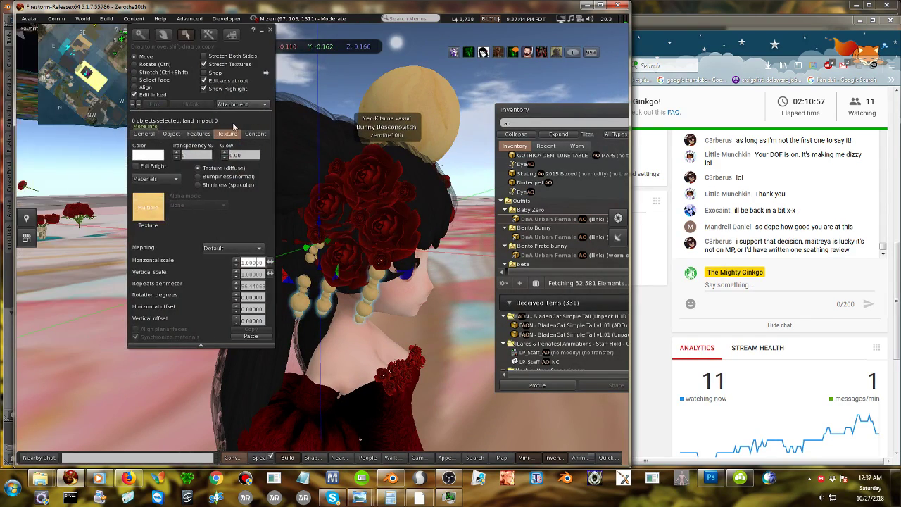
pyautogui.click(147, 207)
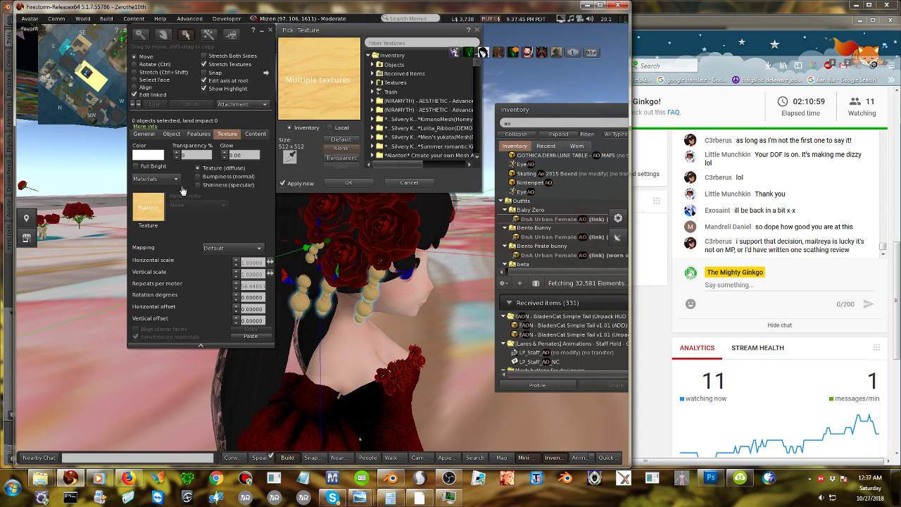
pyautogui.click(383, 43)
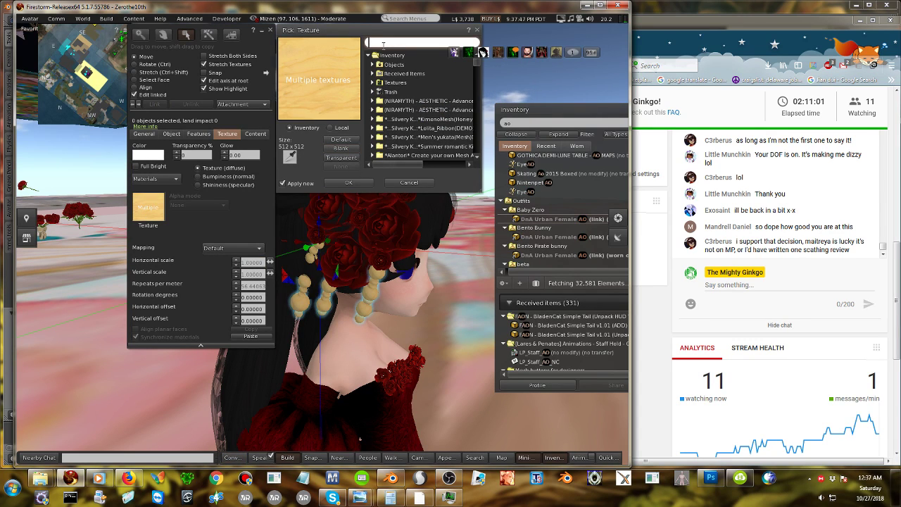
pyautogui.write('s')
pyautogui.press('BackSpace')
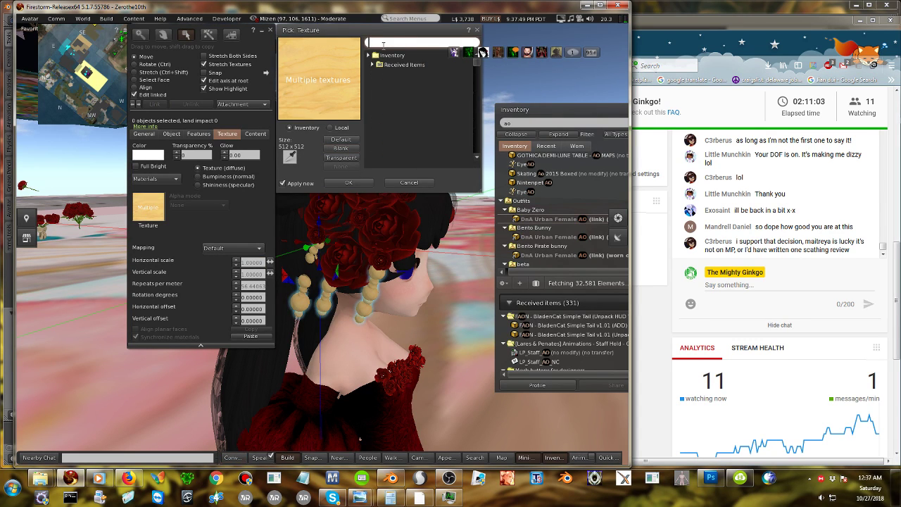
pyautogui.write('meta')
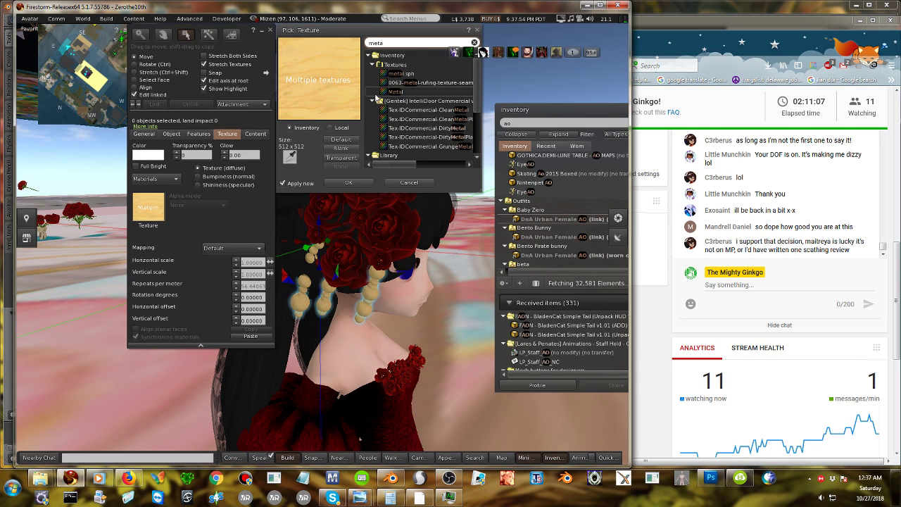
pyautogui.click(411, 74)
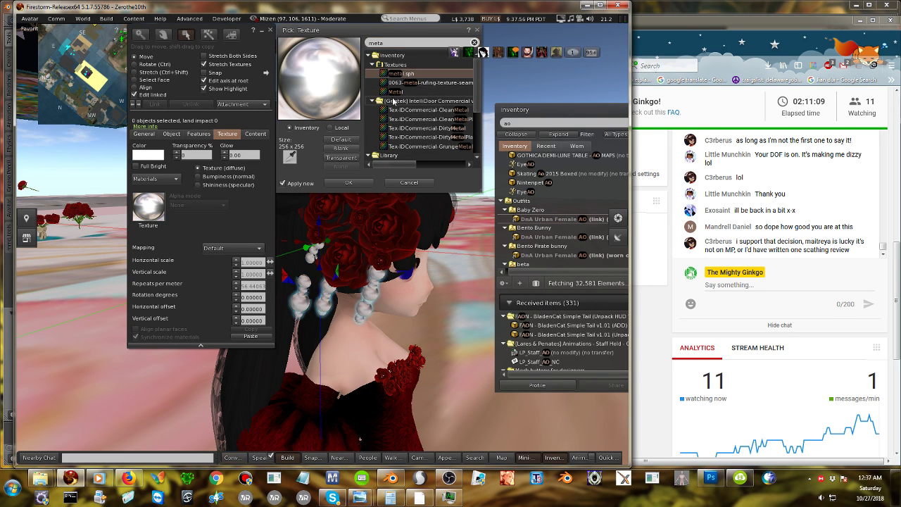
pyautogui.click(395, 92)
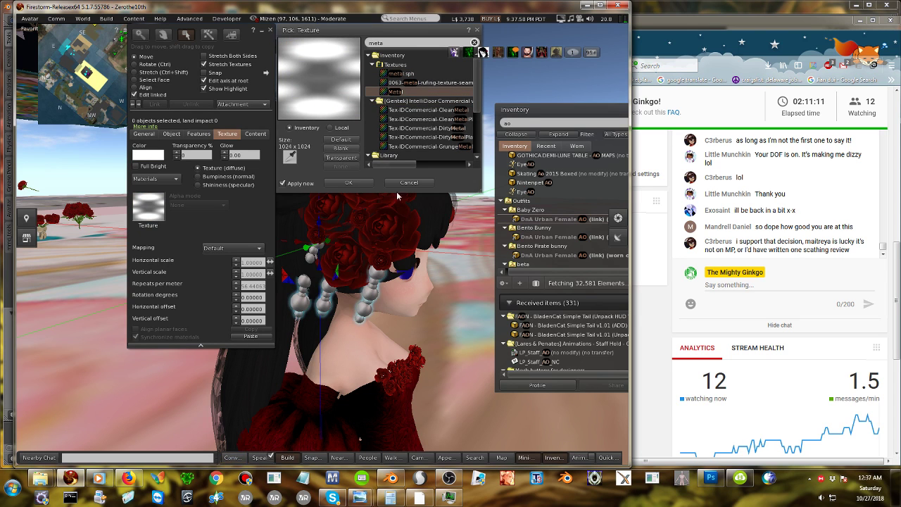
pyautogui.click(359, 183)
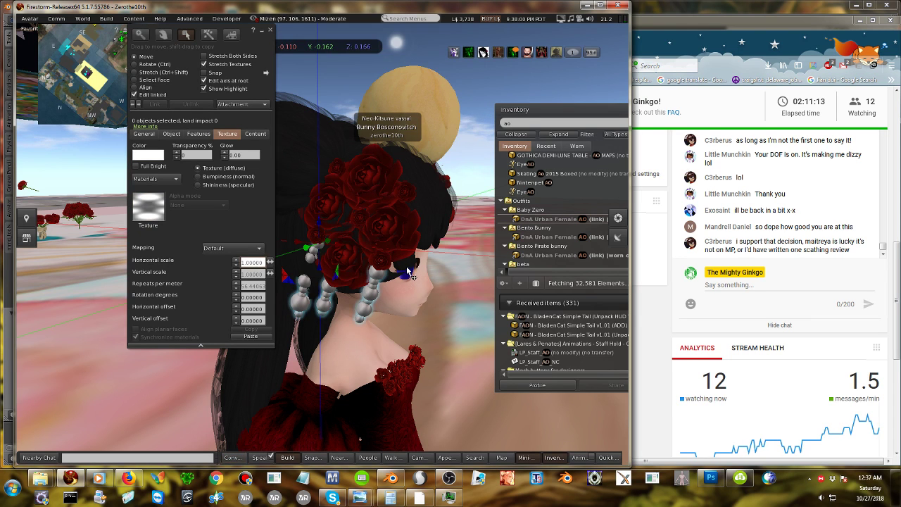
pyautogui.press('Escape')
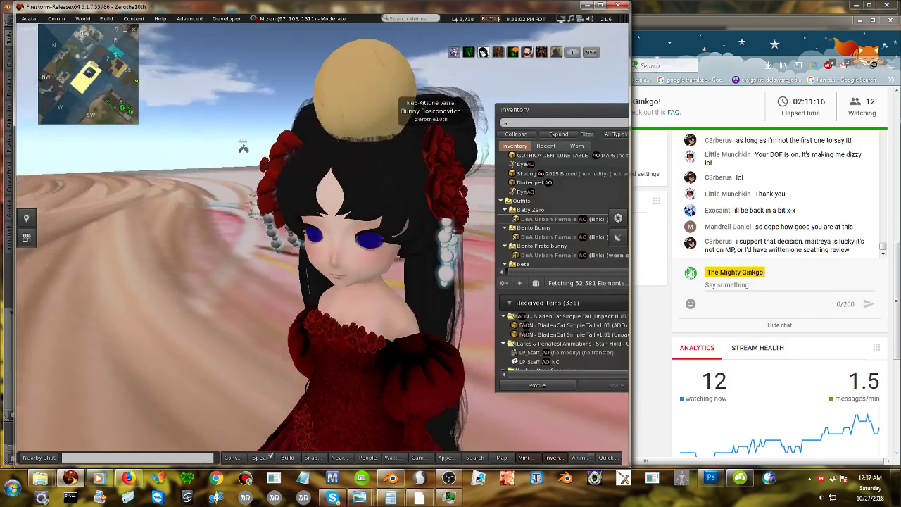
pyautogui.keyDown('alt'); pyautogui.moveTo(330, 251); pyautogui.dragTo(230, 250); pyautogui.keyUp('alt')
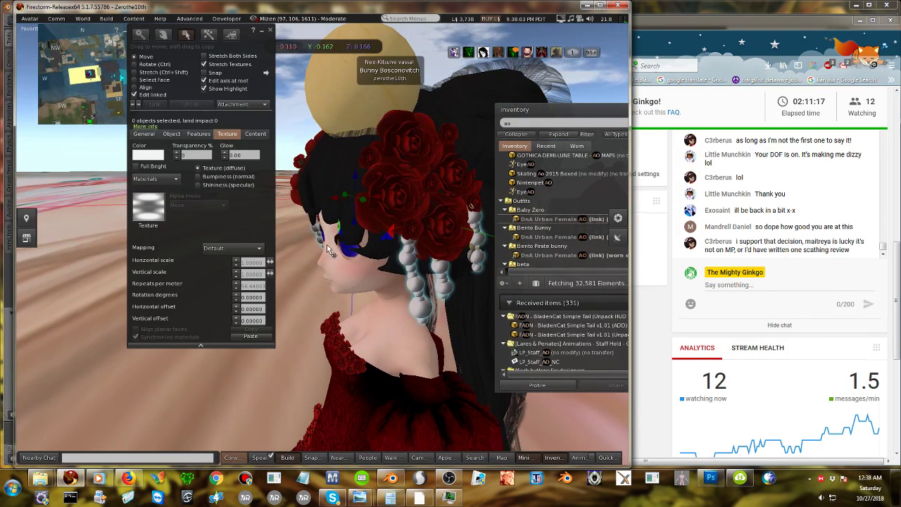
pyautogui.click(256, 261)
pyautogui.click(252, 273)
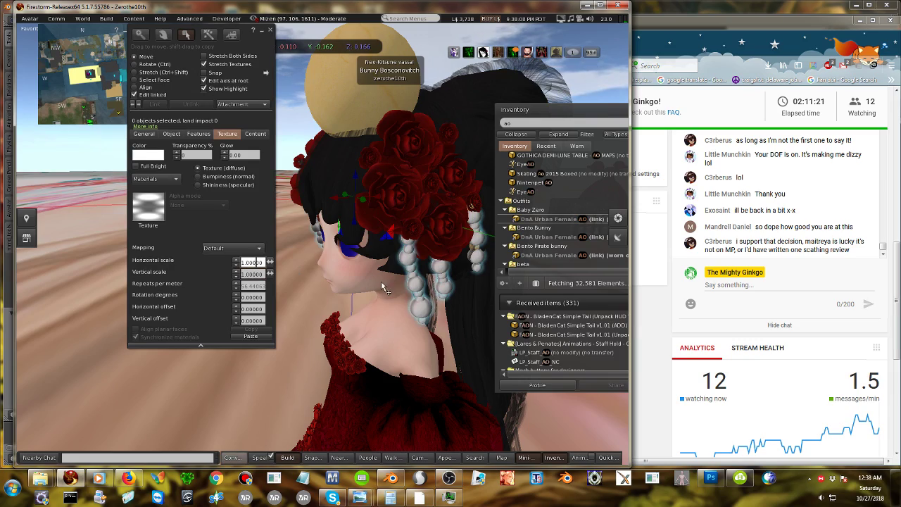
pyautogui.press('Escape')
# Give the selected hair beads a Blank shininess (specular) texture with a glossiness of 111.
pyautogui.keyDown('ctrl'); pyautogui.keyDown('alt'); pyautogui.moveTo(338, 251); pyautogui.dragTo(457, 225); pyautogui.keyUp('alt'); pyautogui.keyUp('ctrl')
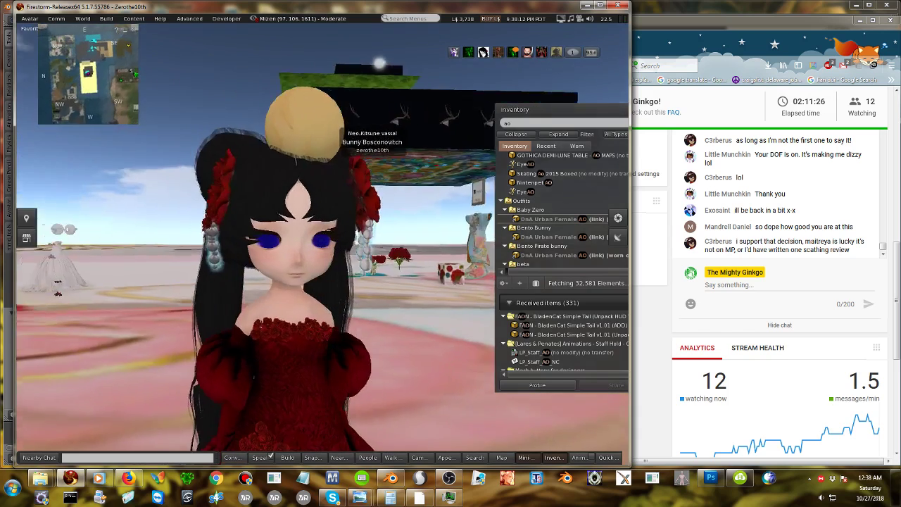
pyautogui.keyDown('ctrl'); pyautogui.keyDown('alt'); pyautogui.moveTo(292, 254); pyautogui.dragTo(195, 202); pyautogui.keyUp('alt'); pyautogui.keyUp('ctrl')
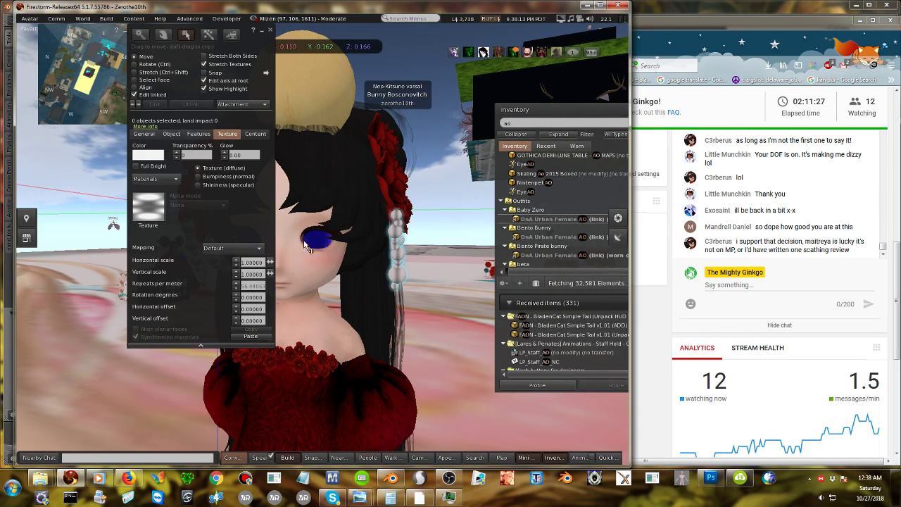
pyautogui.click(198, 184)
pyautogui.click(153, 217)
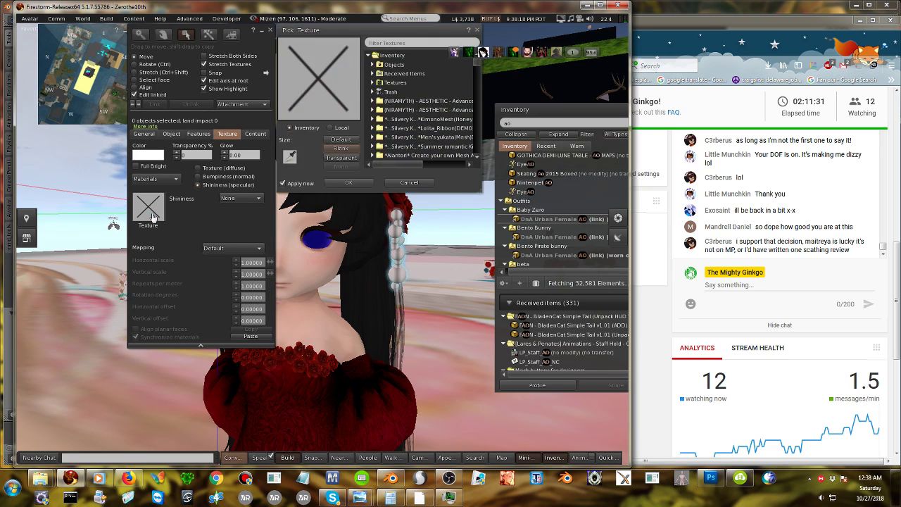
pyautogui.click(341, 148)
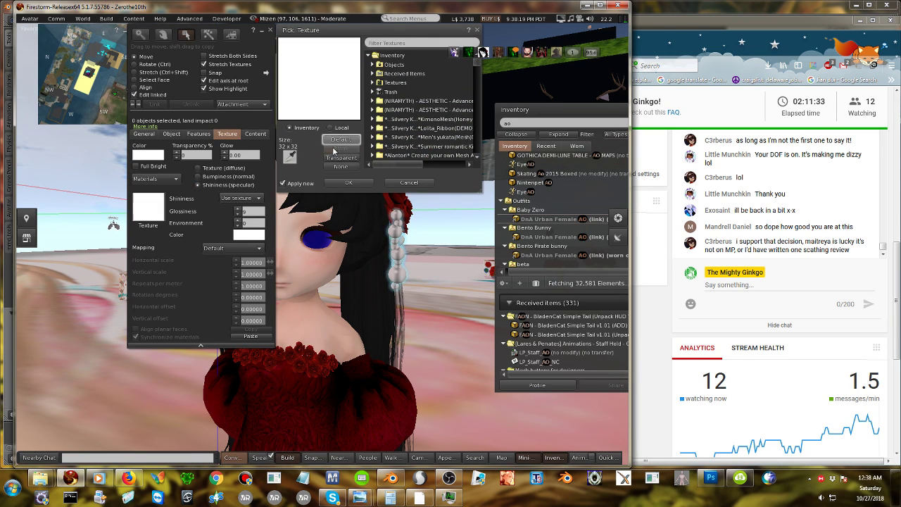
pyautogui.click(348, 183)
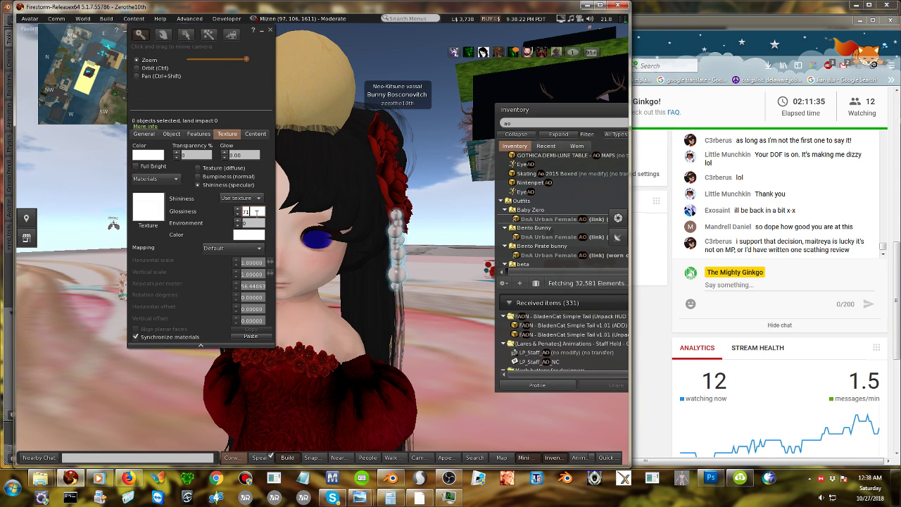
pyautogui.write('121')
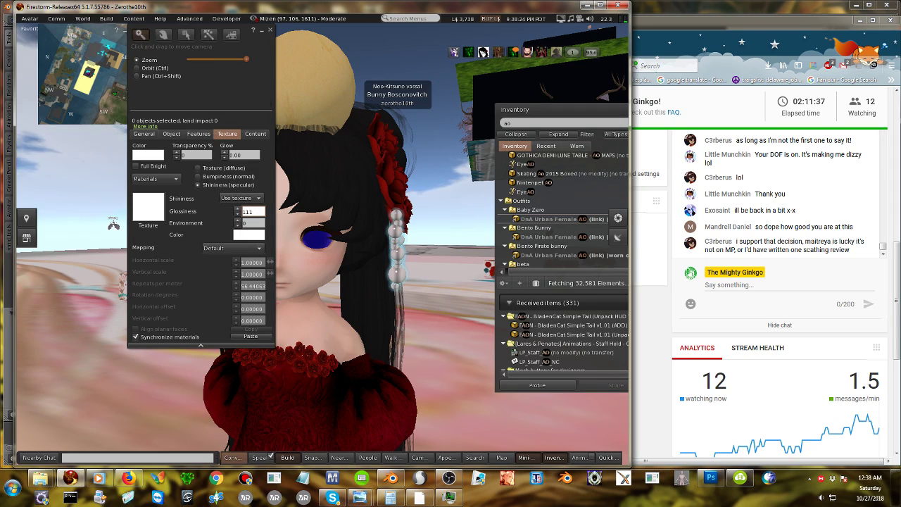
# Close the build tools and inspect the avatar's beaded rose ornaments and red gown from several angles and distances.
pyautogui.click(270, 30)
pyautogui.moveTo(320, 238)
pyautogui.keyDown('alt'); pyautogui.mouseDown()
pyautogui.moveTo(281, 274)
pyautogui.moveTo(239, 274)
pyautogui.moveTo(338, 267)
pyautogui.moveTo(320, 255)
pyautogui.mouseUp(); pyautogui.keyUp('alt')
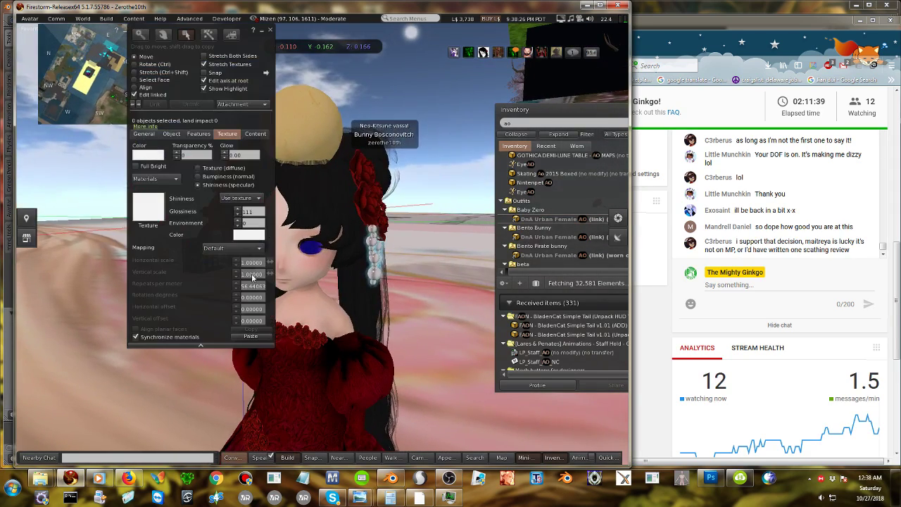
pyautogui.click(270, 30)
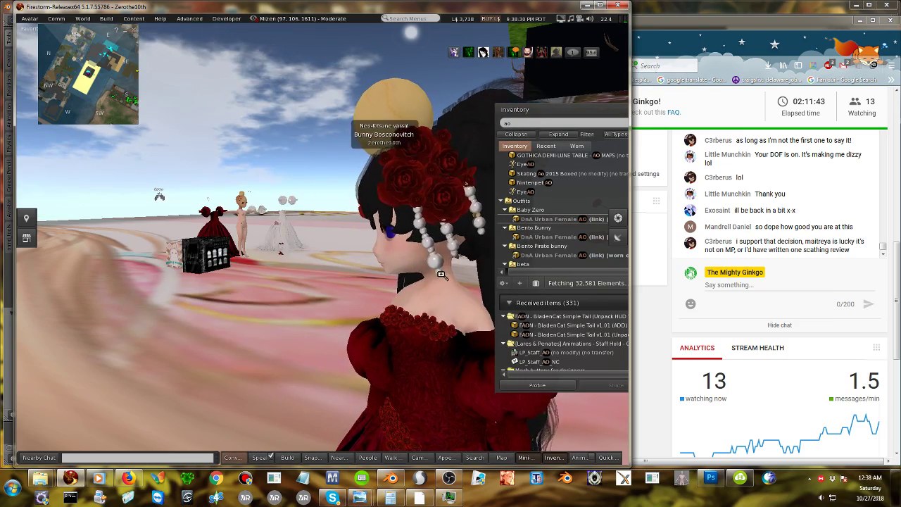
pyautogui.keyDown('alt'); pyautogui.moveTo(411, 257); pyautogui.dragTo(563, 221); pyautogui.keyUp('alt')
pyautogui.keyDown('alt'); pyautogui.moveTo(415, 168); pyautogui.dragTo(316, 246); pyautogui.keyUp('alt')
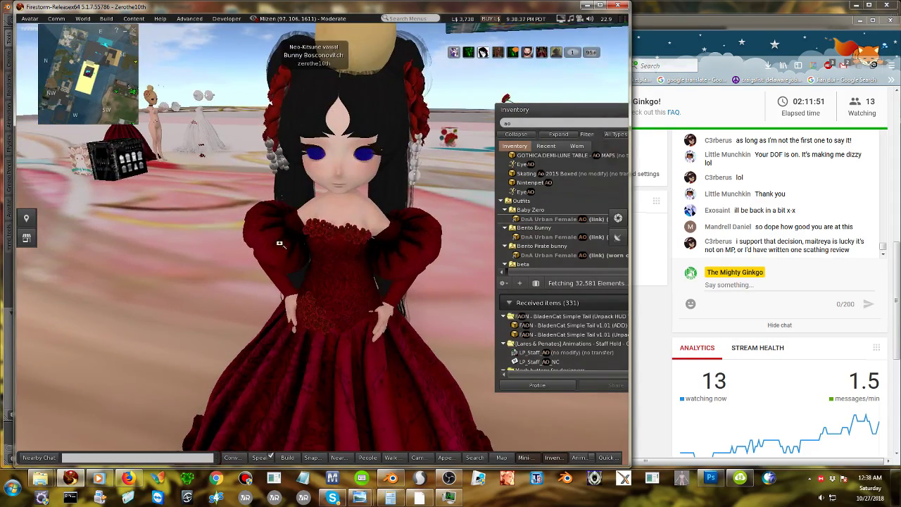
pyautogui.keyDown('ctrl'); pyautogui.keyDown('alt'); pyautogui.moveTo(357, 308); pyautogui.dragTo(267, 245); pyautogui.keyUp('alt'); pyautogui.keyUp('ctrl')
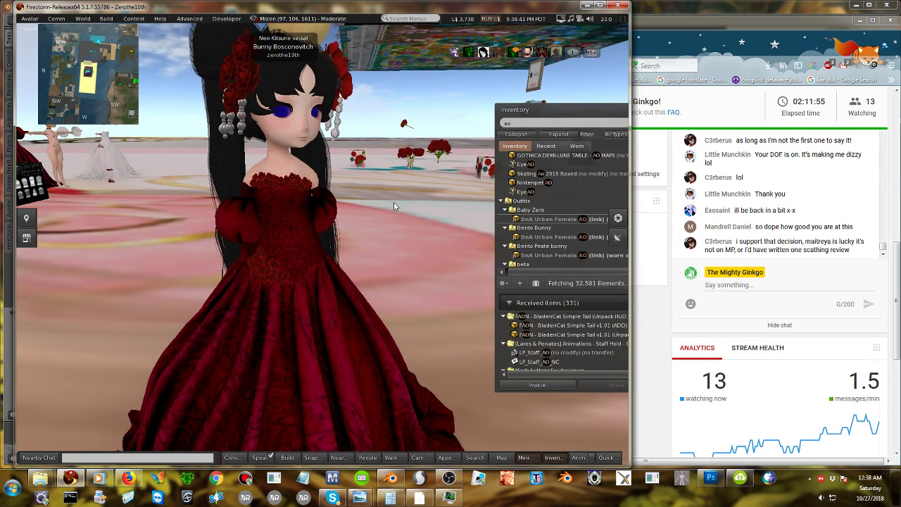
pyautogui.keyDown('alt'); pyautogui.moveTo(17, 155); pyautogui.dragTo(398, 186); pyautogui.keyUp('alt')
pyautogui.press('Right')
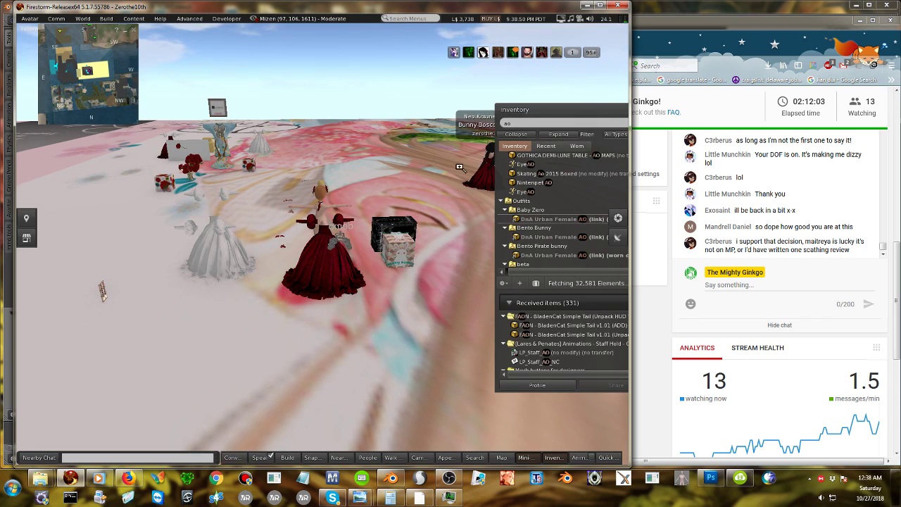
pyautogui.keyDown('alt'); pyautogui.click(484, 173); pyautogui.keyUp('alt')
pyautogui.press('Right')
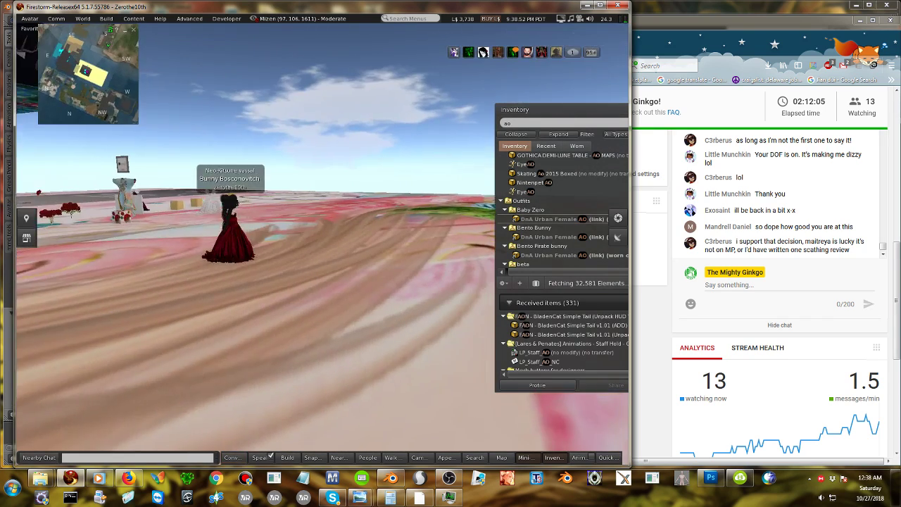
pyautogui.keyDown('alt'); pyautogui.moveTo(256, 230); pyautogui.dragTo(322, 270); pyautogui.keyUp('alt')
pyautogui.keyDown('alt'); pyautogui.click(336, 308); pyautogui.keyUp('alt')
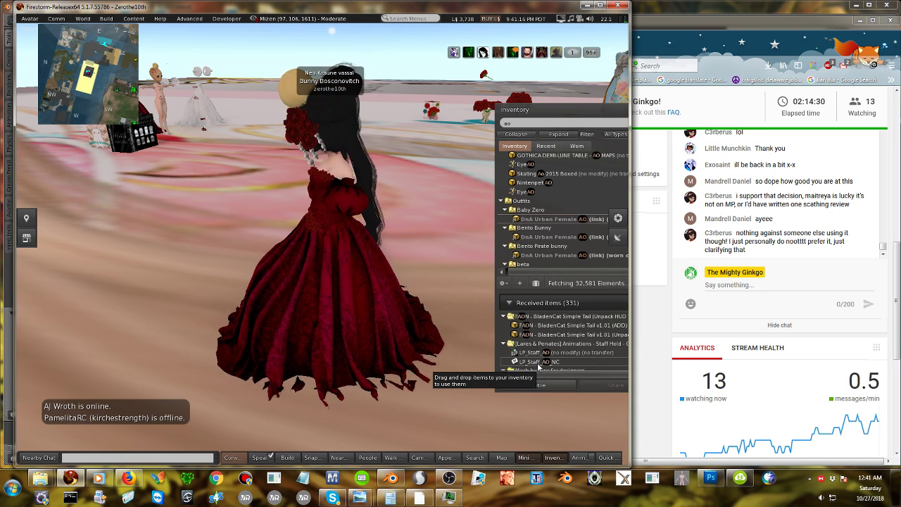
# Raise the avatar's hover height to 0.063, check the gown against the ground and minimise the Quick Preferences.
pyautogui.click(606, 456)
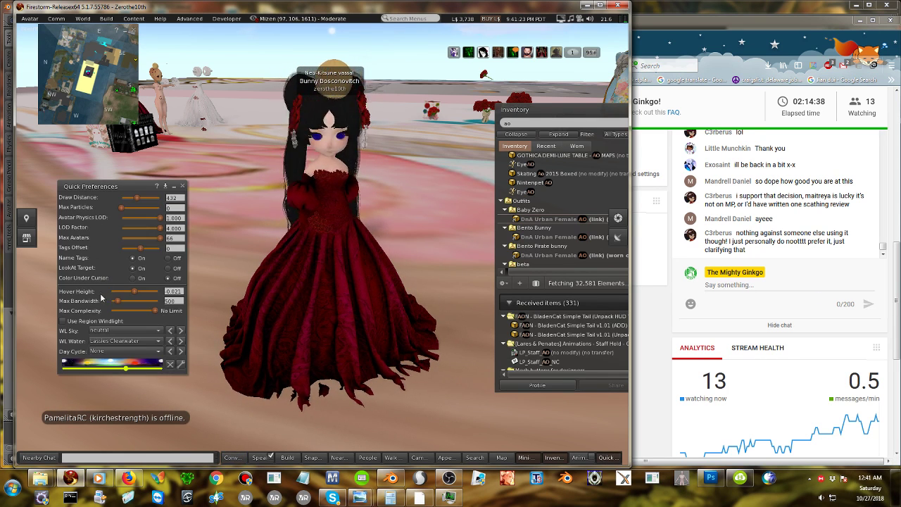
pyautogui.moveTo(136, 291); pyautogui.dragTo(136, 291)
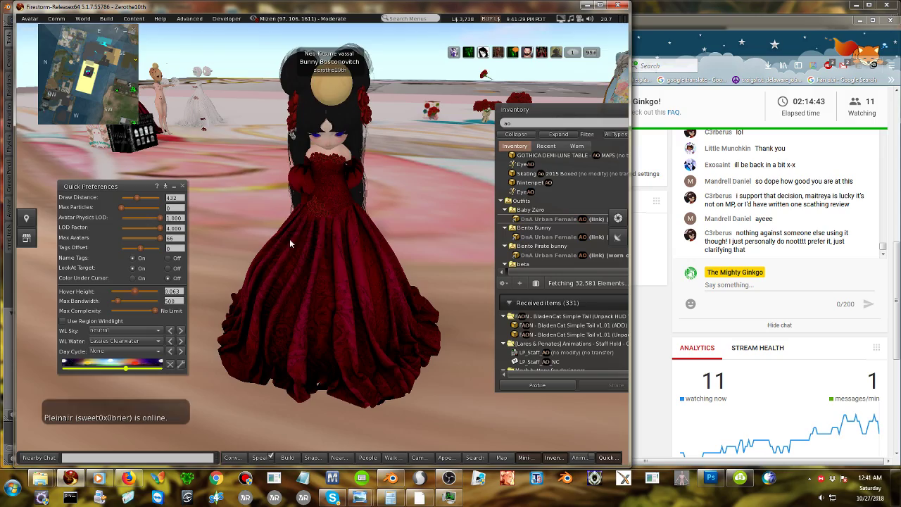
pyautogui.keyDown('alt'); pyautogui.moveTo(328, 206); pyautogui.dragTo(394, 197); pyautogui.keyUp('alt')
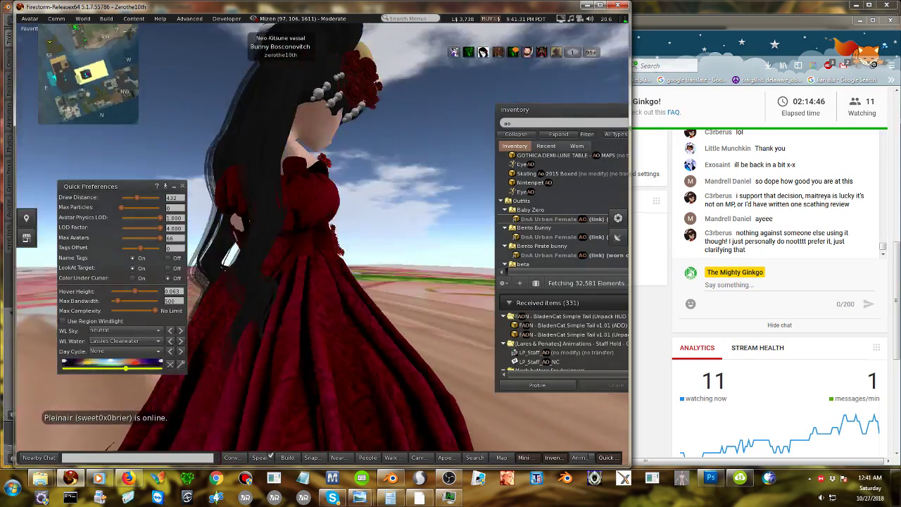
pyautogui.keyDown('alt'); pyautogui.moveTo(362, 240); pyautogui.dragTo(322, 243); pyautogui.keyUp('alt')
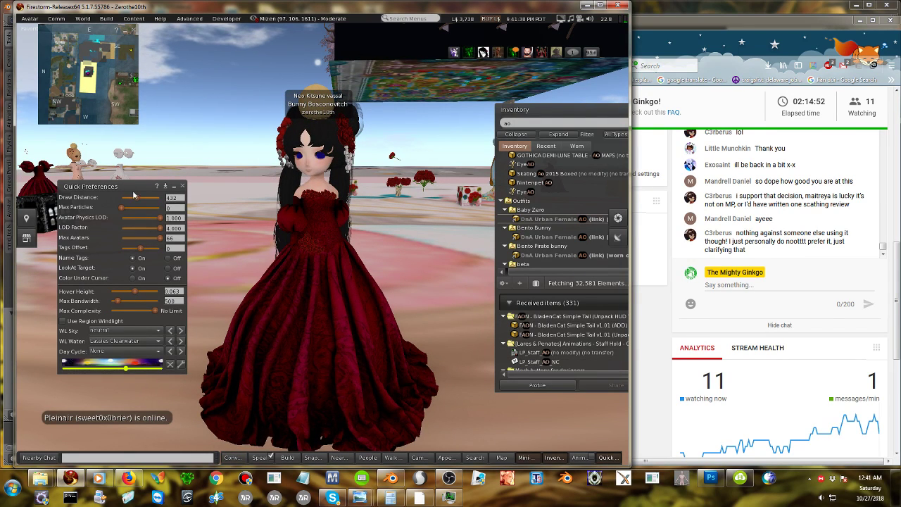
pyautogui.click(170, 187)
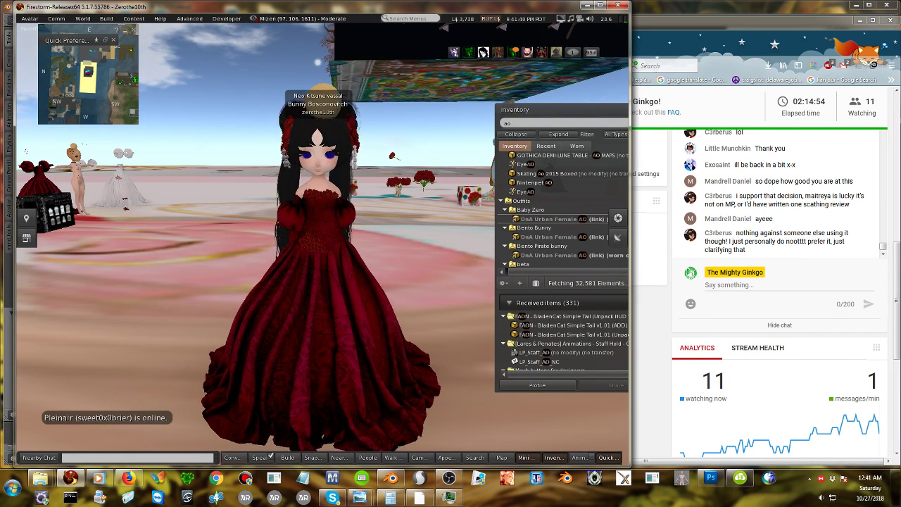
pyautogui.press('Escape')
# Take a copy of the black rose choker from the demo mannequin's neck and close the build tools.
pyautogui.keyDown('alt'); pyautogui.moveTo(326, 253); pyautogui.dragTo(401, 275); pyautogui.keyUp('alt')
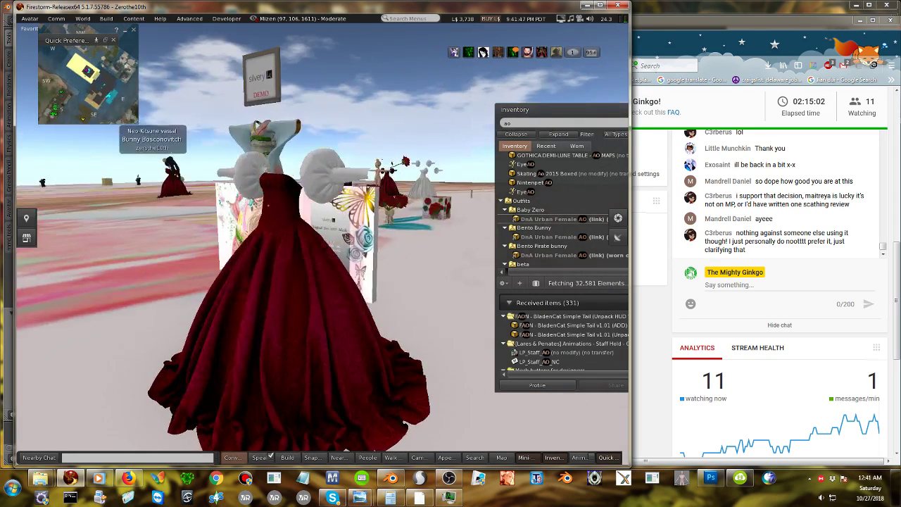
pyautogui.keyDown('alt'); pyautogui.moveTo(281, 246); pyautogui.dragTo(225, 310); pyautogui.keyUp('alt')
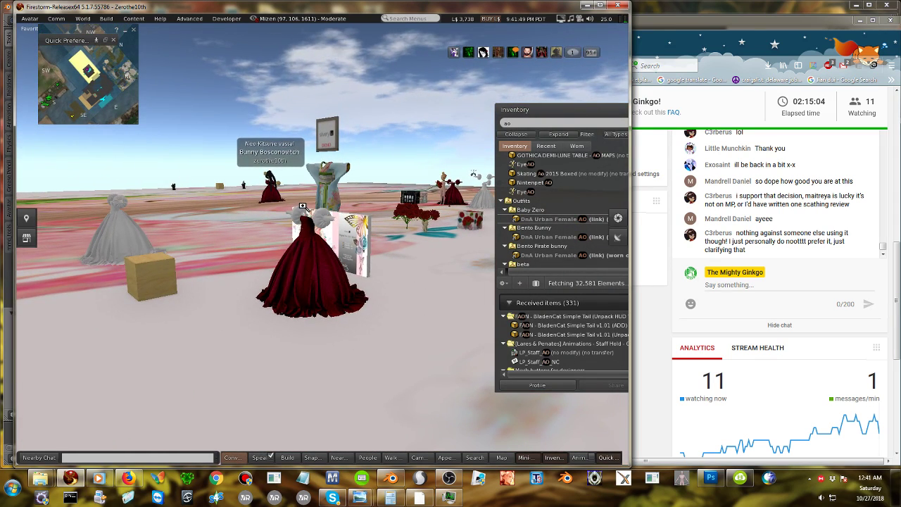
pyautogui.keyDown('alt'); pyautogui.moveTo(269, 187); pyautogui.dragTo(366, 201); pyautogui.keyUp('alt')
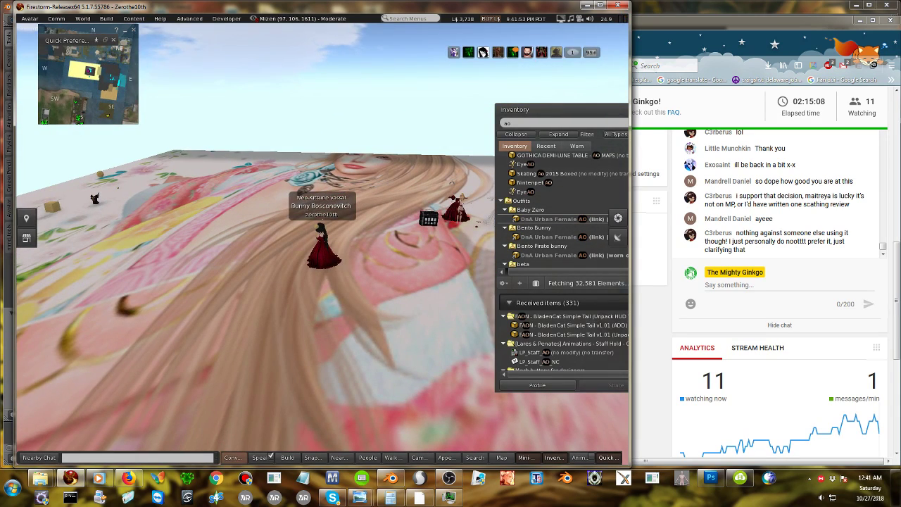
pyautogui.keyDown('alt'); pyautogui.moveTo(456, 208); pyautogui.dragTo(444, 179); pyautogui.keyUp('alt')
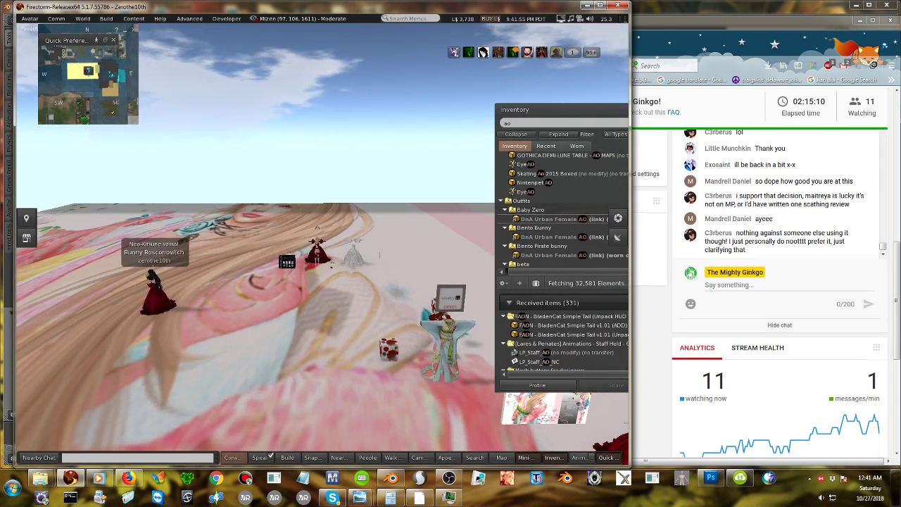
pyautogui.keyDown('alt'); pyautogui.moveTo(317, 247); pyautogui.dragTo(322, 169); pyautogui.keyUp('alt')
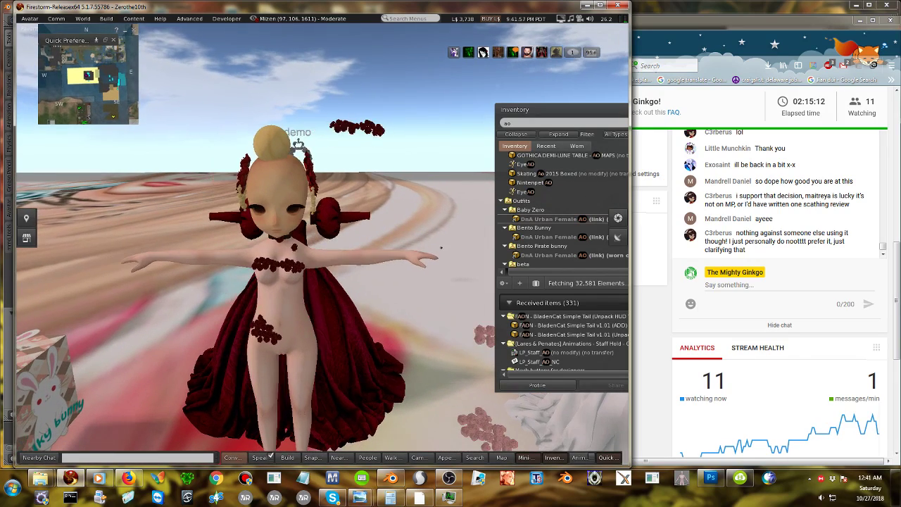
pyautogui.keyDown('alt'); pyautogui.moveTo(284, 240); pyautogui.dragTo(324, 245); pyautogui.keyUp('alt')
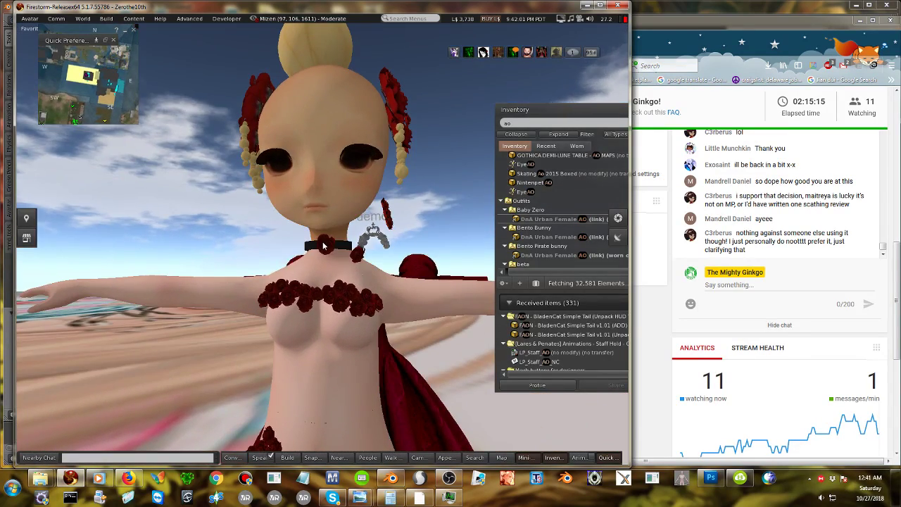
pyautogui.rightClick(325, 244)
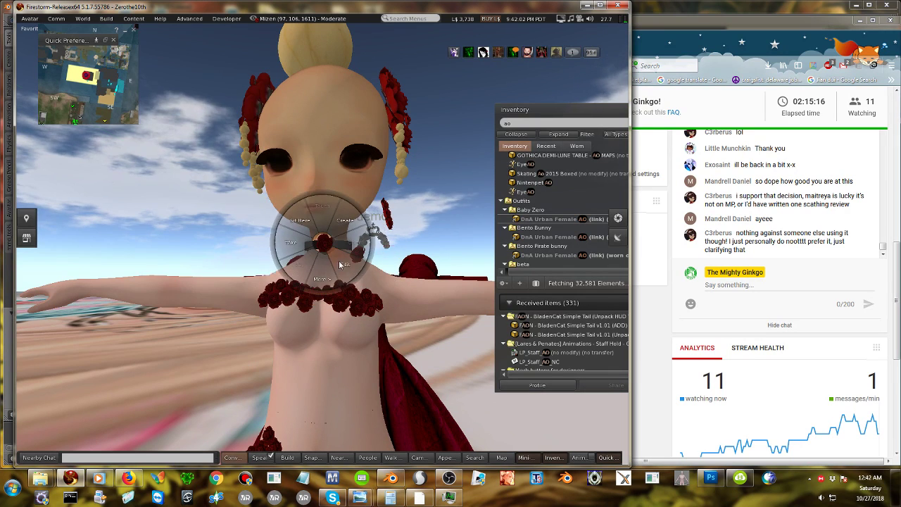
pyautogui.click(326, 243)
pyautogui.rightClick(327, 240)
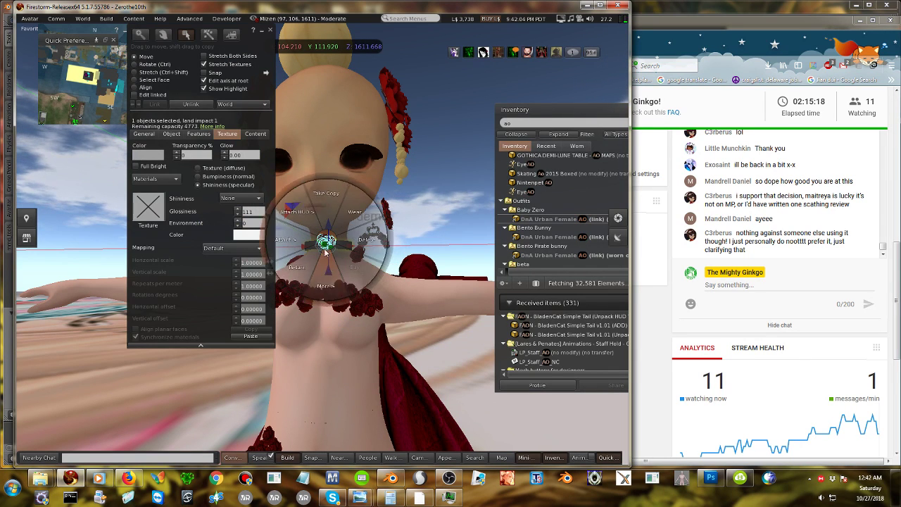
pyautogui.click(322, 188)
pyautogui.click(268, 31)
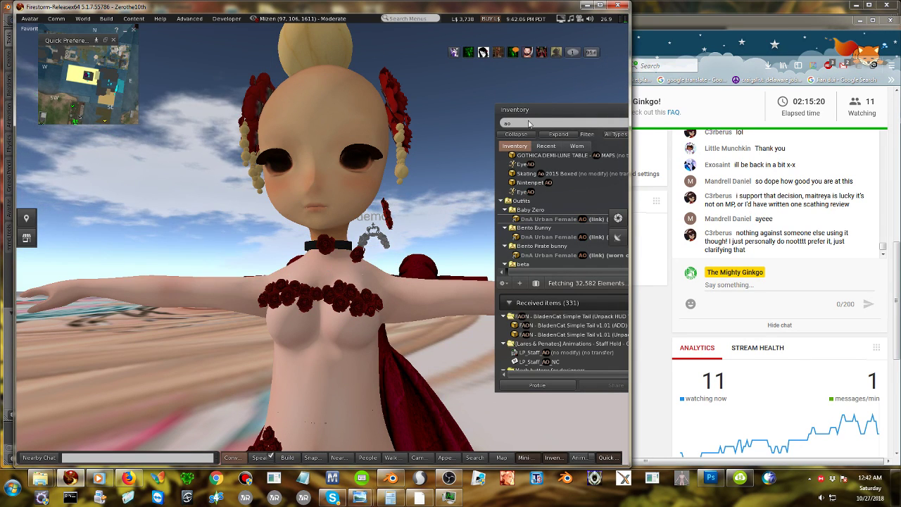
# Clear the inventory filter and bring up the loose items in the Objects folder.
pyautogui.click(505, 121)
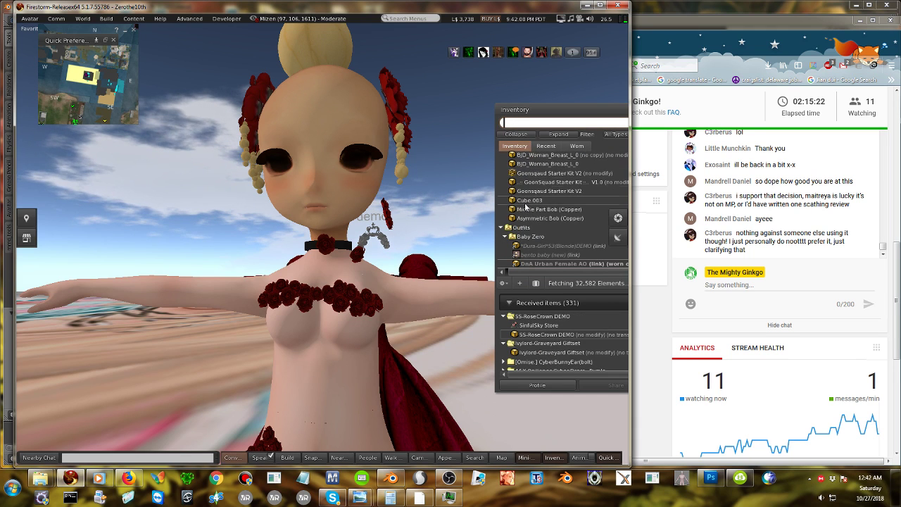
pyautogui.moveTo(559, 109); pyautogui.dragTo(397, 113)
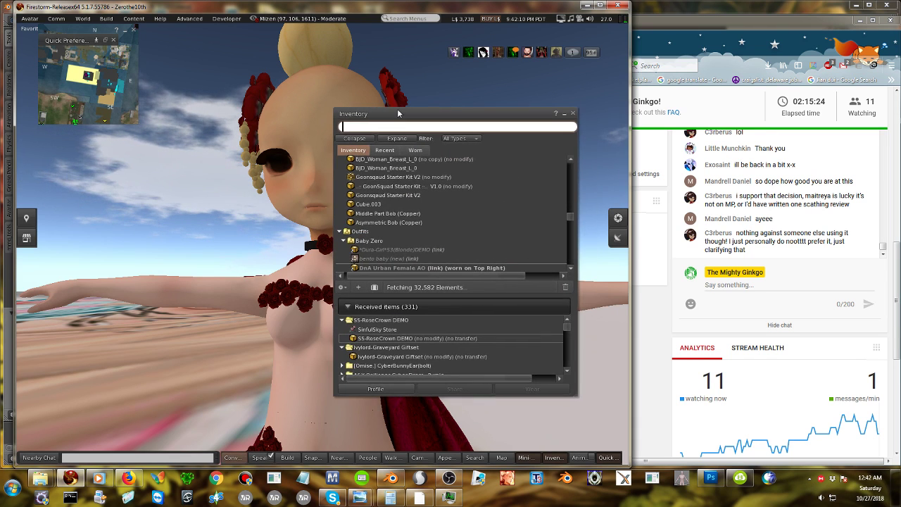
pyautogui.moveTo(569, 219); pyautogui.dragTo(568, 162)
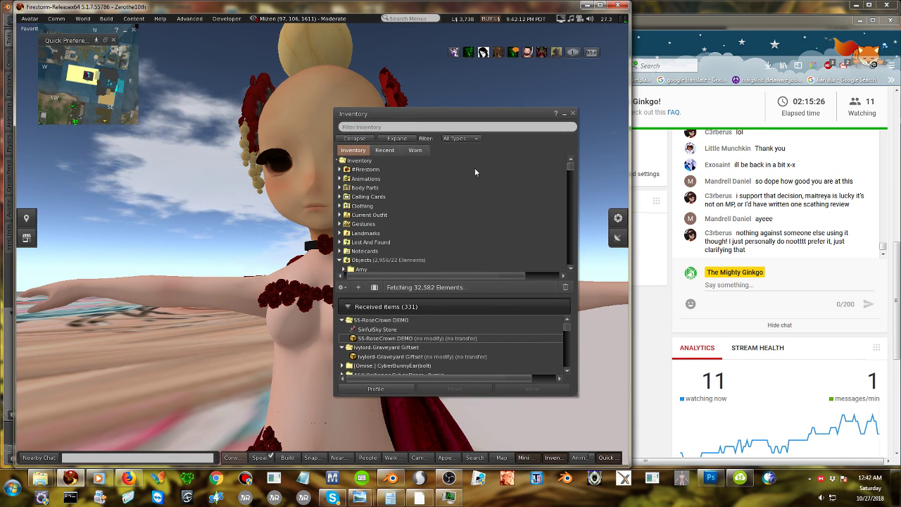
pyautogui.scroll(-5, 411, 183)
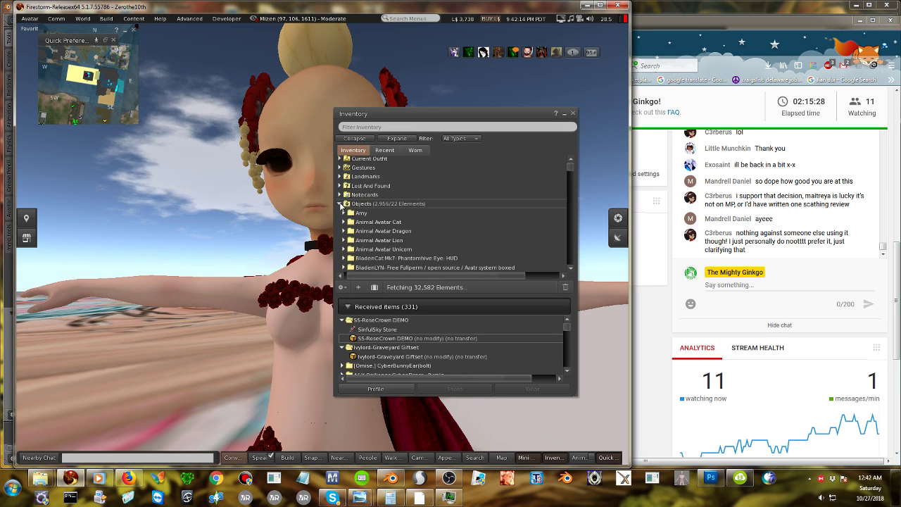
pyautogui.scroll(-10, 342, 208)
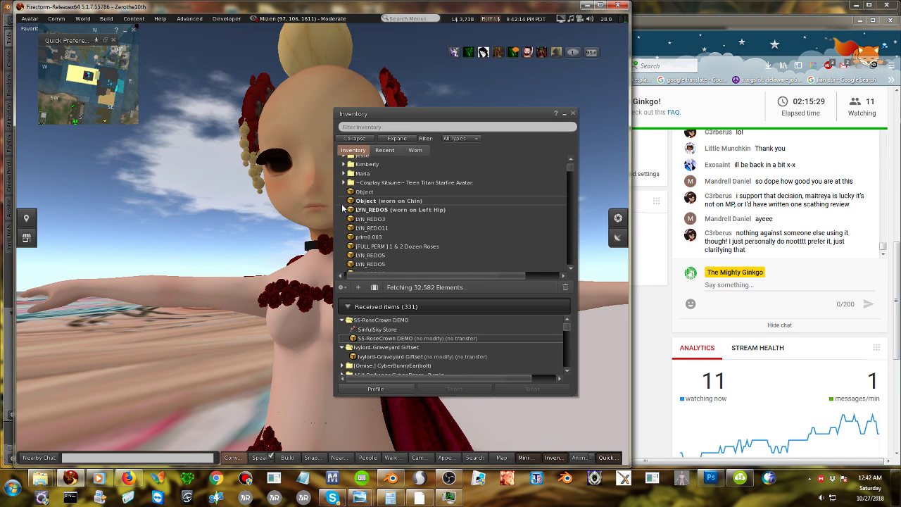
# Attach the copied choker, the unworn Object in the Objects folder, to the avatar's Neck.
pyautogui.rightClick(378, 192)
pyautogui.moveTo(416, 338)
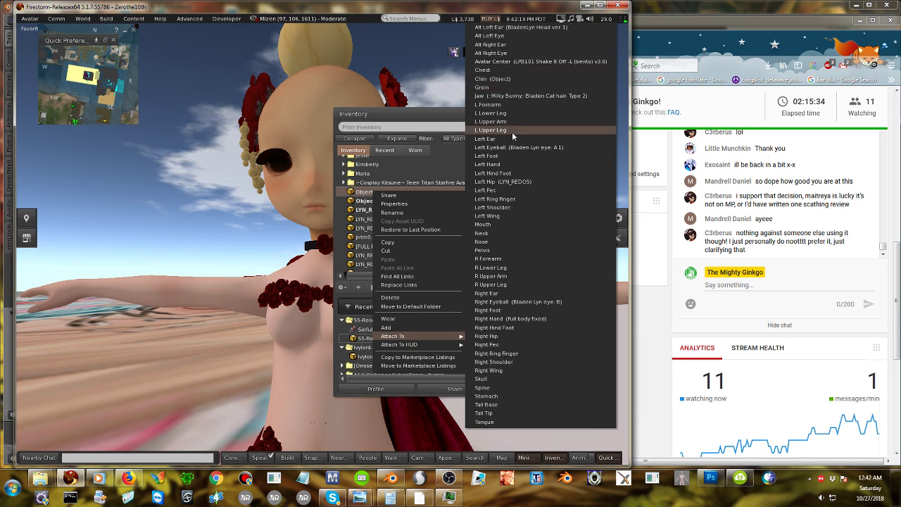
pyautogui.click(510, 233)
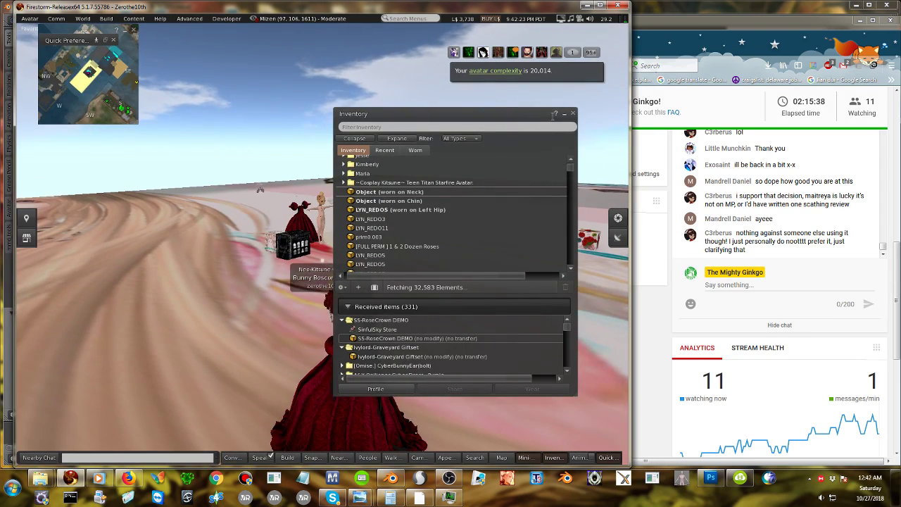
# Close the inventory, open the worn rose choker for editing and rotate it so its rose sits at the front of the neck.
pyautogui.click(572, 113)
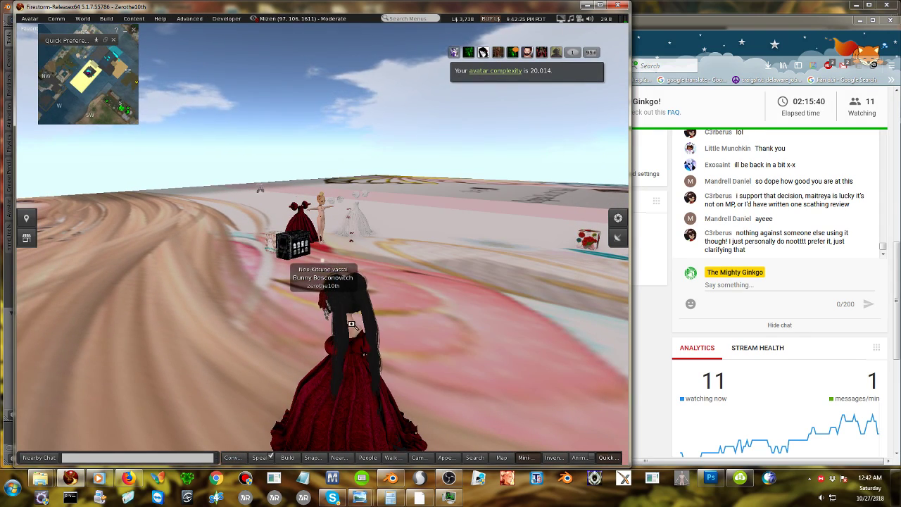
pyautogui.keyDown('alt'); pyautogui.moveTo(360, 350); pyautogui.dragTo(627, 296); pyautogui.keyUp('alt')
pyautogui.keyDown('ctrl'); pyautogui.keyDown('alt'); pyautogui.moveTo(320, 281); pyautogui.dragTo(320, 228); pyautogui.keyUp('alt'); pyautogui.keyUp('ctrl')
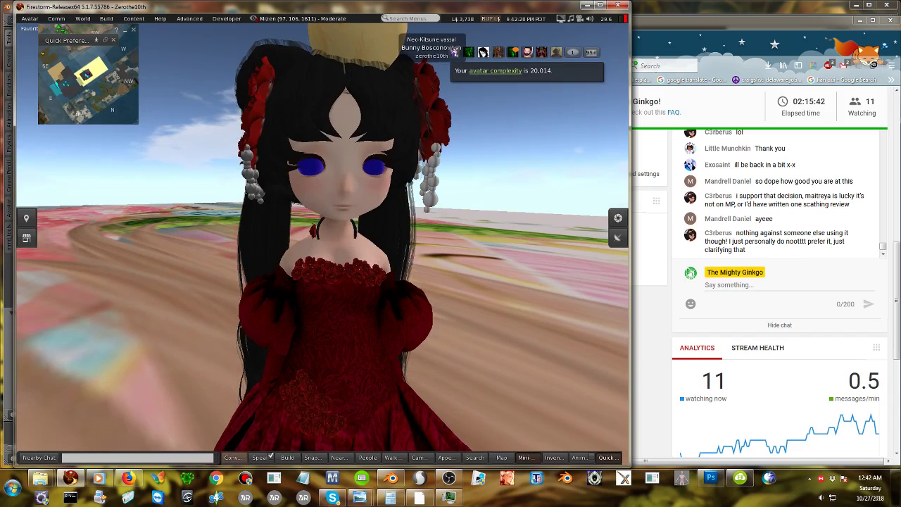
pyautogui.rightClick(318, 230)
pyautogui.click(341, 247)
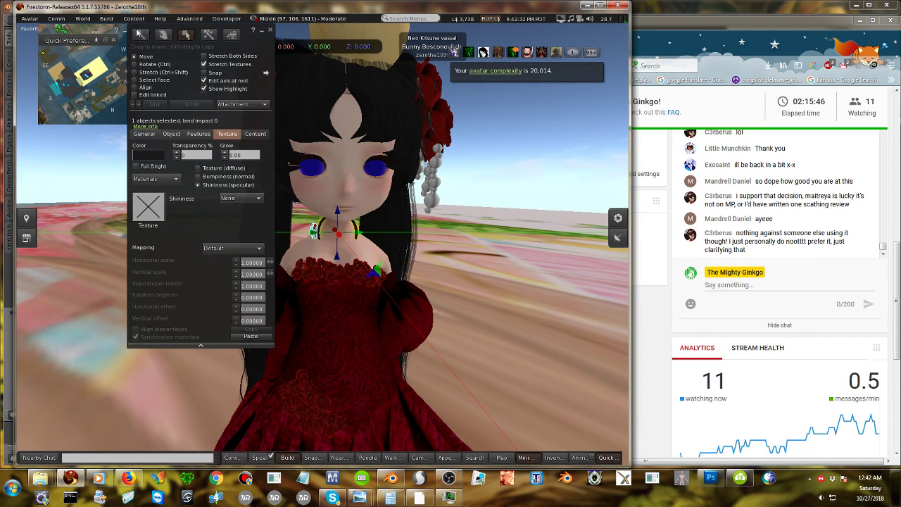
pyautogui.click(144, 65)
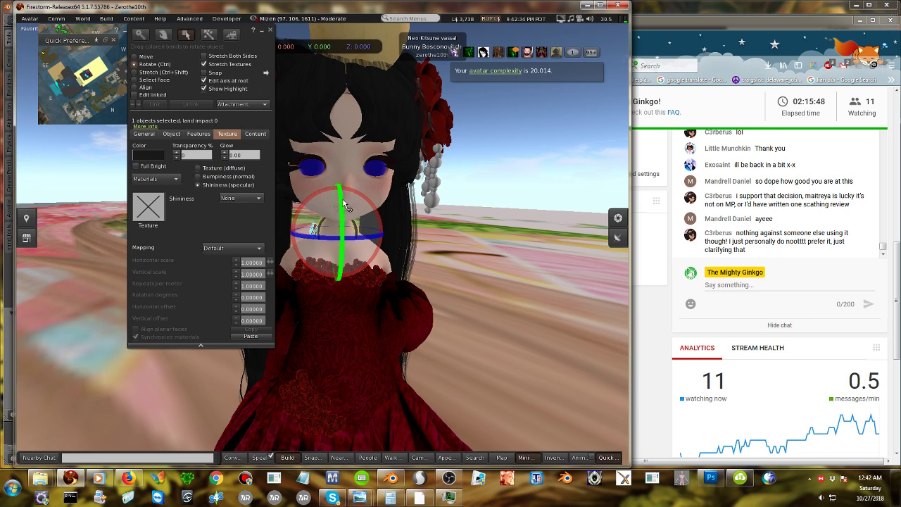
pyautogui.moveTo(344, 162); pyautogui.dragTo(315, 121)
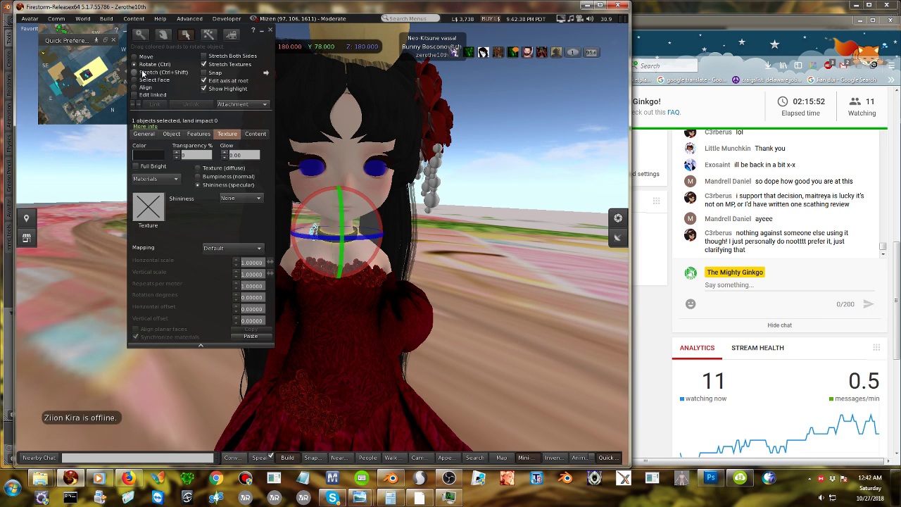
pyautogui.moveTo(350, 240); pyautogui.dragTo(356, 239)
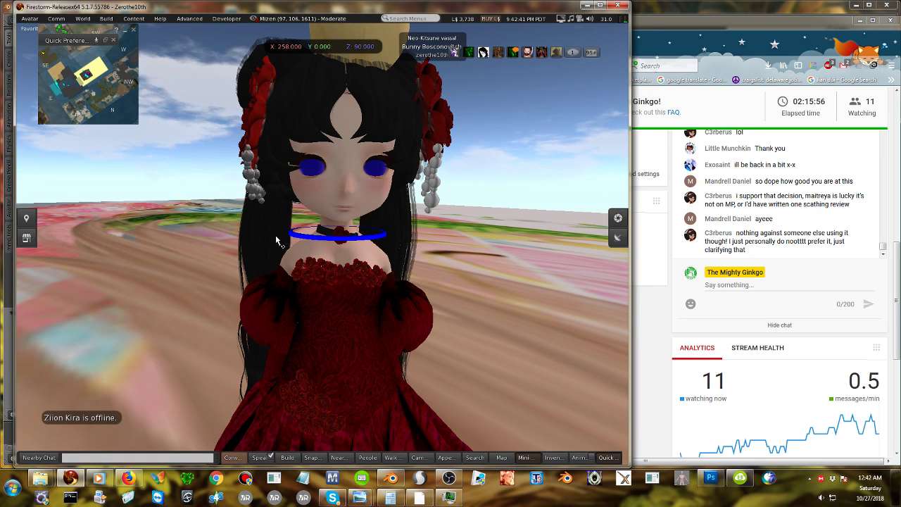
pyautogui.moveTo(275, 235); pyautogui.dragTo(278, 235)
# Move the choker slightly up and back so its band wraps the neck, deselect it and check the fit.
pyautogui.moveTo(379, 215); pyautogui.dragTo(436, 216)
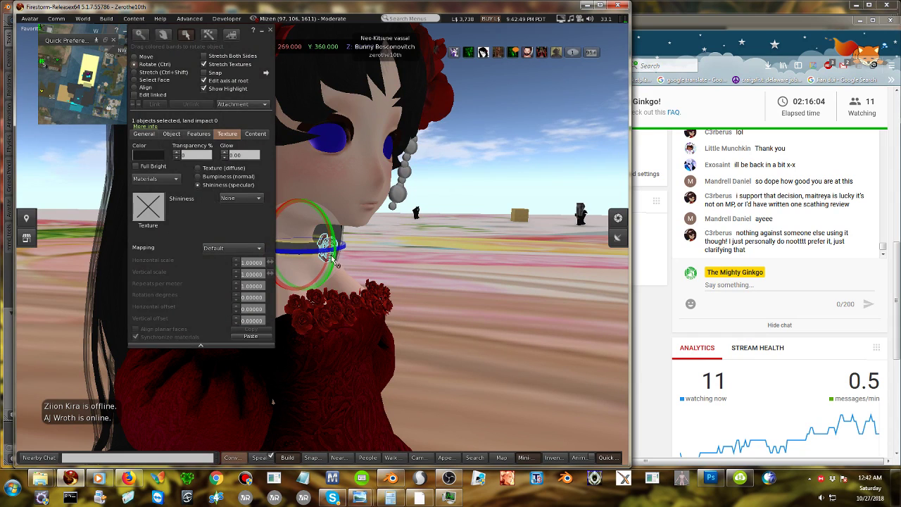
pyautogui.moveTo(242, 49); pyautogui.dragTo(519, 85)
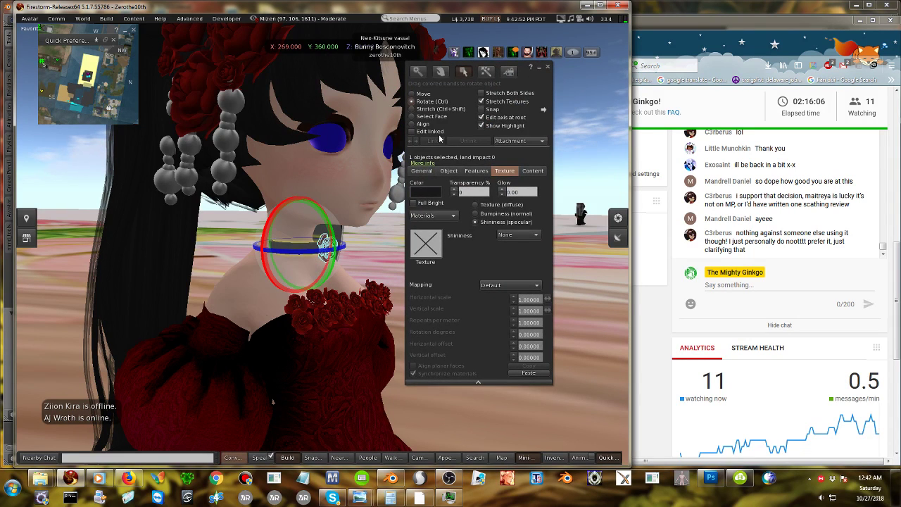
pyautogui.click(419, 94)
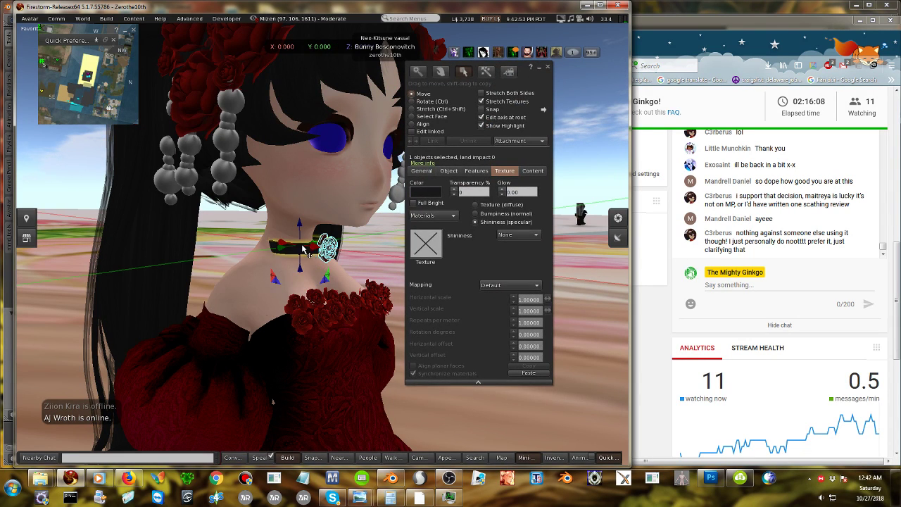
pyautogui.moveTo(304, 250)
pyautogui.mouseDown()
pyautogui.moveTo(294, 219)
pyautogui.moveTo(295, 235)
pyautogui.mouseUp()
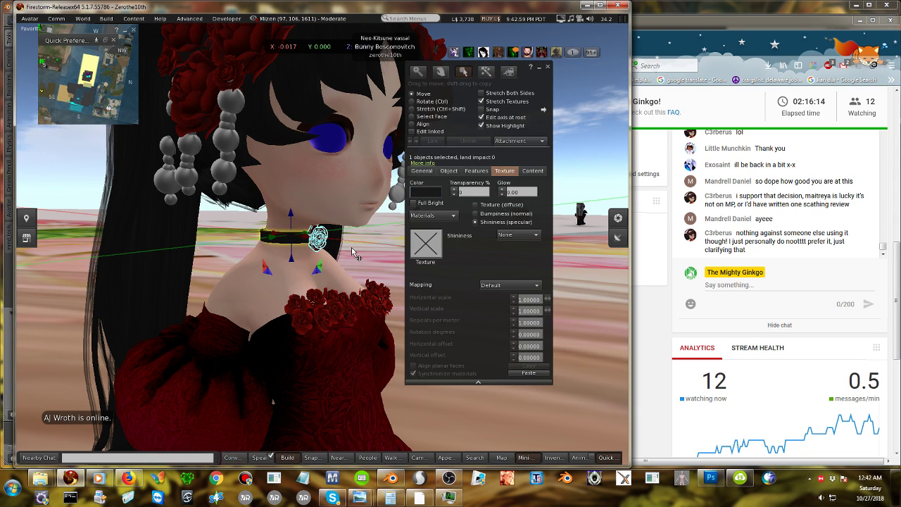
pyautogui.keyDown('alt'); pyautogui.moveTo(352, 247); pyautogui.dragTo(336, 298); pyautogui.keyUp('alt')
pyautogui.press('Escape')
pyautogui.keyDown('alt'); pyautogui.moveTo(360, 141); pyautogui.dragTo(324, 233); pyautogui.keyUp('alt')
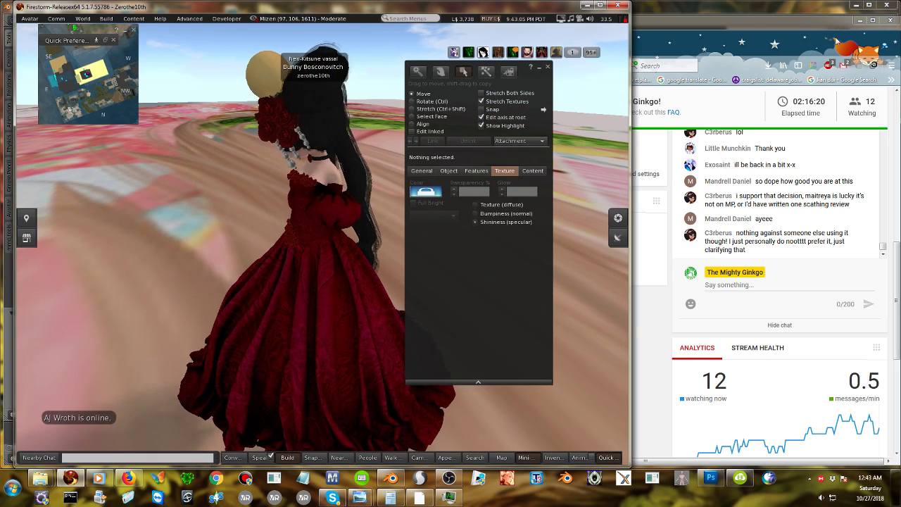
# Switch to Firefox, open the Second Life Marketplace and search for "full perm crown".
pyautogui.click(746, 21)
pyautogui.click(461, 48)
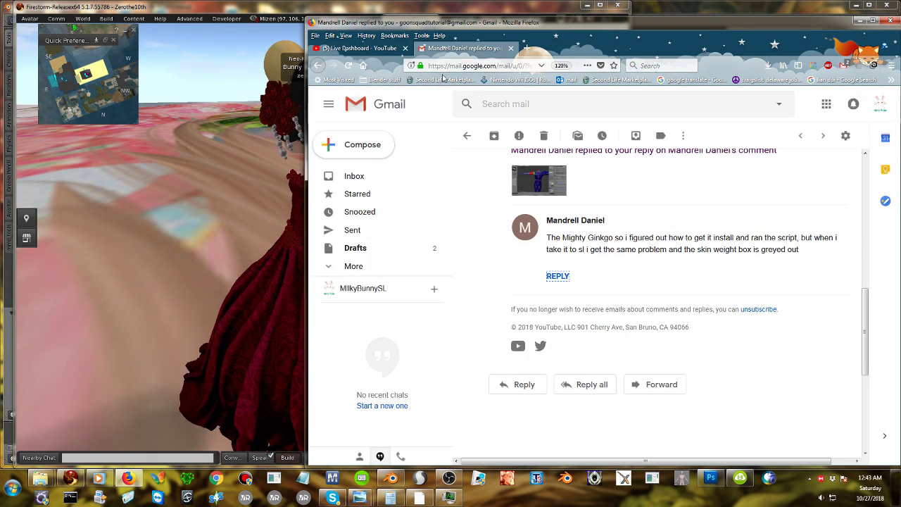
pyautogui.click(439, 79)
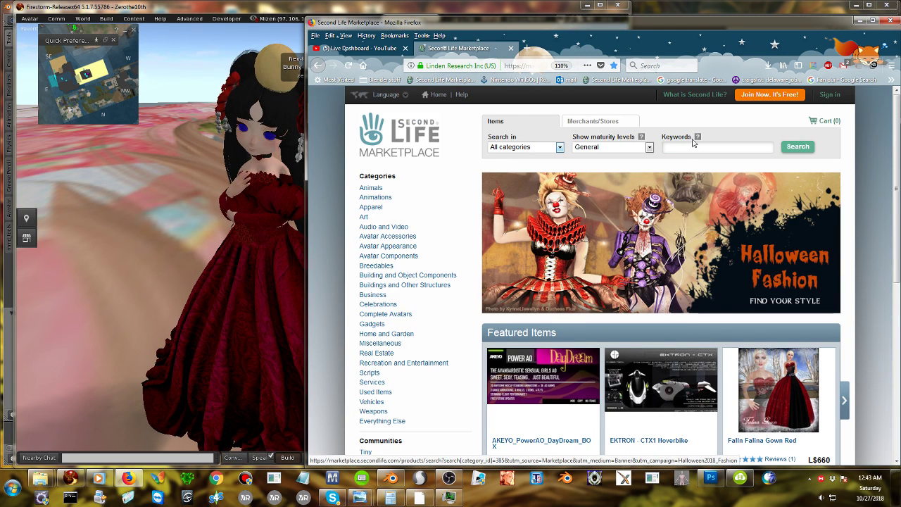
pyautogui.click(679, 149)
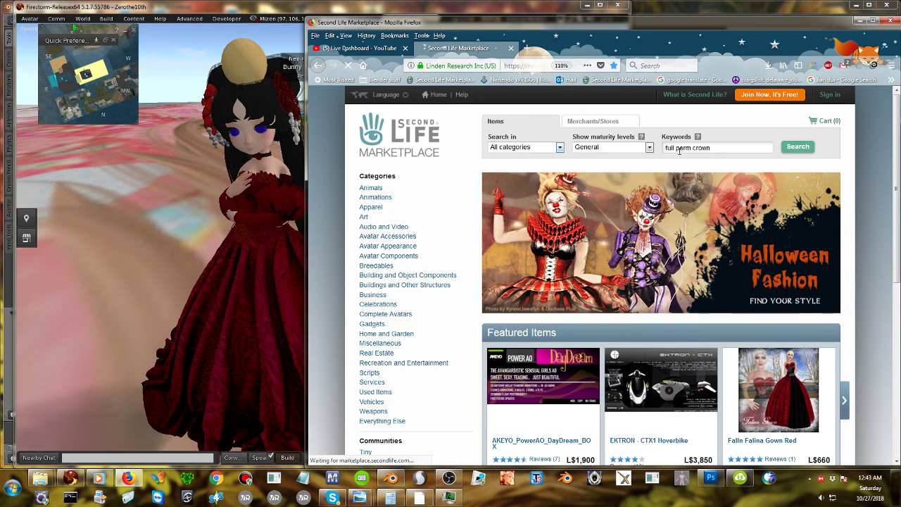
pyautogui.press('Return')
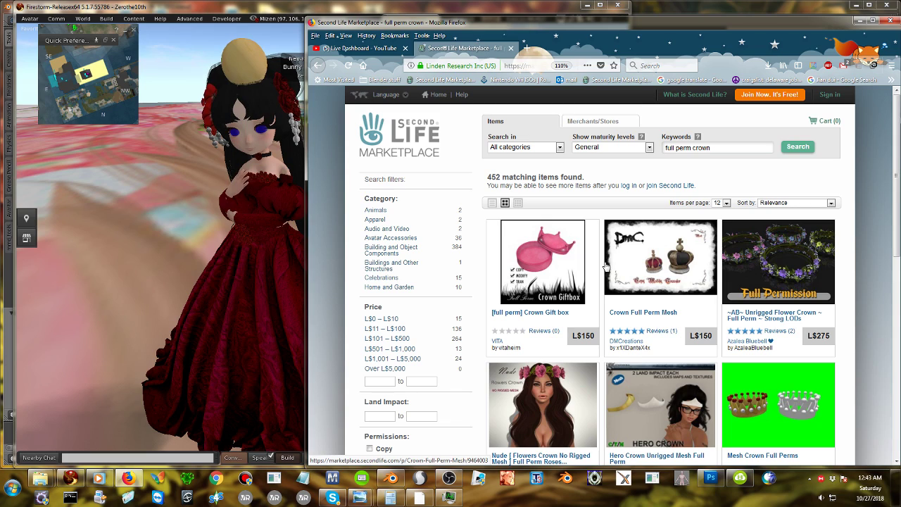
# Look through the first two pages of crown results and open the BabyCreations FULL PERMS MESH Star Crown listing.
pyautogui.scroll(-3, 604, 270)
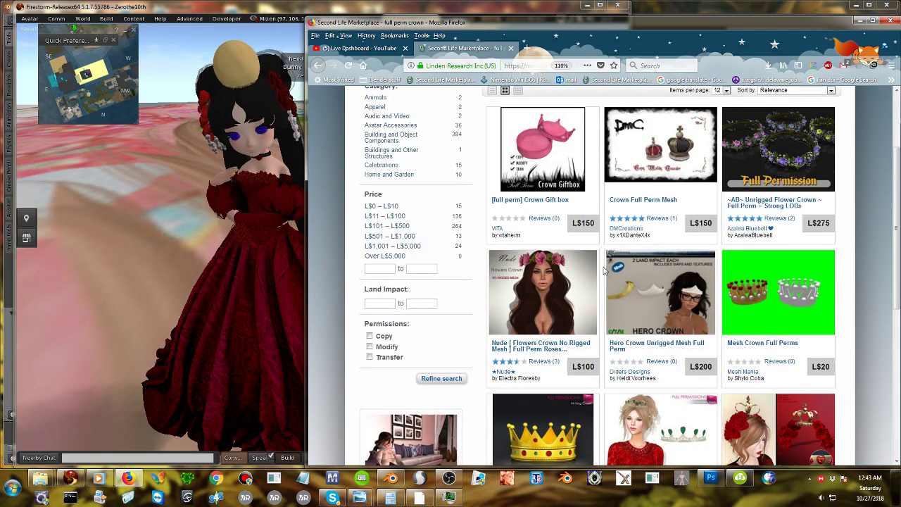
pyautogui.scroll(-4, 604, 270)
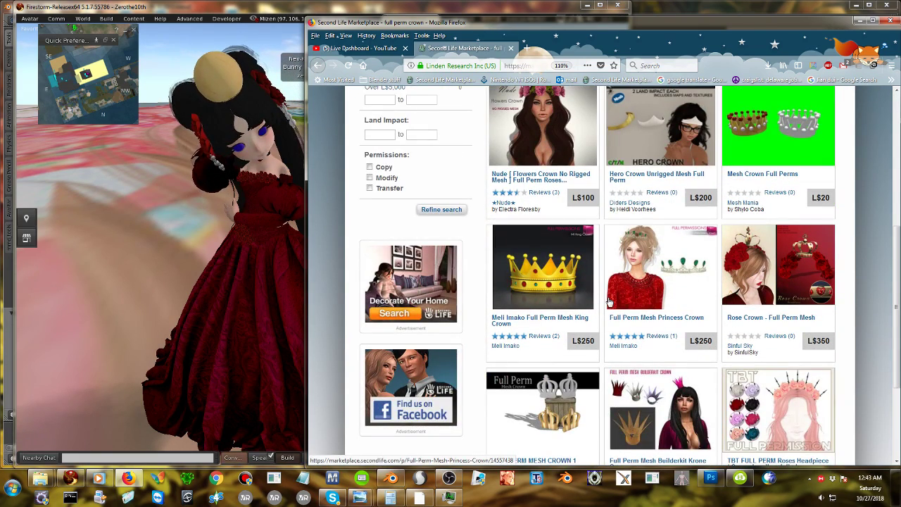
pyautogui.scroll(-4, 610, 301)
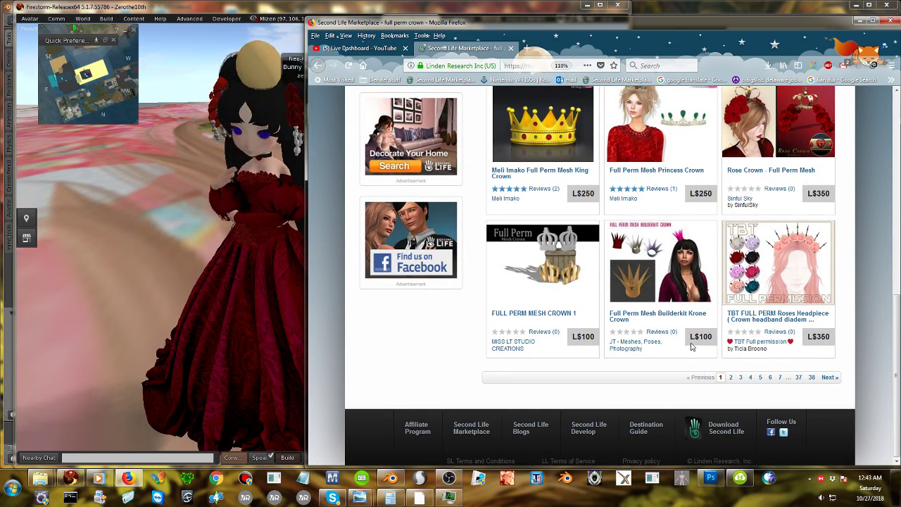
pyautogui.click(732, 378)
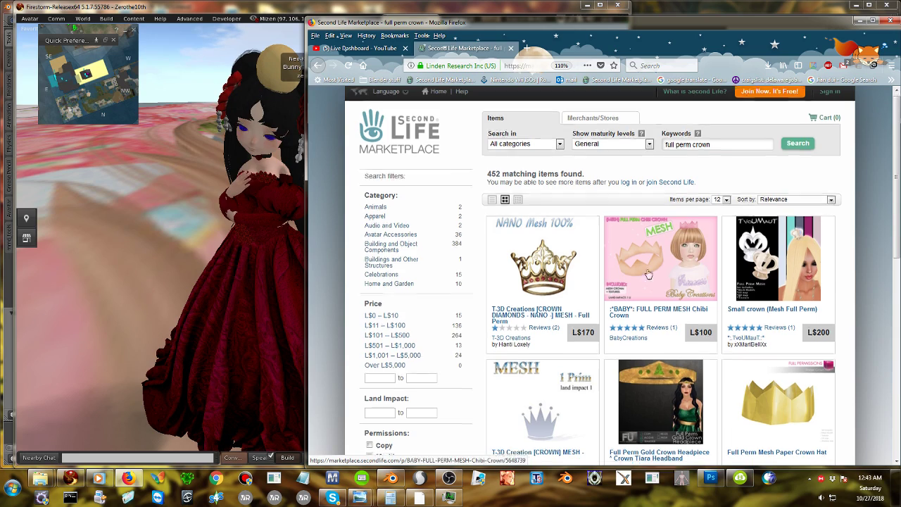
pyautogui.scroll(-6, 648, 268)
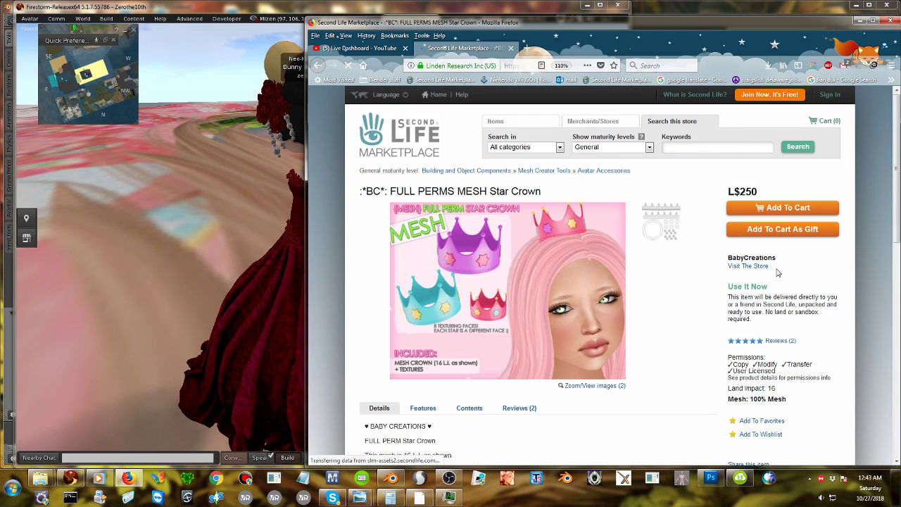
# Read the Star Crown's details, usage rules and permissions, and return to the search results.
pyautogui.scroll(-5, 752, 247)
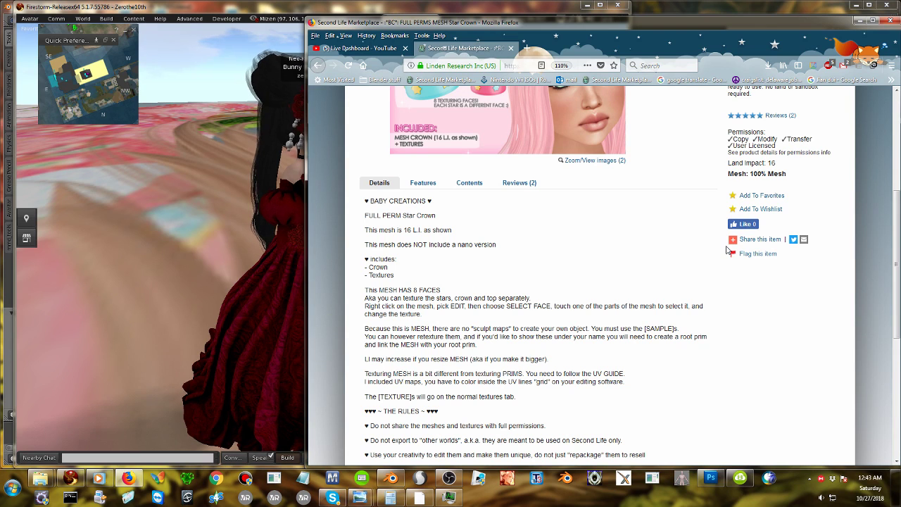
pyautogui.scroll(-1, 727, 250)
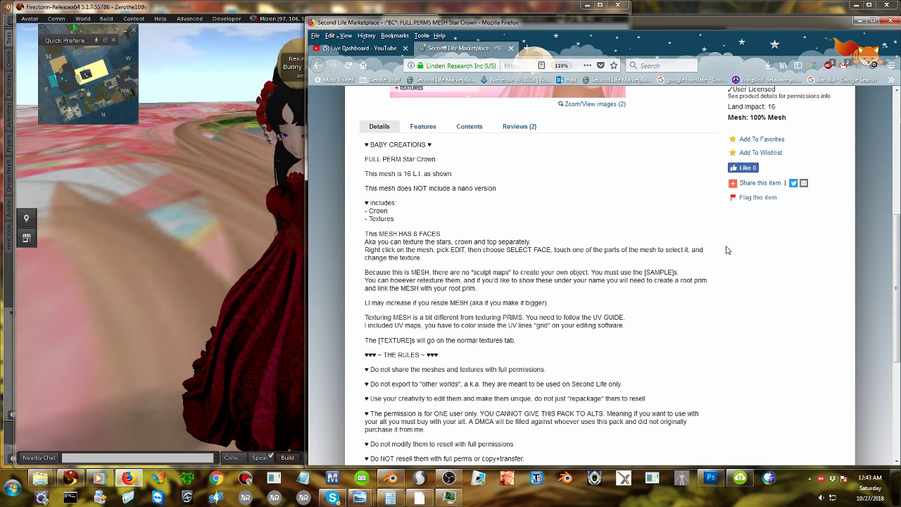
pyautogui.scroll(-1, 727, 250)
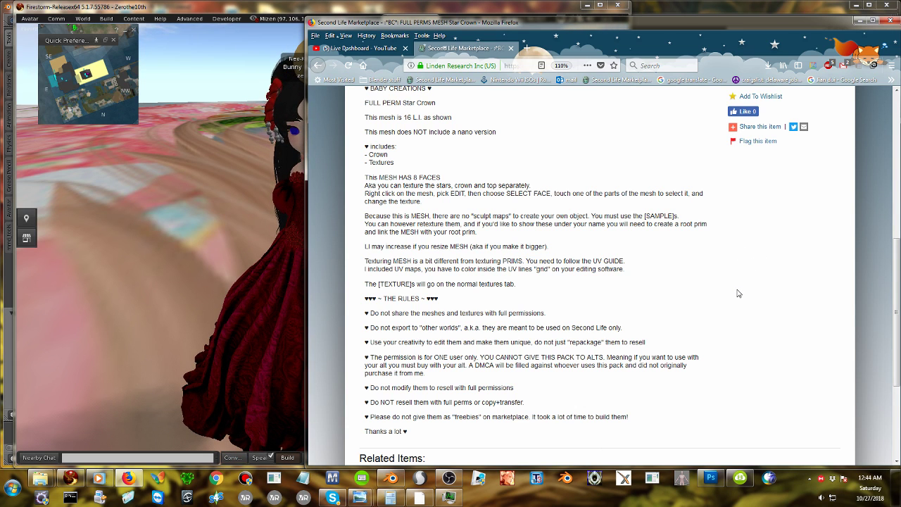
pyautogui.scroll(5, 737, 294)
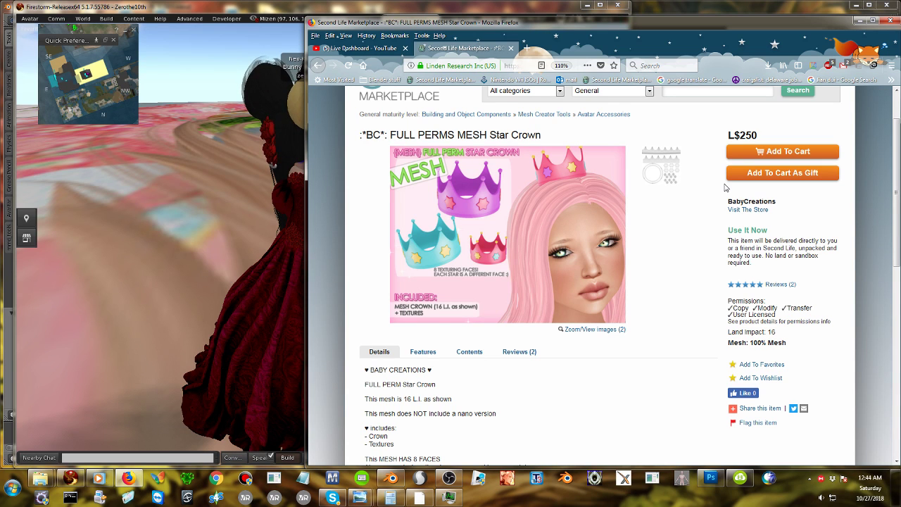
pyautogui.hotkey('alt', 'Left')
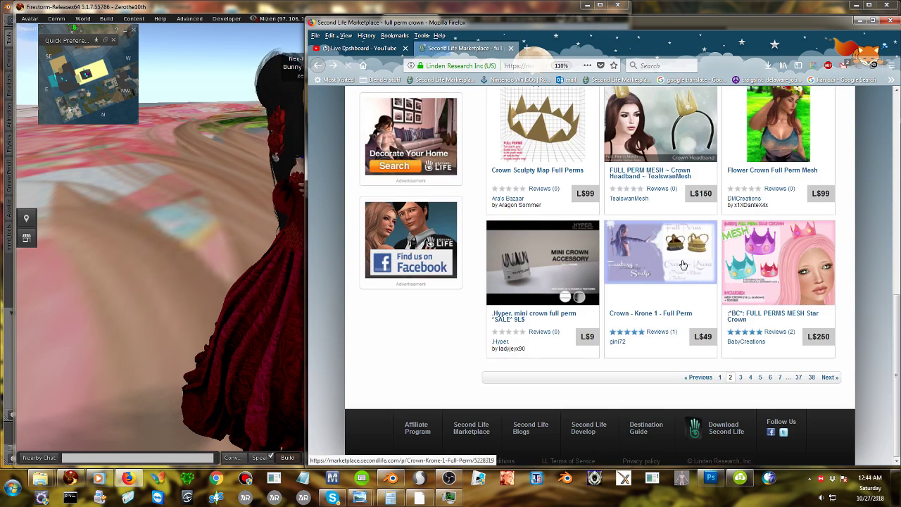
# Check the third page of crown results and set the results to 96 items per page.
pyautogui.click(749, 377)
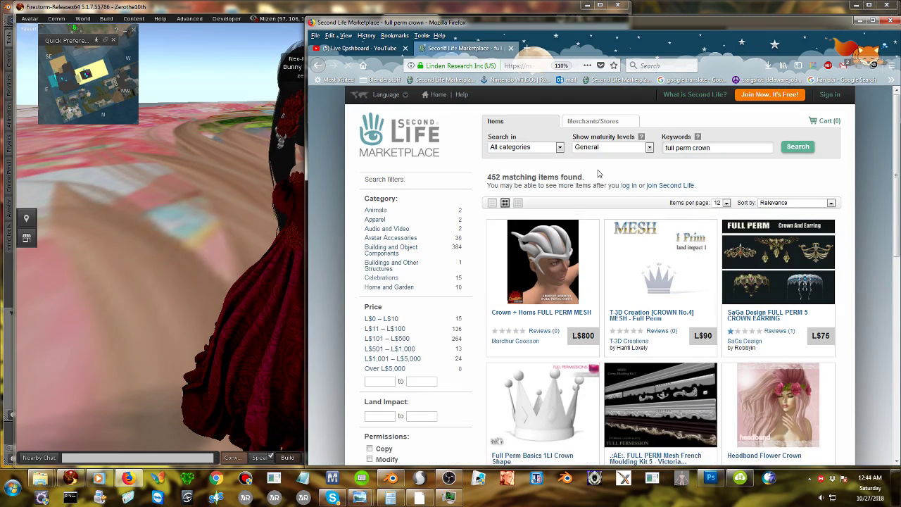
pyautogui.scroll(-3, 598, 173)
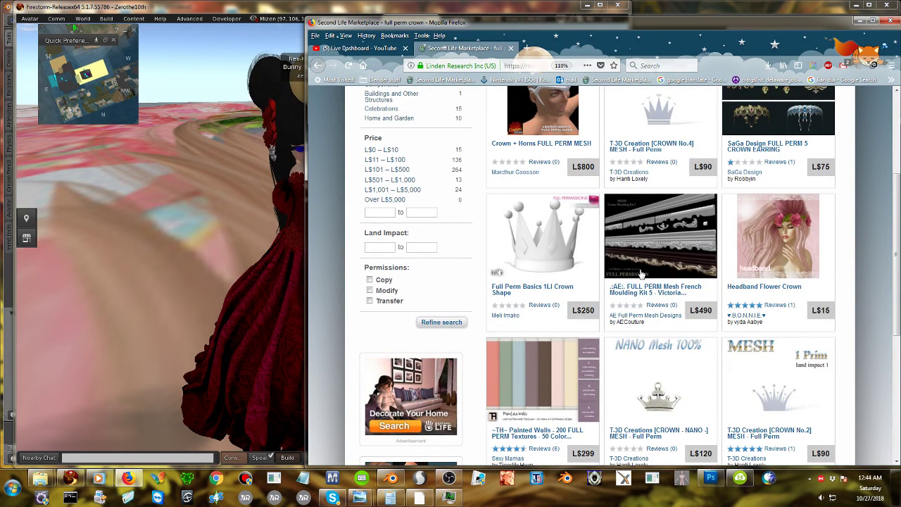
pyautogui.scroll(-5, 641, 273)
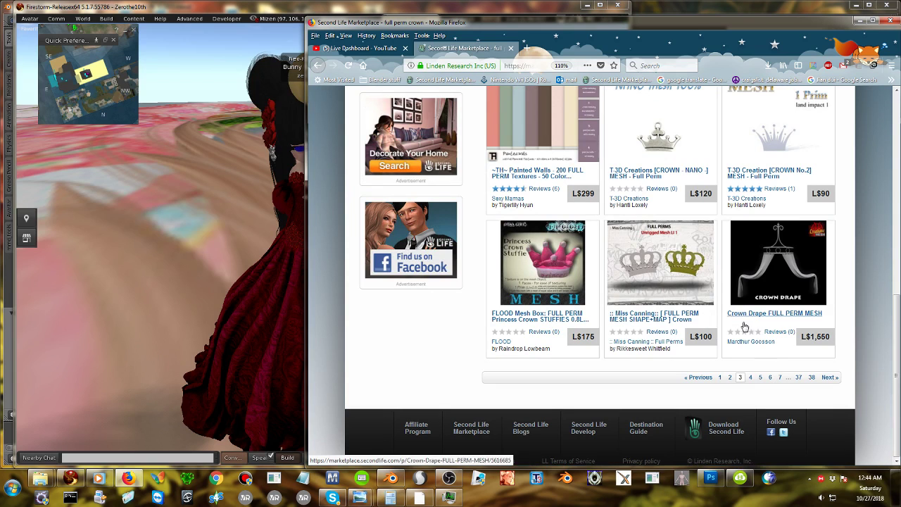
pyautogui.click(750, 377)
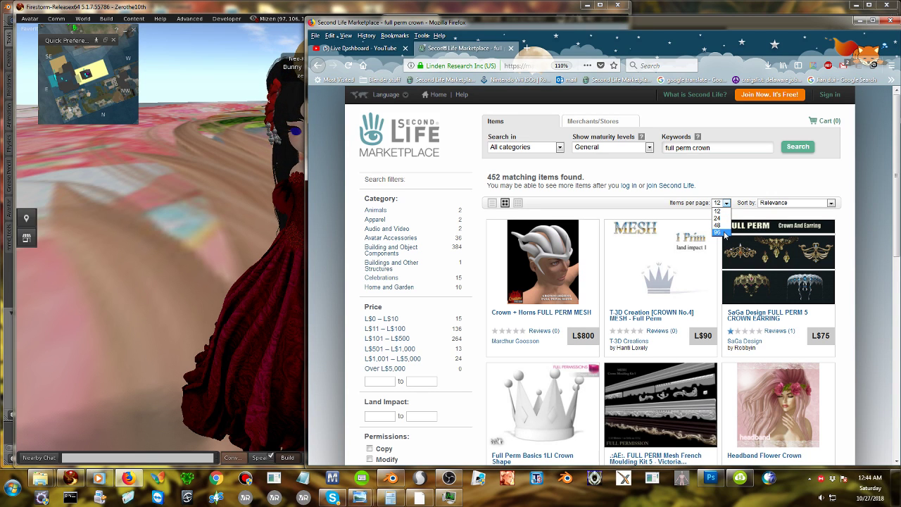
pyautogui.click(717, 233)
# Look through the 96-item page of "full perm crown" results for a suitable crown.
pyautogui.scroll(-10, 746, 206)
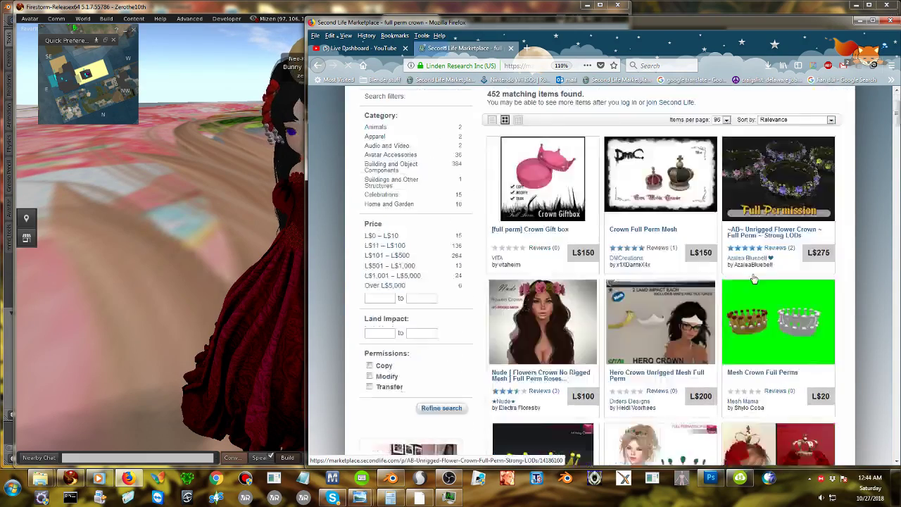
pyautogui.scroll(-6, 753, 279)
pyautogui.scroll(-10, 753, 280)
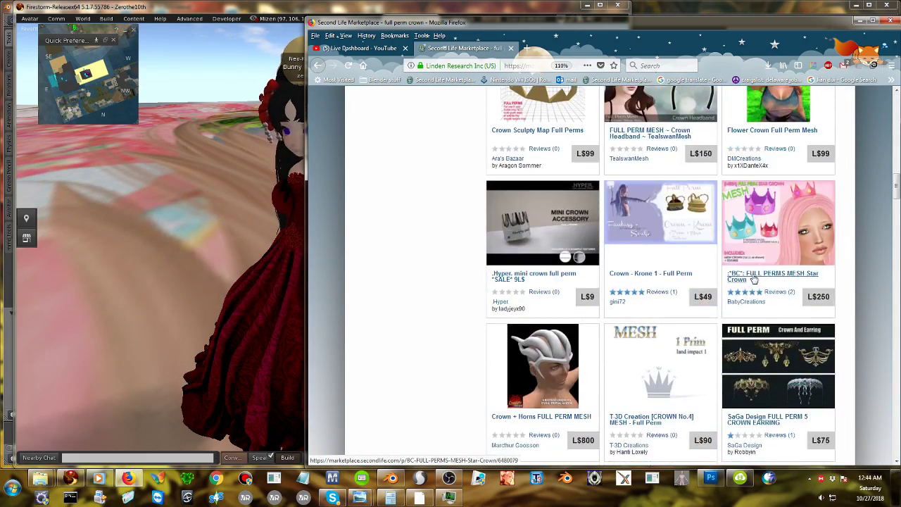
pyautogui.scroll(-4, 753, 280)
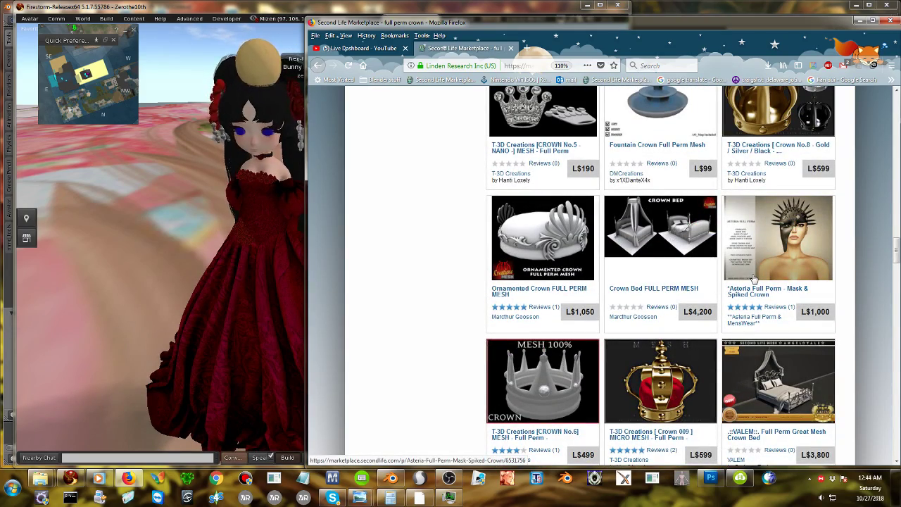
pyautogui.scroll(-3, 753, 279)
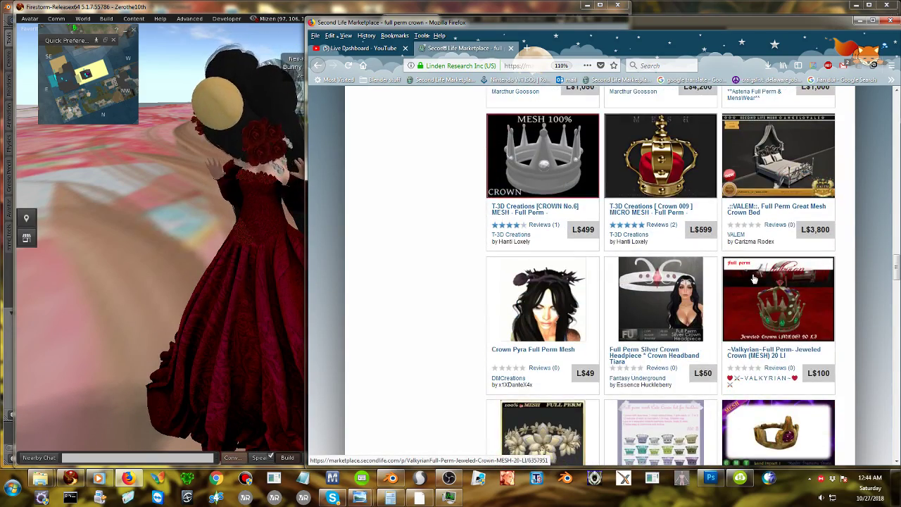
pyautogui.scroll(-8, 753, 279)
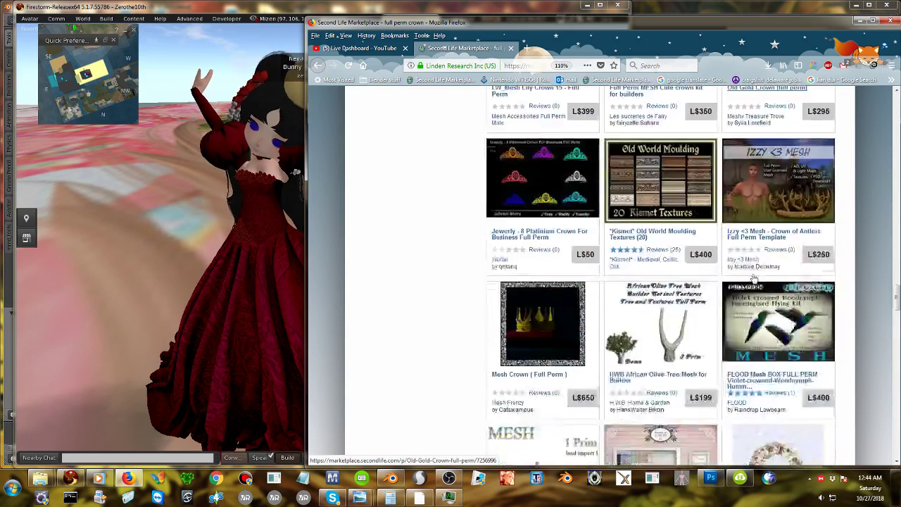
pyautogui.scroll(-4, 753, 280)
pyautogui.scroll(-9, 753, 279)
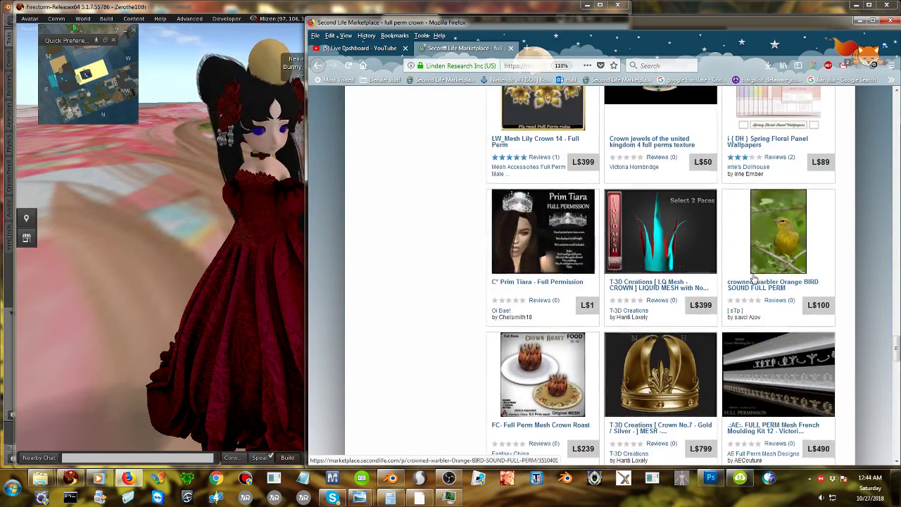
pyautogui.scroll(-5, 753, 279)
pyautogui.scroll(4, 753, 279)
pyautogui.scroll(-1, 753, 279)
pyautogui.scroll(-10, 753, 280)
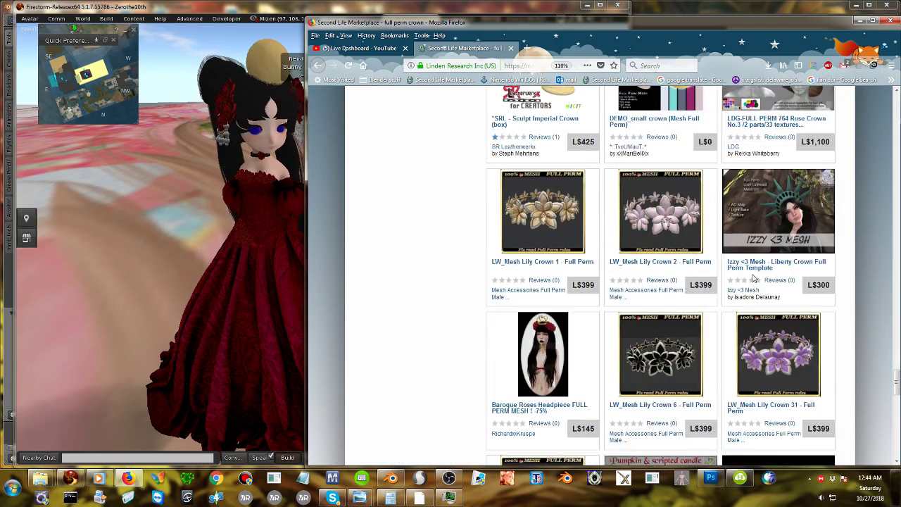
pyautogui.scroll(-10, 753, 279)
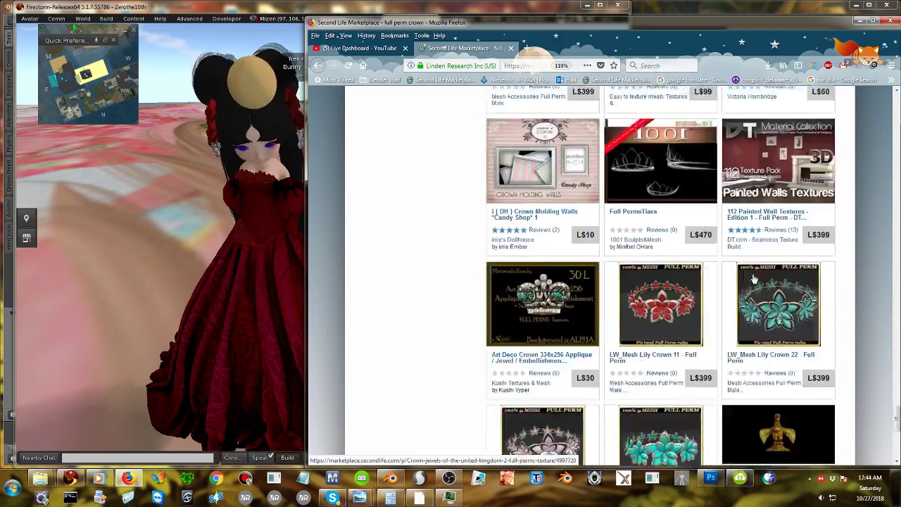
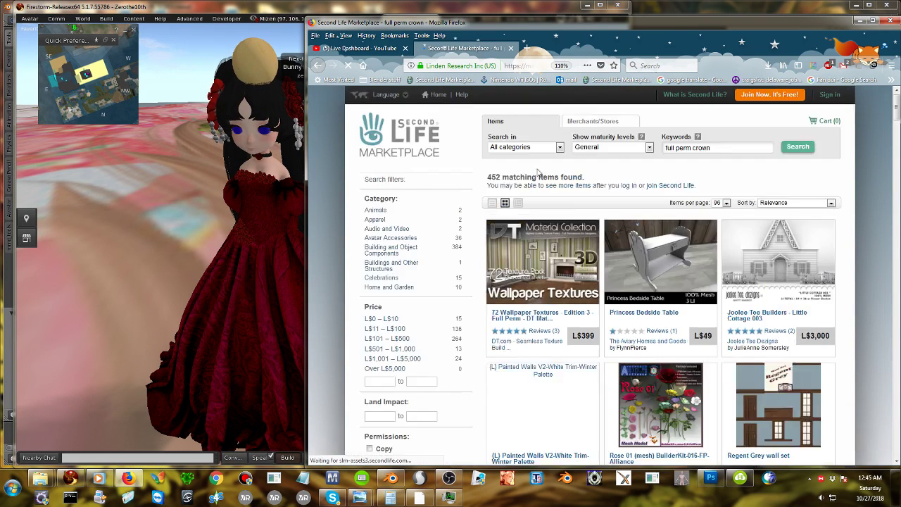
# Check the following page of Marketplace crown results for suitable crowns and tiaras.
pyautogui.scroll(-5, 682, 257)
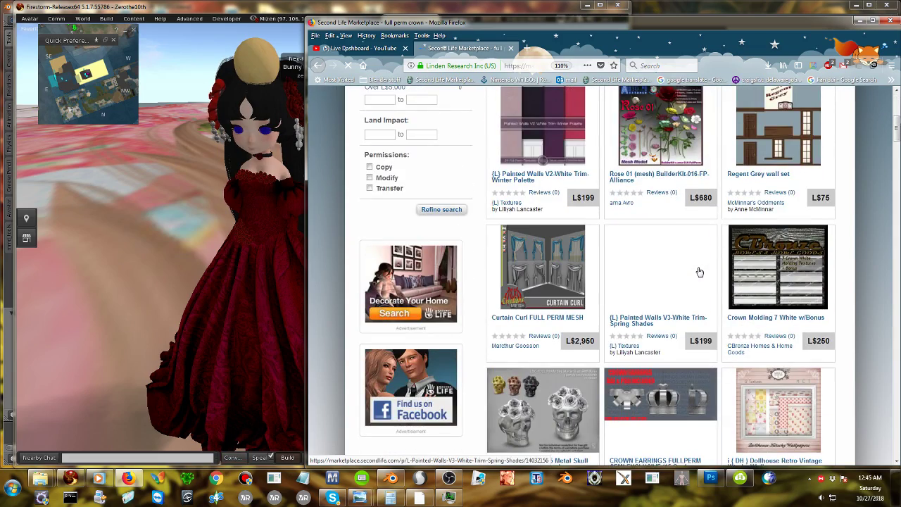
pyautogui.scroll(-3, 699, 271)
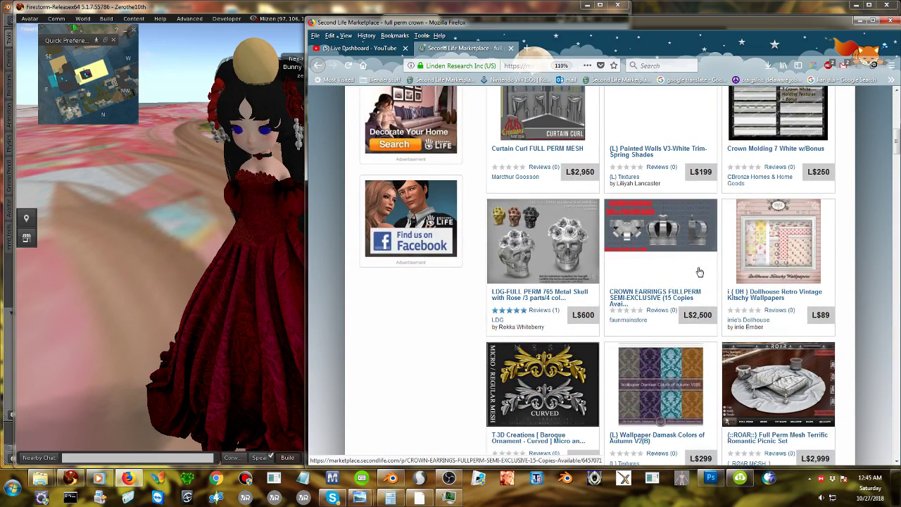
pyautogui.scroll(-6, 699, 271)
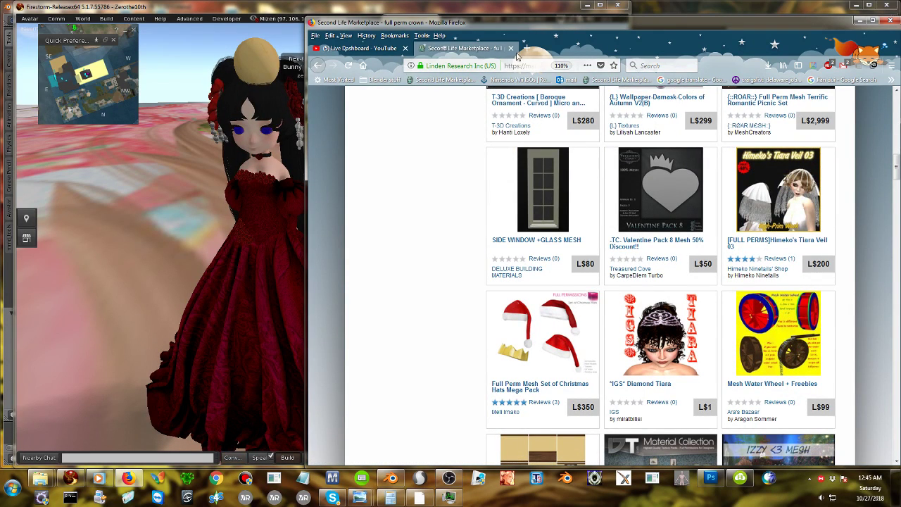
# Open DeviantArt's MMD Tails and Ears DL page in a new tab, checking the YouTube live dashboard while it loads.
pyautogui.click(526, 48)
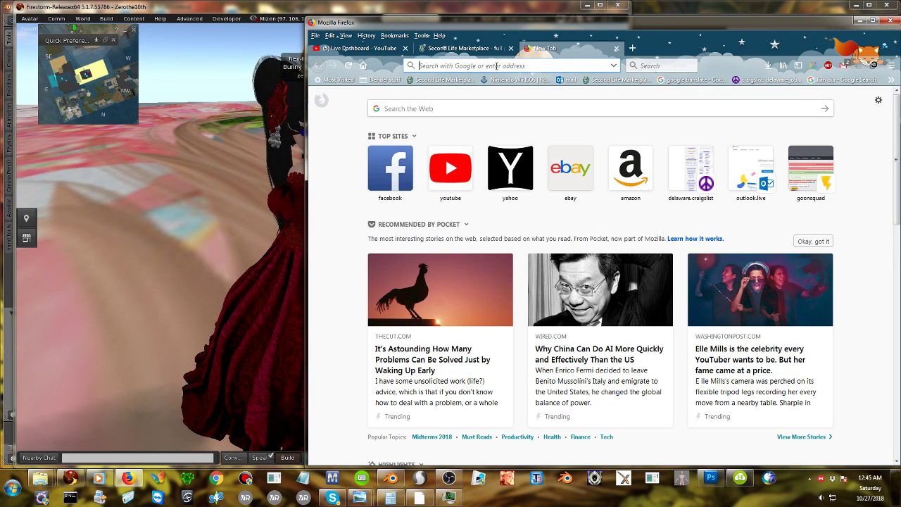
pyautogui.write('dev]')
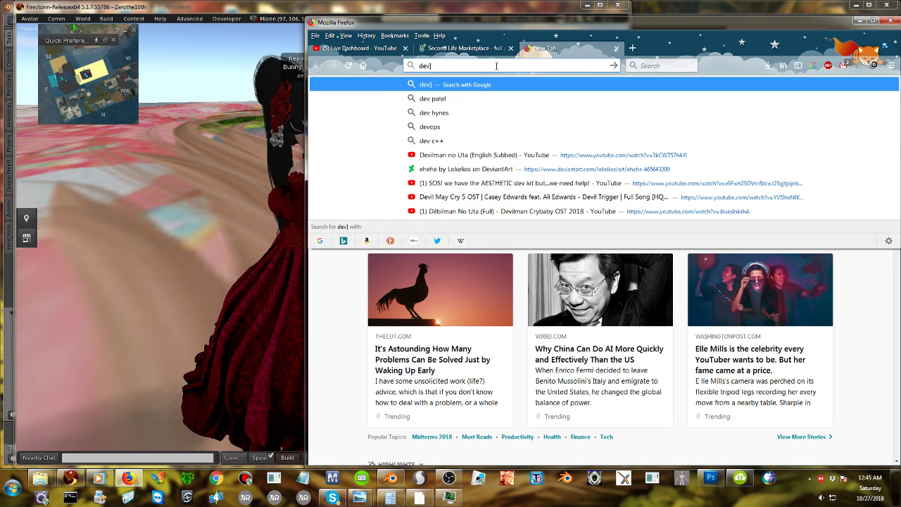
pyautogui.press('BackSpace')
pyautogui.press('BackSpace')
pyautogui.write('viant art')
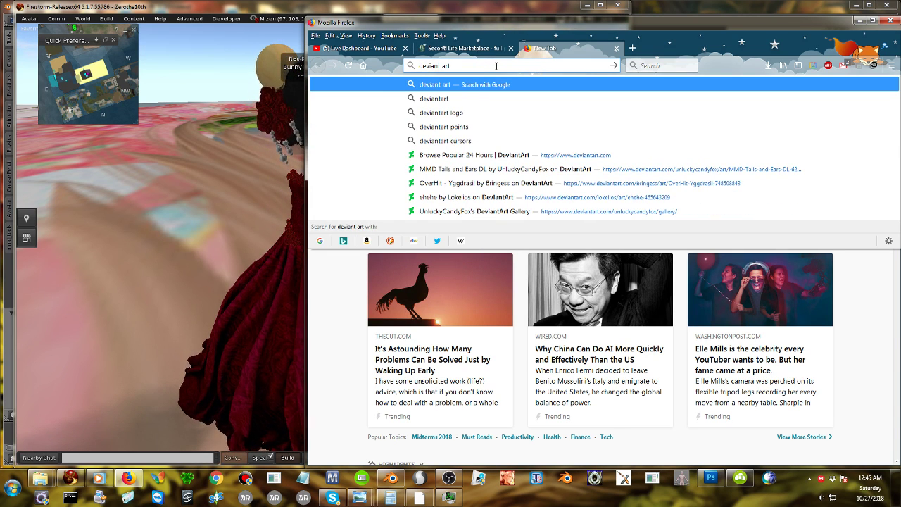
pyautogui.click(467, 170)
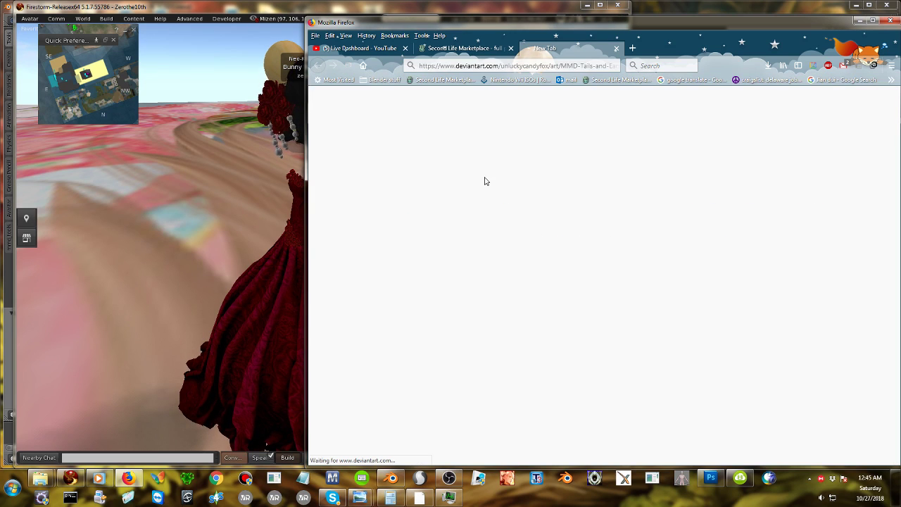
pyautogui.click(358, 48)
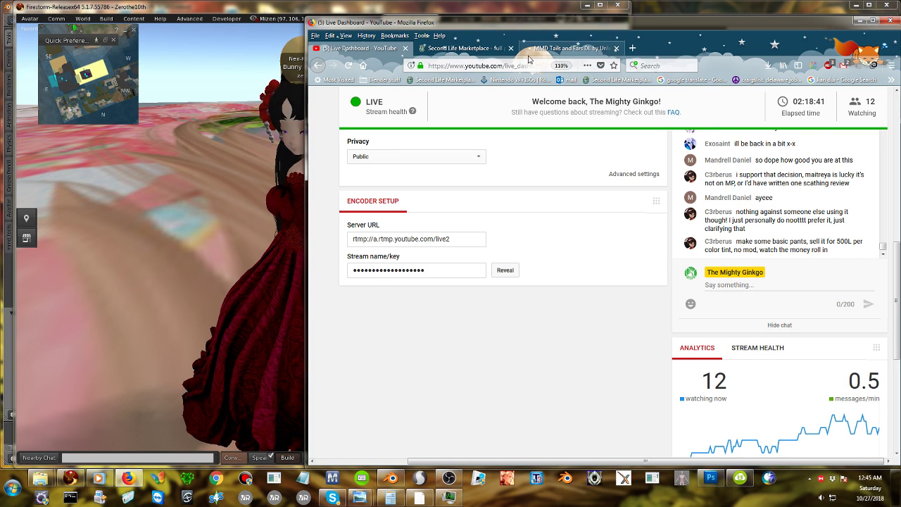
pyautogui.click(535, 48)
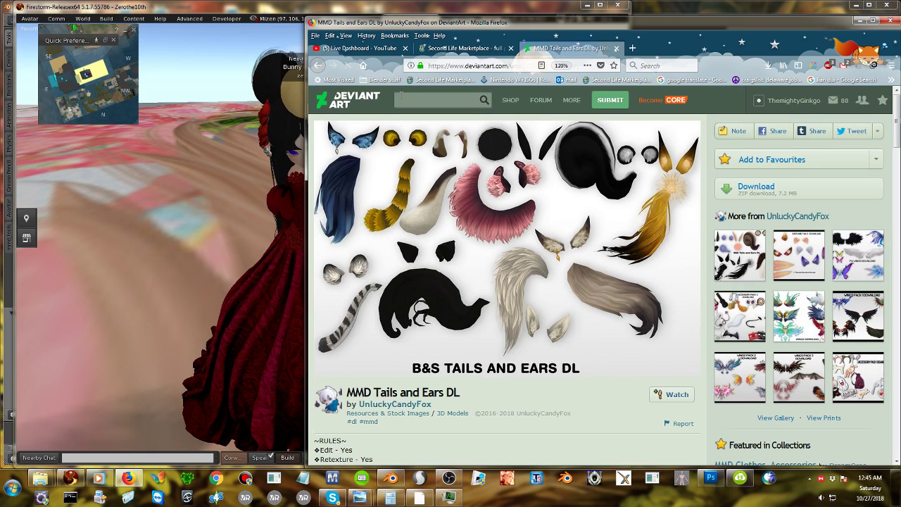
# Search DeviantArt for "mmd crown".
pyautogui.click(401, 96)
pyautogui.write('mmd crown')
pyautogui.press('Return')
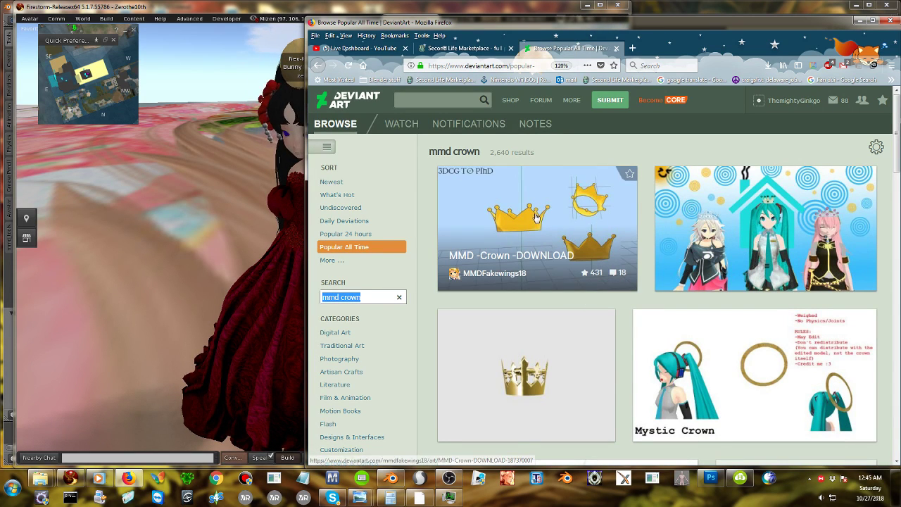
# Open the MMD -Crown -DOWNLOAD page and open its downloaded ZIP archive.
pyautogui.click(557, 221)
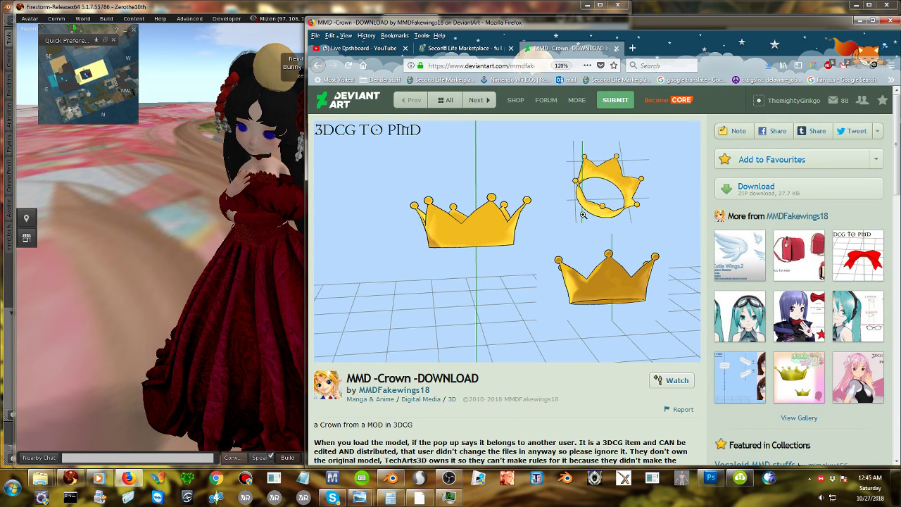
pyautogui.click(770, 65)
pyautogui.click(696, 88)
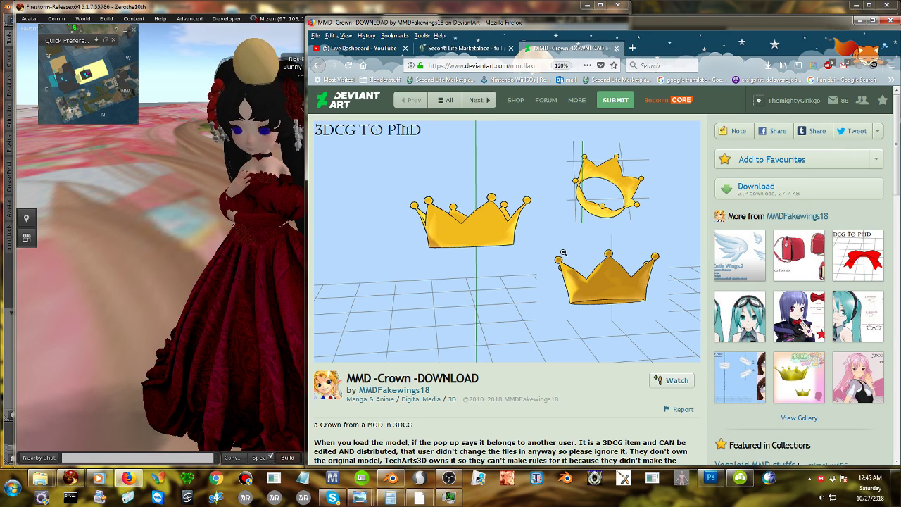
# Open the crown creator's profile and read the usage rules and F.A.Q.
pyautogui.click(414, 389)
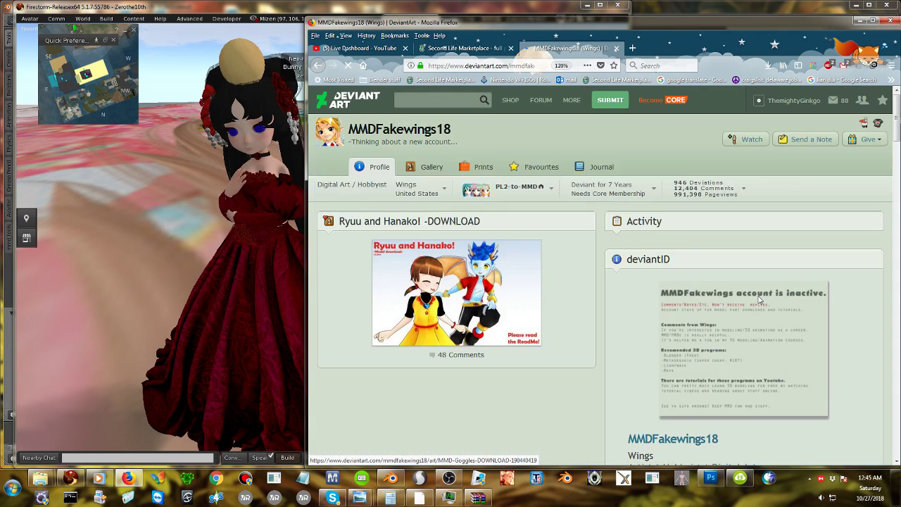
pyautogui.scroll(-2, 758, 299)
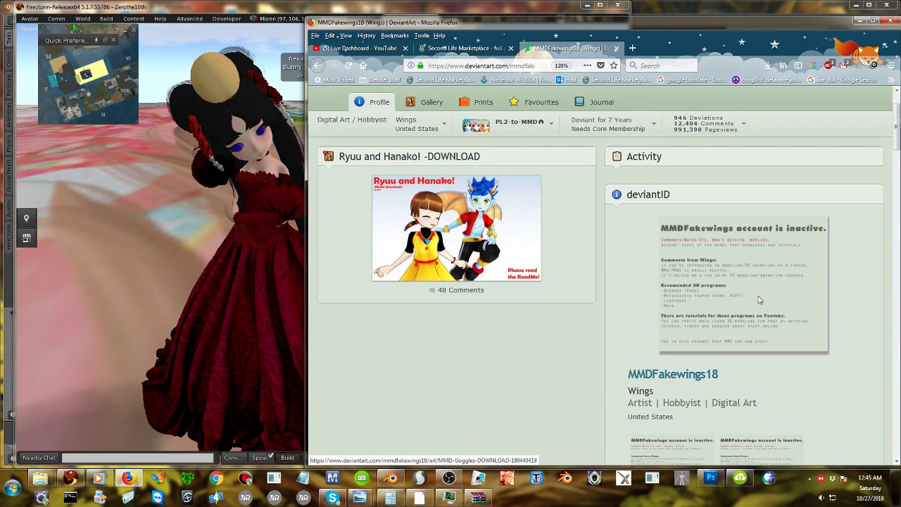
pyautogui.scroll(-2, 674, 255)
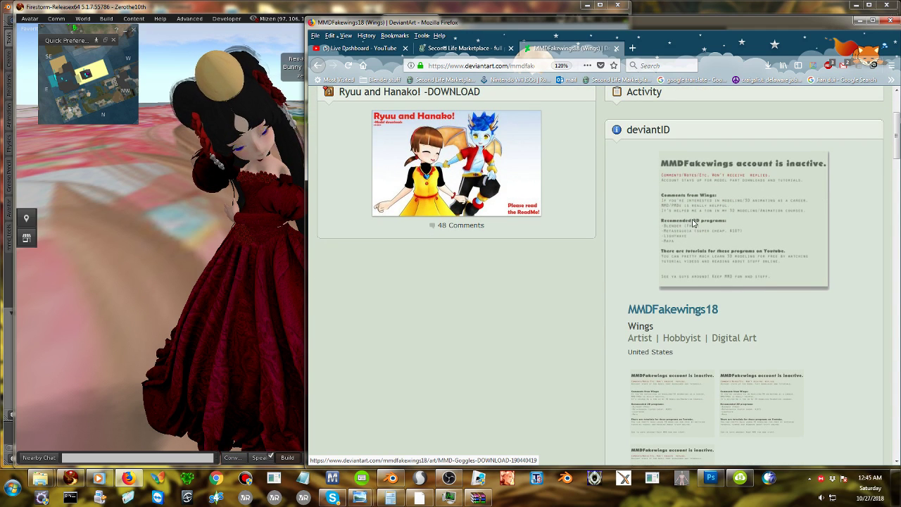
pyautogui.scroll(-5, 693, 222)
pyautogui.scroll(5, 672, 167)
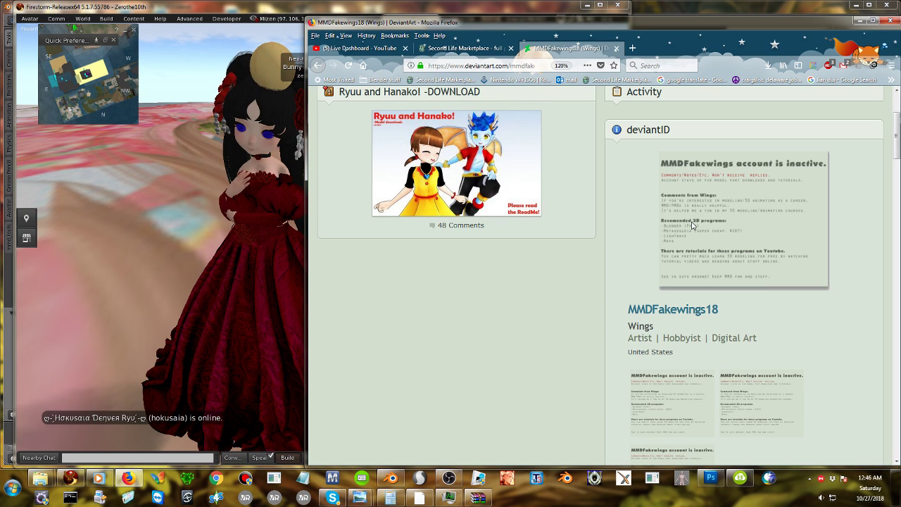
pyautogui.scroll(-5, 691, 225)
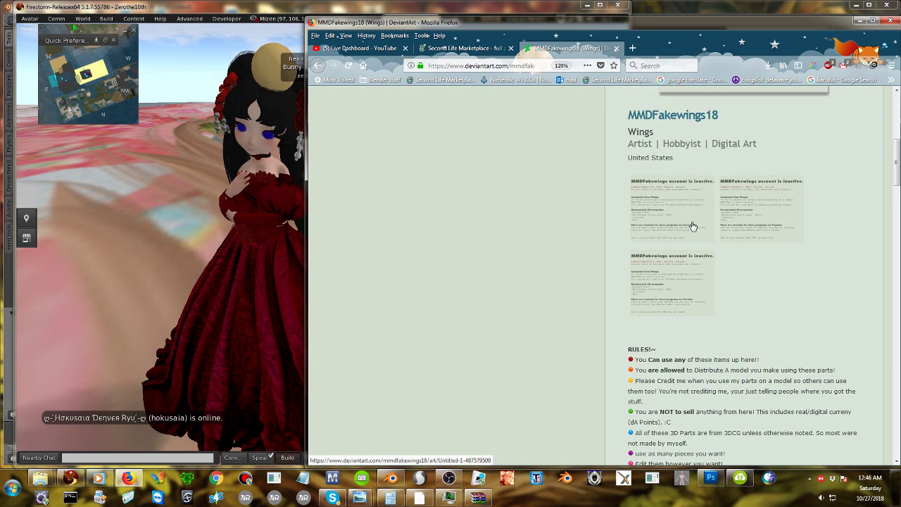
pyautogui.scroll(-3, 692, 225)
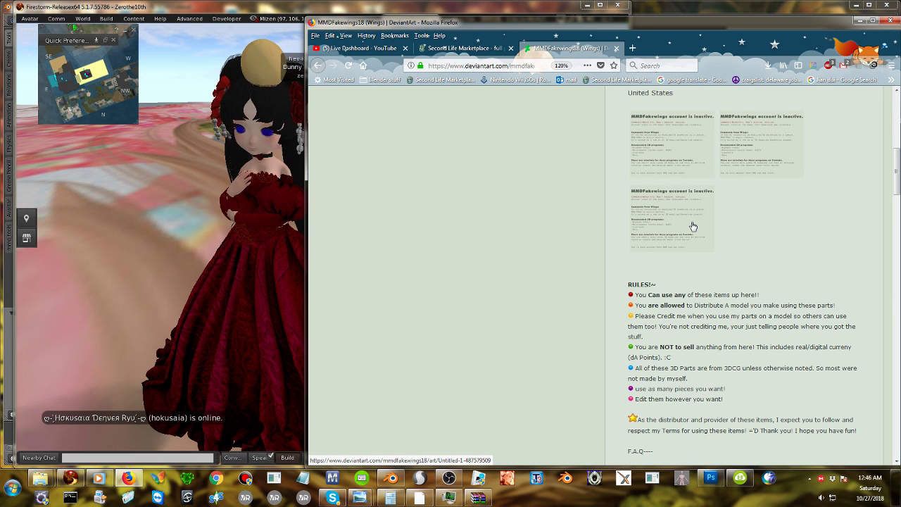
pyautogui.scroll(-7, 485, 291)
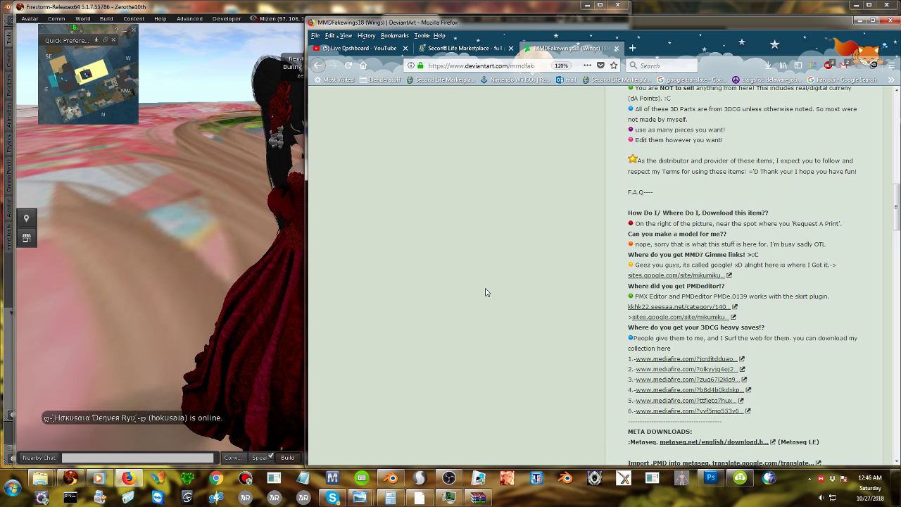
pyautogui.scroll(15, 485, 291)
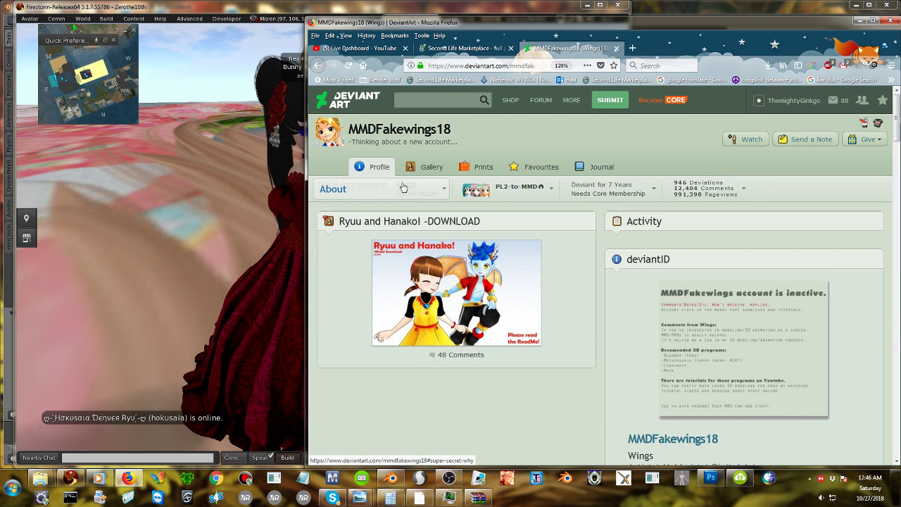
# Look through the creator's gallery and its folders of downloadable MMD parts.
pyautogui.click(411, 171)
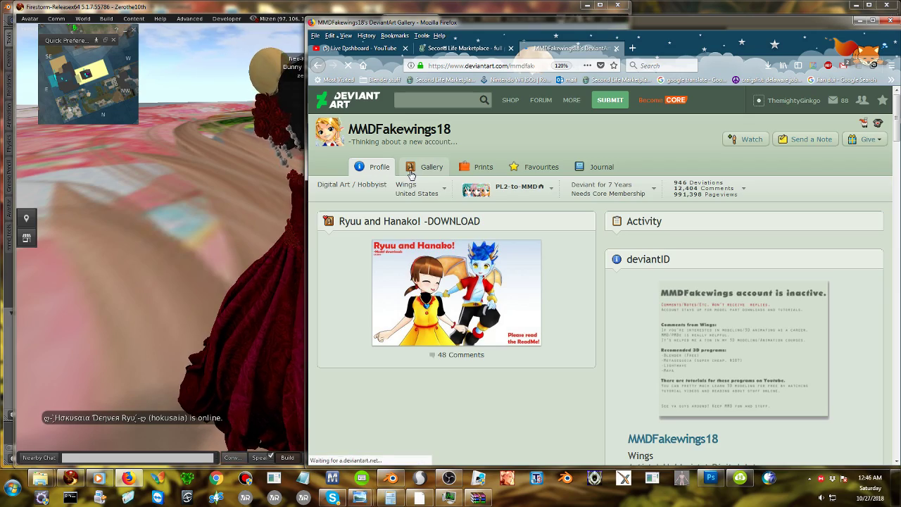
pyautogui.scroll(-2, 481, 232)
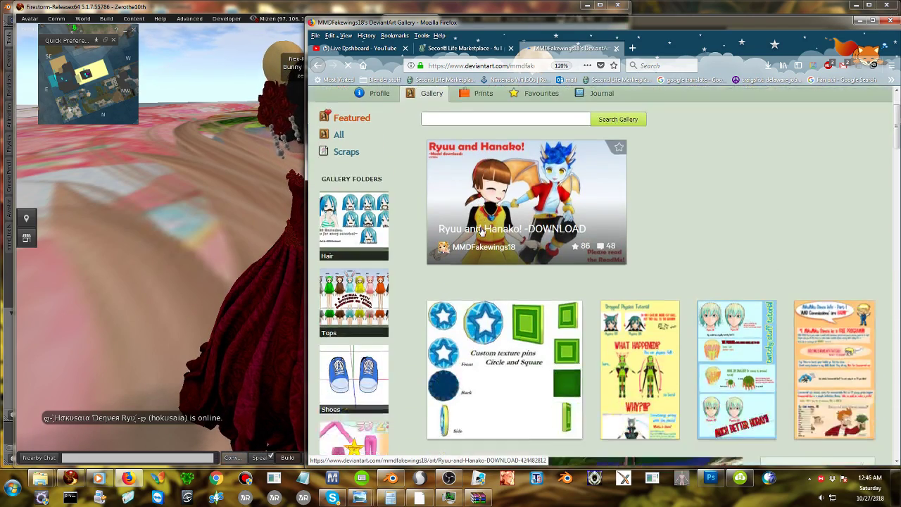
pyautogui.scroll(-12, 481, 232)
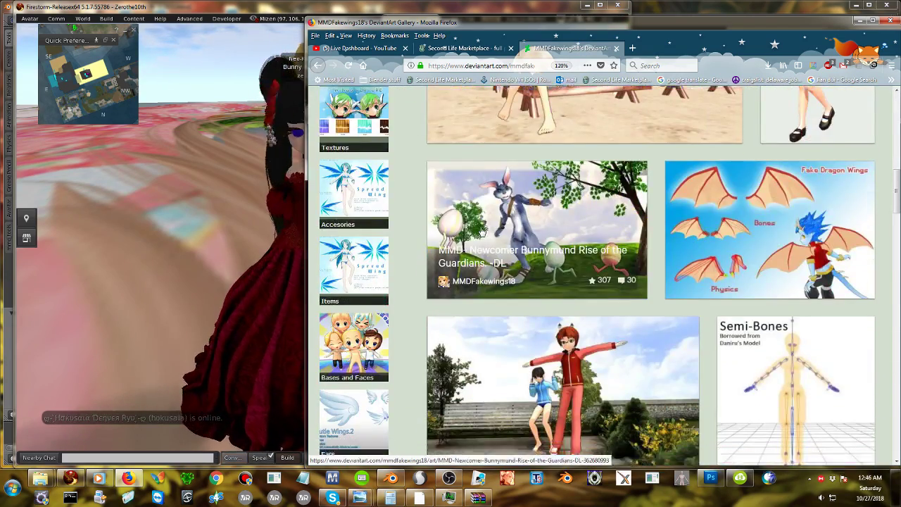
pyautogui.scroll(-5, 480, 232)
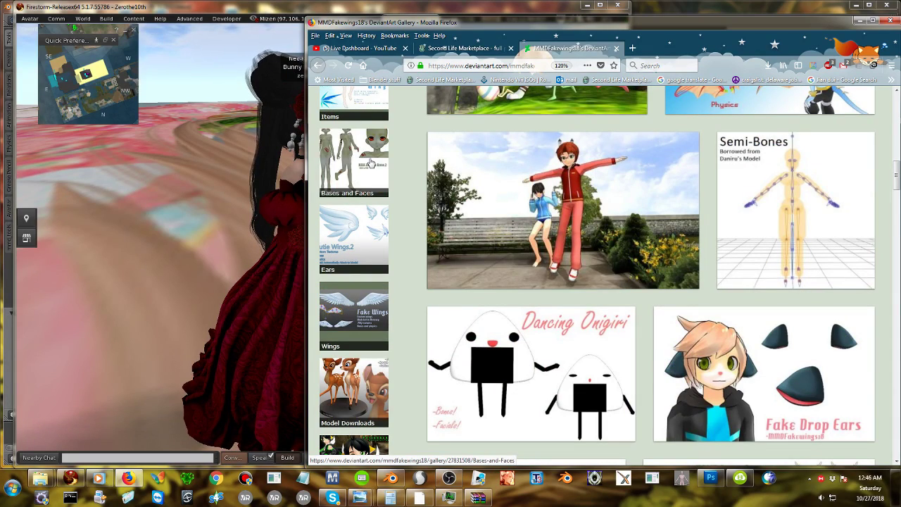
# Open the gallery's Bases and Faces folder, move the browser window aside and look through the base models.
pyautogui.click(371, 164)
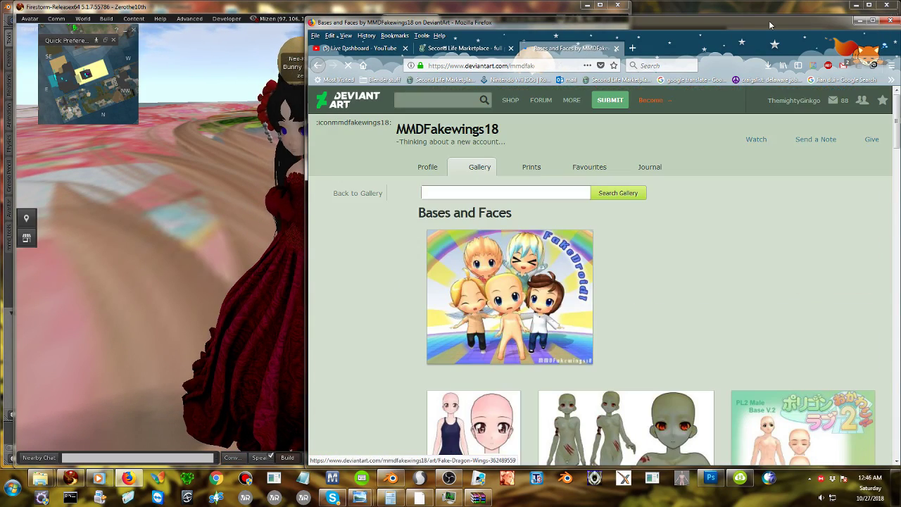
pyautogui.moveTo(769, 21); pyautogui.dragTo(661, 35)
pyautogui.scroll(-7, 724, 330)
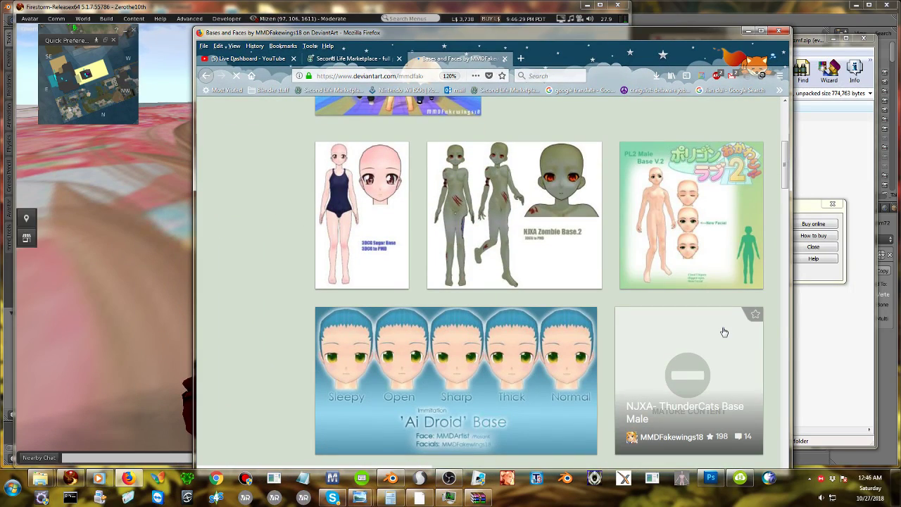
# Look through the remaining base models in the Bases and Faces gallery and check the YouTube live dashboard.
pyautogui.scroll(-8, 724, 331)
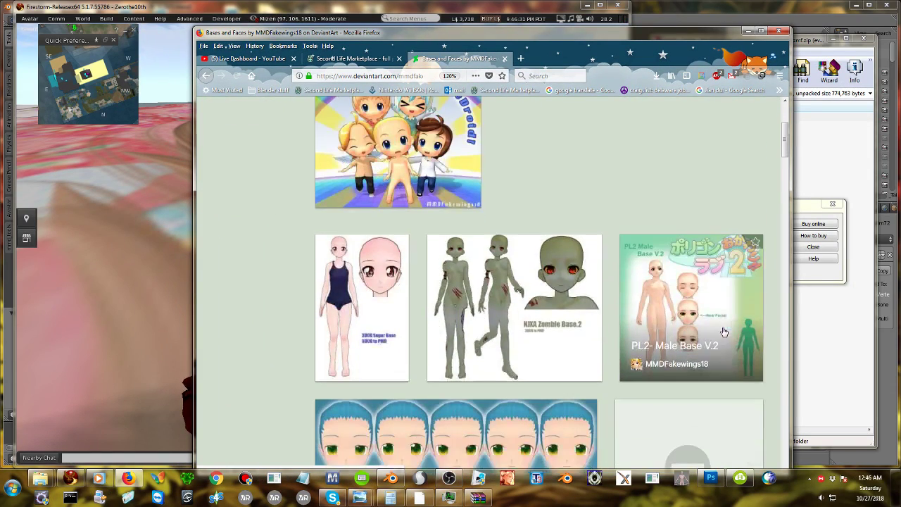
pyautogui.scroll(-5, 724, 331)
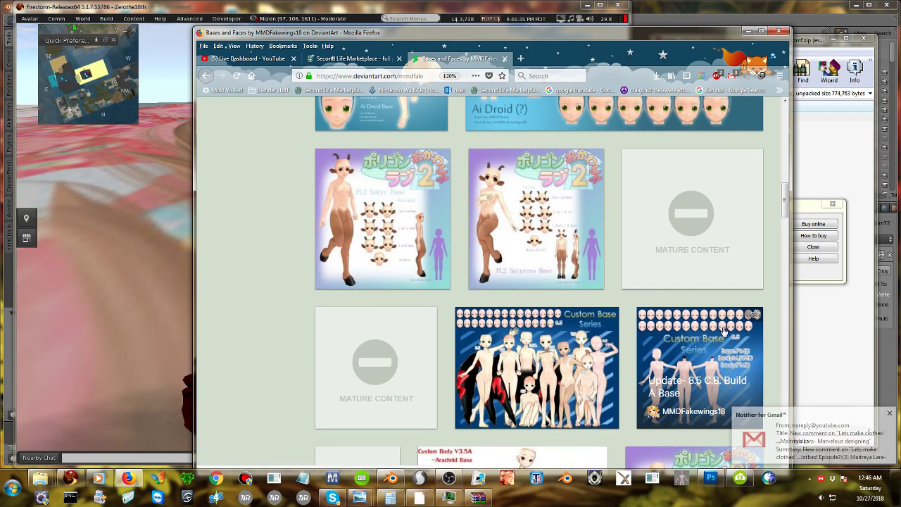
pyautogui.scroll(-10, 724, 331)
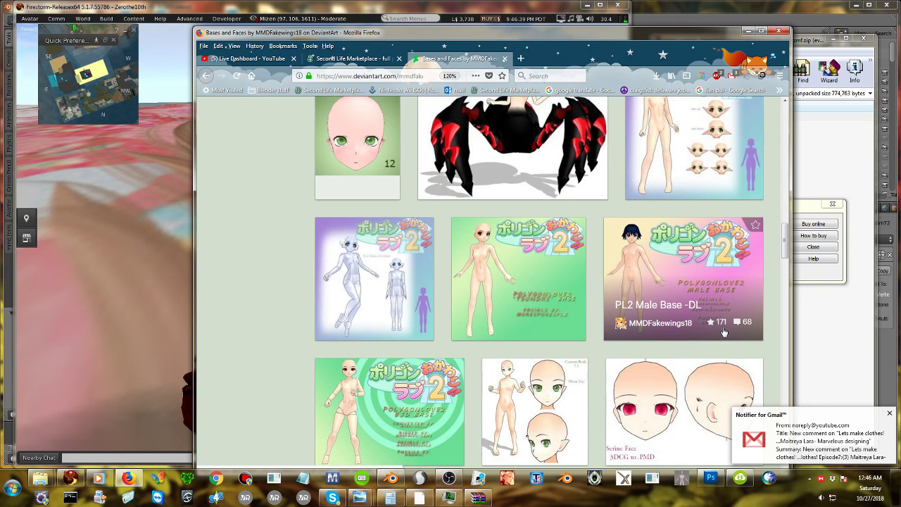
pyautogui.scroll(-3, 724, 330)
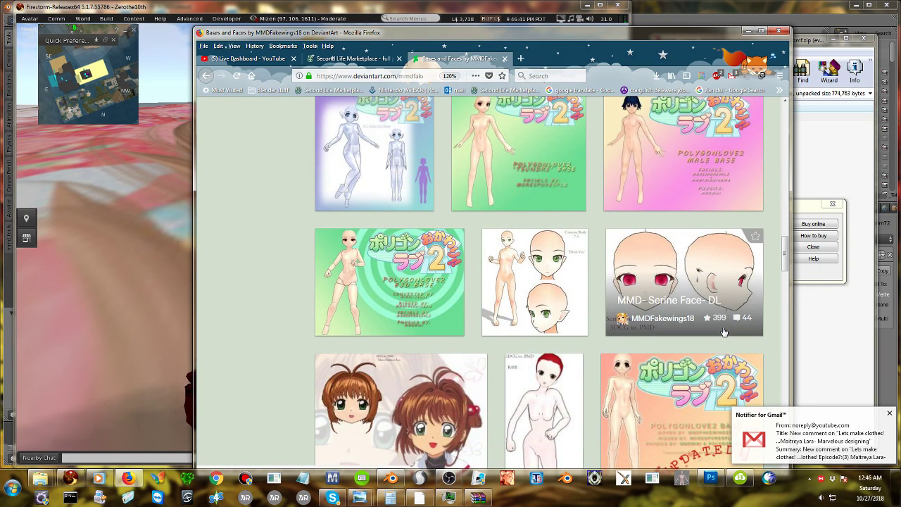
pyautogui.scroll(-9, 724, 331)
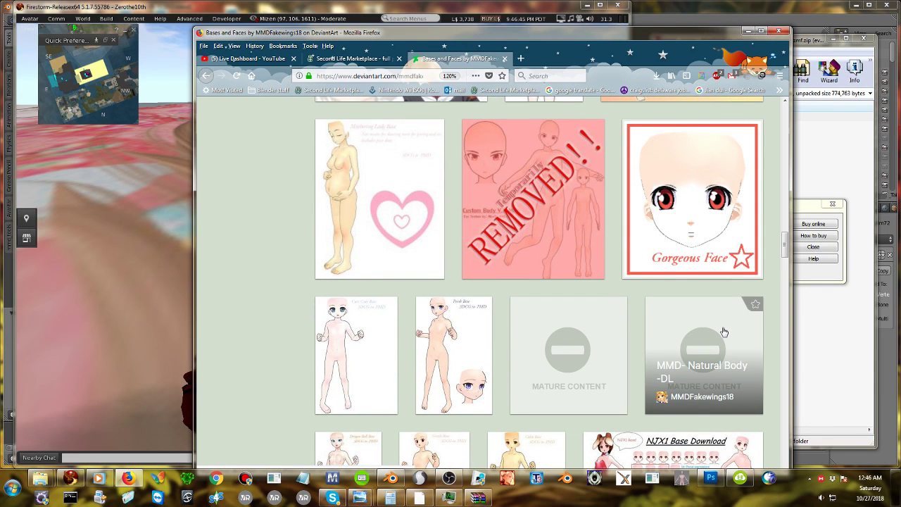
pyautogui.scroll(-5, 724, 331)
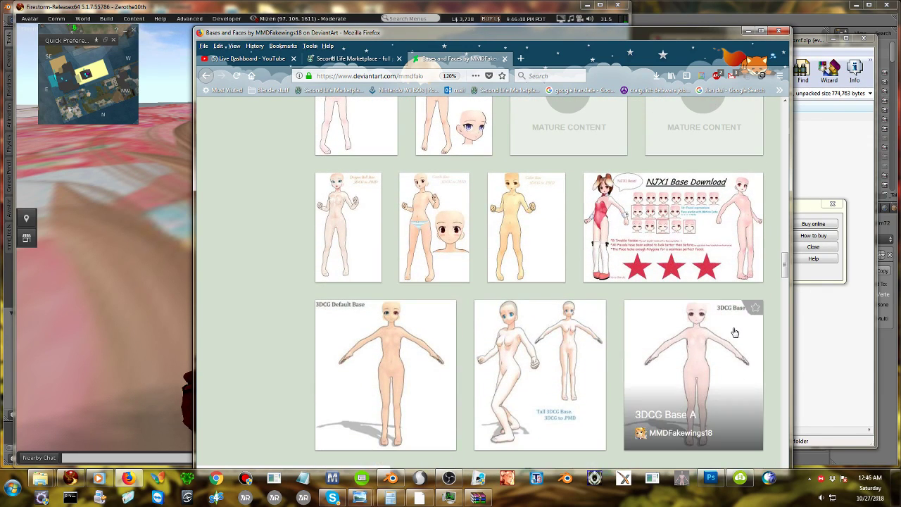
pyautogui.click(243, 59)
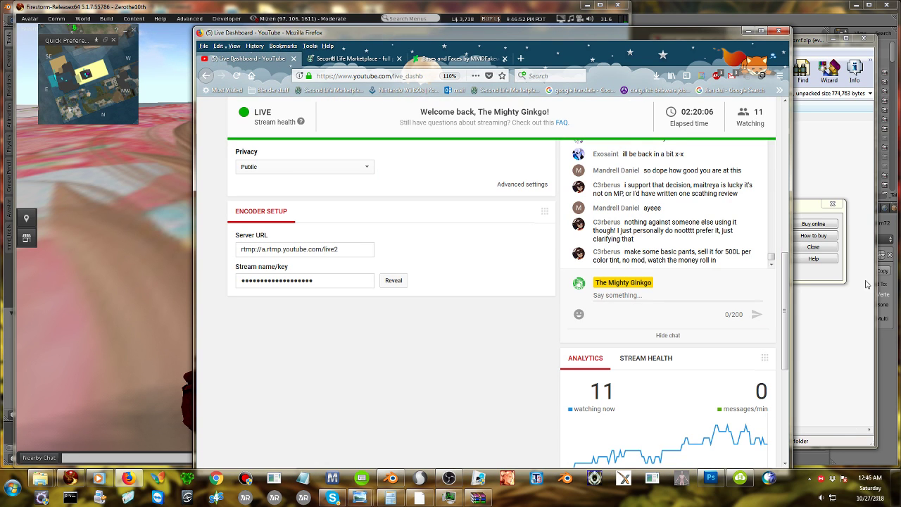
# Show a different layer of the LYN REDO3 scene in Blender, minimize that window and launch a second Blender.
pyautogui.click(773, 10)
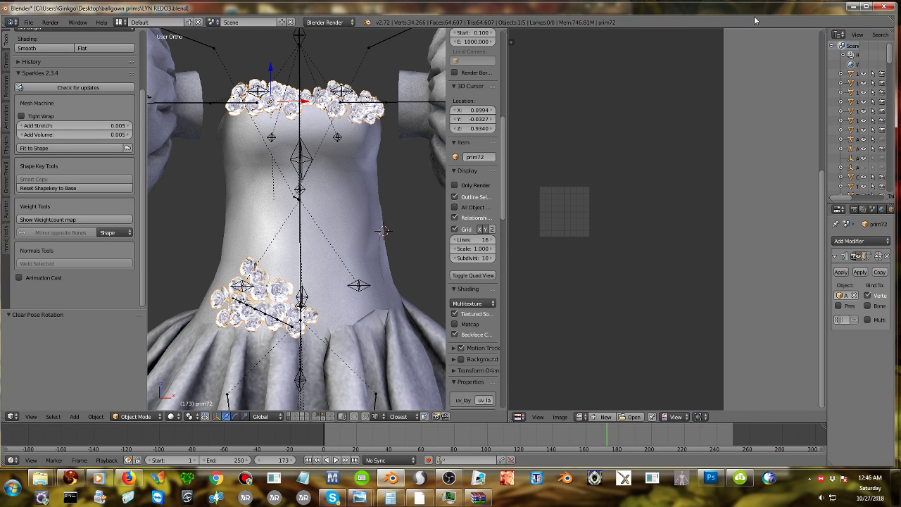
pyautogui.moveTo(767, 12); pyautogui.dragTo(755, 21)
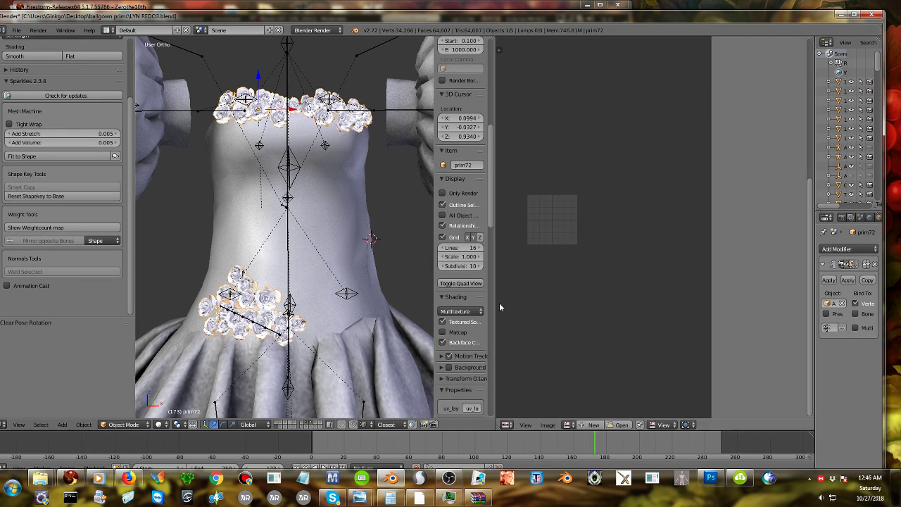
pyautogui.click(289, 423)
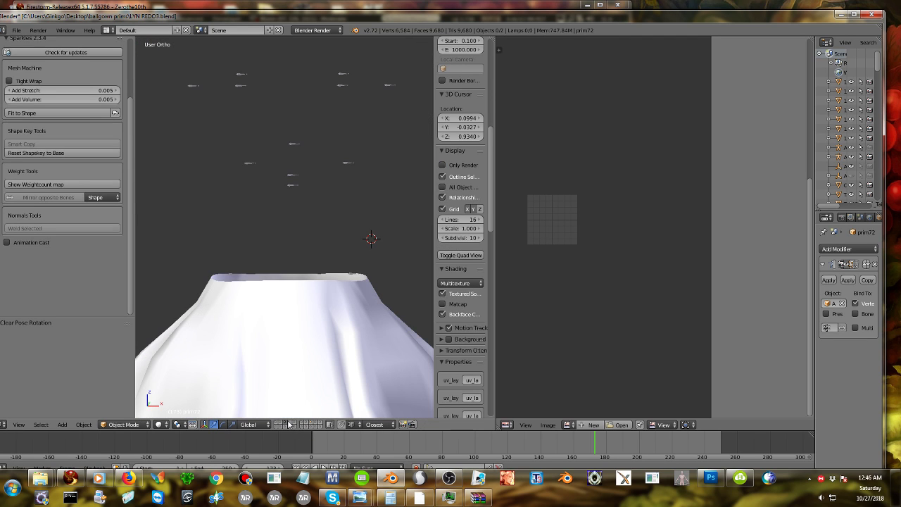
pyautogui.click(841, 15)
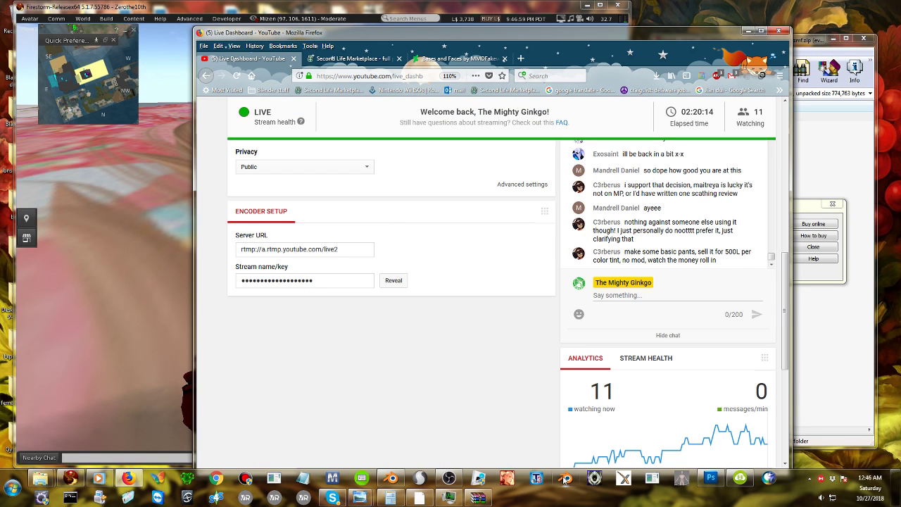
pyautogui.click(563, 481)
# Reopen the downloaded crown archive from the browser's downloads and view the files in its Crown folder, selecting Crown.pmd.
pyautogui.click(655, 75)
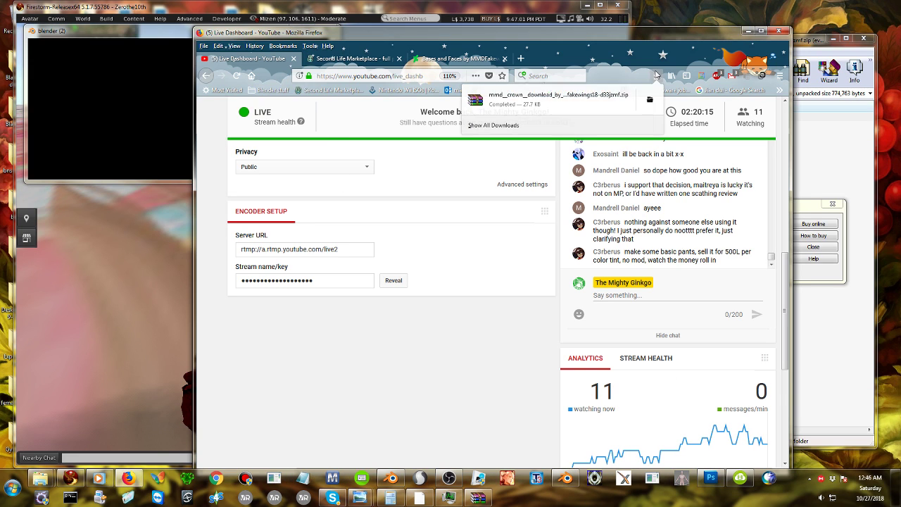
pyautogui.click(544, 100)
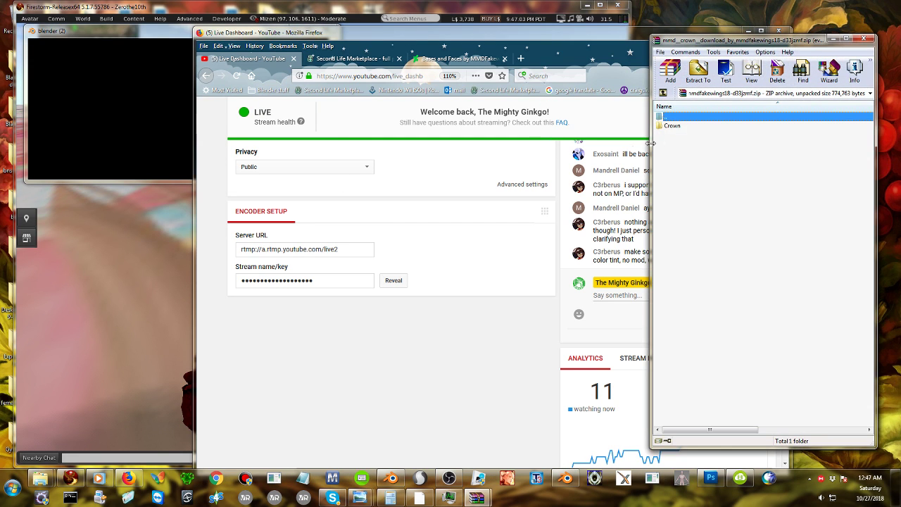
pyautogui.click(672, 126)
pyautogui.press('Escape')
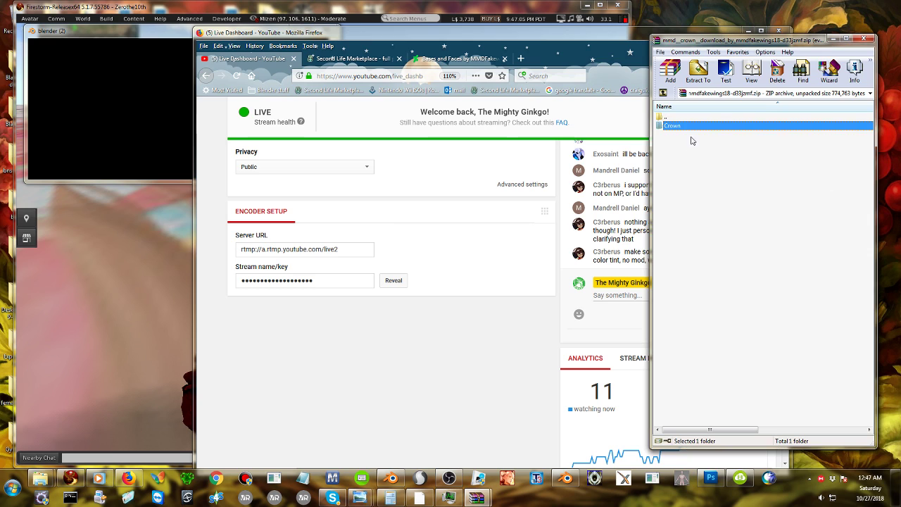
pyautogui.doubleClick(688, 128)
pyautogui.moveTo(683, 171); pyautogui.dragTo(675, 132)
pyautogui.click(675, 129)
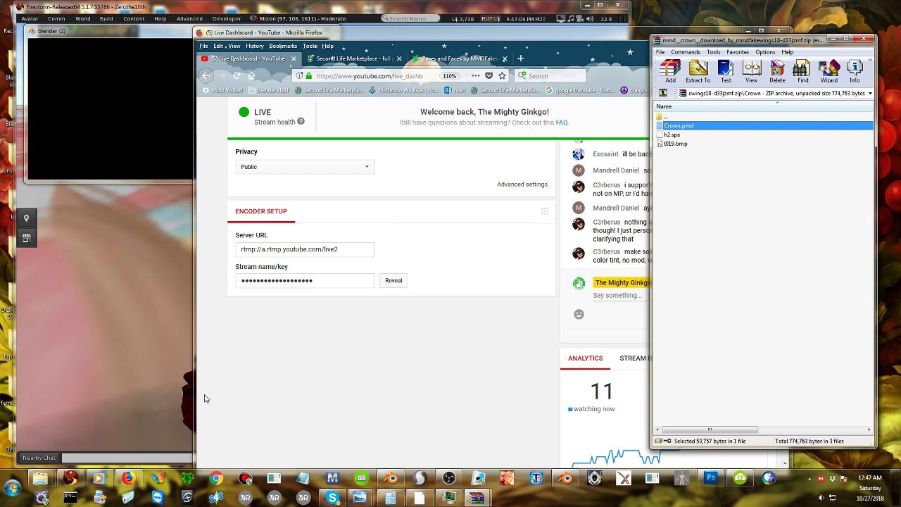
pyautogui.click(46, 485)
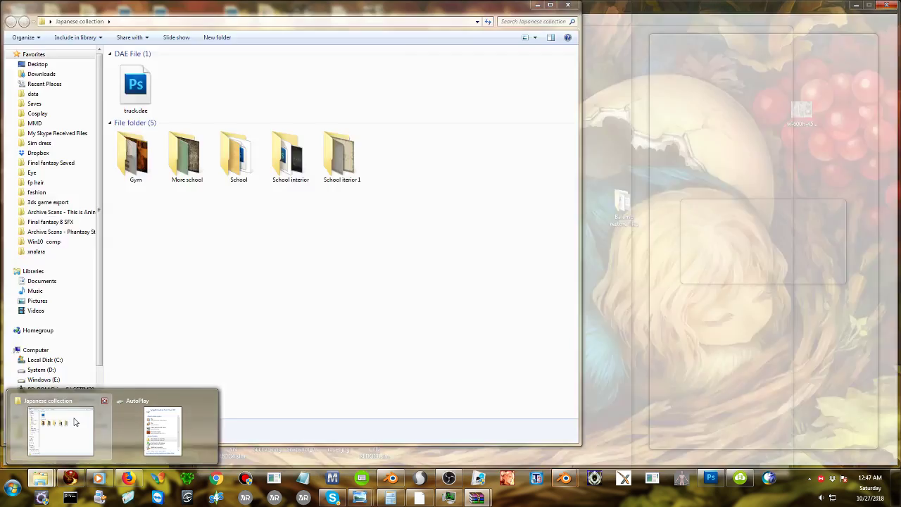
pyautogui.click(75, 421)
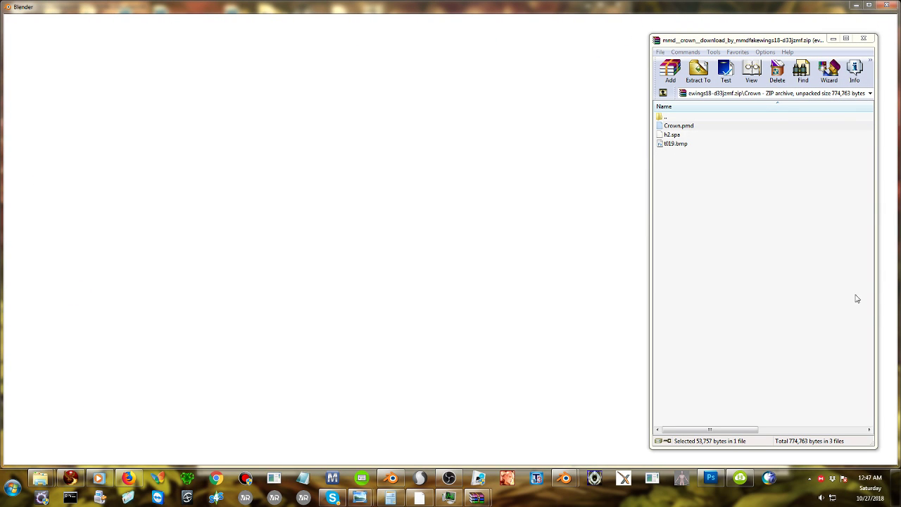
pyautogui.moveTo(770, 41); pyautogui.dragTo(677, 52)
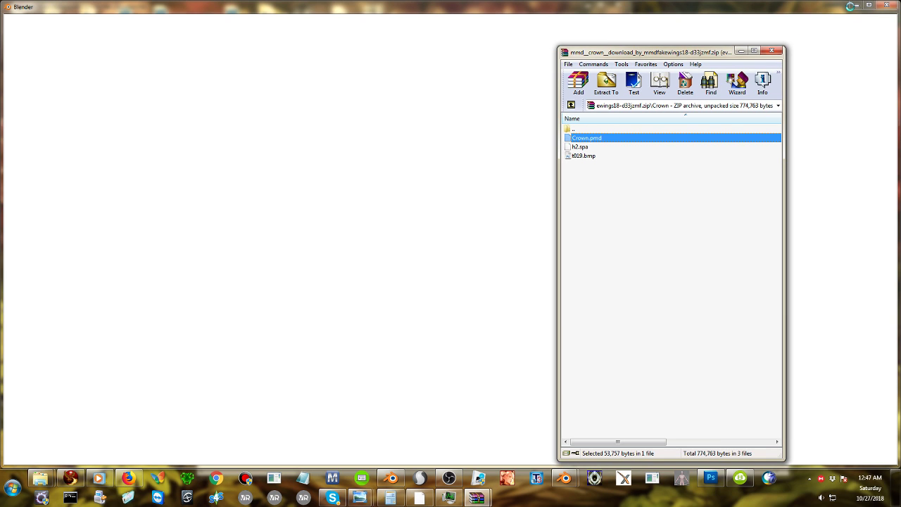
pyautogui.click(855, 6)
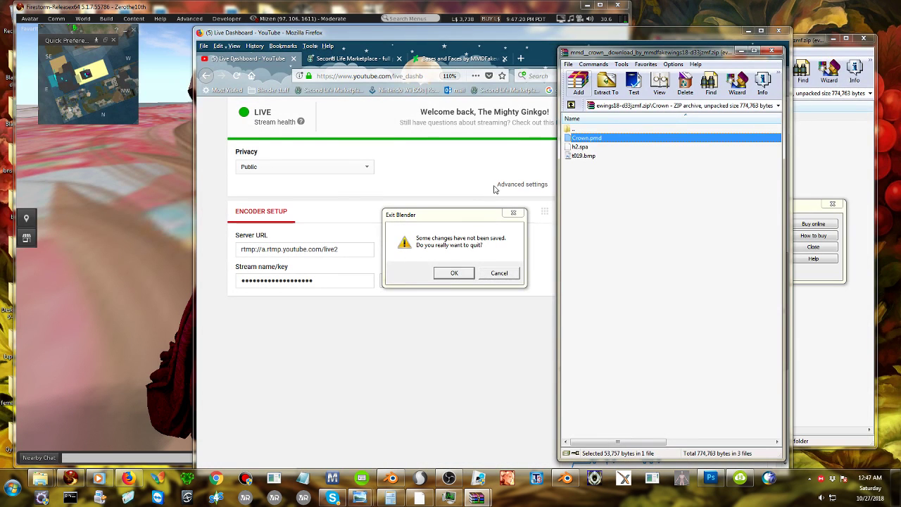
pyautogui.click(496, 272)
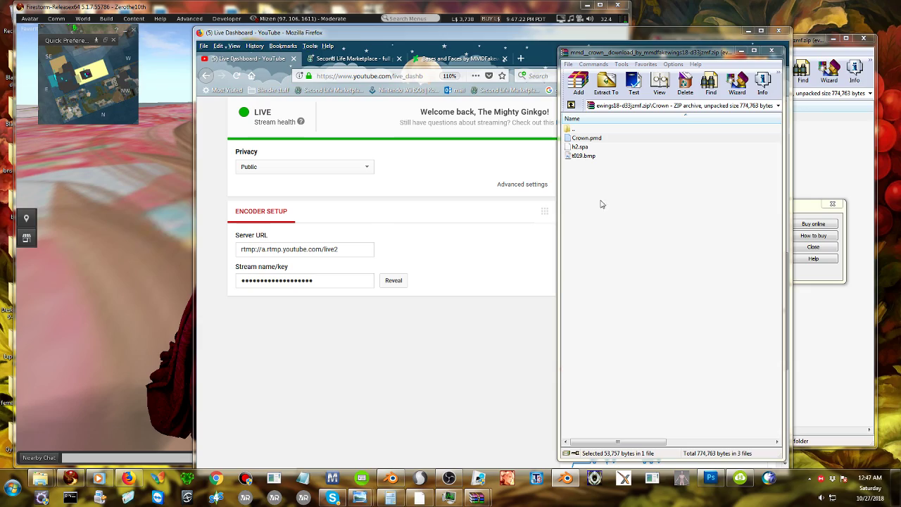
pyautogui.moveTo(700, 52); pyautogui.dragTo(659, 43)
# Save the LYN REDO3 dress scene and quit that Blender session.
pyautogui.click(385, 477)
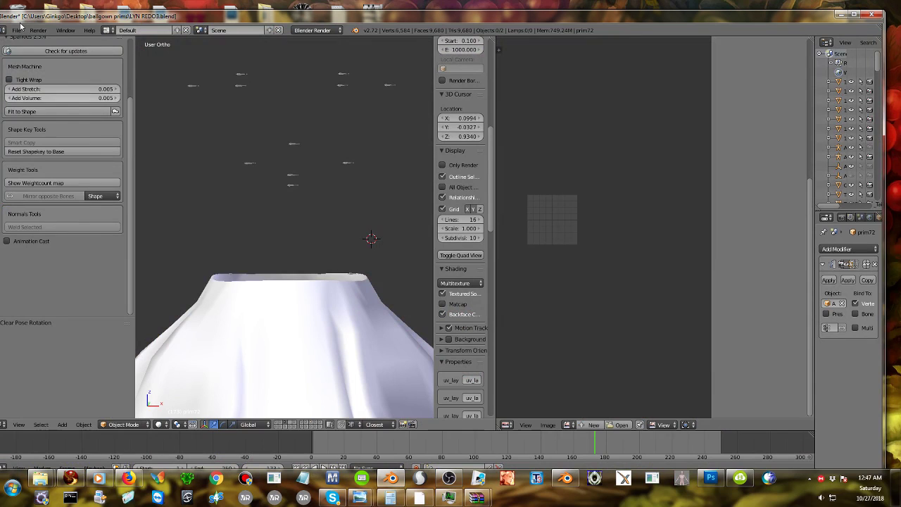
pyautogui.click(16, 29)
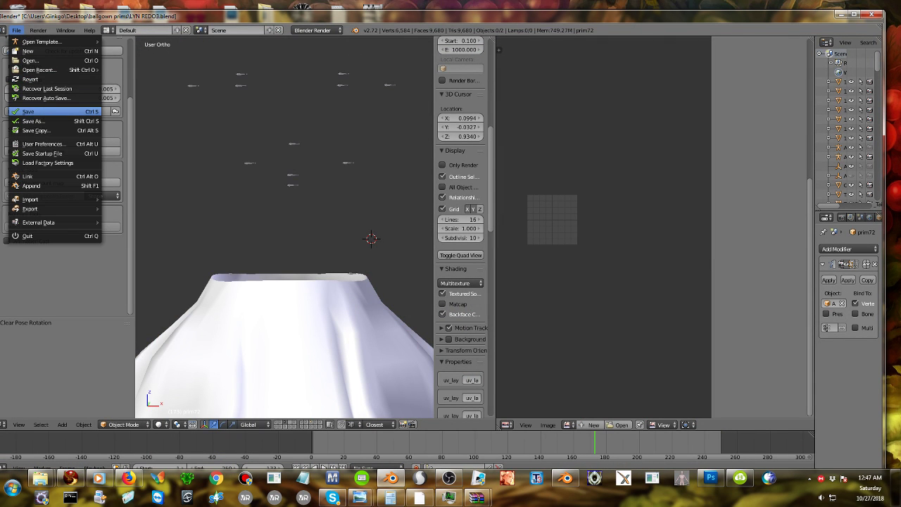
pyautogui.click(28, 111)
pyautogui.hotkey('alt', 'F4')
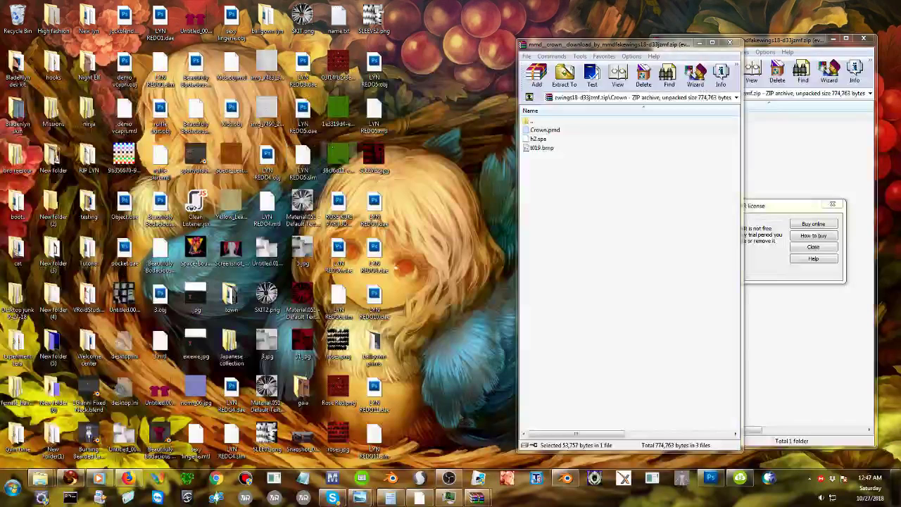
# Move the empty Blender window aside and open the desktop's Bladenlyn dev kit folder beside the crown archive.
pyautogui.click(566, 478)
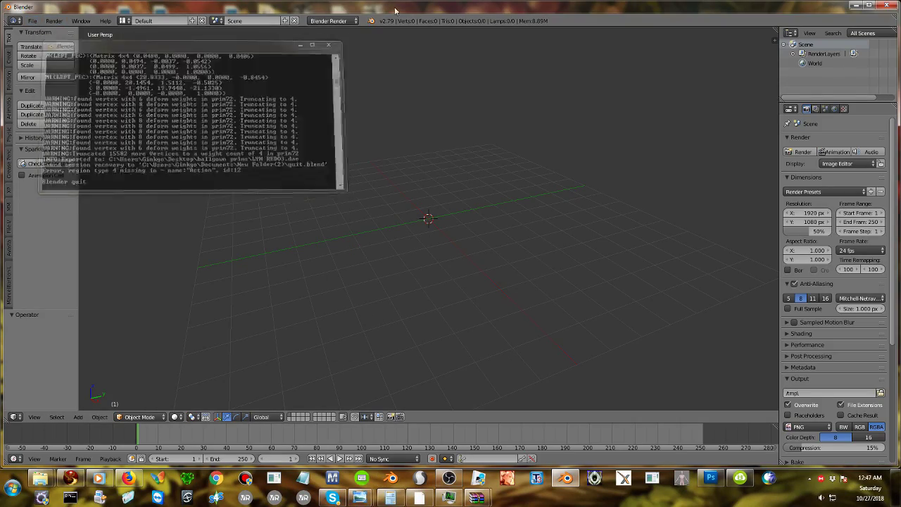
pyautogui.moveTo(394, 8); pyautogui.dragTo(681, 59)
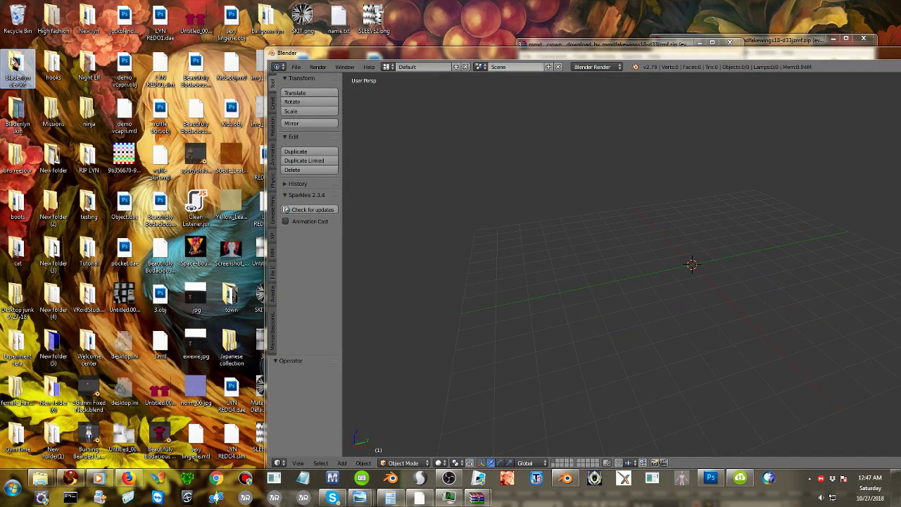
pyautogui.doubleClick(16, 65)
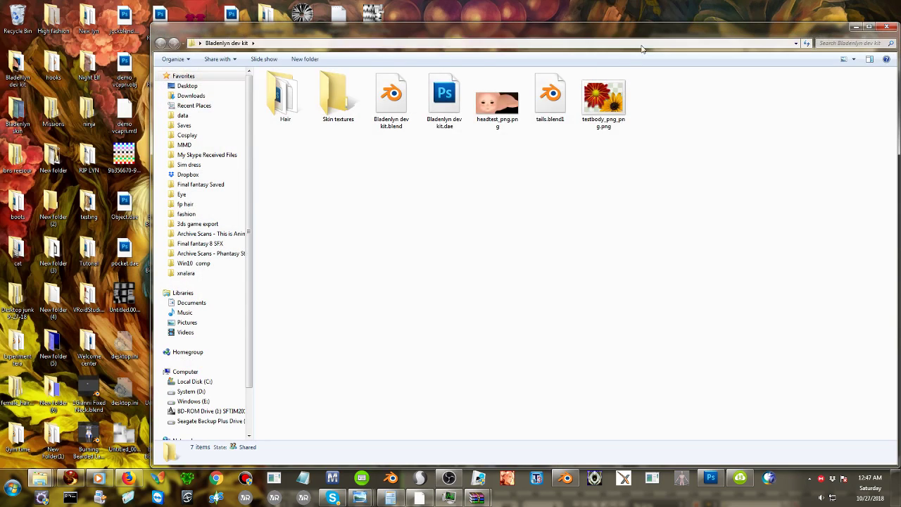
pyautogui.moveTo(658, 38); pyautogui.dragTo(403, 22)
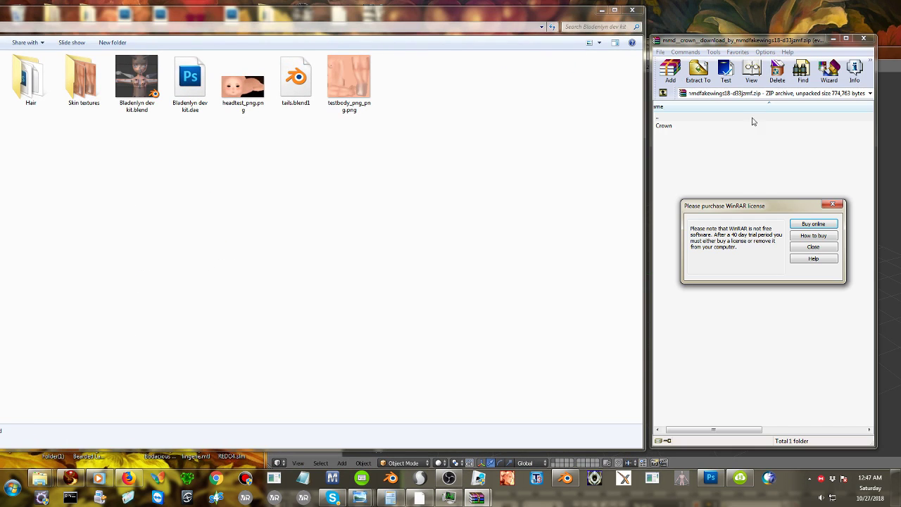
# Dismiss the WinRAR license reminder and extract Crown.pmd, h2.spa and t019.bmp from the archive's Crown folder into the Bladenlyn dev kit folder.
pyautogui.click(832, 204)
pyautogui.doubleClick(678, 128)
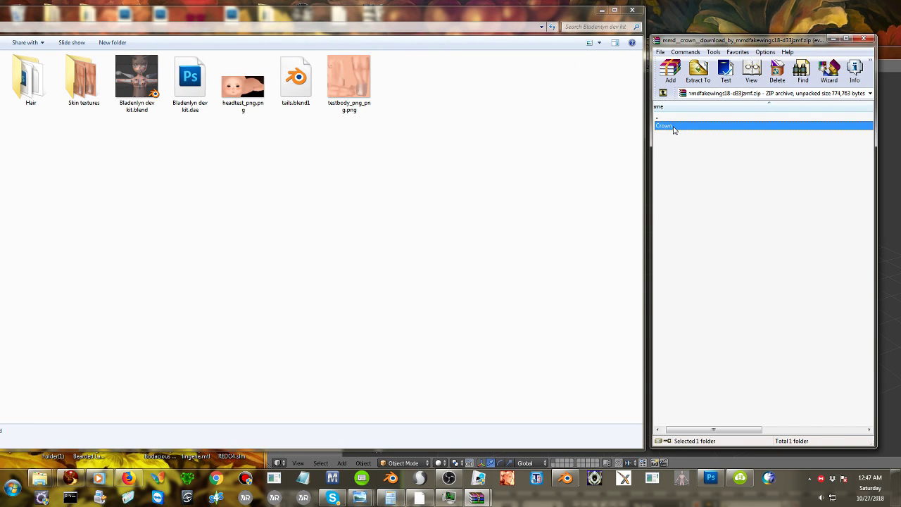
pyautogui.moveTo(681, 202); pyautogui.dragTo(668, 124)
pyautogui.moveTo(670, 135); pyautogui.dragTo(415, 172)
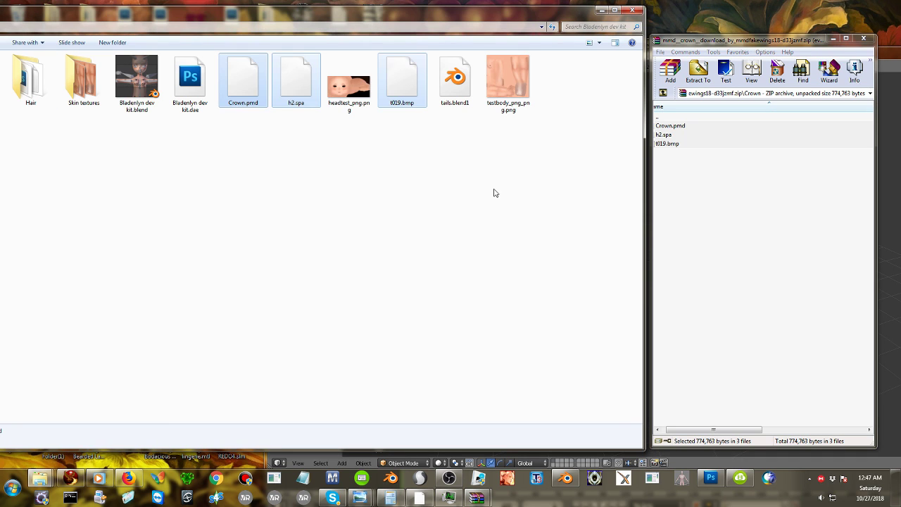
# Import Crown.pmd from the Bladenlyn dev kit folder into the empty Blender scene as a MikuMikuDance model.
pyautogui.click(888, 208)
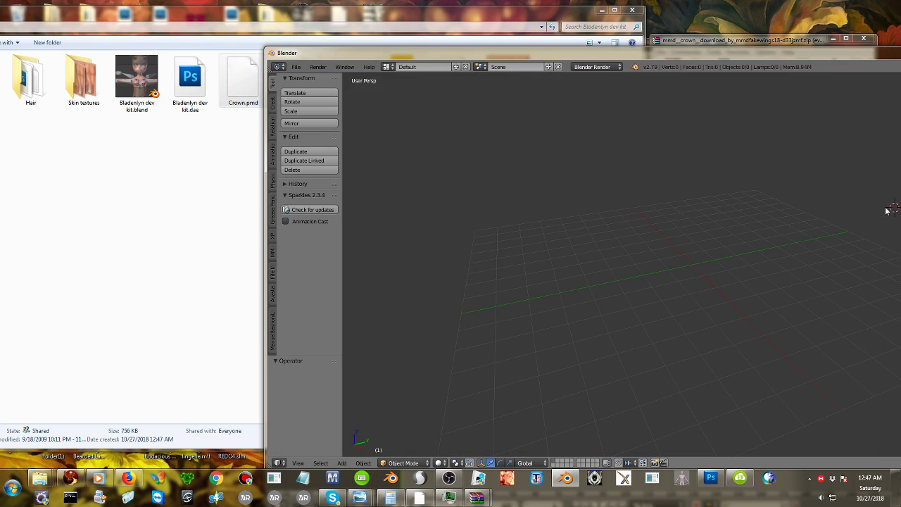
pyautogui.click(296, 66)
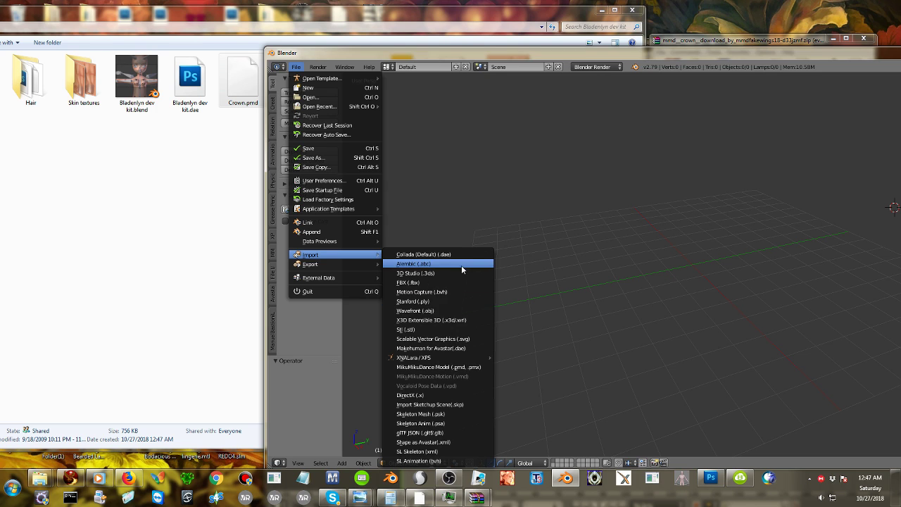
pyautogui.click(471, 370)
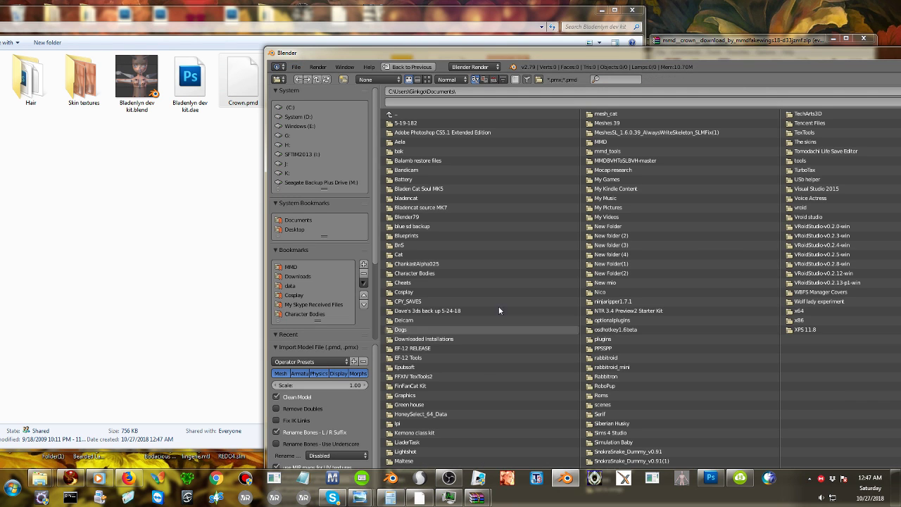
pyautogui.click(199, 28)
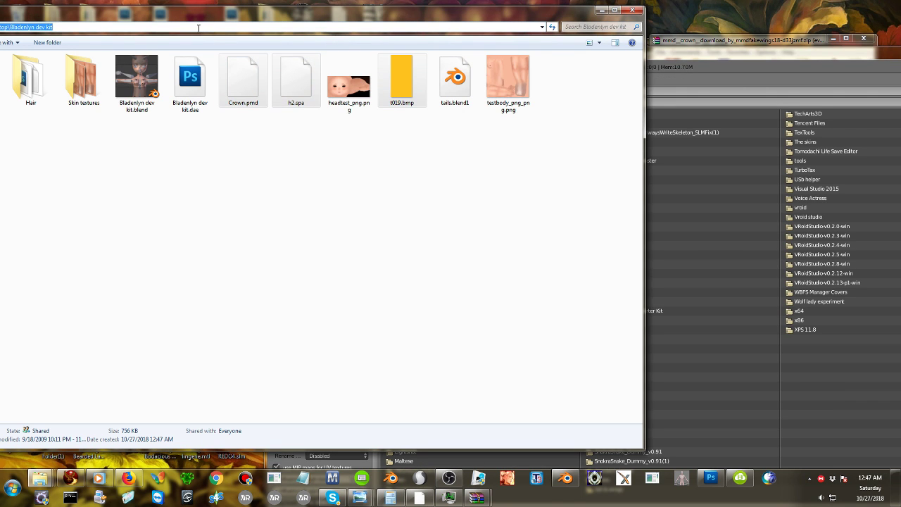
pyautogui.click(666, 90)
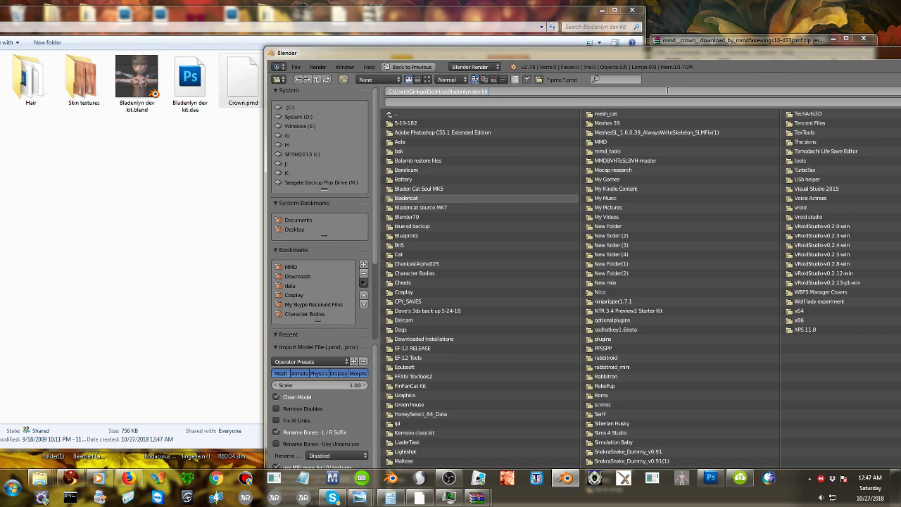
pyautogui.press('Return')
pyautogui.click(437, 144)
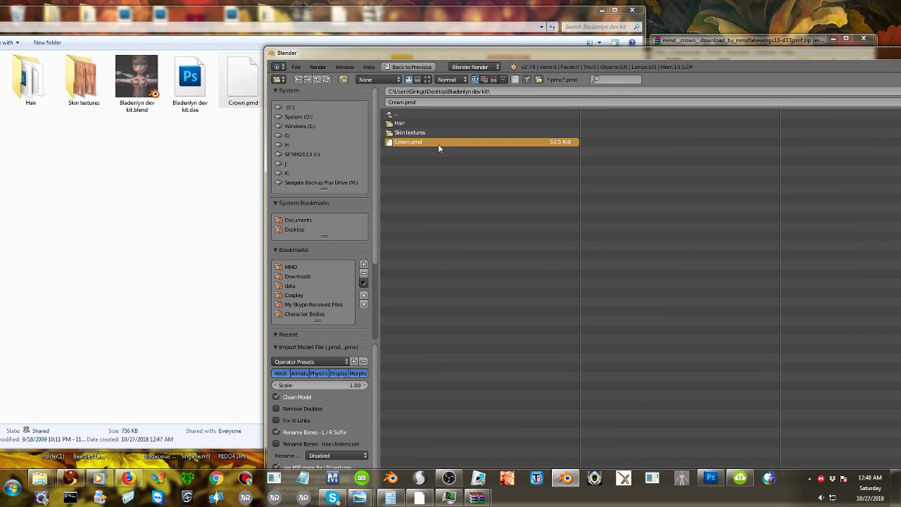
pyautogui.doubleClick(438, 143)
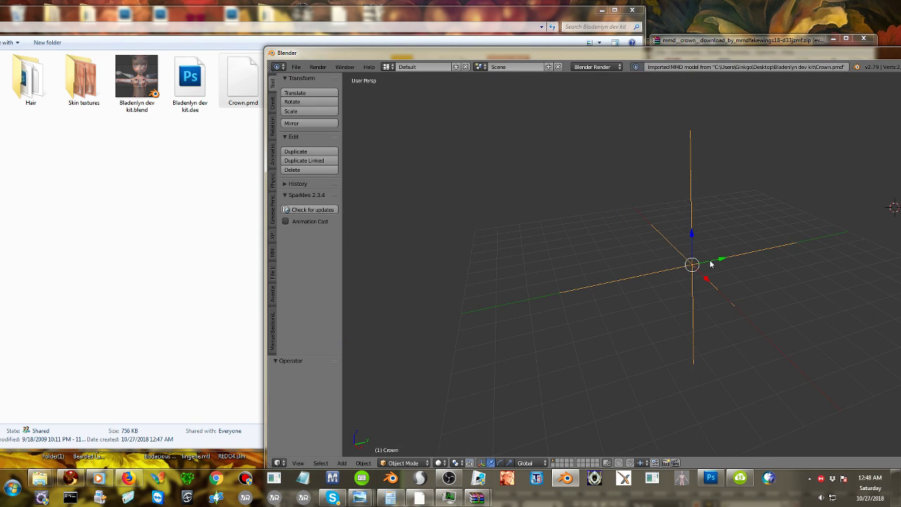
# Export only the crown mesh as a default Collada file, untitled.dae, with modifiers applied, into the Bladenlyn dev kit folder.
pyautogui.keyDown('shift'); pyautogui.moveTo(687, 154); pyautogui.dragTo(651, 303, button='middle'); pyautogui.keyUp('shift')
pyautogui.scroll(6, 635, 301)
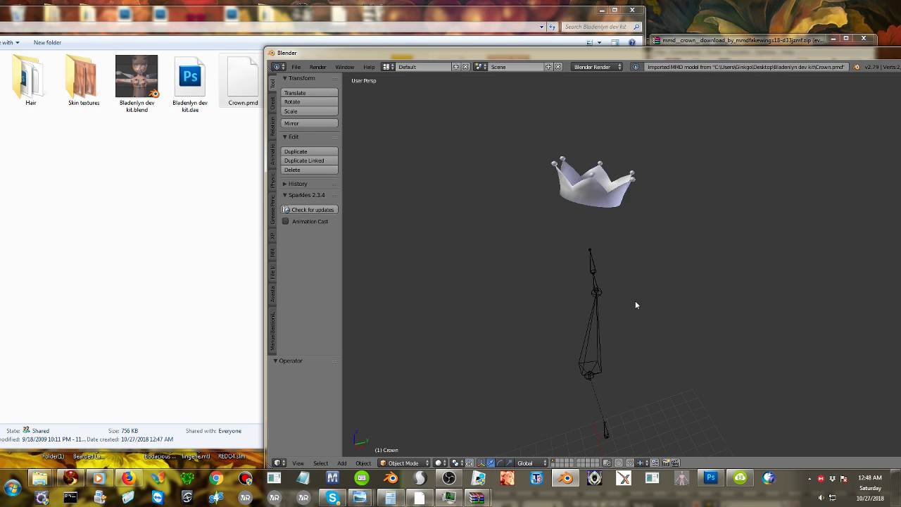
pyautogui.keyDown('shift'); pyautogui.moveTo(566, 177); pyautogui.dragTo(583, 188, button='middle'); pyautogui.keyUp('shift')
pyautogui.rightClick(583, 187)
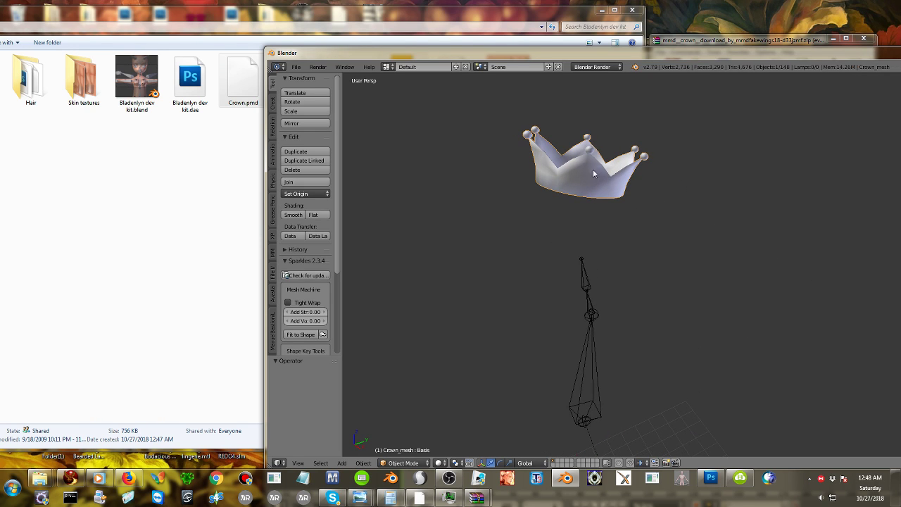
pyautogui.click(296, 66)
pyautogui.moveTo(311, 264)
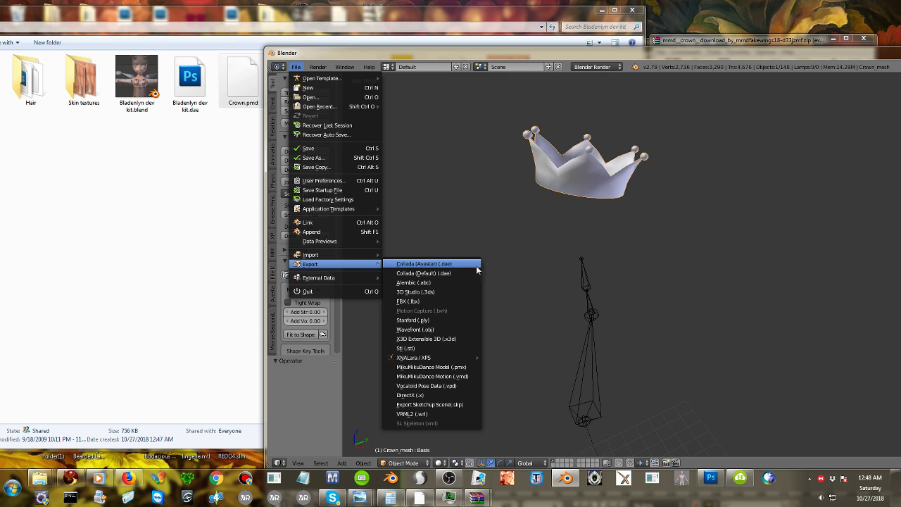
pyautogui.click(450, 273)
pyautogui.scroll(-4, 314, 360)
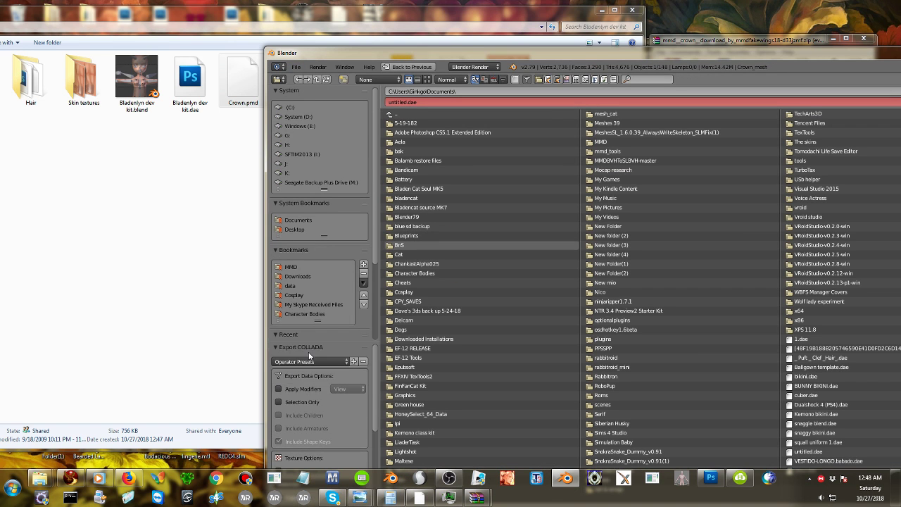
pyautogui.click(312, 361)
pyautogui.click(317, 396)
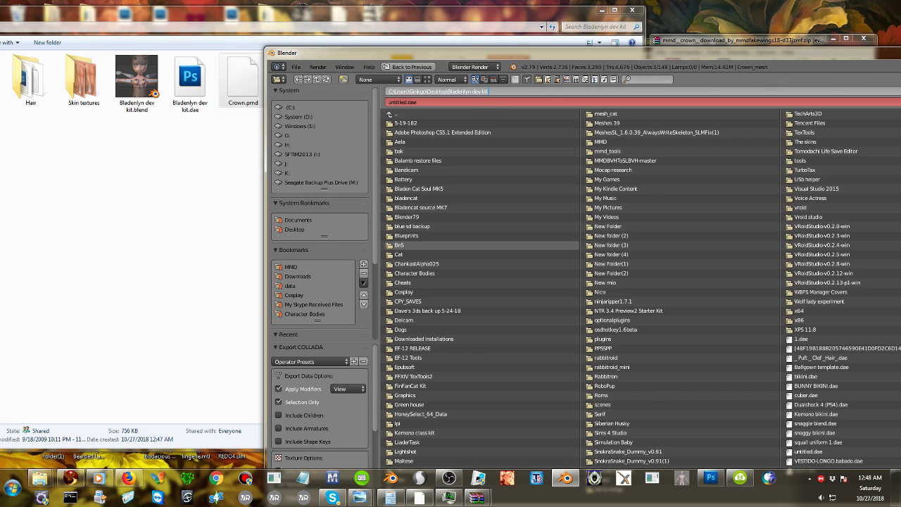
pyautogui.press('Return')
pyautogui.moveTo(756, 57); pyautogui.dragTo(510, 42)
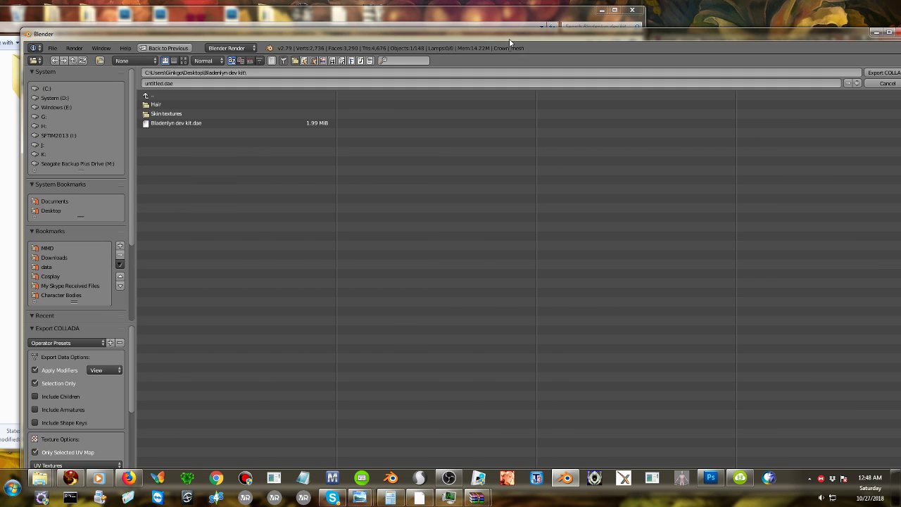
pyautogui.click(881, 73)
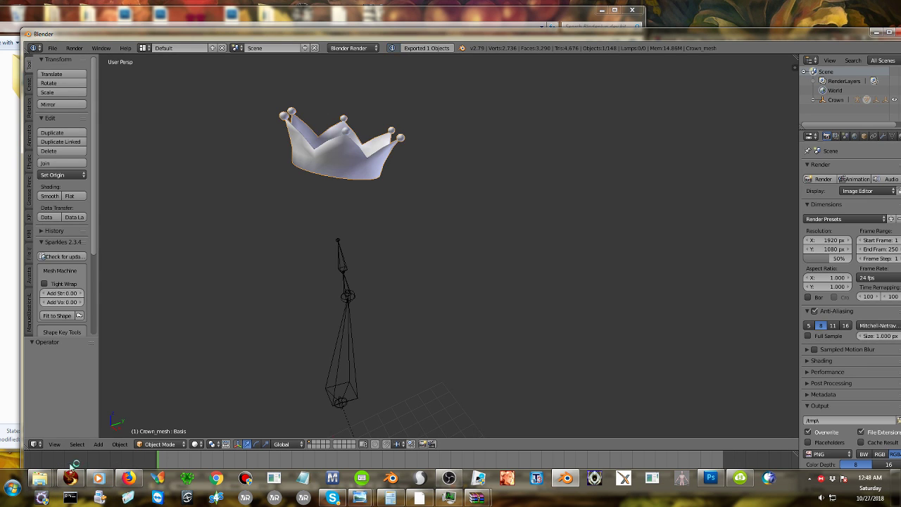
# Switch to Firestorm and upload the exported crown from the Bladenlyn dev kit folder as a mesh model, with Low and Lowest triangle limits at 0.
pyautogui.moveTo(74, 486)
pyautogui.click(71, 433)
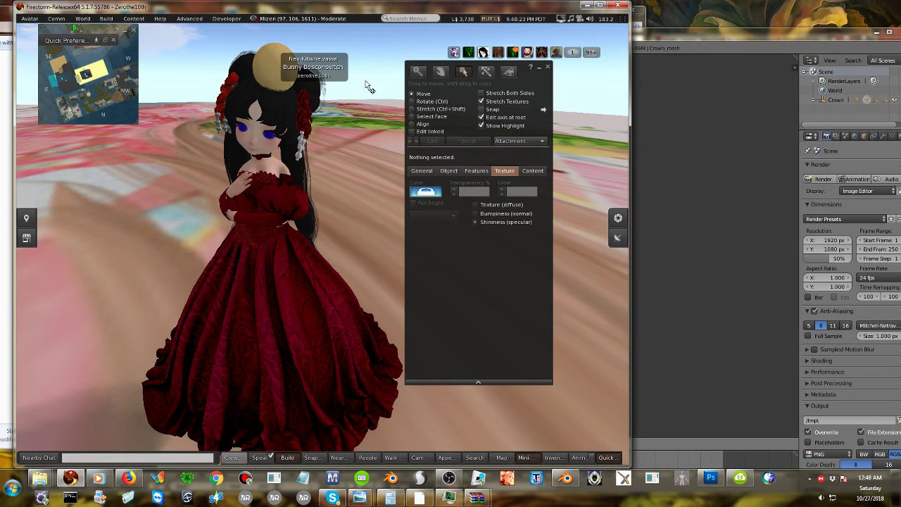
pyautogui.click(105, 18)
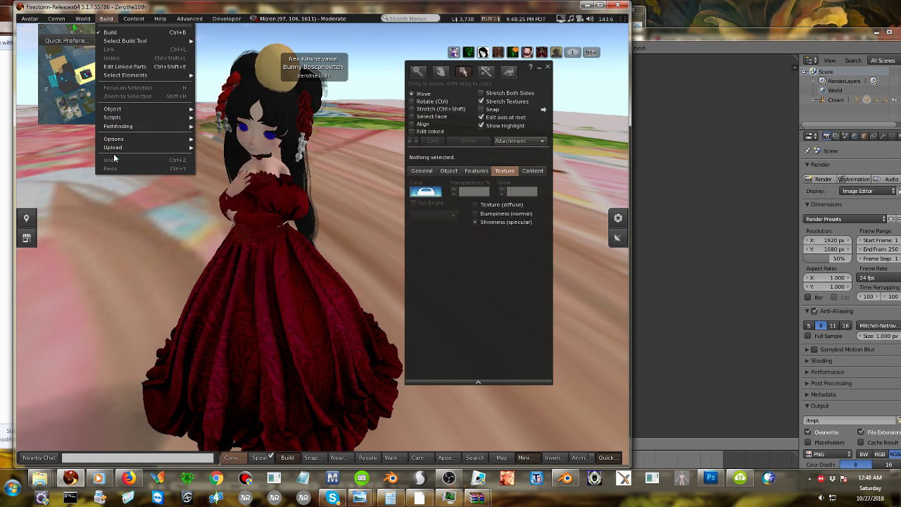
pyautogui.moveTo(116, 149)
pyautogui.click(218, 173)
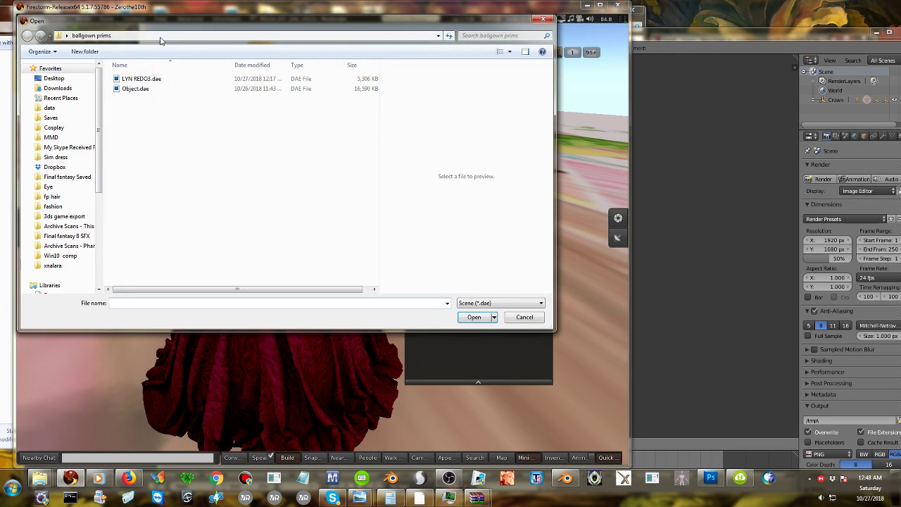
pyautogui.click(134, 37)
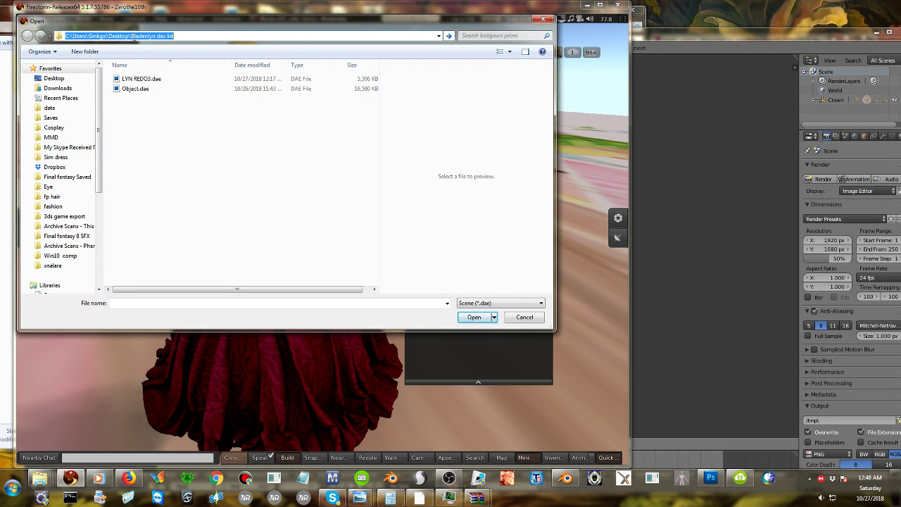
pyautogui.press('Return')
pyautogui.doubleClick(137, 110)
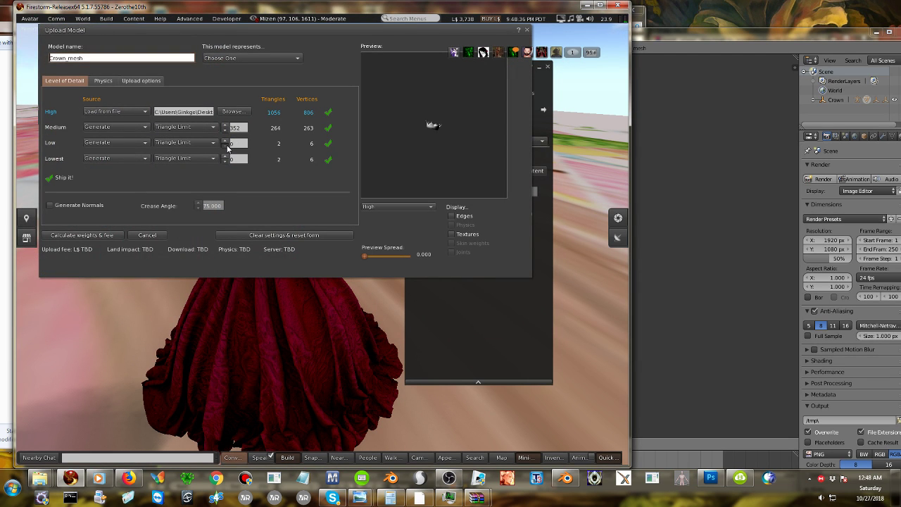
pyautogui.click(81, 236)
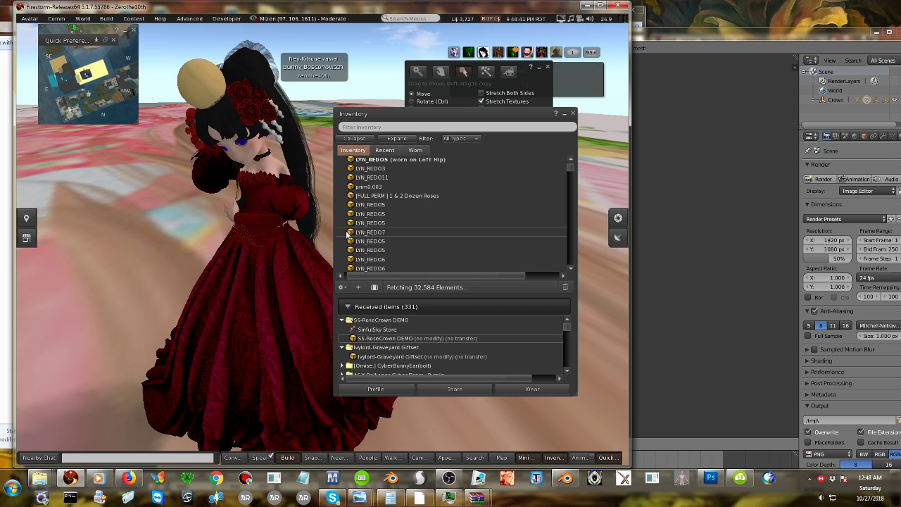
# Find Crown_mesh among the recent inventory items and place it on the ground beside the avatar.
pyautogui.scroll(-2, 301, 198)
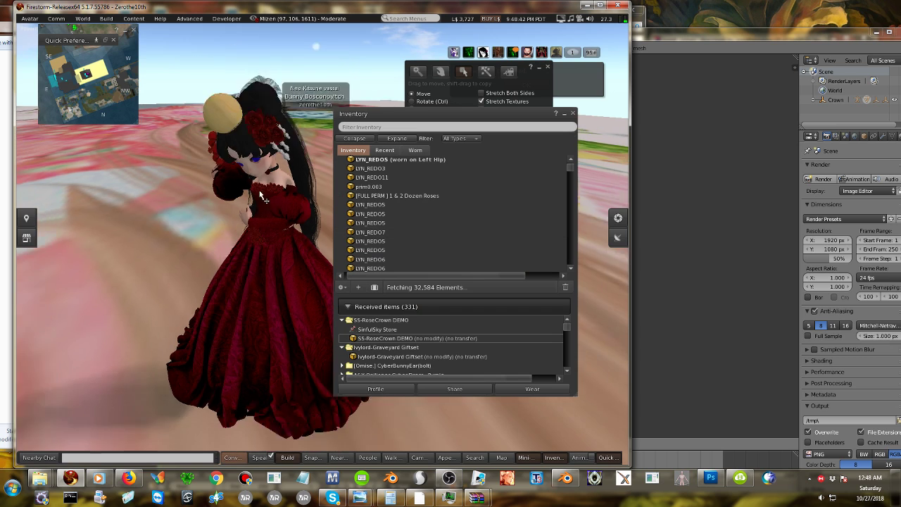
pyautogui.click(384, 150)
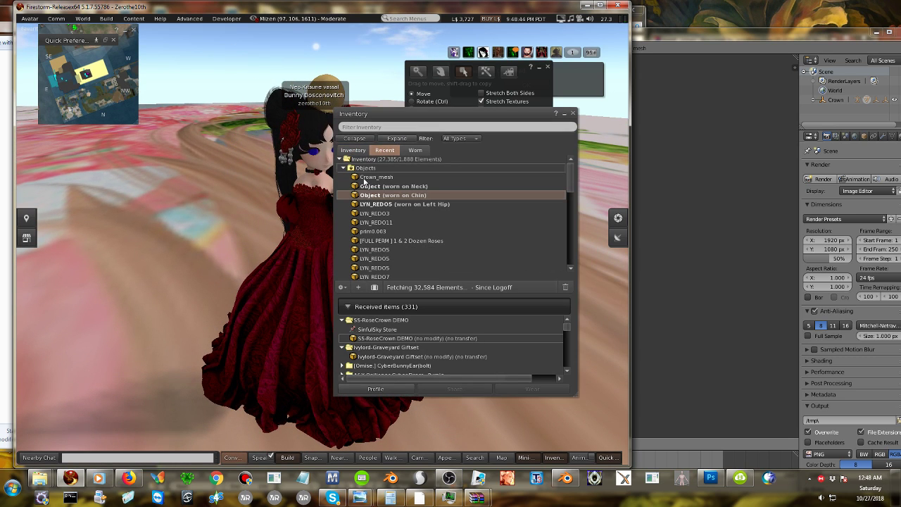
pyautogui.moveTo(365, 179); pyautogui.dragTo(138, 321)
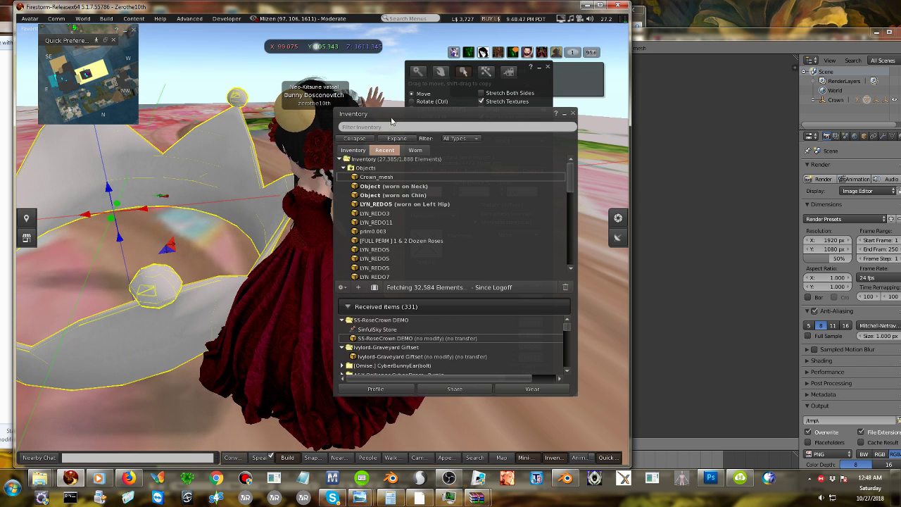
# Stretch the placed crown down proportionally to about 0.66 by 0.65 m.
pyautogui.click(465, 96)
pyautogui.click(415, 109)
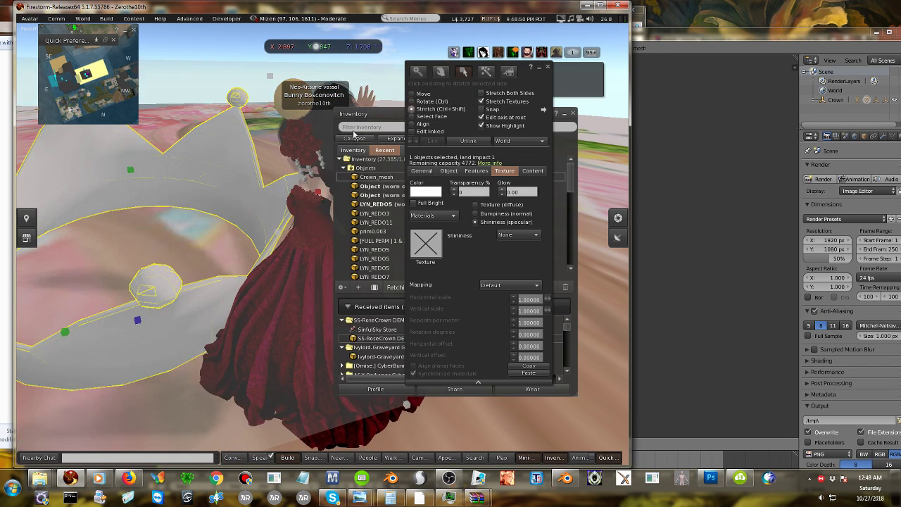
pyautogui.scroll(-3, 228, 230)
pyautogui.scroll(-3, 225, 231)
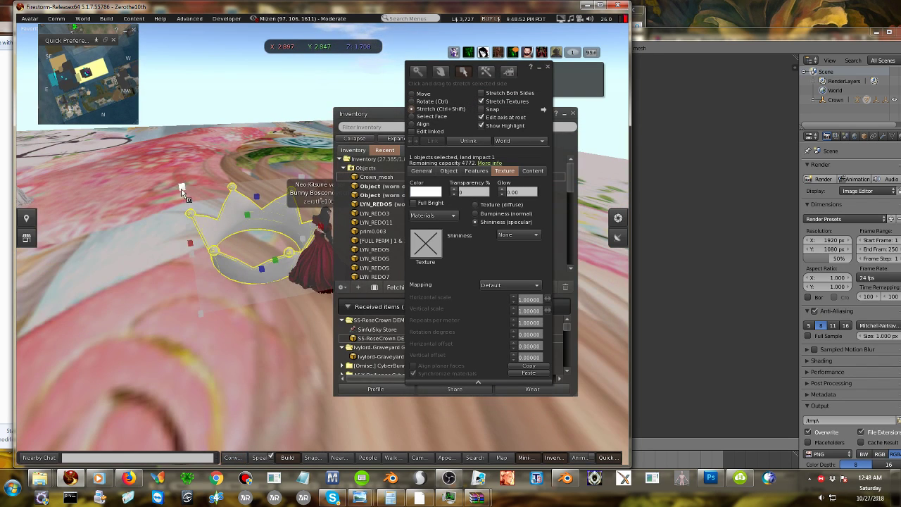
pyautogui.moveTo(181, 190); pyautogui.dragTo(295, 279)
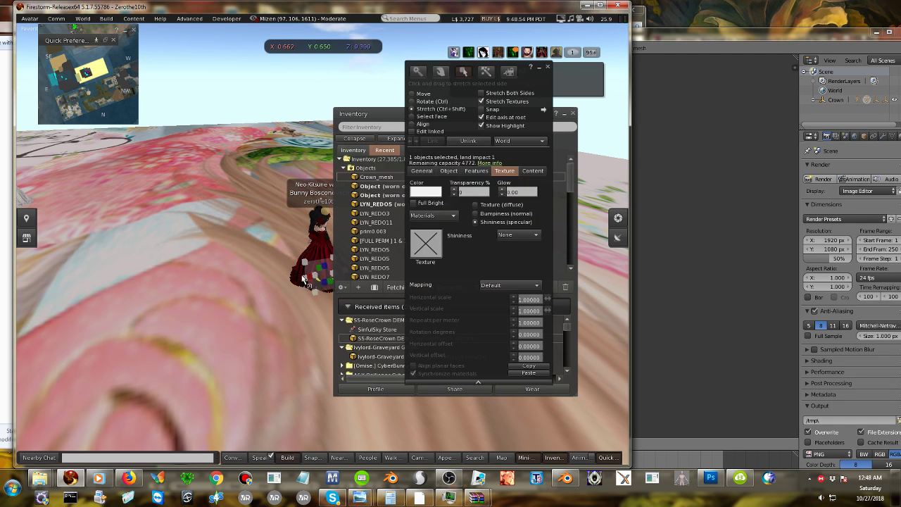
pyautogui.scroll(3, 313, 253)
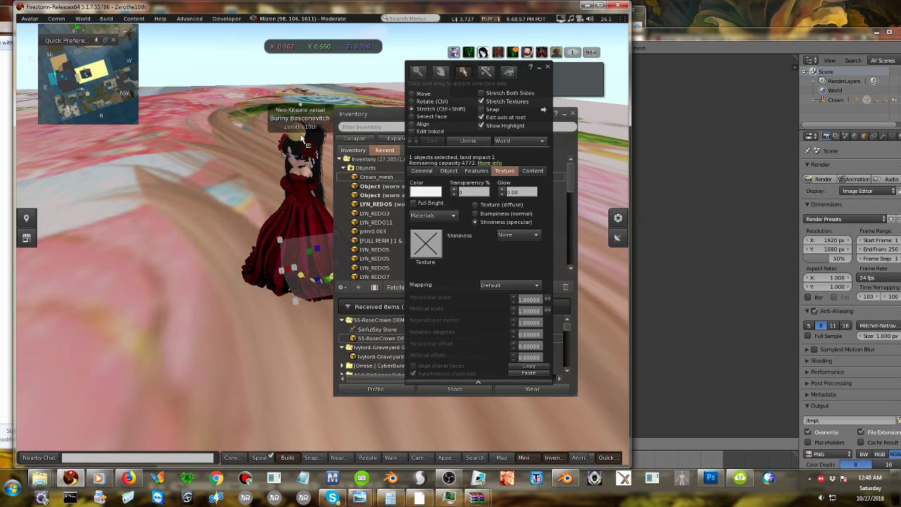
# Detach the Object worn on the avatar's neck and place it on the ground beside the avatar.
pyautogui.rightClick(299, 135)
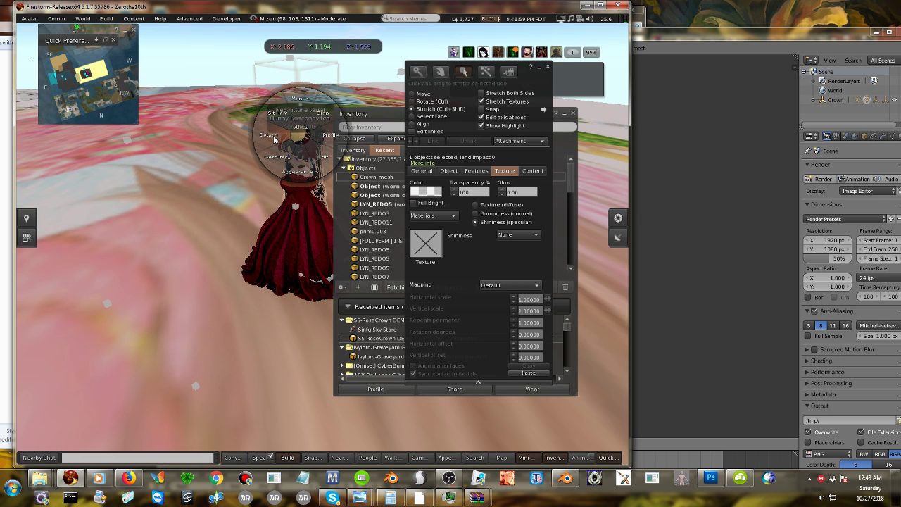
pyautogui.click(381, 187)
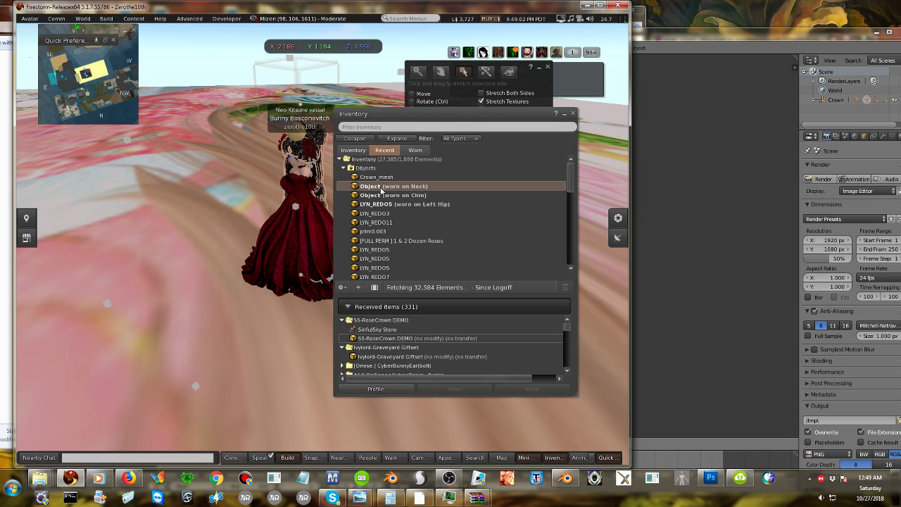
pyautogui.doubleClick(381, 188)
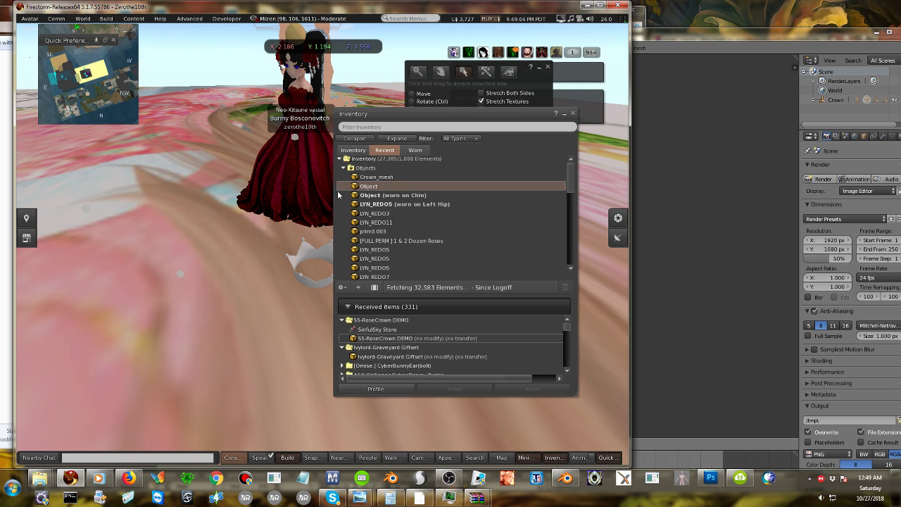
pyautogui.moveTo(366, 185); pyautogui.dragTo(180, 296)
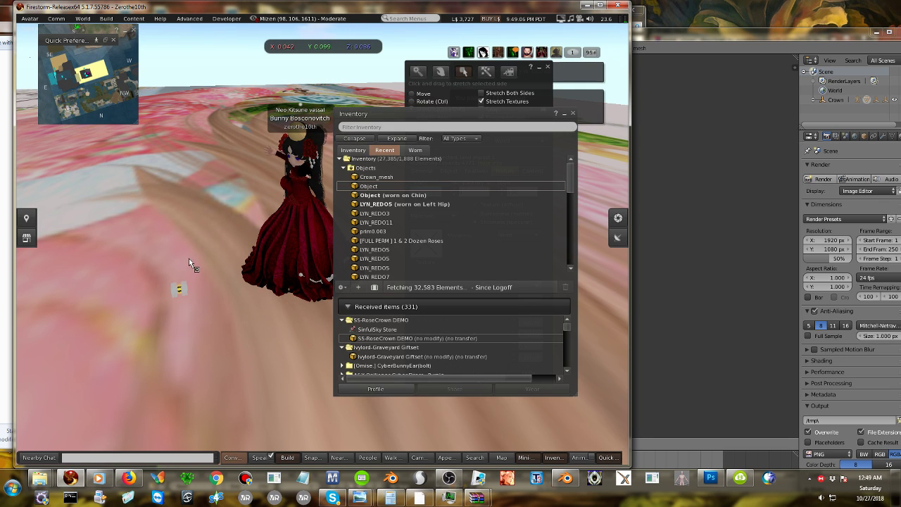
# Detach the Object worn on the avatar's chin and place it on the ground near the avatar's feet.
pyautogui.click(411, 197)
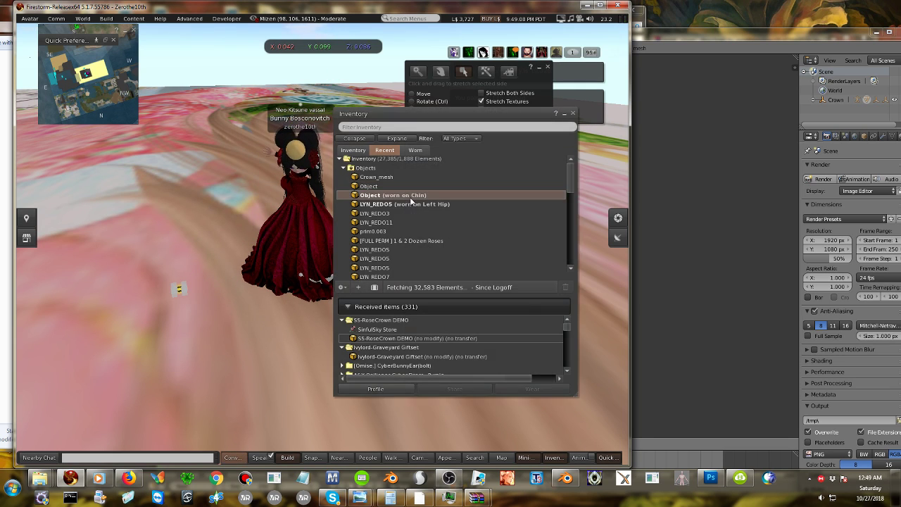
pyautogui.moveTo(410, 198); pyautogui.dragTo(244, 332)
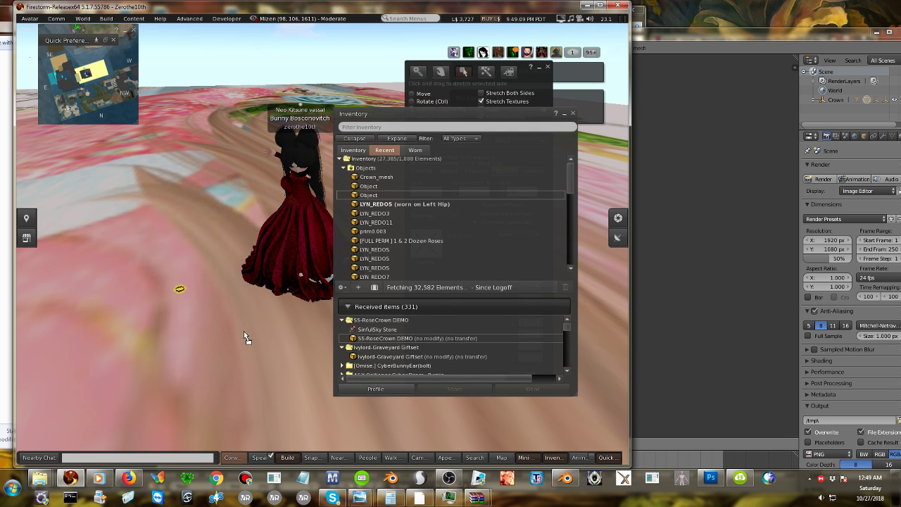
pyautogui.click(252, 332)
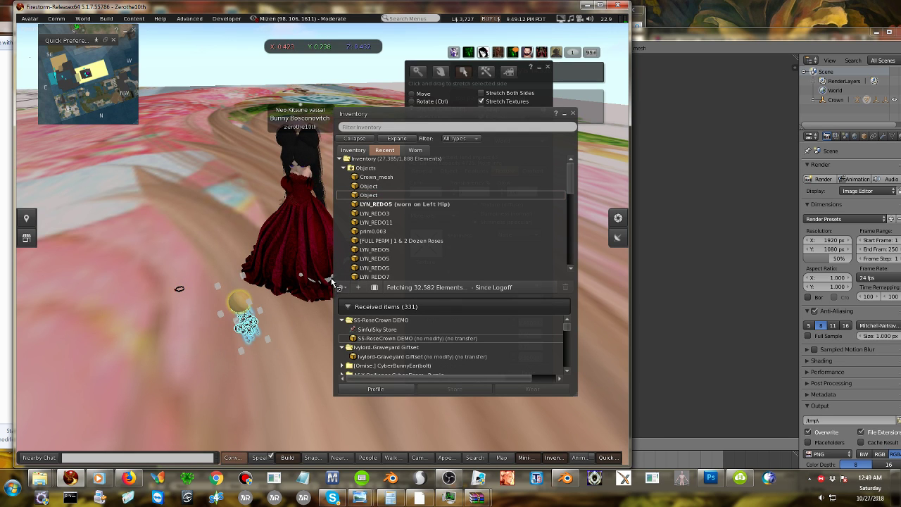
# Link the placed crown and the detached accessories into one object and wear it on the avatar.
pyautogui.rightClick(331, 279)
pyautogui.click(290, 317)
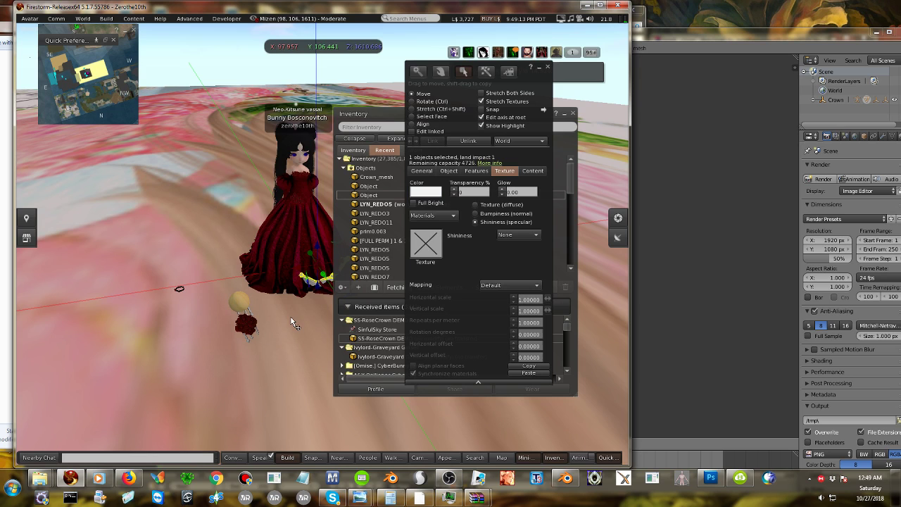
pyautogui.keyDown('shift'); pyautogui.click(253, 324); pyautogui.keyUp('shift')
pyautogui.click(432, 141)
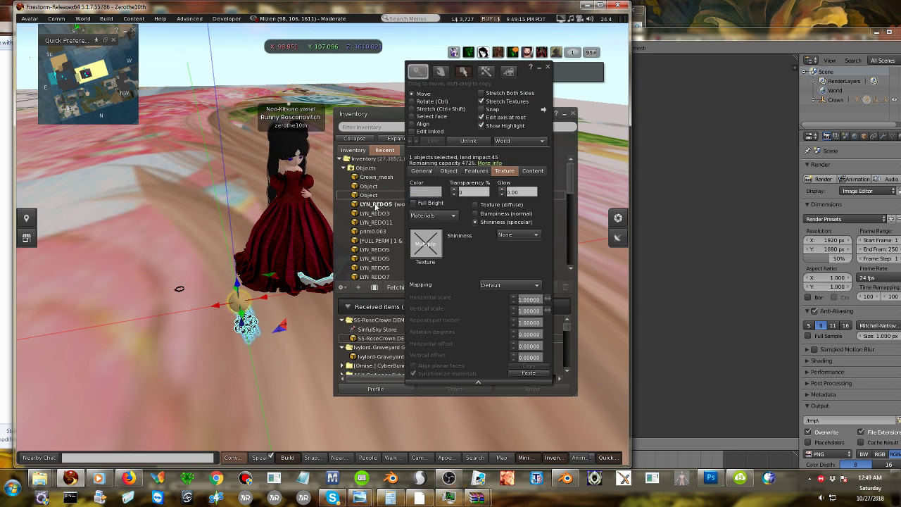
pyautogui.rightClick(246, 322)
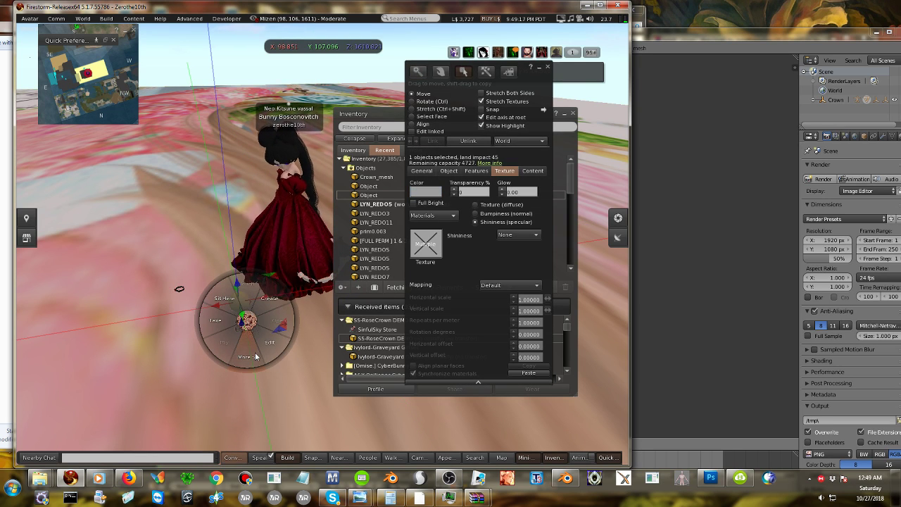
pyautogui.click(267, 297)
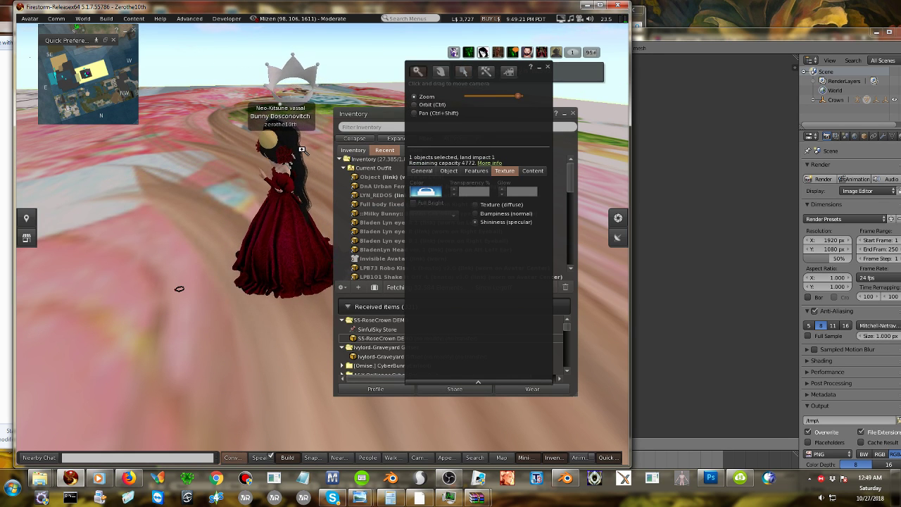
# Search the full inventory for "stand", place the [Fox Labs] Pose Stand 2.0 on the ground, and put the avatar on it.
pyautogui.keyDown('alt'); pyautogui.moveTo(288, 127); pyautogui.dragTo(446, 77); pyautogui.keyUp('alt')
pyautogui.click(216, 180)
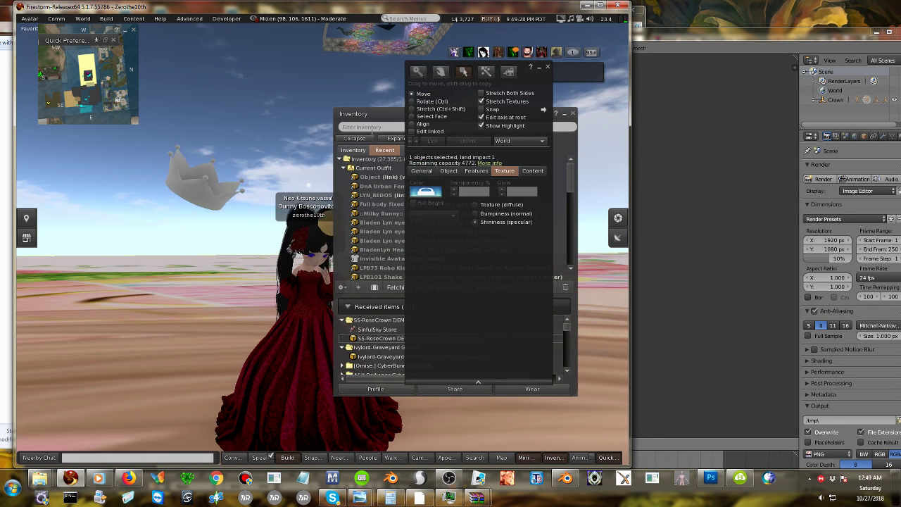
pyautogui.click(394, 127)
pyautogui.write('stand')
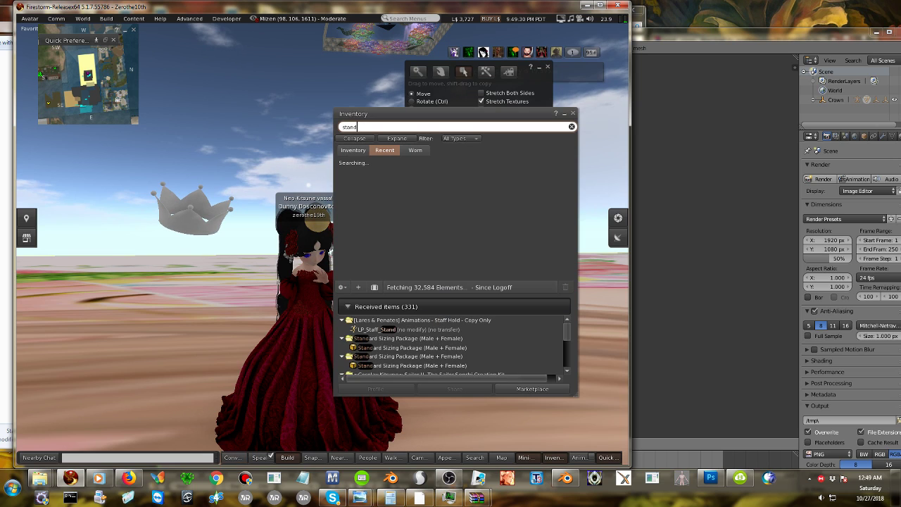
pyautogui.click(353, 150)
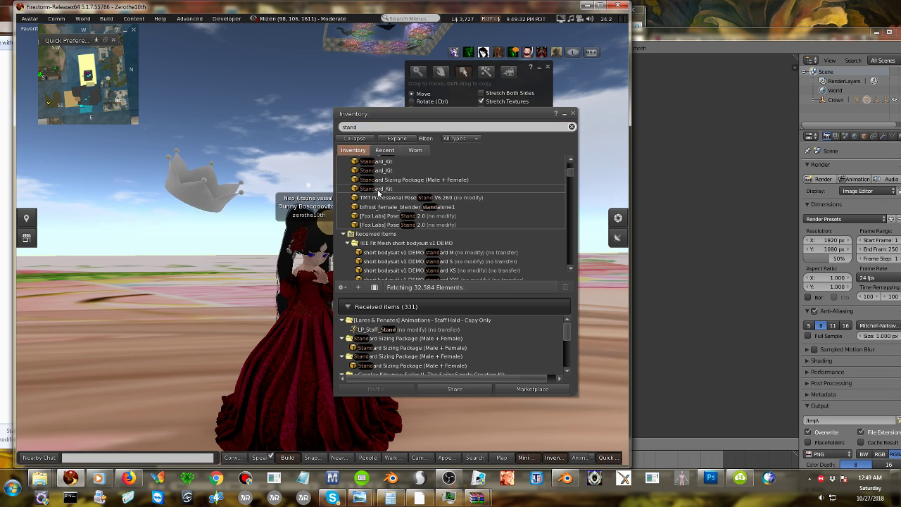
pyautogui.click(362, 215)
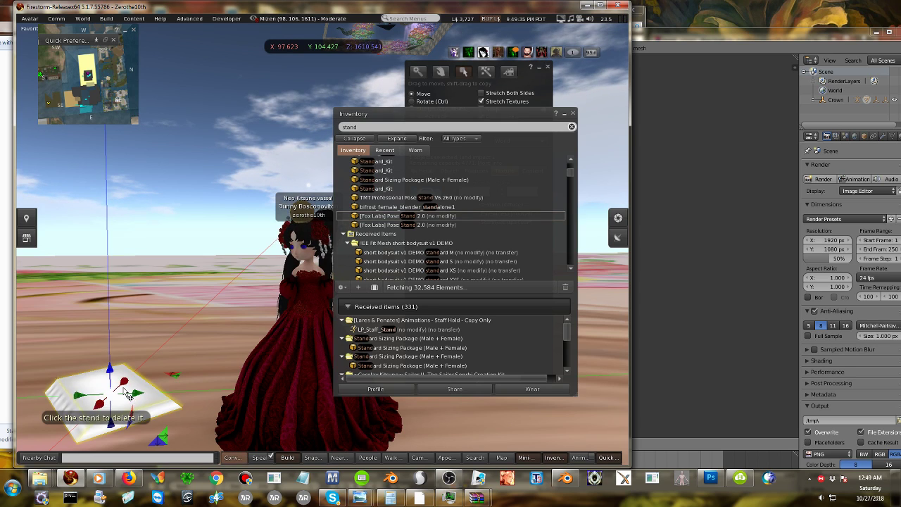
pyautogui.rightClick(123, 387)
pyautogui.click(103, 370)
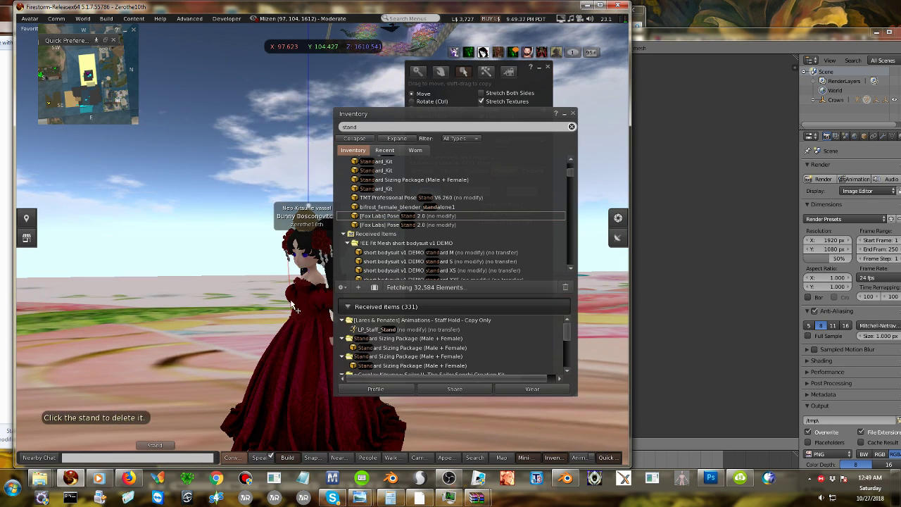
# Select only the crown within the worn linked object and move it over the avatar's head, to about X -0.135, Y 0.071, Z 0.400.
pyautogui.keyDown('ctrl'); pyautogui.keyDown('alt'); pyautogui.moveTo(233, 185); pyautogui.dragTo(260, 211); pyautogui.keyUp('alt'); pyautogui.keyUp('ctrl')
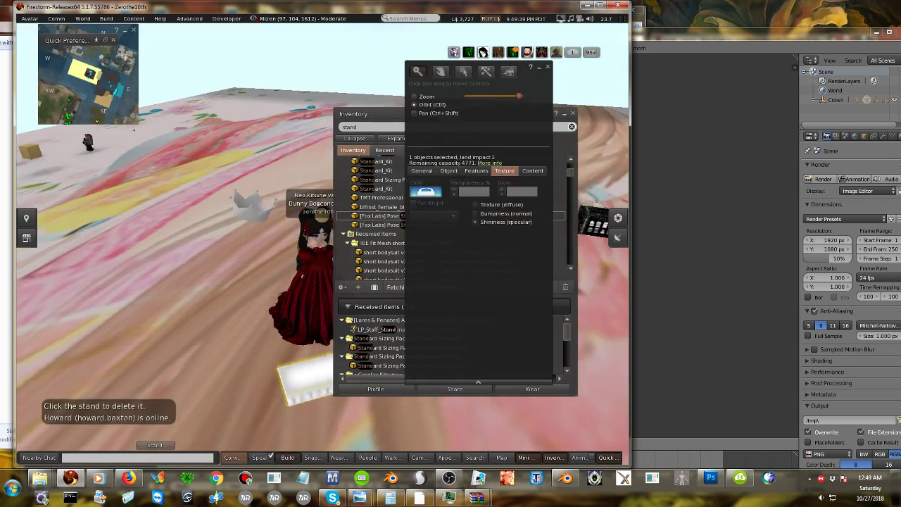
pyautogui.click(250, 216)
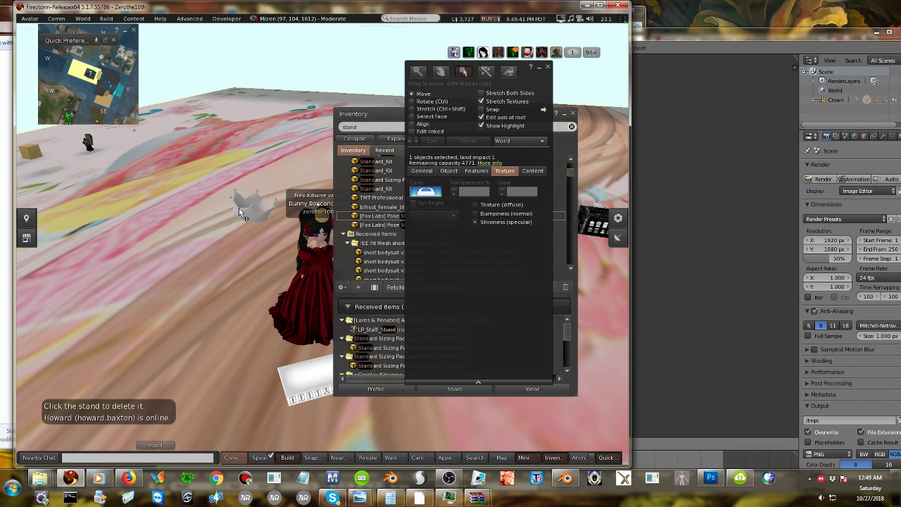
pyautogui.click(241, 214)
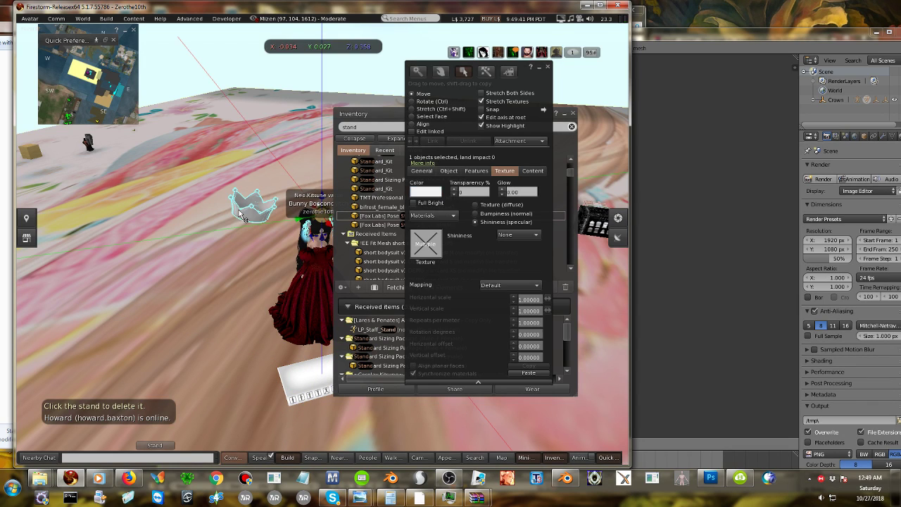
pyautogui.click(418, 133)
pyautogui.click(242, 224)
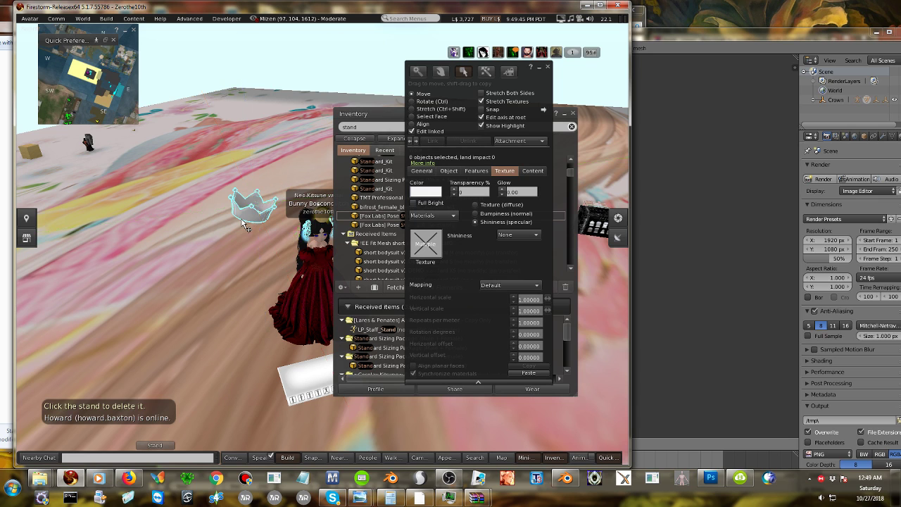
pyautogui.moveTo(294, 206); pyautogui.dragTo(322, 206)
pyautogui.moveTo(355, 121); pyautogui.dragTo(465, 142)
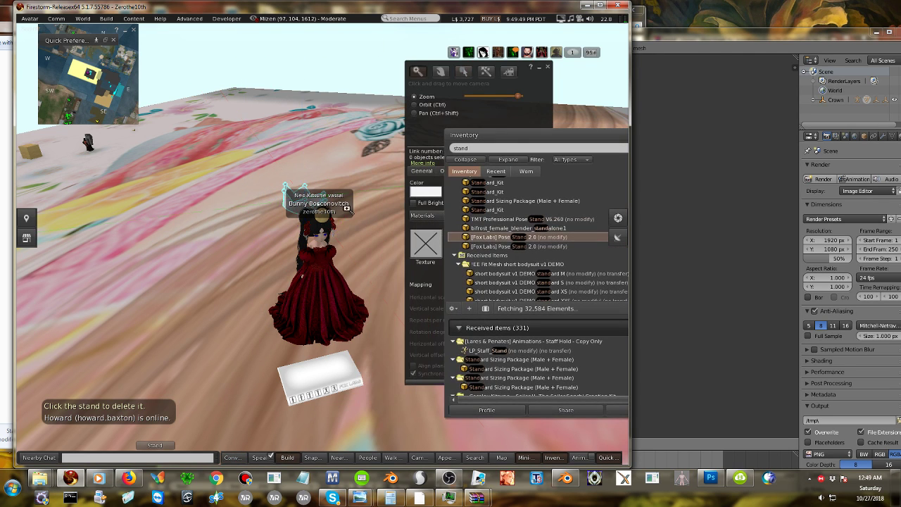
# Stretch the crown down proportionally to about 0.195 by 0.192 by 0.115 m.
pyautogui.keyDown('alt'); pyautogui.moveTo(317, 201); pyautogui.dragTo(321, 165); pyautogui.keyUp('alt')
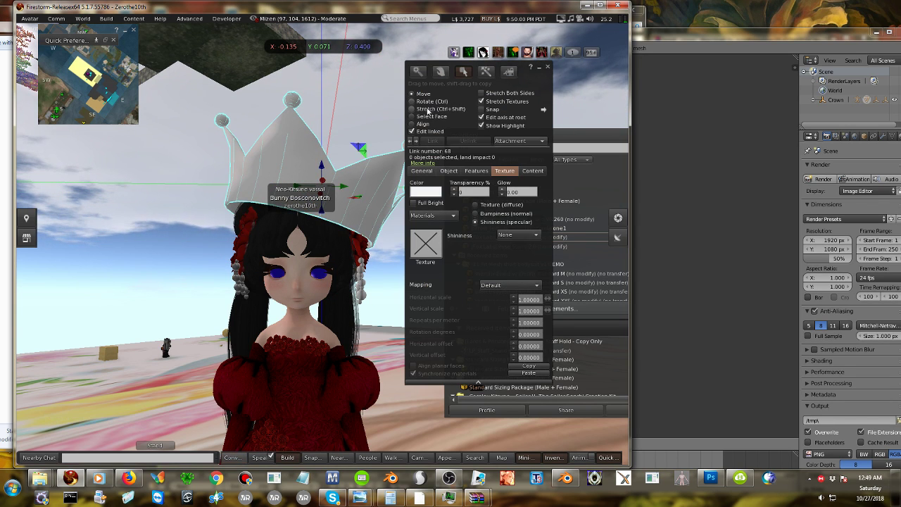
pyautogui.hotkey('ctrl', 'shift')
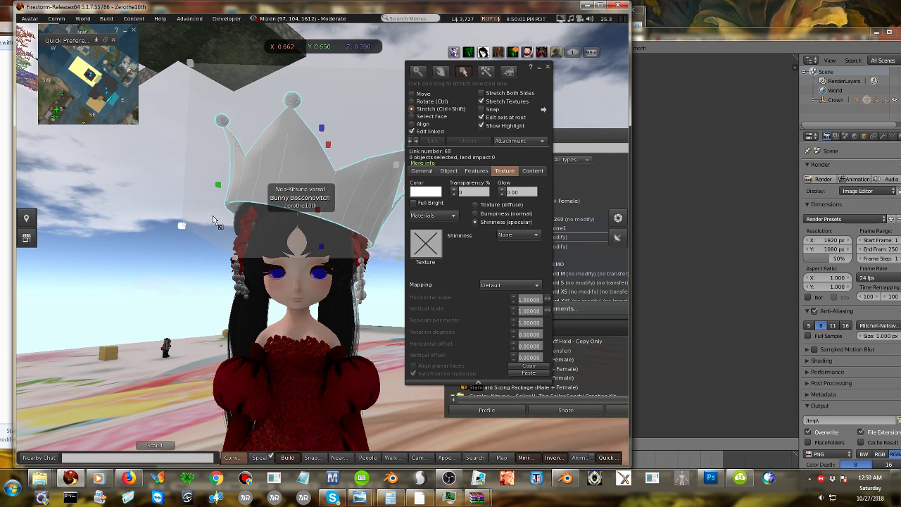
pyautogui.moveTo(215, 221); pyautogui.dragTo(353, 135)
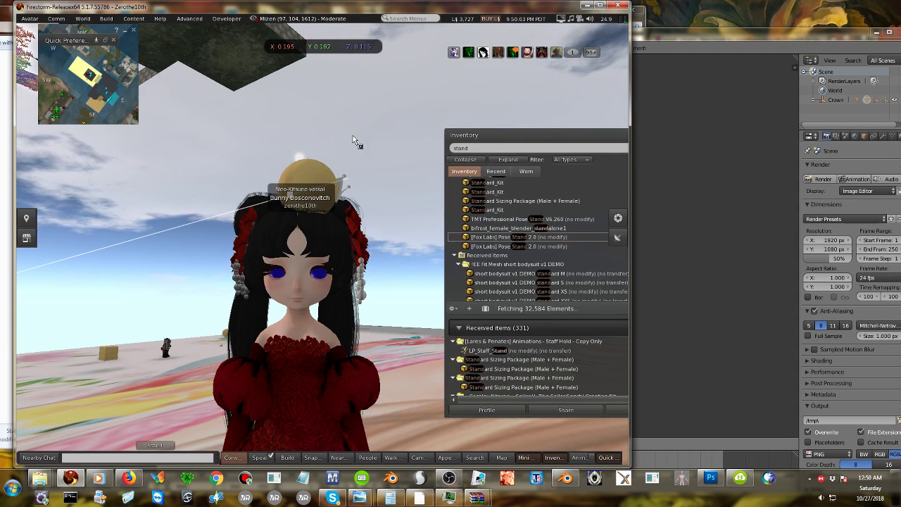
pyautogui.press('Escape')
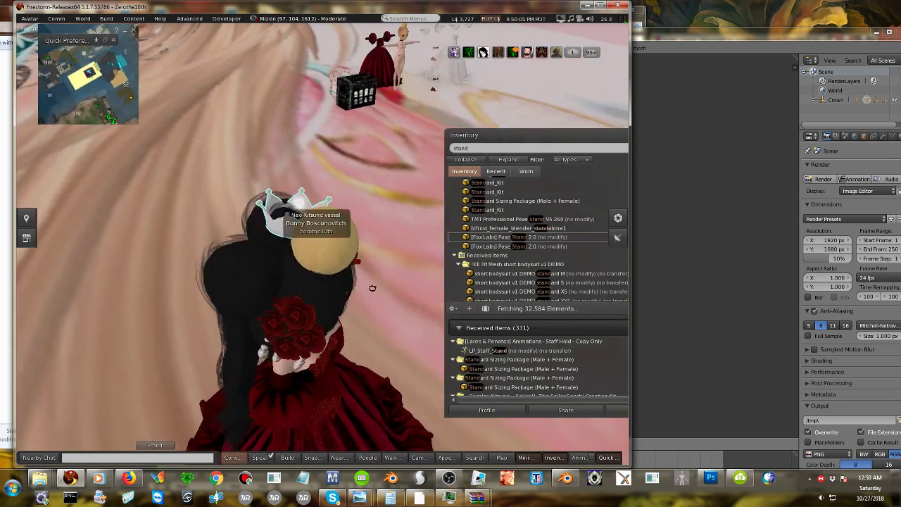
# Select the fully transparent box in the worn linked object and shrink it proportionally to 0.010 m on each axis.
pyautogui.hotkey('ctrl', '3')
pyautogui.click(336, 252)
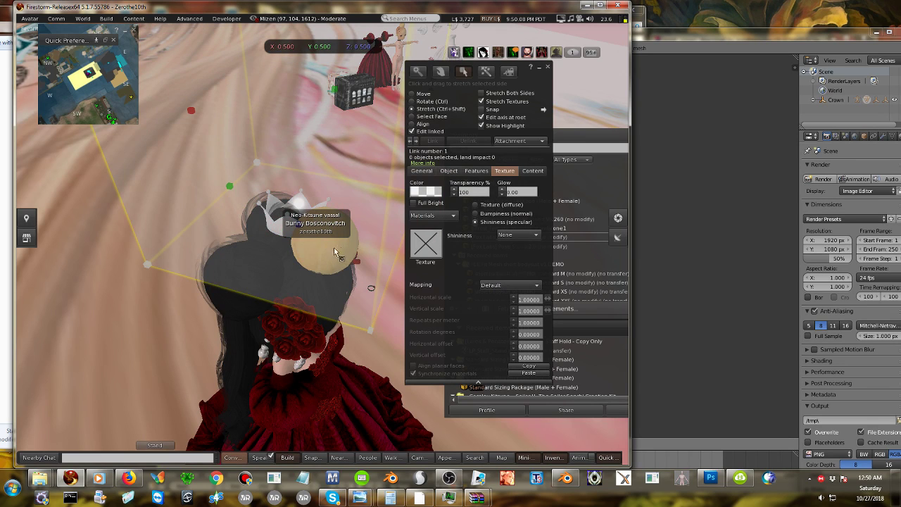
pyautogui.scroll(-4, 349, 234)
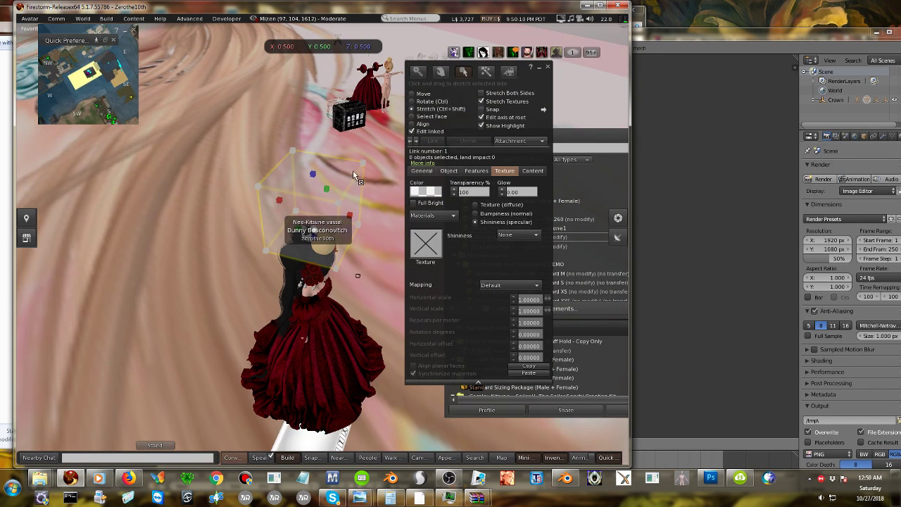
pyautogui.moveTo(266, 249); pyautogui.dragTo(242, 303)
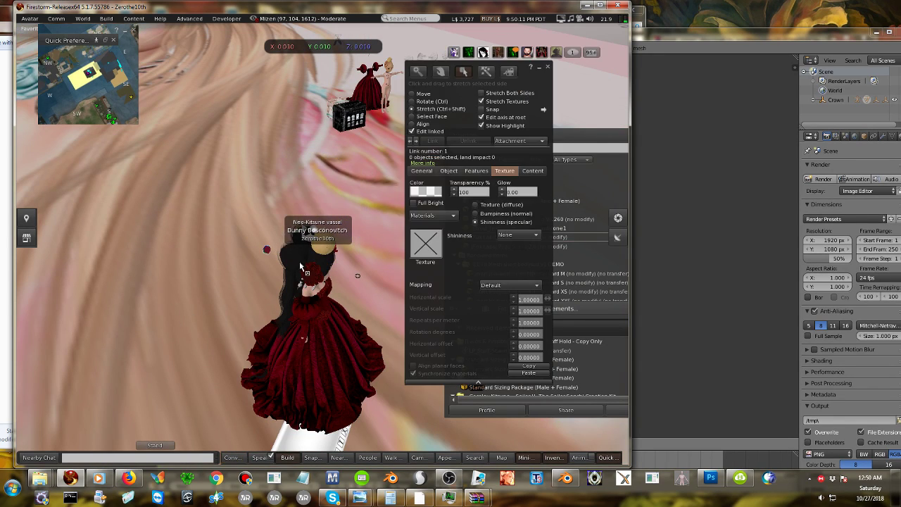
# Set the transparency of the yellow sphere on the avatar's head to 100%.
pyautogui.keyDown('alt'); pyautogui.moveTo(331, 234); pyautogui.dragTo(337, 218); pyautogui.keyUp('alt')
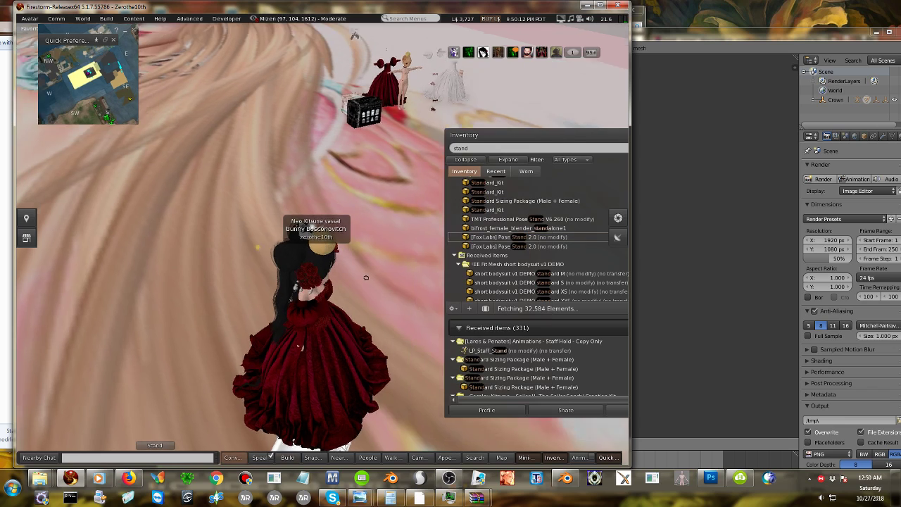
pyautogui.keyDown('alt'); pyautogui.moveTo(366, 277); pyautogui.dragTo(340, 237); pyautogui.keyUp('alt')
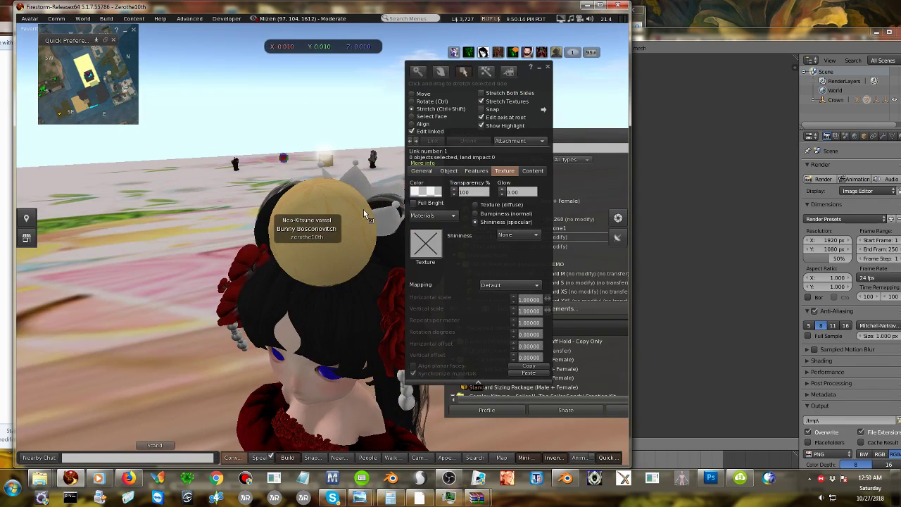
pyautogui.click(363, 209)
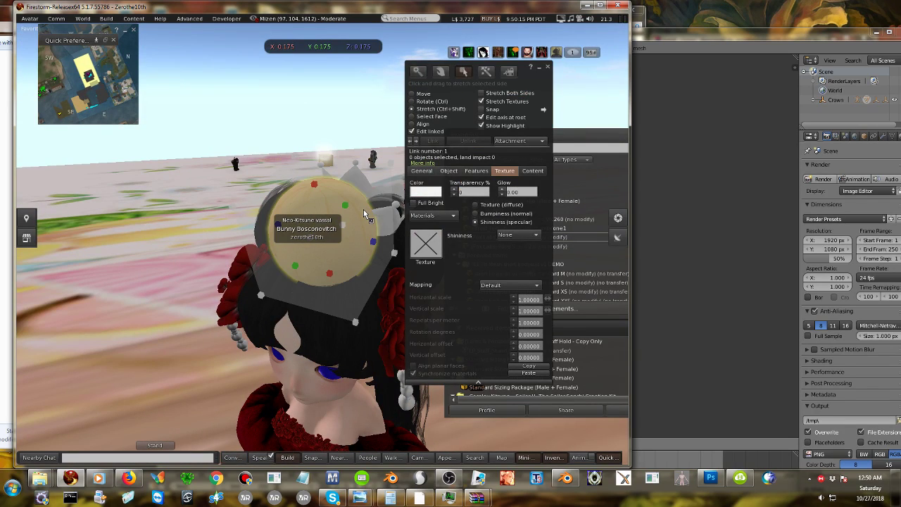
pyautogui.click(480, 191)
pyautogui.write('100')
pyautogui.press('Return')
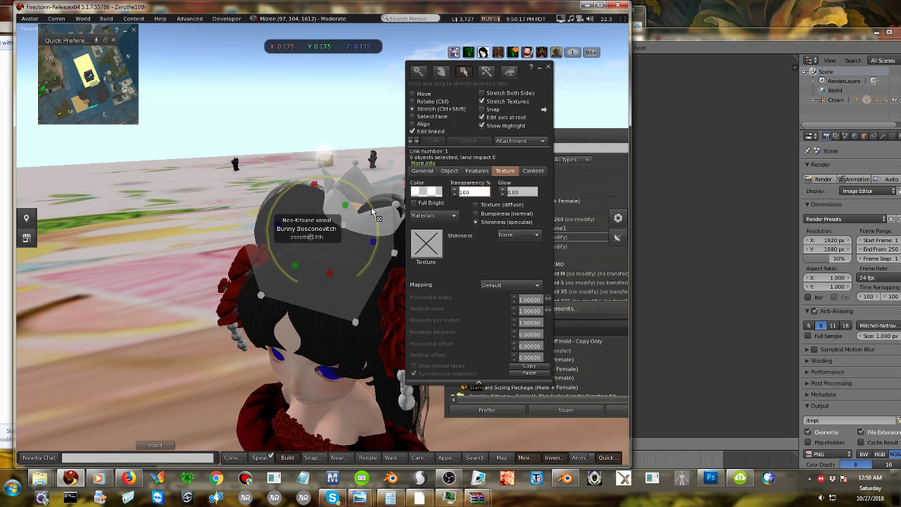
# Select the crown from the side and rotate it to 13° about the Y axis.
pyautogui.click(388, 217)
pyautogui.keyDown('ctrl'); pyautogui.keyDown('alt'); pyautogui.moveTo(380, 211); pyautogui.dragTo(359, 226); pyautogui.keyUp('alt'); pyautogui.keyUp('ctrl')
pyautogui.click(419, 102)
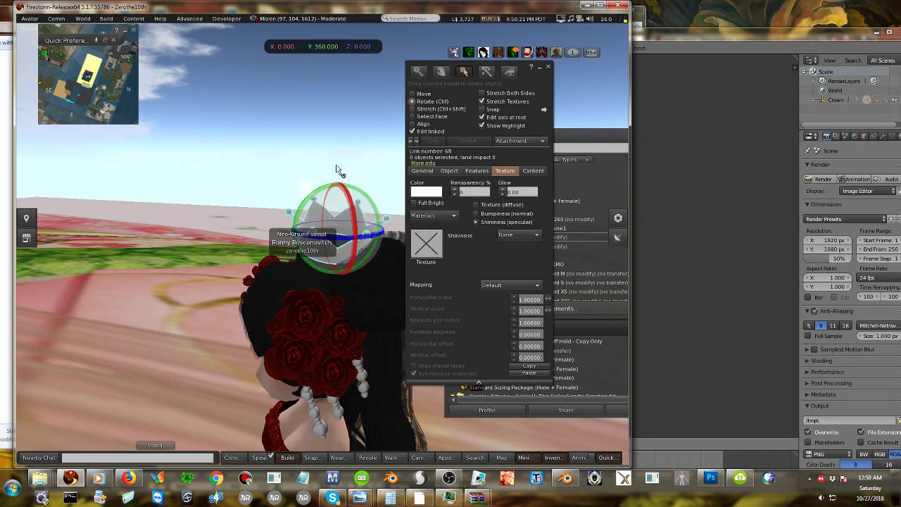
pyautogui.moveTo(304, 202); pyautogui.dragTo(304, 209)
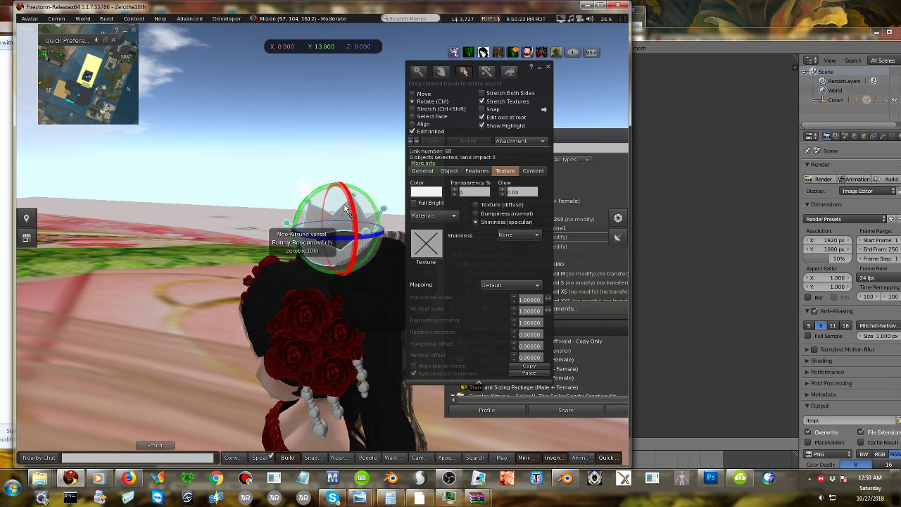
# Move the crown forward to about X -0.022 and lower it onto the hair at about Z 0.343.
pyautogui.click(412, 94)
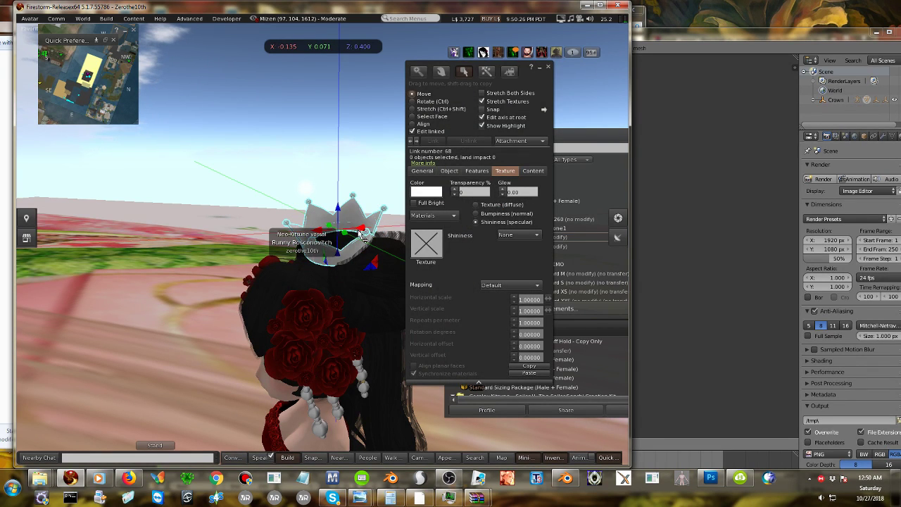
pyautogui.moveTo(358, 232); pyautogui.dragTo(323, 248)
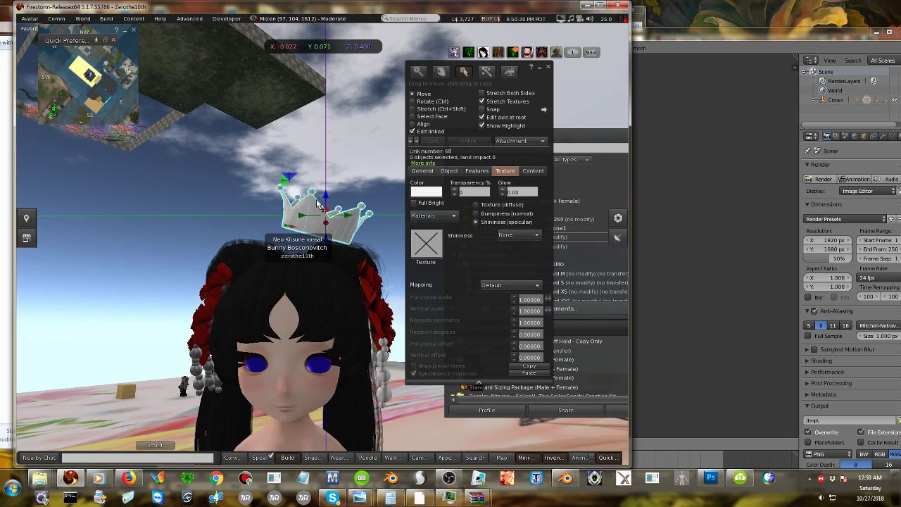
pyautogui.moveTo(319, 204); pyautogui.dragTo(321, 227)
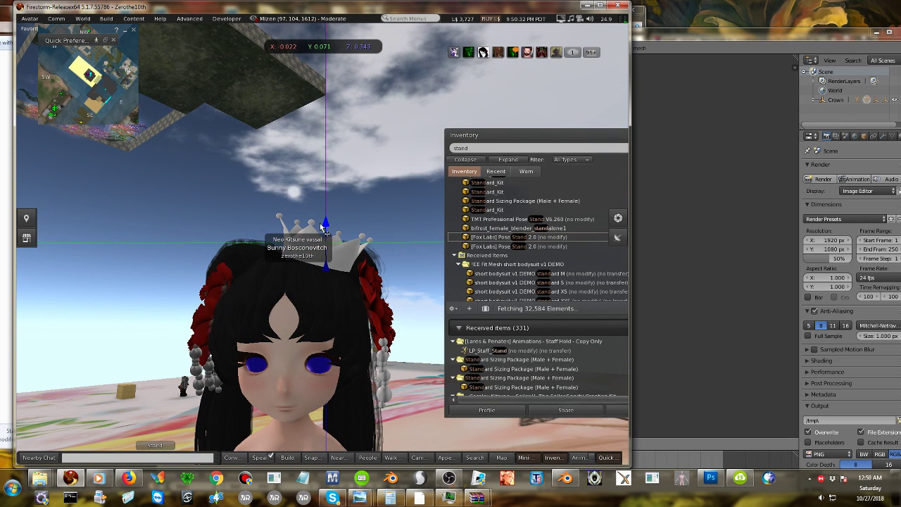
# Level the crown by rotating it to 15° about the X axis, and centre it on the head at about Y 0.019.
pyautogui.click(413, 102)
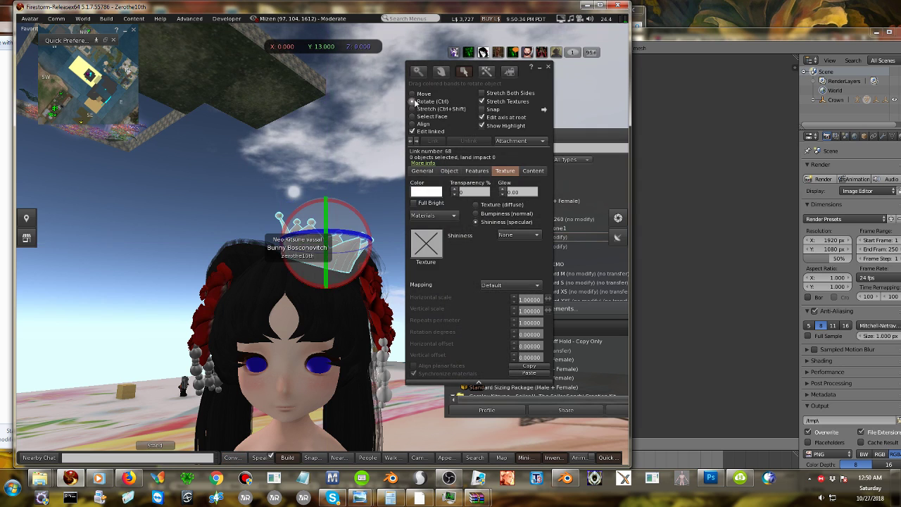
pyautogui.moveTo(363, 213); pyautogui.dragTo(359, 197)
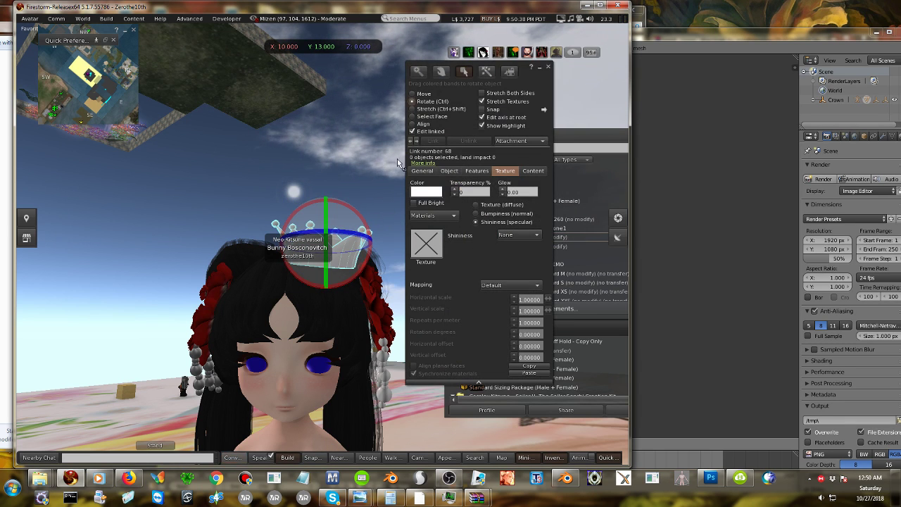
pyautogui.click(412, 93)
pyautogui.moveTo(346, 243); pyautogui.dragTo(322, 243)
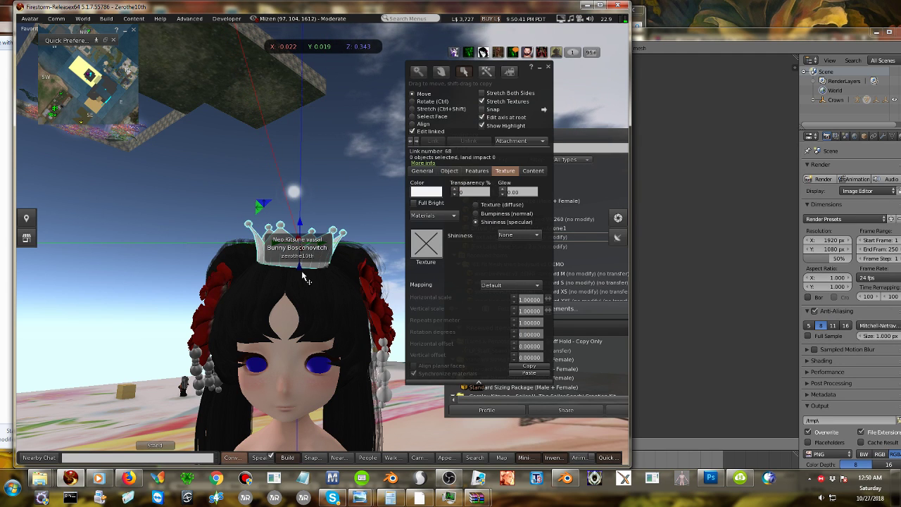
pyautogui.click(415, 102)
pyautogui.moveTo(333, 211); pyautogui.dragTo(335, 214)
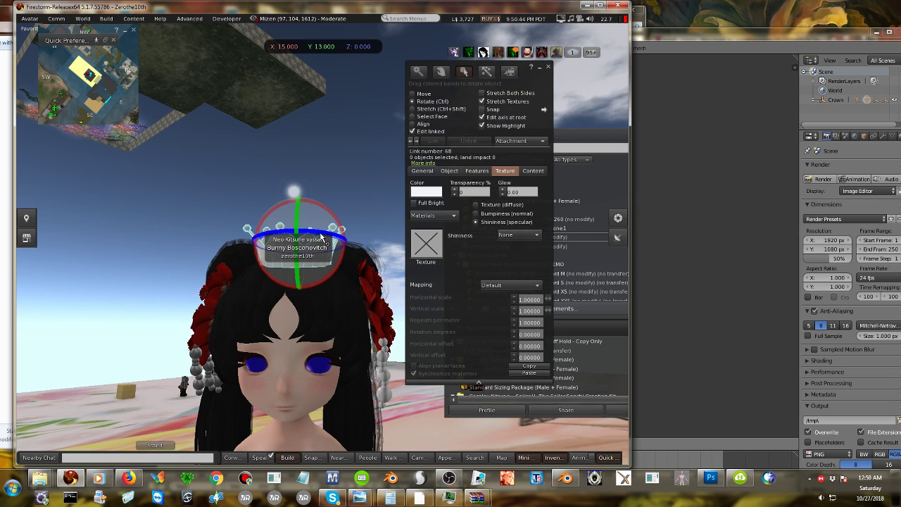
# Try the "metal sph" inventory texture as the crown's diffuse texture.
pyautogui.click(475, 205)
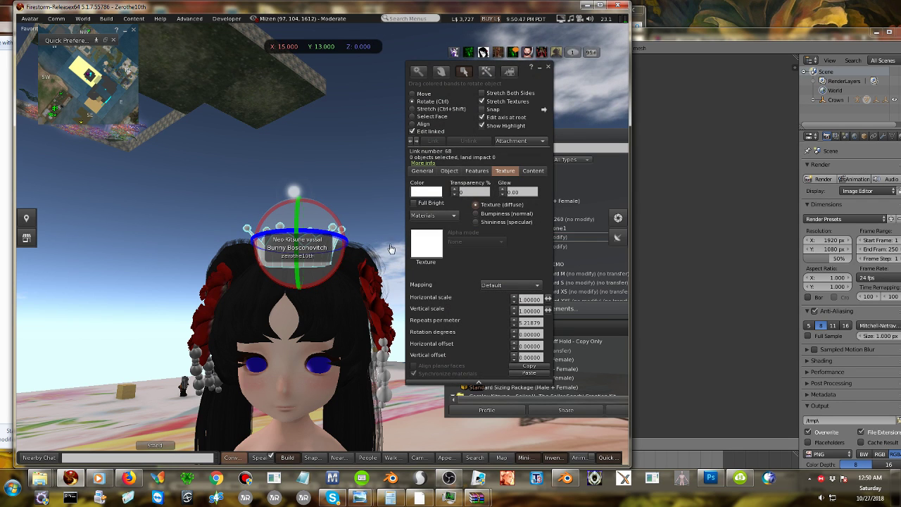
pyautogui.click(425, 242)
pyautogui.click(337, 80)
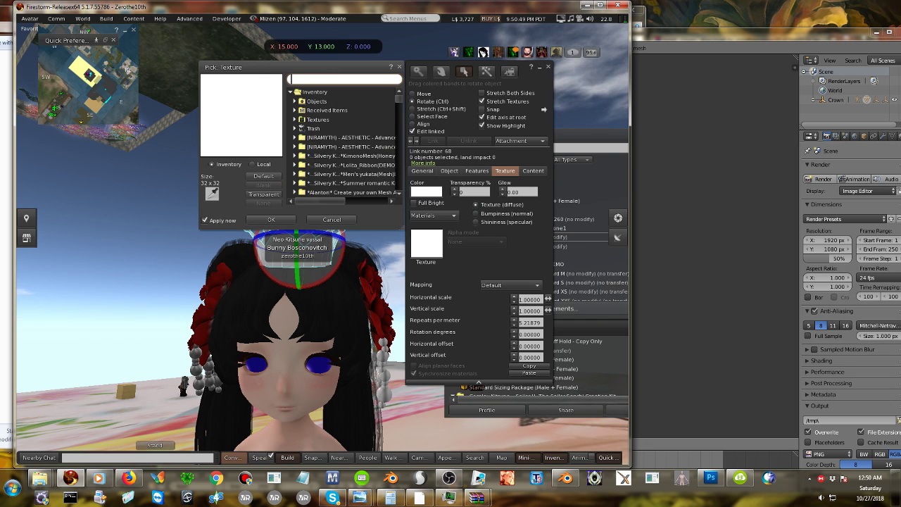
pyautogui.write('metal')
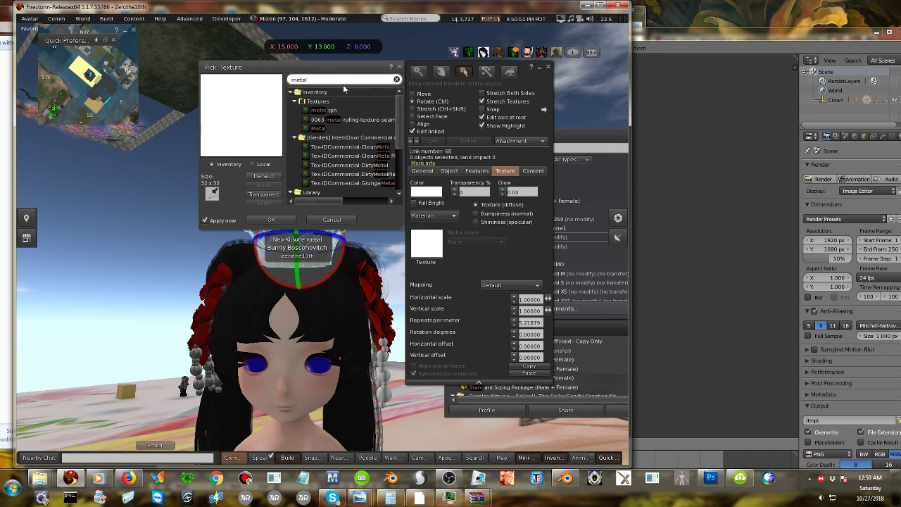
pyautogui.click(316, 111)
pyautogui.moveTo(316, 250)
pyautogui.keyDown('alt'); pyautogui.mouseDown()
pyautogui.moveTo(325, 198)
pyautogui.moveTo(328, 245)
pyautogui.mouseUp(); pyautogui.keyUp('alt')
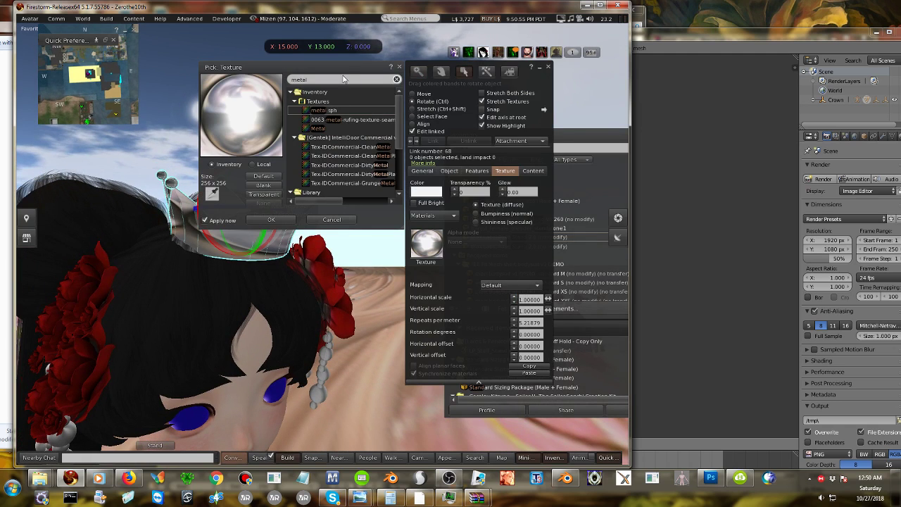
pyautogui.click(319, 128)
pyautogui.moveTo(308, 71); pyautogui.dragTo(509, 36)
pyautogui.click(513, 76)
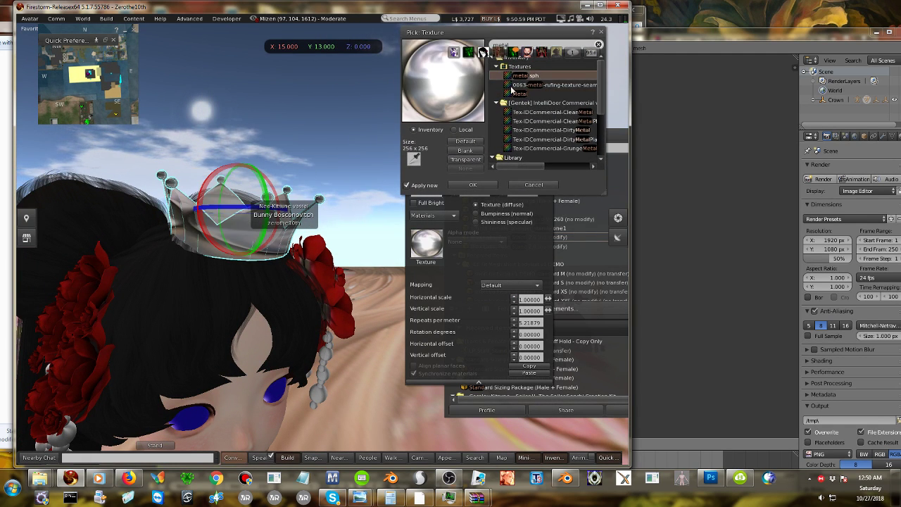
# Try a horizontal scale of -1 and a vertical scale of 0 for the crown's diffuse texture.
pyautogui.click(530, 299)
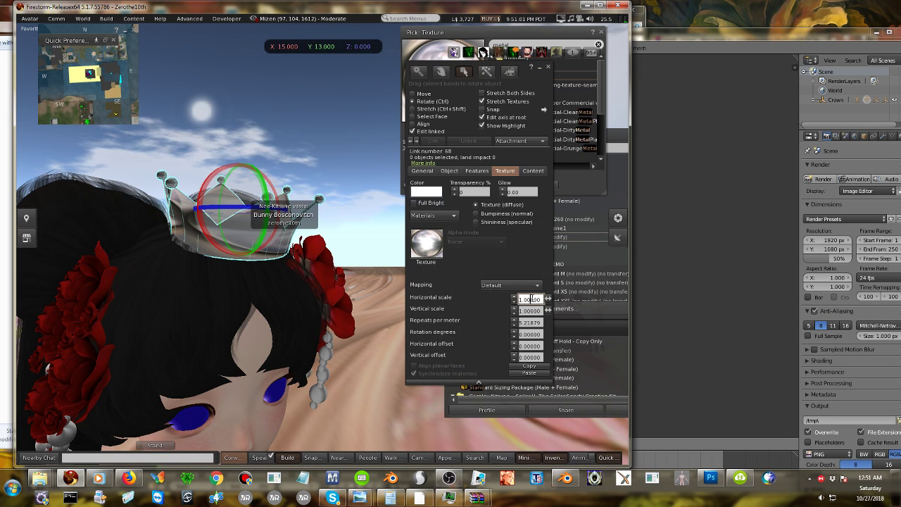
pyautogui.keyDown('alt'); pyautogui.scroll(-2, 531, 299); pyautogui.keyUp('alt')
pyautogui.keyDown('alt'); pyautogui.scroll(1, 531, 299); pyautogui.keyUp('alt')
pyautogui.keyDown('alt'); pyautogui.scroll(-1, 531, 298); pyautogui.keyUp('alt')
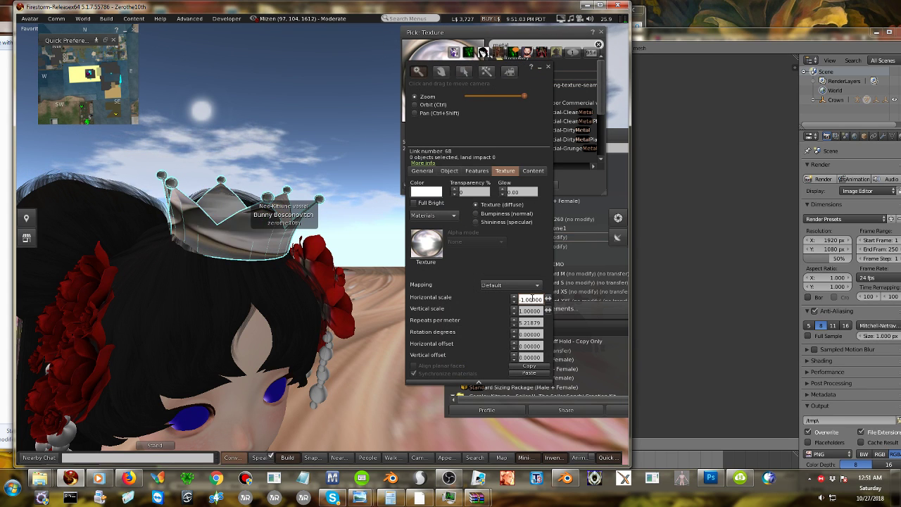
pyautogui.click(531, 310)
pyautogui.scroll(-1, 531, 310)
pyautogui.scroll(-7, 531, 311)
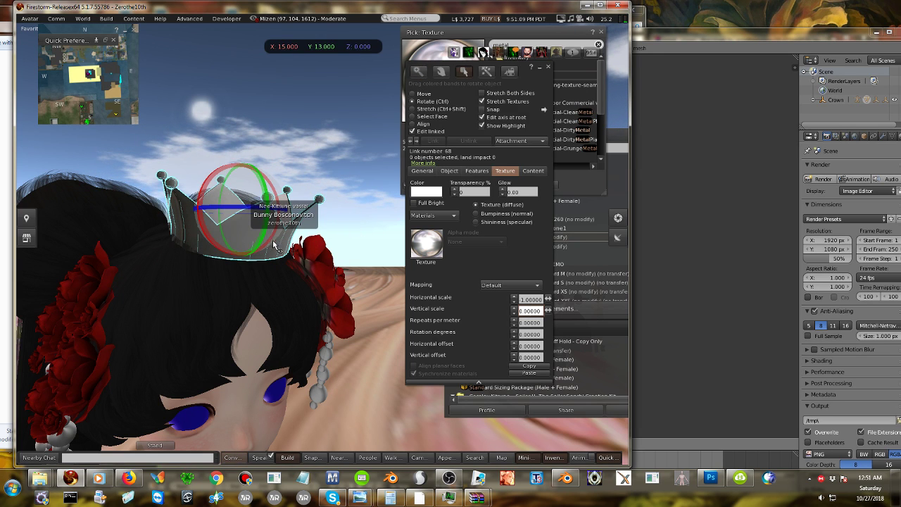
pyautogui.press('Escape')
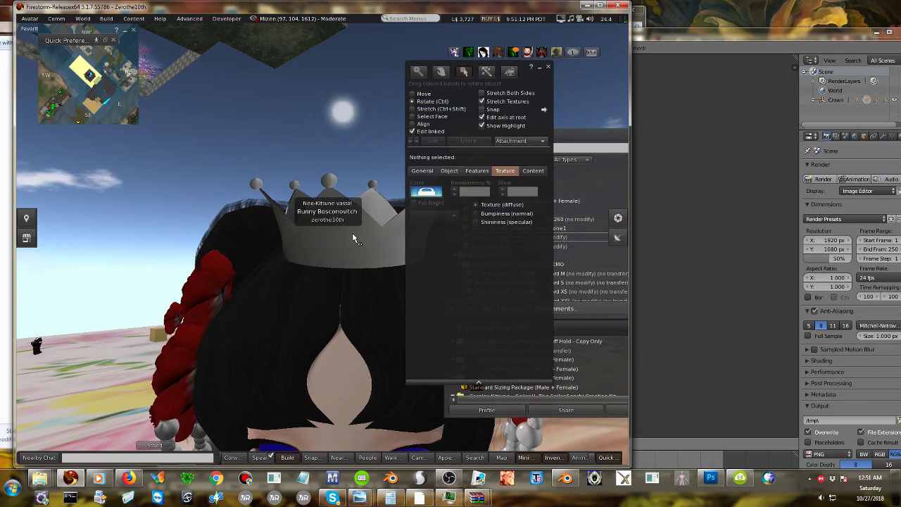
# Reselect the crown and replace its diffuse texture with the "Metal" texture from the inventory.
pyautogui.click(358, 227)
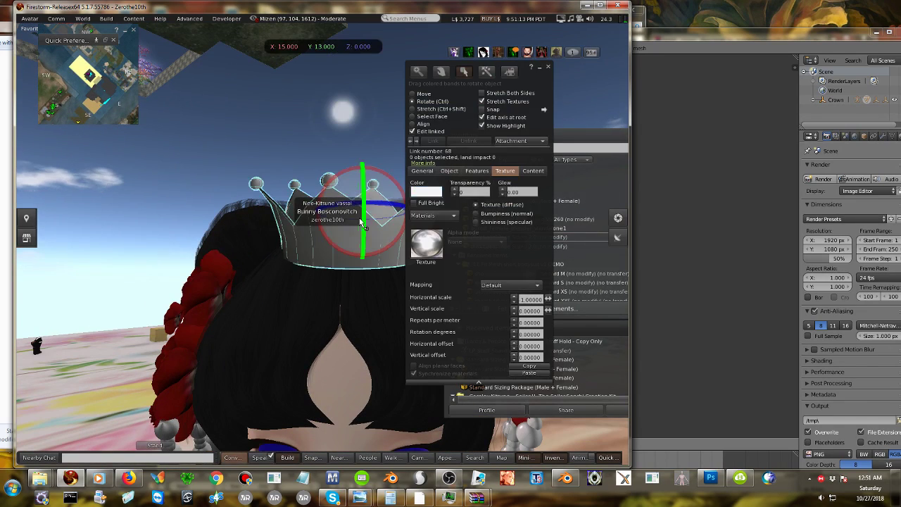
pyautogui.click(435, 242)
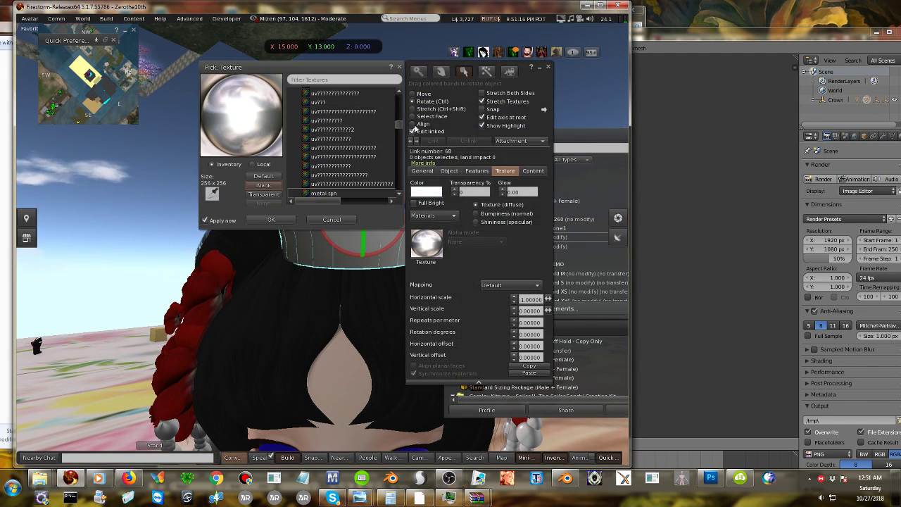
pyautogui.click(324, 80)
pyautogui.write('metal')
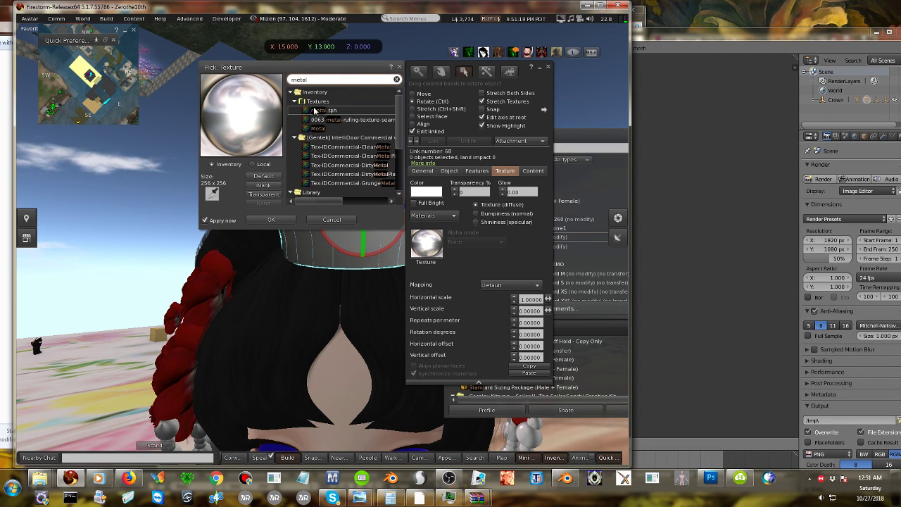
pyautogui.click(314, 110)
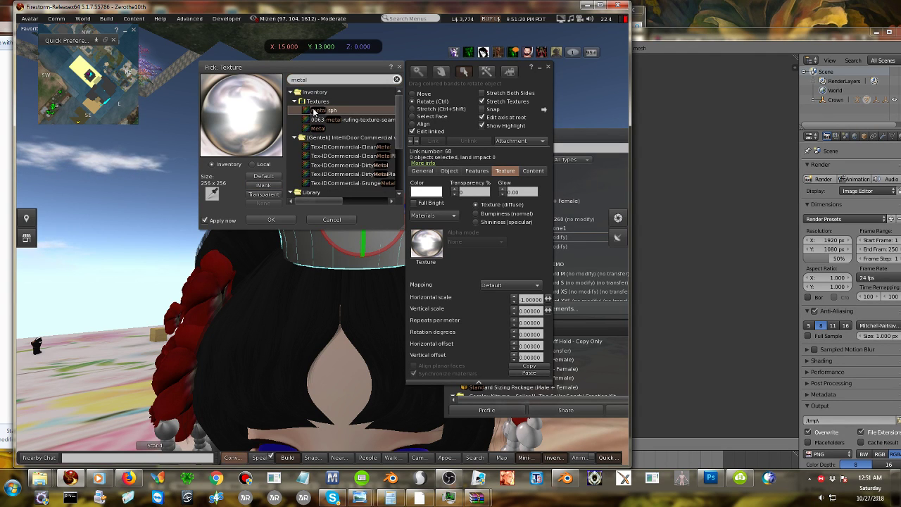
pyautogui.click(314, 129)
pyautogui.click(271, 219)
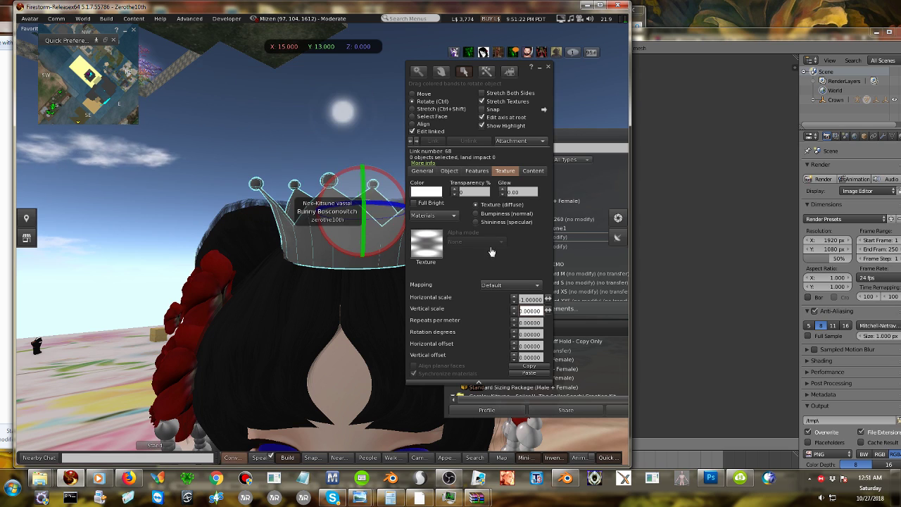
# Try a horizontal scale of -3 on the crown's diffuse texture, and set both its horizontal and vertical scale to 1.
pyautogui.click(529, 299)
pyautogui.press('alt')
pyautogui.press('BackSpace')
pyautogui.write('3')
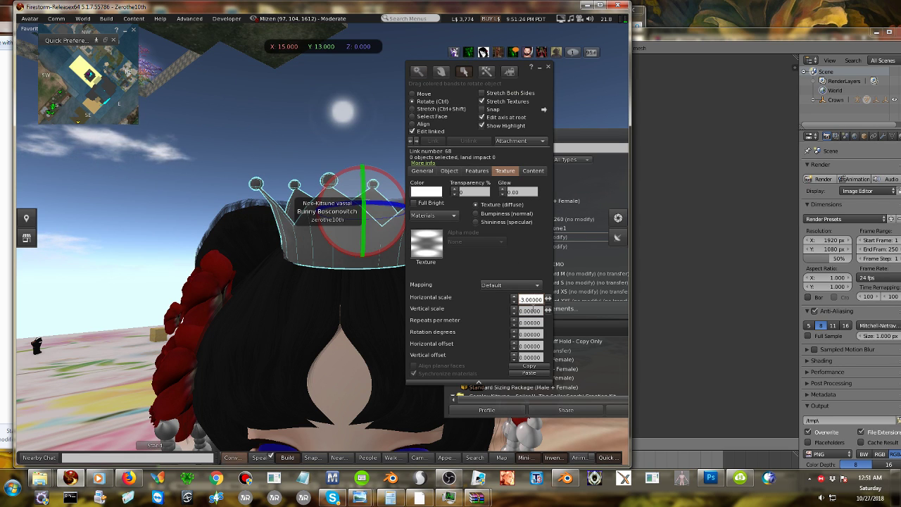
pyautogui.click(532, 310)
pyautogui.tripleClick(531, 310)
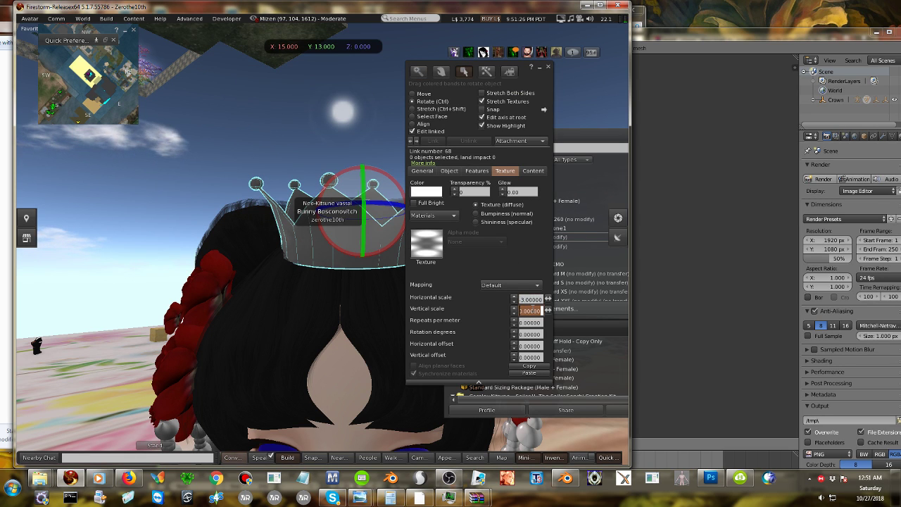
pyautogui.write('1')
pyautogui.click(527, 299)
pyautogui.write('1')
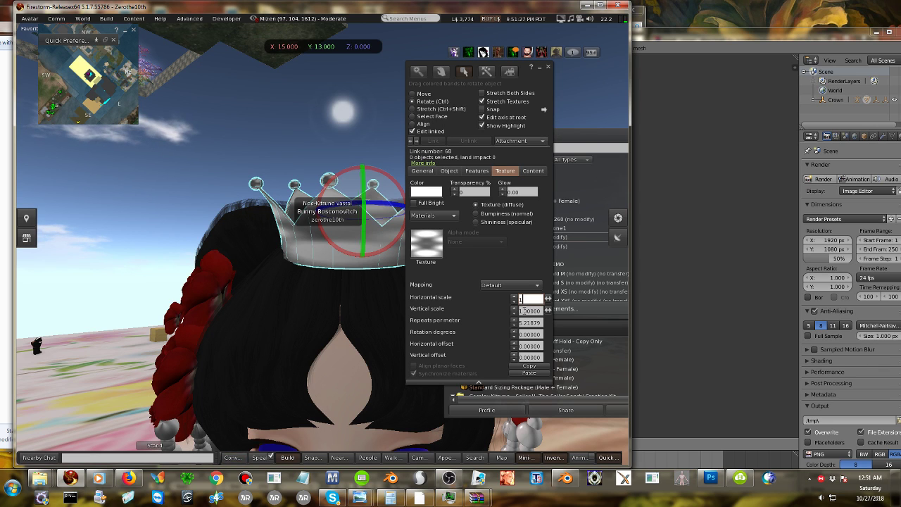
pyautogui.click(521, 310)
# Set the crown's diffuse texture to a horizontal scale of 3 and a vertical scale of 0.4.
pyautogui.click(527, 299)
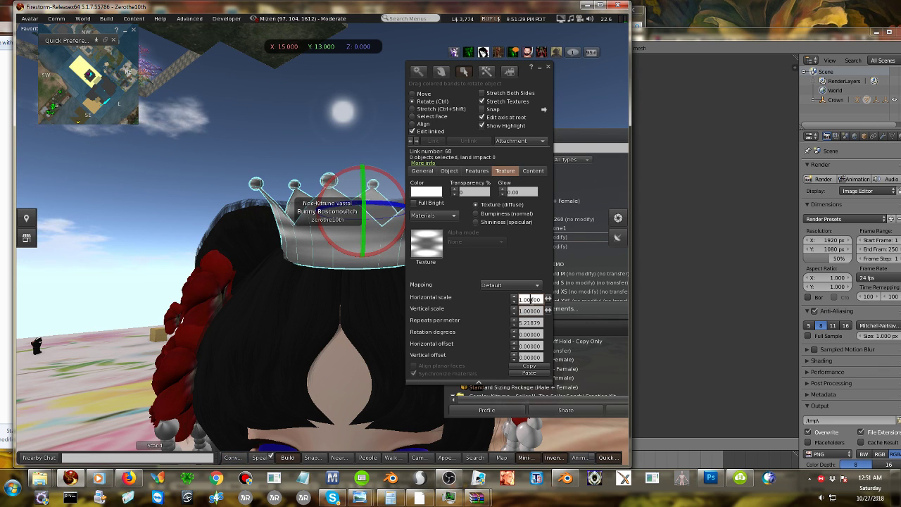
pyautogui.keyDown('alt'); pyautogui.scroll(3, 528, 299); pyautogui.keyUp('alt')
pyautogui.keyDown('alt'); pyautogui.scroll(-1, 531, 300); pyautogui.keyUp('alt')
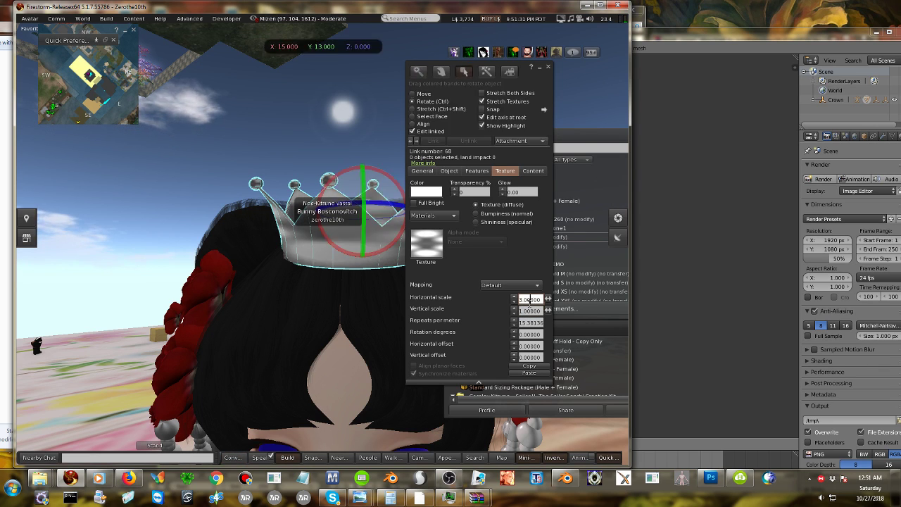
pyautogui.click(527, 310)
pyautogui.keyDown('alt'); pyautogui.scroll(1, 527, 311); pyautogui.keyUp('alt')
pyautogui.click(527, 310)
pyautogui.write('0.5')
pyautogui.press('Return')
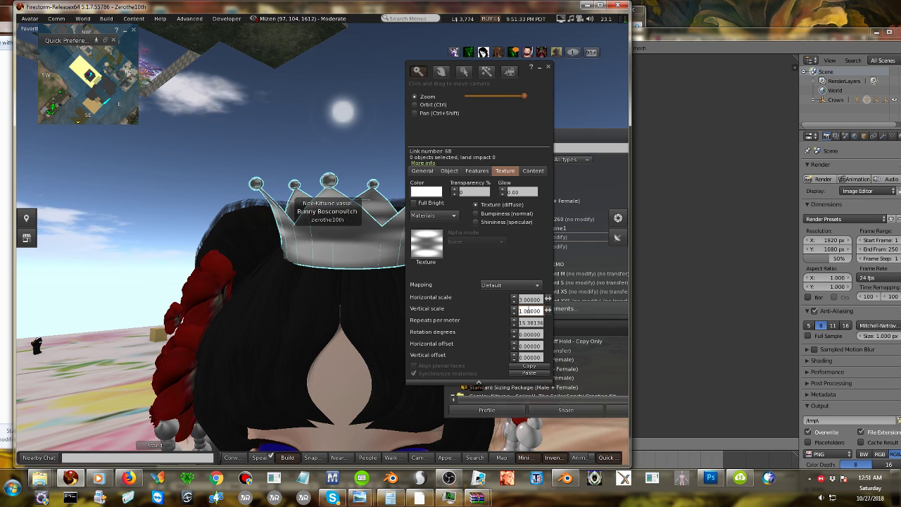
pyautogui.press('ctrl')
pyautogui.scroll(-1, 527, 311)
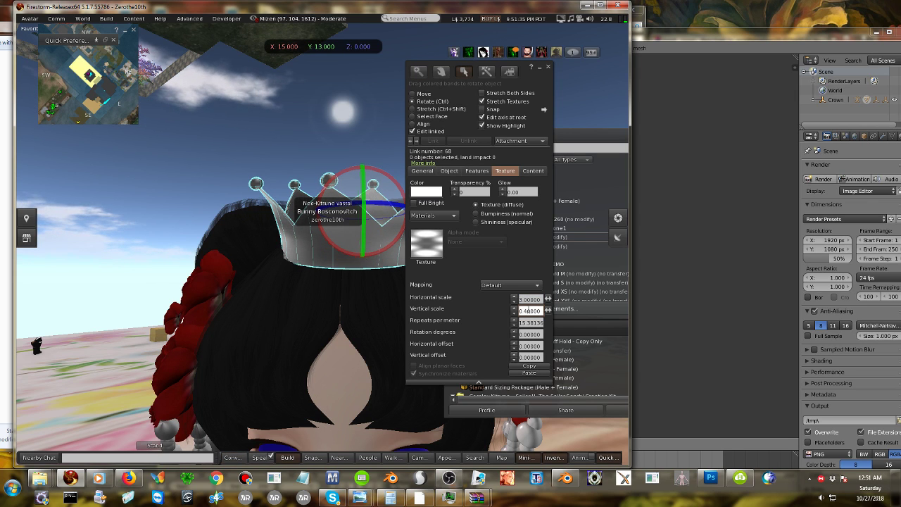
# Tint the crown a golden orange of about RGB 246, 189, 91.
pyautogui.click(429, 193)
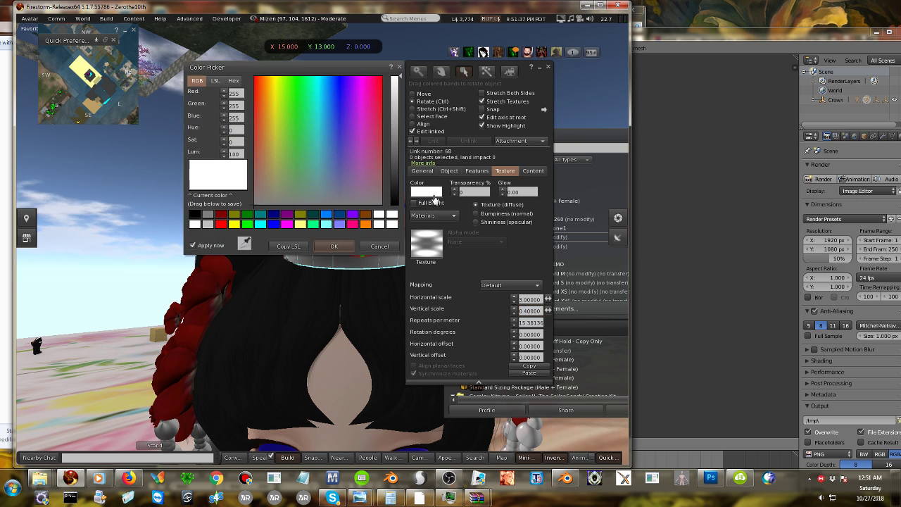
pyautogui.click(262, 105)
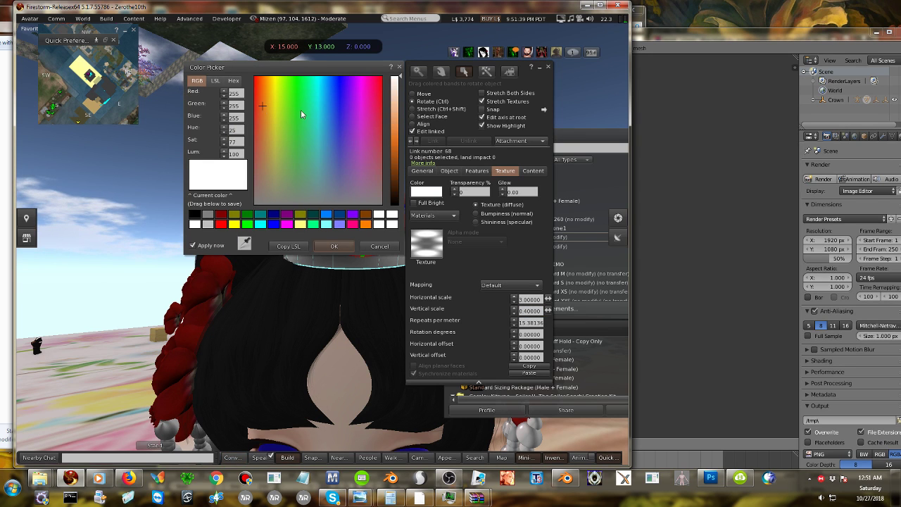
pyautogui.click(392, 120)
pyautogui.moveTo(346, 68); pyautogui.dragTo(183, 53)
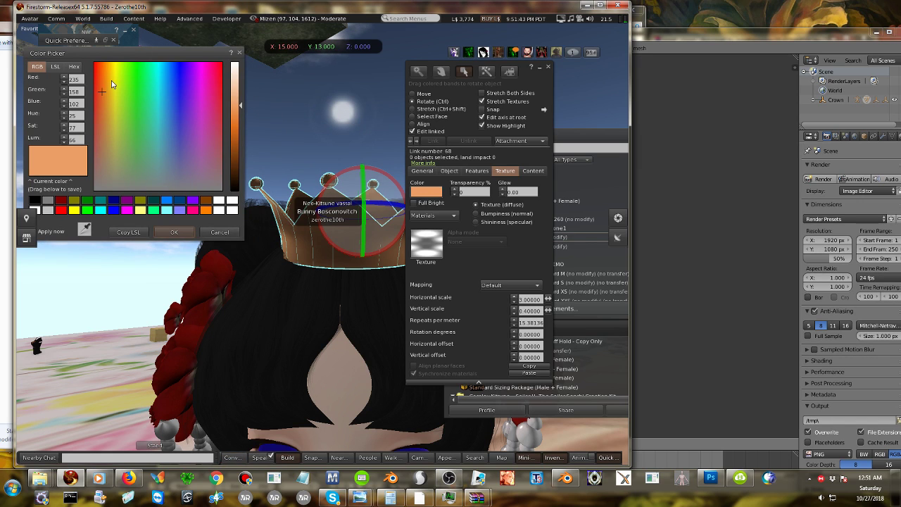
pyautogui.moveTo(109, 81); pyautogui.dragTo(107, 75)
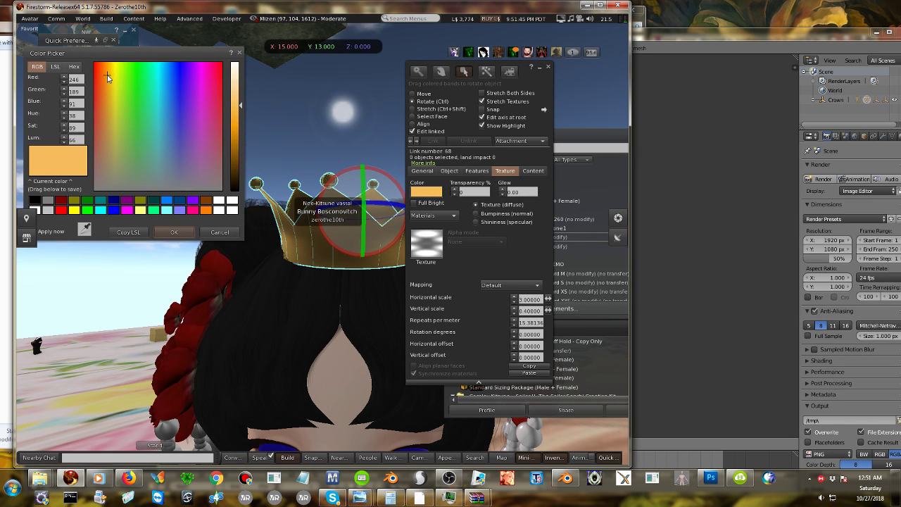
pyautogui.click(170, 231)
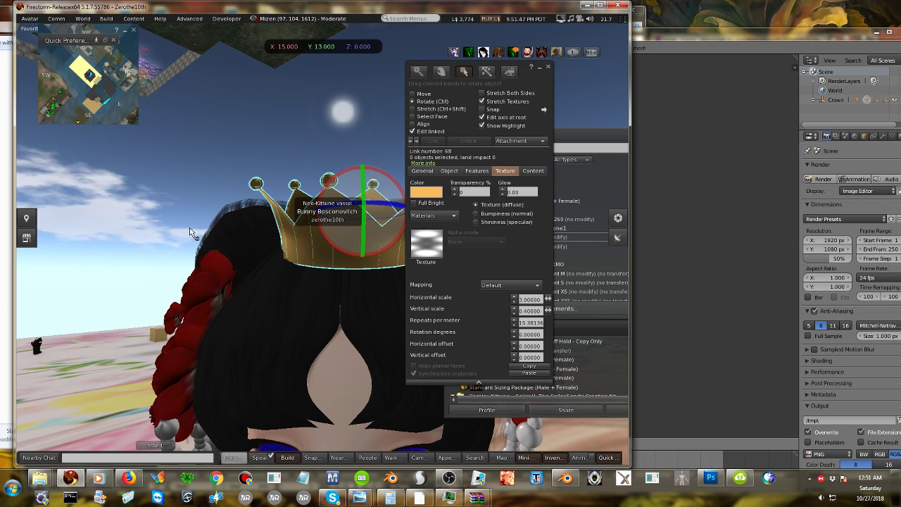
# Give the crown a blank specular texture with glossiness 101 and environment 10.
pyautogui.click(501, 223)
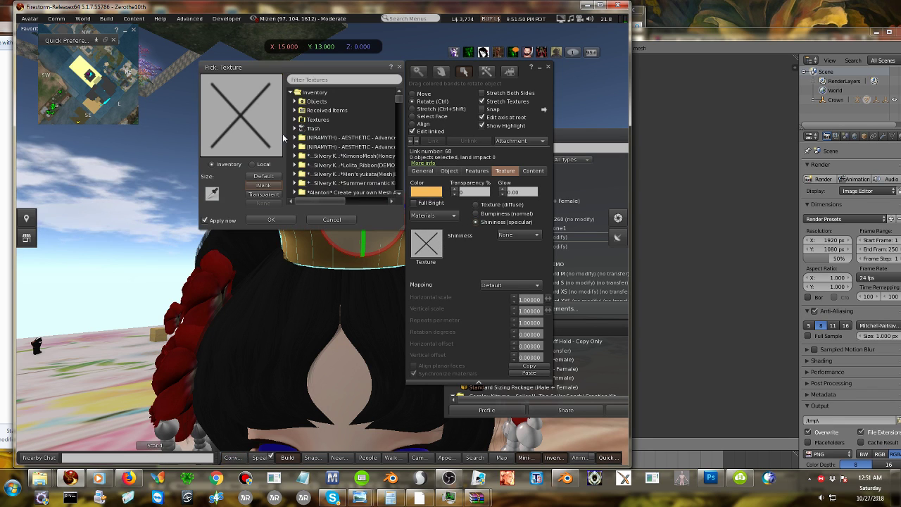
pyautogui.click(263, 185)
pyautogui.click(271, 219)
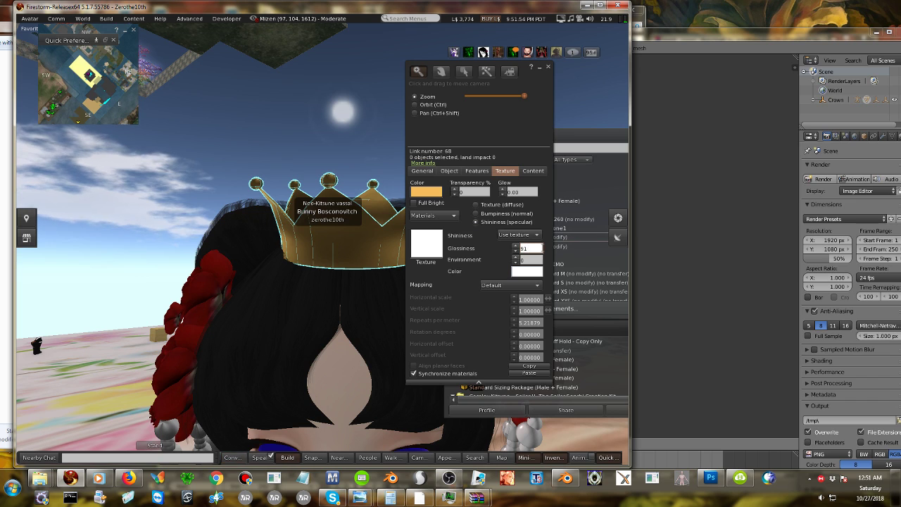
pyautogui.click(524, 259)
pyautogui.write('20')
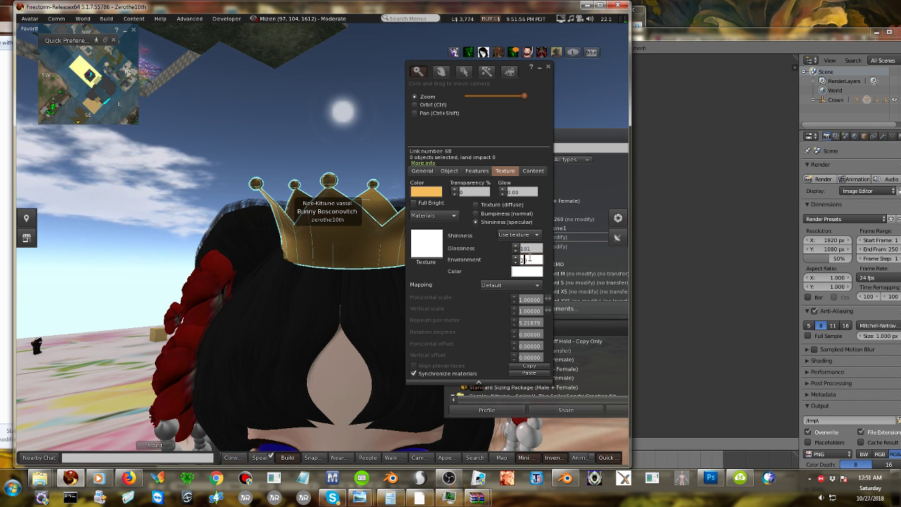
pyautogui.press('BackSpace')
pyautogui.press('BackSpace')
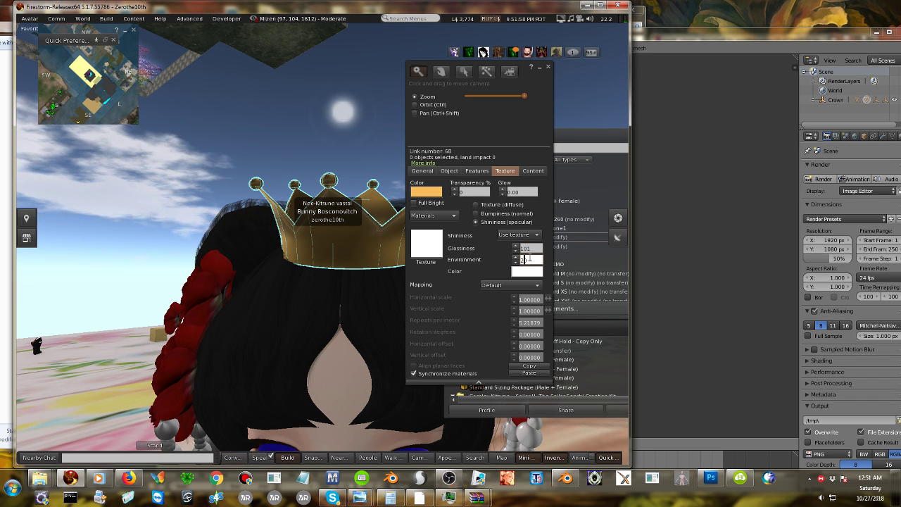
pyautogui.write('10')
pyautogui.hotkey('ctrl', '3')
# Set the crown's glow to 0.02, and deselect everything to view the whole avatar.
pyautogui.click(521, 192)
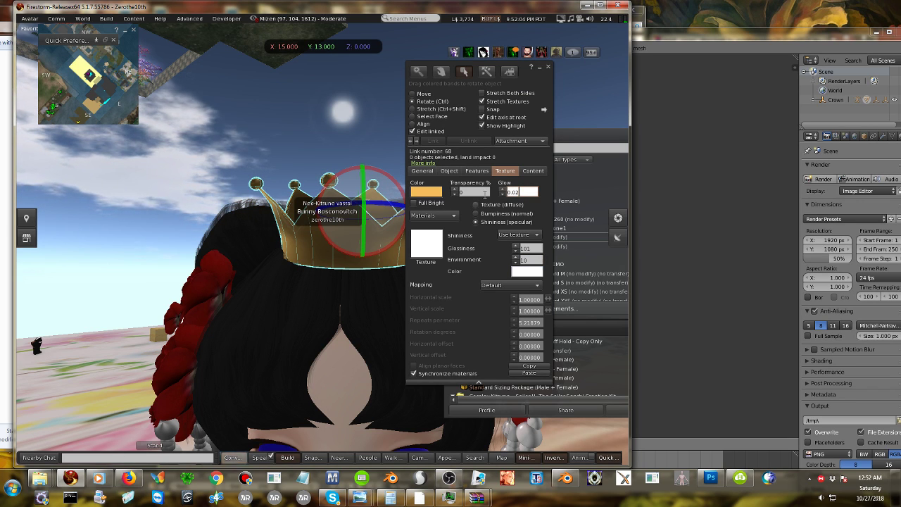
pyautogui.click(480, 192)
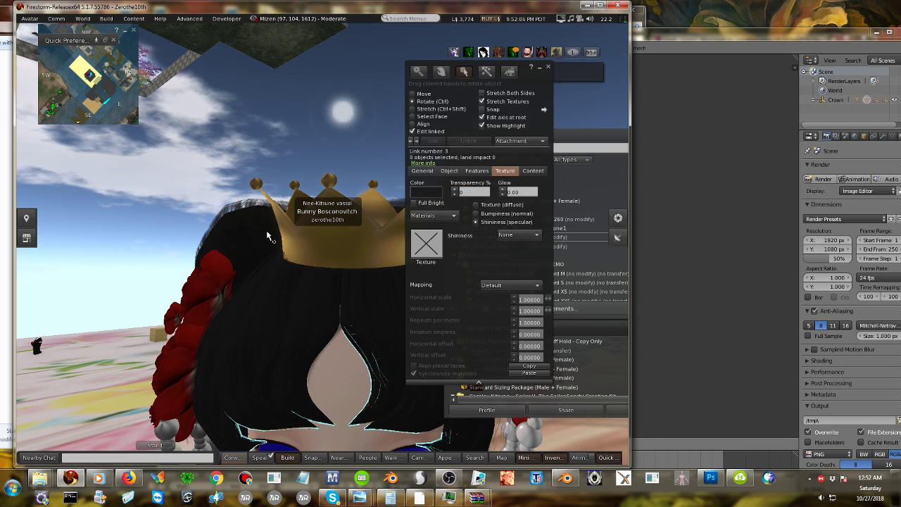
pyautogui.press('Escape')
pyautogui.hotkey('ctrl', '3')
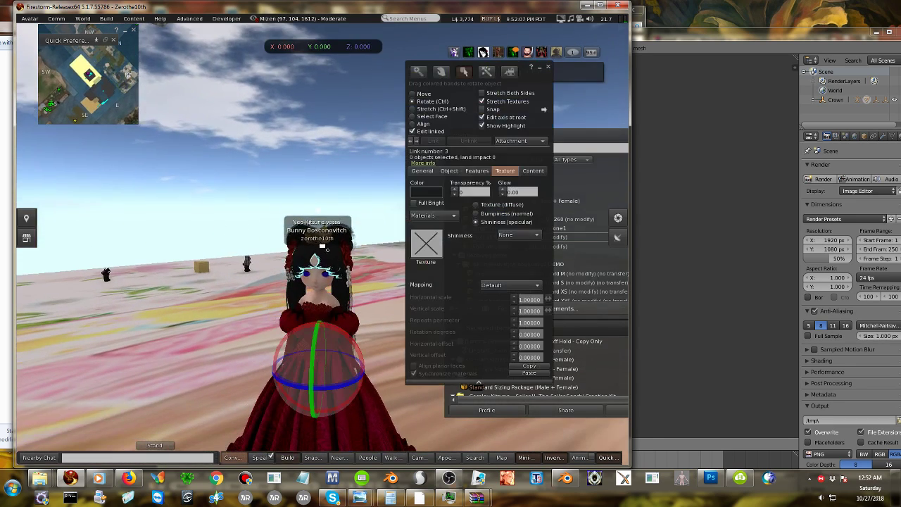
pyautogui.click(221, 247)
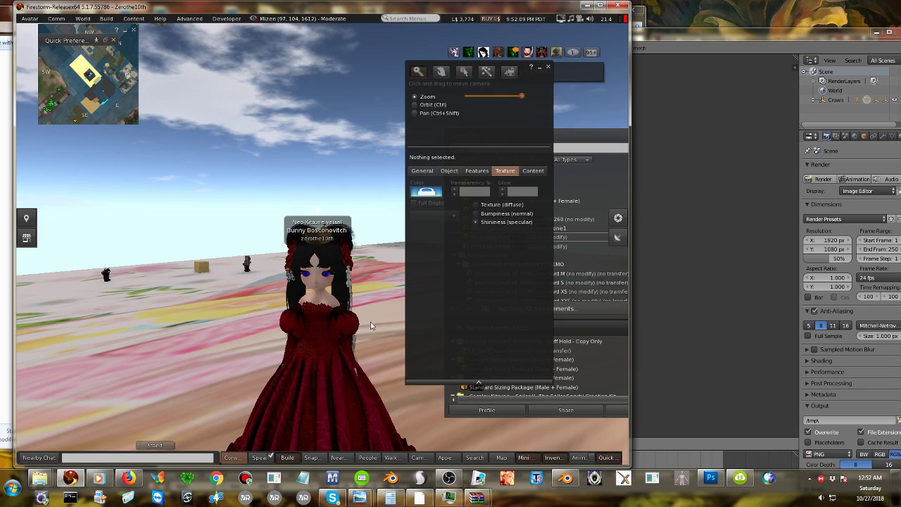
pyautogui.keyDown('alt'); pyautogui.moveTo(341, 341); pyautogui.dragTo(316, 208); pyautogui.keyUp('alt')
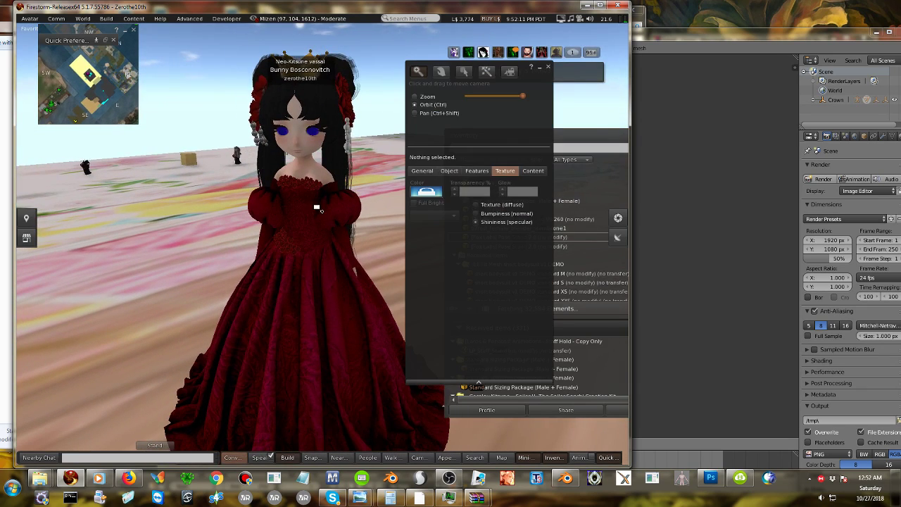
# Hide the viewer interface to examine the gold crown on the avatar, and show the interface again.
pyautogui.hotkey('ctrl', 'alt', 'F1')
pyautogui.keyDown('ctrl'); pyautogui.keyDown('alt'); pyautogui.moveTo(305, 169); pyautogui.dragTo(257, 169); pyautogui.keyUp('alt'); pyautogui.keyUp('ctrl')
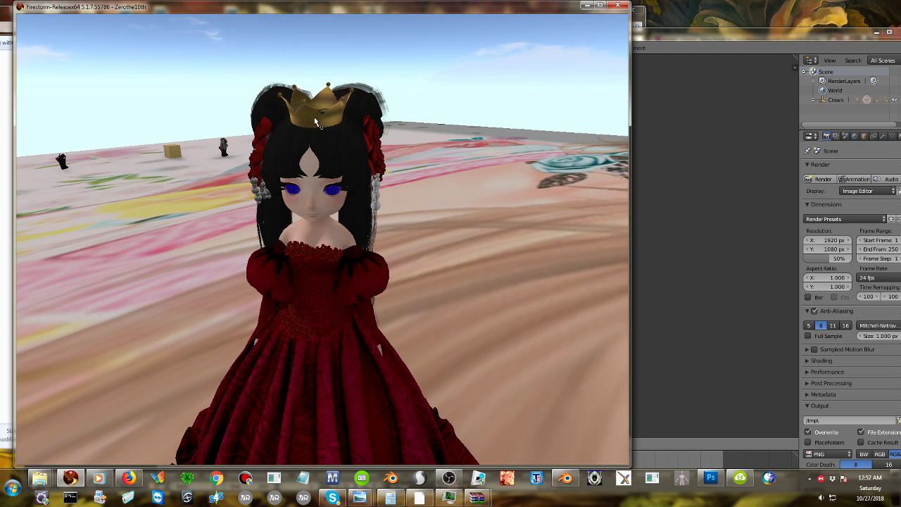
pyautogui.hotkey('ctrl', 'alt', 'F1')
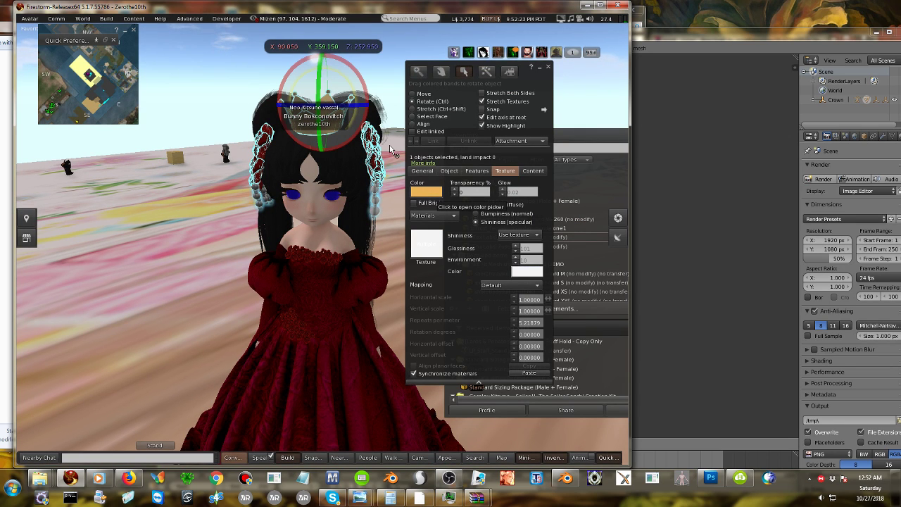
pyautogui.press('Escape')
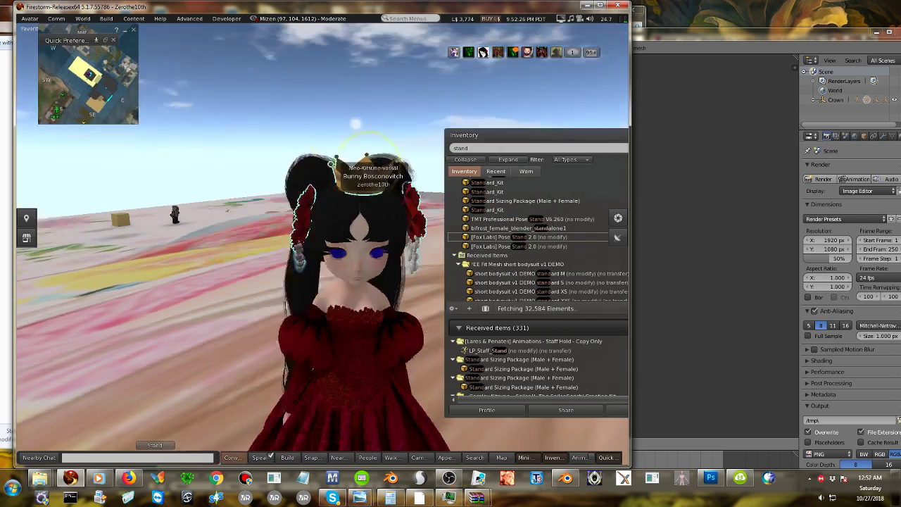
# Enable editing of linked parts, select the crown mesh and change its tint to white.
pyautogui.keyDown('alt'); pyautogui.moveTo(298, 255); pyautogui.dragTo(339, 199); pyautogui.keyUp('alt')
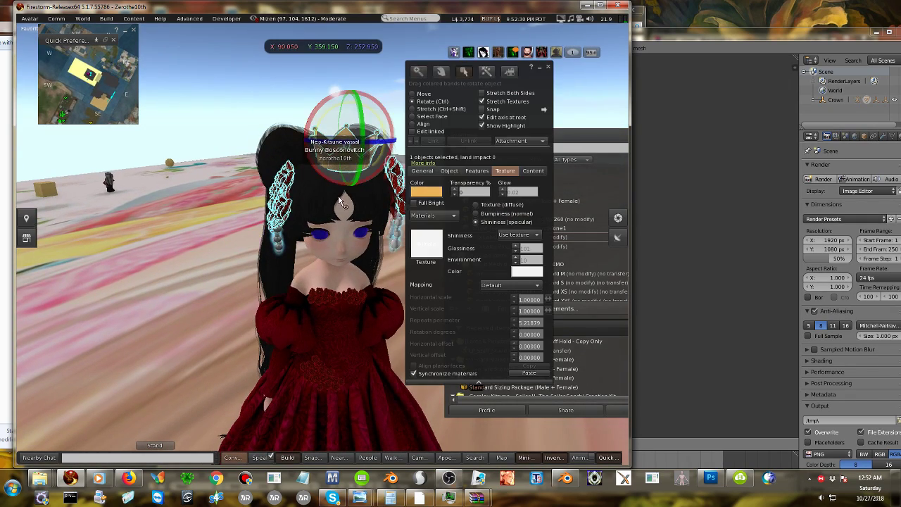
pyautogui.click(412, 132)
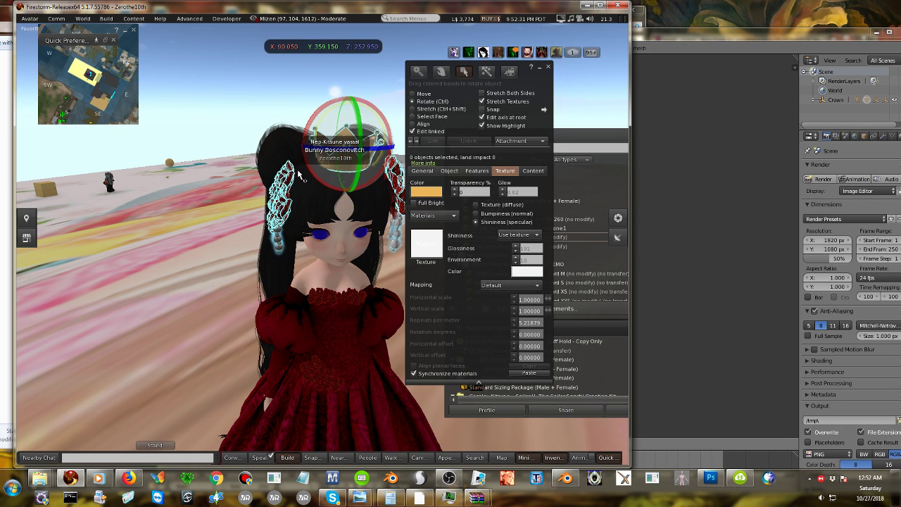
pyautogui.click(339, 171)
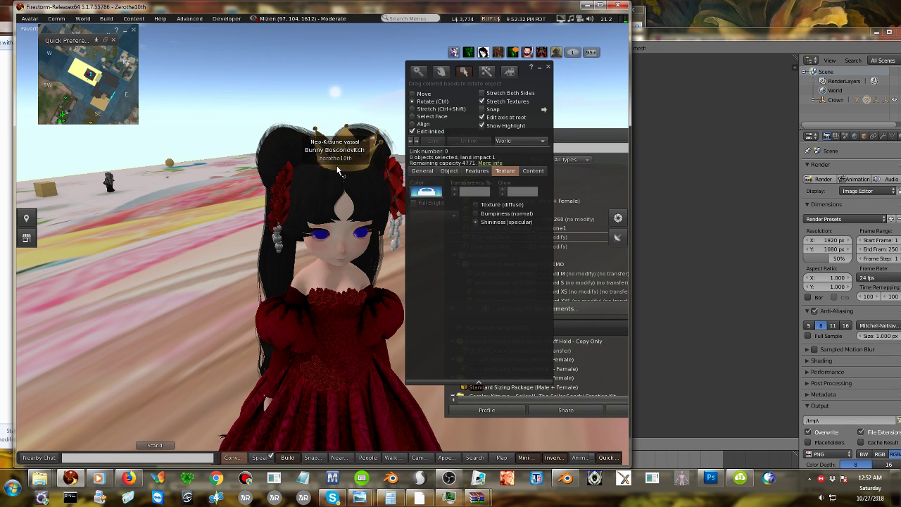
pyautogui.click(425, 191)
pyautogui.click(391, 224)
pyautogui.click(335, 246)
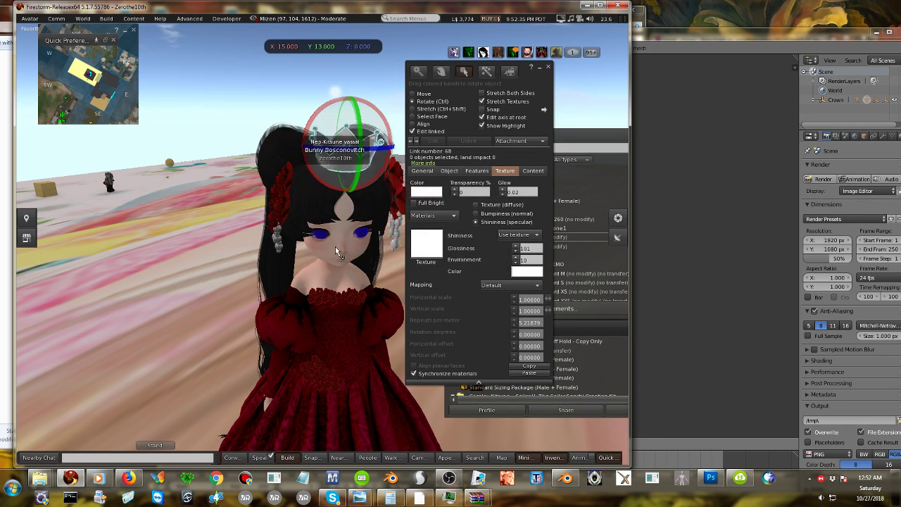
pyautogui.click(200, 211)
pyautogui.keyDown('alt'); pyautogui.moveTo(310, 269); pyautogui.dragTo(282, 310); pyautogui.keyUp('alt')
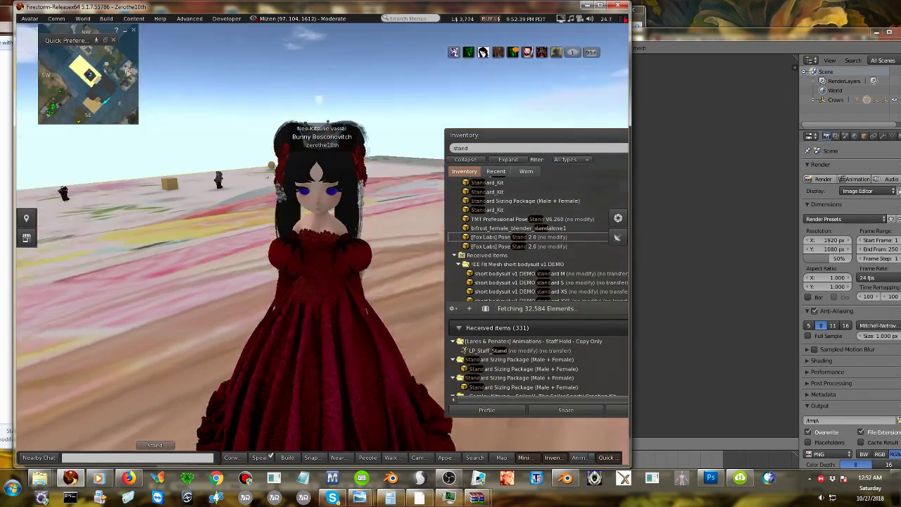
pyautogui.keyDown('alt'); pyautogui.moveTo(315, 144); pyautogui.dragTo(315, 98); pyautogui.keyUp('alt')
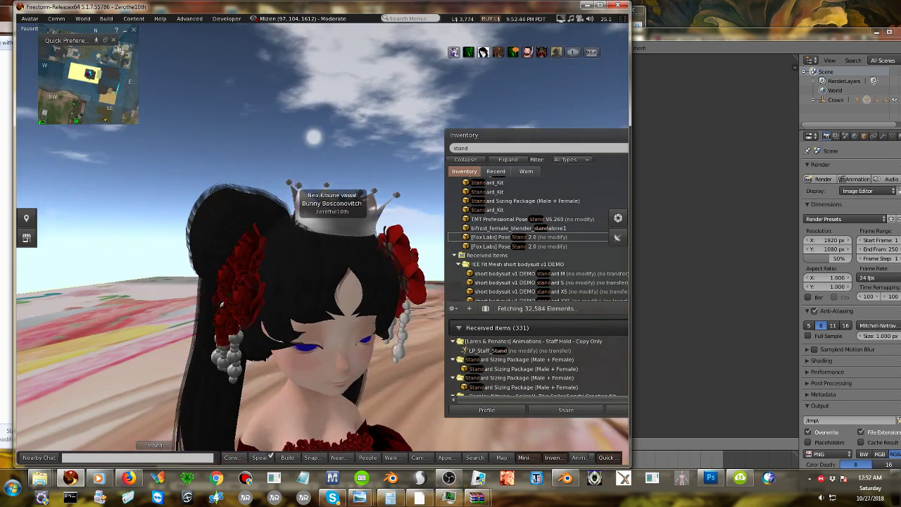
# Switch to the Firefox live dashboard, move its window aside to expose the stream chat, and return to the Second Life viewer.
pyautogui.hotkey('ctrl', '3')
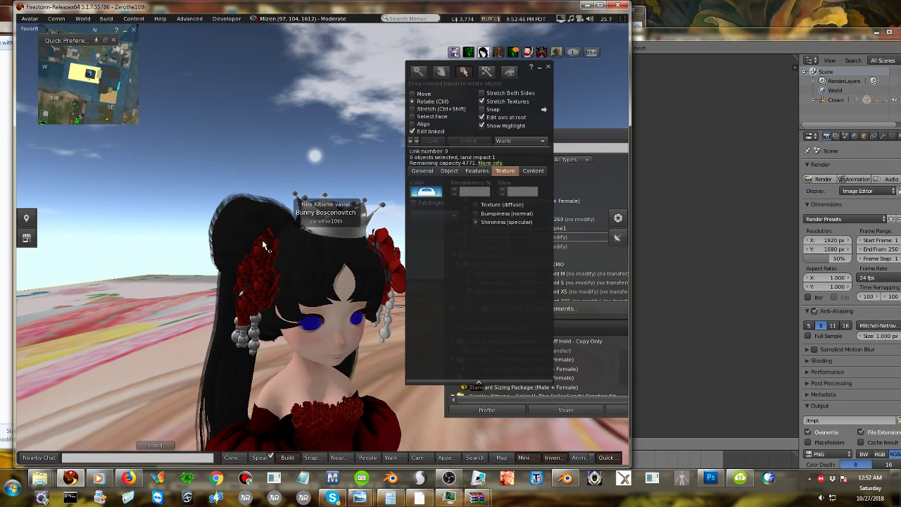
pyautogui.hotkey('alt', 'Tab')
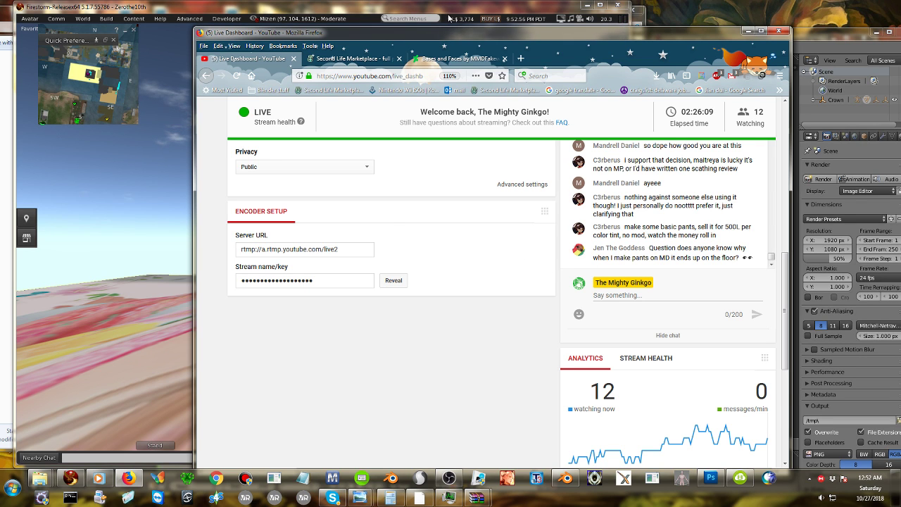
pyautogui.moveTo(449, 35); pyautogui.dragTo(568, 29)
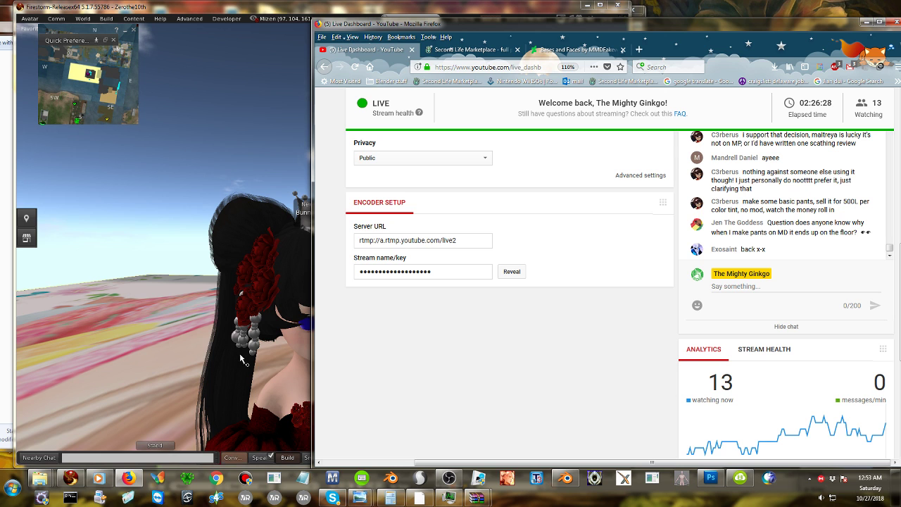
pyautogui.click(207, 248)
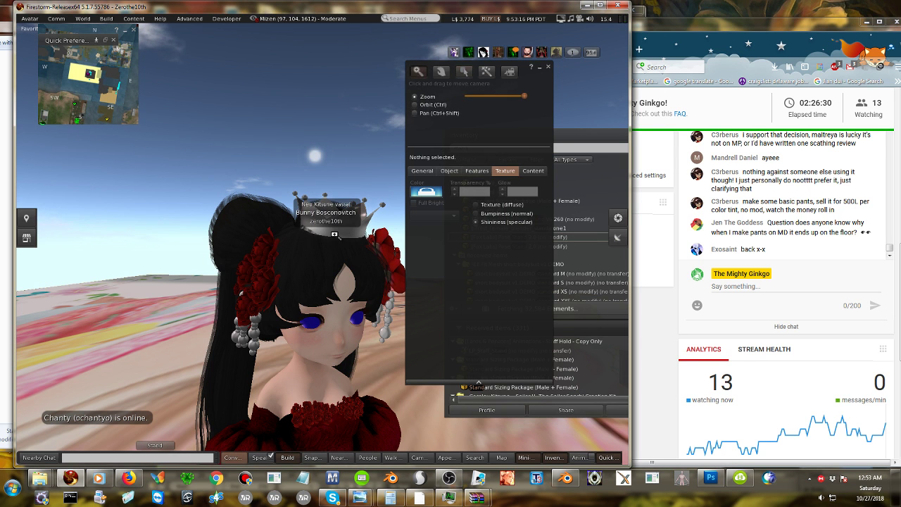
# Select the invisible root sphere inside the crown and lower its transparency to 36%.
pyautogui.keyDown('alt'); pyautogui.moveTo(382, 255); pyautogui.dragTo(324, 225); pyautogui.keyUp('alt')
pyautogui.hotkey('ctrl', '3')
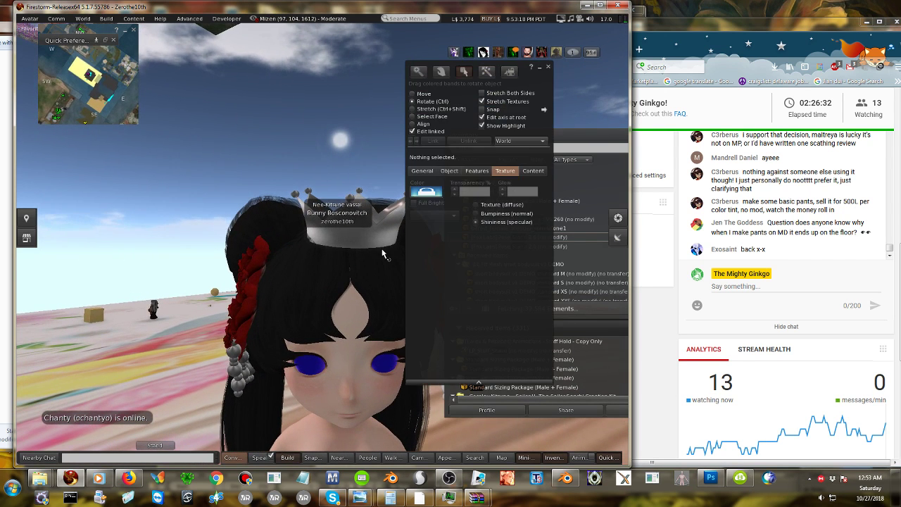
pyautogui.click(390, 240)
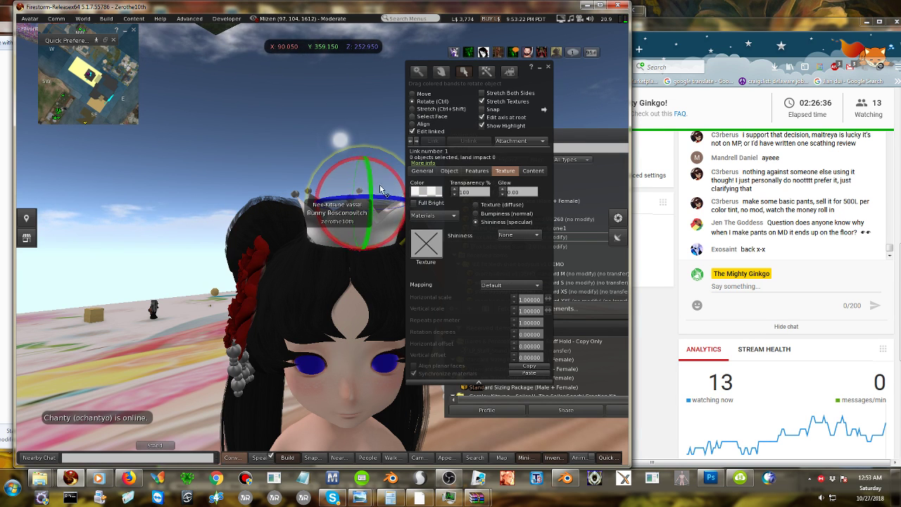
pyautogui.press('Escape')
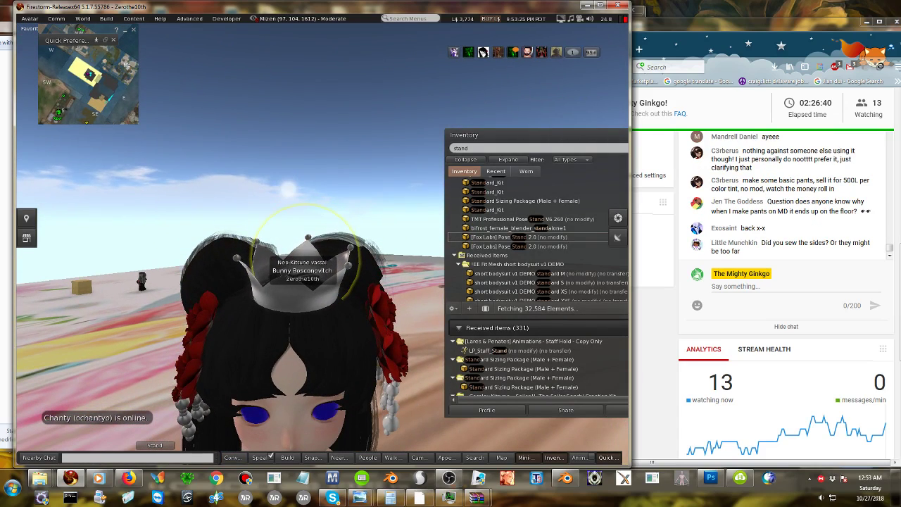
pyautogui.keyDown('alt'); pyautogui.moveTo(323, 269); pyautogui.dragTo(318, 269); pyautogui.keyUp('alt')
pyautogui.moveTo(337, 343)
pyautogui.keyDown('alt'); pyautogui.mouseDown()
pyautogui.moveTo(334, 330)
pyautogui.moveTo(340, 337)
pyautogui.mouseUp(); pyautogui.keyUp('alt')
pyautogui.click(470, 194)
pyautogui.scroll(-20, 462, 197)
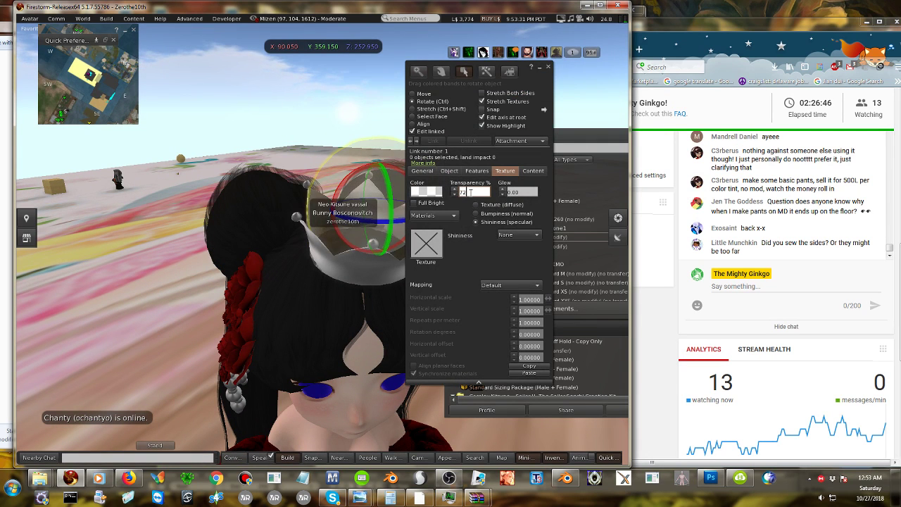
pyautogui.keyDown('ctrl'); pyautogui.keyDown('alt'); pyautogui.moveTo(341, 251); pyautogui.dragTo(285, 208); pyautogui.keyUp('alt'); pyautogui.keyUp('ctrl')
pyautogui.hotkey('ctrl', '3')
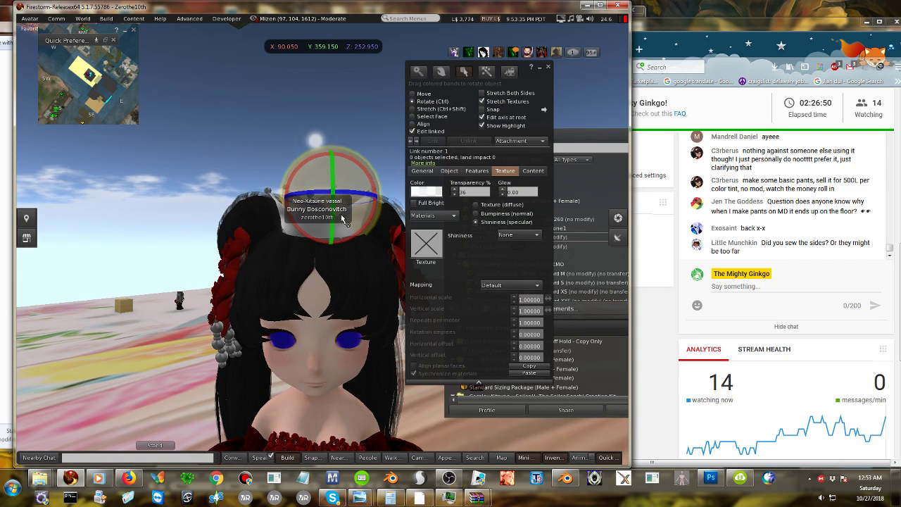
# Center and raise the linked crown and root sphere on the head, to Y 0.015 and Z 0.393.
pyautogui.click(423, 94)
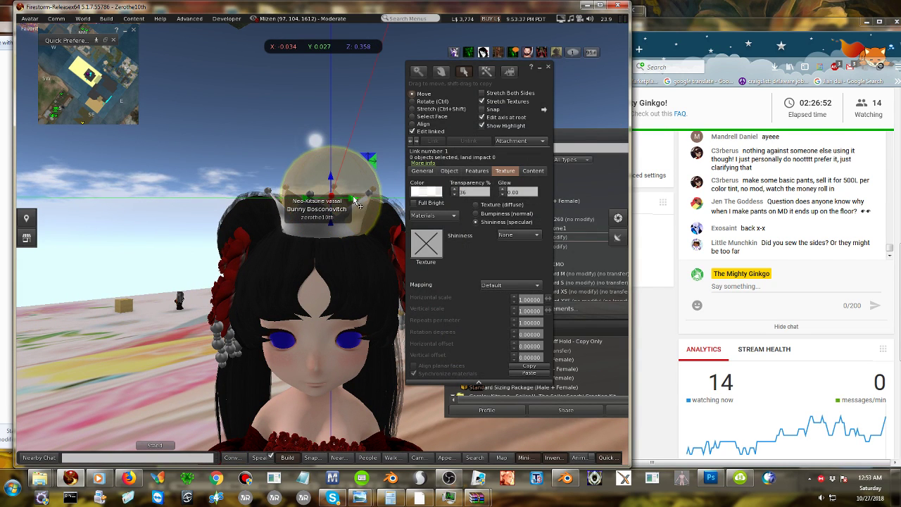
pyautogui.moveTo(352, 197); pyautogui.dragTo(350, 197)
pyautogui.moveTo(323, 167); pyautogui.dragTo(321, 163)
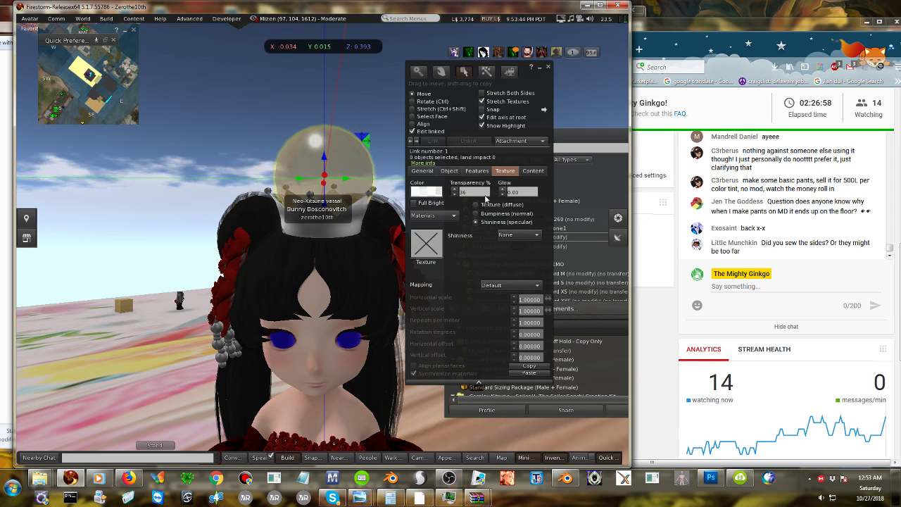
# Set the root sphere's transparency to 0% and shrink it uniformly to about 0.018 m.
pyautogui.click(471, 194)
pyautogui.press('BackSpace')
pyautogui.press('BackSpace')
pyautogui.write('100')
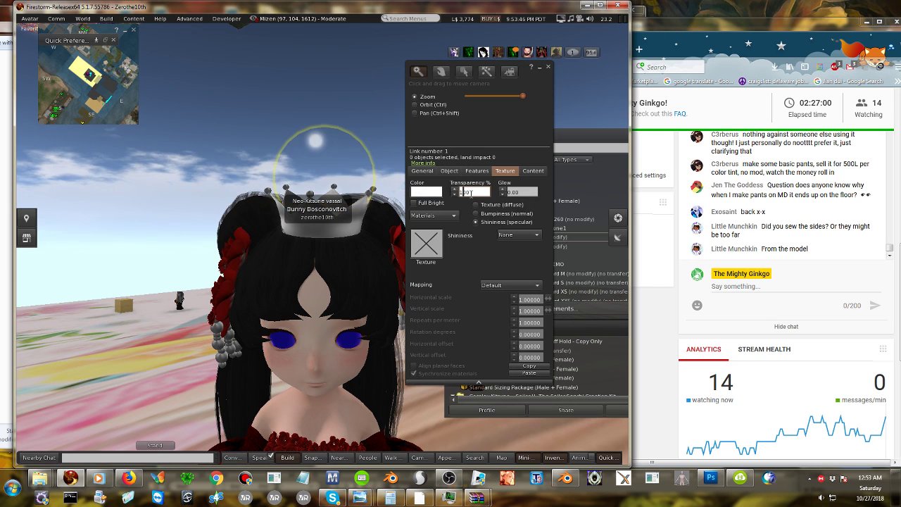
pyautogui.press('BackSpace')
pyautogui.press('BackSpace')
pyautogui.press('BackSpace')
pyautogui.write('0')
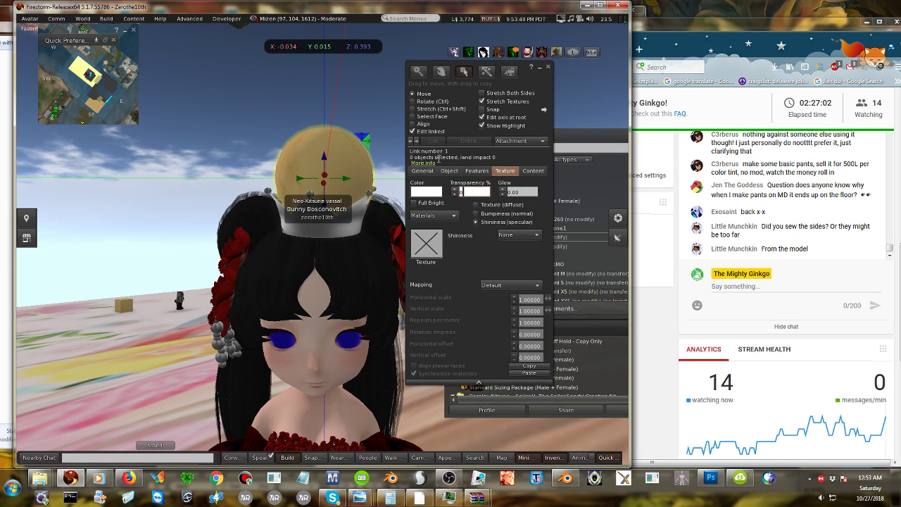
pyautogui.click(413, 109)
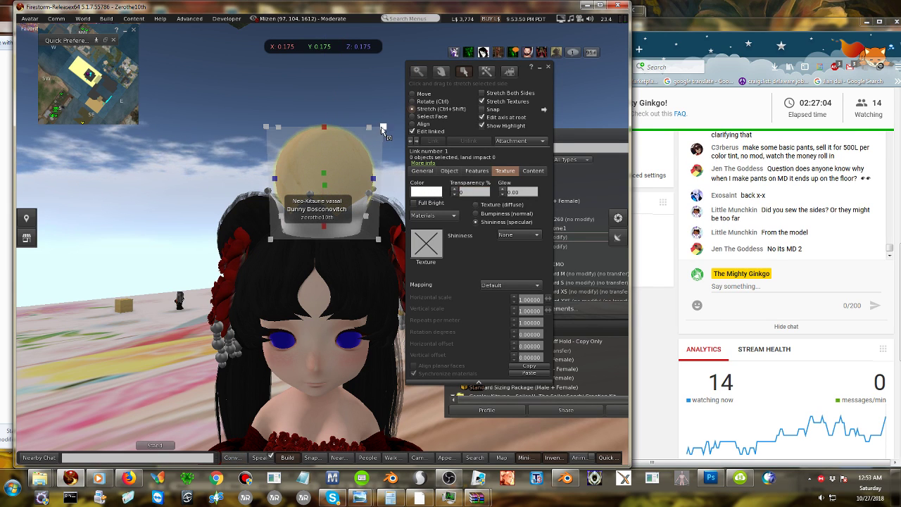
pyautogui.moveTo(383, 130); pyautogui.dragTo(315, 248)
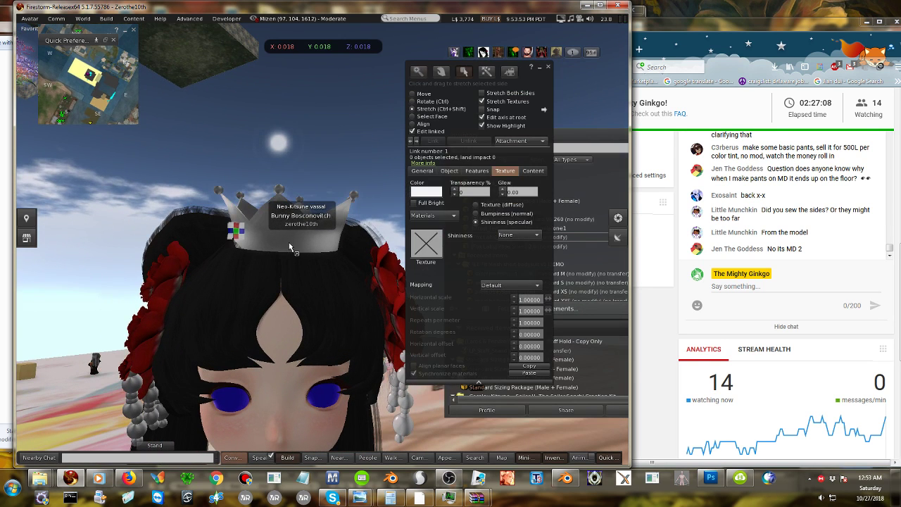
# Select the crown mesh, tint it near-black with RGB 26, 26, 26, and move the color picker clear of the avatar.
pyautogui.click(289, 246)
pyautogui.click(436, 191)
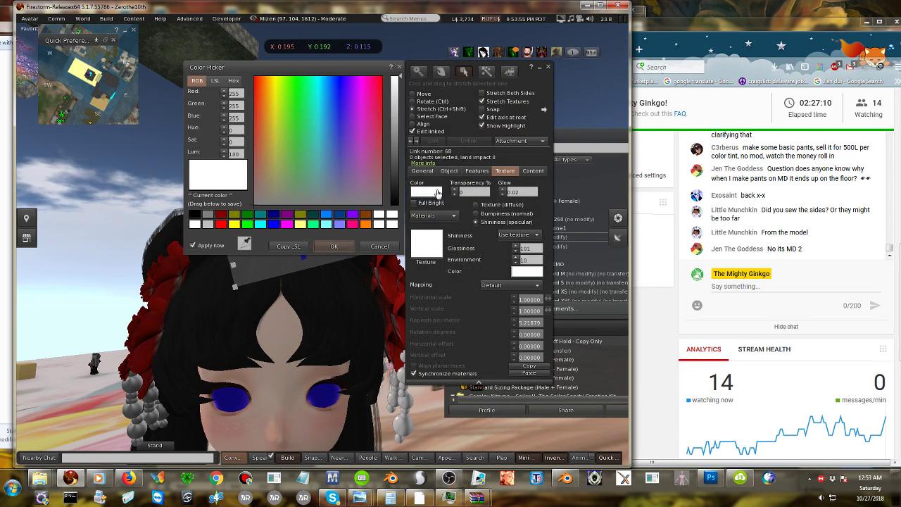
pyautogui.moveTo(391, 173); pyautogui.dragTo(395, 193)
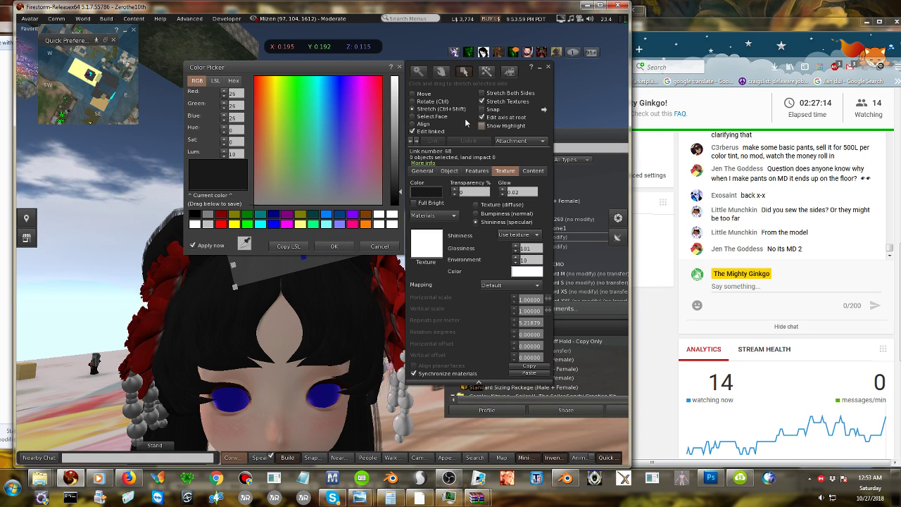
pyautogui.moveTo(358, 68); pyautogui.dragTo(193, 93)
pyautogui.keyDown('alt'); pyautogui.moveTo(342, 309); pyautogui.dragTo(342, 309); pyautogui.keyUp('alt')
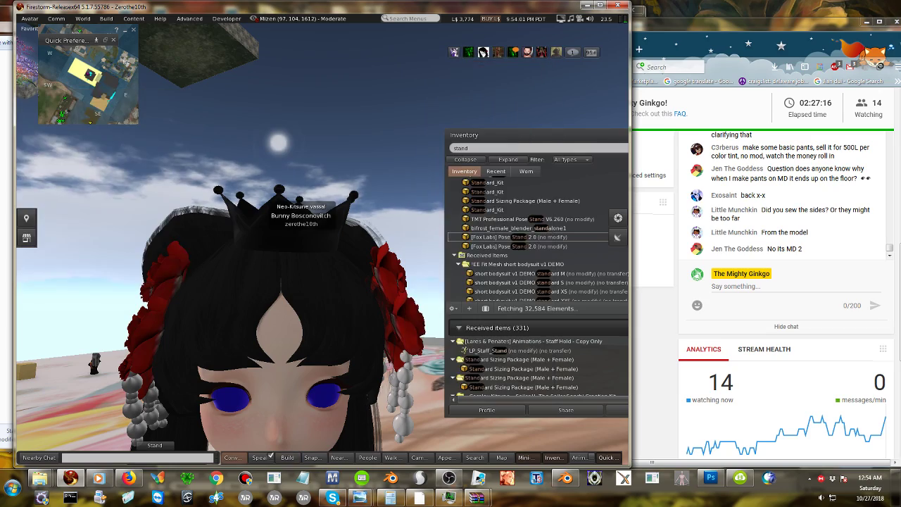
pyautogui.keyDown('alt'); pyautogui.moveTo(313, 283); pyautogui.dragTo(329, 226); pyautogui.keyUp('alt')
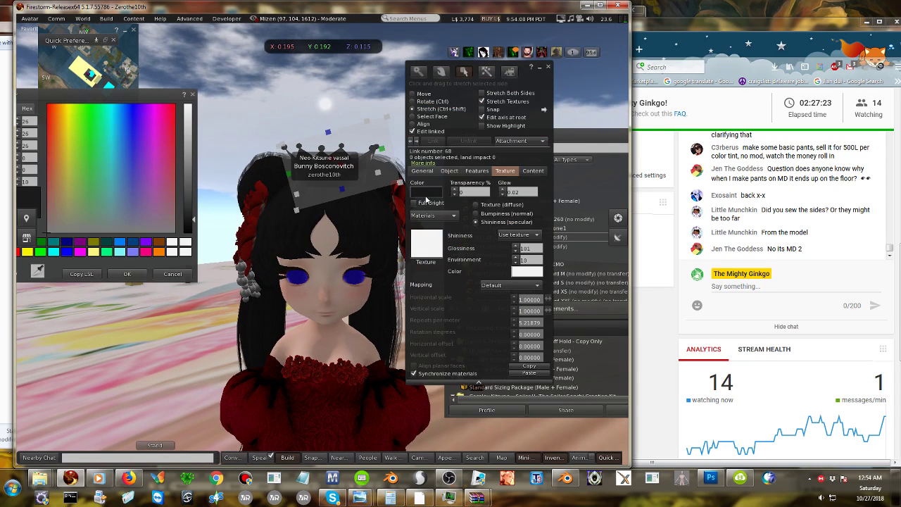
# Tint the crown dark red at luminance 10, and view it on the avatar.
pyautogui.click(425, 196)
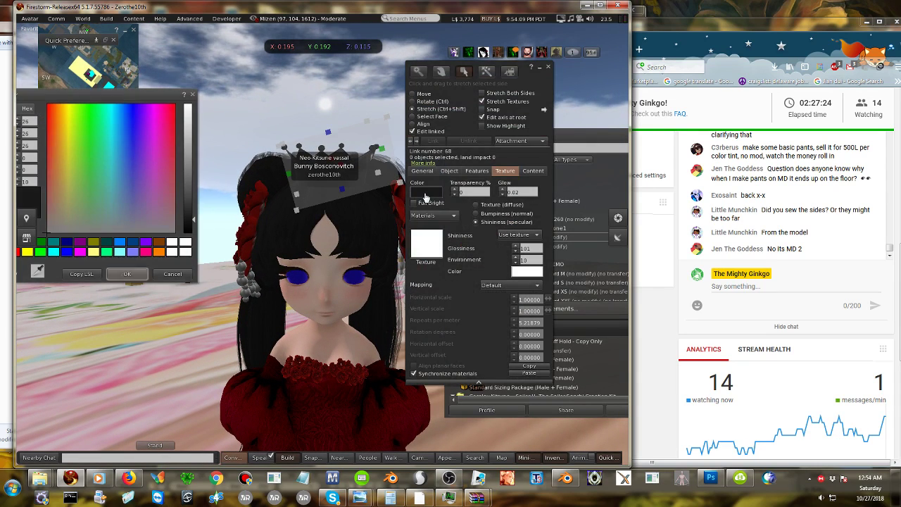
pyautogui.click(49, 110)
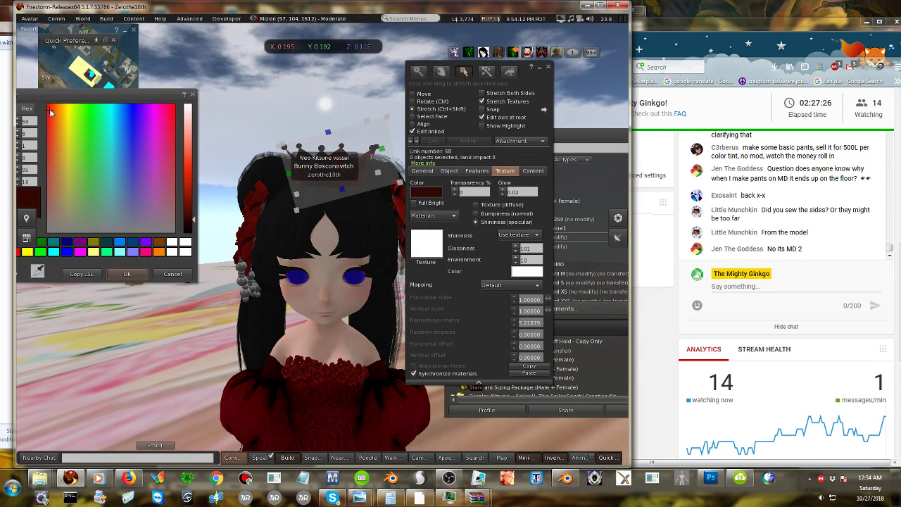
pyautogui.press('alt')
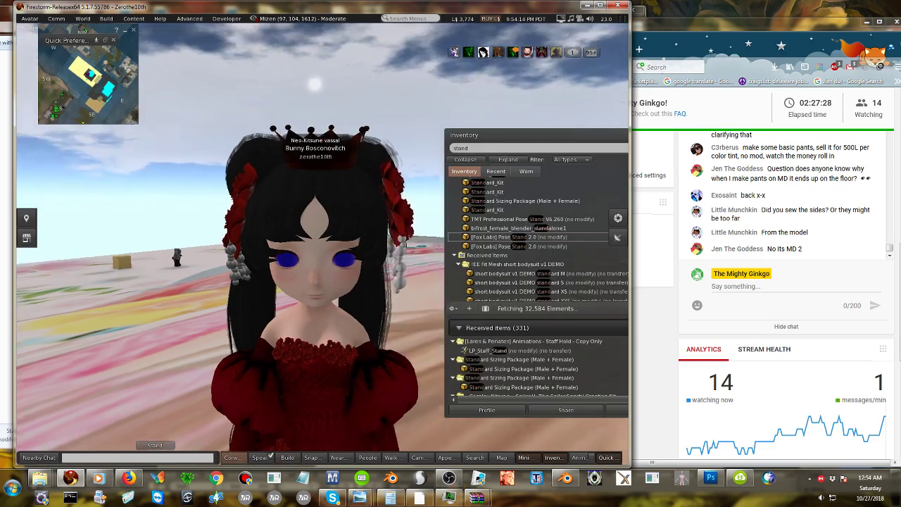